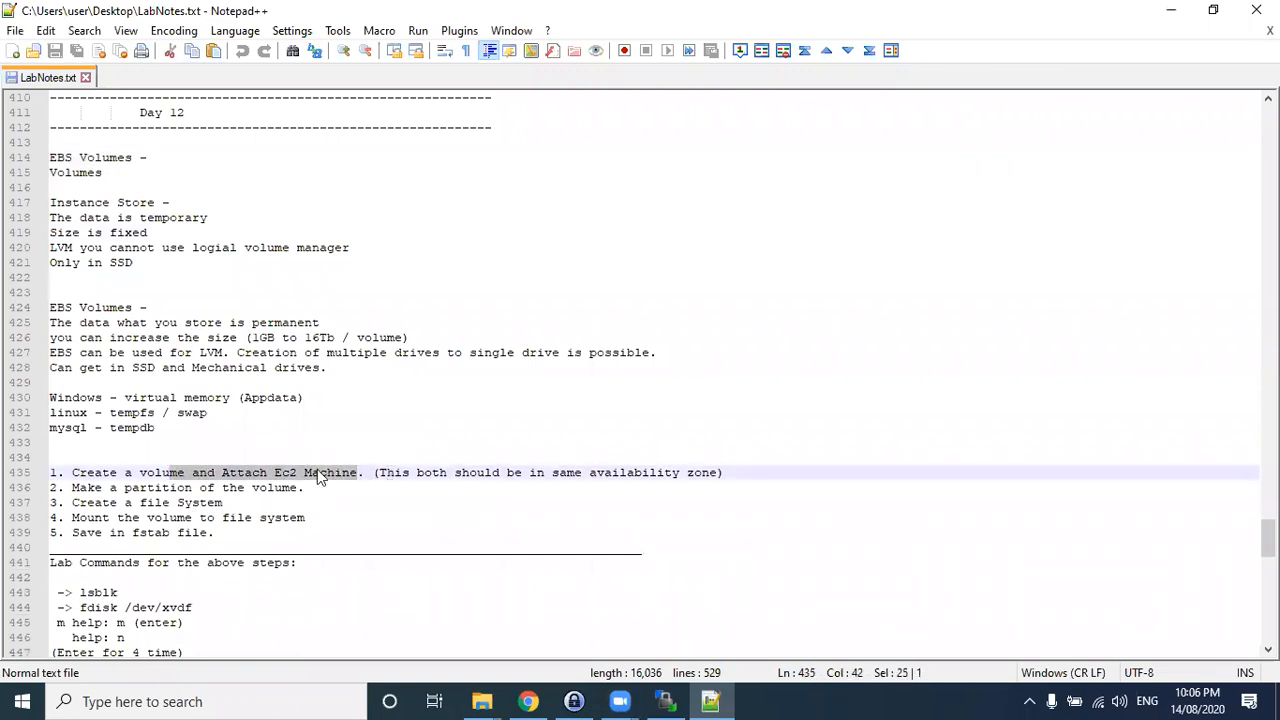
- Review the Day 12 notes on creating, attaching, partitioning and mounting an EBS volume, including the lab commands
left_click_drag(94, 472, 712, 474)
left_click(404, 476)
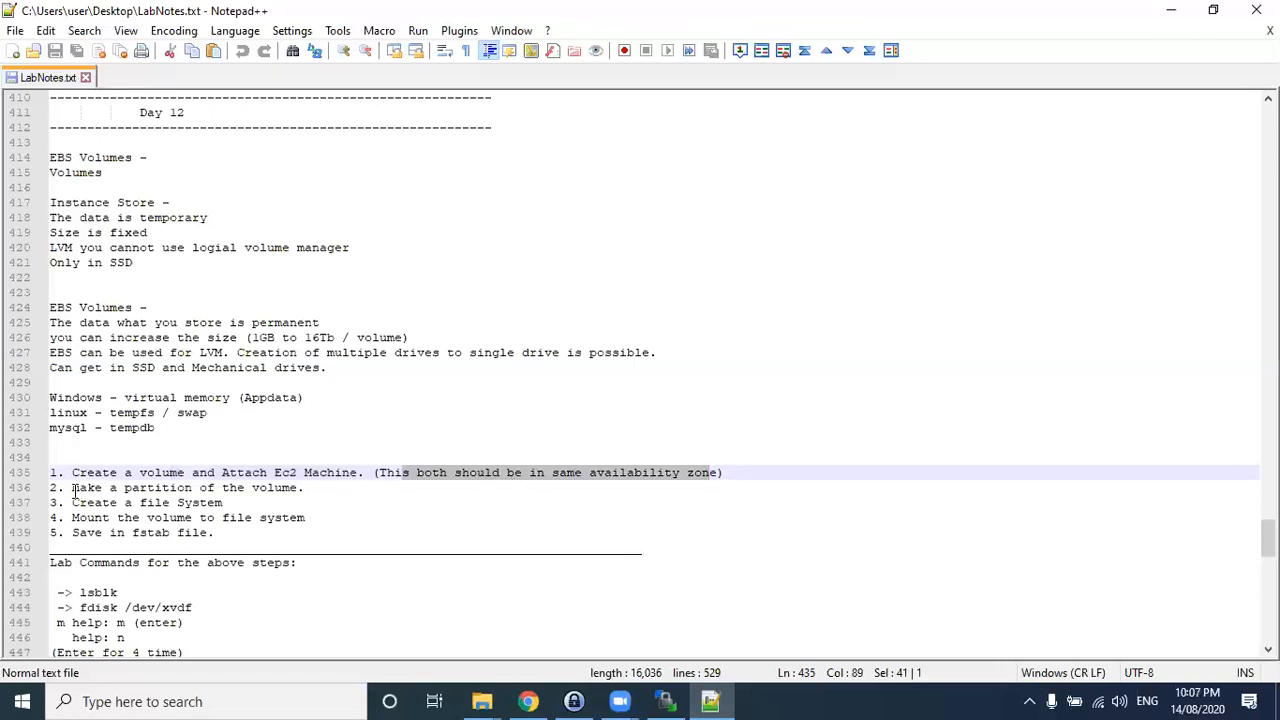
left_click_drag(73, 489, 302, 490)
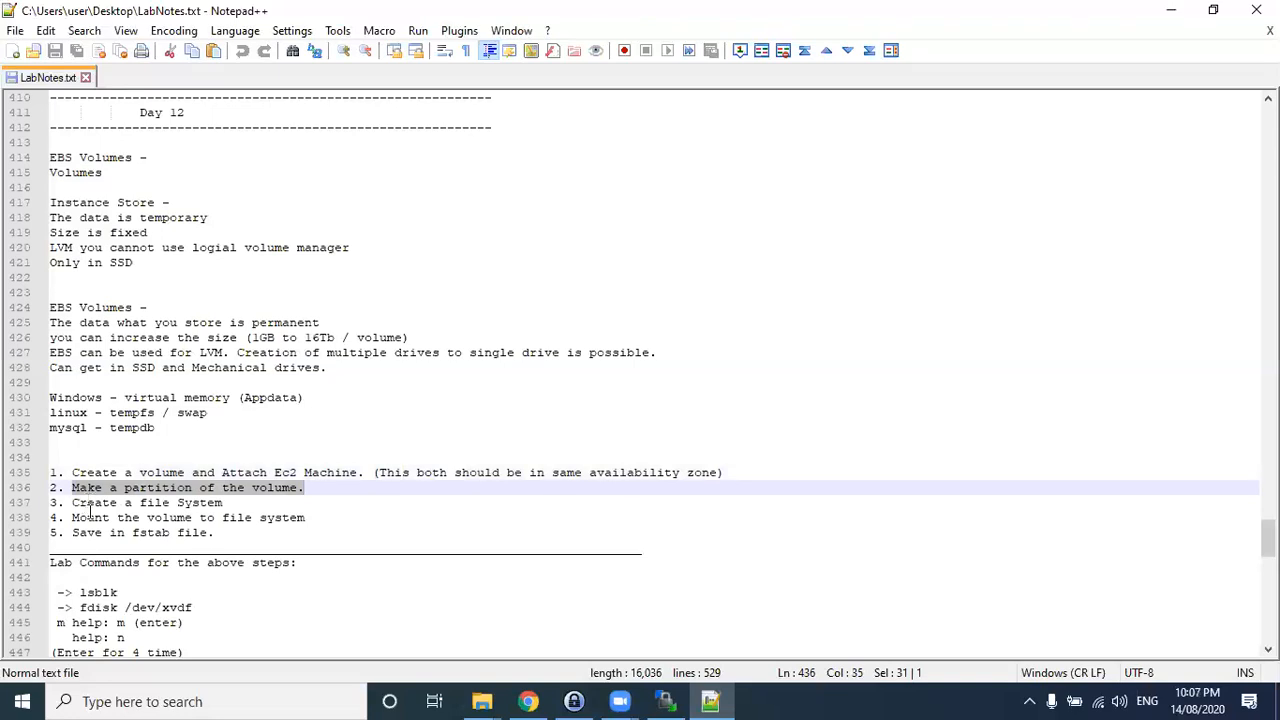
left_click_drag(85, 507, 320, 520)
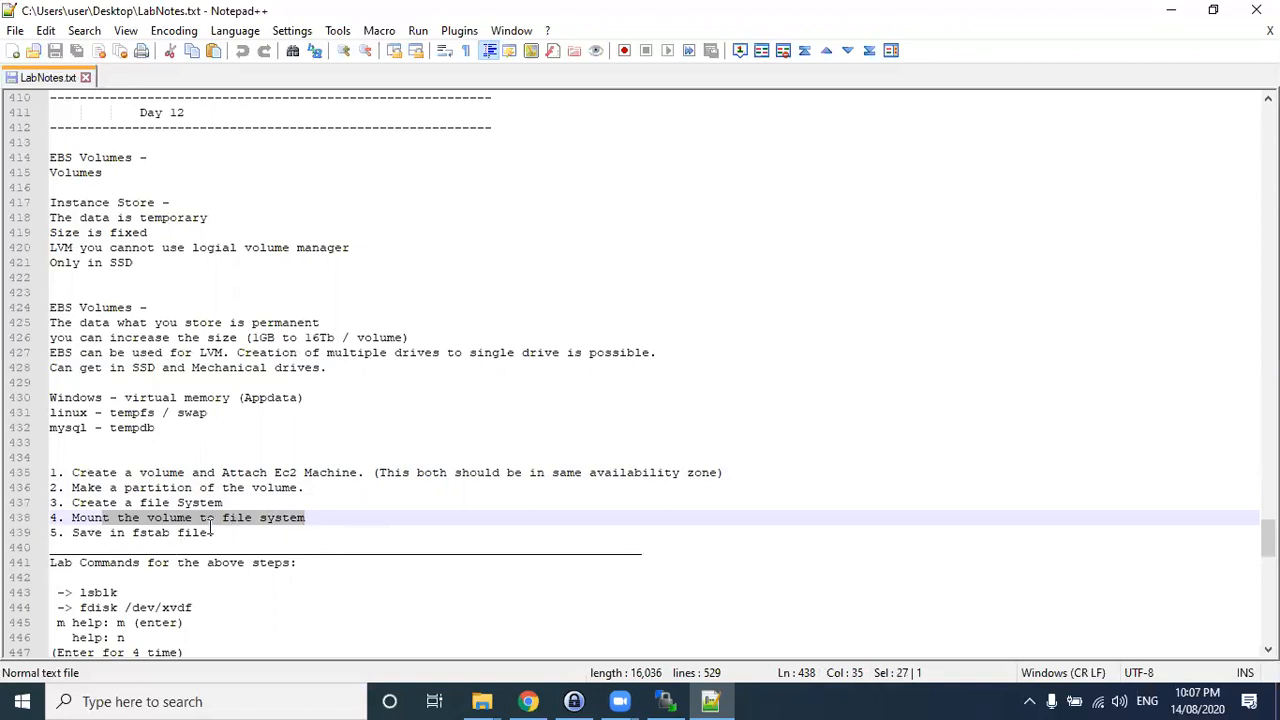
scroll(205, 510, "down", 3)
scroll(300, 345, "down", 7)
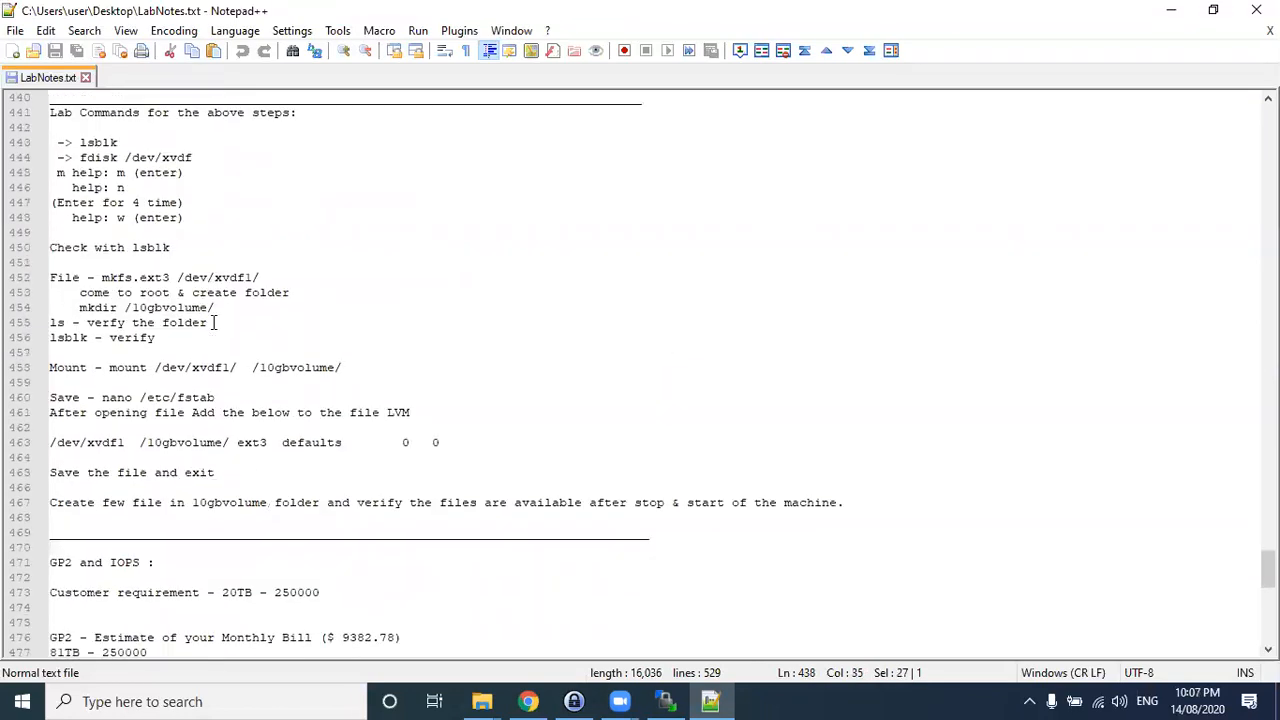
left_click_drag(90, 120, 148, 515)
left_click_drag(136, 130, 144, 488)
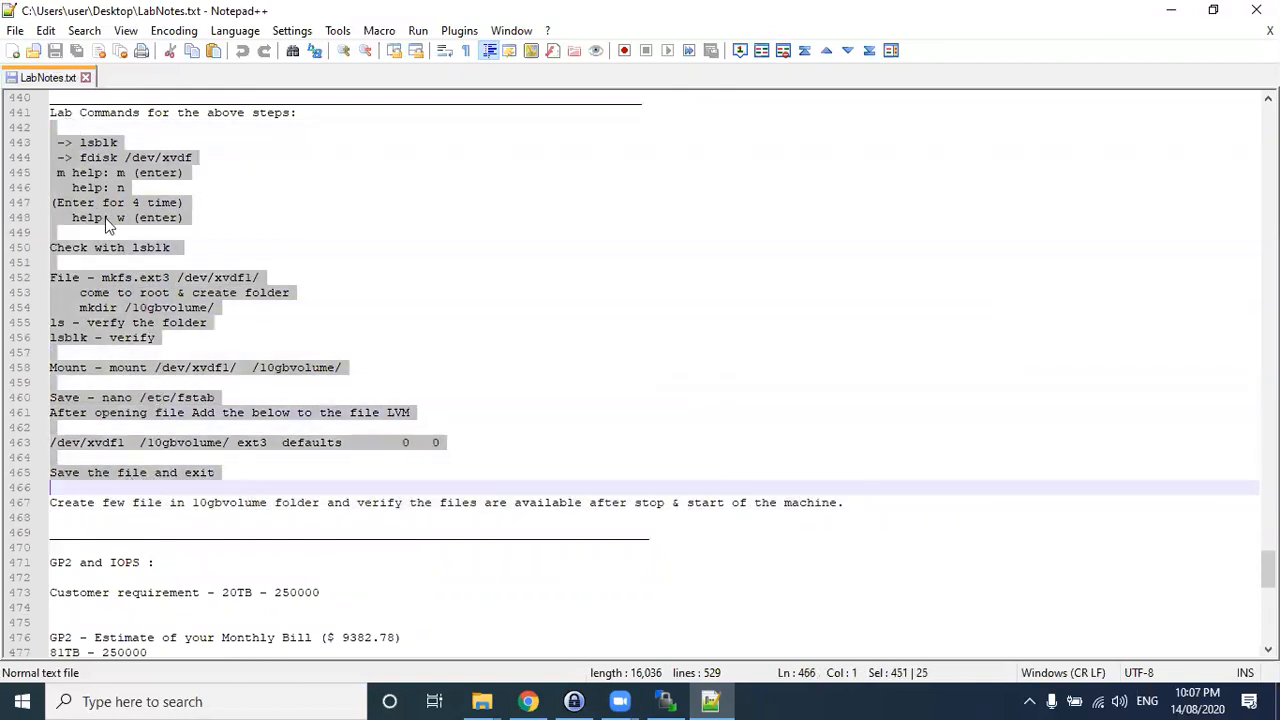
scroll(224, 268, "down", 2)
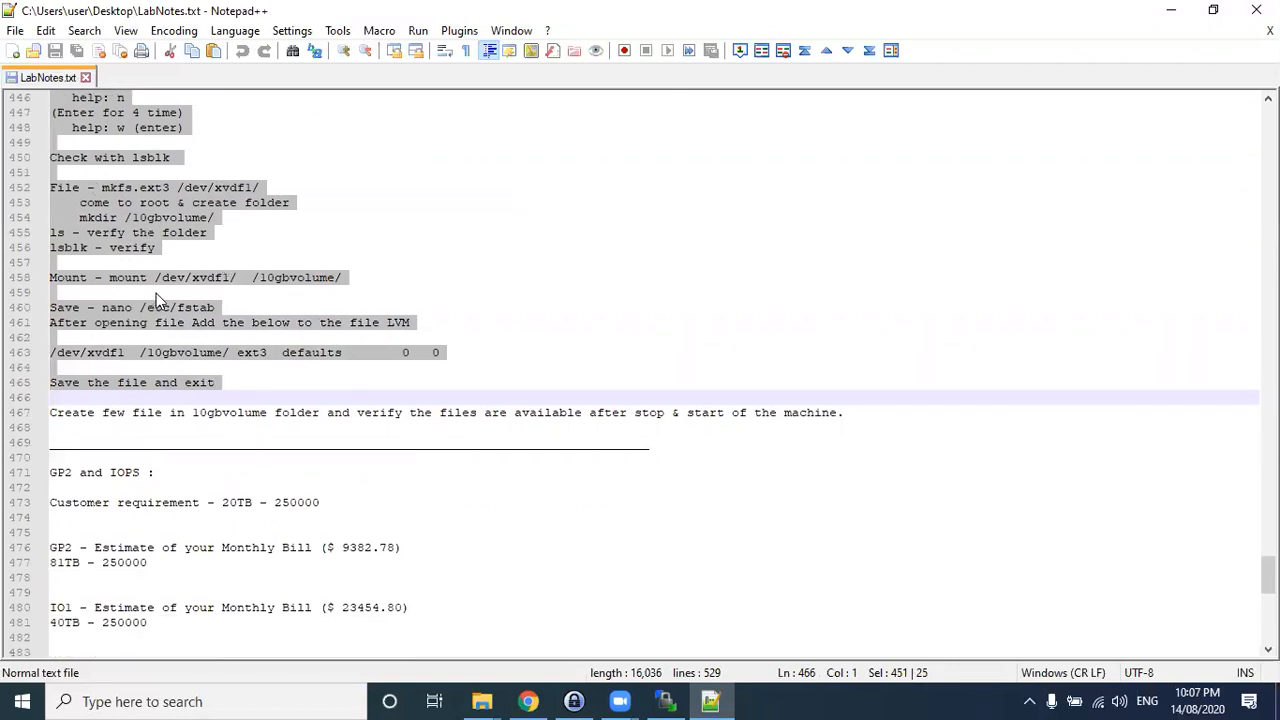
scroll(371, 247, "down", 4)
scroll(206, 265, "down", 2)
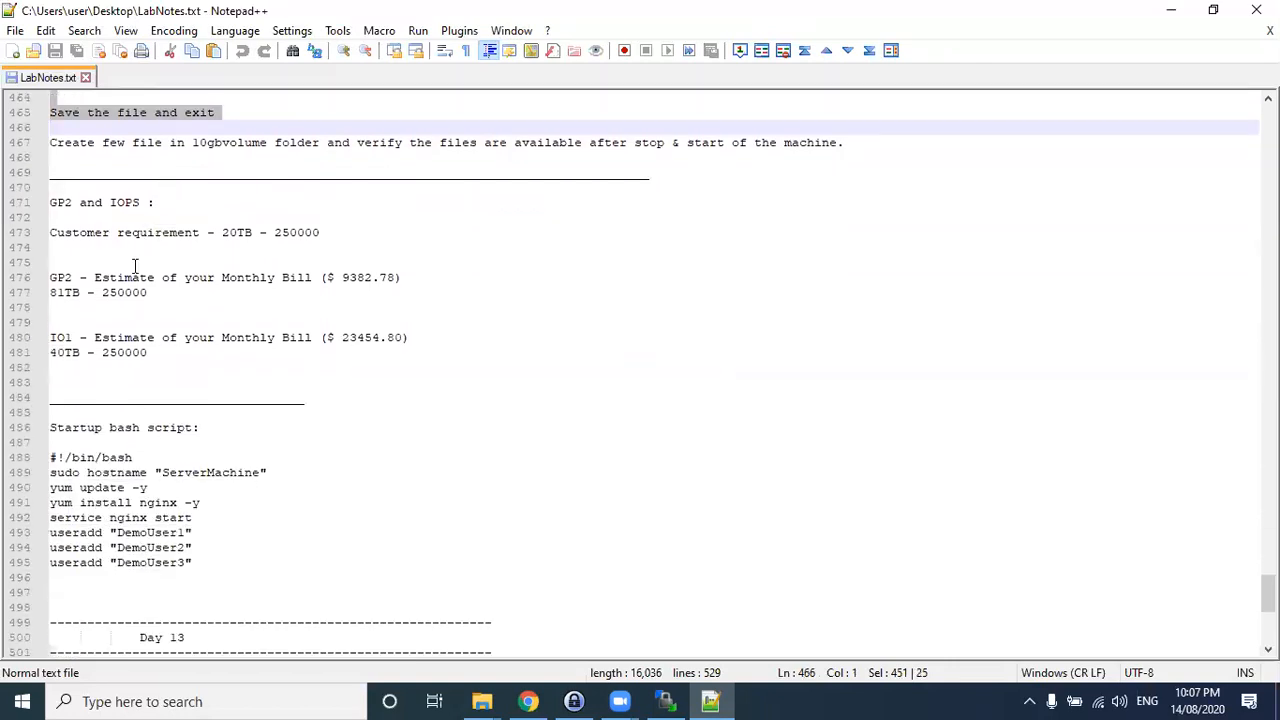
- Review the GP2 and IO1 cost comparison and the startup bash script at the end of the Day 12 notes
left_click_drag(50, 202, 146, 202)
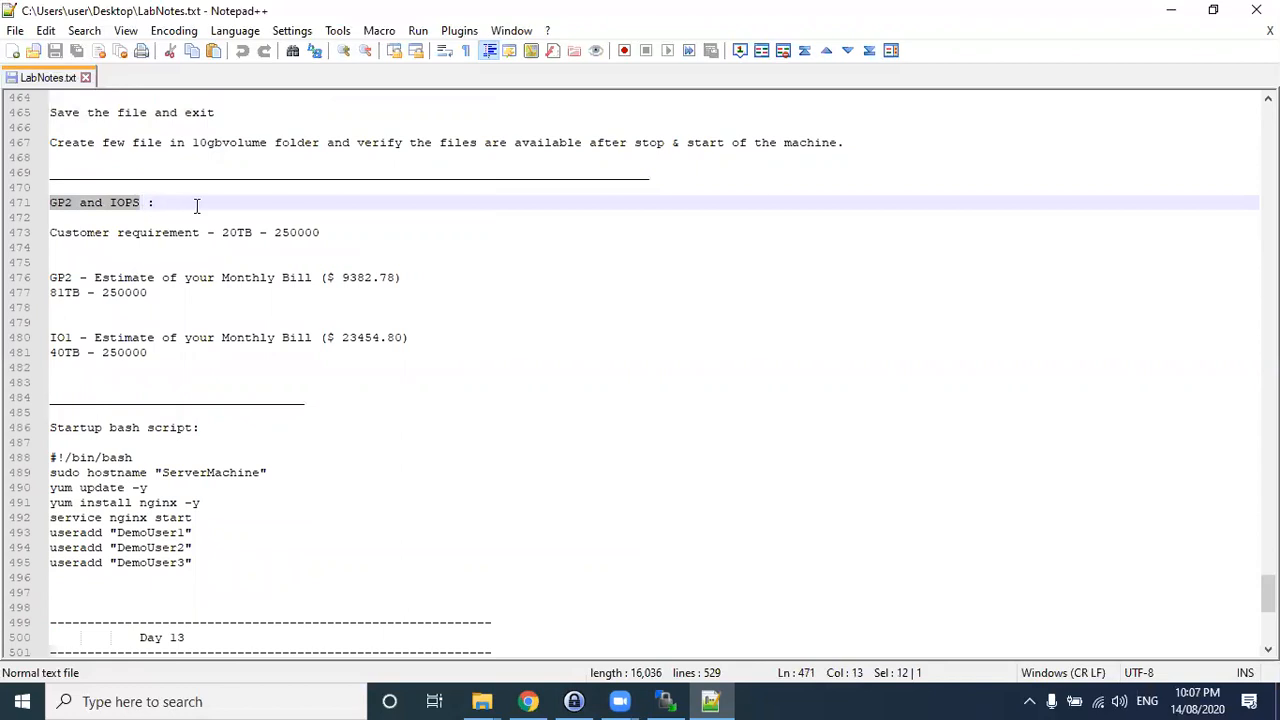
left_click(103, 220)
double_click(57, 204)
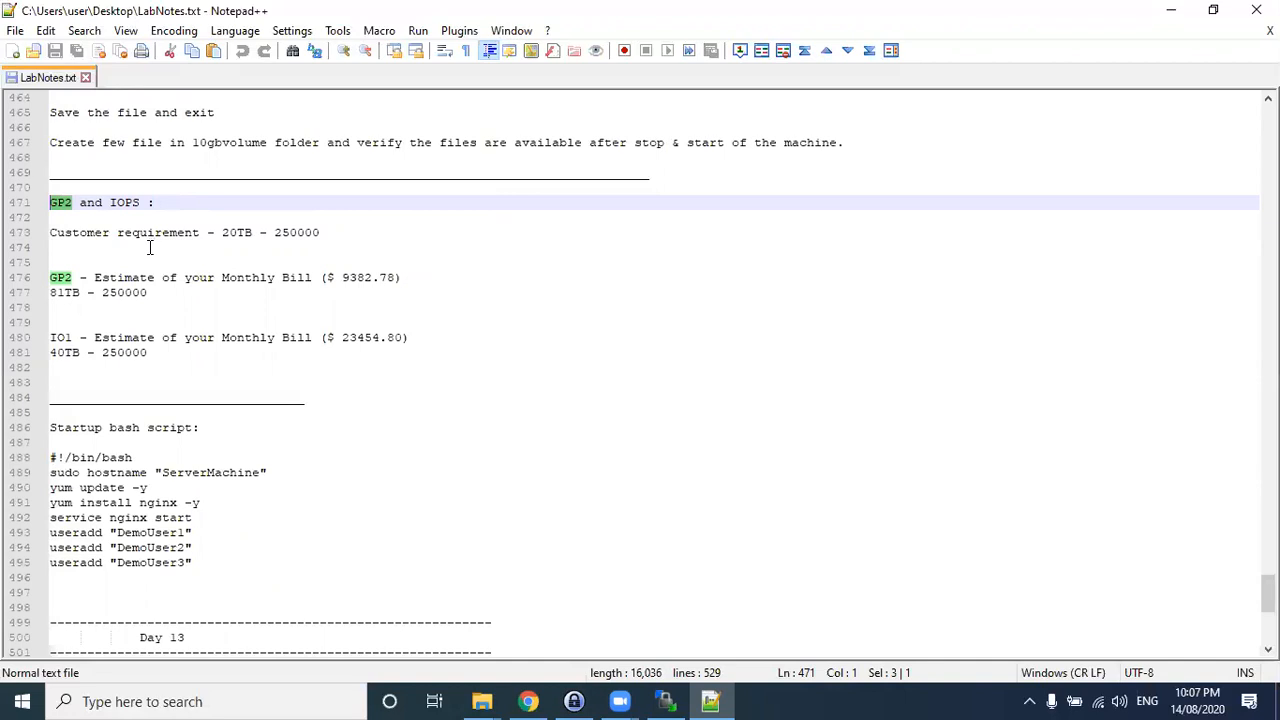
double_click(224, 232)
left_click_drag(281, 232, 320, 238)
left_click(213, 232, "shift")
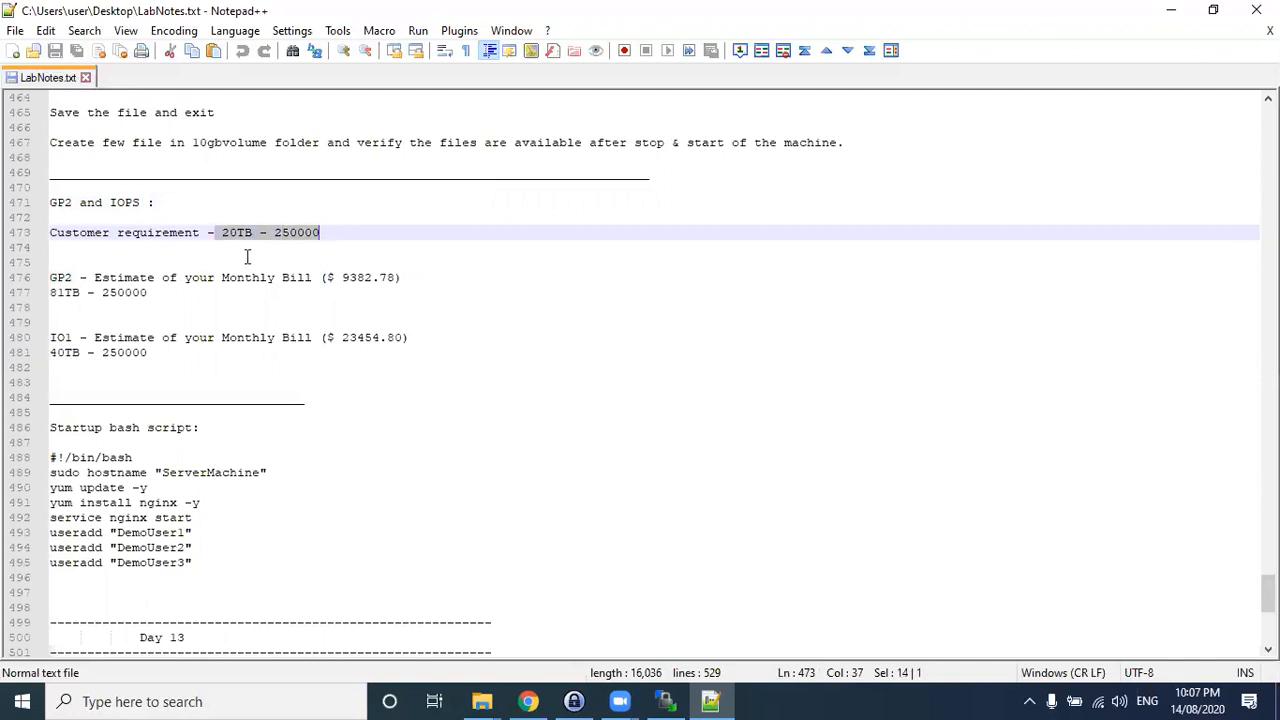
left_click_drag(51, 277, 148, 292)
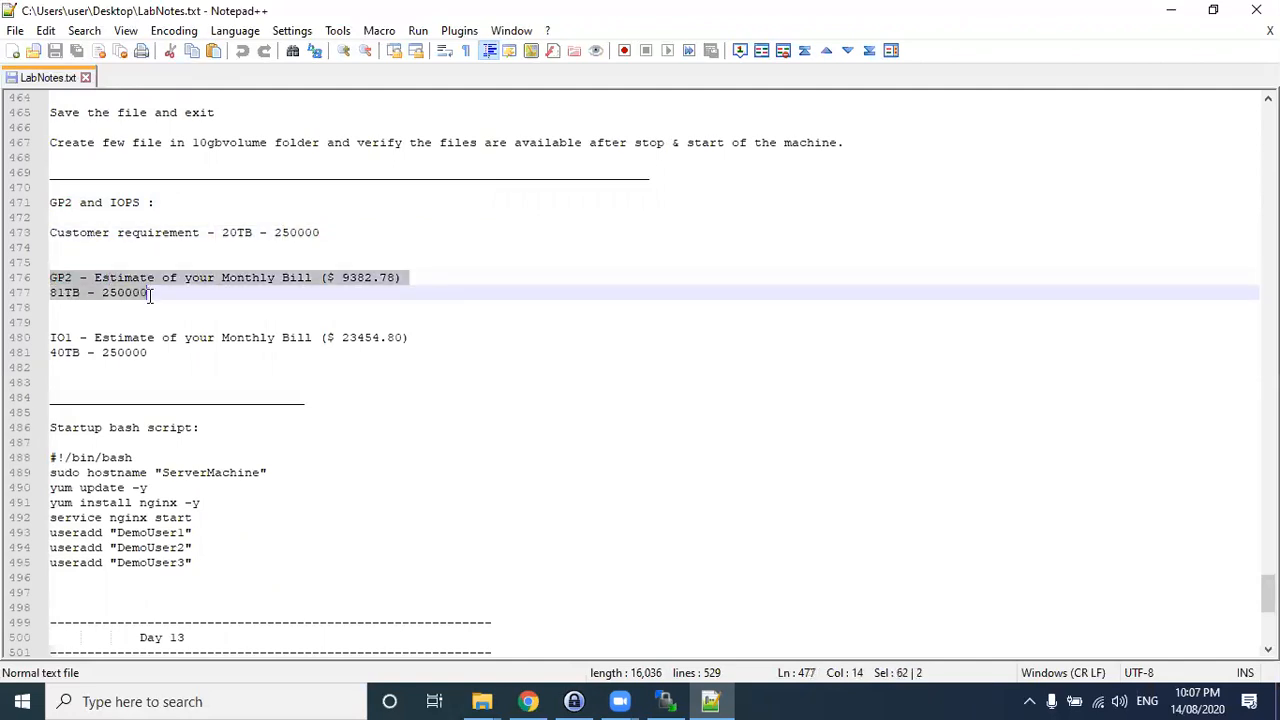
left_click(55, 337)
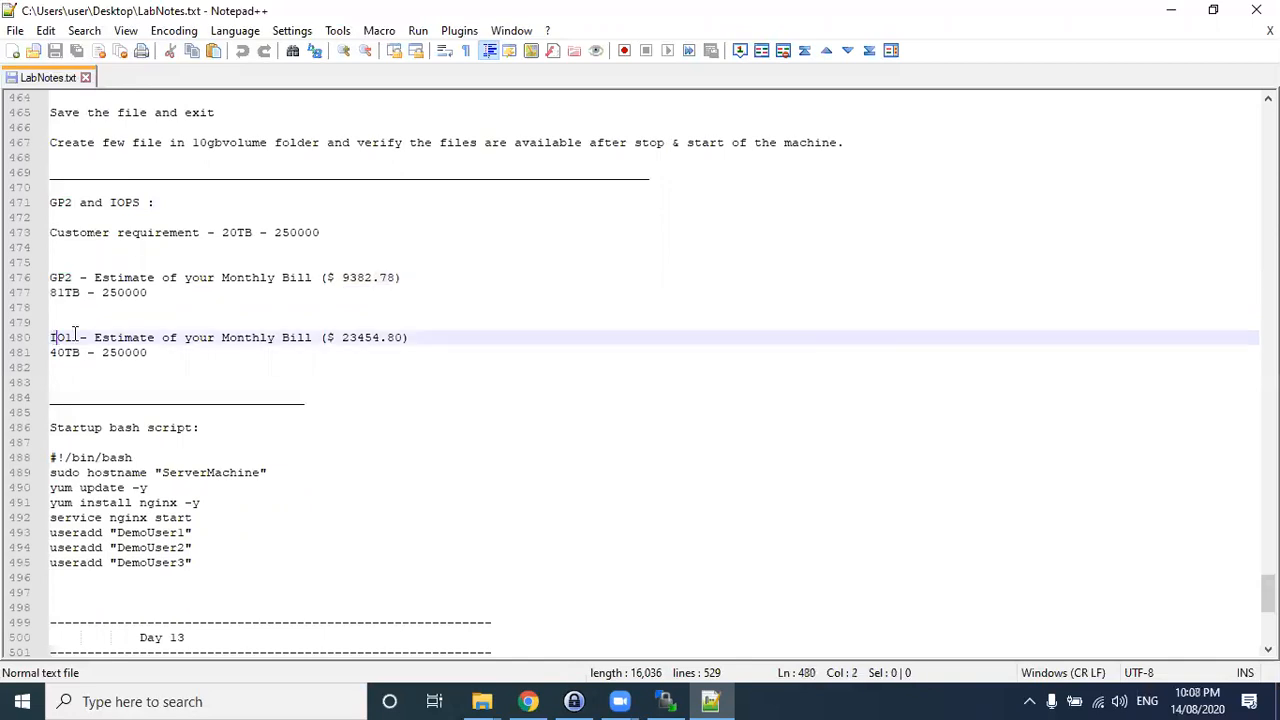
left_click_drag(150, 292, 24, 292)
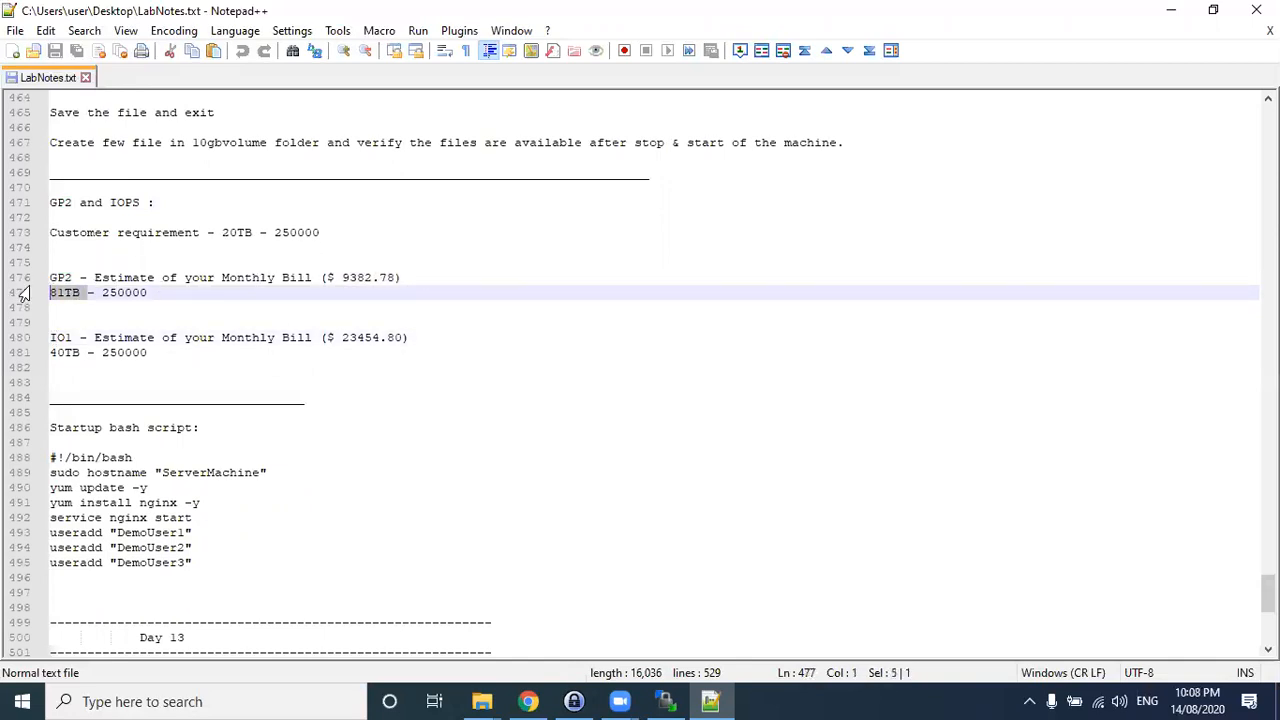
scroll(145, 320, "down", 2)
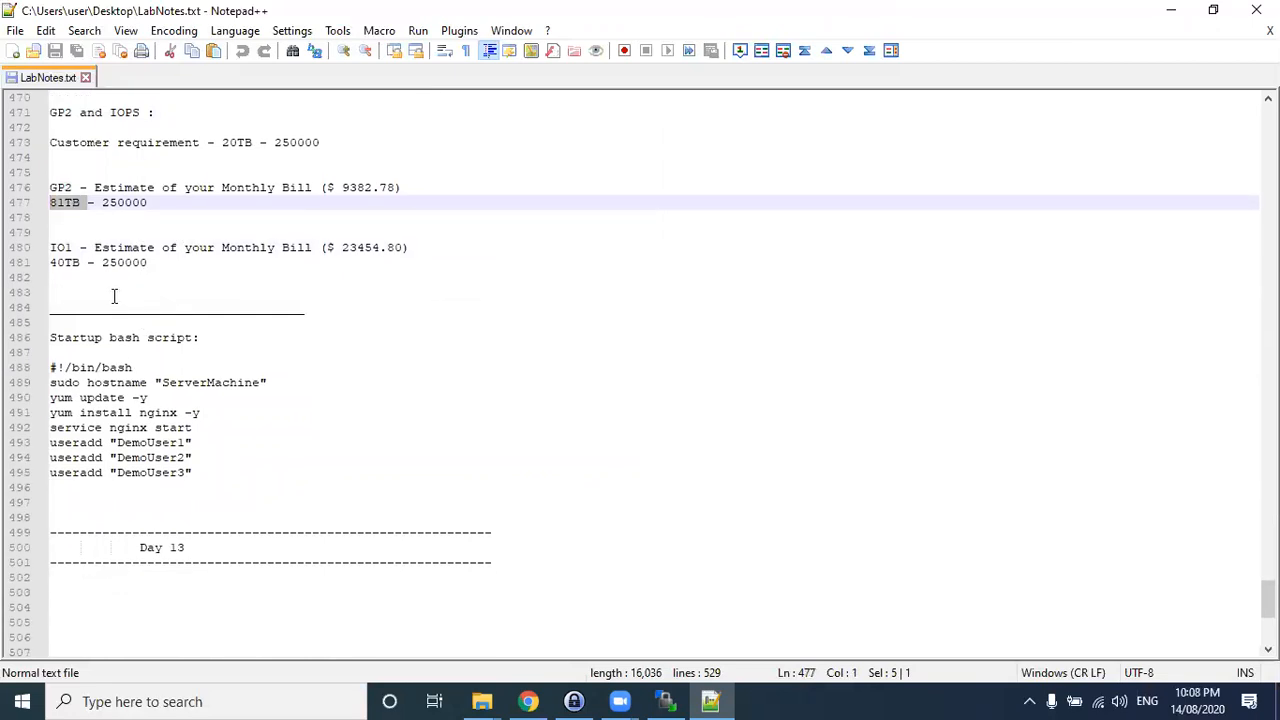
scroll(122, 350, "down", 2)
left_click_drag(193, 367, 50, 262)
scroll(155, 295, "down", 3)
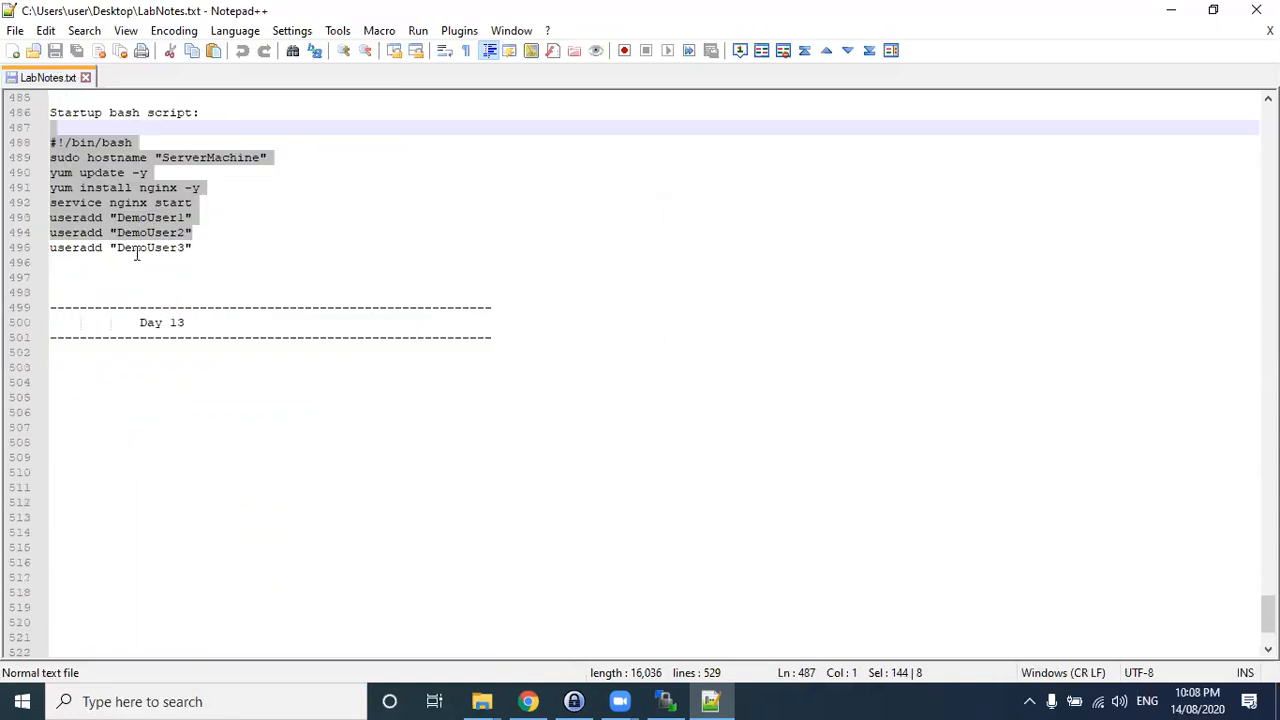
- Under the Day 13 heading, add the line "Snapshots:" and, after a blank line, the question "How to restore the data ?"
left_click(132, 378)
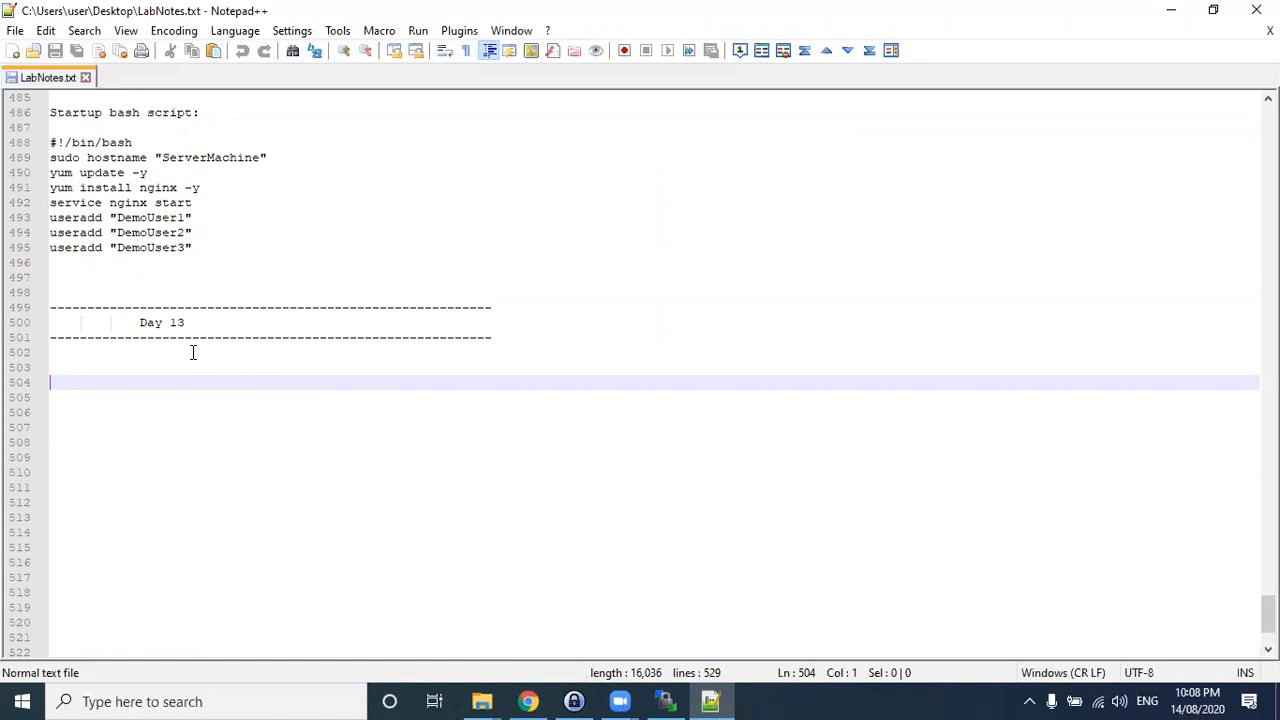
type("Snap")
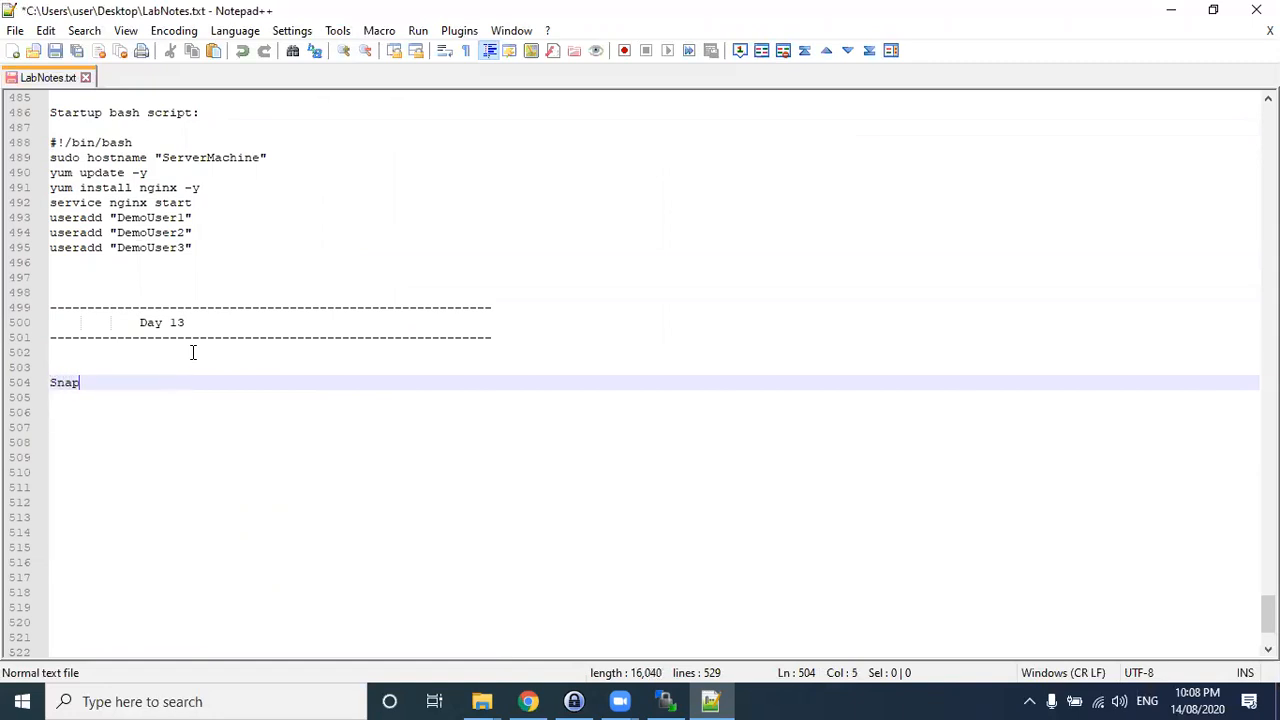
type("shots:")
key("Return")
key("Return")
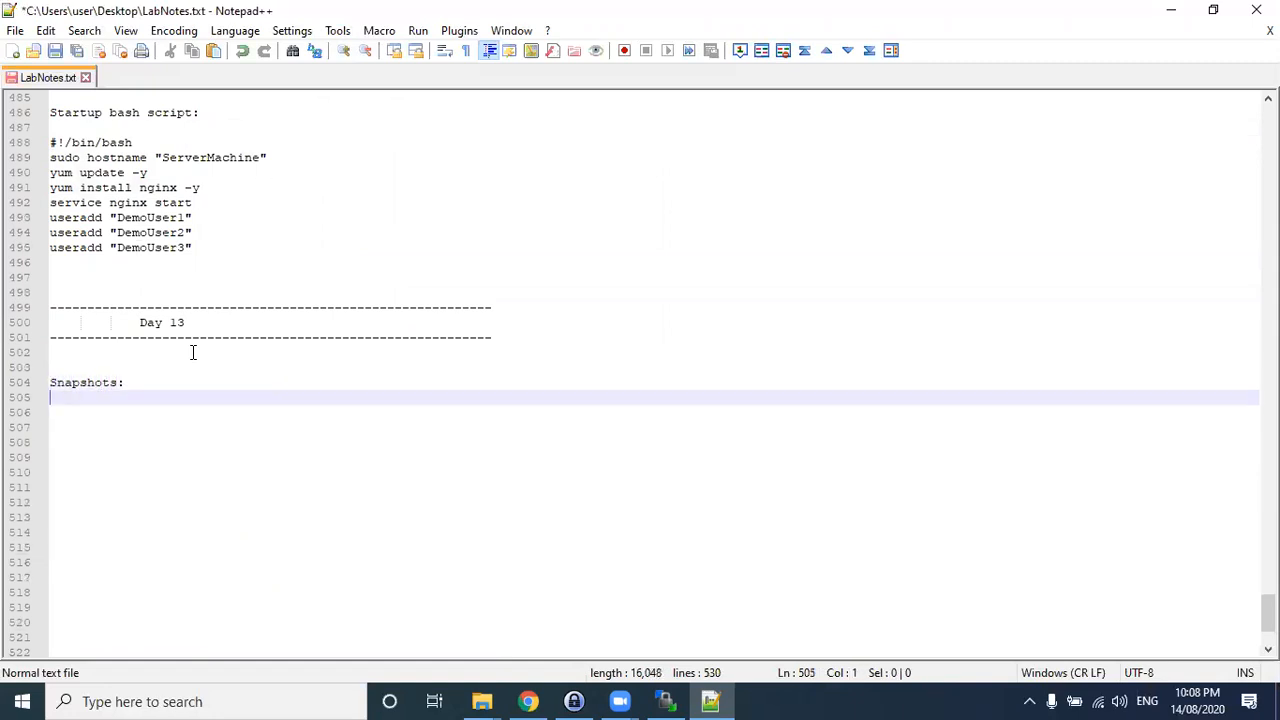
type("How")
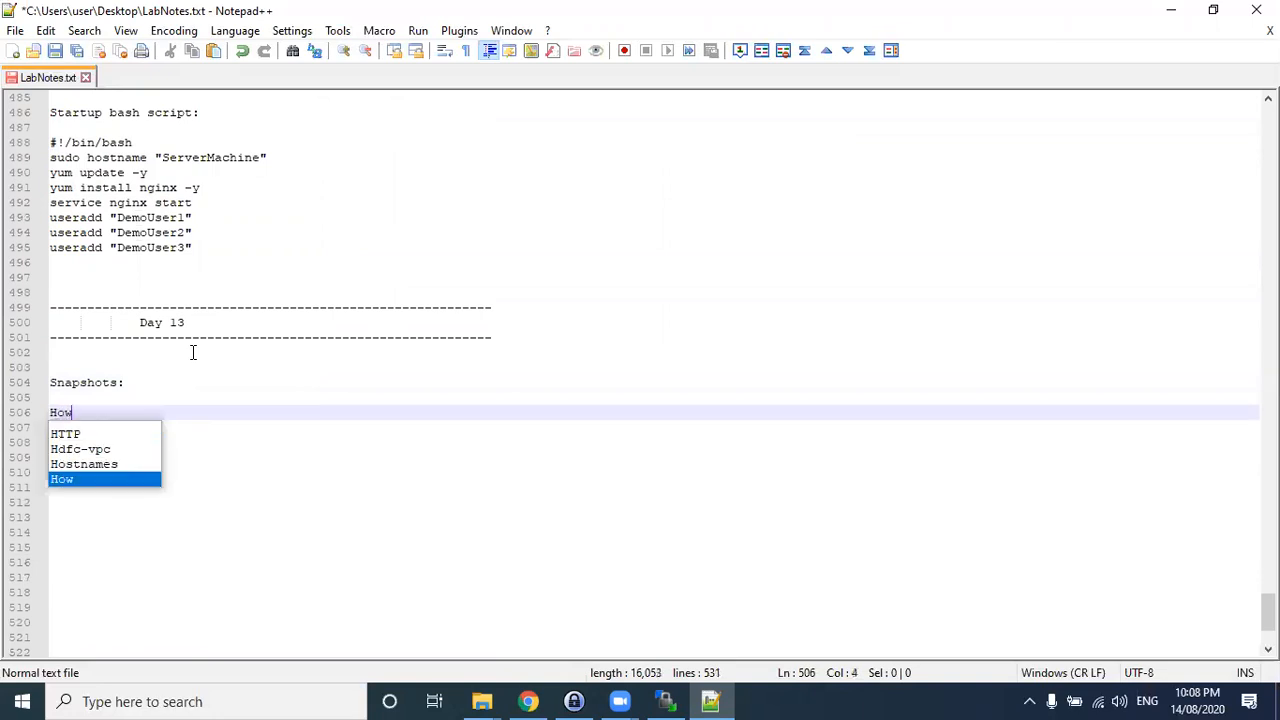
type(" to restore the data ?")
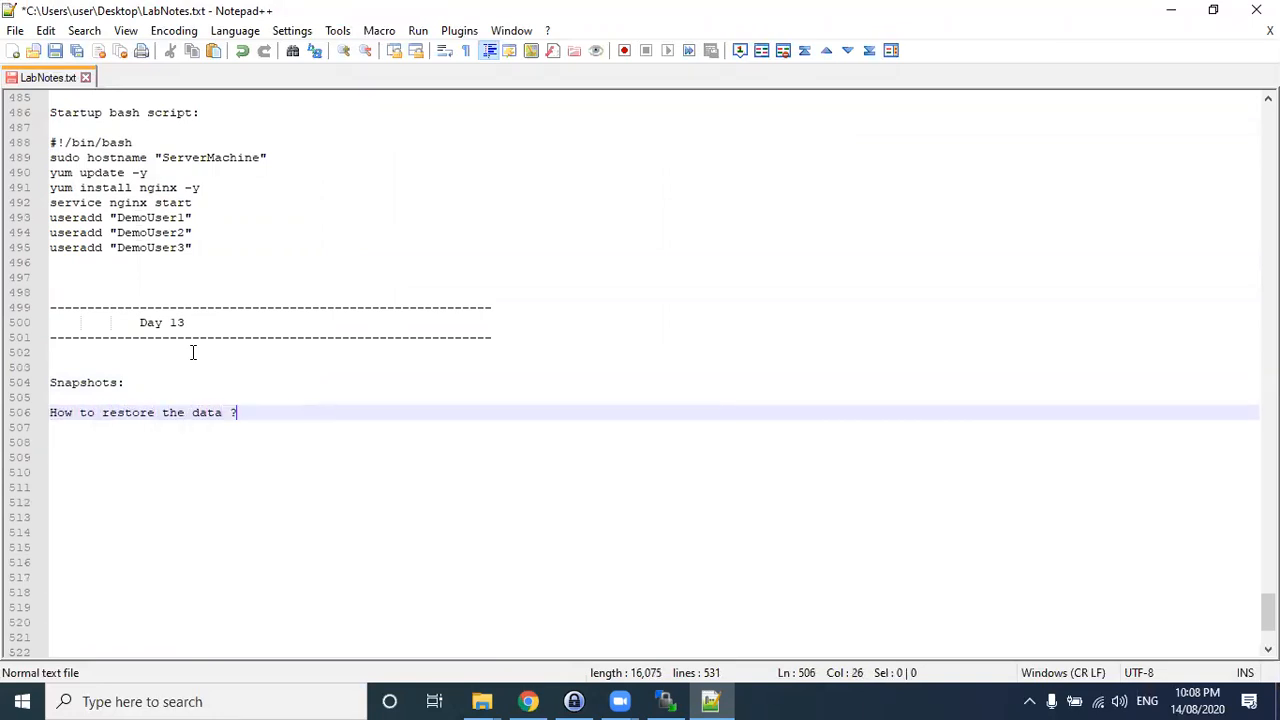
- Add the question "How to restore the EC2 Machine ?" on the line below the data restore question
mouse_move(284, 400)
left_mouse_down()
mouse_move(126, 409)
mouse_move(269, 403)
left_mouse_up()
left_click(264, 408)
key("Return")
type("How")
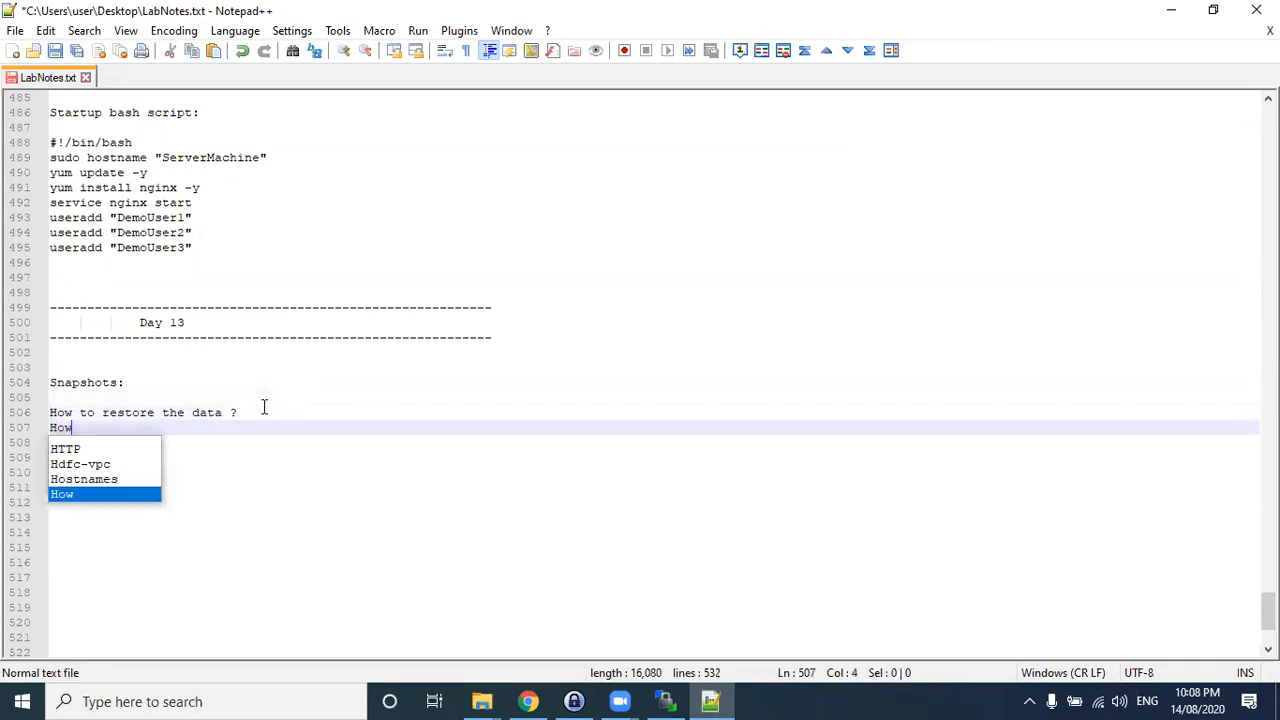
type(" to restore ")
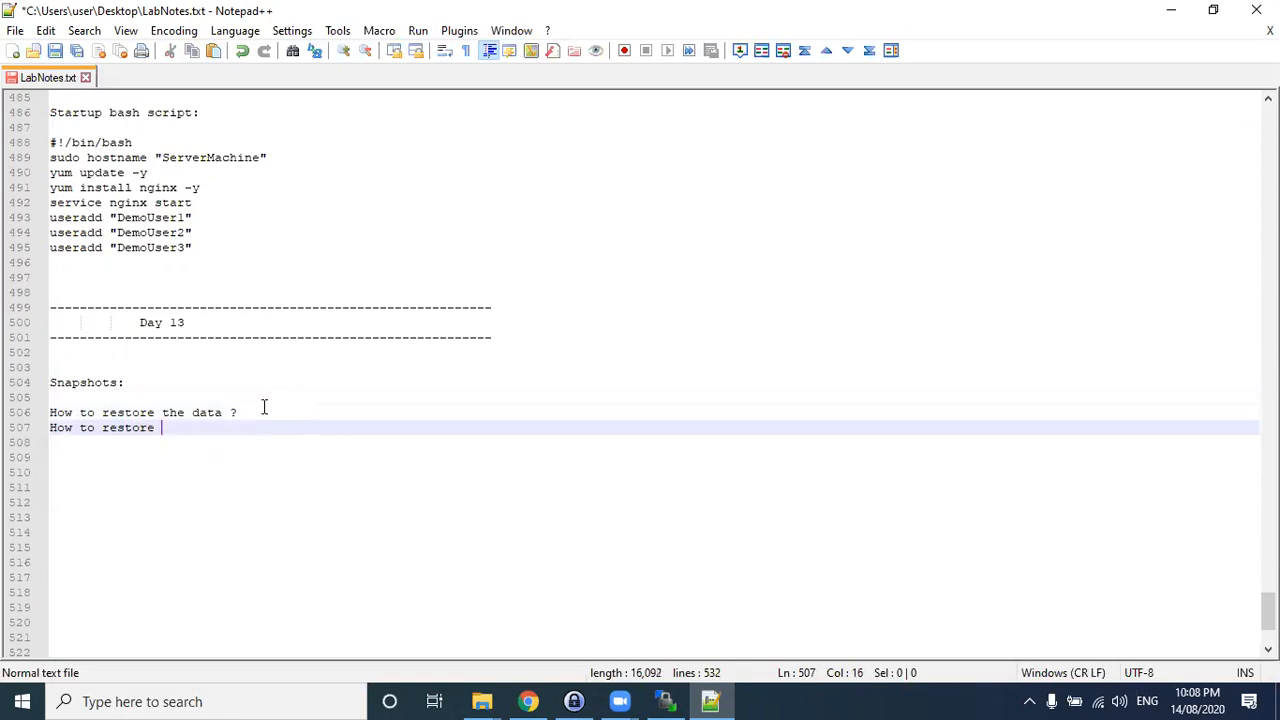
type("the EC2 Machine")
- Copy the line "How to restore the data ?" and paste it below both questions, separated by a blank line
left_click_drag(306, 429, 40, 400)
left_click_drag(243, 415, 10, 415)
key("ctrl+c")
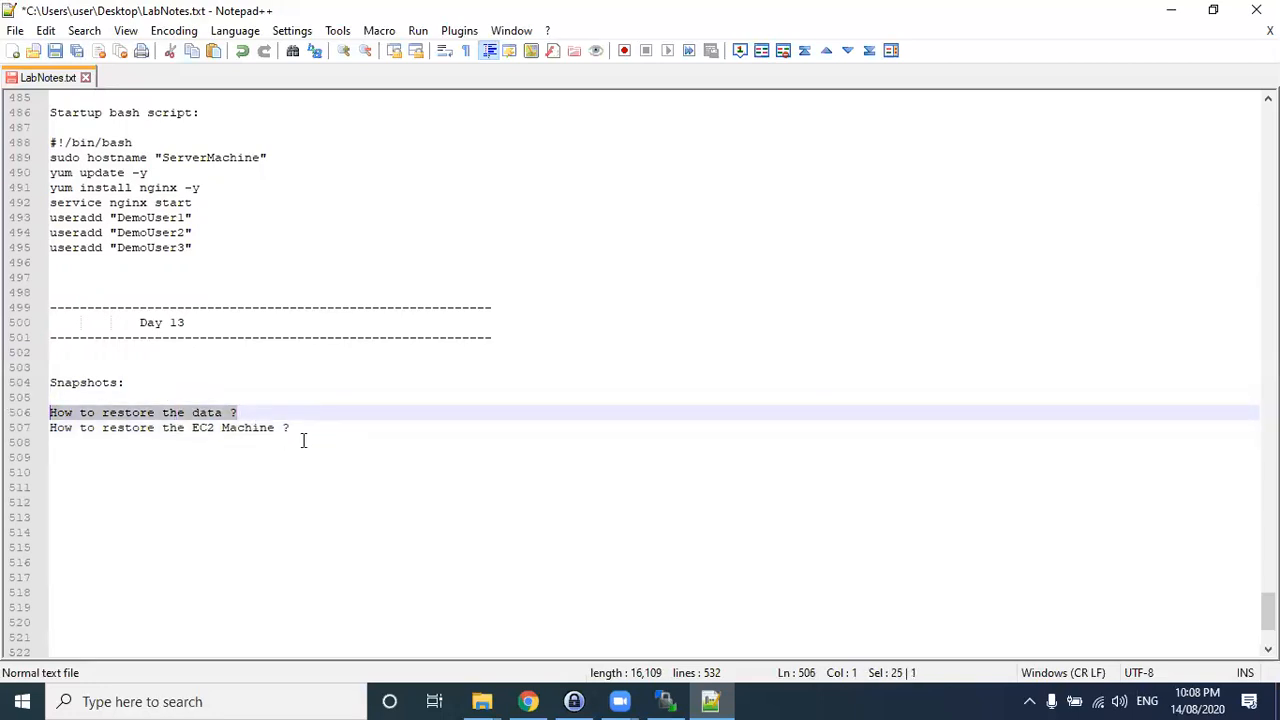
left_click(352, 424)
key("Return")
key("Return")
key("ctrl+v")
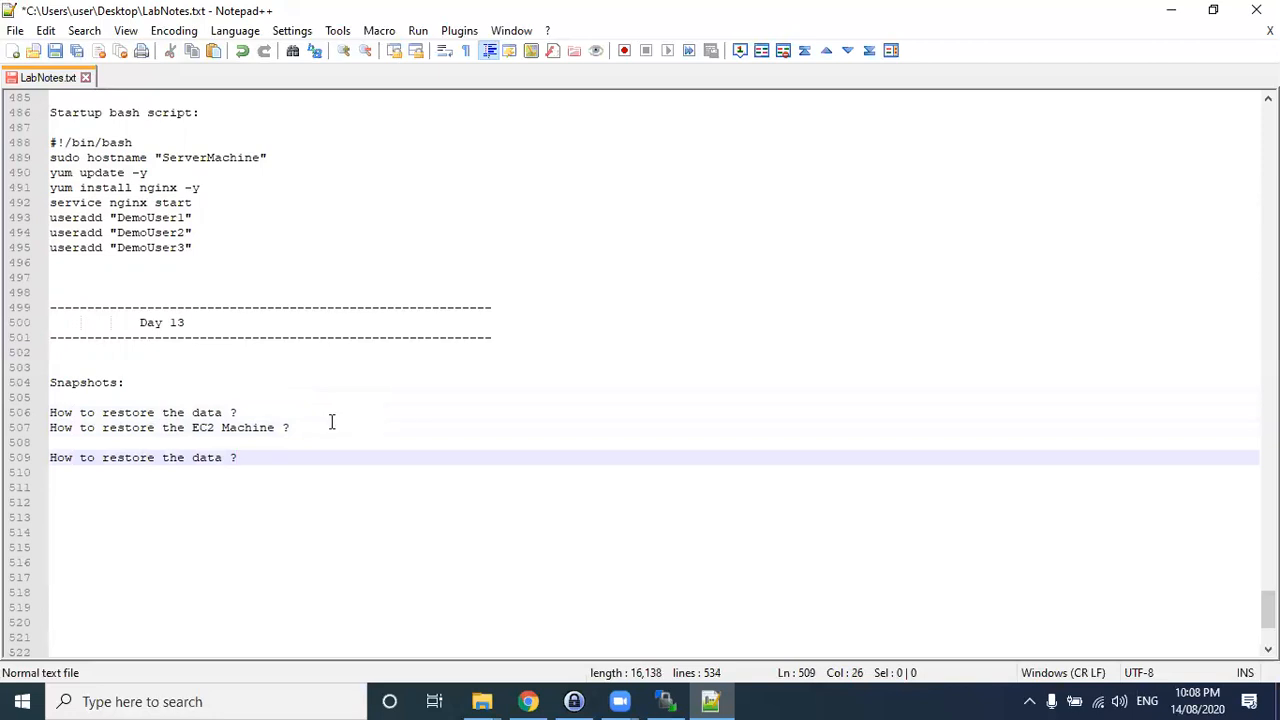
key("Return")
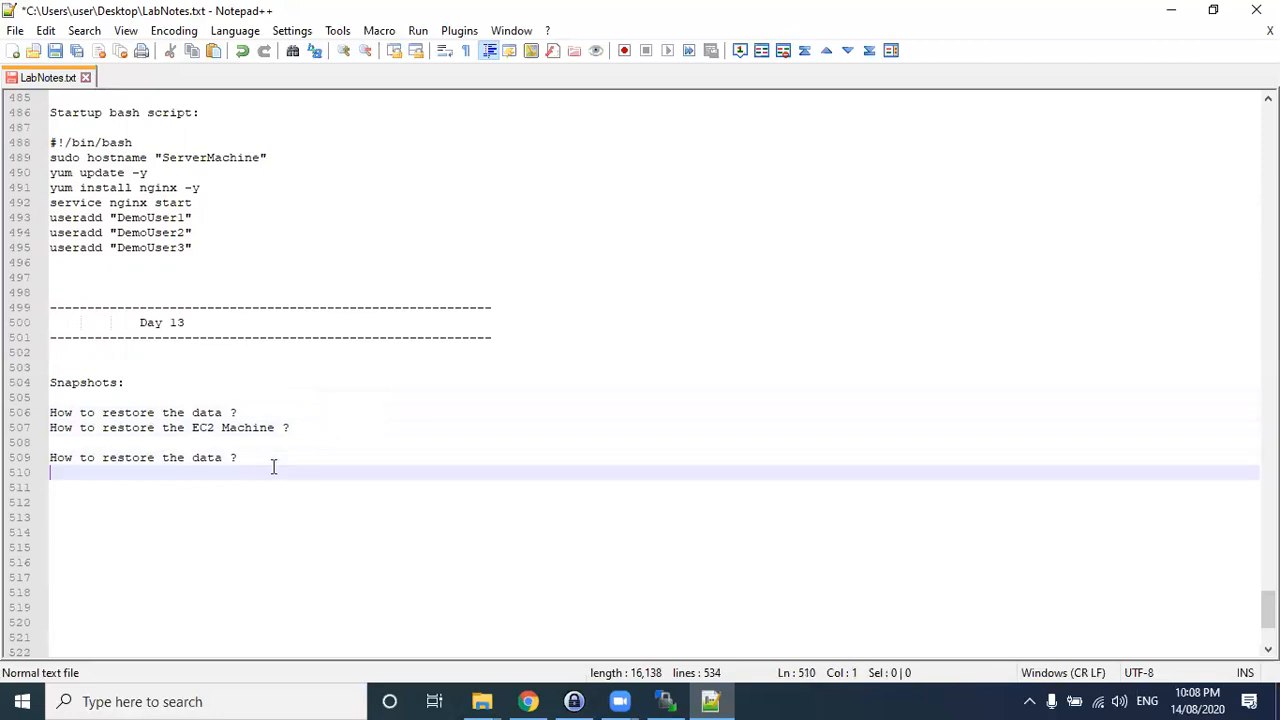
key("Down")
- Switch to the AWS console in Chrome and check the EBS volumes list and the EC2 dashboard
key("alt+Tab")
left_click(757, 253)
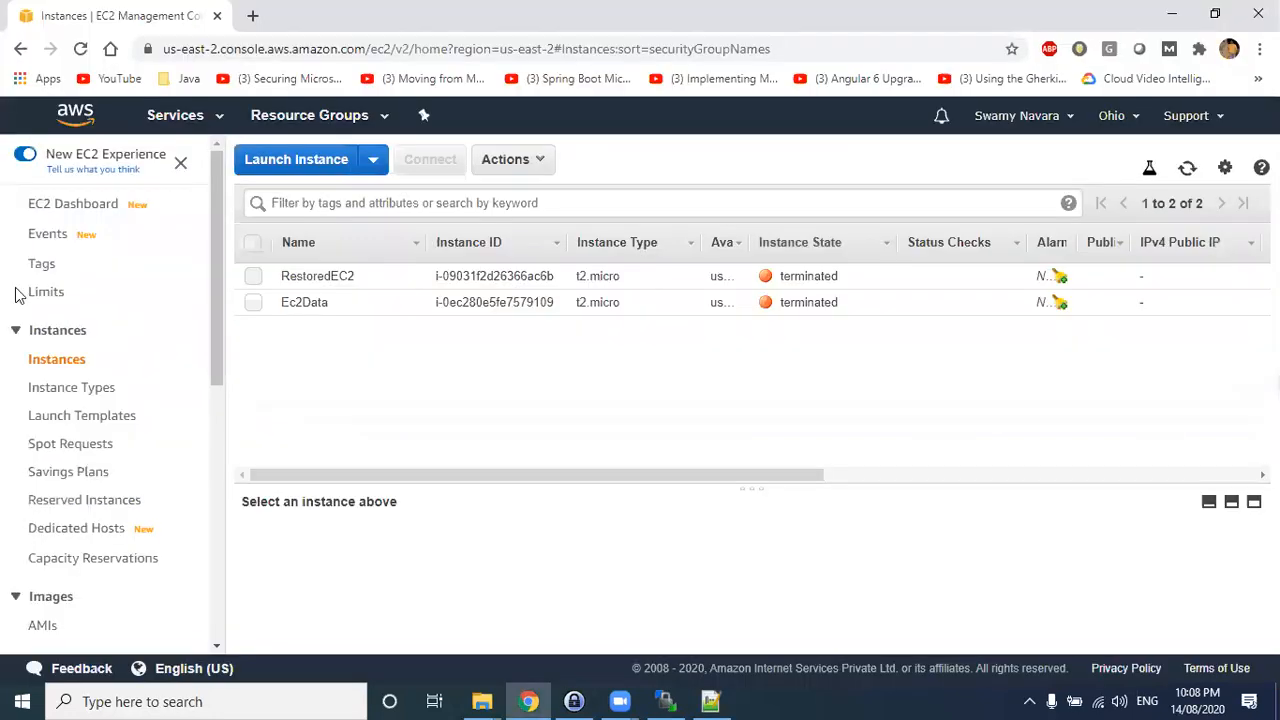
scroll(37, 506, "down", 2)
left_click(92, 503)
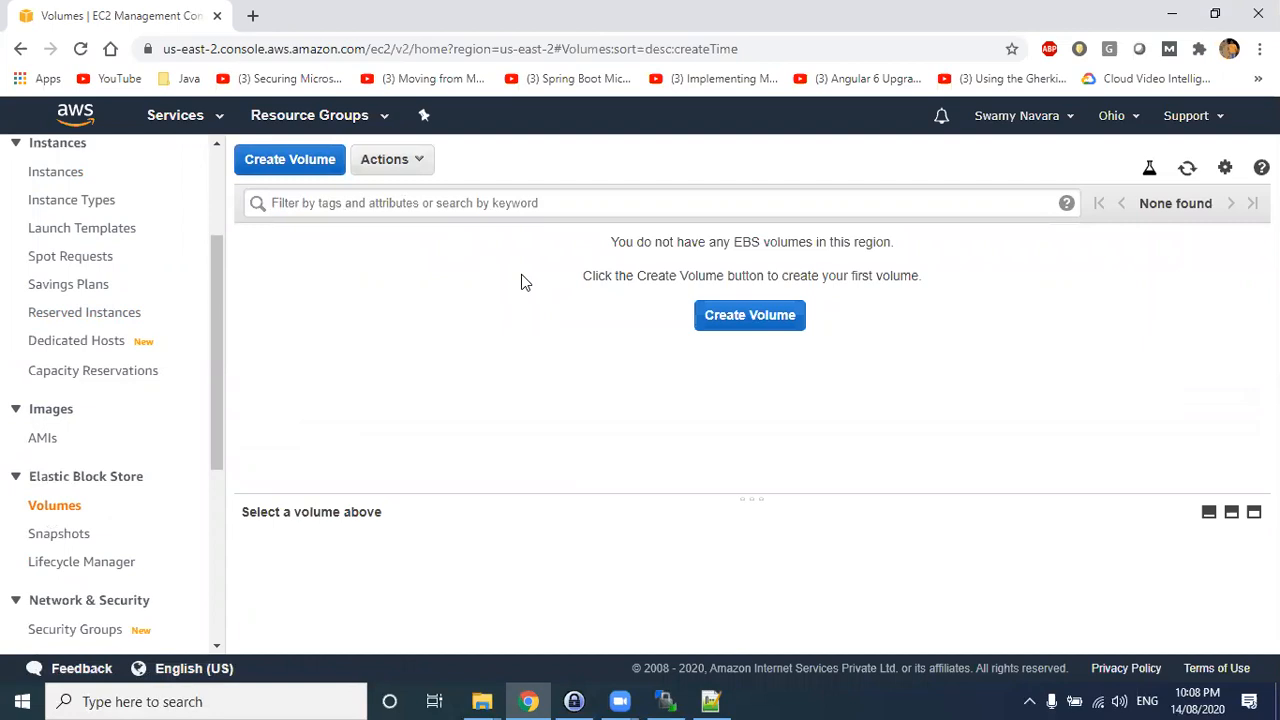
scroll(22, 305, "up", 3)
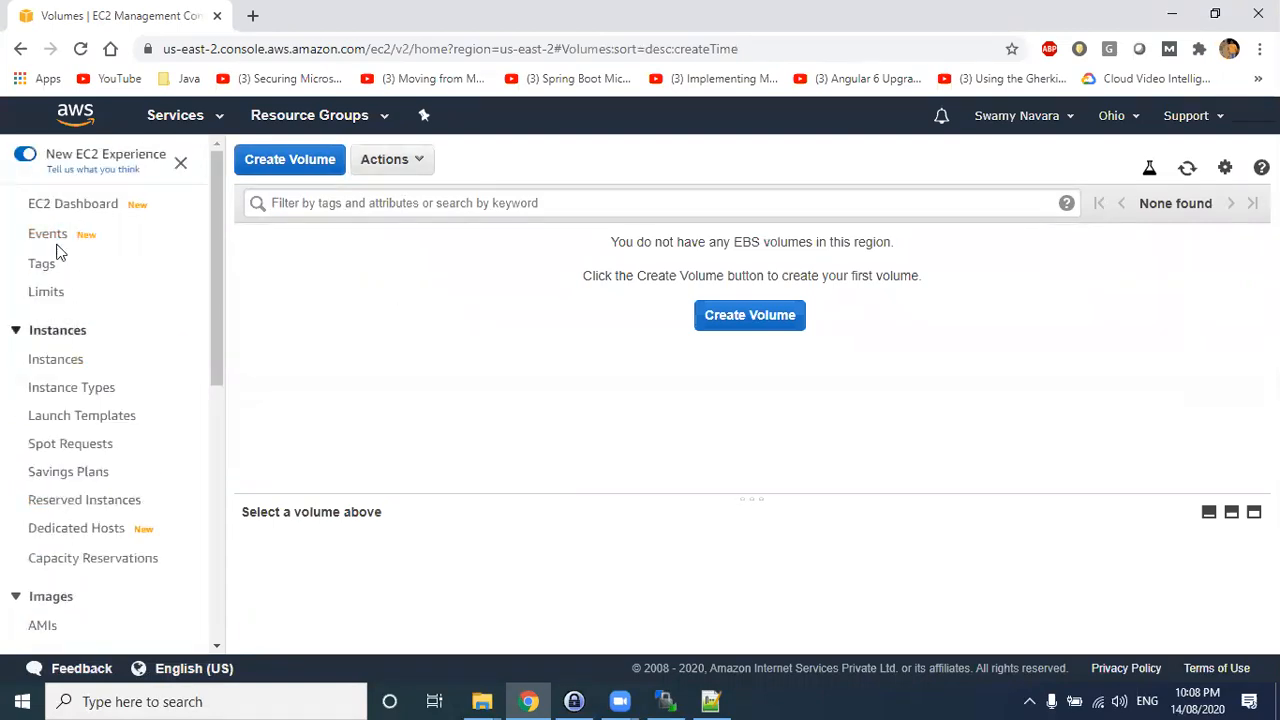
left_click(77, 207)
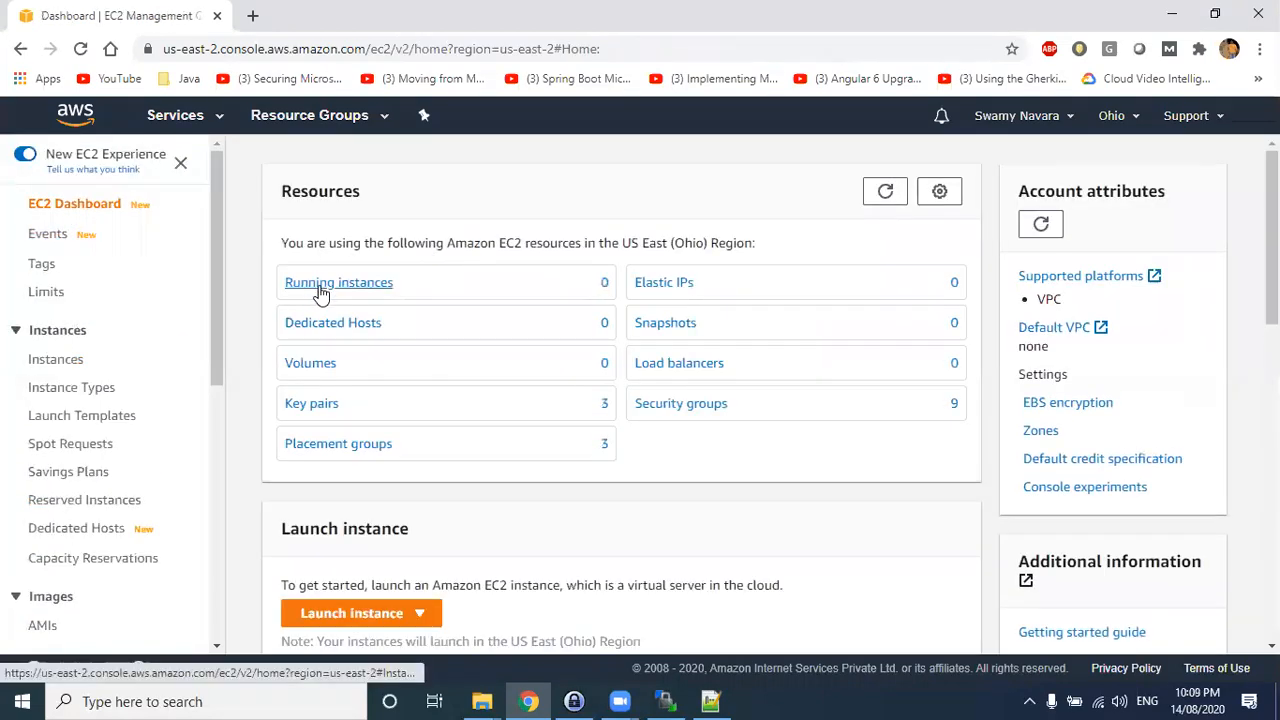
- Launch a new instance from the running instances list, using the Microsoft Windows Server 2019 Base AMI
left_click(300, 284)
left_click(309, 165)
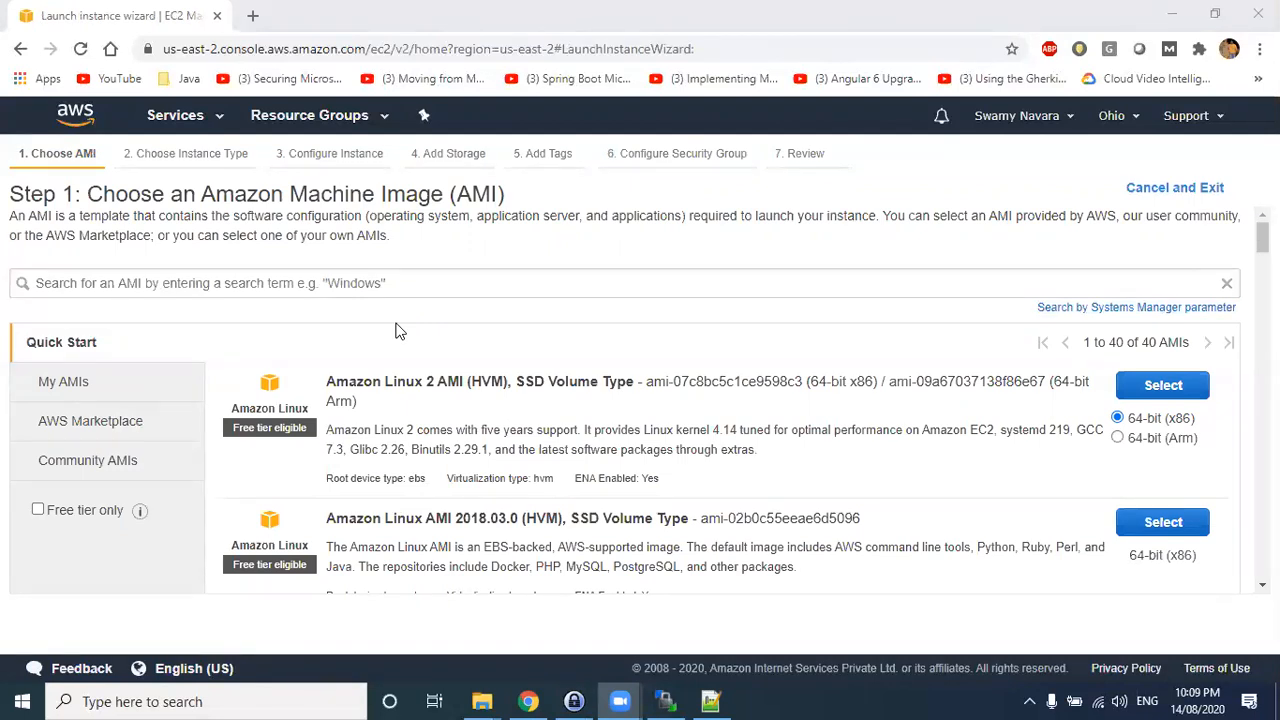
scroll(395, 330, "down", 7)
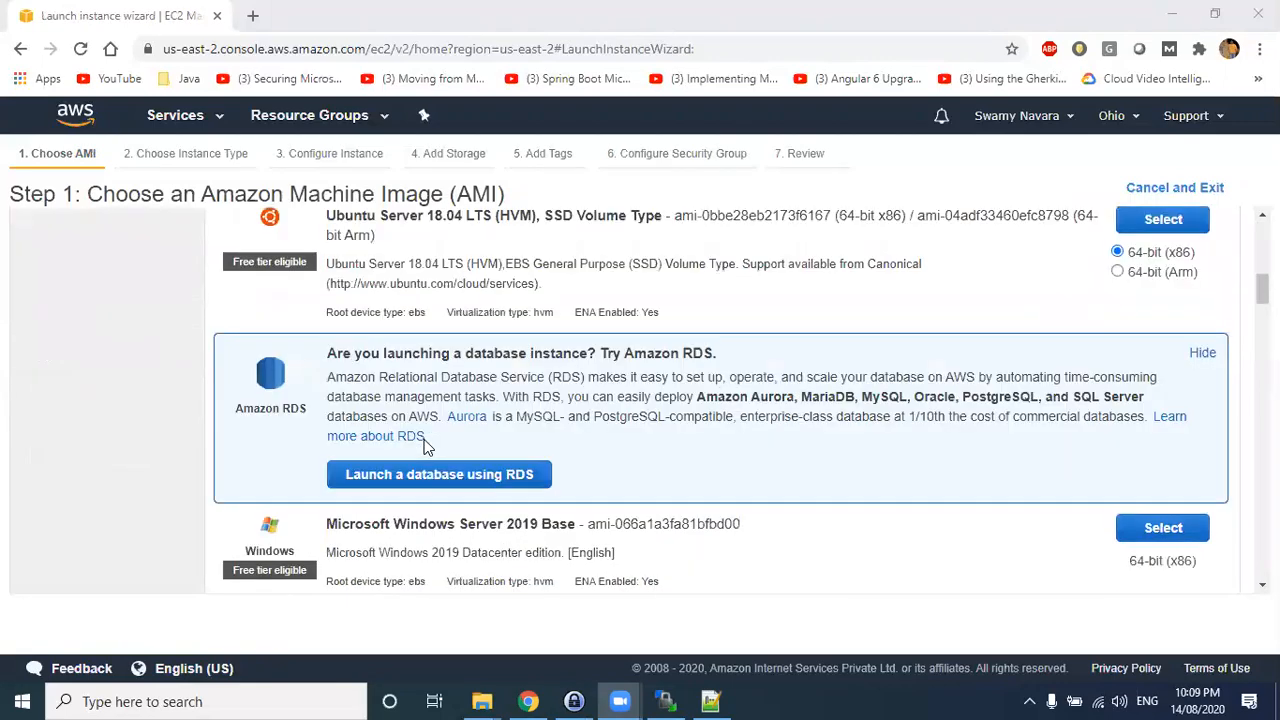
scroll(367, 322, "up", 5)
scroll(395, 330, "down", 3)
scroll(400, 340, "up", 4)
scroll(410, 351, "down", 1)
scroll(410, 351, "down", 5)
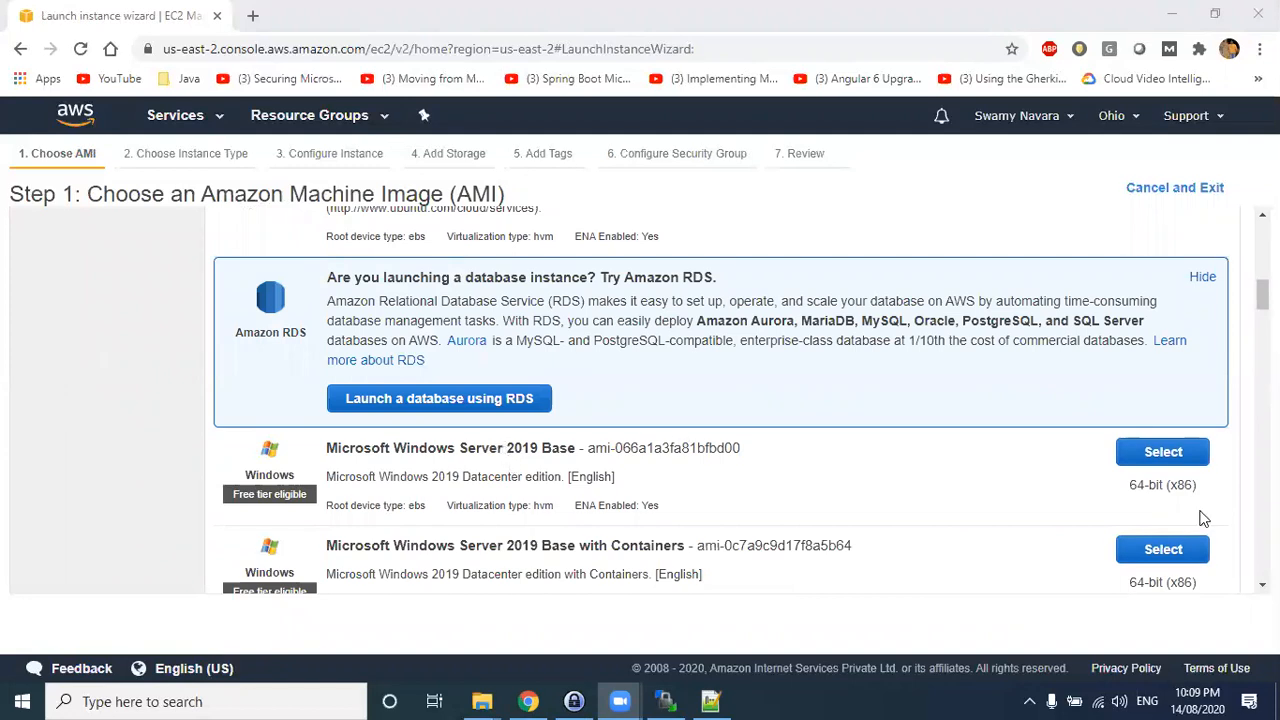
left_click(1142, 461)
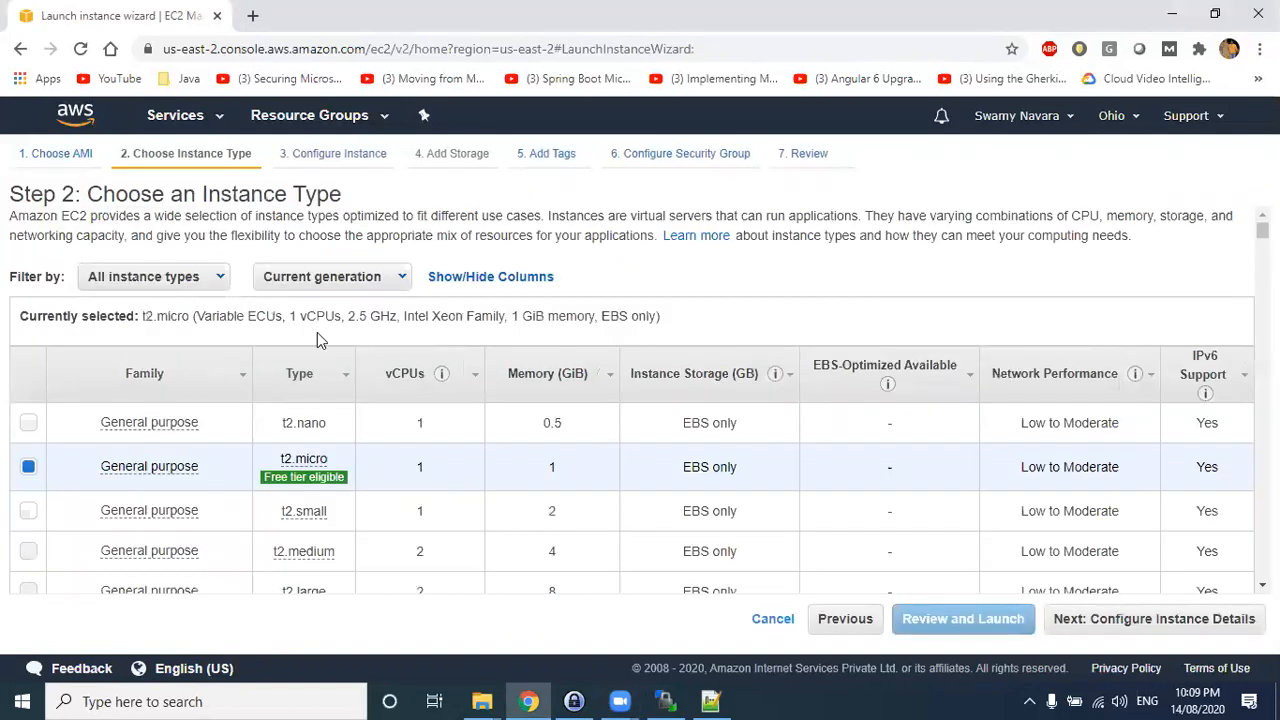
- Keep the t2.micro type, pick an option in the instance details, and proceed to storage, selecting the root volume's size value
left_click(1154, 618)
left_click(460, 494)
left_click(420, 531)
left_click(1200, 628)
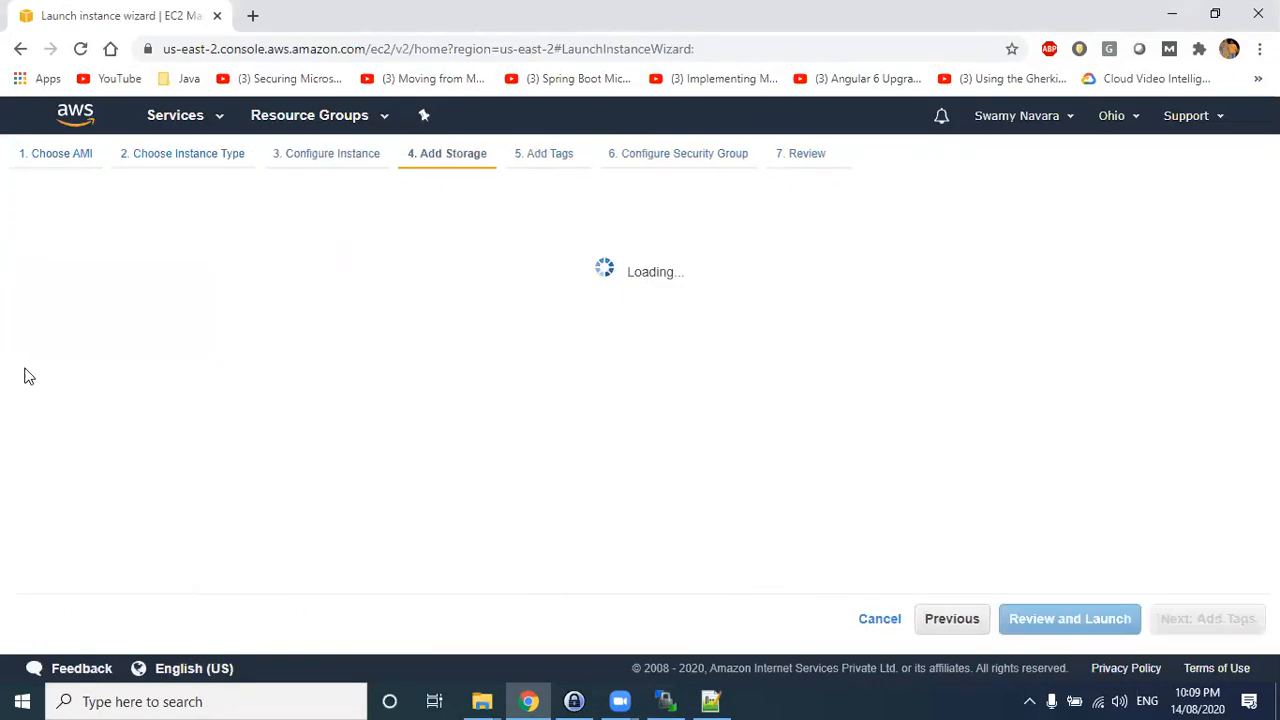
double_click(487, 379)
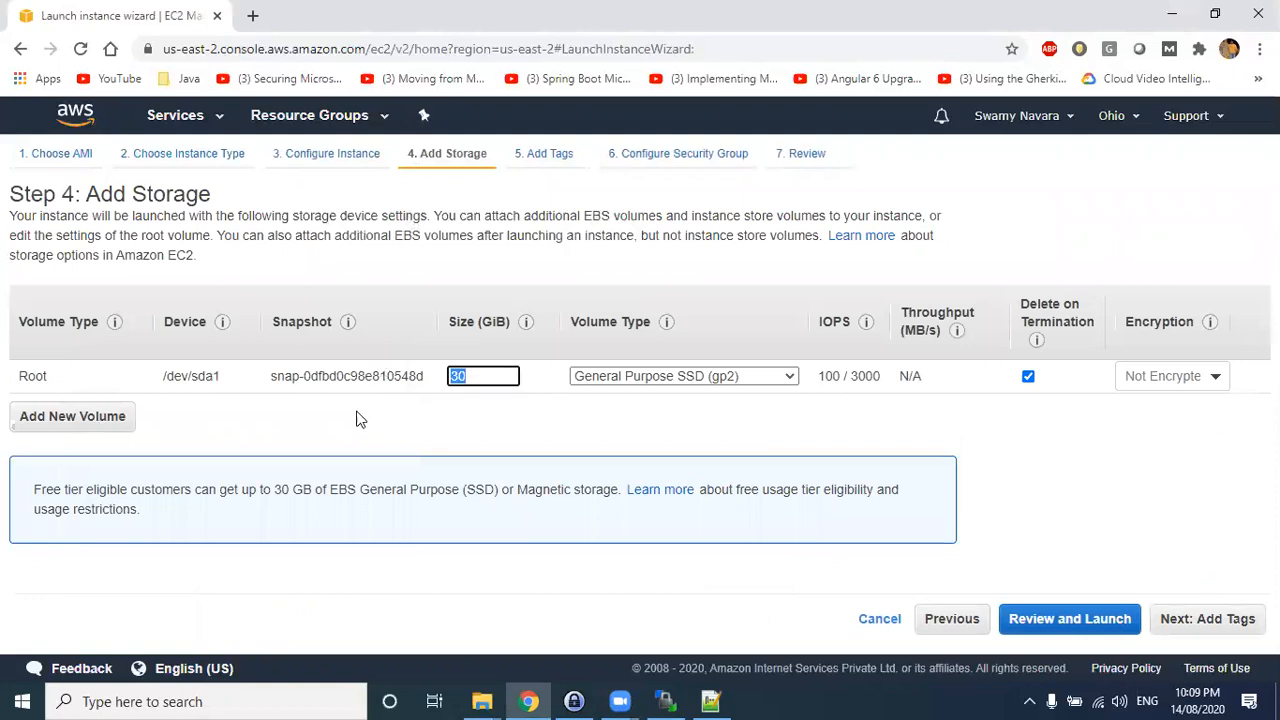
left_click(57, 428)
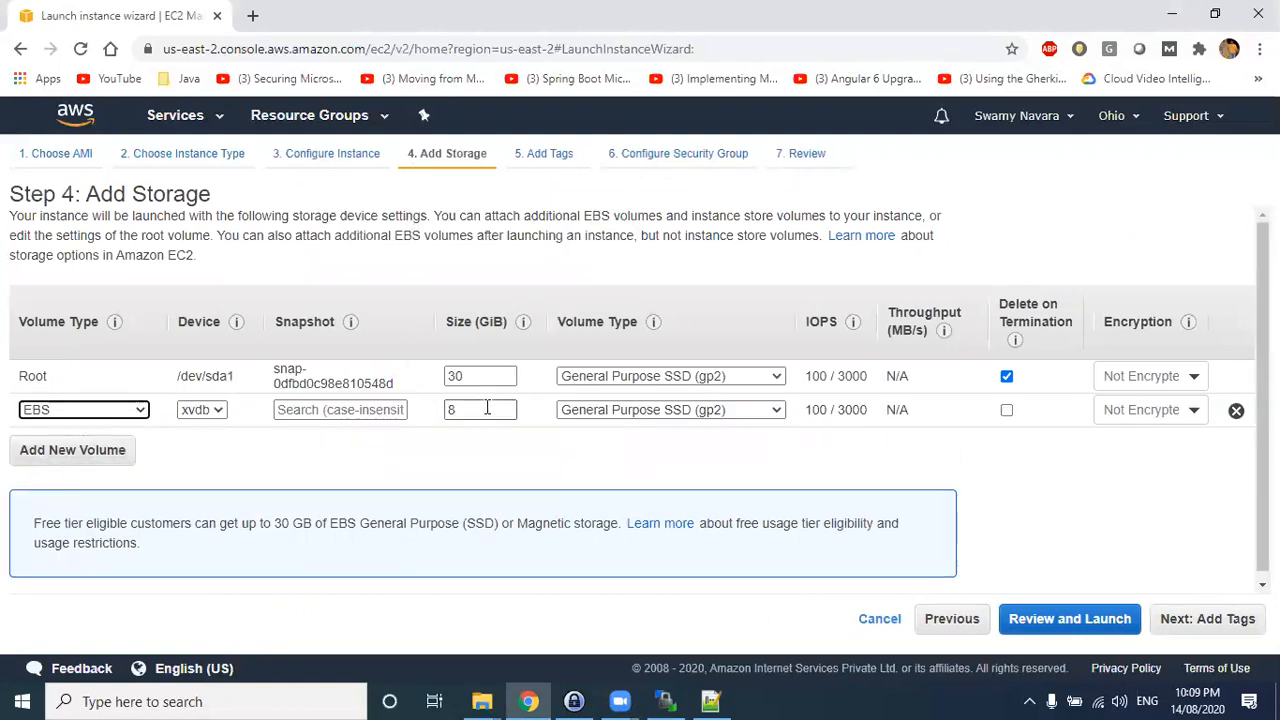
left_click_drag(487, 408, 362, 409)
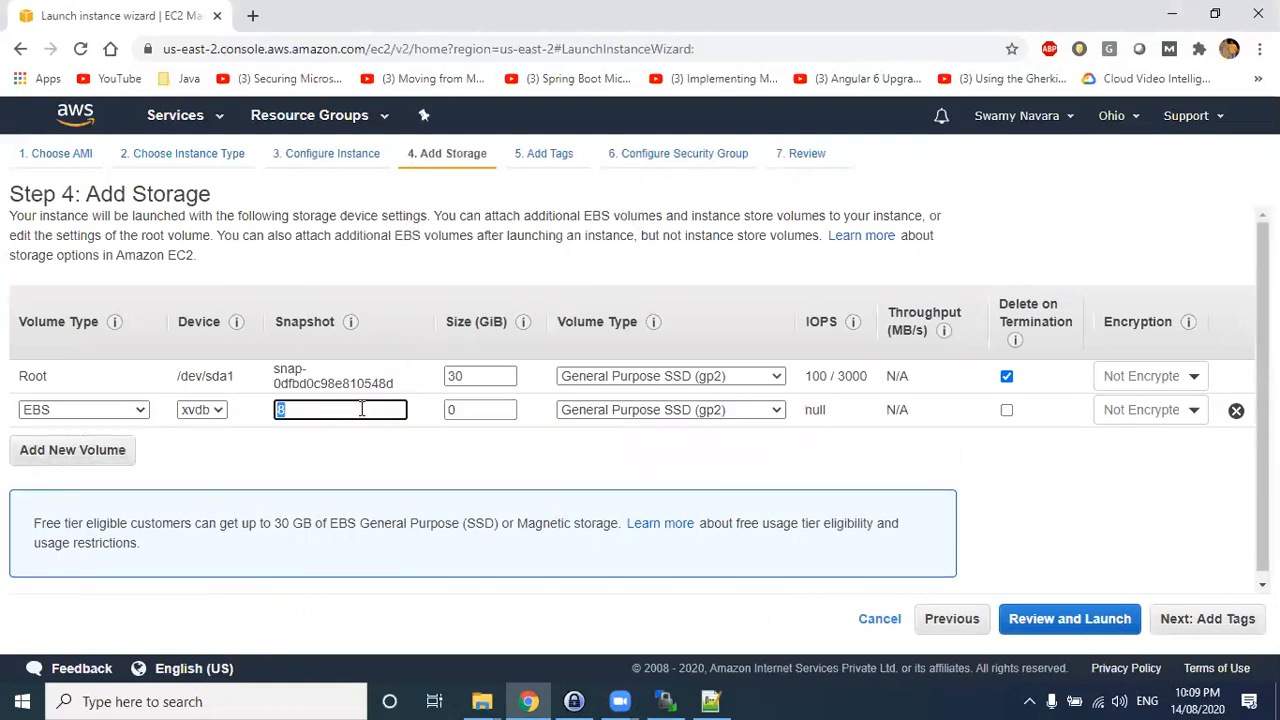
double_click(474, 410)
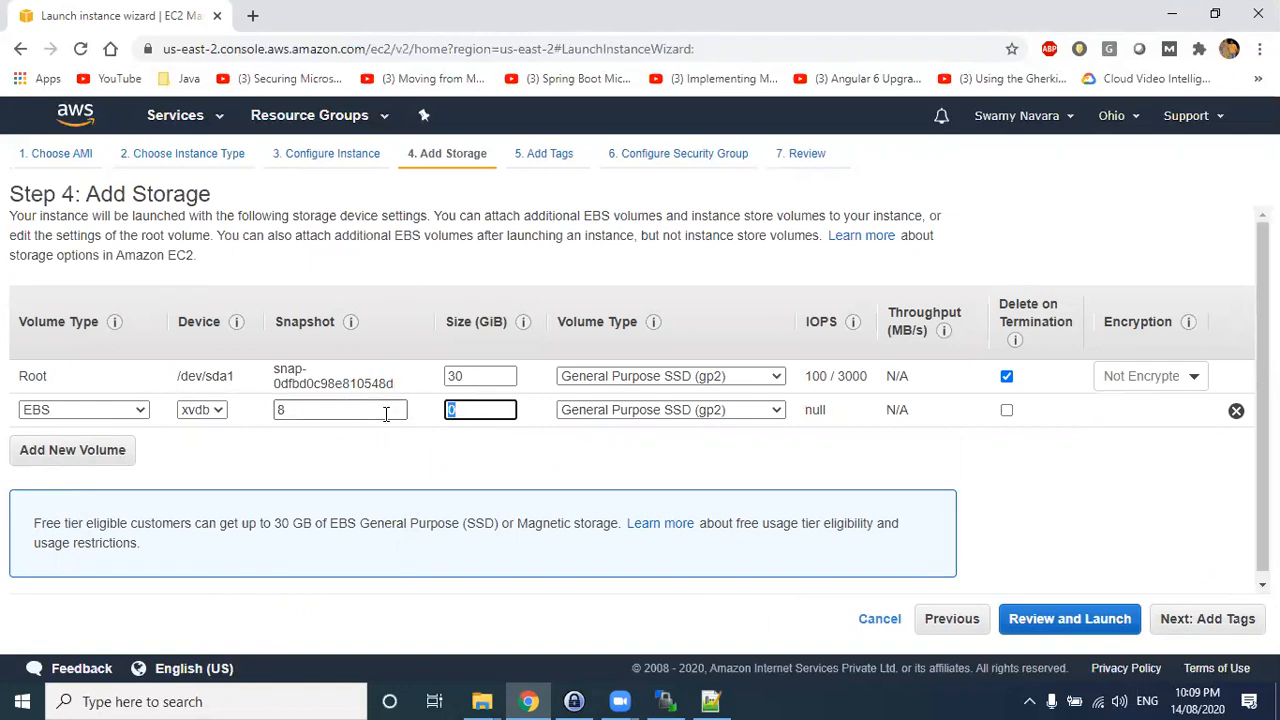
left_click(866, 624)
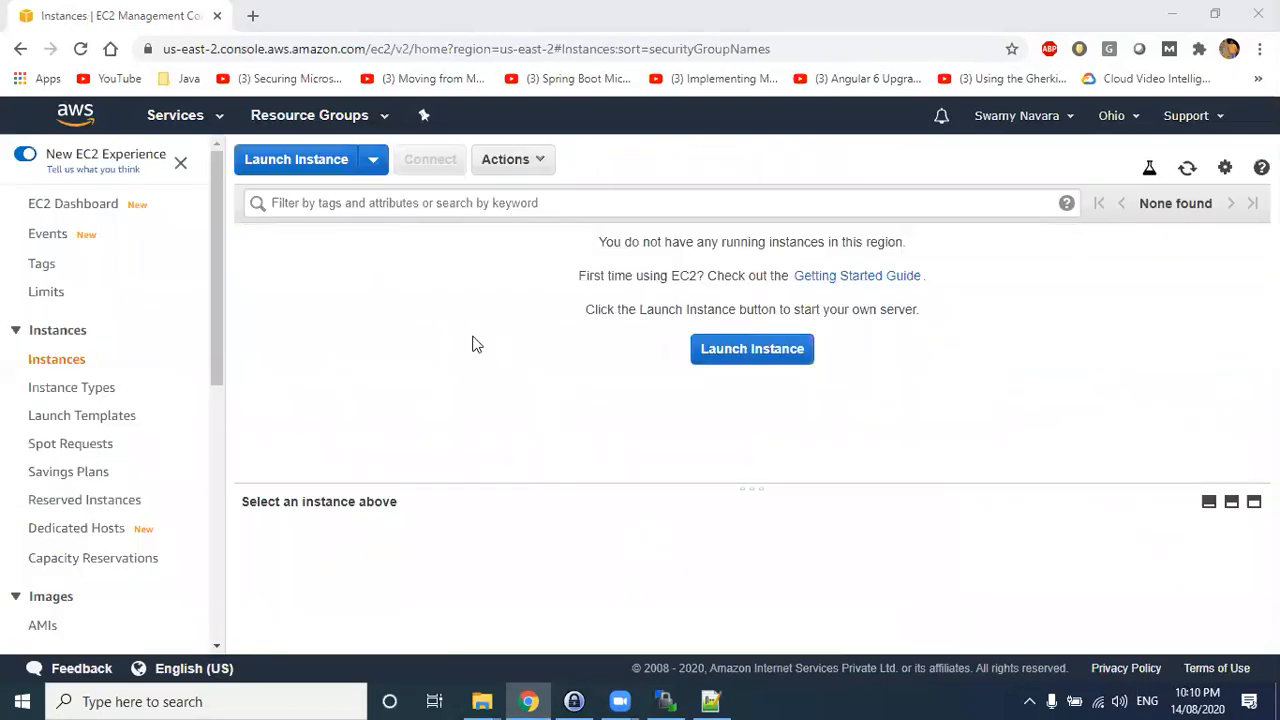
- Check the local drives under This PC in File Explorer, then close the window
key("super+e")
scroll(295, 435, "down", 2)
left_click(203, 471)
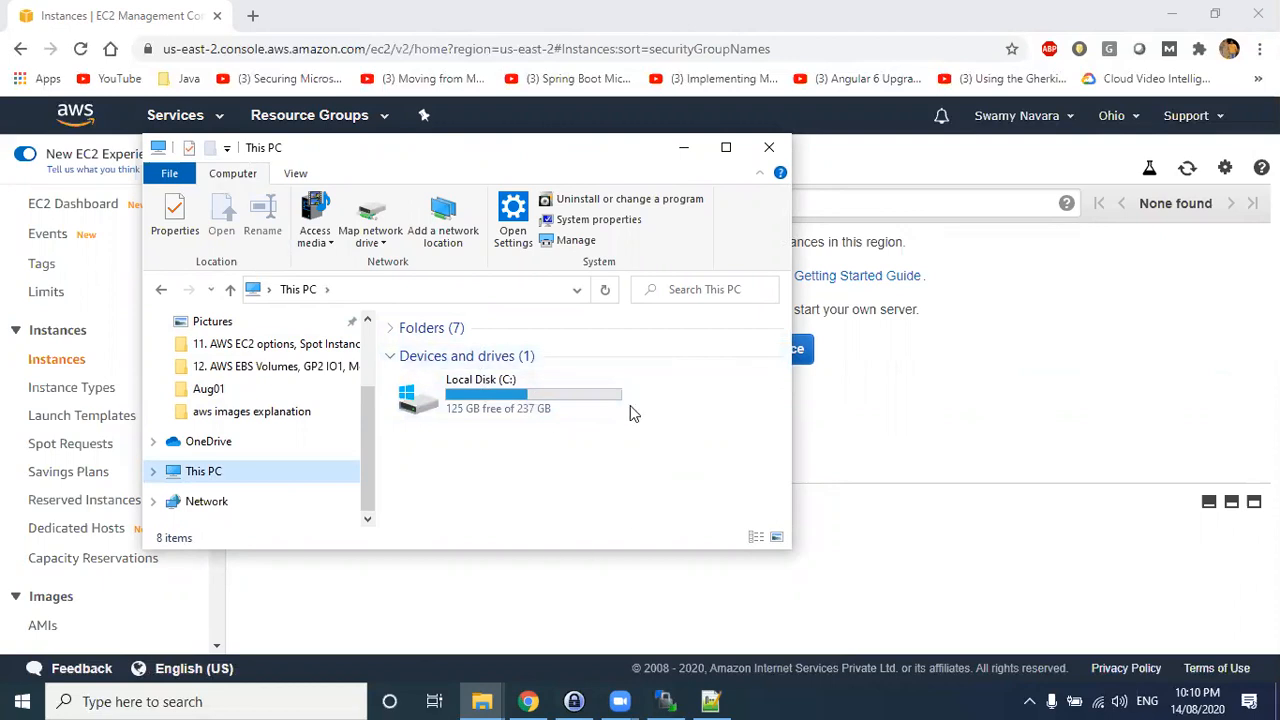
left_click(770, 147)
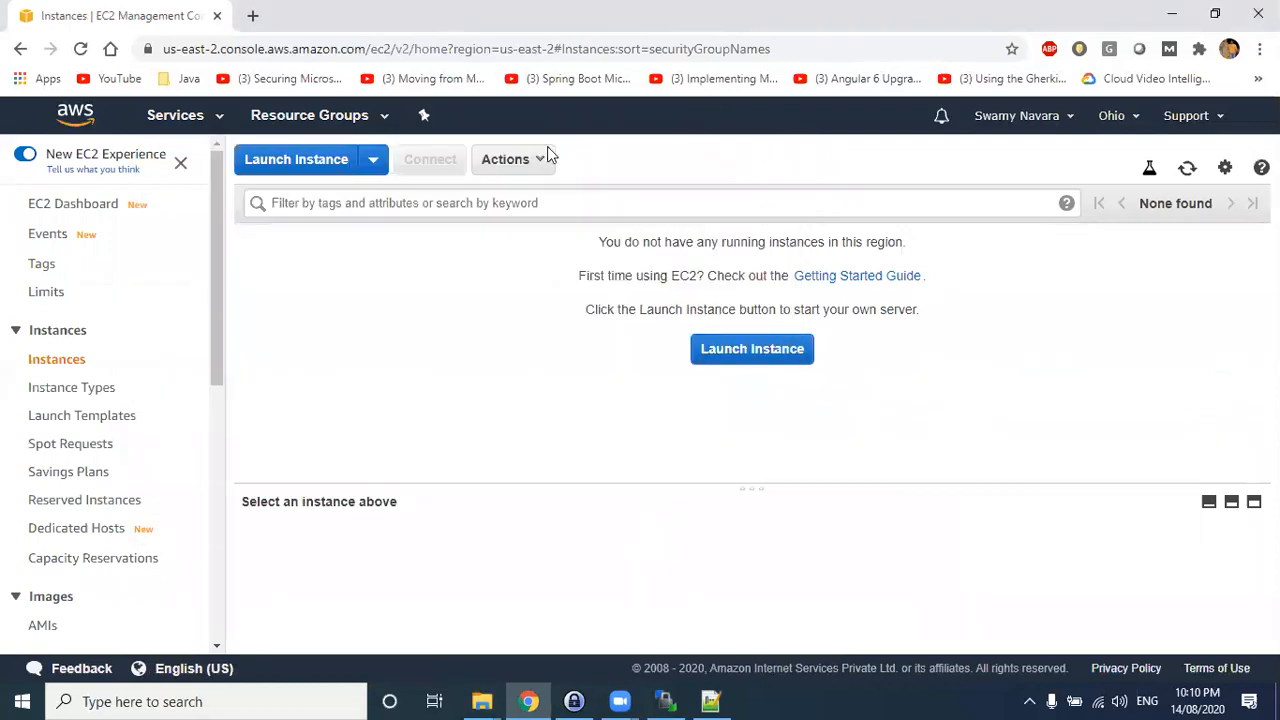
- Start launching a new instance with Amazon Linux AMI 2018.03.0 (HVM), keep the t2.micro type, and proceed to the instance details
left_click(728, 352)
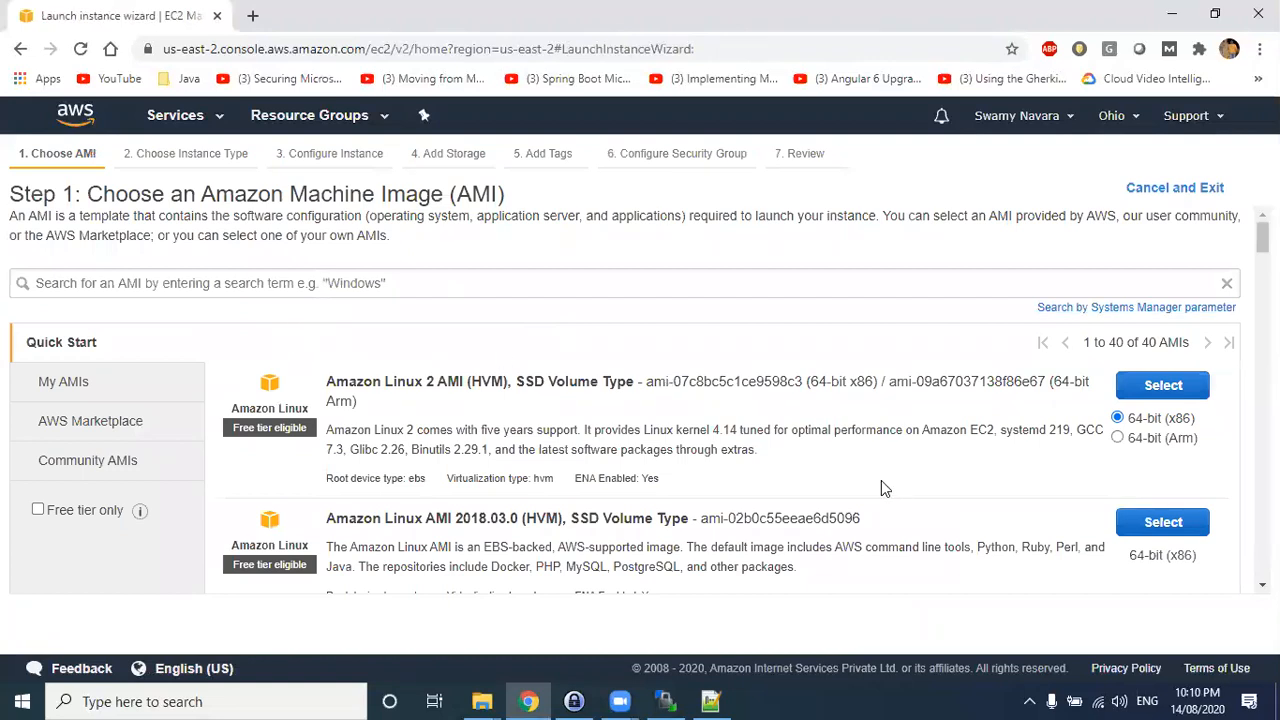
left_click(1160, 523)
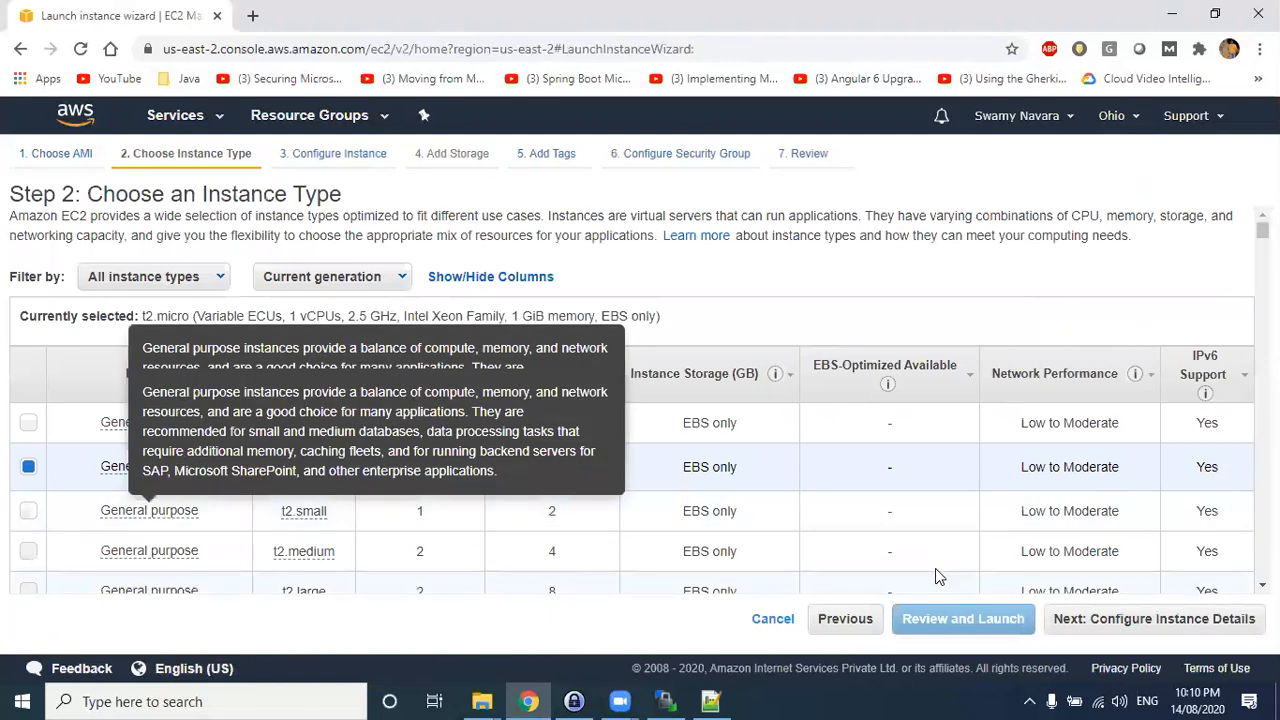
left_click(1170, 622)
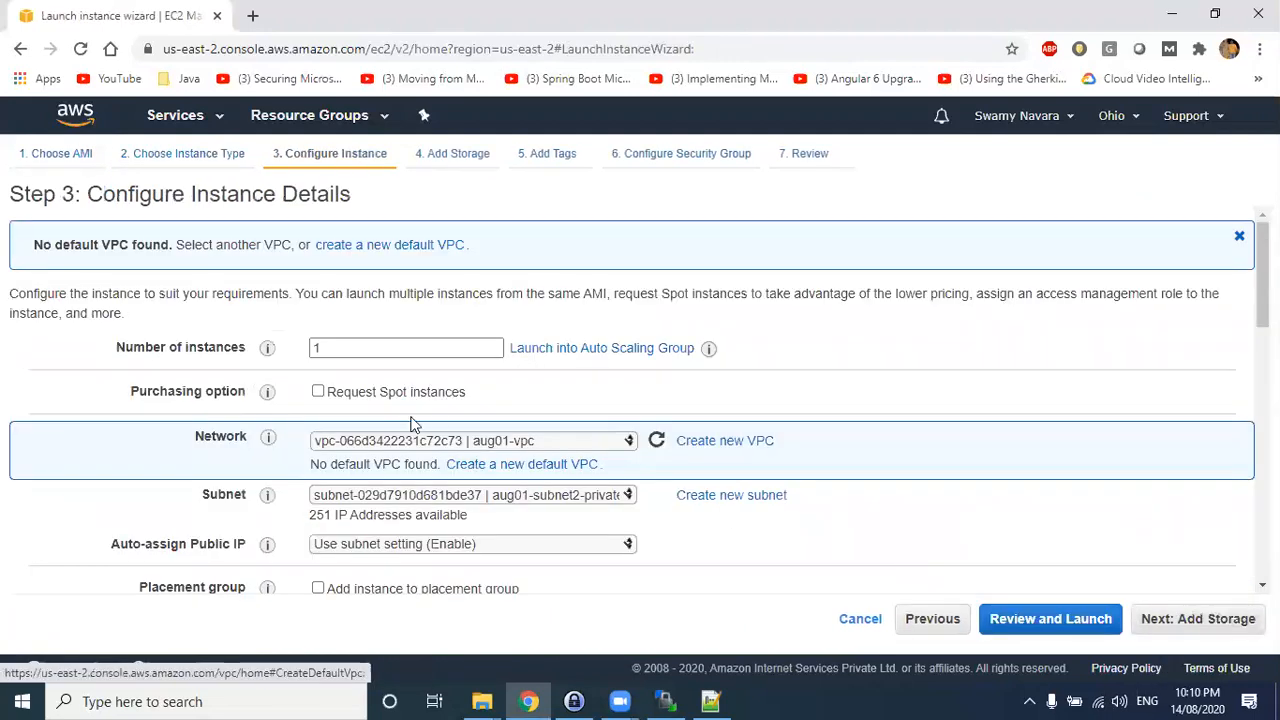
- Place the instance in the aug01-vpc network and the aug01-subnet-1-public subnet, and choose its auto-assign public IP setting
left_click(466, 440)
left_click(467, 460)
left_click(476, 495)
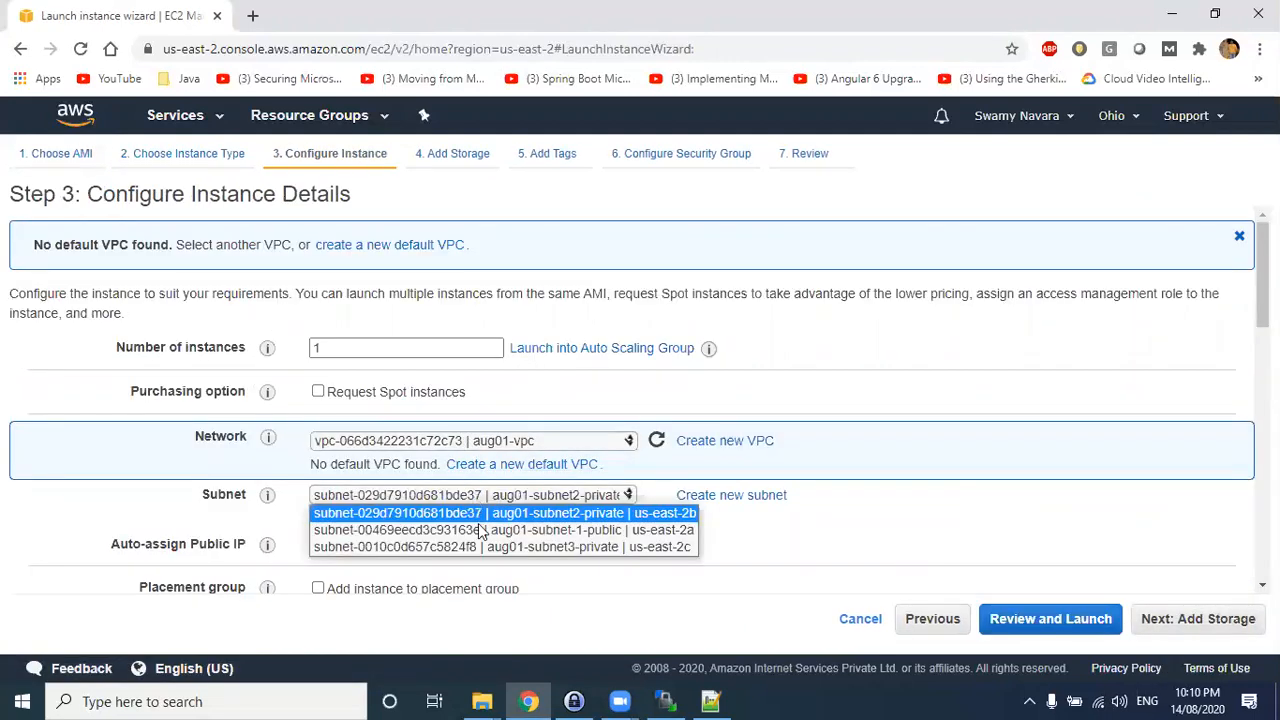
left_click(490, 542)
left_click(505, 500)
left_click(497, 528)
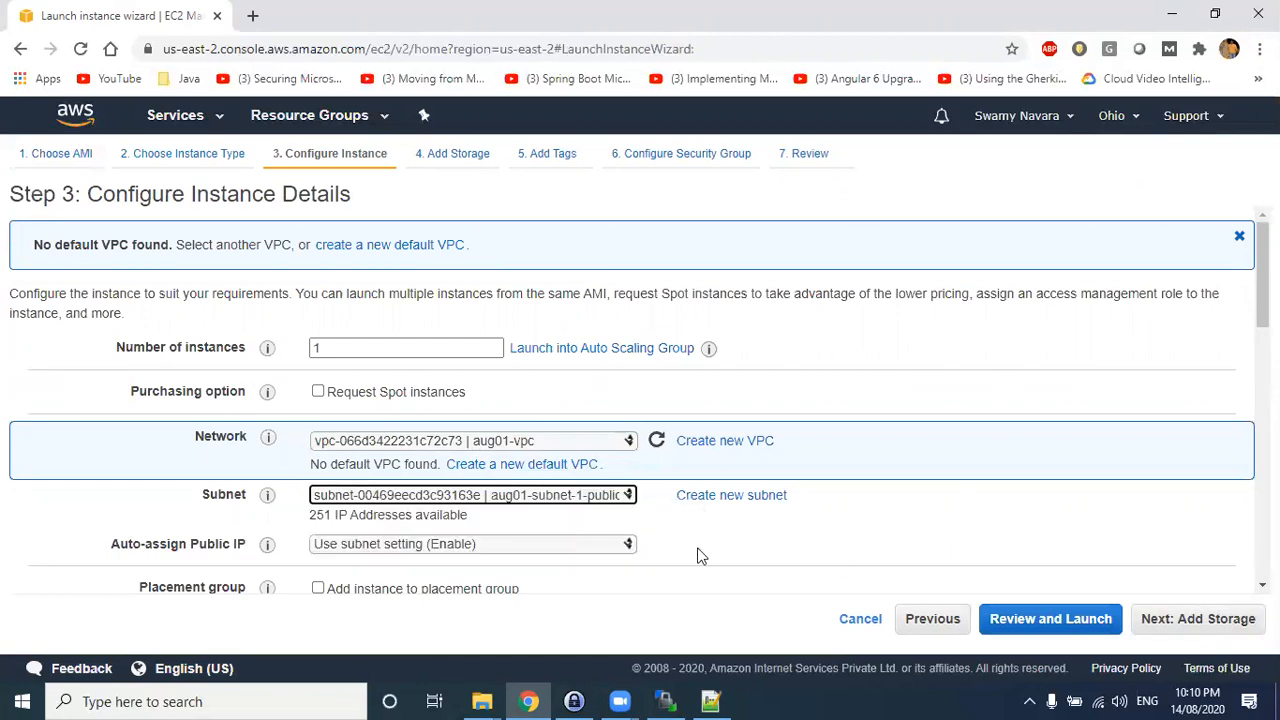
left_click(470, 545)
left_click(446, 581)
- Set the eth0 interface's primary IP to 10.1.1.100 and proceed to storage
scroll(711, 508, "down", 10)
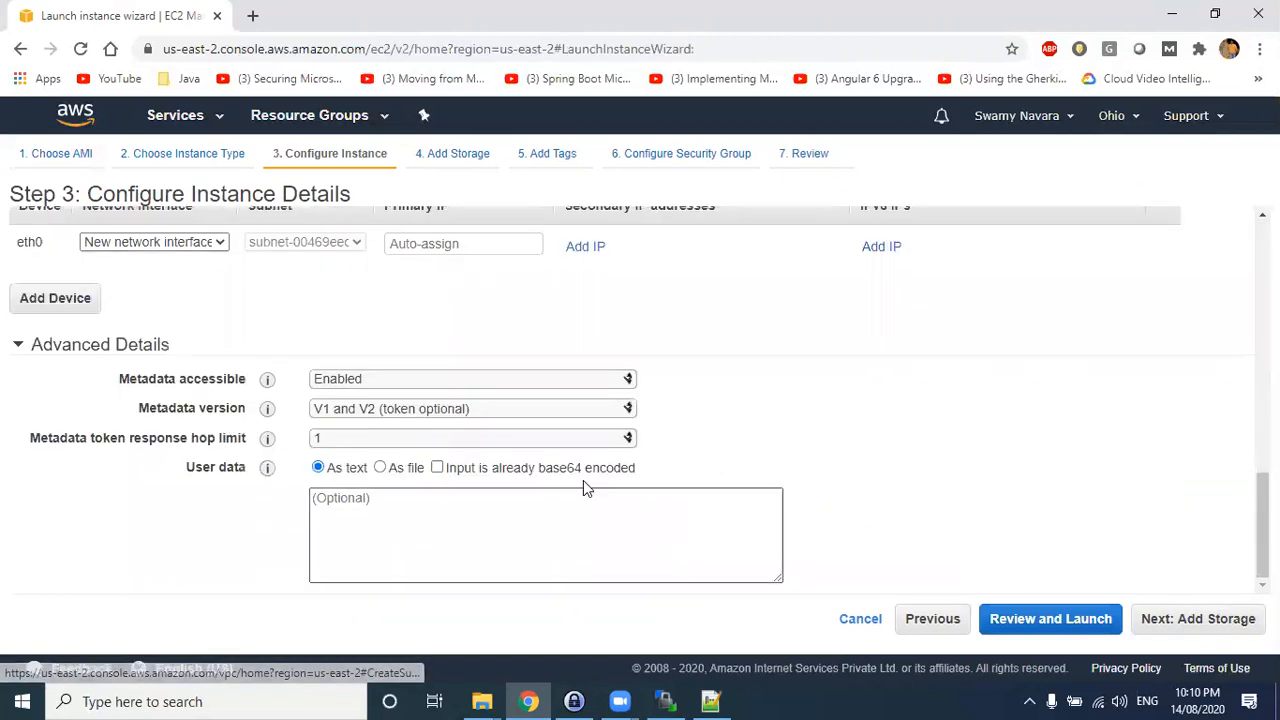
scroll(404, 293, "up", 1)
left_click(420, 338)
type("10.1.1.1")
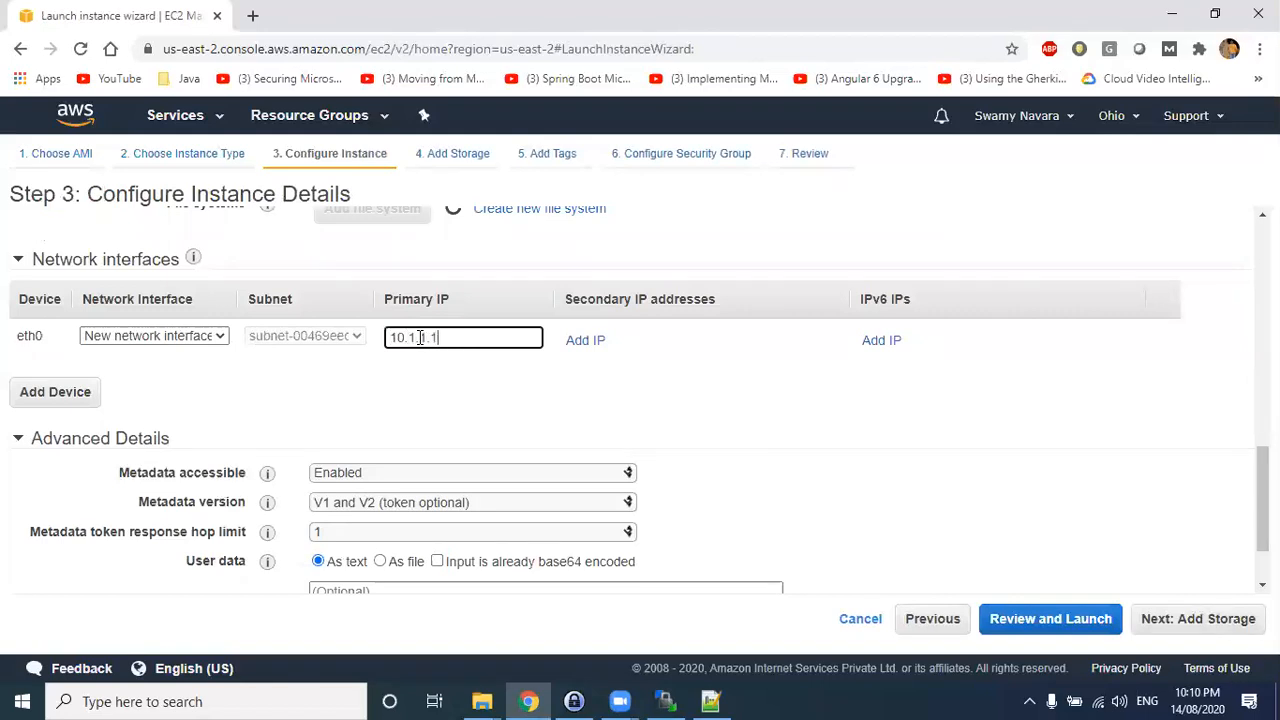
type("00")
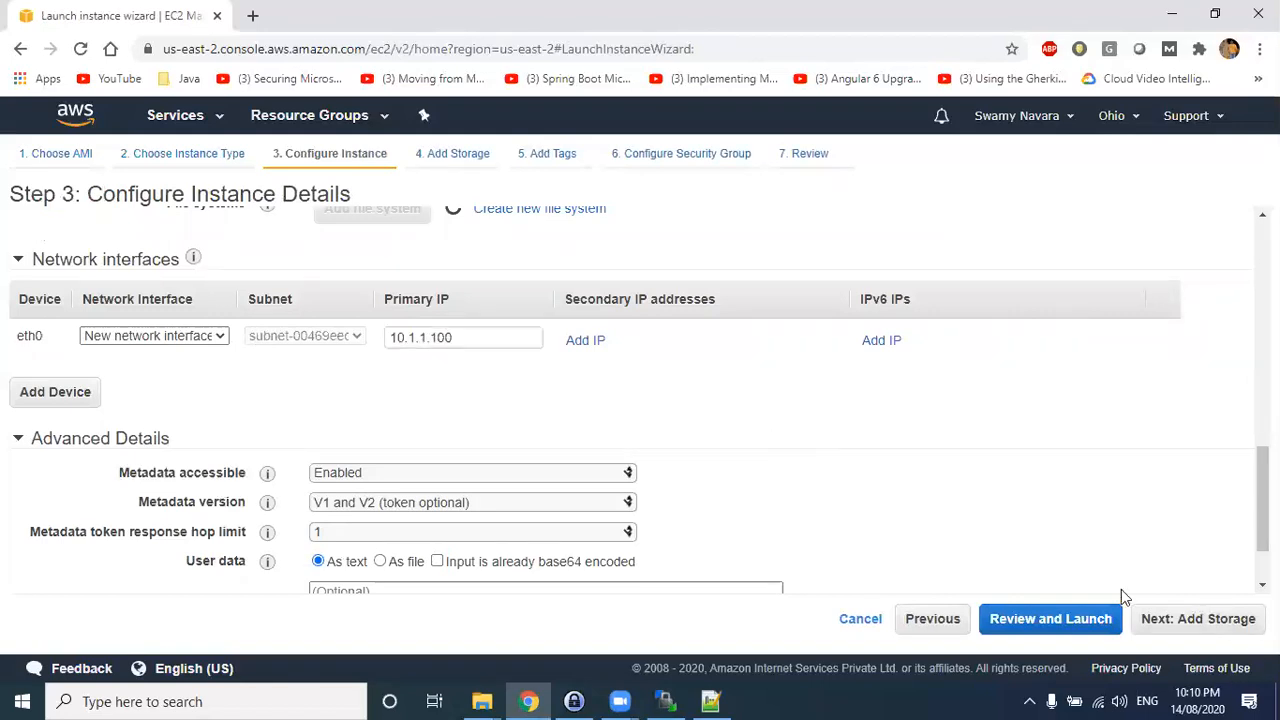
left_click(1190, 619)
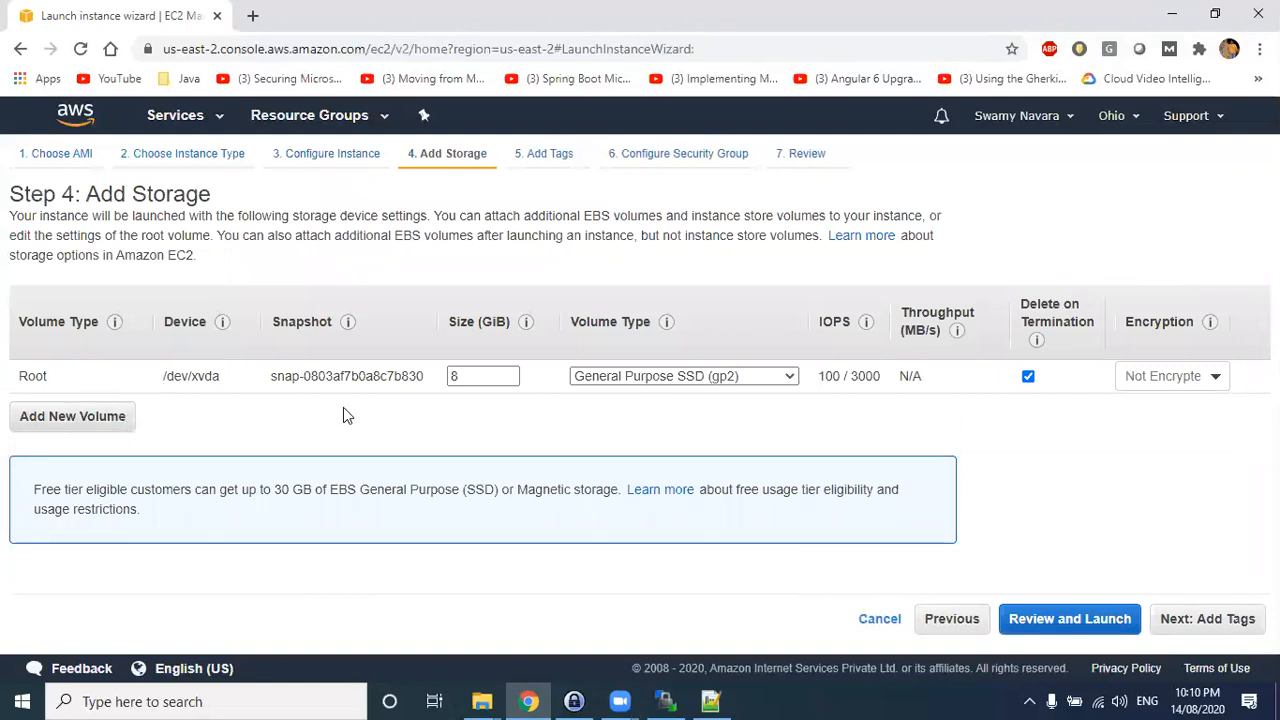
- Set the root volume's size to 10 GiB and proceed to the tags
double_click(33, 375)
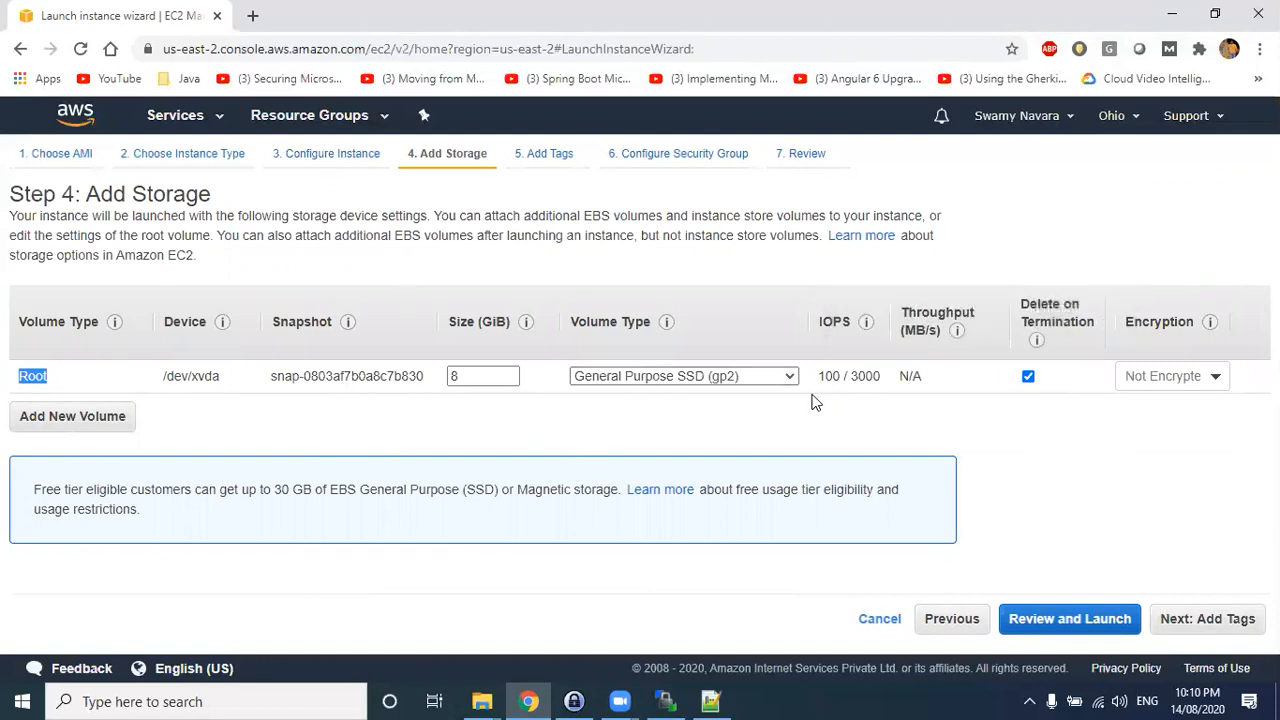
double_click(464, 375)
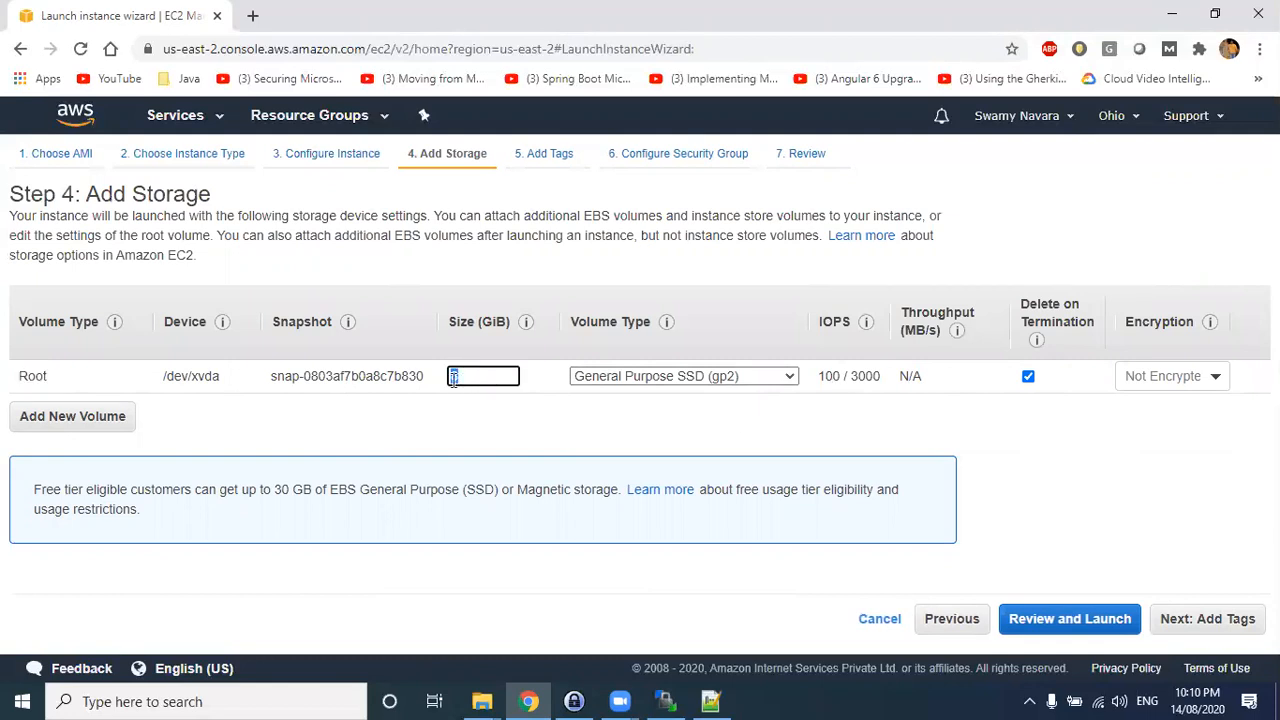
type("1")
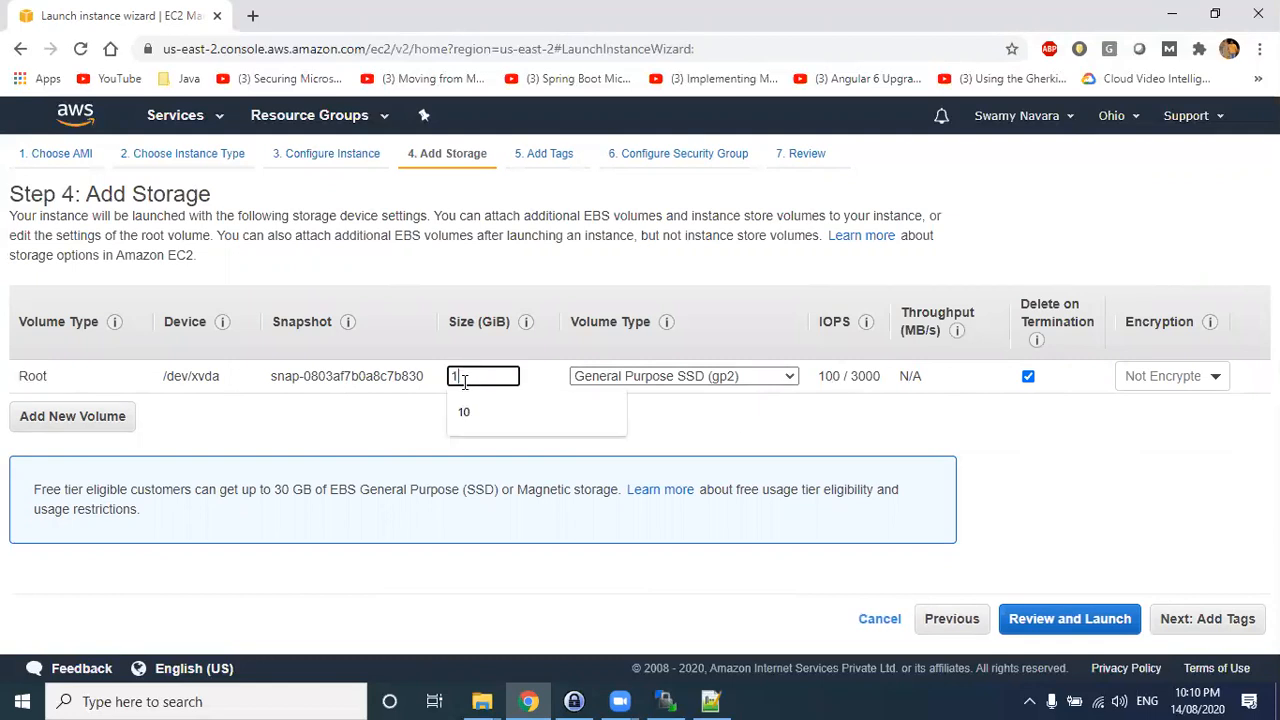
left_click(543, 420)
double_click(464, 378)
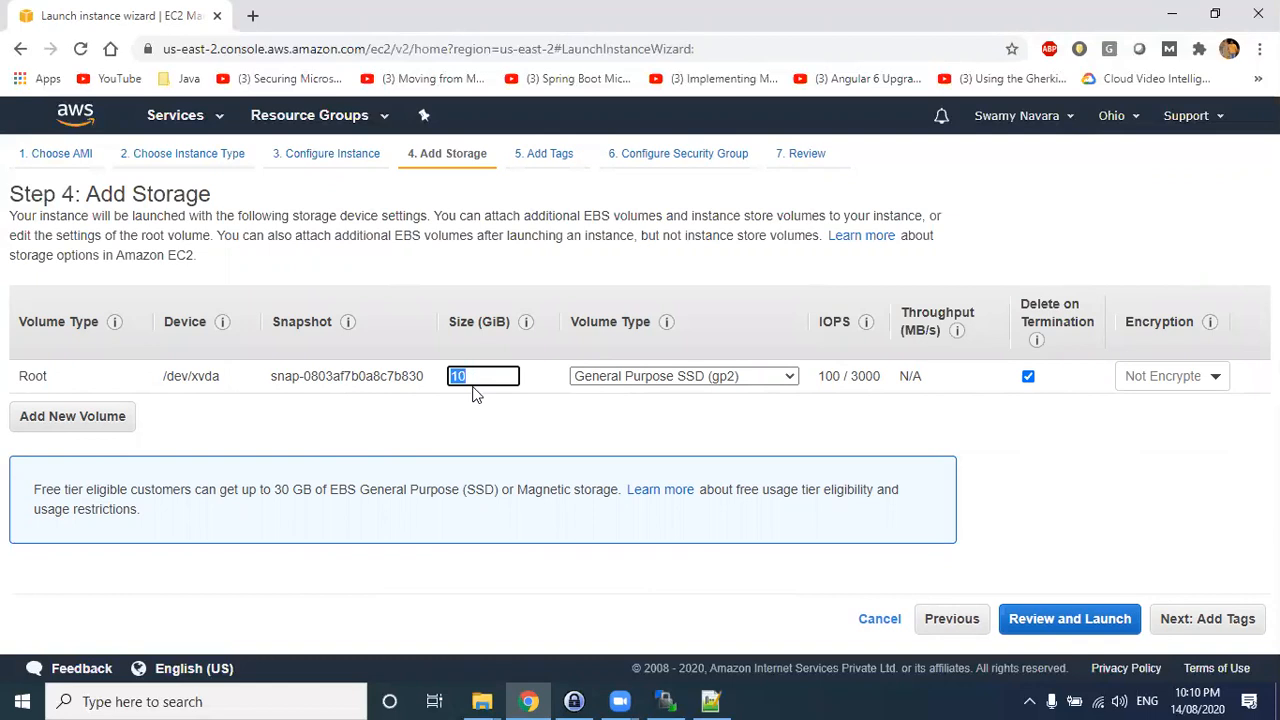
left_click(477, 376)
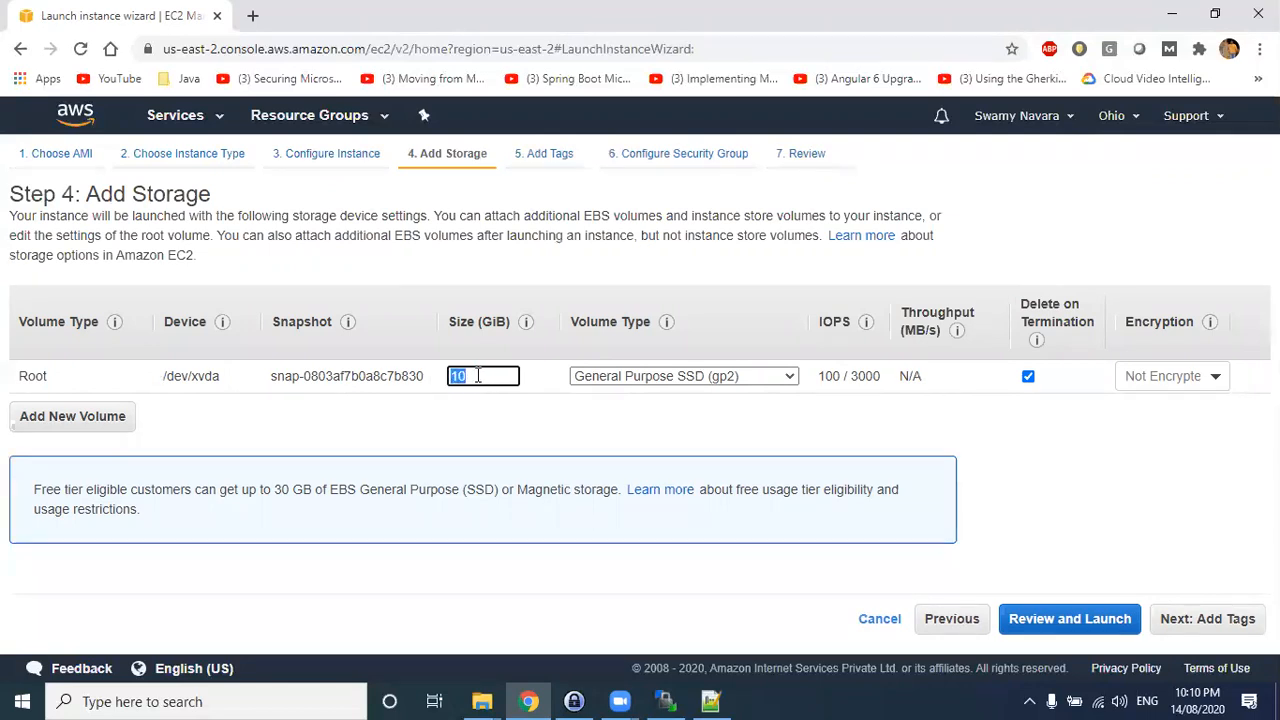
double_click(470, 381)
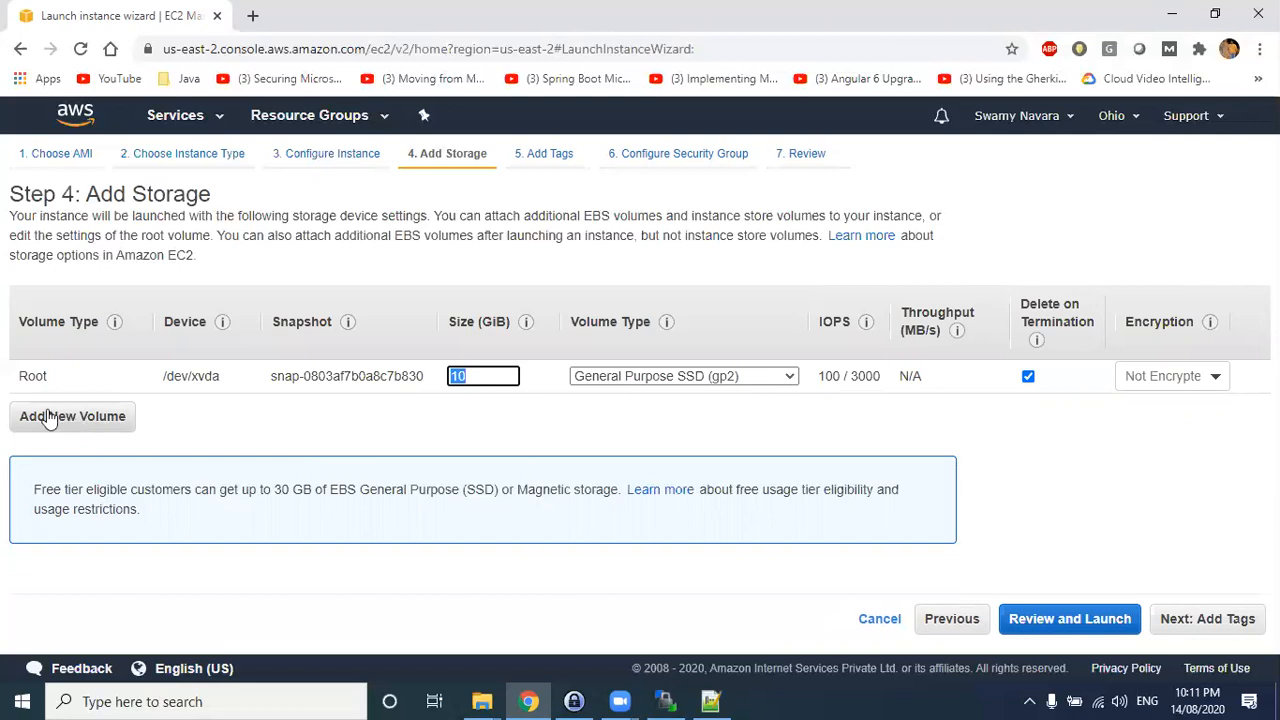
left_click(1190, 624)
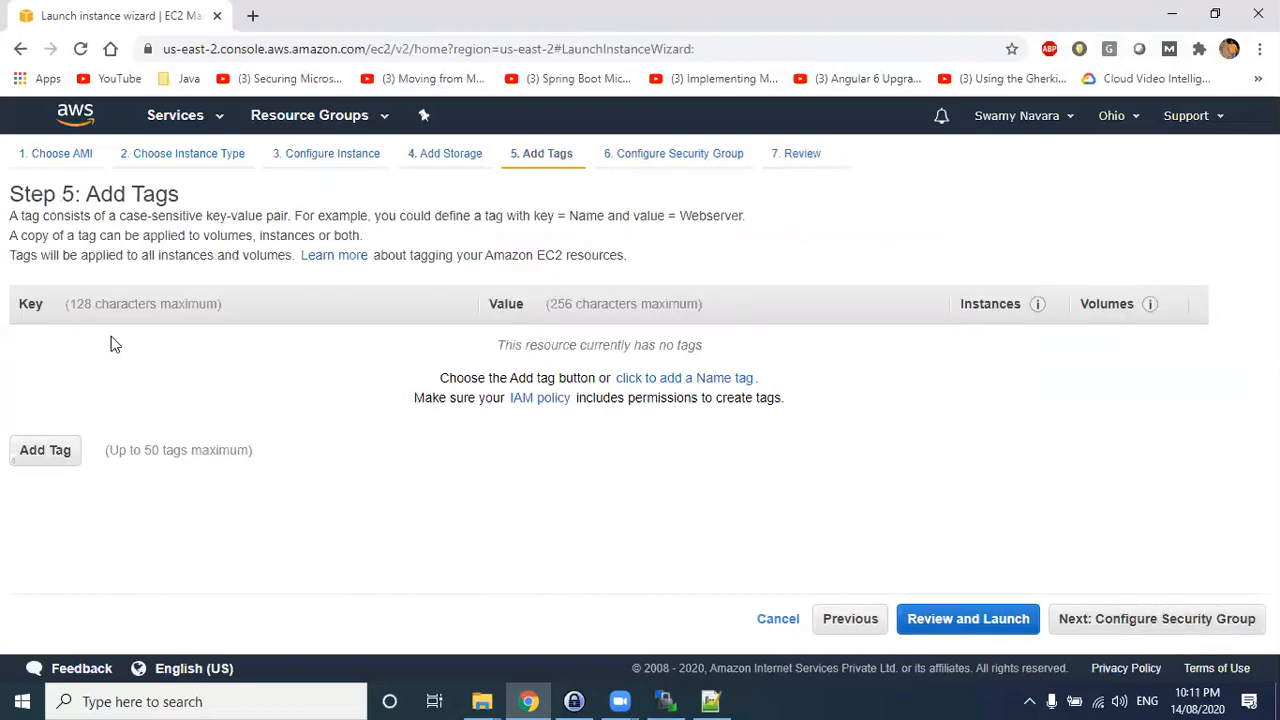
- Add a tag with the key Name and the value Ec2ExampleForStorageBackup, and proceed to the security group configuration
left_click(33, 447)
type("Name")
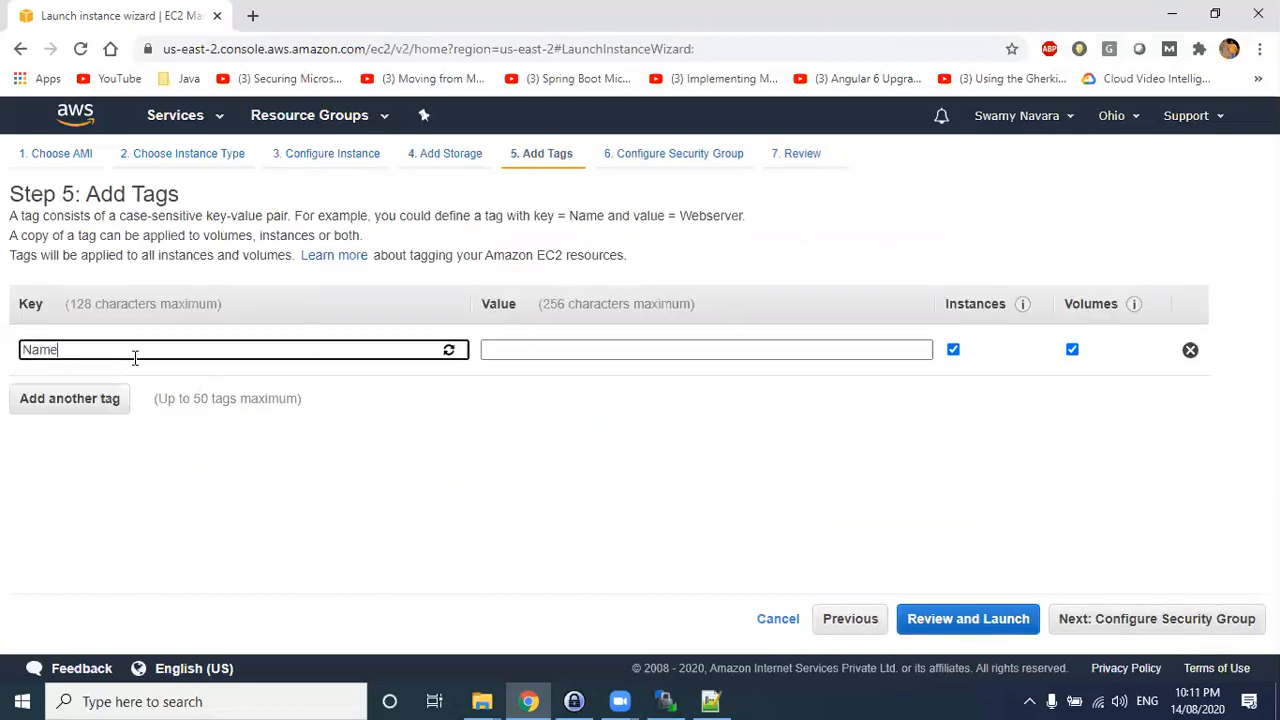
key("Tab")
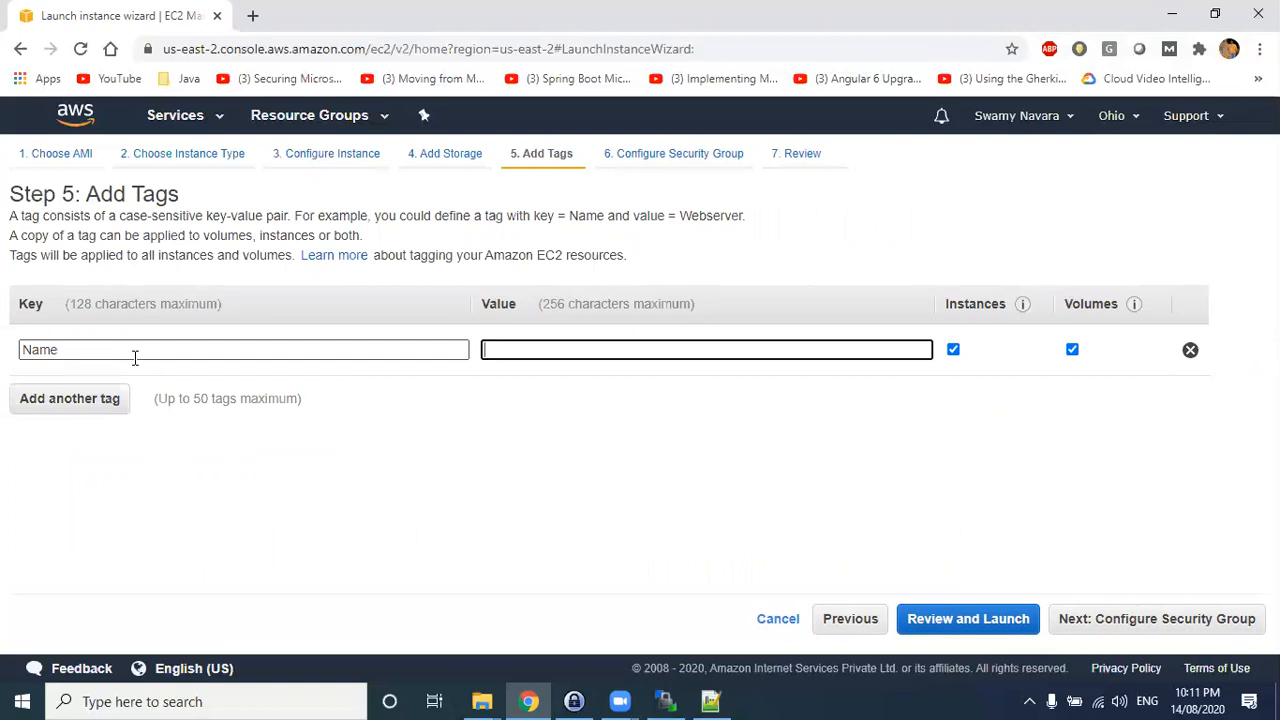
type("Ec2Exmp")
type("ple")
type("ForStorage")
type("Backup")
key("ctrl+a")
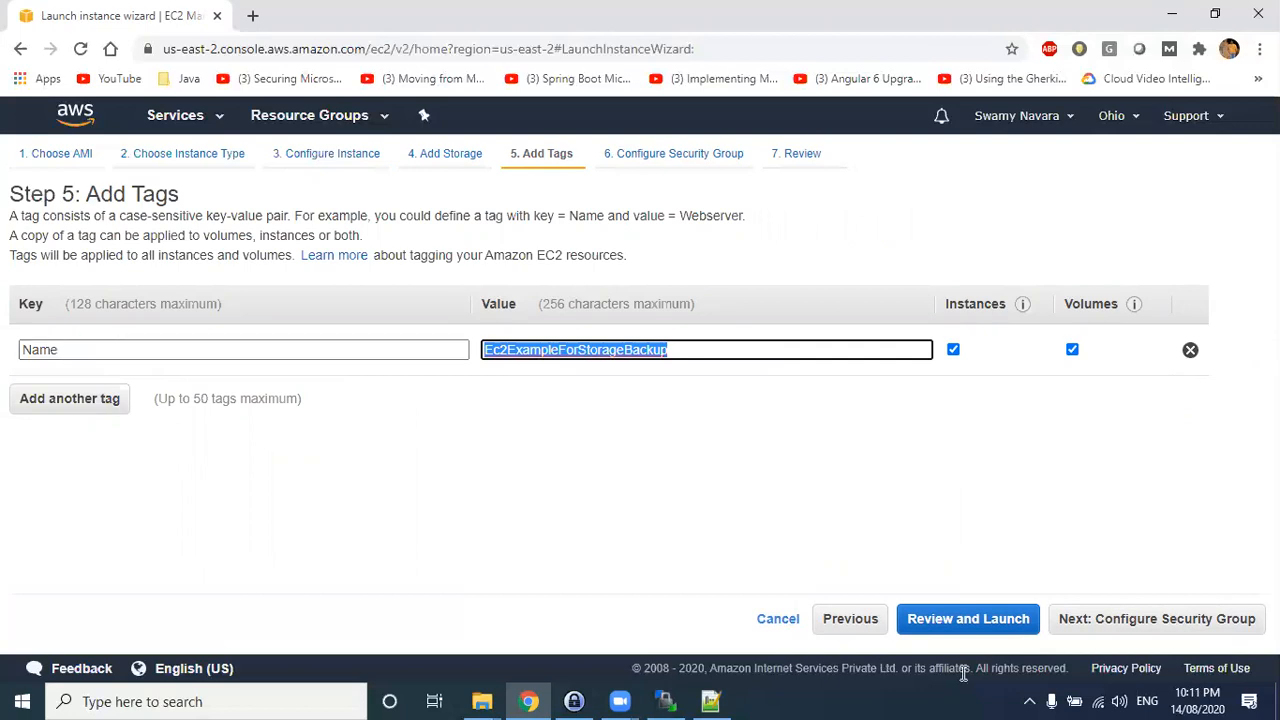
left_click(1114, 618)
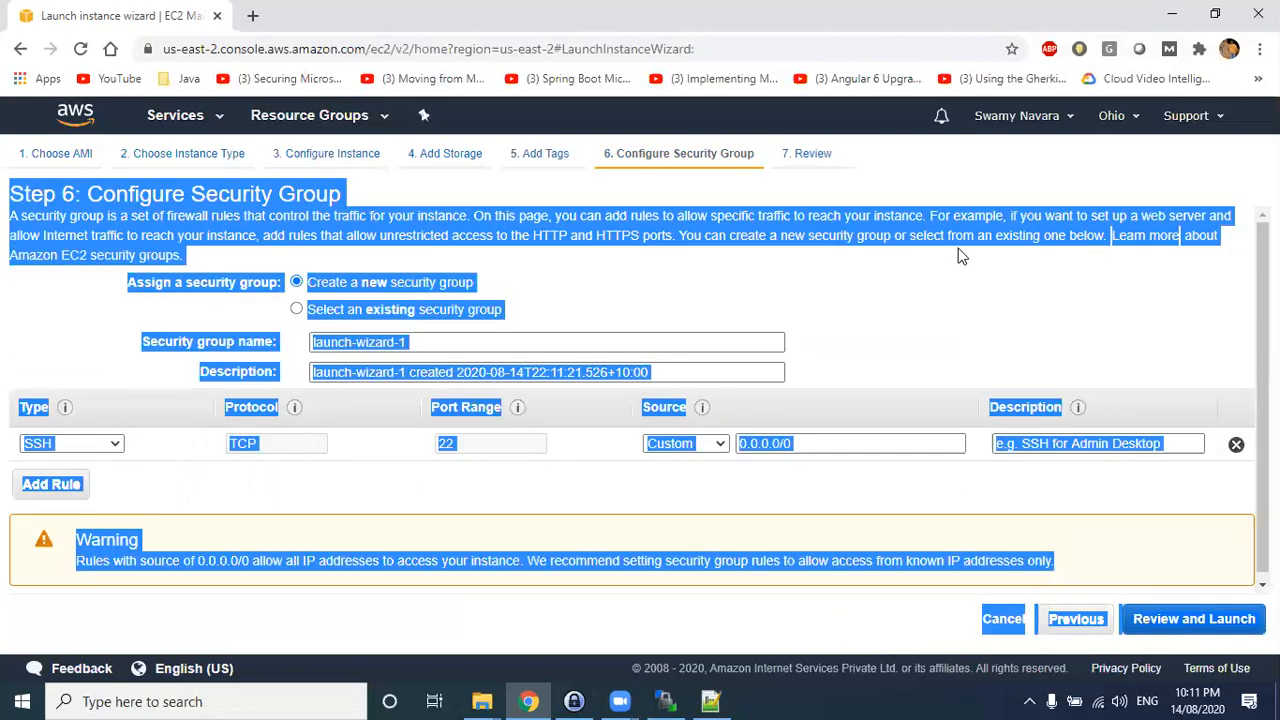
- Assign the existing security group aug01-sg and proceed to the launch review
left_click(958, 256)
left_click(296, 310)
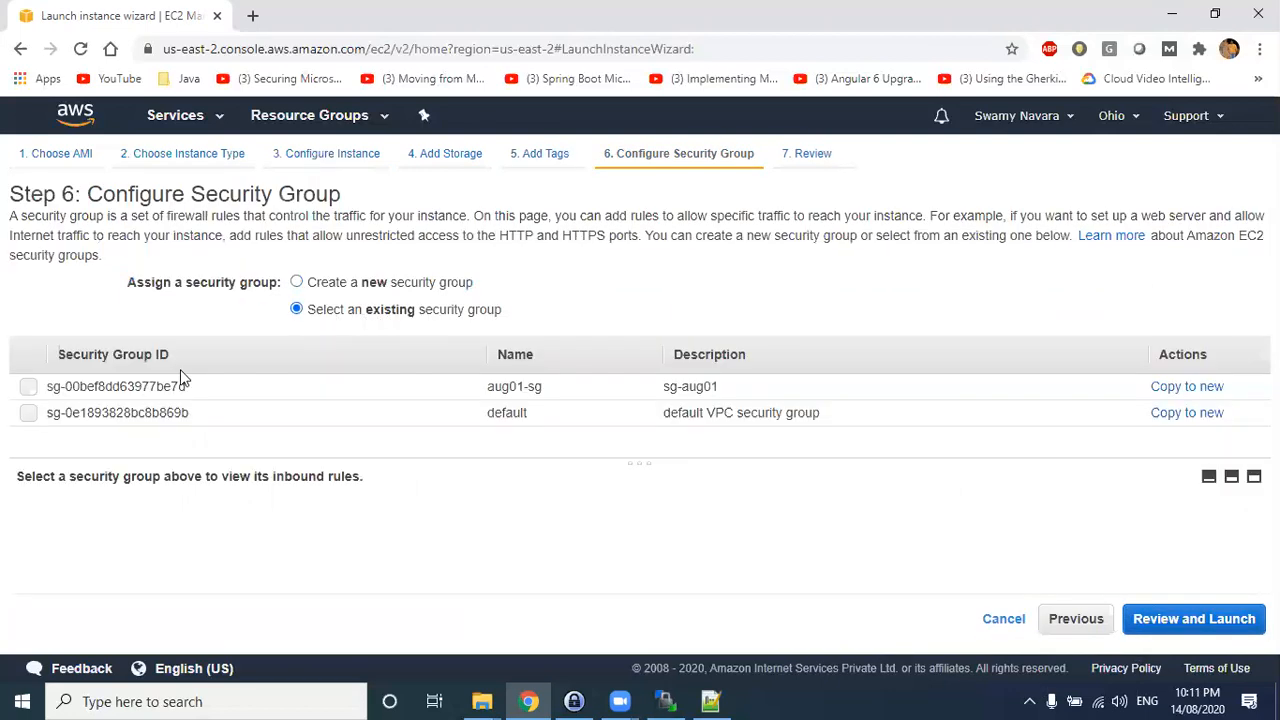
left_click(30, 388)
left_click(1177, 620)
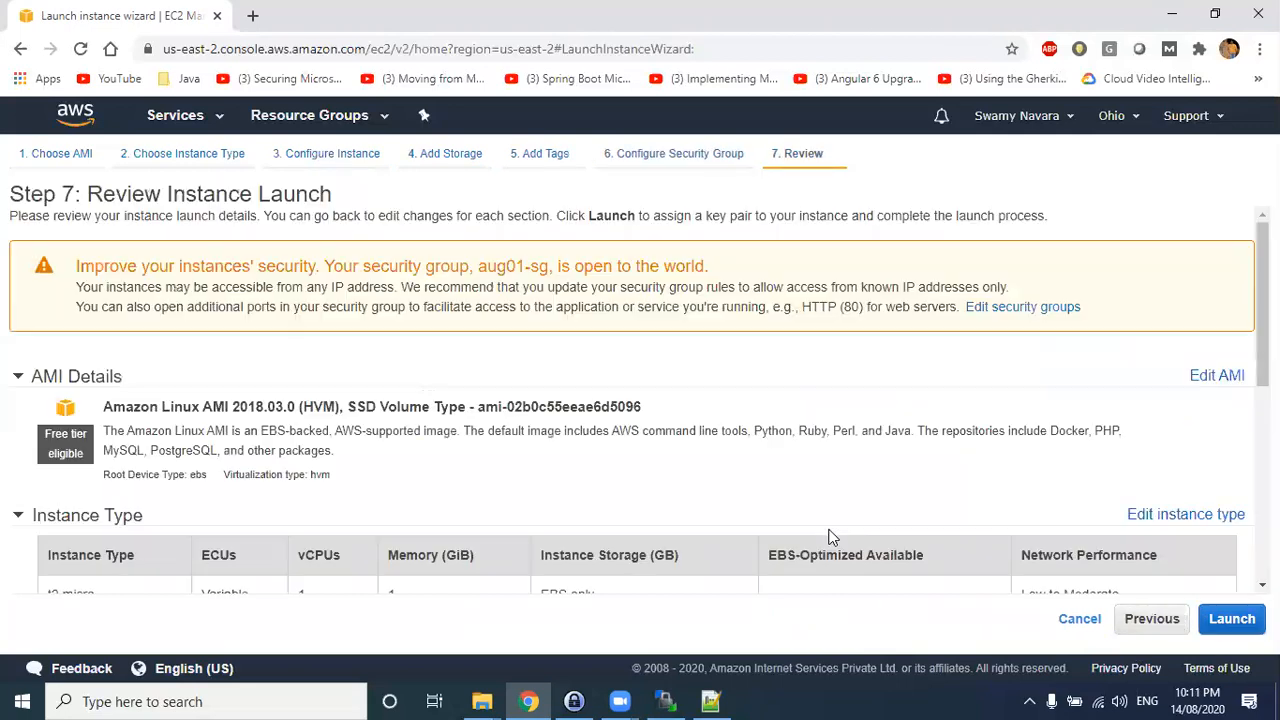
- Launch the instance with the existing key pair aug01-keypair, acknowledging access to it, and view the instances list
left_click(1200, 612)
left_click(367, 488)
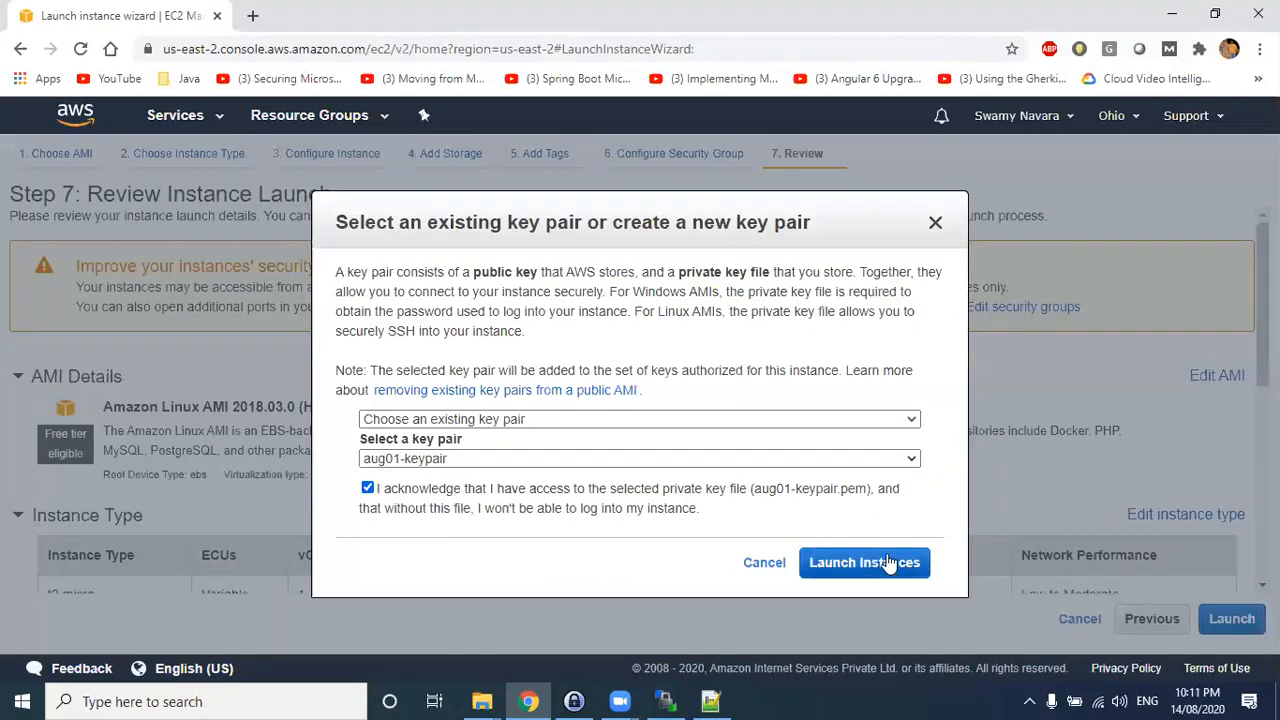
left_click(886, 563)
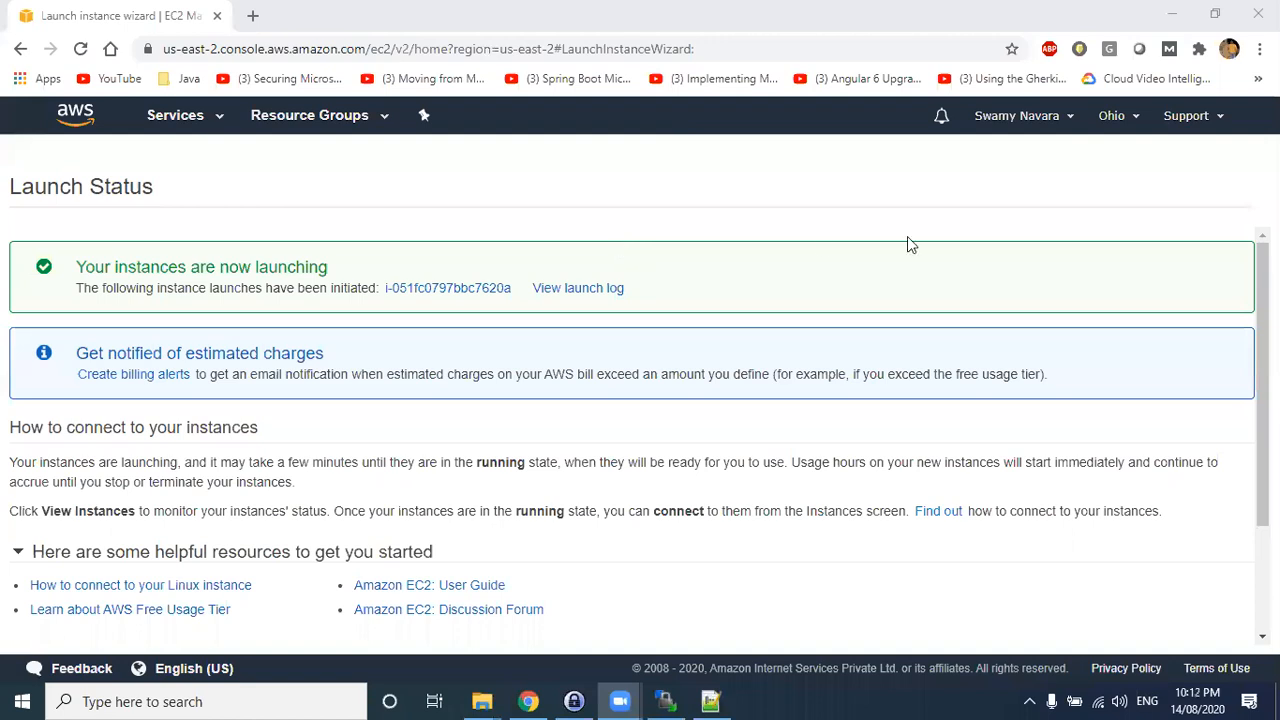
scroll(907, 300, "down", 3)
left_click(1160, 630)
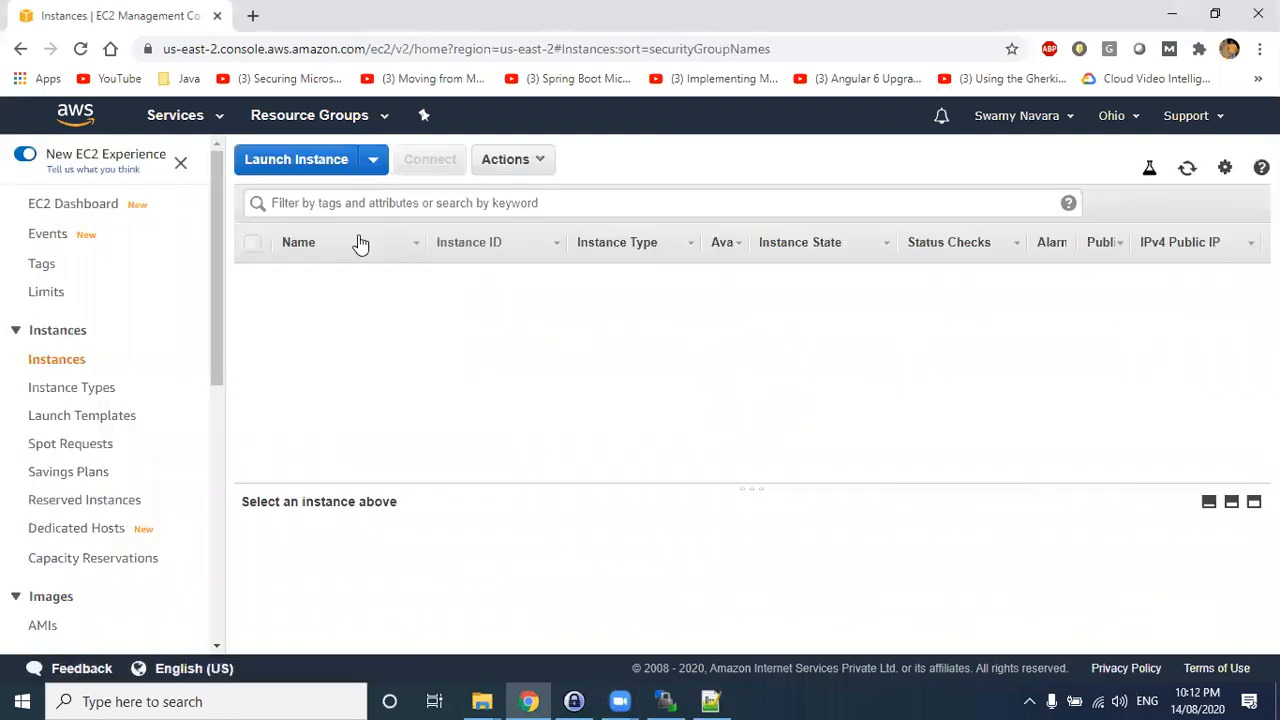
- Open the EBS volumes list, highlight the new volume's size, and widen the Name column to read its full name
scroll(92, 452, "down", 2)
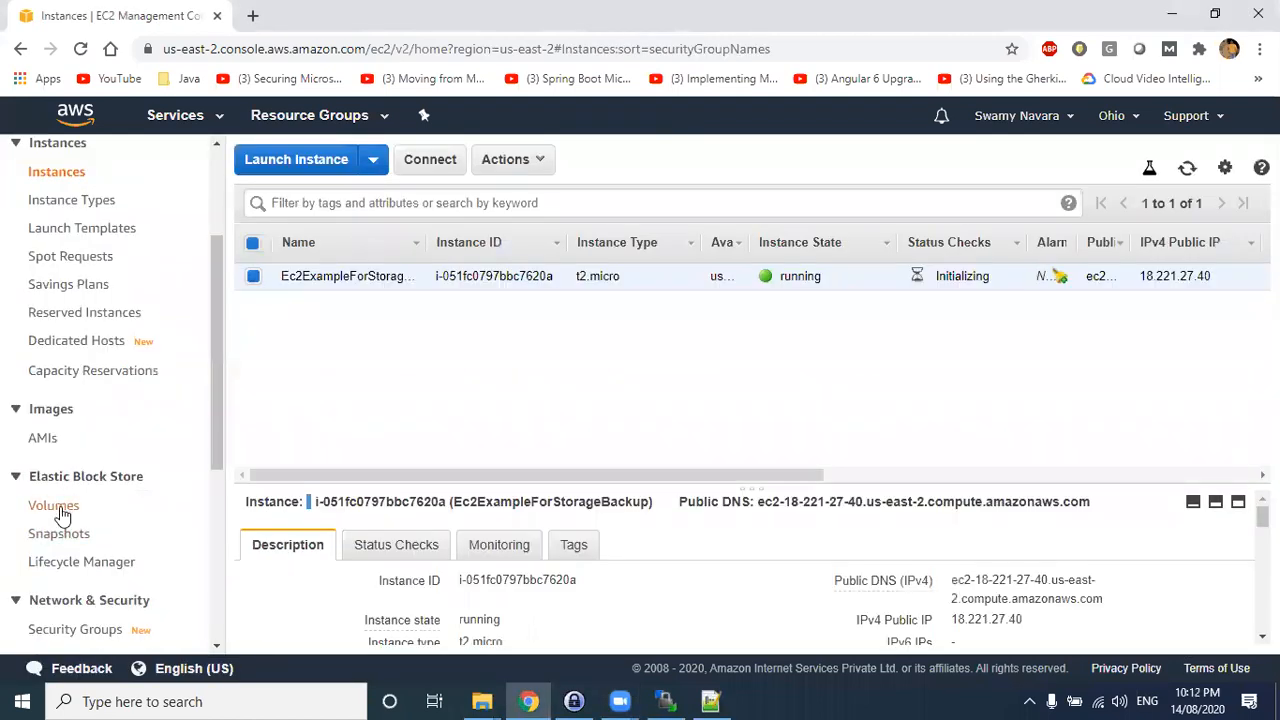
left_click(55, 506)
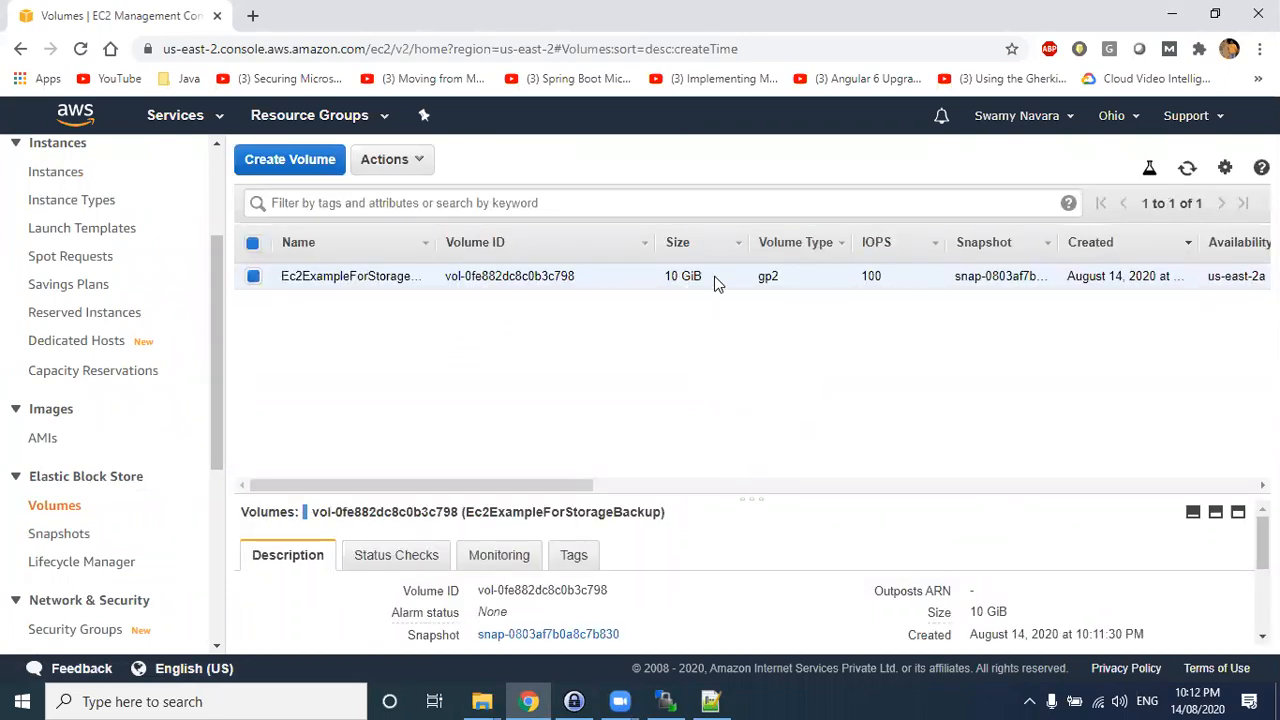
mouse_move(679, 278)
left_mouse_down()
mouse_move(667, 282)
mouse_move(698, 278)
mouse_move(666, 278)
left_mouse_up()
scroll(60, 320, "up", 3)
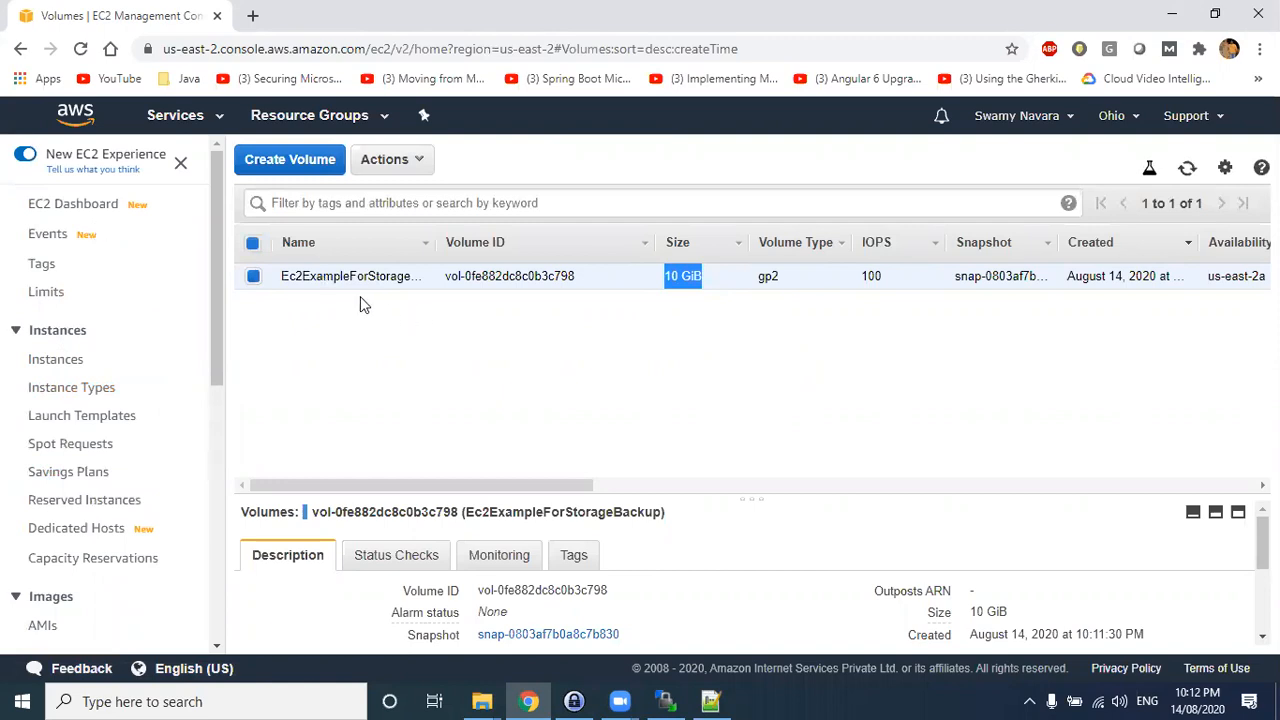
left_click_drag(437, 243, 493, 242)
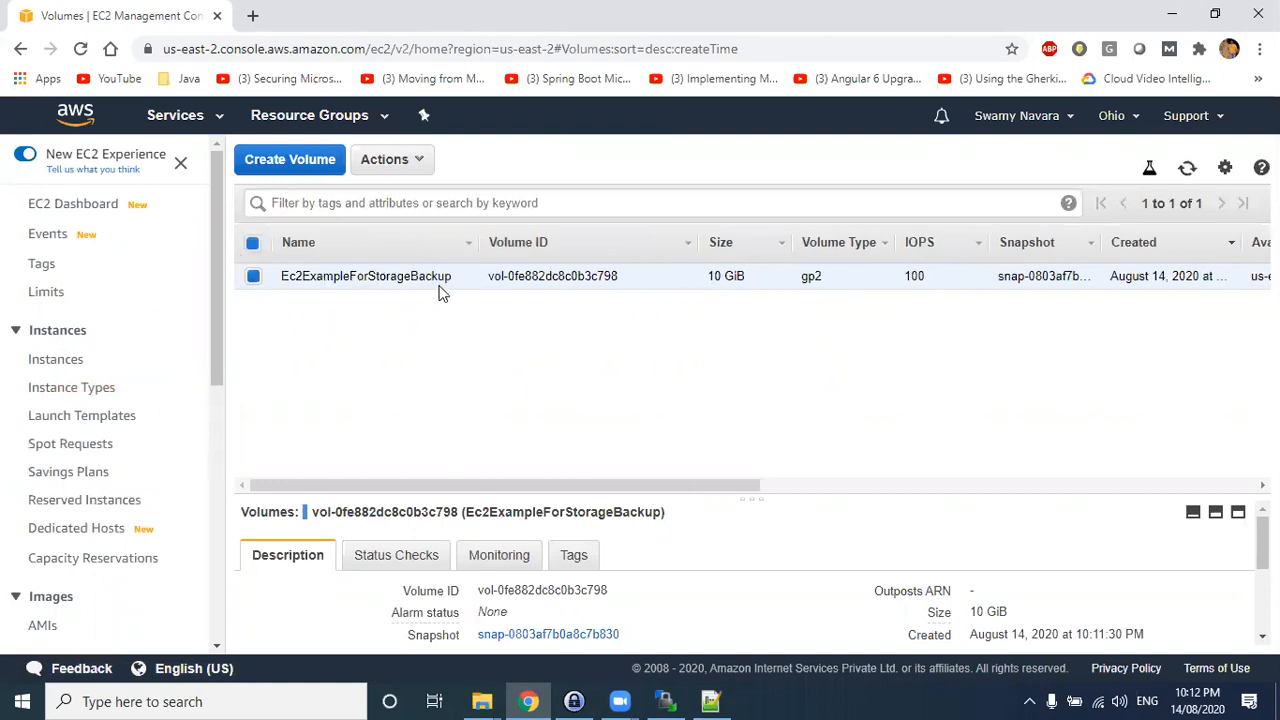
- Start creating an EBS volume of type General Purpose SSD (gp2) with a size of 2 GiB
left_click(283, 160)
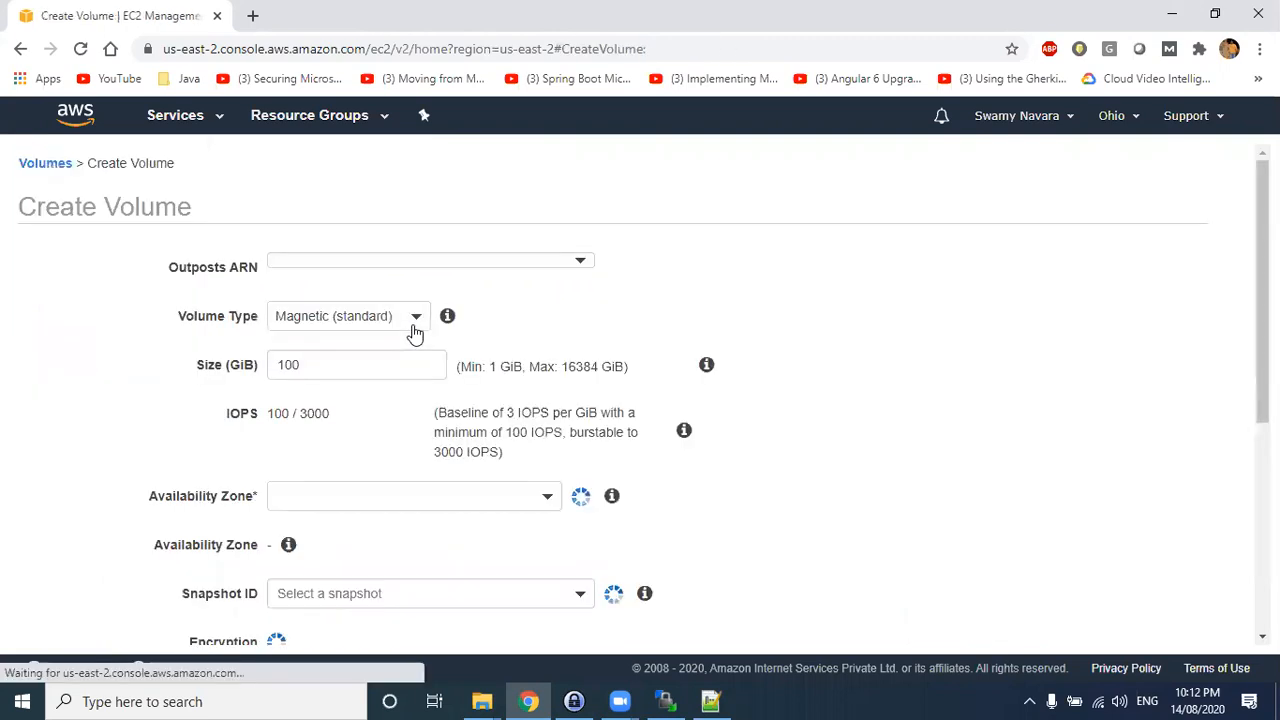
left_click(420, 270)
left_click(367, 338)
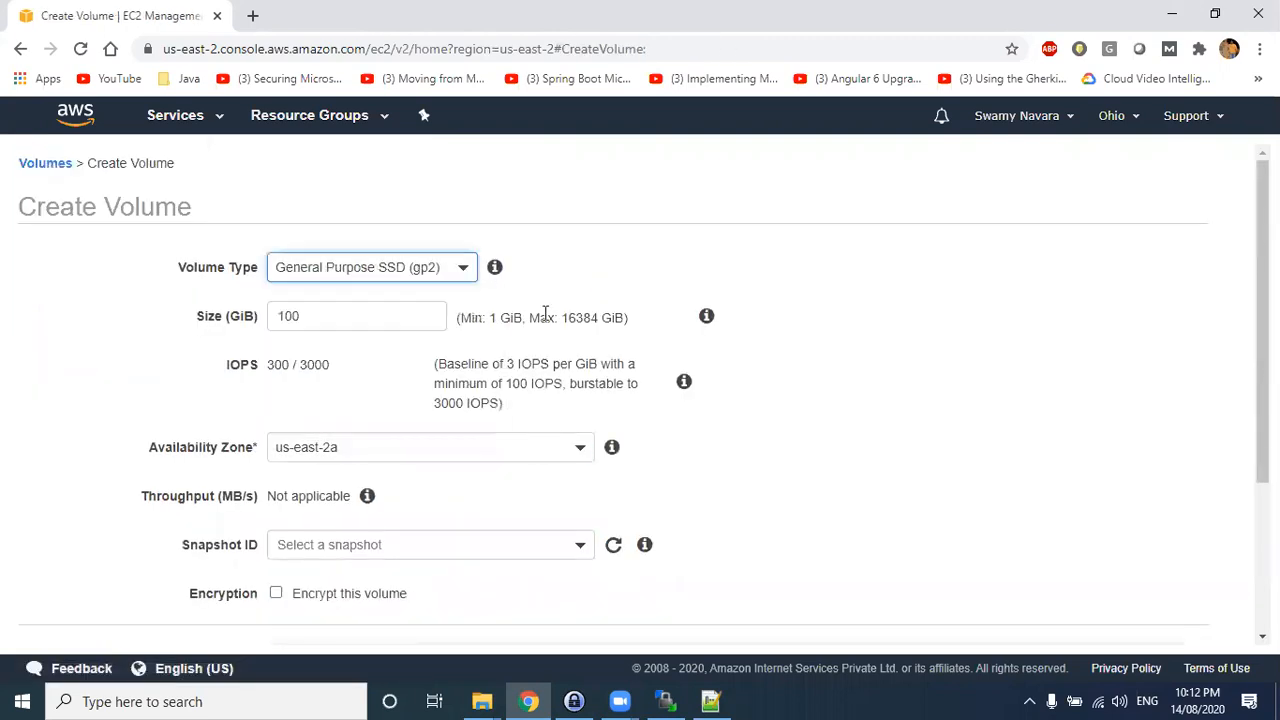
double_click(346, 318)
type("2")
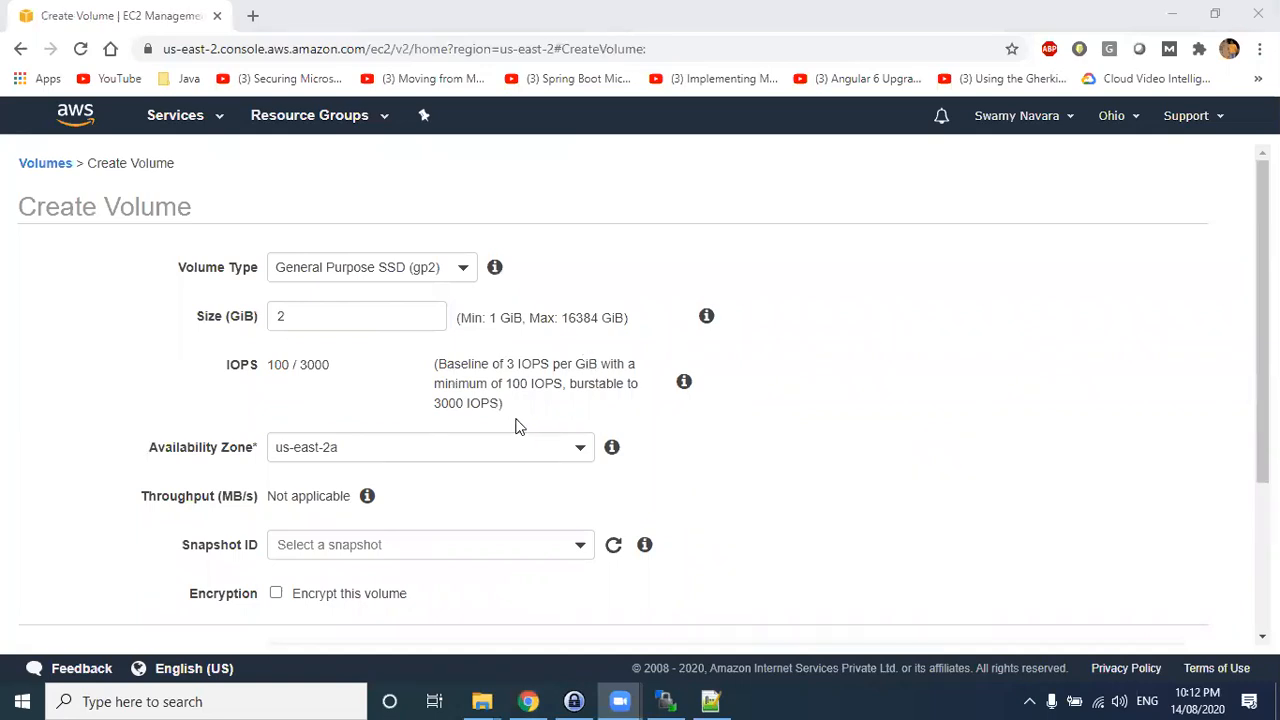
- Add a tag with the key Name and the value 2GVolume, create the volume, and return to the volumes list
scroll(420, 443, "down", 3)
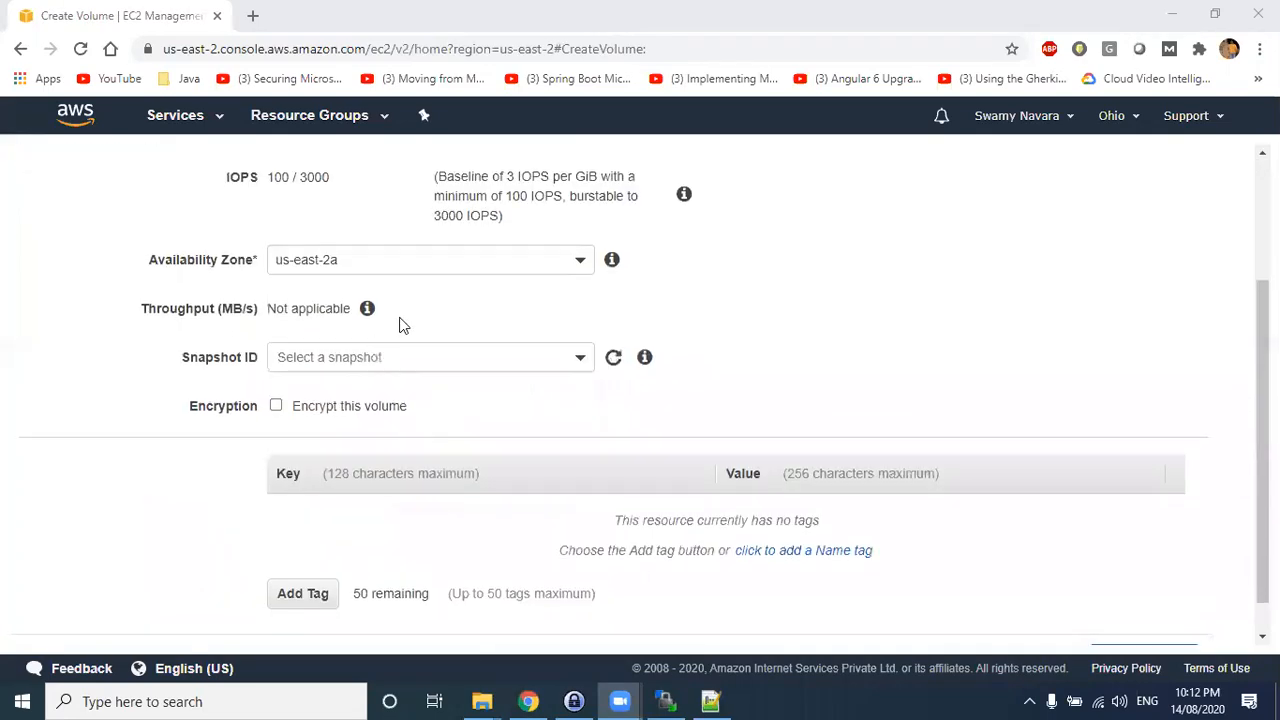
left_click(330, 553)
type("Name")
key("Tab")
type("2")
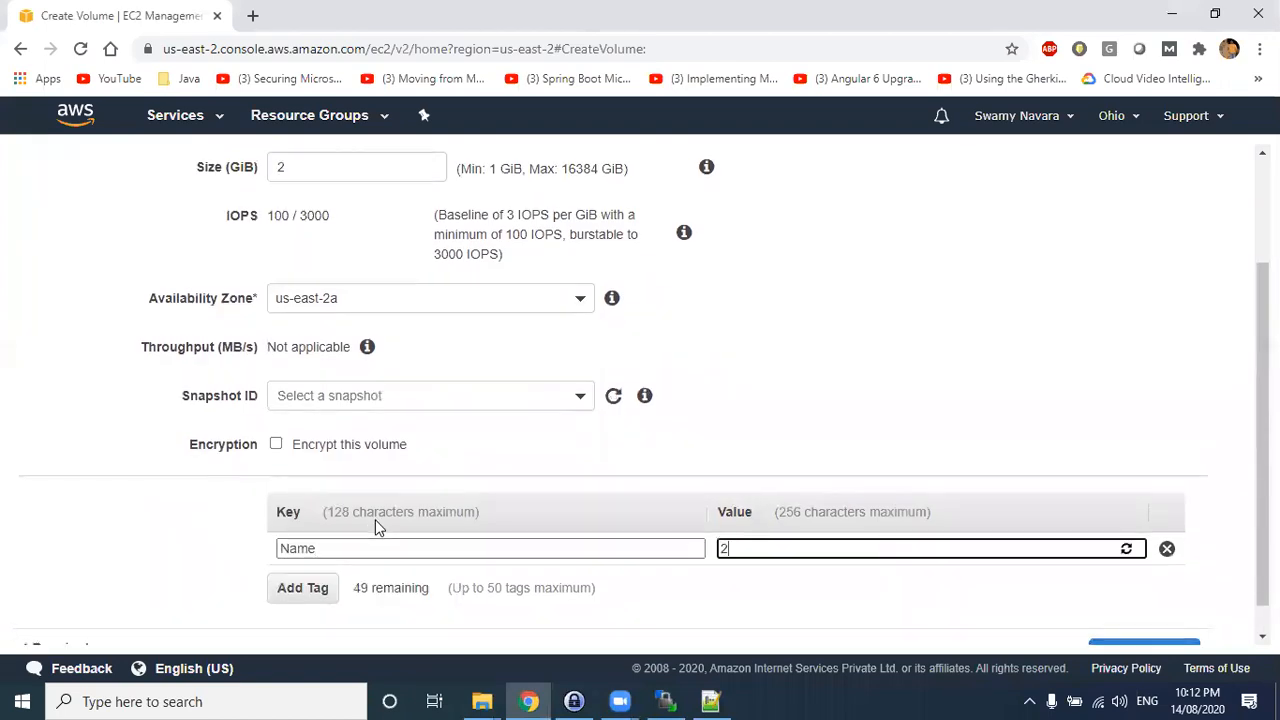
type("GVolume")
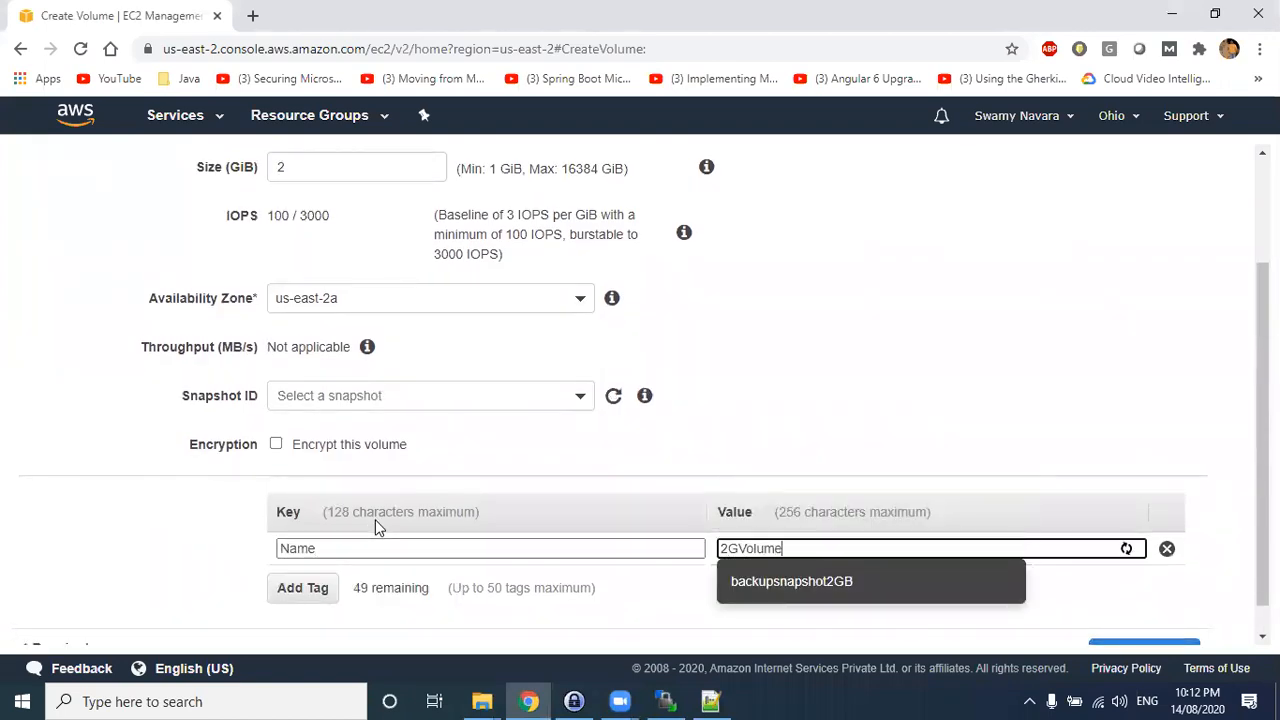
left_click(1110, 566)
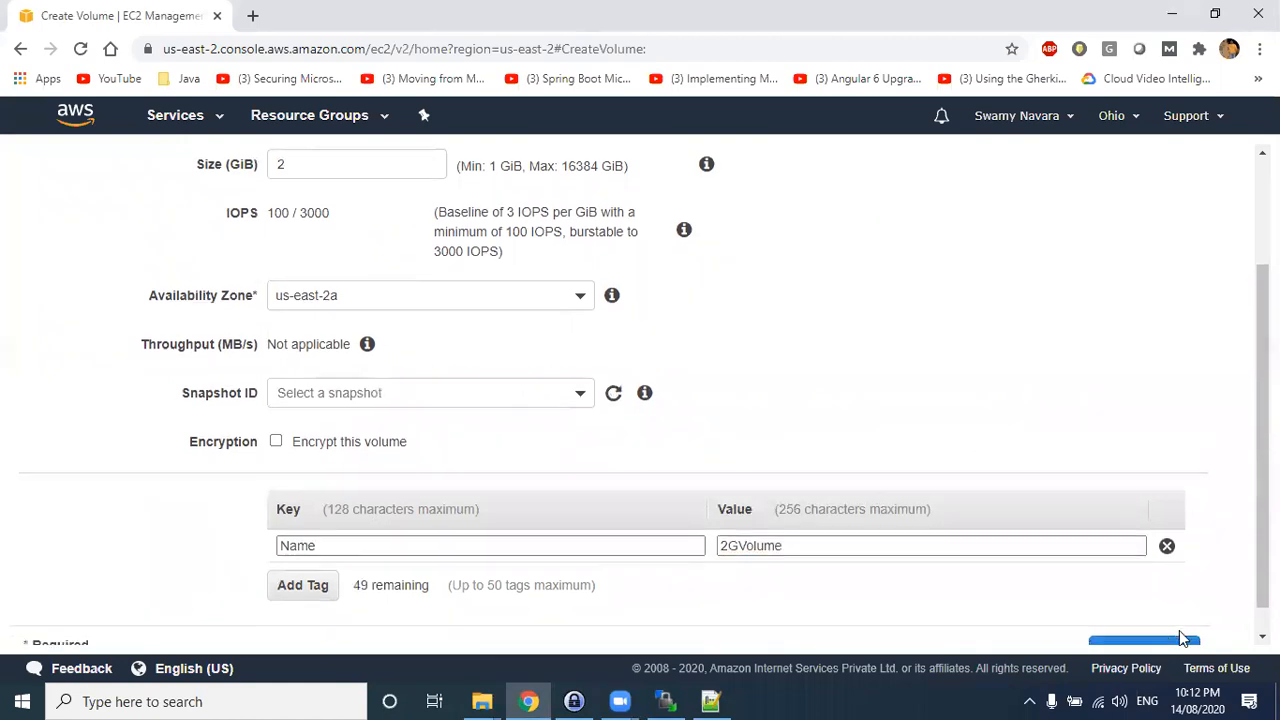
scroll(1179, 630, "down", 1)
left_click(1143, 617)
left_click_drag(533, 331, 228, 306)
left_click(880, 384)
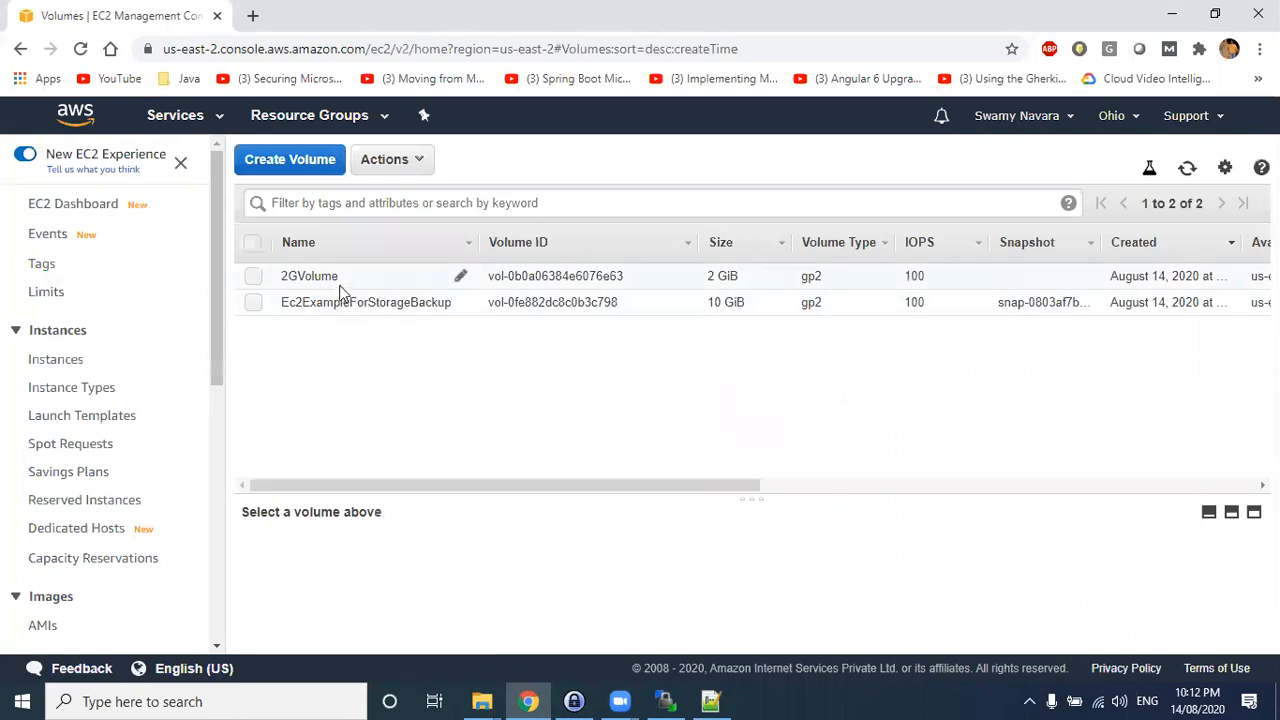
- Attach the 2GVolume volume to the Ec2ExampleForStorageBackup instance
right_click(349, 287)
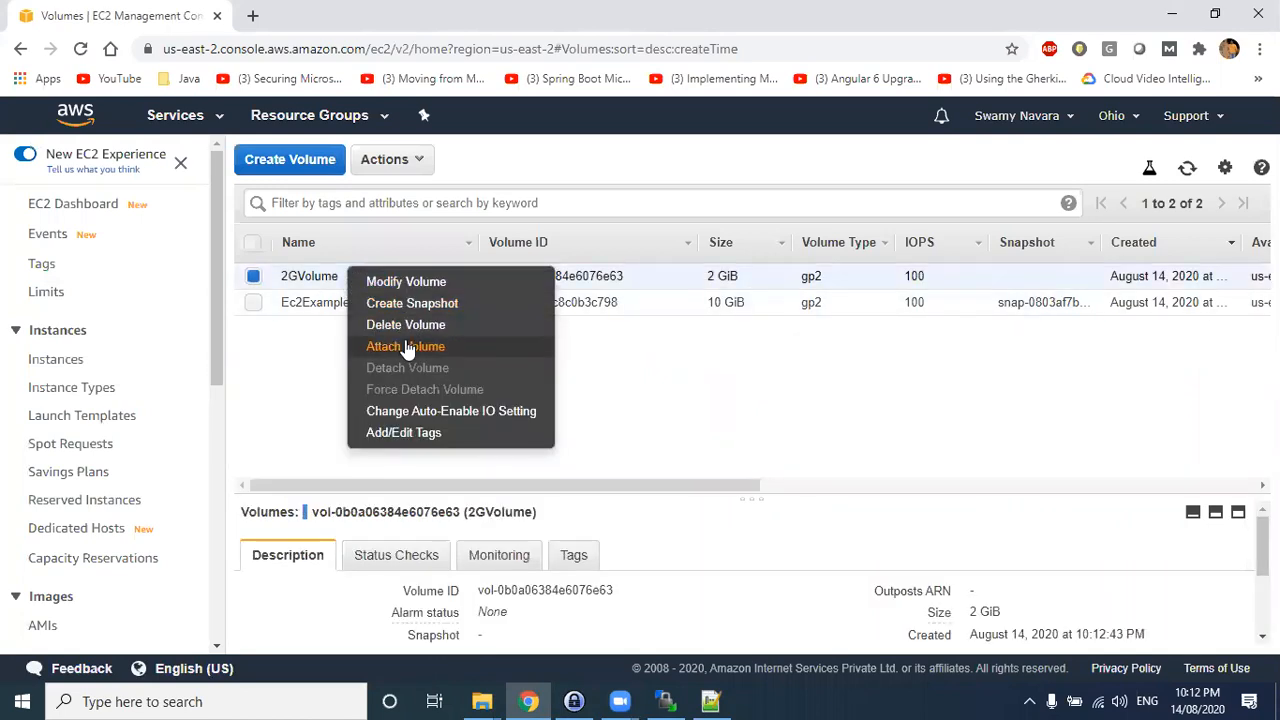
left_click(408, 347)
left_click(748, 386)
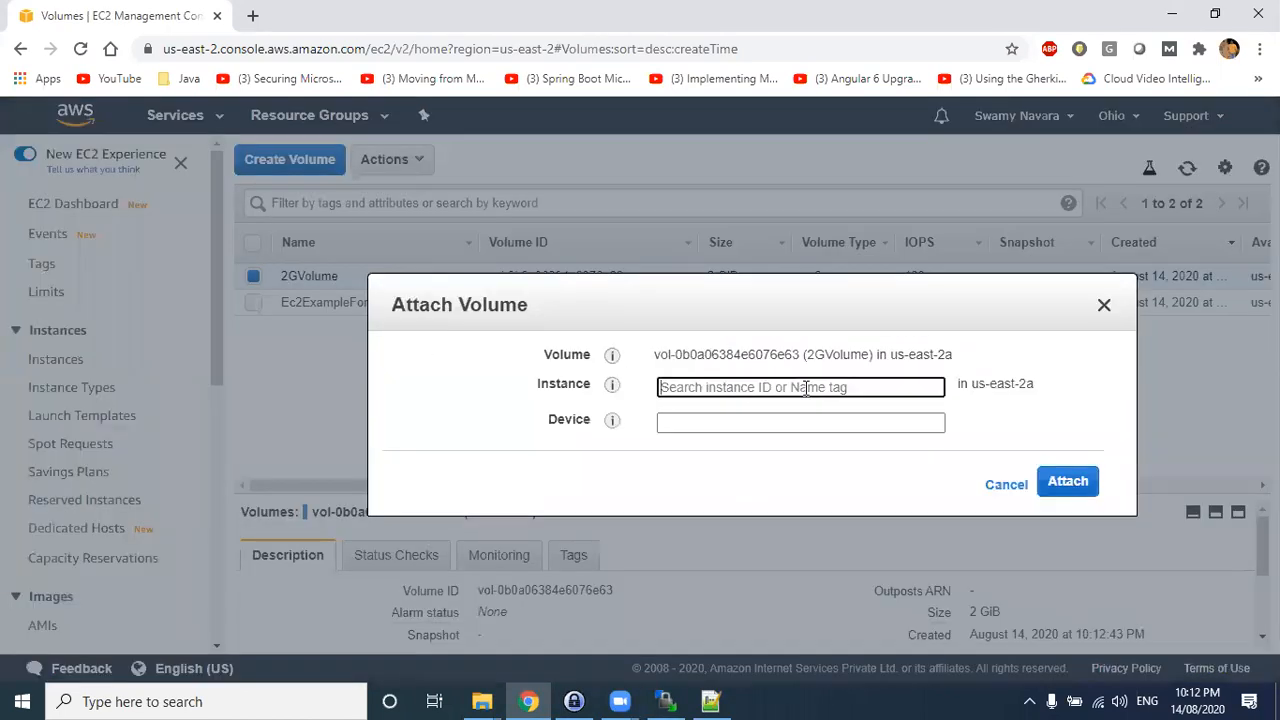
left_click(797, 423)
left_click(740, 424)
left_click(1210, 598)
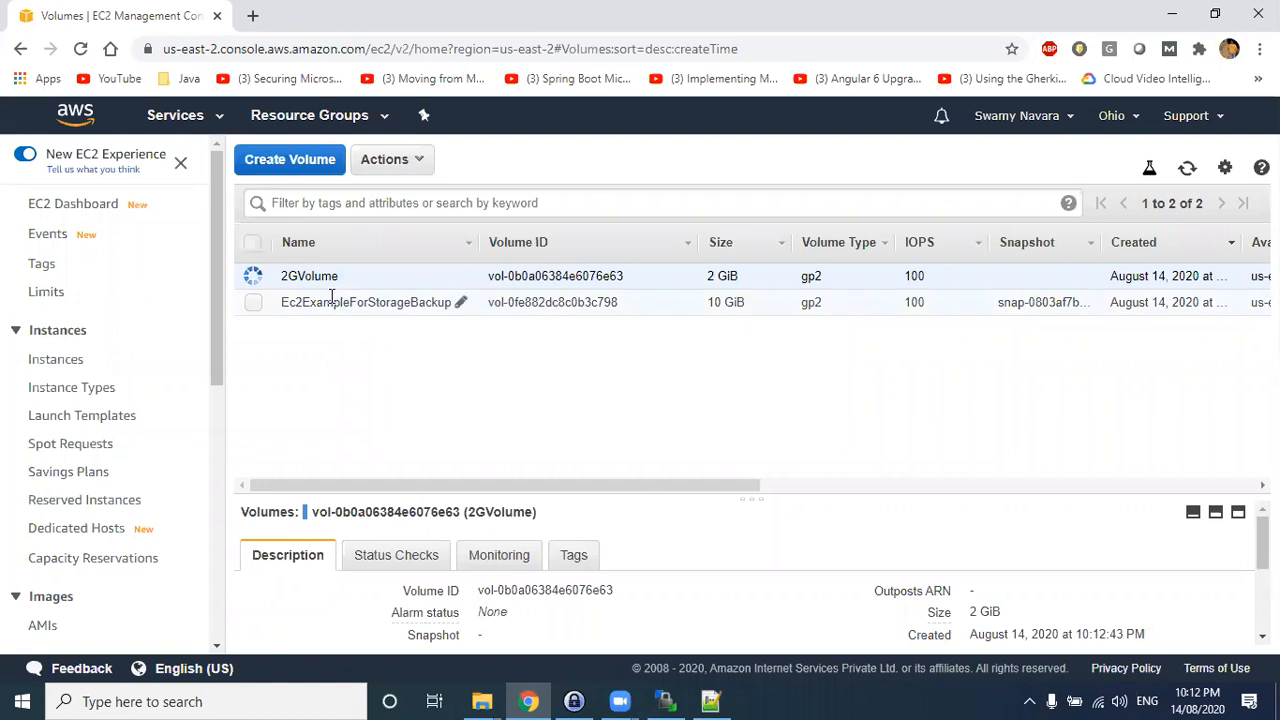
- Check the State column of the 2GVolume entry in the volumes list
left_click_drag(711, 489, 908, 489)
left_click_drag(1003, 277, 941, 282)
left_click_drag(572, 490, 508, 491)
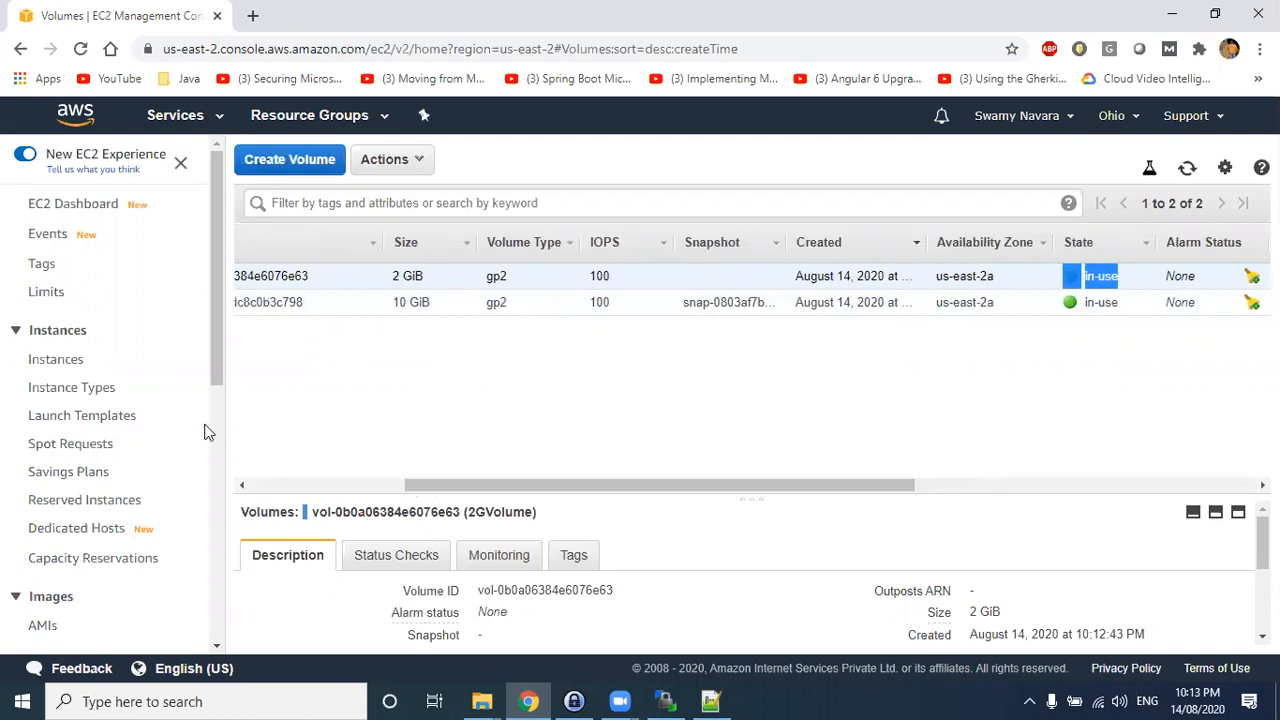
- Open the running instances list and copy the public DNS of the Ec2ExampleForStorageBackup instance
left_click(62, 210)
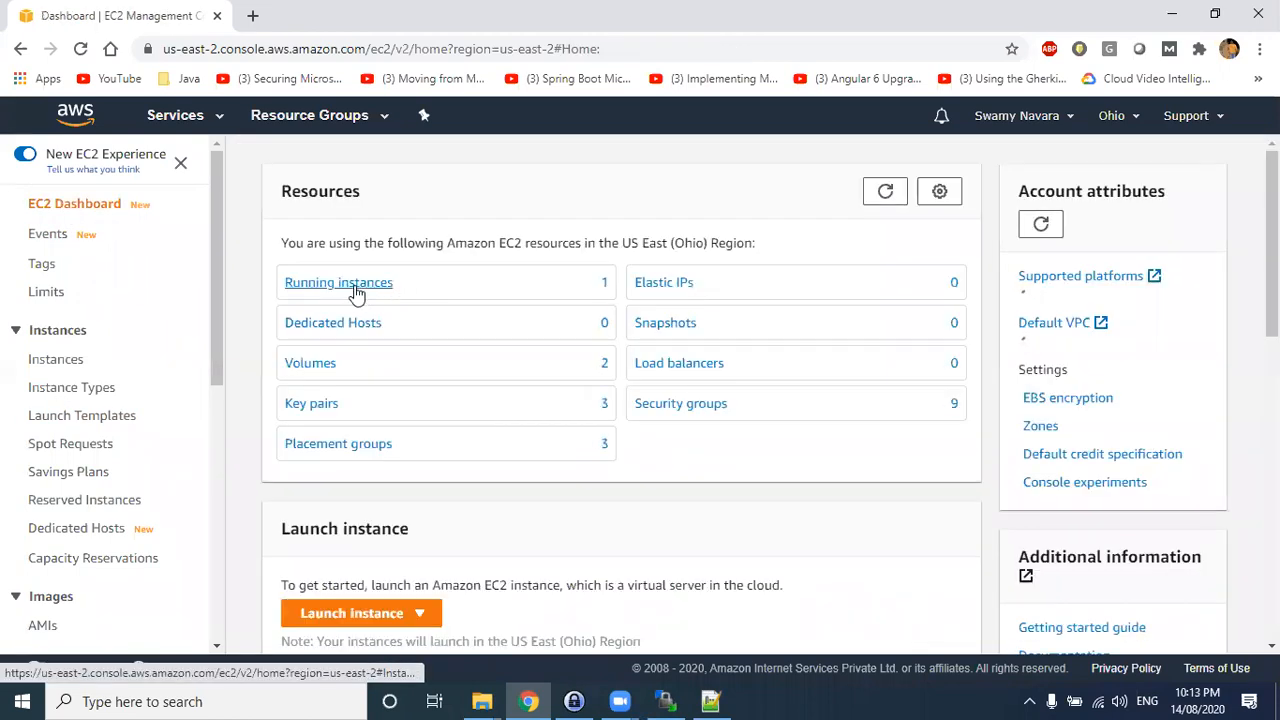
left_click(340, 283)
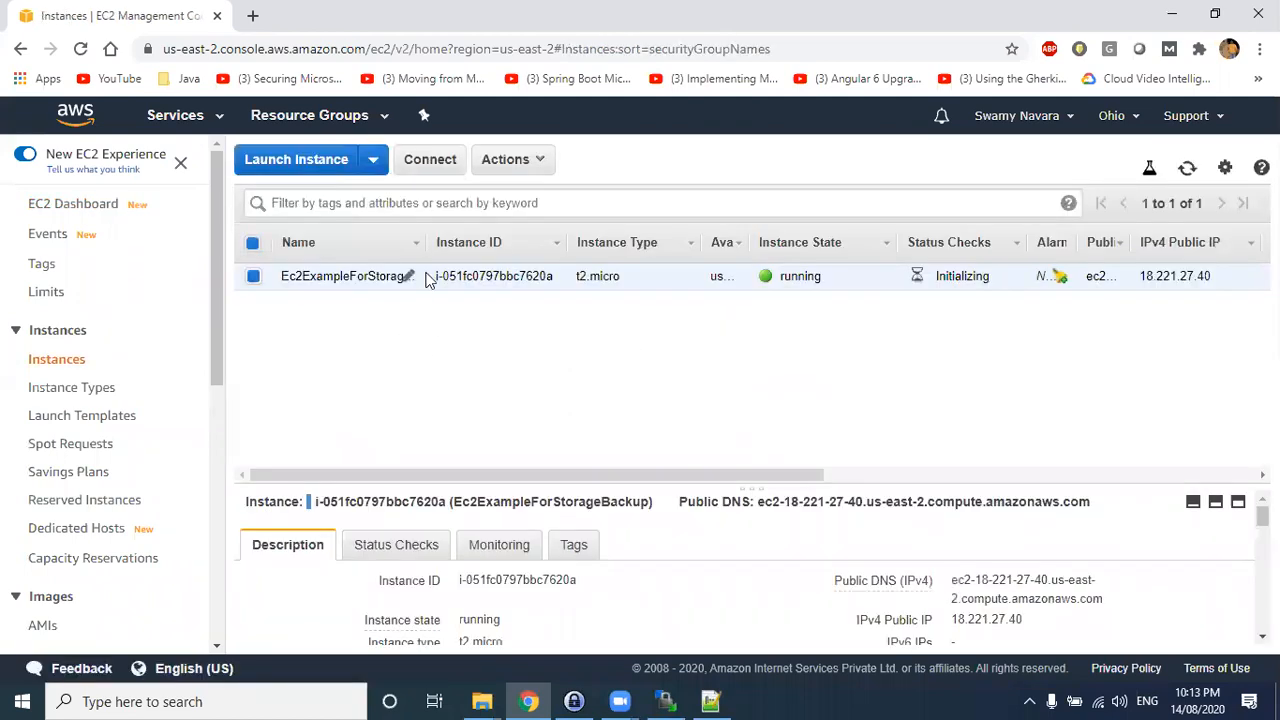
left_click(1114, 598)
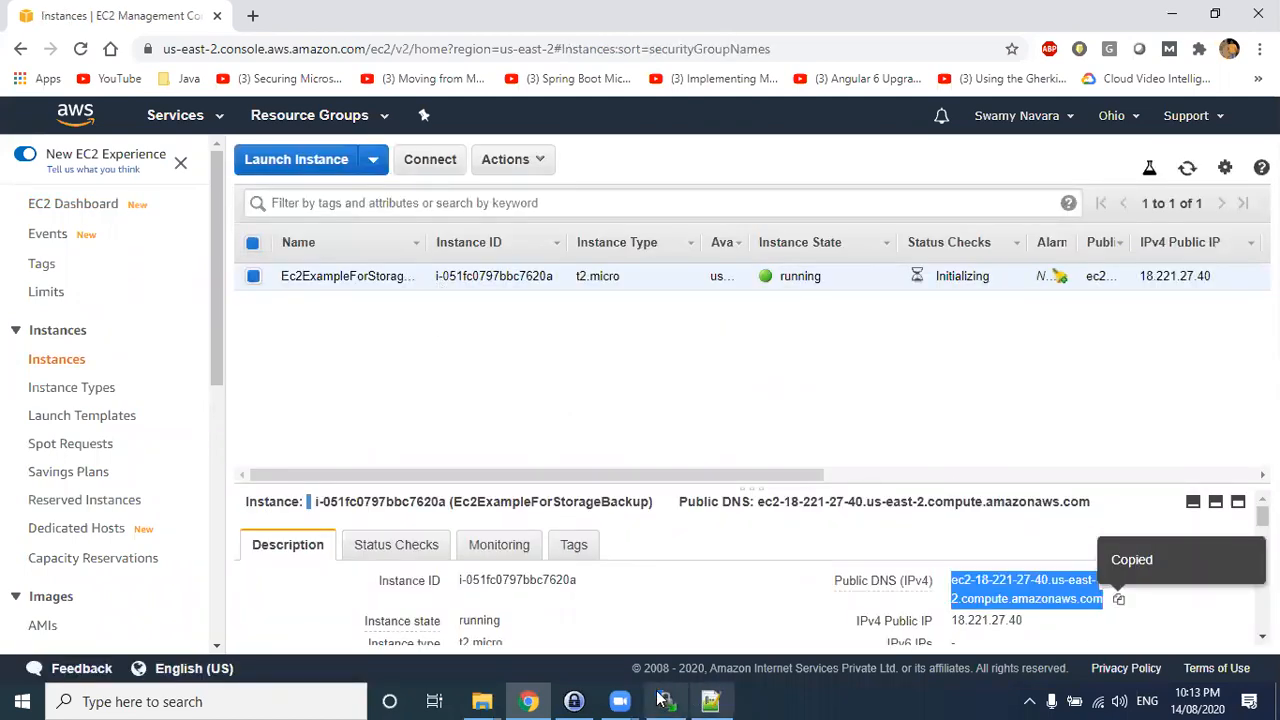
- Switch to PuTTY and set the host name to ec2-user@ followed by the copied public DNS
key("super+d")
double_click(104, 110)
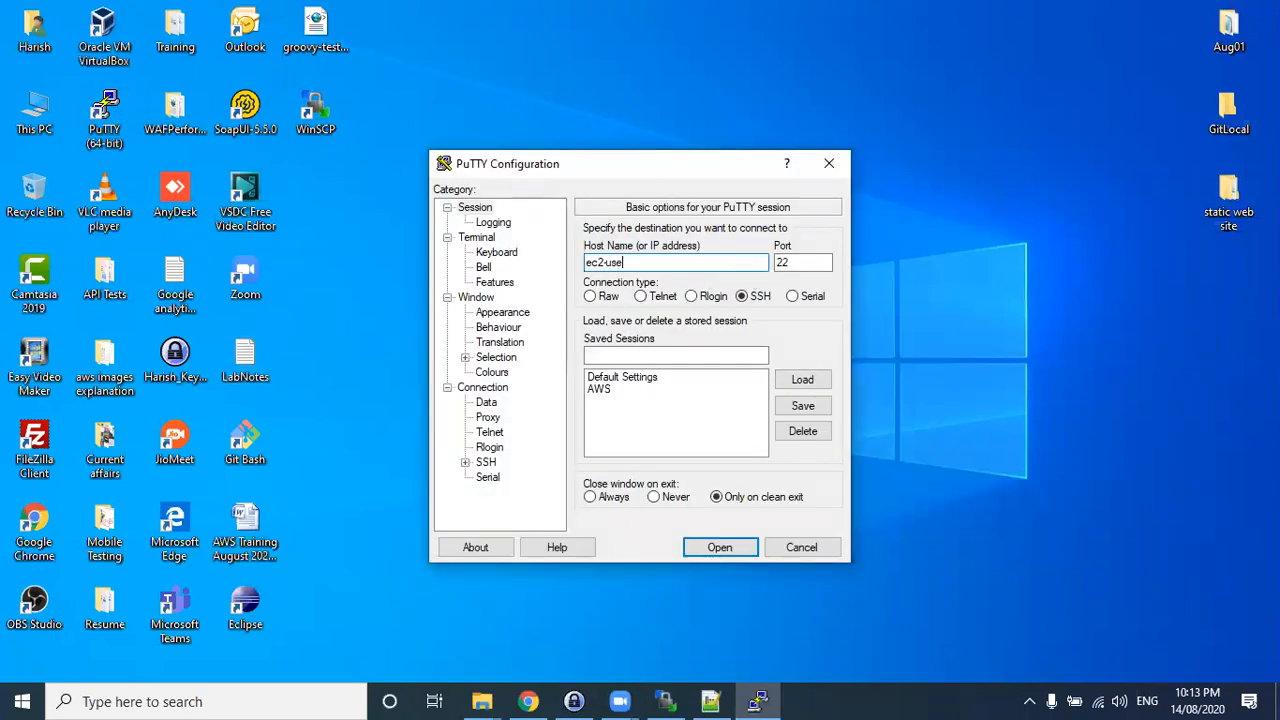
type("ec2-user@")
key("ctrl+v")
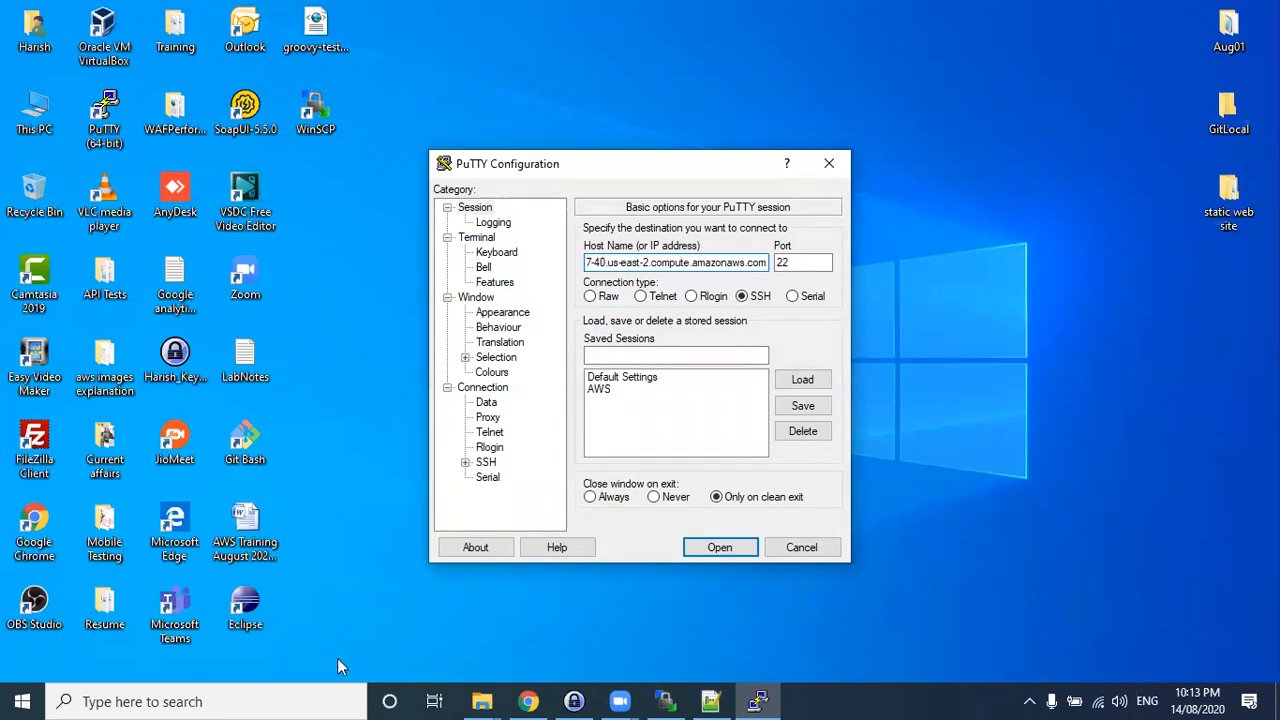
- Choose the aug01 key file from the Aug01 folder for SSH authentication, open the session, and accept the server's host key
left_click(465, 462)
left_click(503, 447)
left_click(800, 421)
double_click(611, 317)
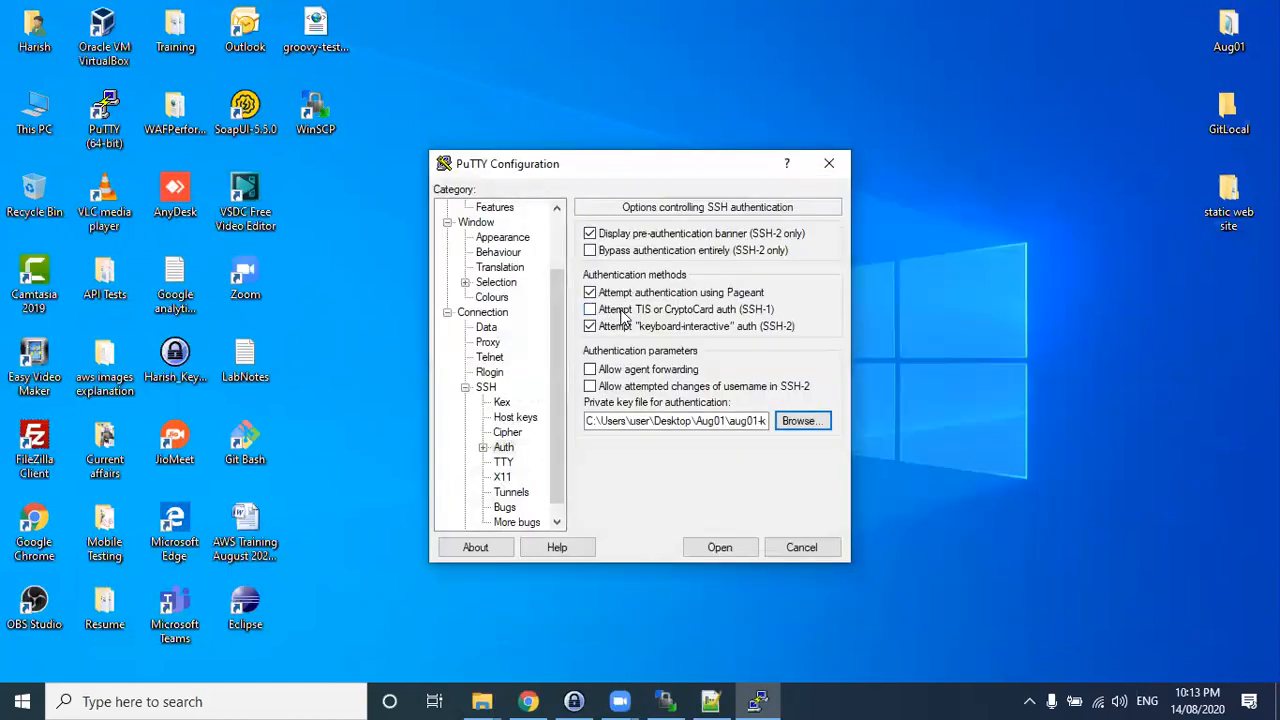
scroll(490, 235, "up", 2)
left_click(472, 208)
left_click(720, 547)
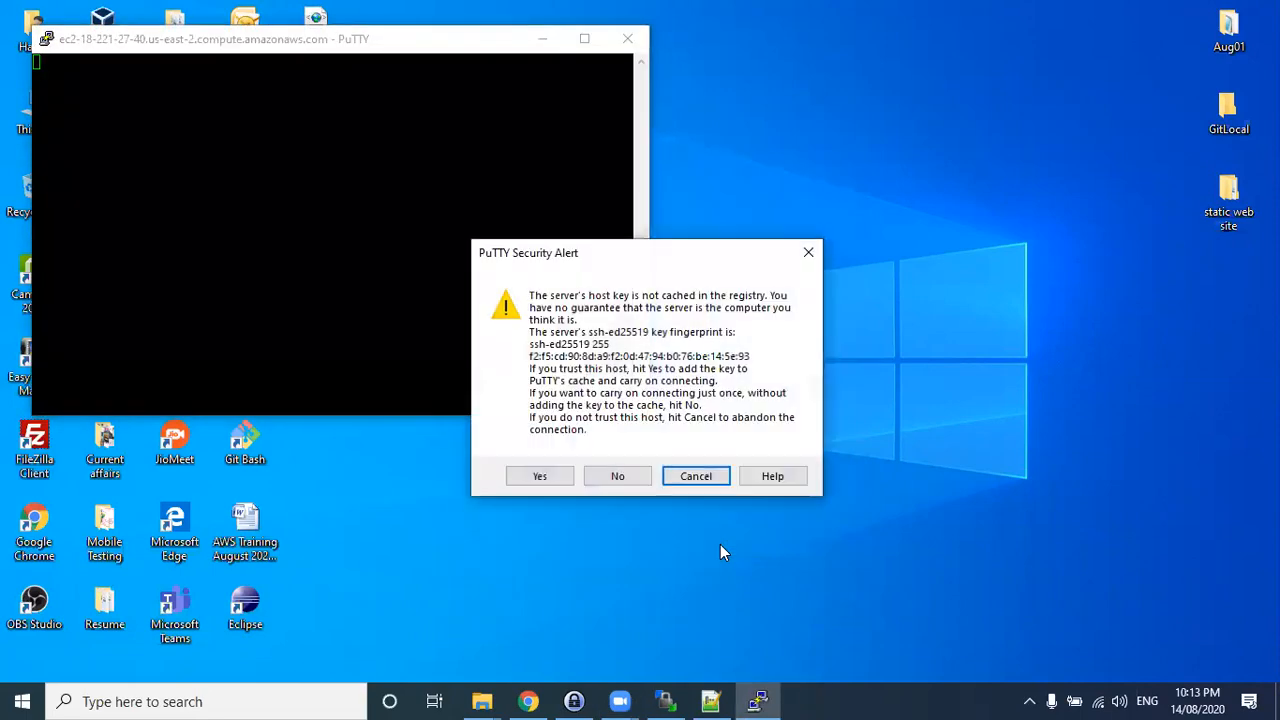
left_click(562, 484)
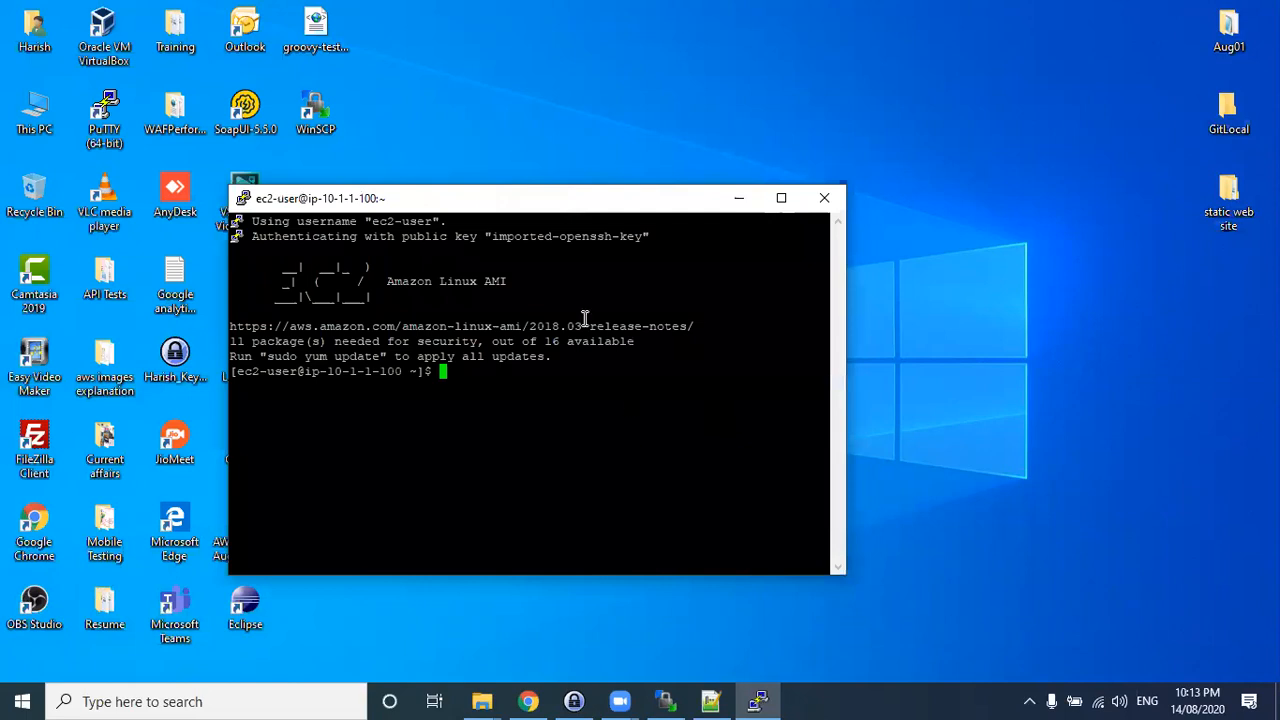
- Switch to the root user with sudo su - and clear the terminal
type("sudo su -")
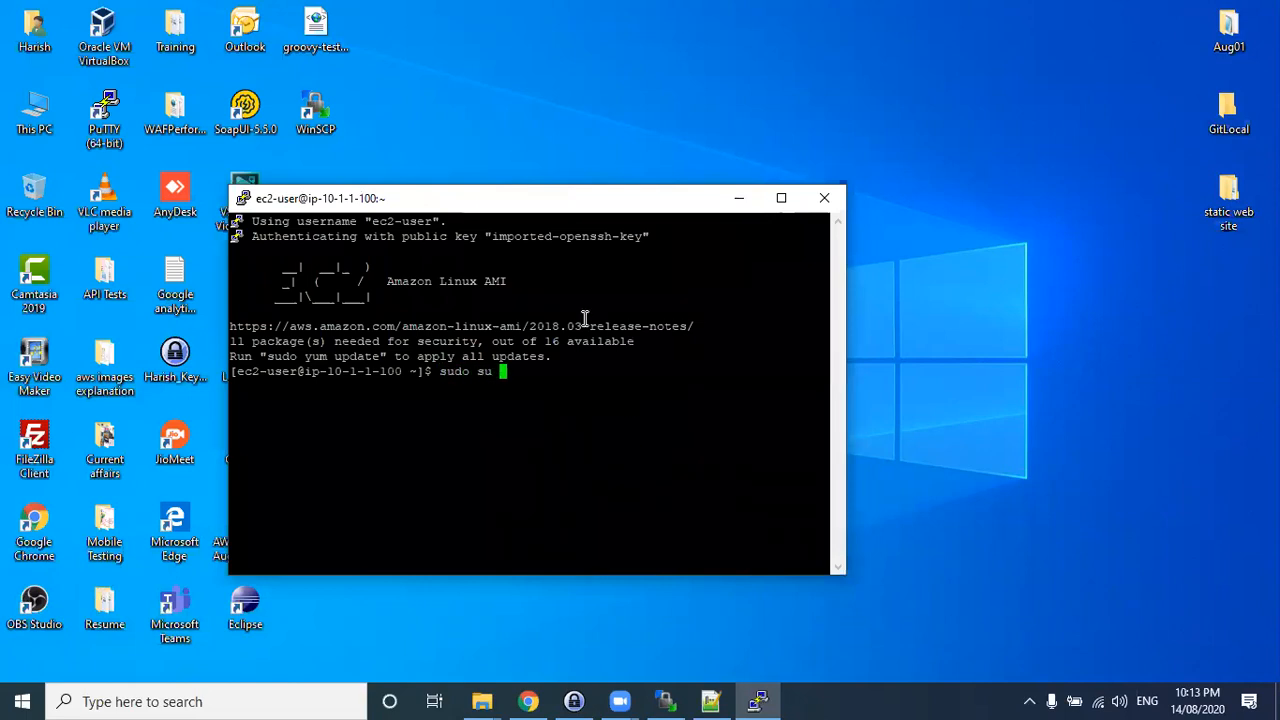
key("Return")
type("clear")
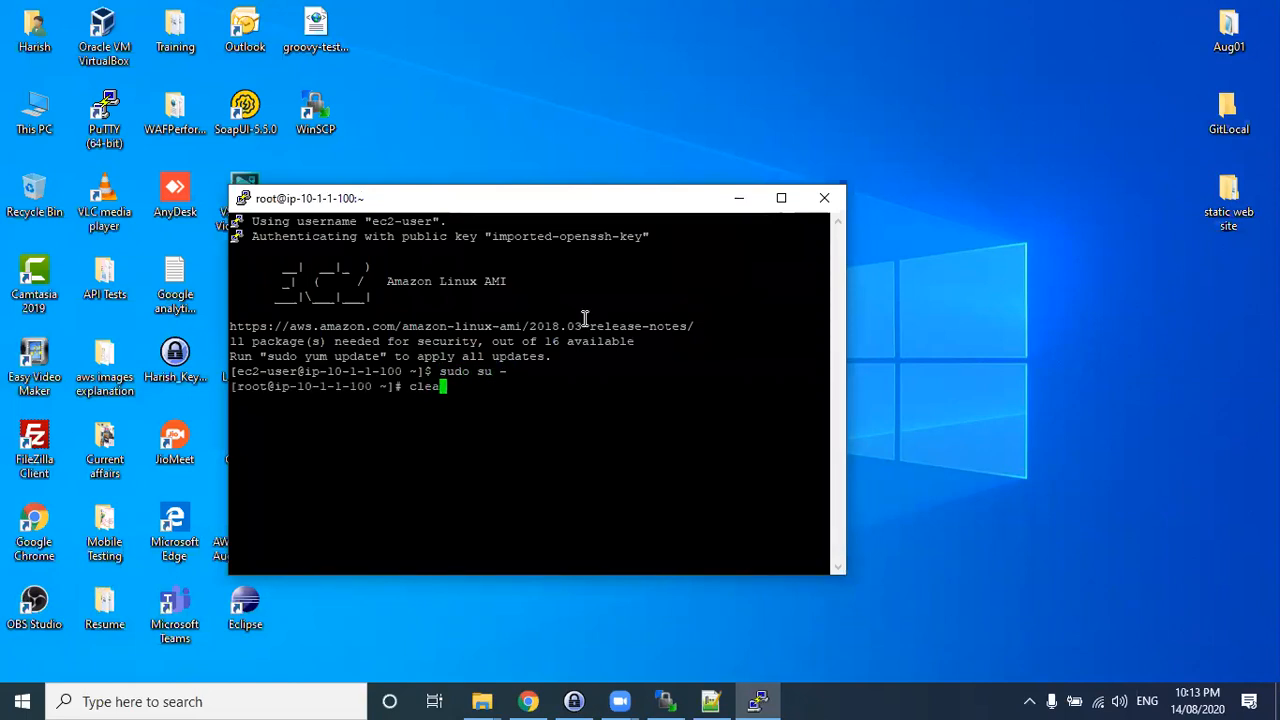
key("Return")
- List the block devices with lsblk and examine the root partition and the attached 2 GB disk
type("l")
type("sblk")
key("Return")
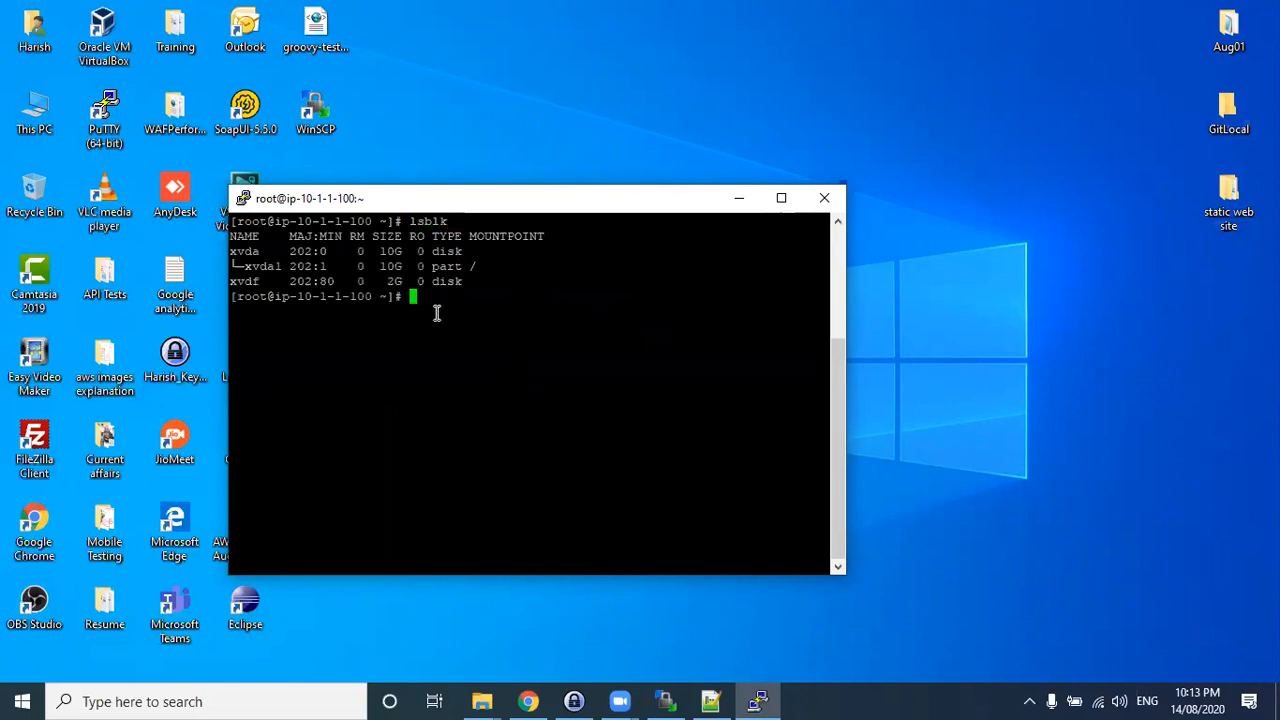
left_click_drag(243, 266, 470, 266)
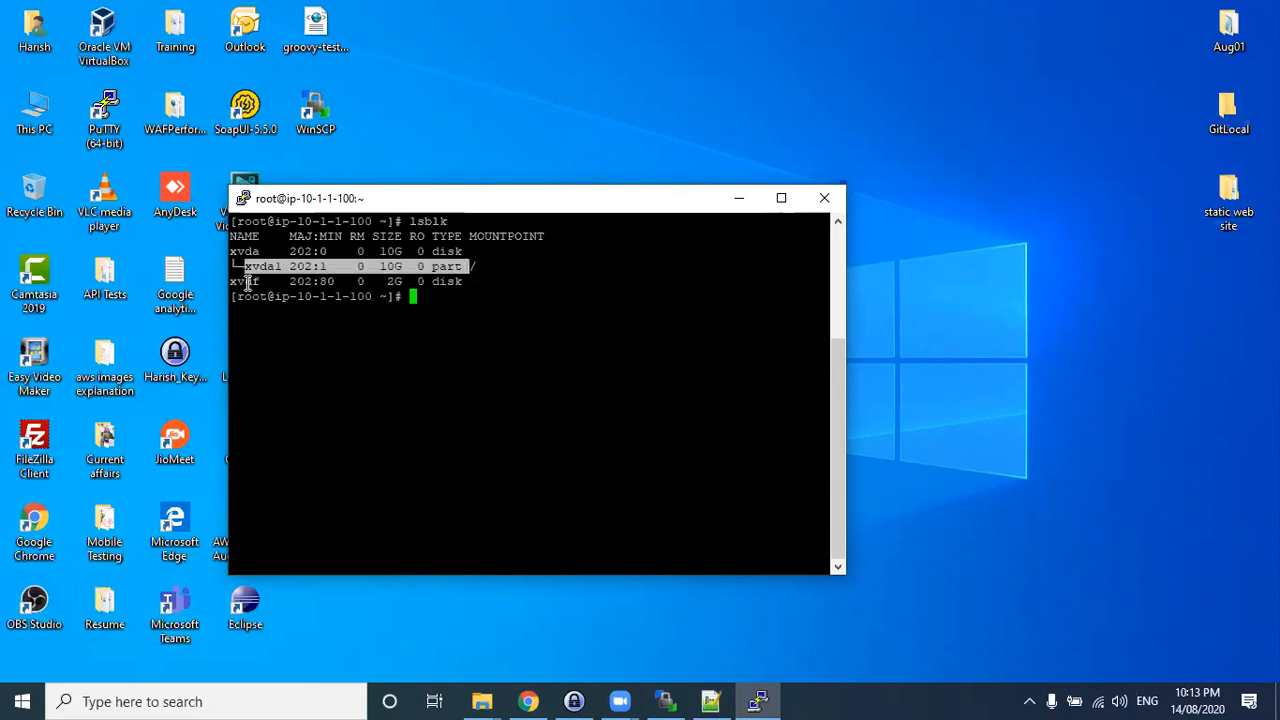
left_click_drag(234, 283, 462, 283)
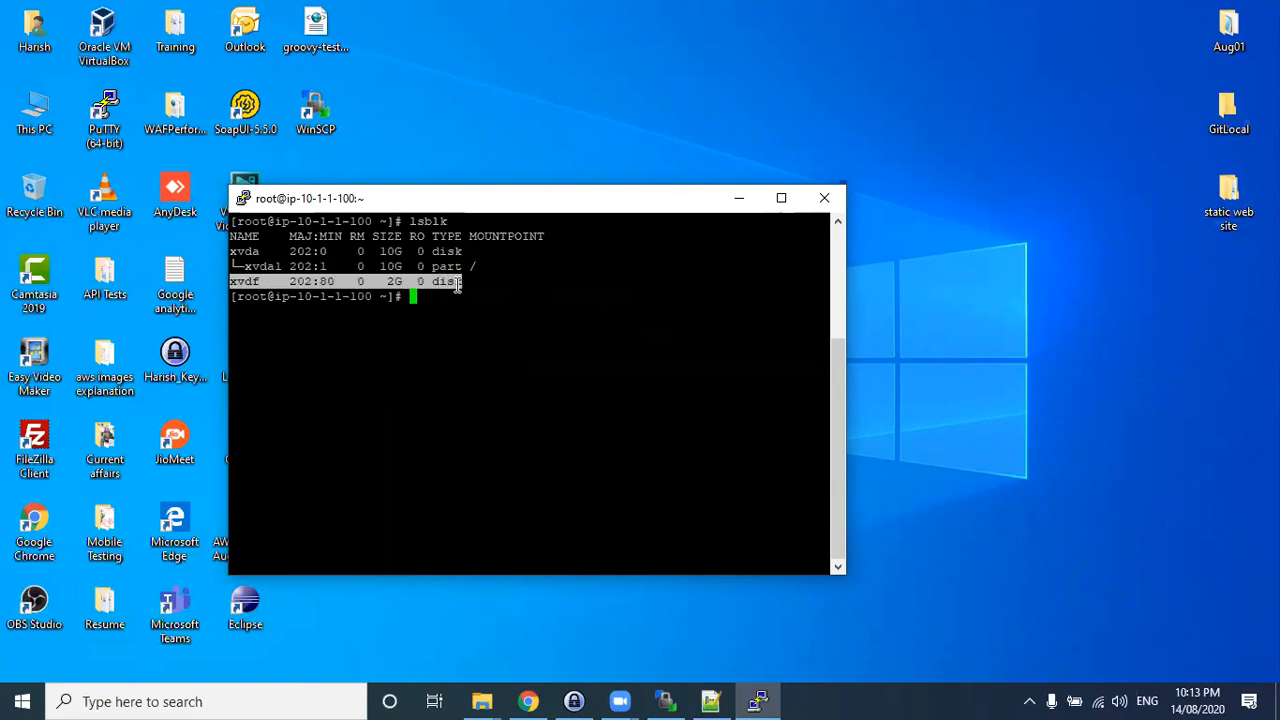
left_click(397, 290)
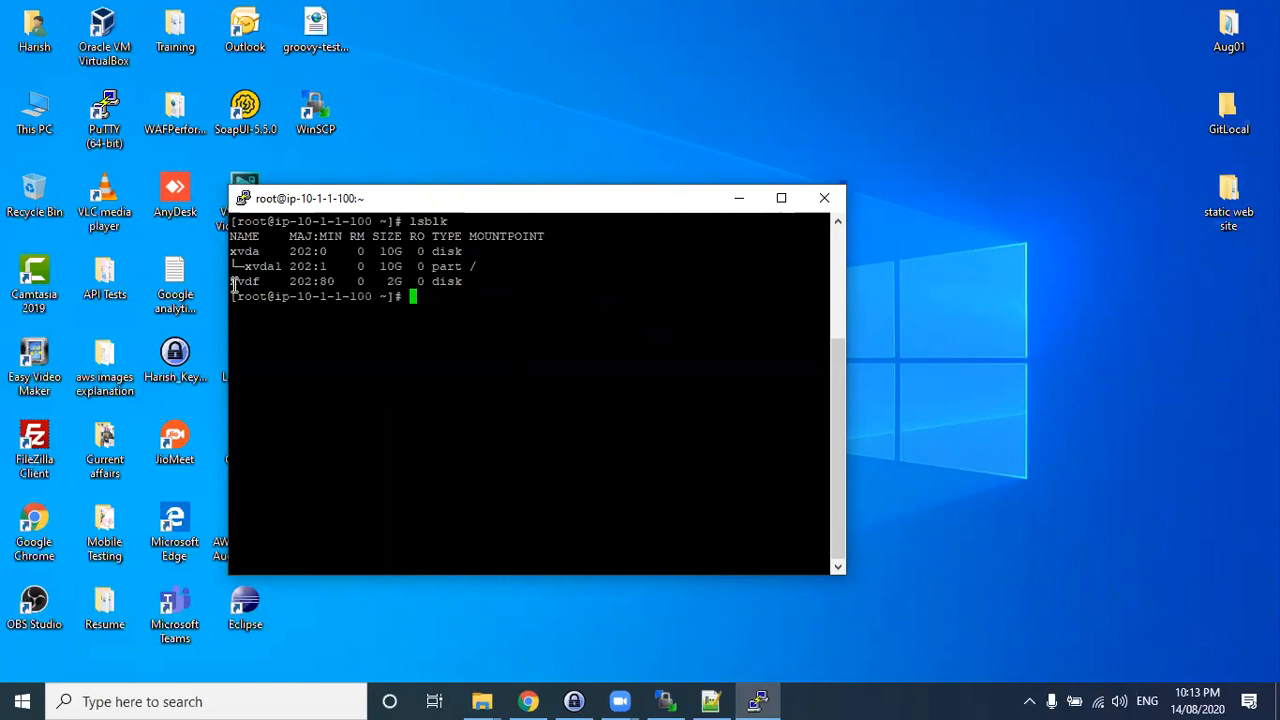
left_click_drag(232, 283, 419, 283)
left_click(421, 295)
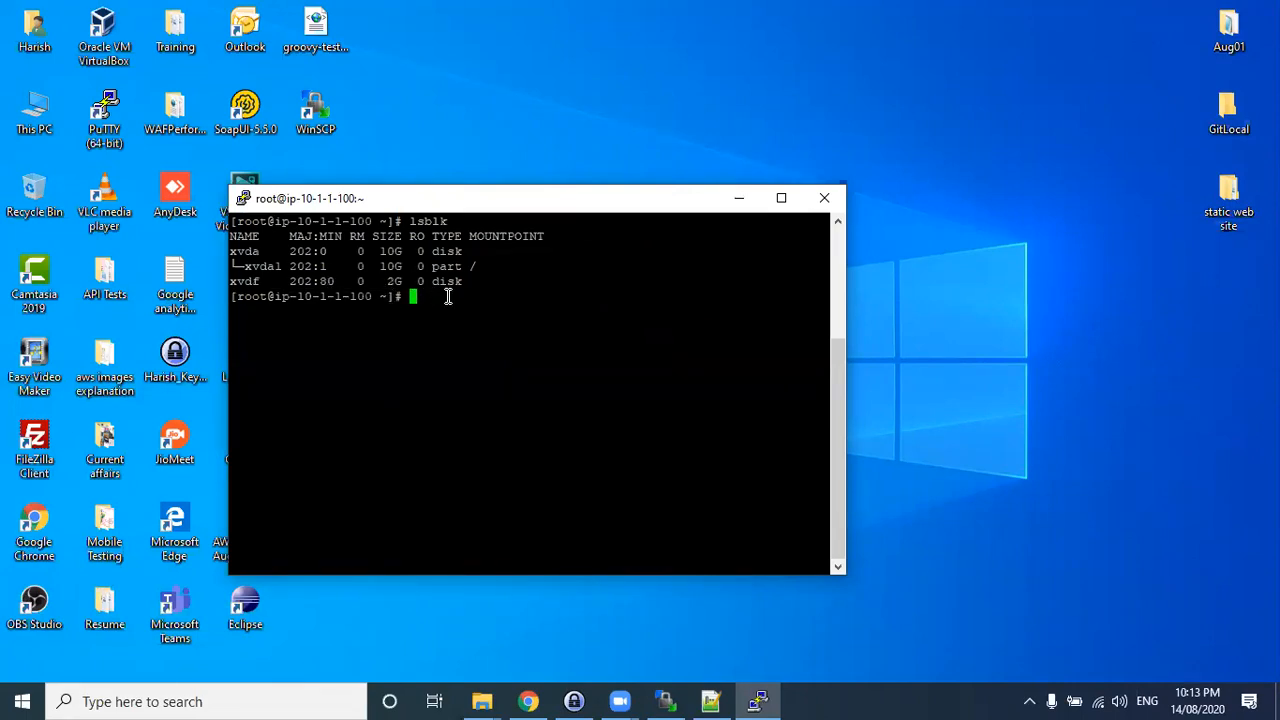
- Run fdisk on /dev/xvdf and print its command menu with m
type("fdisk /dev/")
mouse_move(258, 279)
left_mouse_down()
mouse_move(229, 282)
mouse_move(262, 282)
left_mouse_up()
left_click(236, 284)
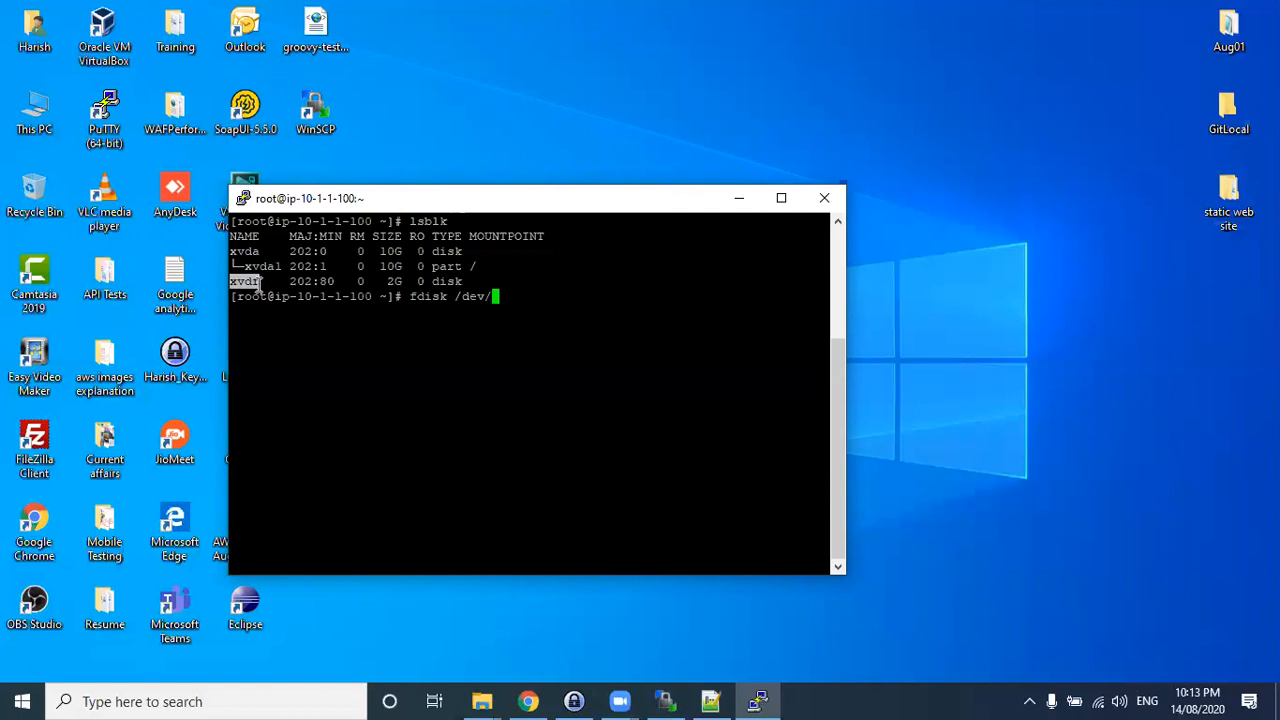
right_click(465, 304)
key("Return")
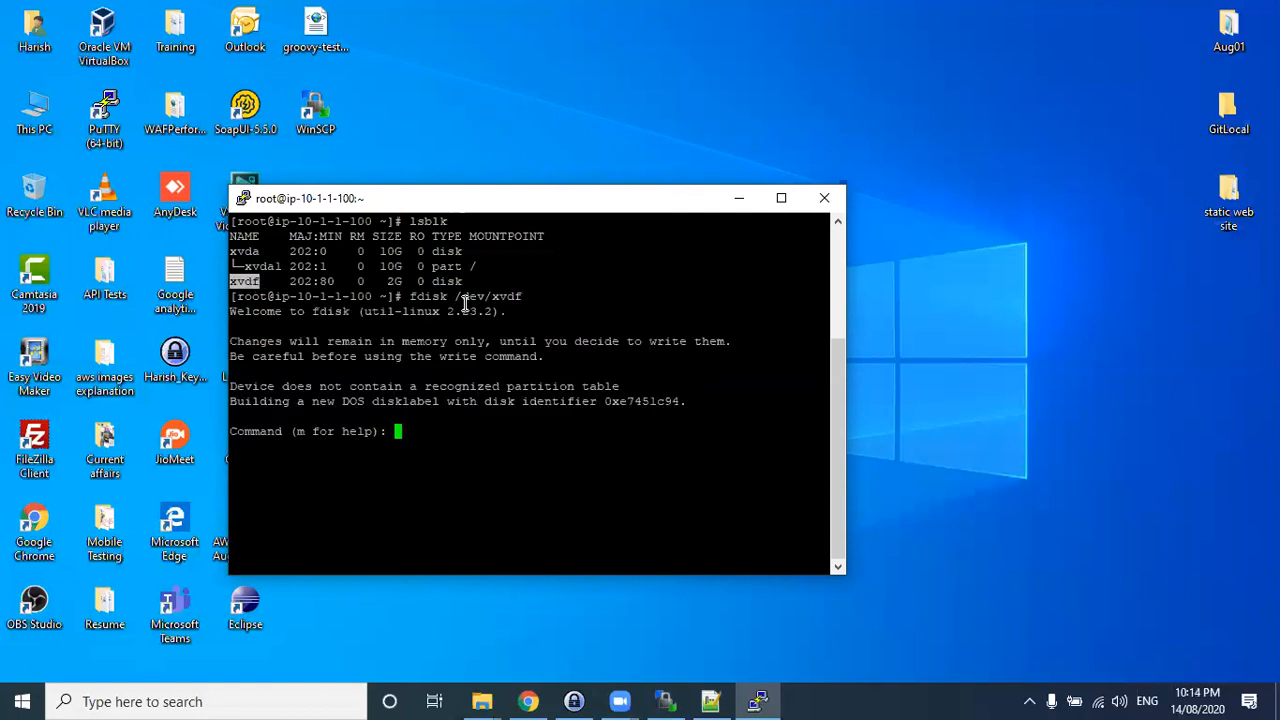
type("m")
key("Return")
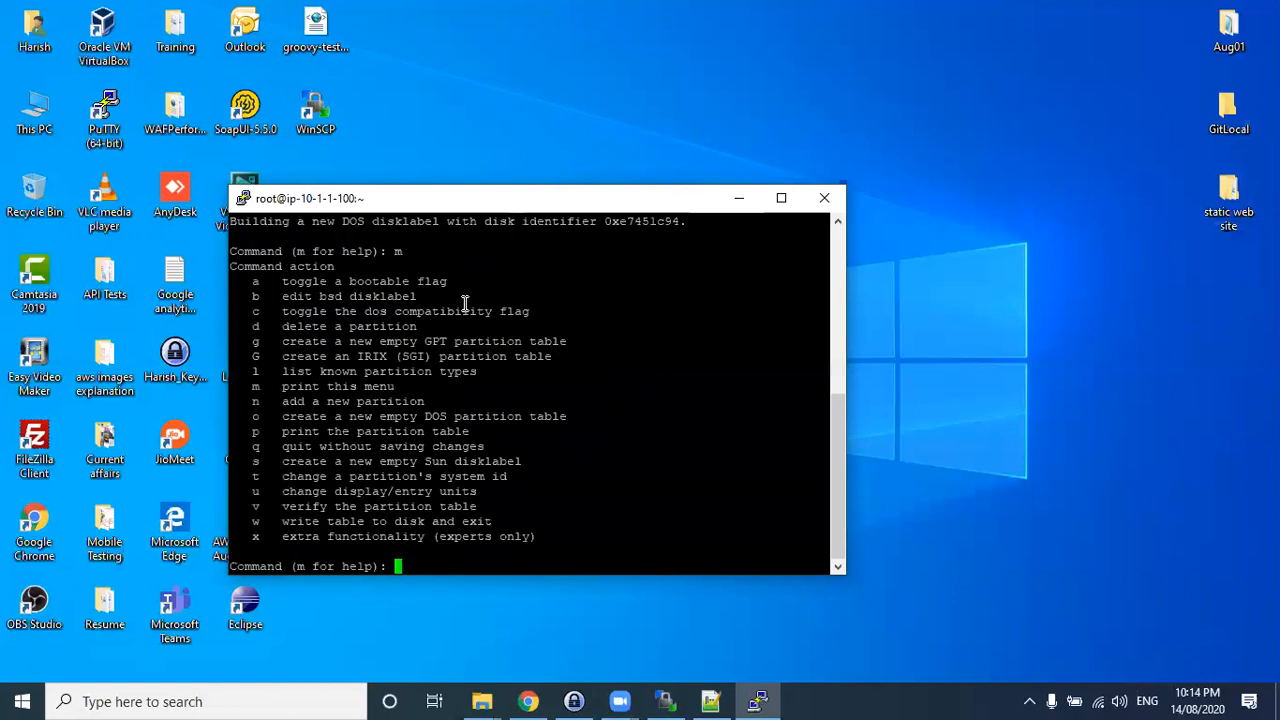
- Add a new primary partition on xvdf with the default number and sectors, and write the partition table to disk
type("n")
key("Return")
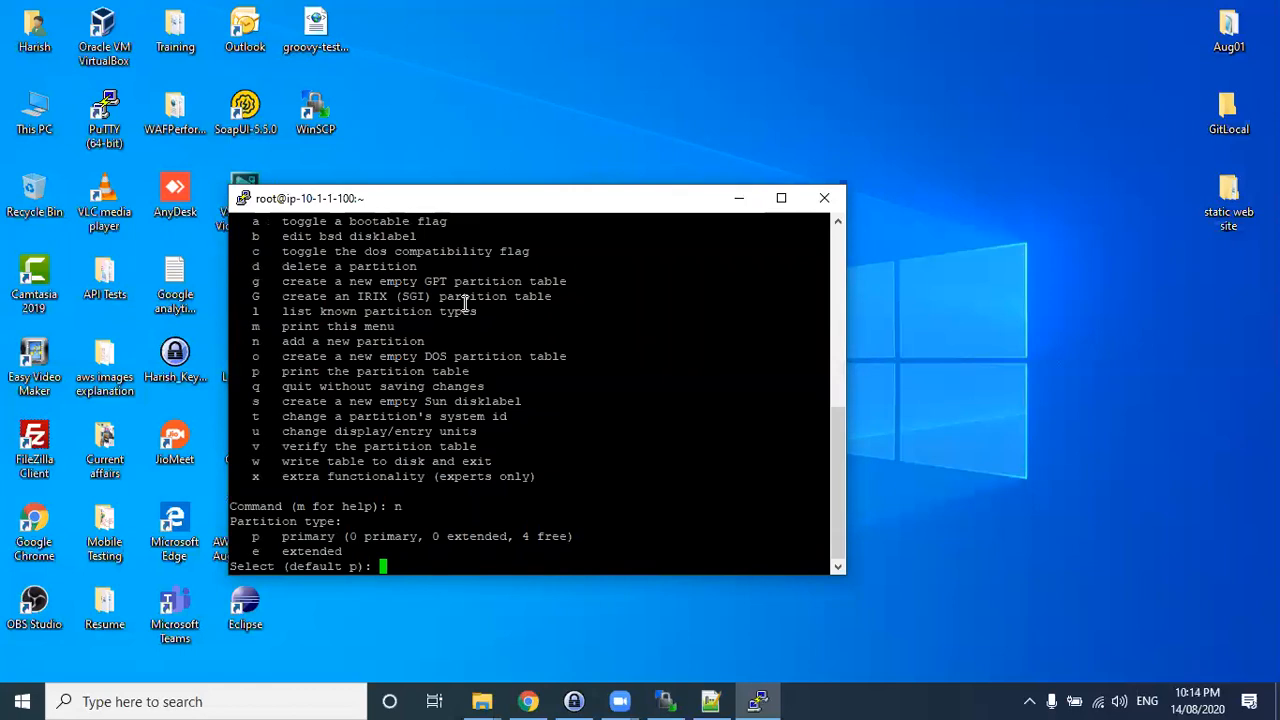
key("Return")
key("Return")
key("Return")
key("Return")
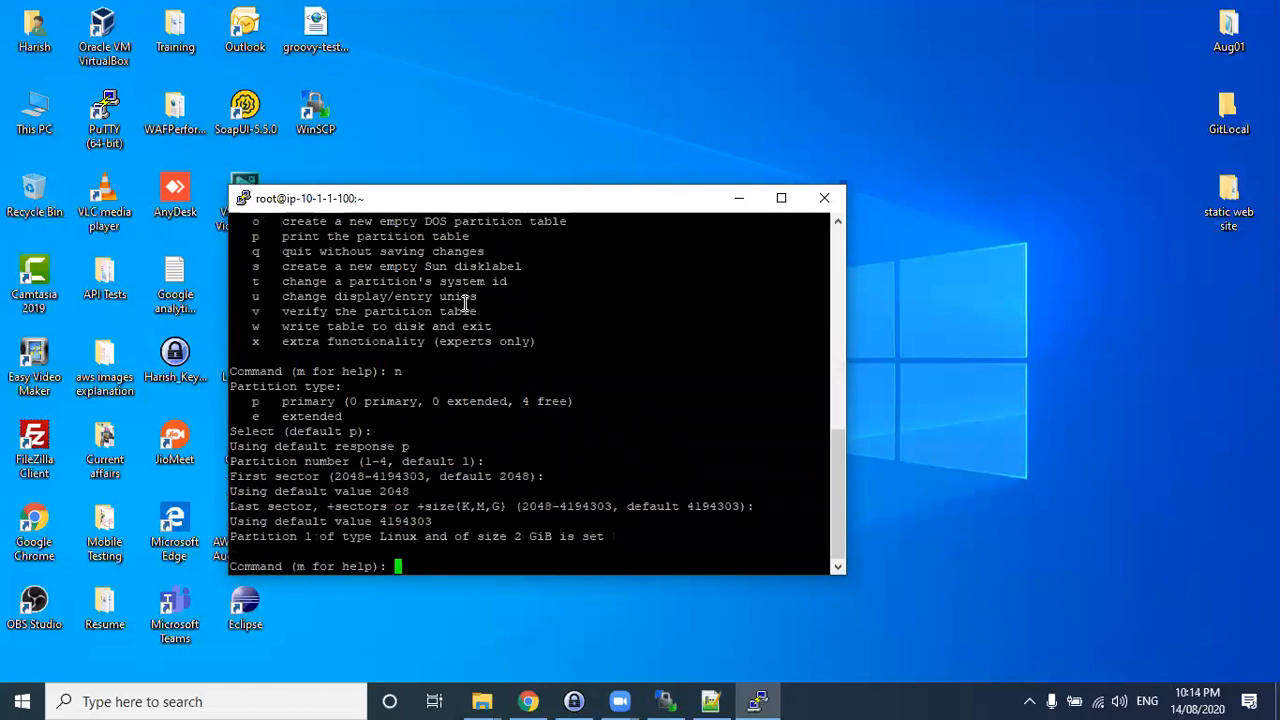
type("w")
key("Return")
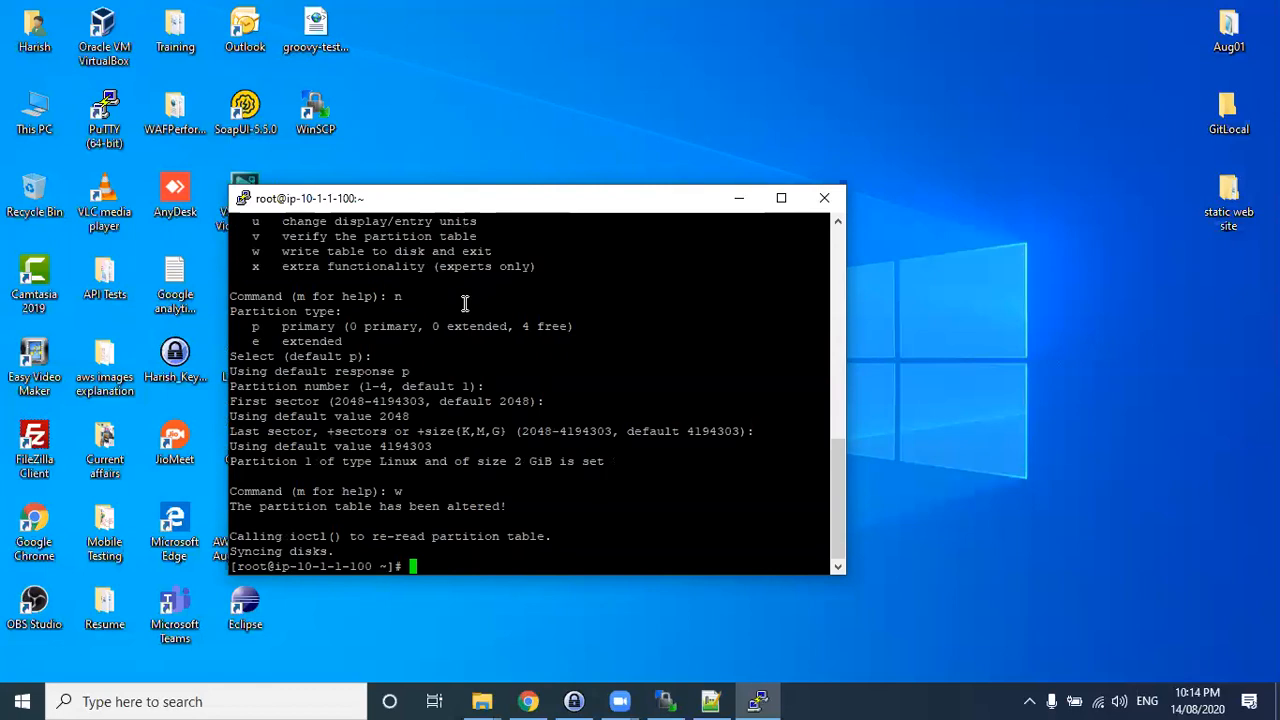
- List the block devices again with lsblk and copy the new partition's name, xvdf1
type("lsblk")
key("Return")
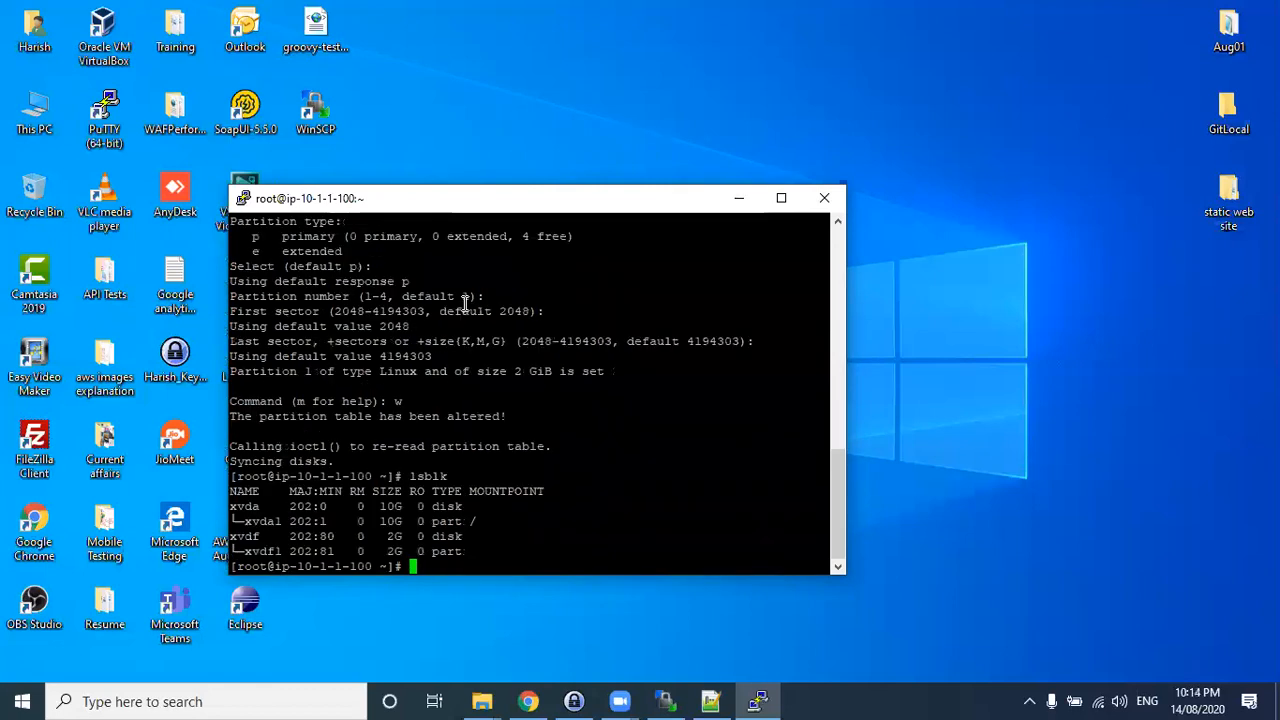
left_click_drag(244, 550, 284, 552)
key("super+c")
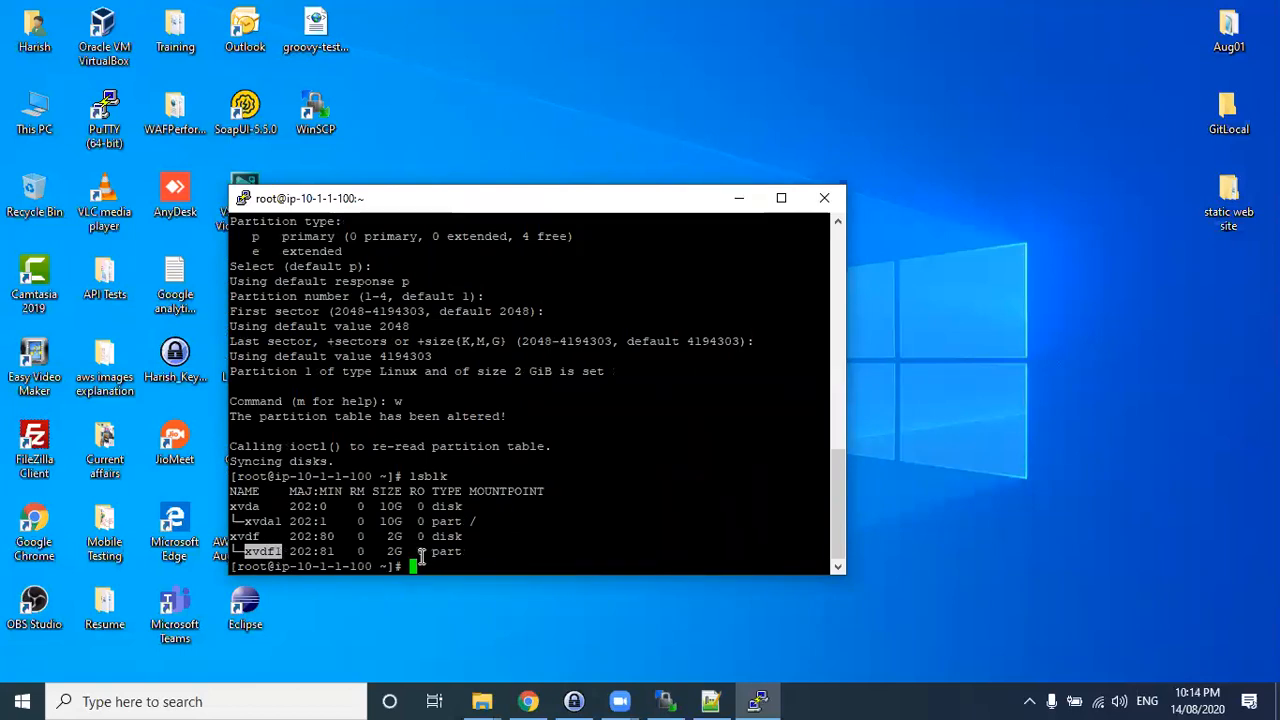
- Maximize the PuTTY terminal window and switch its colour settings to use the system colours
double_click(533, 203)
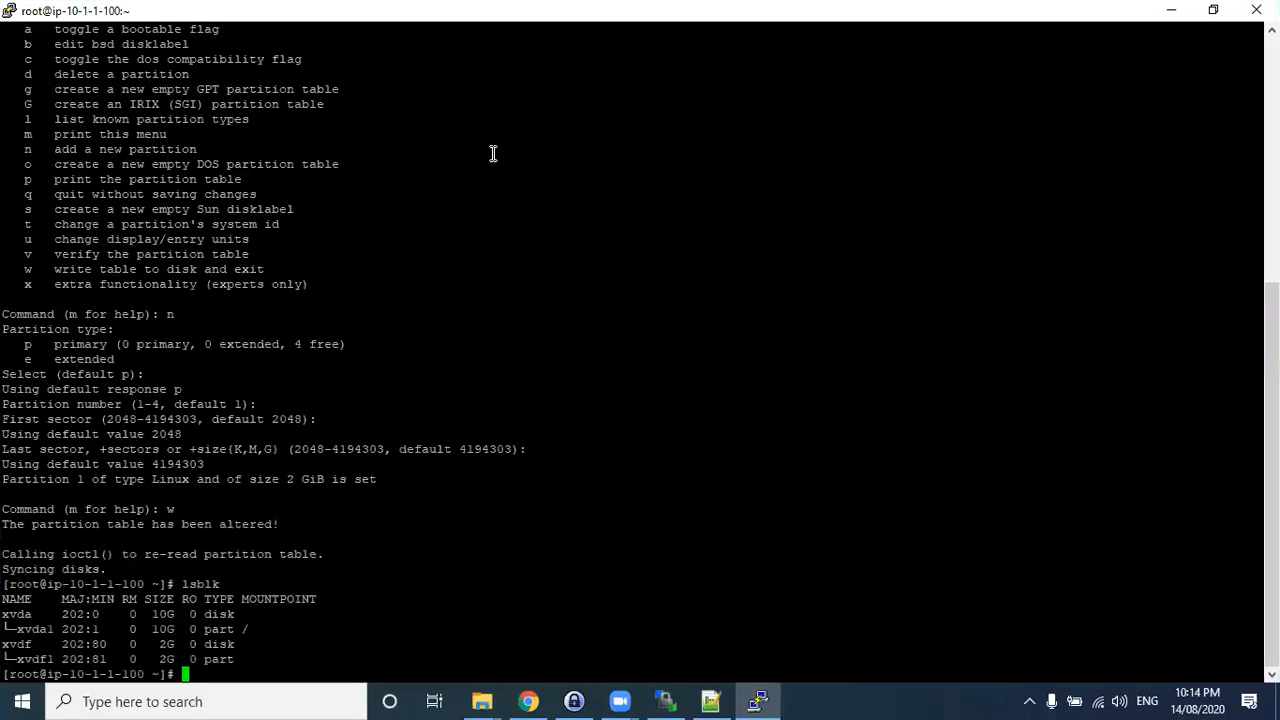
right_click(264, 10)
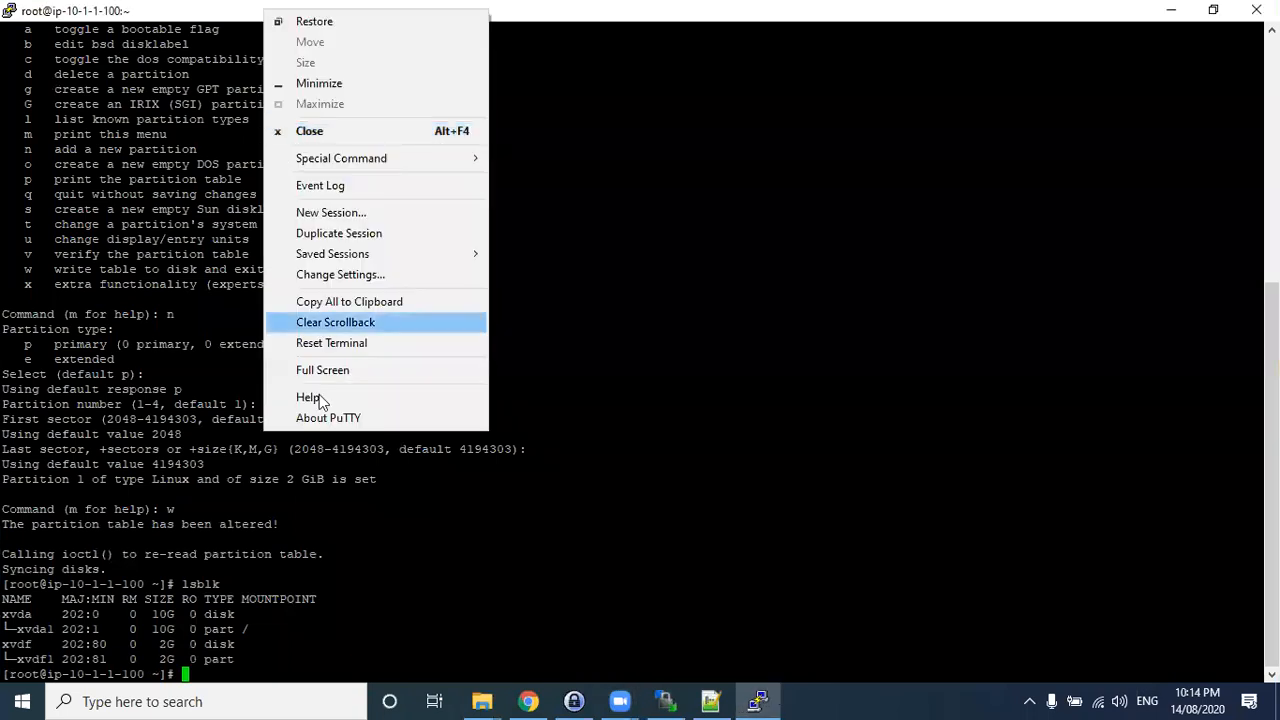
mouse_move(325, 253)
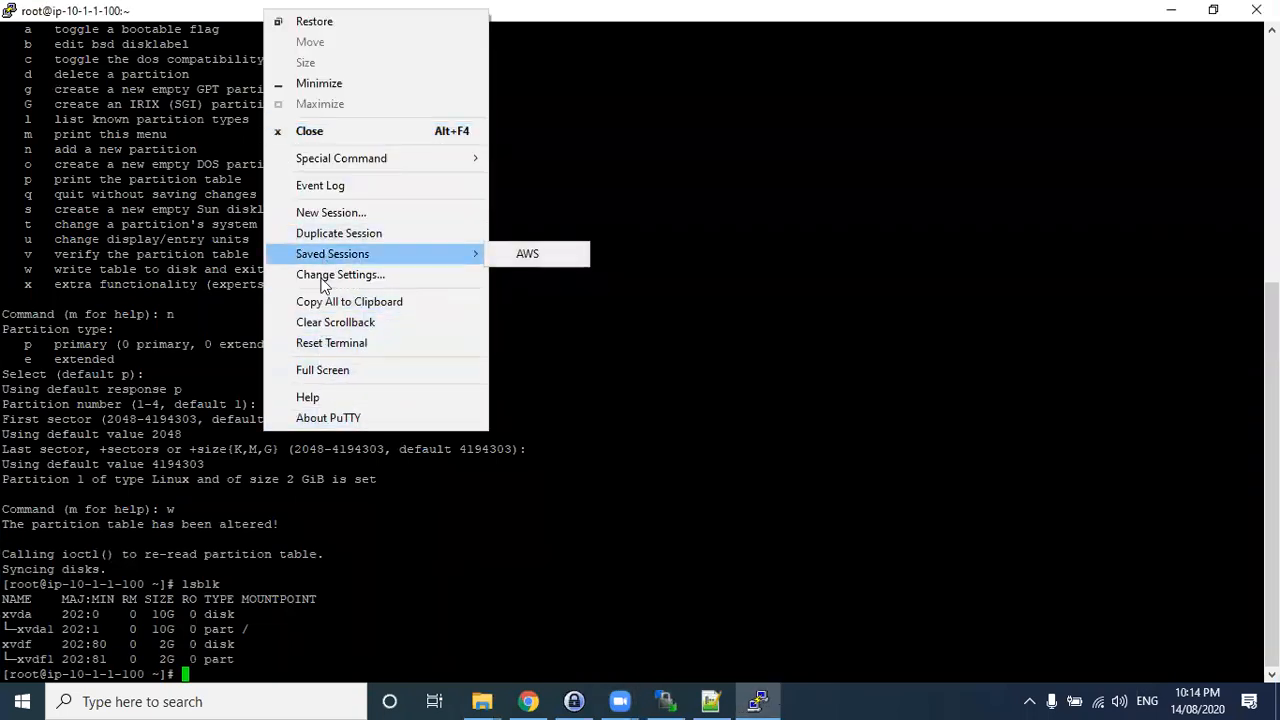
left_click(338, 274)
left_click(489, 373)
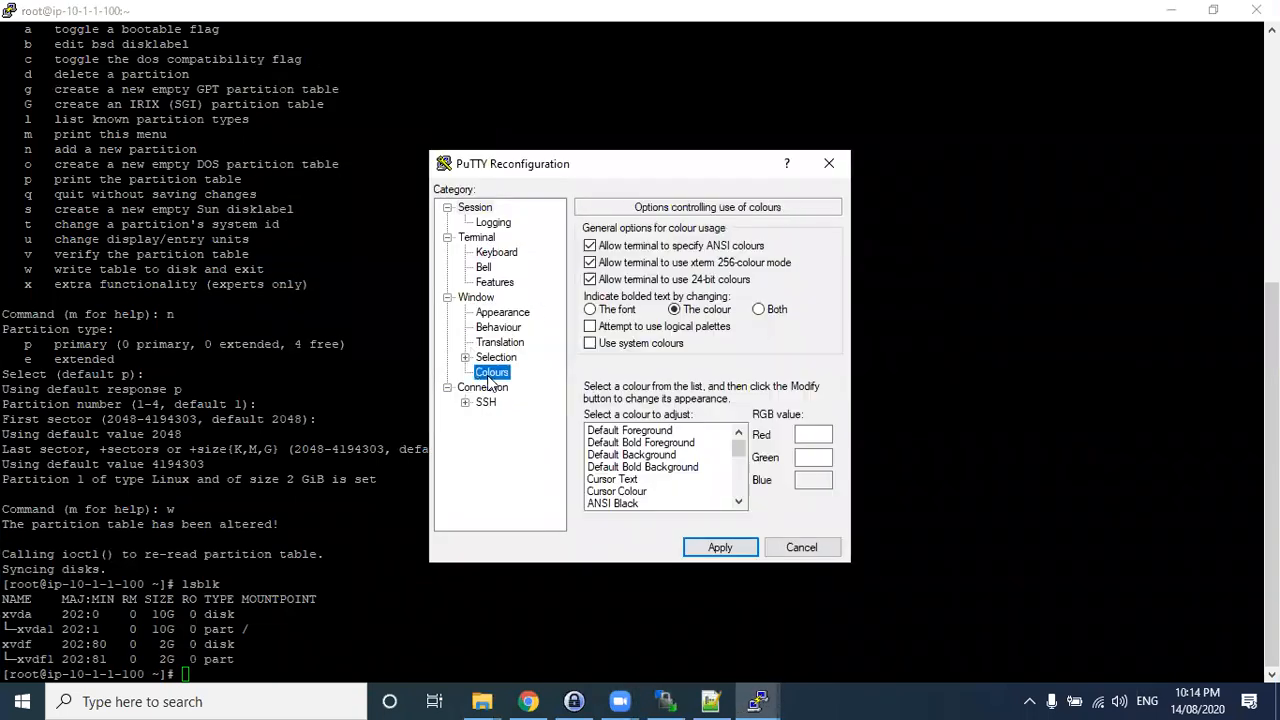
left_click(707, 558)
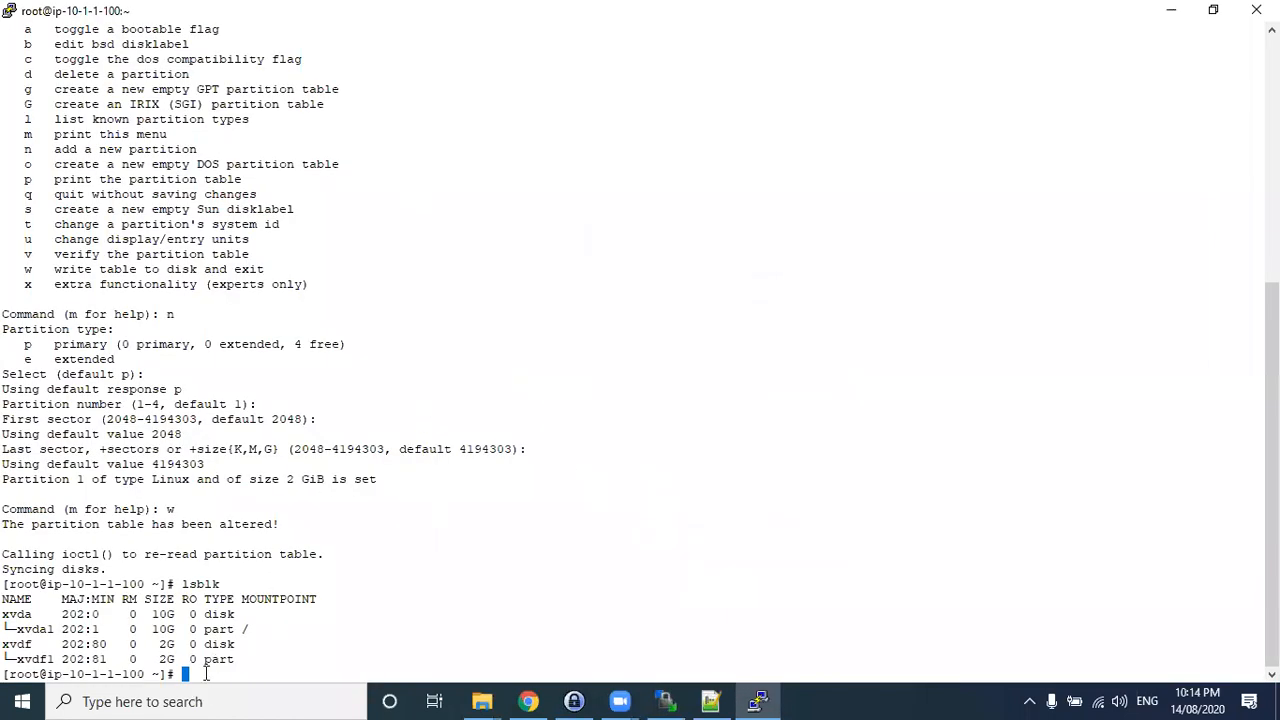
- Format the new partition /dev/xvdf1 with an ext3 filesystem using mkfs.ext3
type("clear")
key("BackSpace")
key("BackSpace")
key("BackSpace")
key("BackSpace")
key("BackSpace")
type("mkfs.ext3 /dev/")
left_click_drag(18, 657, 54, 659)
right_click(54, 659)
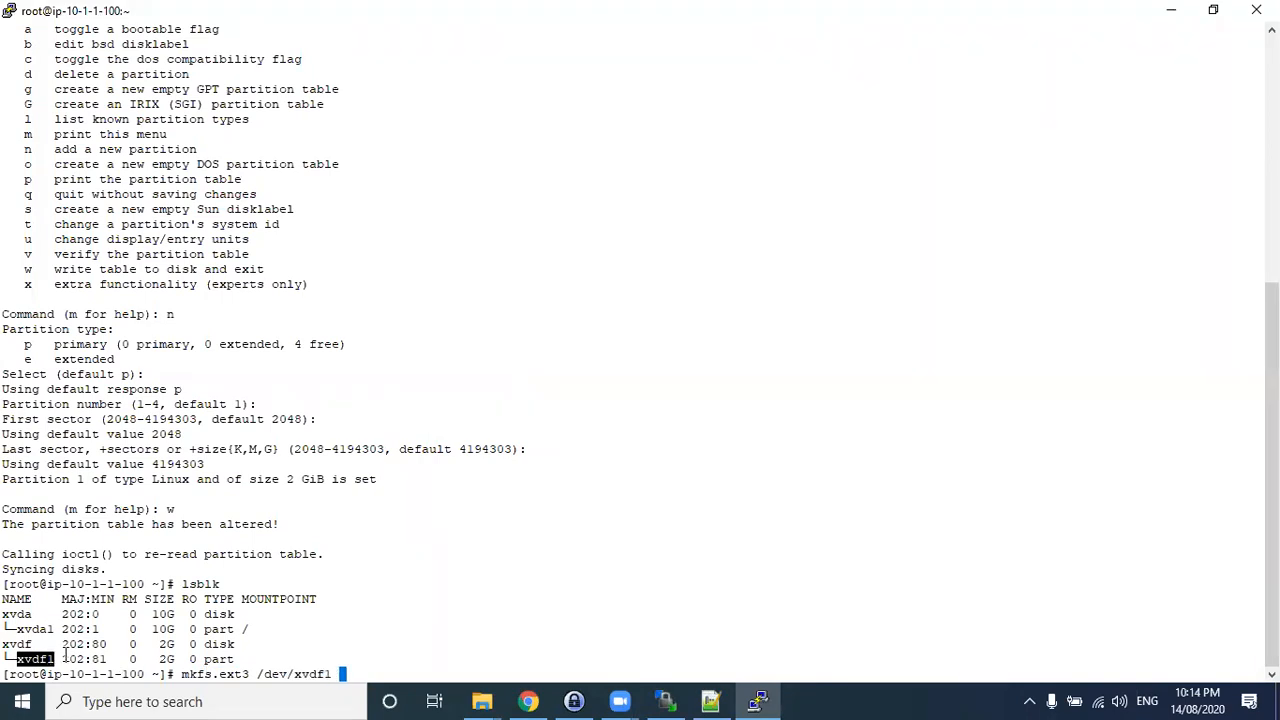
key("Return")
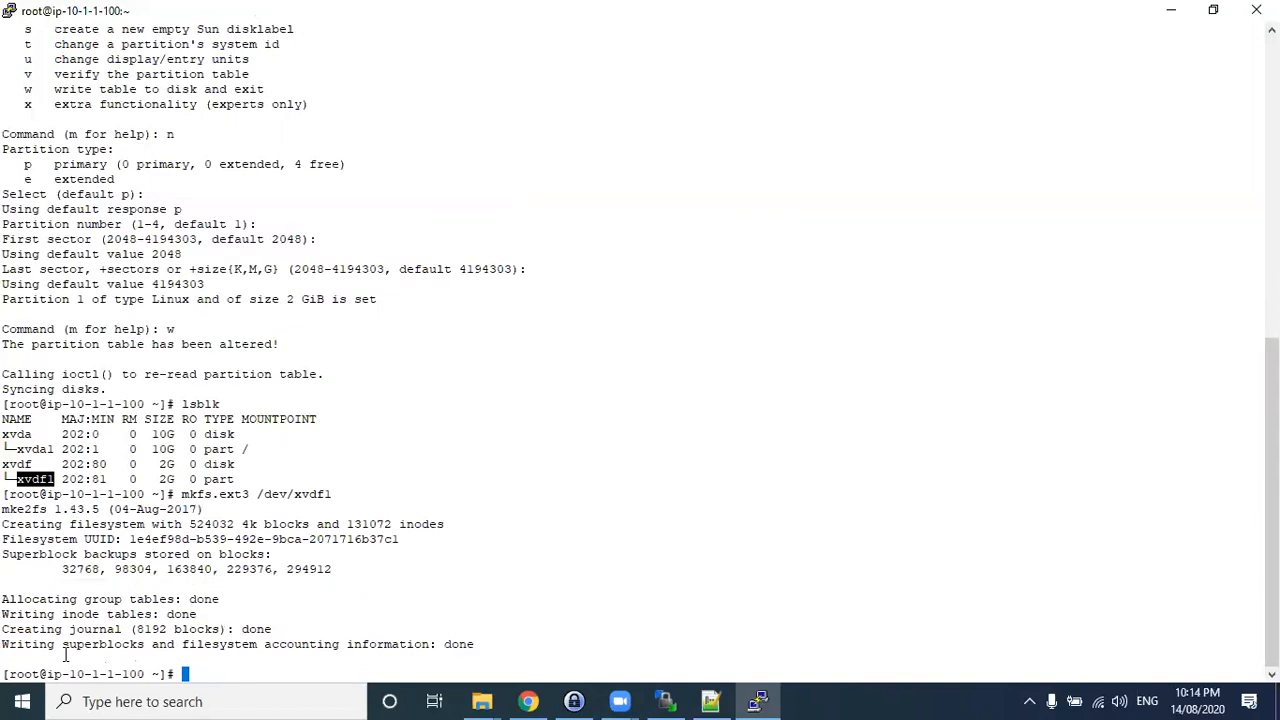
- Create a directory named newvolume in the filesystem root and list the root's contents to check it
type("cd /")
key("Return")
type("mkdir ")
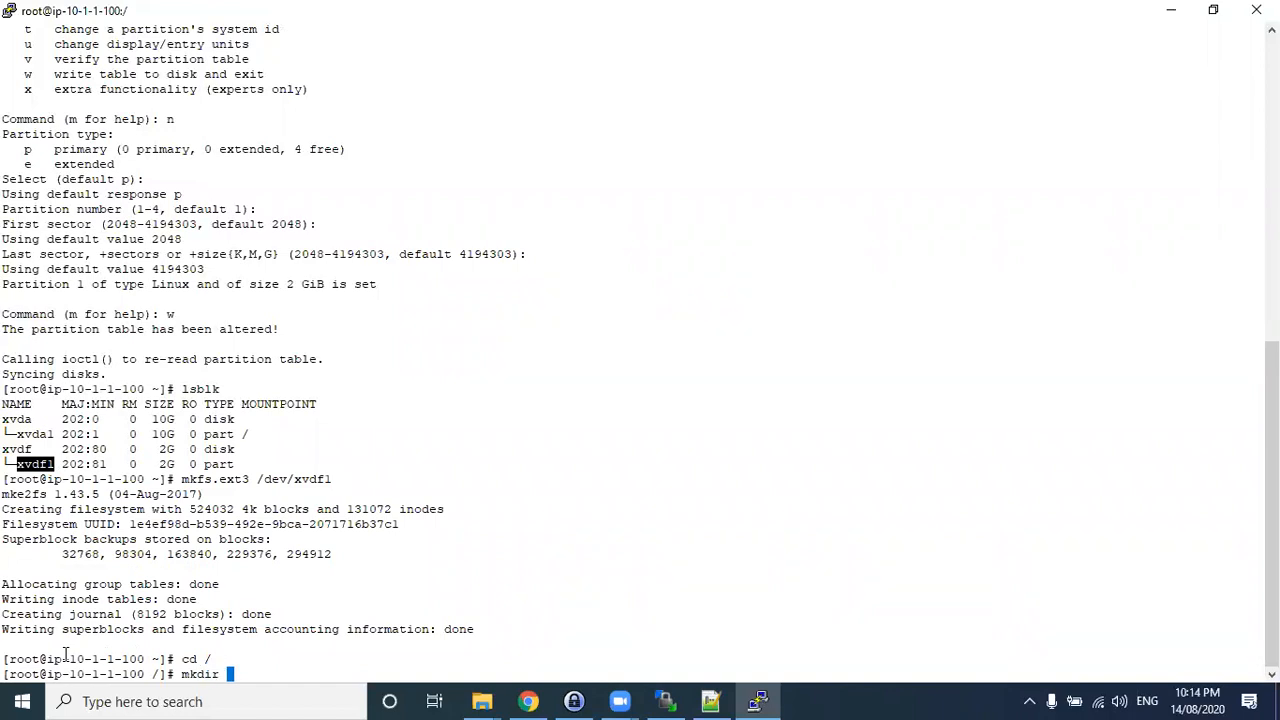
type("2gvolume")
key("BackSpace")
key("BackSpace")
key("BackSpace")
key("BackSpace")
key("BackSpace")
key("BackSpace")
key("BackSpace")
key("BackSpace")
type("newvolume")
key("Return")
type("ls")
key("Return")
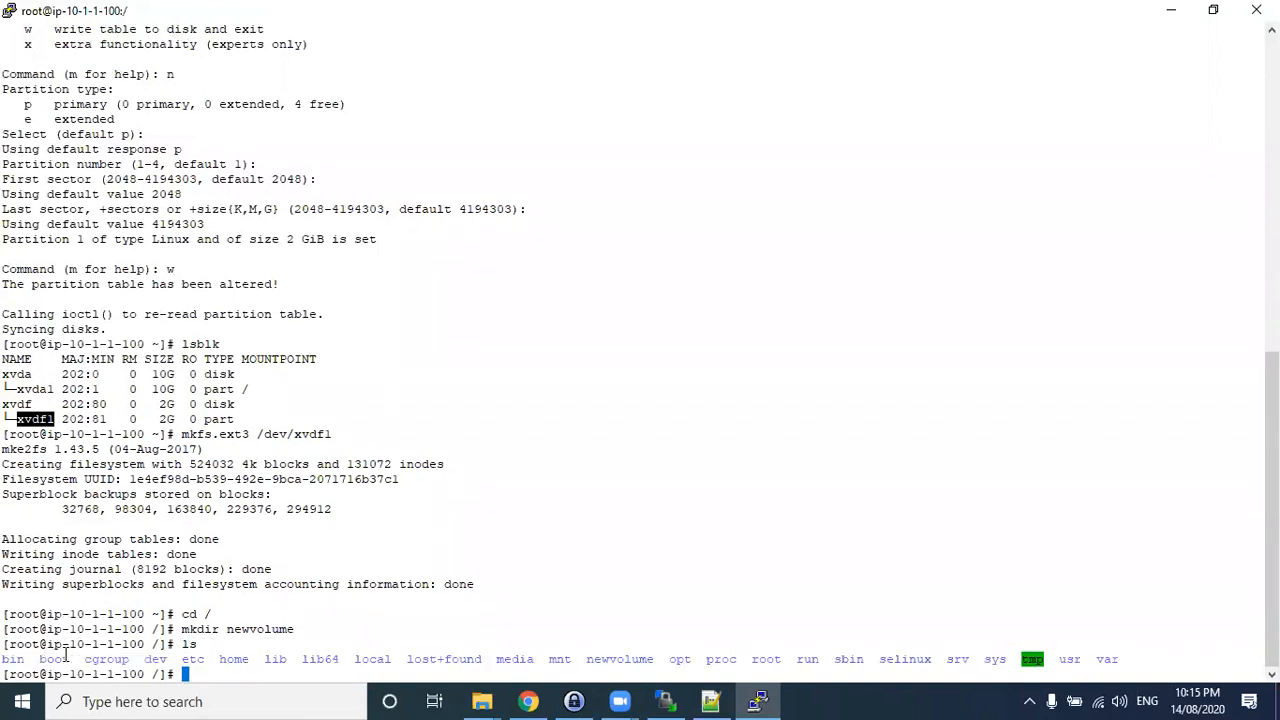
left_click(608, 657)
double_click(608, 657)
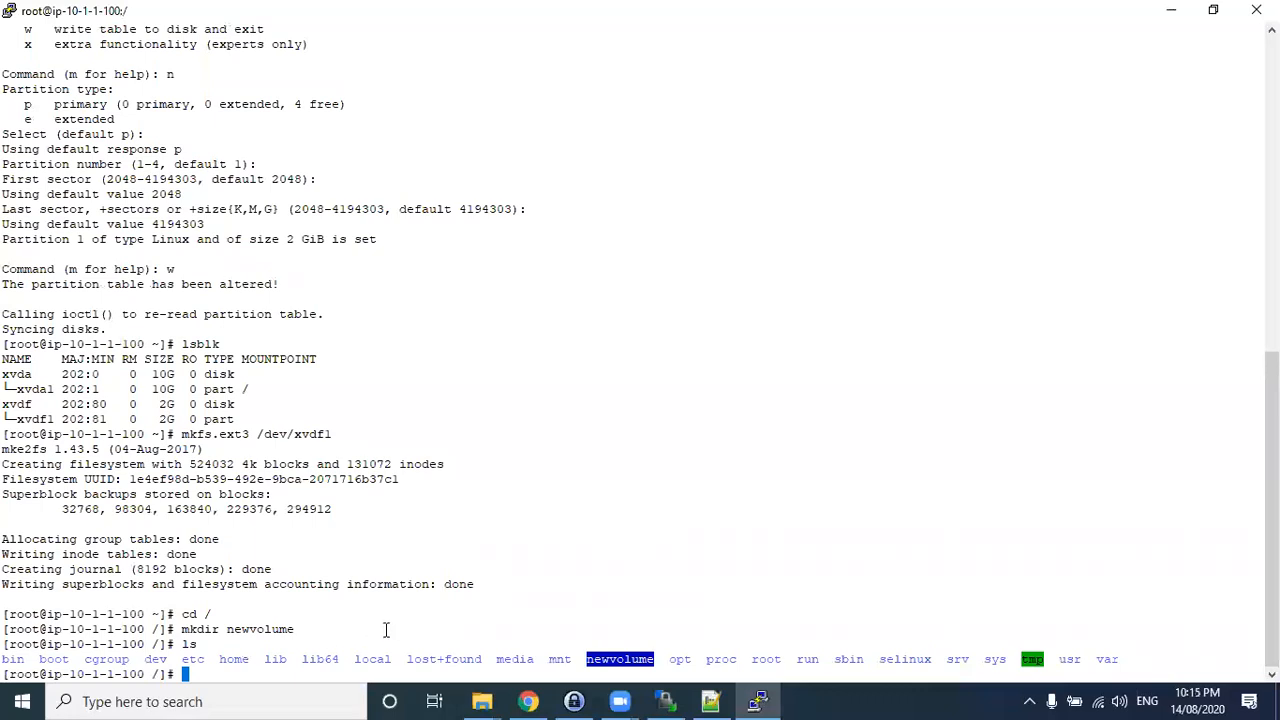
- Mount the partition /dev/xvdf1 on the /newvolume/ directory
type("mount /dev/")
left_click_drag(18, 419, 56, 420)
right_click(57, 422)
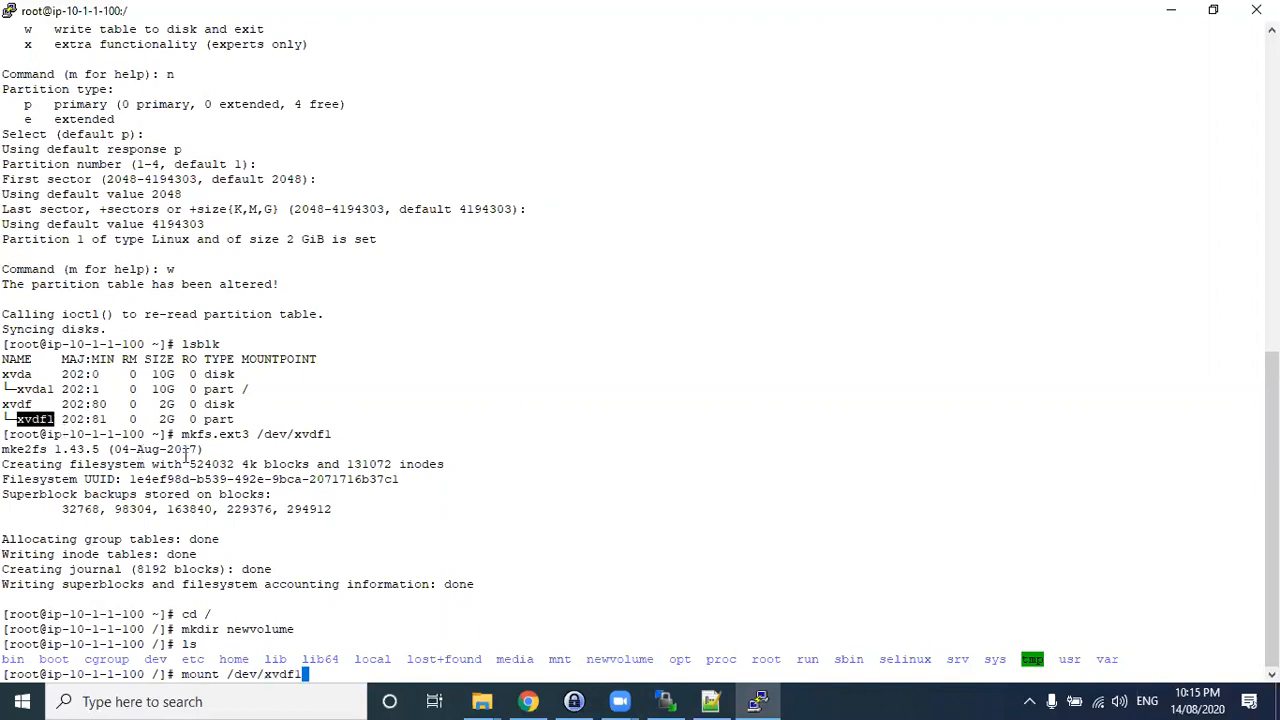
type("/newvolume/")
key("Return")
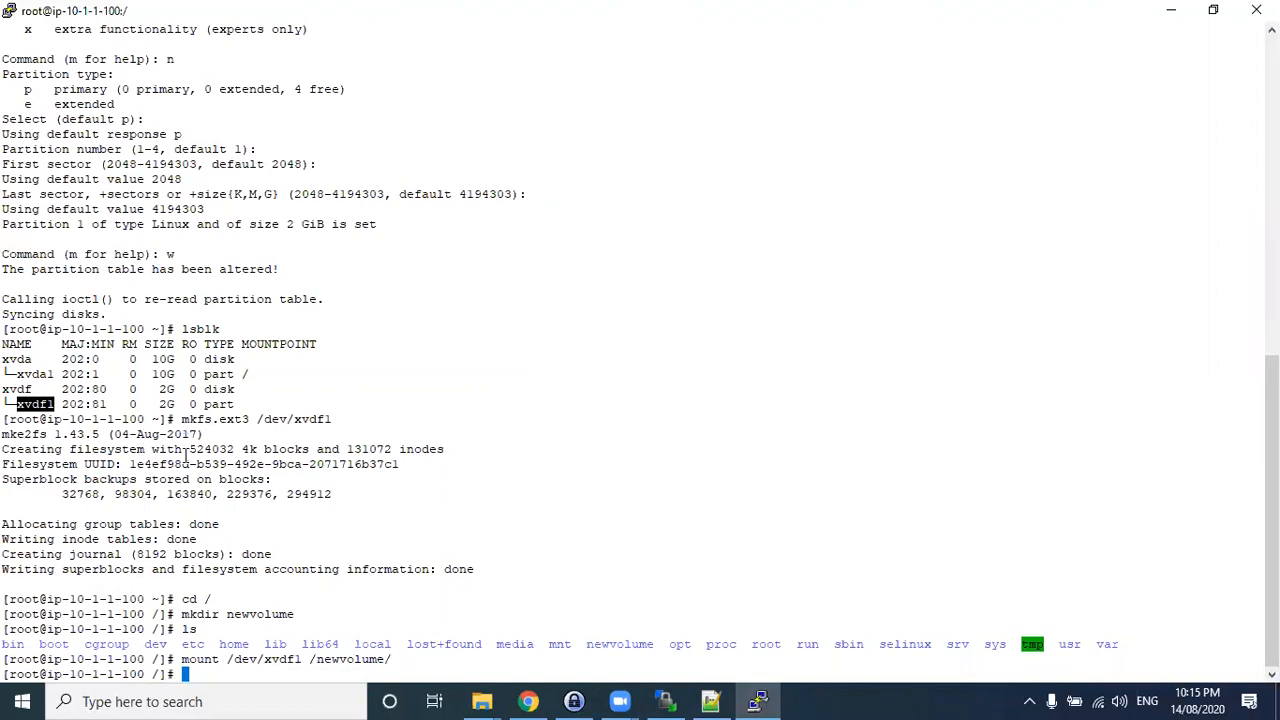
- Open /etc/fstab in nano and start a new line with /dev/ below the proc entry
type("nao")
key("BackSpace")
type("no /etc/fstab")
key("Return")
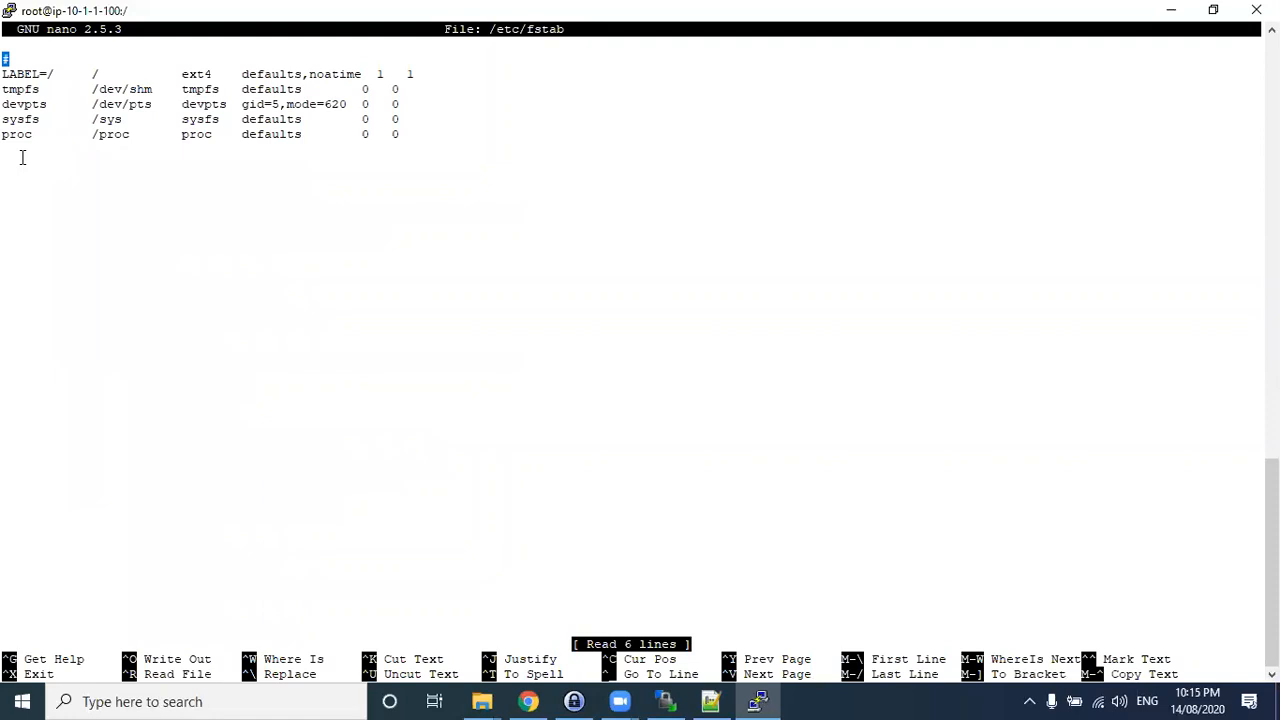
key("Down")
key("Down")
key("Down")
key("Down")
key("Down")
key("Down")
type("/dev/")
- Complete the device path in the new fstab line with the partition name xvdf1 copied from the earlier lsblk output
scroll(26, 157, "up", 20)
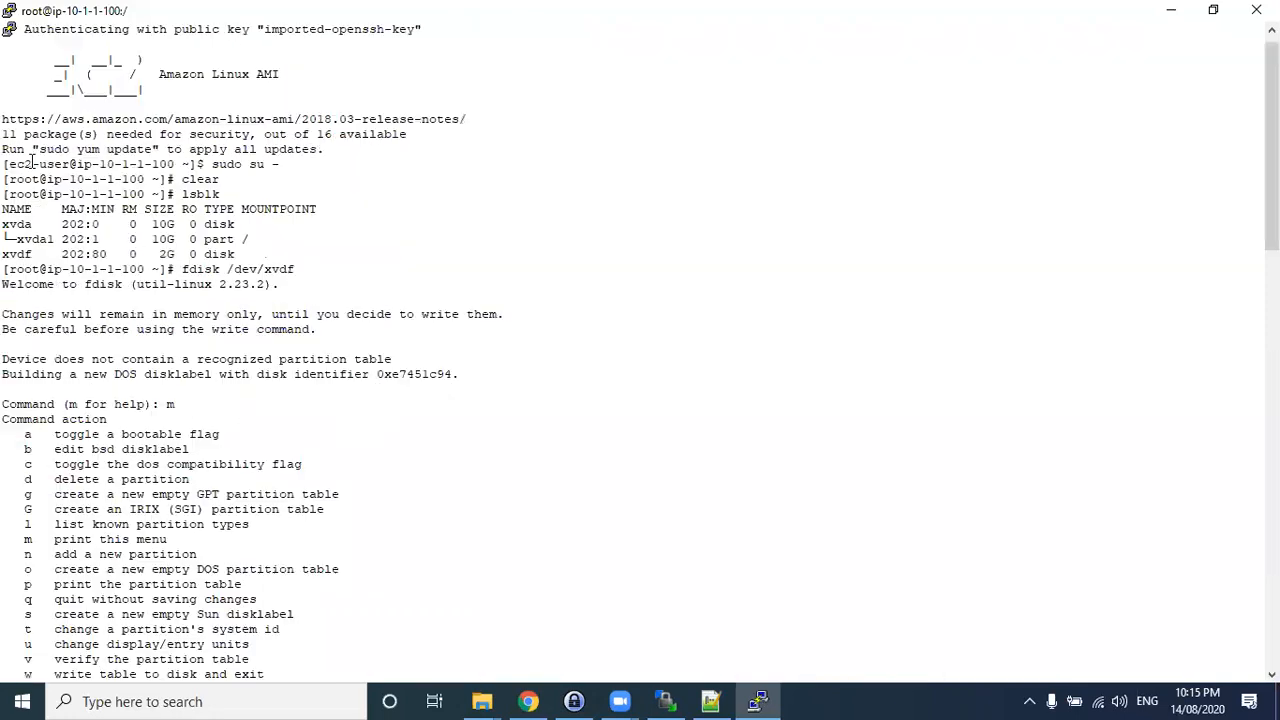
scroll(94, 500, "down", 15)
scroll(100, 575, "down", 15)
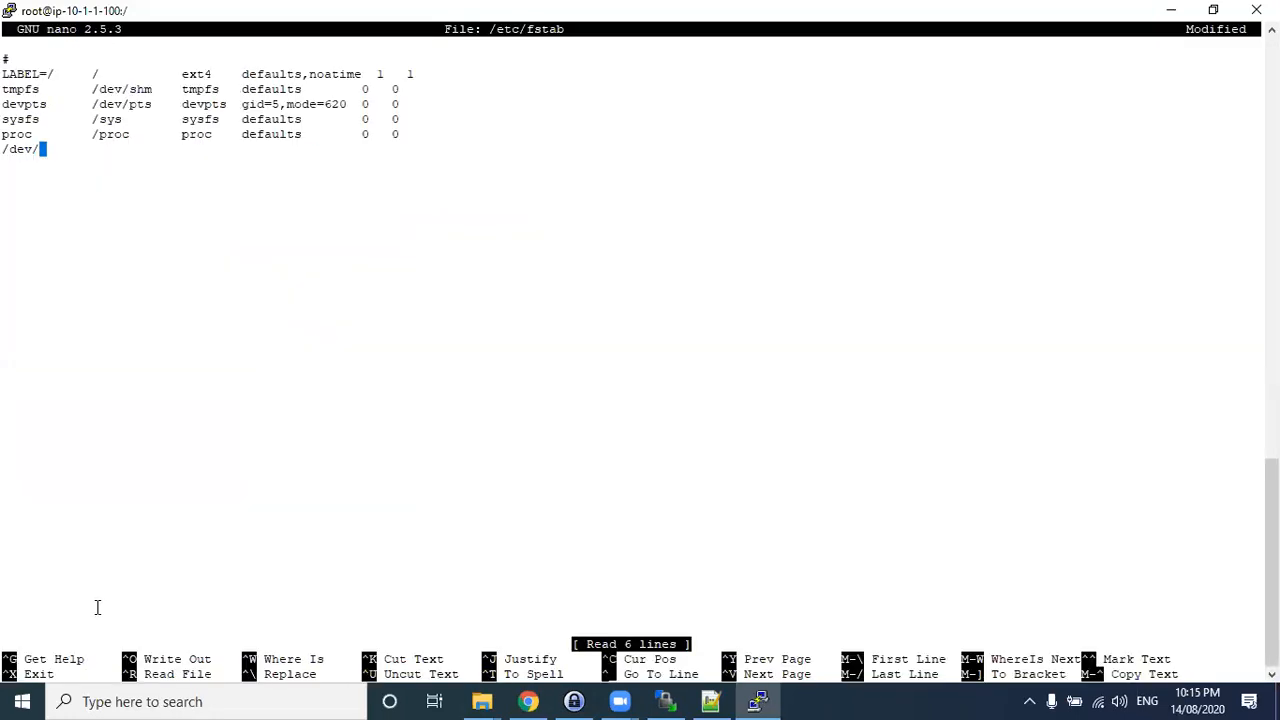
scroll(97, 520, "up", 7)
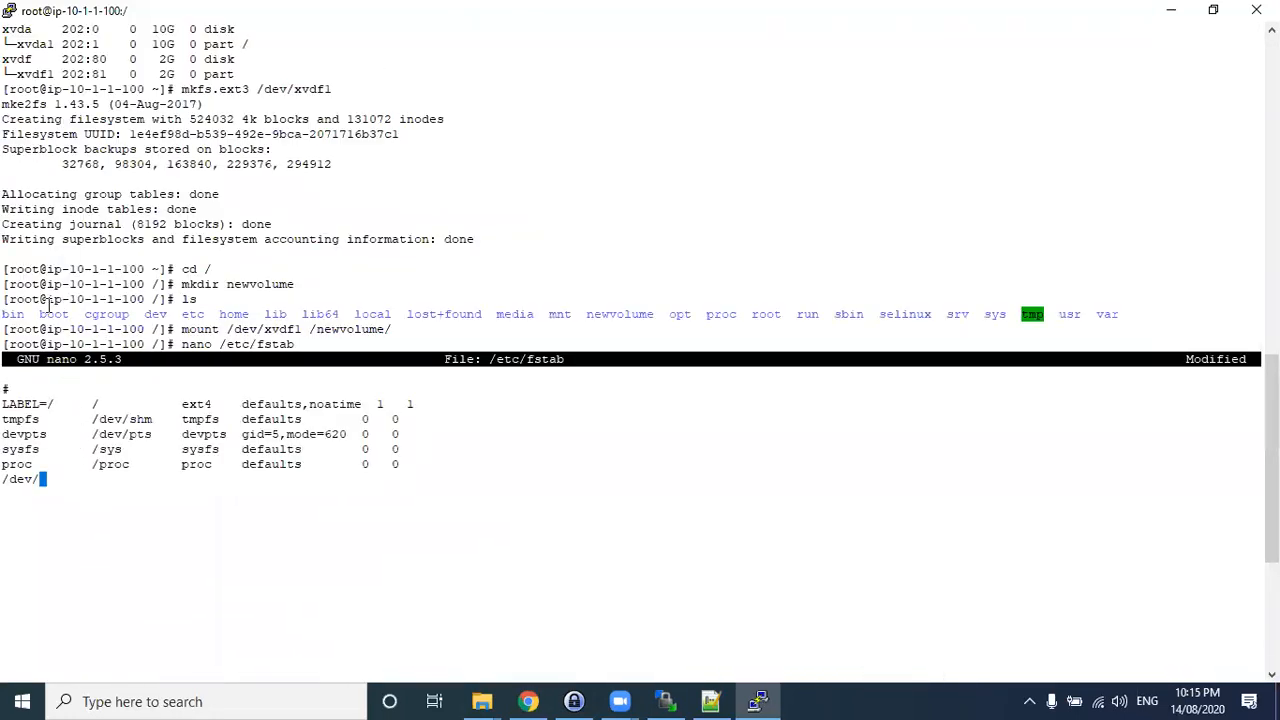
scroll(55, 295, "up", 15)
scroll(47, 328, "up", 8)
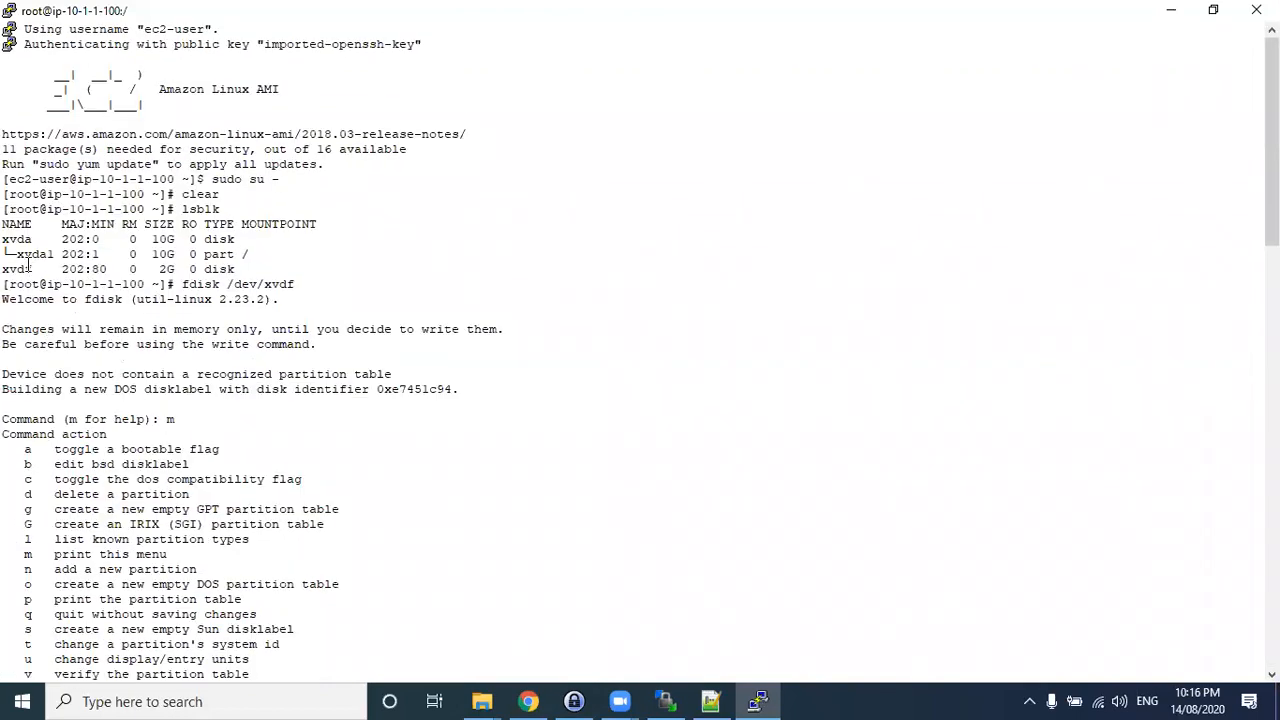
scroll(38, 290, "down", 20)
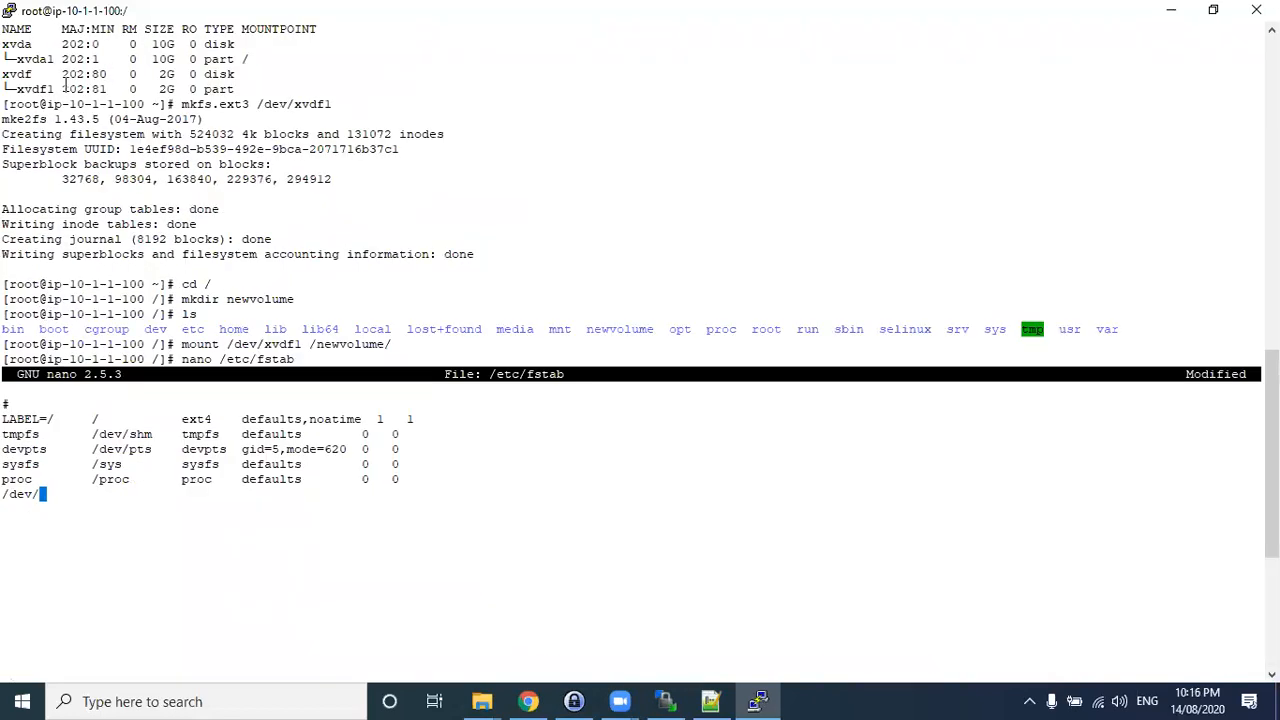
left_click_drag(17, 91, 53, 91)
key("super+c")
left_click(19, 91)
right_click(72, 403)
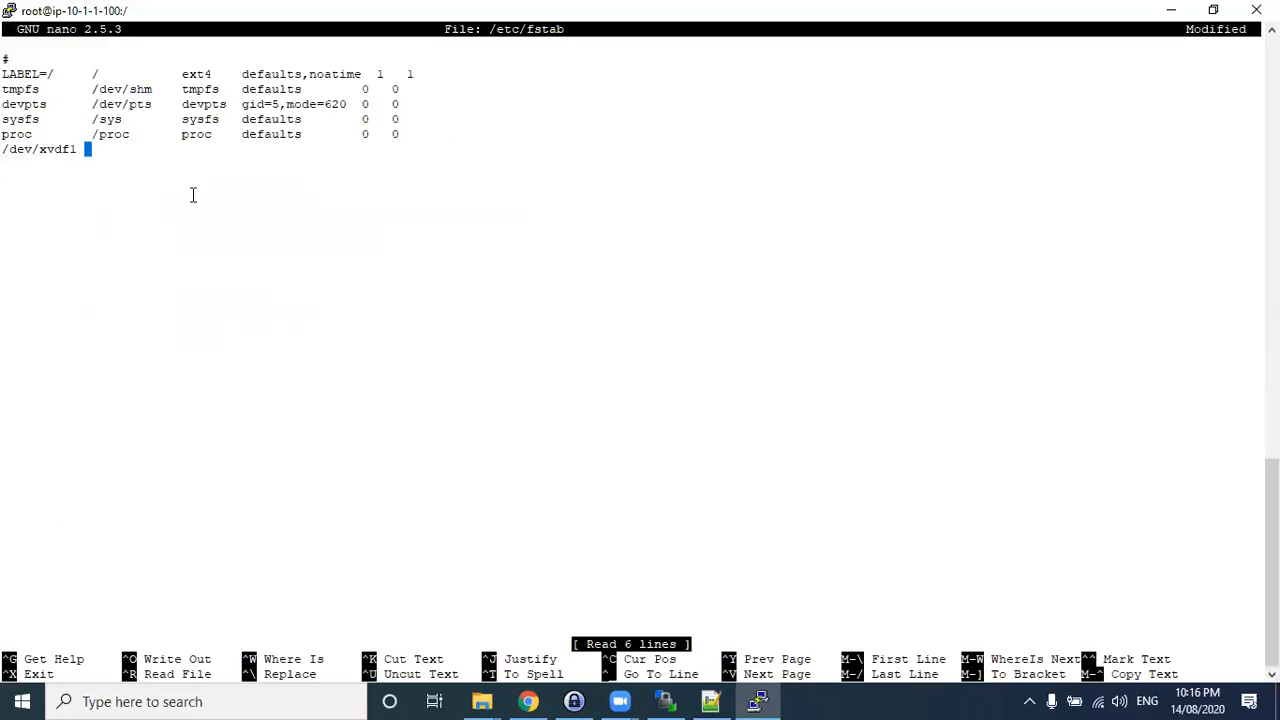
- Add the mount point /newvolume/, the type ext3 and the proc line's defaults 0 0 values to the xvdf1 entry
type("/newvolume.")
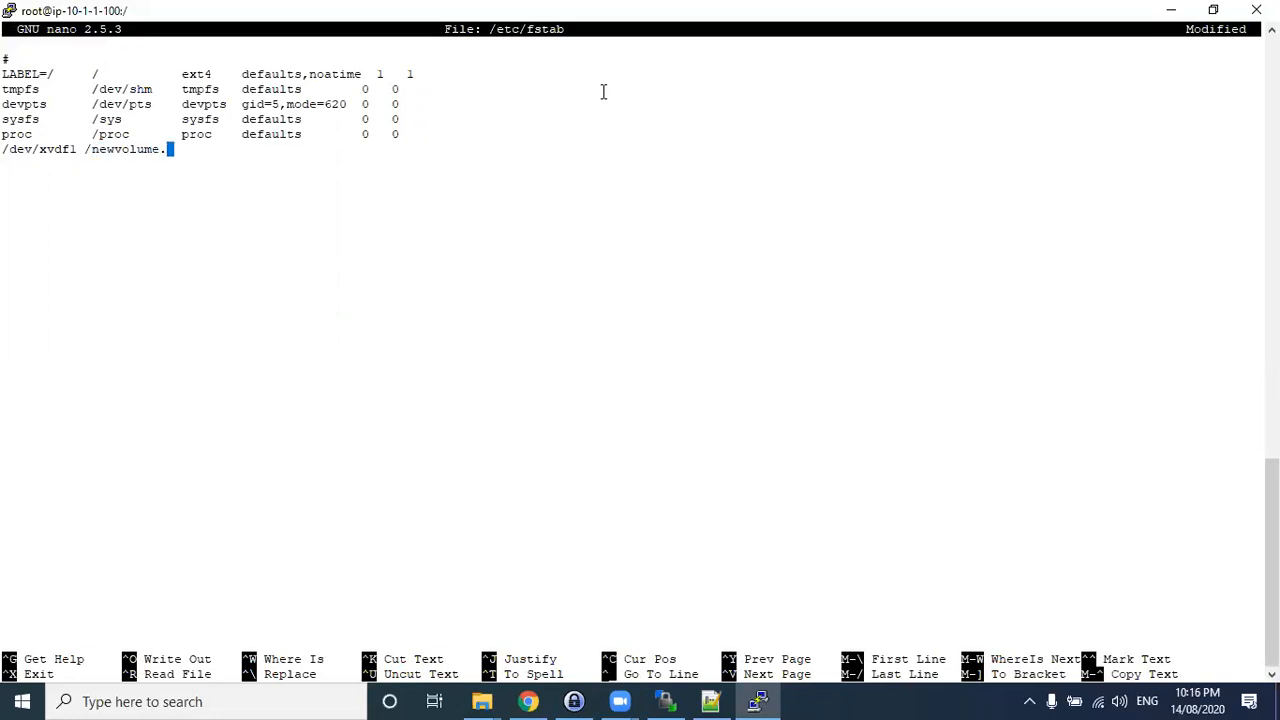
key("BackSpace")
type("/ ext3")
left_click_drag(236, 134, 399, 133)
key("super+c")
left_click(399, 132)
left_click_drag(247, 134, 399, 134)
right_click(328, 172)
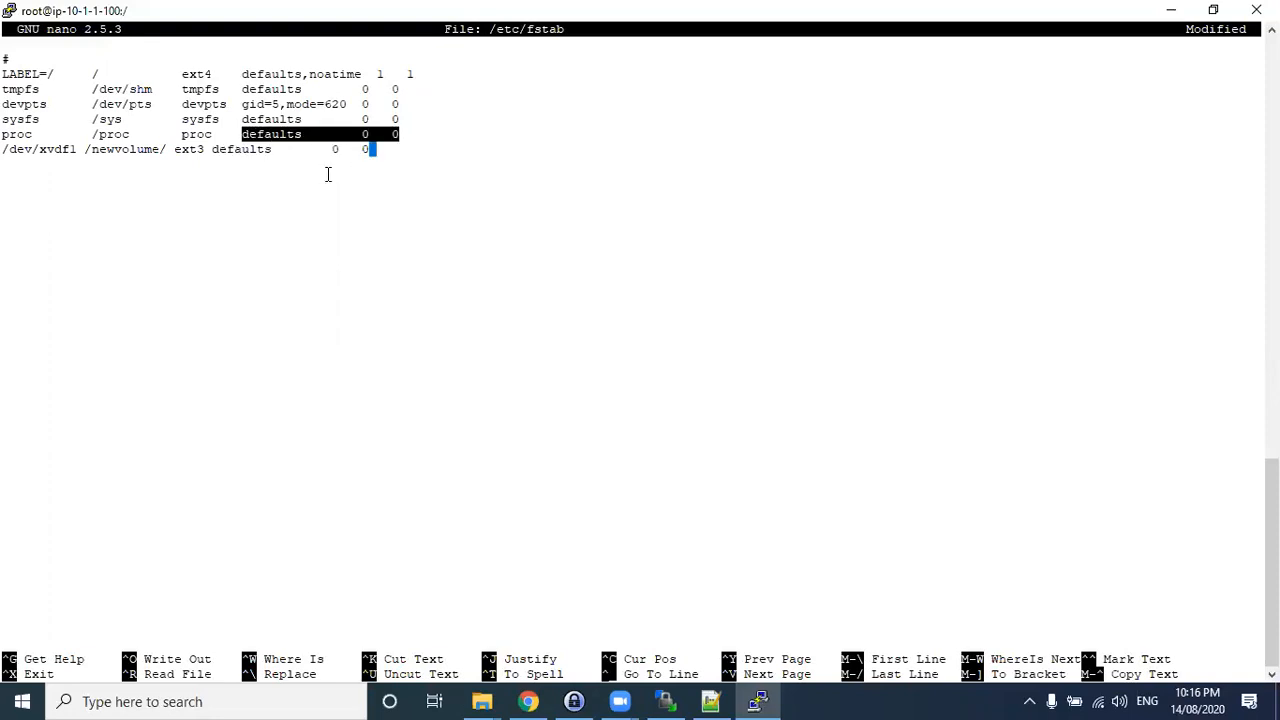
- Align the defaults and 0 0 columns of the xvdf1 entry with the fstab lines above it
left_click(212, 152)
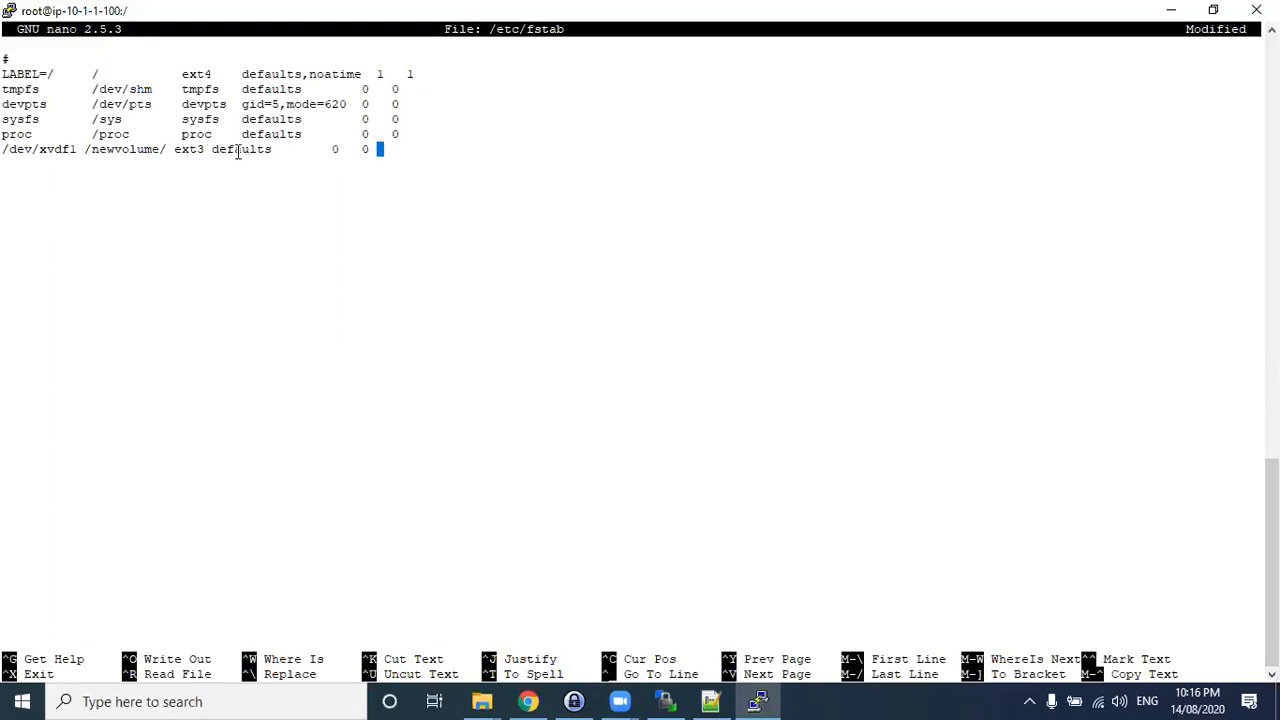
key("Left")
key("Left")
key("Left")
key("Left")
key("Left")
key("Left")
key("Left")
key("Left")
key("Left")
key("Left")
key("Left")
key("Left")
key("Left")
key("Left")
key("Left")
key("Left")
key("Left")
key("Left")
key("Left")
key("Left")
key("Right")
key("Right")
key("Right")
key("Right")
key("Right")
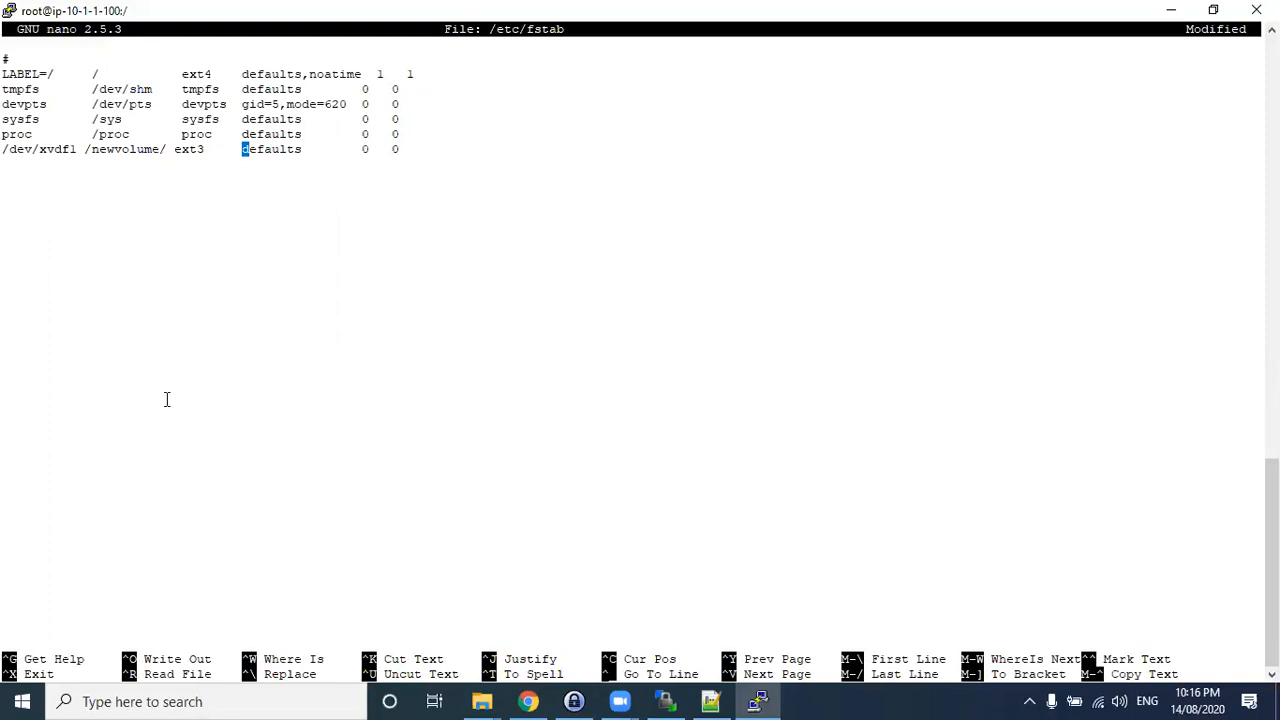
- Save the changes to /etc/fstab and exit nano
key("ctrl+x")
key("y")
key("Return")
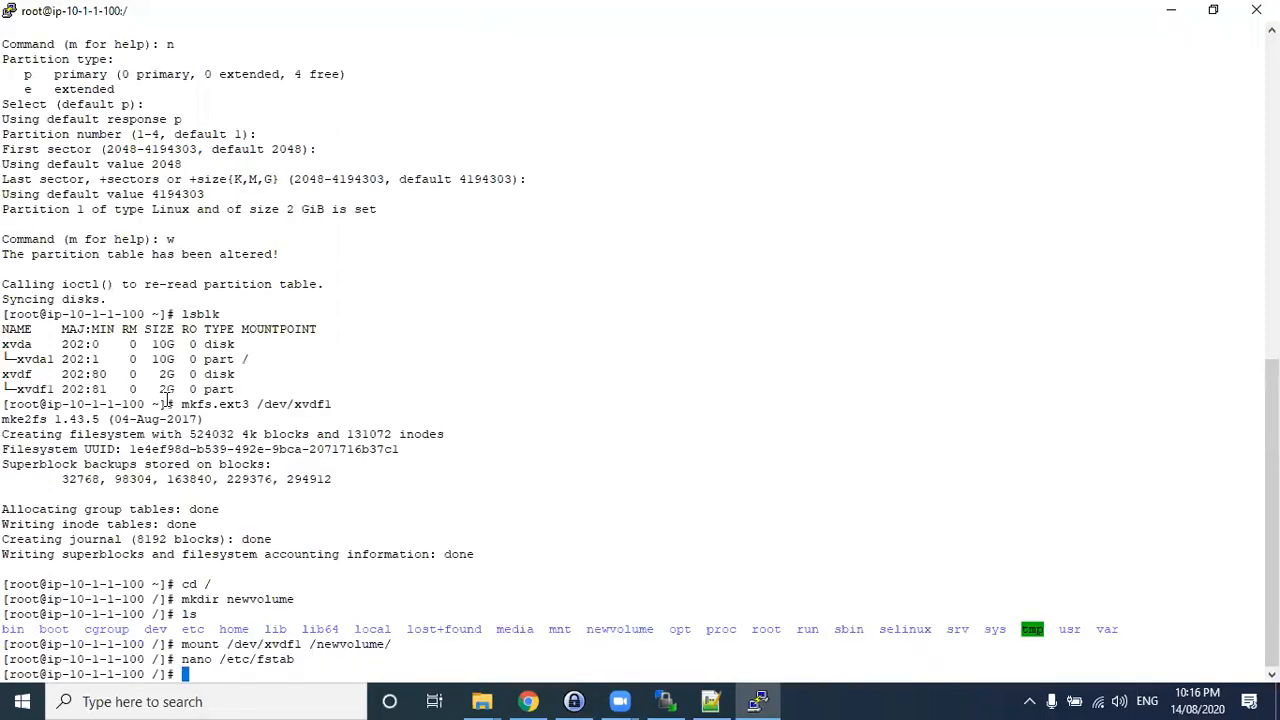
- Clear the terminal, list the root directory's contents and change into the newvolume directory
type("clear")
key("Return")
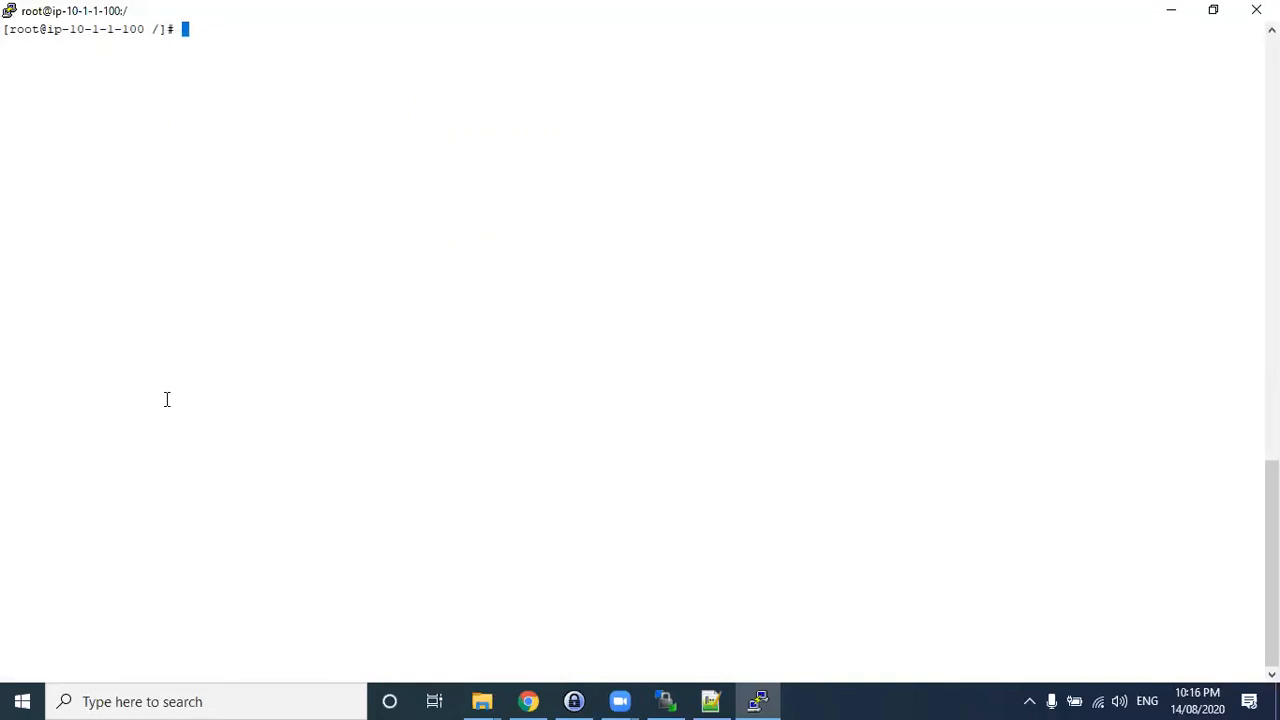
type("ls")
key("Return")
type("cd")
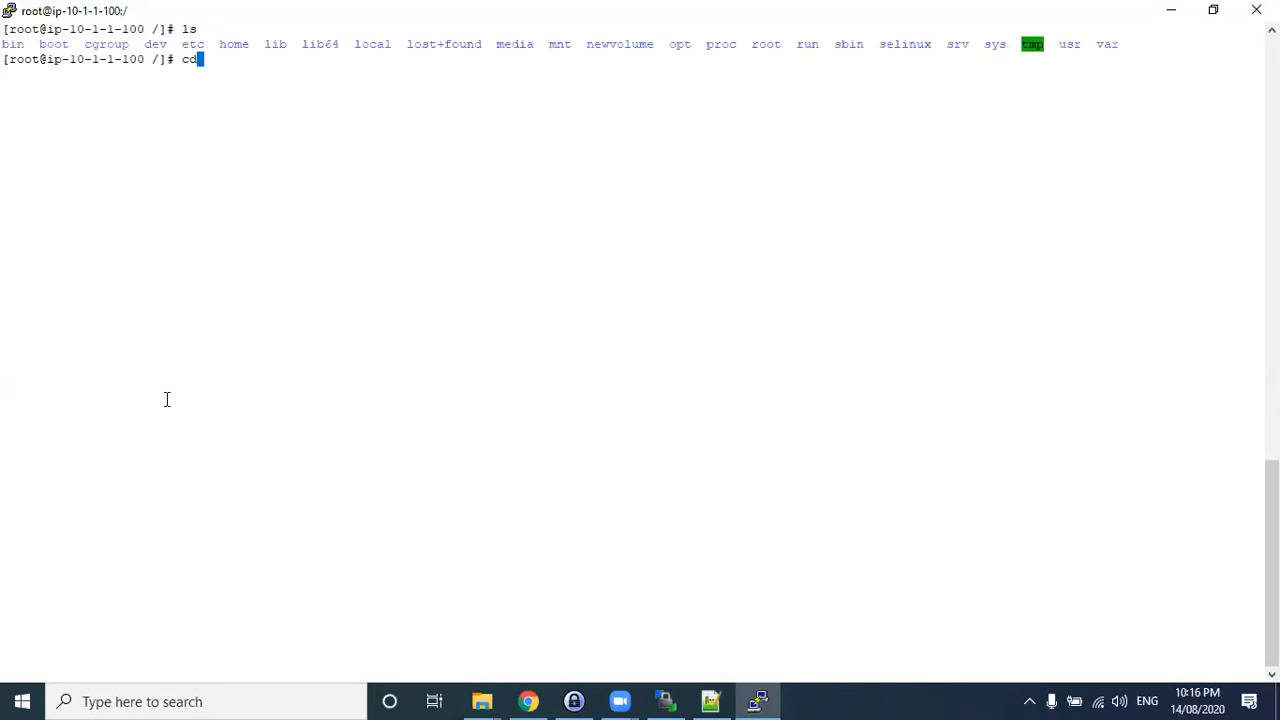
type(" newv")
key("Tab")
key("Return")
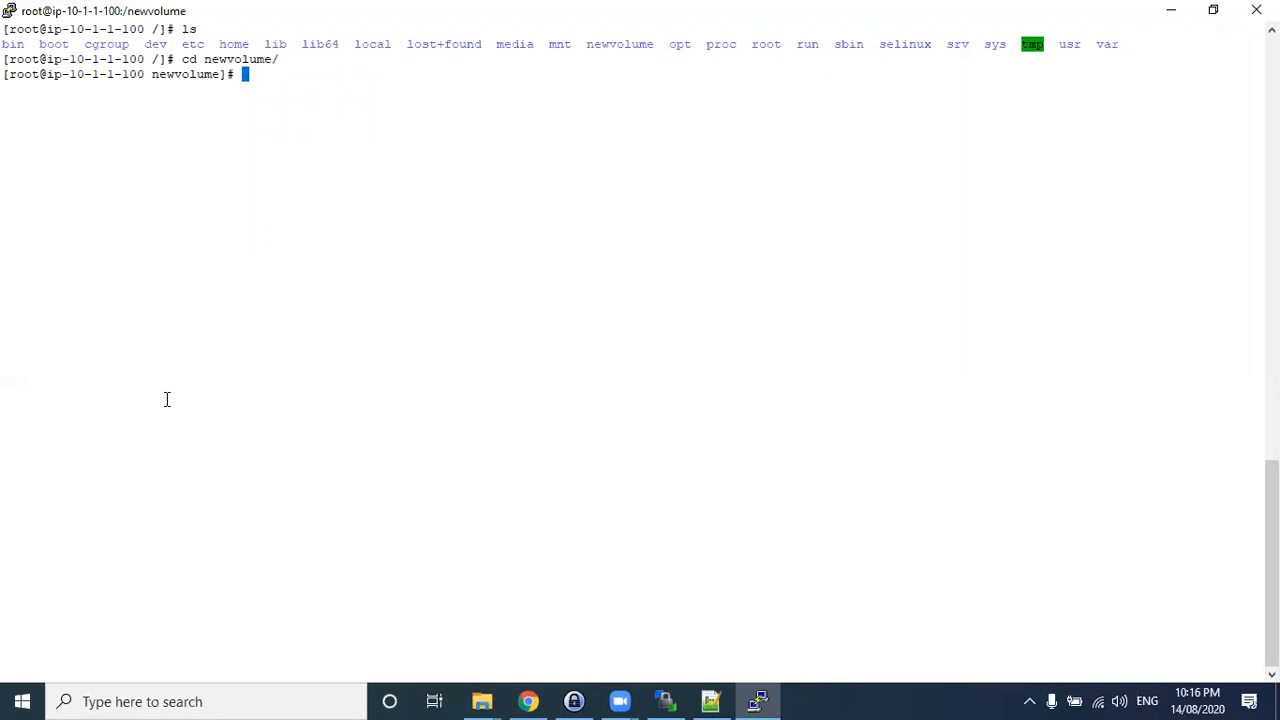
left_click(1170, 10)
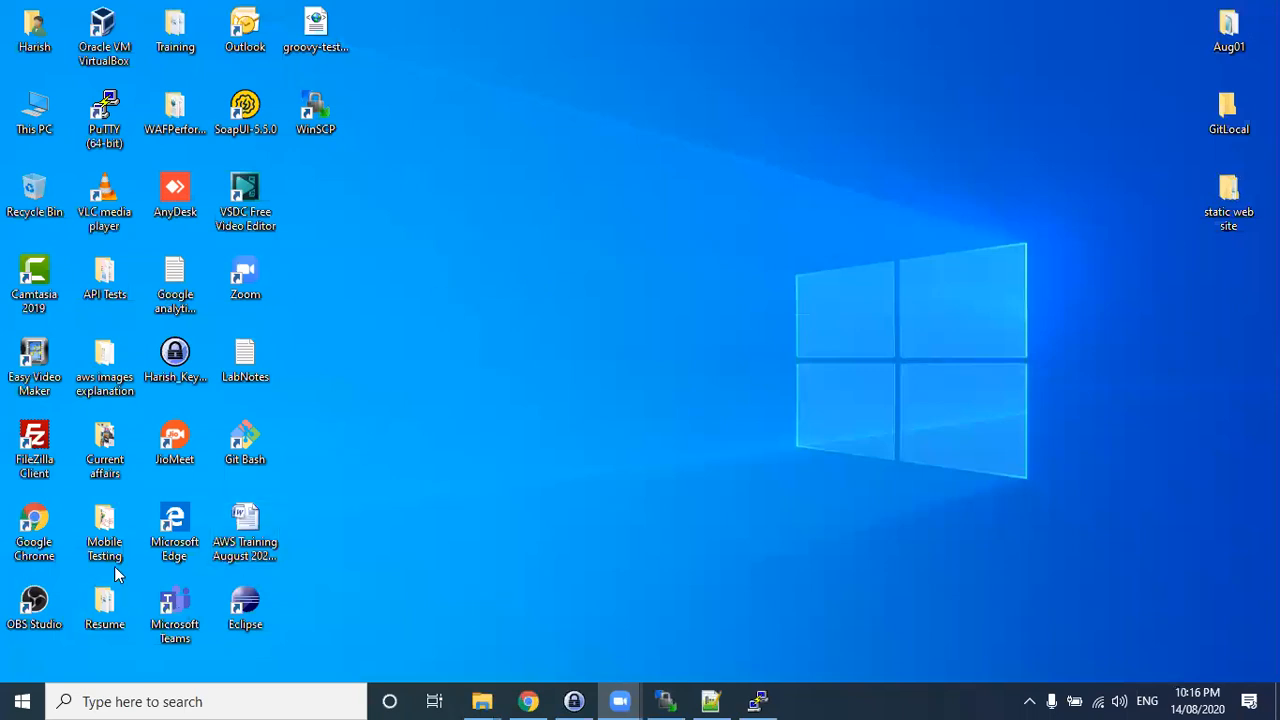
left_click(772, 700)
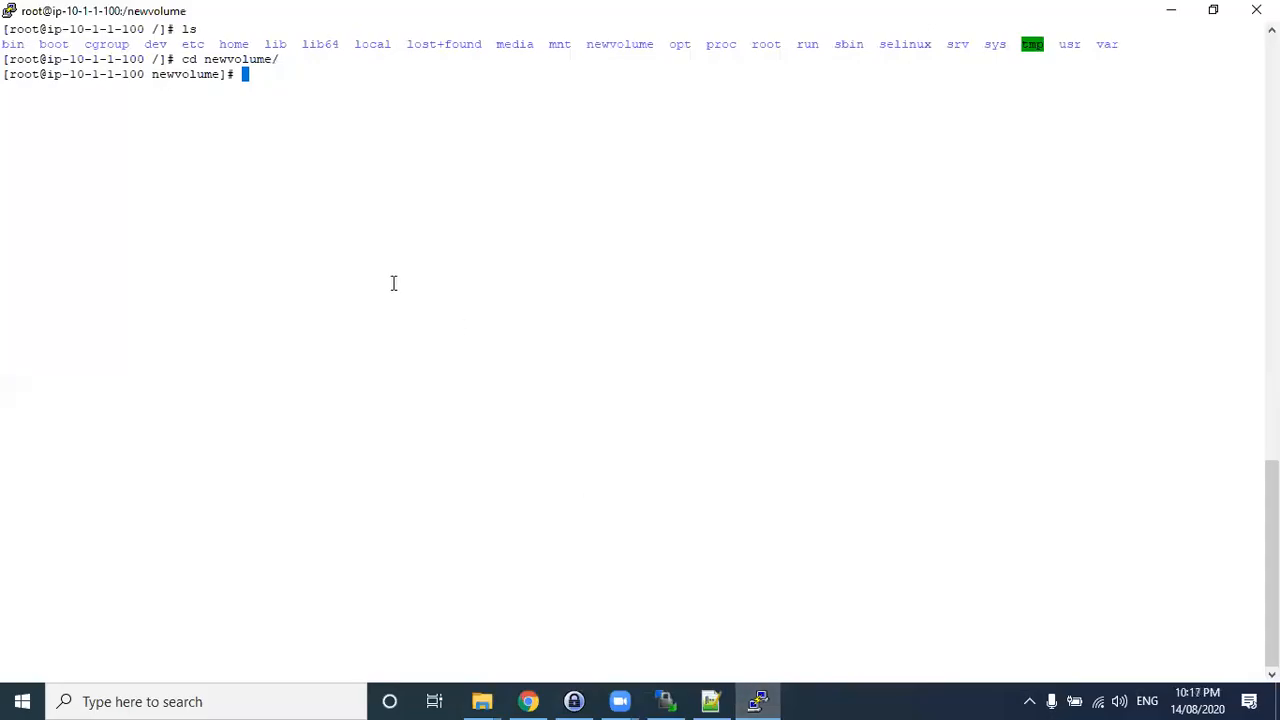
left_click(1169, 10)
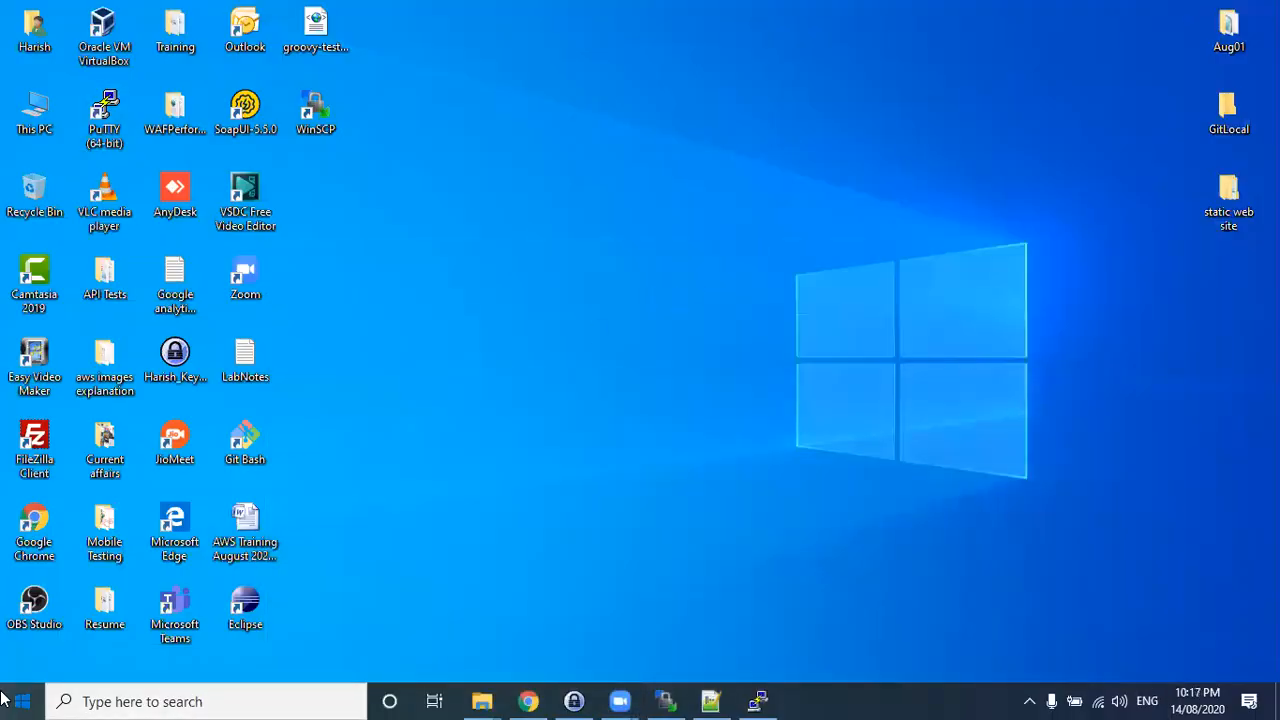
key("super")
left_click(868, 470)
- Switch to Chrome, search the web for the WinSCP download in a new tab and open the Download and Install WinSCP page
left_click(535, 700)
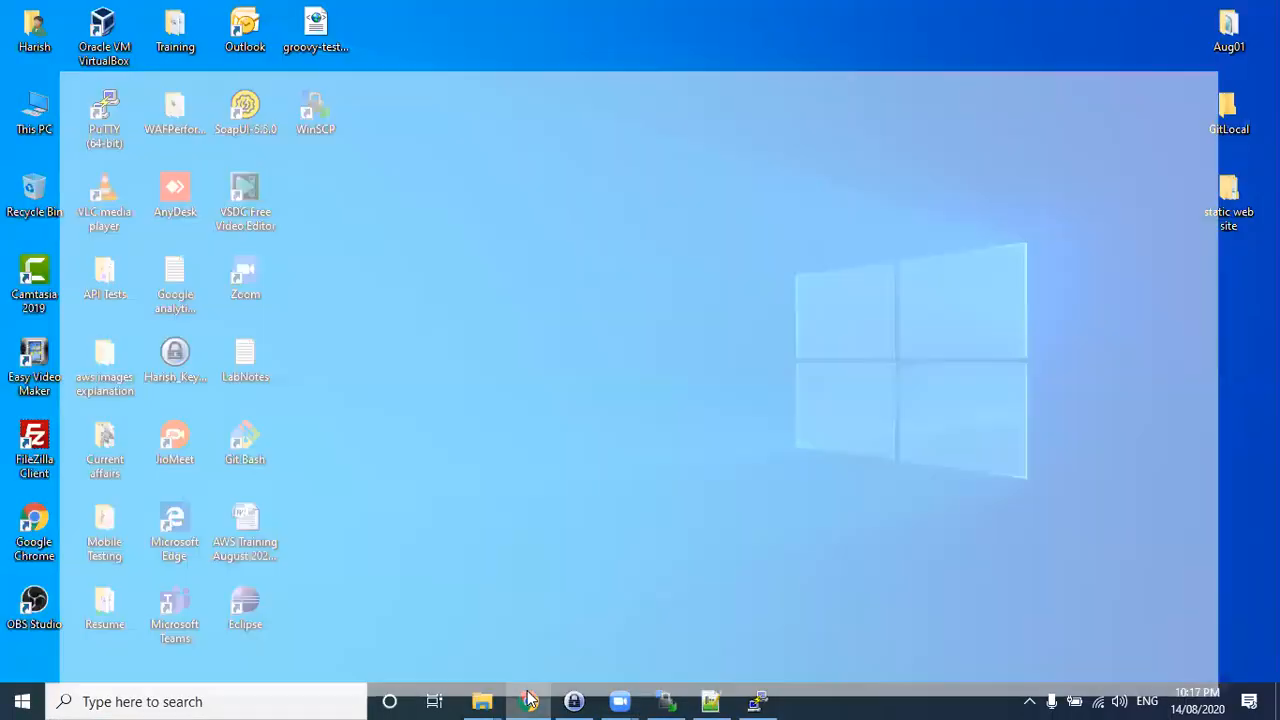
key("ctrl+t")
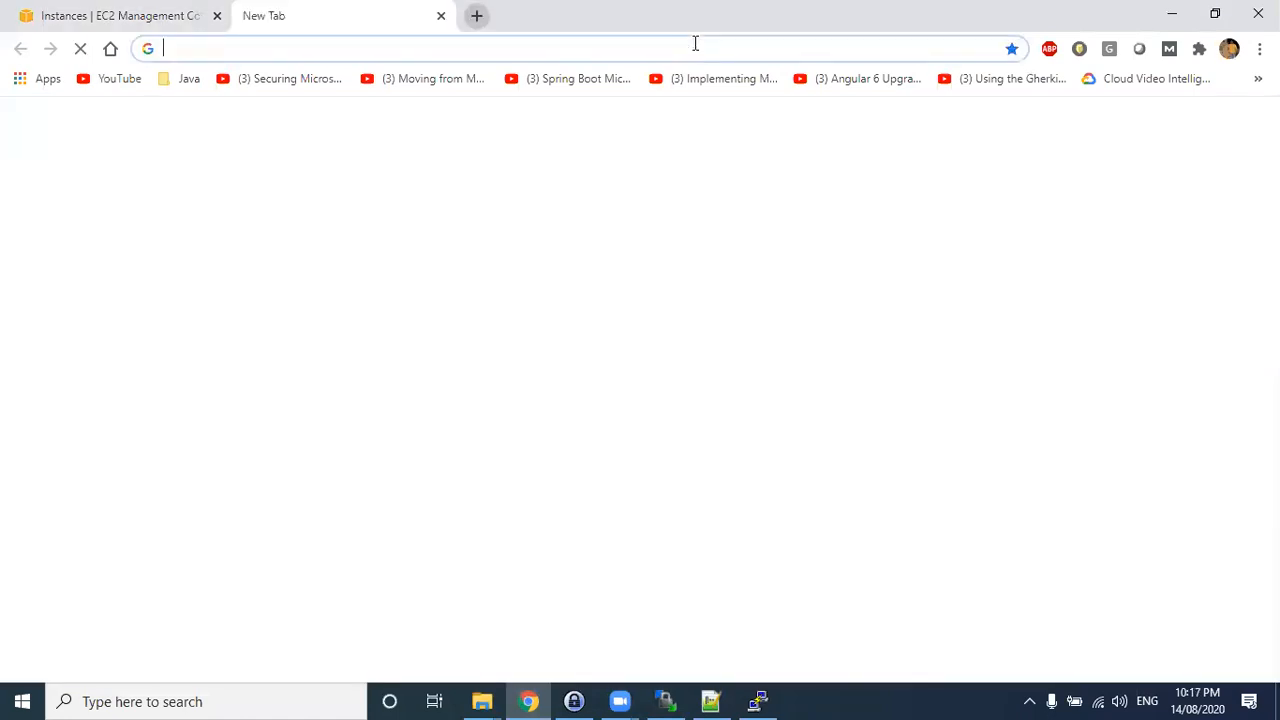
type("winscp ")
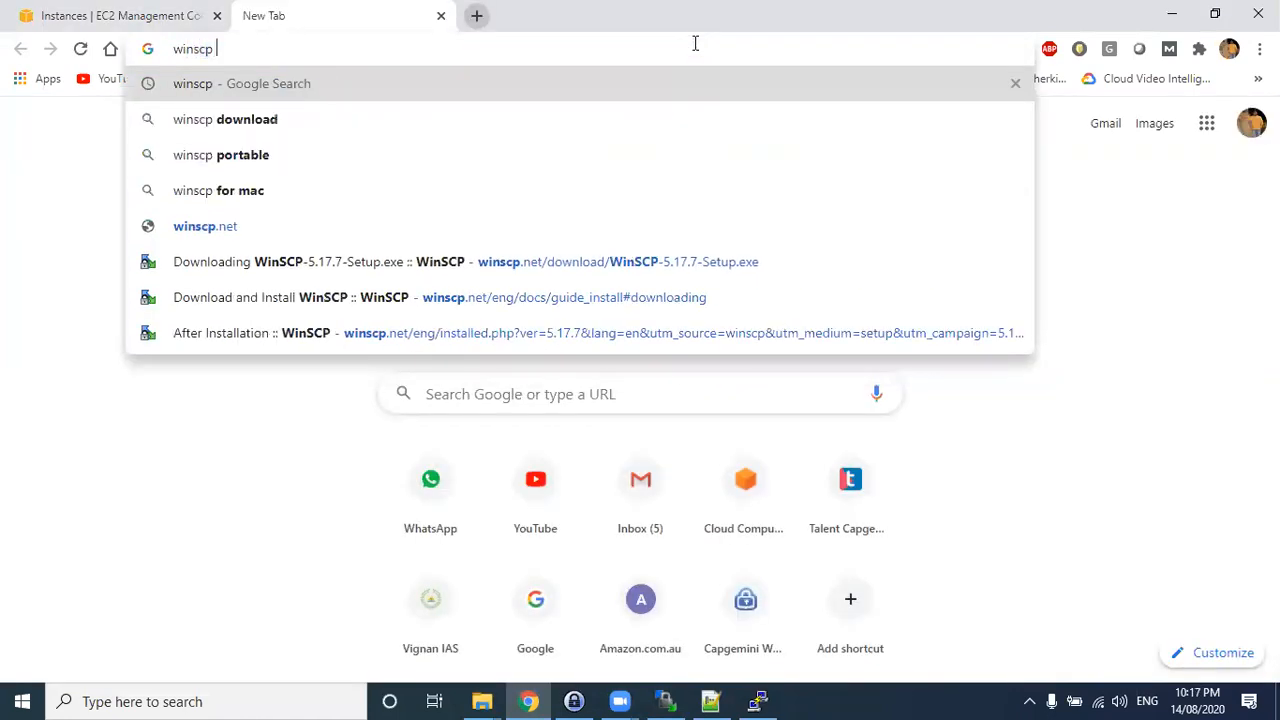
type("donwload")
key("Return")
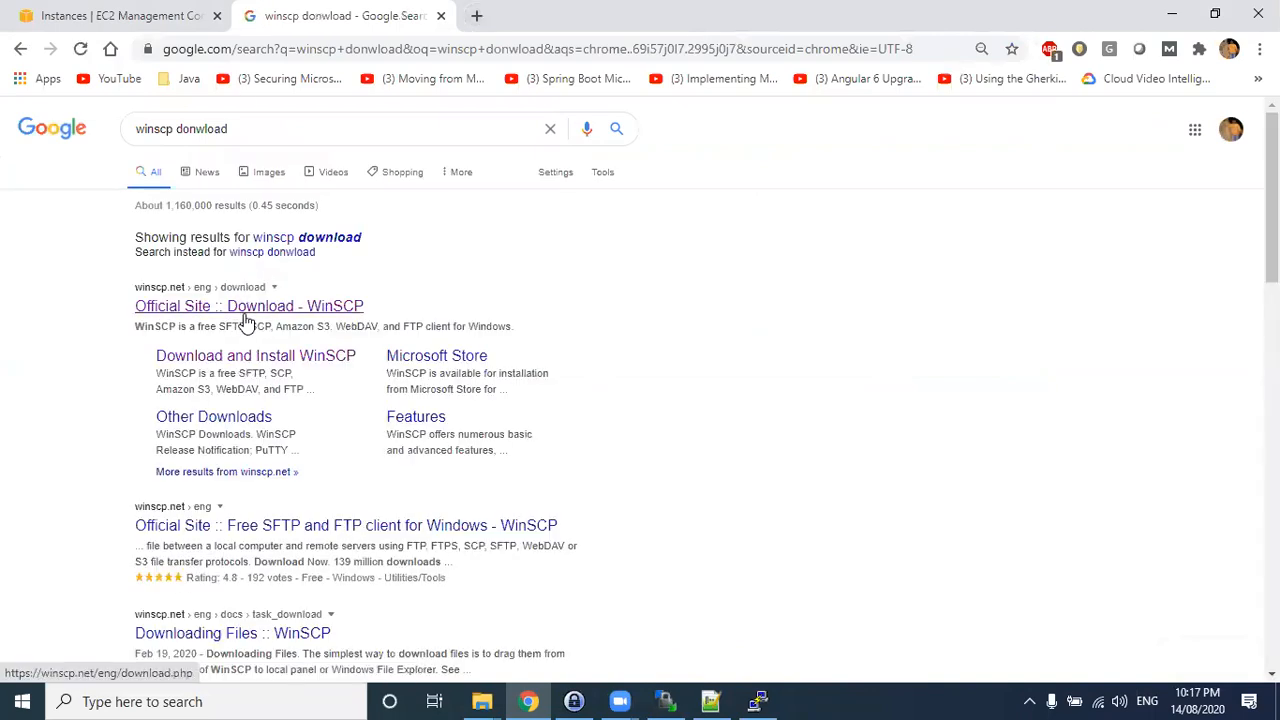
left_click(312, 365)
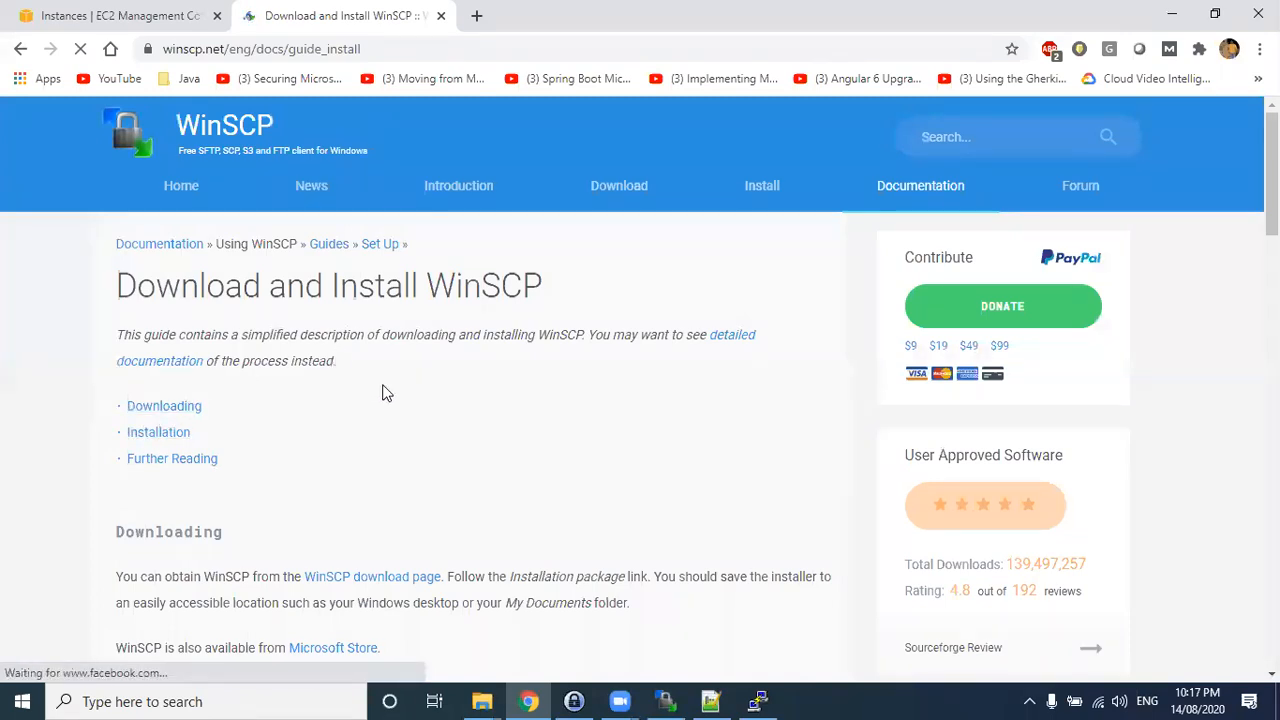
- Check the Downloads folder in File Explorer for the WinSCP-5.17.7-Setup installer and minimize the window
key("super+e")
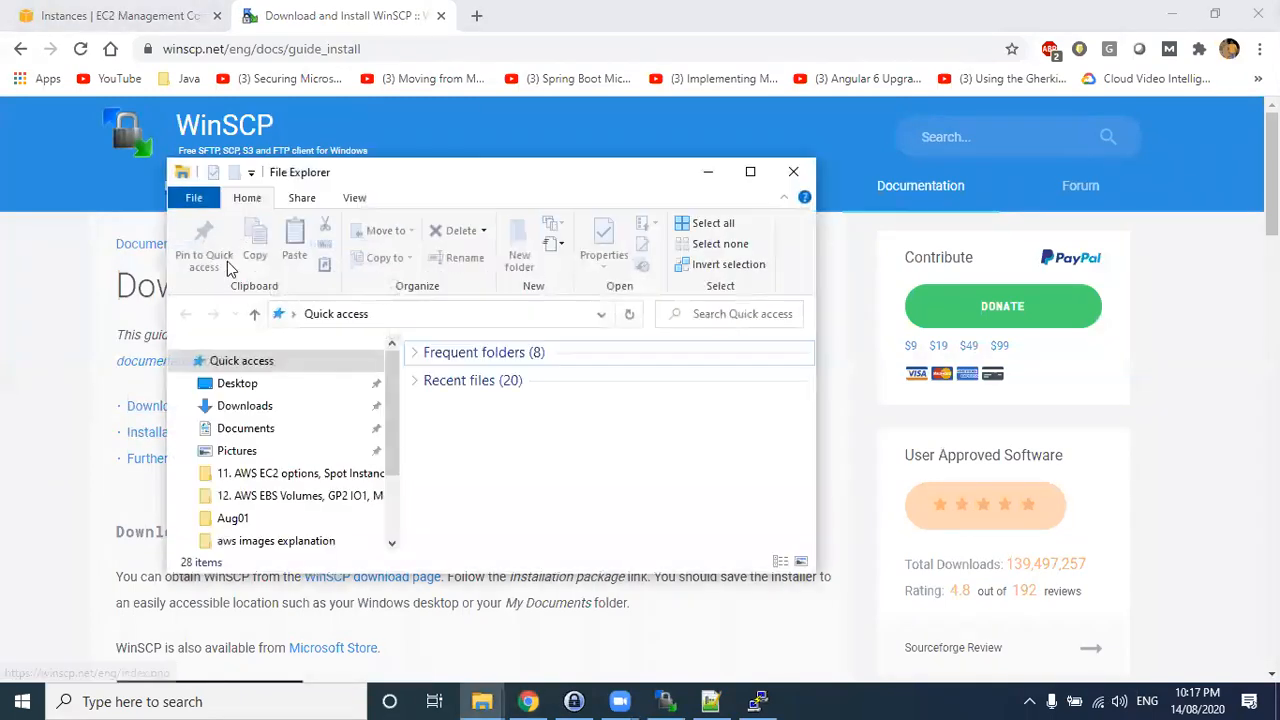
left_click(245, 406)
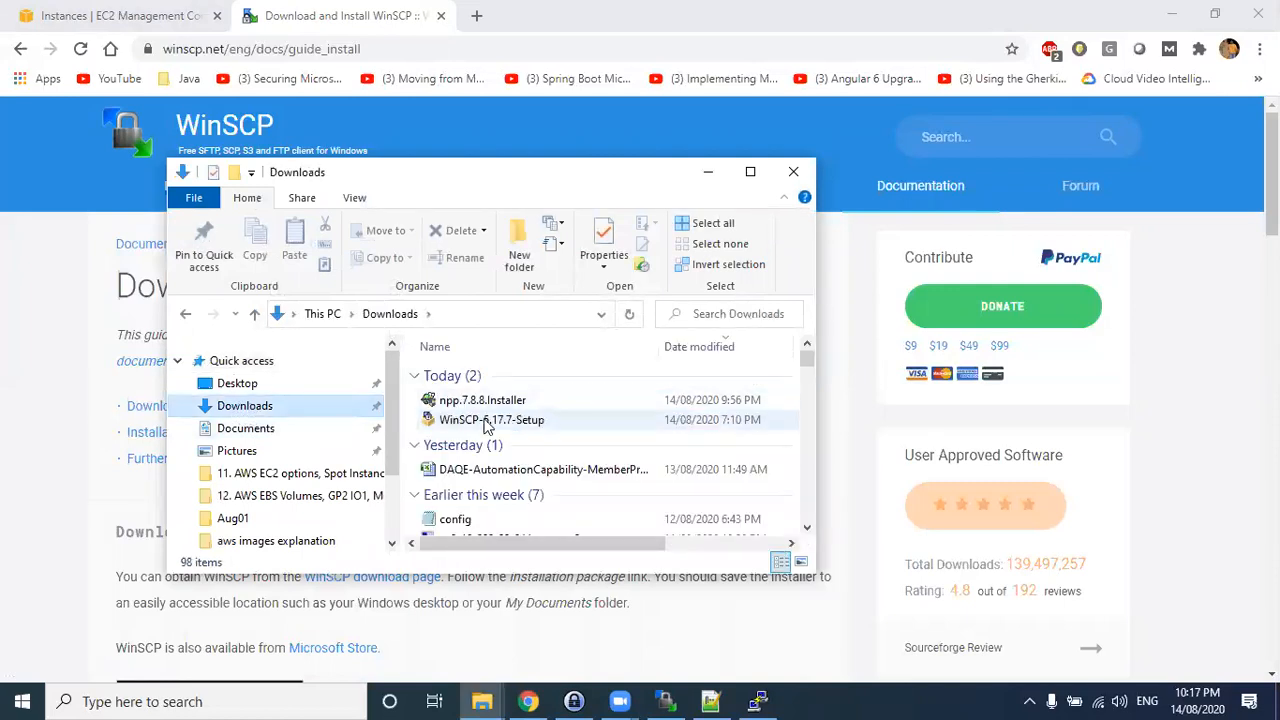
left_click(708, 172)
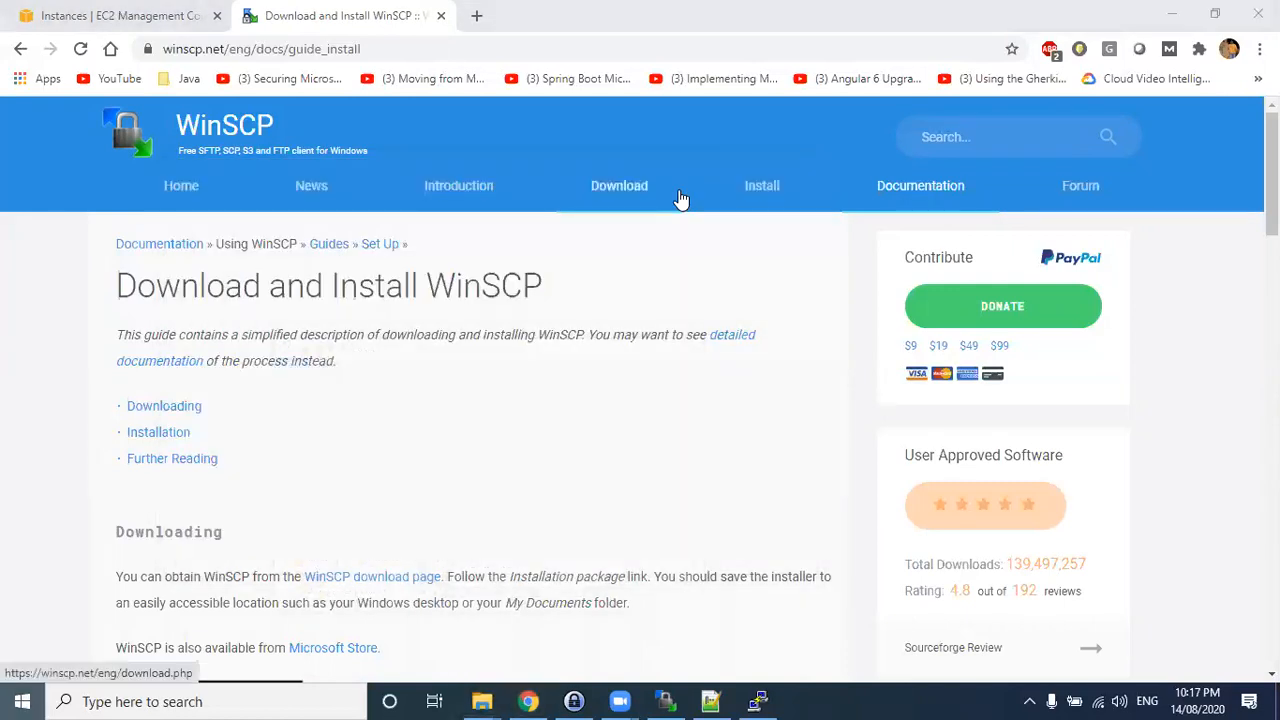
- Launch WinSCP and set the new site's file protocol to SCP
key("super")
type("win")
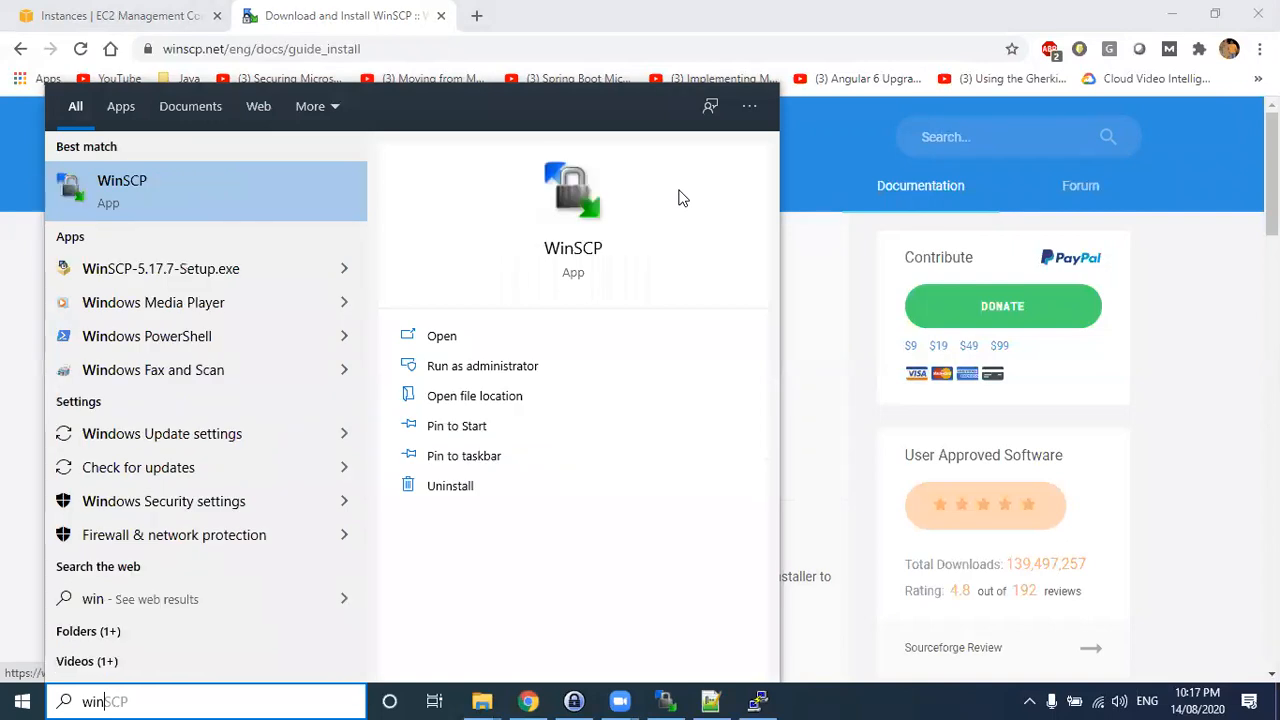
left_click(174, 206)
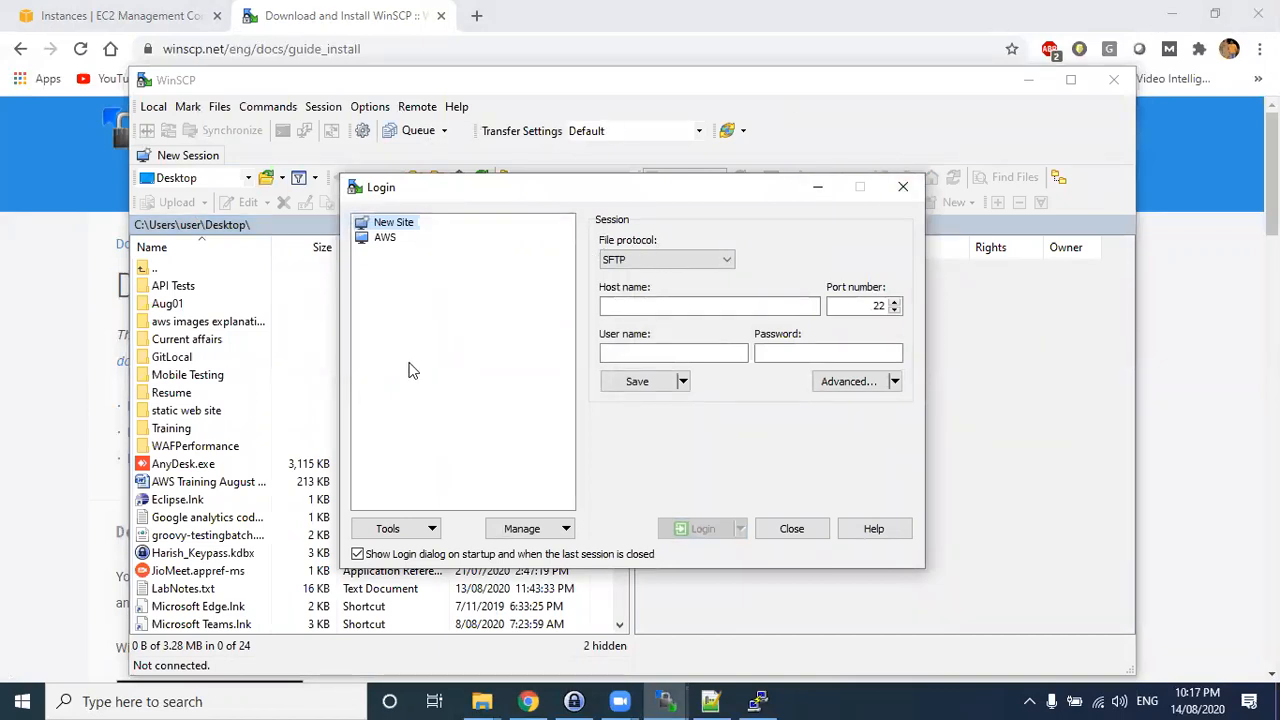
left_click(648, 262)
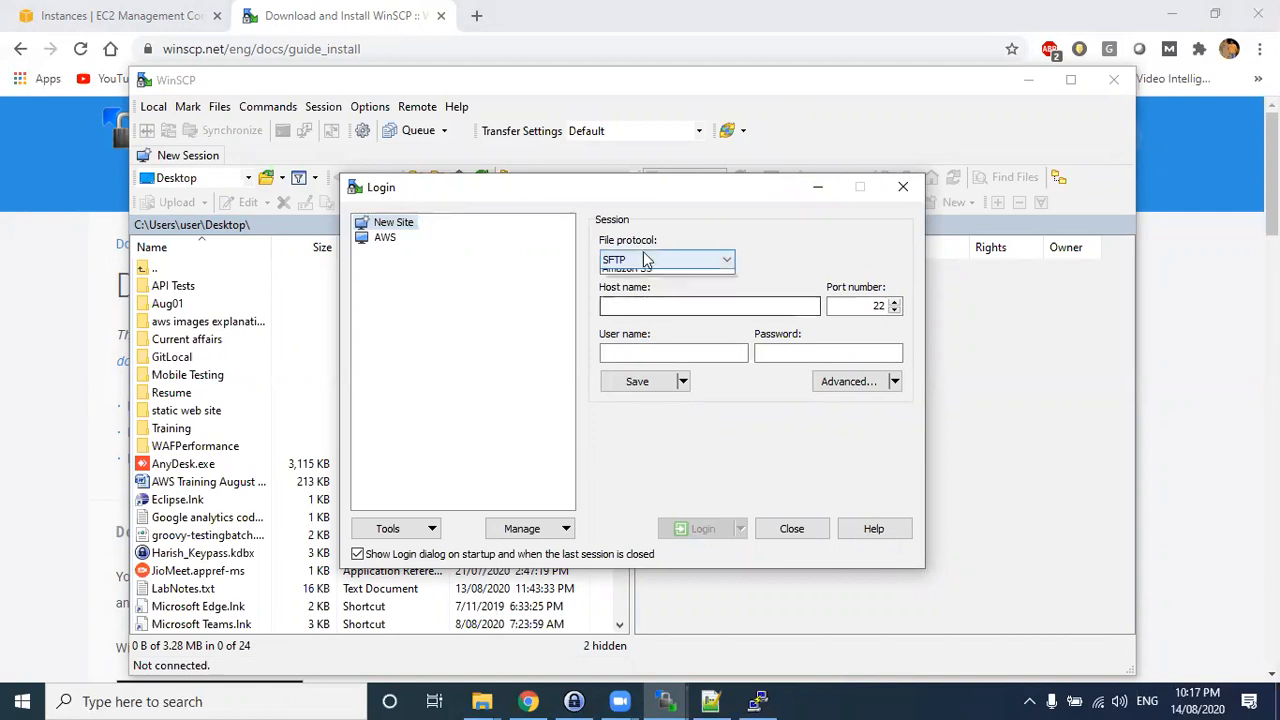
left_click(625, 287)
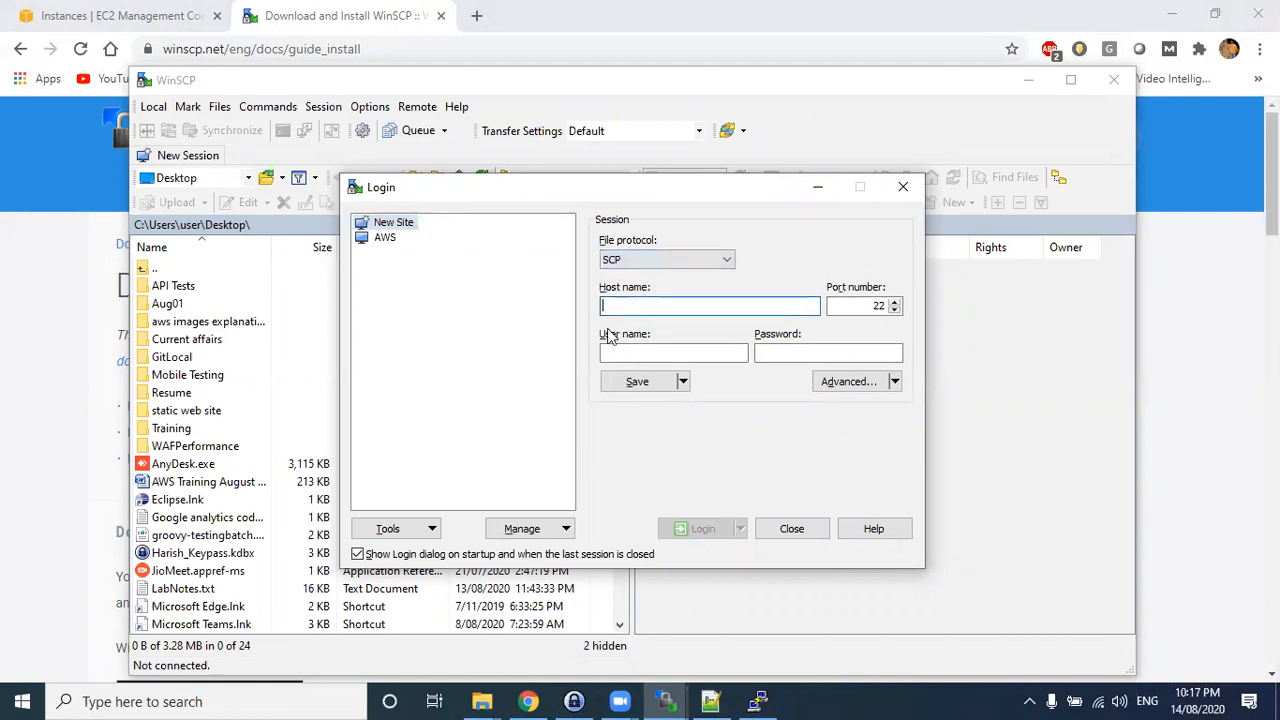
- Switch to the PuTTY terminal and print the server's hostname
key("alt+Tab")
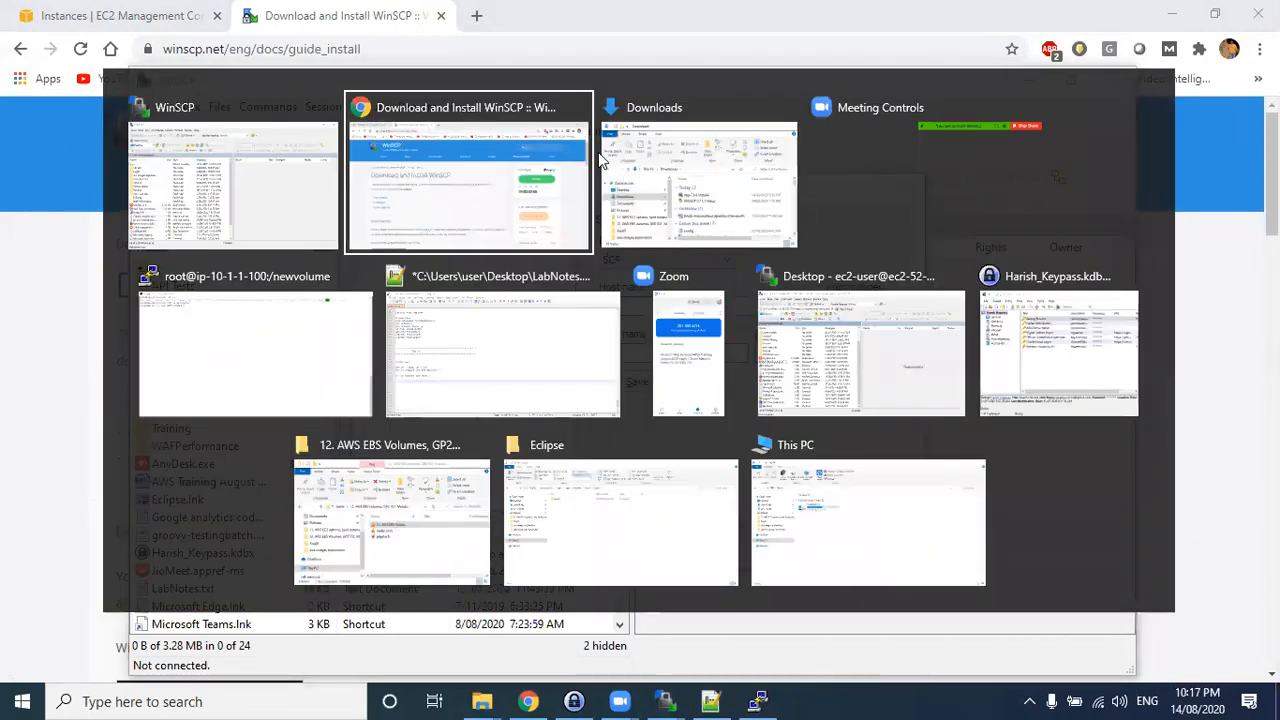
left_click(243, 349)
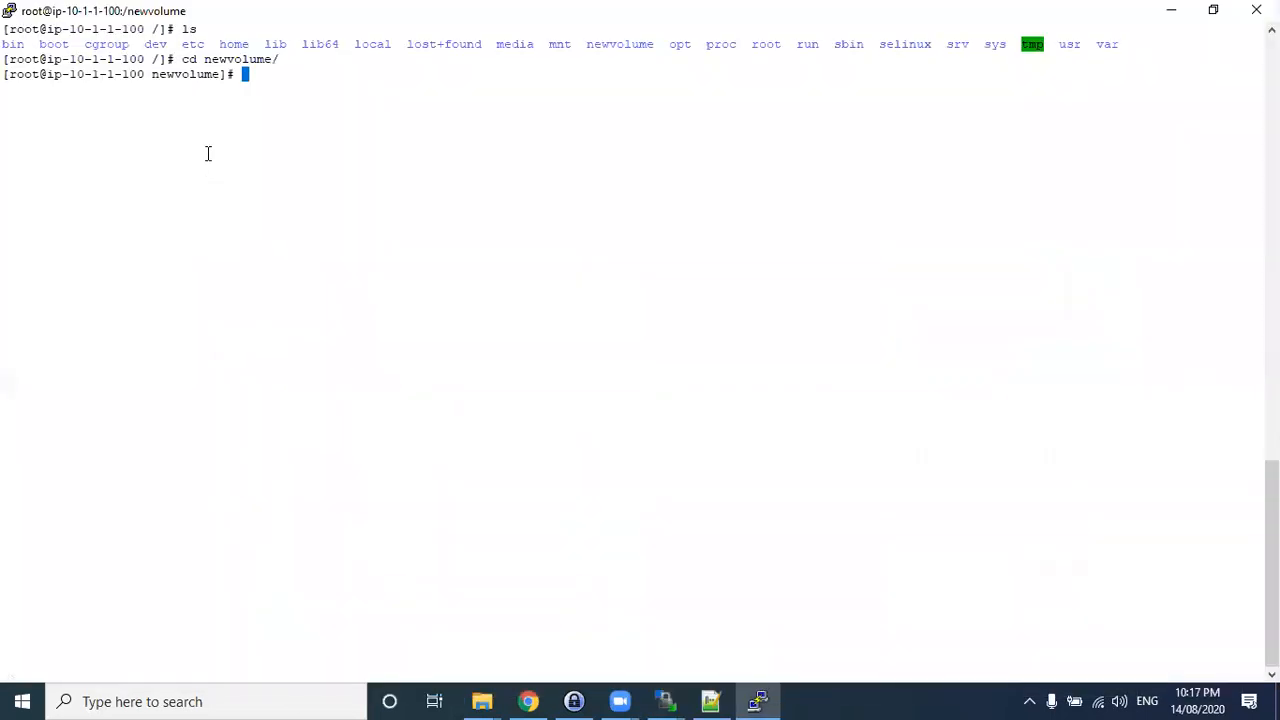
type("hostname")
key("Return")
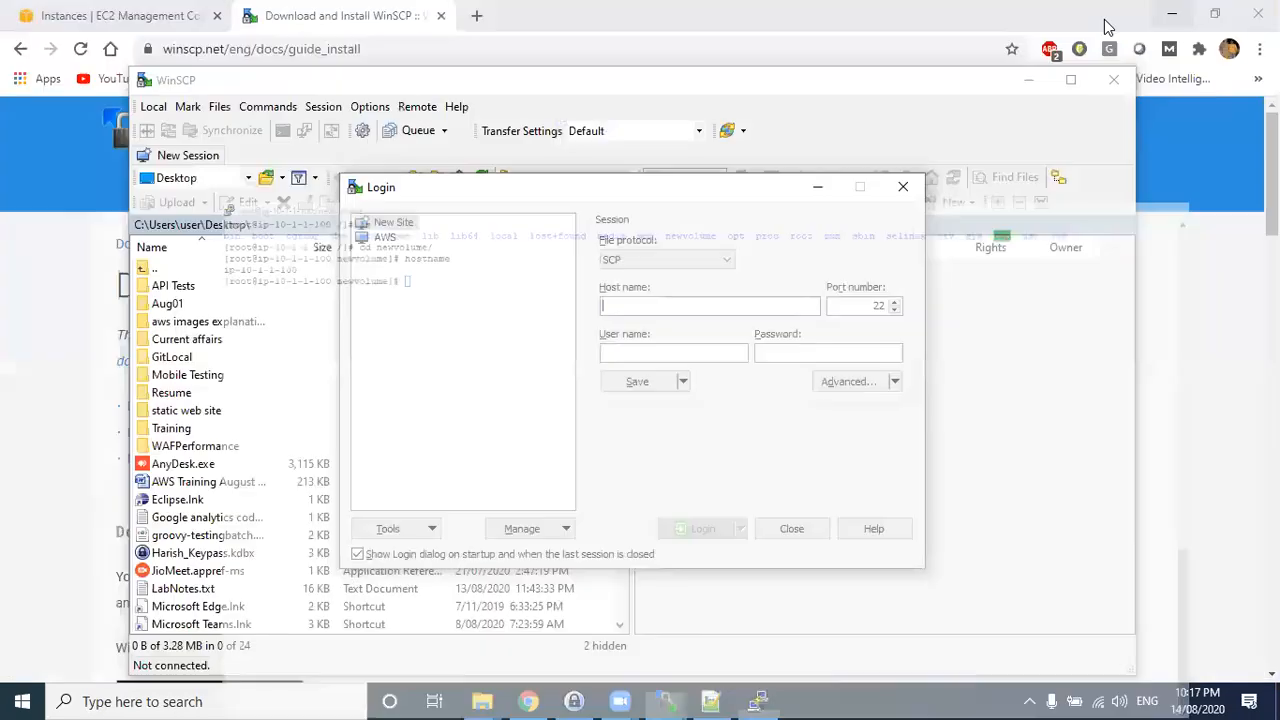
- Switch to the EC2 console in Chrome, show the Instances list and copy the Ec2ExampleForStorageBackup instance's public DNS
key("alt+Tab")
left_click(25, 440)
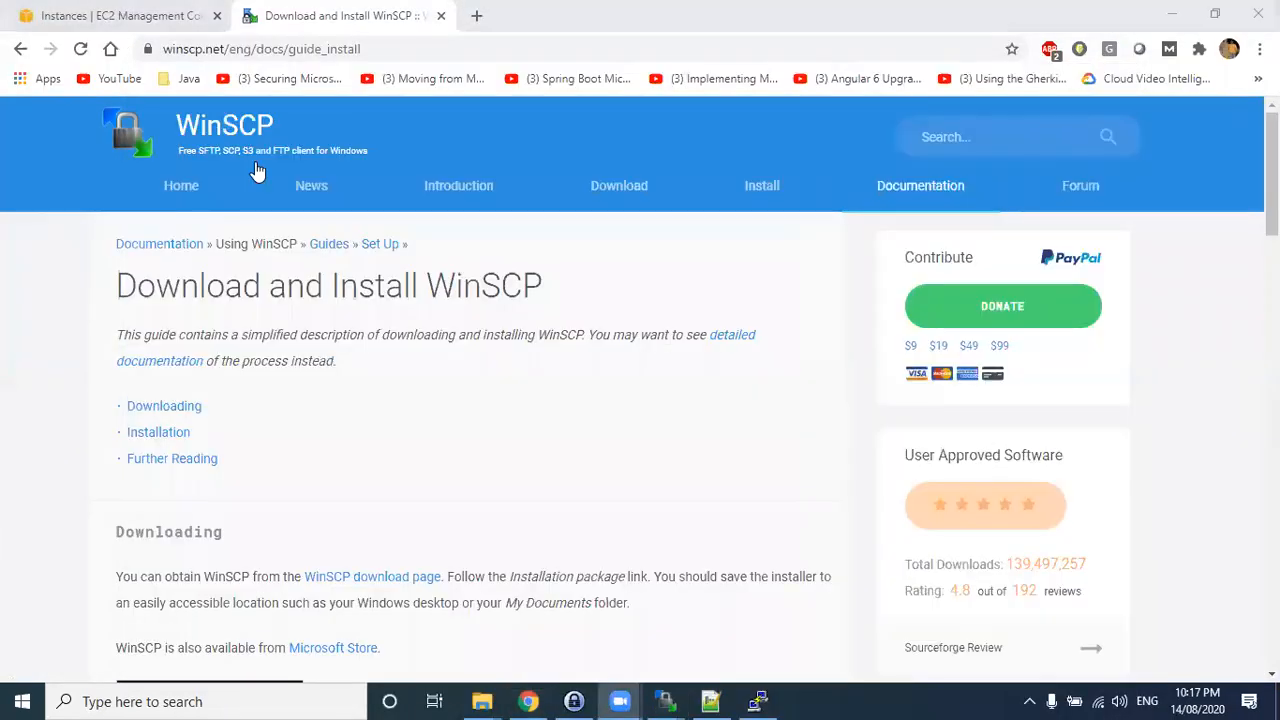
left_click(105, 15)
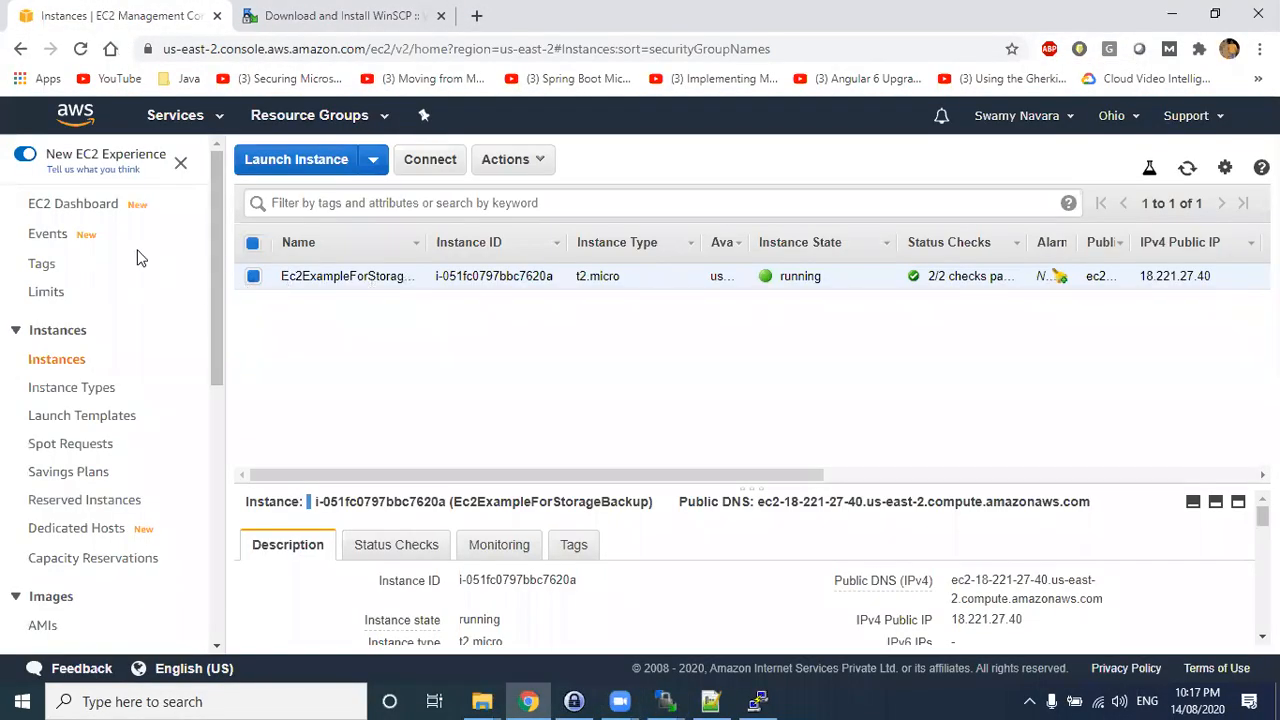
left_click(66, 359)
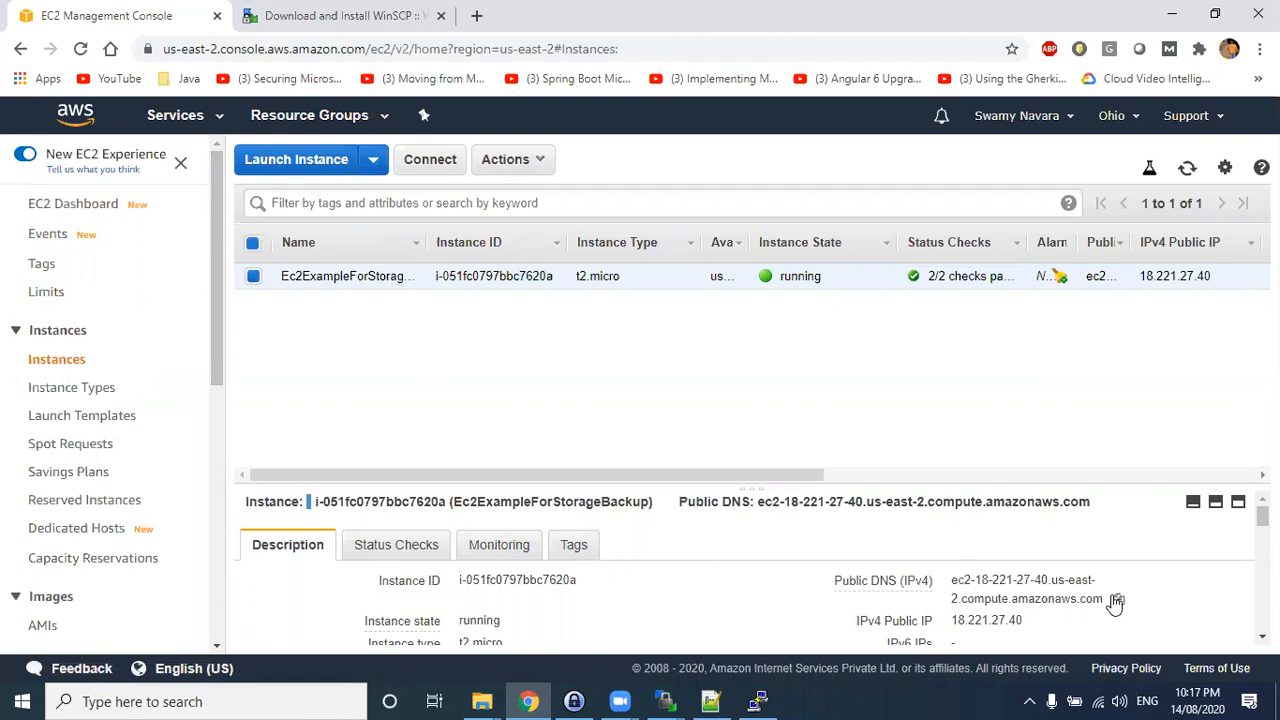
left_click(1116, 600)
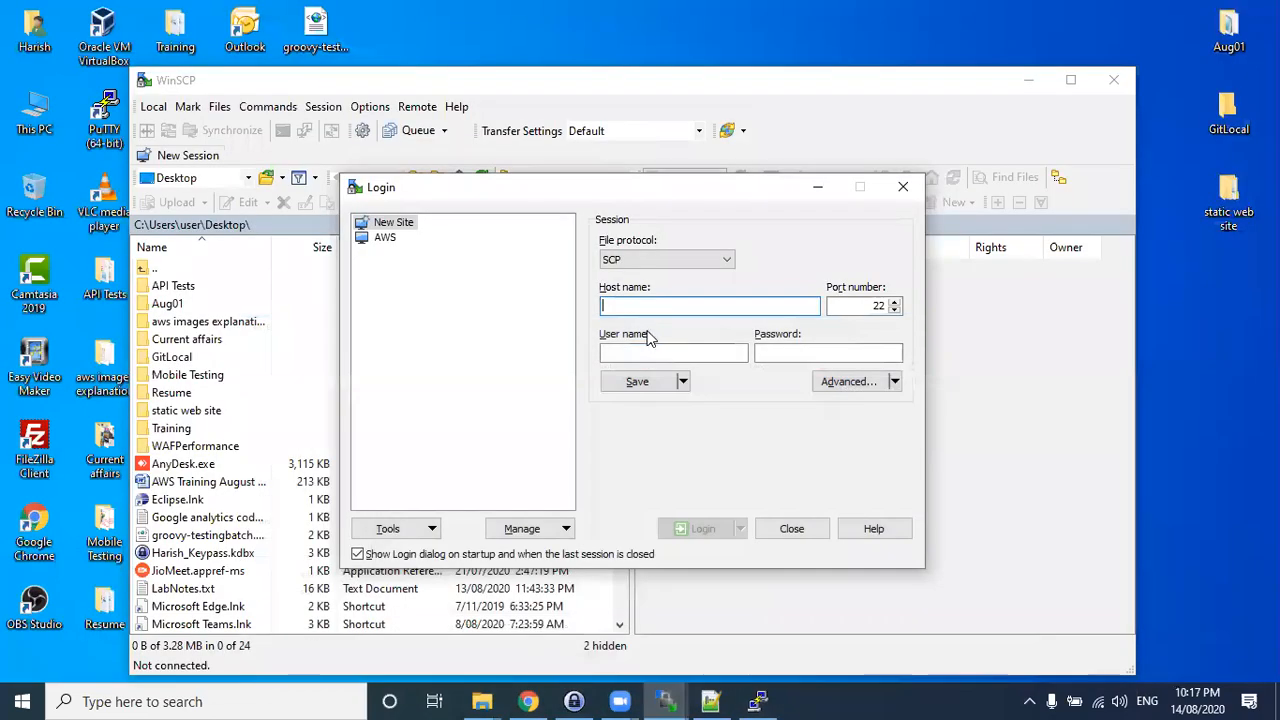
- In WinSCP, paste the instance's public DNS as the host name and enter ec2-user as the user name
key("ctrl+v")
left_click(622, 352)
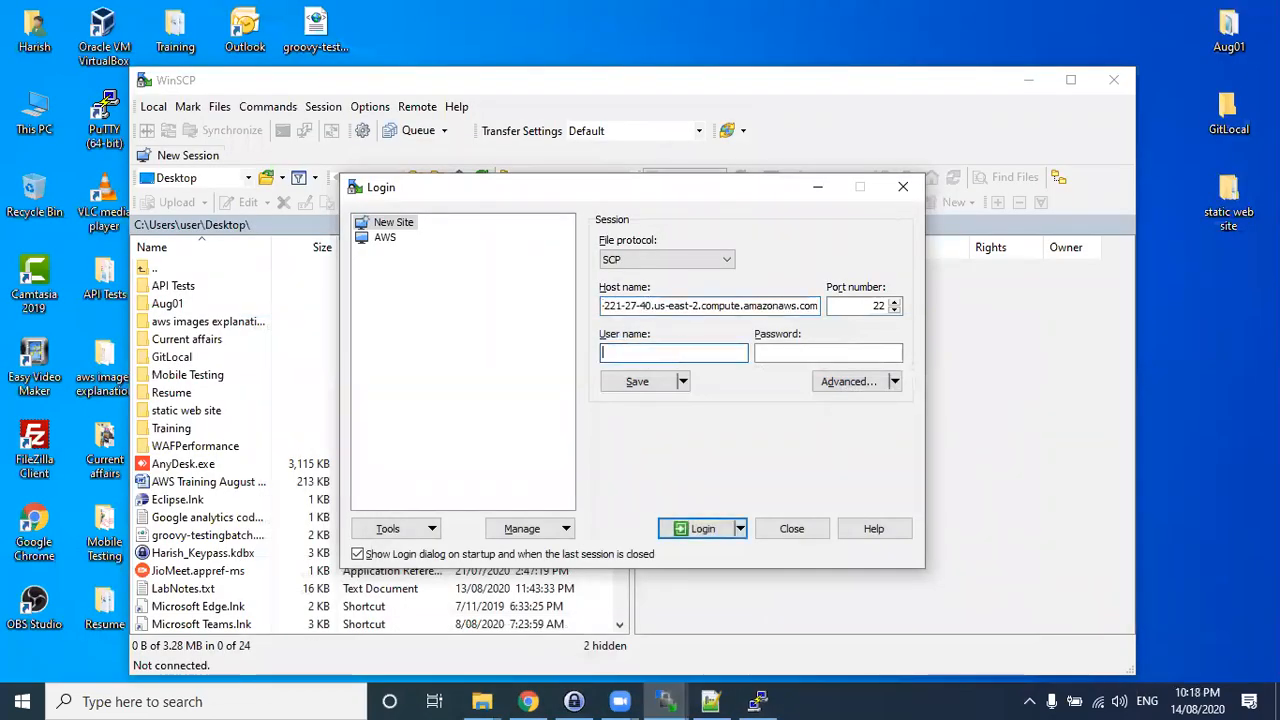
type("ec2-user")
left_click(771, 350)
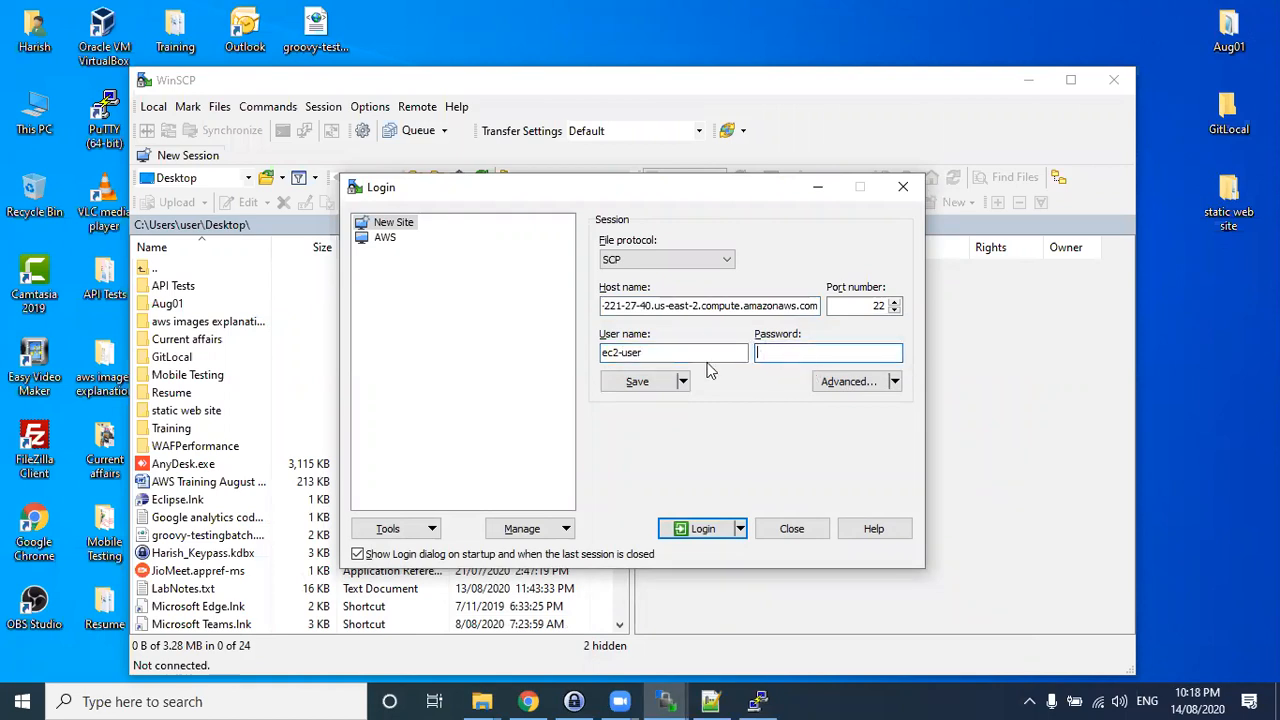
- In the site's advanced SSH authentication settings, choose aug01-key.ppk from the Desktop's Aug01 folder as the private key file
left_click(861, 385)
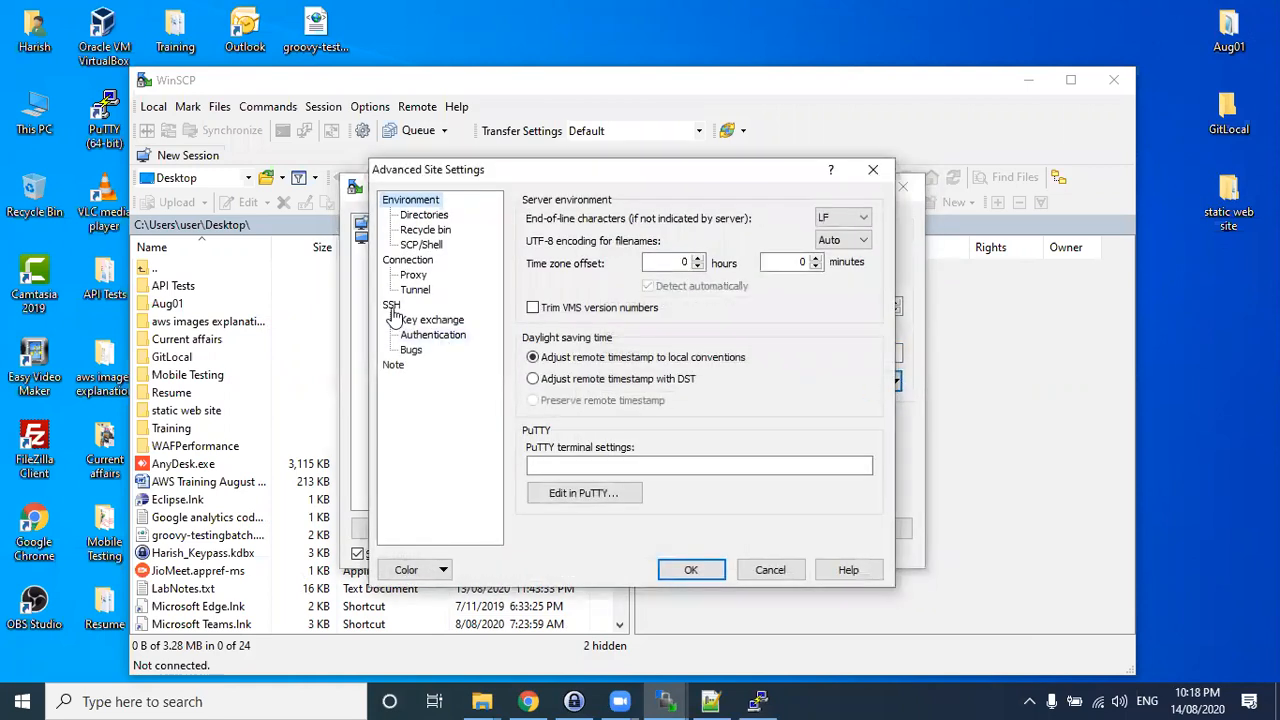
left_click(391, 304)
left_click(432, 335)
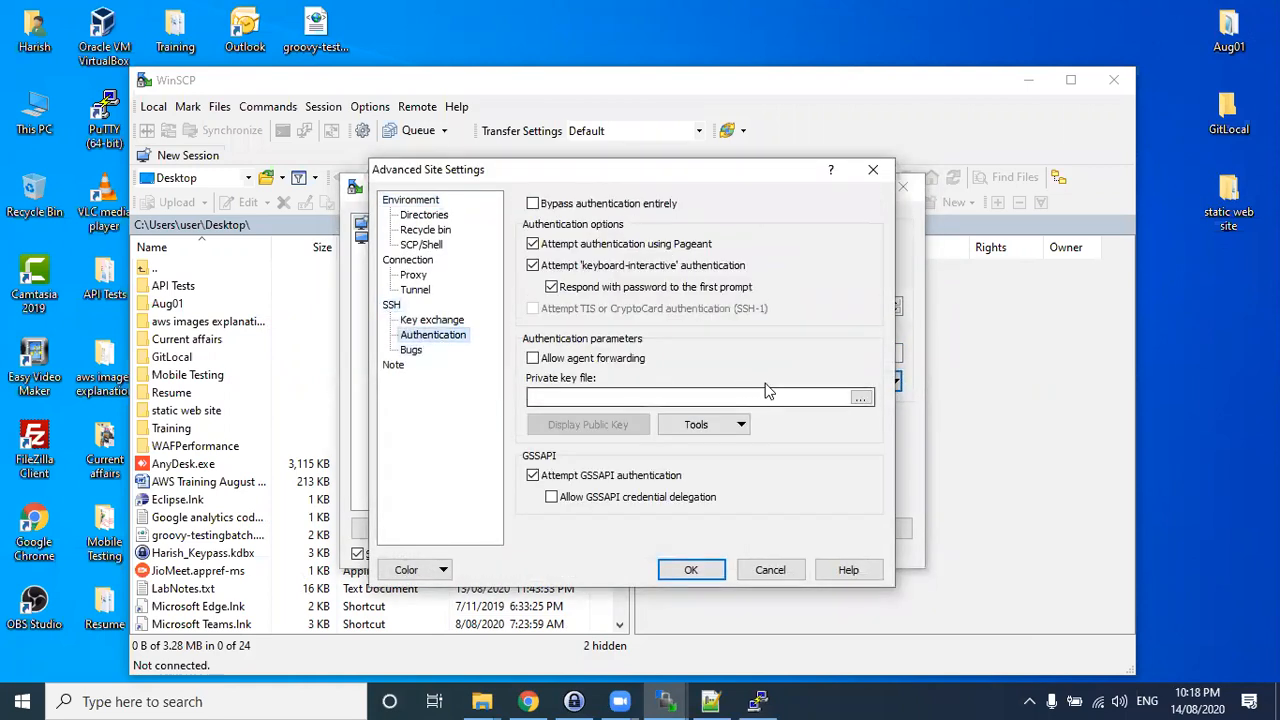
left_click(859, 398)
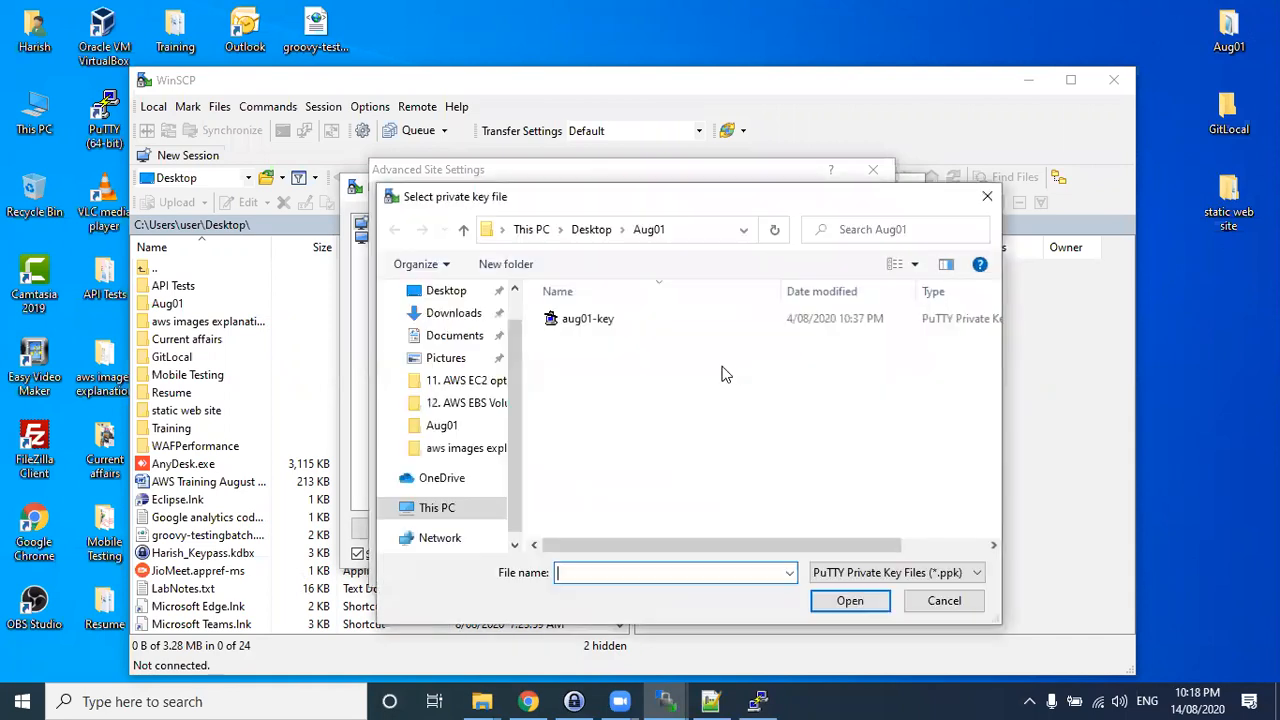
left_click(976, 572)
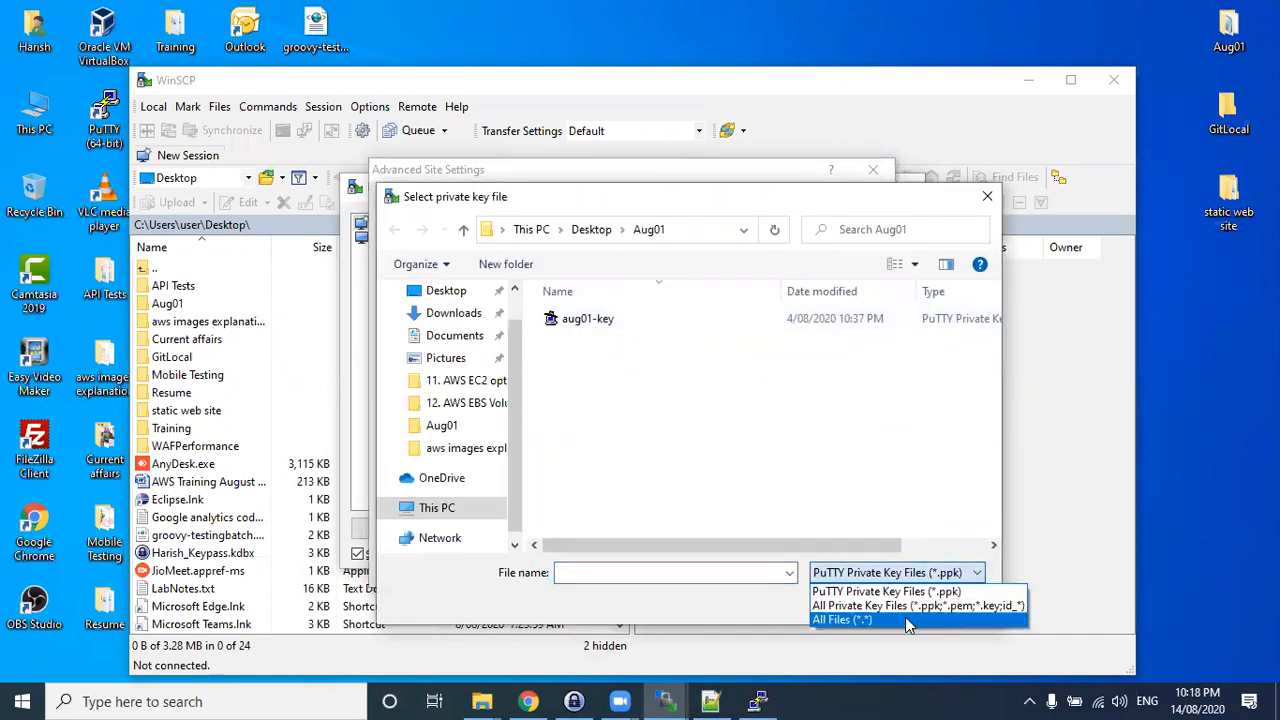
left_click(601, 327)
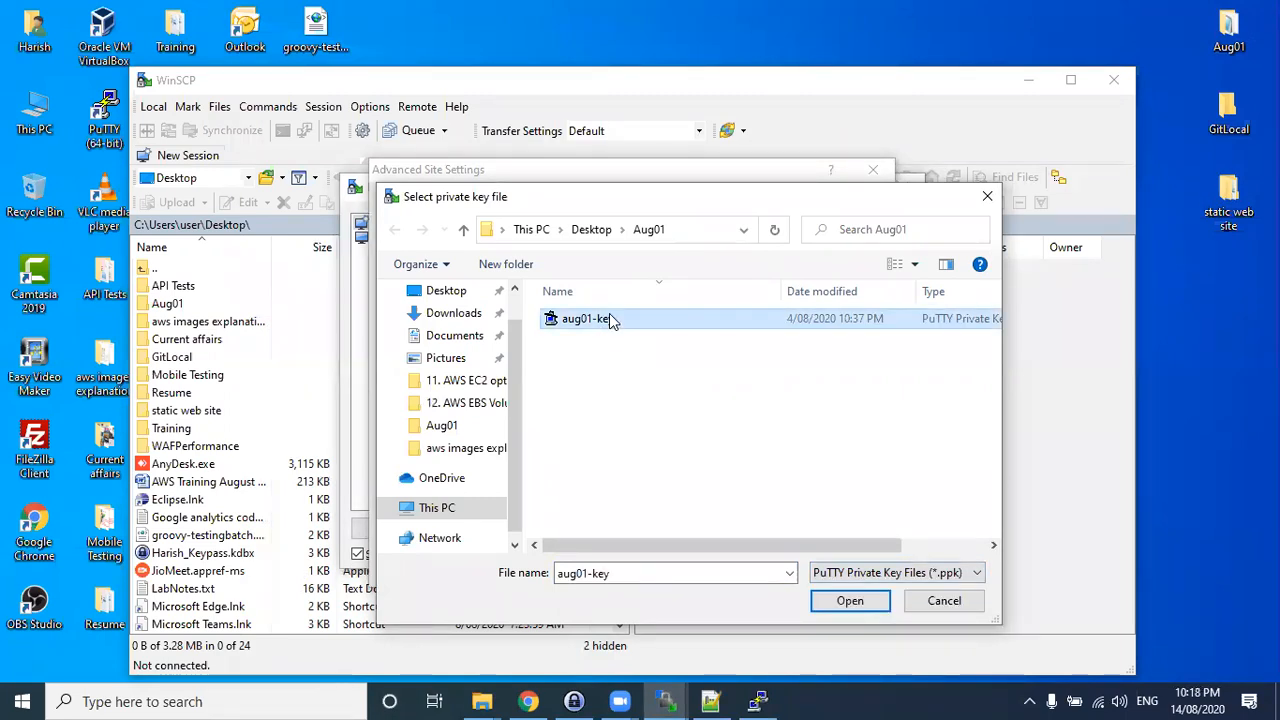
double_click(609, 316)
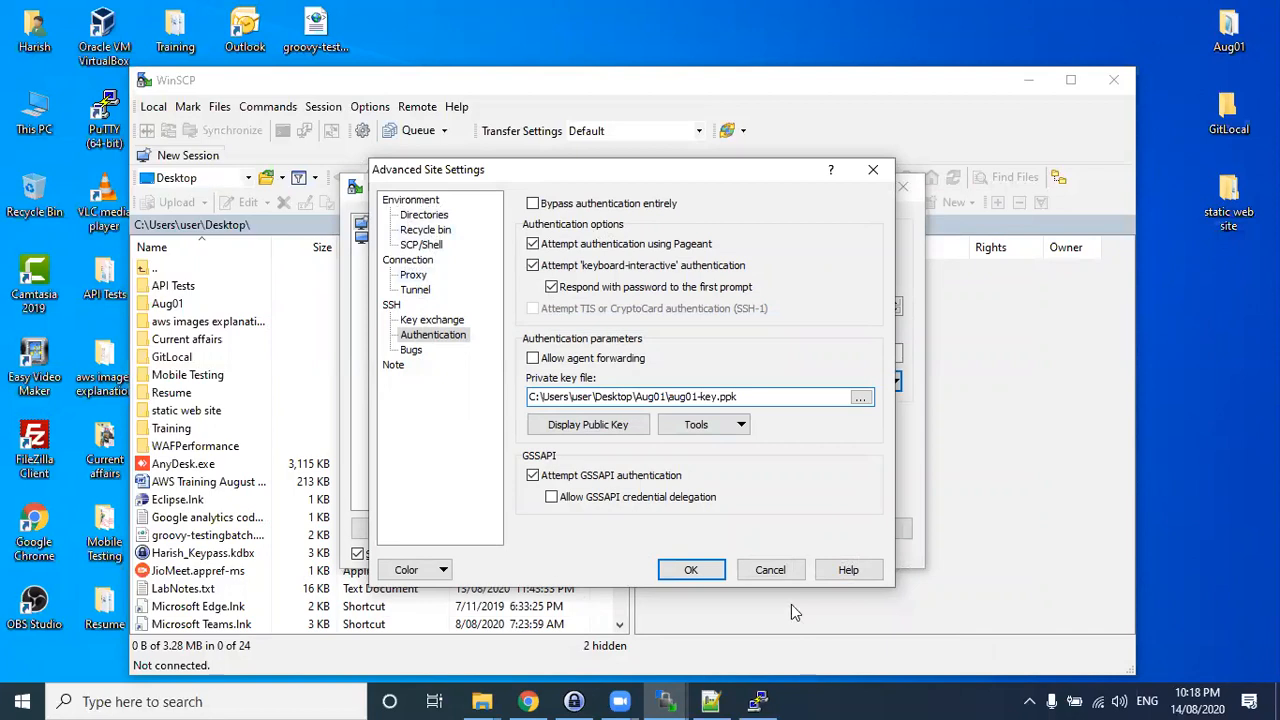
left_click(690, 569)
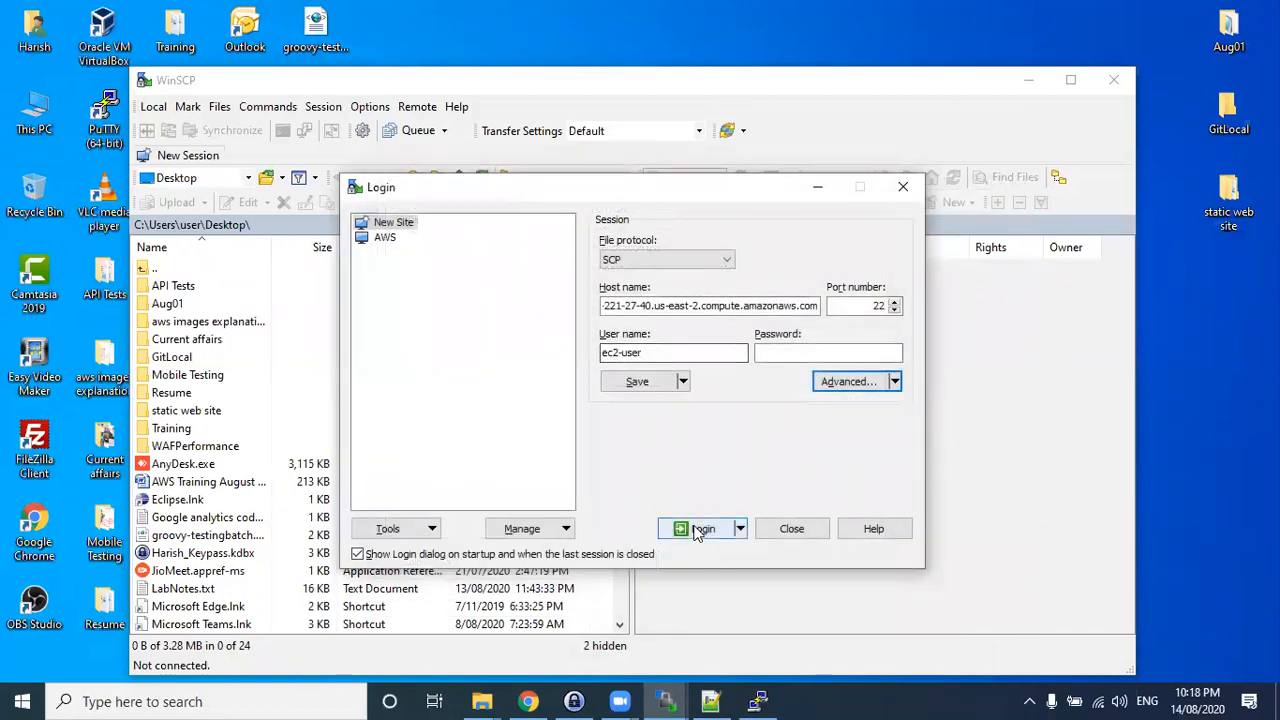
- Log in to the EC2 server and accept adding its host key to the cache
left_click(699, 530)
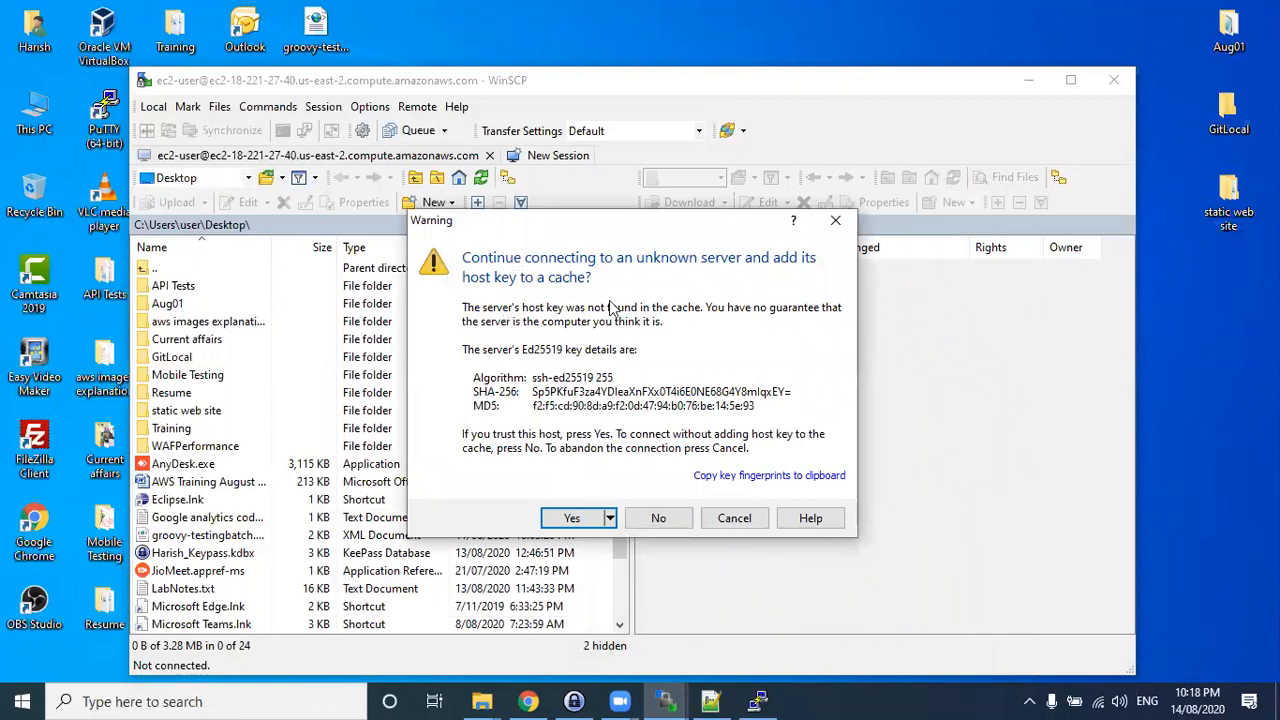
left_click(572, 519)
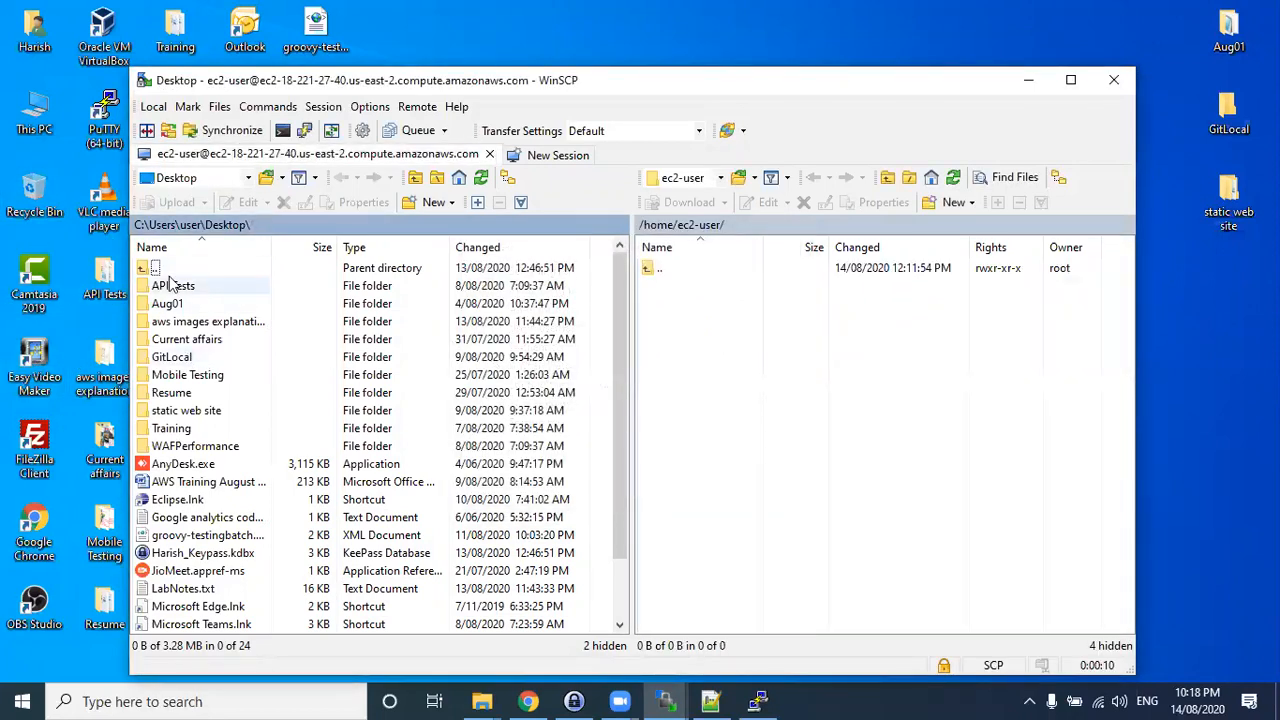
- Look through the local Desktop files, comparing them with the actual desktop, and go to the local C:\Users\user folder
scroll(240, 330, "down", 2)
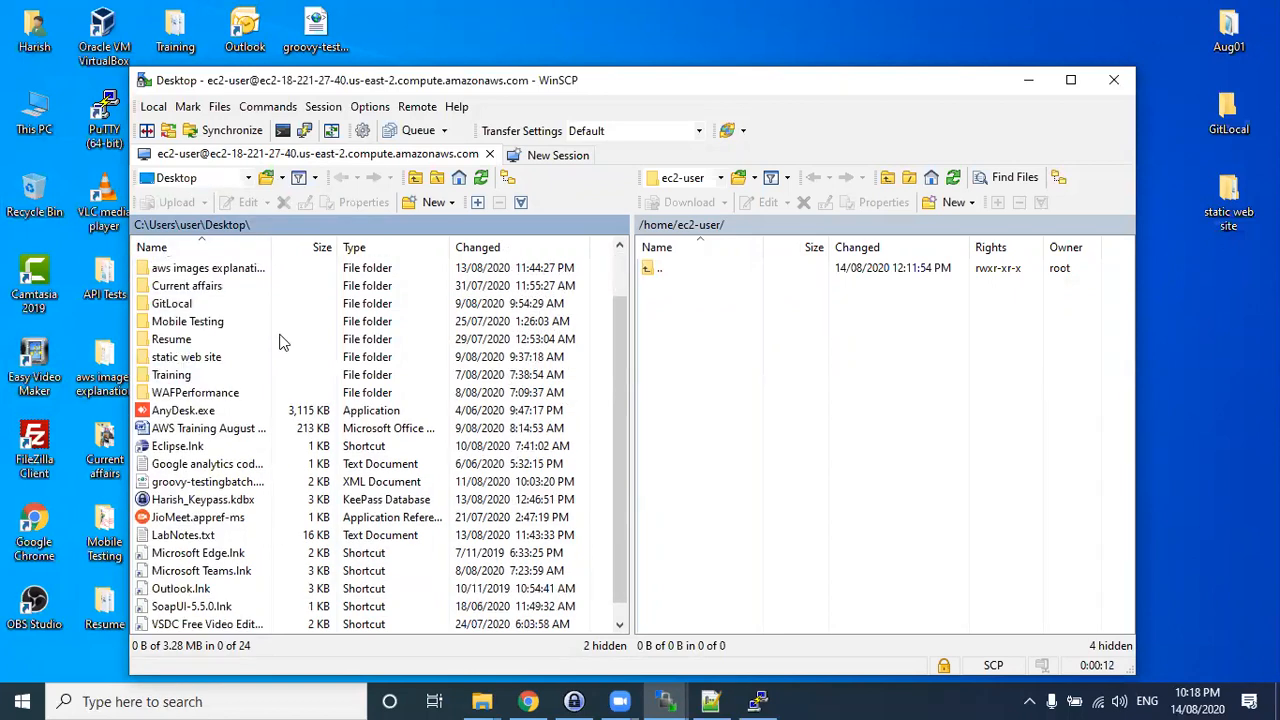
scroll(250, 350, "up", 2)
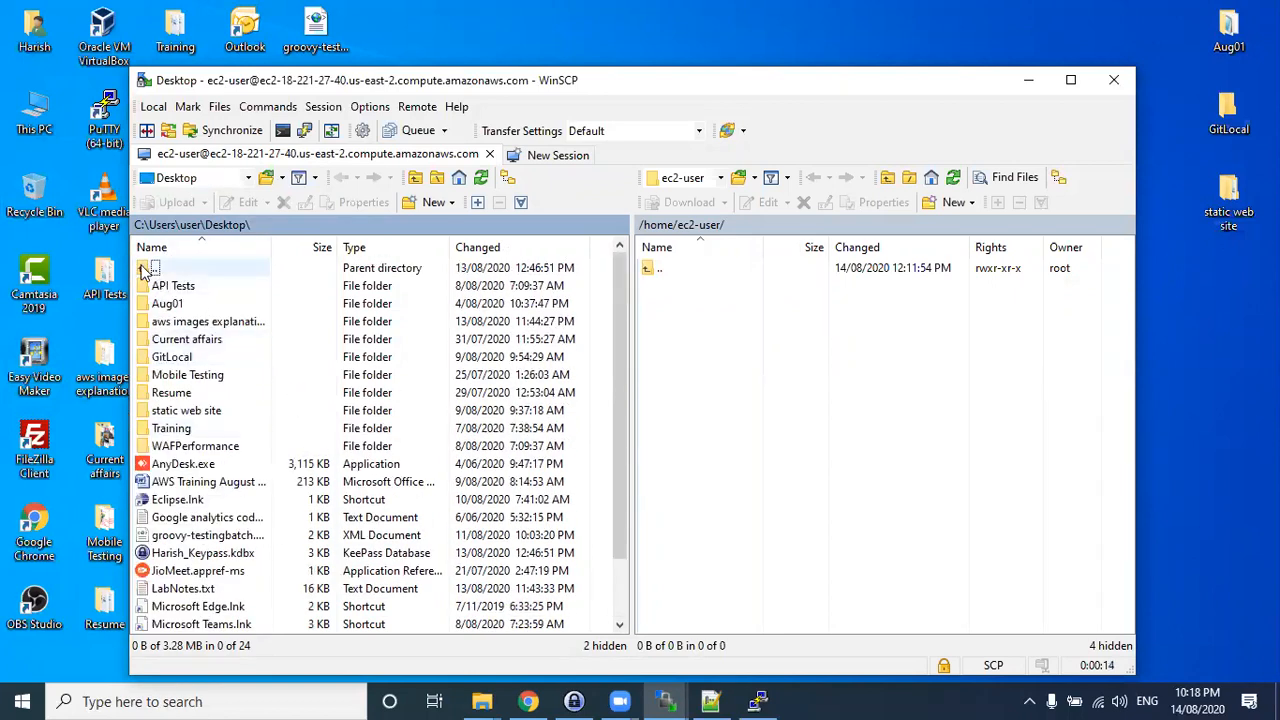
scroll(230, 400, "down", 2)
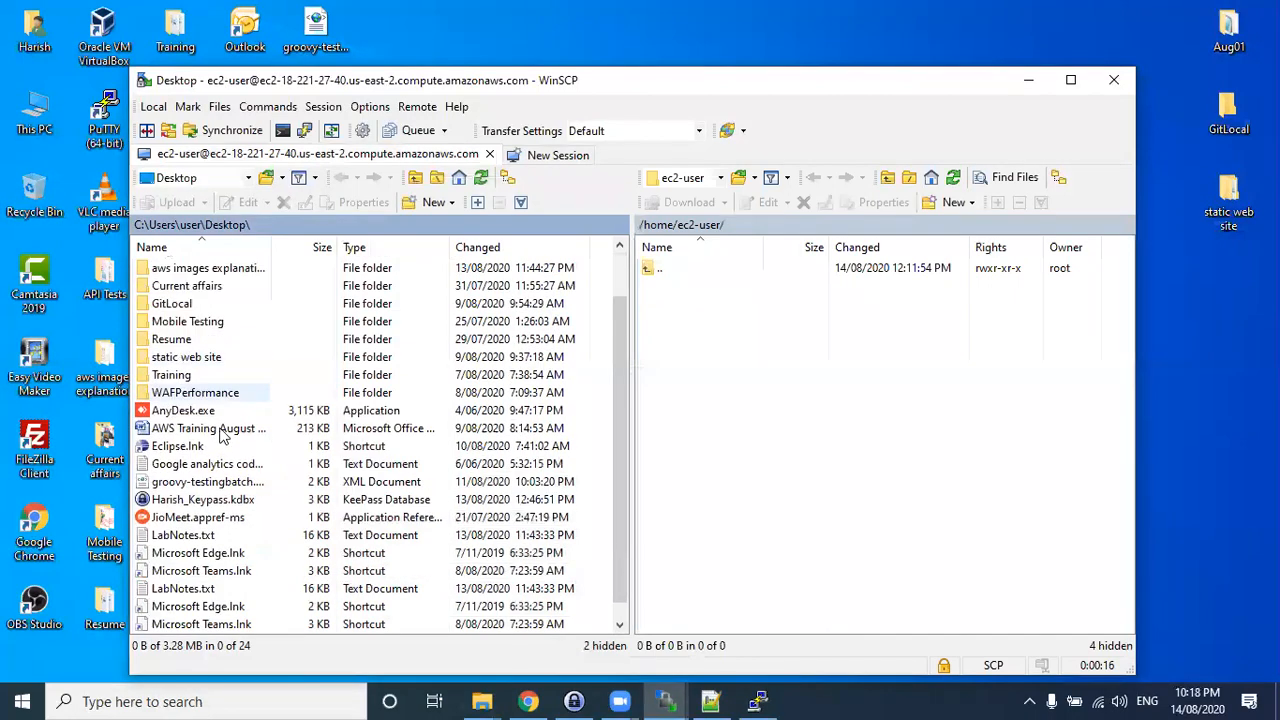
left_click_drag(493, 88, 757, 85)
scroll(462, 352, "up", 2)
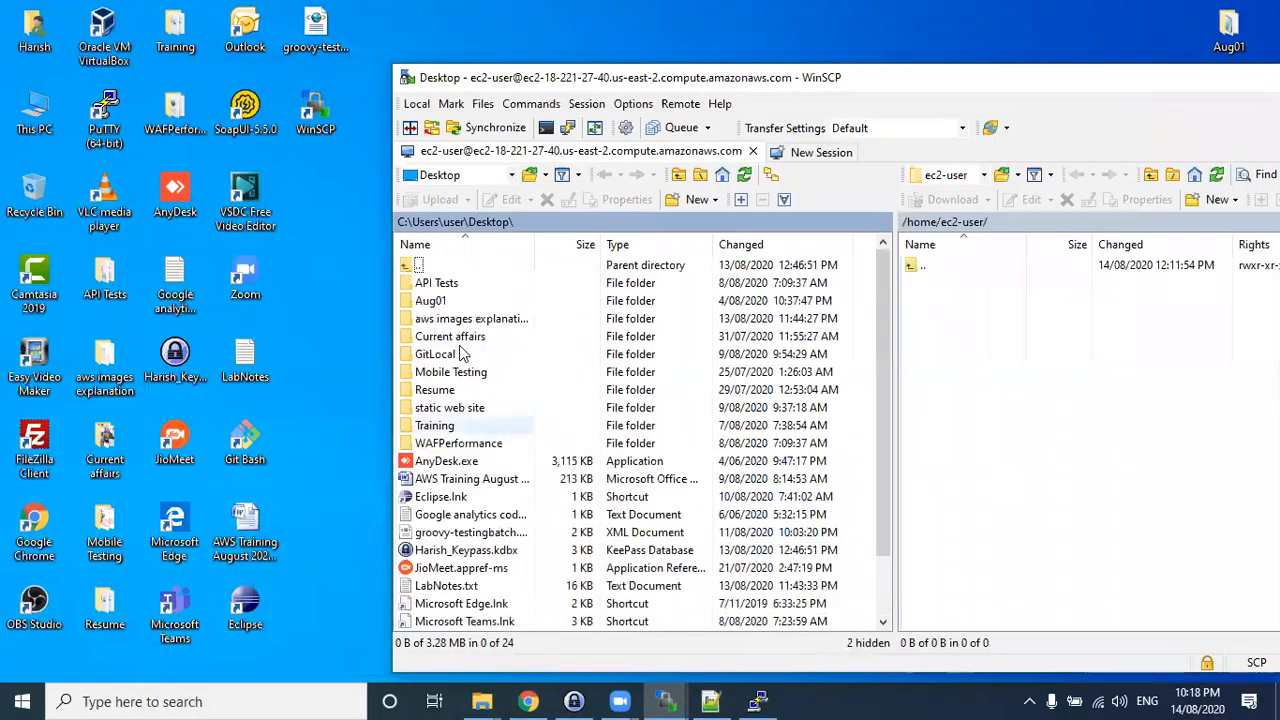
left_click(455, 222)
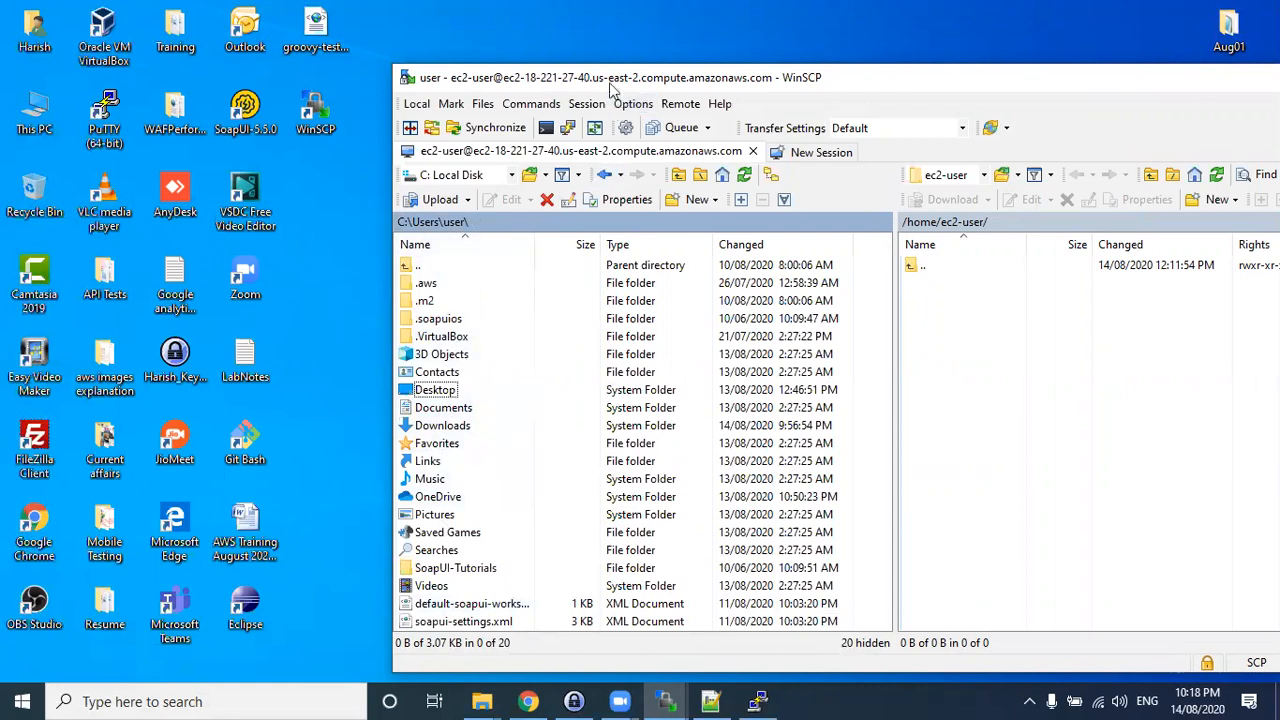
- Maximize the WinSCP window, widen the remote file pane and open the server's /newvolume directory from root
double_click(608, 80)
left_click(728, 105)
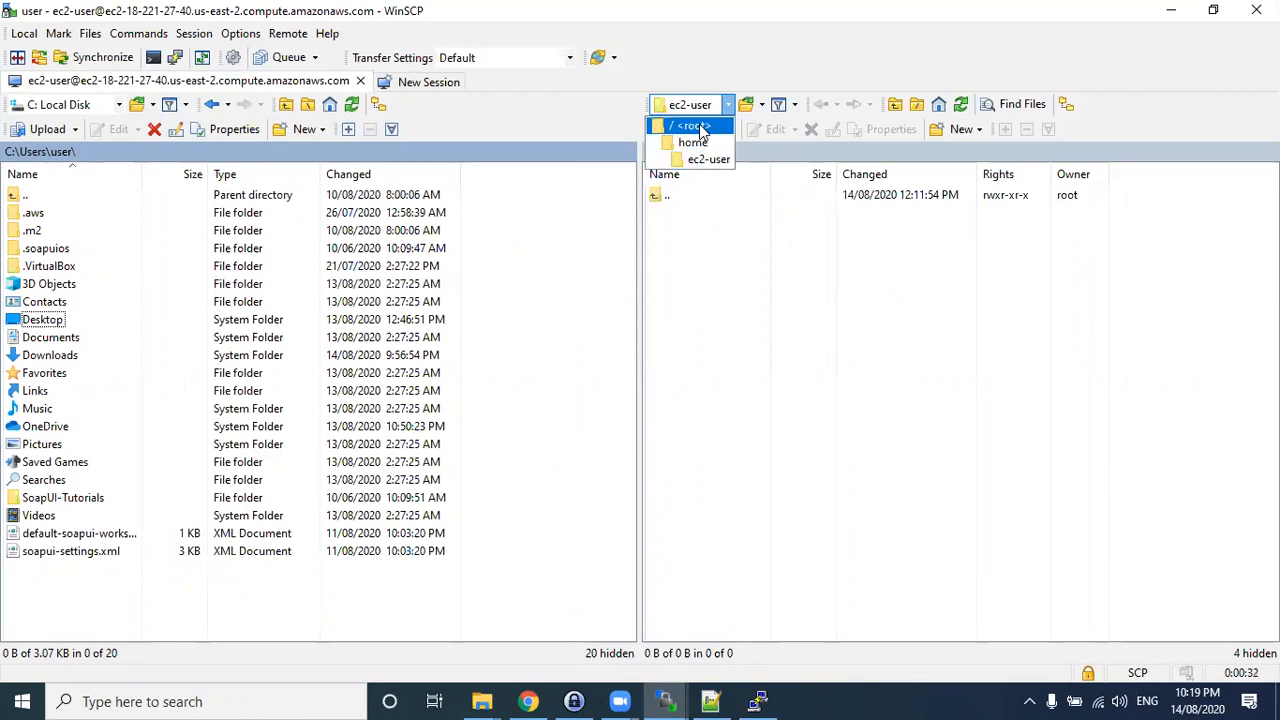
left_click(700, 128)
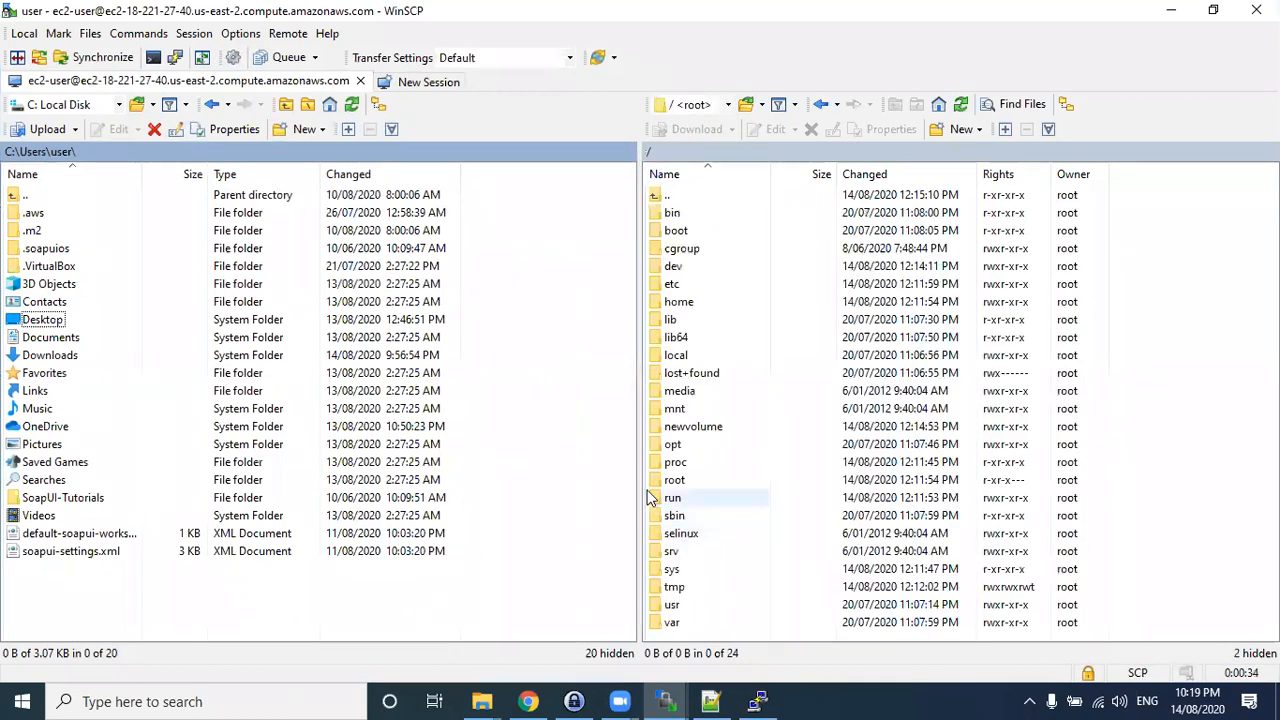
left_click_drag(638, 492, 573, 484)
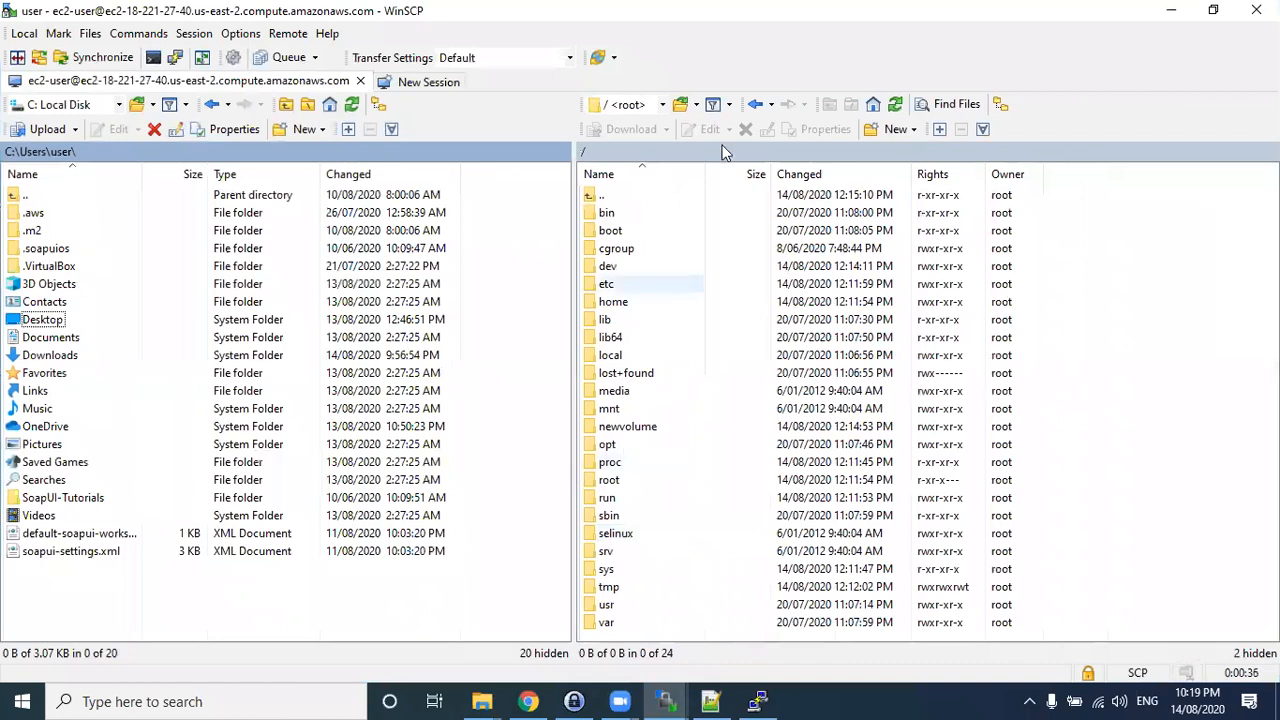
left_click(645, 430)
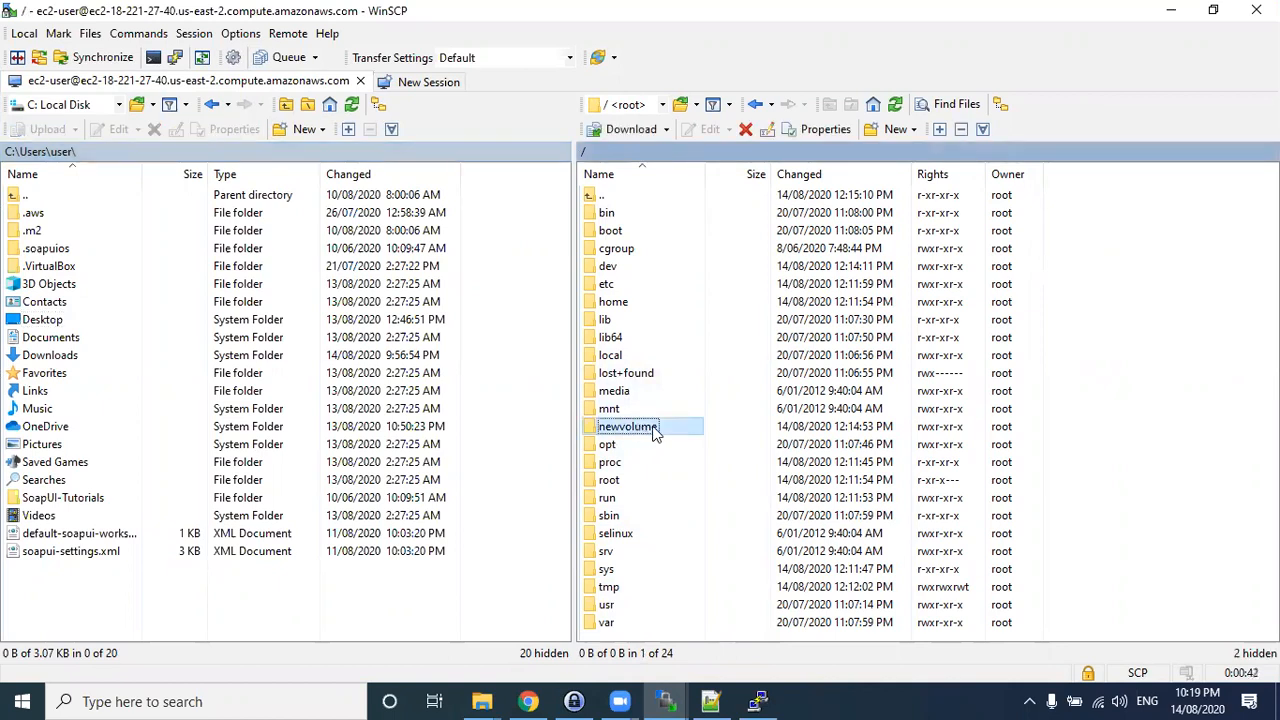
double_click(658, 426)
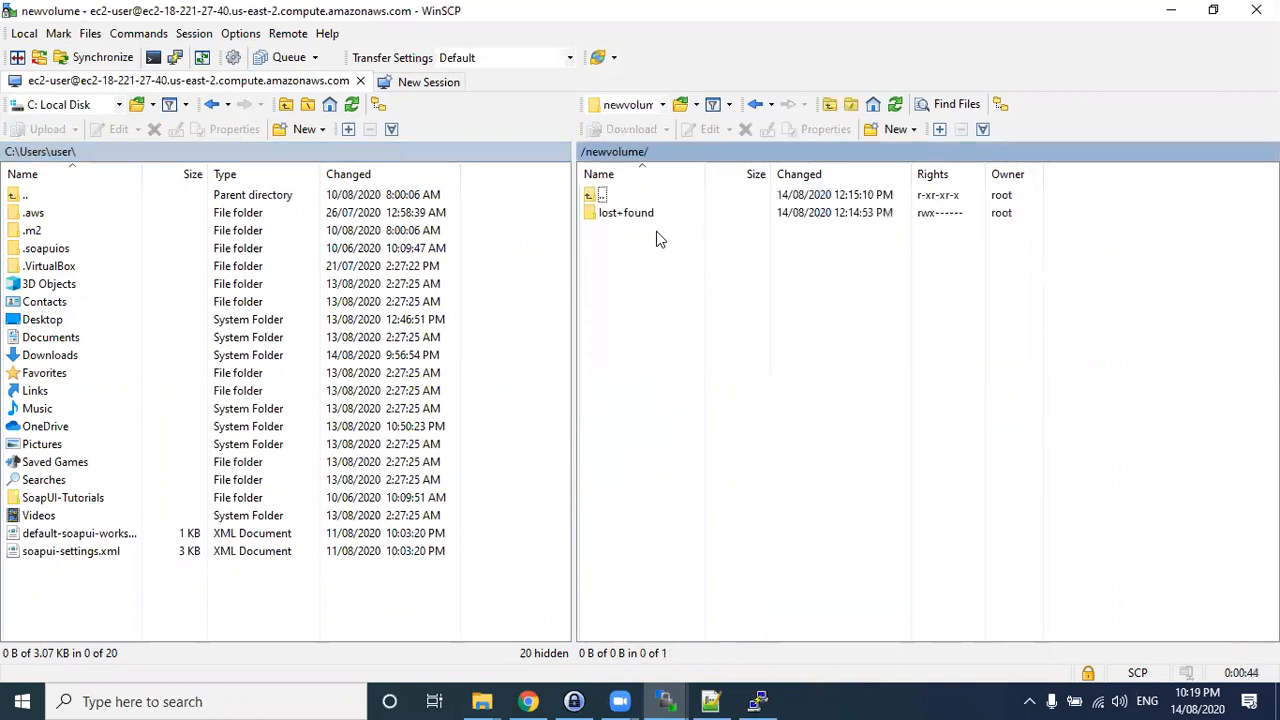
- Open the local Desktop folder and try to upload "AWS Training August 2020 batch_VPC Assignments.docx" to the server's /newvolume directory
double_click(58, 325)
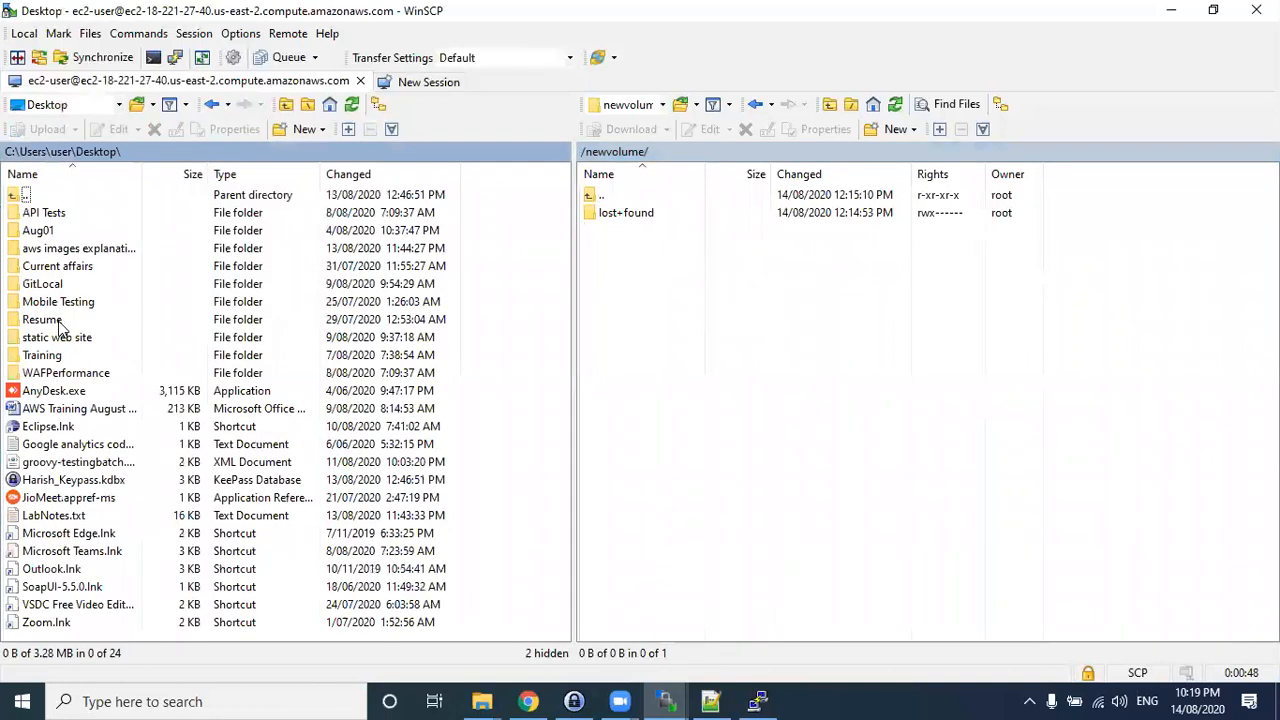
left_click(87, 411)
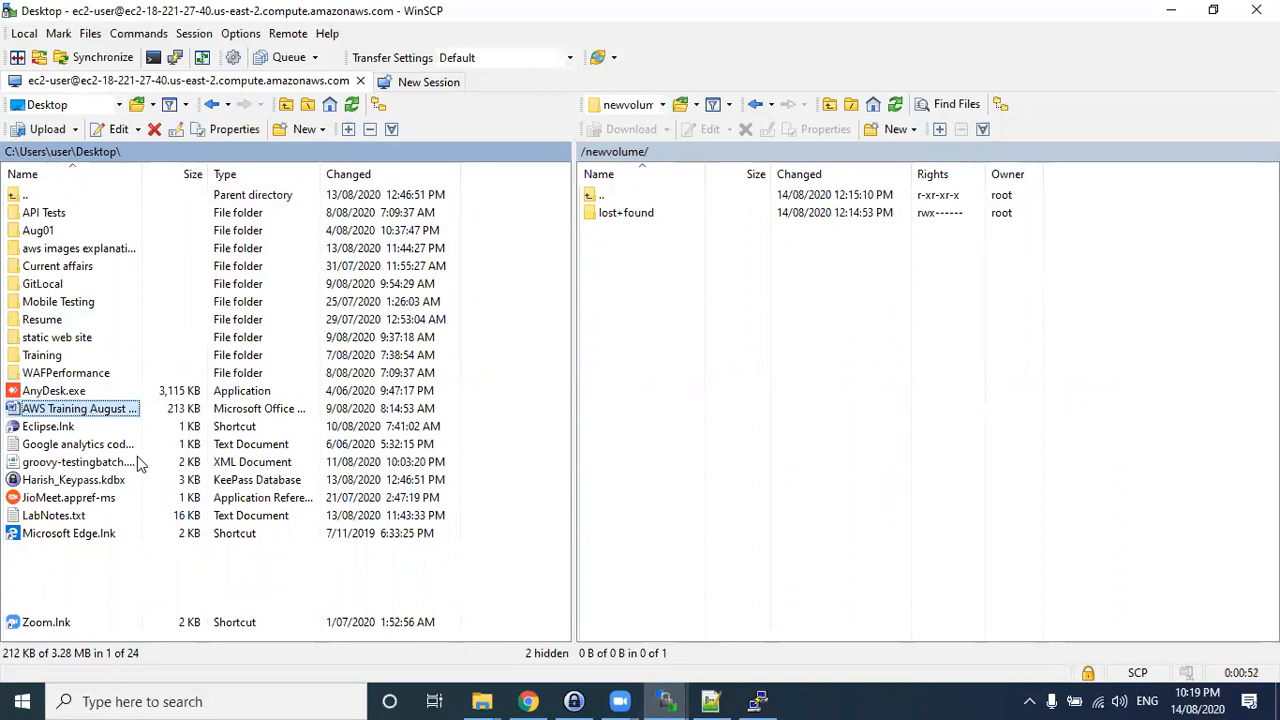
left_click_drag(72, 412, 716, 330)
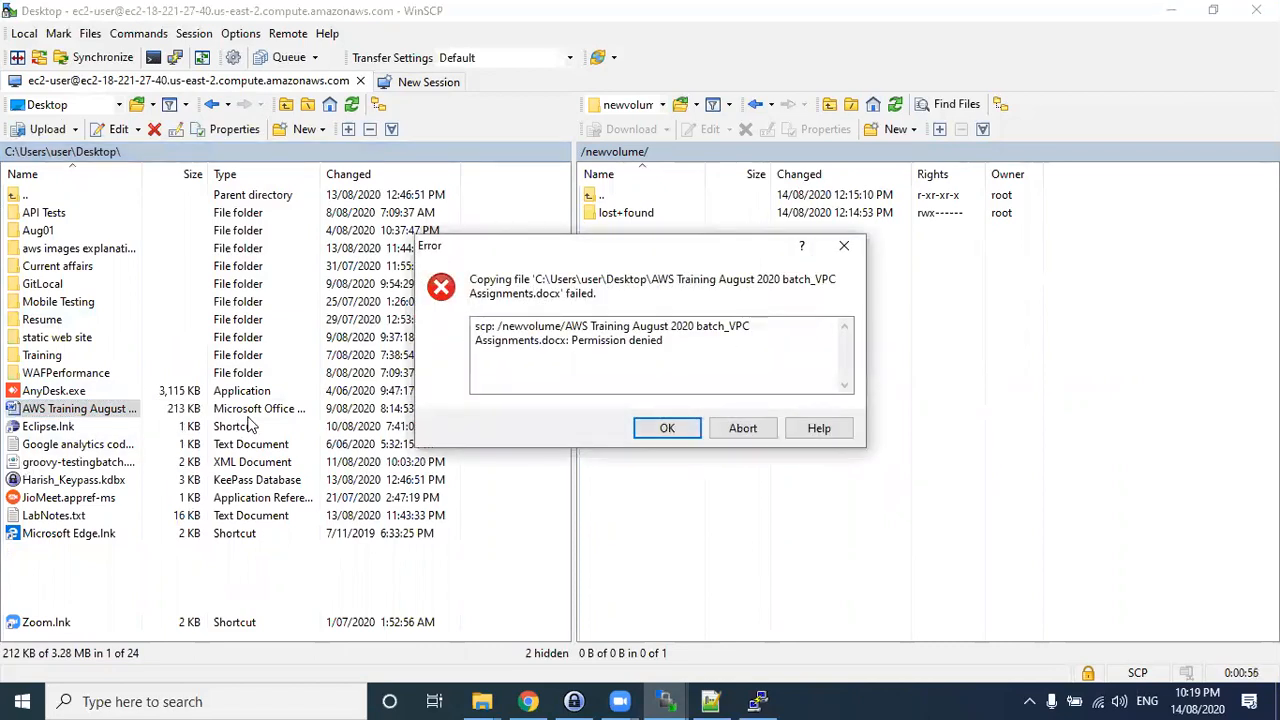
left_click_drag(484, 330, 628, 341)
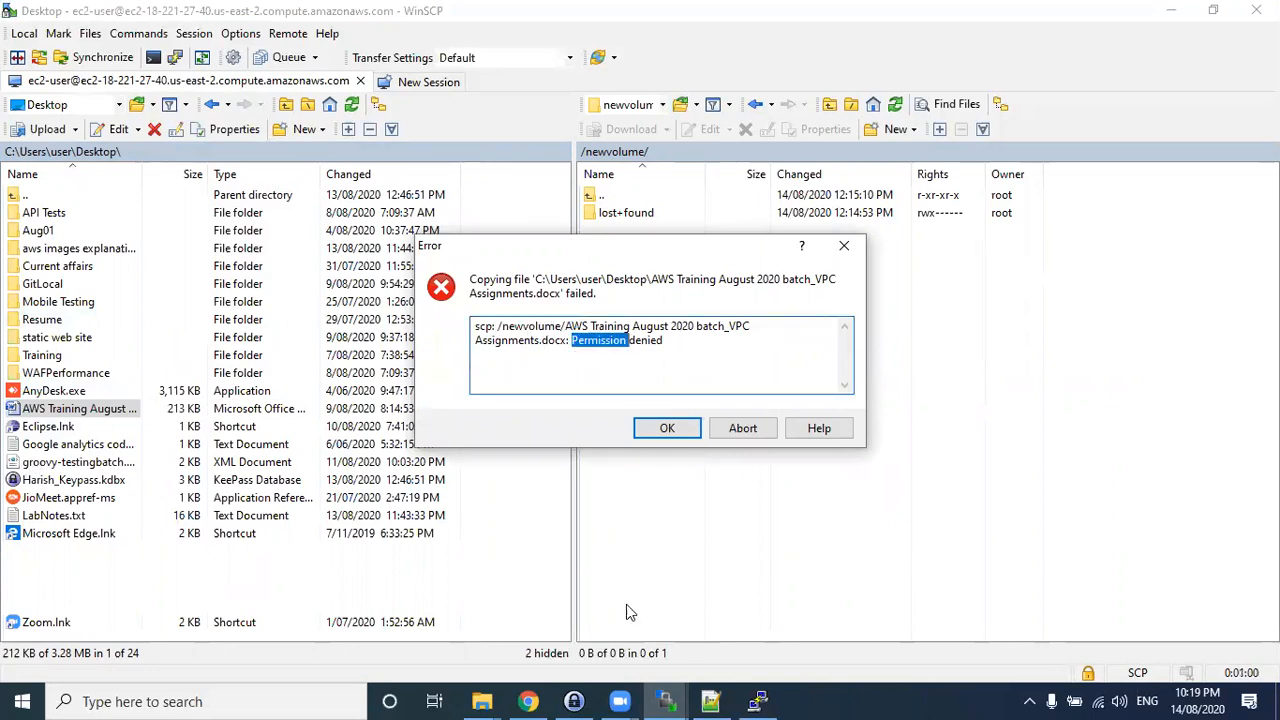
- Switch to the PuTTY root session, go up to the root directory and give newvolume 777 permissions
left_click(757, 701)
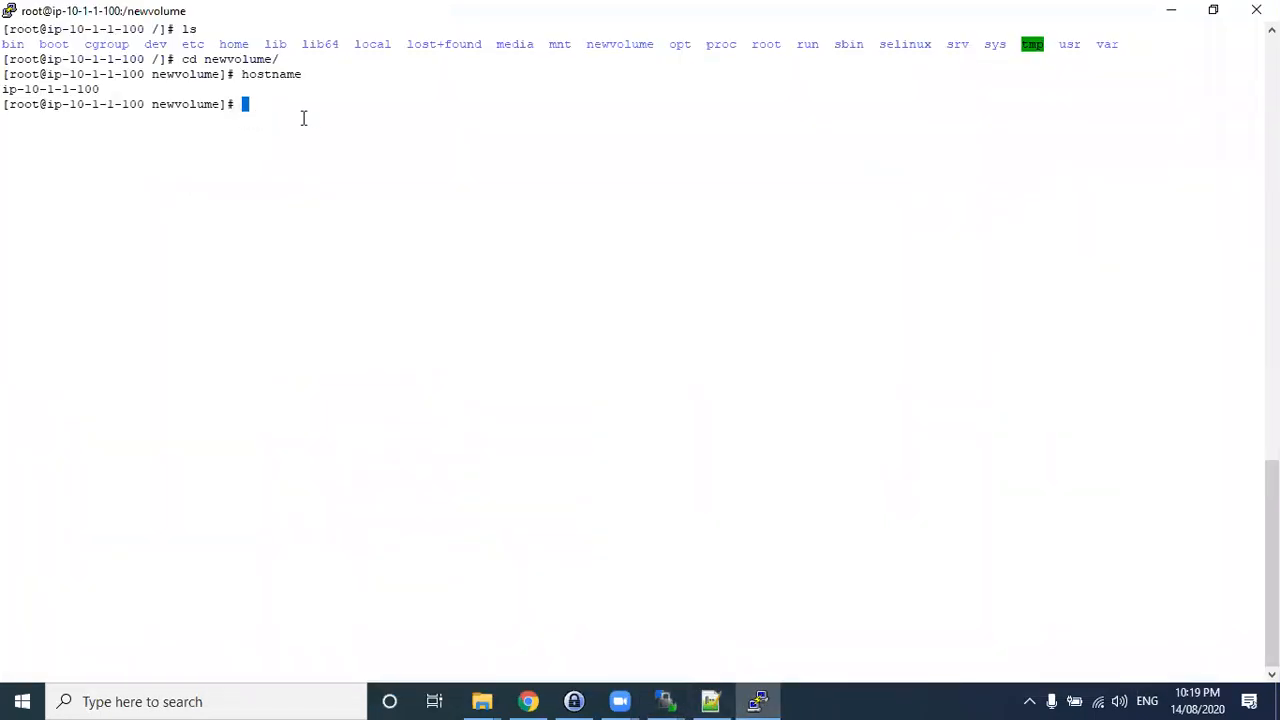
type("cd ..")
key("Return")
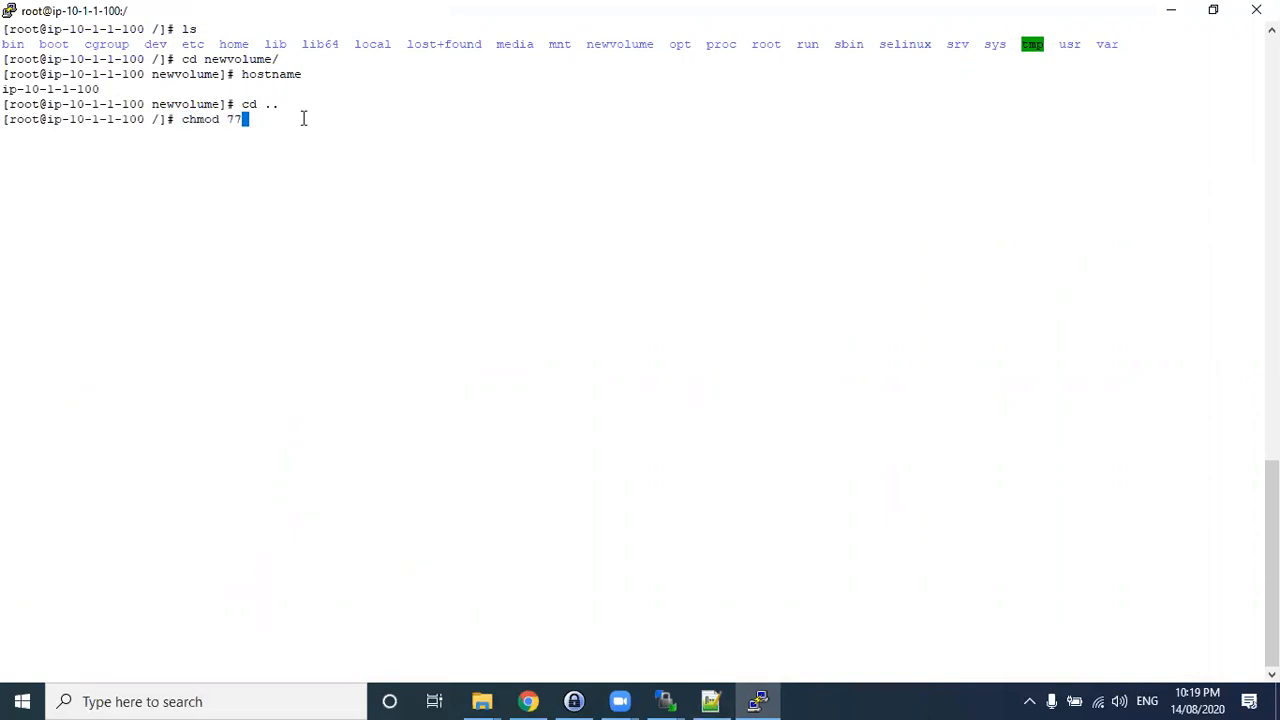
type("chmod 777 new")
key("Tab")
key("Return")
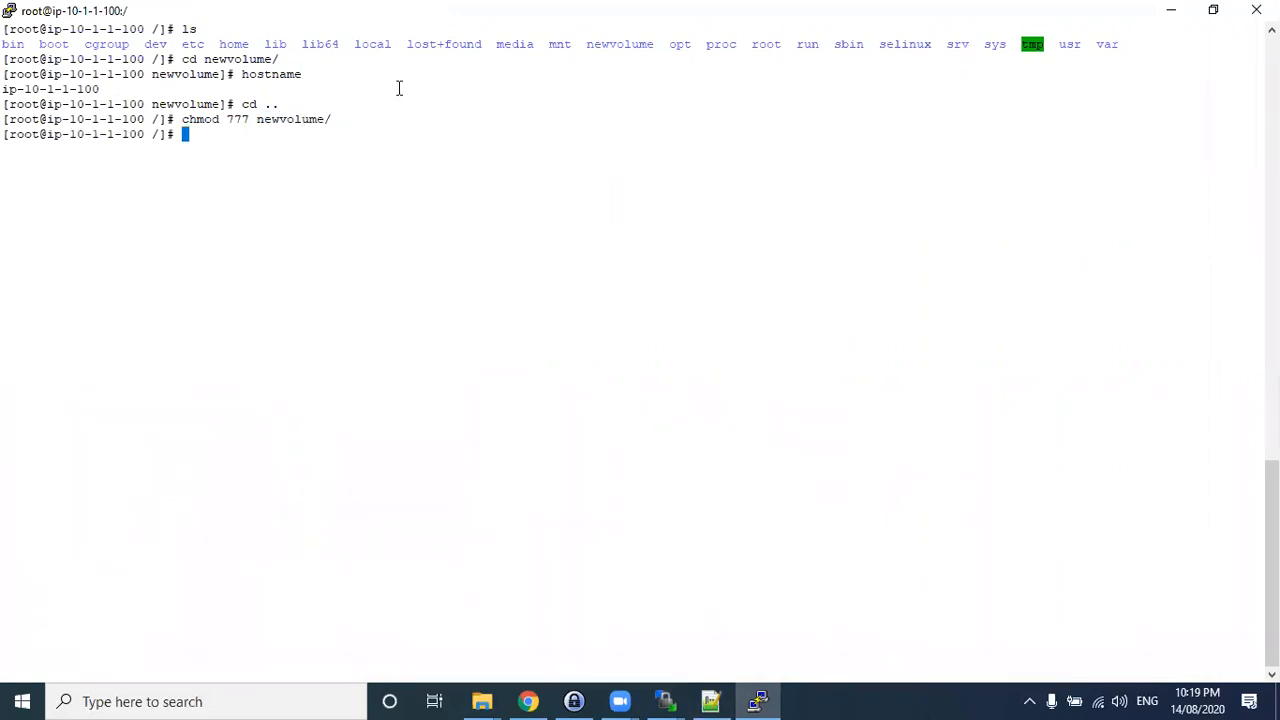
- Return to WinSCP, dismiss the copy error and upload the AWS Training August 2020 document to /newvolume again
key("alt+Tab")
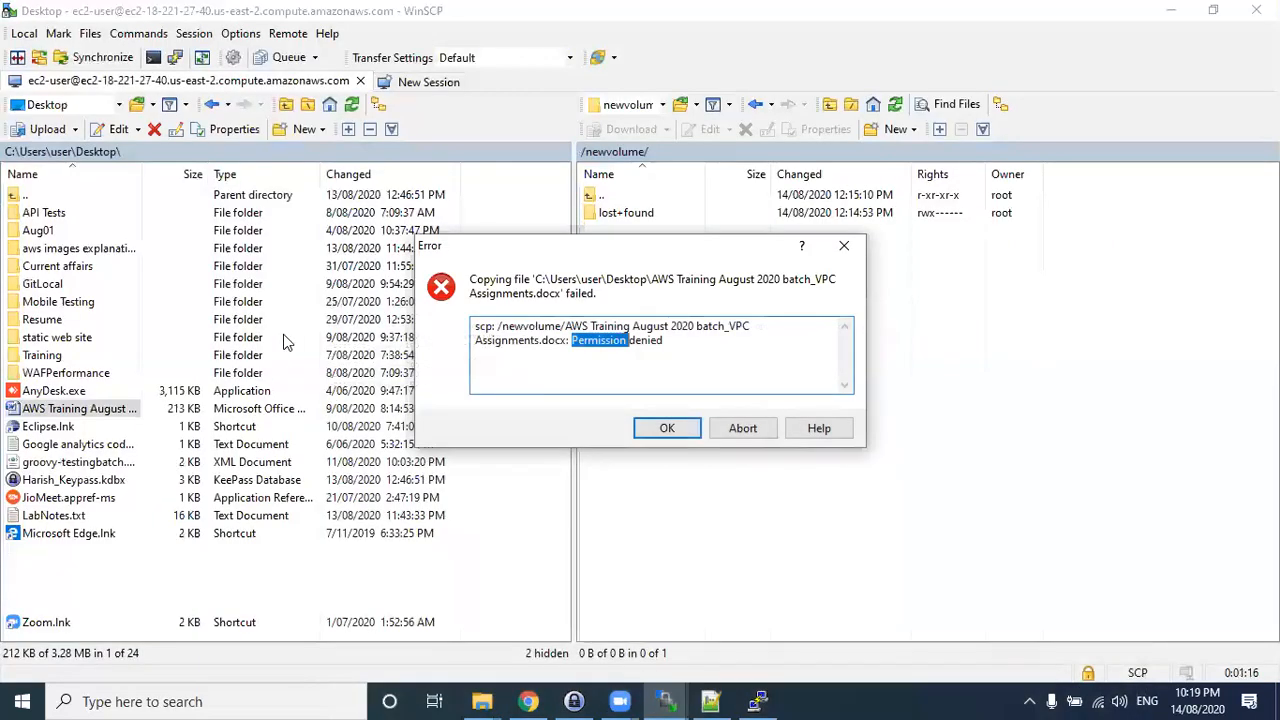
left_click(652, 428)
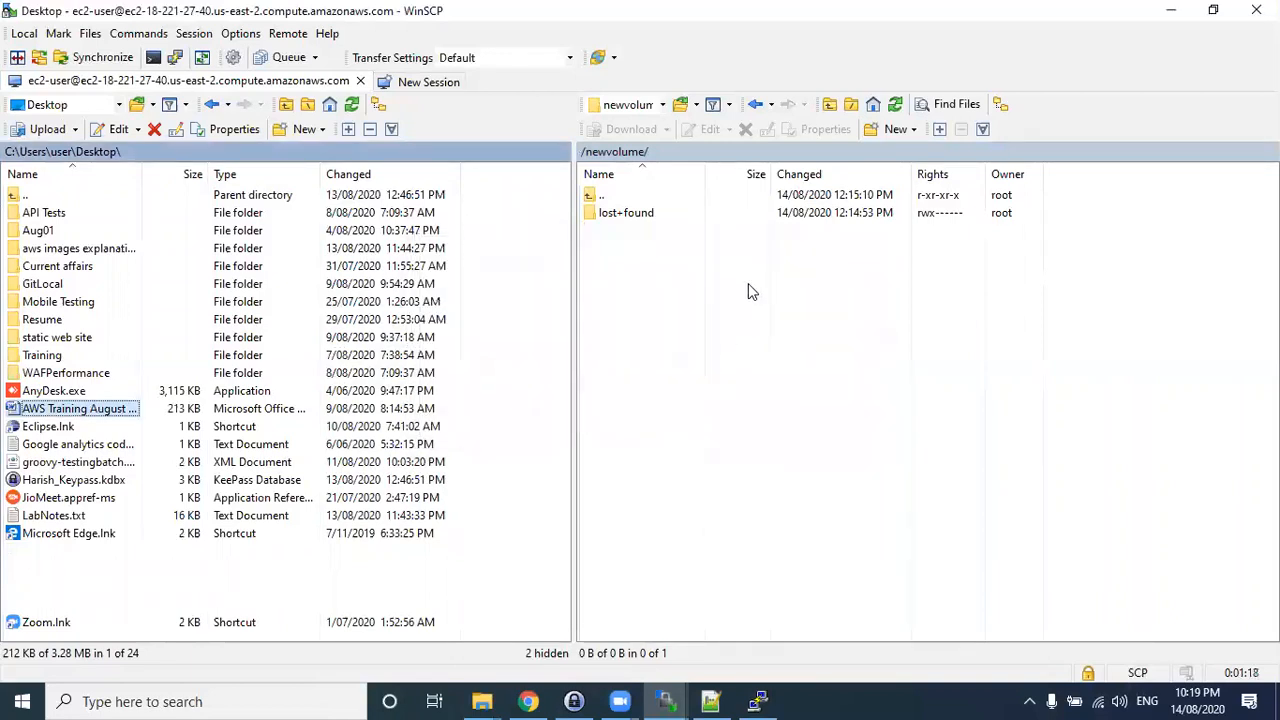
left_click(752, 291)
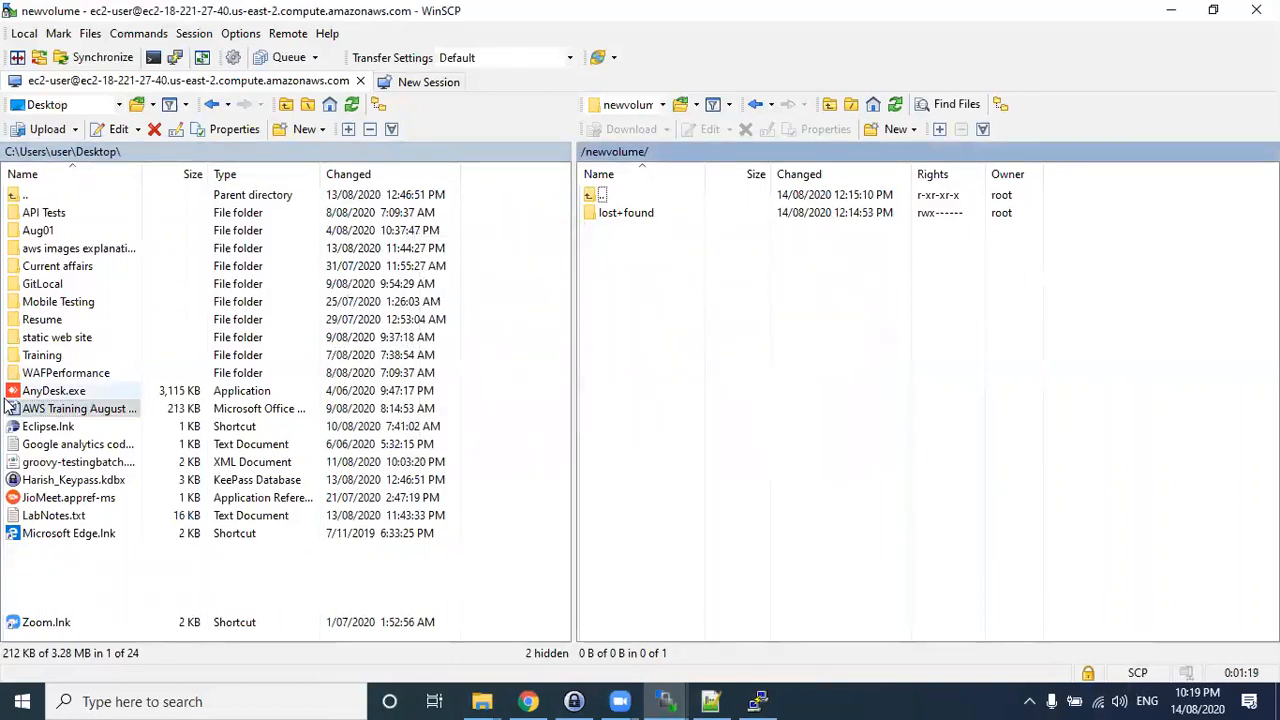
left_click_drag(10, 408, 697, 343)
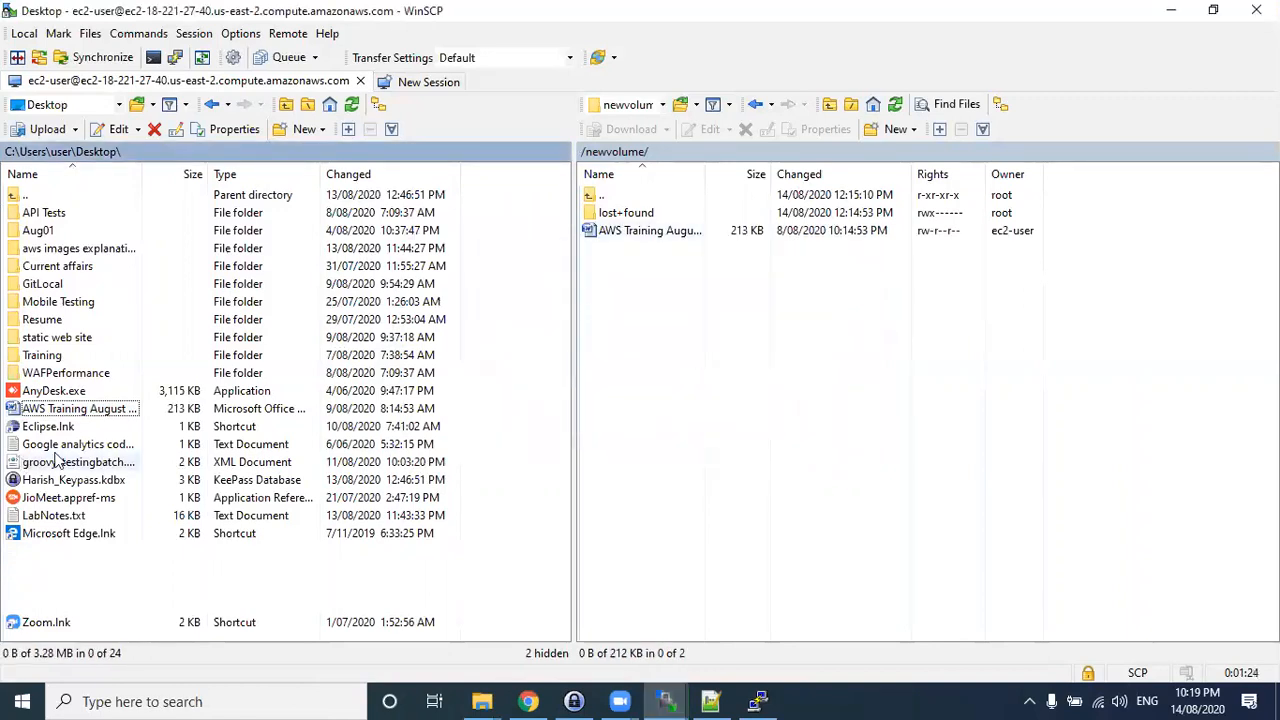
- Upload Google analytics code.txt, LabNotes.txt and groovy-testingbatch.xml from the local Desktop to /newvolume
left_click_drag(67, 452, 810, 380)
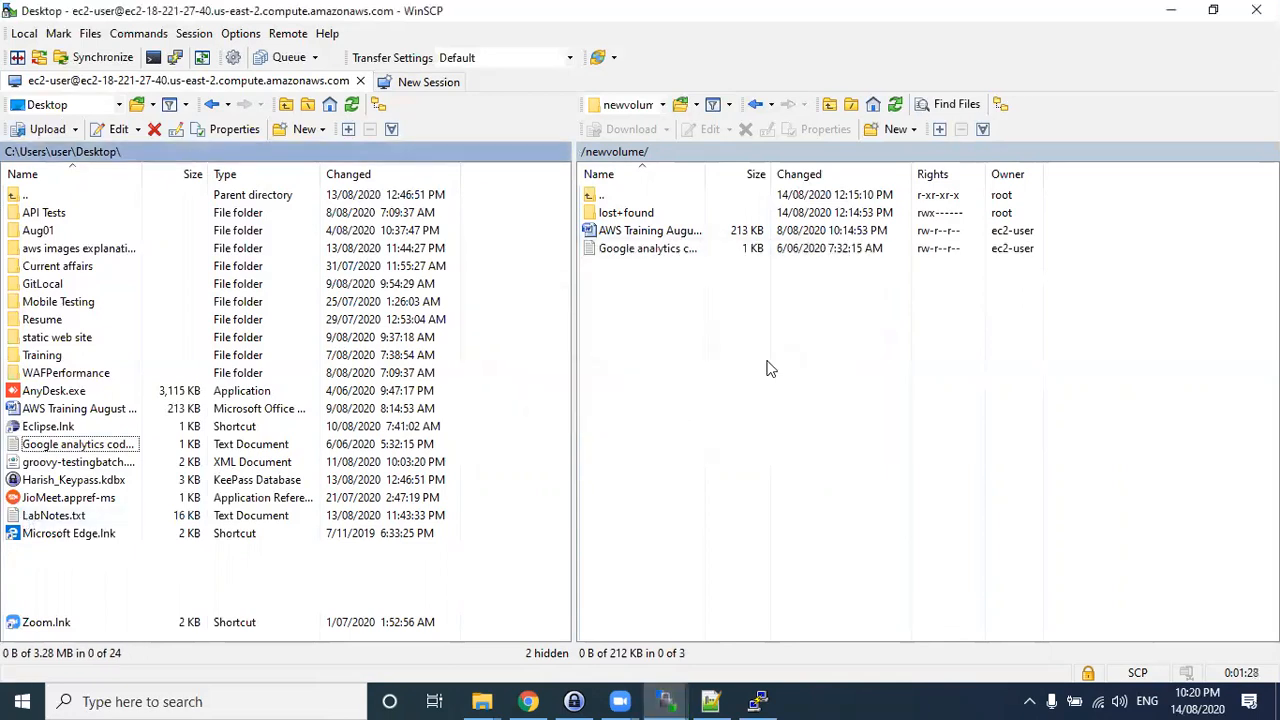
left_click(36, 514)
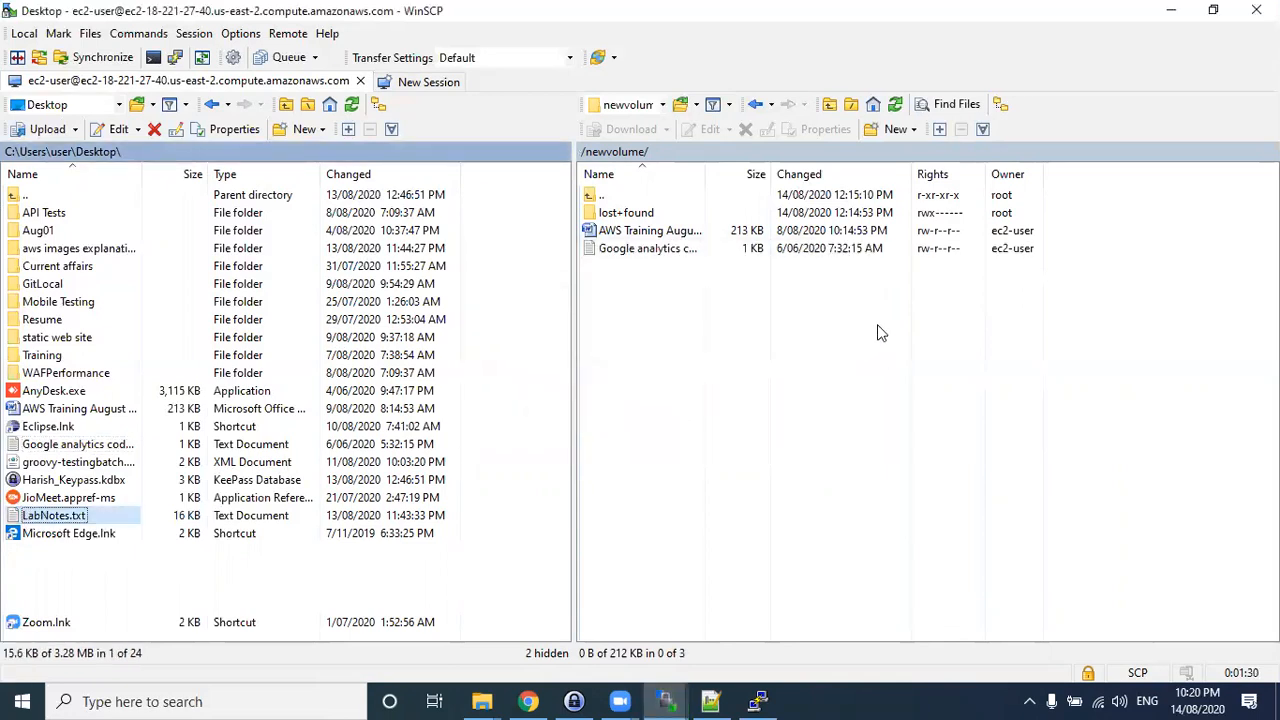
left_click_drag(700, 378, 655, 380)
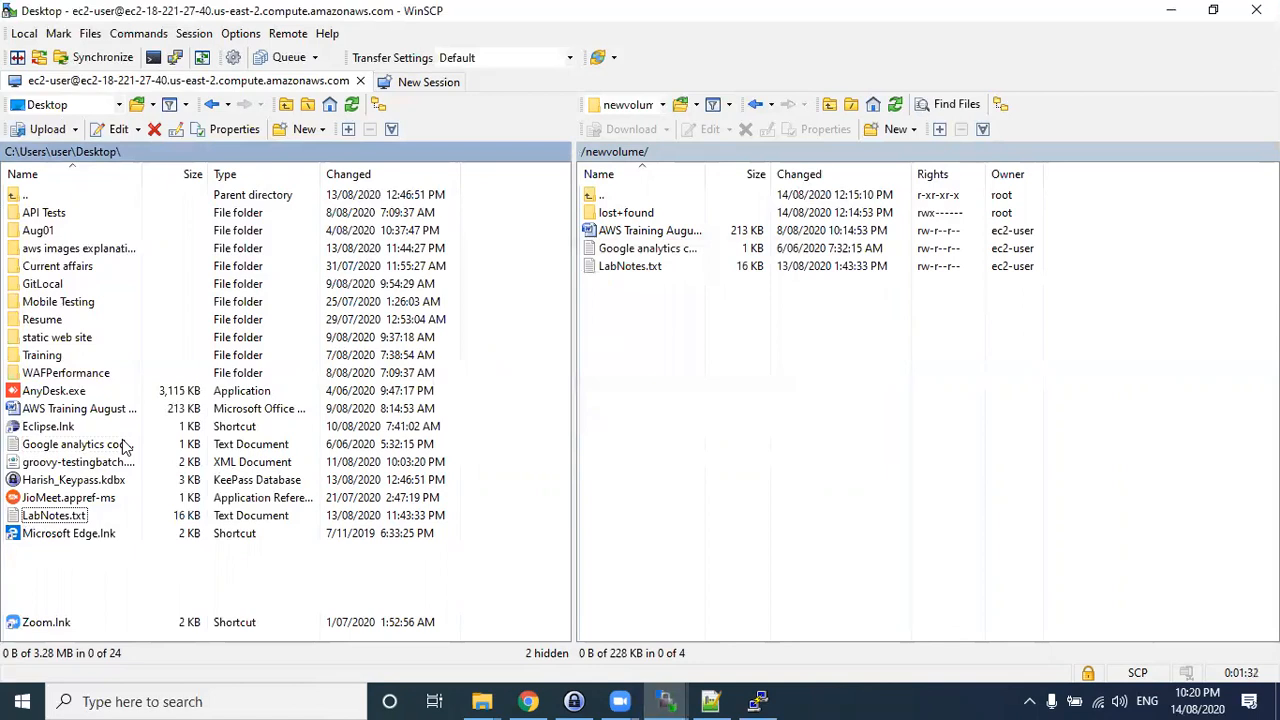
left_click_drag(55, 463, 735, 380)
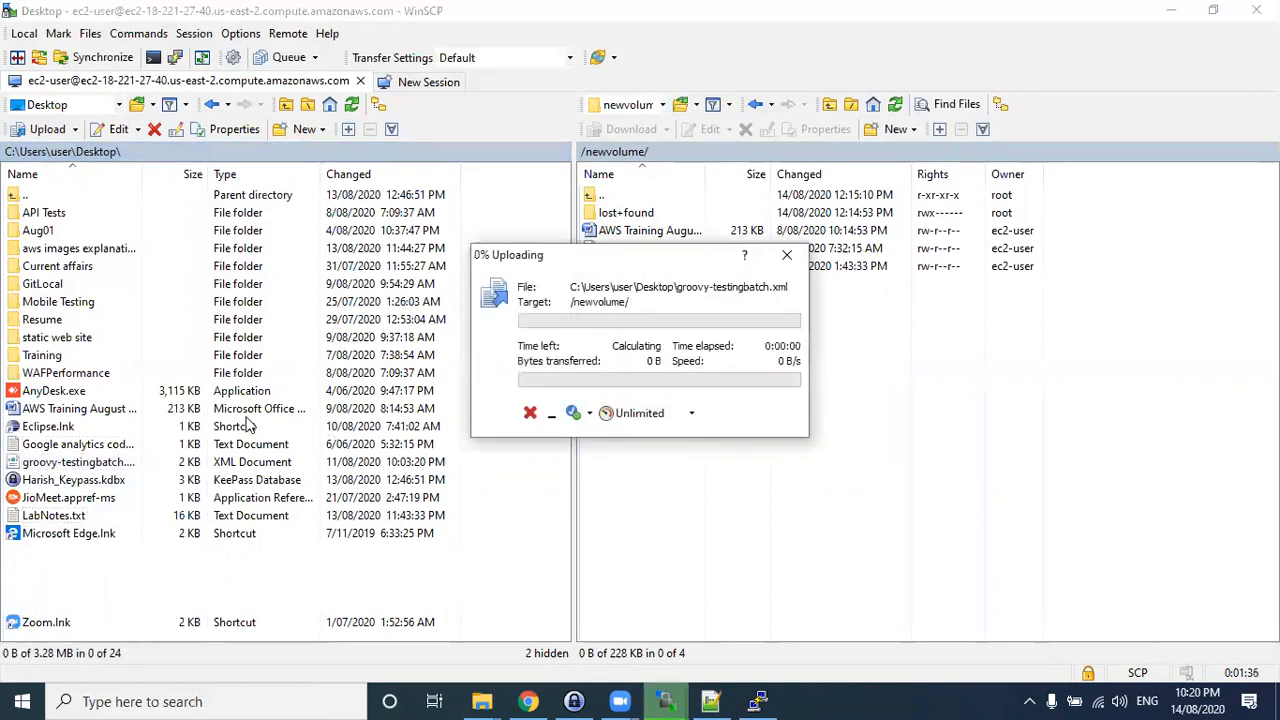
- Look into the local Aug01 folder, return to Desktop, upload AnyDesk.exe to /newvolume and widen the remote Name column
double_click(64, 231)
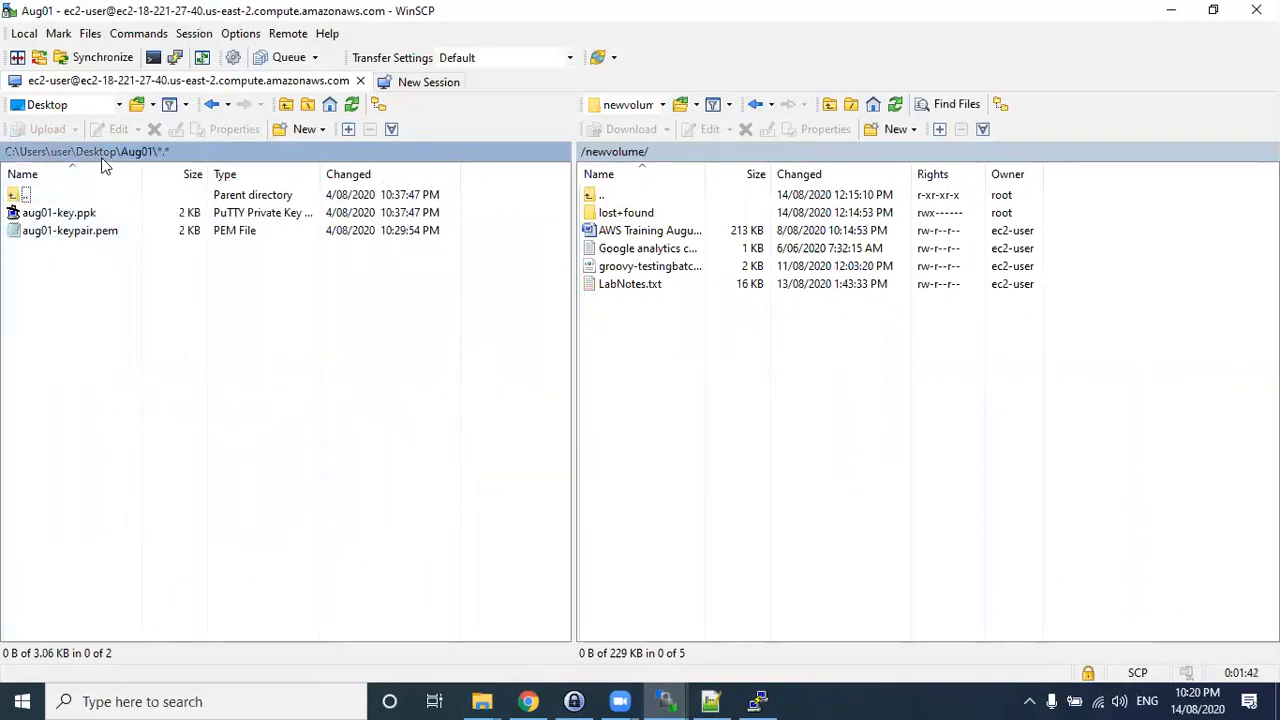
double_click(68, 194)
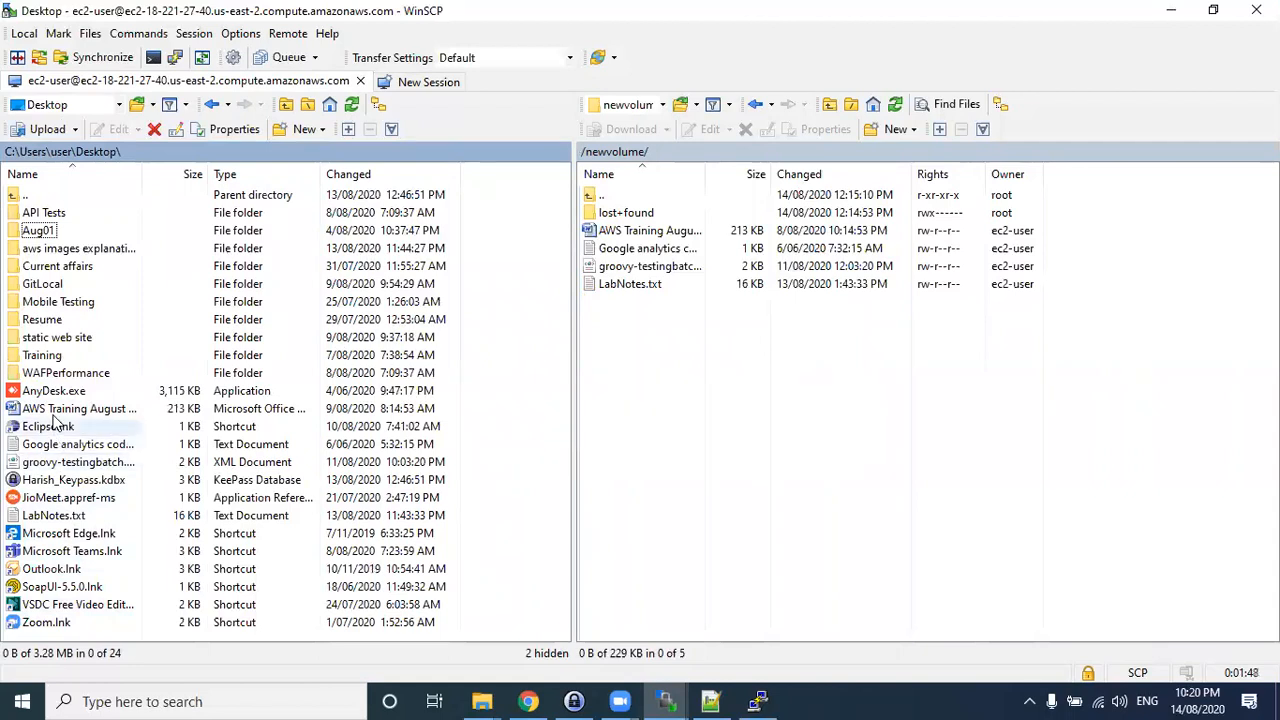
left_click_drag(50, 397, 634, 481)
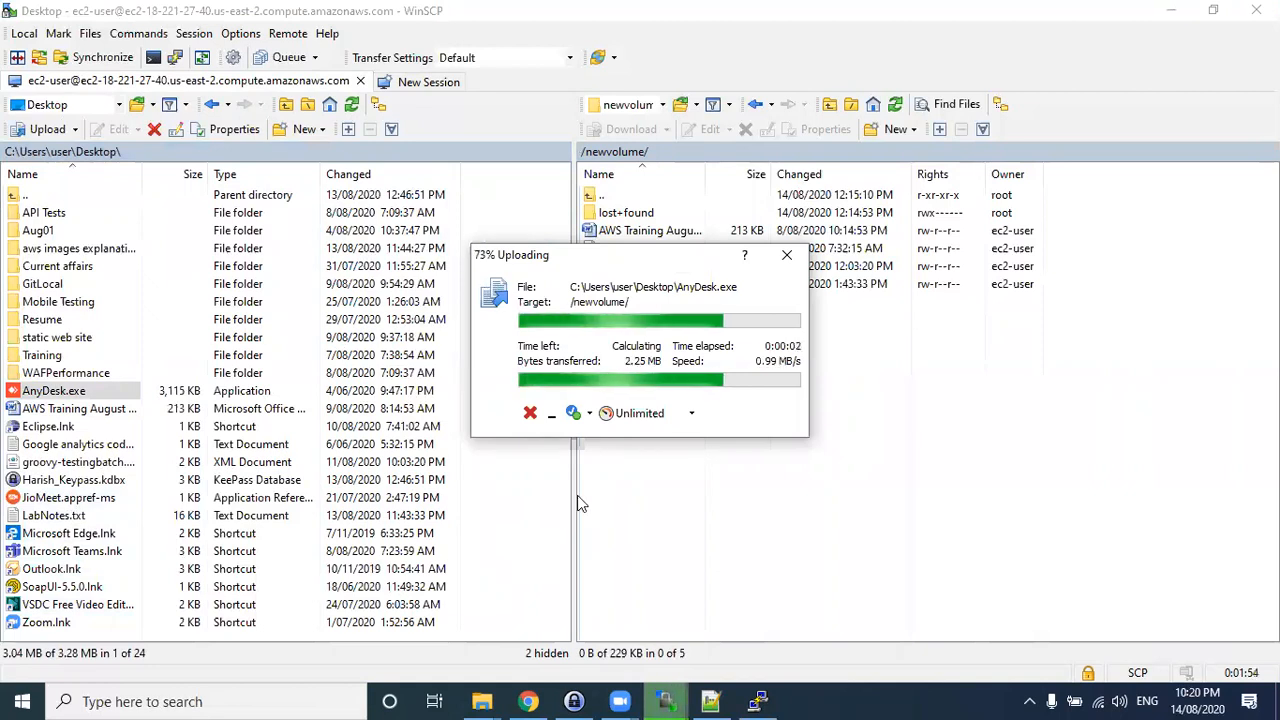
left_click_drag(705, 172, 802, 168)
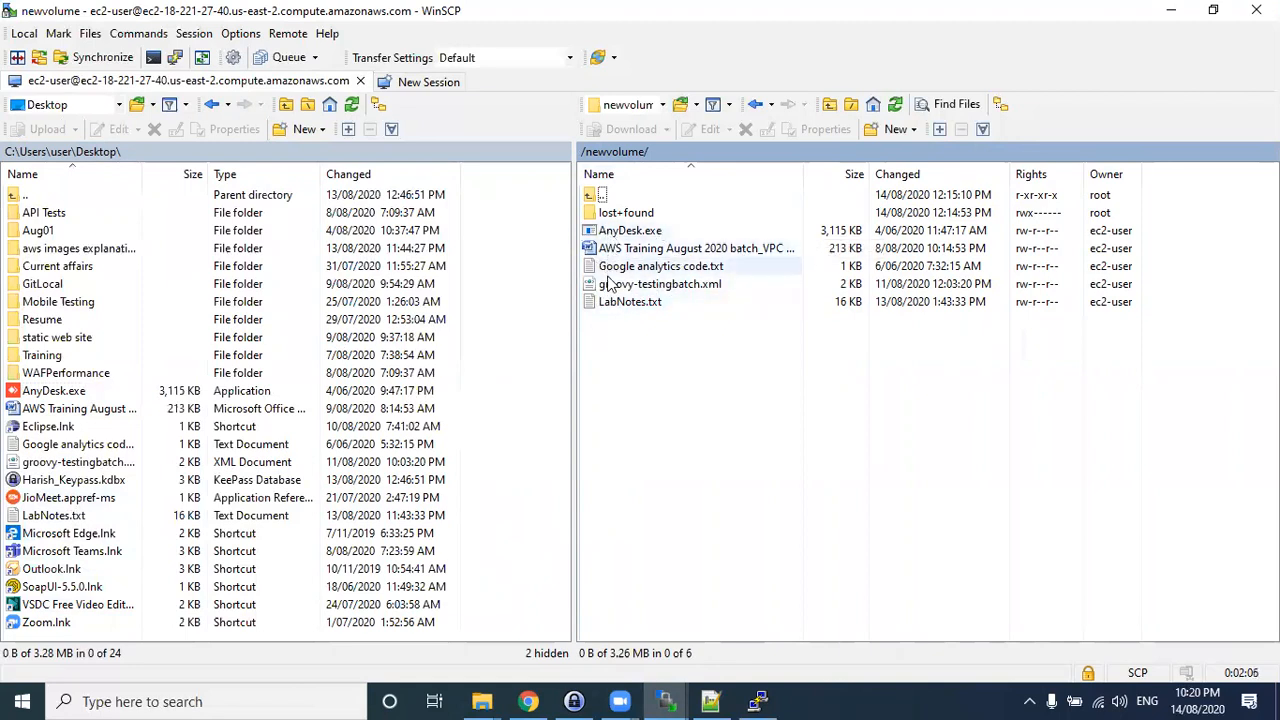
- Minimize WinSCP, switch to the PuTTY session, go into newvolume and list its files
left_click(1171, 10)
left_click(757, 700)
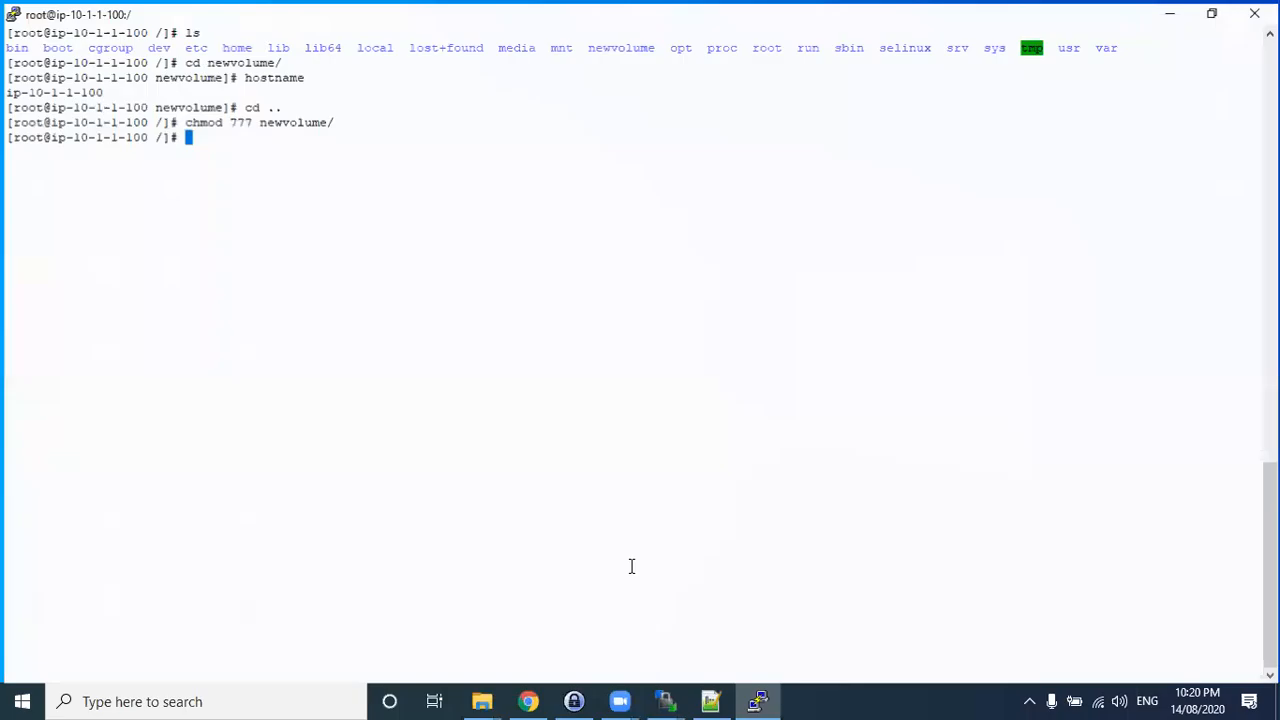
type("cd ne")
key("Tab")
key("Return")
type("ls")
key("Return")
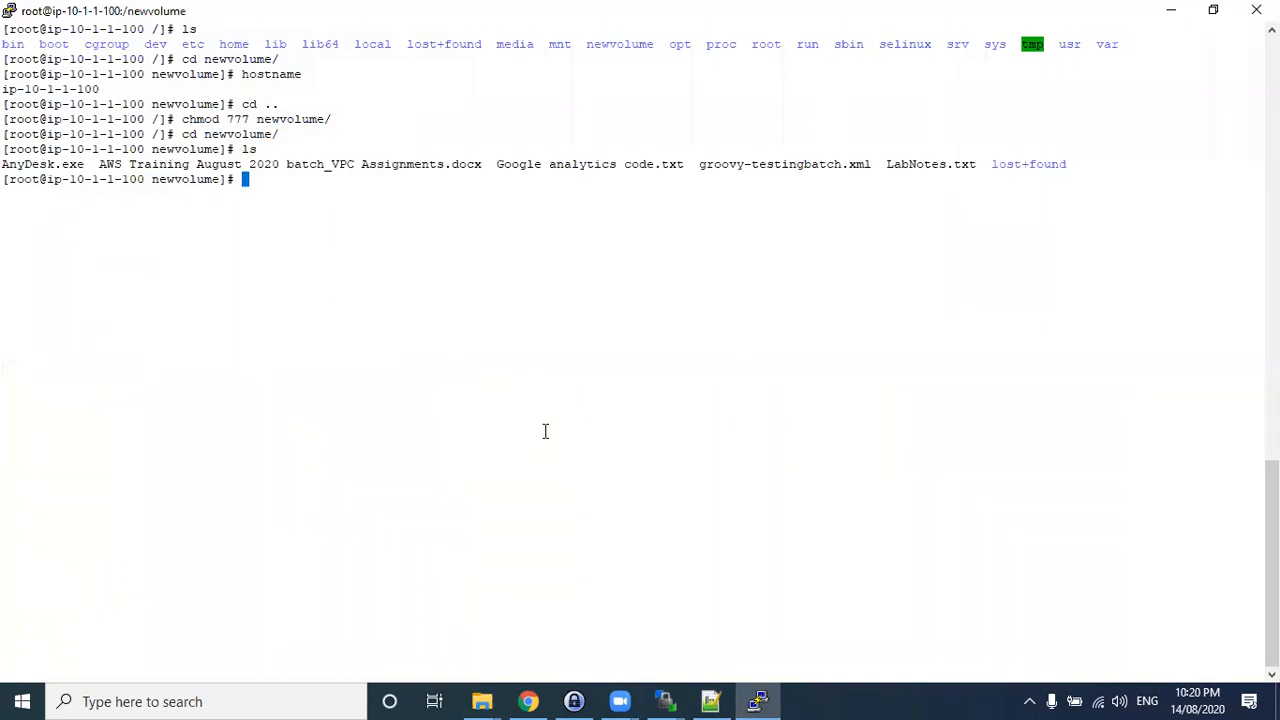
- List the newvolume contents in long format with ls -l and review the file entries
type("ls -l")
key("Return")
left_click_drag(6, 209, 244, 299)
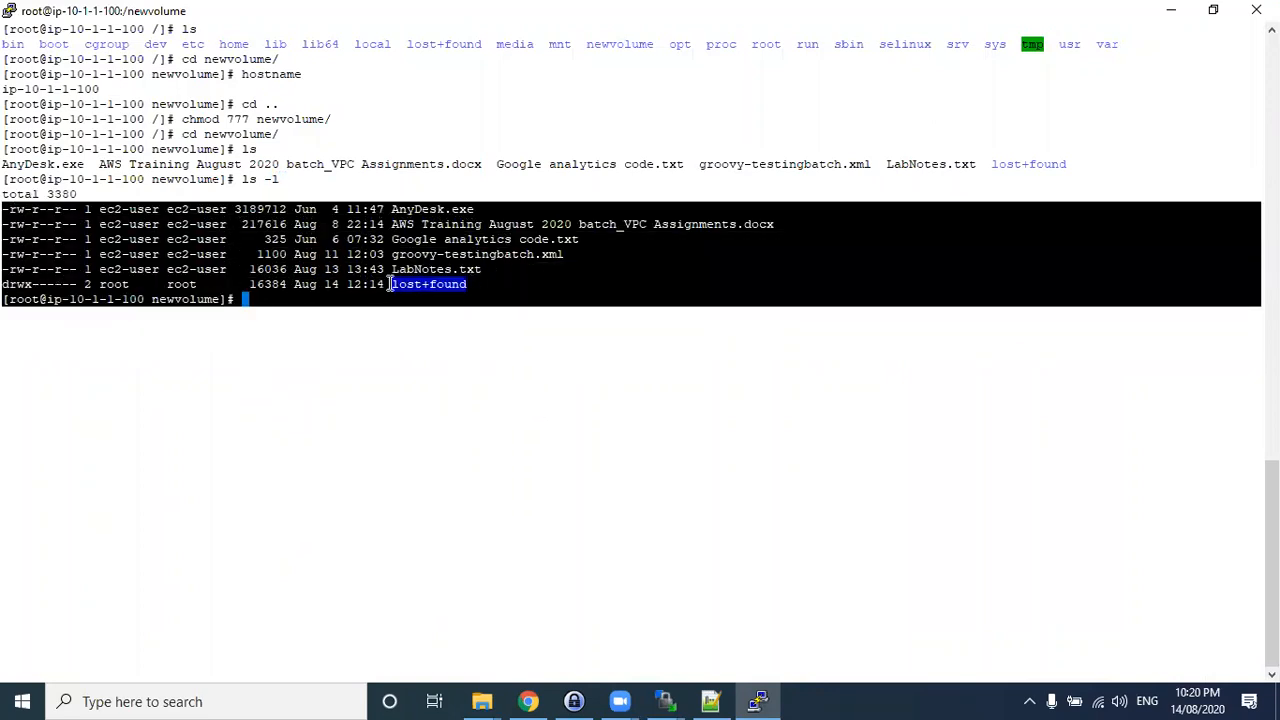
left_click(517, 273)
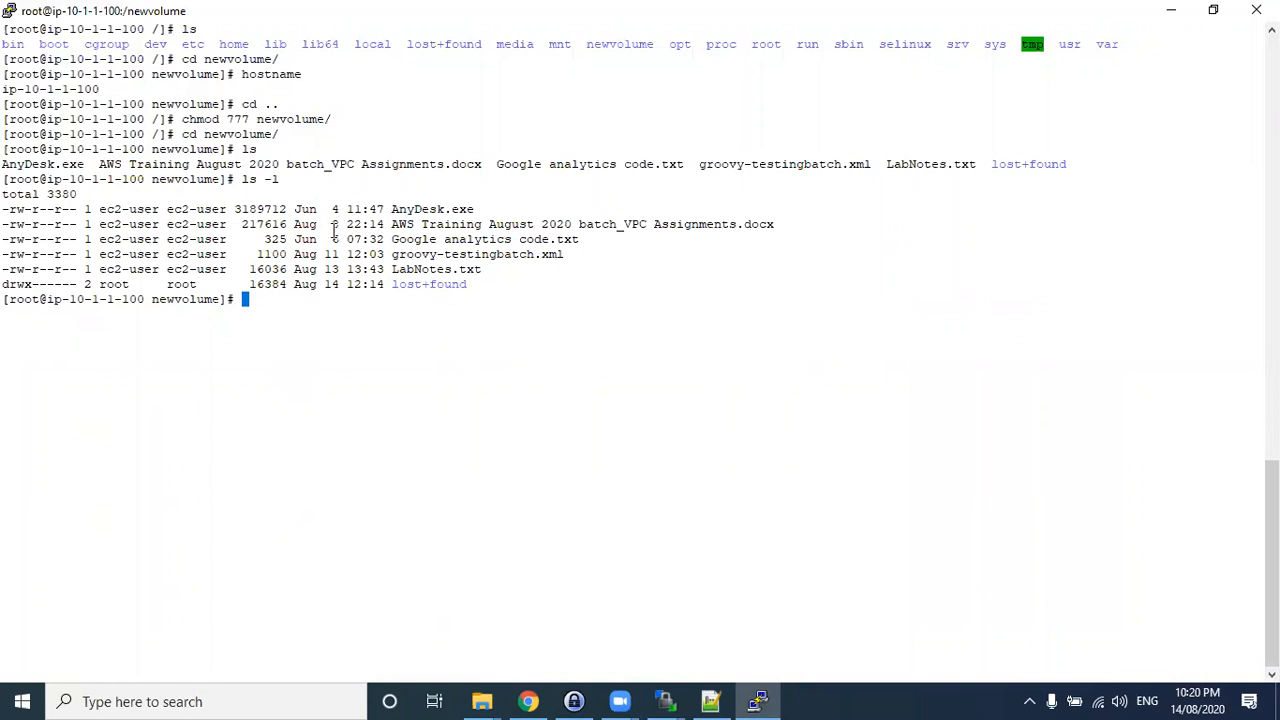
- List the block devices with lsblk and check the xvdf disk, its partition's mount point and the files stored there
type("lsblk")
key("Return")
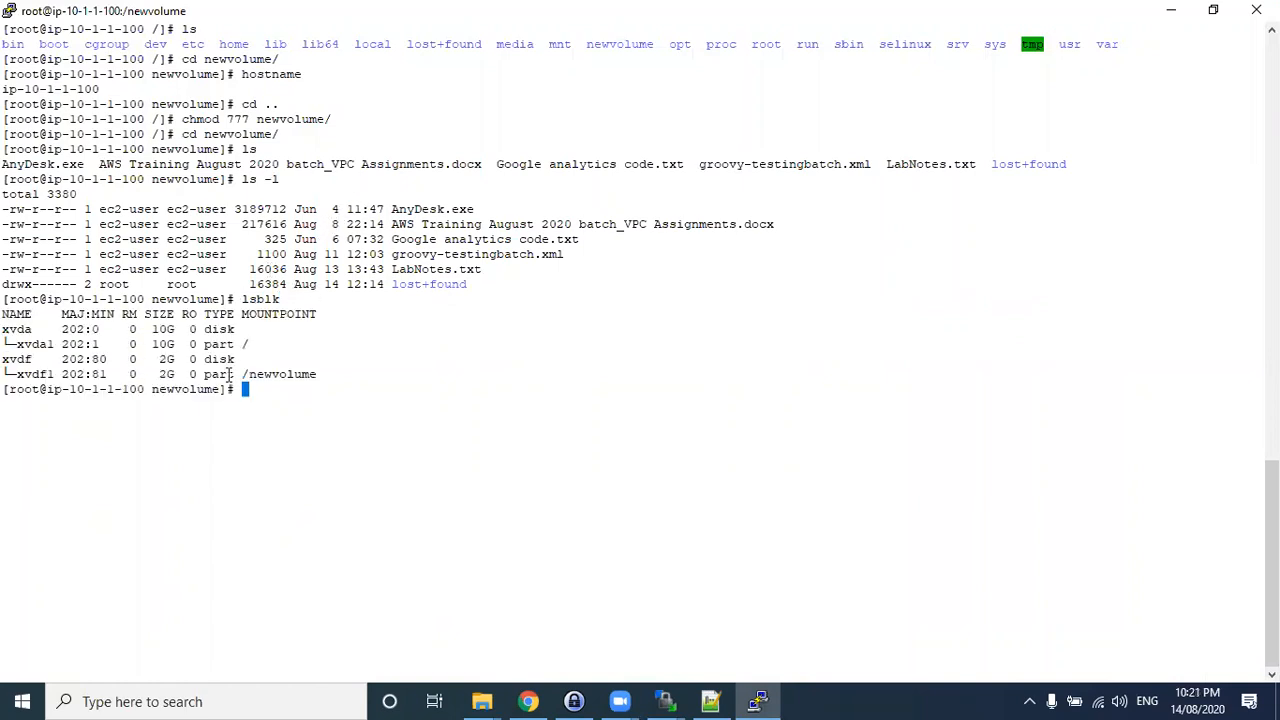
mouse_move(5, 359)
left_mouse_down()
mouse_move(250, 359)
mouse_move(2, 359)
left_mouse_up()
left_click(244, 359)
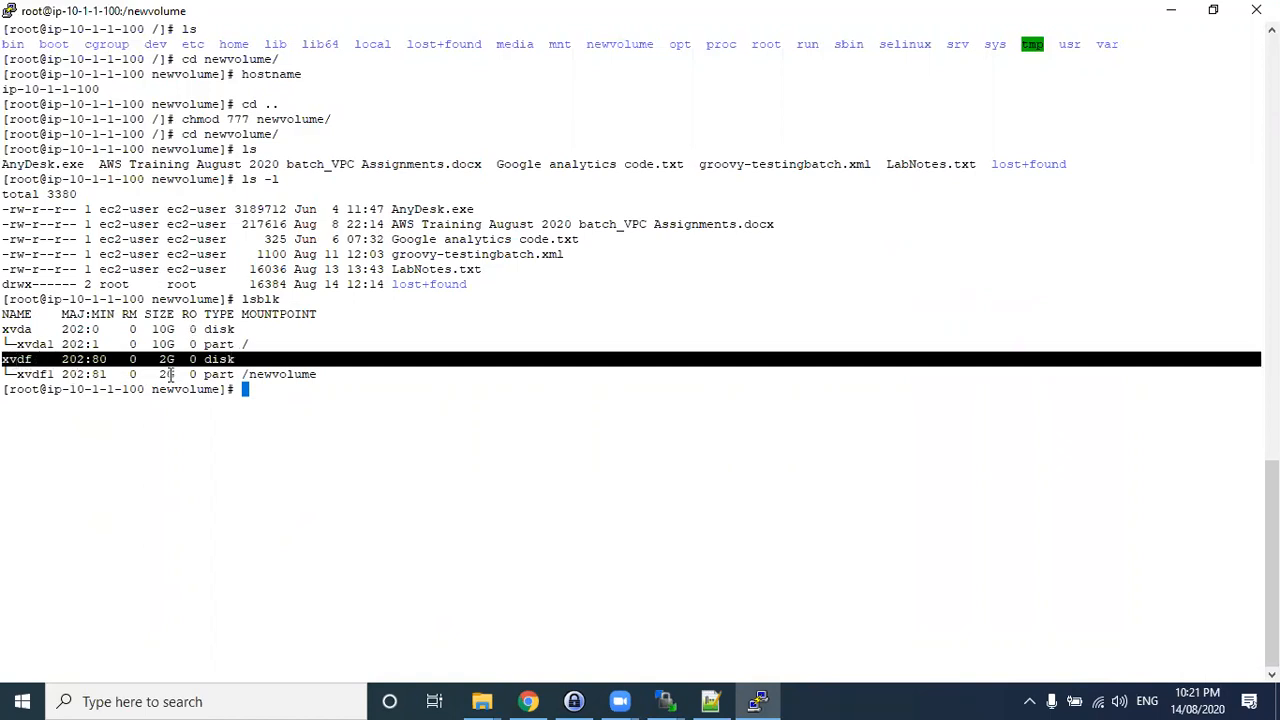
left_click_drag(20, 374, 316, 371)
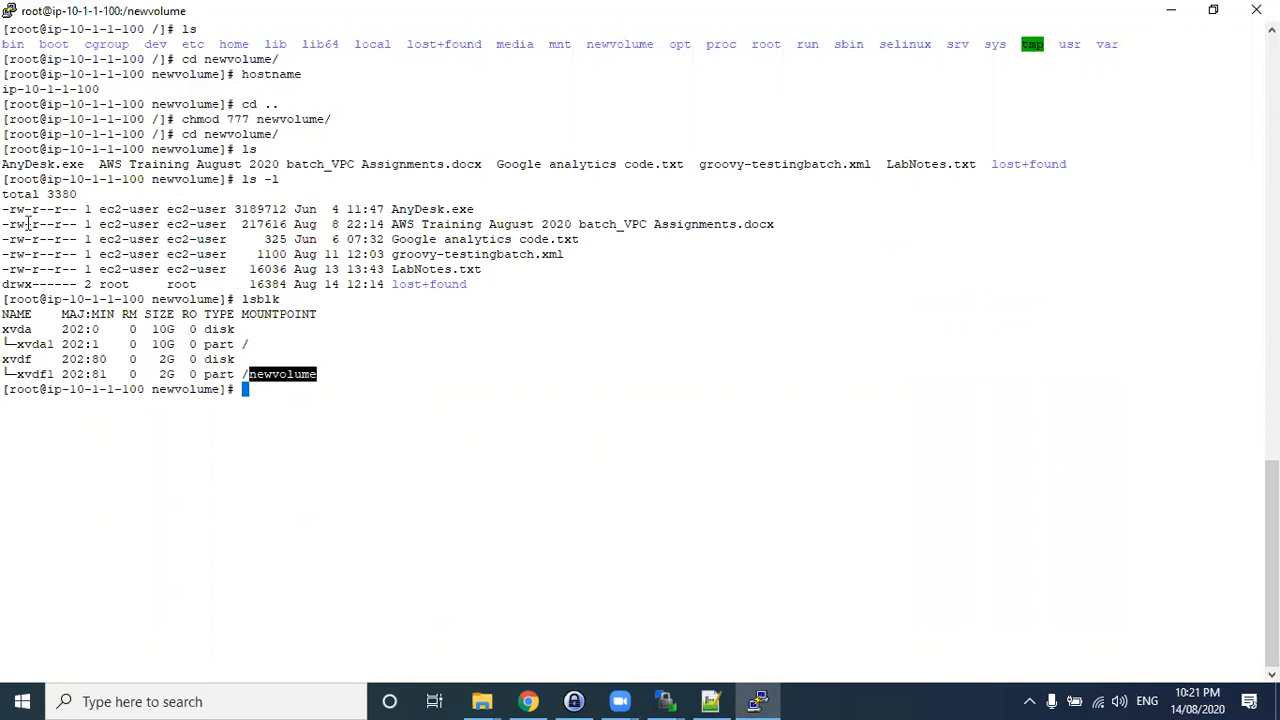
left_click_drag(8, 209, 534, 281)
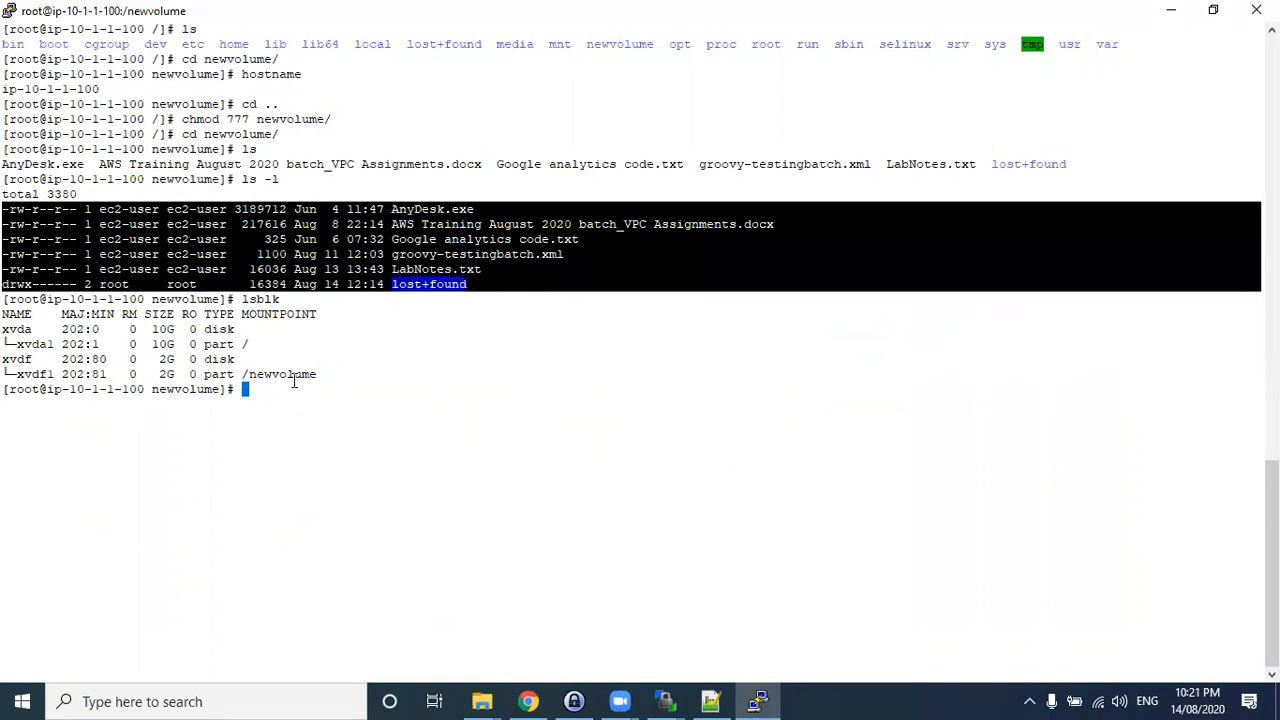
left_click(262, 399)
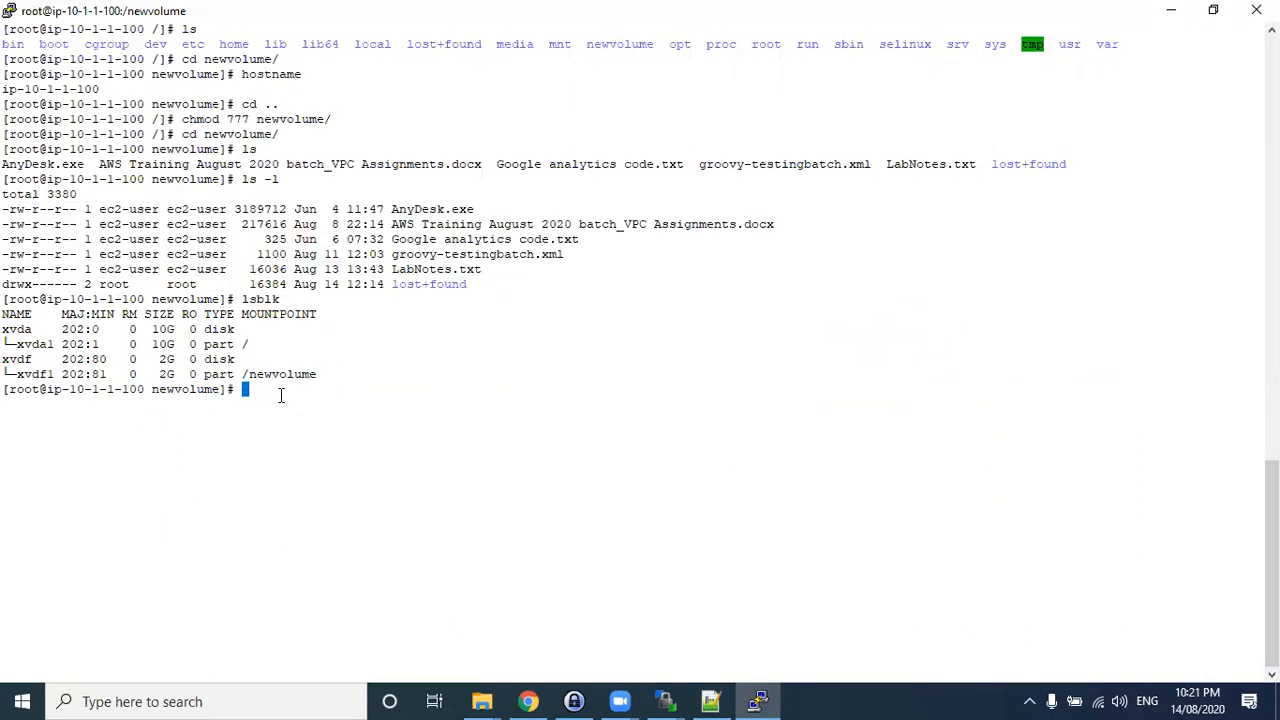
- Switch to LabNotes.txt in Notepad++ and add "1.. craete a volume and mount with (newvolume )" under the second "How to restore the data ?"
left_click(710, 701)
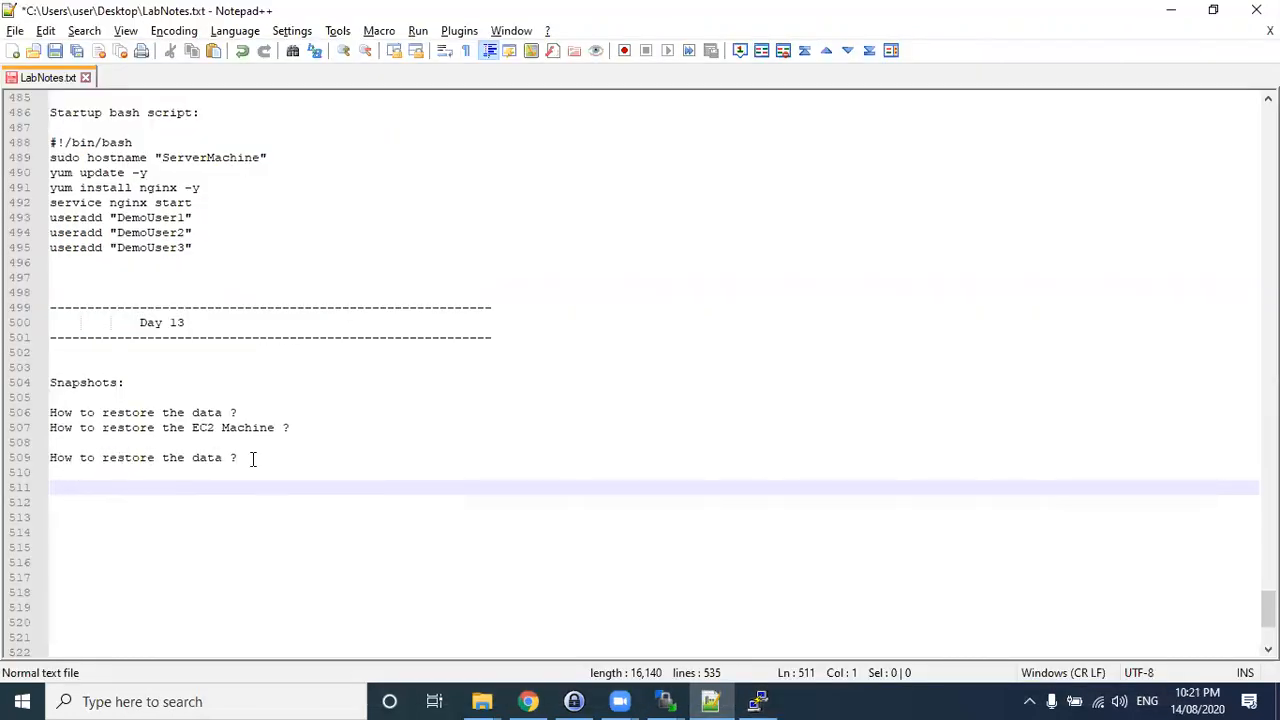
left_click_drag(251, 457, 50, 442)
left_click(155, 498)
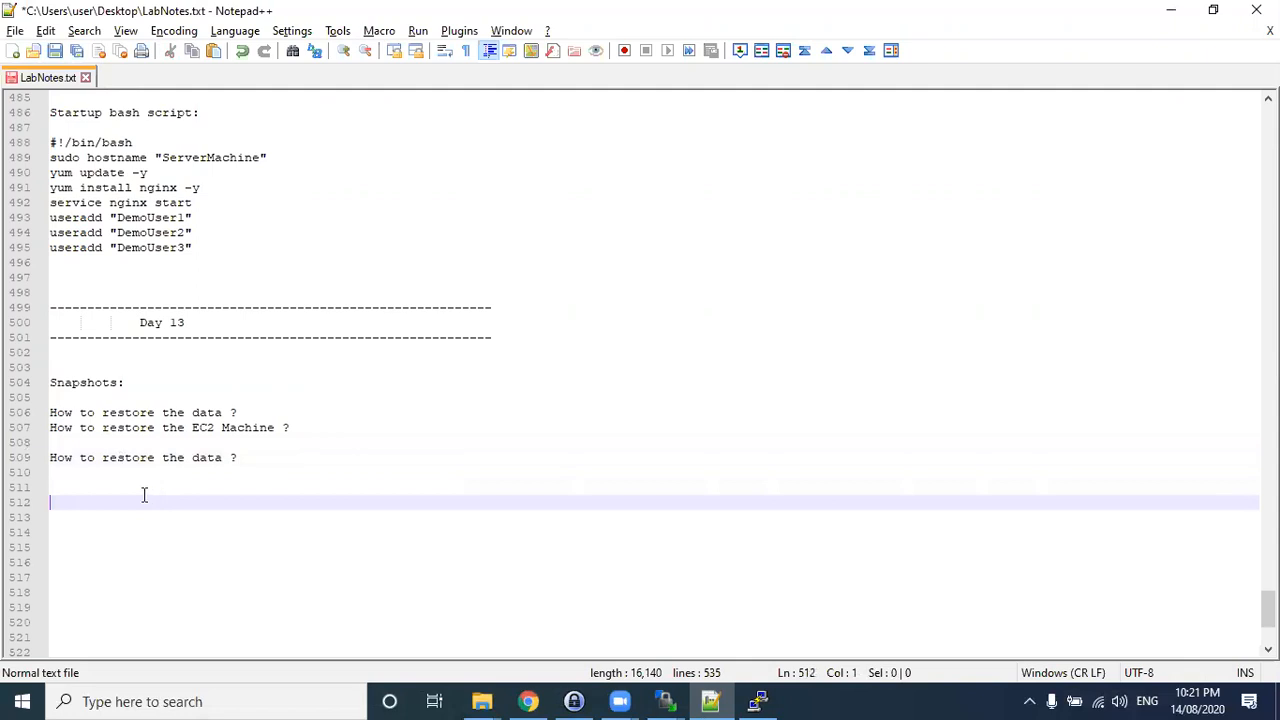
left_click(114, 489)
type("1.. cr")
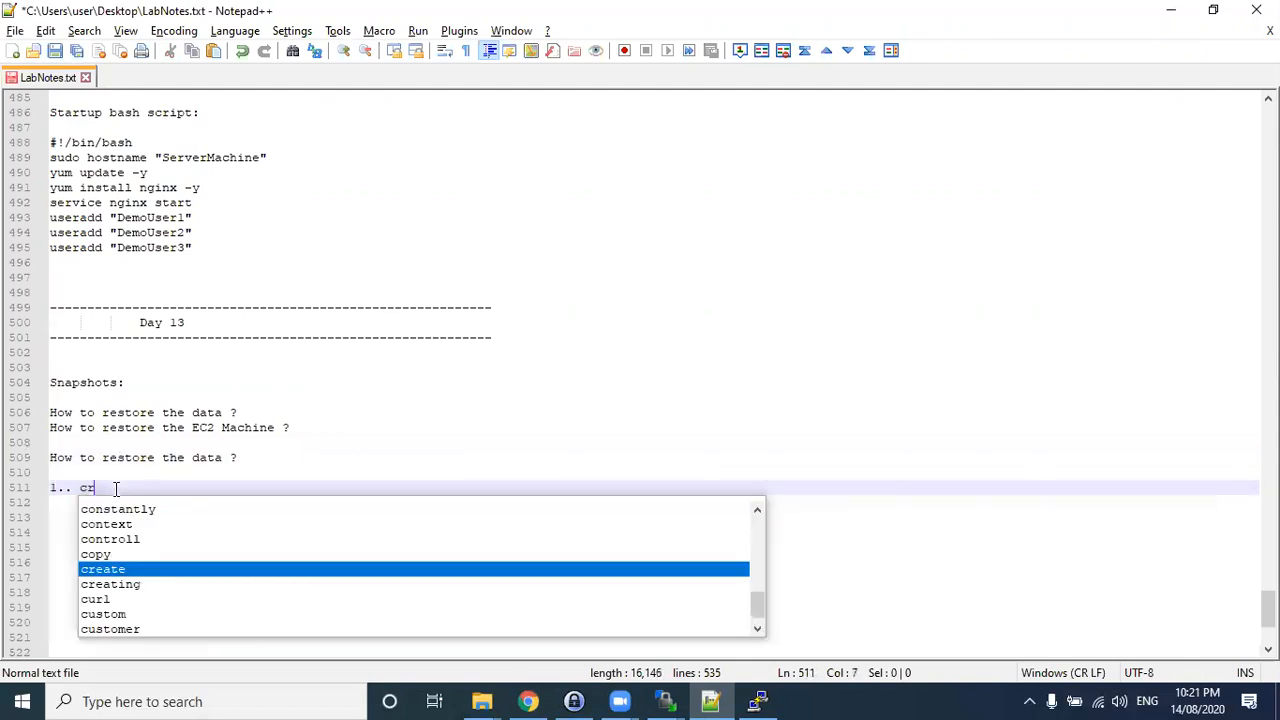
type("aete a volume ")
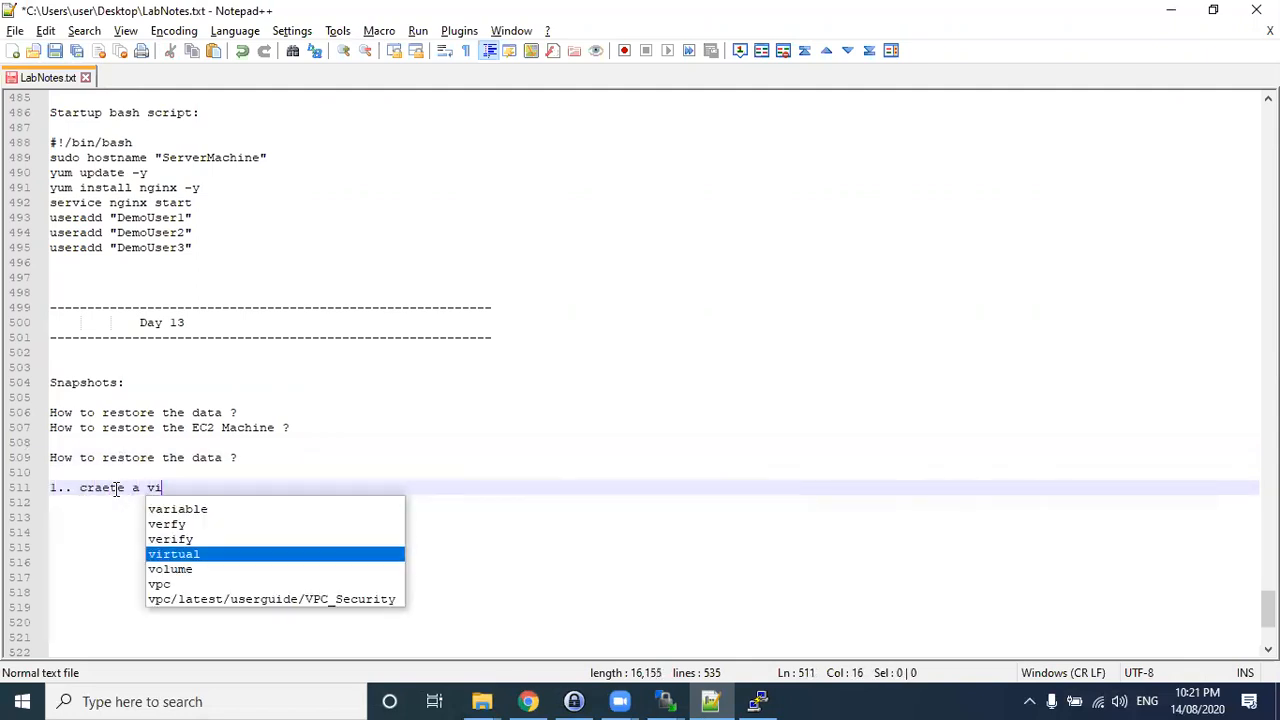
type("and c")
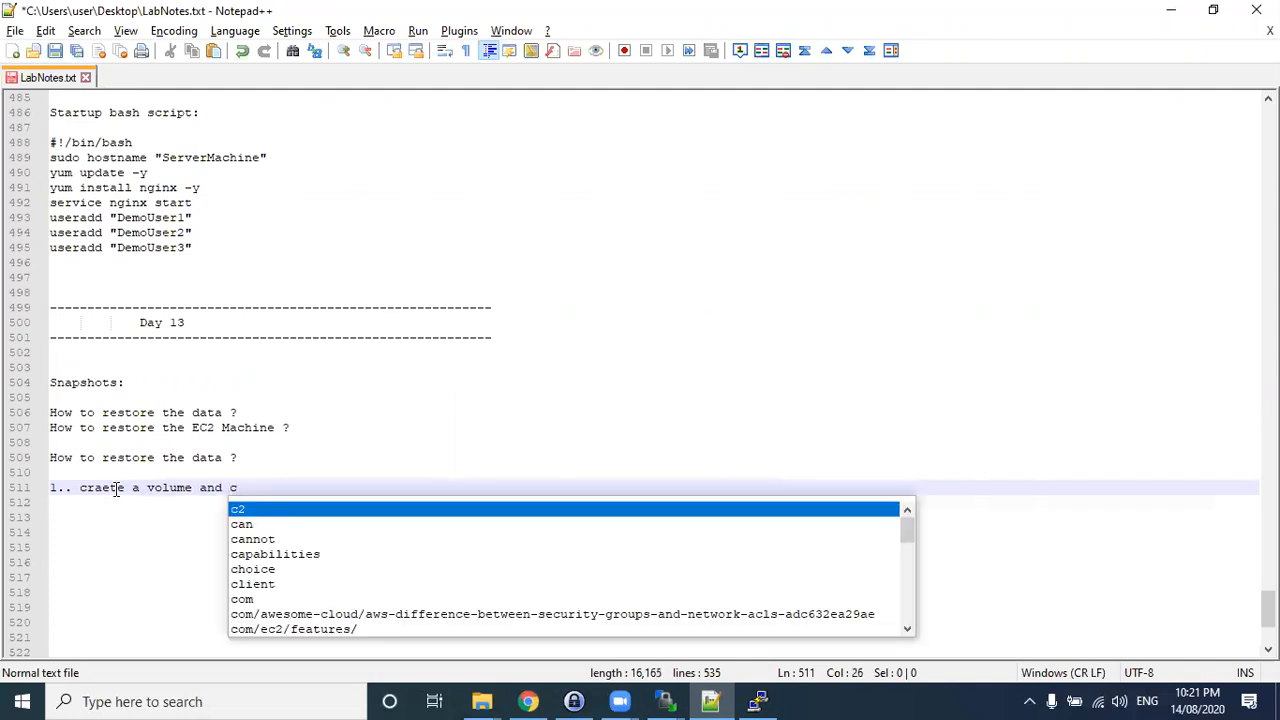
key("BackSpace")
type("mount ")
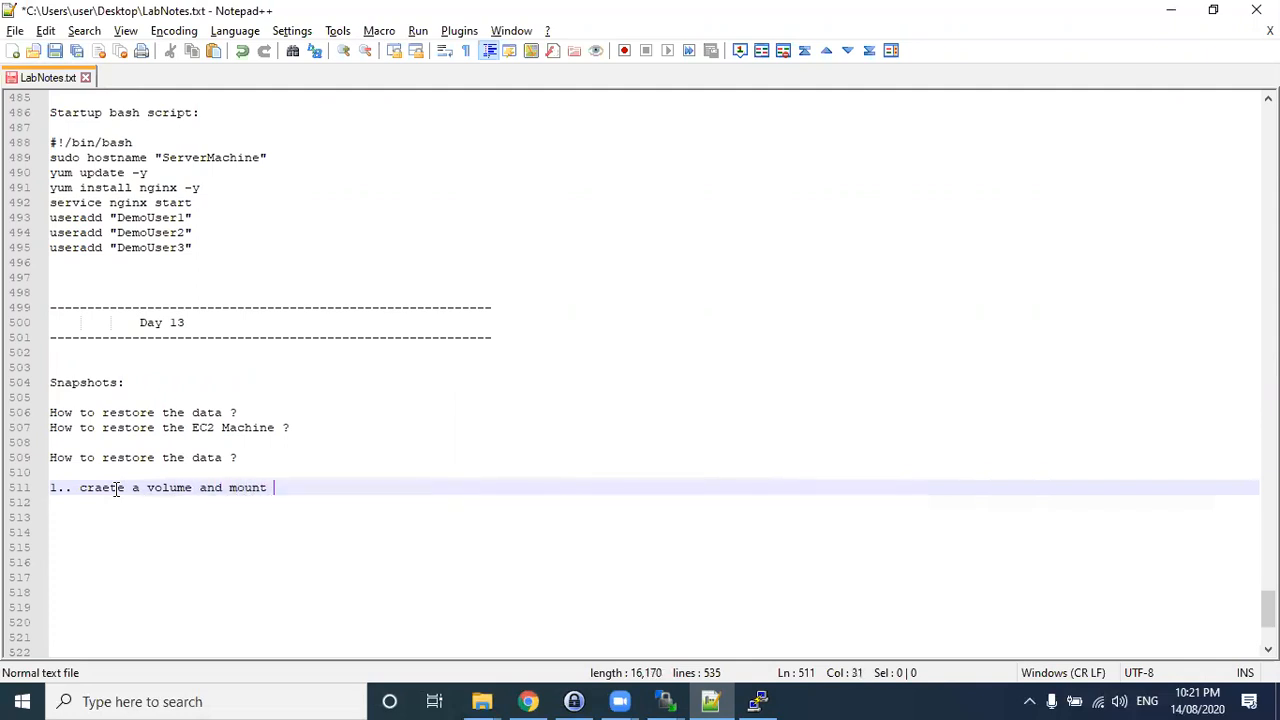
type("with")
key("BackSpace")
key("BackSpace")
key("BackSpace")
type("ith (newvolume )")
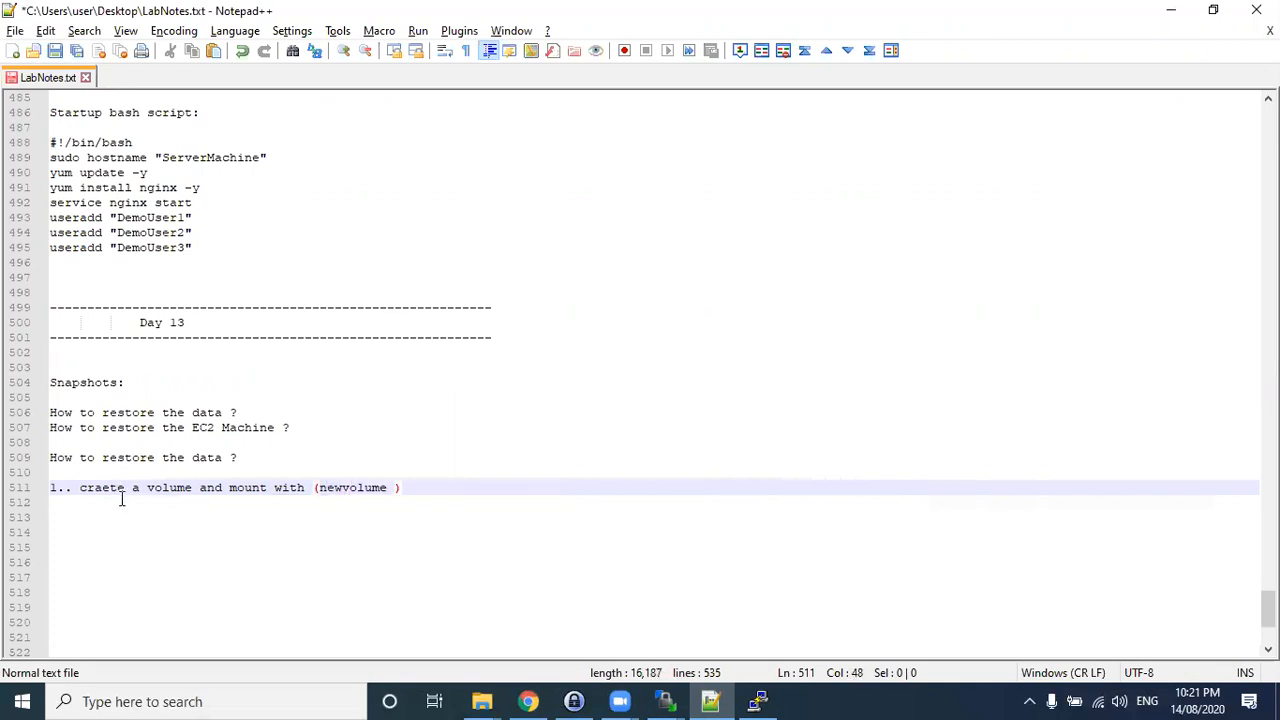
- Start a line numbered "2." below the first restore step and correct "craete" to "create" in that first step
key("Return")
type("2.")
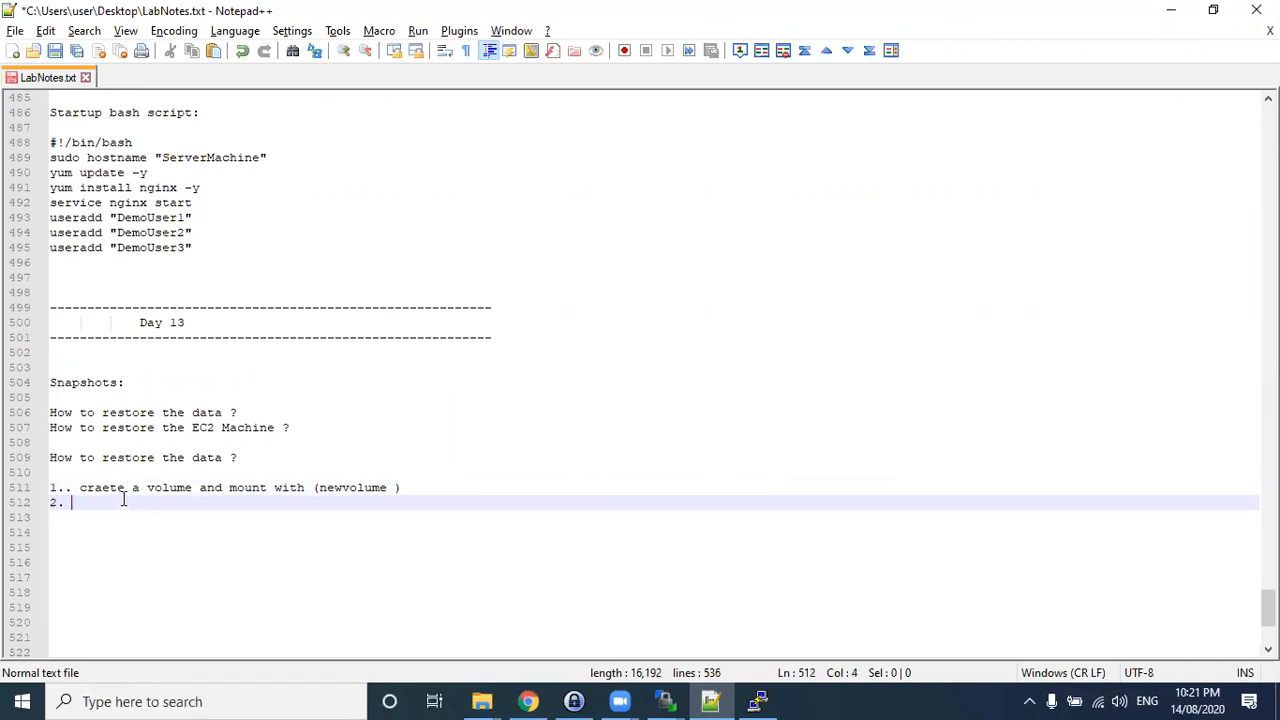
left_click(107, 487)
key("BackSpace")
key("BackSpace")
type("ea")
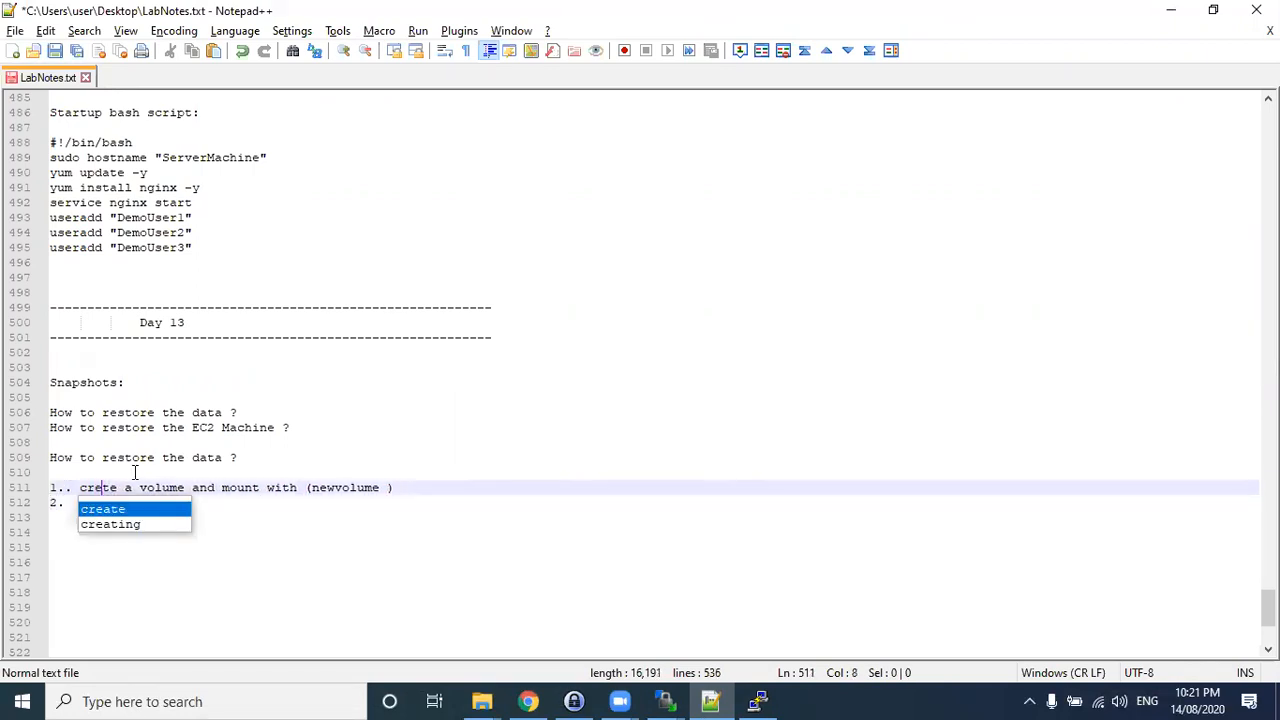
left_click(111, 504)
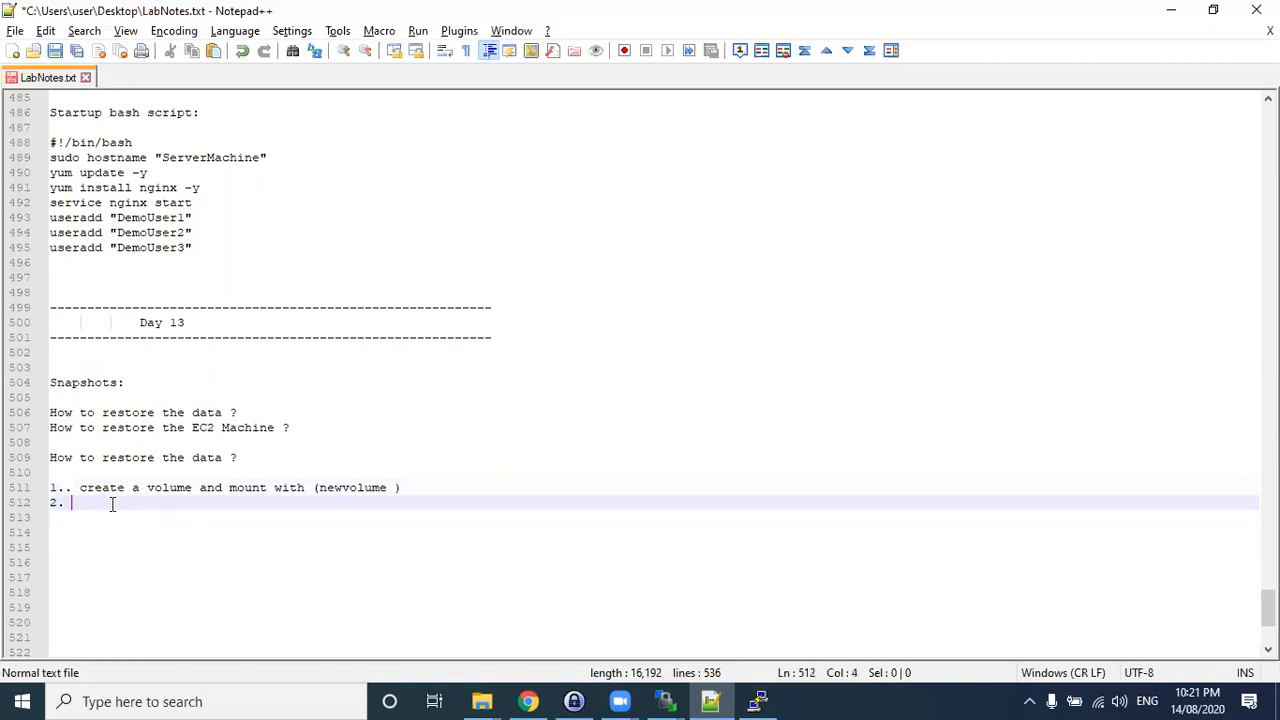
- Begin restore step 2 in the notes with the text "Take a snapshot of newvolume (2 GB"
type("Take a snapshot of ")
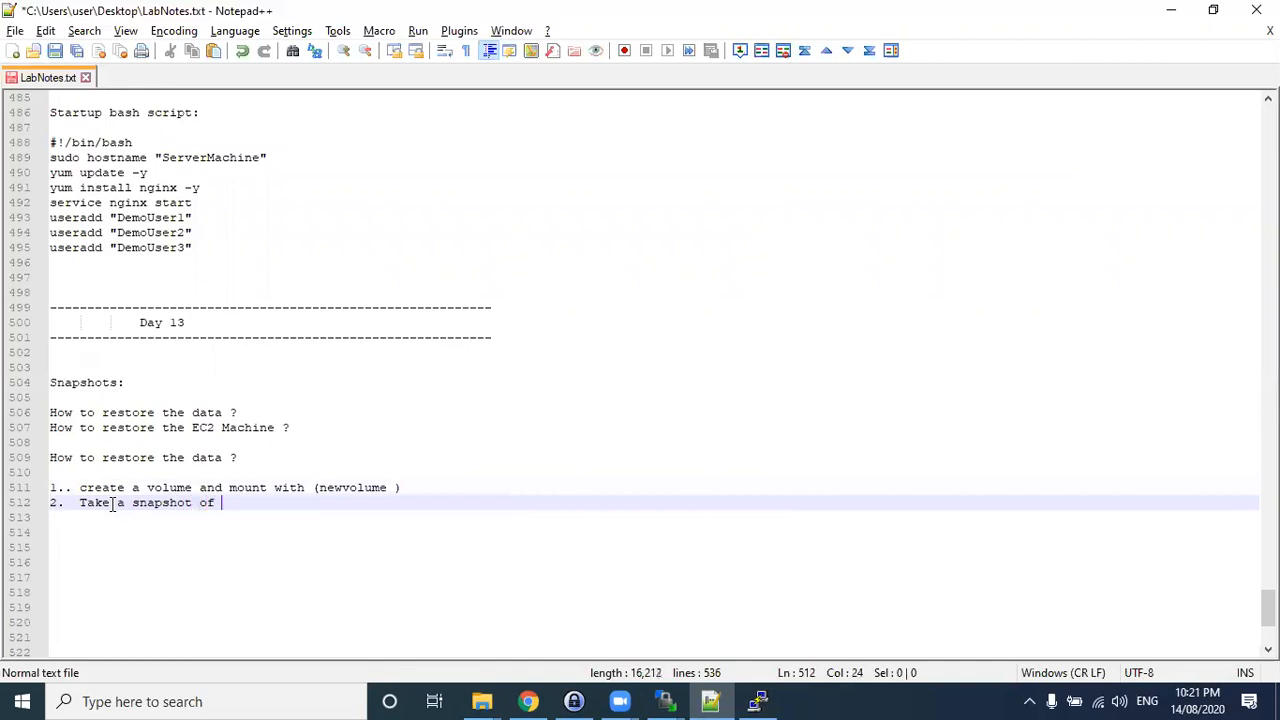
type("@")
key("BackSpace")
type("newvolume")
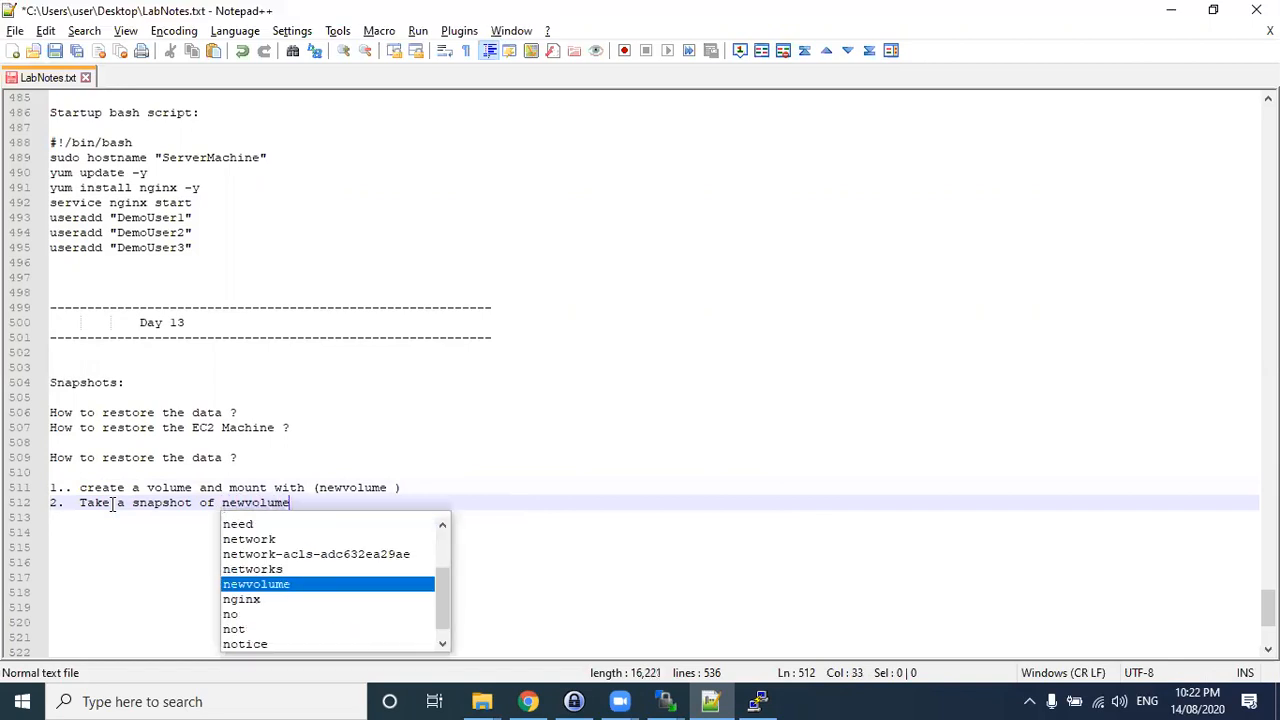
key("BackSpace")
type("me (2 GB")
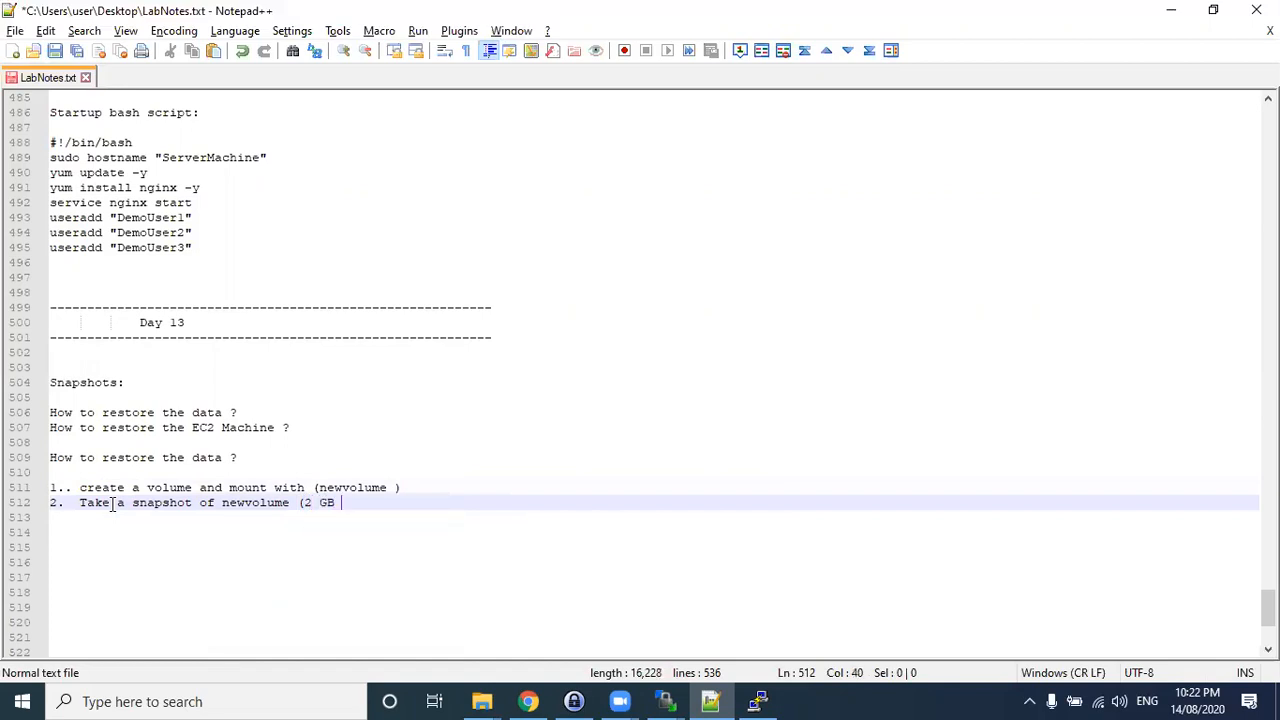
key("alt+Tab")
left_click(271, 209)
key("alt+v")
key("Up")
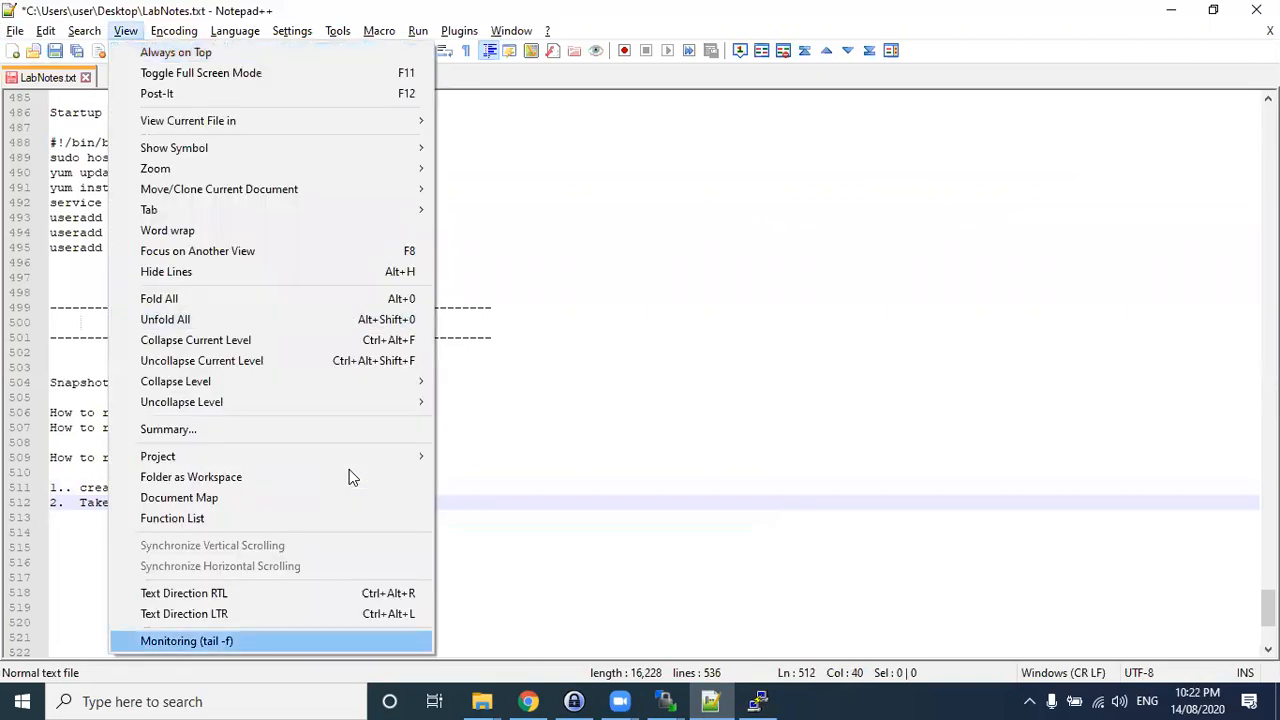
key("Escape")
- Complete the step 2 note with "volume)" and start a new line below it
type("c")
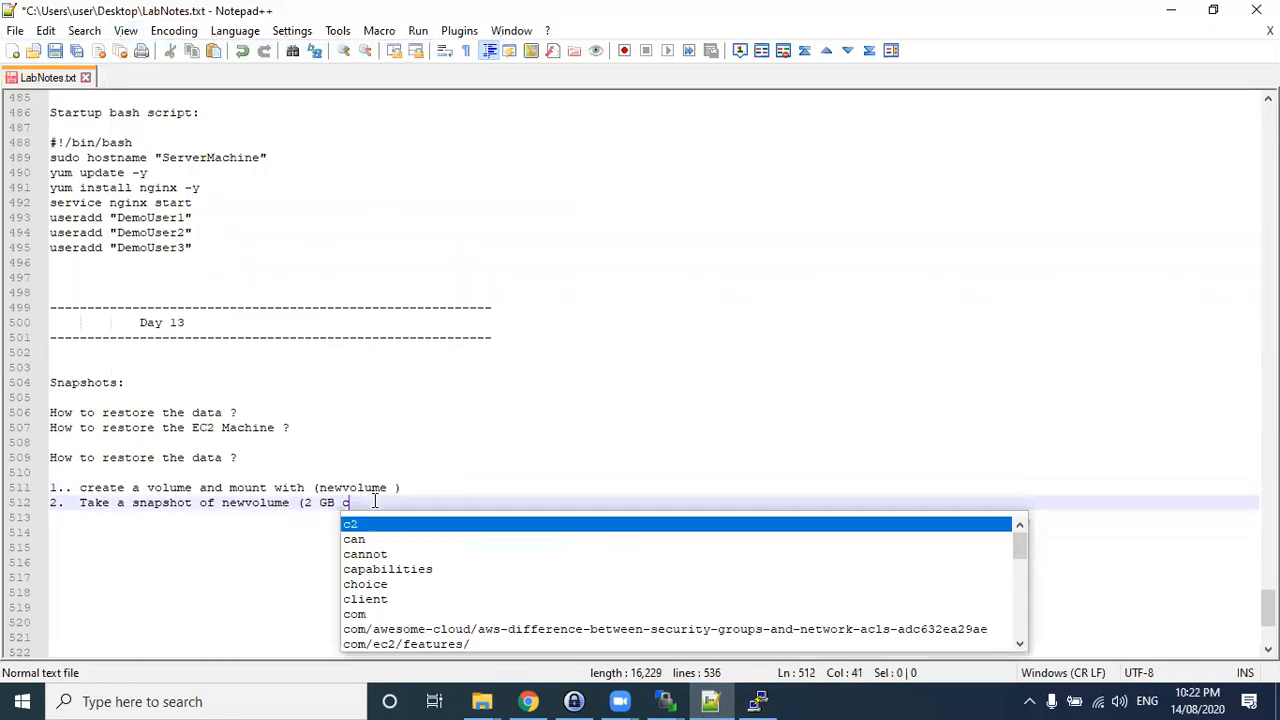
key("BackSpace")
type("volume)")
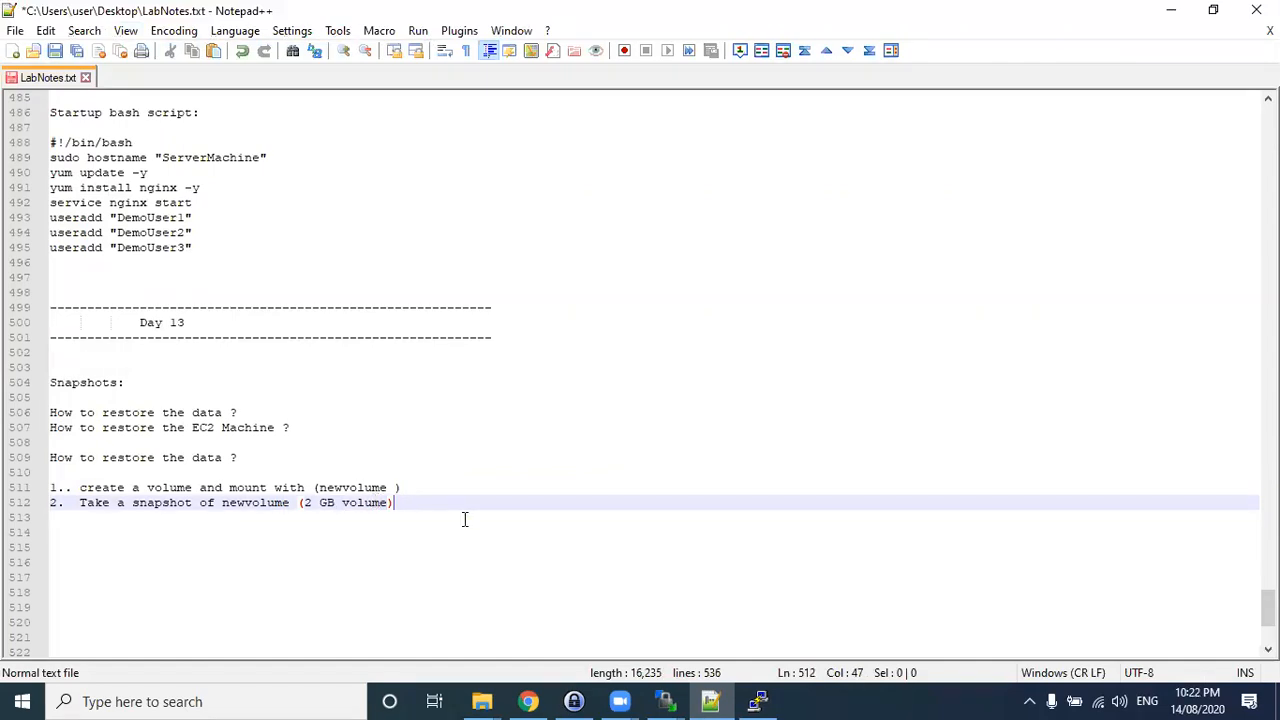
key("Return")
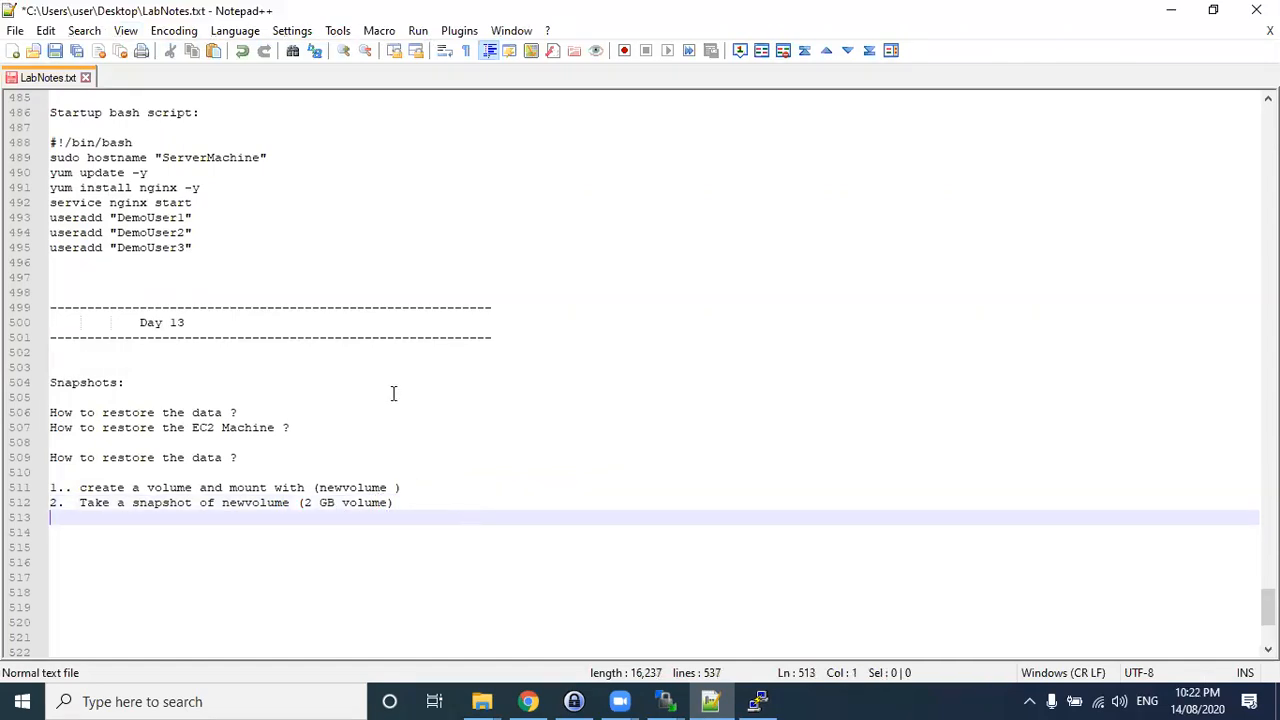
- Switch to the PuTTY session, review the files listed in newvolume, and return to the notes in Notepad++
key("alt+Tab")
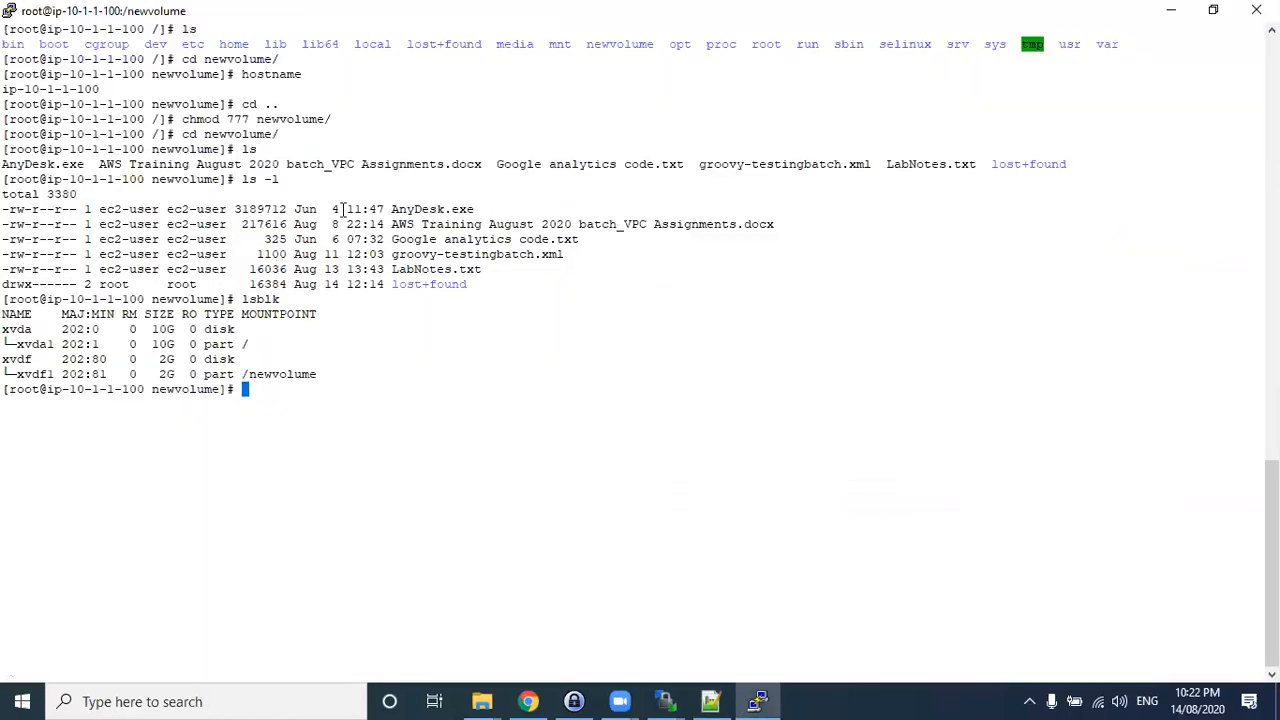
left_click_drag(342, 216, 362, 284)
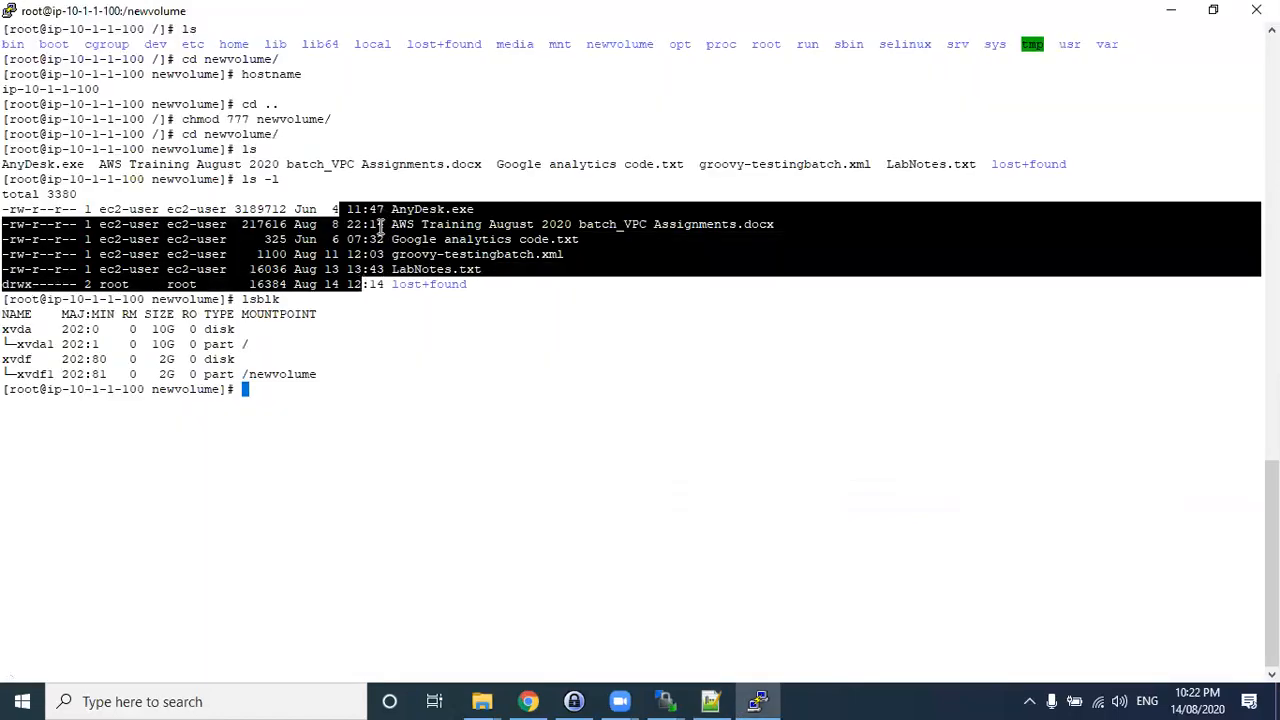
key("alt+Tab")
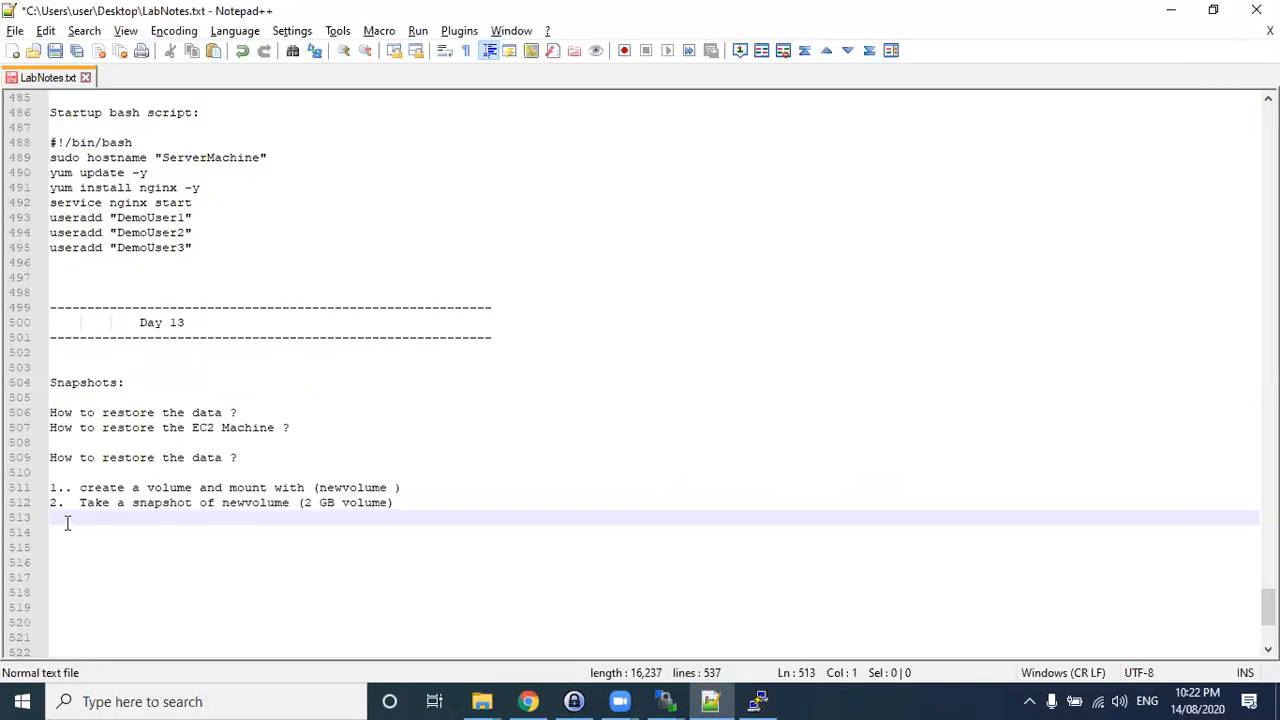
- Add restore step "3. Navigate back to Linu machine and delete all the files in new volume folder."
type("D")
key("BackSpace")
type("Navigate ")
type("bqc")
type("ac")
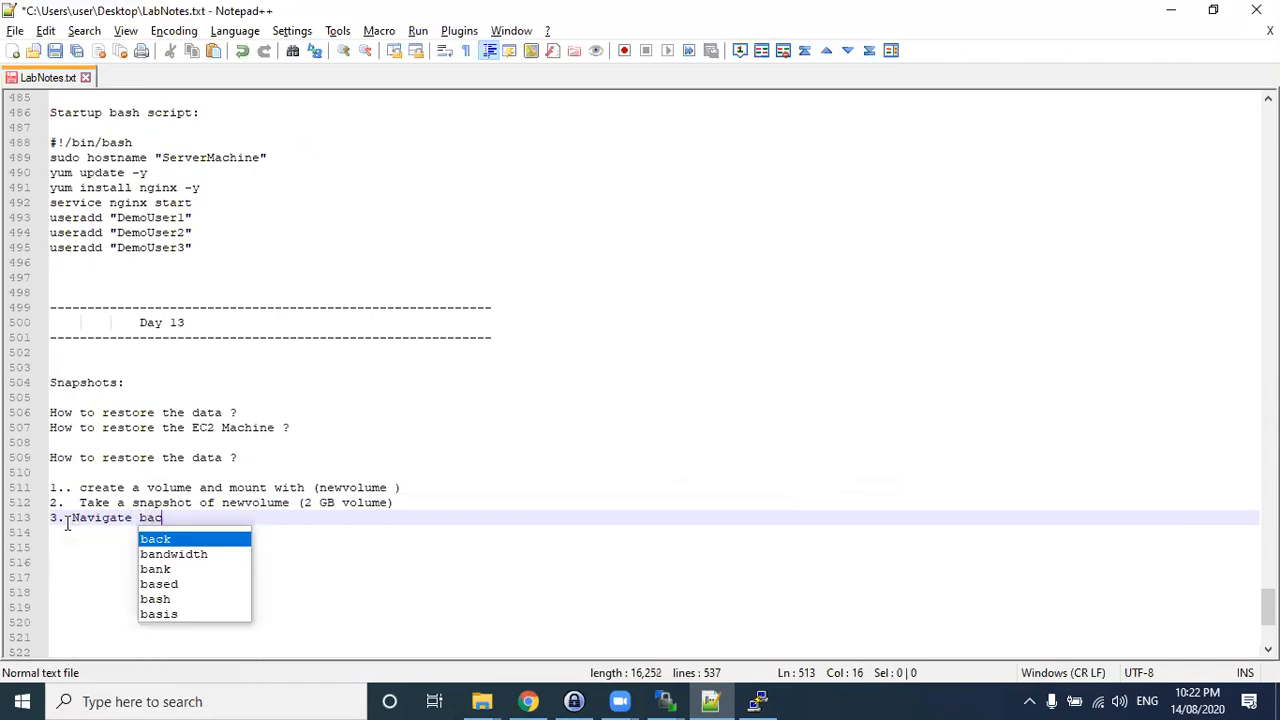
type("k to Linu mac")
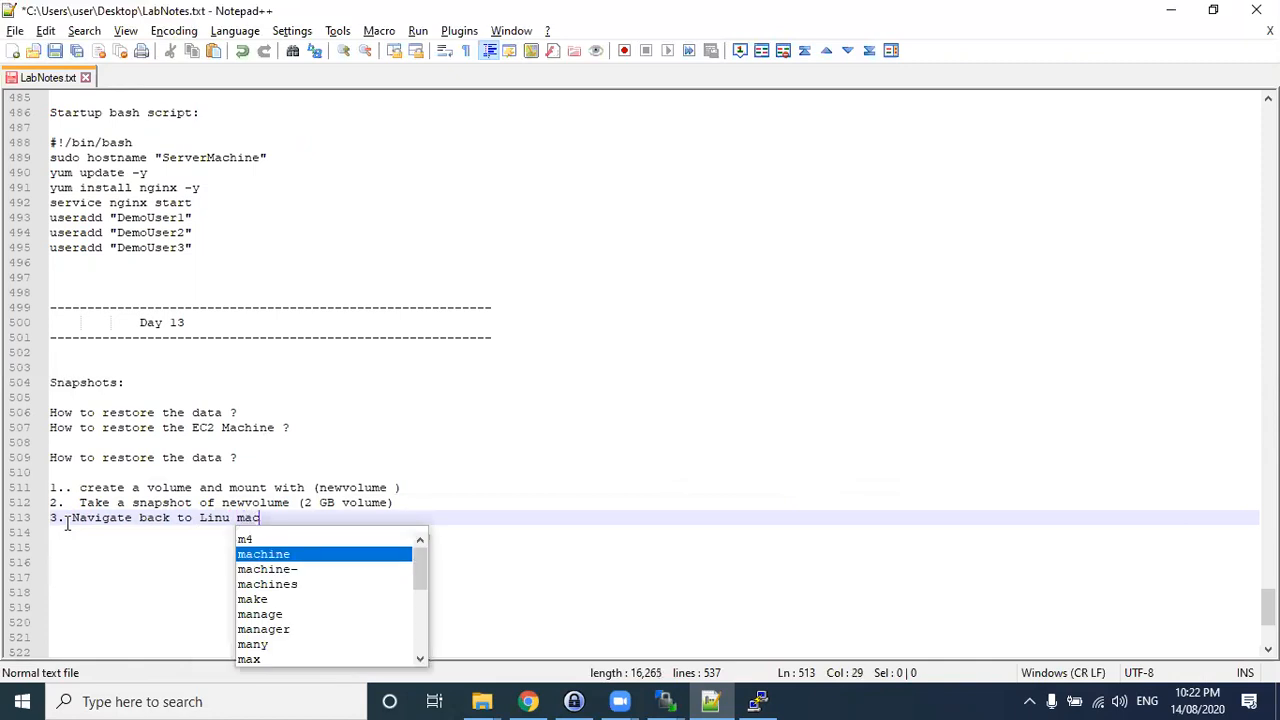
type("hine and delte")
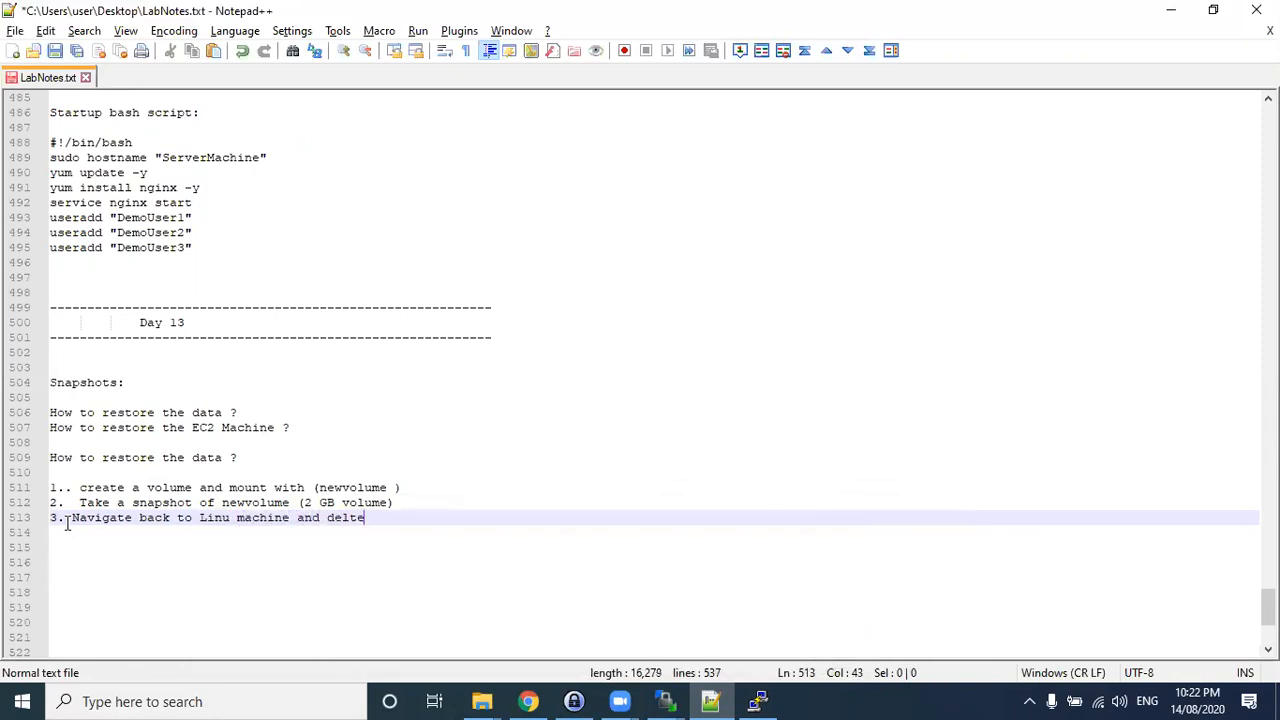
type(" all the dile")
key("BackSpace")
key("BackSpace")
key("BackSpace")
type("files in new volum")
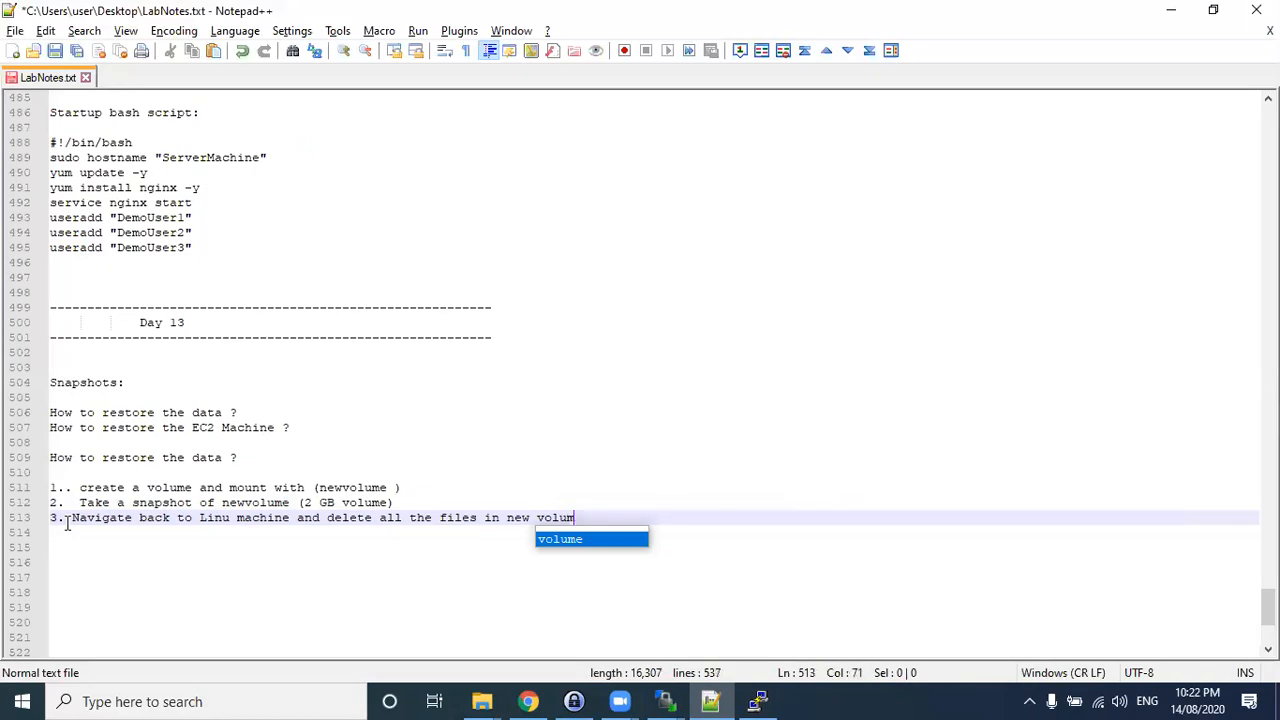
type("e folder.")
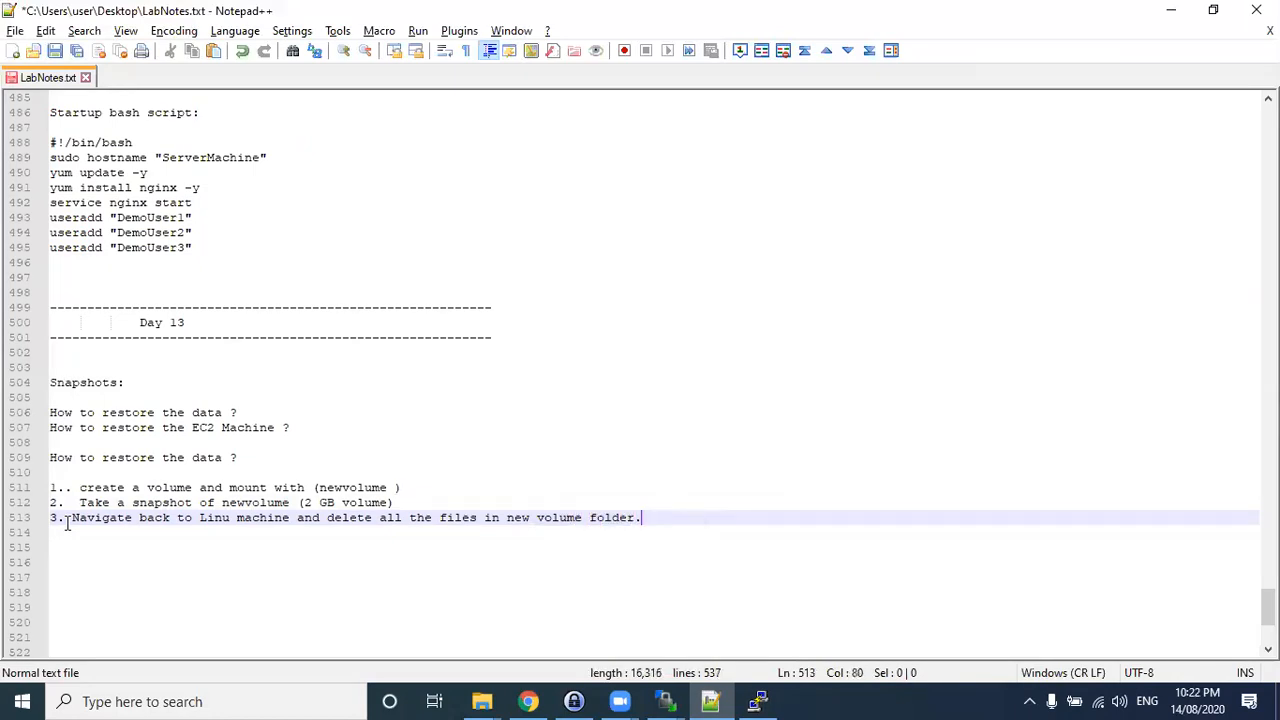
- Add restore step "4. Create a new volume with 2GB of data and mount to Ec2 machine." on the next line
key("Return")
type("4. Crear")
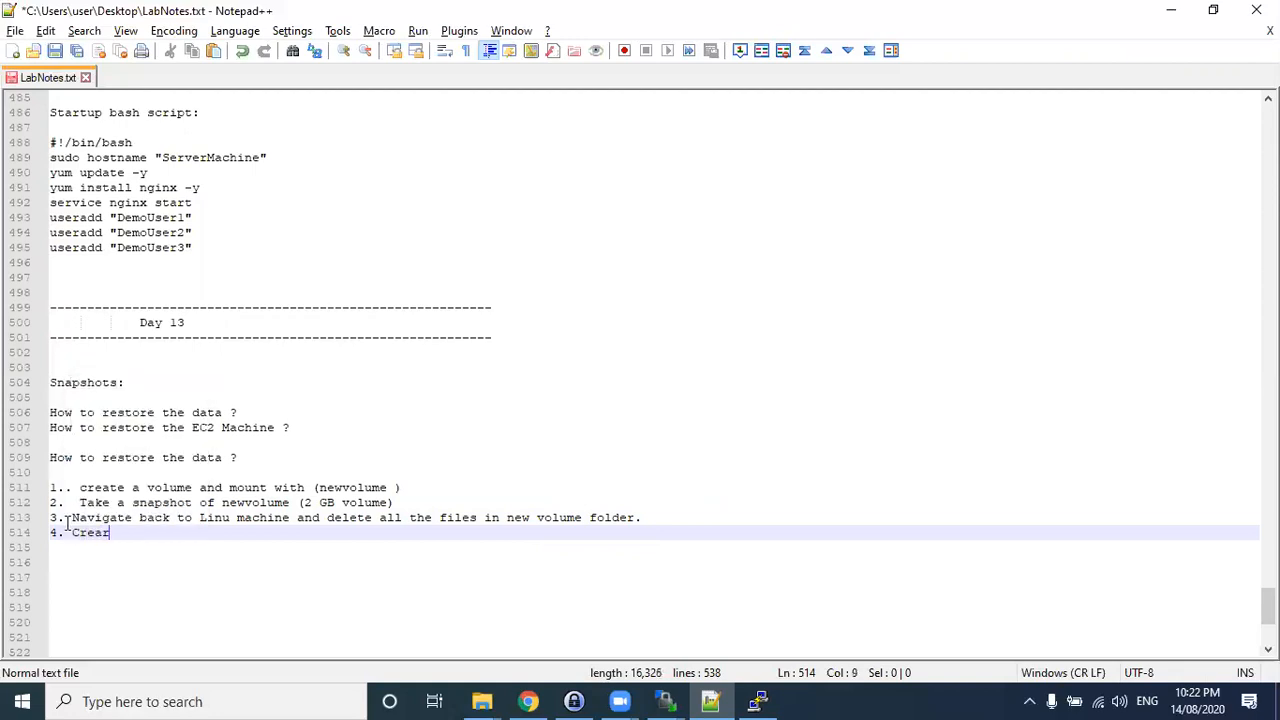
type("ate")
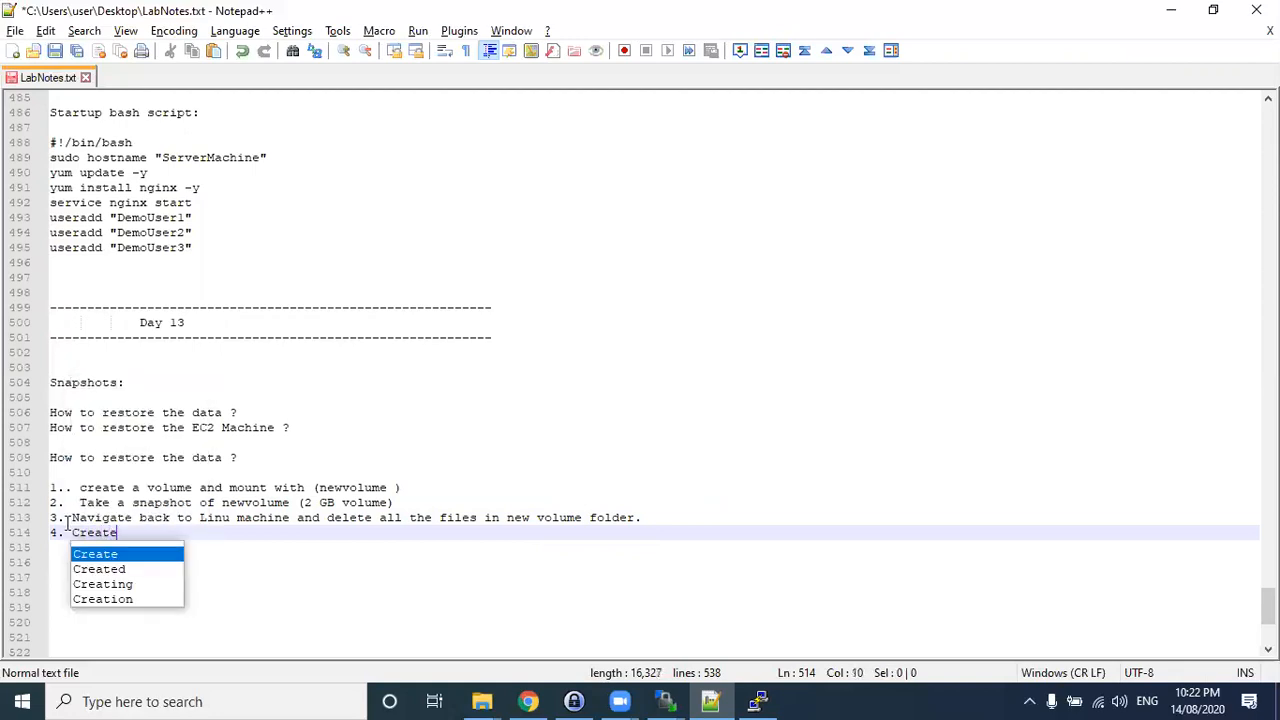
type(" a new vol")
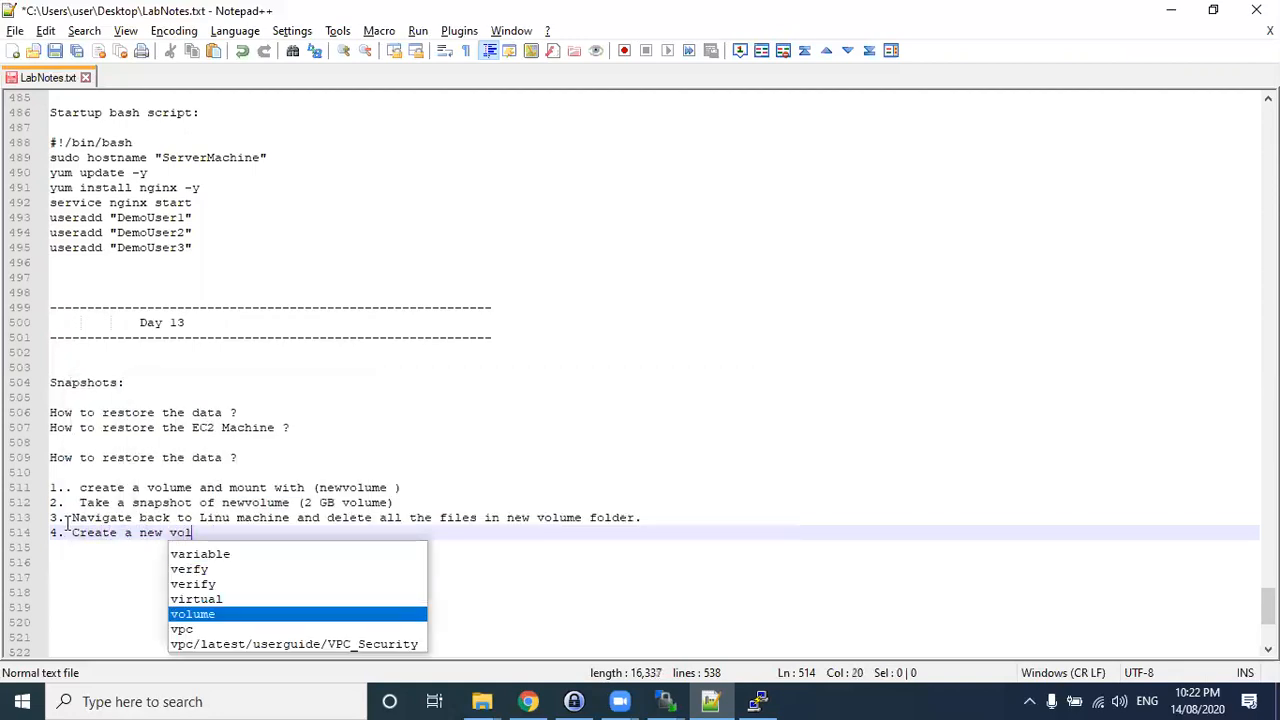
type("ume with ")
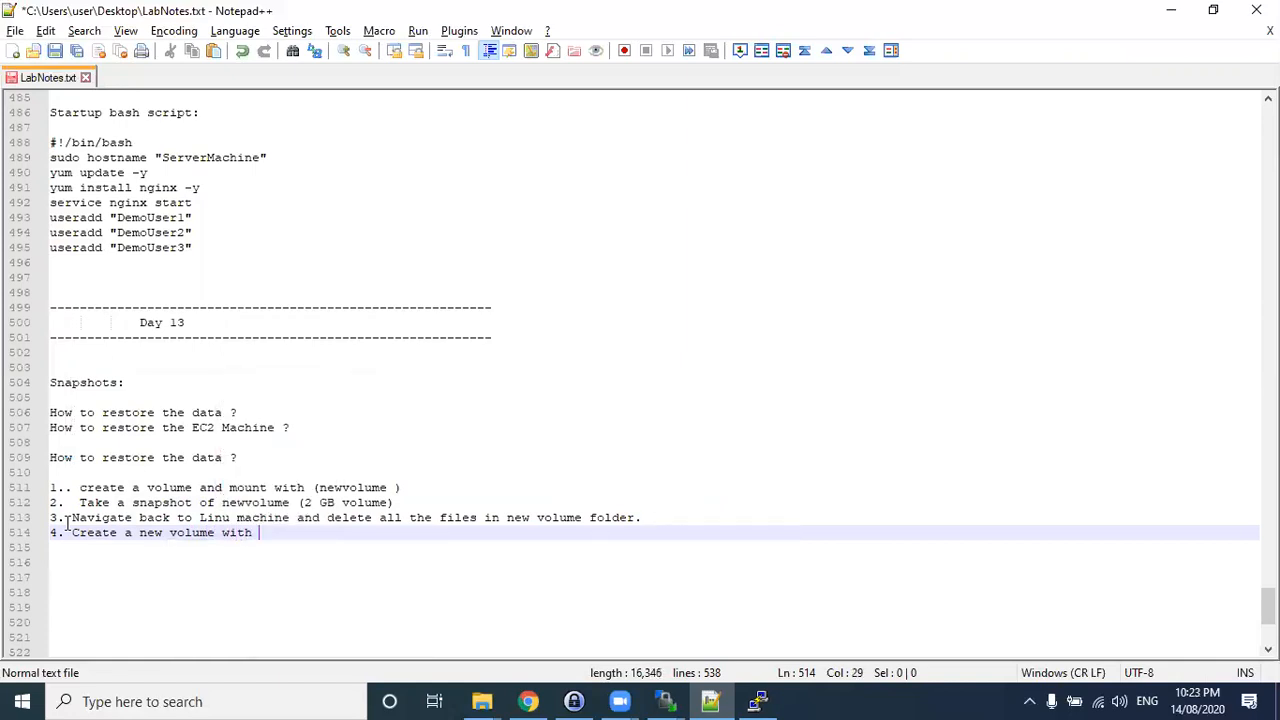
type("2GB of")
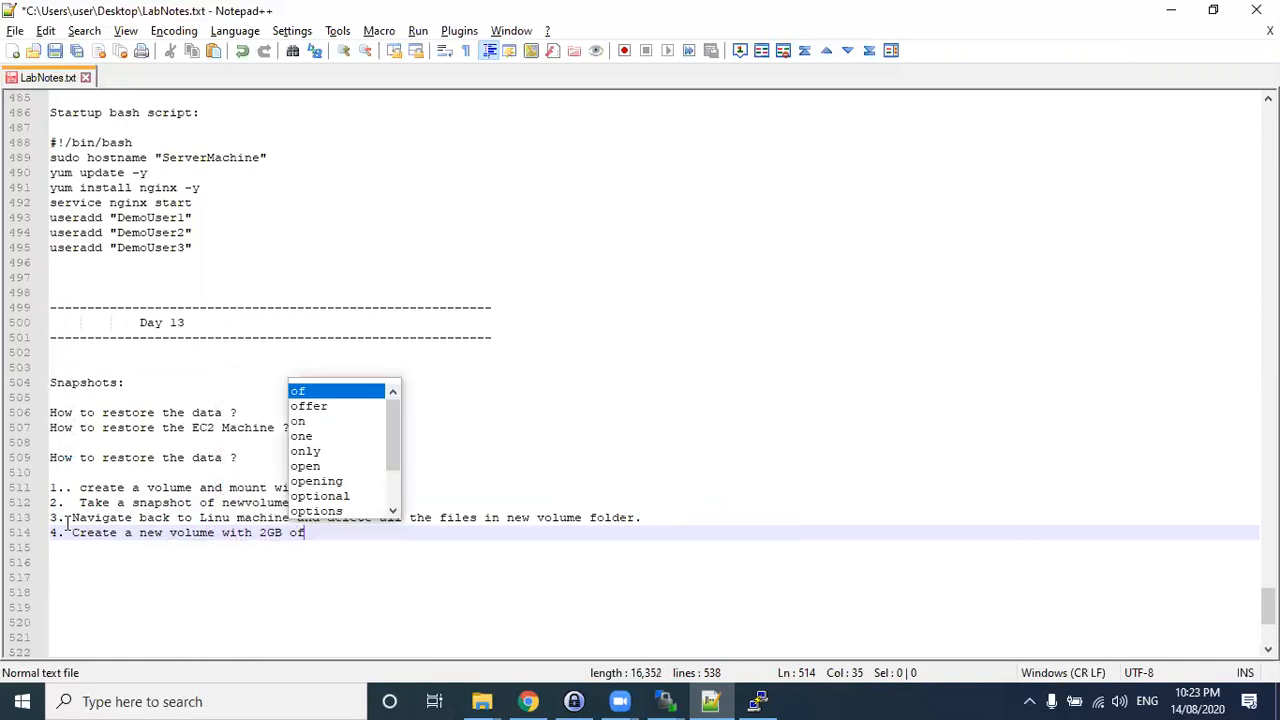
type(" data and mount to ")
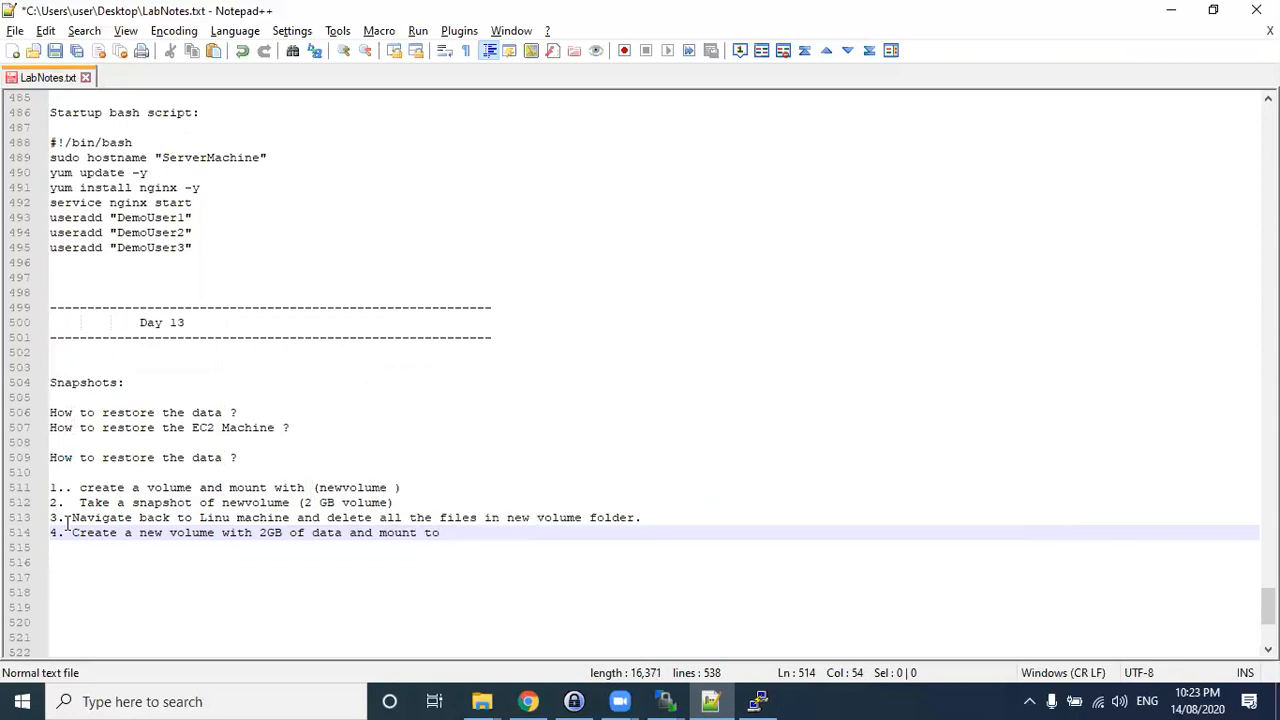
type("Ec2 machine")
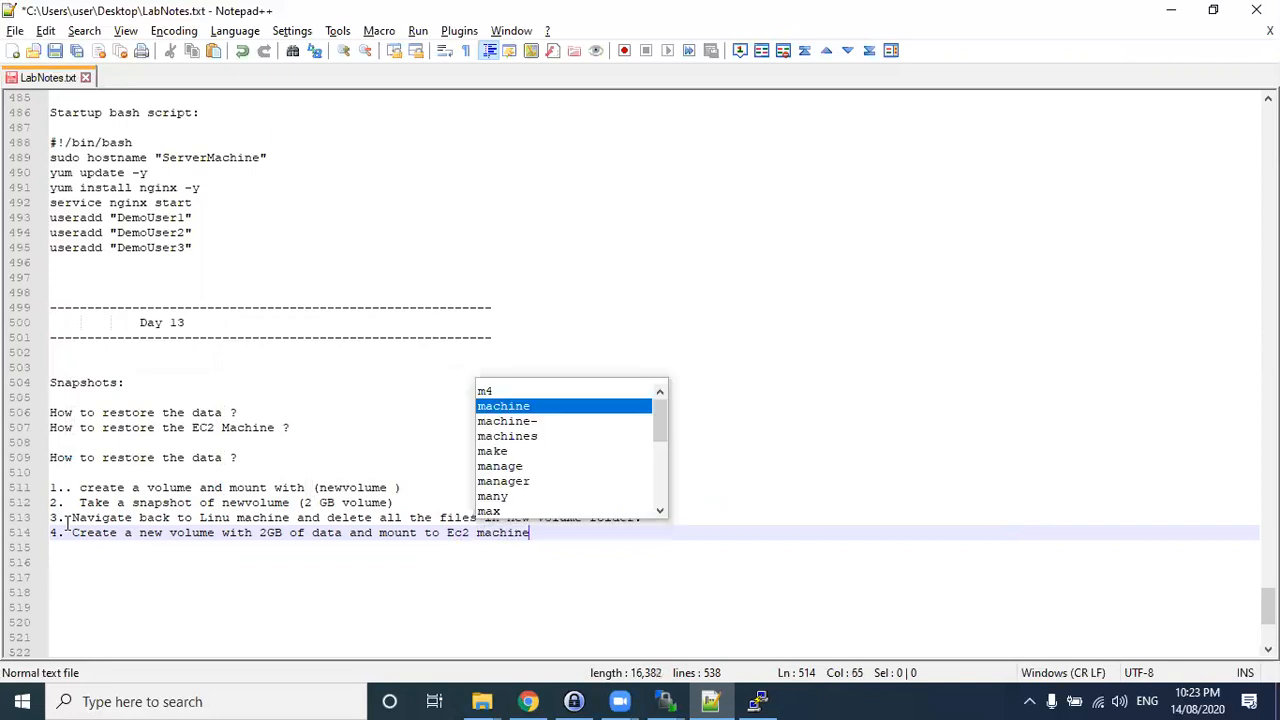
type(".")
key("Return")
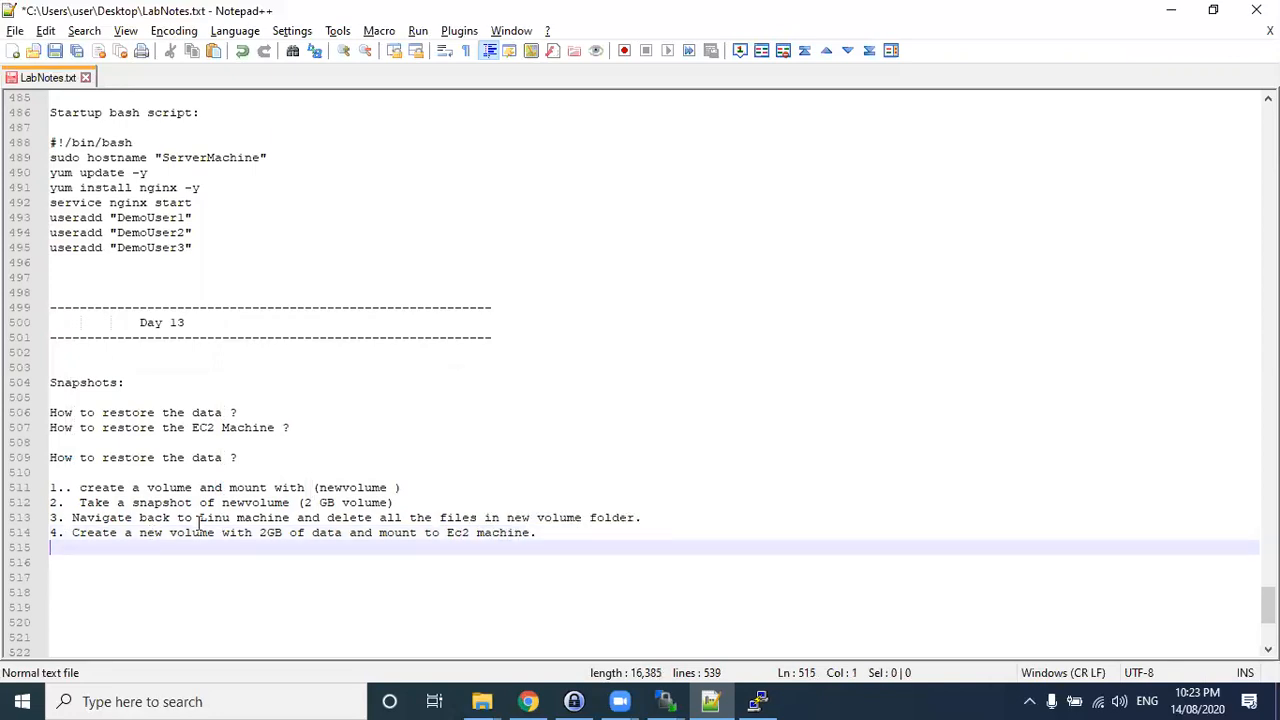
- Append "(Snapshot)" to the end of restore step 4
left_click_drag(170, 532, 216, 532)
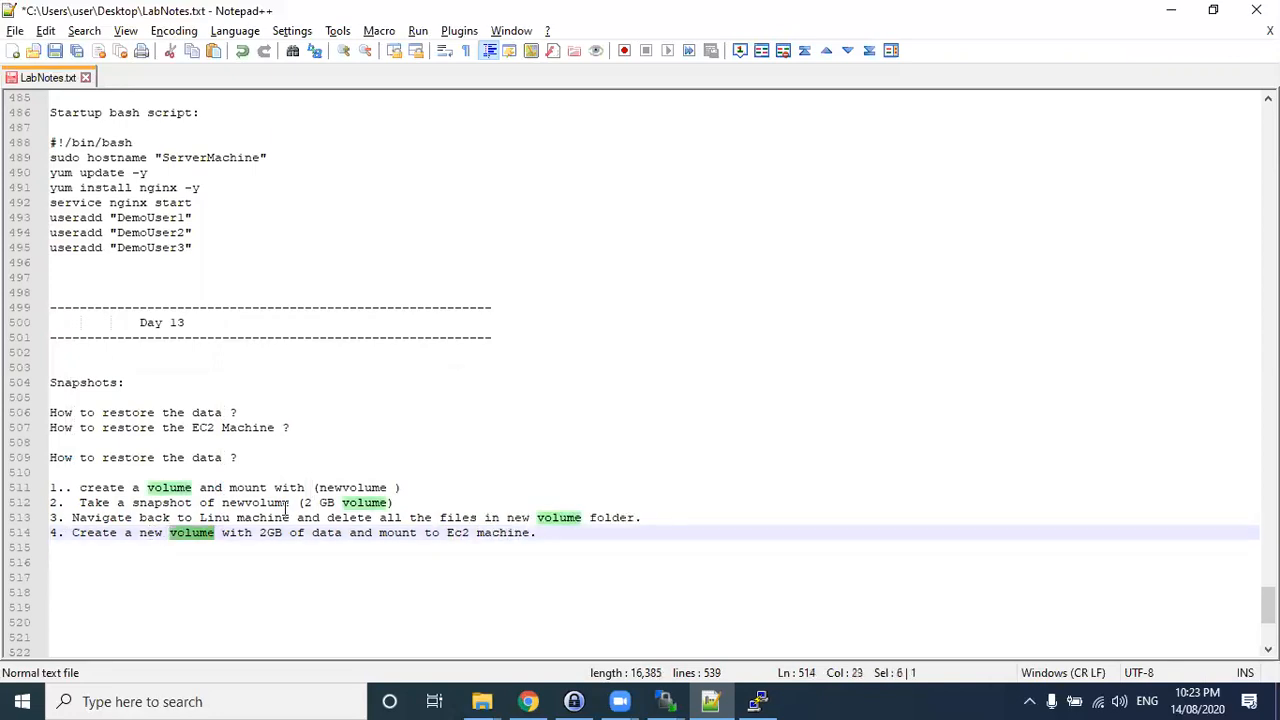
left_click(616, 532)
type("(Snapshots")
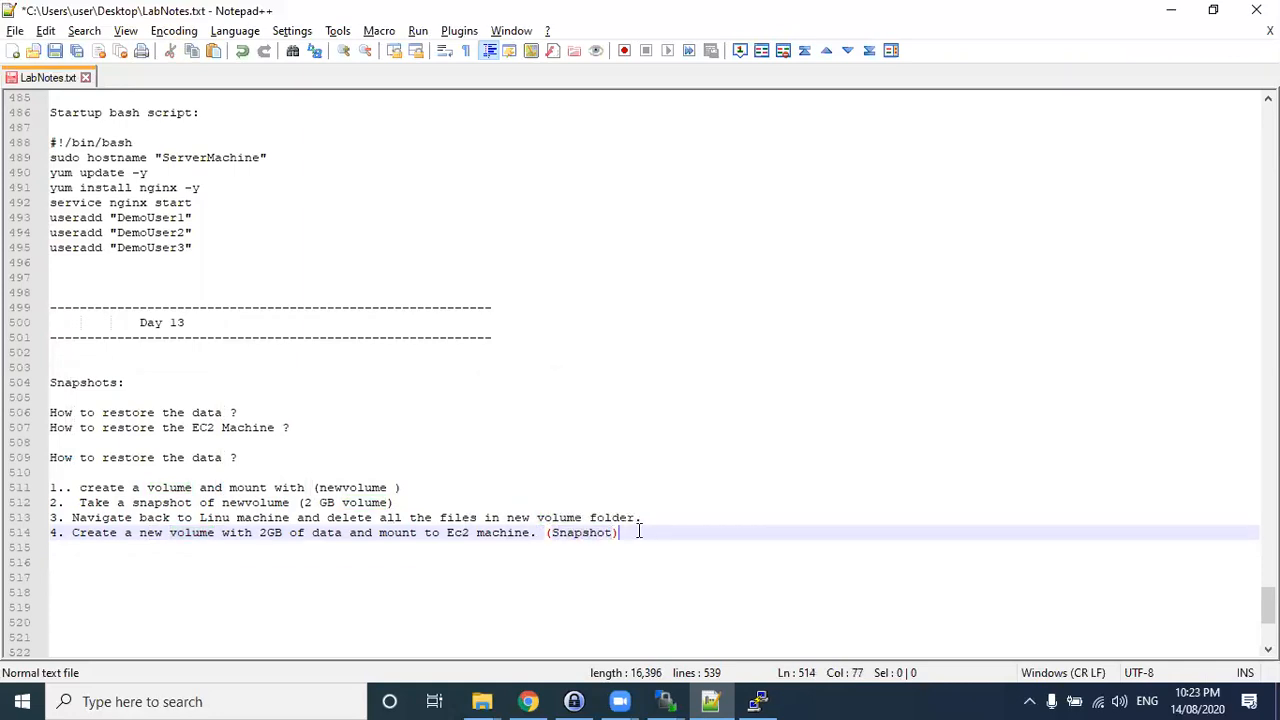
- Add restore step "5. attached the new restored volume to the Ec2 machine" and start a new line below it
key("Return")
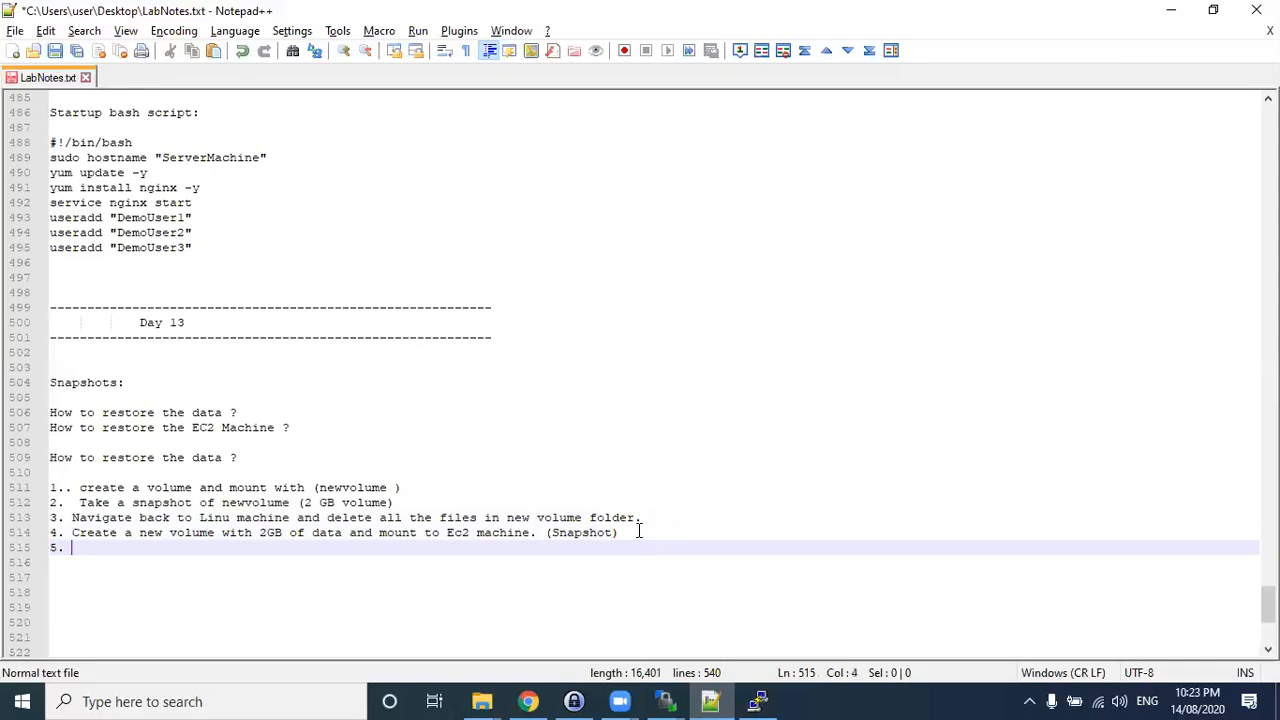
type("5. attached")
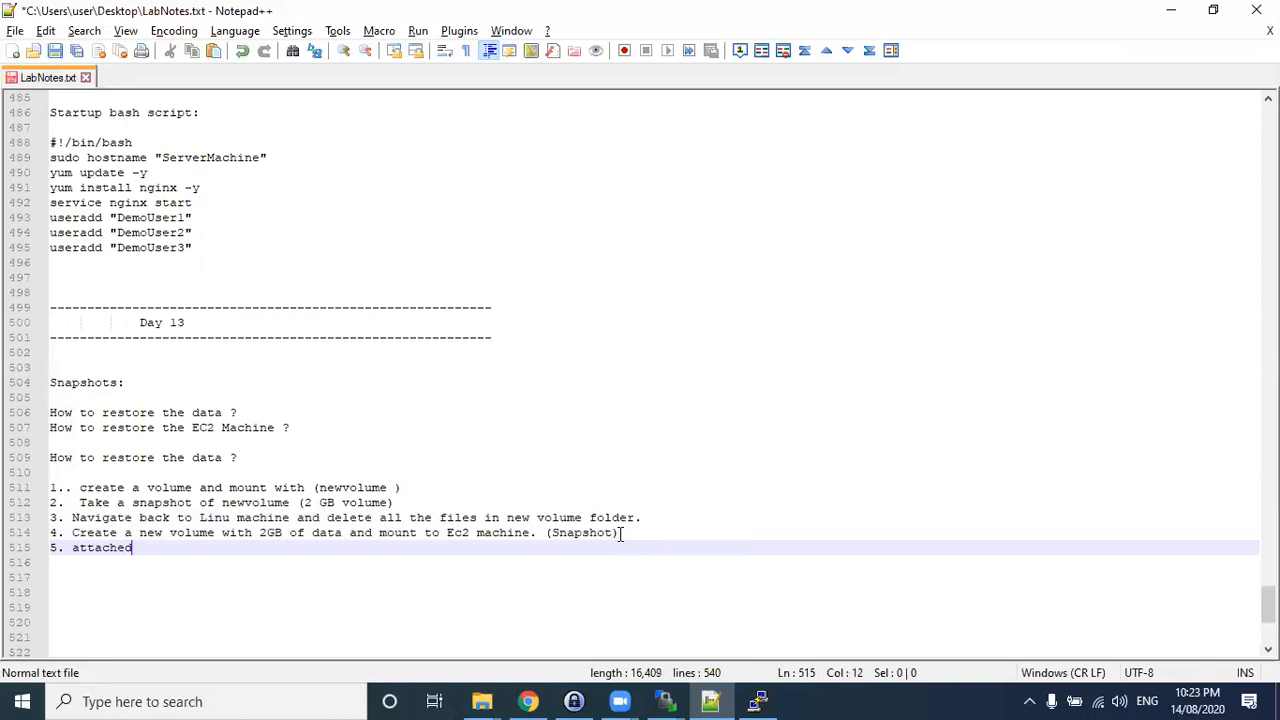
type(" the new res")
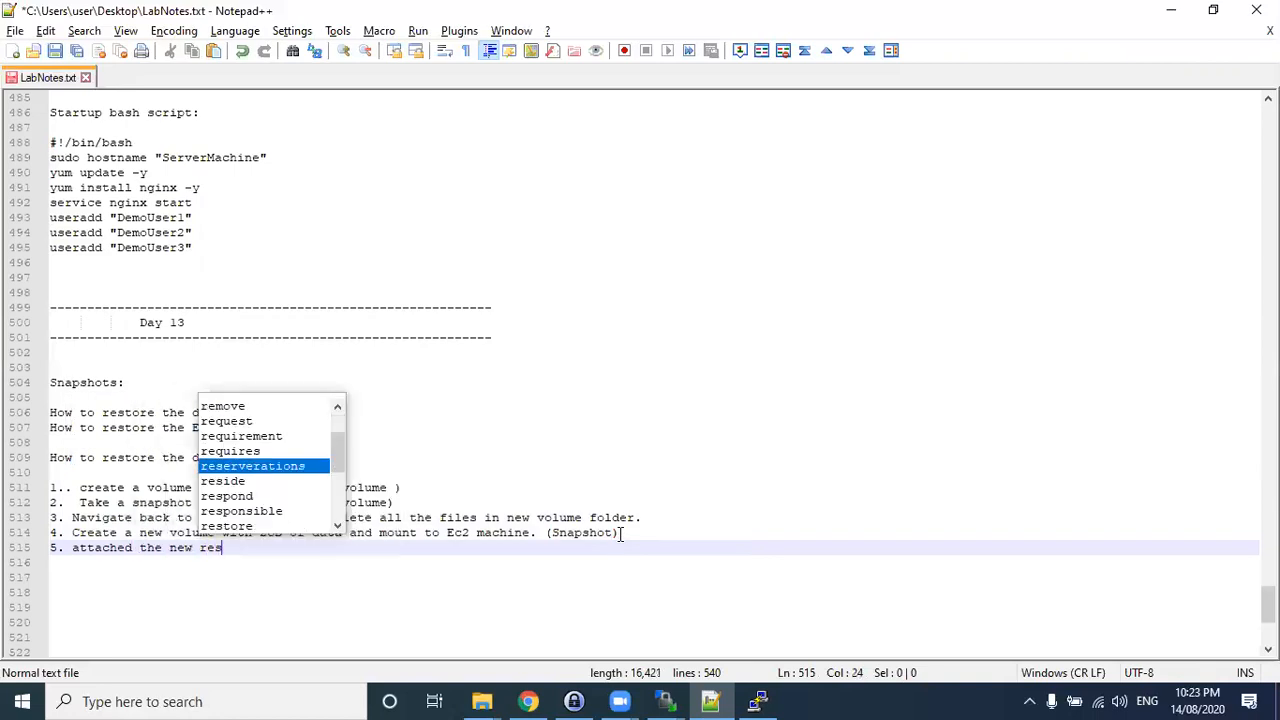
type("tored vol")
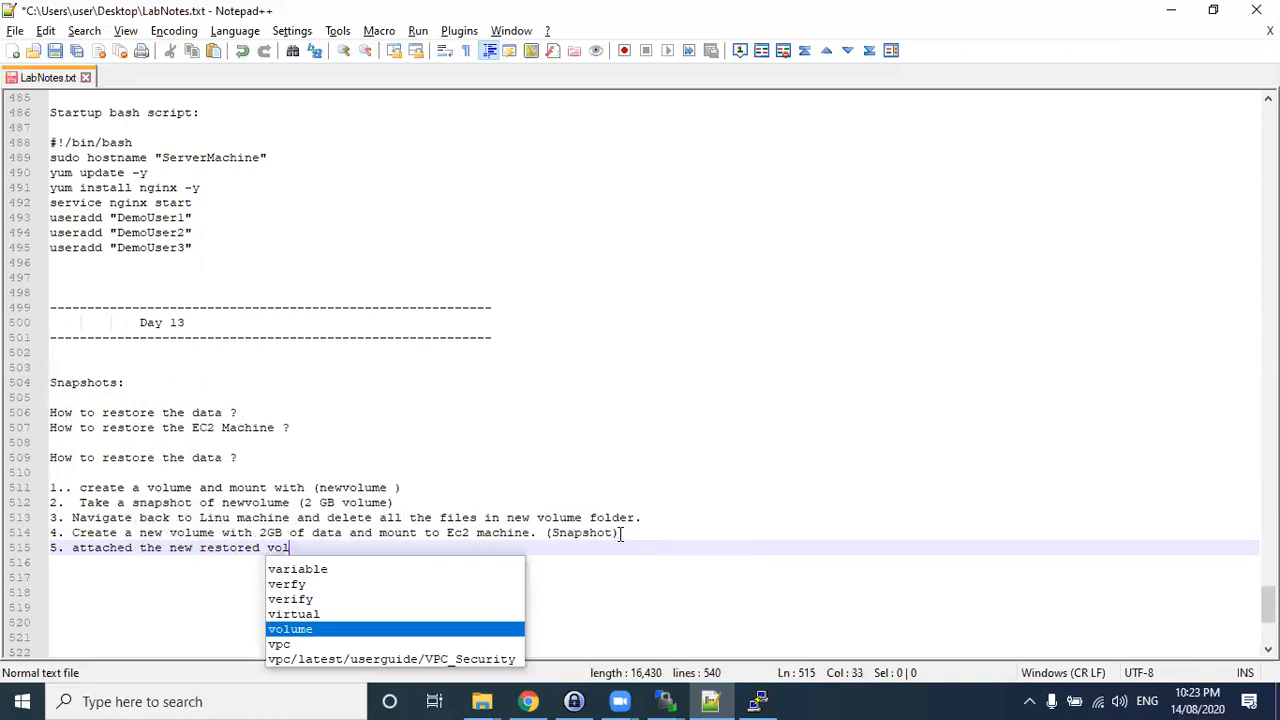
type("ume to t")
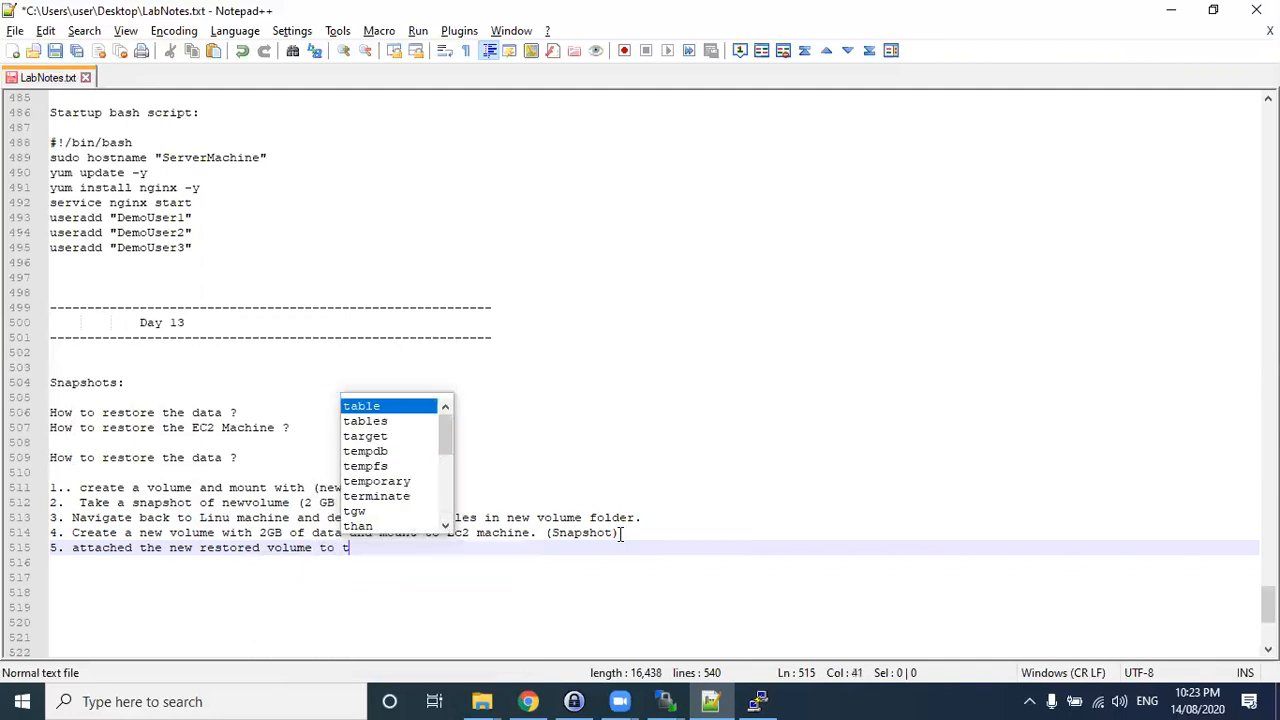
type("he Ec3")
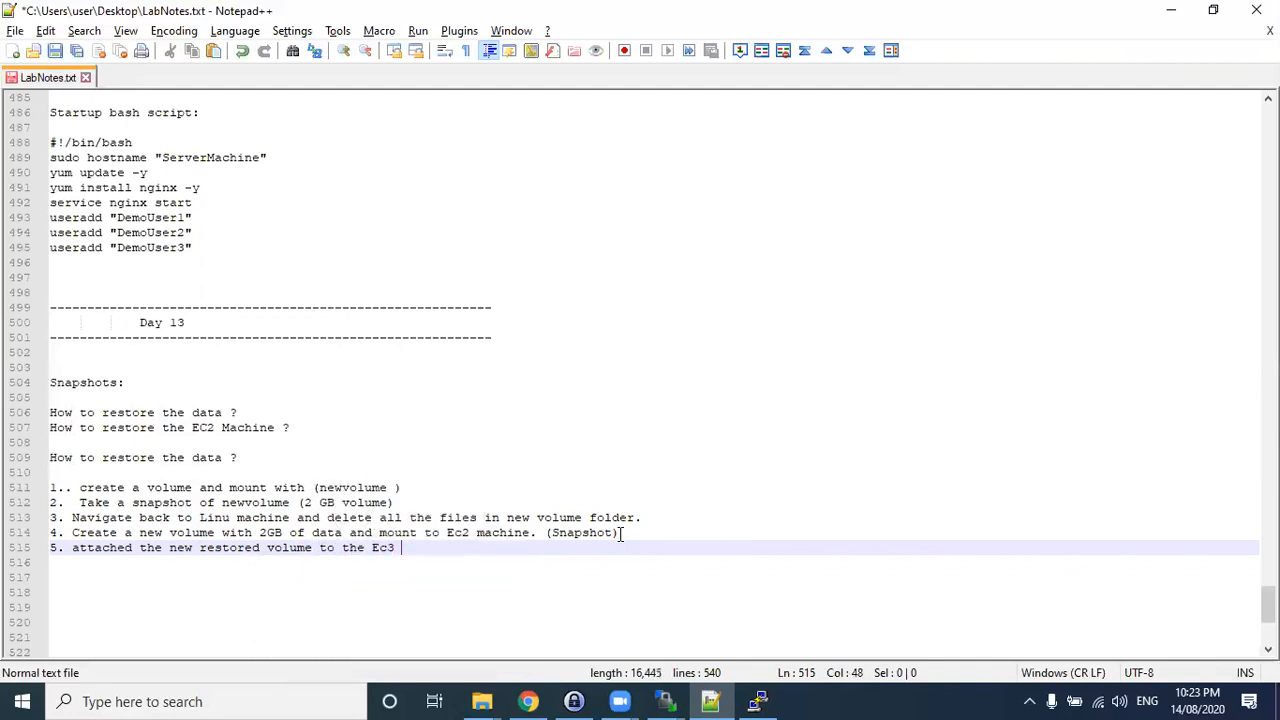
type(" machine")
key("BackSpace")
key("Return")
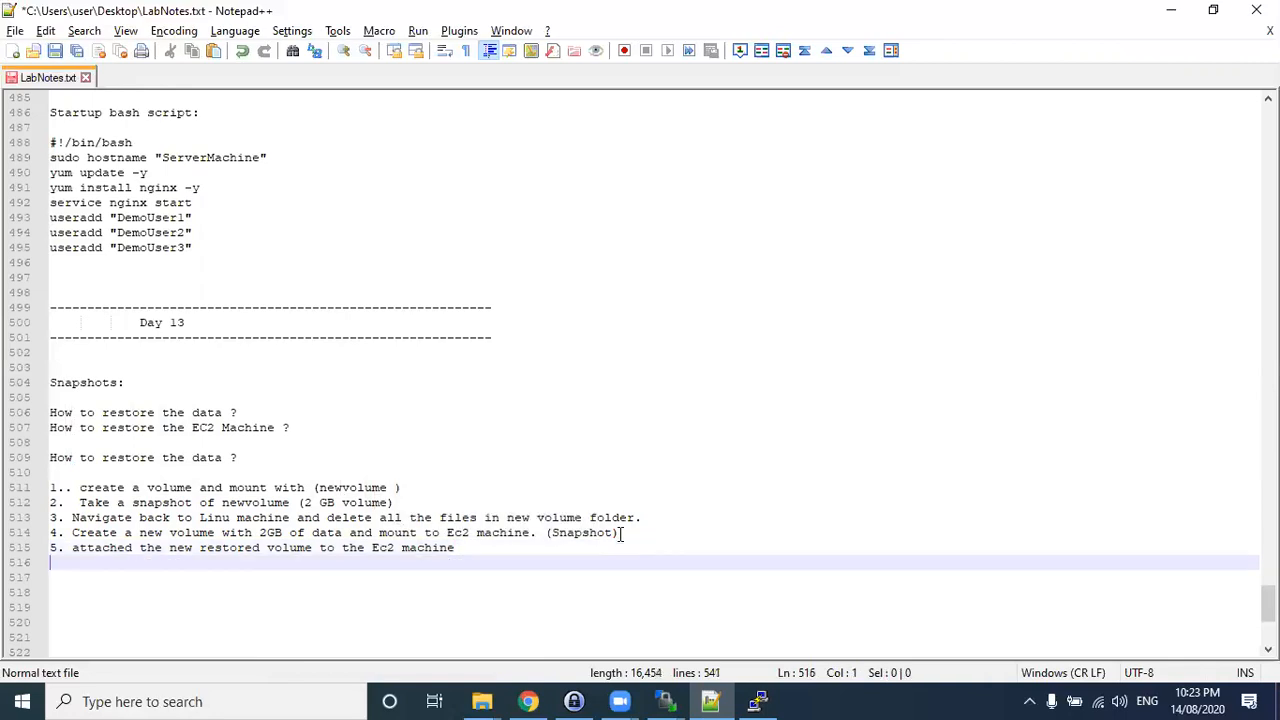
- Add restore step "6. Check the restored data and copy back to root volume." below step 5 and highlight all six steps
type("6. Chec")
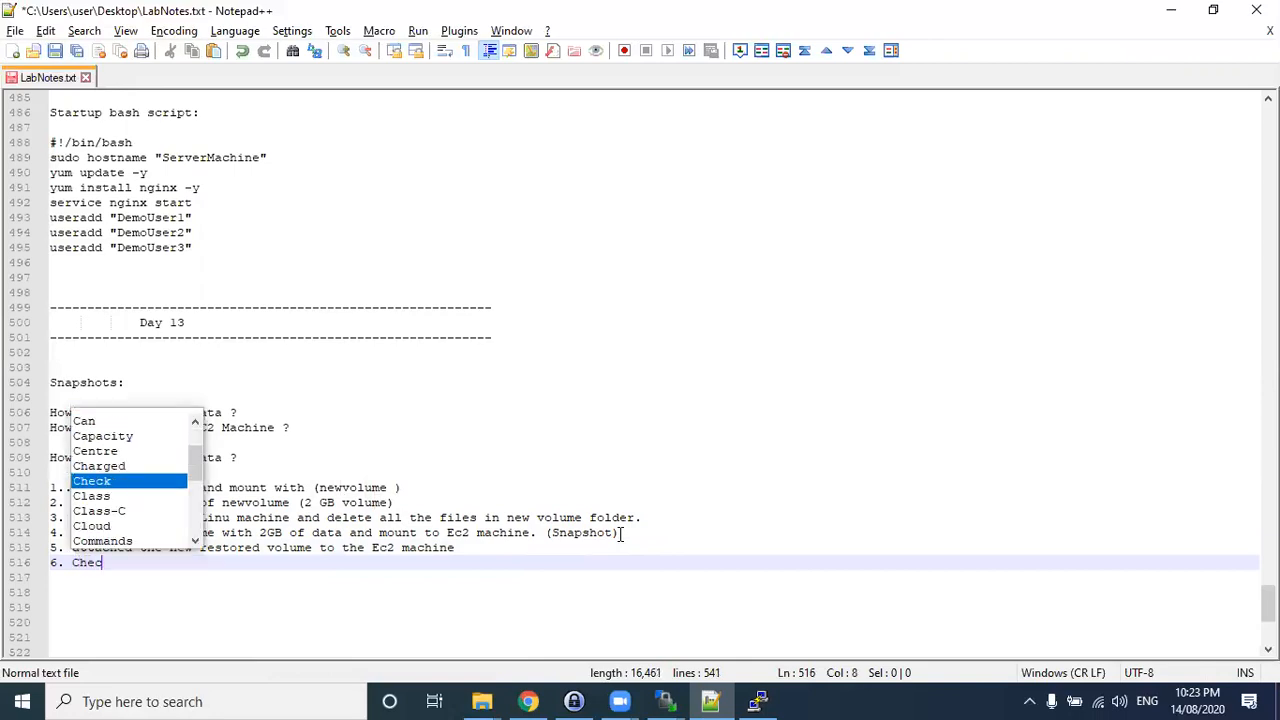
type("j the restoree")
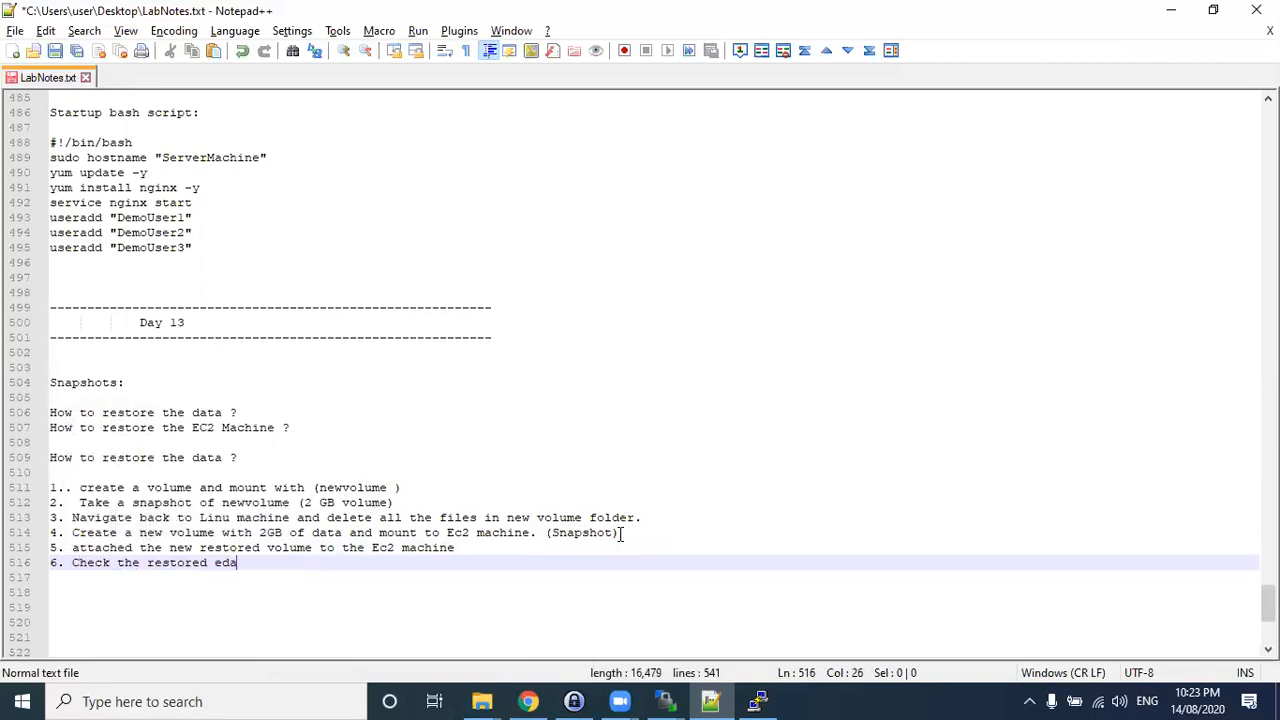
key("BackSpace")
type("data anc c")
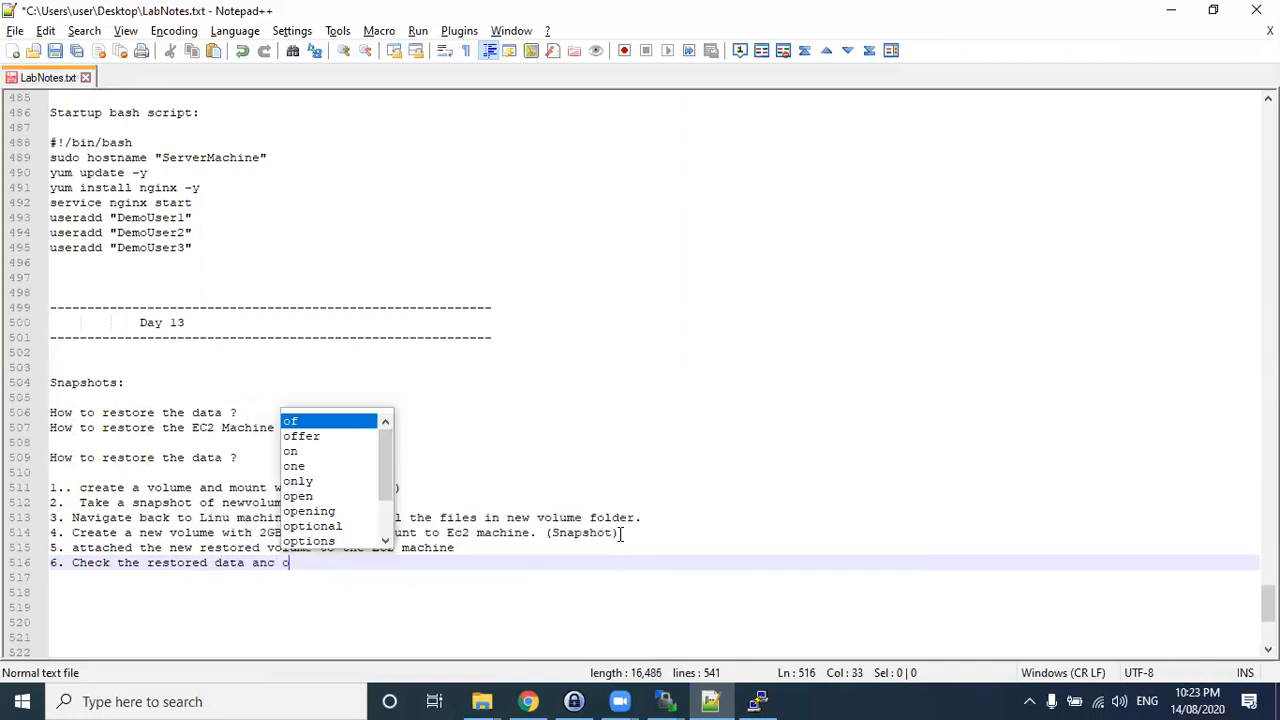
type("p")
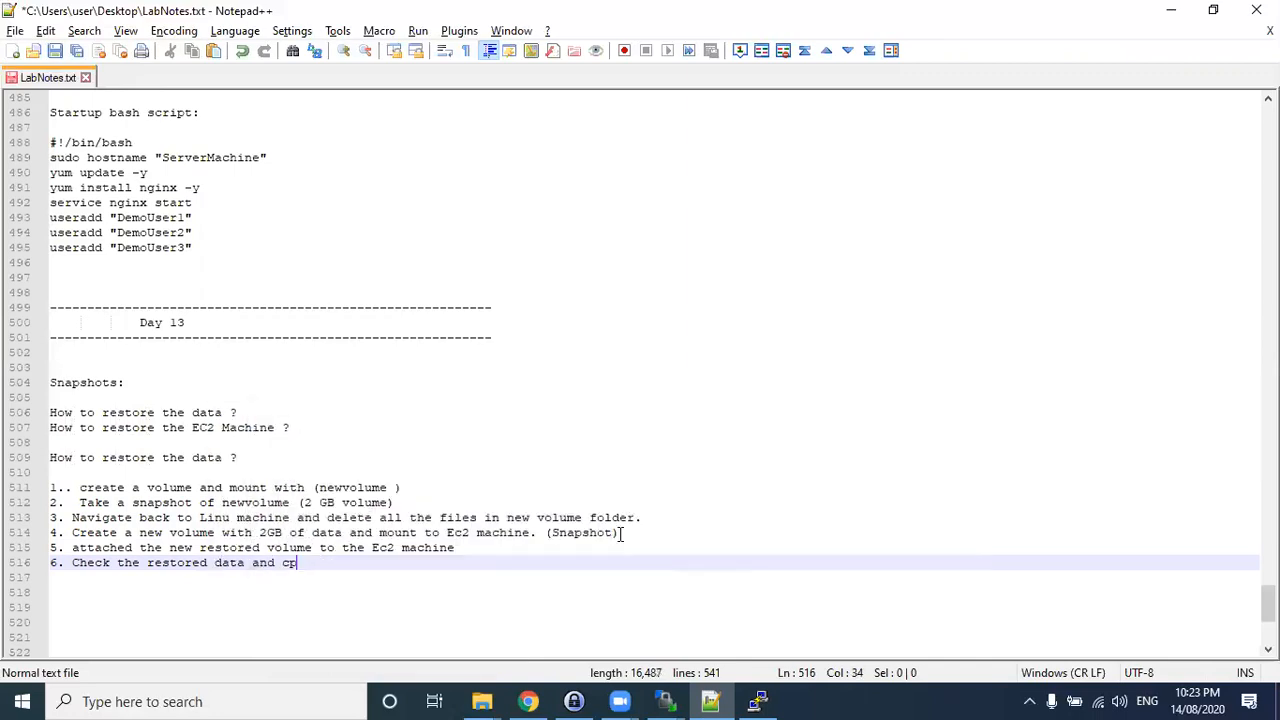
key("BackSpace")
type("opy back to root v")
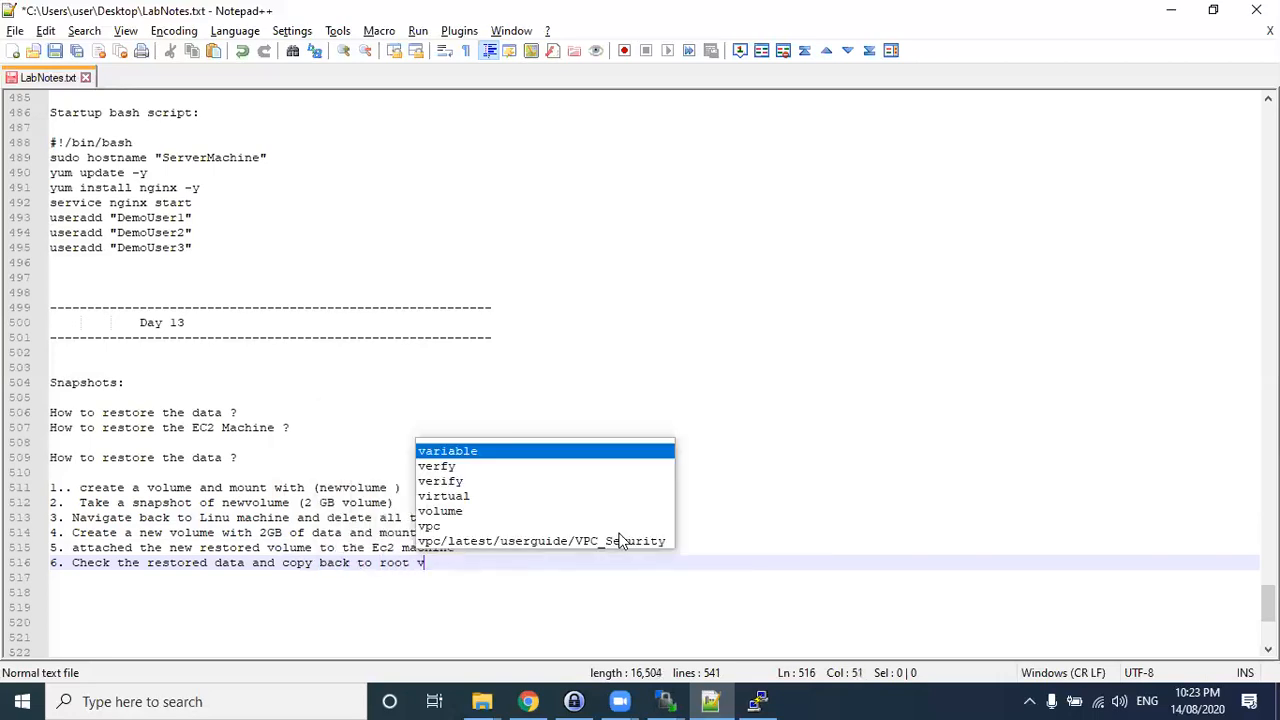
type("olume .")
left_click_drag(498, 573, 22, 487)
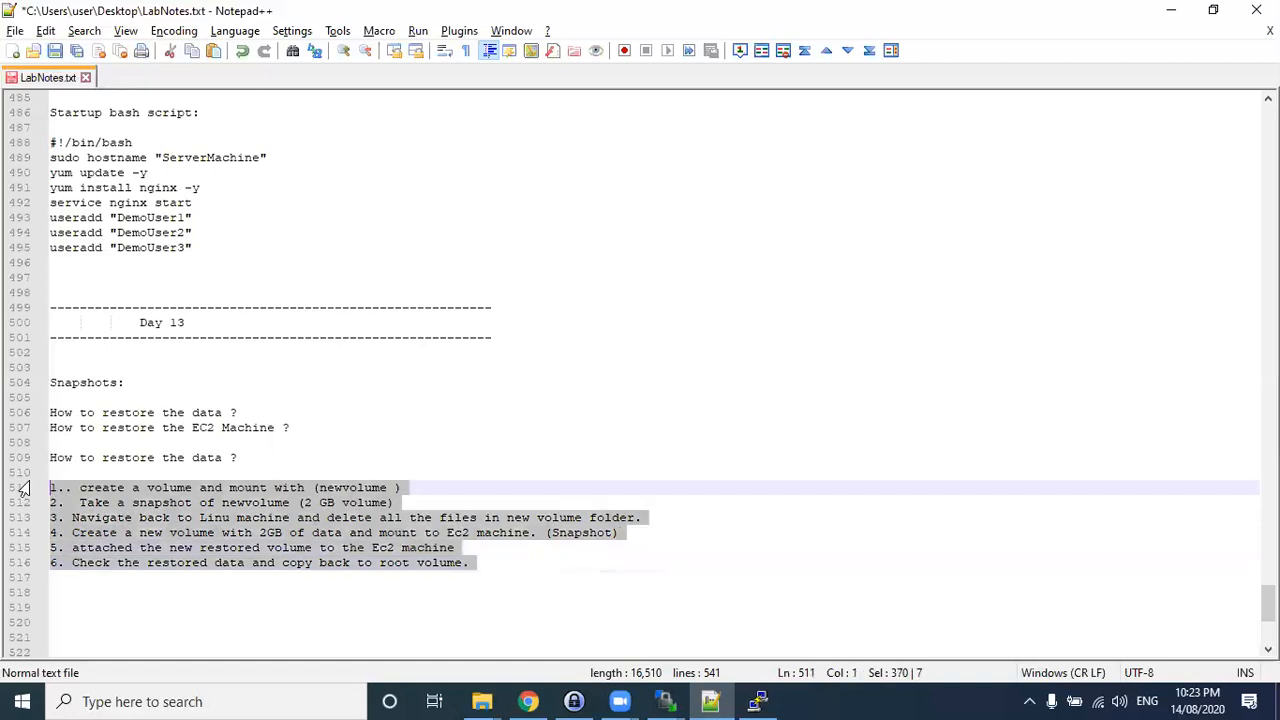
- Switch to the PuTTY terminal and examine the lsblk disks, the /newvolume mount point and the file listing
key("alt+Tab")
left_click(330, 262)
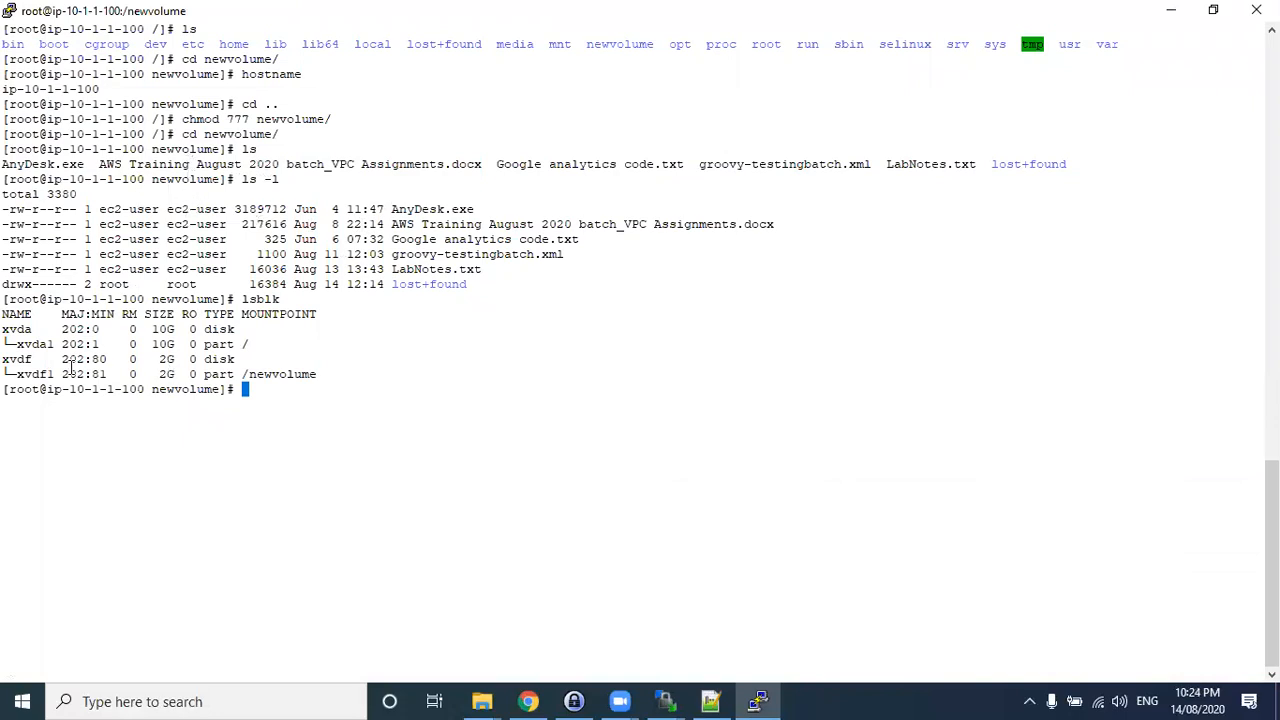
left_click_drag(5, 330, 246, 343)
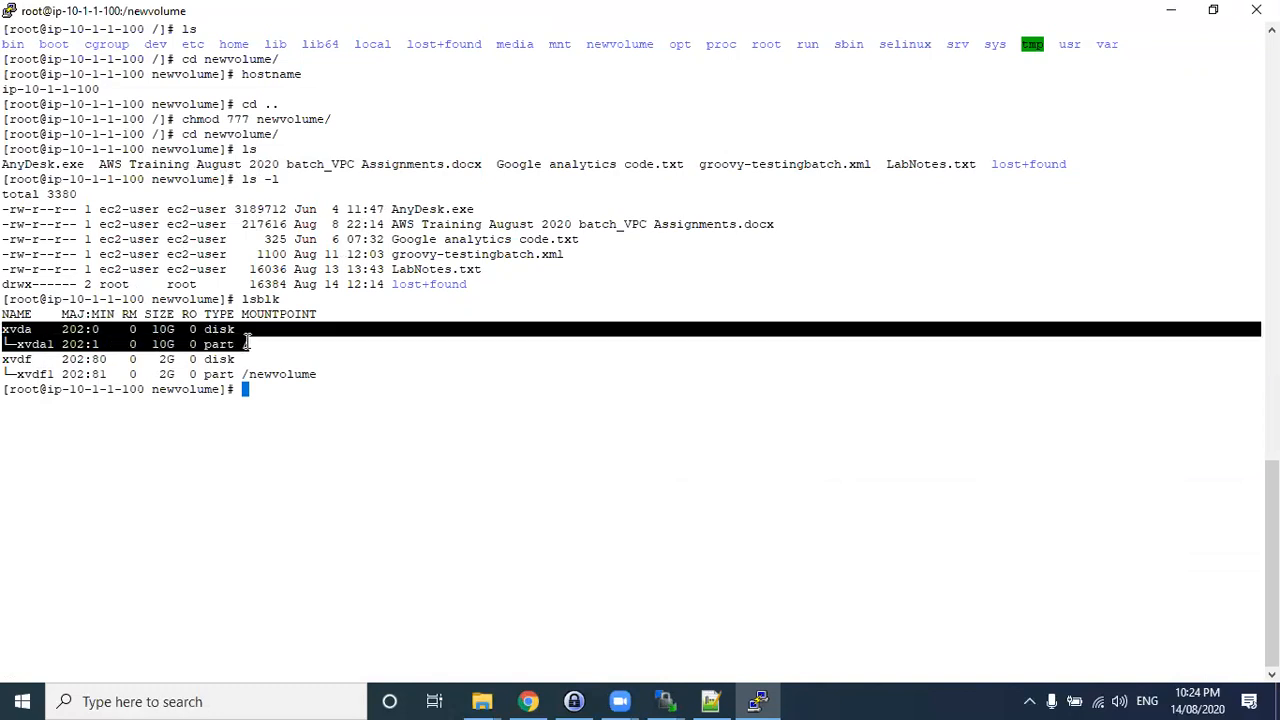
left_click_drag(4, 359, 243, 359)
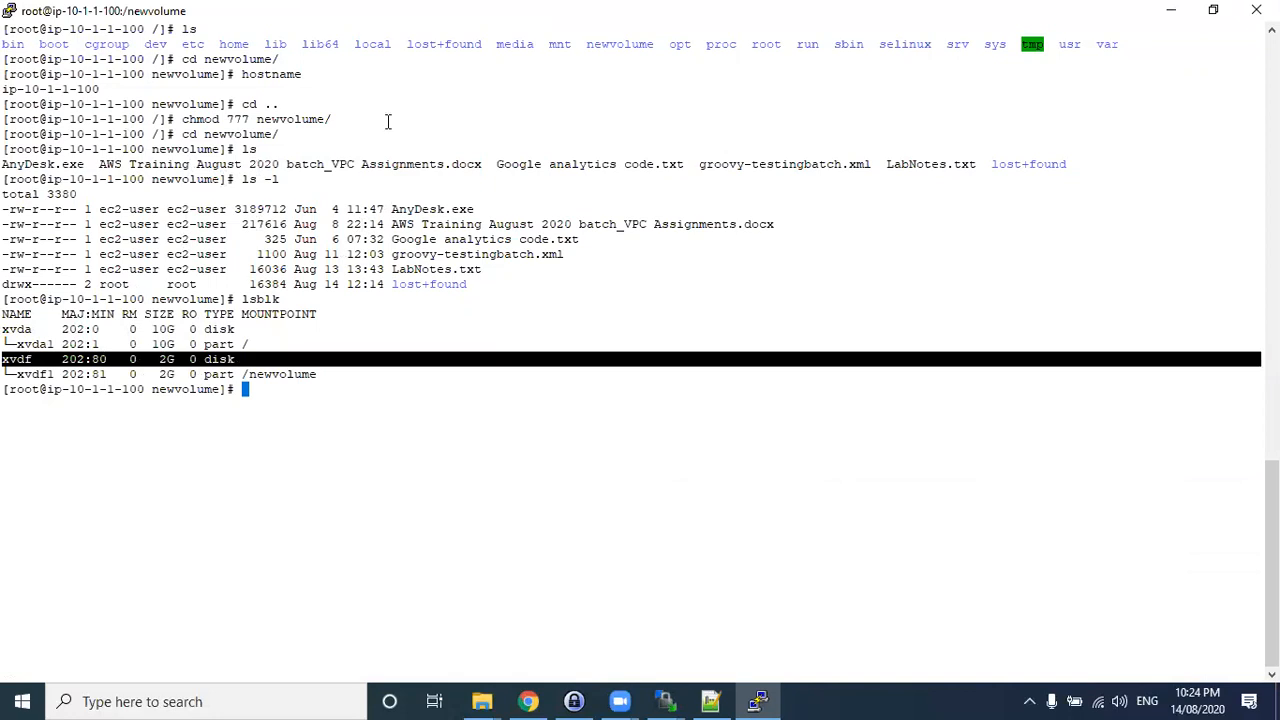
left_click_drag(199, 374, 325, 373)
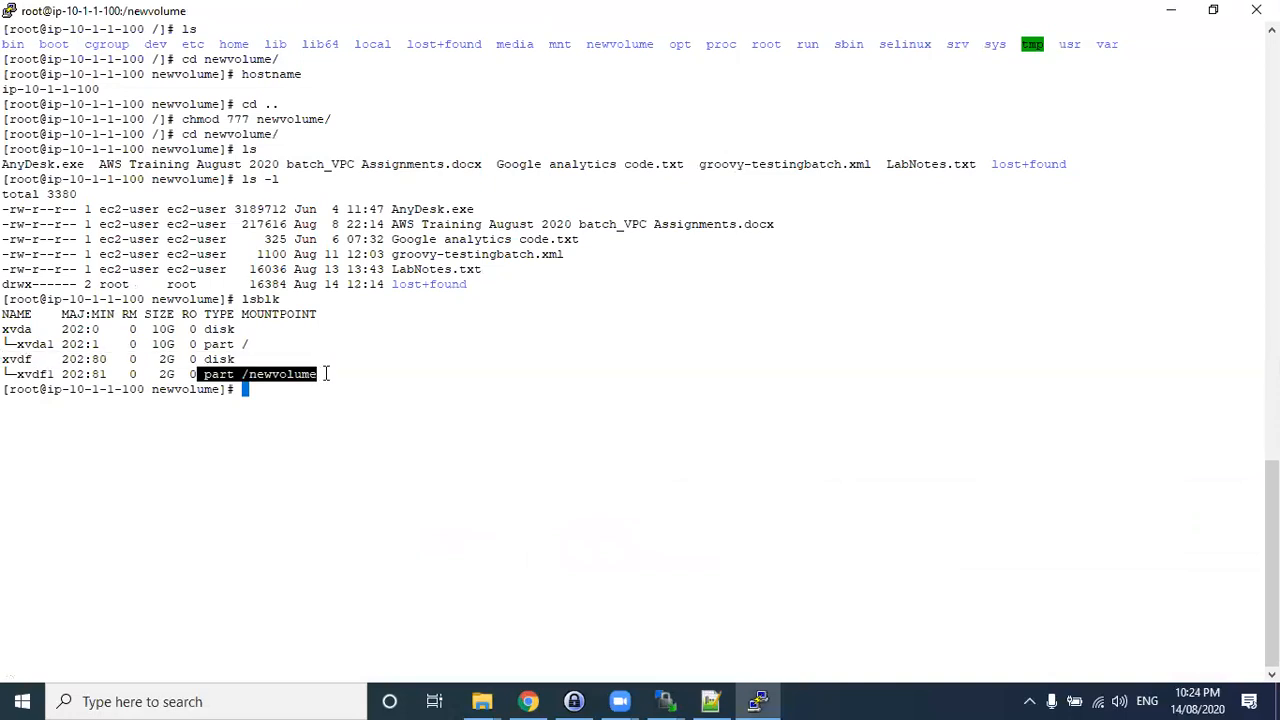
left_click(266, 374)
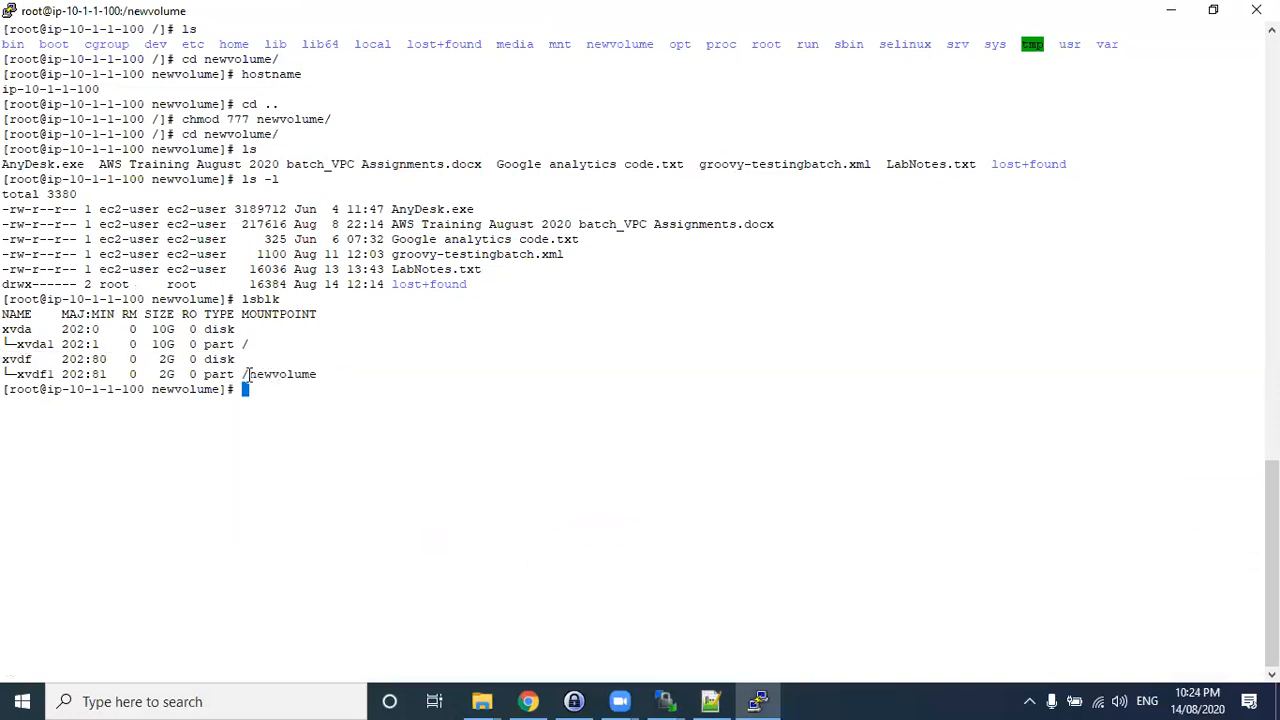
left_click_drag(247, 374, 316, 374)
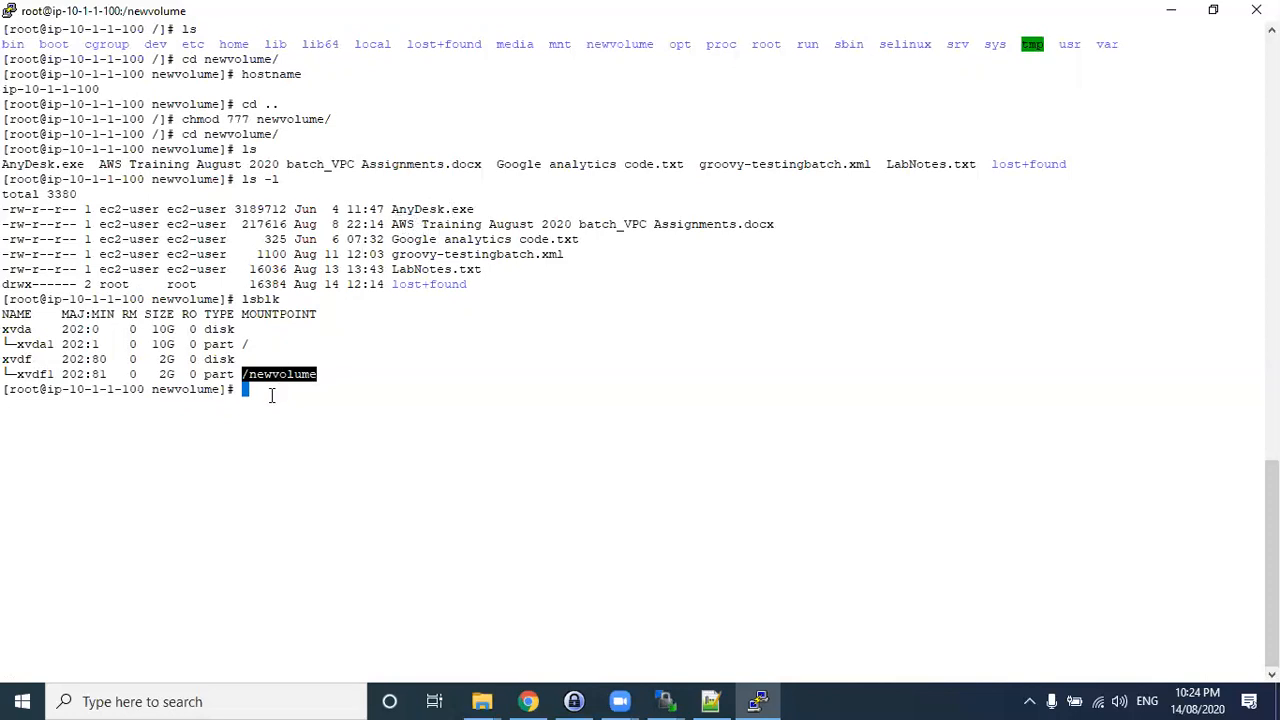
left_click(271, 395)
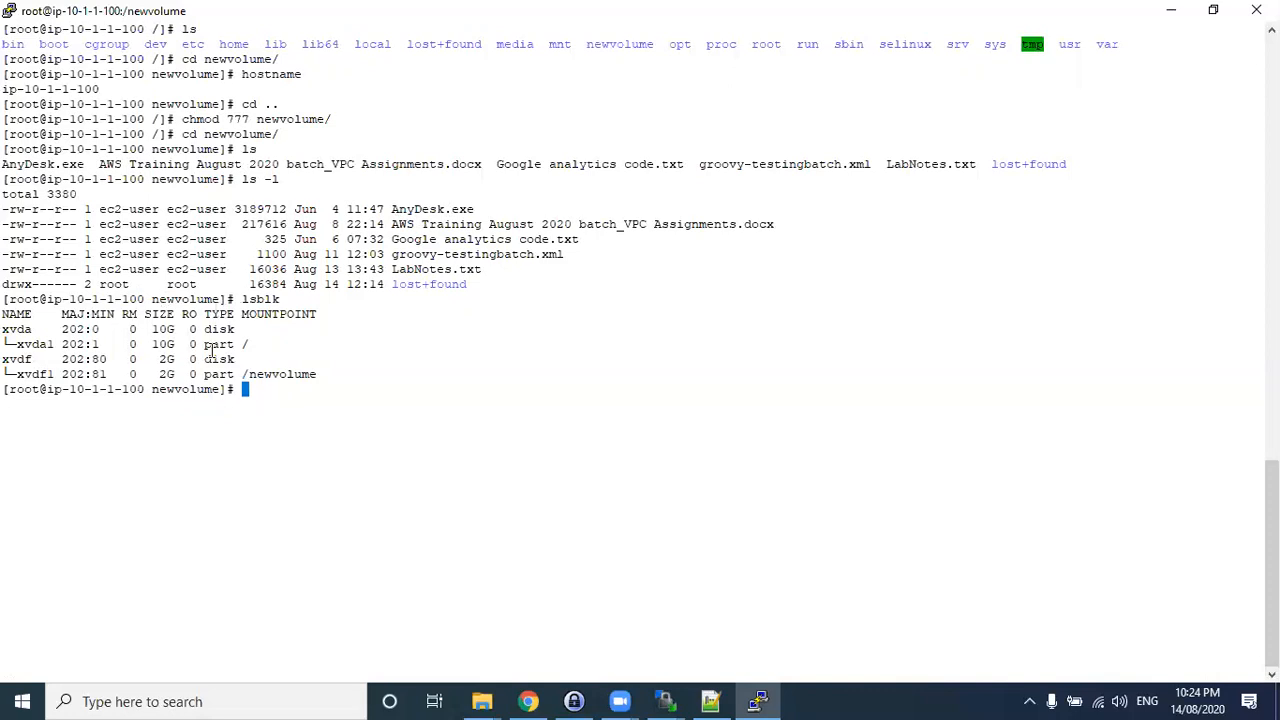
left_click_drag(296, 209, 322, 285)
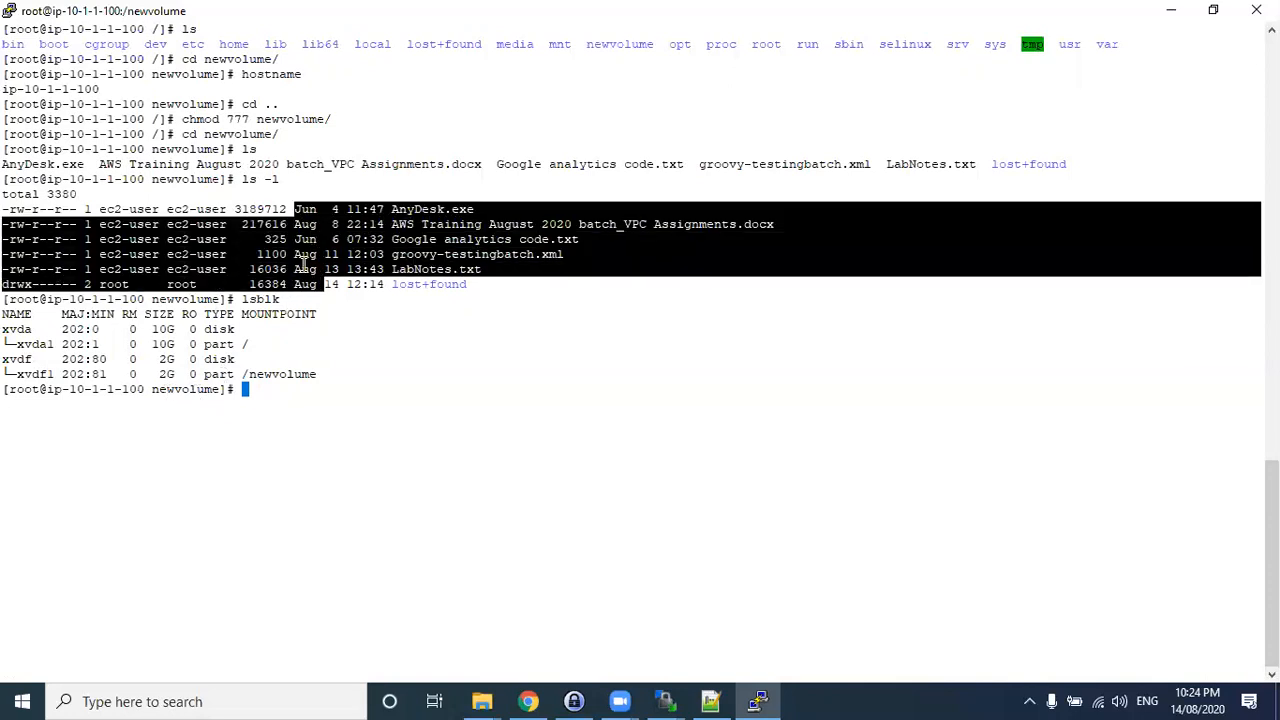
left_click(353, 307)
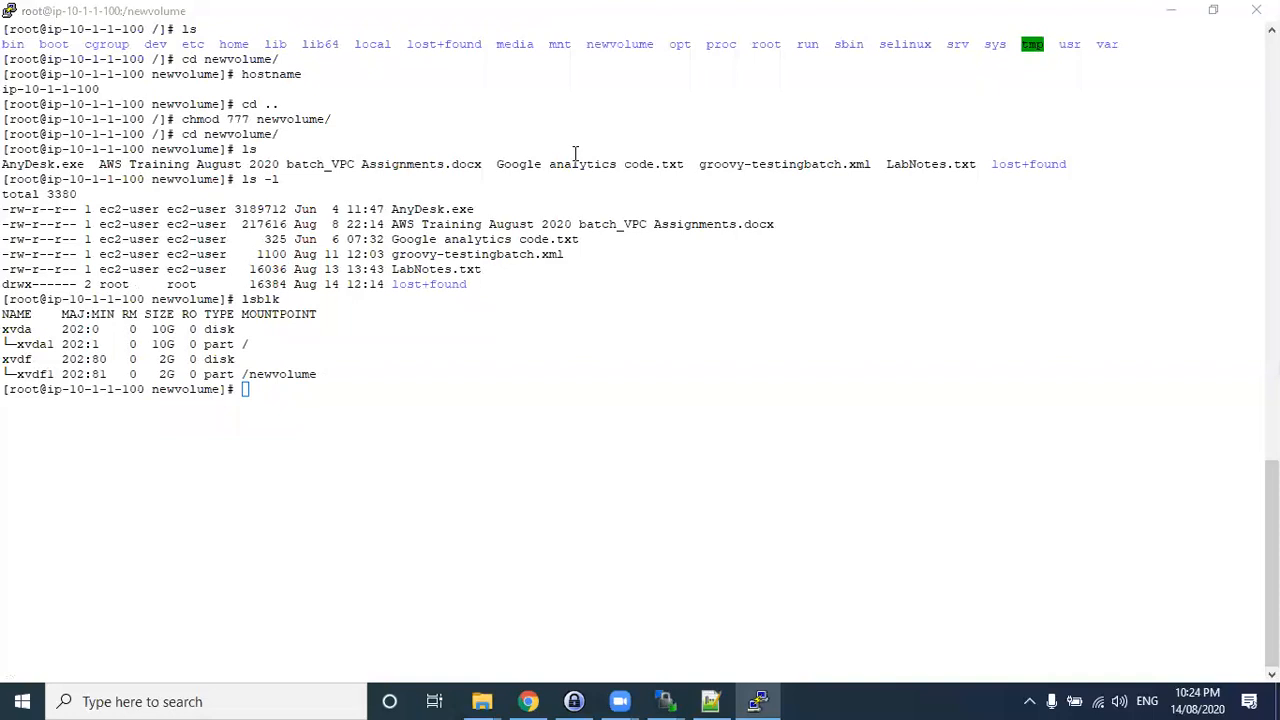
- Return to LabNotes.txt in Notepad++ and review the "restore the data" heading and its numbered steps
key("alt+Tab")
left_click(155, 472)
left_click_drag(268, 457, 222, 460)
left_click(141, 460)
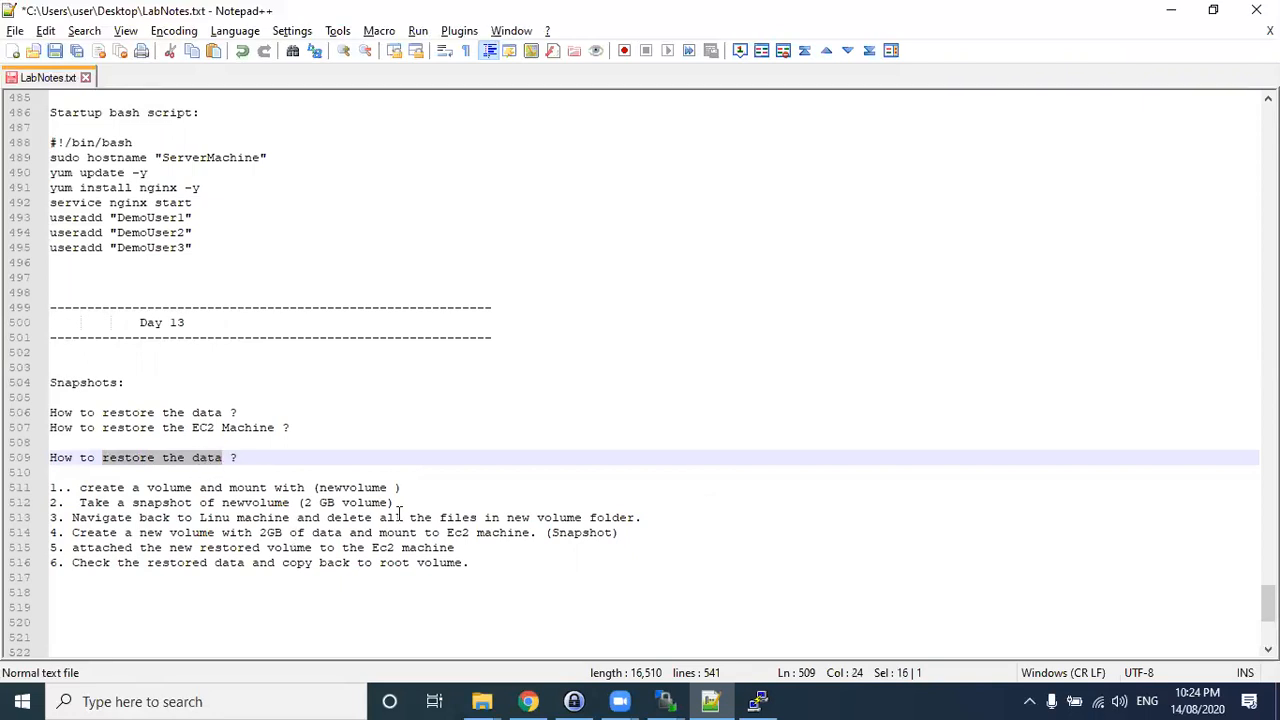
left_click_drag(477, 566, 395, 503)
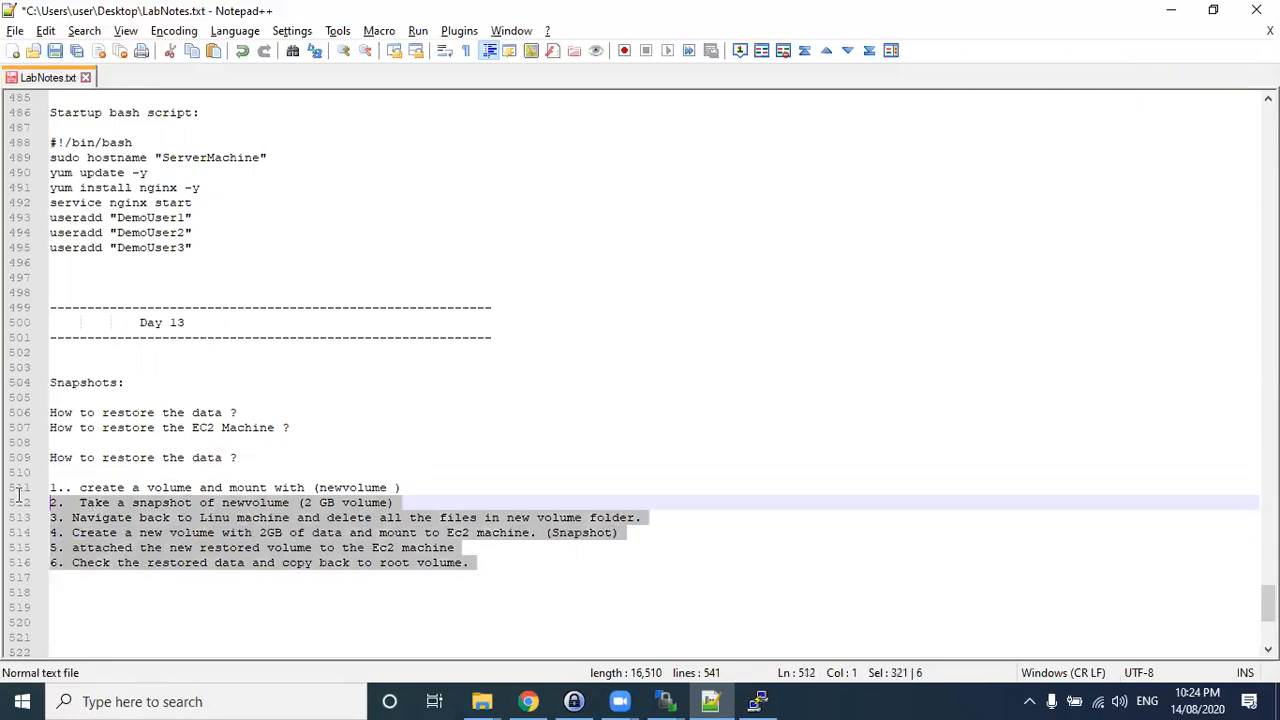
left_click(523, 503)
left_click(1171, 10)
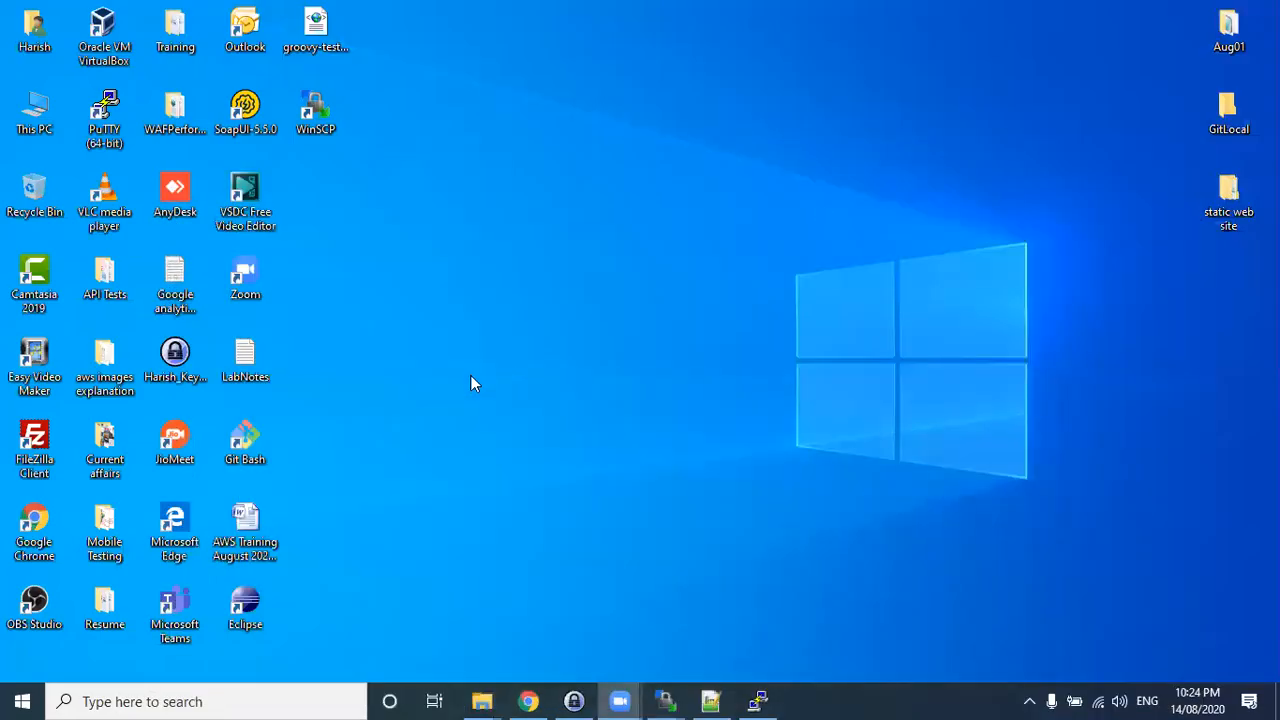
- Switch to the EC2 console in Chrome and open the Elastic Block Store snapshots page
left_click(529, 701)
scroll(70, 420, "down", 5)
scroll(71, 470, "up", 3)
scroll(76, 400, "down", 1)
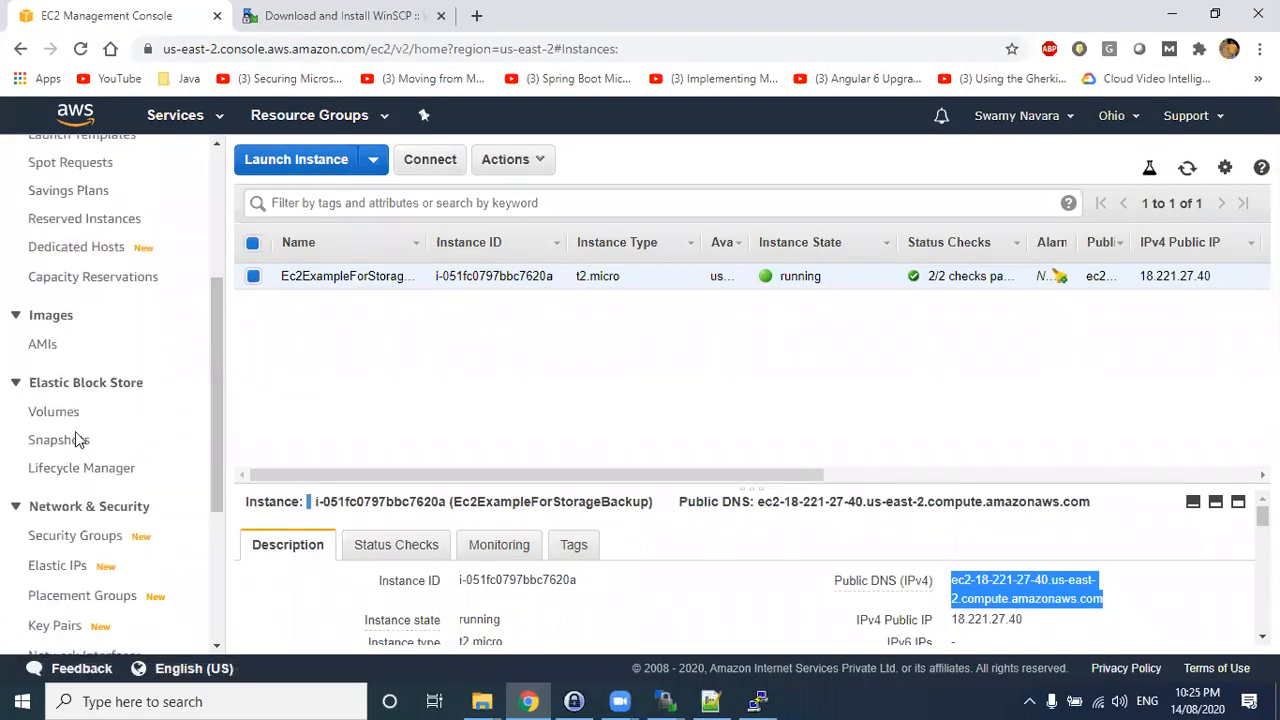
triple_click(45, 386)
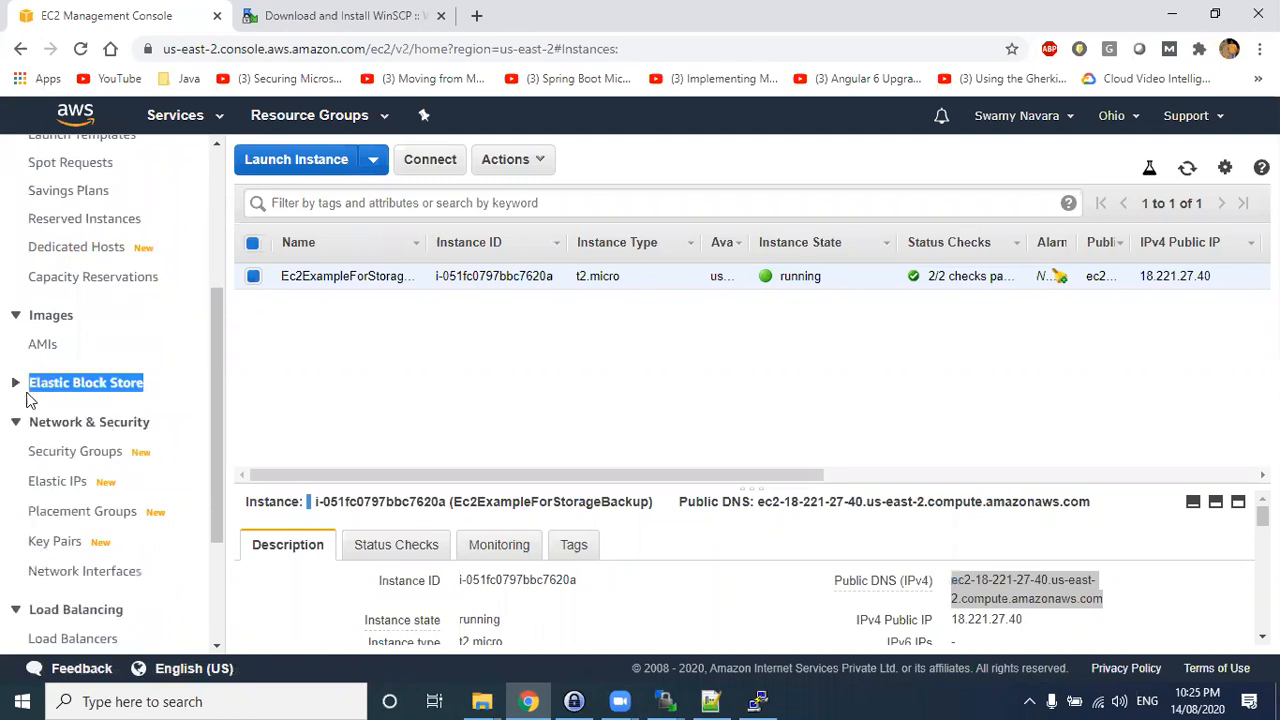
left_click(50, 392)
left_click_drag(92, 412, 35, 412)
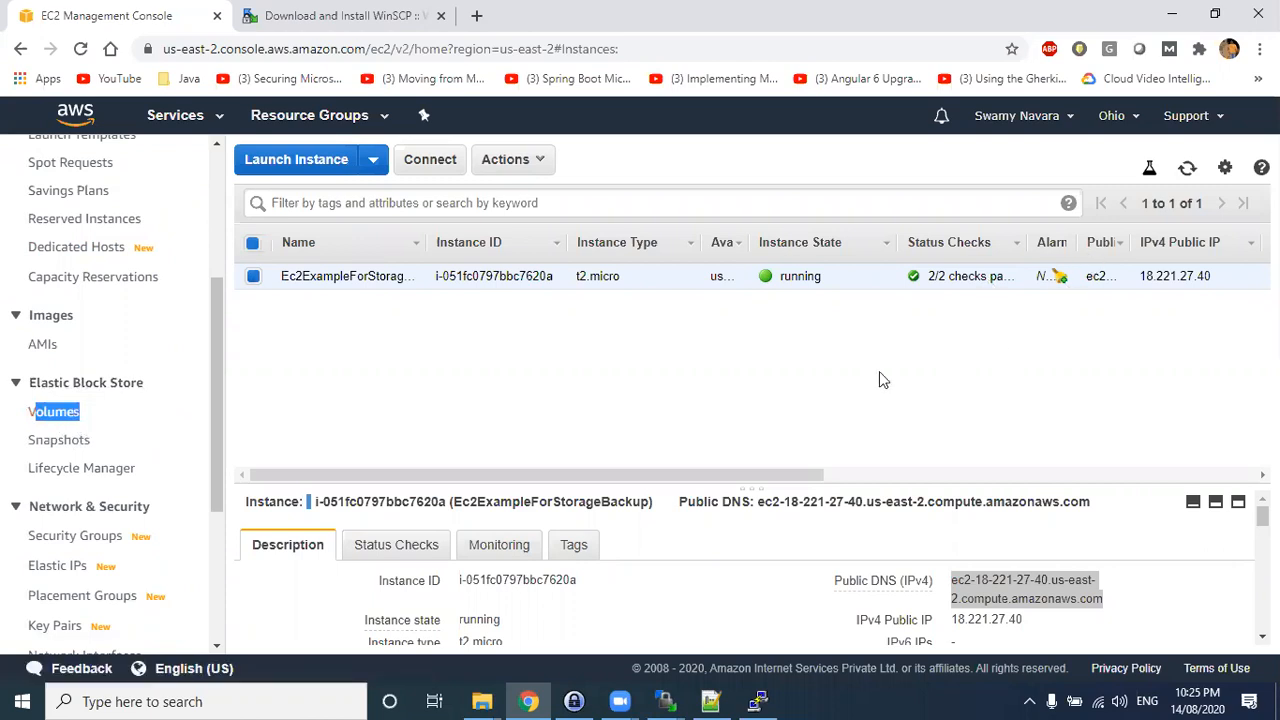
left_click(59, 445)
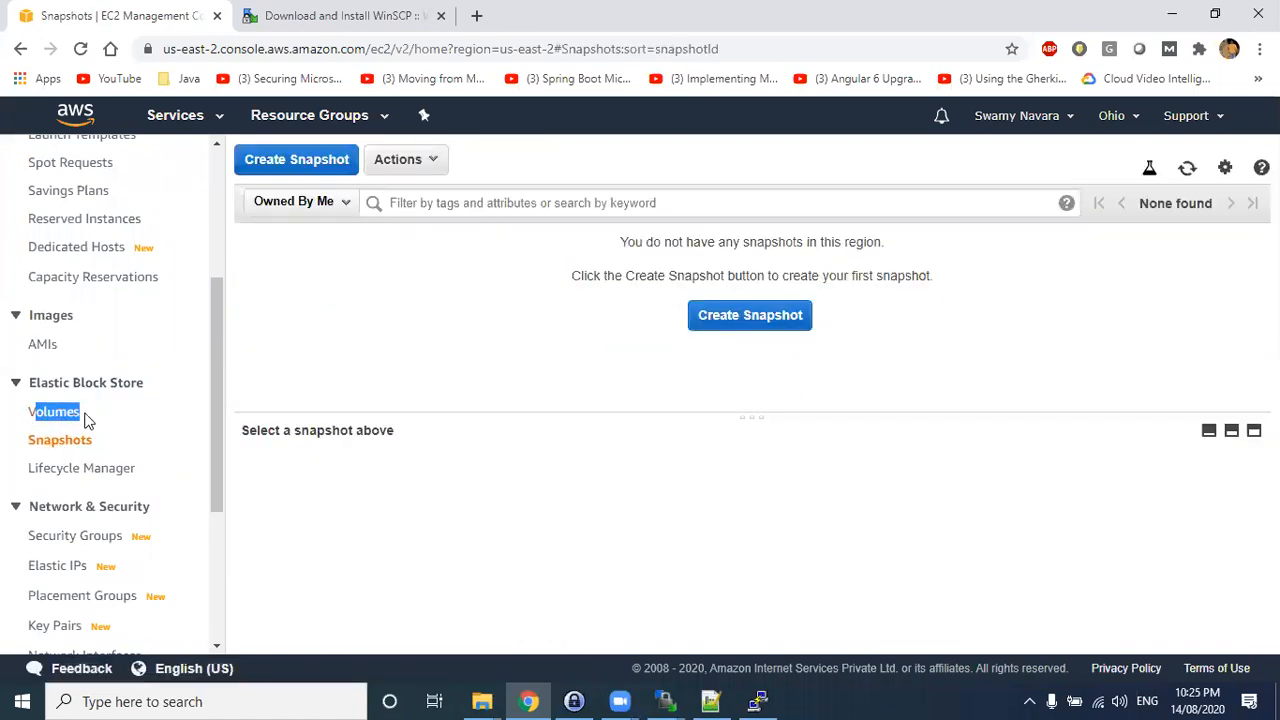
left_click_drag(118, 449, 29, 443)
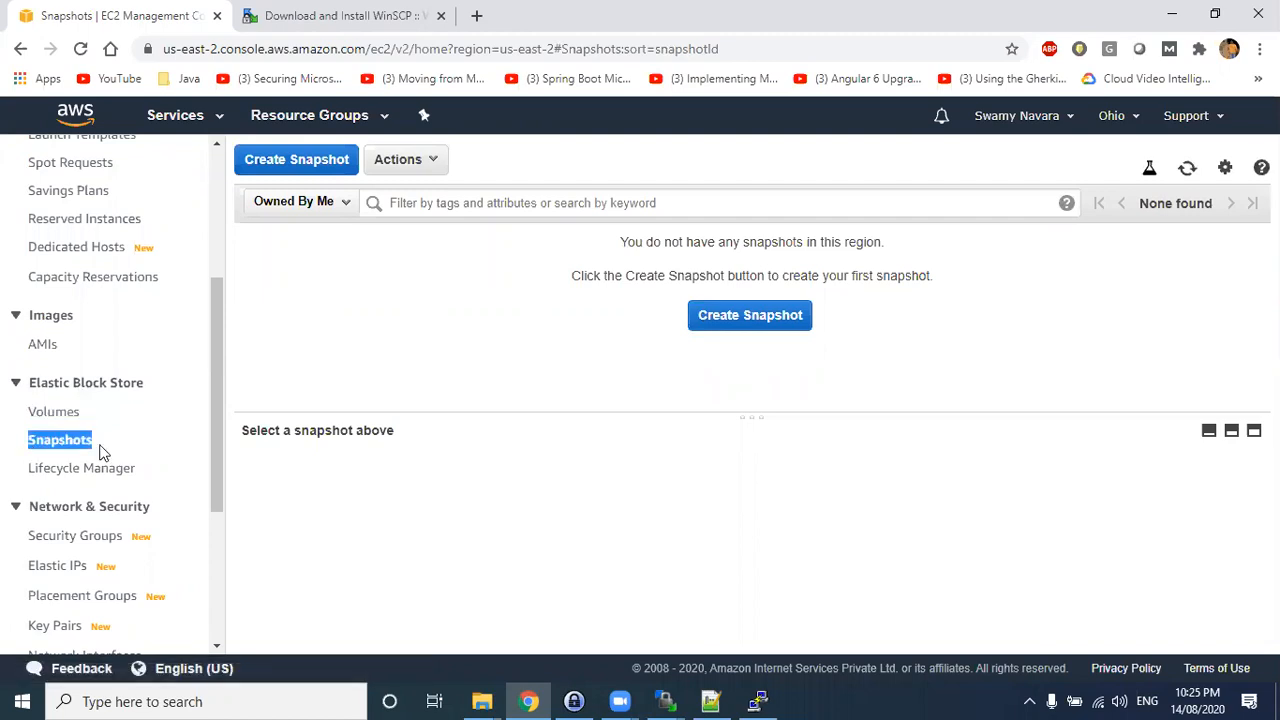
- Start creating a snapshot with Volume as the resource type
left_click(708, 318)
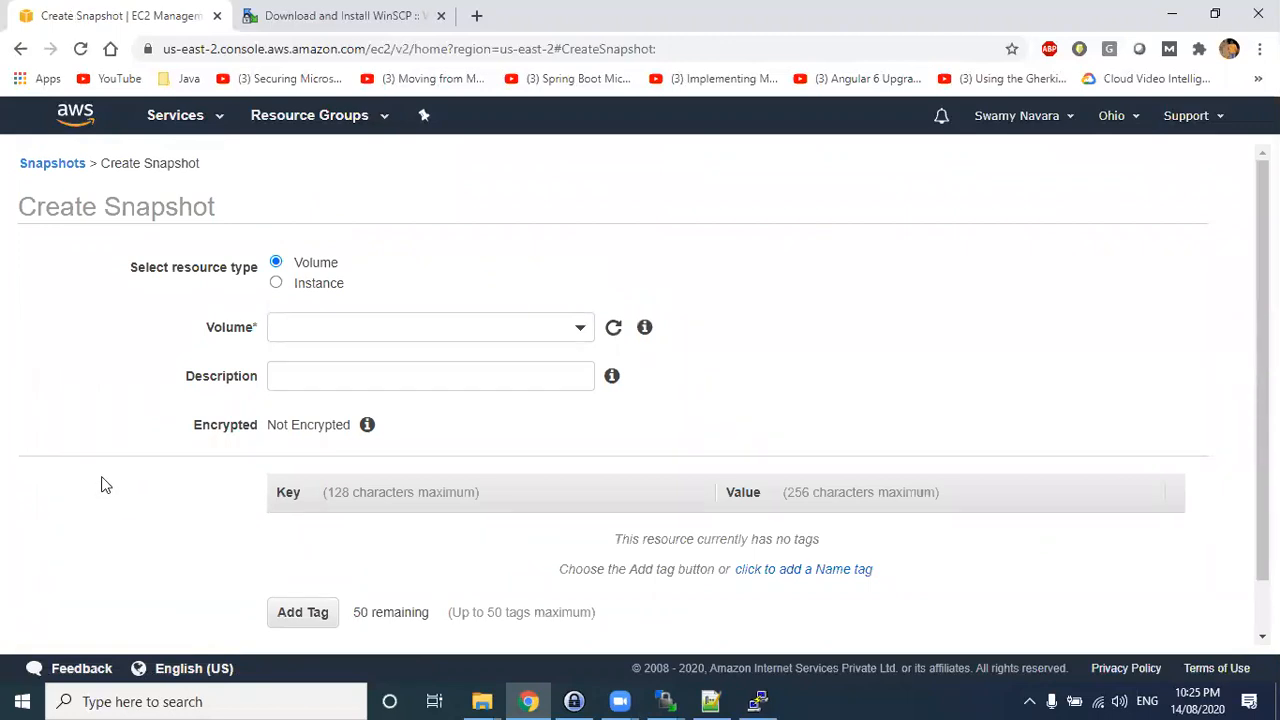
left_click_drag(96, 162, 231, 194)
left_click_drag(133, 268, 338, 263)
left_click(276, 263)
- Switch to Notepad++ and recheck the numbered restore steps in LabNotes.txt
left_click(1178, 14)
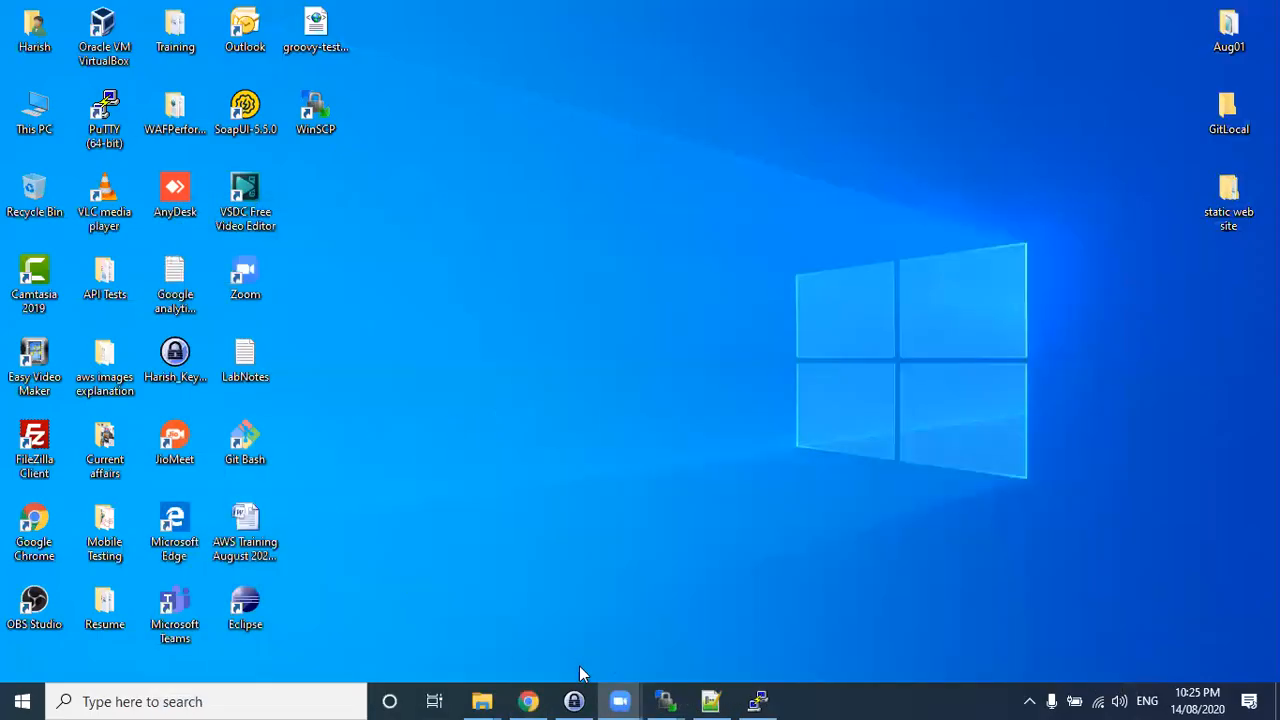
mouse_move(711, 701)
left_click(740, 634)
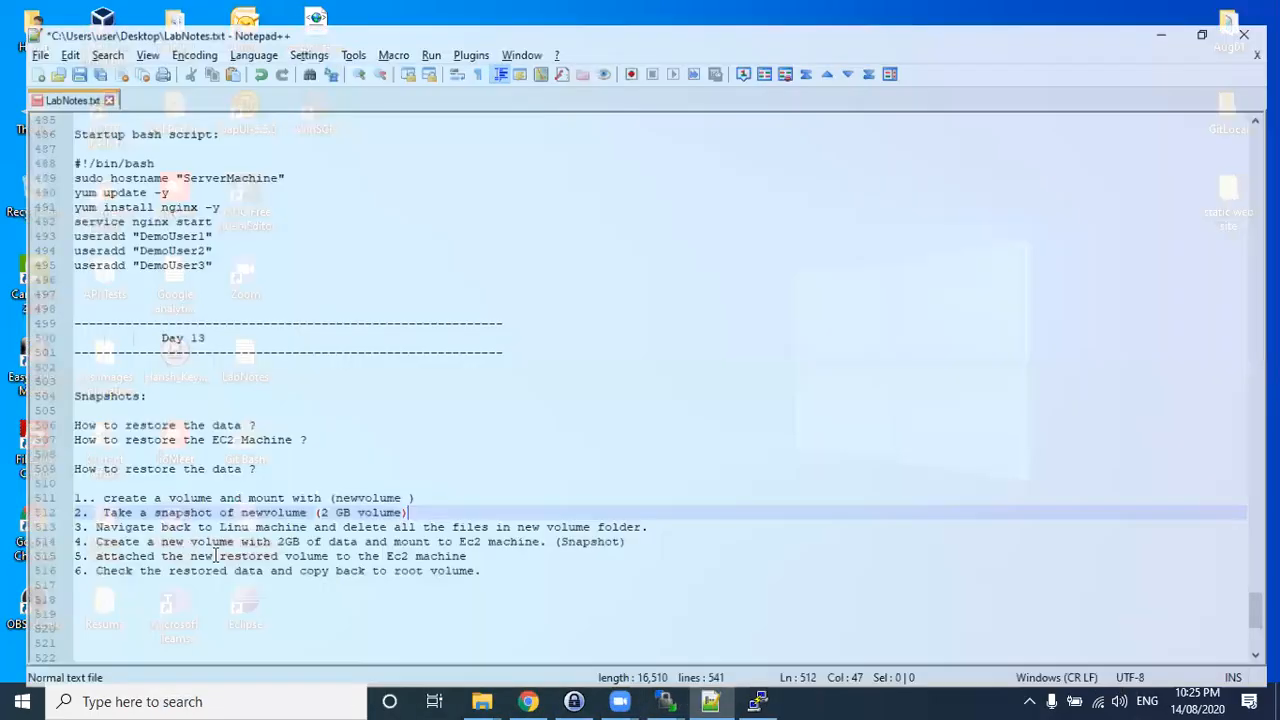
left_click_drag(208, 488, 245, 563)
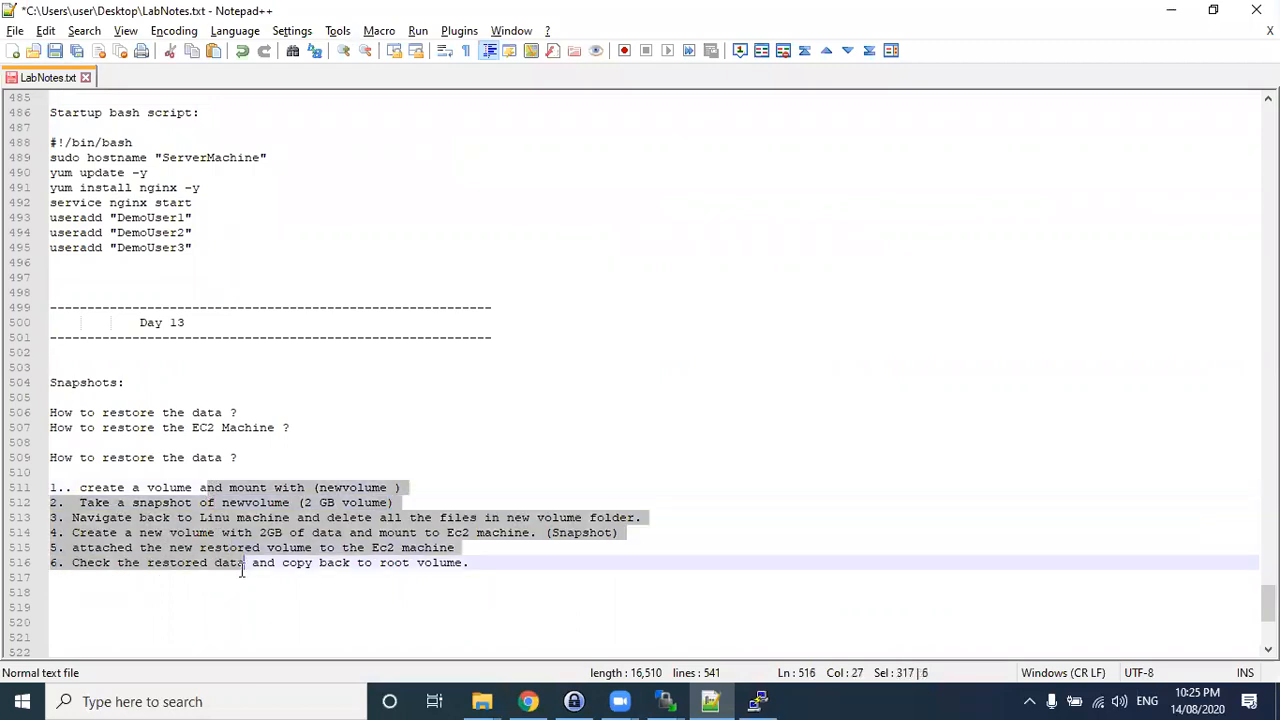
left_click(1170, 17)
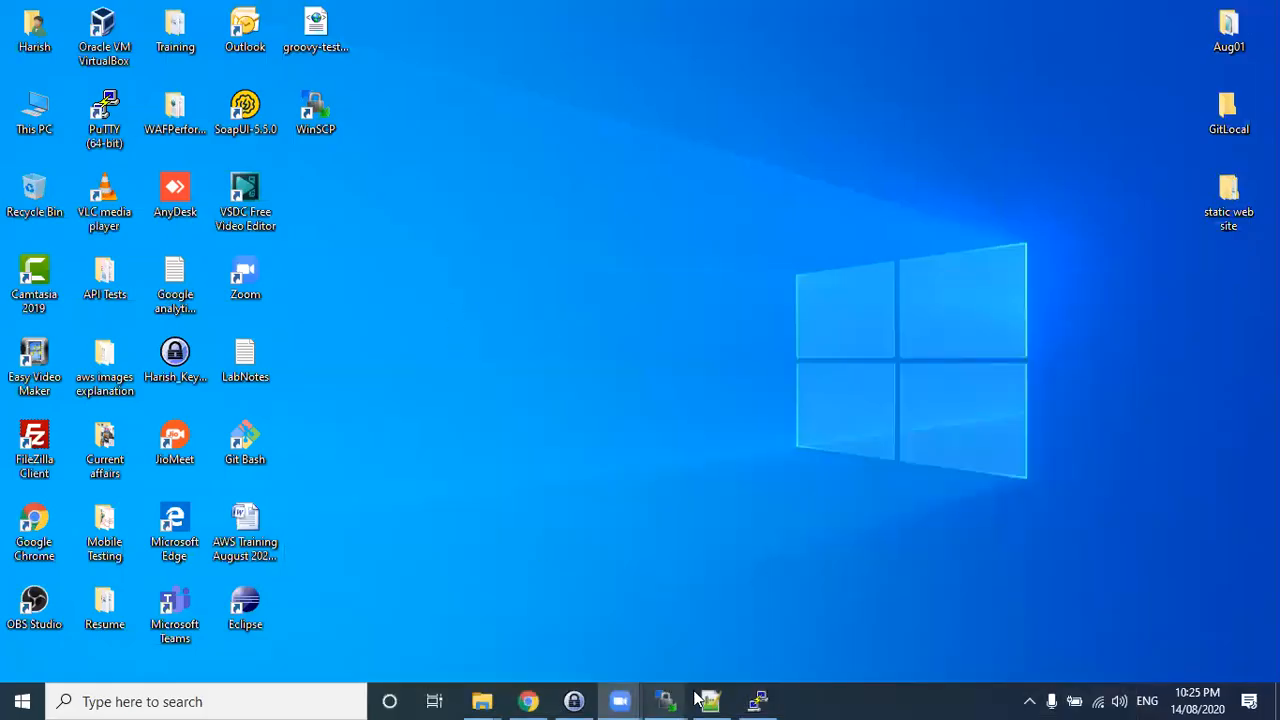
- Back in Chrome, choose 2GVolume as the source volume for the snapshot
left_click(526, 701)
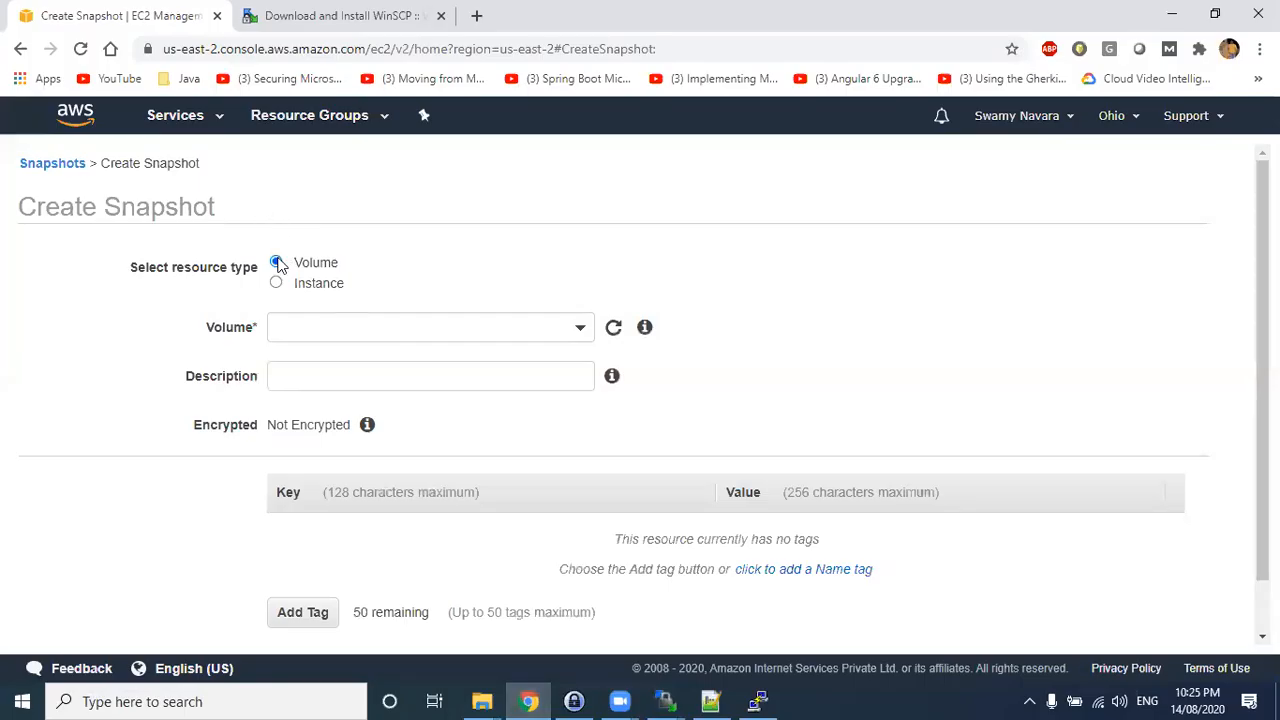
left_click(427, 325)
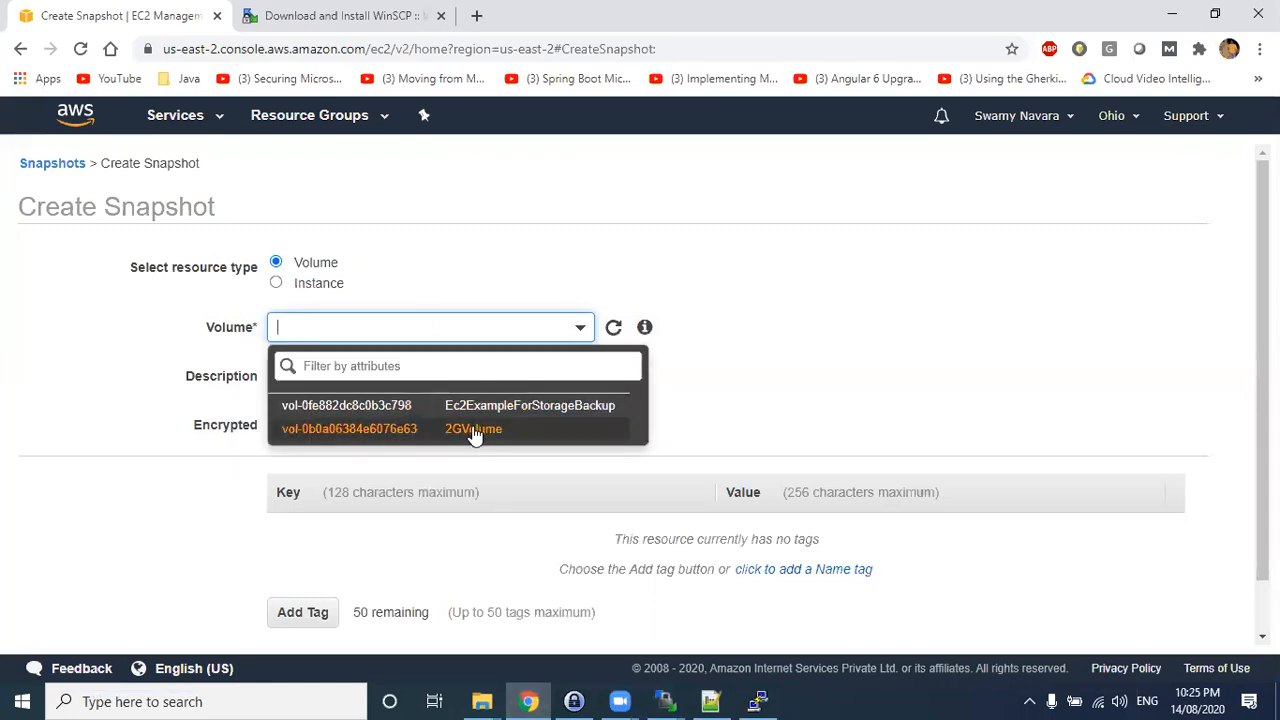
left_click_drag(518, 432, 448, 439)
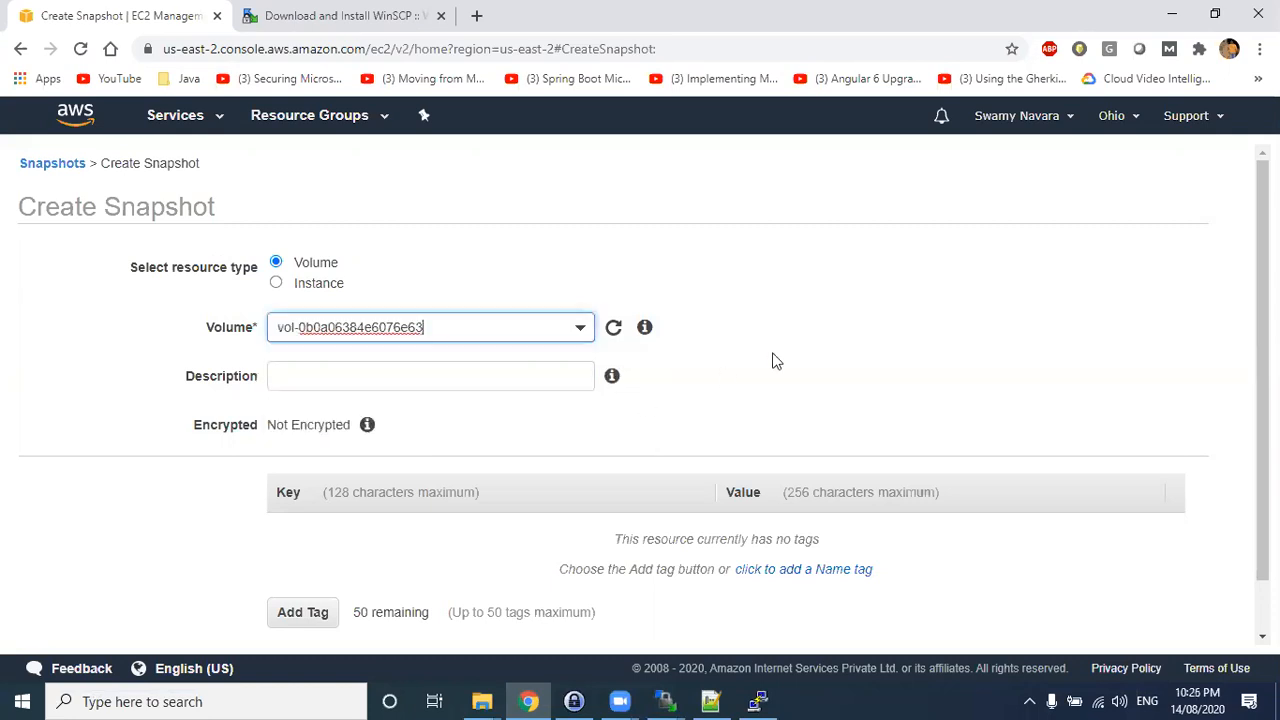
- Duplicate the Create Snapshot browser tab and go to the Snapshots list in the copy
right_click(240, 18)
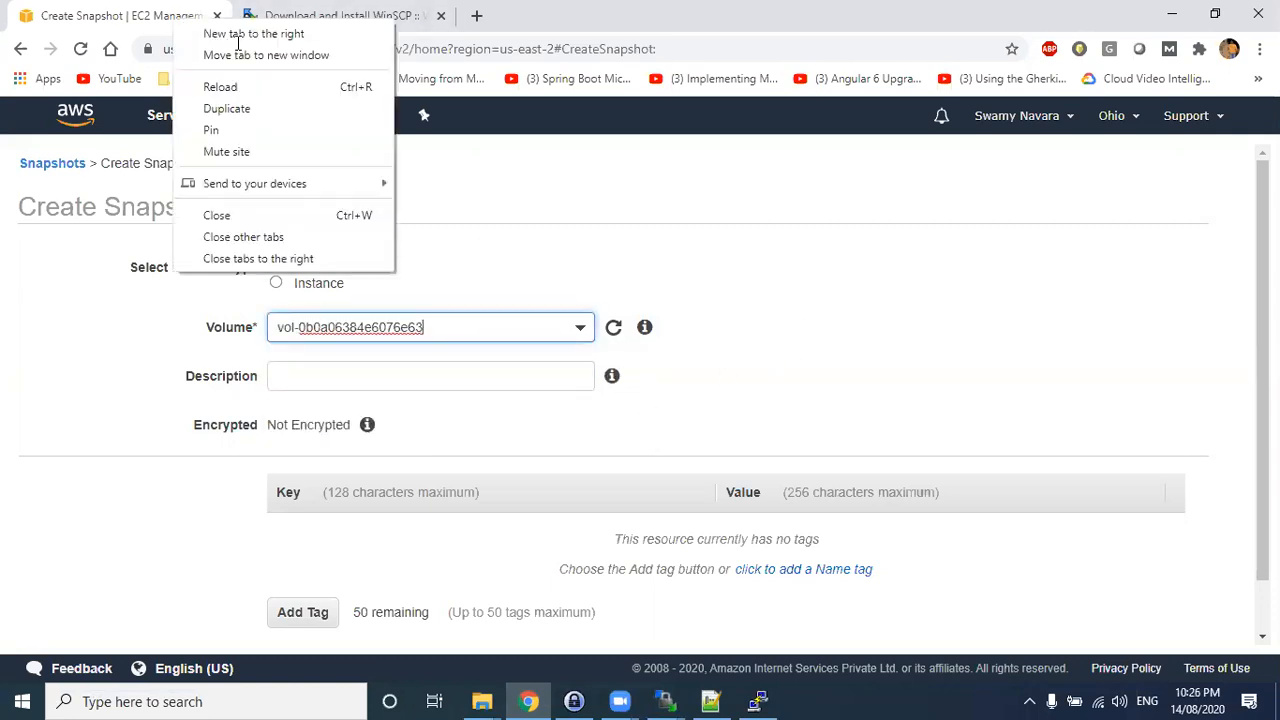
left_click(236, 106)
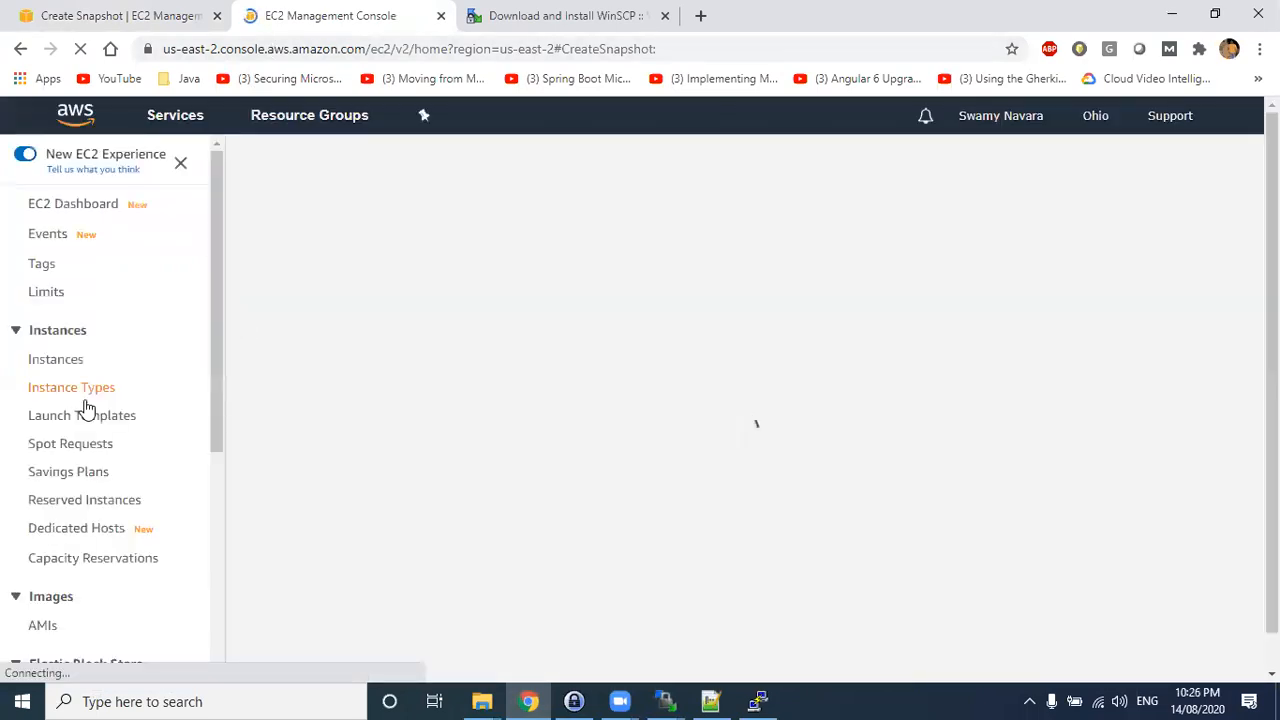
scroll(122, 438, "down", 5)
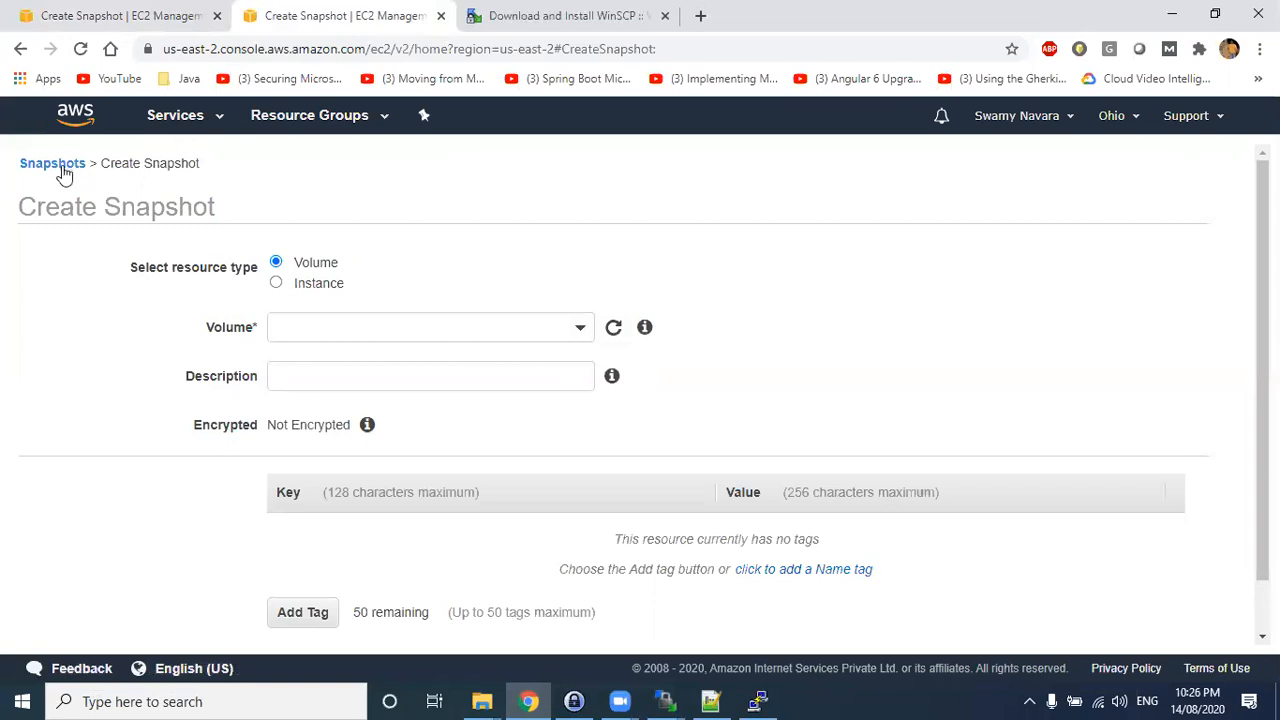
left_click(40, 166)
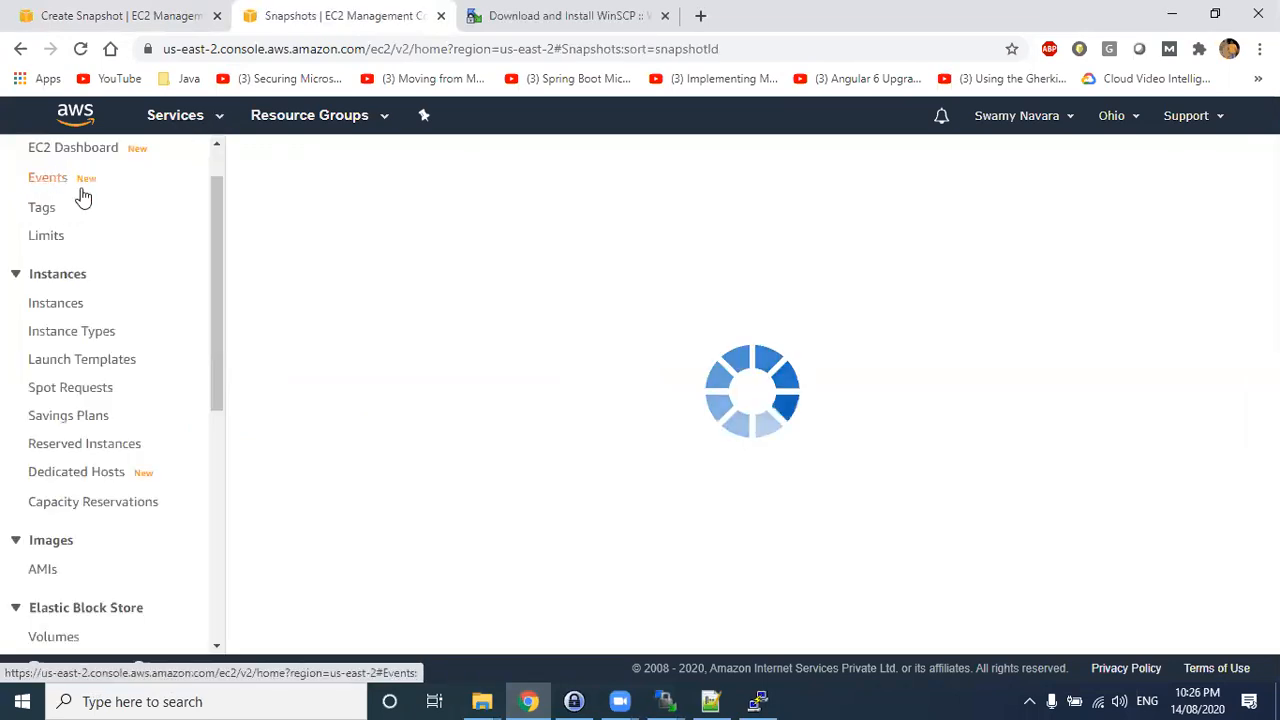
- Open the EBS Volumes list and rename the 2 GiB volume as 2GBVolume
scroll(58, 450, "down", 3)
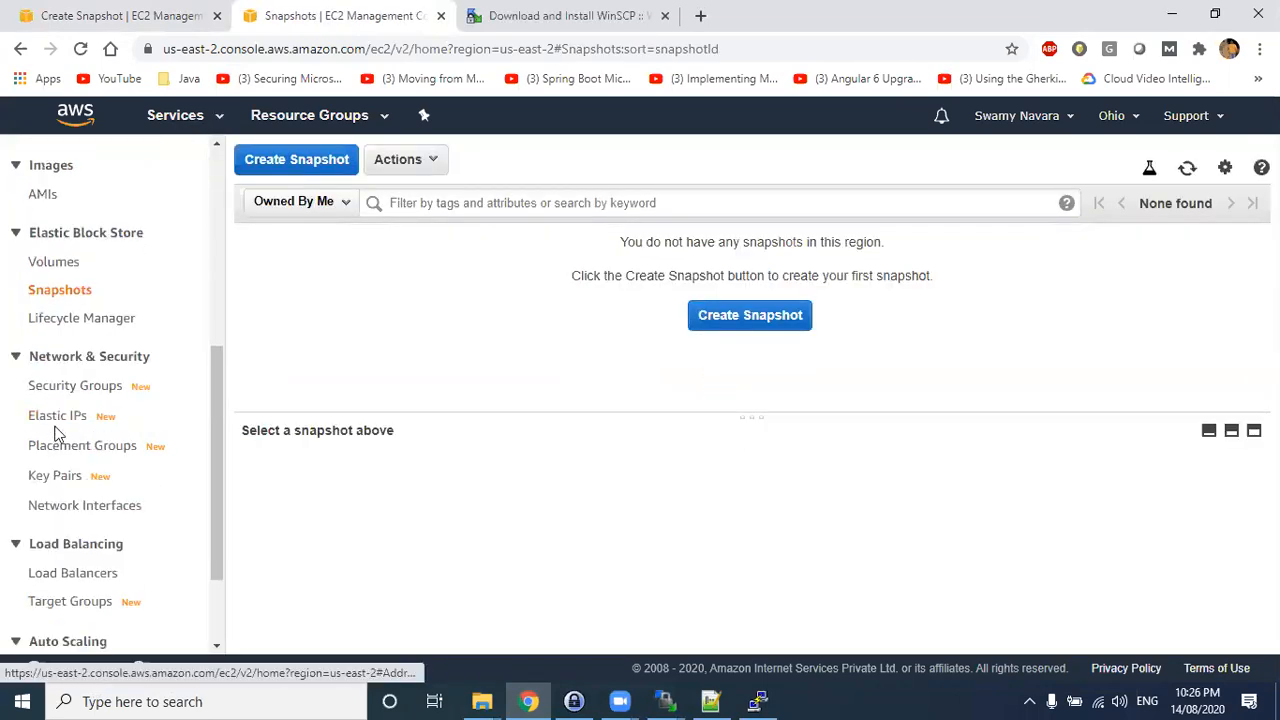
left_click(58, 264)
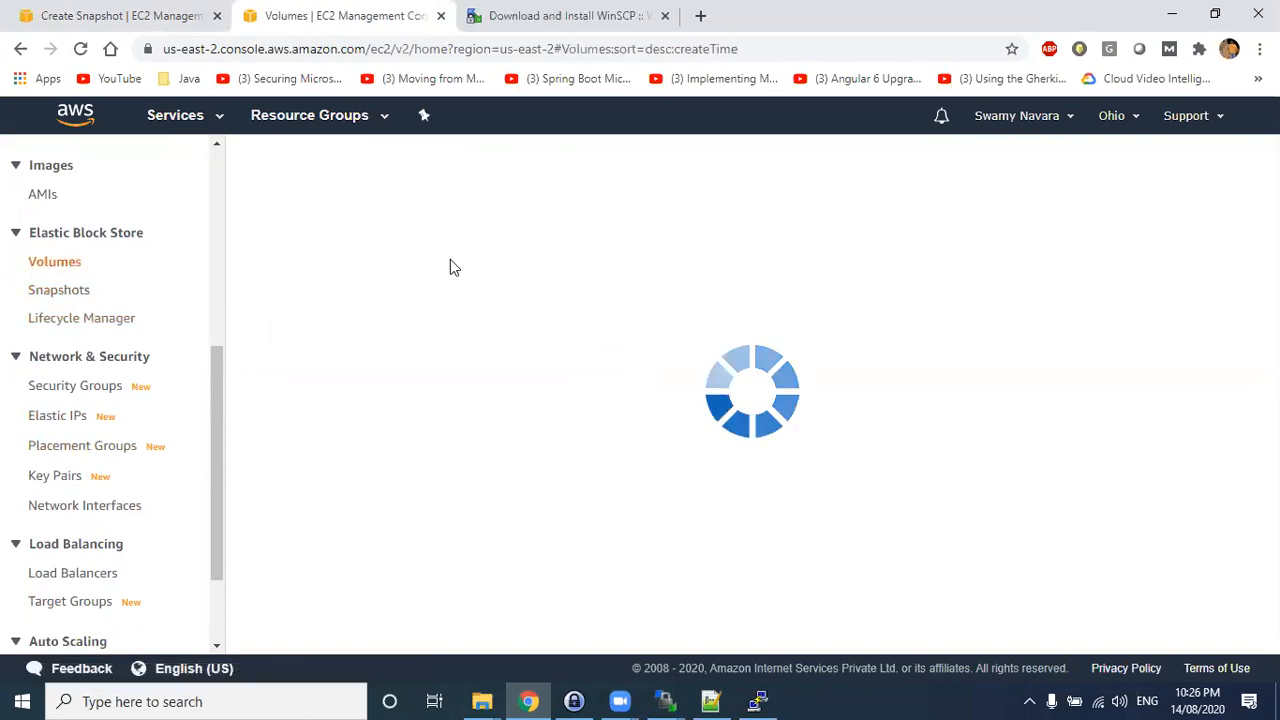
double_click(320, 277)
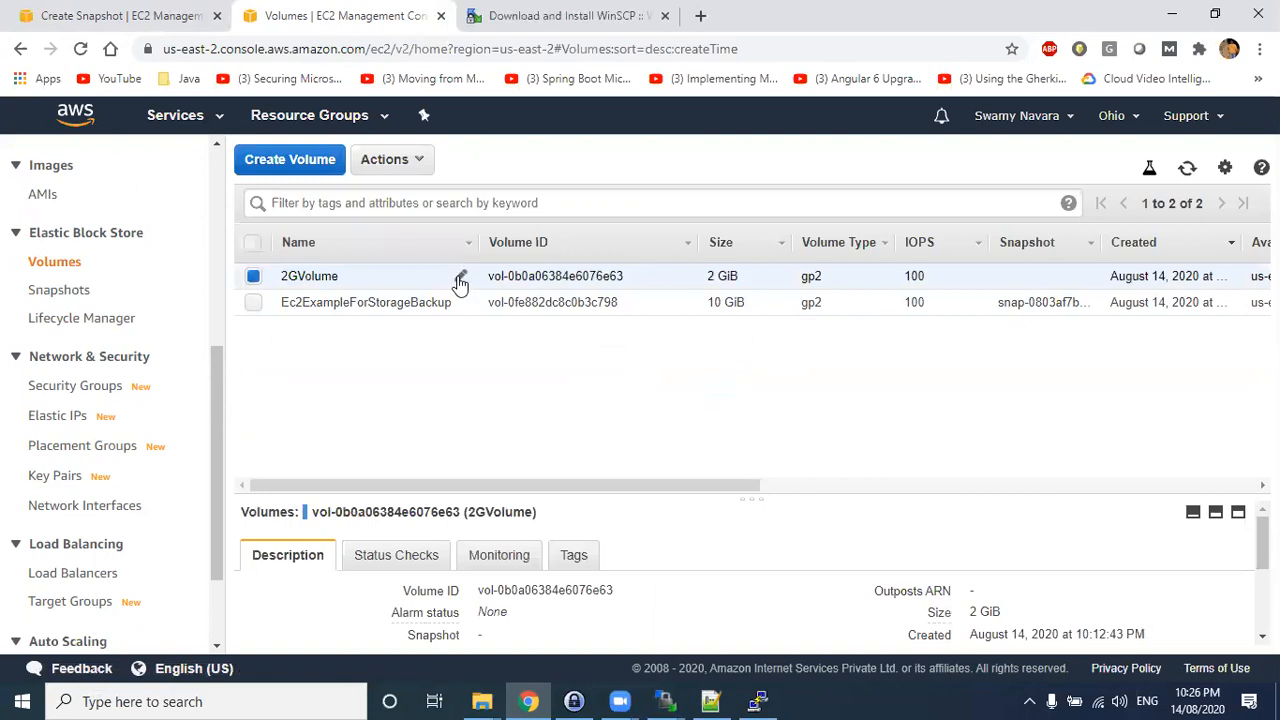
left_click(459, 280)
left_click(316, 278)
type("B")
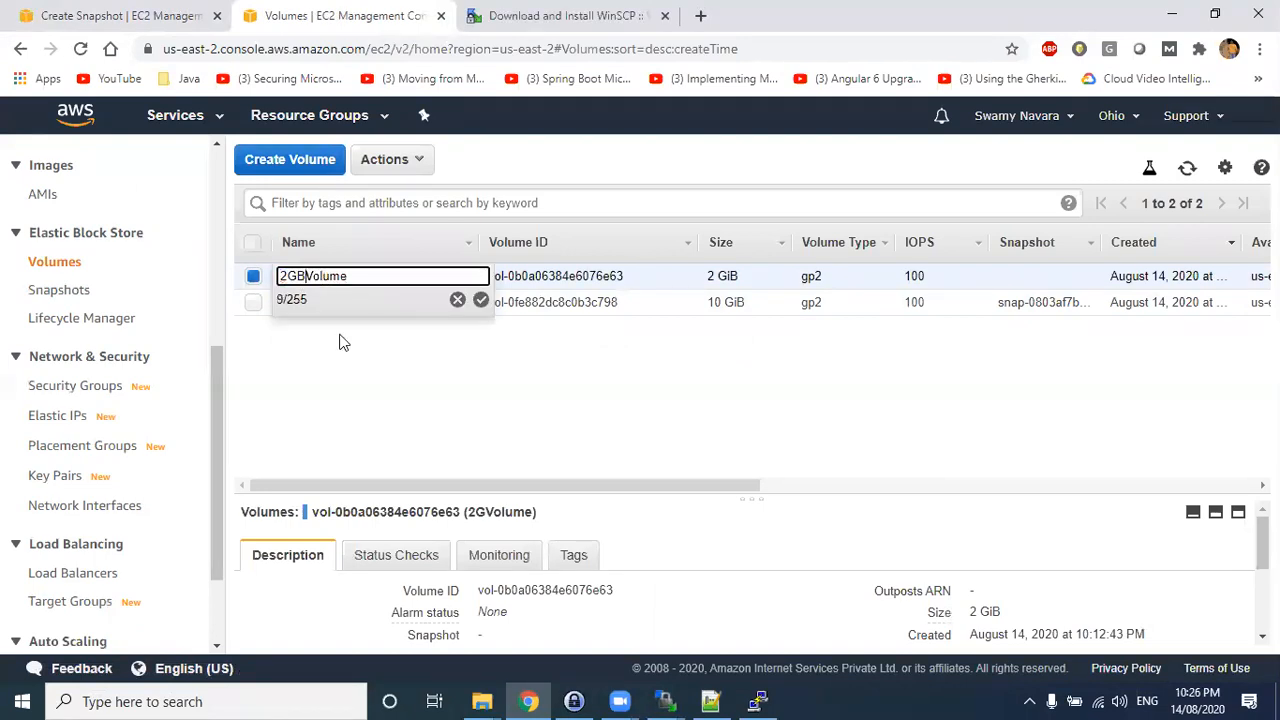
left_click(481, 300)
- Copy the volume ID of 2GBVolume from its description details
mouse_move(486, 277)
left_mouse_down()
mouse_move(637, 284)
mouse_move(490, 283)
left_mouse_up()
left_click(649, 282)
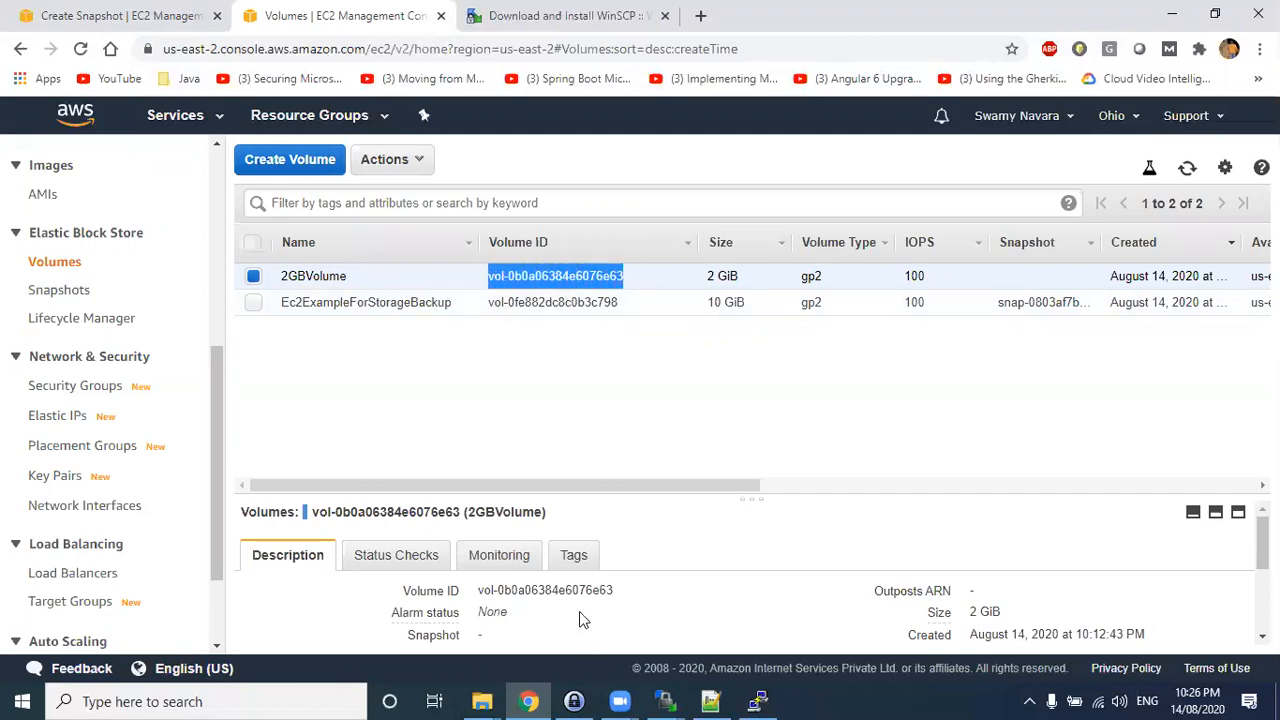
left_click(628, 590)
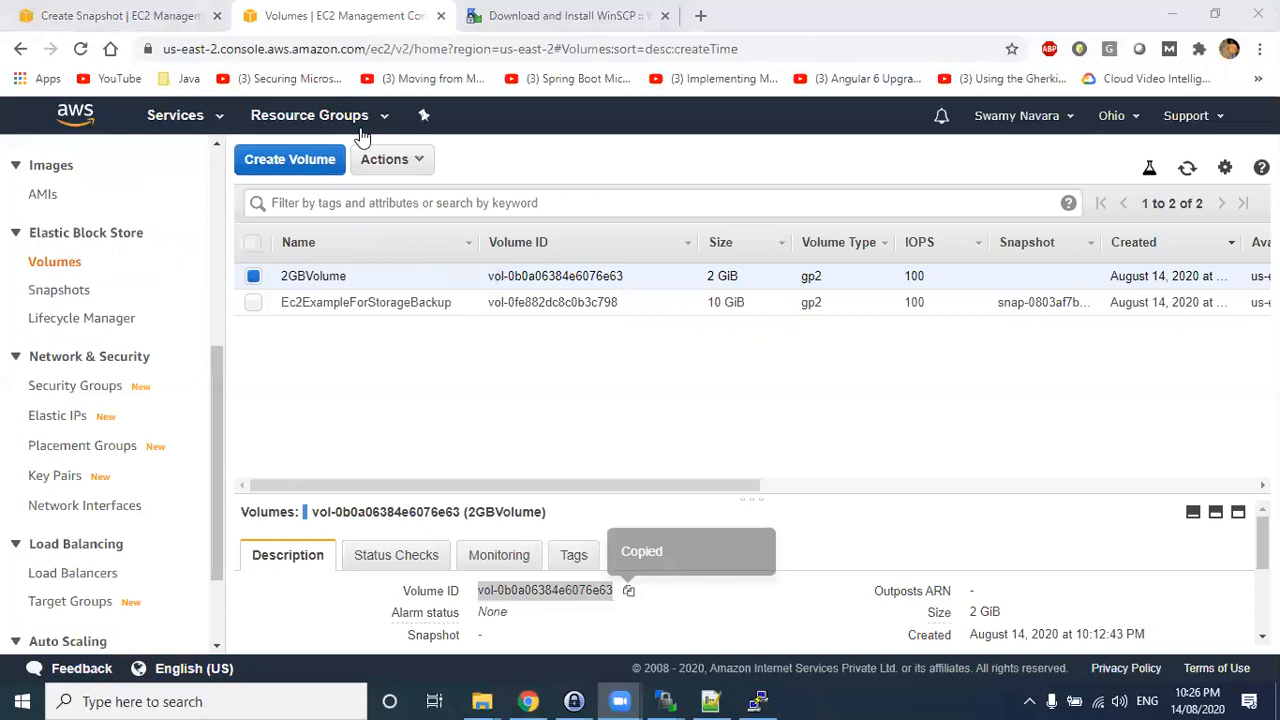
- In the Create Snapshot form, reselect vol-0b0a06384e6076e63 as the source volume and check its ID against the Volumes list
left_click(103, 15)
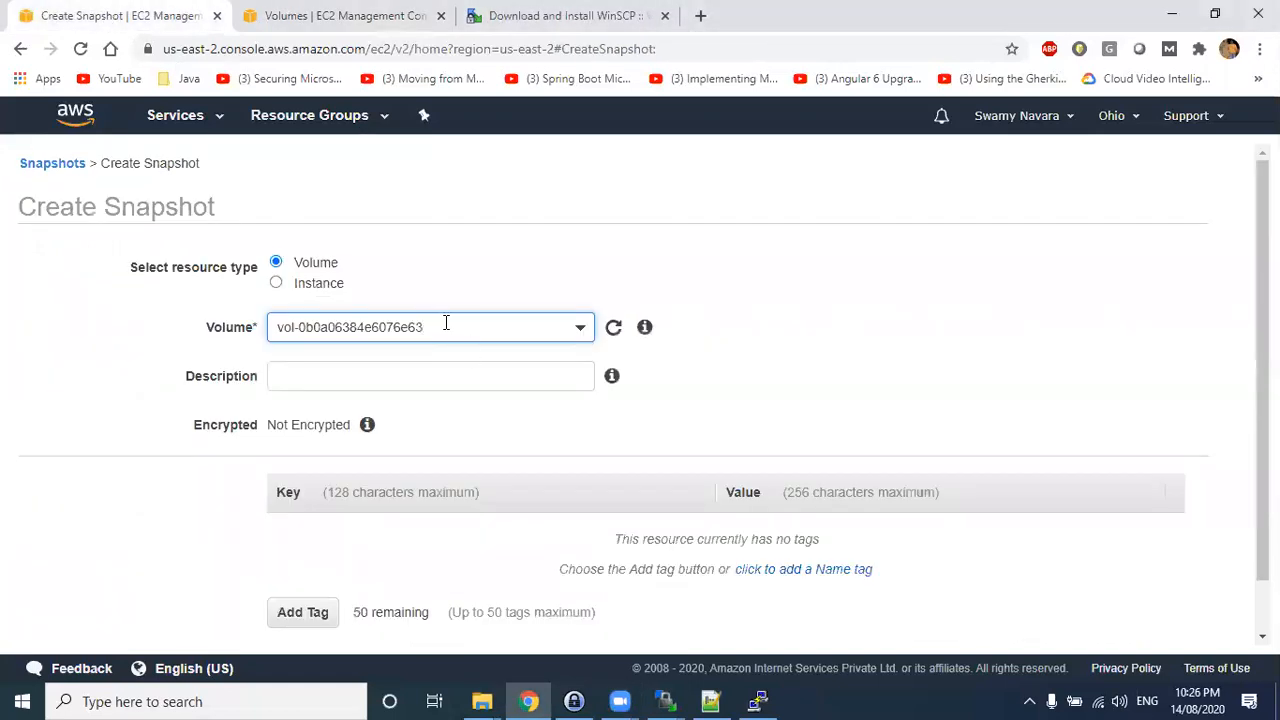
left_click(448, 327)
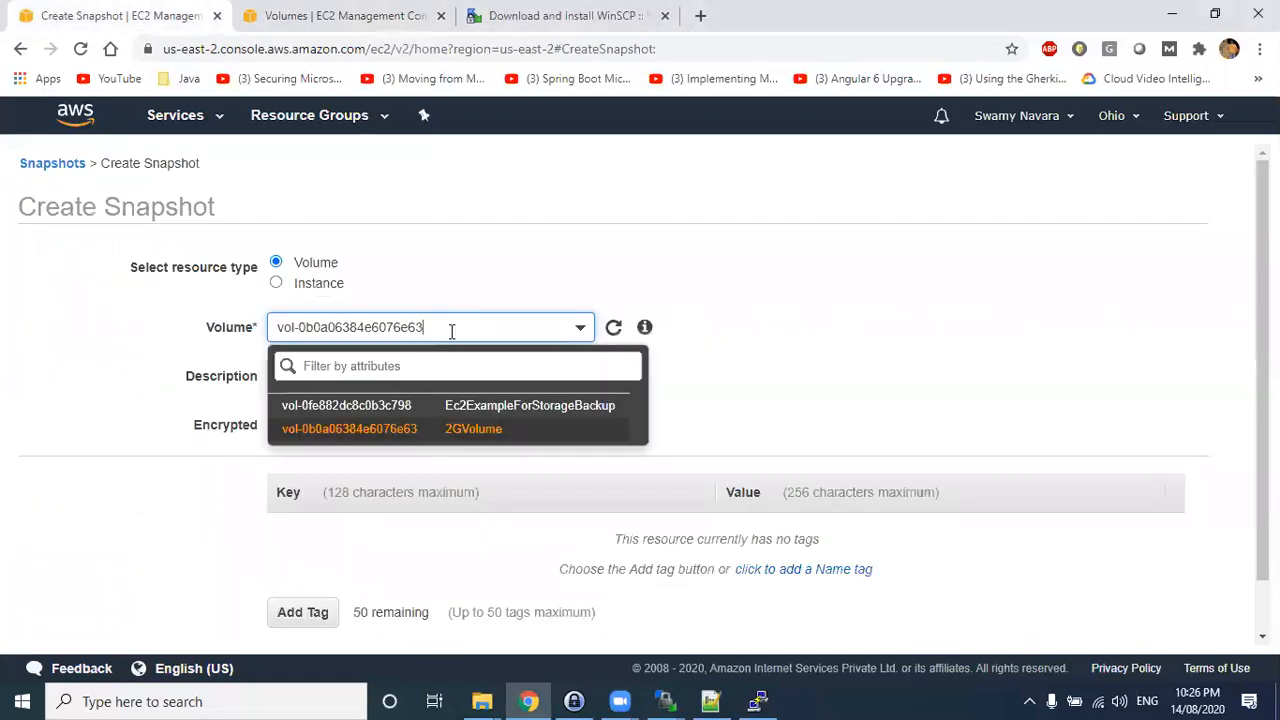
left_click(405, 430)
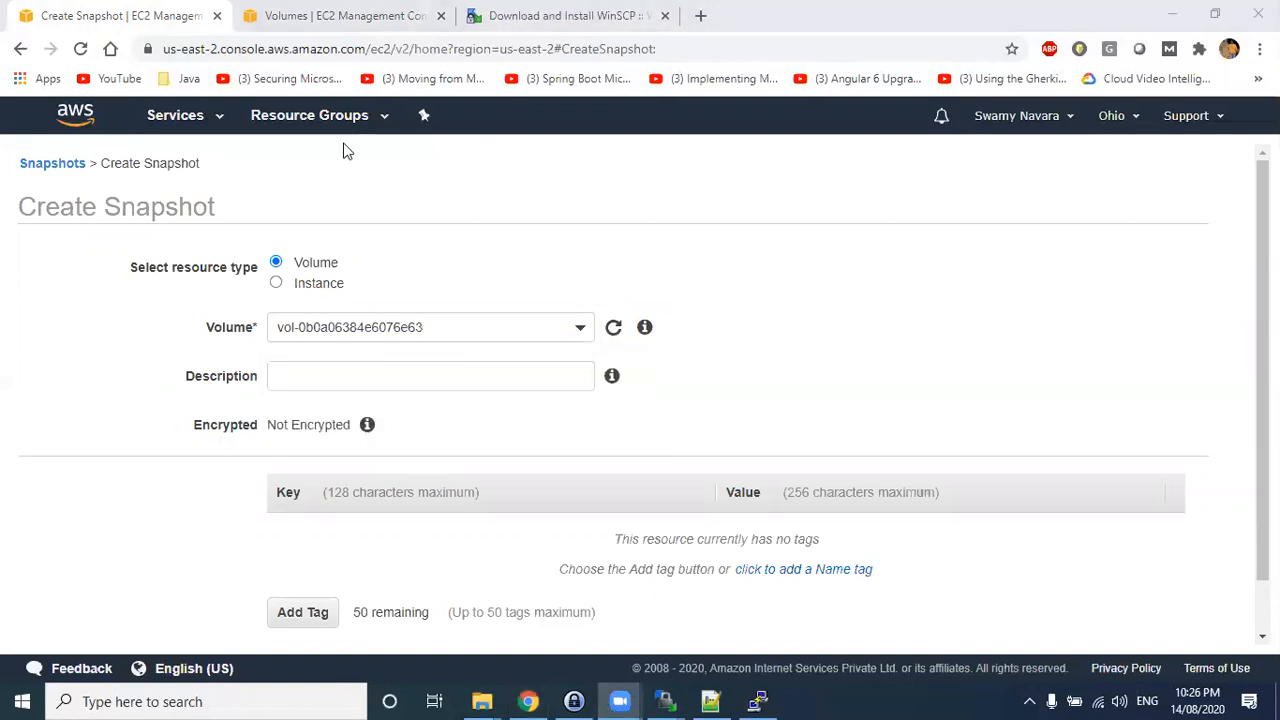
key("ctrl+Tab")
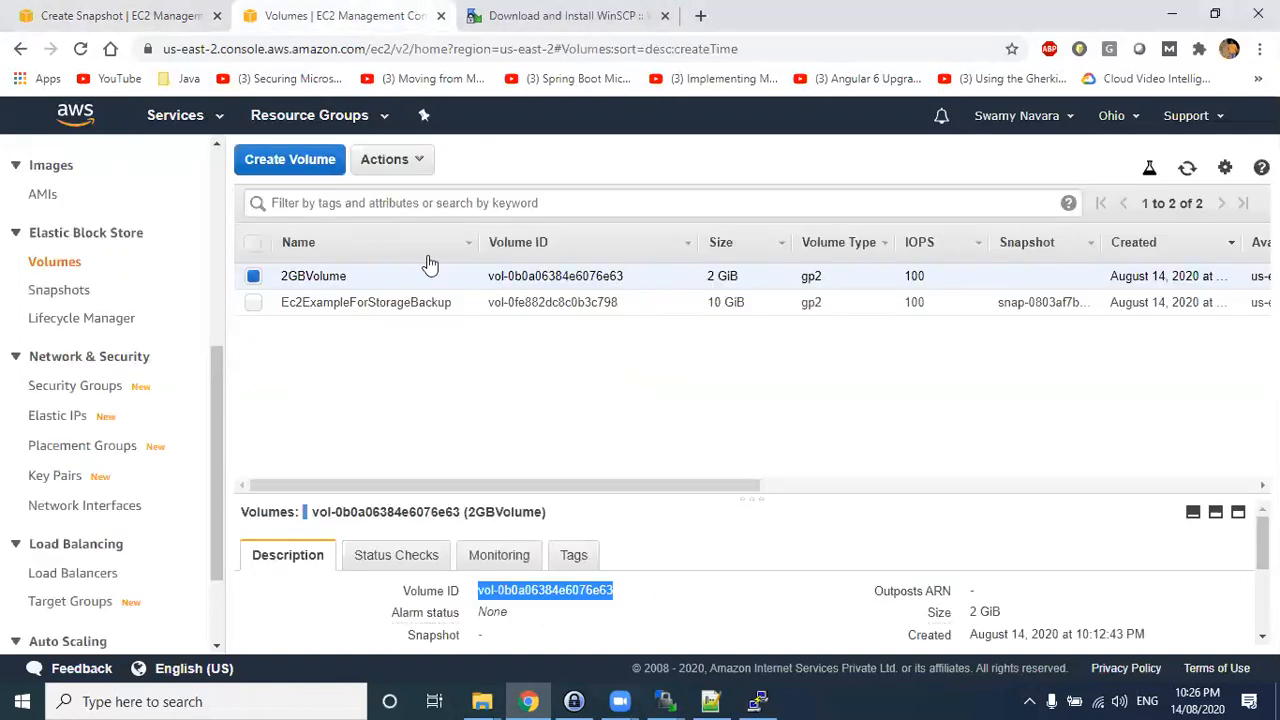
left_click(131, 17)
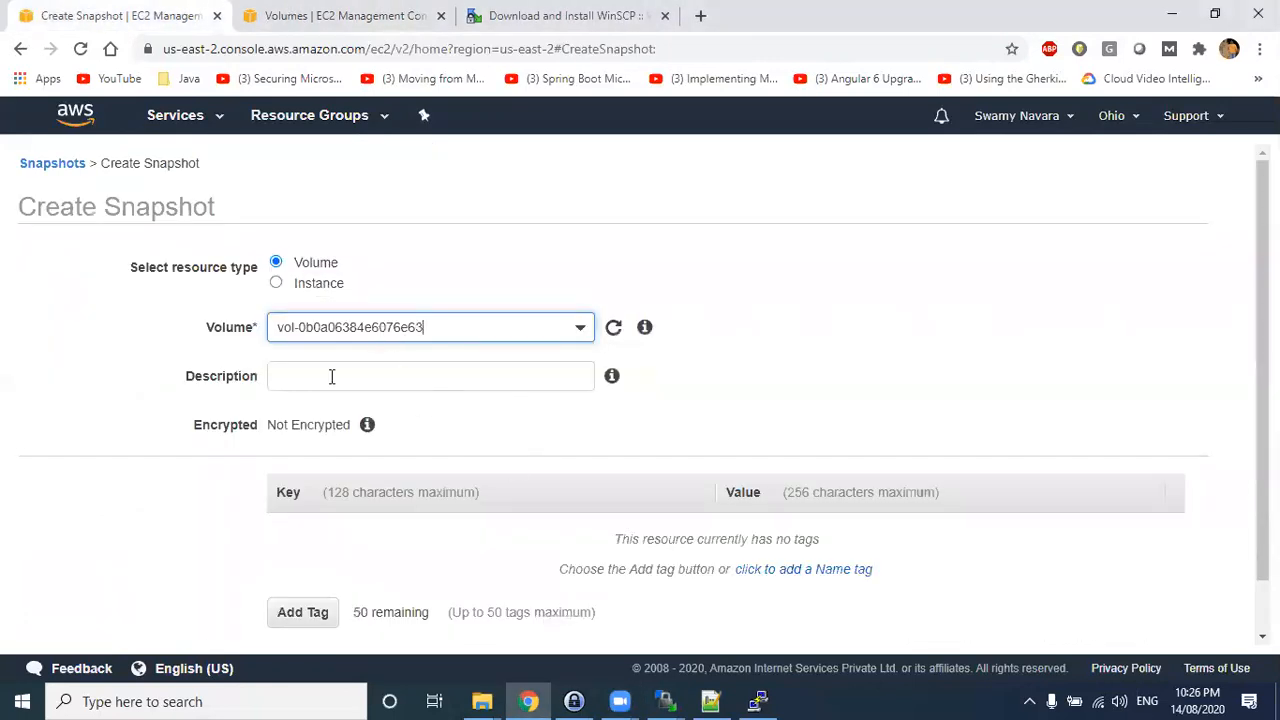
- Switch to the PuTTY root session in /newvolume to review the volume's files and mount point
key("alt+Tab")
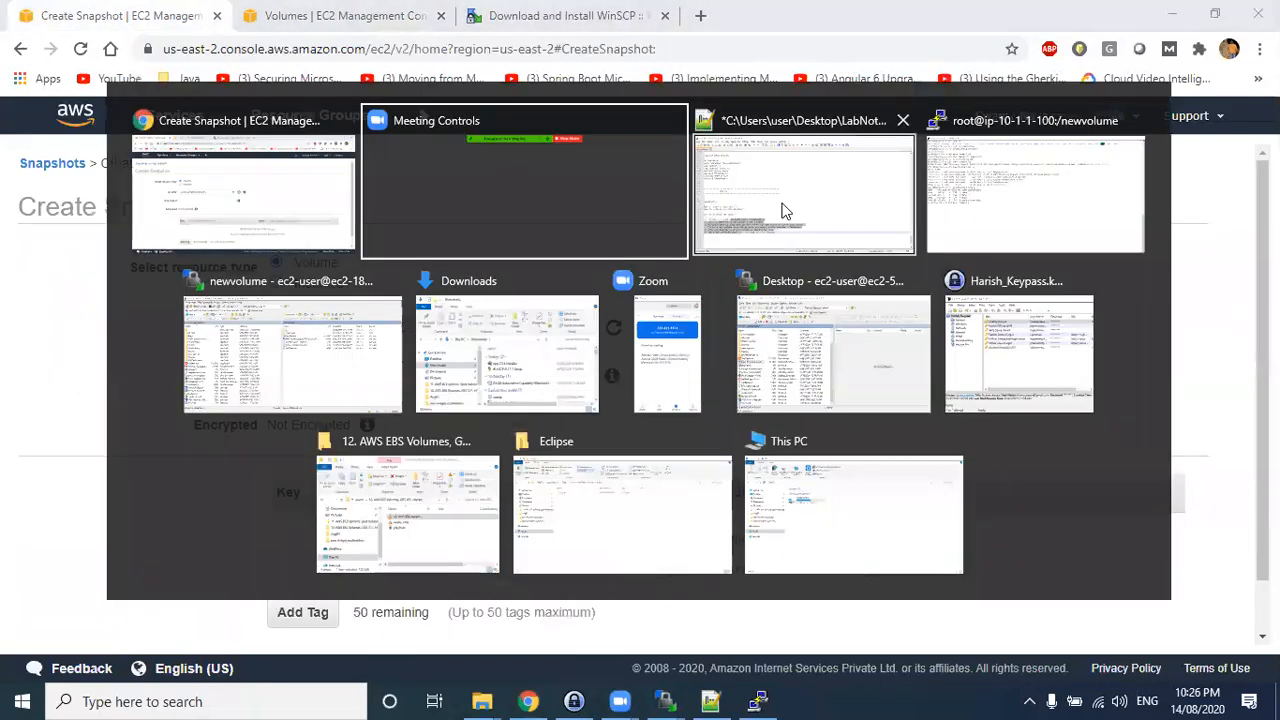
left_click(1040, 180)
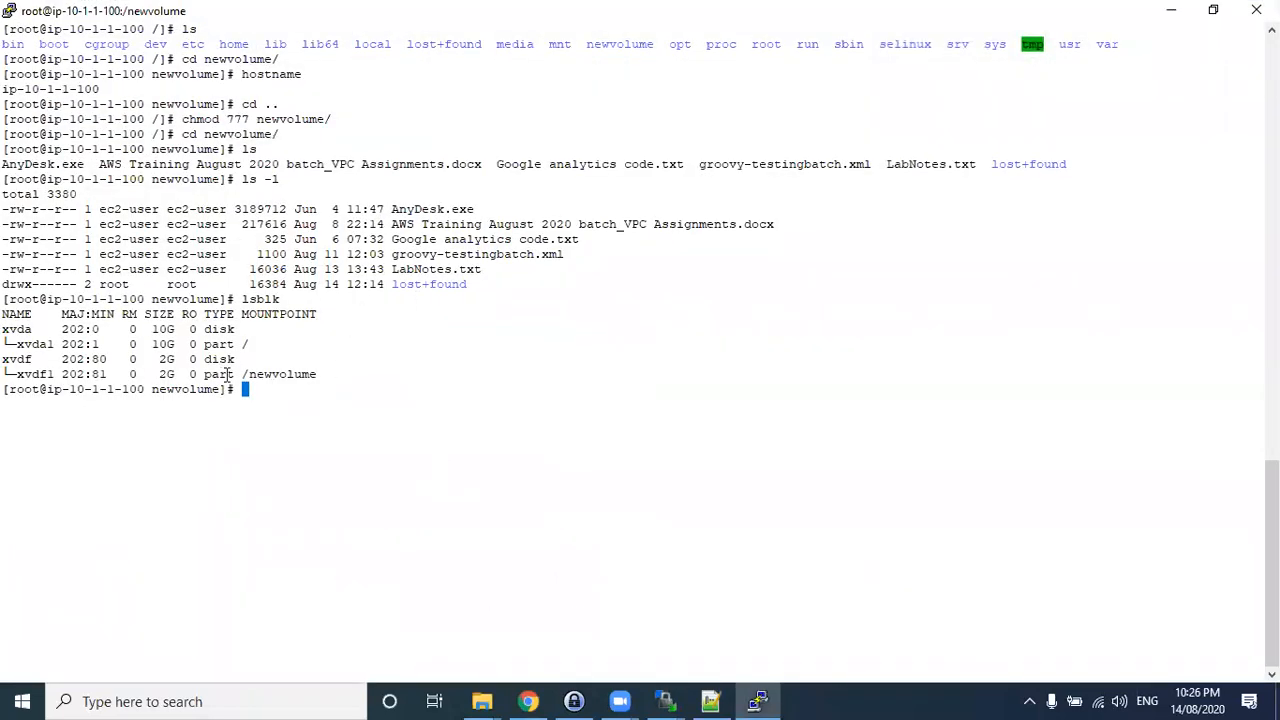
left_click_drag(220, 374, 317, 374)
left_click_drag(60, 374, 10, 378)
left_click(275, 374)
left_click_drag(506, 281, 6, 170)
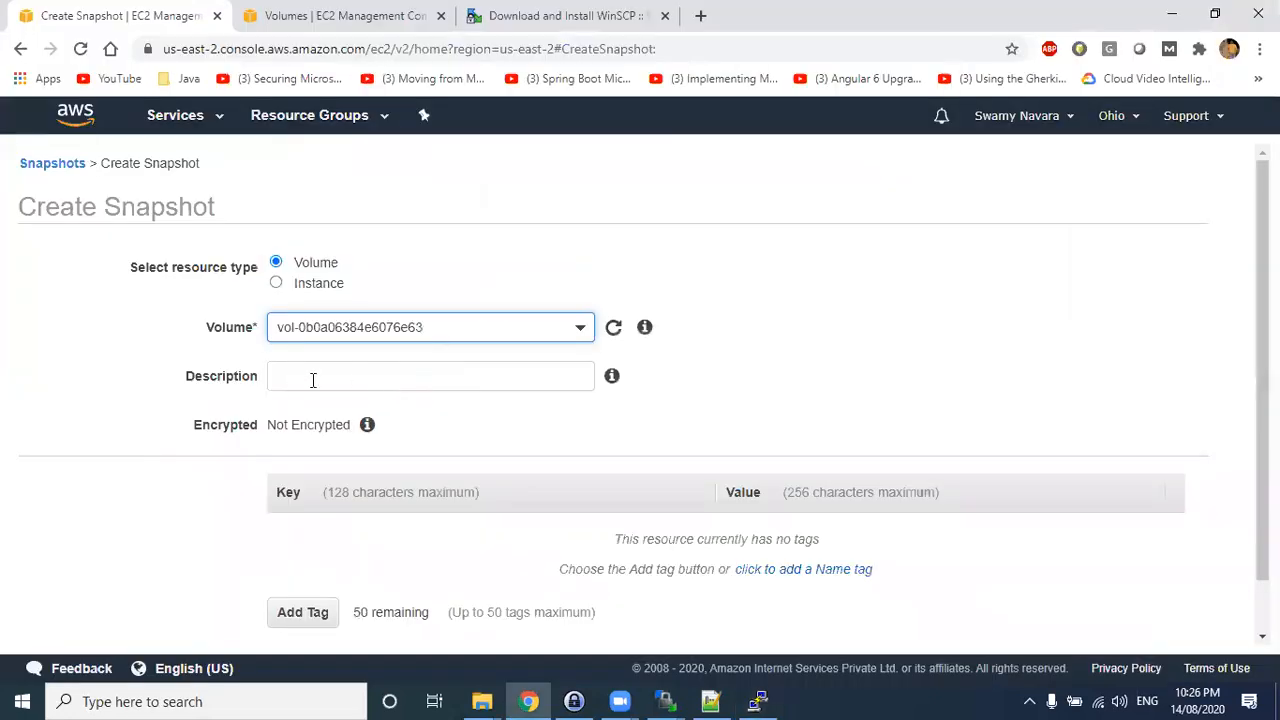
- Enter "Taking backup of 2GB Volume" as the snapshot's description and select that text for reuse
left_click(313, 380)
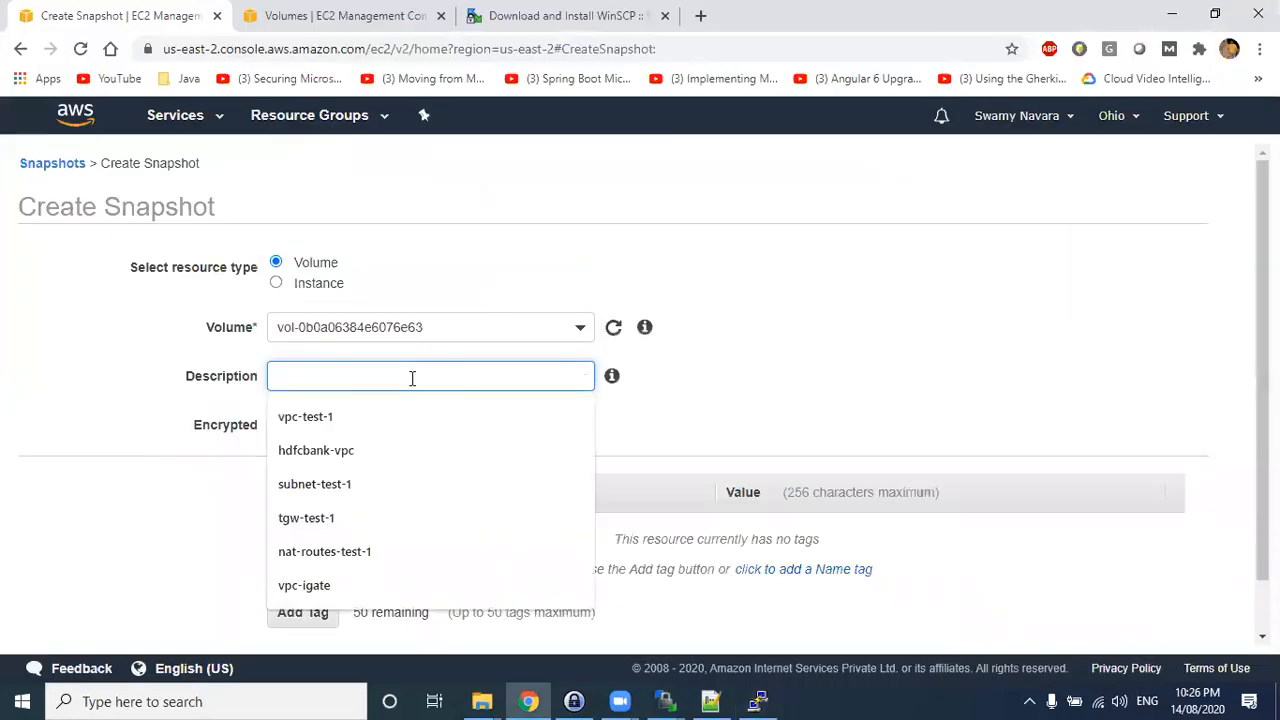
type("Taking backup")
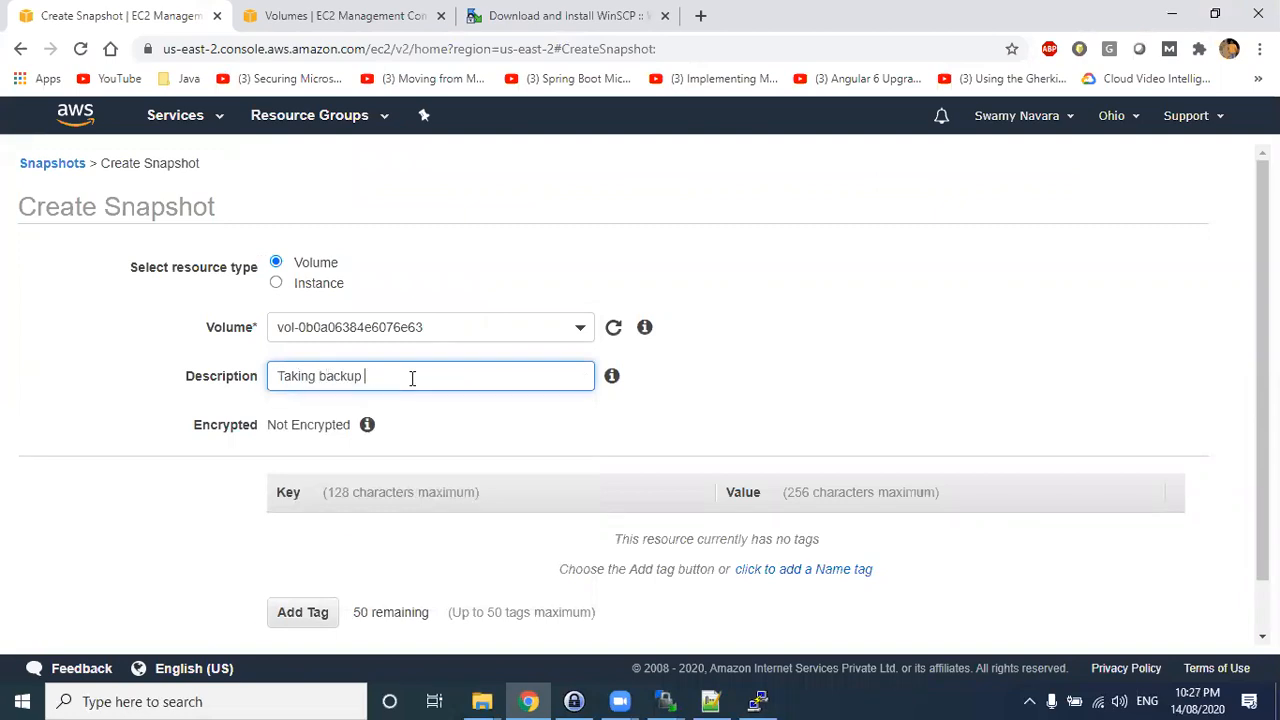
type(" of 2GB Volume")
left_click_drag(509, 381, 208, 378)
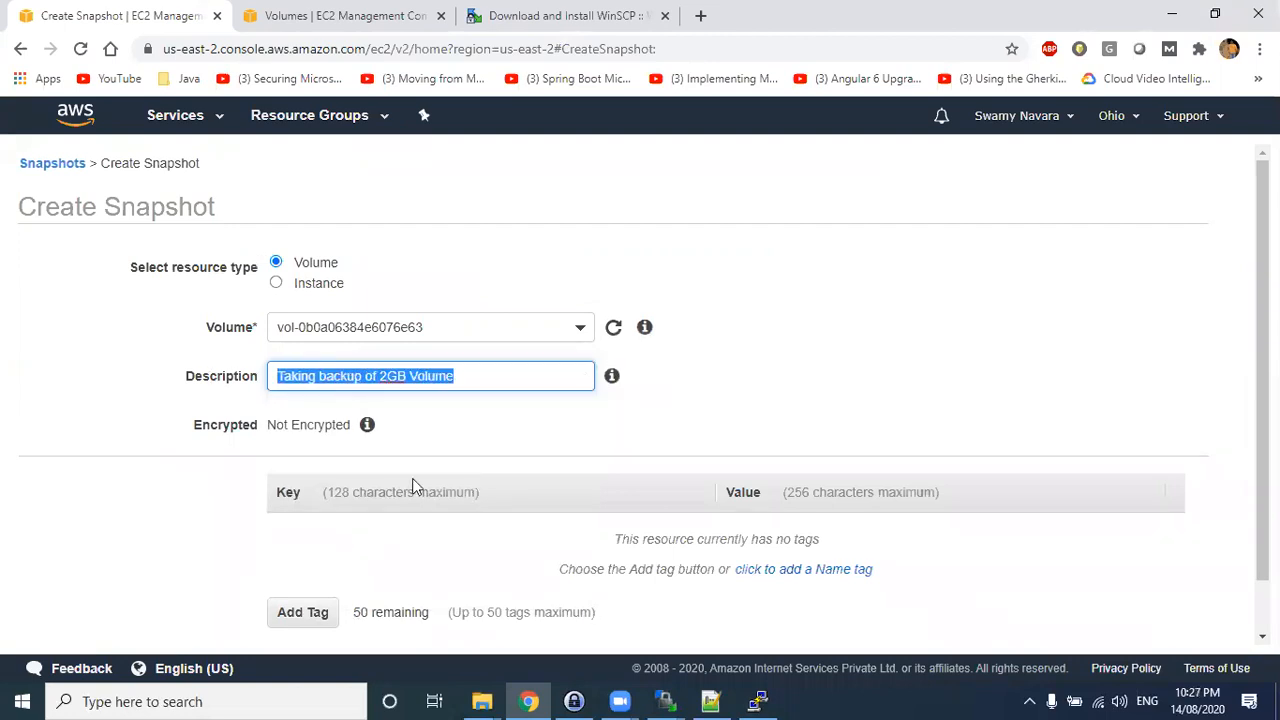
- Add a Name tag with the value "Taking backup of 2GB Volume" and create the snapshot
left_click(303, 612)
type("Name")
key("Tab")
type("v")
key("BackSpace")
key("ctrl+v")
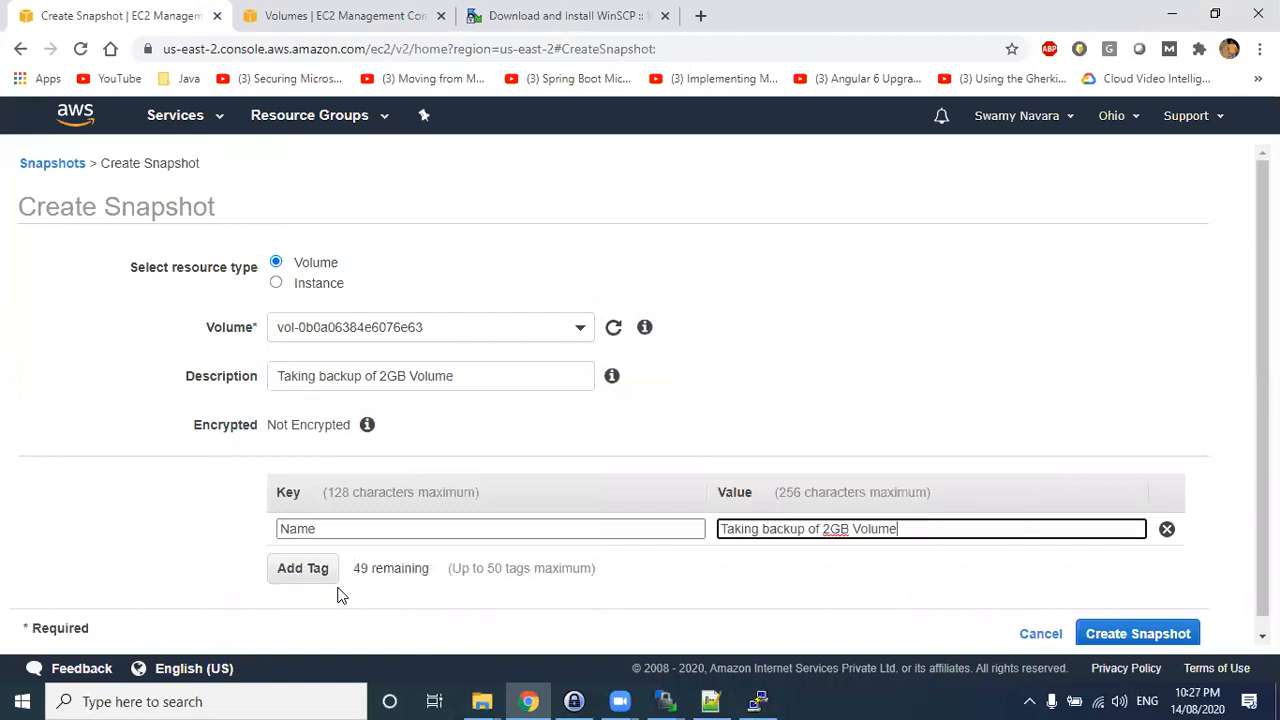
left_click(1155, 638)
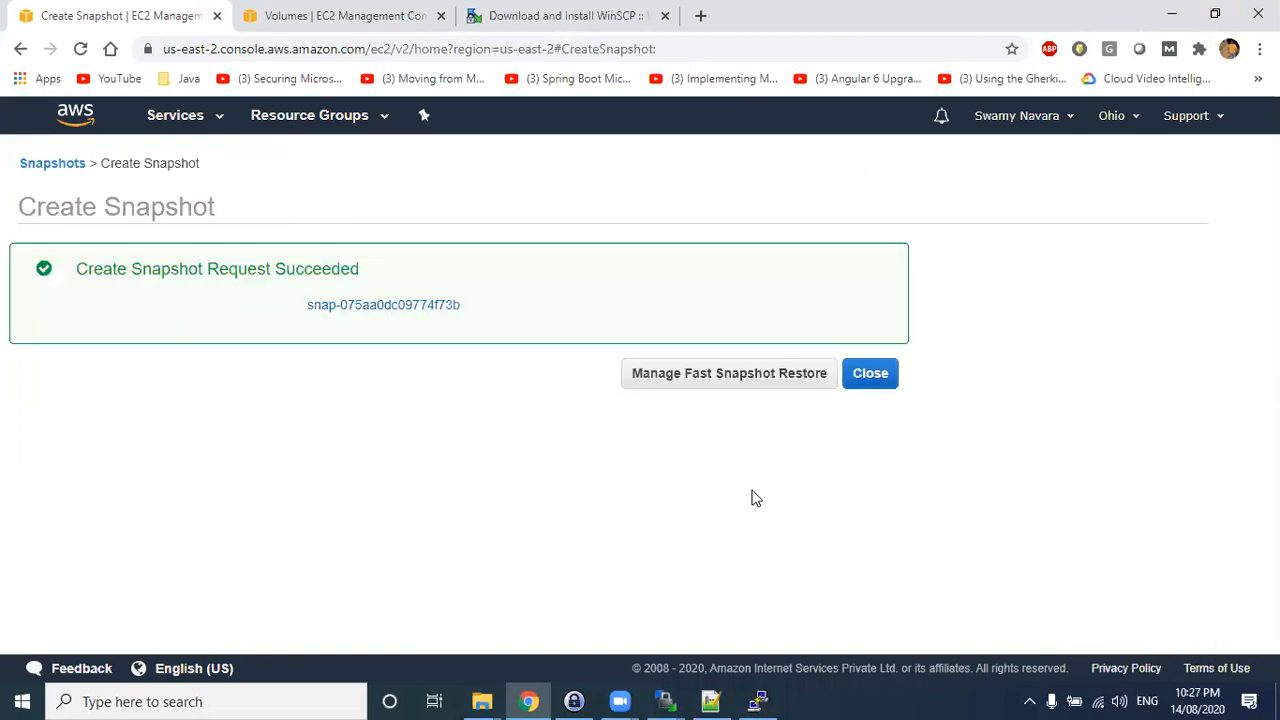
- Close the snapshot request result and refresh the snapshots list to check the new backup's status
left_click_drag(505, 323, 317, 303)
left_click(302, 311)
left_click(884, 381)
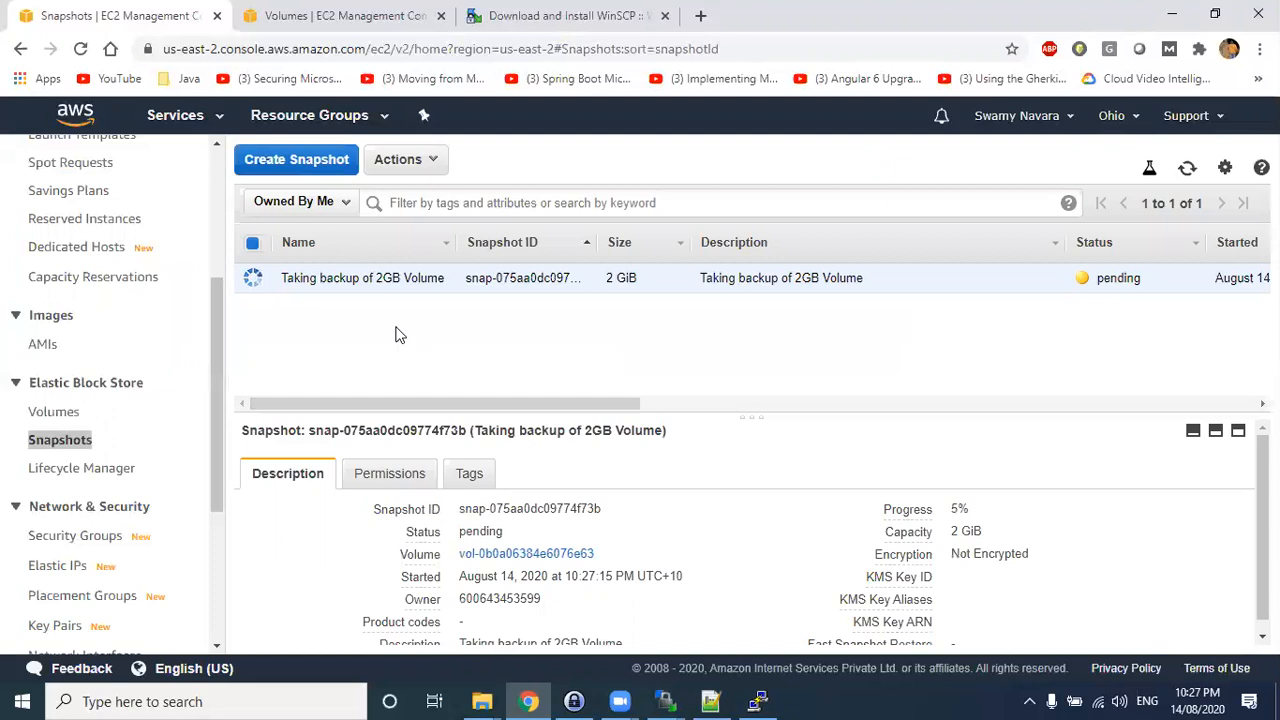
left_click(1183, 167)
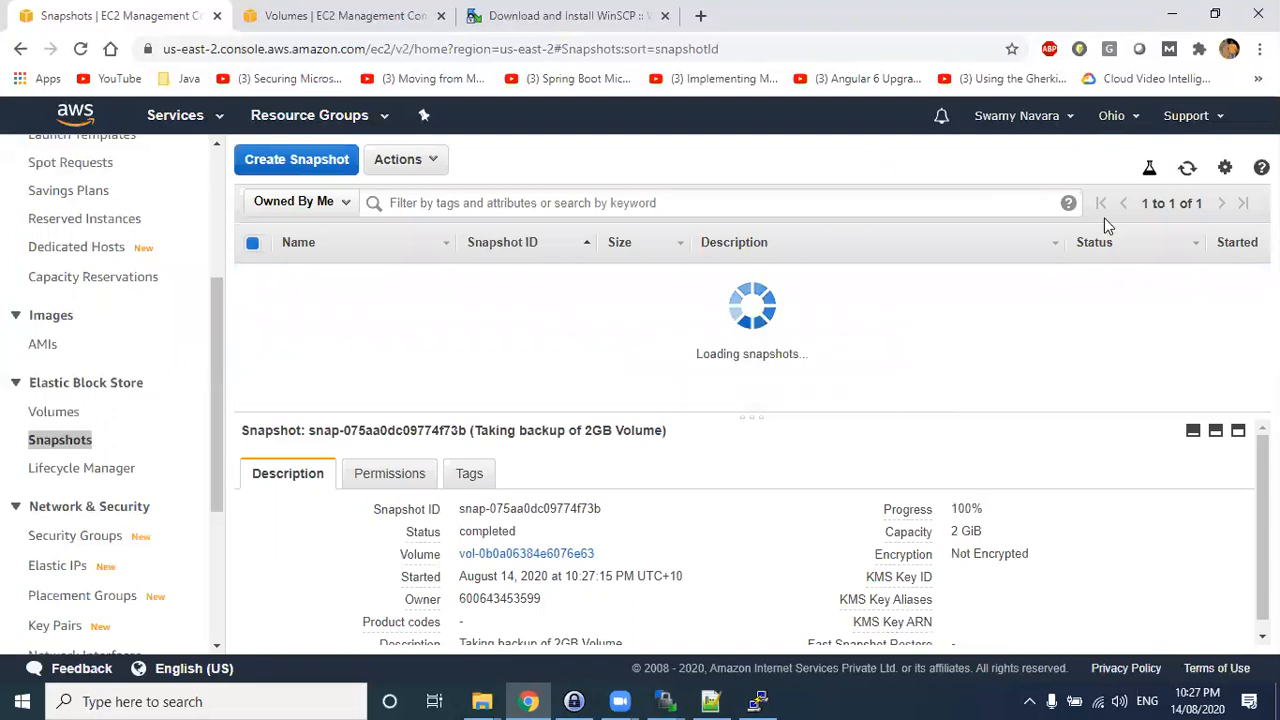
left_click_drag(695, 279, 909, 285)
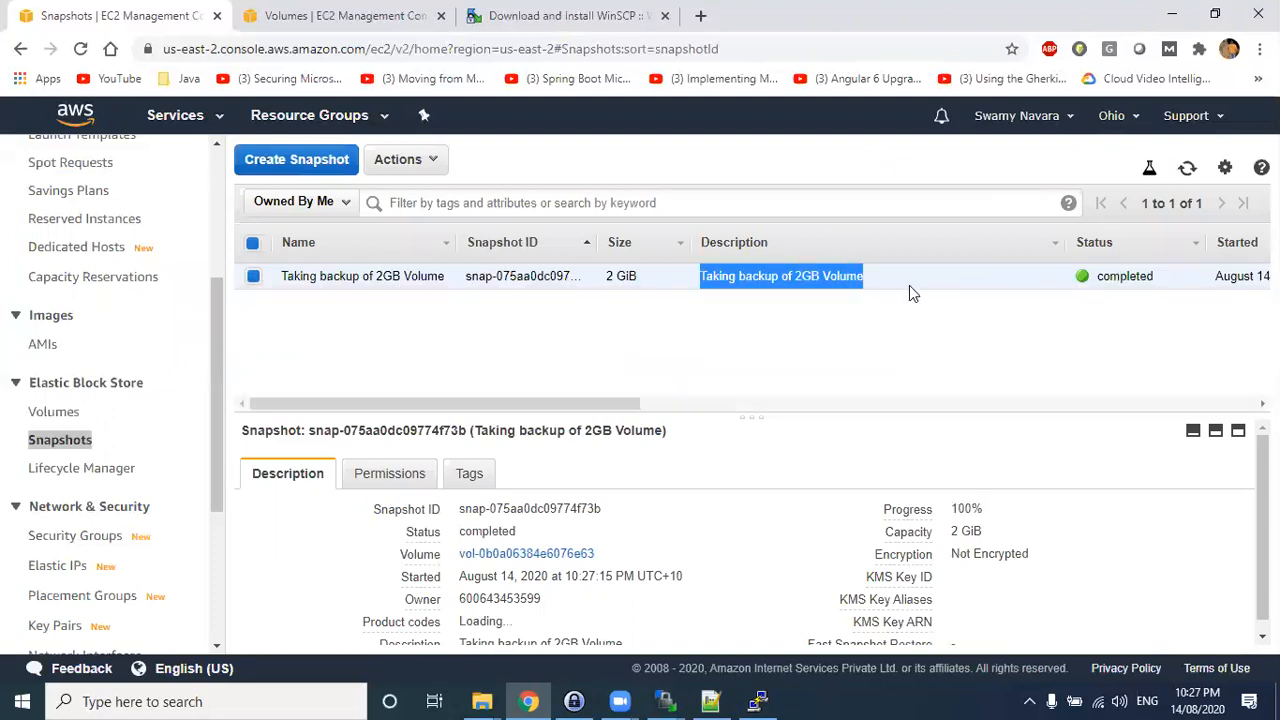
key("alt+Tab")
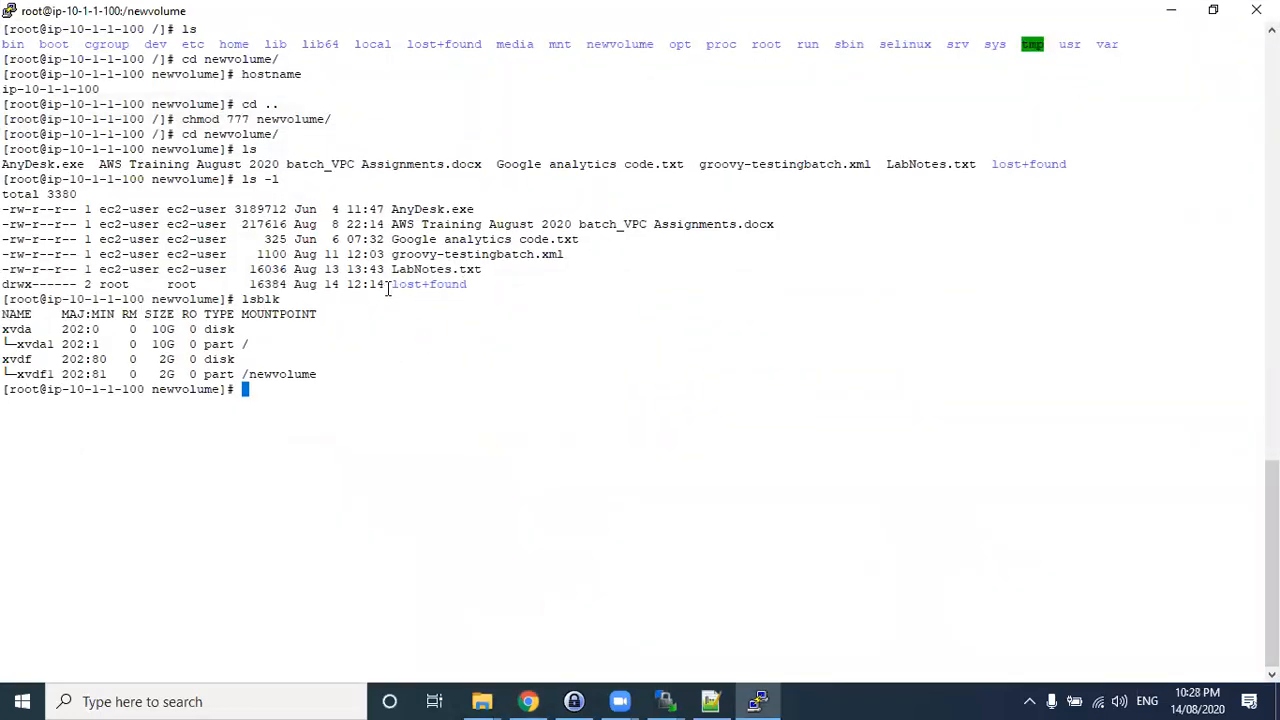
left_click_drag(330, 197, 352, 284)
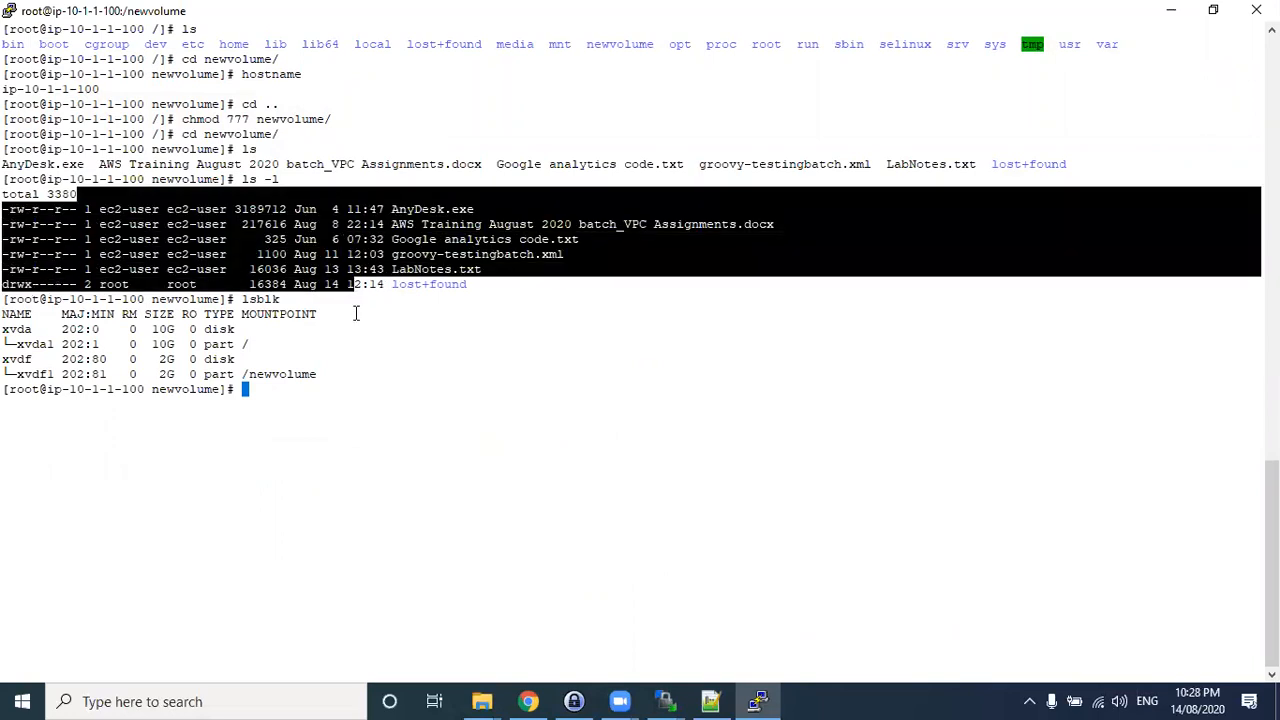
key("alt+Tab")
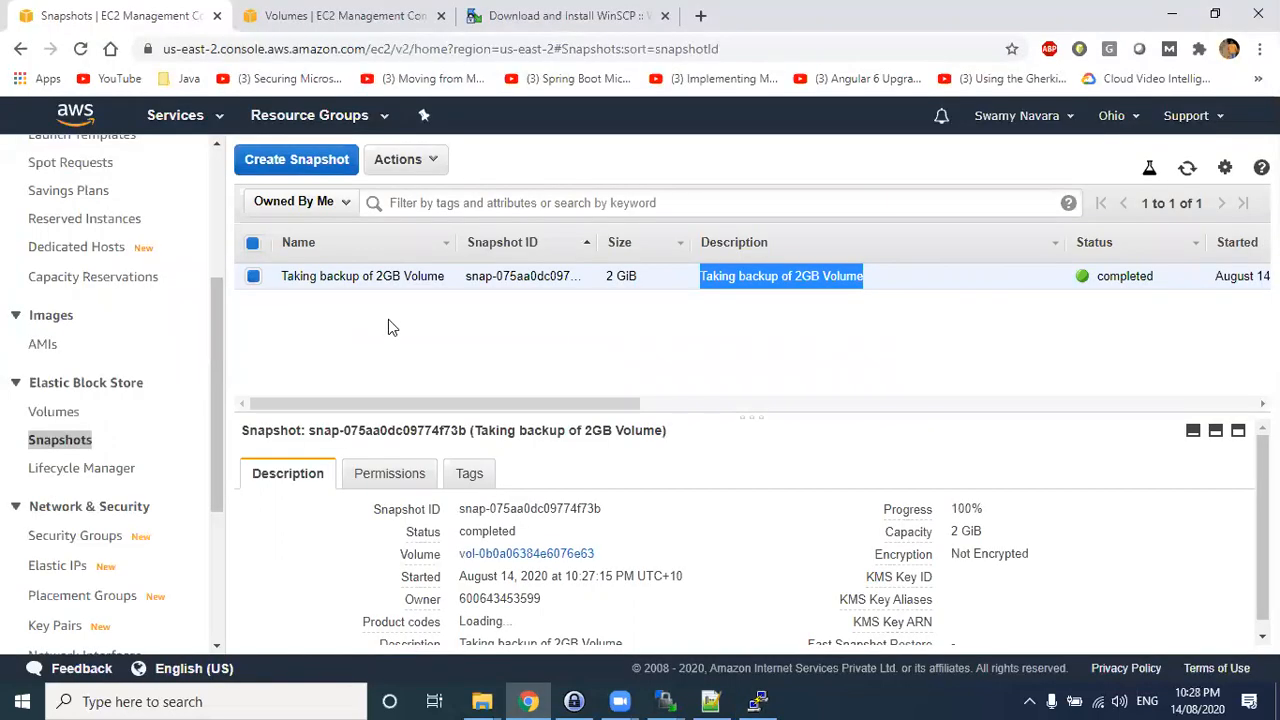
- Switch to the PuTTY terminal, delete everything in the newvolume directory with rm -rf *, and list its contents
key("alt+Tab")
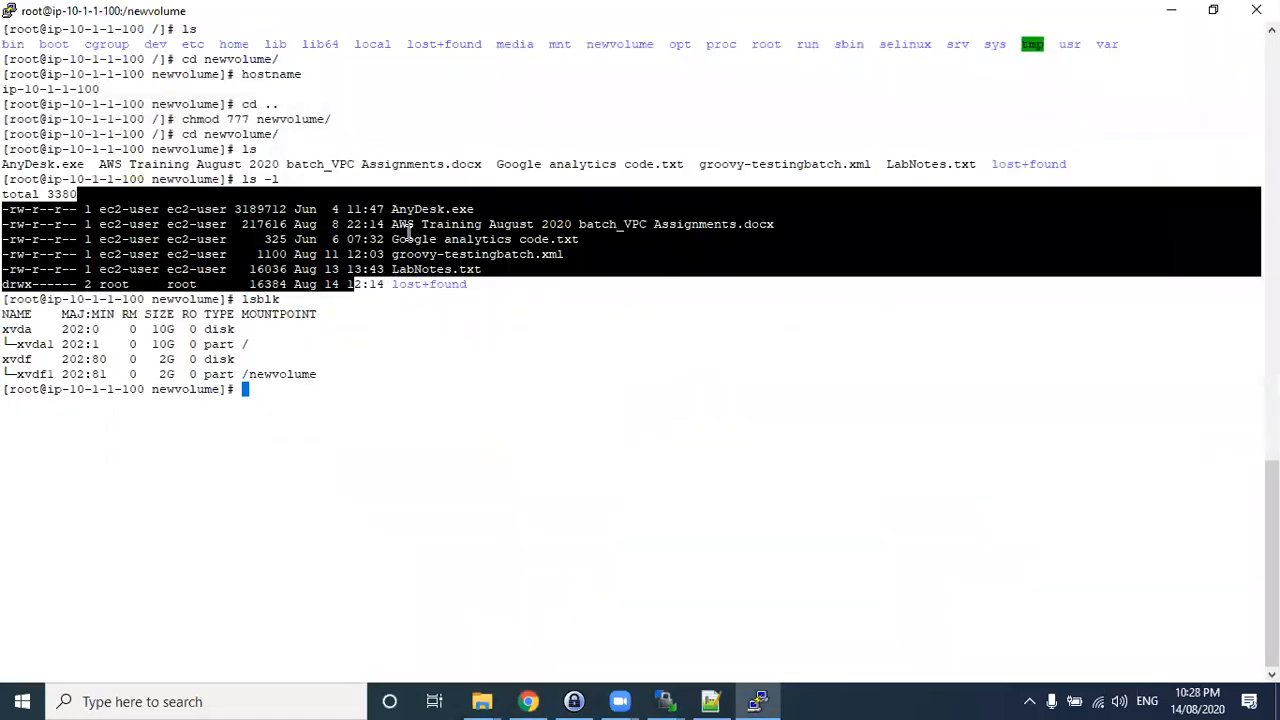
left_click(423, 282)
left_click_drag(494, 297, 96, 200)
left_click(429, 302)
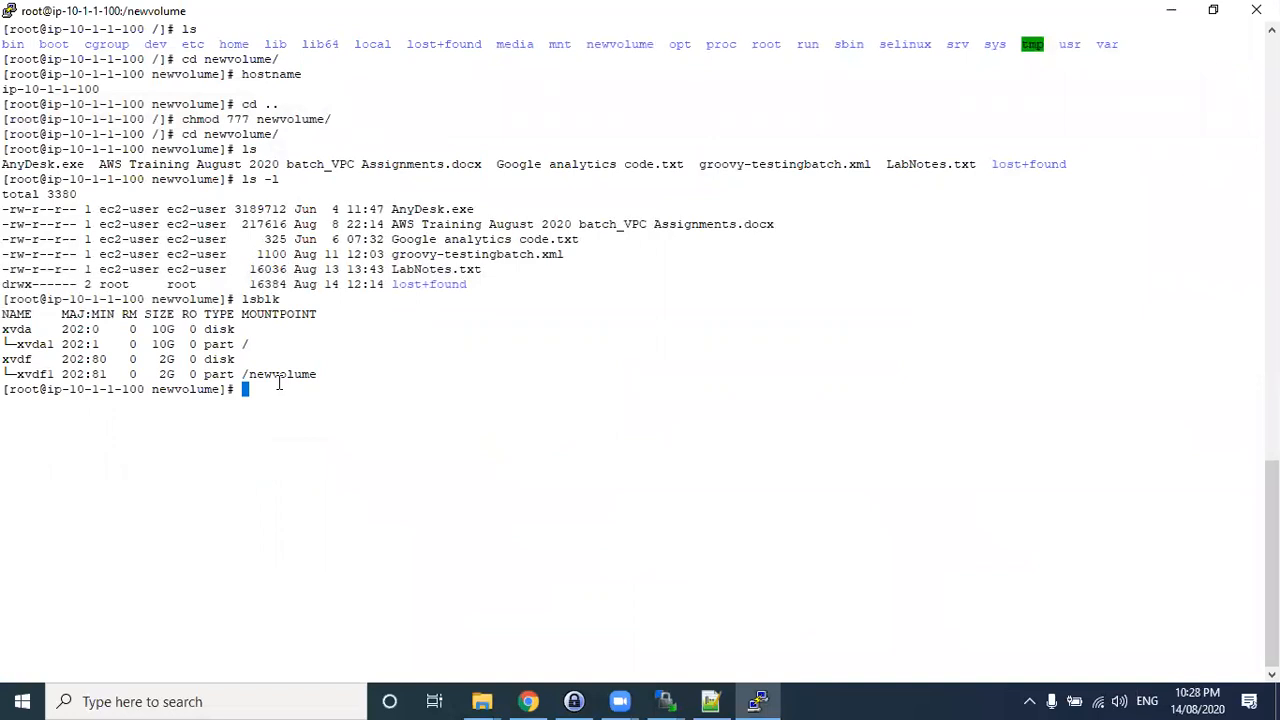
type("rm -rf *")
key("Return")
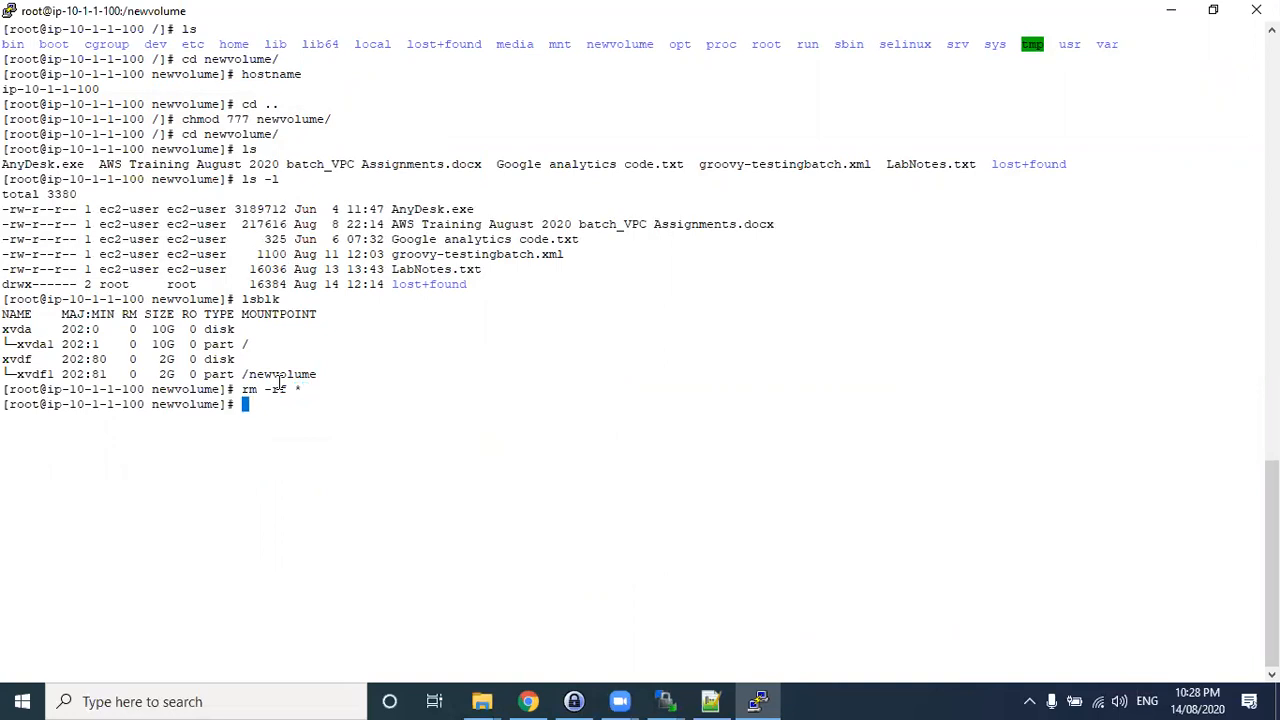
type("ls")
key("Return")
left_click_drag(153, 404, 257, 411)
left_click(245, 419)
left_click(256, 415)
- Clear the terminal and list the block devices with lsblk to check the newvolume mount
type("clear")
key("Return")
type("l")
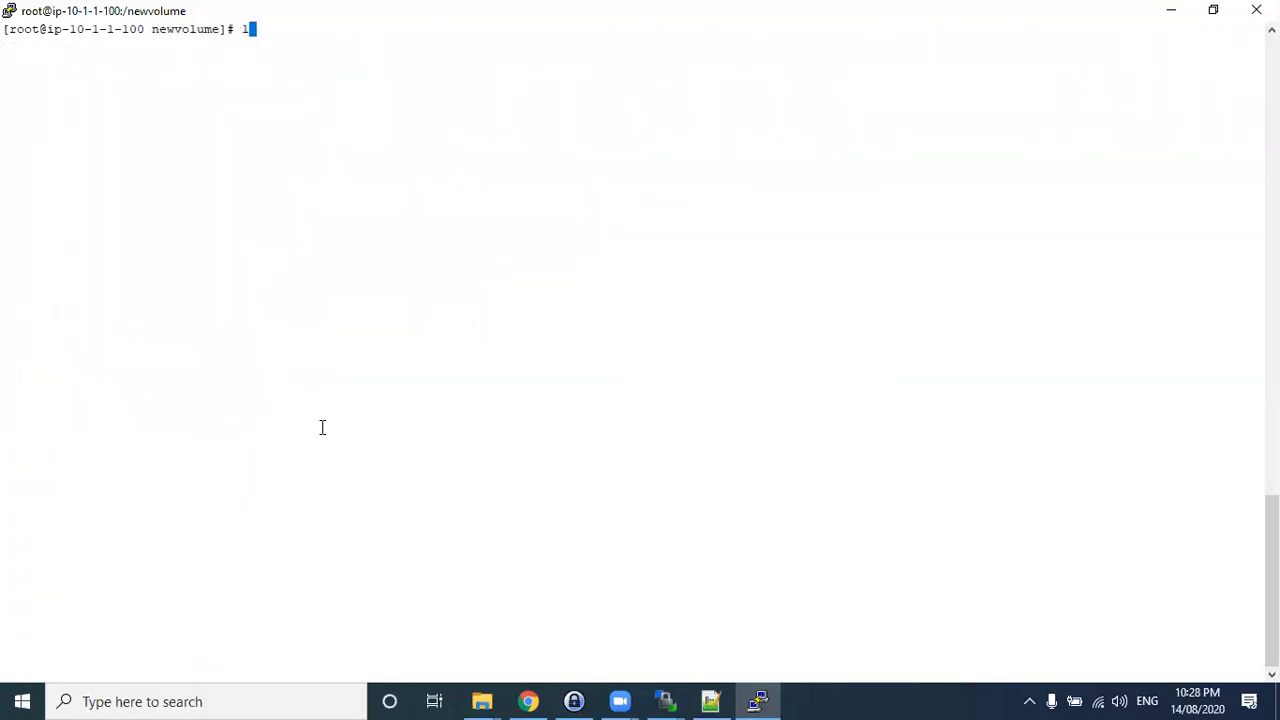
type("sblk")
key("Return")
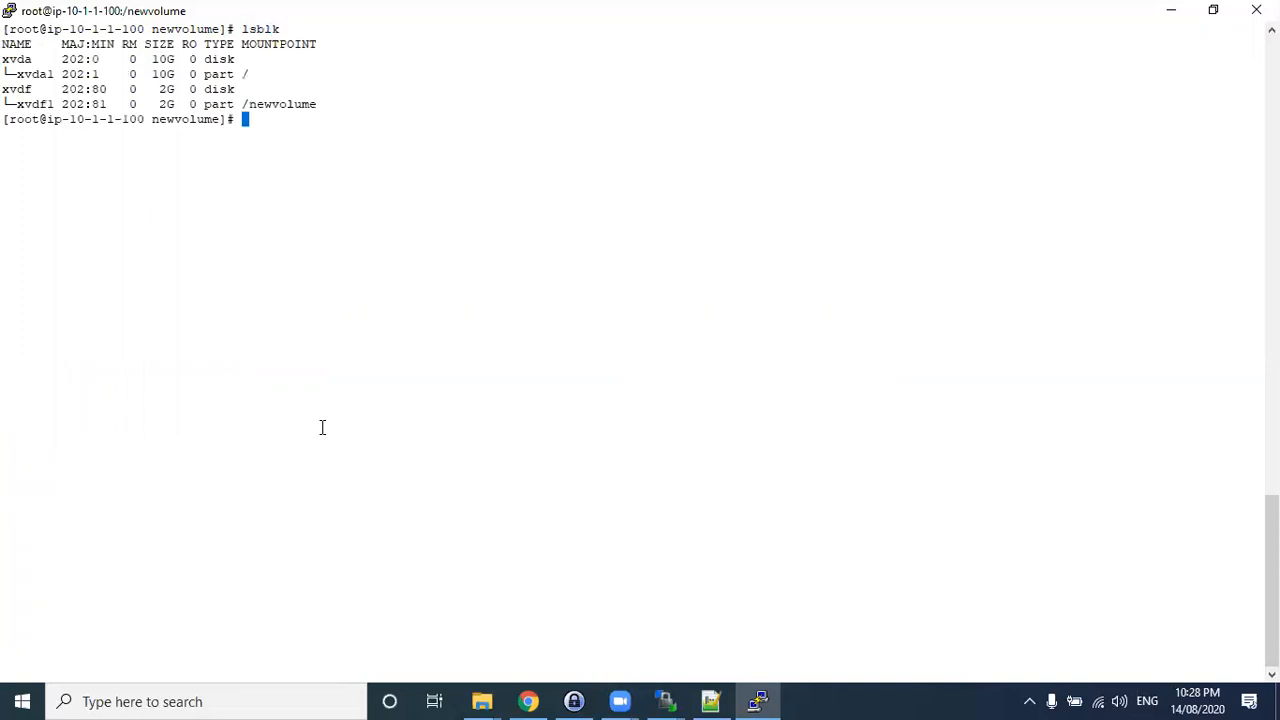
left_click_drag(340, 104, 4, 104)
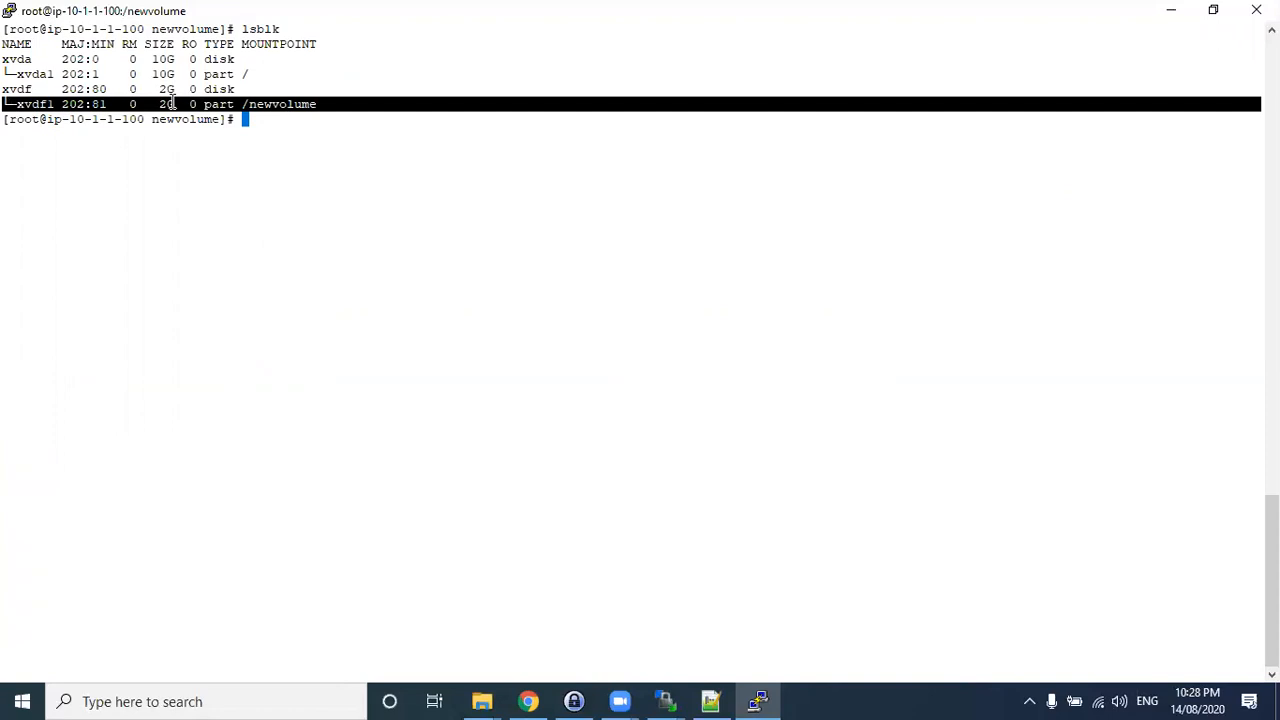
left_click(271, 120)
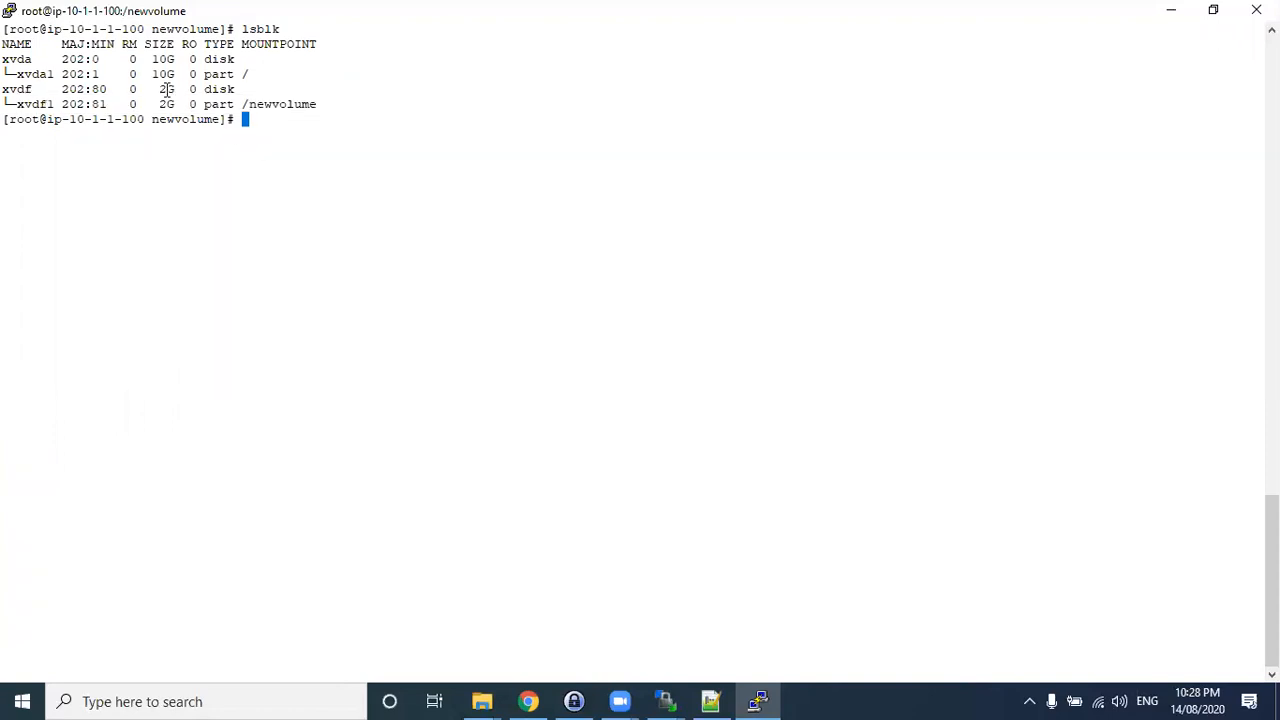
- List the contents of the newvolume directory again with ls
left_click_drag(153, 119, 228, 120)
left_click(268, 124)
type("ls")
key("Return")
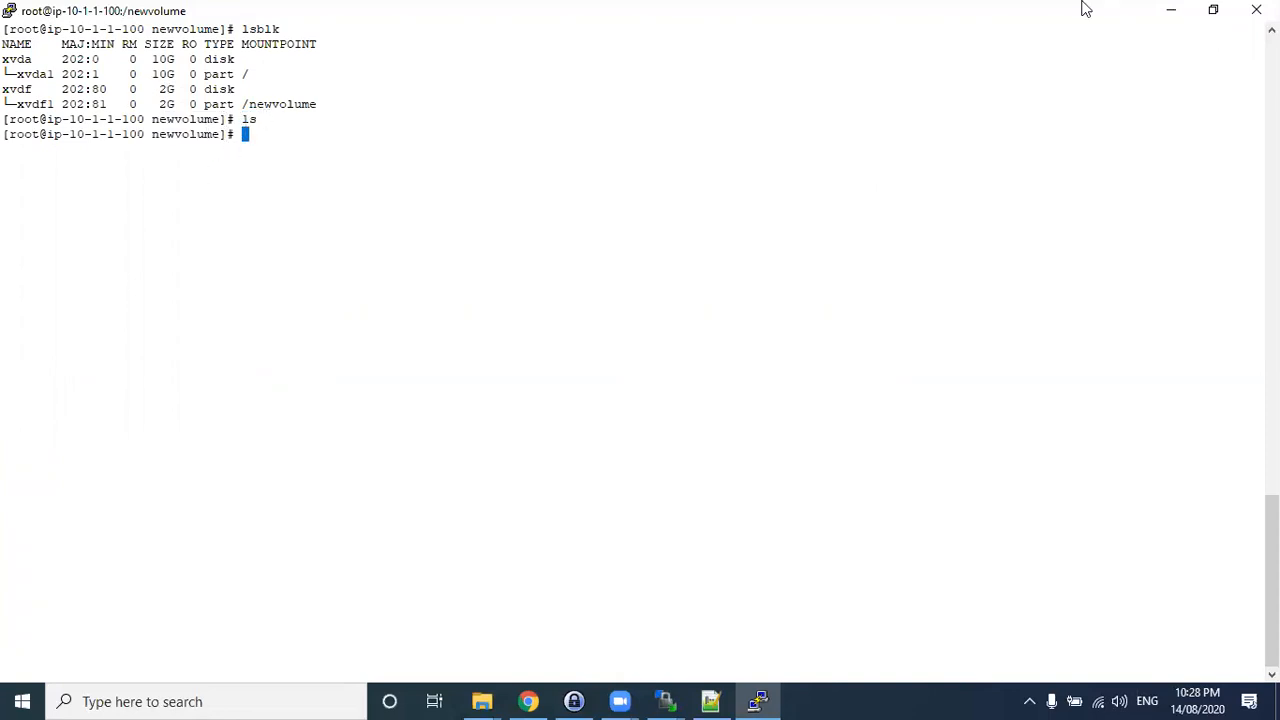
- Minimize the terminal and return to the snapshots list in the AWS console in the browser
left_click(1171, 10)
left_click_drag(392, 279, 280, 278)
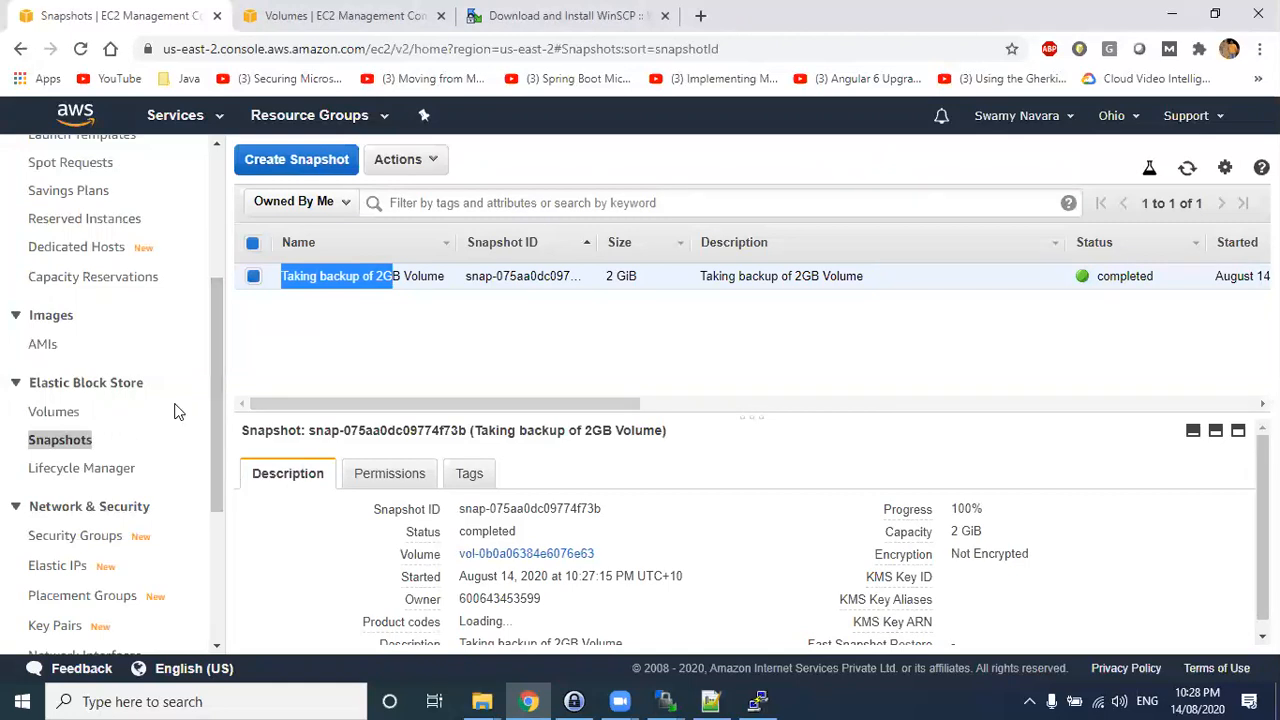
left_click_drag(212, 377, 206, 287)
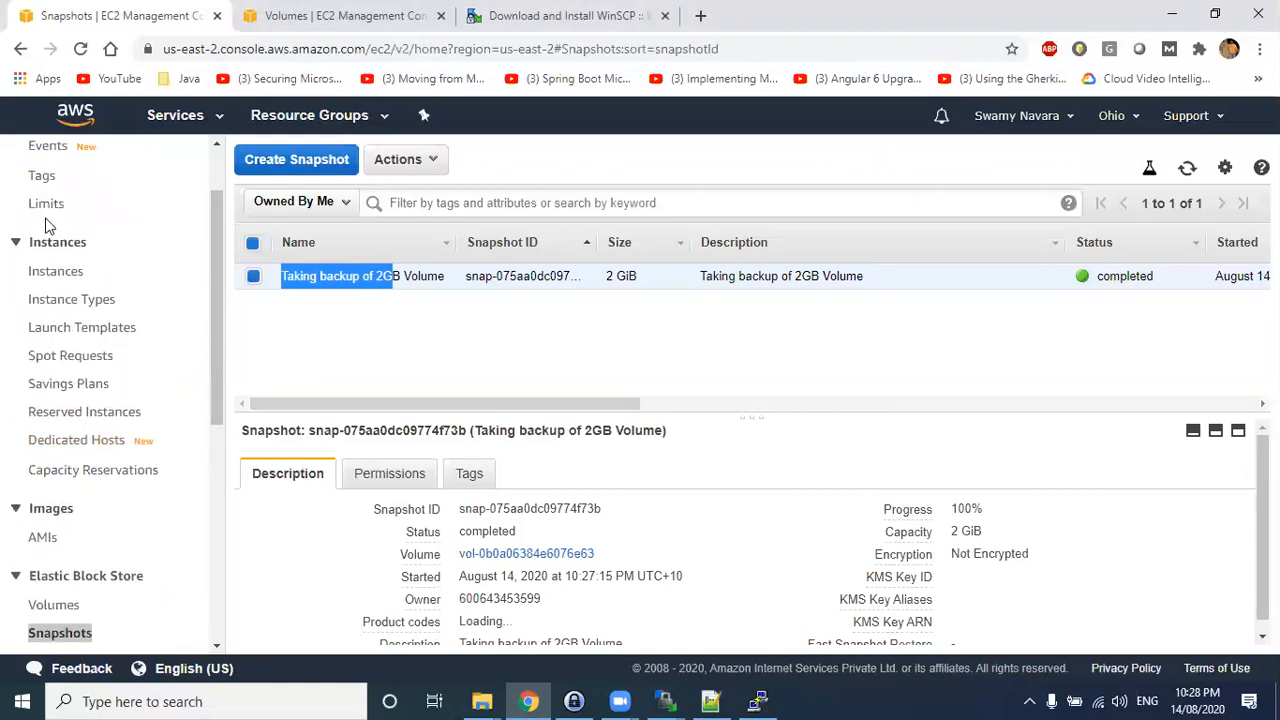
left_click(54, 605)
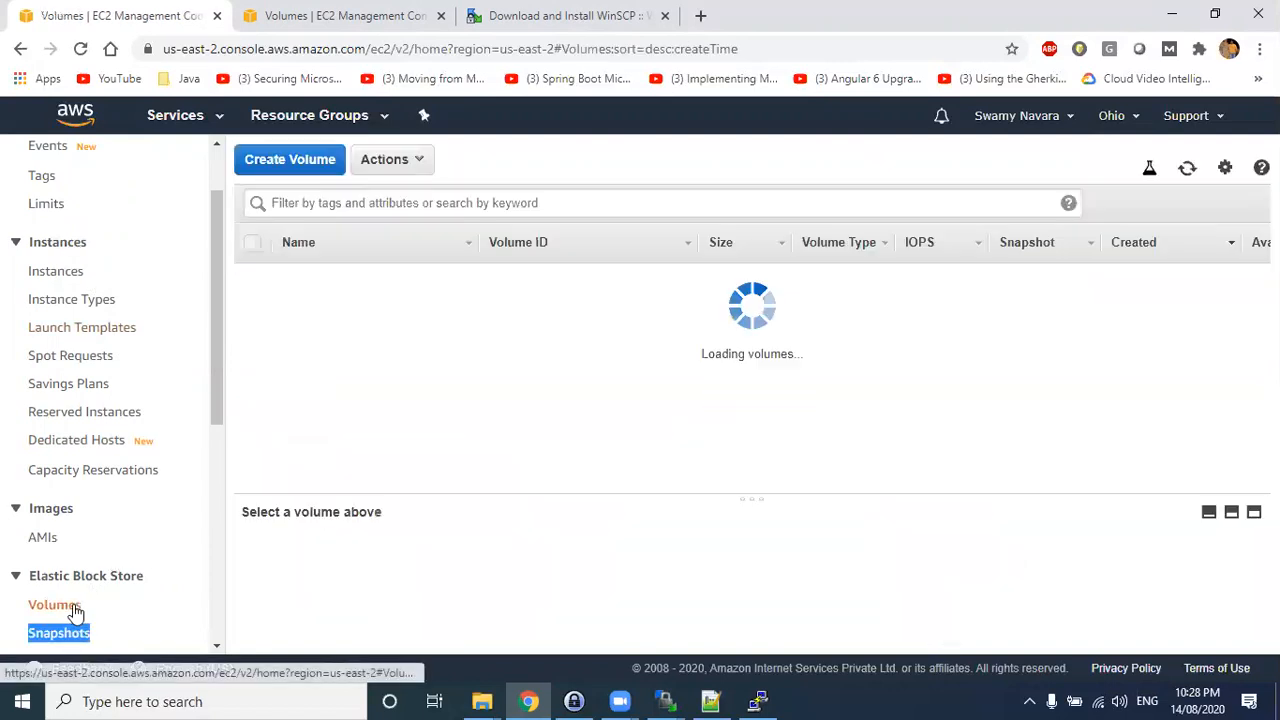
left_click(299, 166)
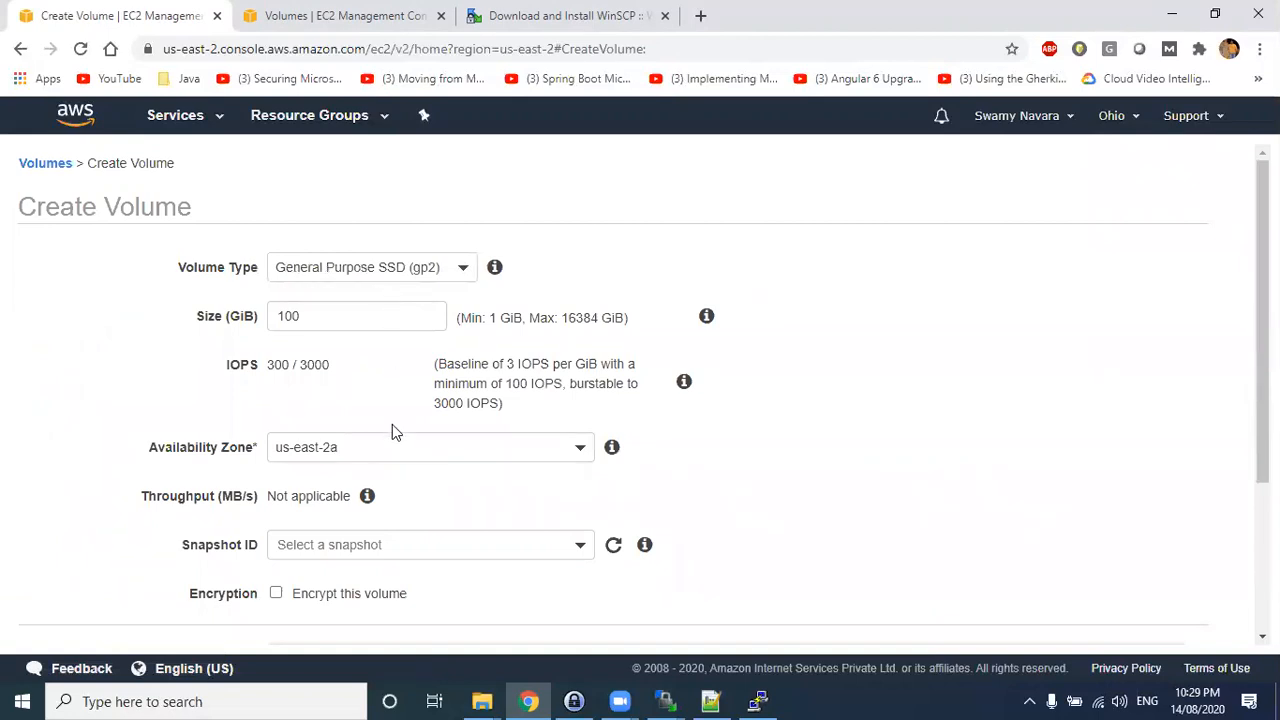
scroll(392, 424, "down", 3)
left_click(1051, 617)
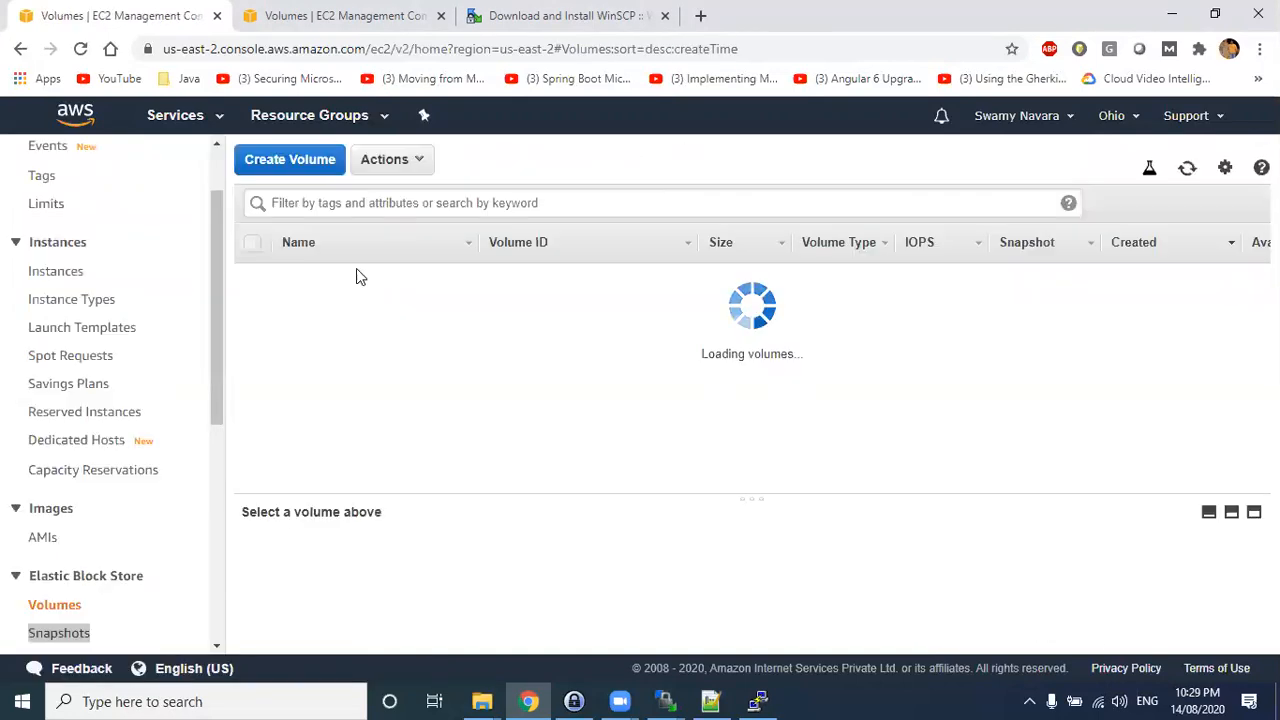
scroll(72, 540, "down", 2)
double_click(70, 446)
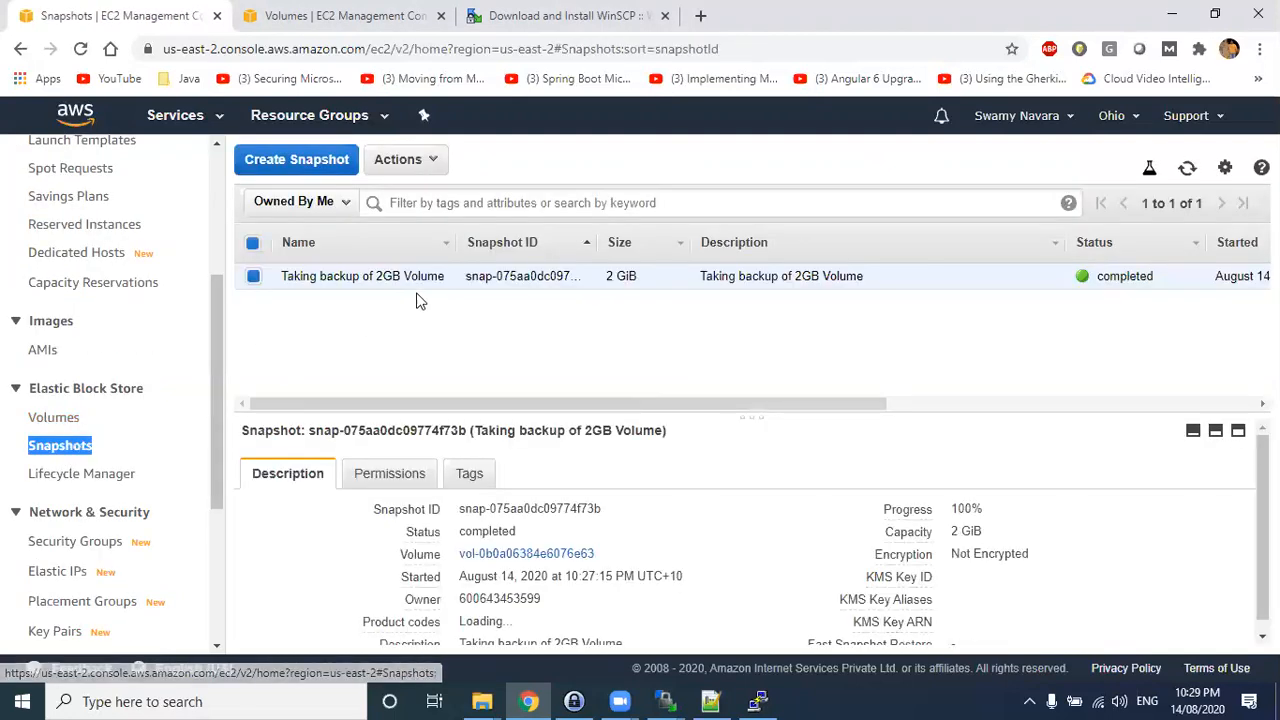
- Start creating a volume from the "Taking backup of 2GB Volume" snapshot and check its source snapshot
right_click(422, 275)
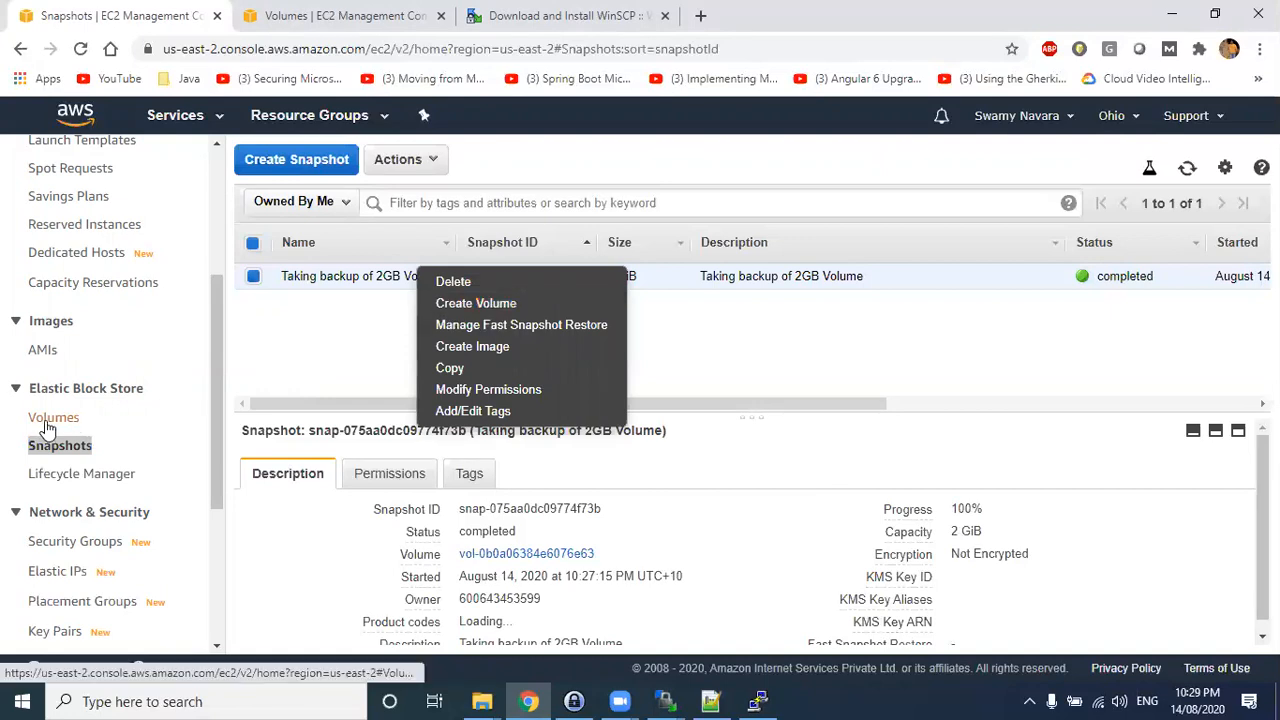
left_click(469, 306)
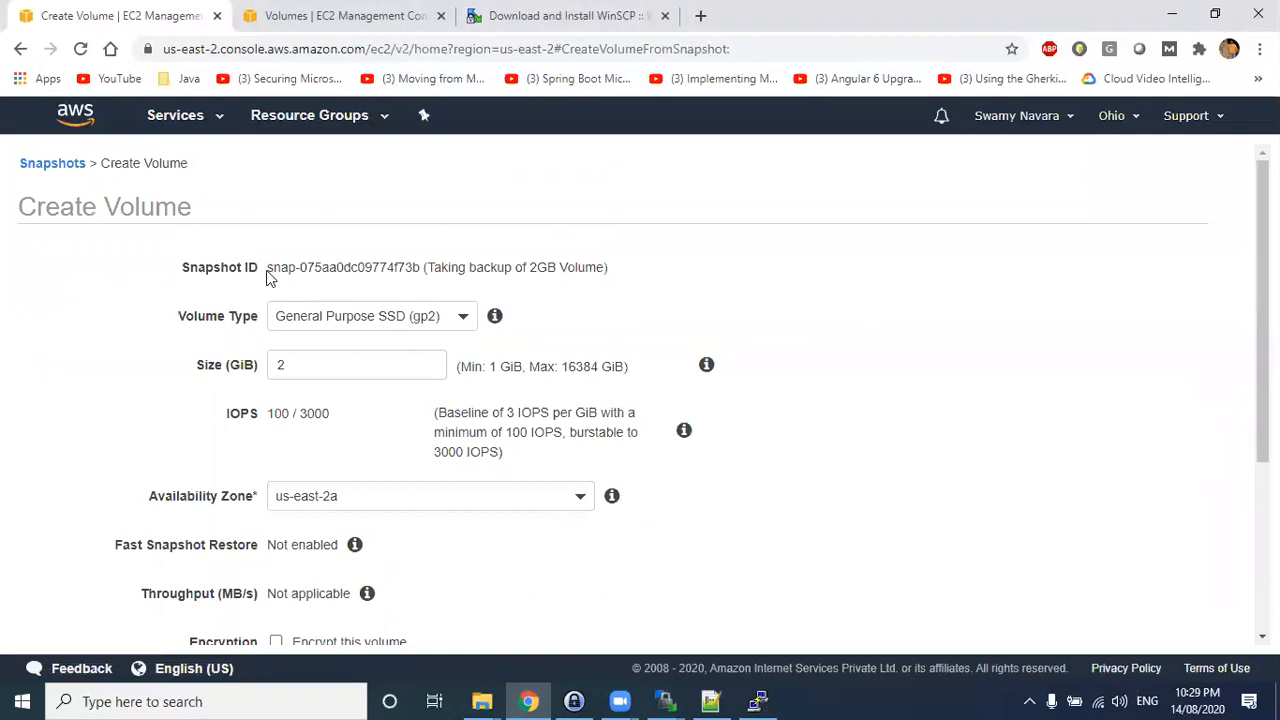
left_click_drag(267, 267, 607, 267)
left_click(607, 267)
left_click_drag(268, 267, 607, 268)
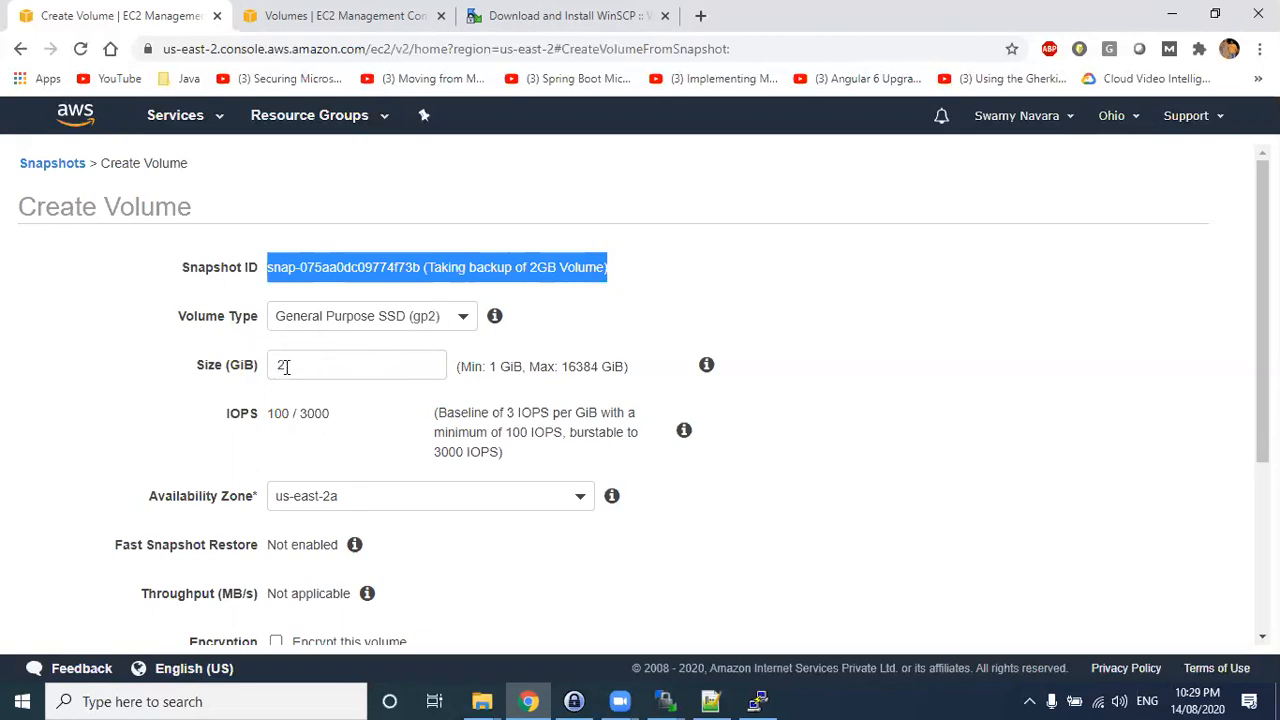
- Try sizes of 1 GiB and 4 GiB for the new volume, ending with 2 GiB
double_click(285, 365)
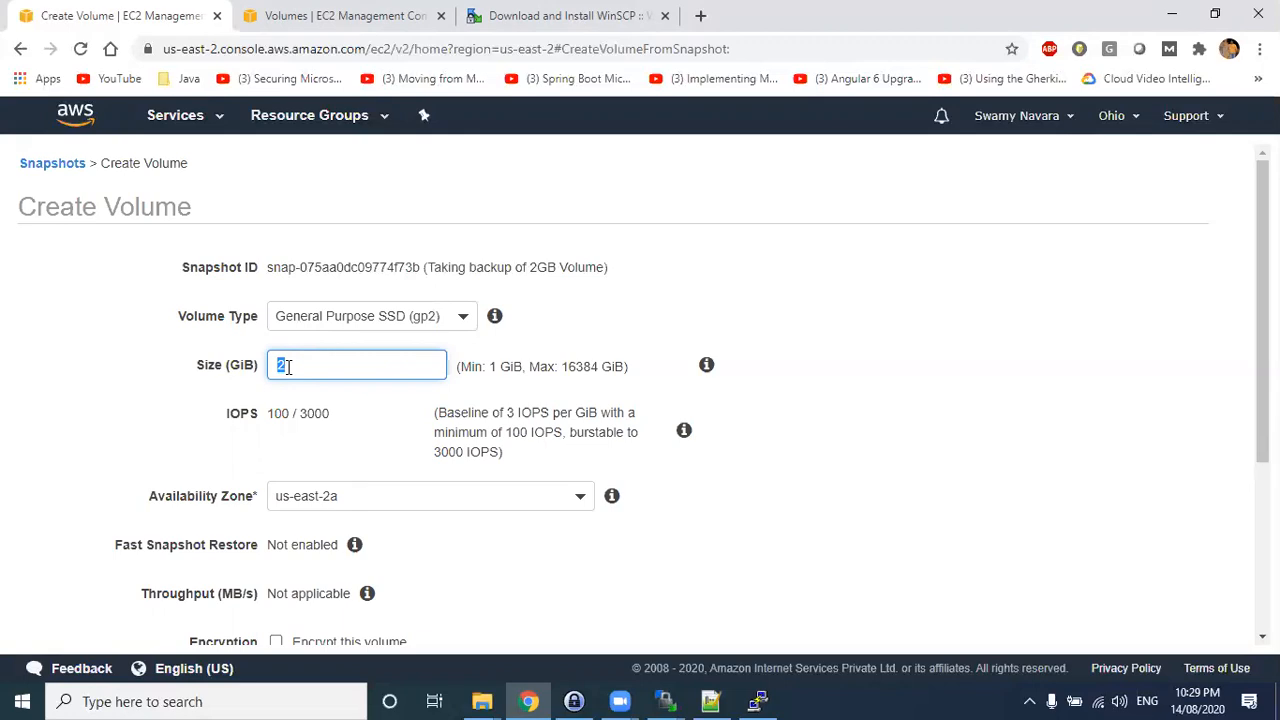
type("1")
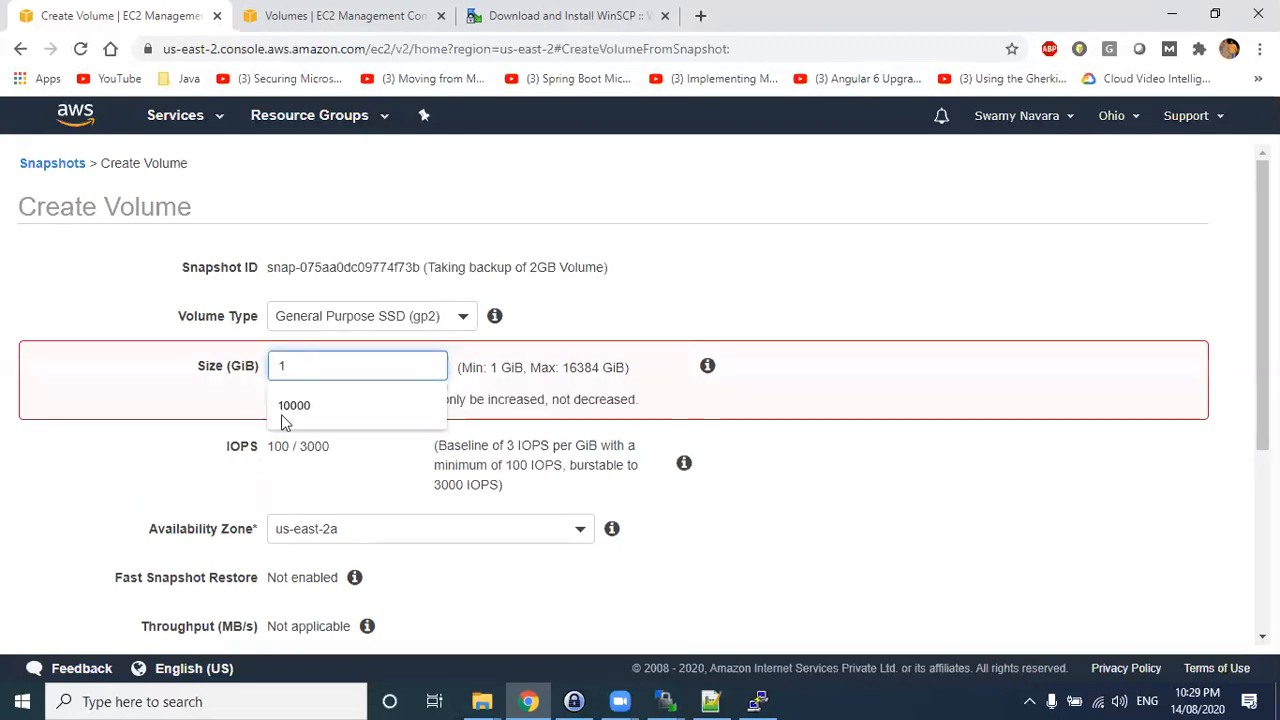
left_click(149, 449)
left_click_drag(296, 401, 654, 405)
double_click(295, 367)
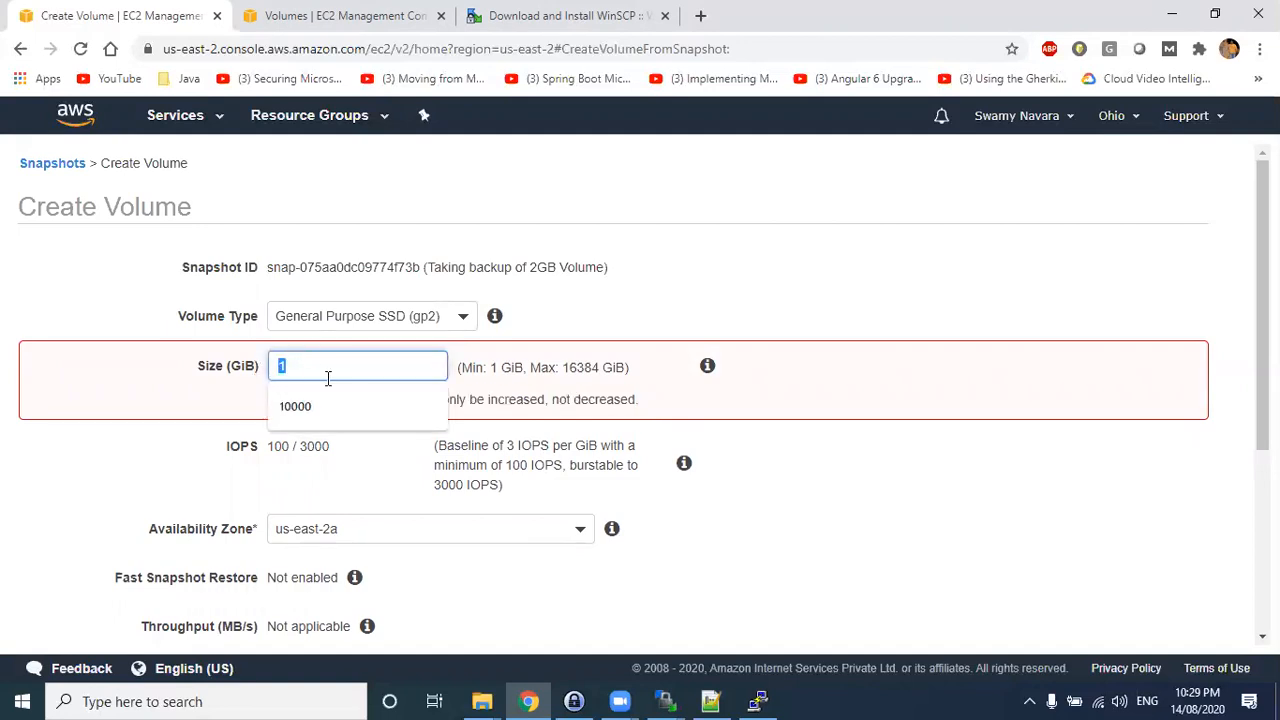
type("2")
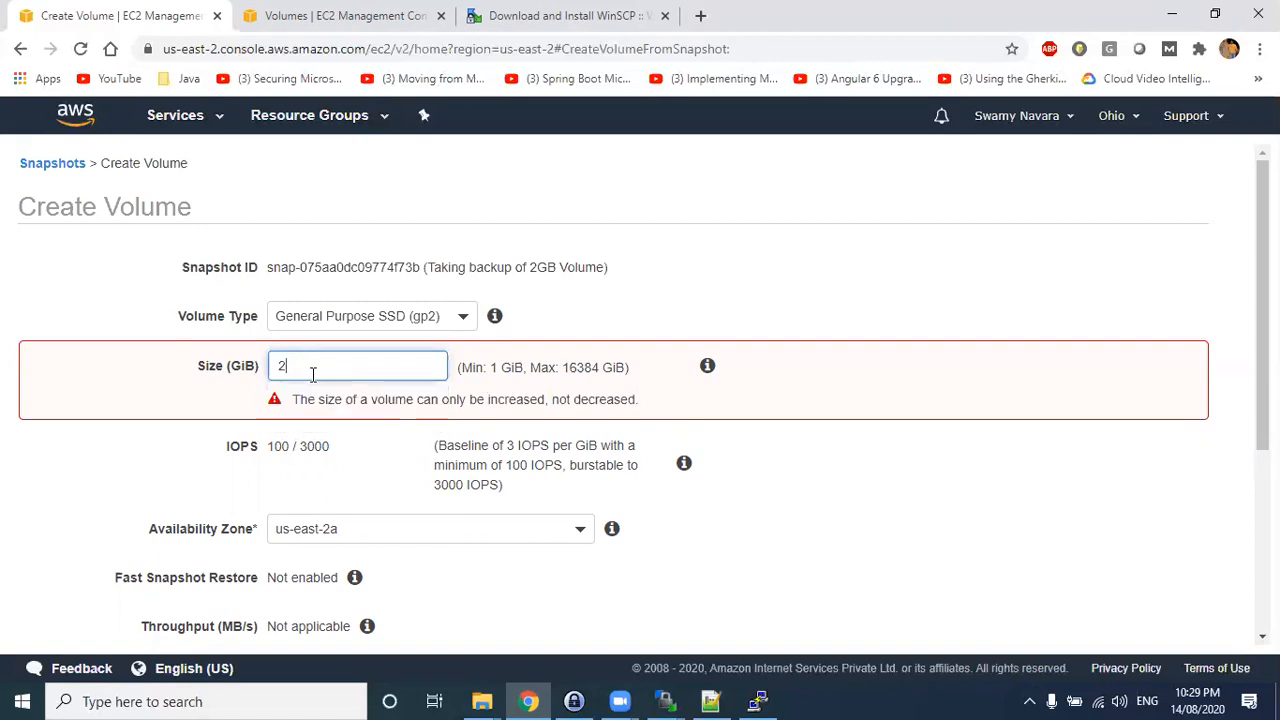
left_click_drag(297, 365, 265, 370)
type("4")
left_click_drag(357, 365, 302, 370)
type("2")
left_click(886, 451)
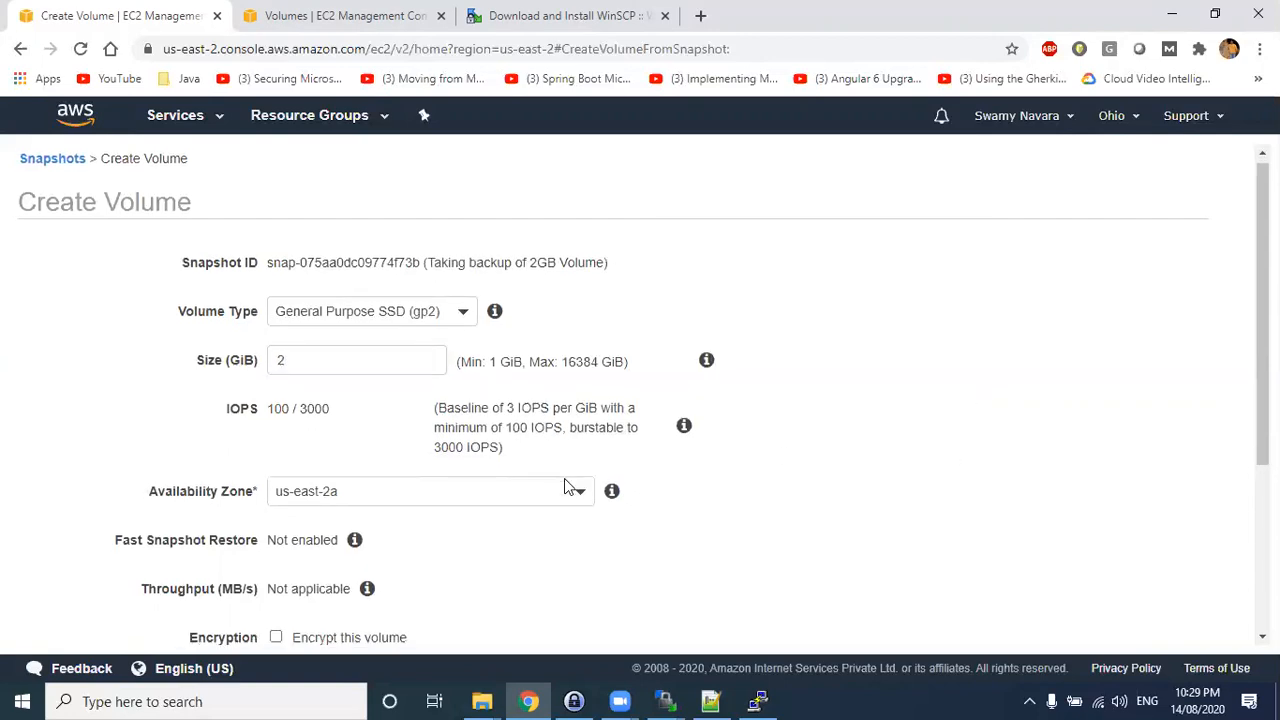
- Add a tag to the new volume with key Name and value "Restoring the Data of 2GB Volume"
scroll(564, 478, "down", 1)
scroll(688, 423, "down", 2)
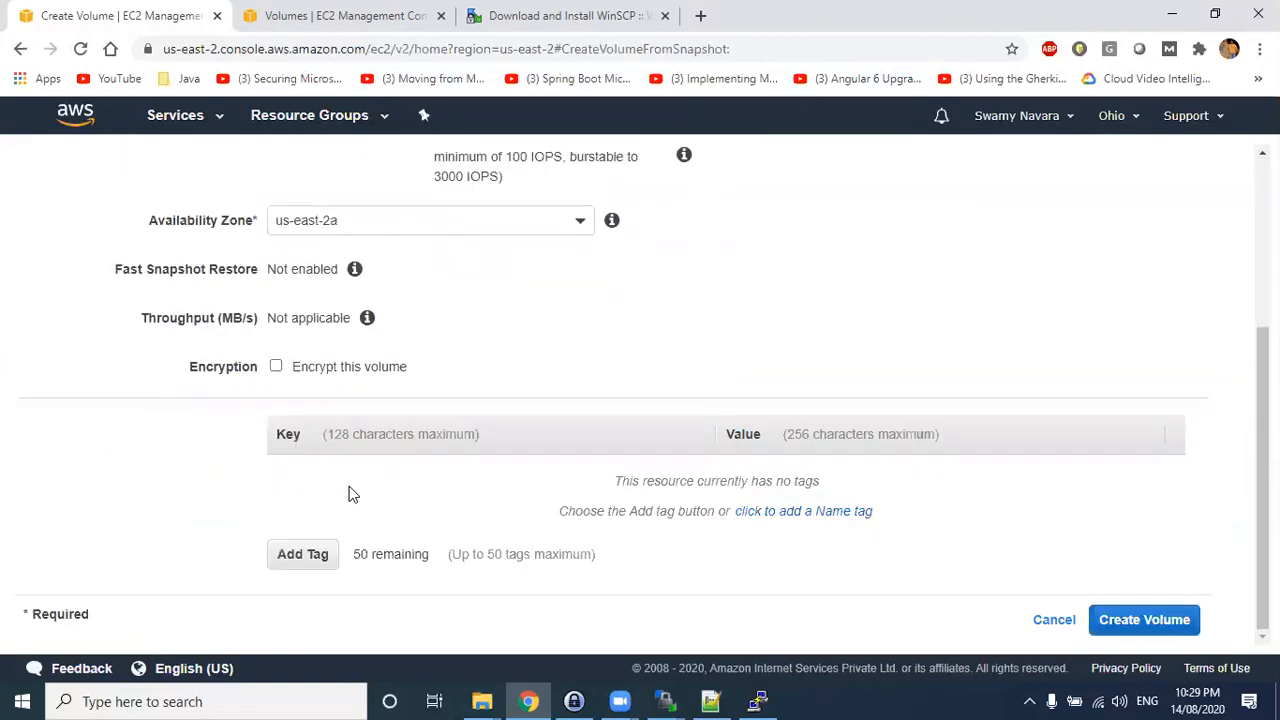
left_click(290, 556)
type("Name")
key("Tab")
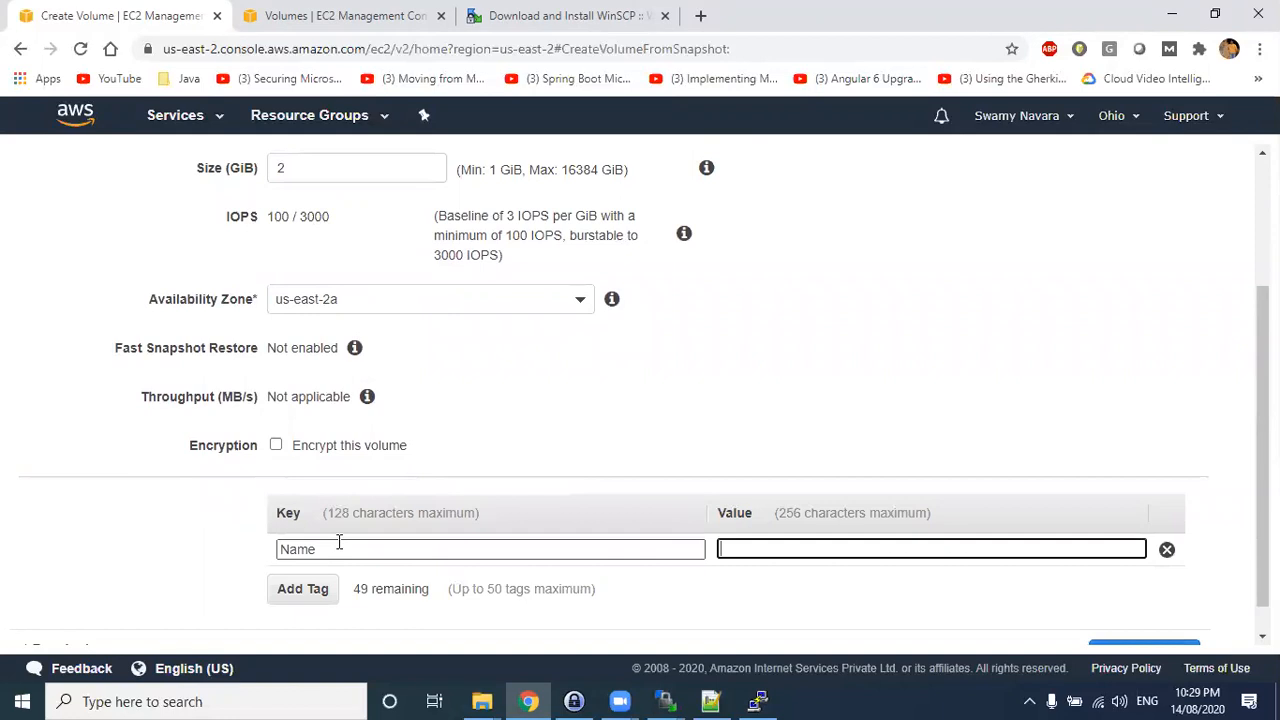
type("Rest")
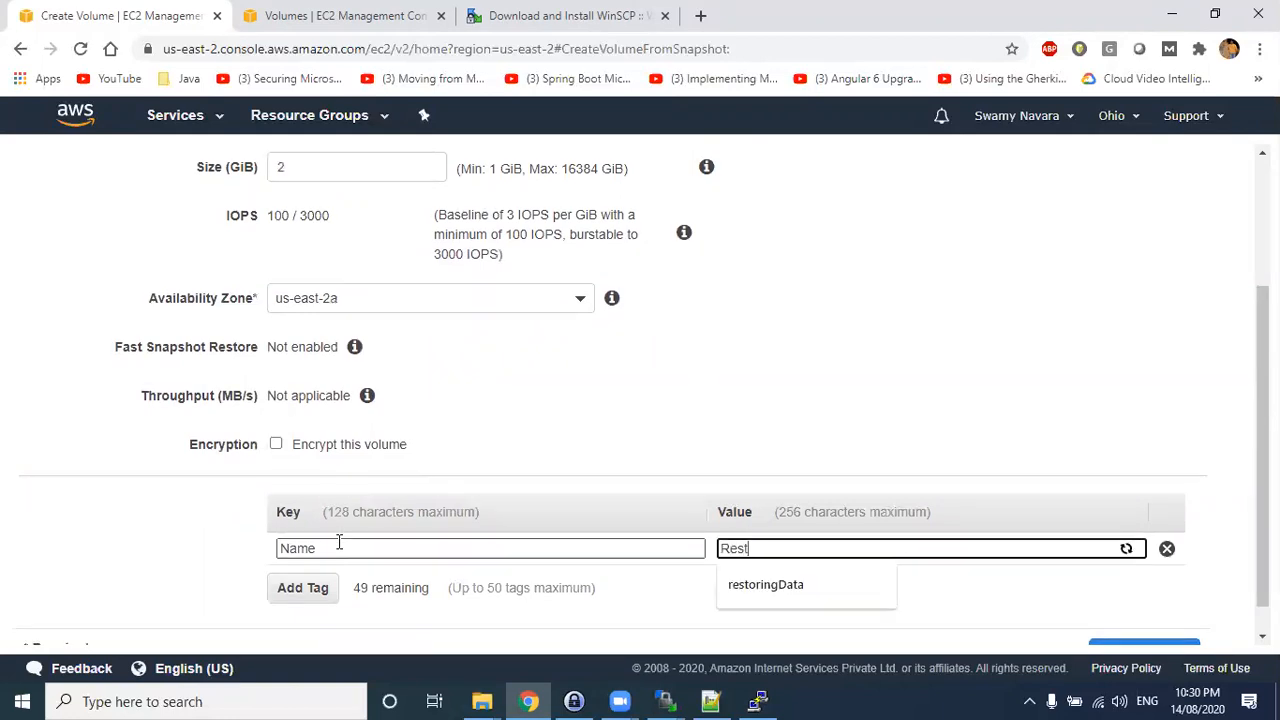
type("oring the D")
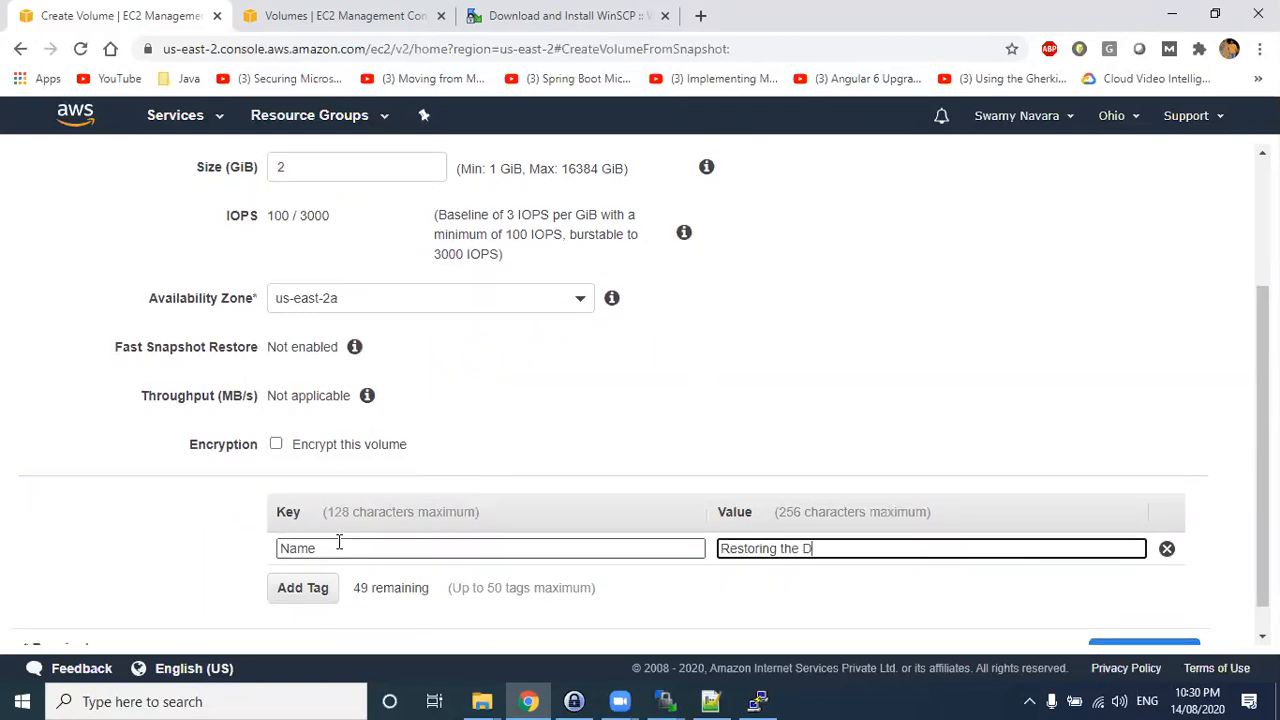
type("ata of @GB Volume")
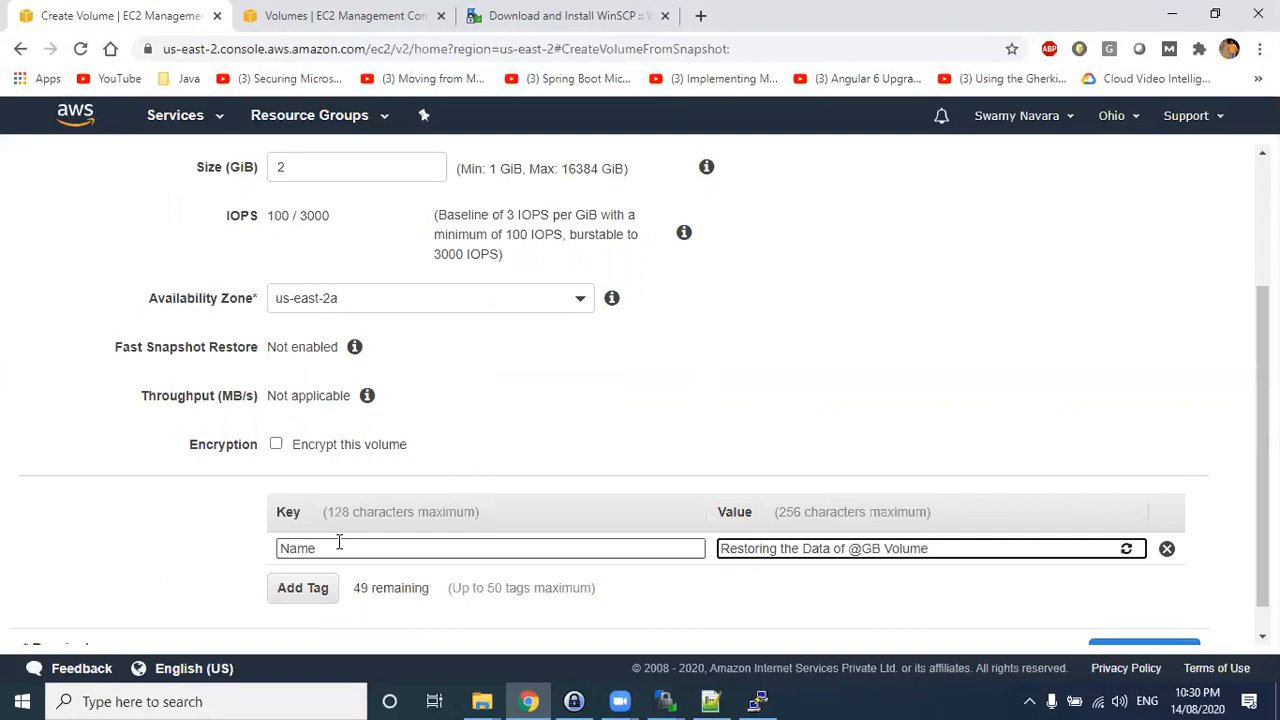
left_click_drag(852, 548, 858, 548)
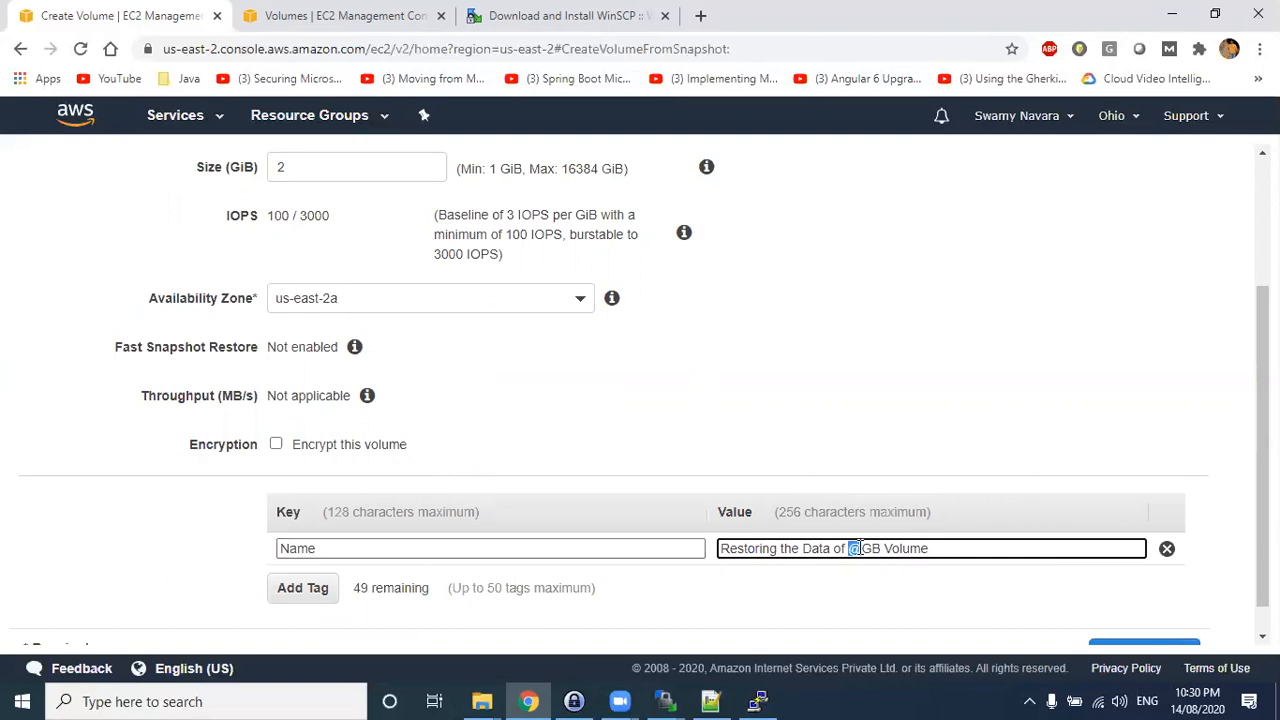
type("2")
scroll(1114, 606, "down", 1)
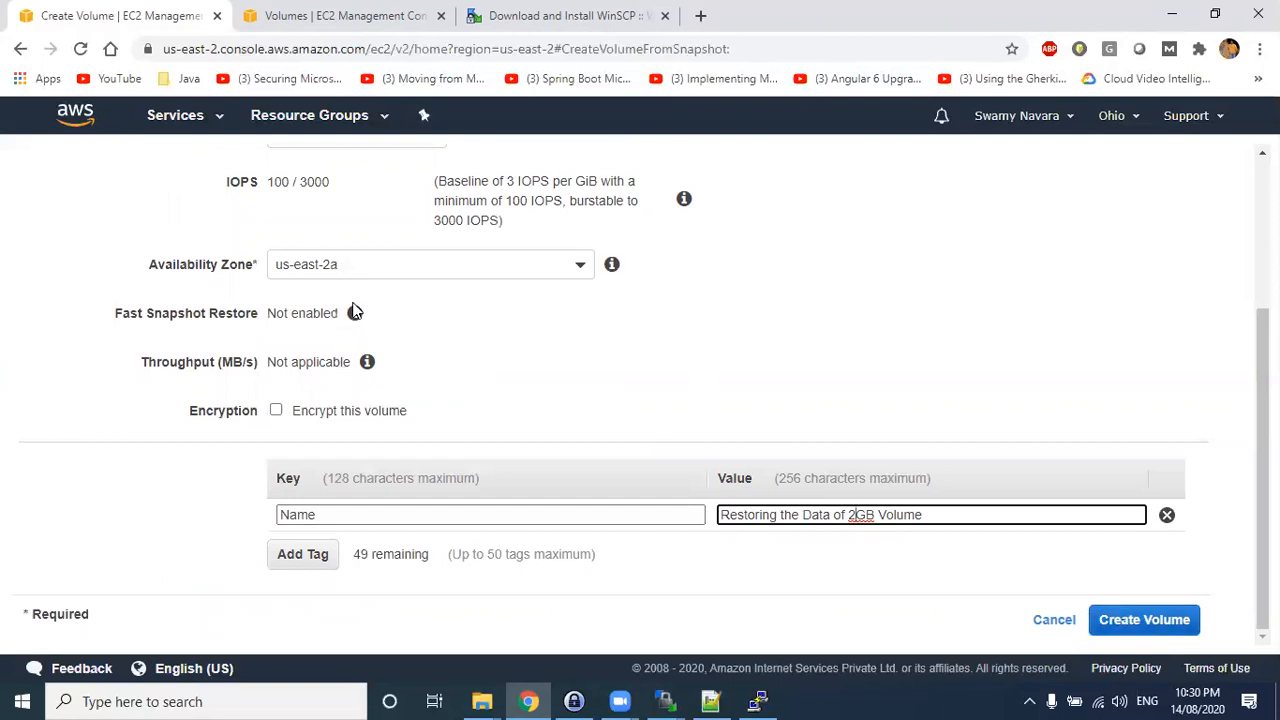
- Review the source snapshot ID, create the volume from it and close the result page
scroll(398, 317, "up", 3)
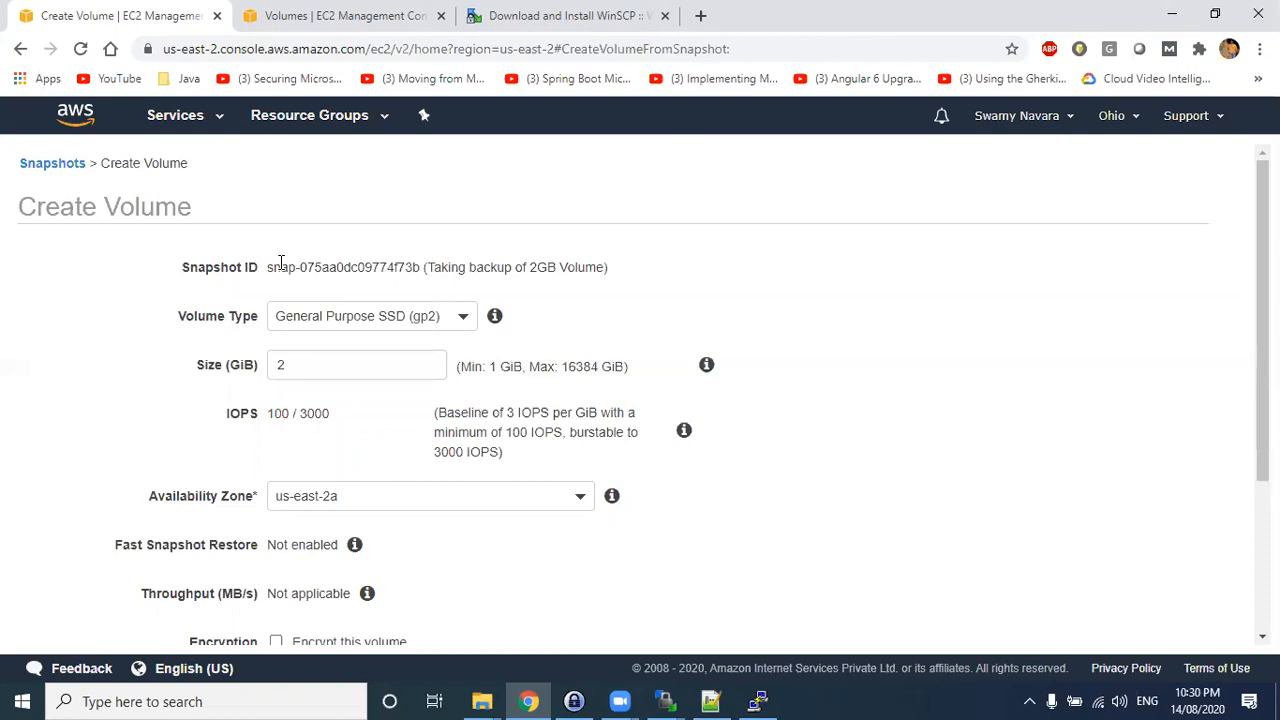
left_click_drag(273, 265, 585, 263)
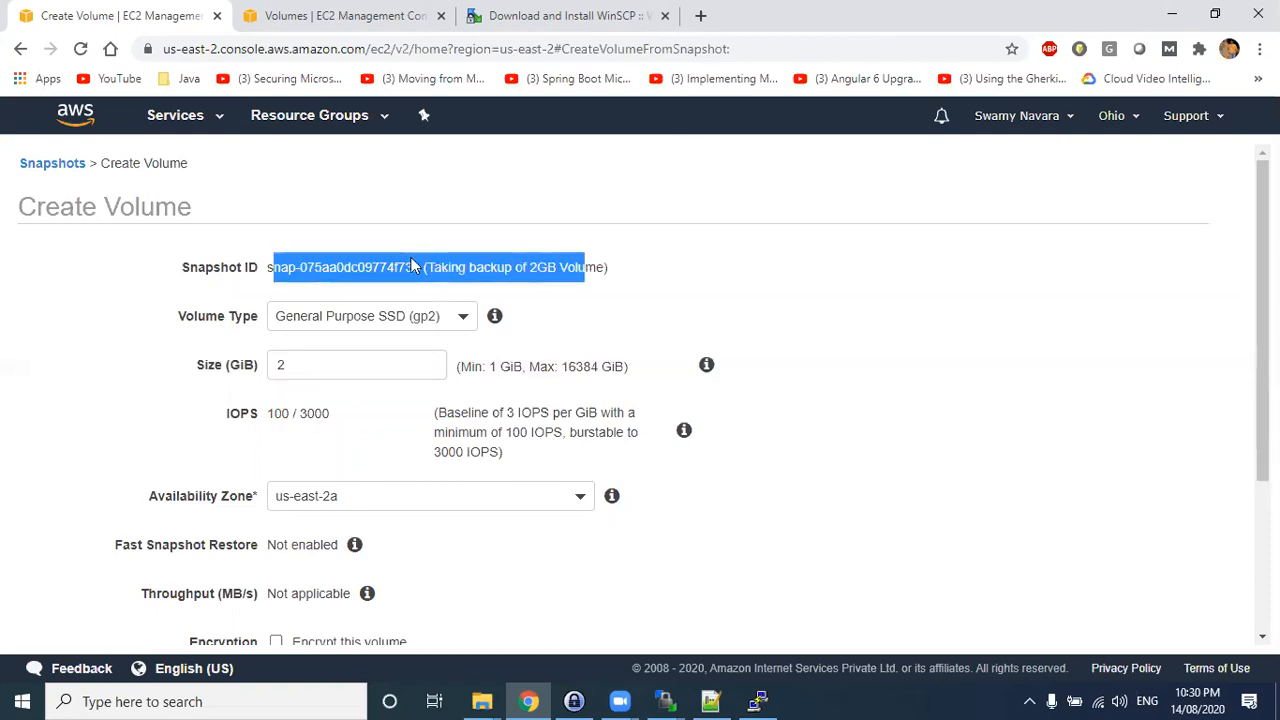
scroll(960, 549, "down", 2)
scroll(1150, 625, "down", 1)
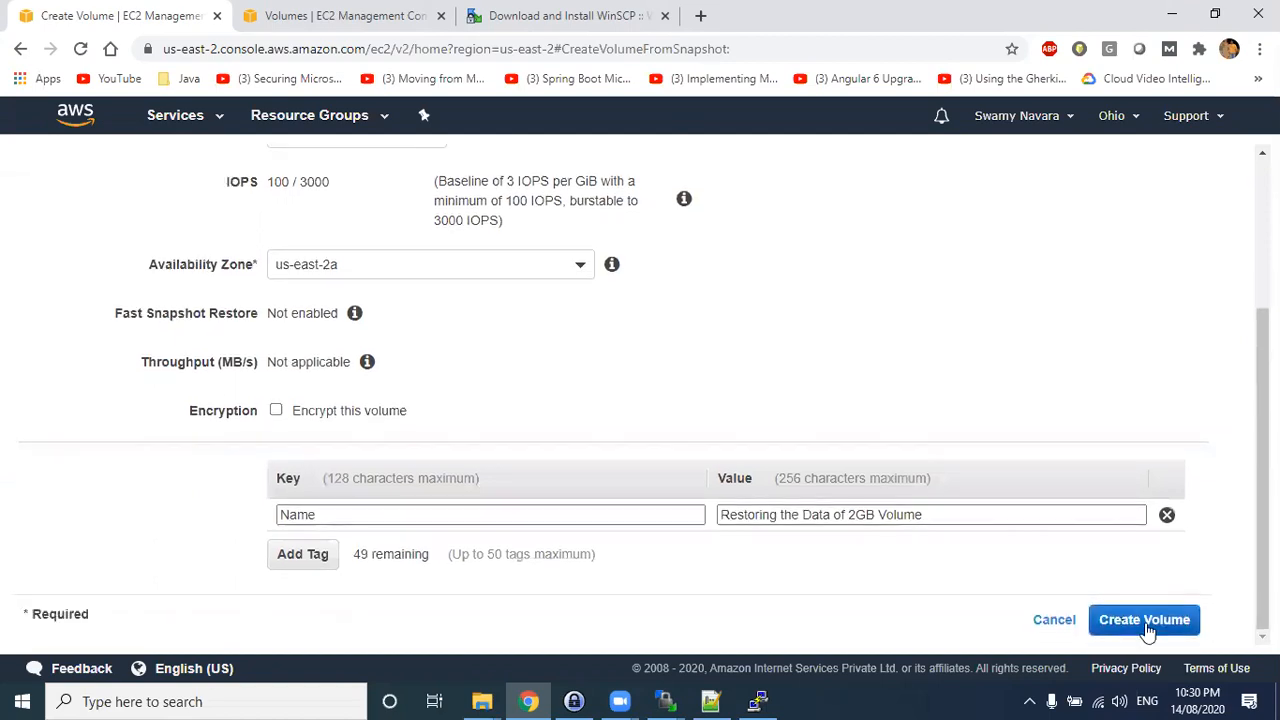
left_click(1146, 624)
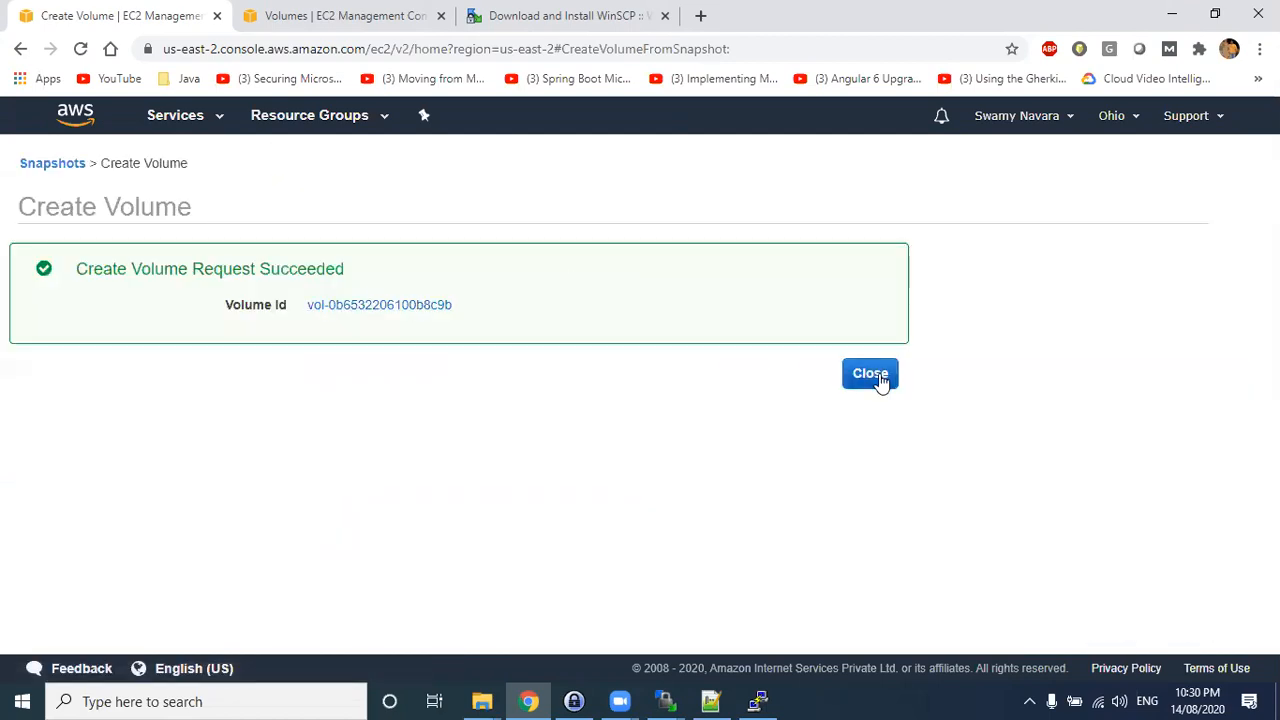
left_click(872, 375)
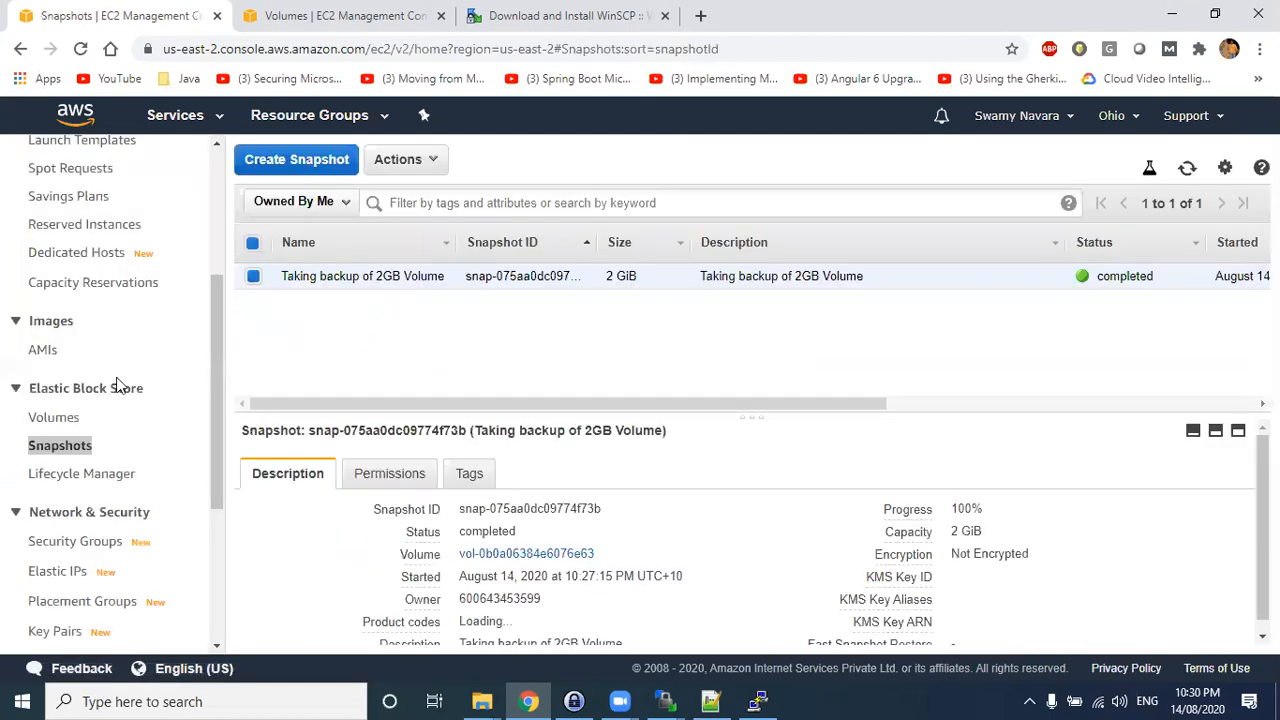
- Open the EBS volumes list and check the state of the "Restoring the Data of 2GB Volume" volume
left_click(70, 420)
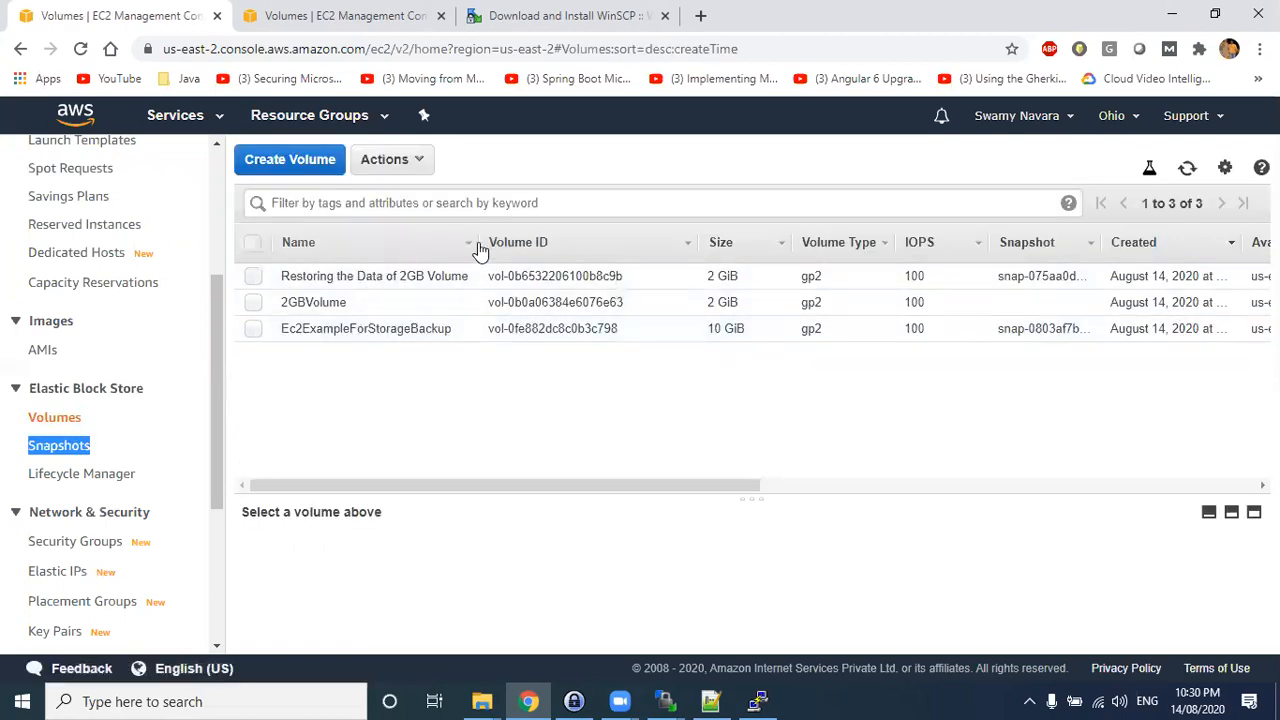
left_click(312, 276)
left_click_drag(750, 485, 957, 492)
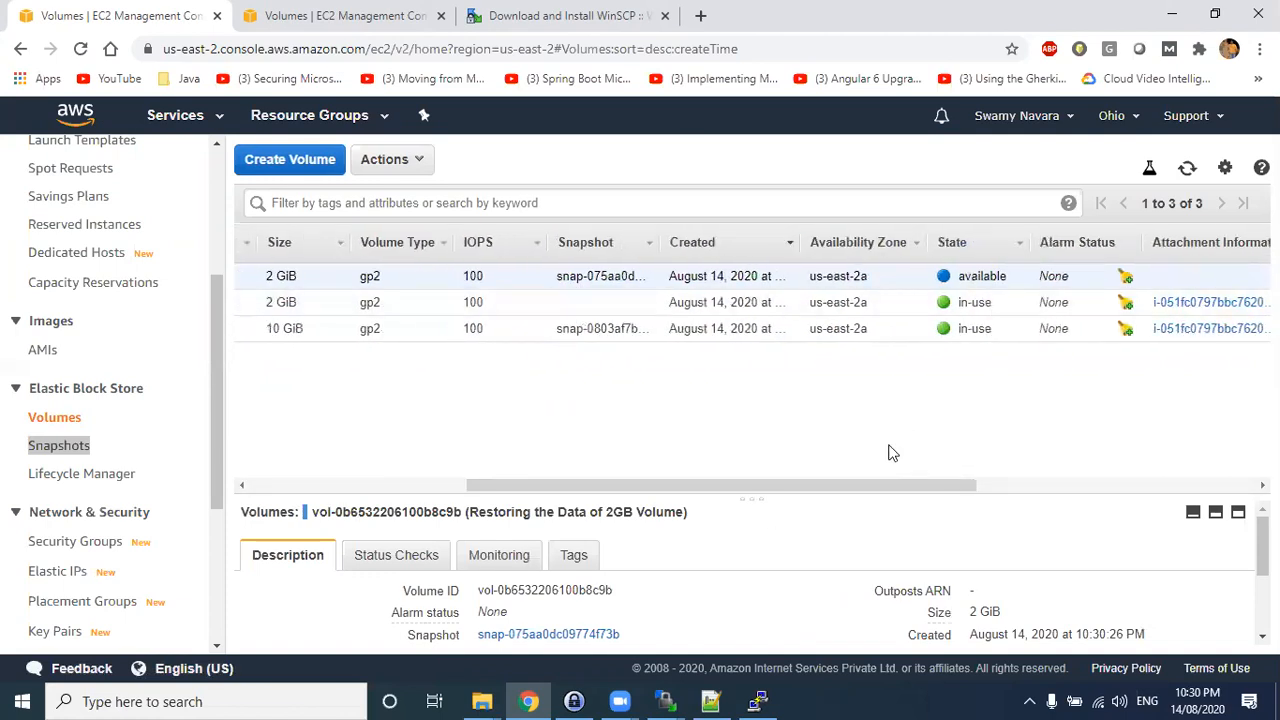
left_click_drag(540, 490, 337, 490)
- Attach the "Restoring the Data of 2GB Volume" volume to instance i-051fc0797bbc7620a as device /dev/sdg
right_click(422, 287)
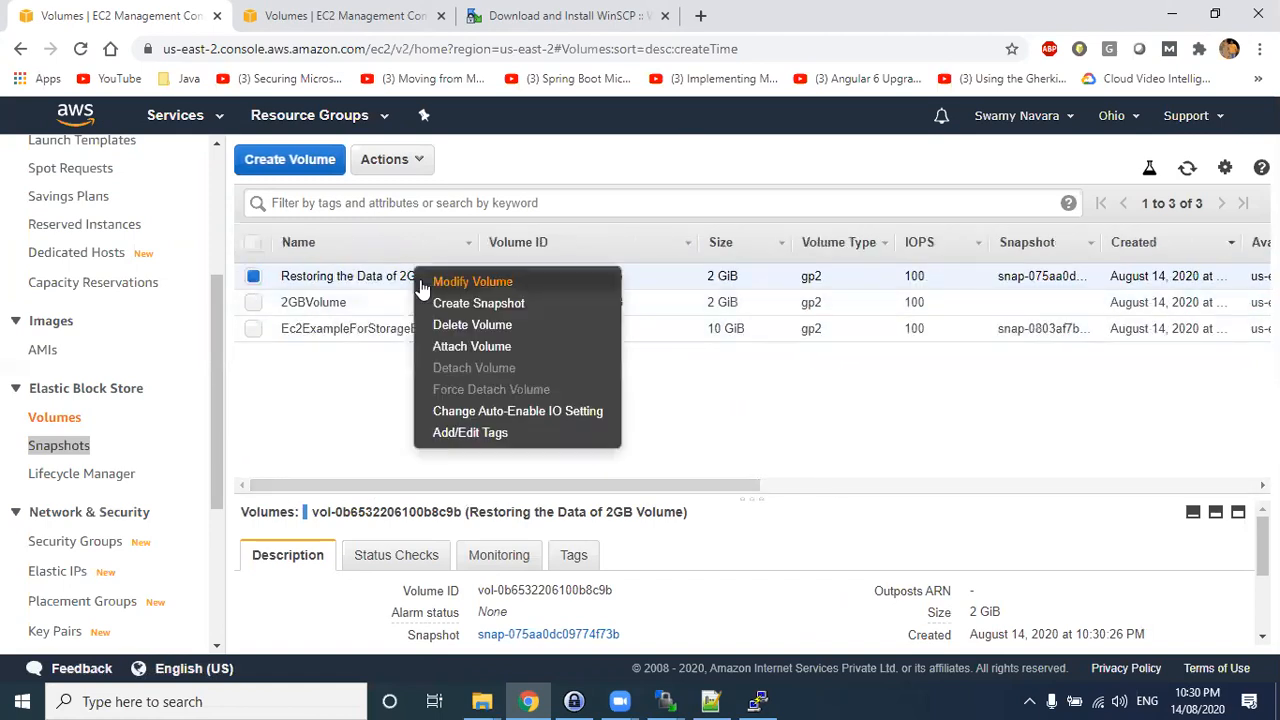
left_click(455, 347)
left_click(840, 399)
left_click(755, 432)
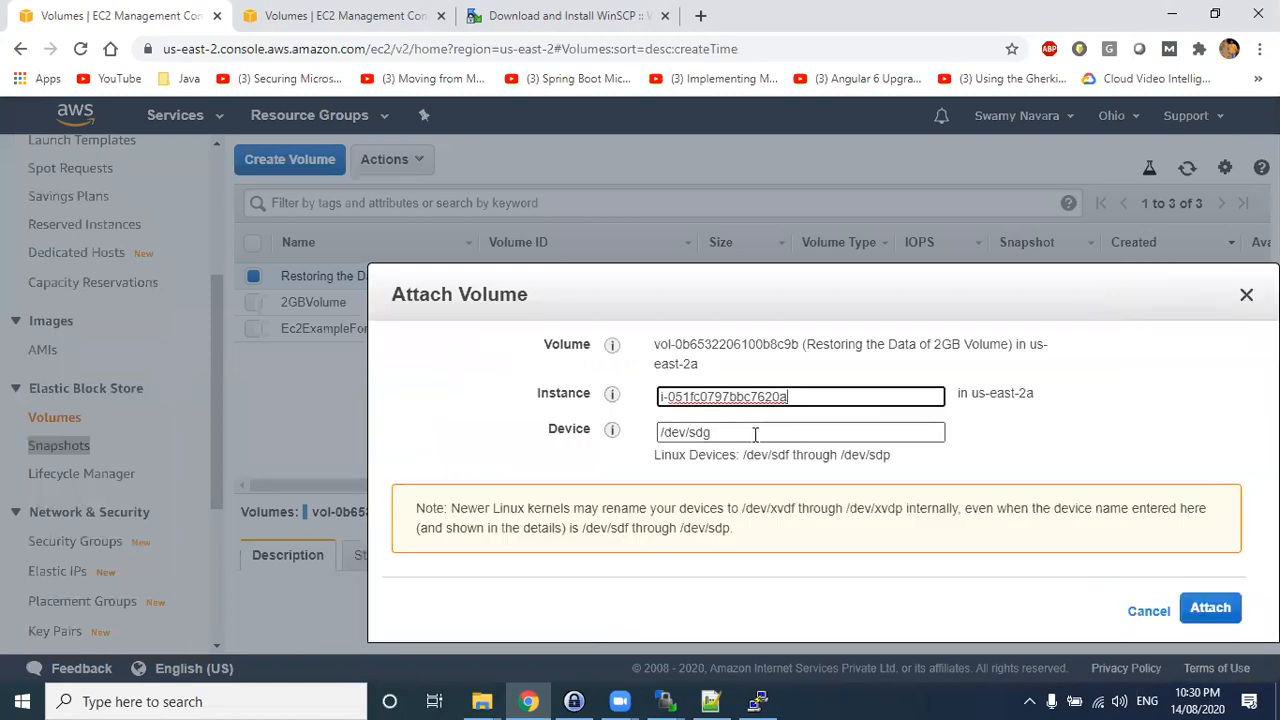
left_click(1200, 610)
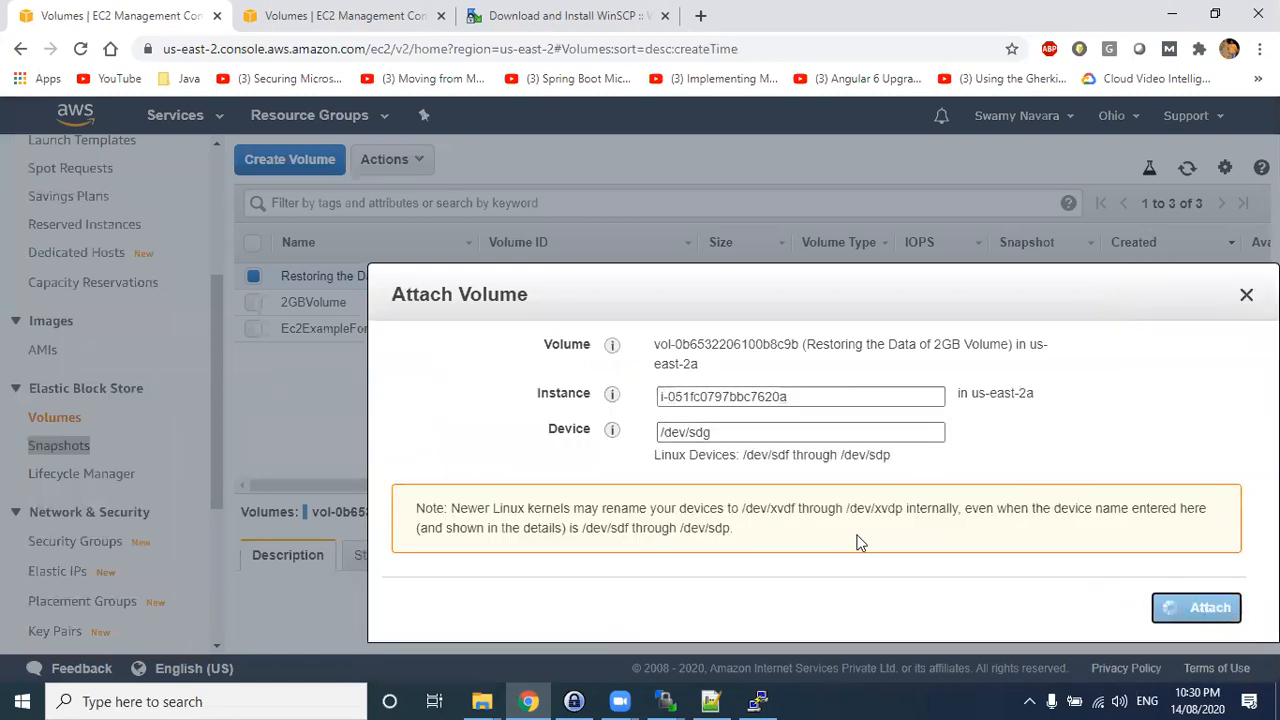
- Switch to the PuTTY terminal and list the block devices with lsblk
key("alt+Tab")
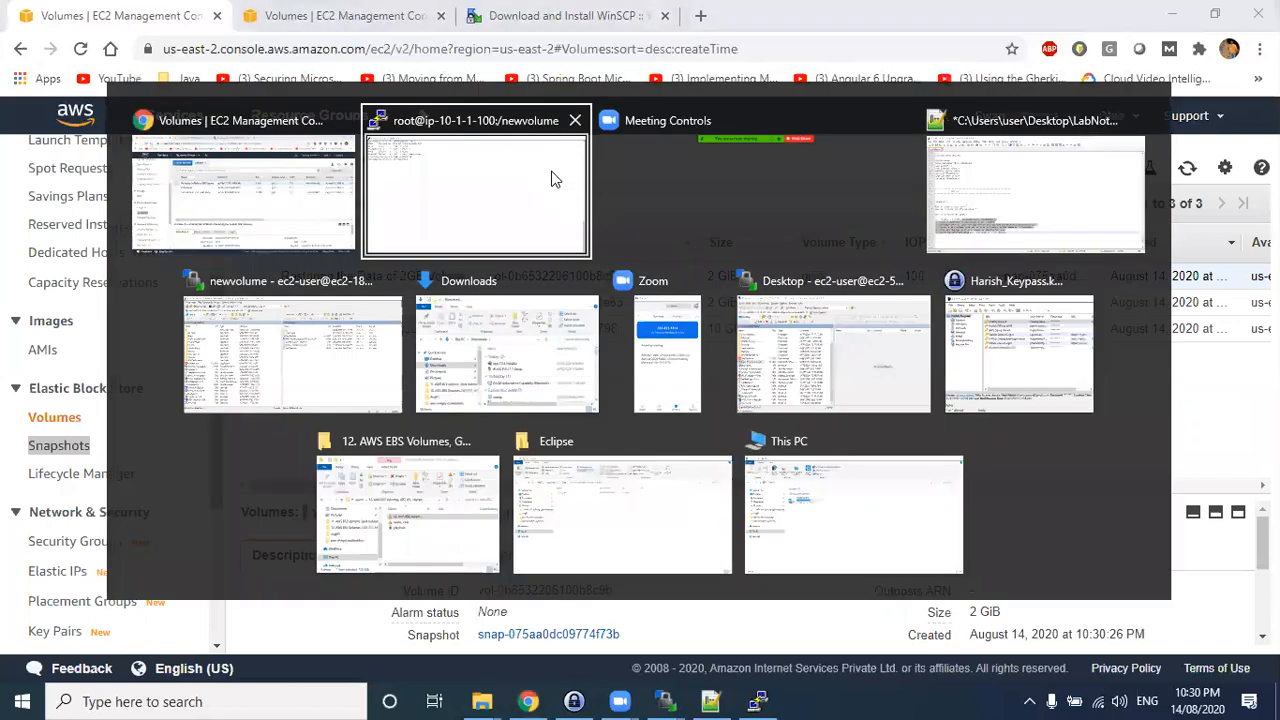
left_click(491, 194)
type("lsblk")
key("Return")
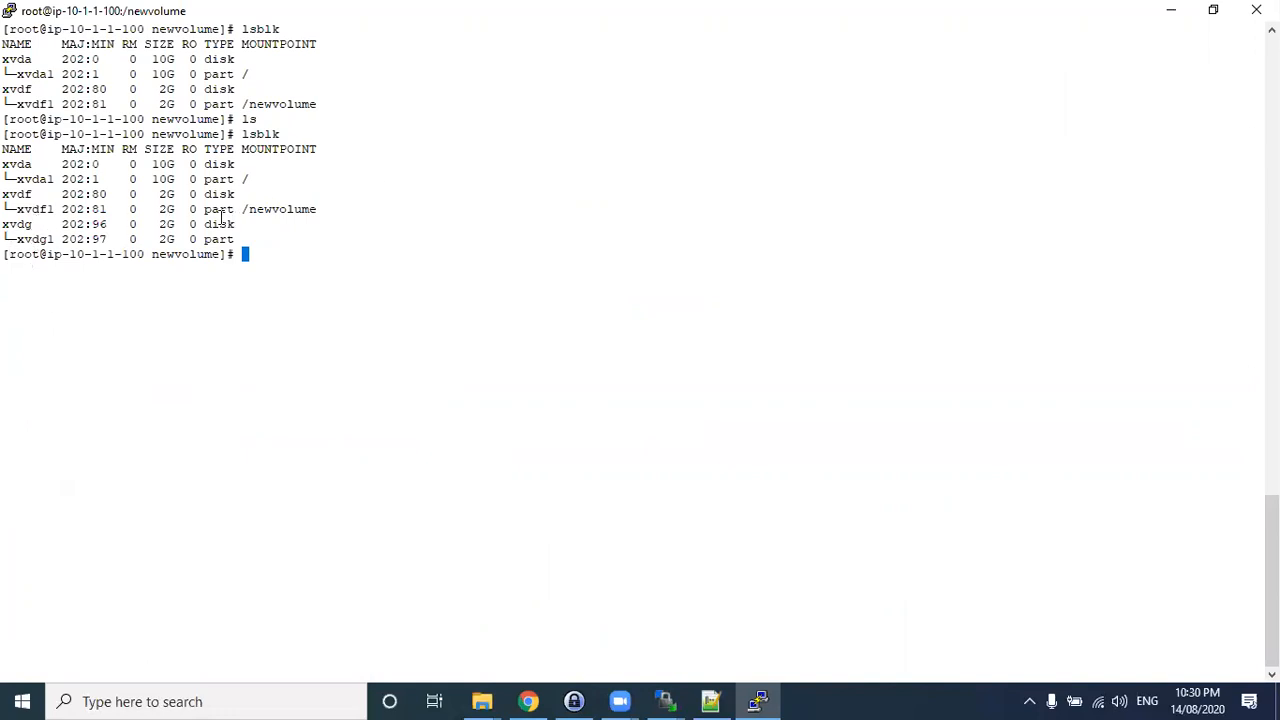
- Compare the xvdf and xvdg disks, their partitions and mount points in the lsblk output
left_click_drag(340, 208, 5, 209)
left_click_drag(240, 237, 6, 226)
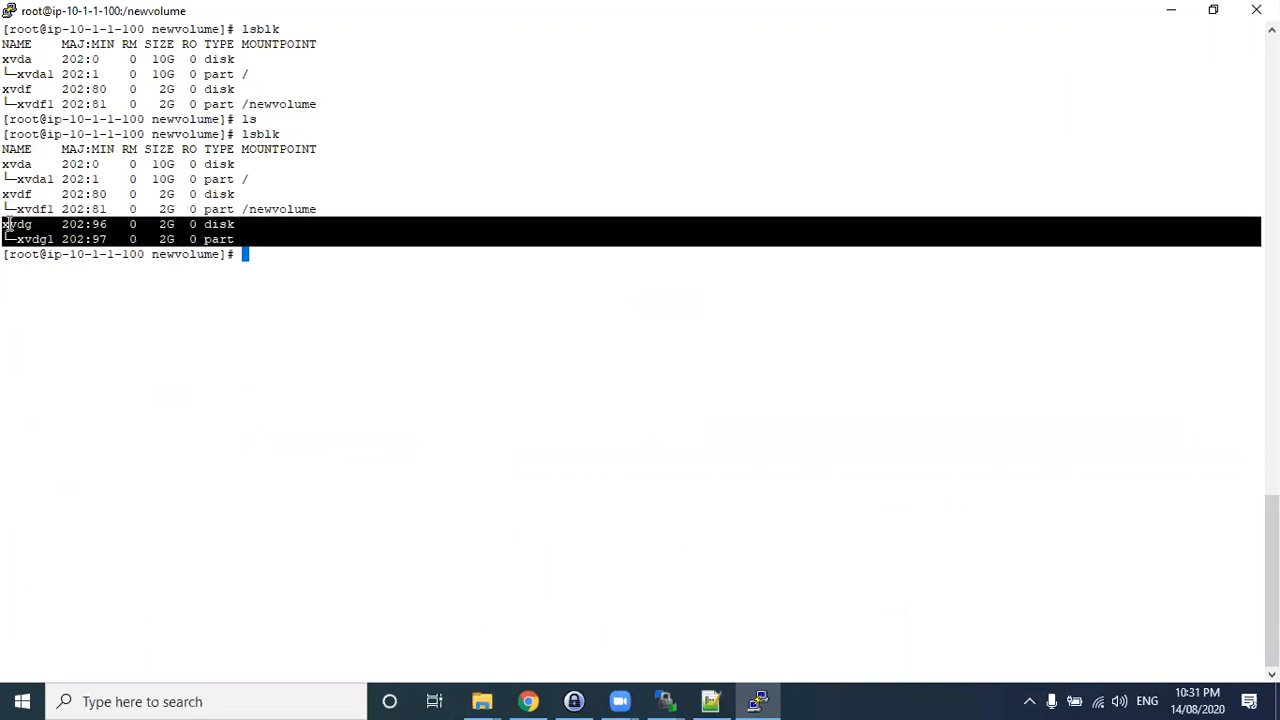
left_click(180, 236)
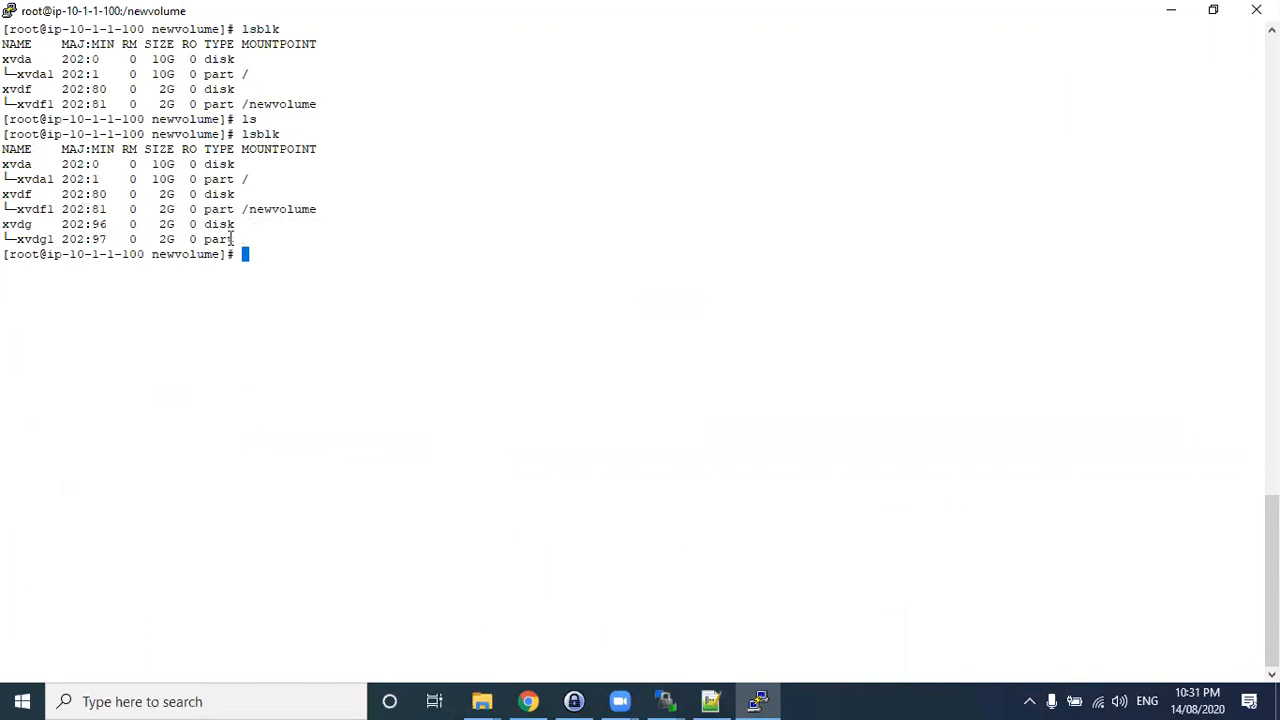
left_click_drag(316, 209, 7, 197)
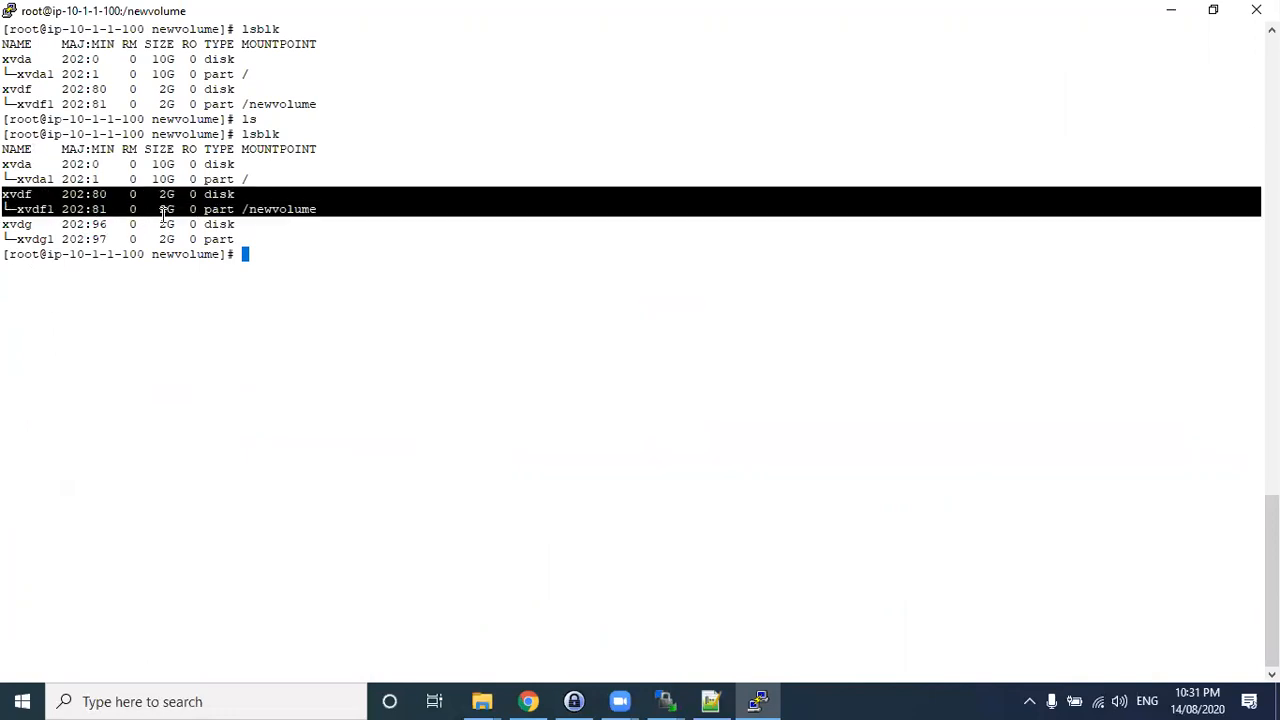
left_click_drag(230, 239, 7, 222)
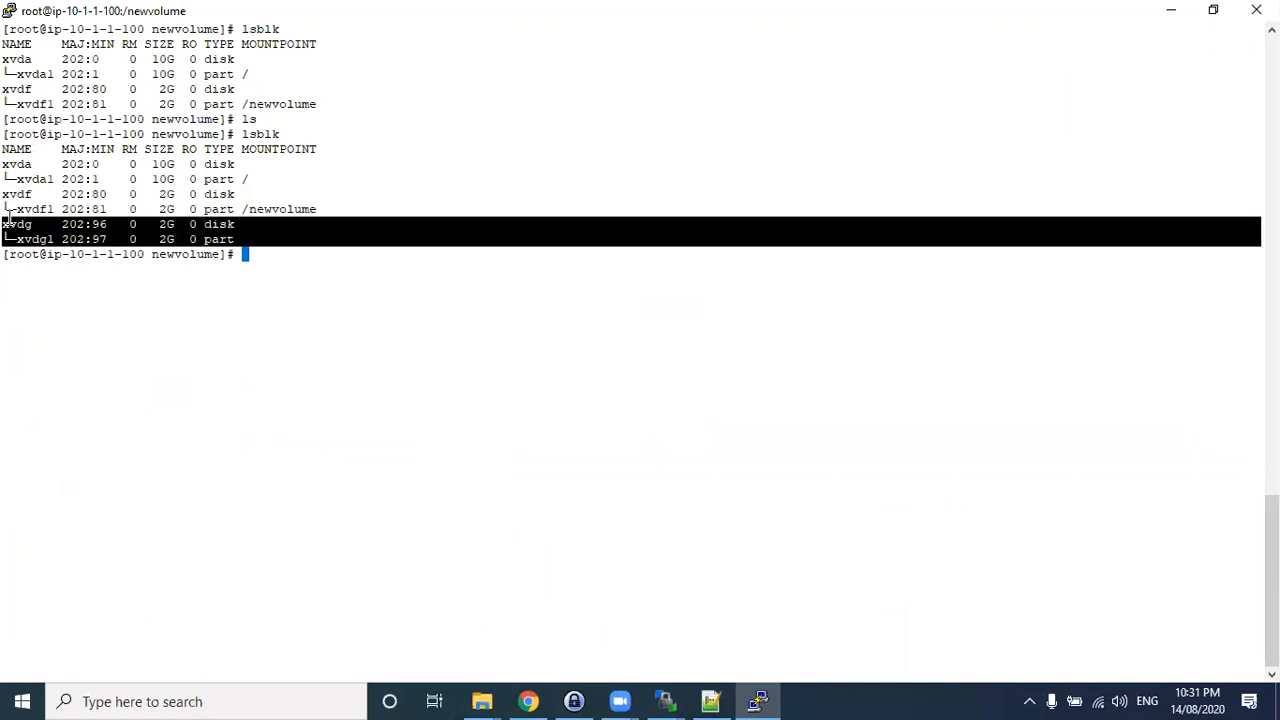
left_click(236, 240)
left_click_drag(248, 240, 318, 210)
left_click(252, 240)
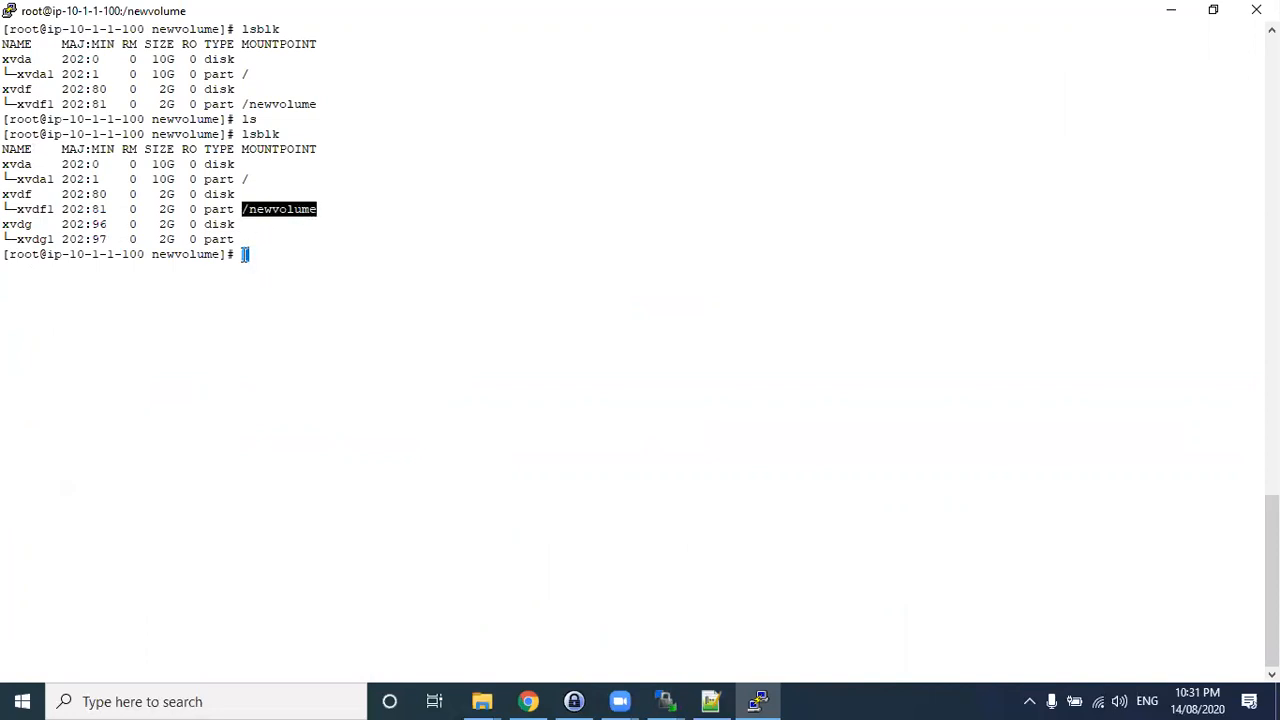
left_click(244, 254)
type("mount")
key("BackSpace")
key("BackSpace")
key("BackSpace")
key("BackSpace")
key("BackSpace")
type("mkdir")
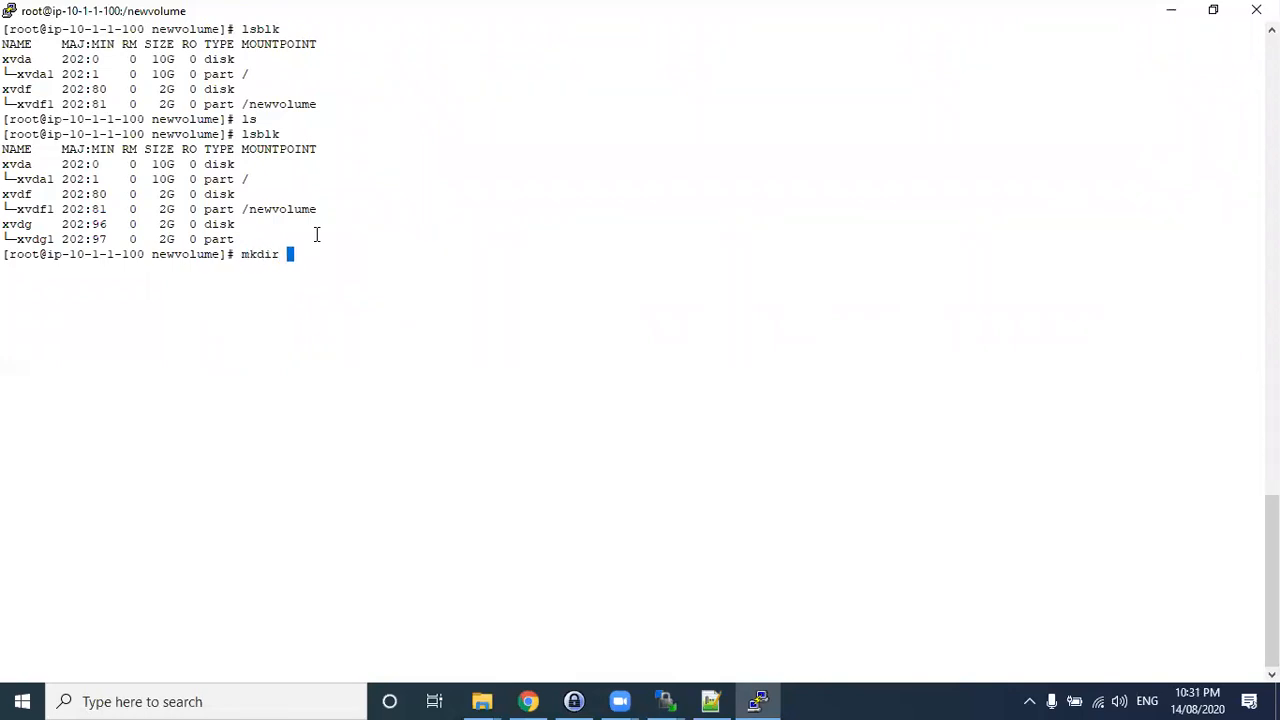
key("BackSpace")
key("BackSpace")
key("BackSpace")
key("BackSpace")
key("BackSpace")
key("BackSpace")
- Move up to the root directory with cd .. and create a directory named restoredFiles with mkdir
type("cd ..")
key("Return")
type("cd ")
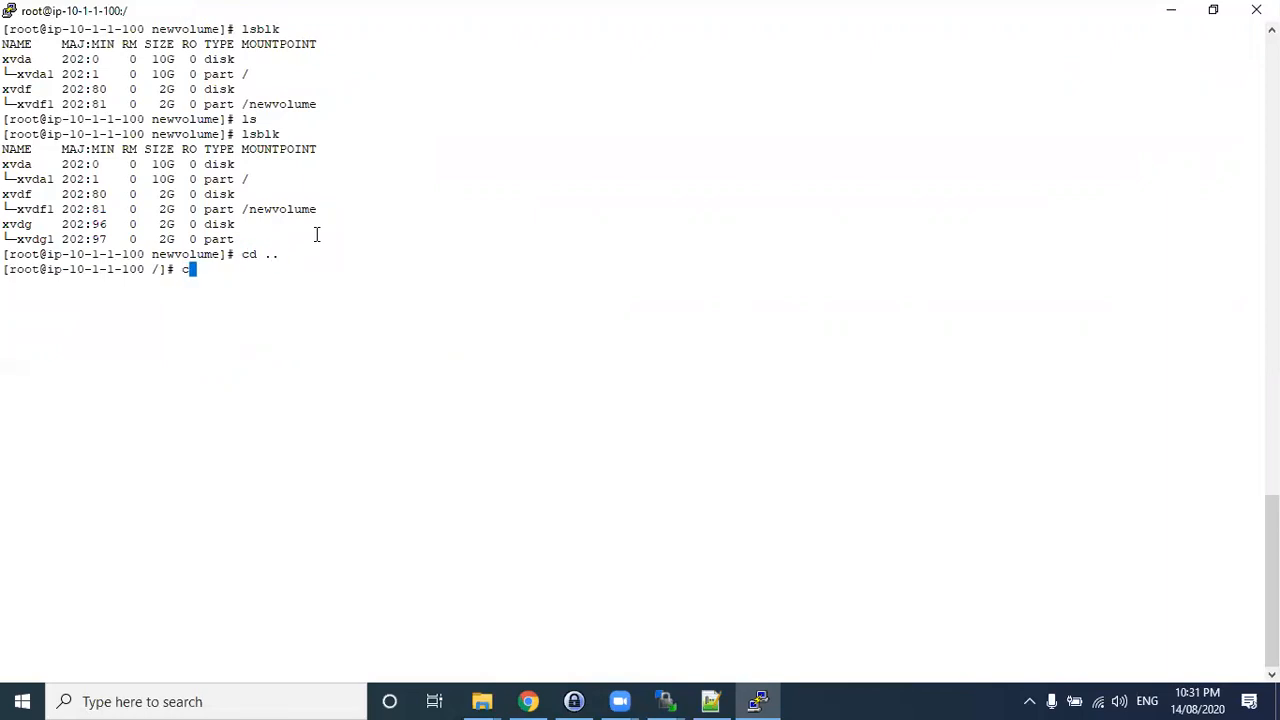
type("restoredFiles")
key("Left")
key("Left")
key("Left")
key("Left")
key("Left")
key("Left")
key("Left")
key("Left")
key("Left")
key("Left")
key("Left")
key("Left")
key("Left")
key("Left")
key("Left")
key("Left")
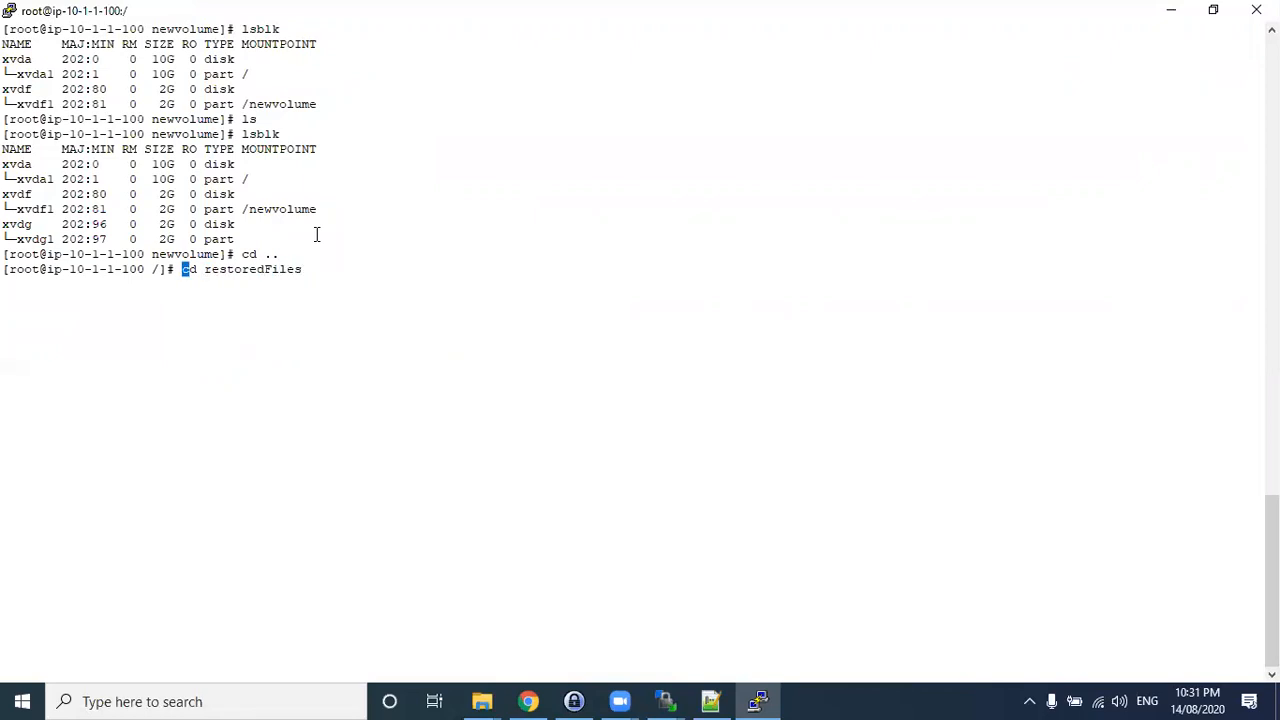
key("Delete")
key("Delete")
key("Delete")
type("mkdir")
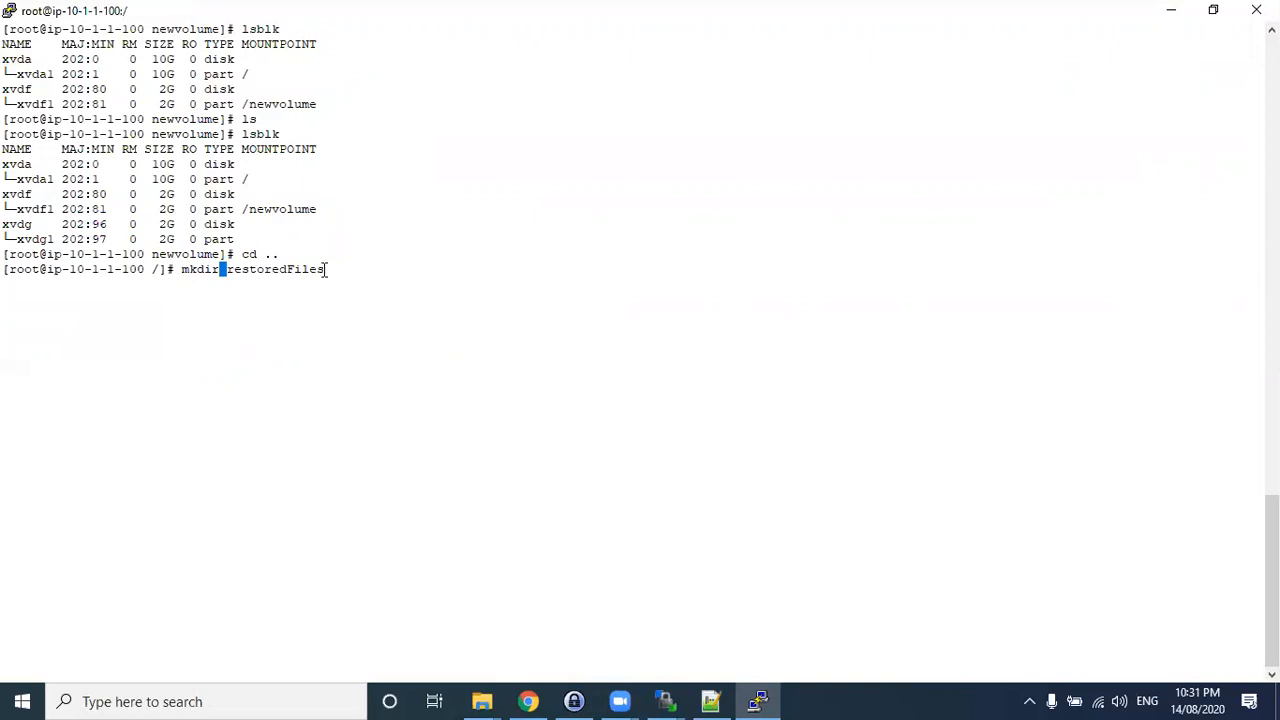
key("Return")
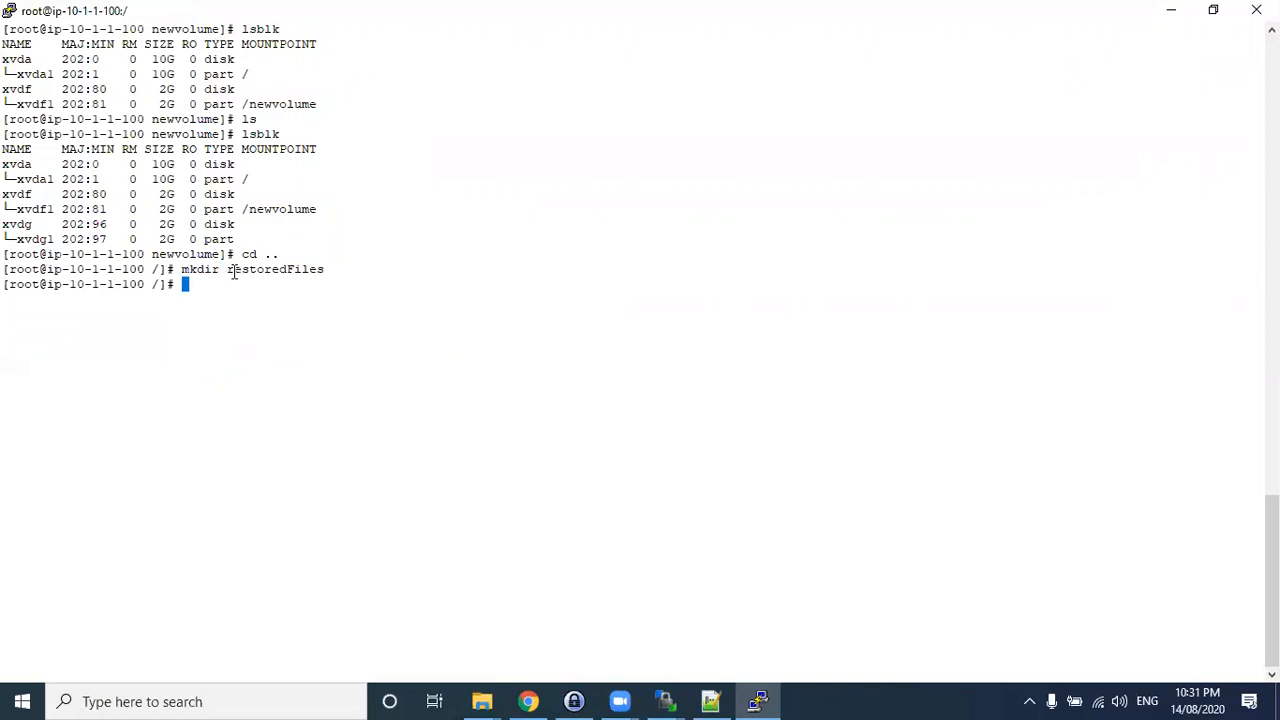
- Mount the partition /dev/xvdg1 on the /restoredFiles/ directory
left_click_drag(228, 270, 324, 270)
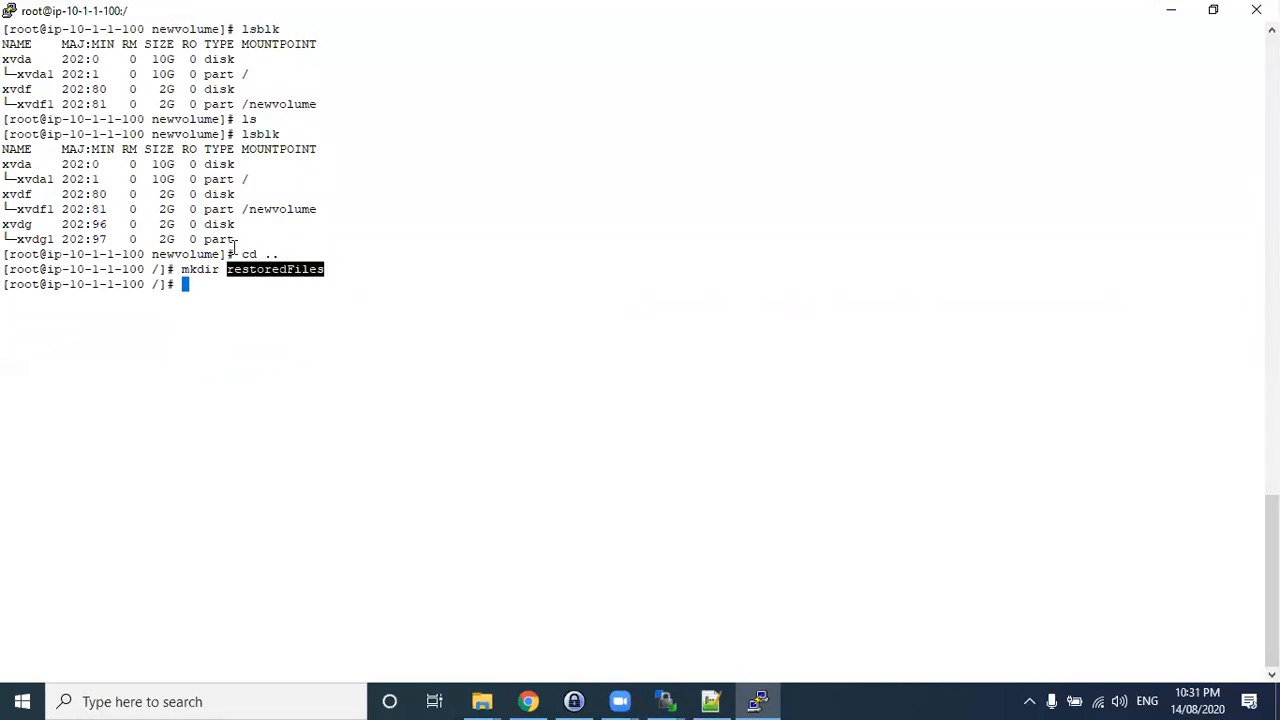
left_click_drag(234, 238, 52, 239)
key("super+c")
left_click(25, 239)
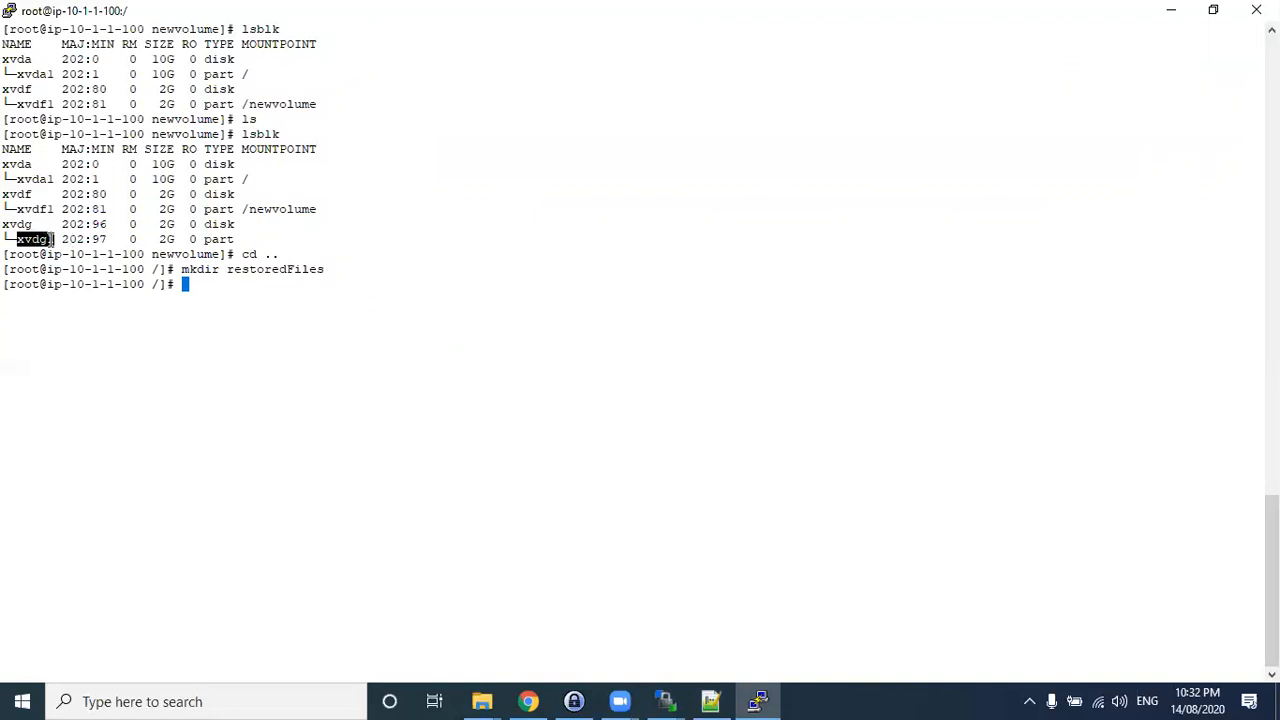
left_click(196, 284)
type("mount /dev/")
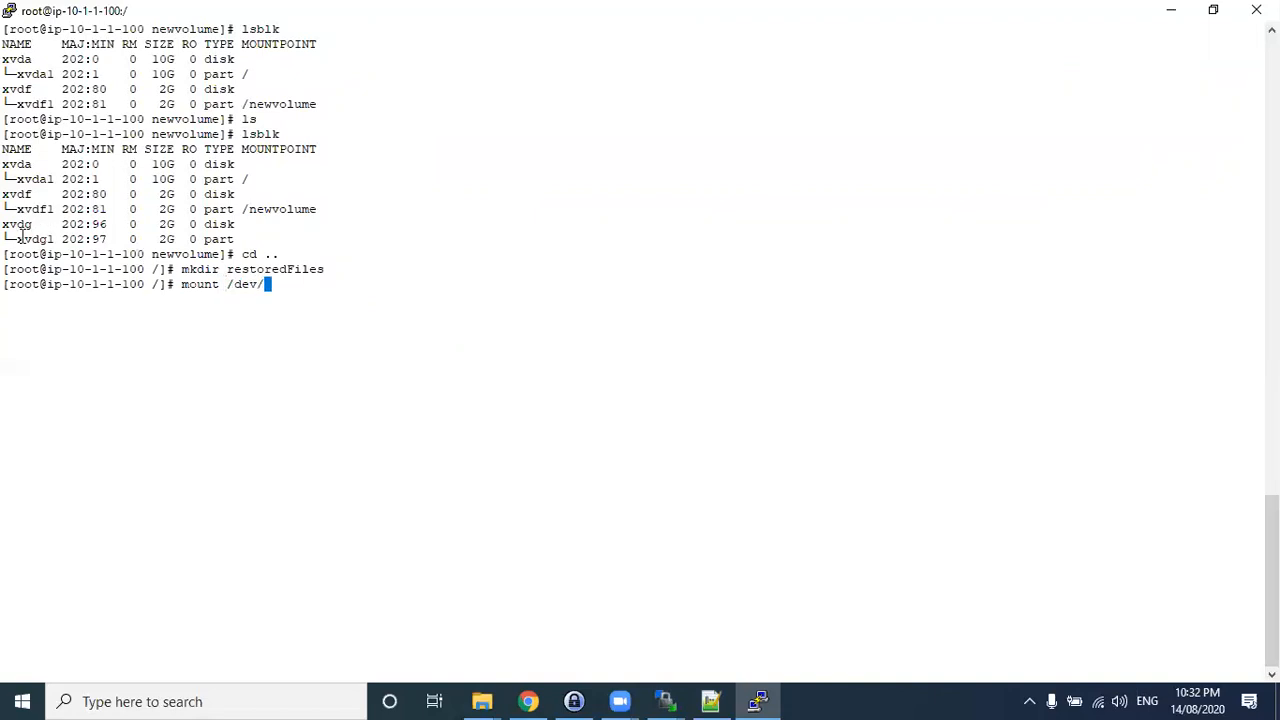
left_click_drag(18, 241, 52, 241)
right_click(50, 241)
type("/re")
key("Tab")
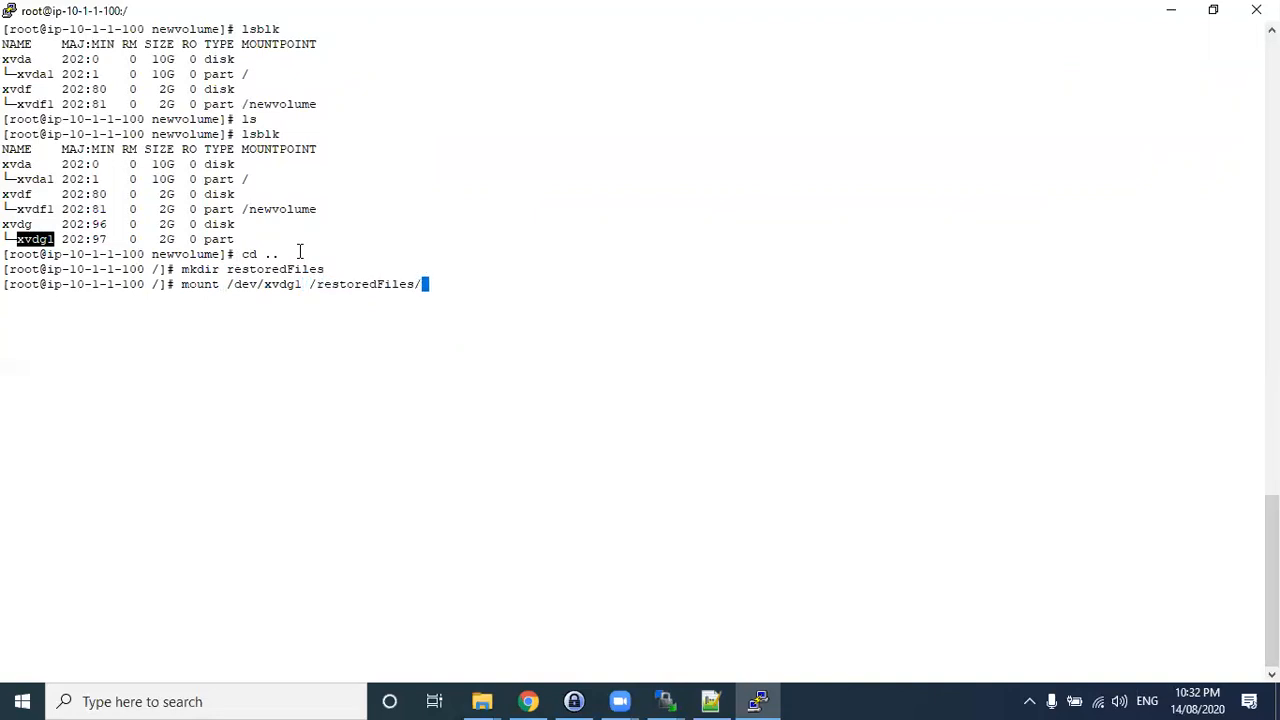
key("Return")
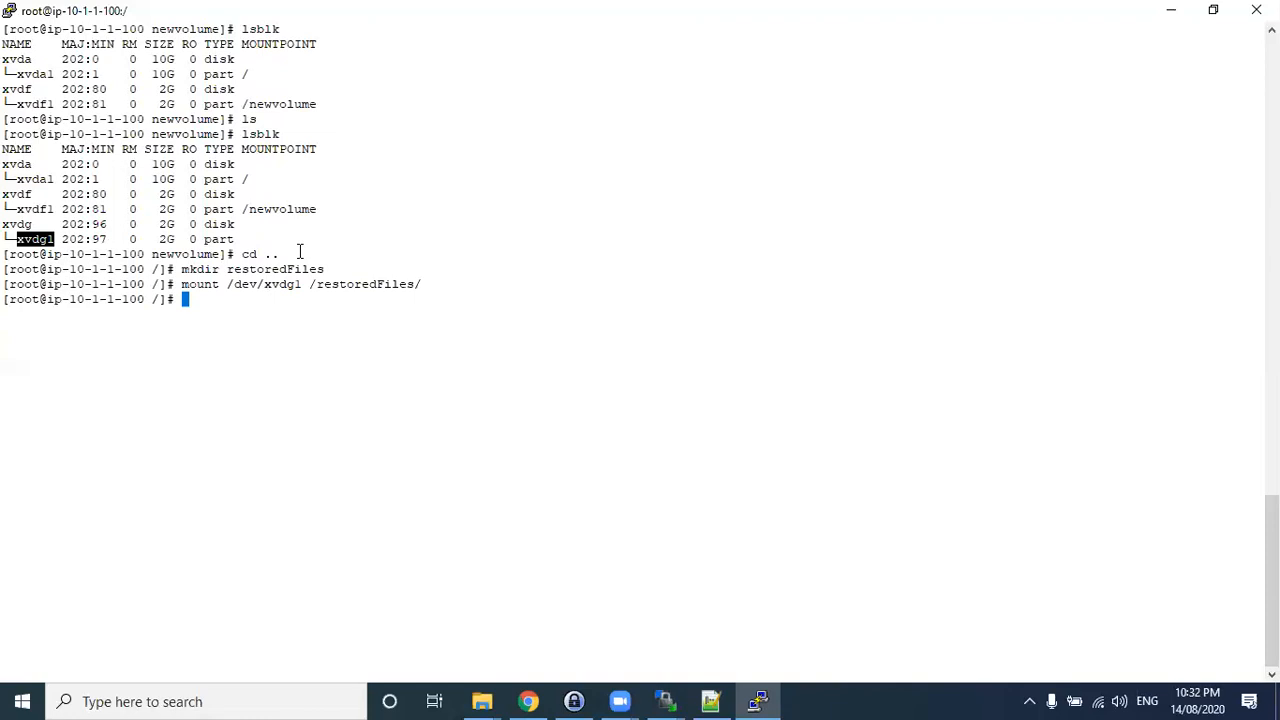
- List the contents of the restoredFiles directory with ls
type("cd")
key("BackSpace")
key("BackSpace")
key("BackSpace")
type("ls restoredFiles/")
key("Return")
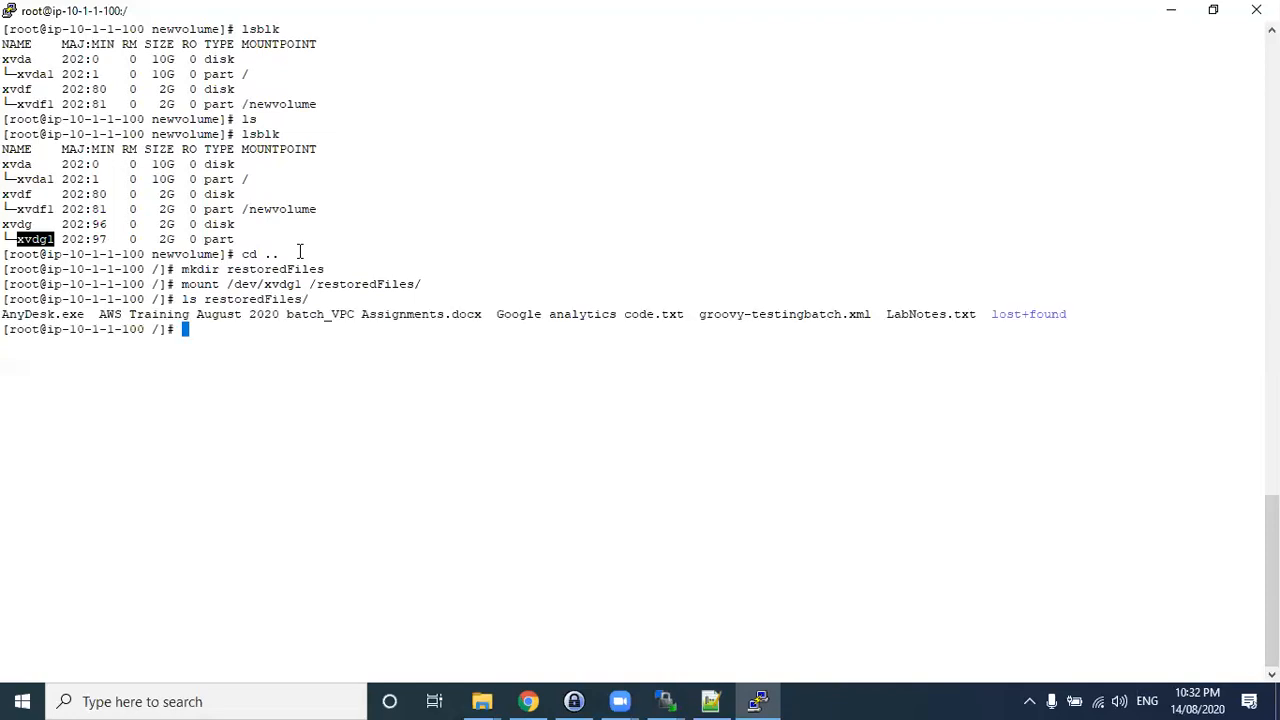
- Examine the file listing of restoredFiles and compare the xvdf and xvdg disks in the lsblk output
left_click_drag(4, 315, 1058, 316)
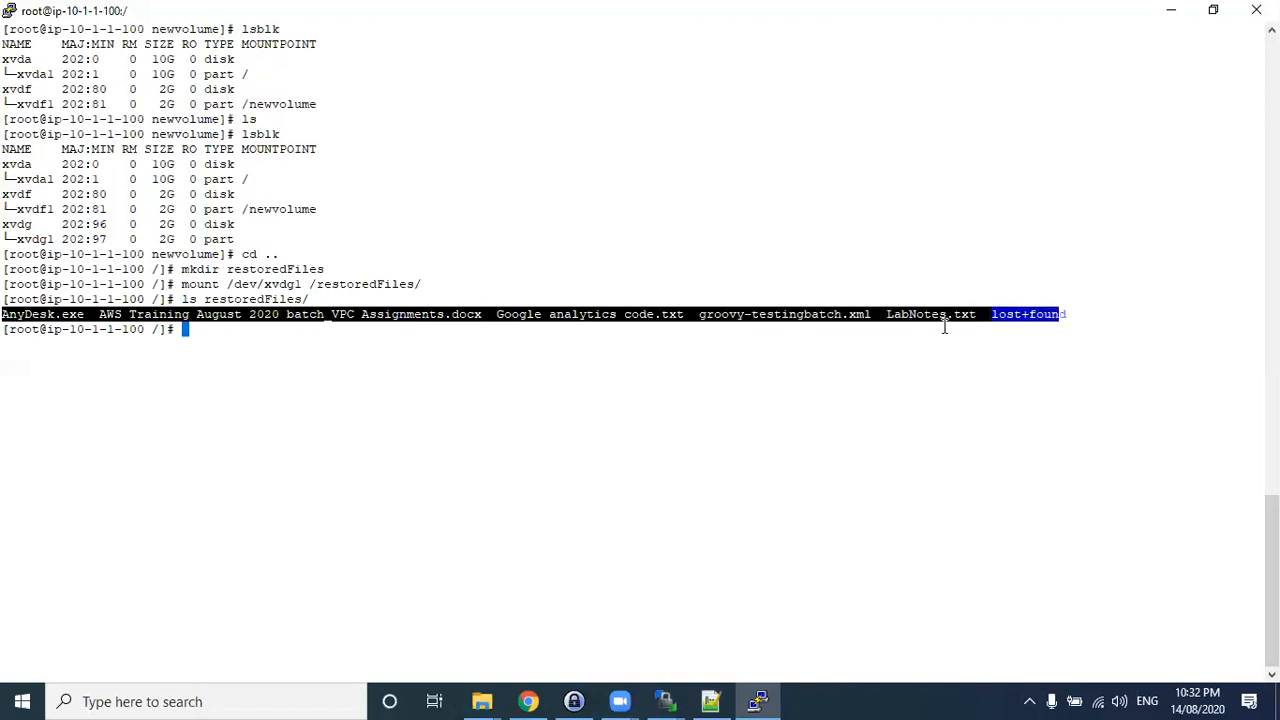
left_click(235, 329)
left_click_drag(342, 209, 9, 195)
left_click(194, 332)
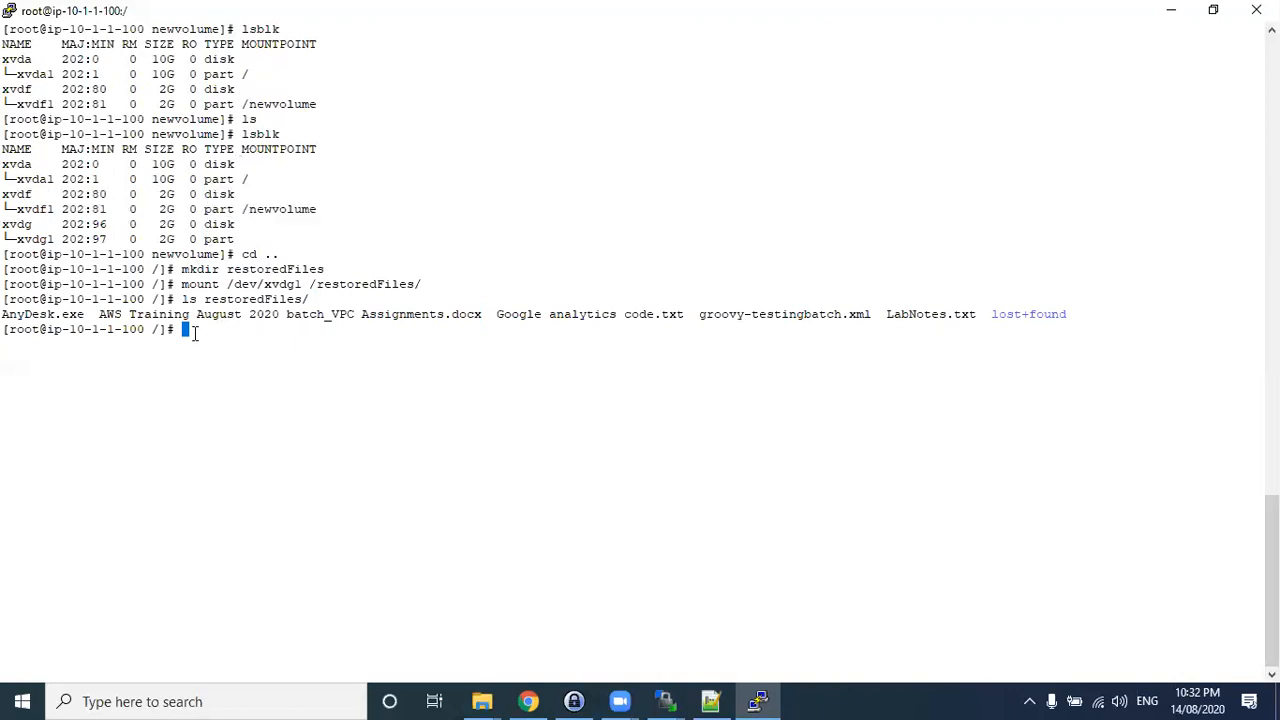
type("cd")
key("BackSpace")
key("BackSpace")
key("BackSpace")
left_click_drag(138, 320, 266, 318)
left_click_drag(188, 120, 211, 329)
left_click(211, 329)
left_click_drag(240, 238, 5, 226)
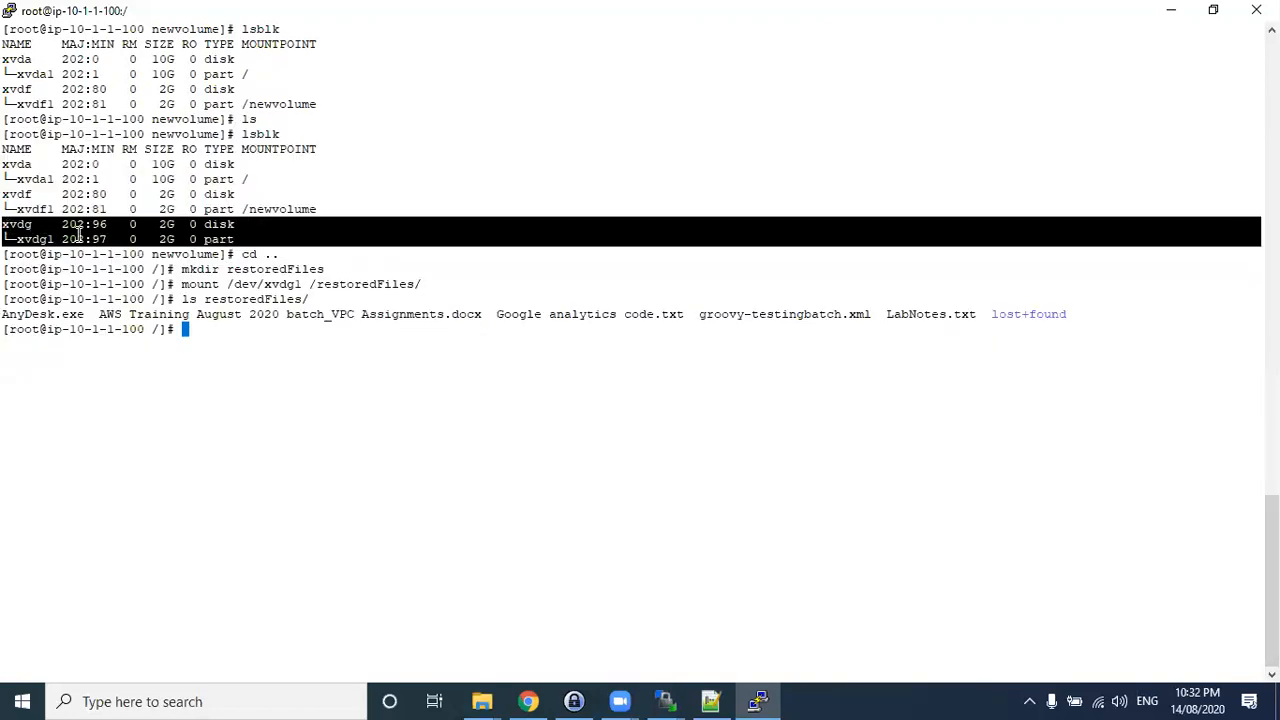
left_click_drag(310, 210, 9, 198)
left_click_drag(104, 240, 5, 226)
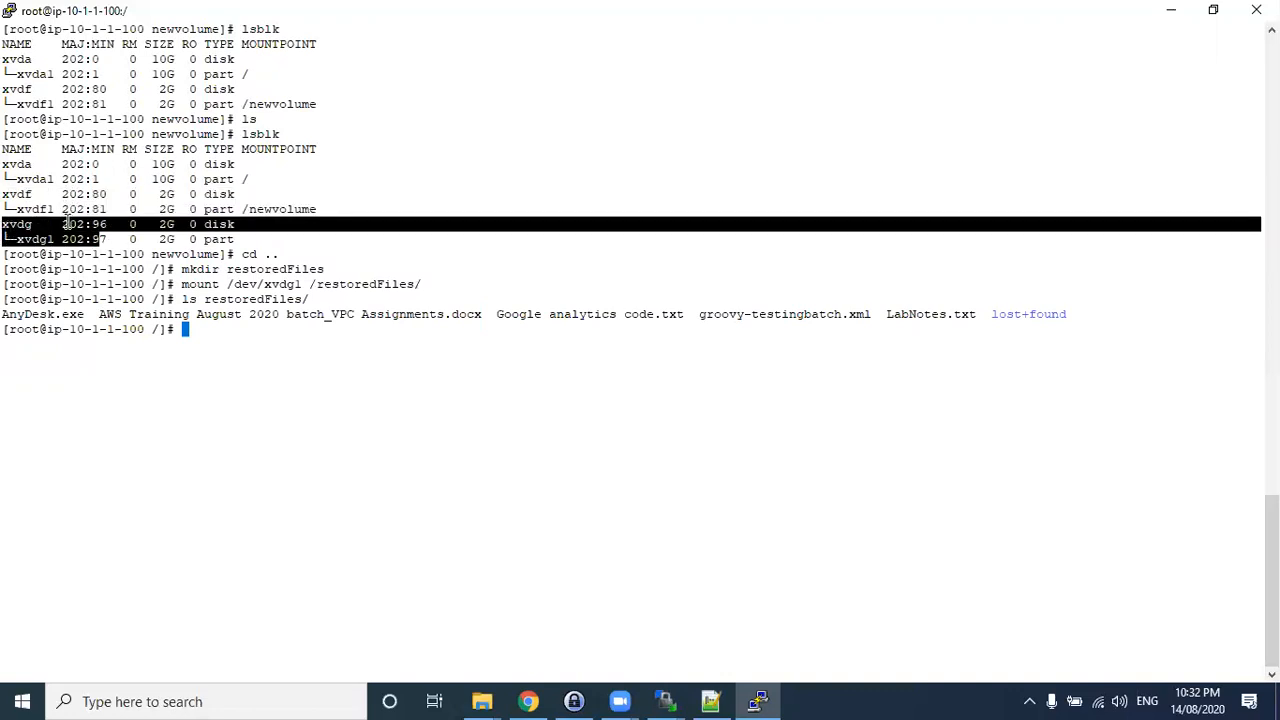
left_click(213, 327)
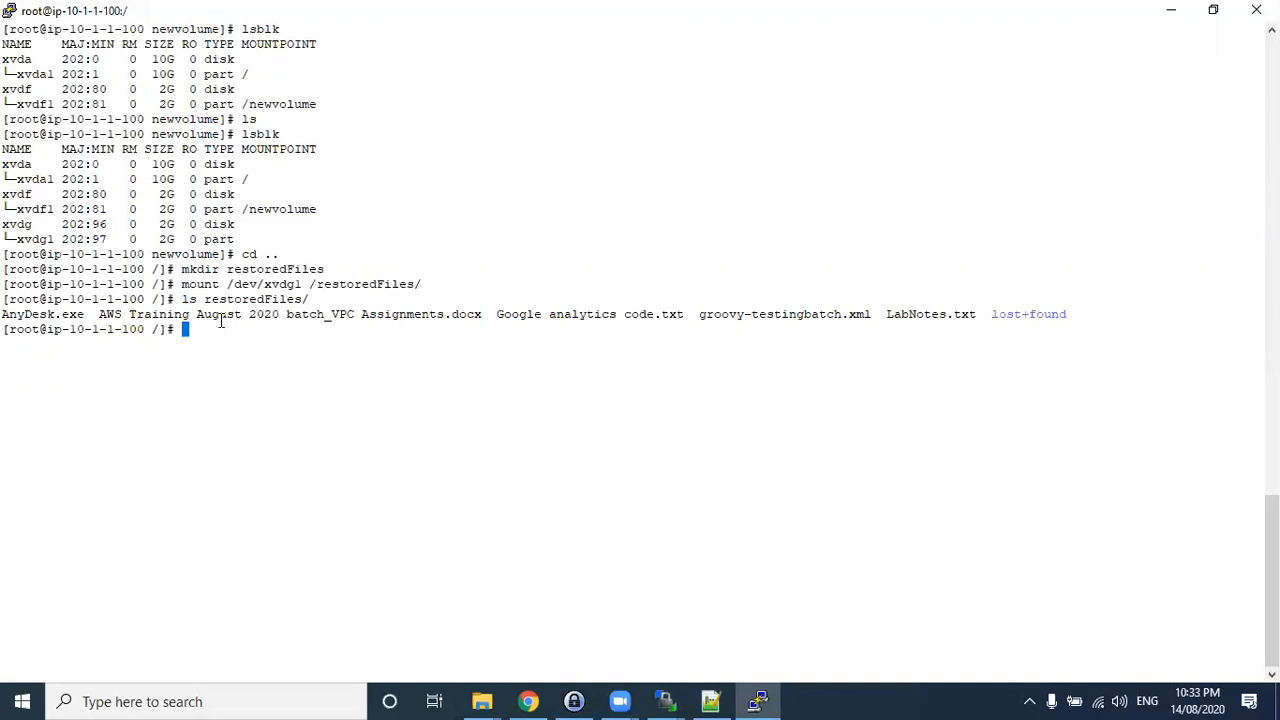
- Move the restoredFiles/ directory into /newvolume/ with mv
type("mv res")
key("Tab")
type("/ne")
key("Tab")
key("Return")
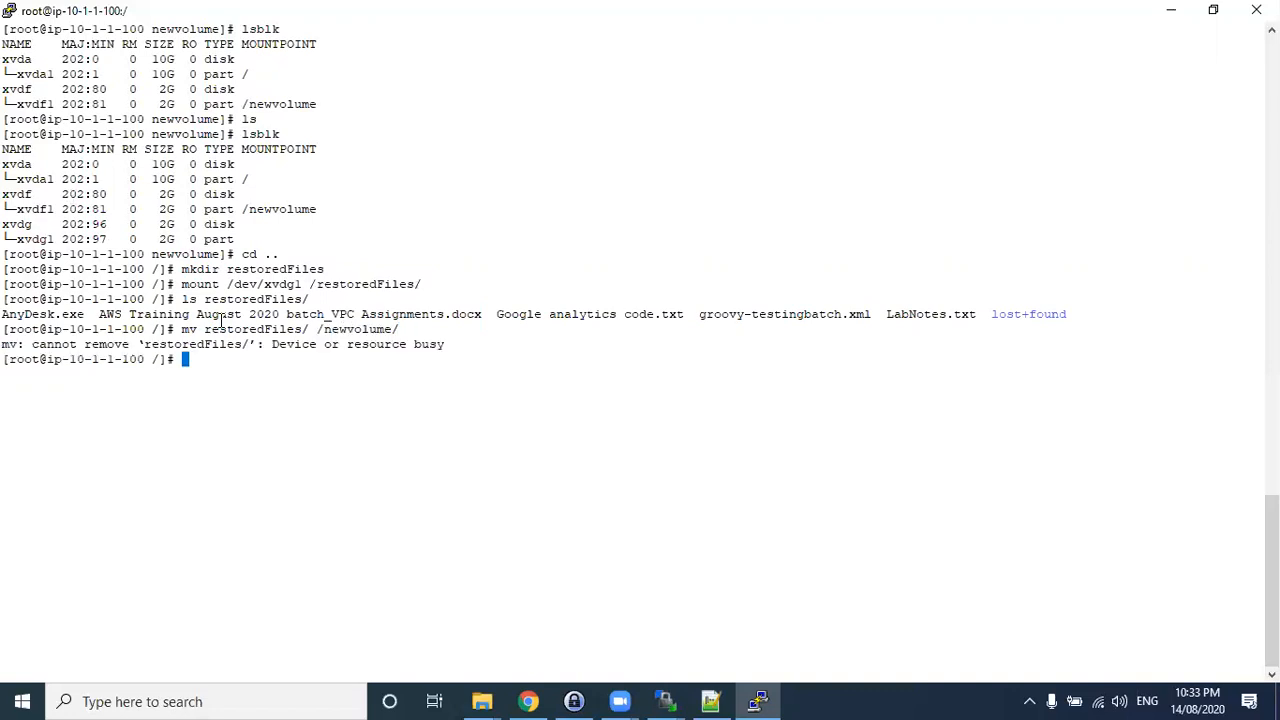
- Change into the restoredFiles directory and try to move everything in it to /newvolume/ with mv *
type("cd re")
key("Tab")
key("Return")
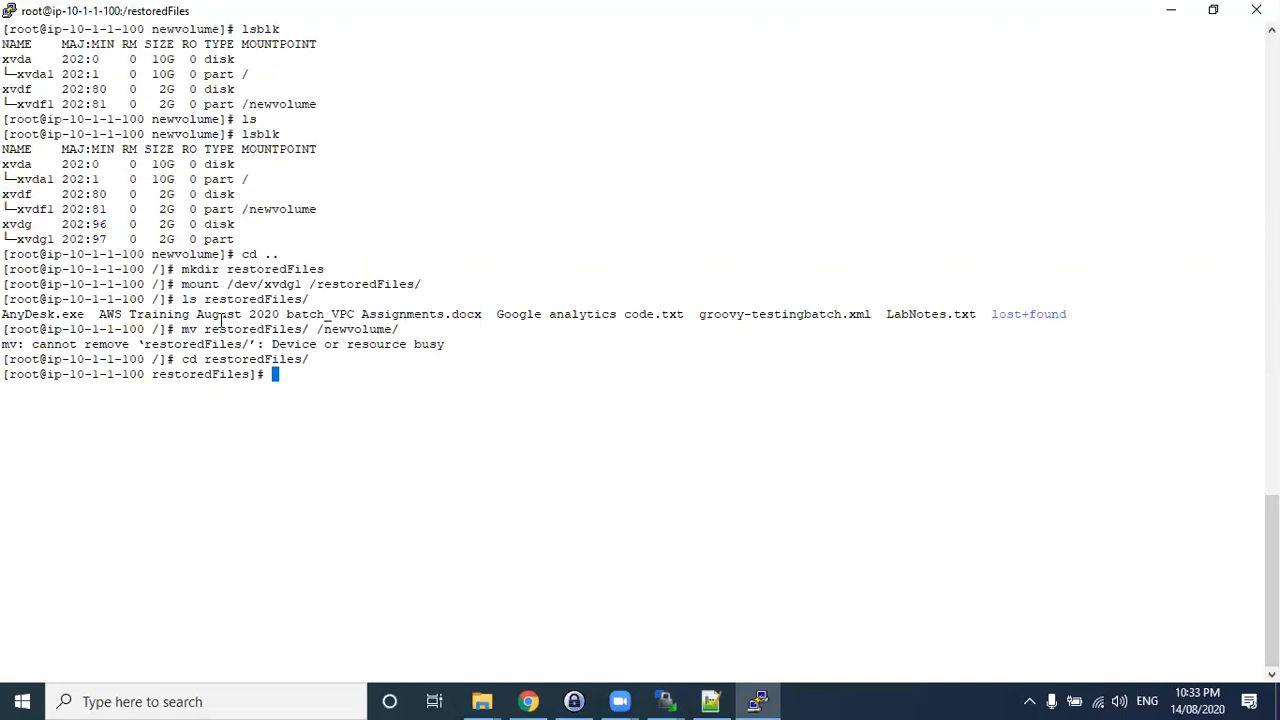
type("mv * /ne")
key("Tab")
key("Return")
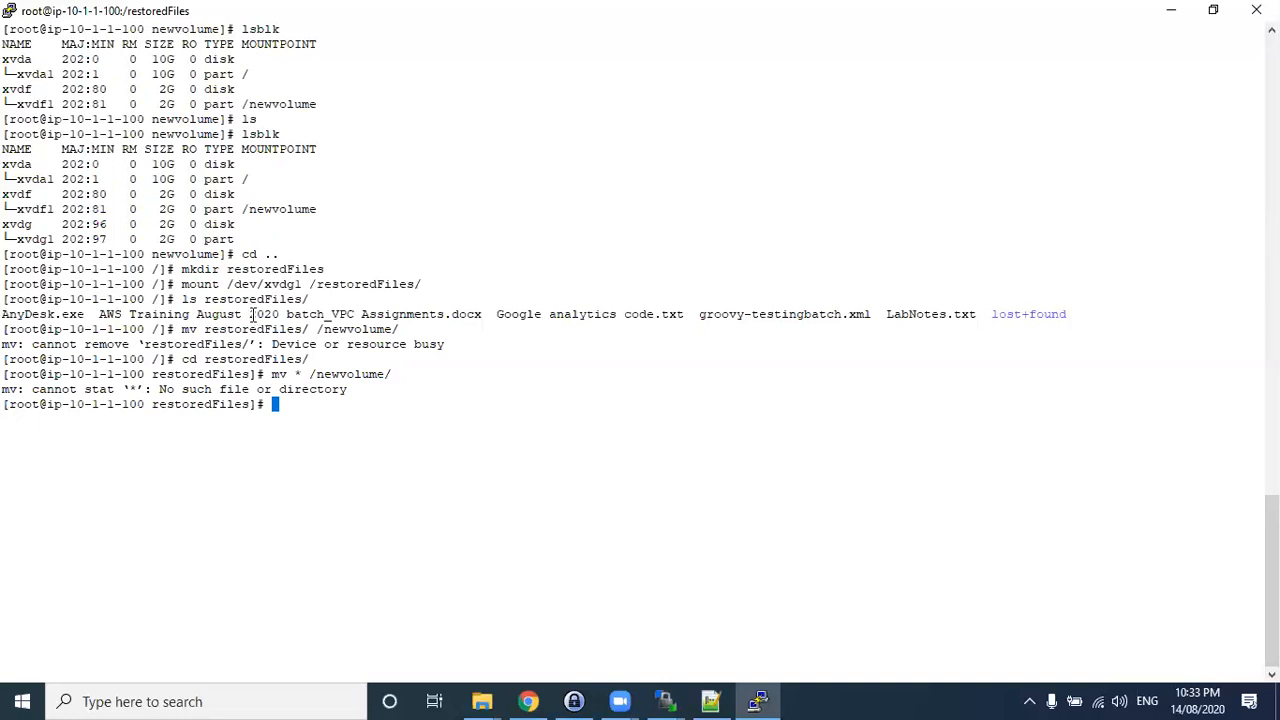
- Go back up to the root directory and try again to move restoredFiles/ into /newvolume/, agreeing to the overwrite
type("c")
type("s")
type("..")
key("Return")
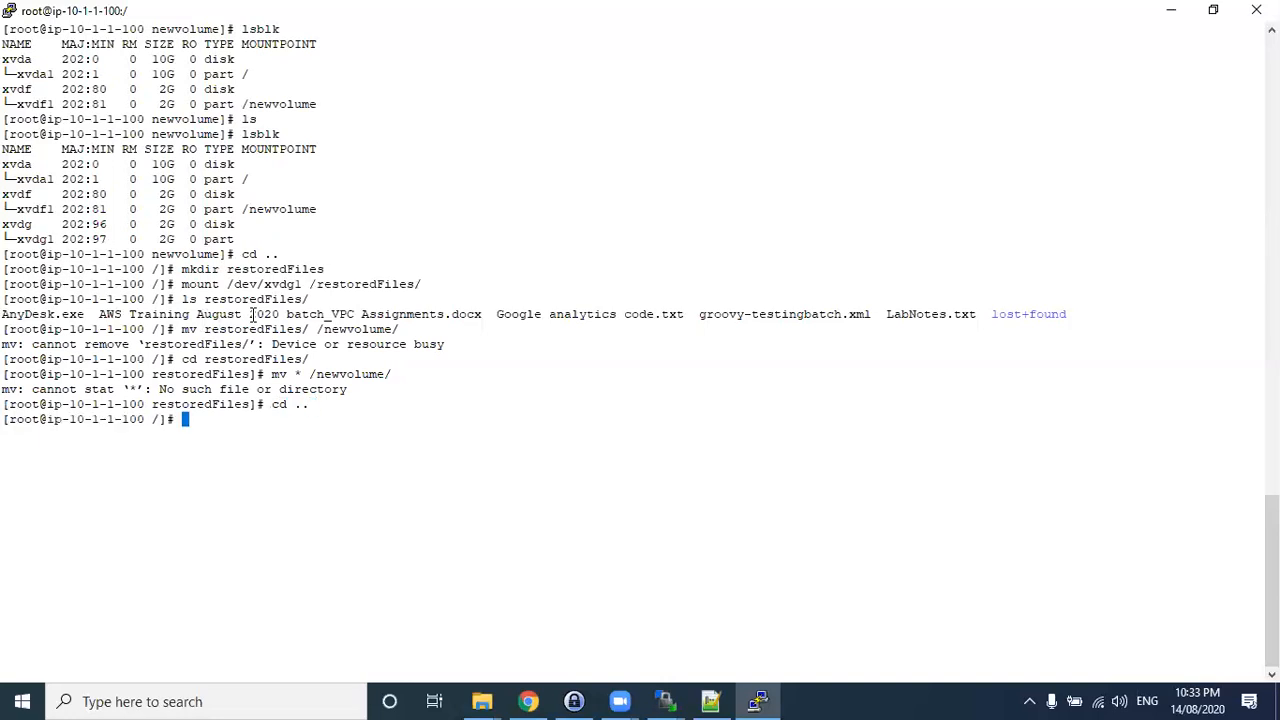
type("mv re")
key("Tab")
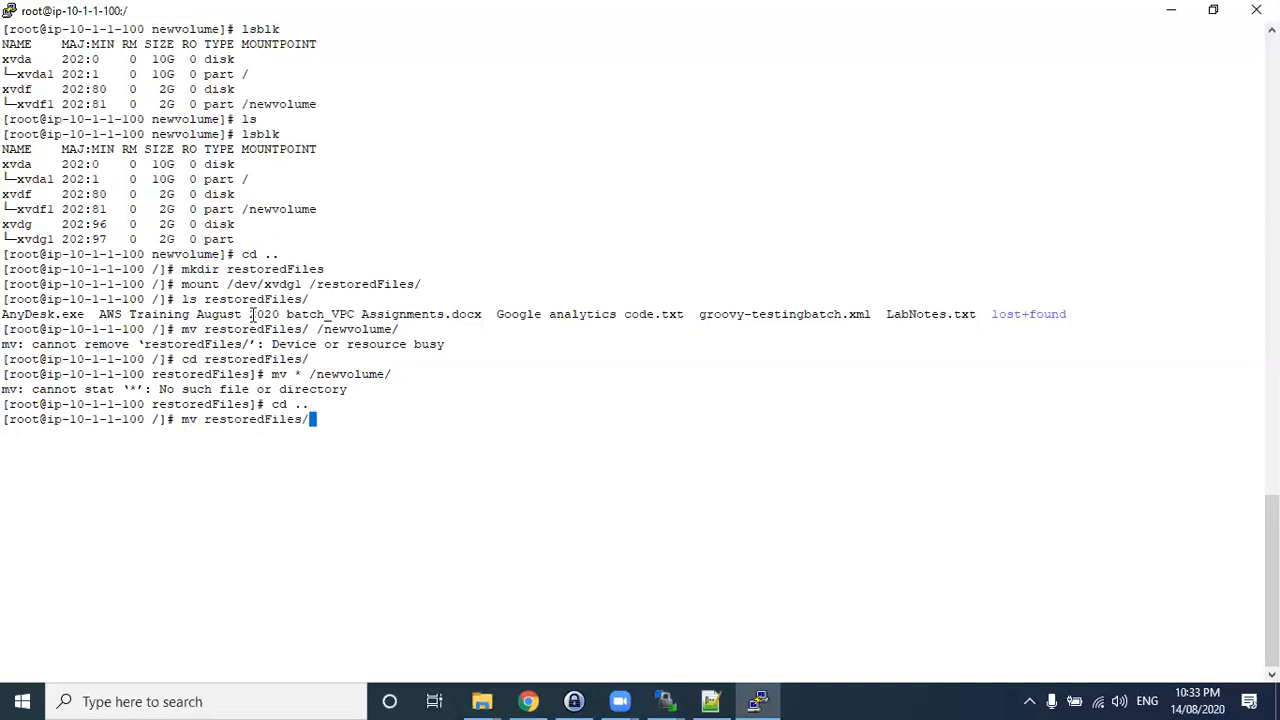
type("/ne")
key("Tab")
key("Return")
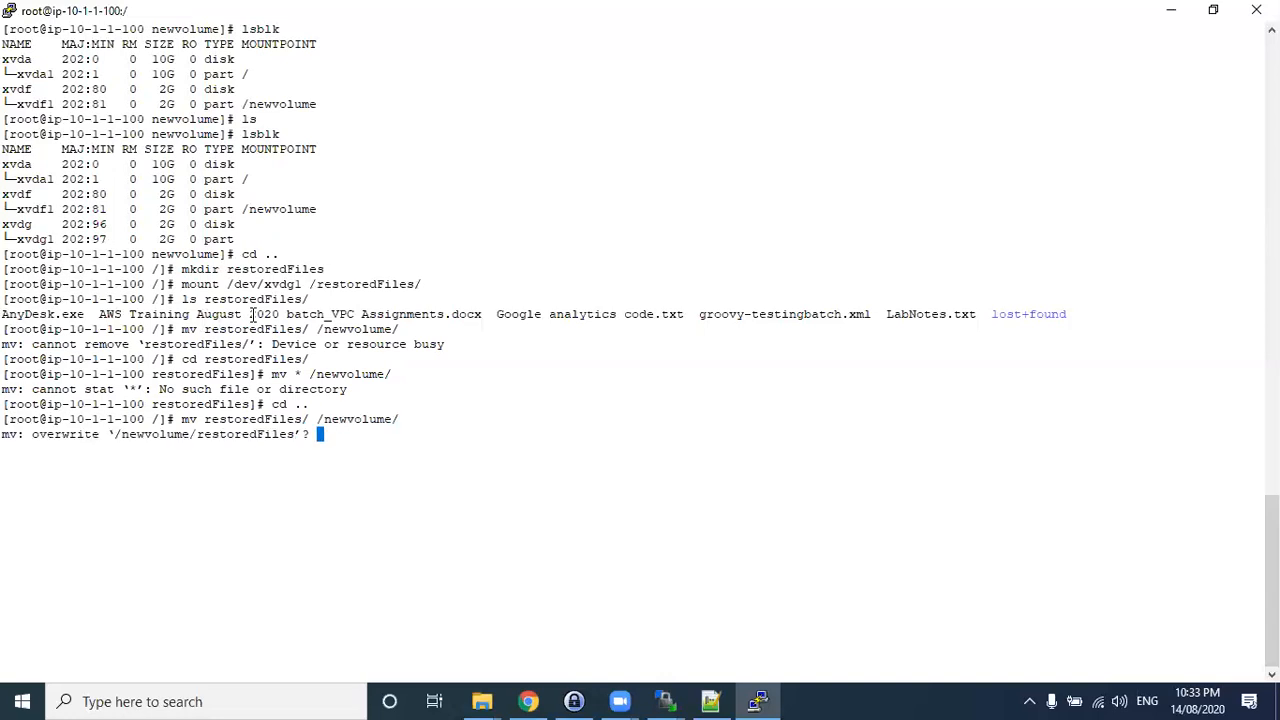
type("Y")
key("Return")
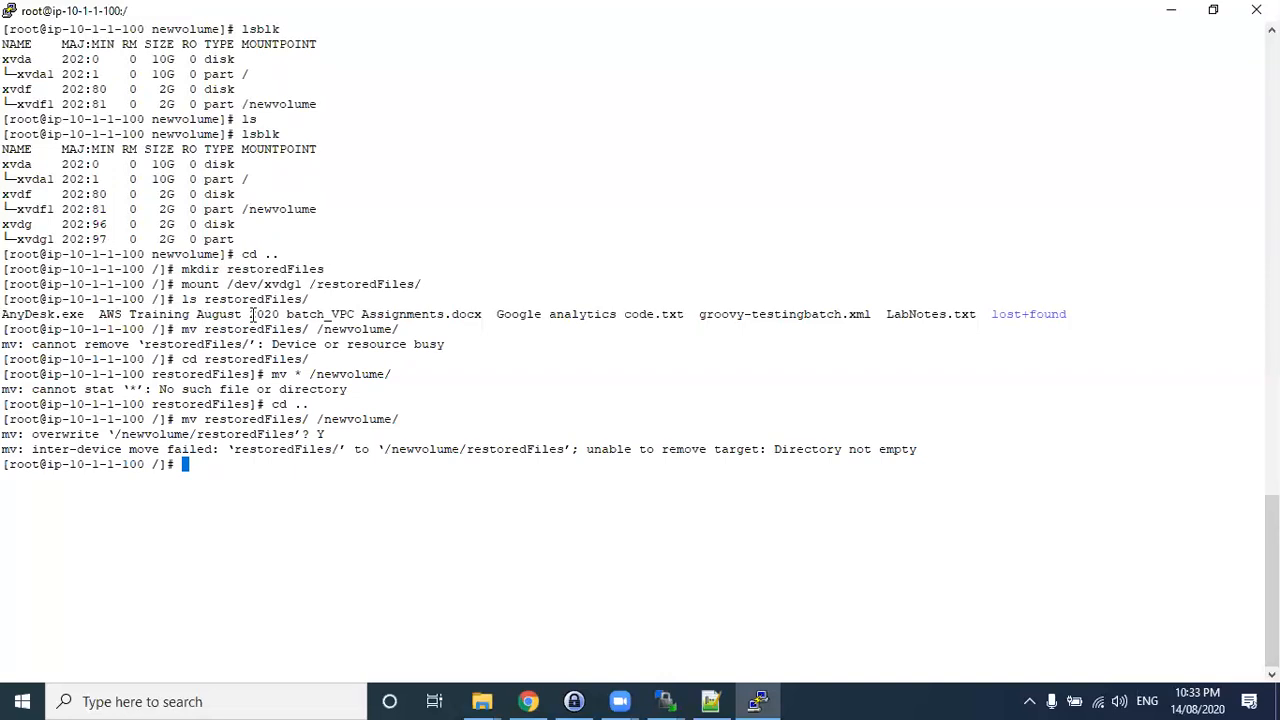
- Set the permissions of the newvolume/ directory to 777 with chmod
type("chmodd 777 newvolume/")
key("Return")
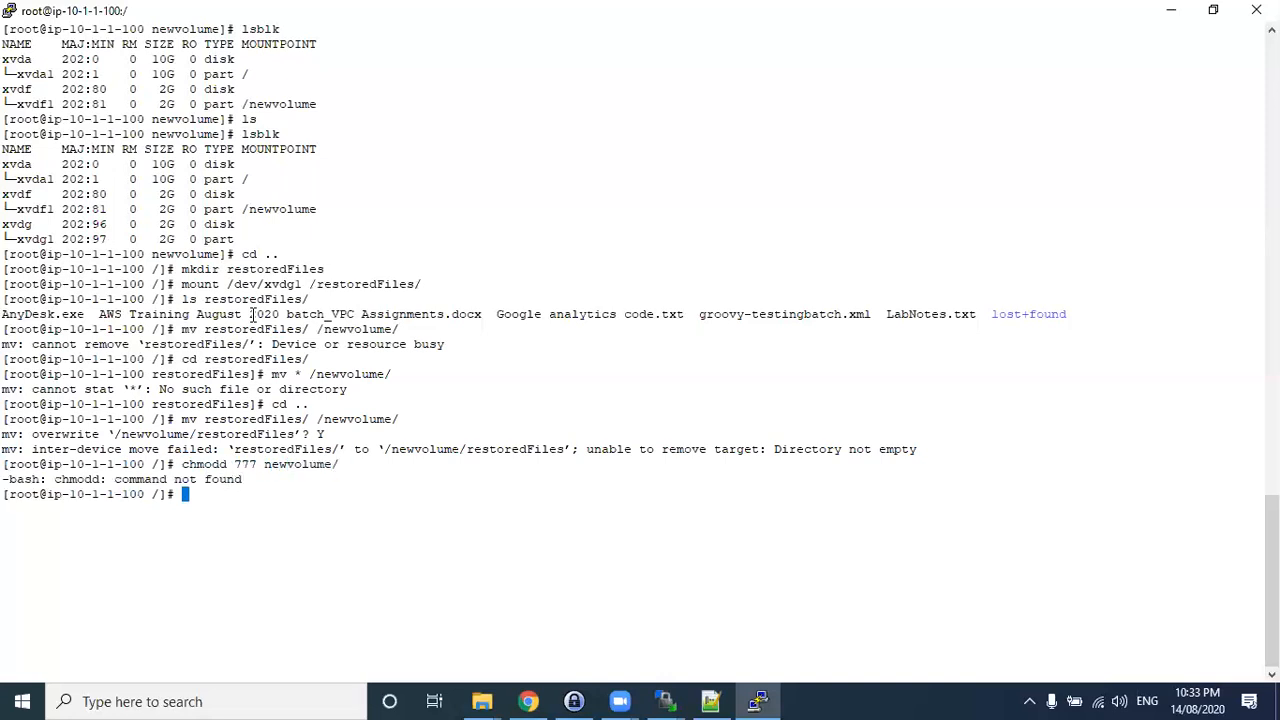
key("Up")
key("Left")
key("Left")
key("Left")
key("Left")
key("Left")
key("Left")
key("Left")
key("Left")
key("Left")
key("Left")
key("Left")
key("Left")
key("Left")
key("Left")
key("Left")
key("Left")
key("BackSpace")
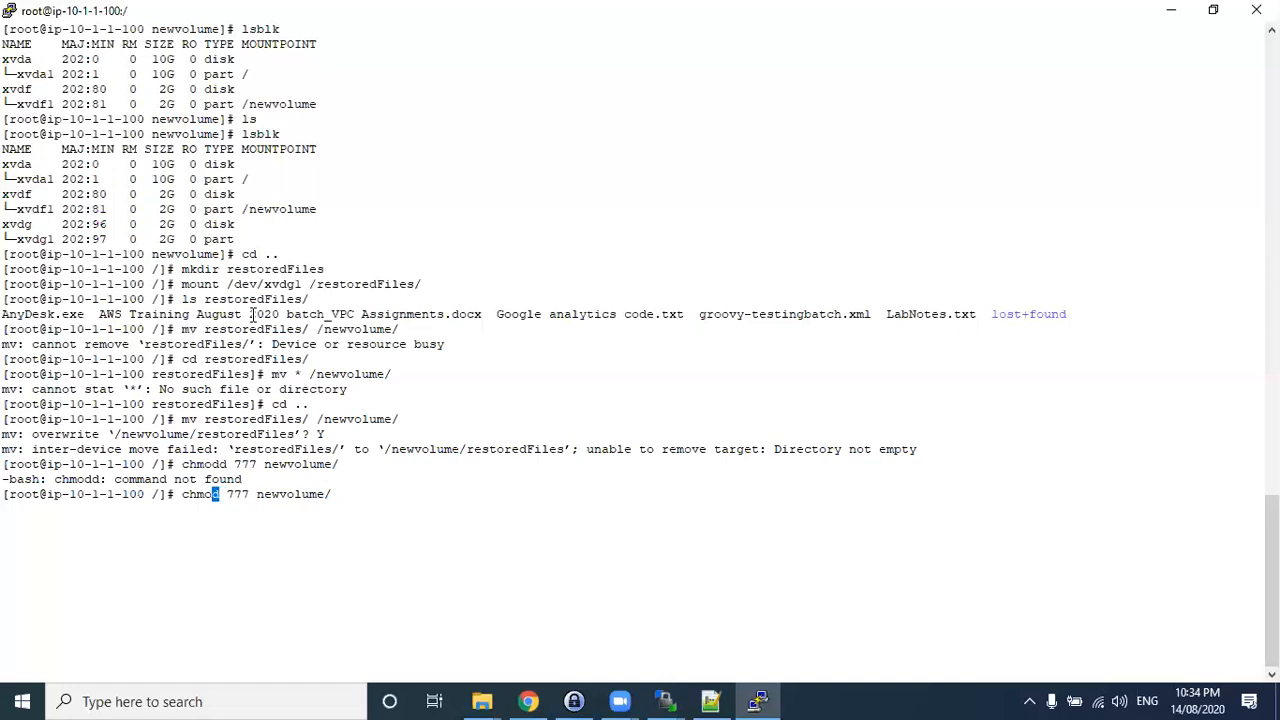
key("Return")
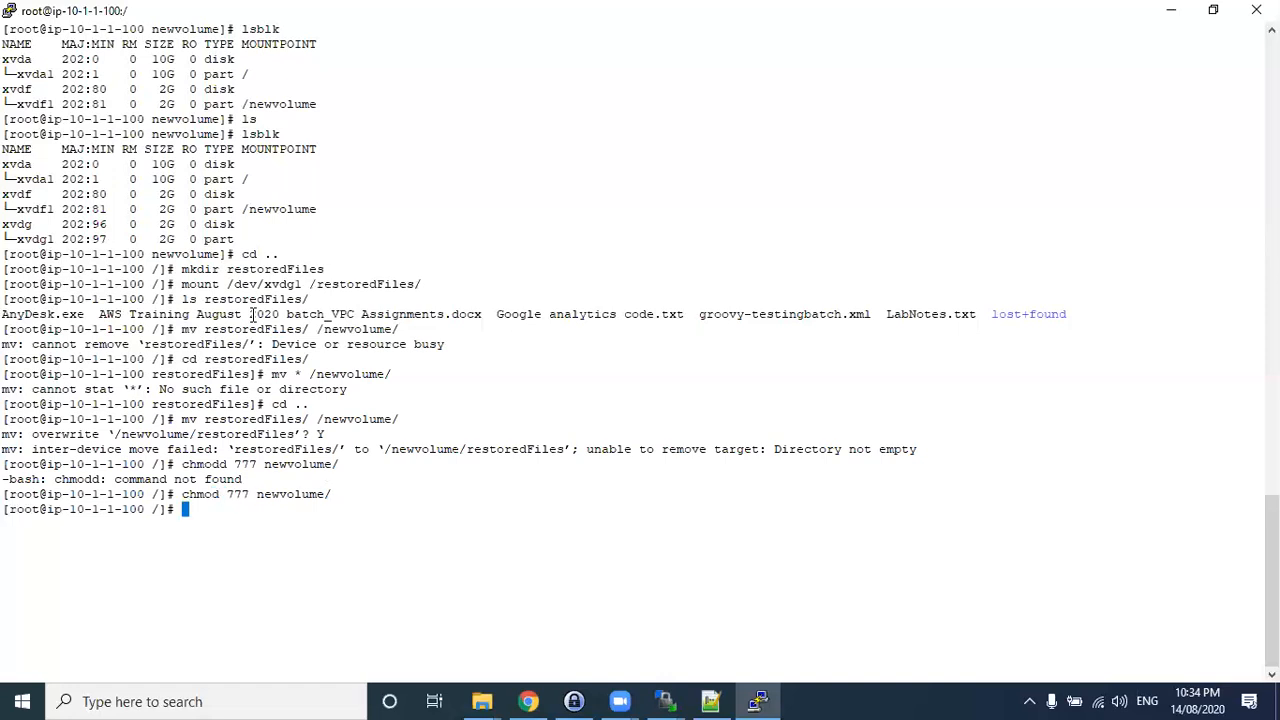
- Rerun the earlier mv command for restoredFiles/ to /newvolume/ and answer y to the overwrite question
key("Up")
key("Up")
key("Up")
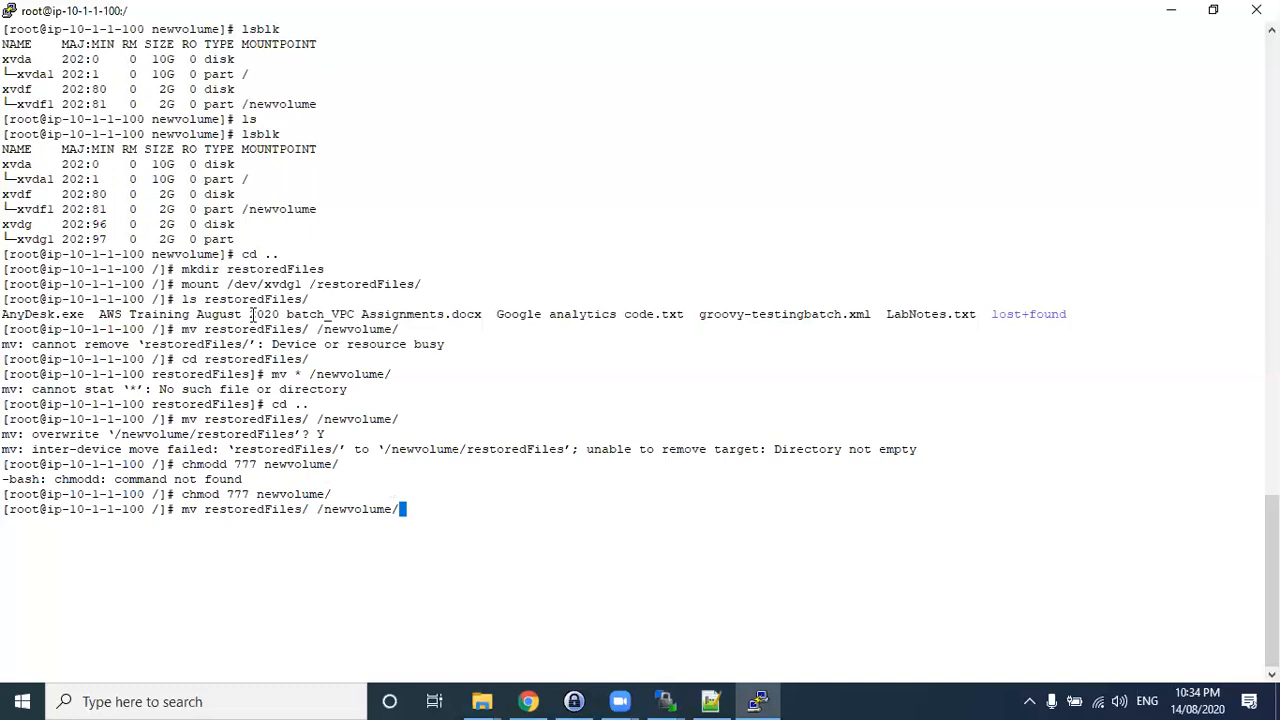
key("Return")
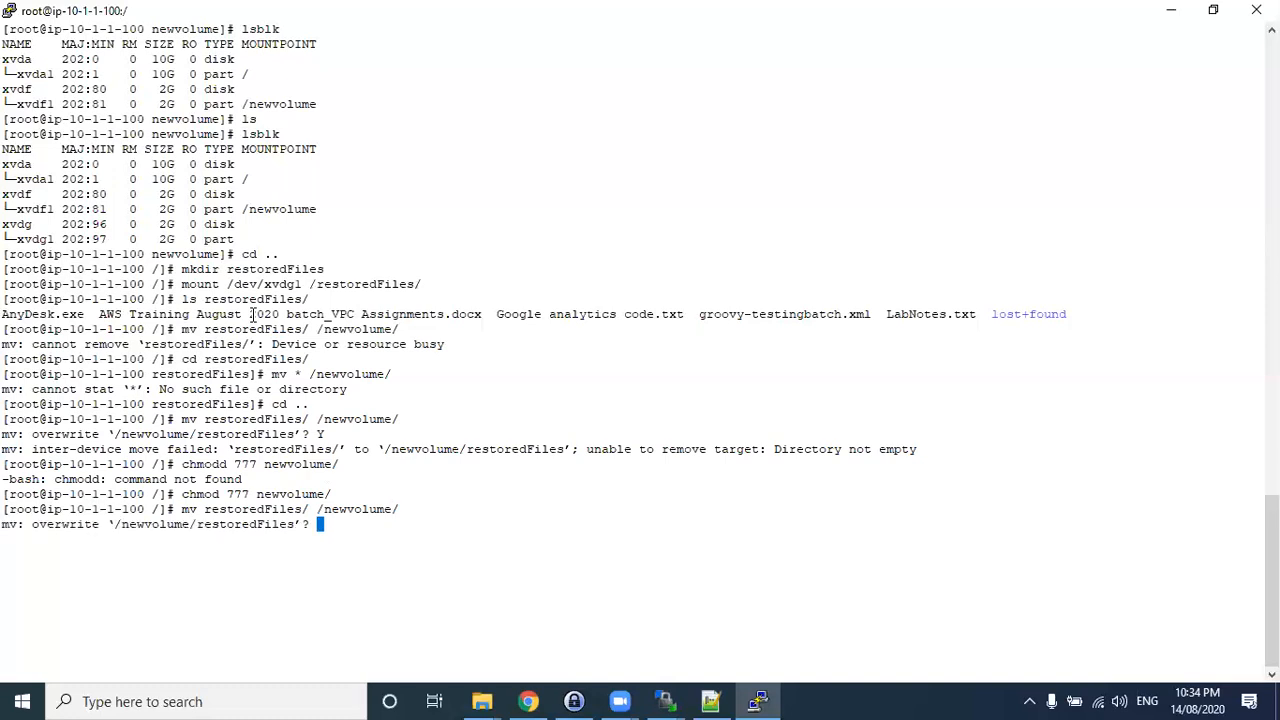
type("y")
key("Return")
- Change into newvolume and its restoredFiles subdirectory, listing each with ls to check for the restored files
type("cd newvolume/")
key("Return")
type("ls")
key("Return")
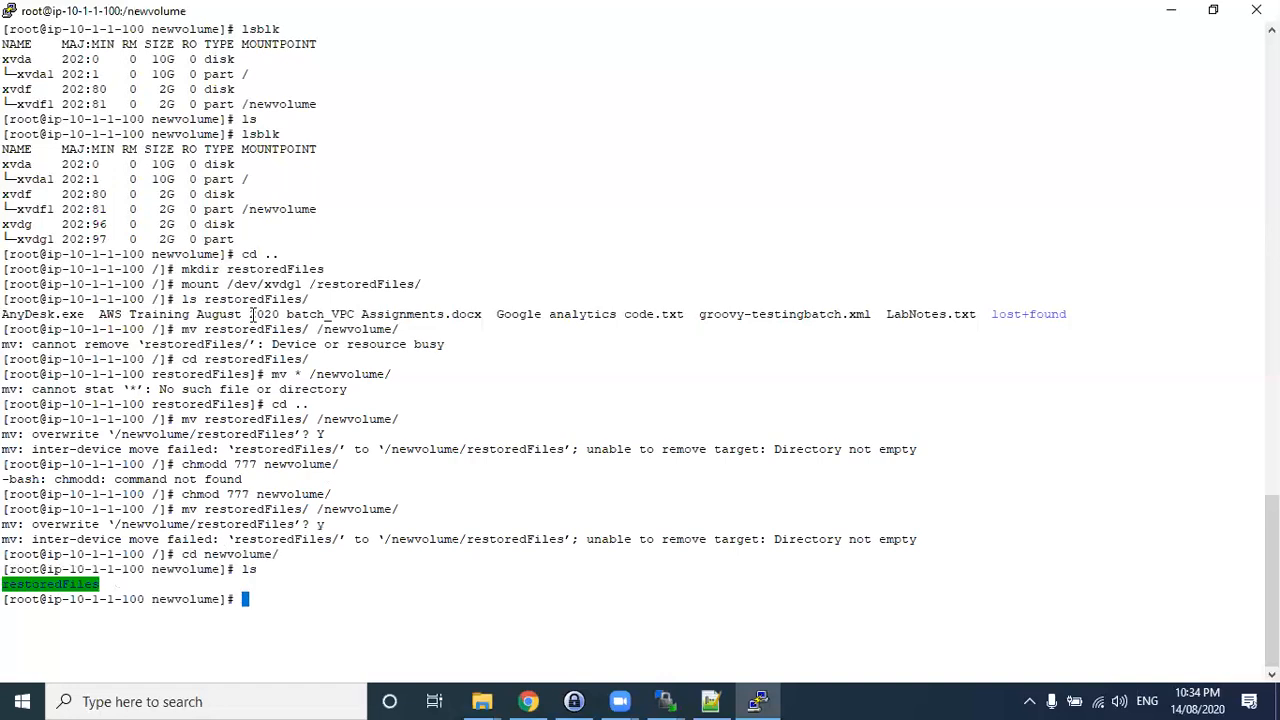
type("cd re")
key("Tab")
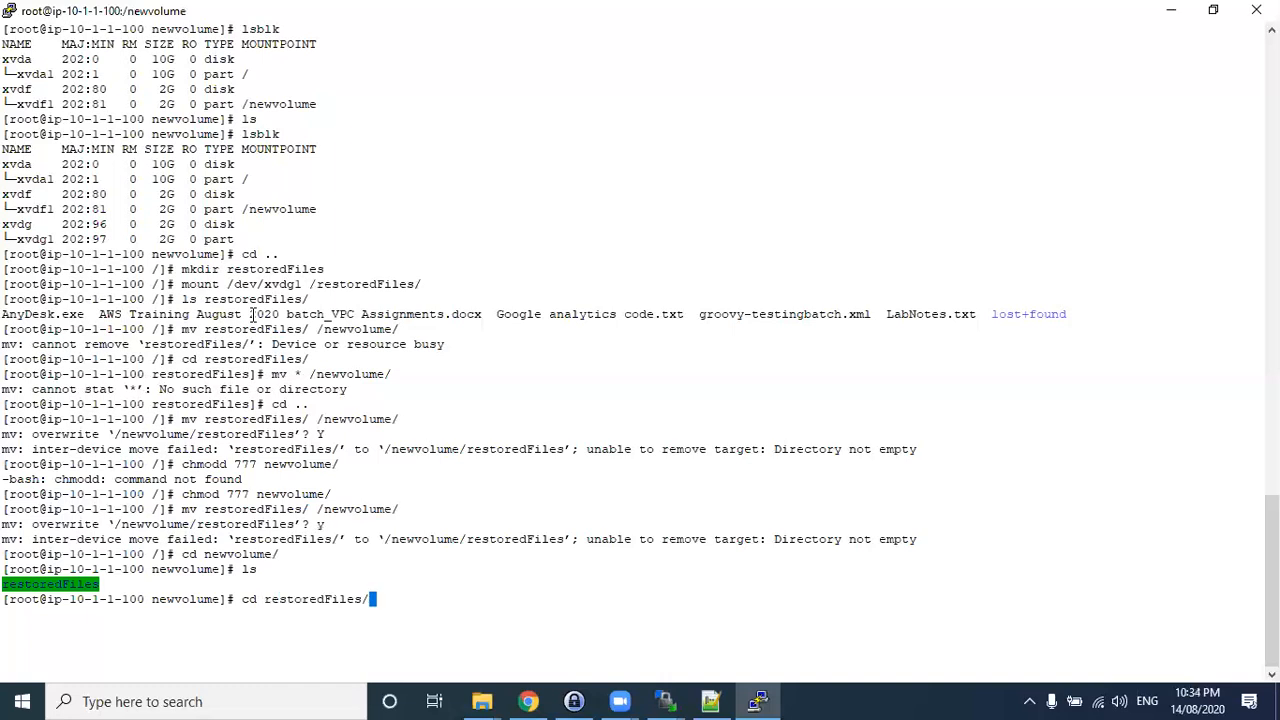
key("Return")
type("ls")
key("Return")
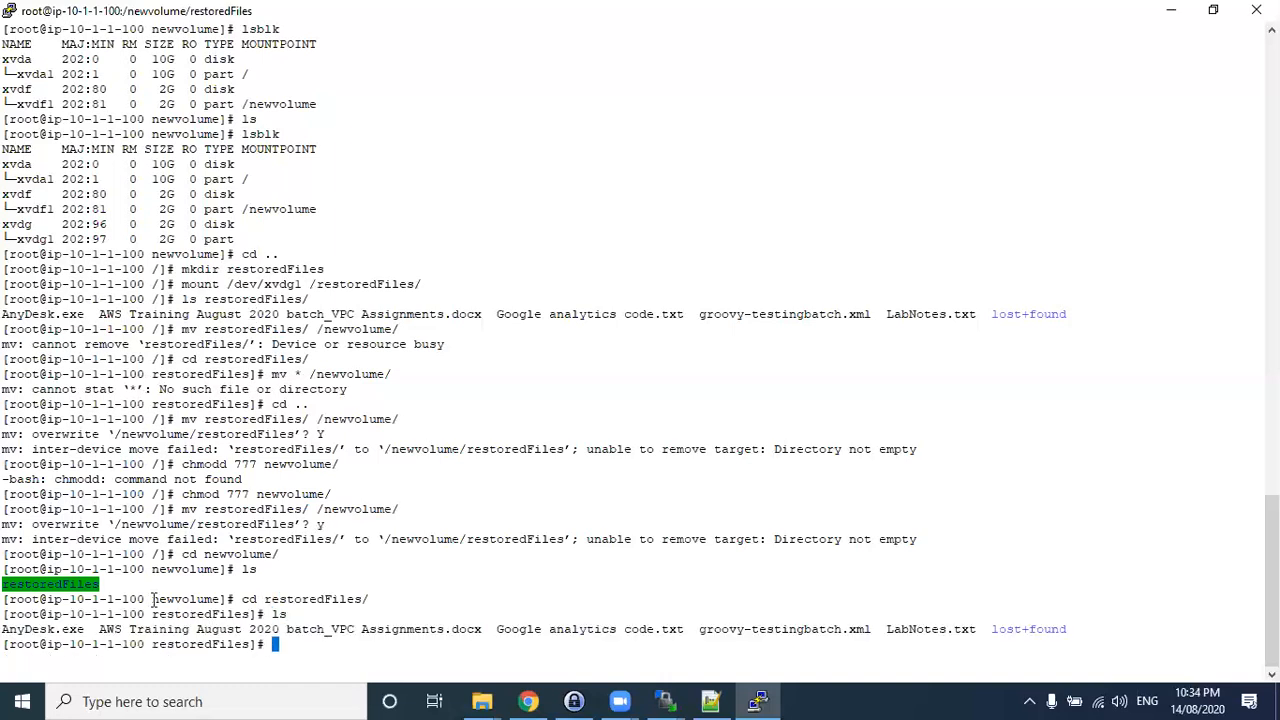
left_click_drag(11, 632, 224, 630)
left_click_drag(20, 587, 203, 599)
left_click(279, 612)
- List the block devices with lsblk and check the mount points of the xvdf and xvdg disks
key("alt+Tab")
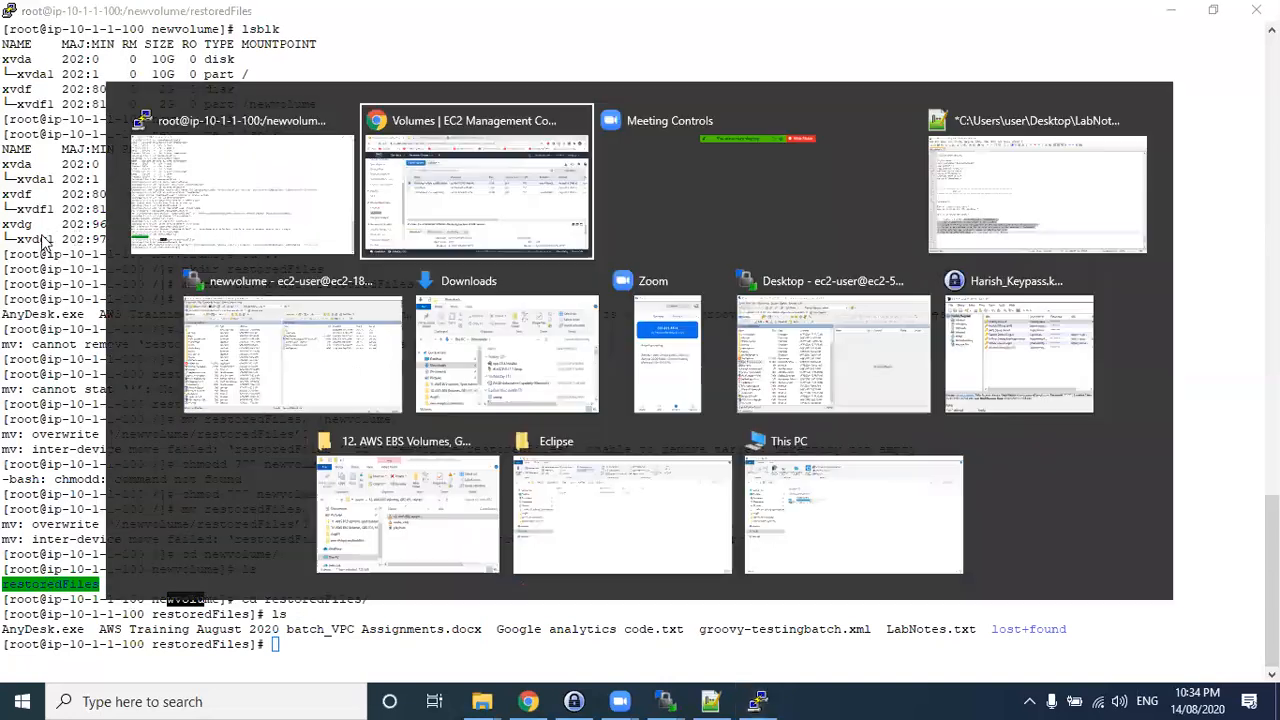
left_click(163, 197)
type("lsblk")
key("Return")
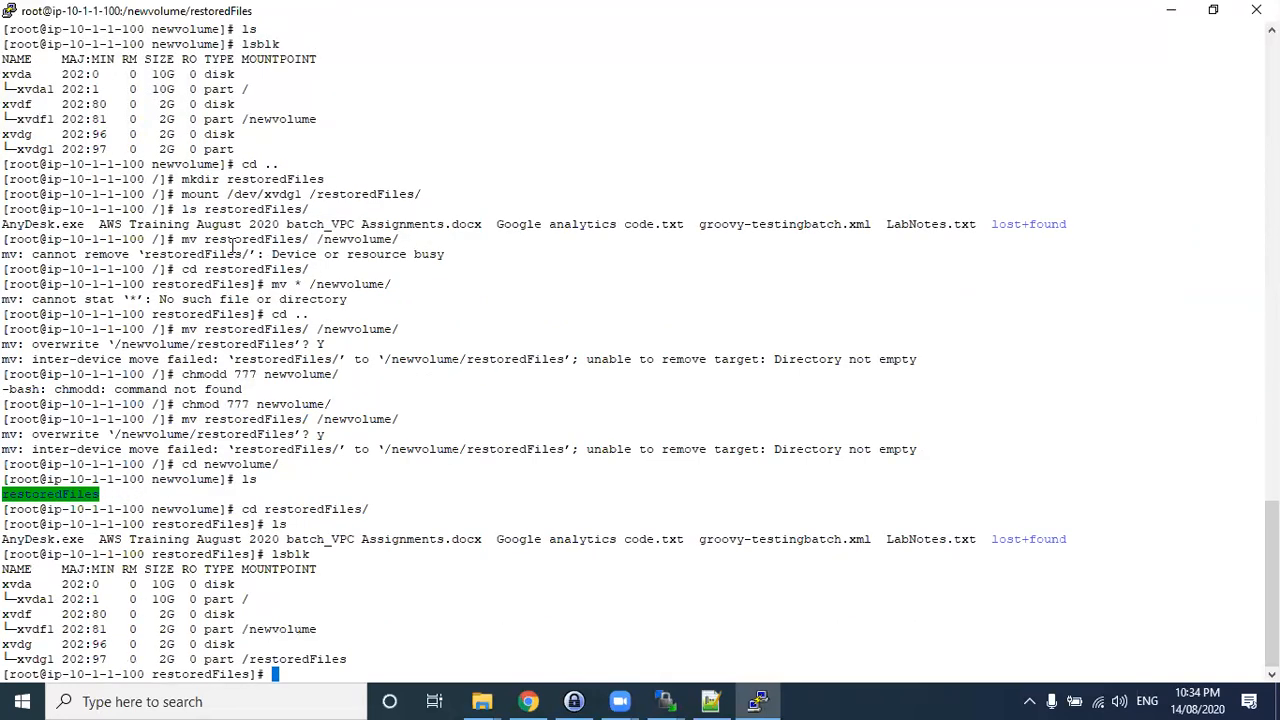
left_click_drag(350, 662, 30, 650)
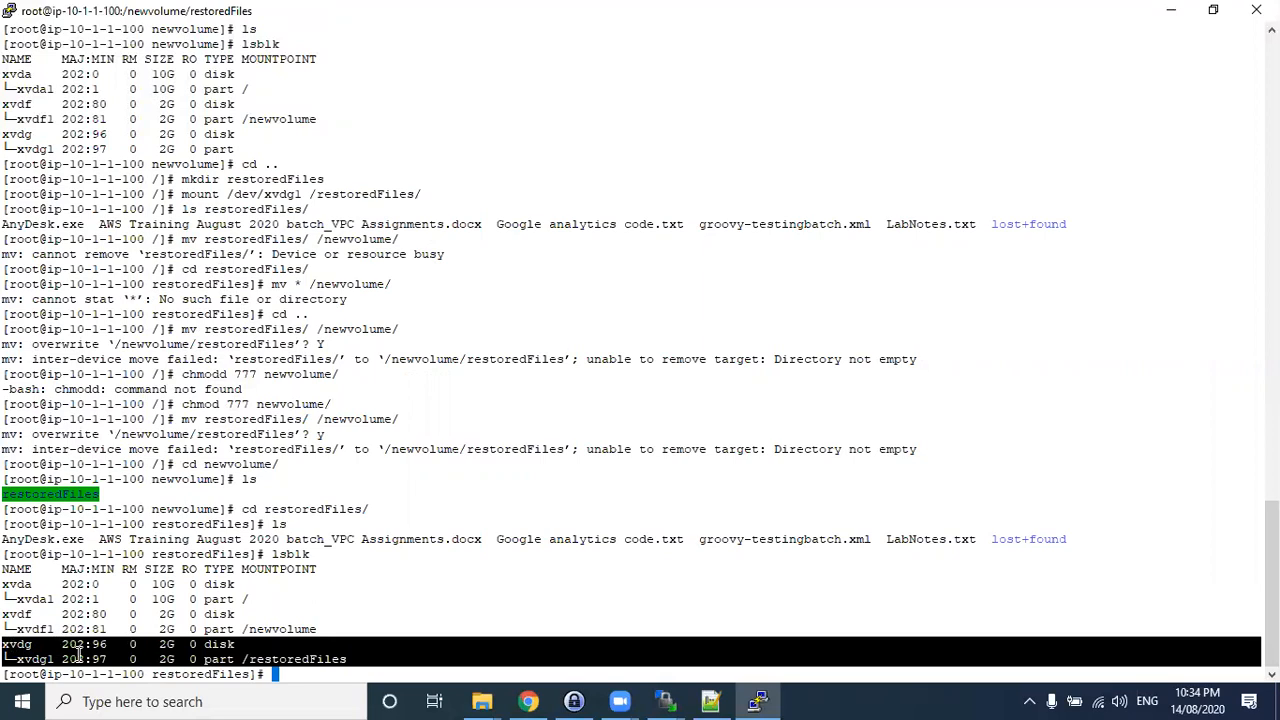
left_click(299, 675)
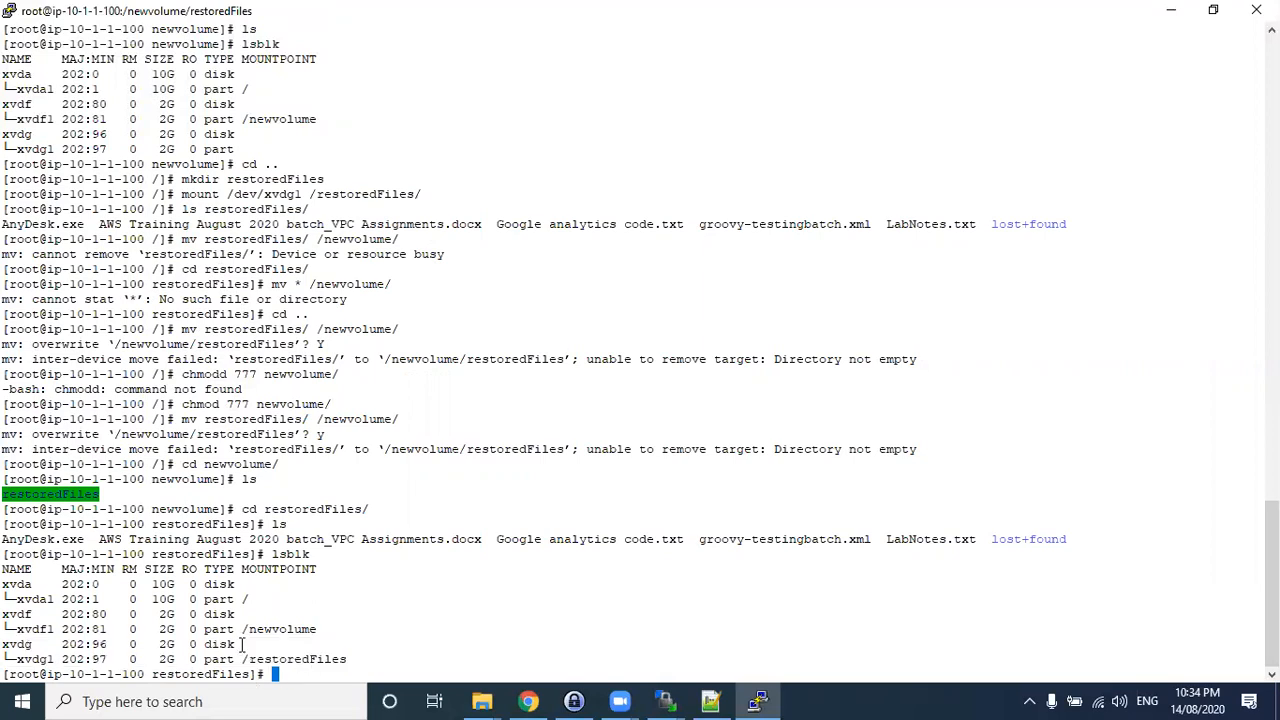
left_click_drag(253, 630, 318, 630)
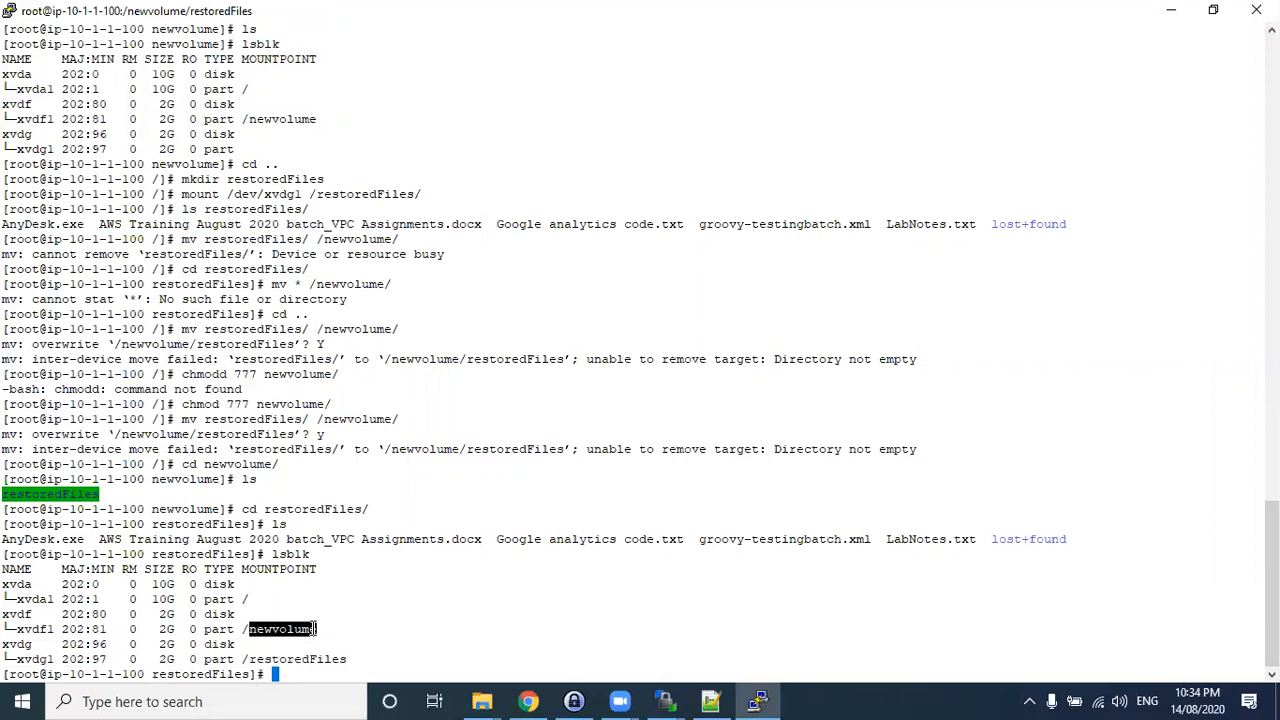
left_click(294, 674)
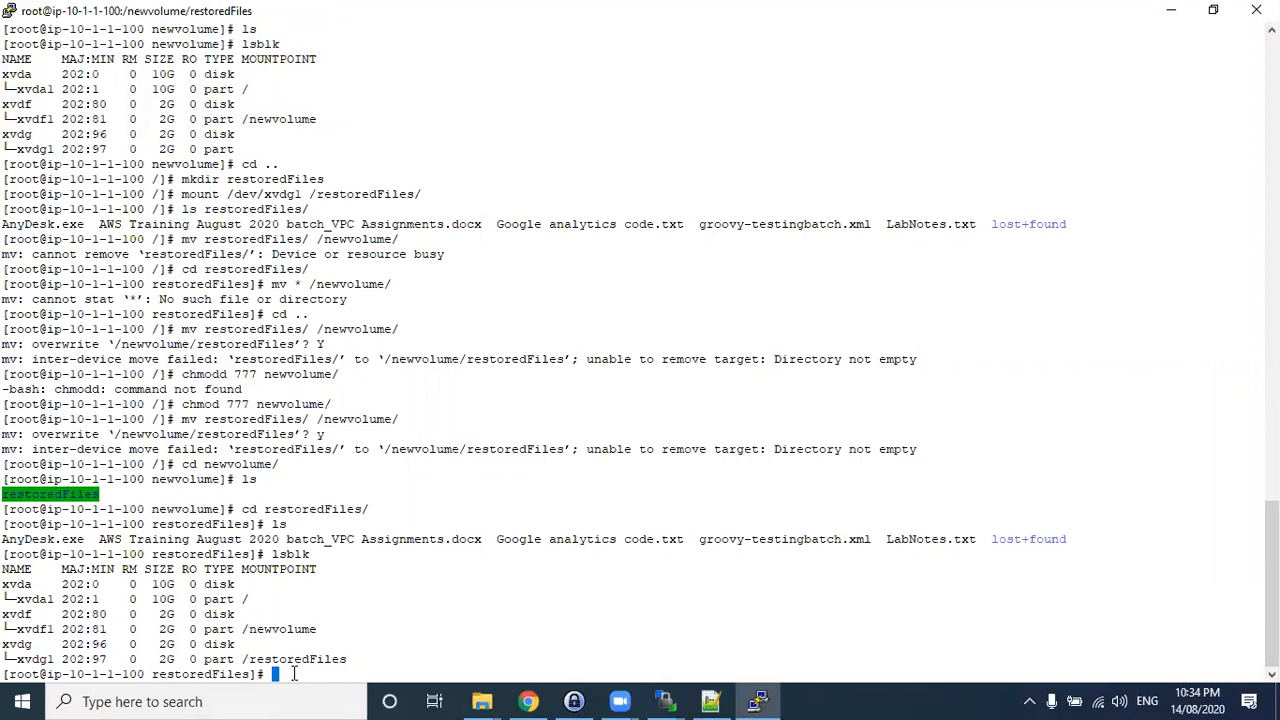
- Unmount /restoredFiles/ with umount
type("umount")
type(" /")
type("r")
key("Tab")
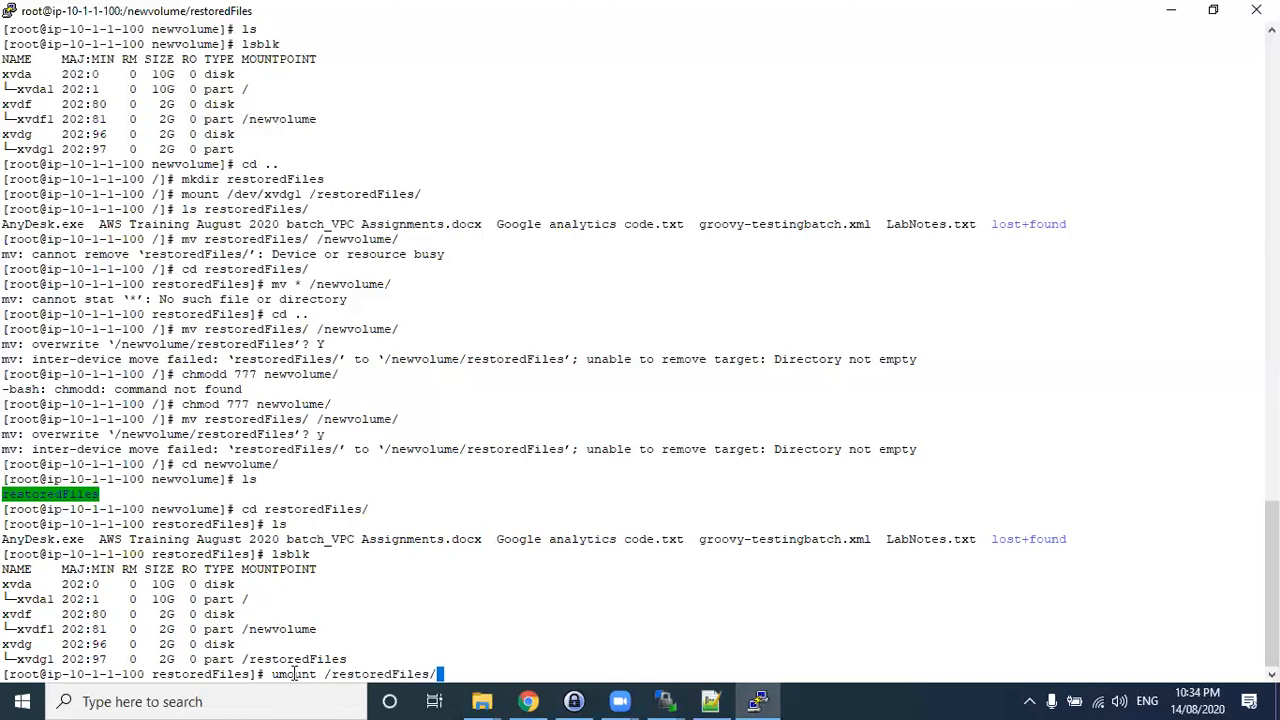
key("Return")
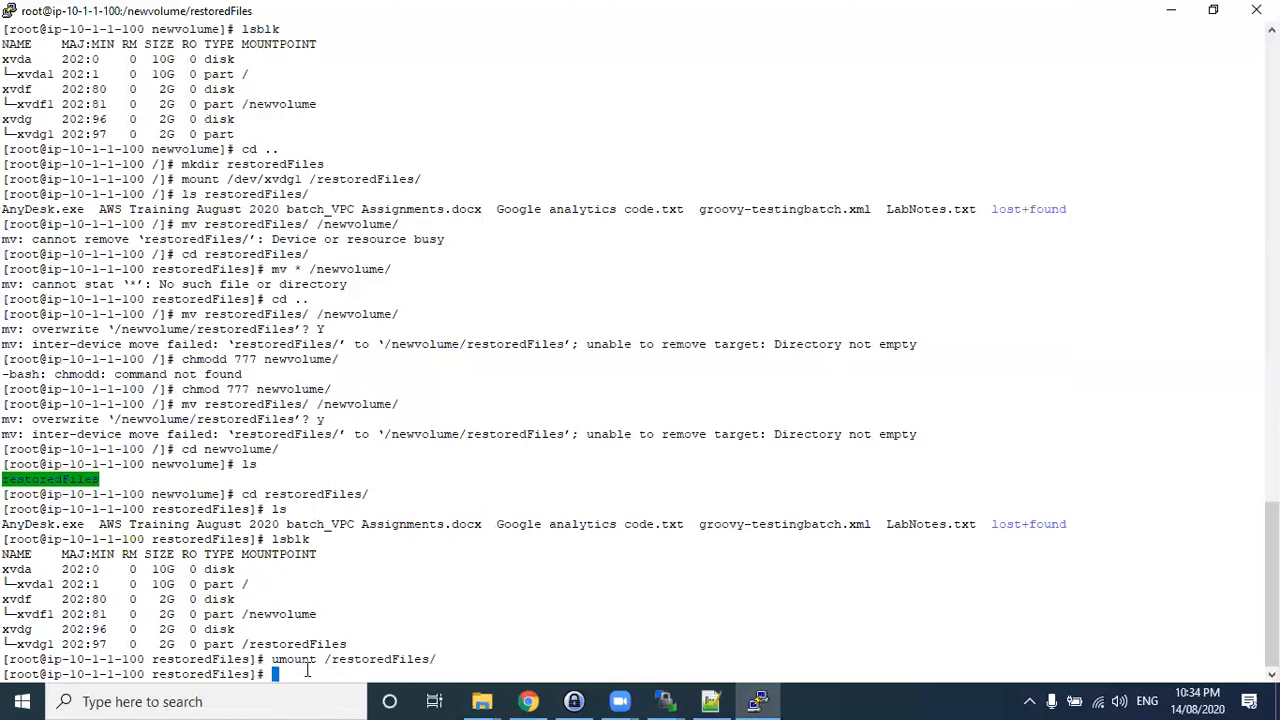
- Switch to the EC2 console in the browser and detach the volume named Restoring the Data of 2GB Volume
left_click(1171, 10)
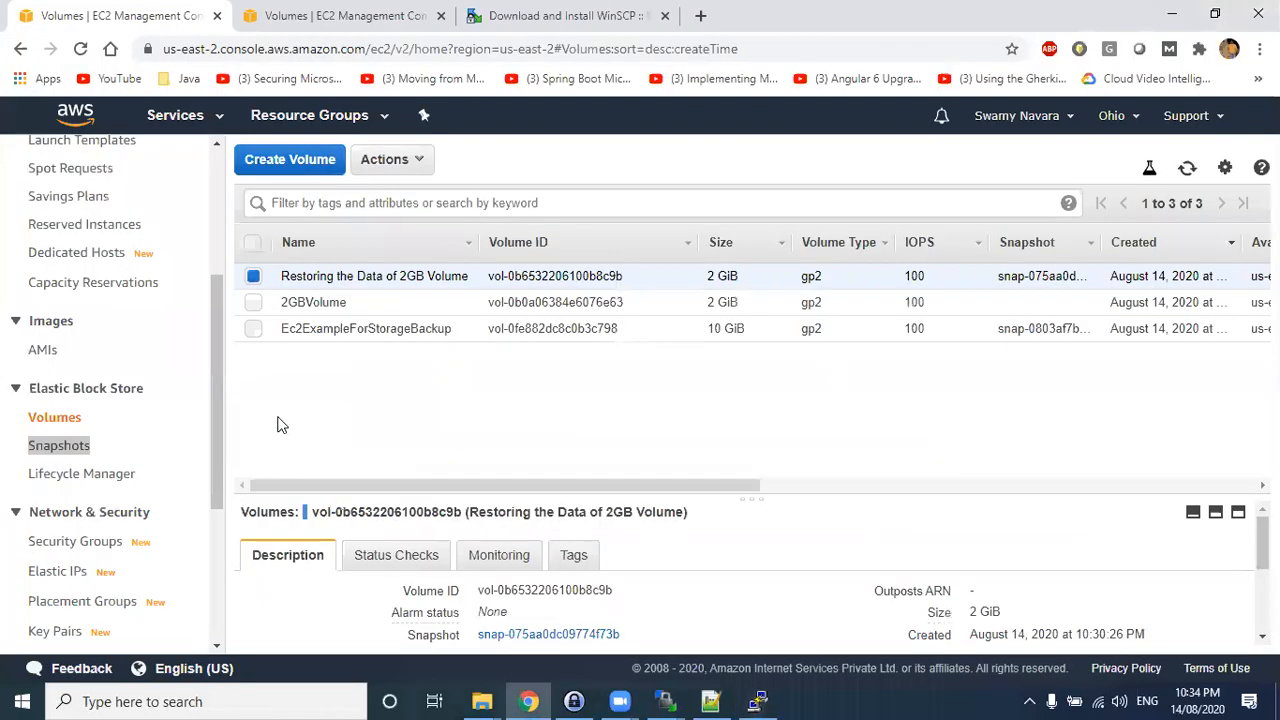
right_click(354, 280)
left_click(437, 372)
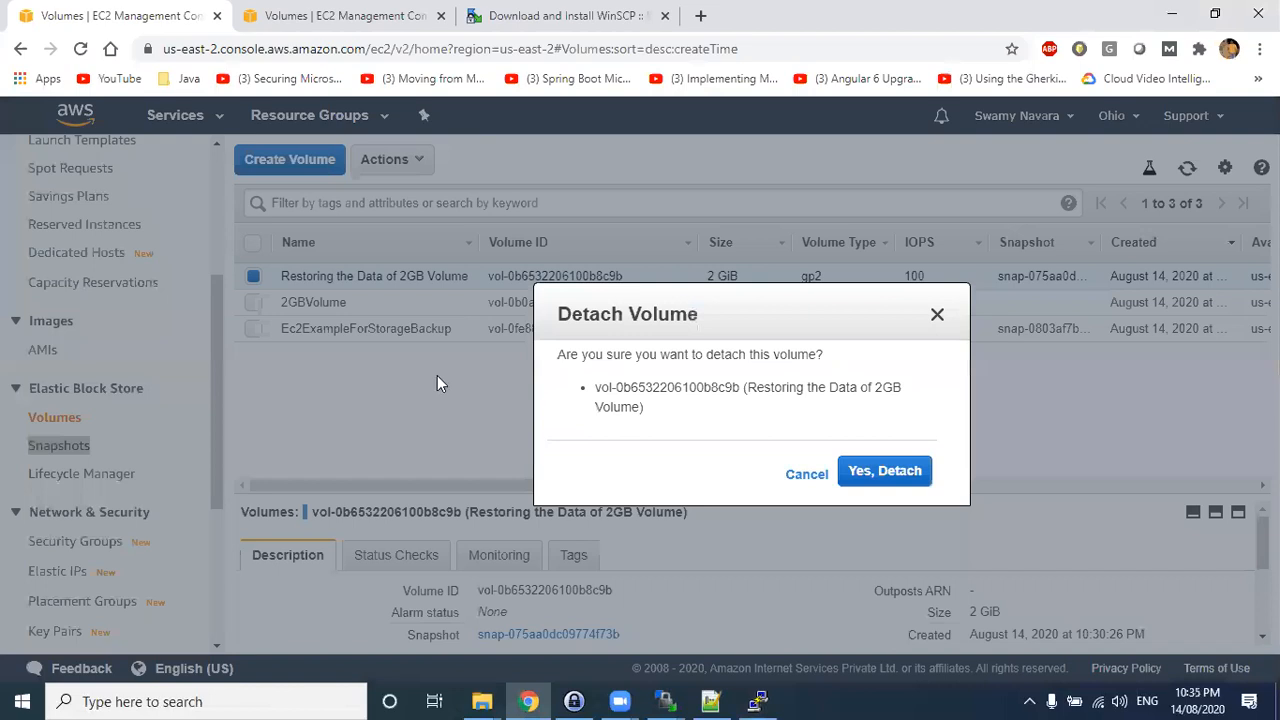
left_click(900, 474)
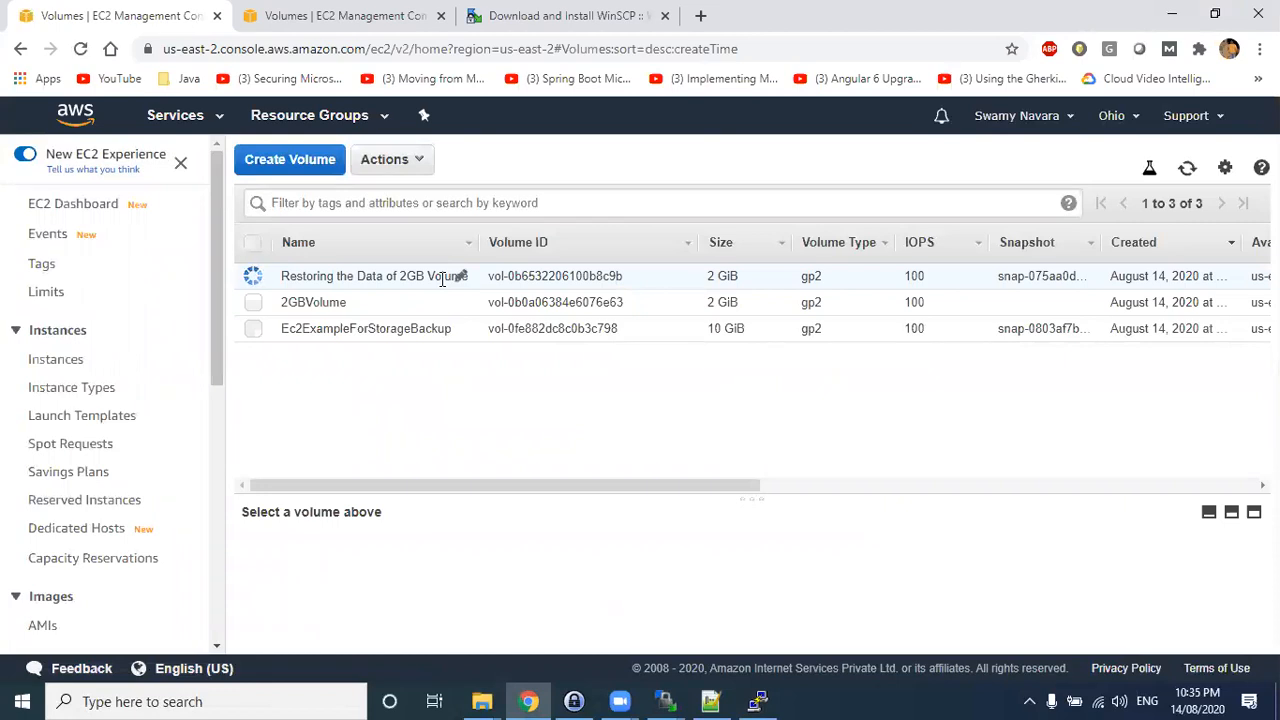
- Refresh the volumes list, check the state of the detached volume and switch back to the terminal
left_click_drag(563, 488, 770, 493)
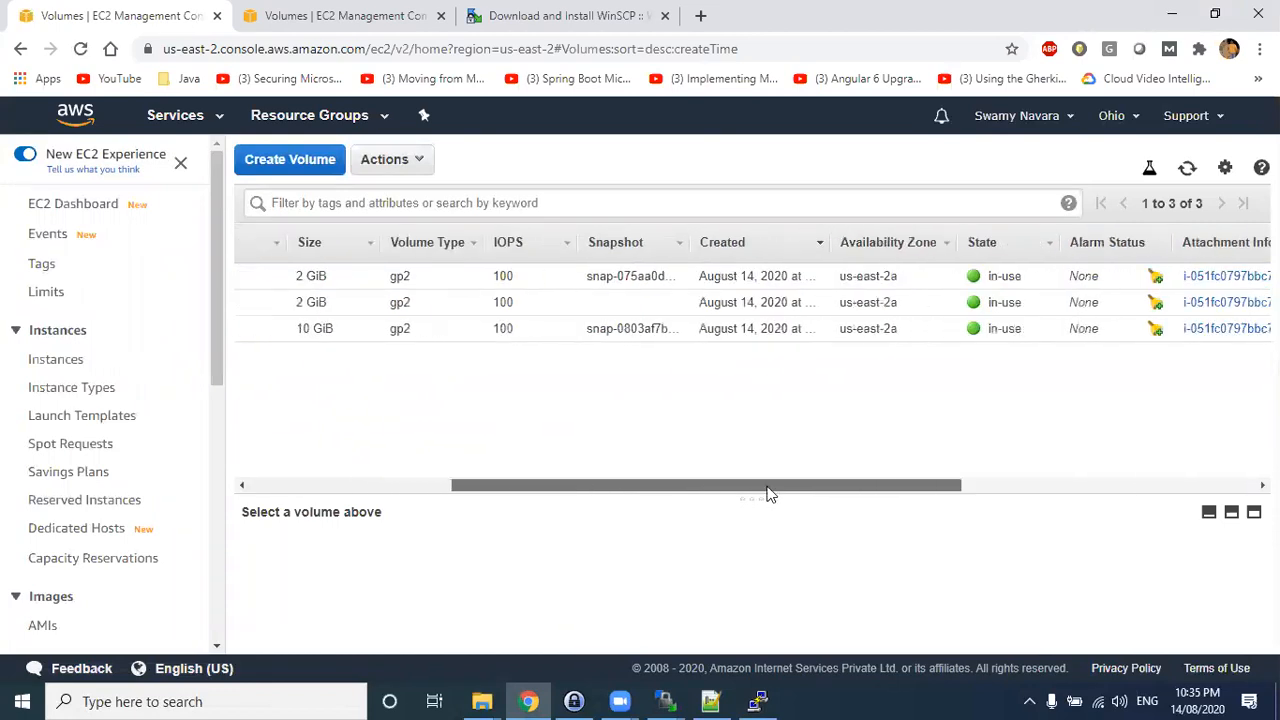
left_click(1187, 168)
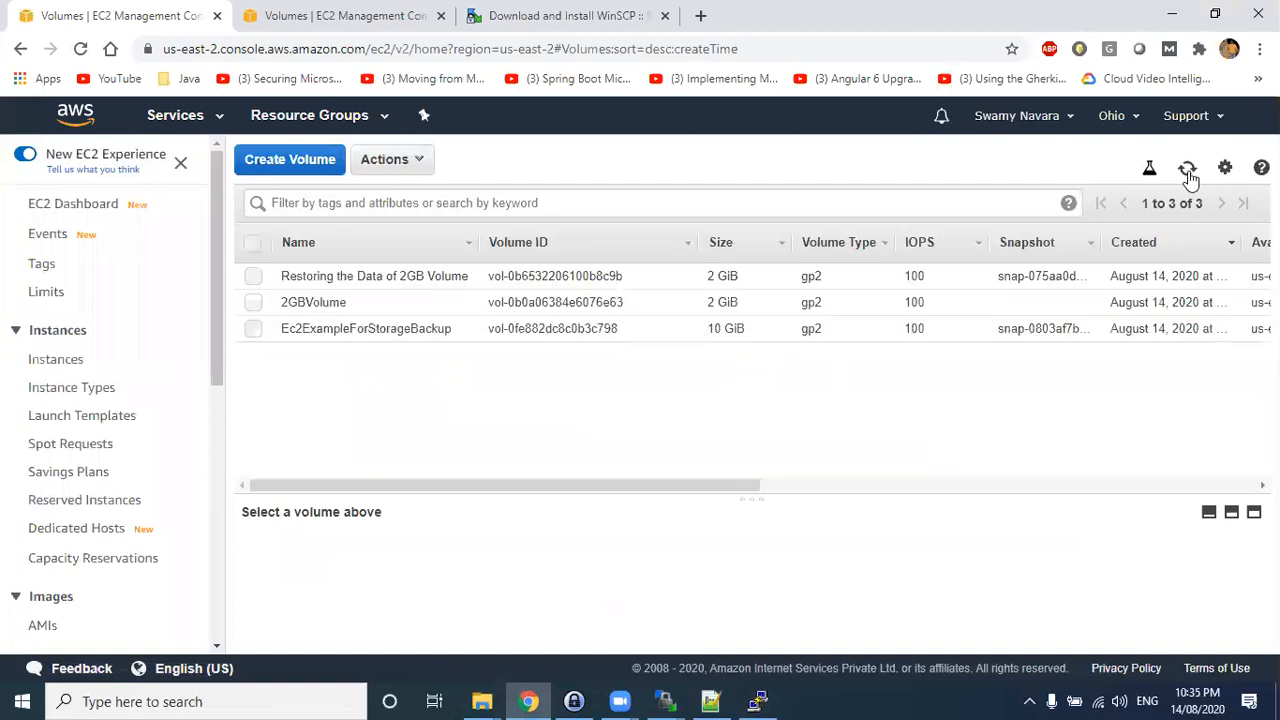
left_click_drag(733, 486, 932, 485)
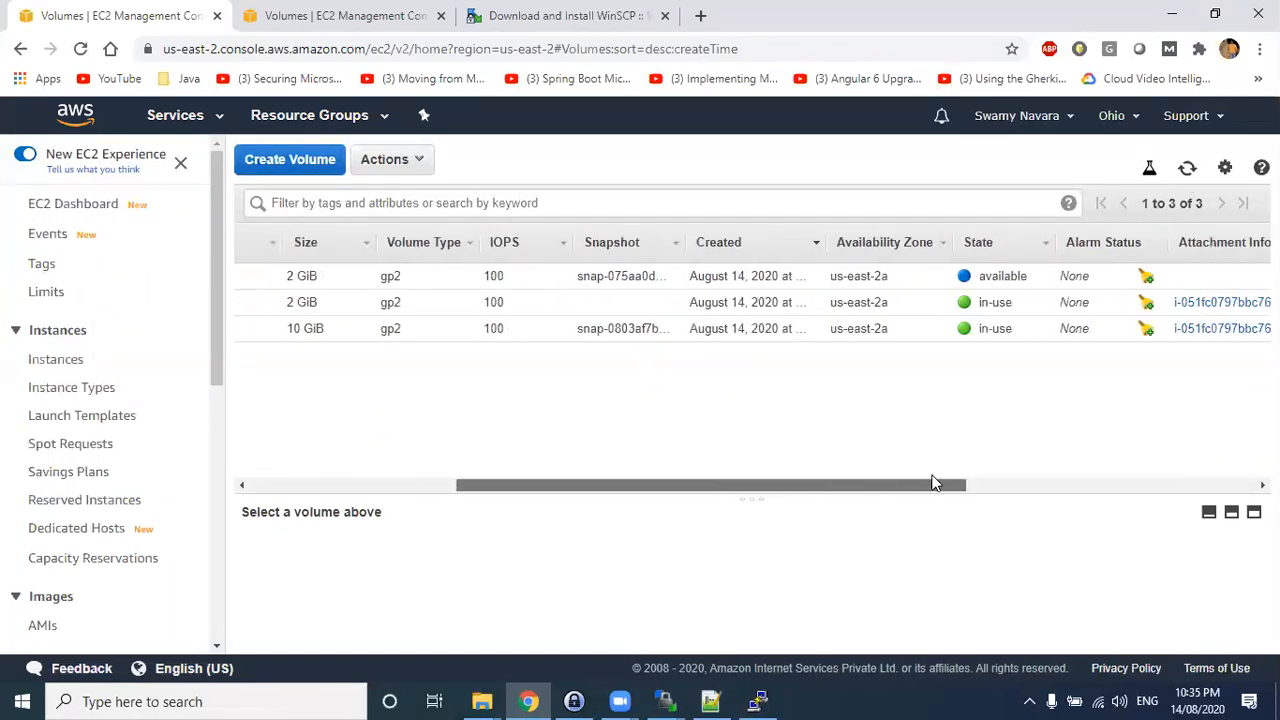
left_click(1000, 276)
key("alt+Tab")
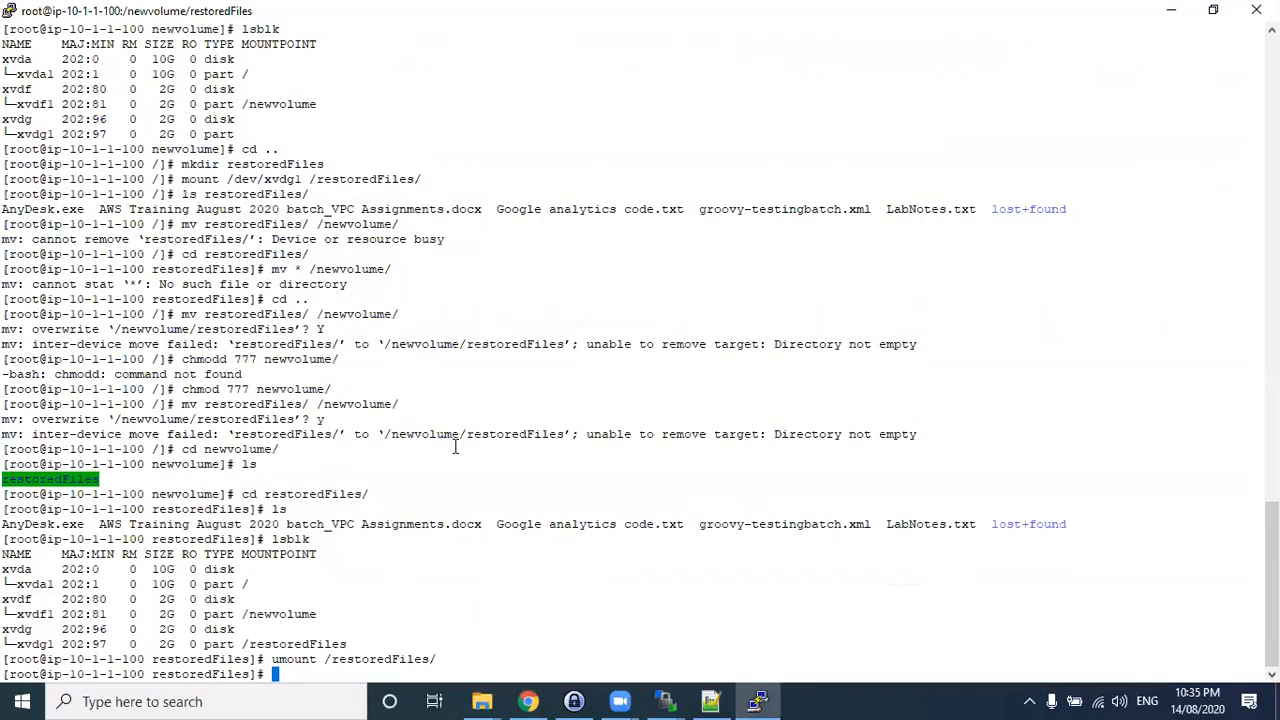
- List the block devices with lsblk and check the mount points of the xvda and xvdf disks
type("lsblk")
key("Return")
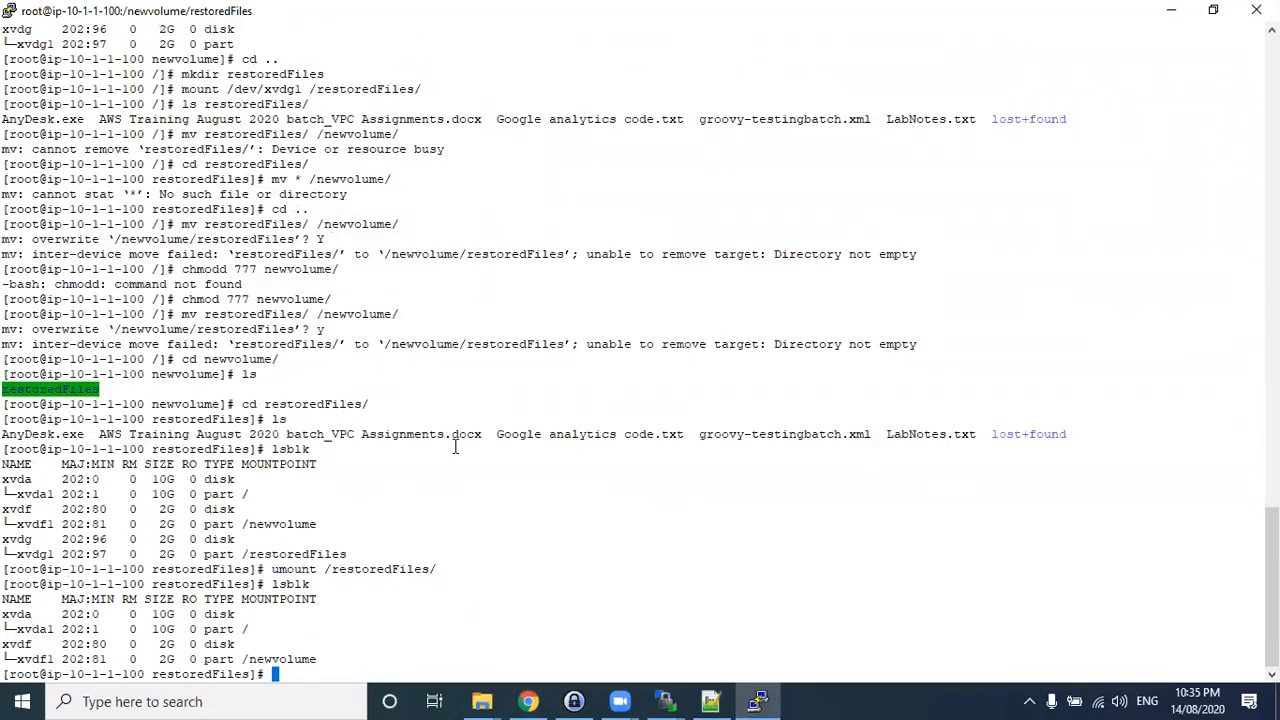
left_click_drag(331, 659, 247, 632)
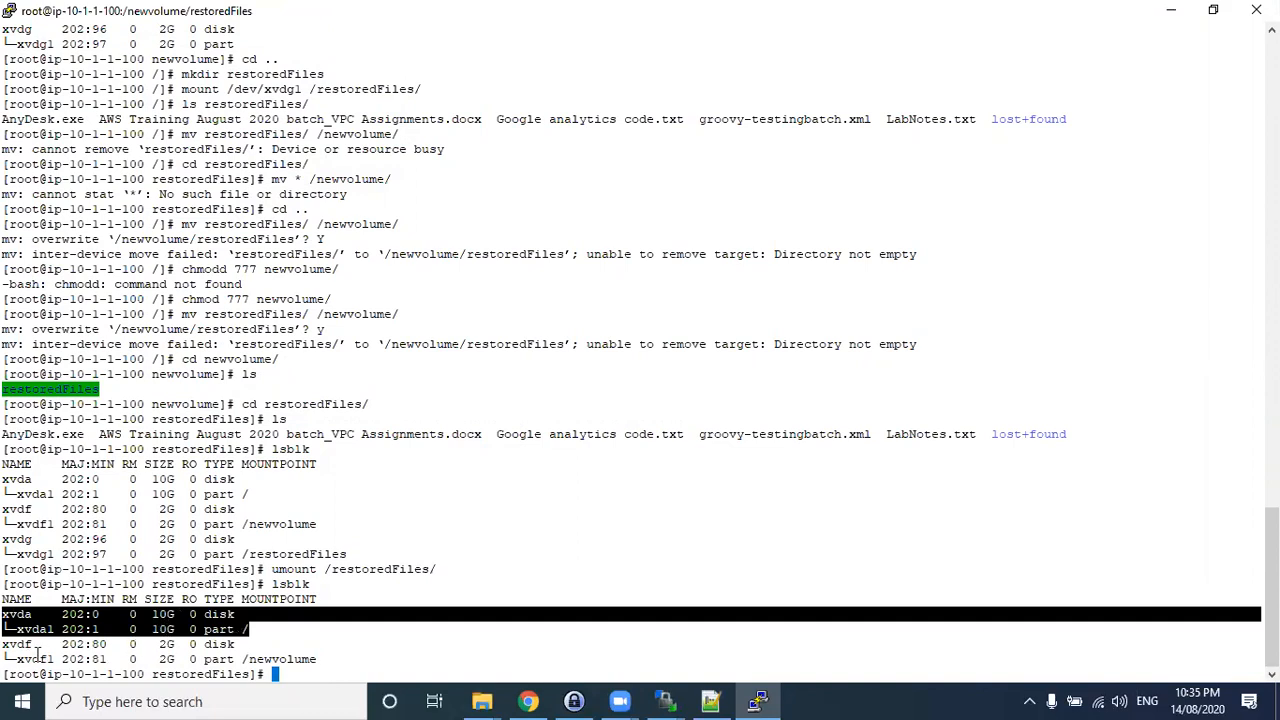
left_click_drag(9, 646, 313, 657)
double_click(299, 674)
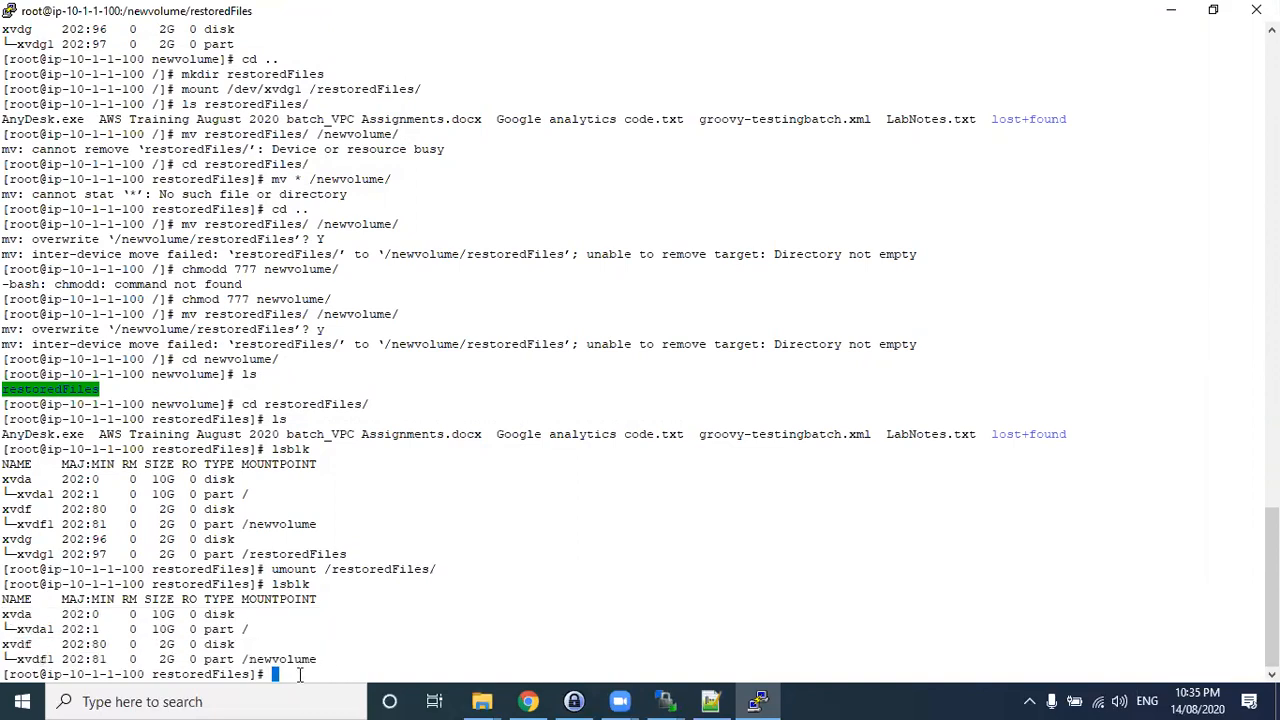
- List the contents of the current restoredFiles directory with ls and examine the file names
type("cd /")
key("BackSpace")
key("BackSpace")
key("BackSpace")
key("BackSpace")
type("ls")
key("Return")
left_click_drag(4, 659, 1083, 660)
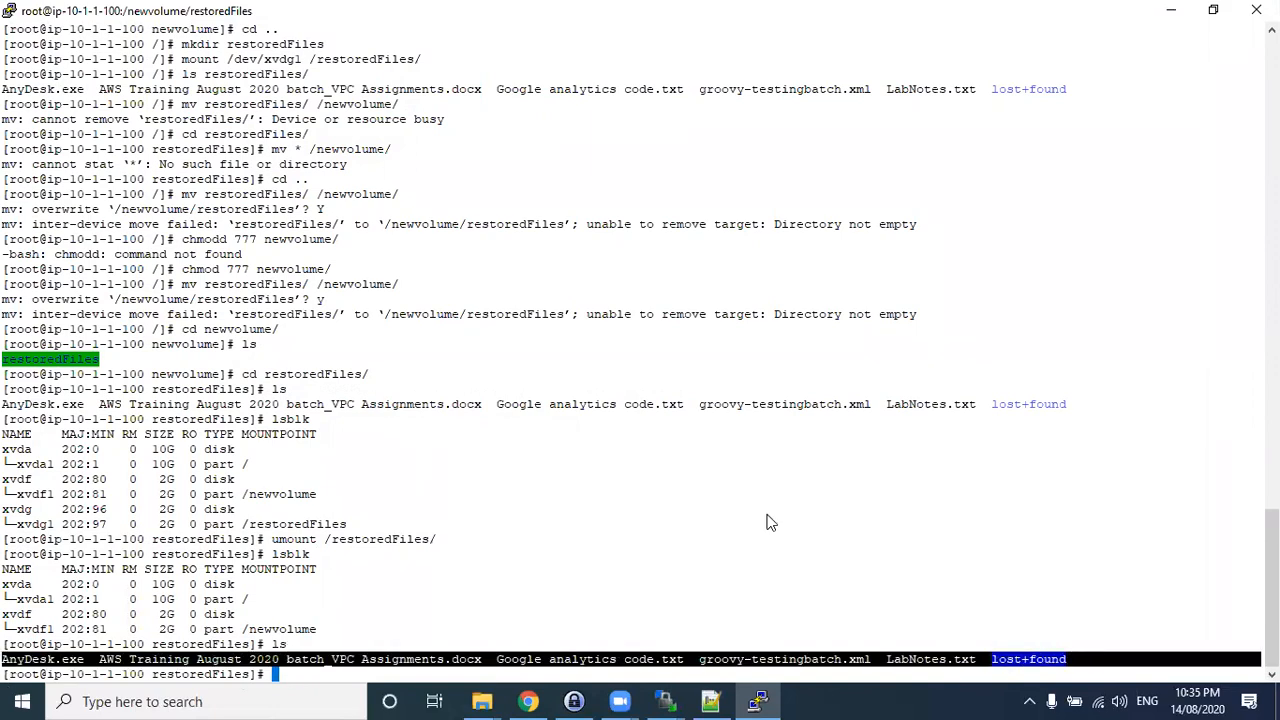
- Switch to the EC2 console, view the Instances page, and select 2GBVolume in the volumes list
key("alt+Tab")
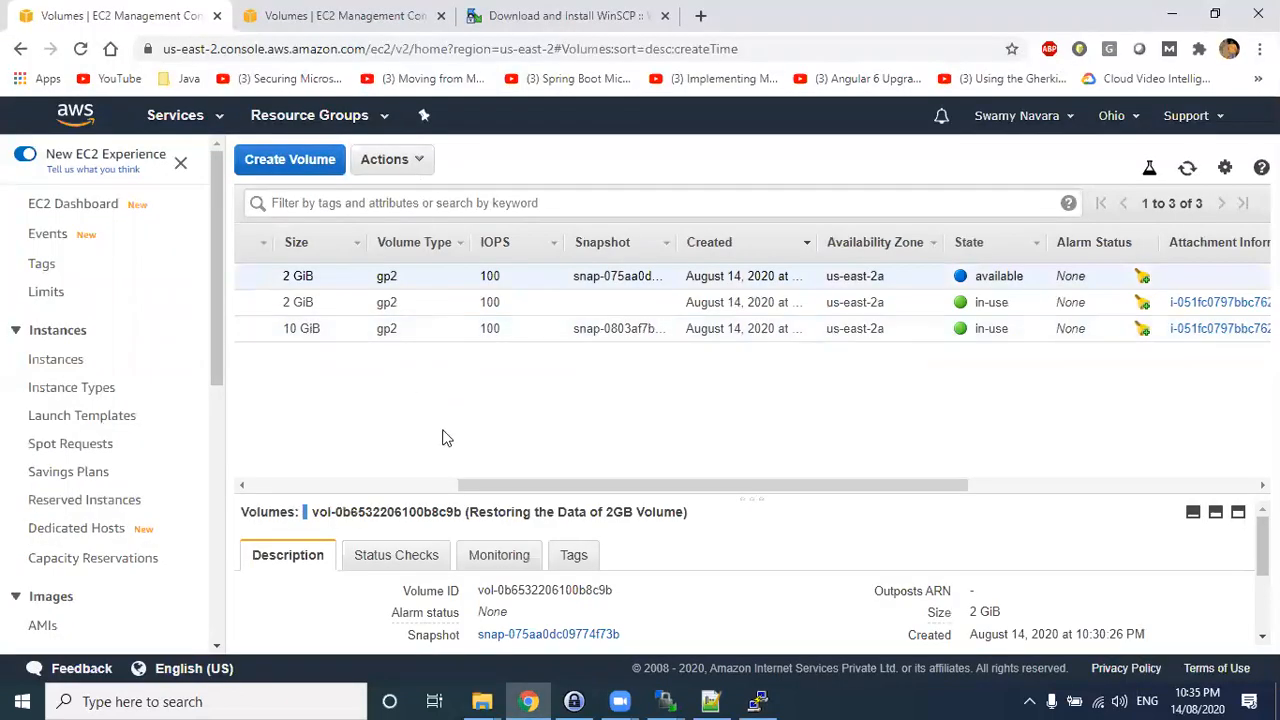
left_click_drag(471, 486, 337, 486)
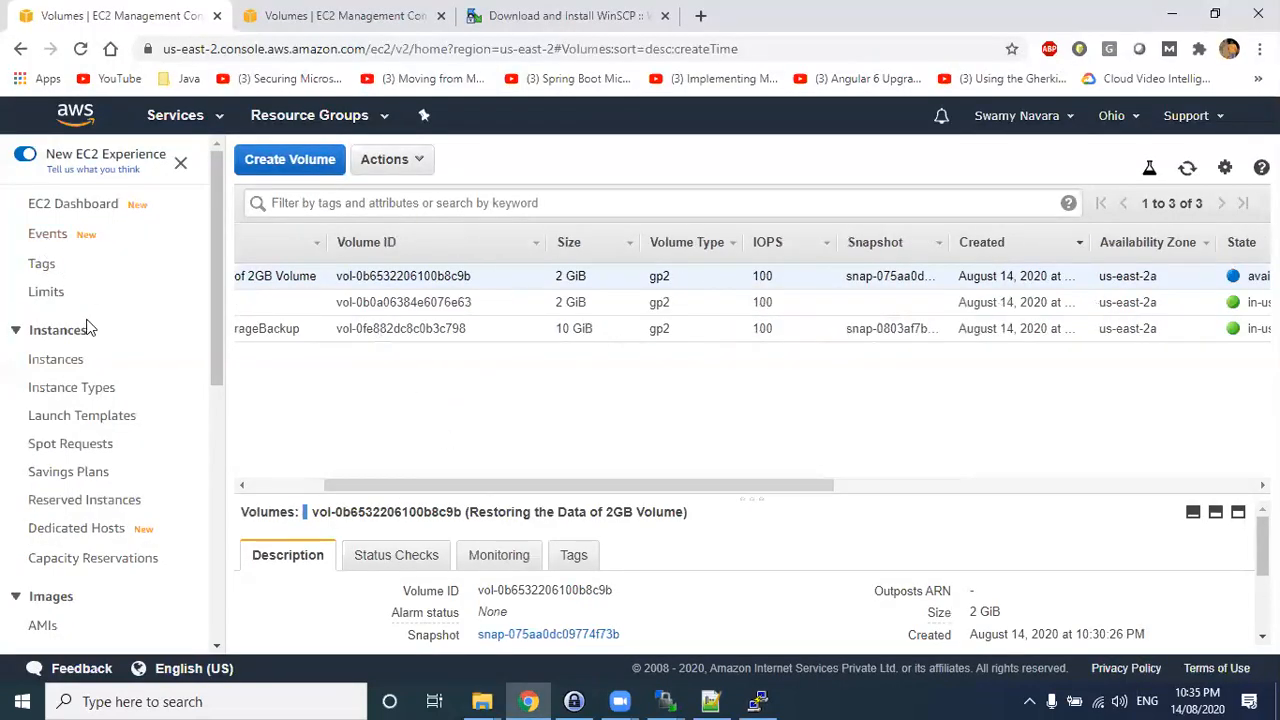
left_click(64, 361)
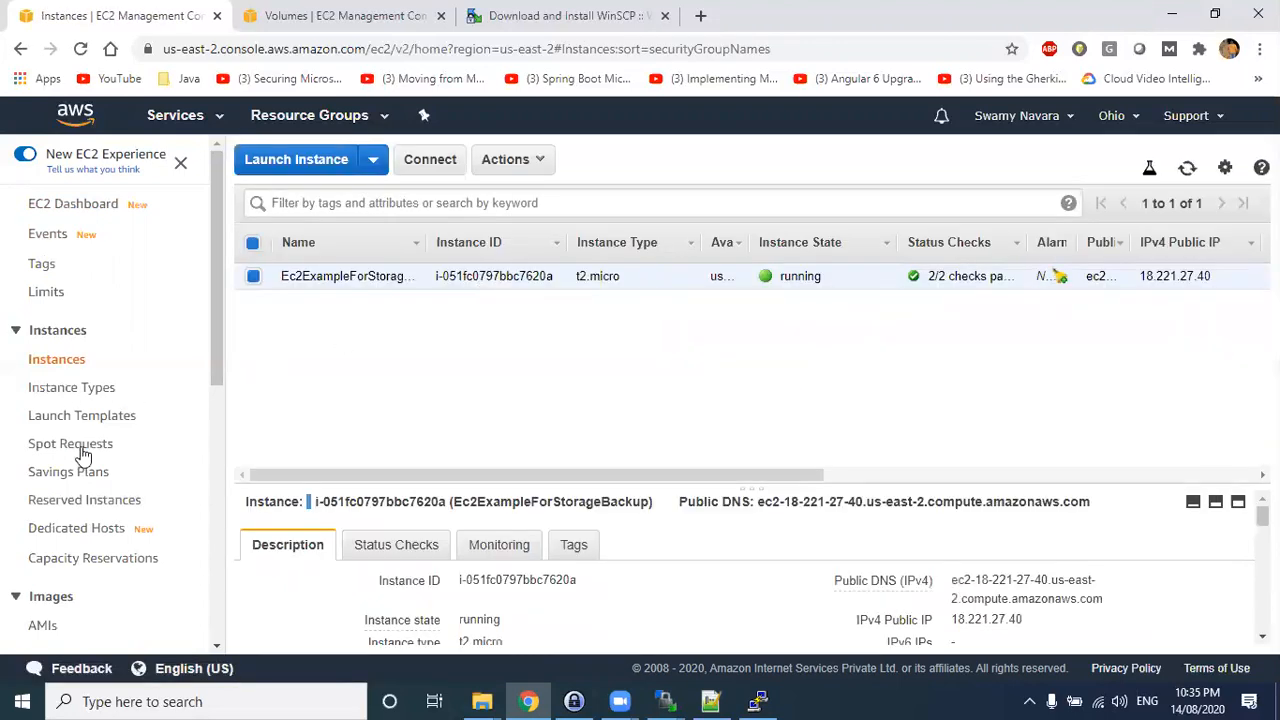
scroll(84, 453, "down", 3)
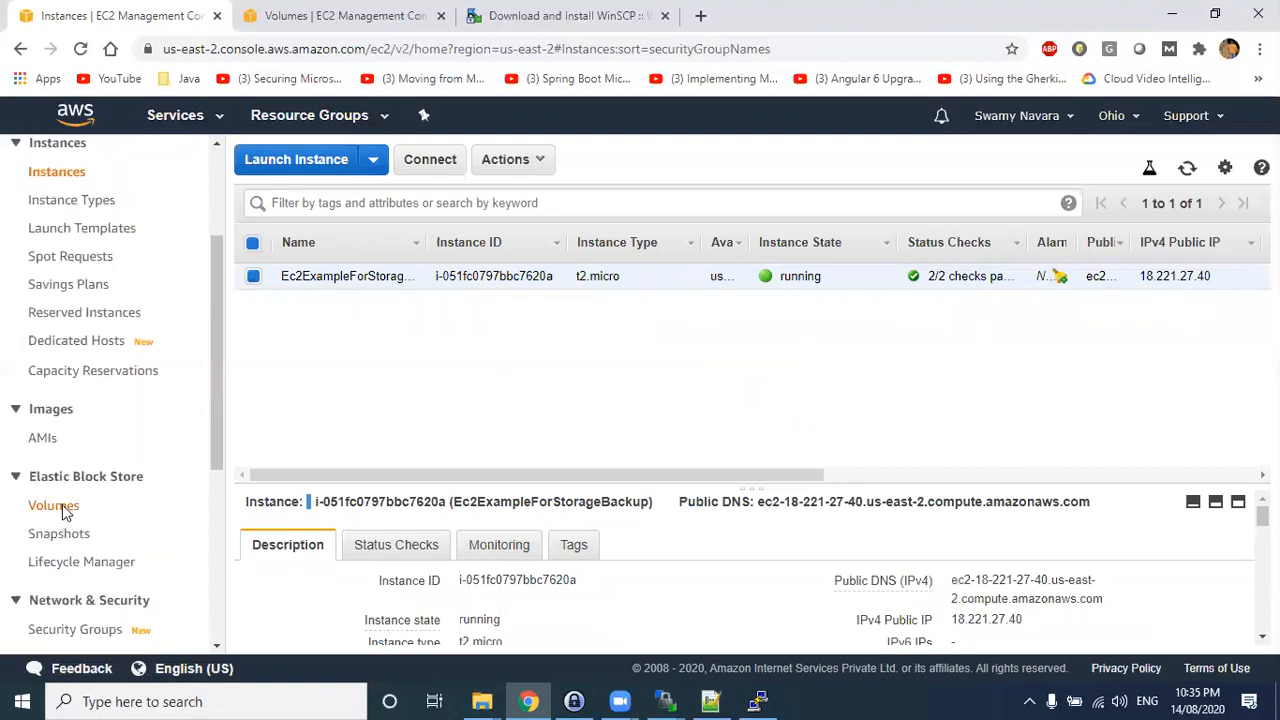
left_click(53, 506)
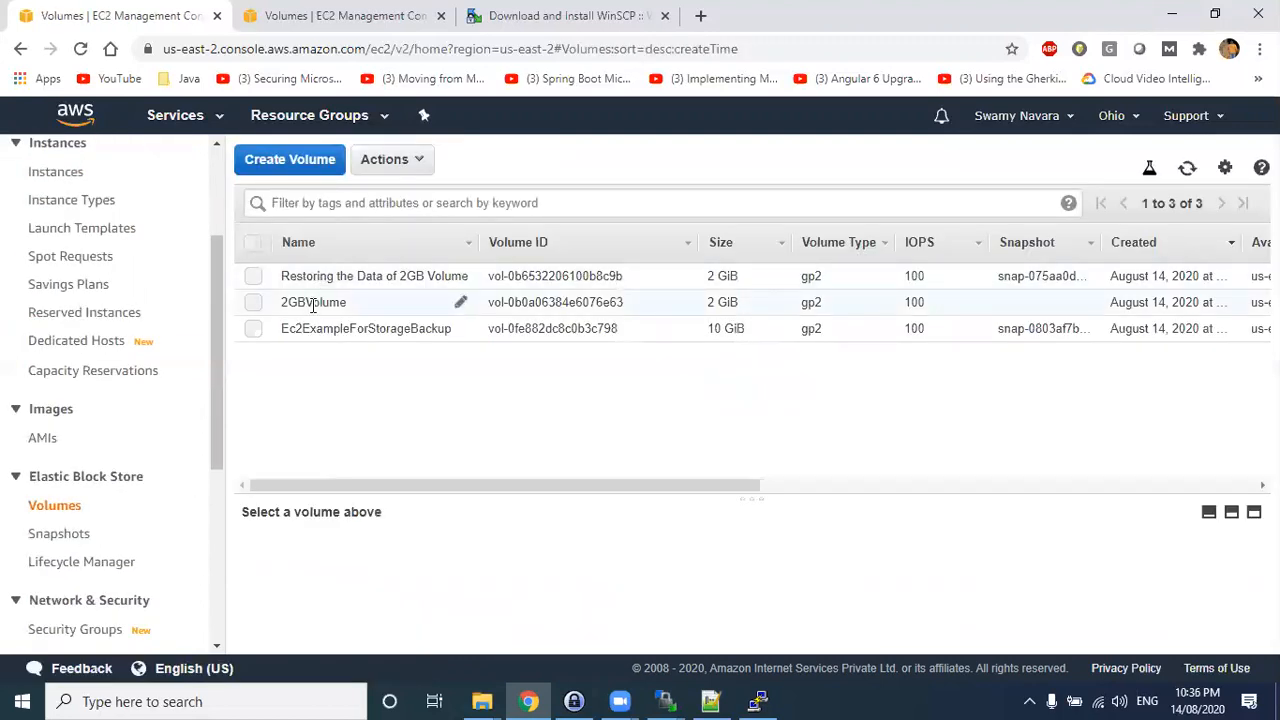
left_click(313, 304)
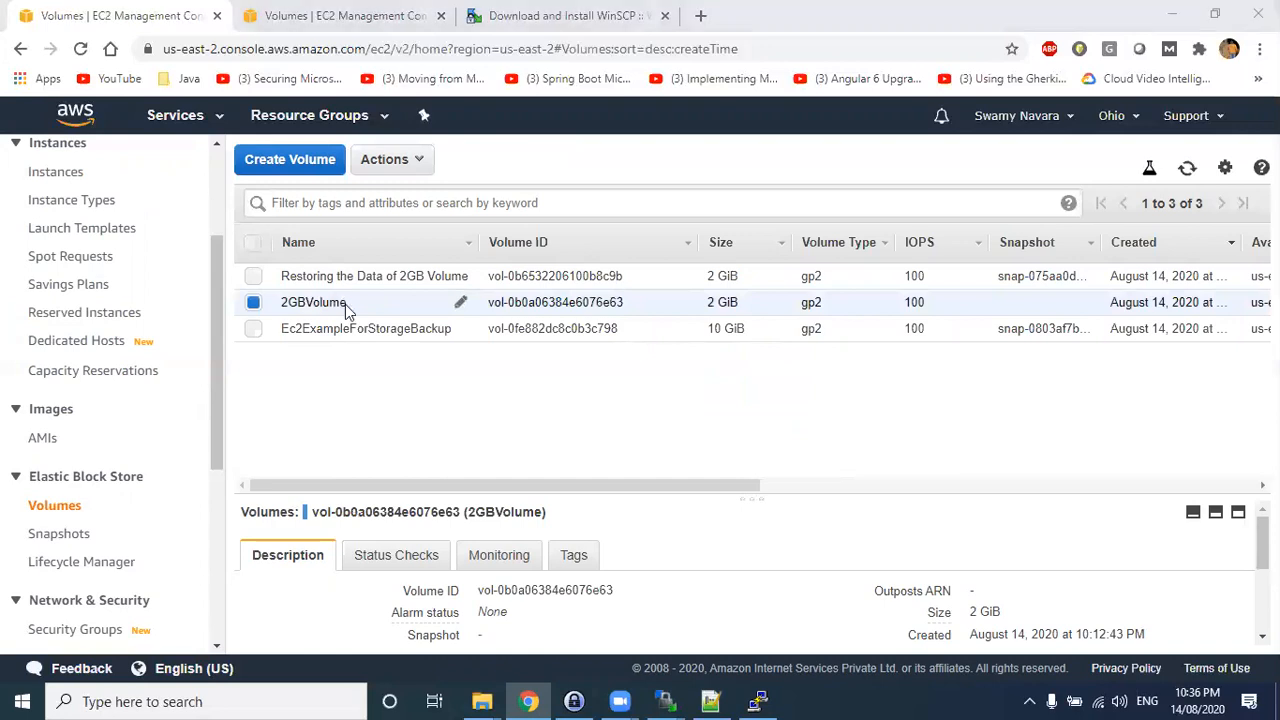
- Switch to the terminal and examine the xvdf1 mount point and the listed files in restoredFiles
key("alt+Tab")
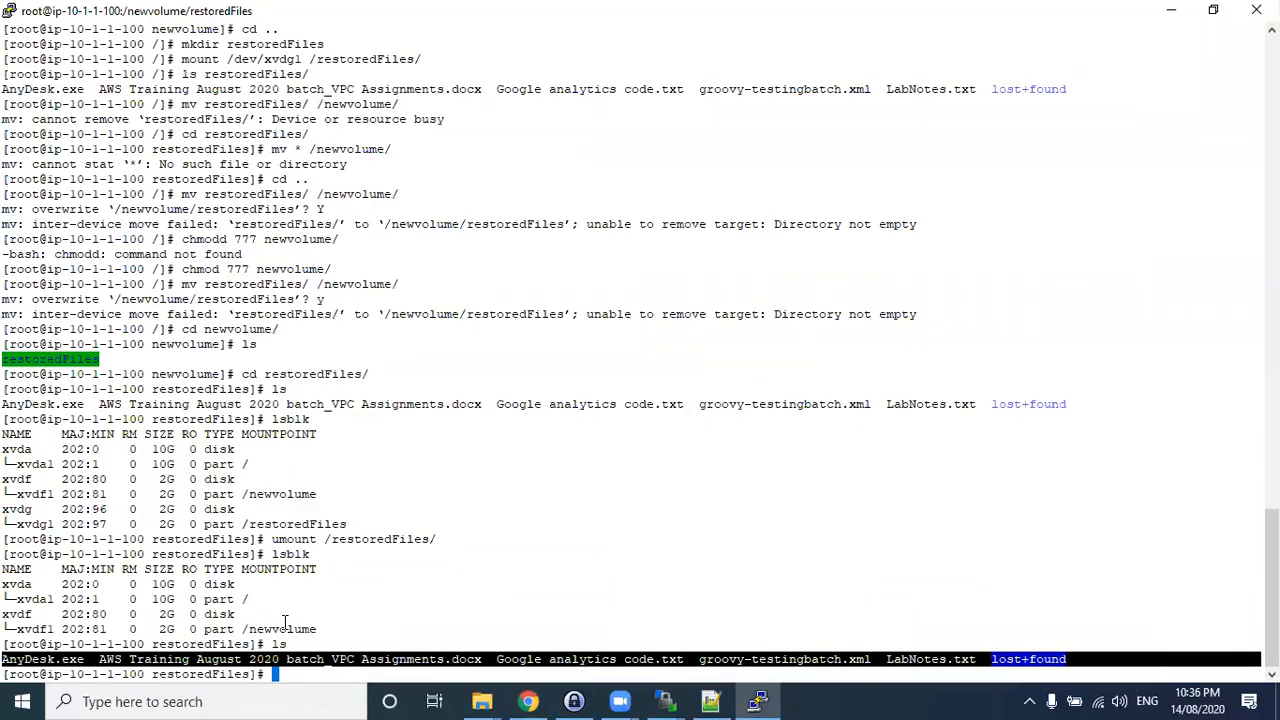
left_click_drag(248, 629, 323, 629)
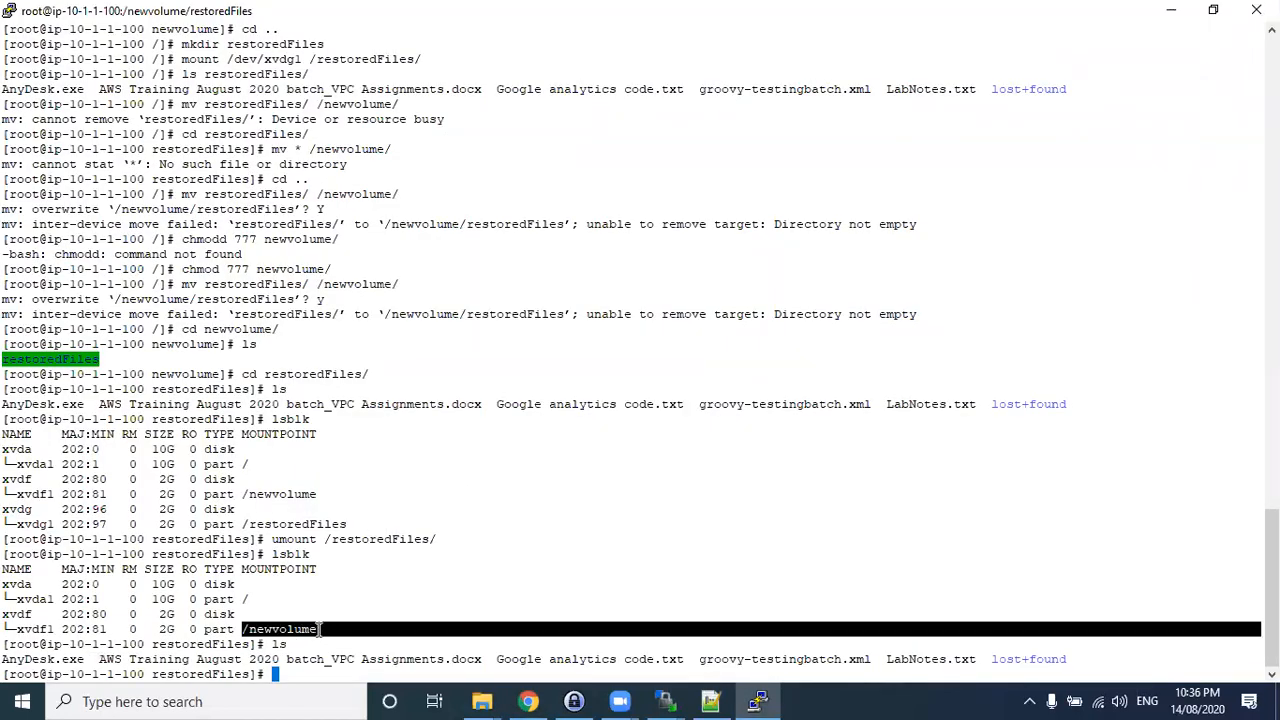
left_click(320, 629)
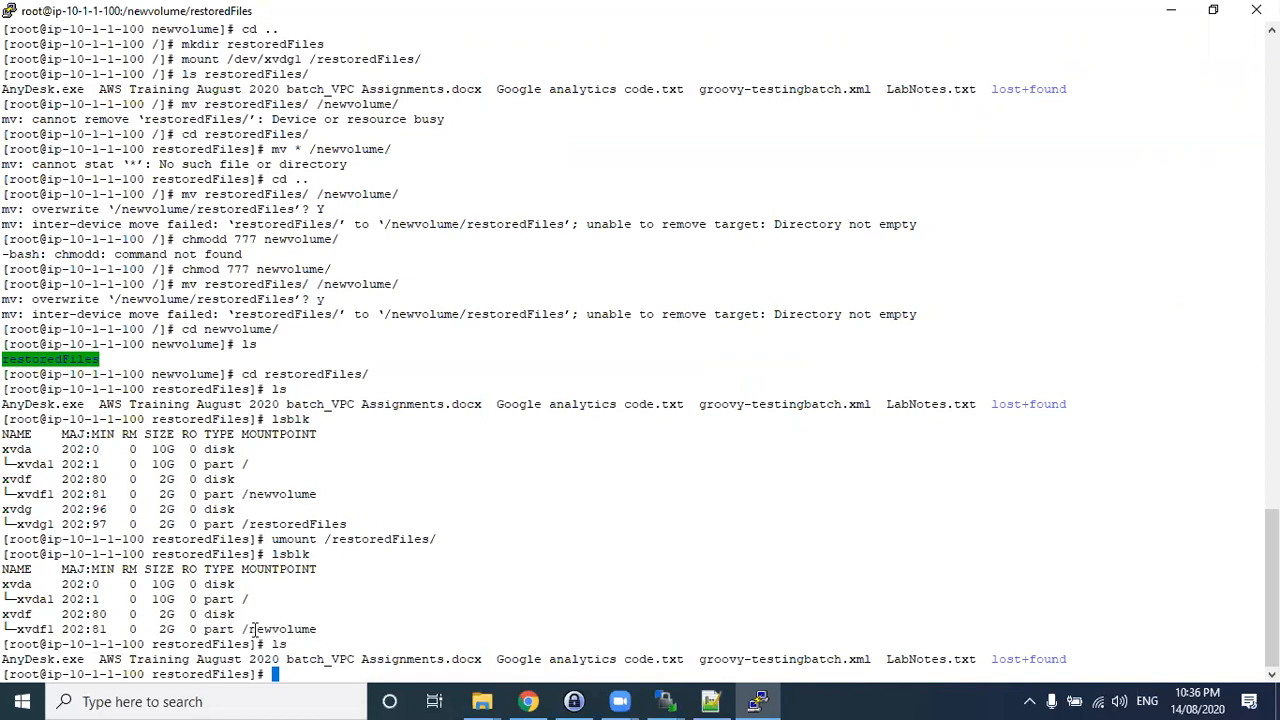
left_click_drag(243, 629, 320, 629)
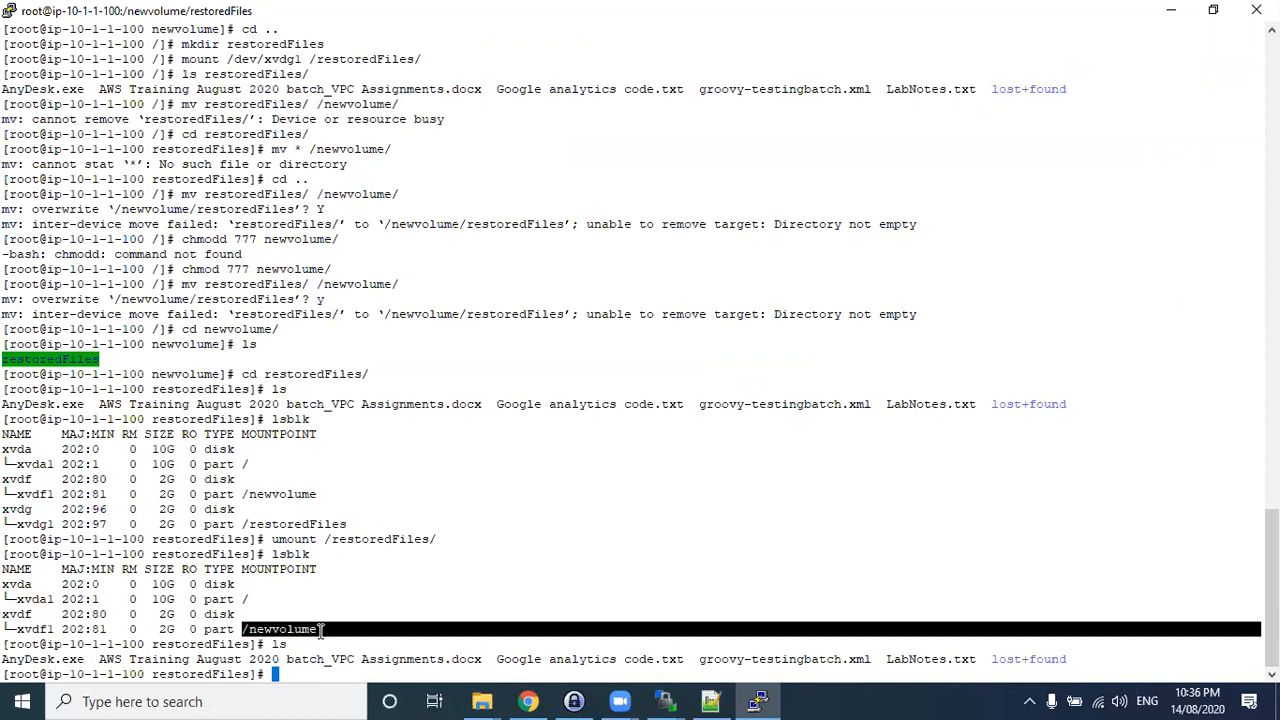
double_click(262, 629)
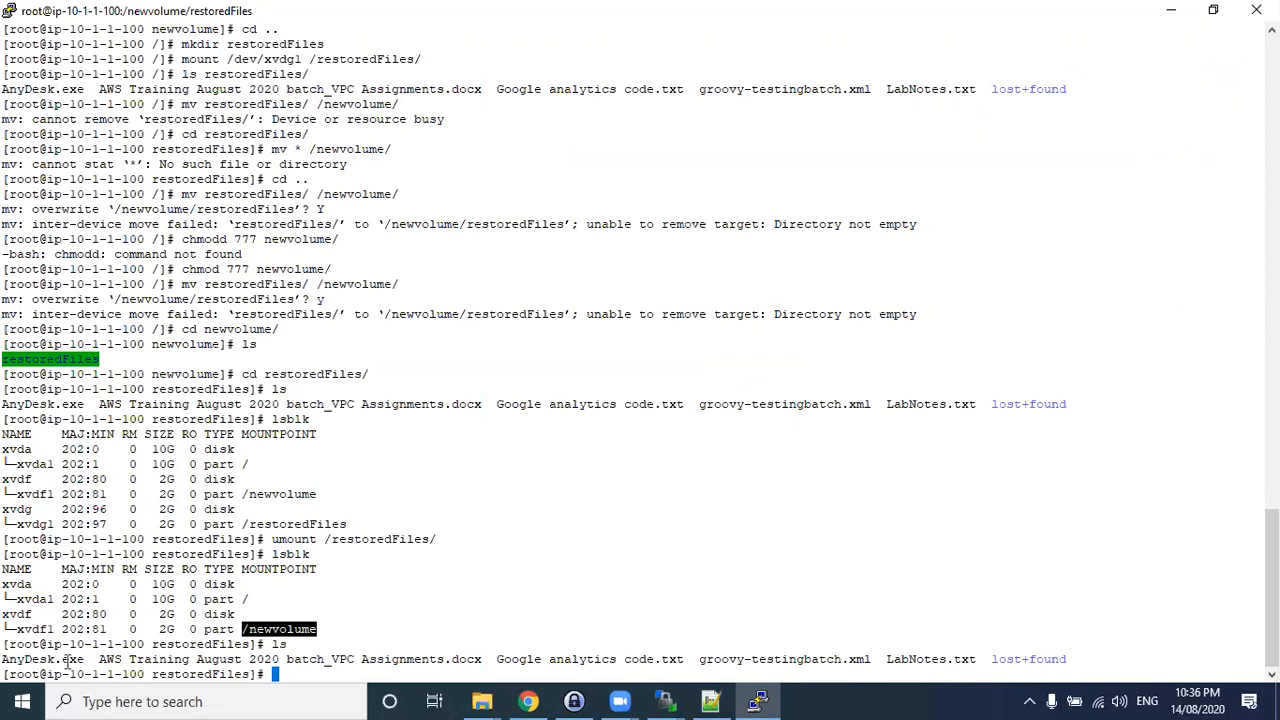
left_click_drag(6, 660, 1028, 659)
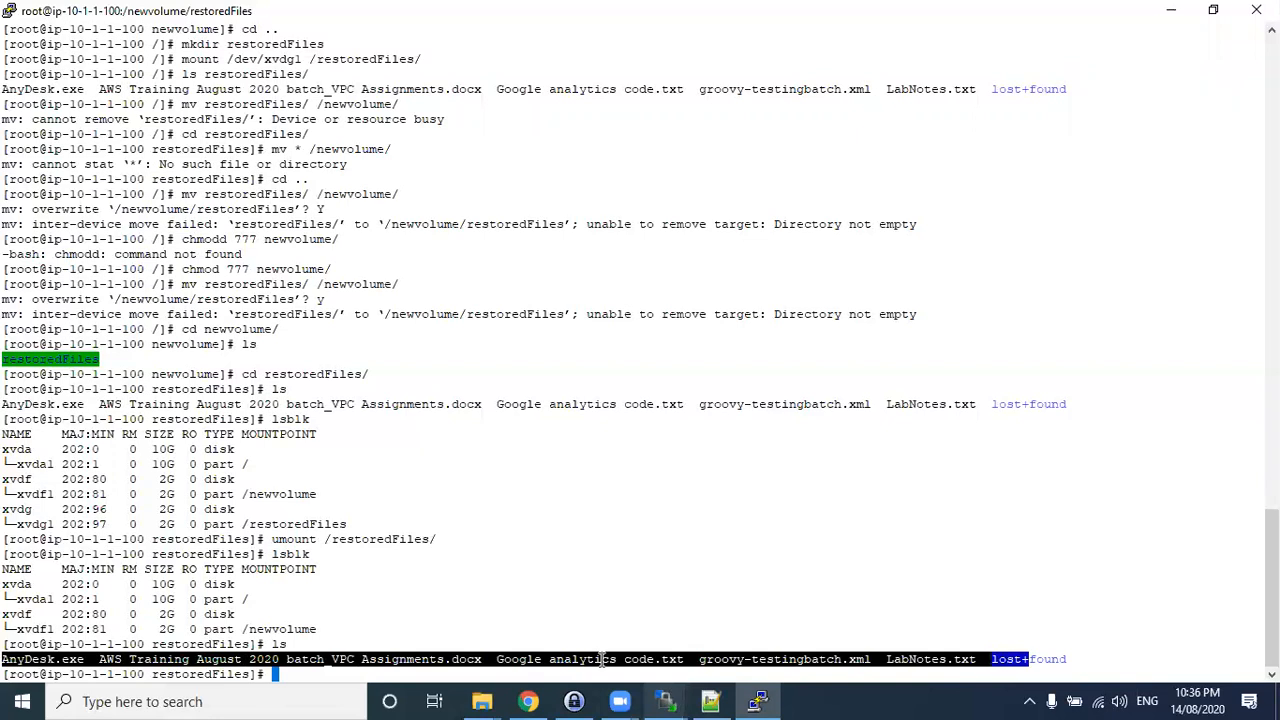
left_click(369, 553)
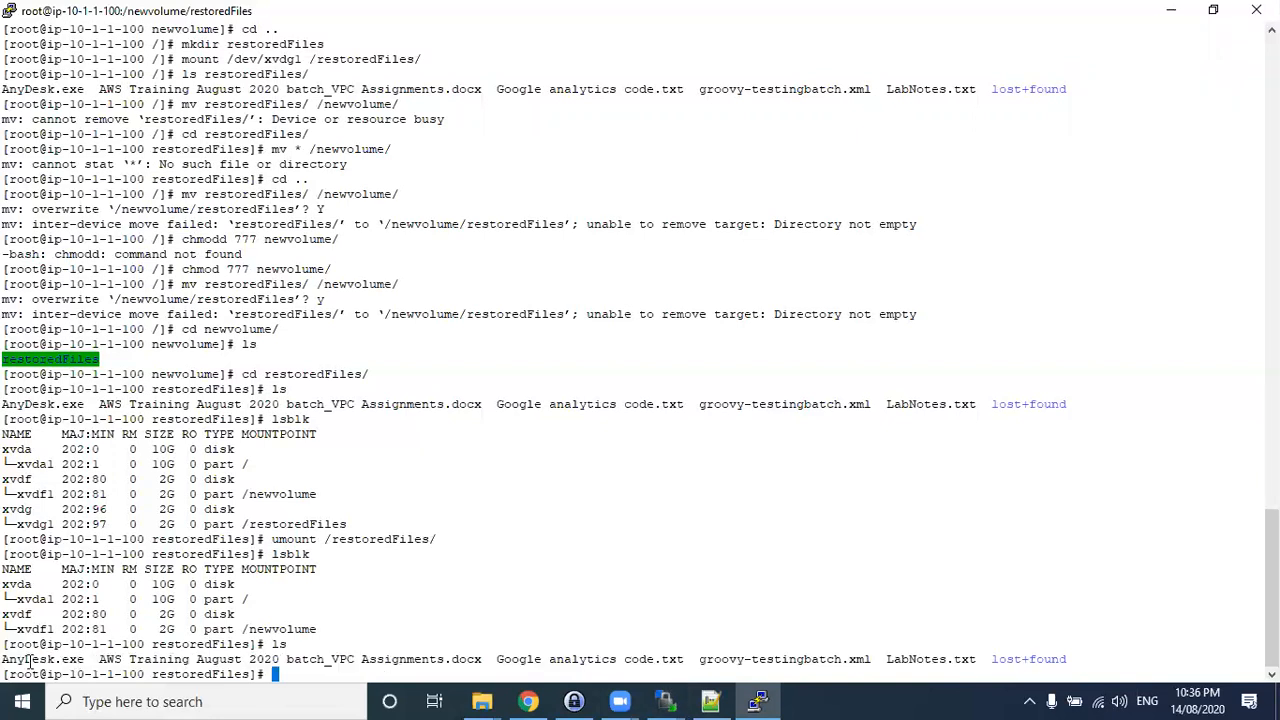
left_click_drag(28, 661, 392, 670)
left_click_drag(318, 632, 10, 614)
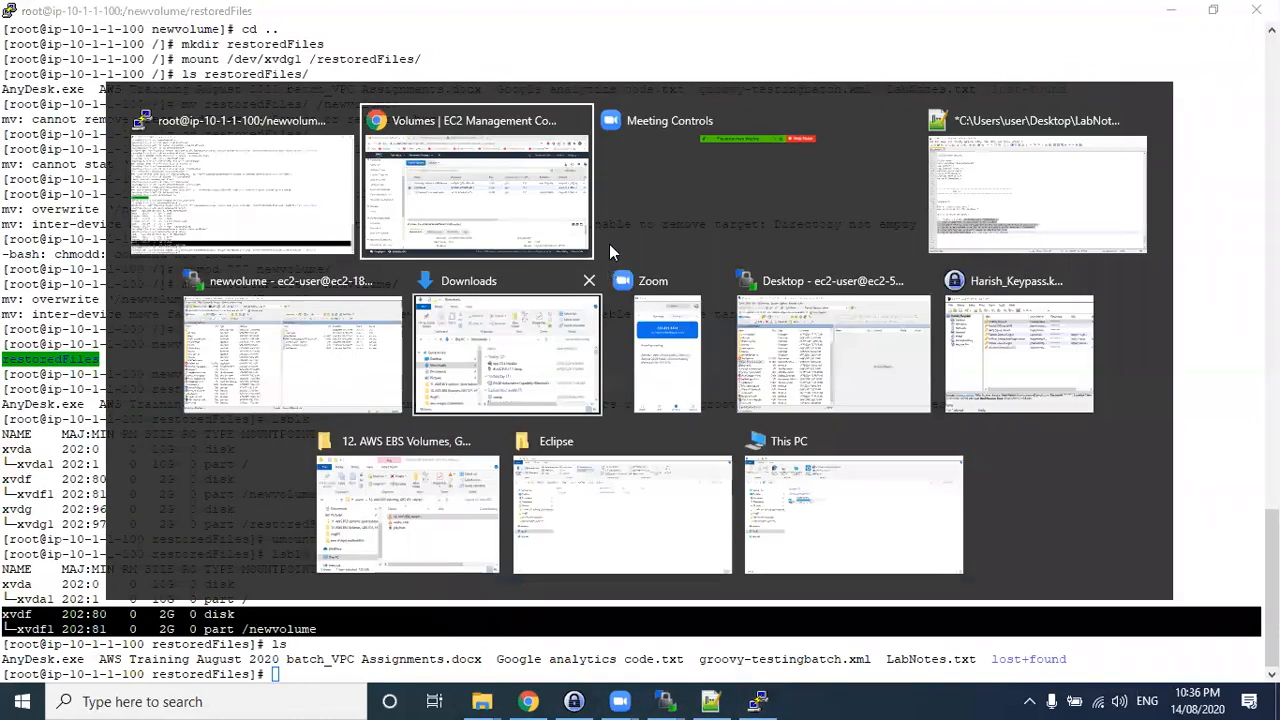
- Switch to the EC2 console and view the snapshot named Taking backup of 2GB Volume
key("alt+Tab")
left_click(453, 213)
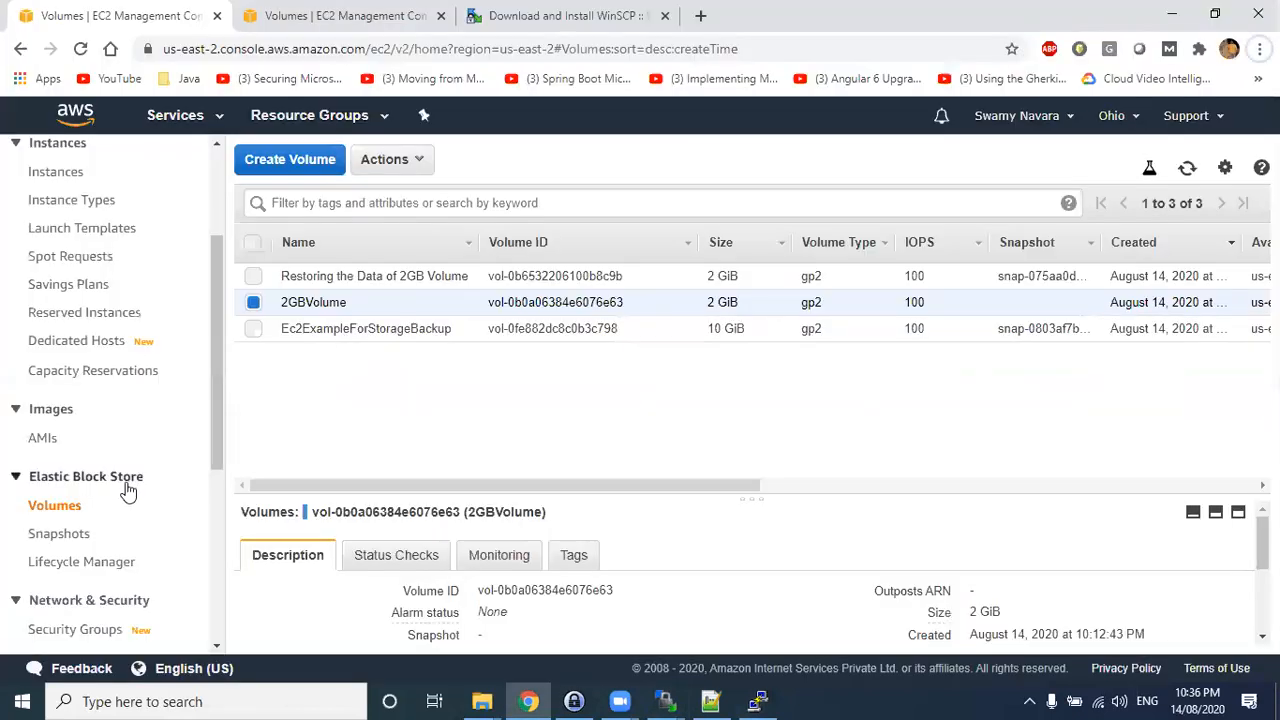
left_click(80, 541)
left_click(252, 276)
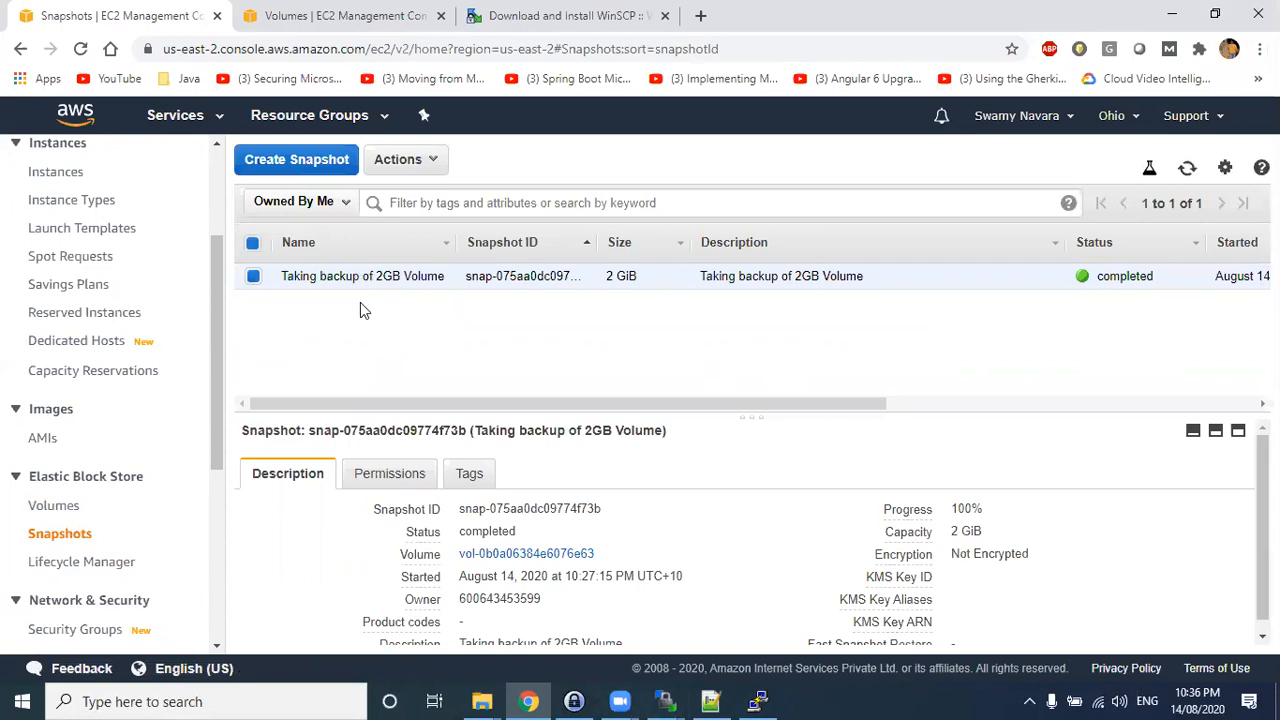
- Return to the terminal and check the restored file listing against the /newvolume mount point
left_click(1177, 14)
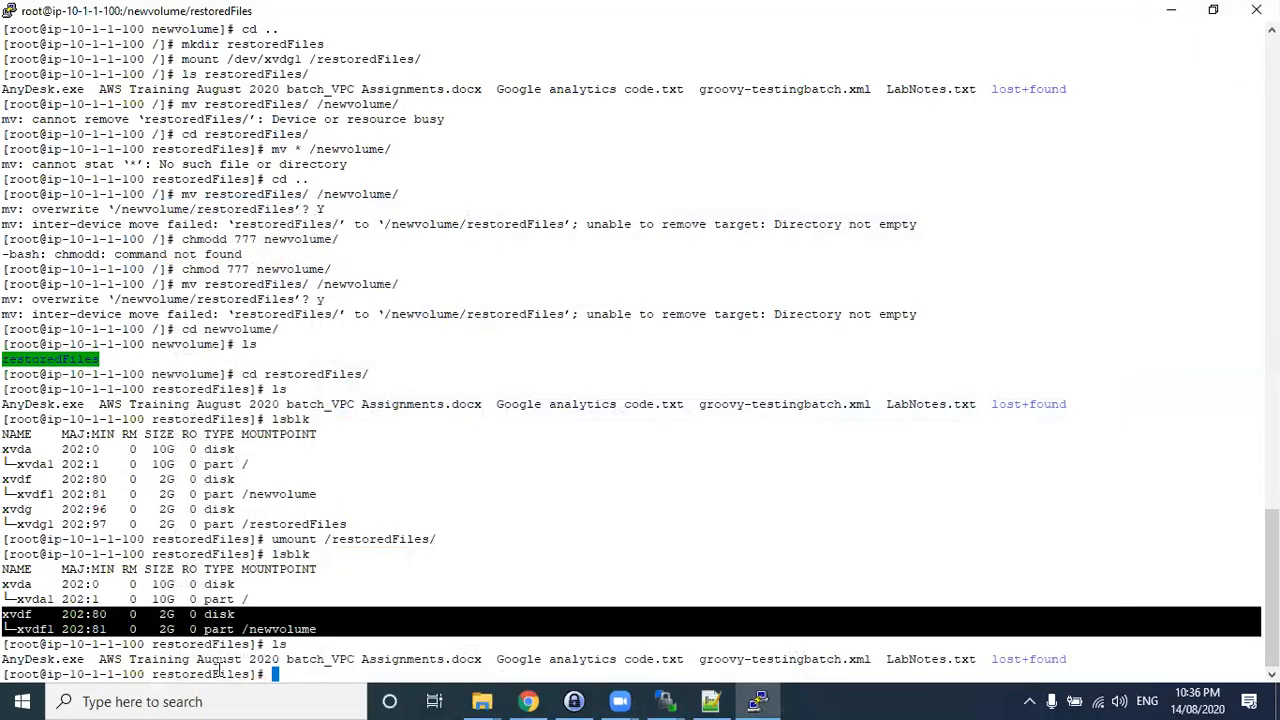
left_click(279, 645)
left_click_drag(8, 660, 1100, 660)
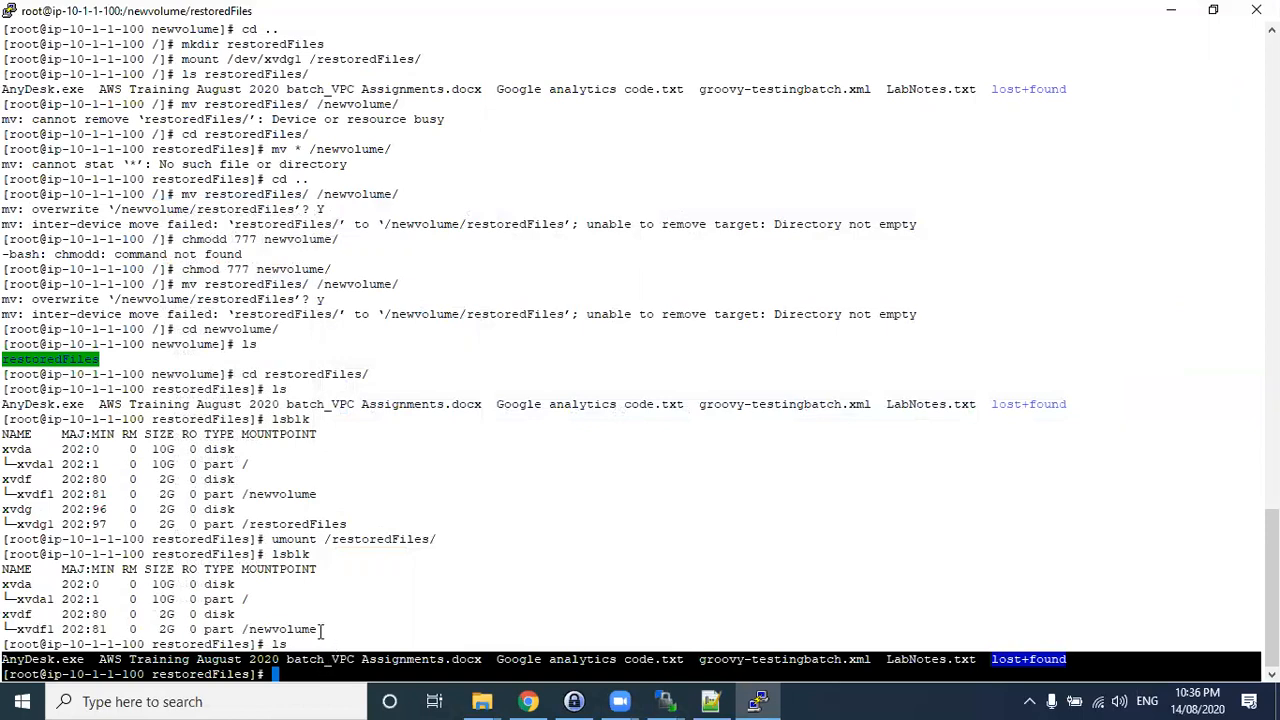
left_click_drag(321, 629, 243, 629)
- Switch to the EC2 console and open the list of Elastic Block Store volumes
key("alt+Tab")
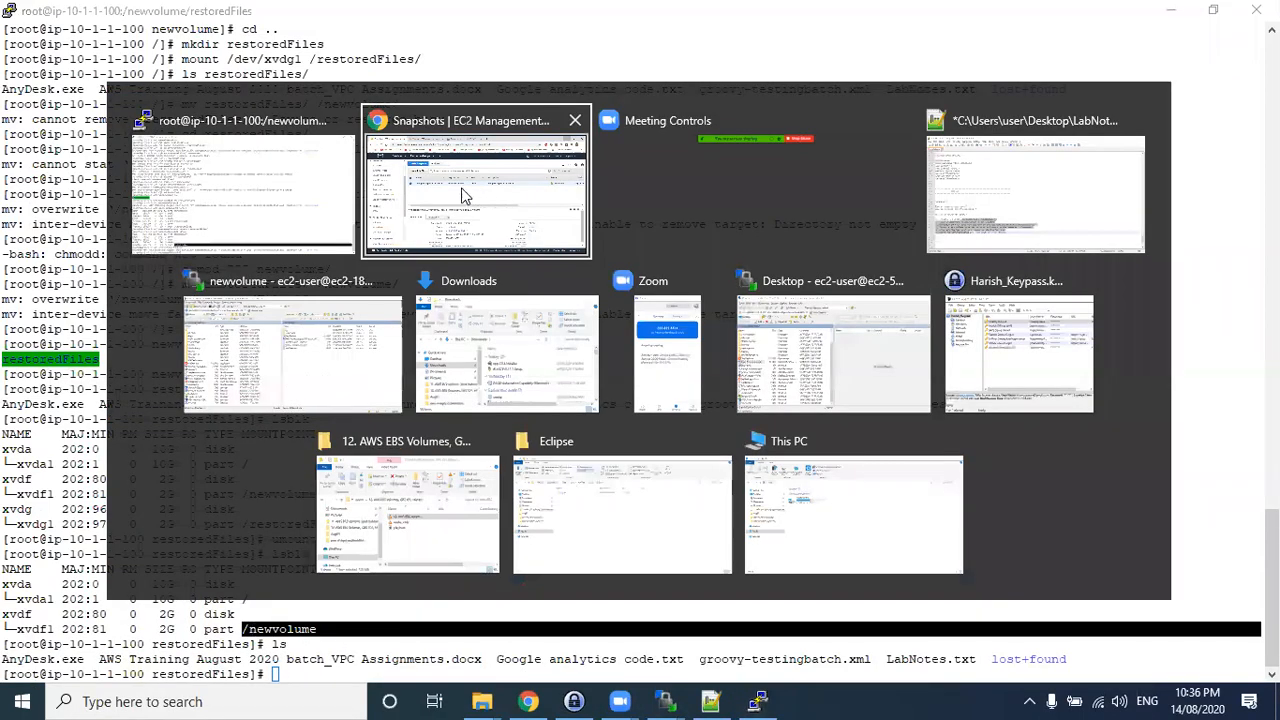
left_click(453, 197)
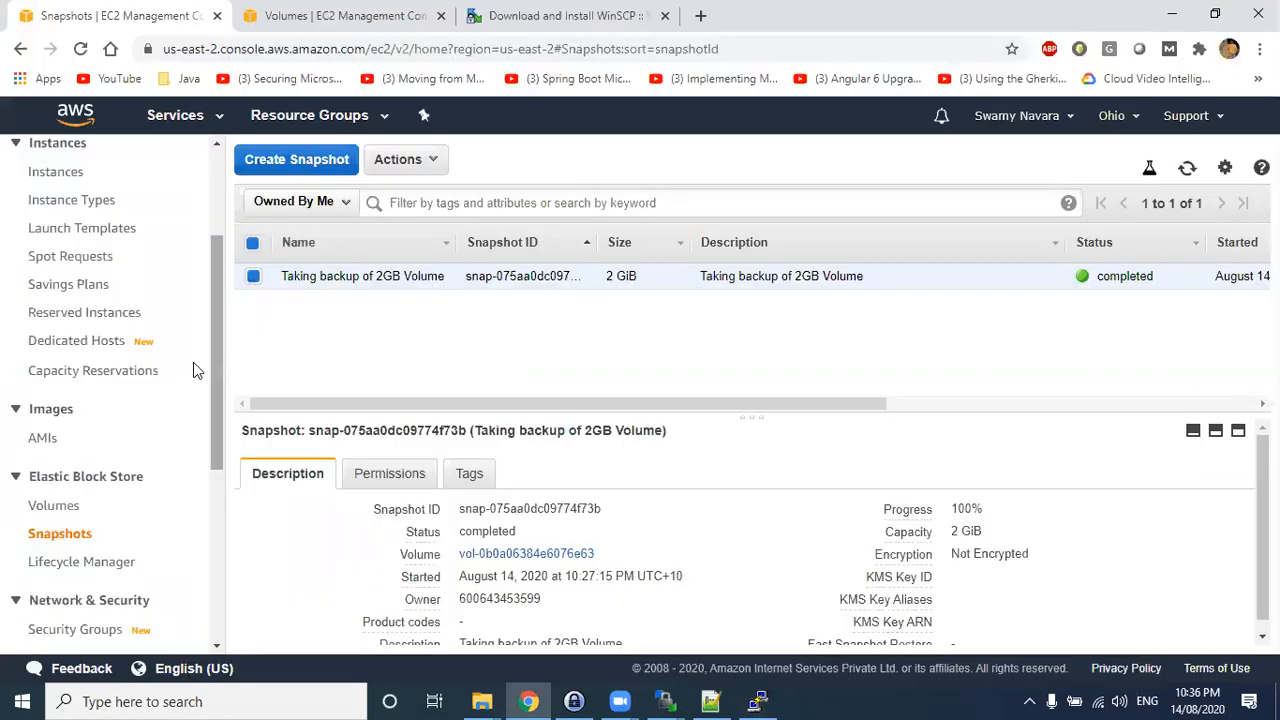
left_click(62, 509)
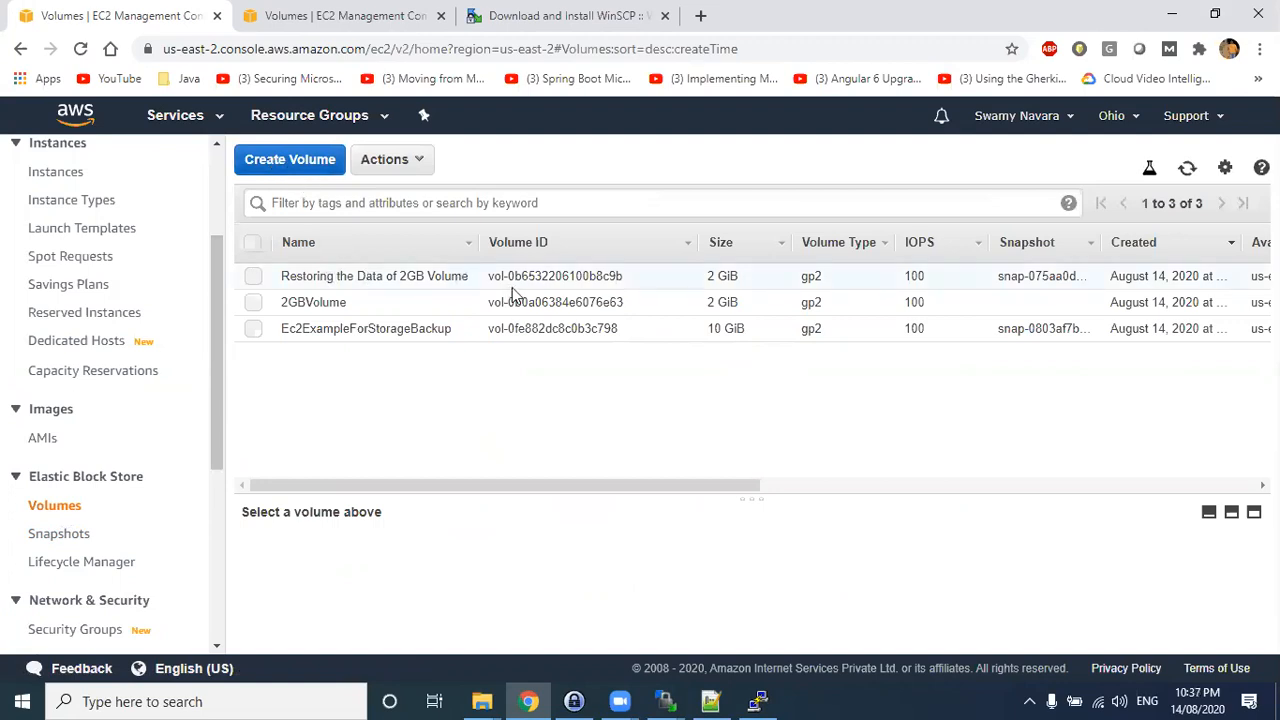
- Go back to the terminal and review the /newvolume mount point and the restoredFiles directory in the prompt
left_click(1175, 9)
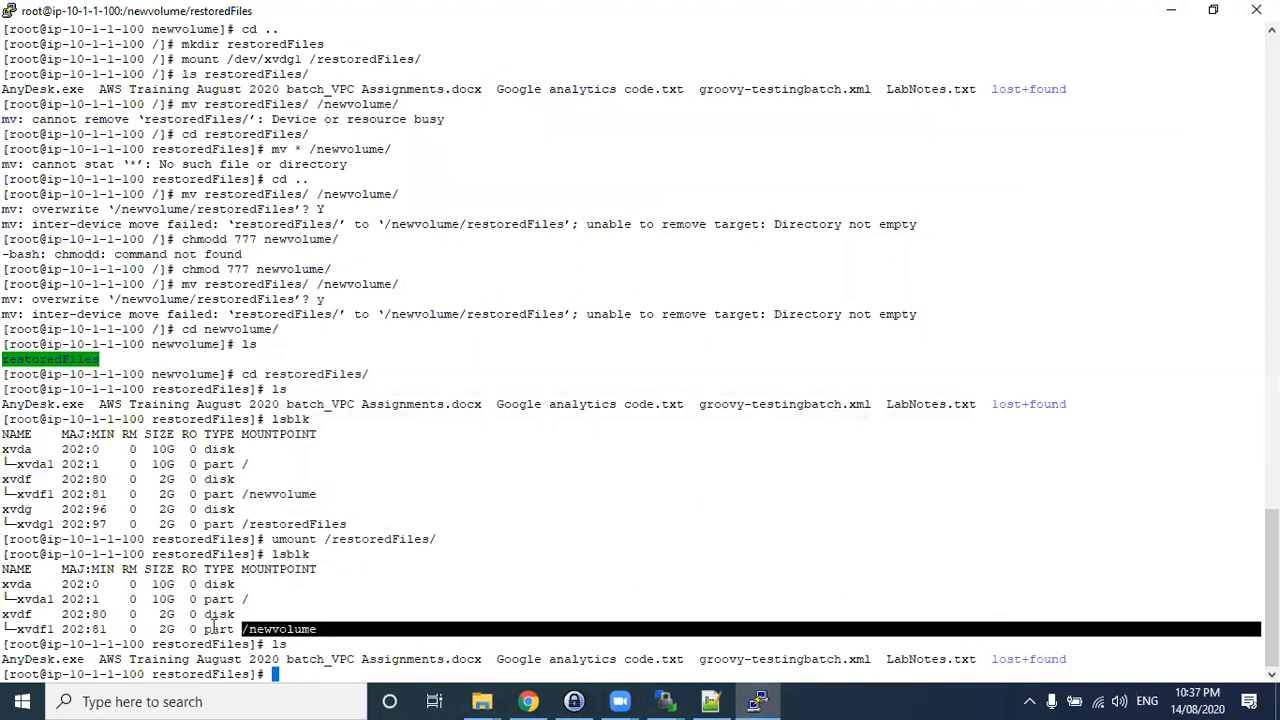
left_click(245, 630)
left_click_drag(245, 630, 310, 630)
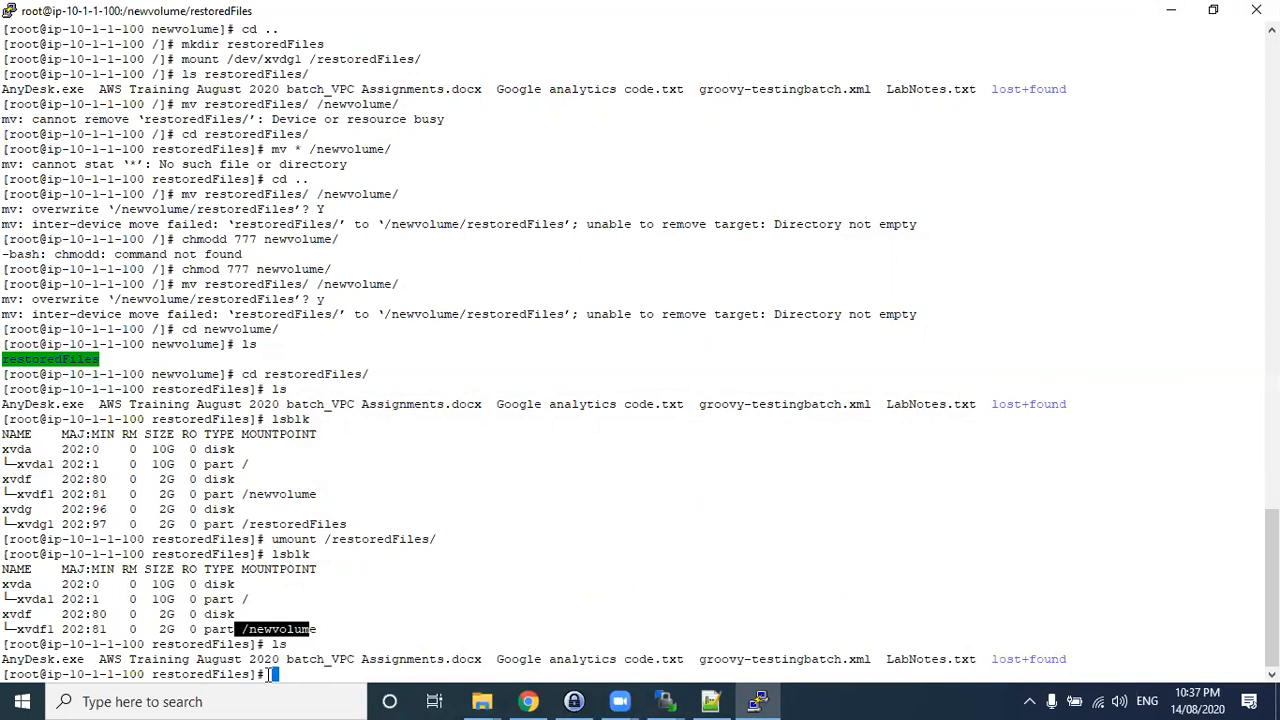
left_click_drag(155, 675, 250, 675)
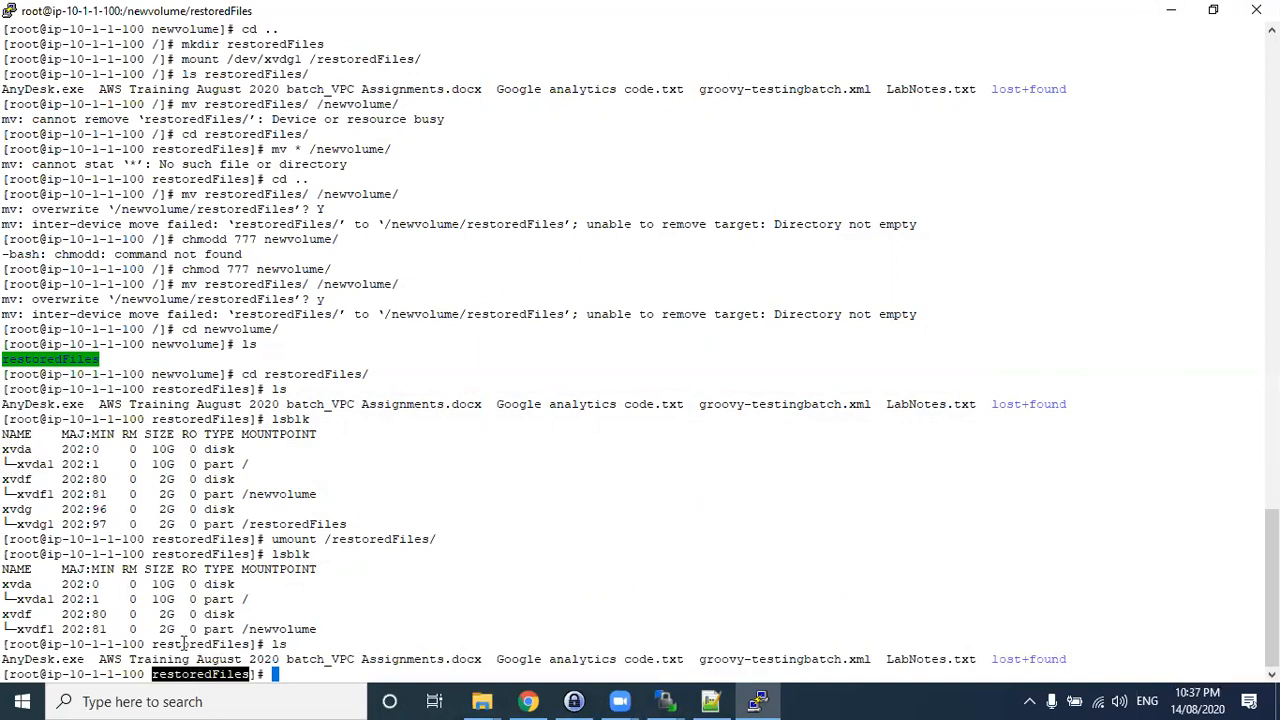
left_click_drag(243, 630, 318, 630)
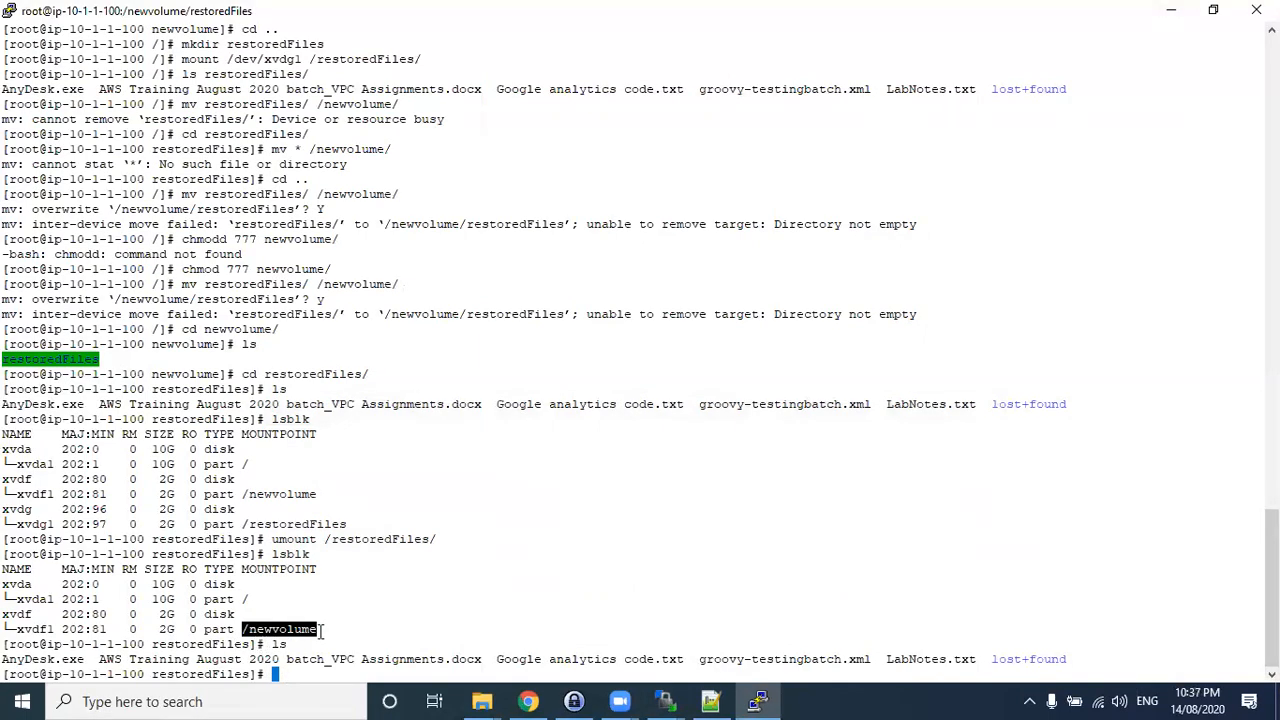
- View the EC2 volumes list, then switch to LabNotes.txt in Notepad++ and review the "How to restore the data ?" section
key("alt+Tab")
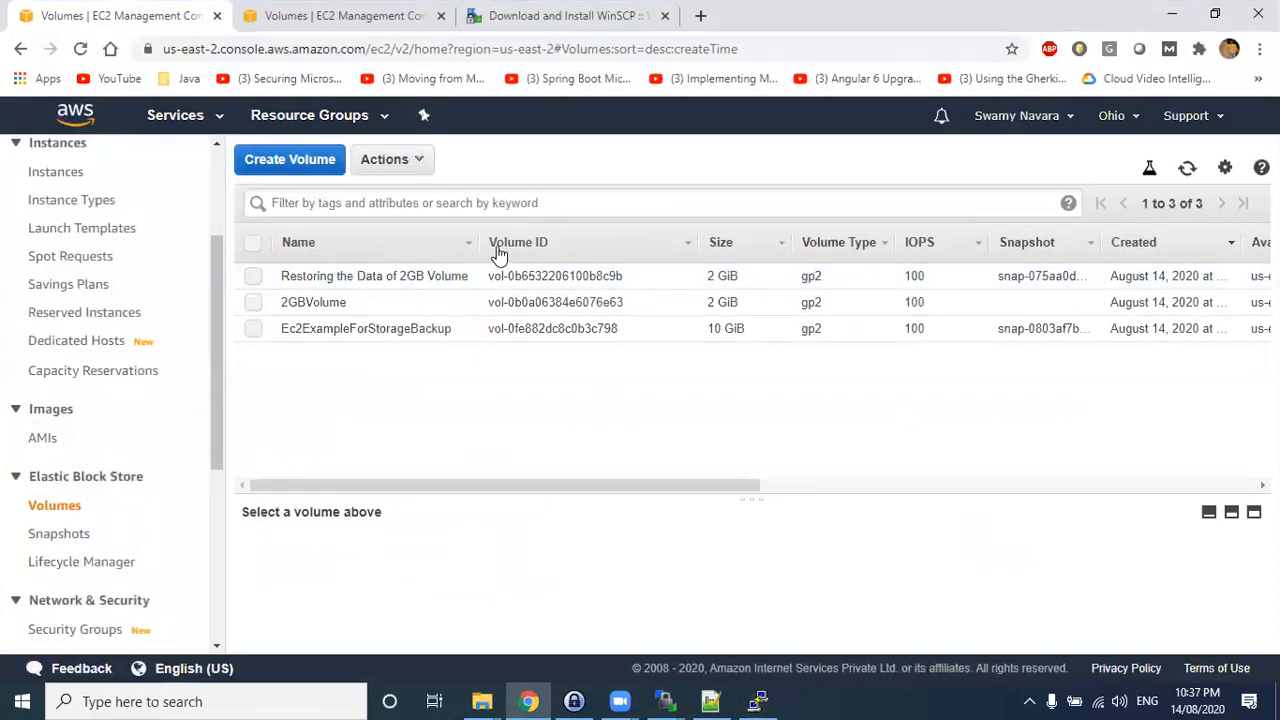
key("alt+Tab")
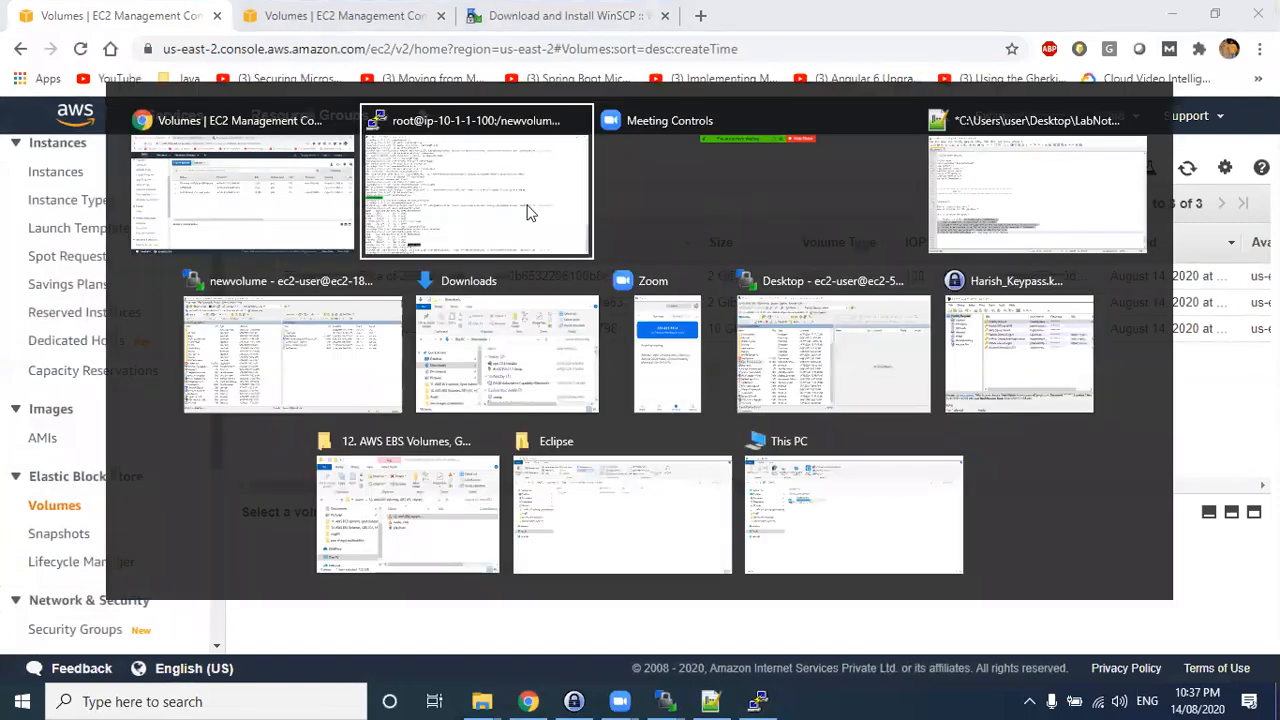
left_click(955, 201)
left_click_drag(238, 457, 50, 457)
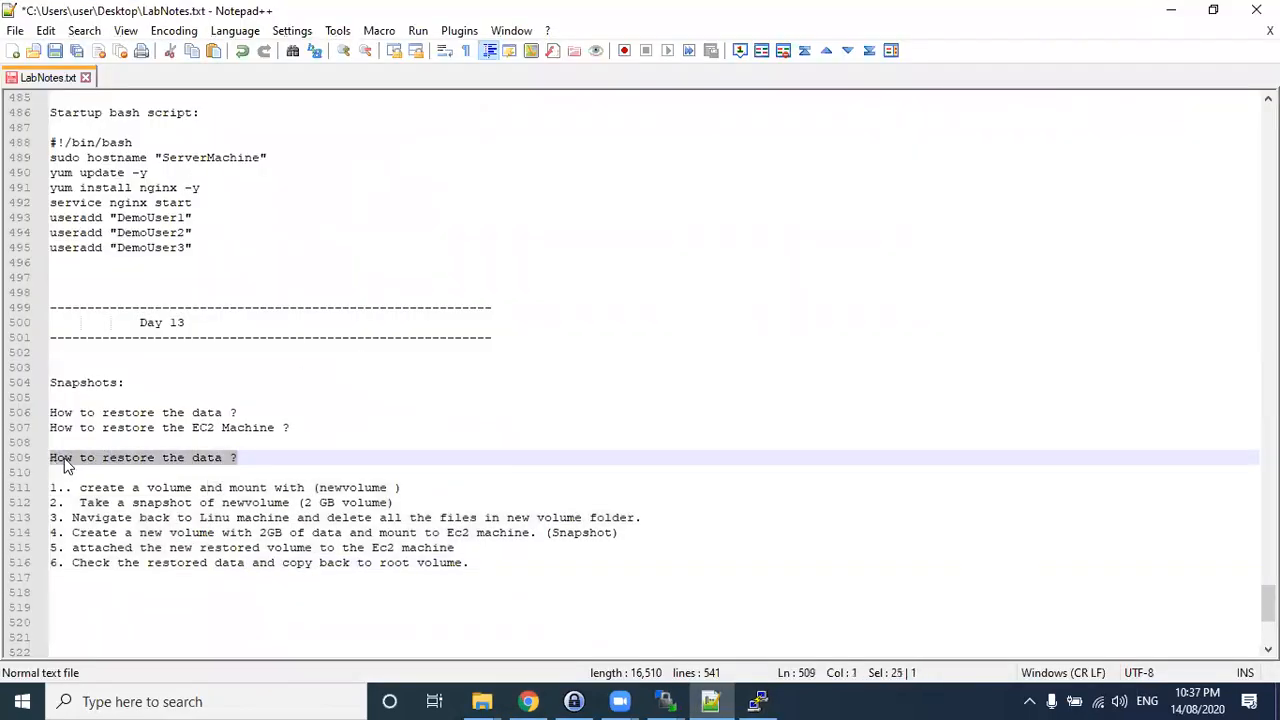
left_click(116, 457)
- Switch to the terminal to review the restore commands, then return to LabNotes.txt in Notepad++
key("alt+Tab")
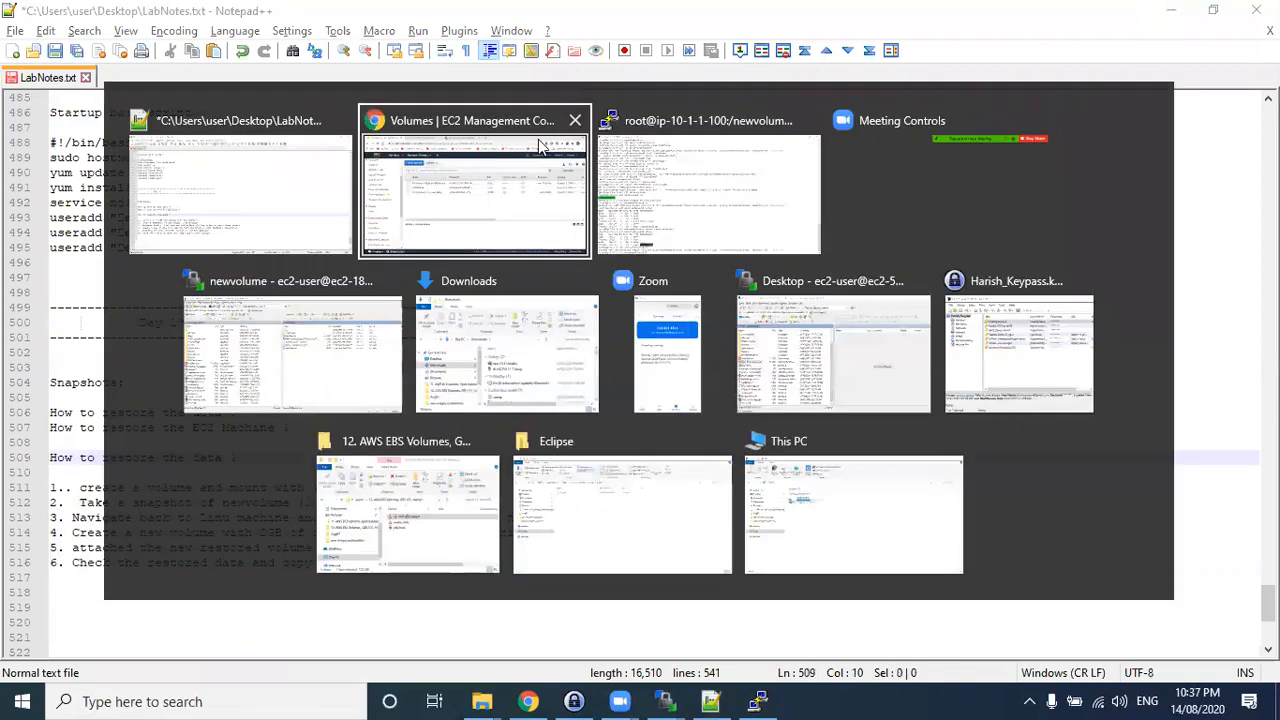
left_click(660, 155)
left_click(567, 222)
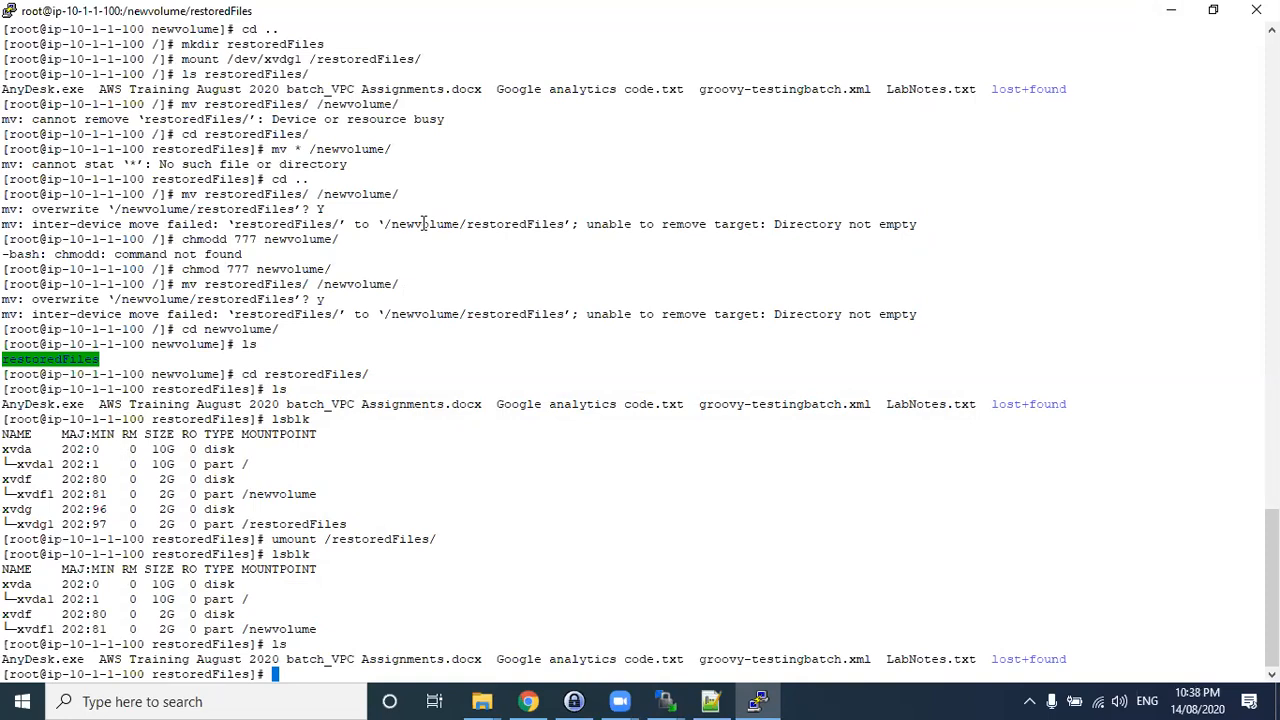
left_click(1171, 10)
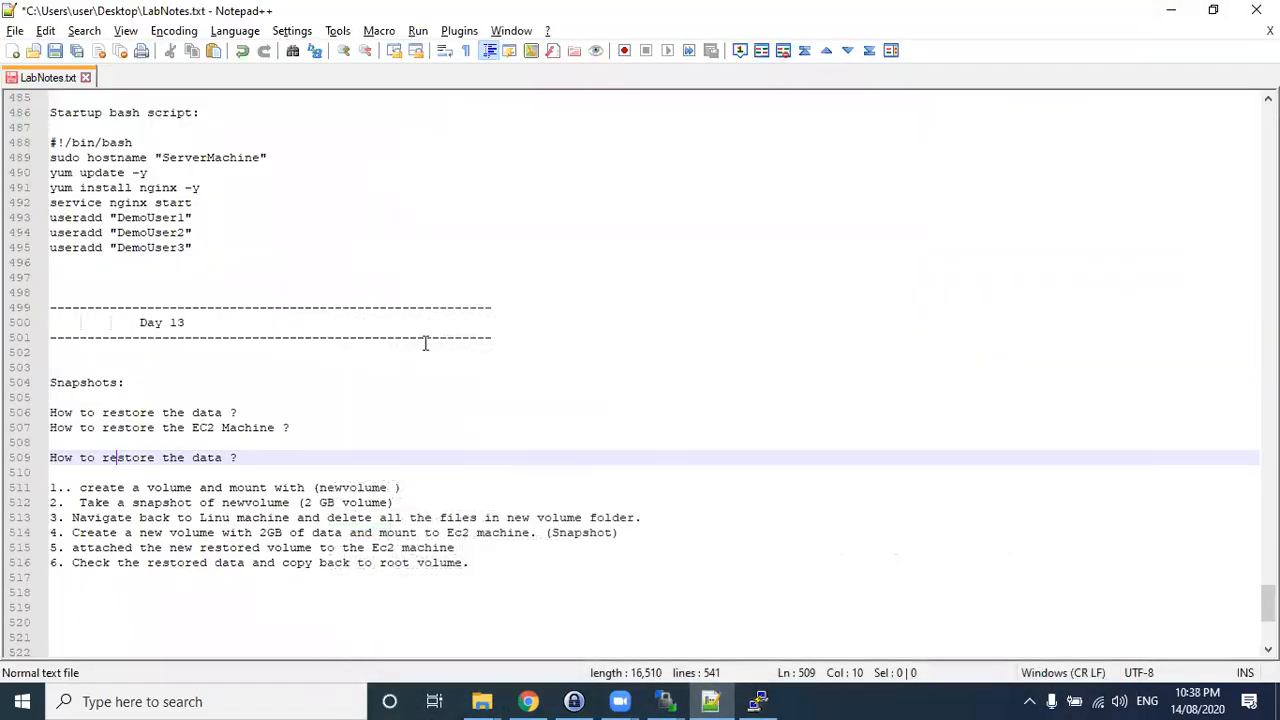
- Switch to the EC2 console in the browser and open the list of instances
left_click(528, 701)
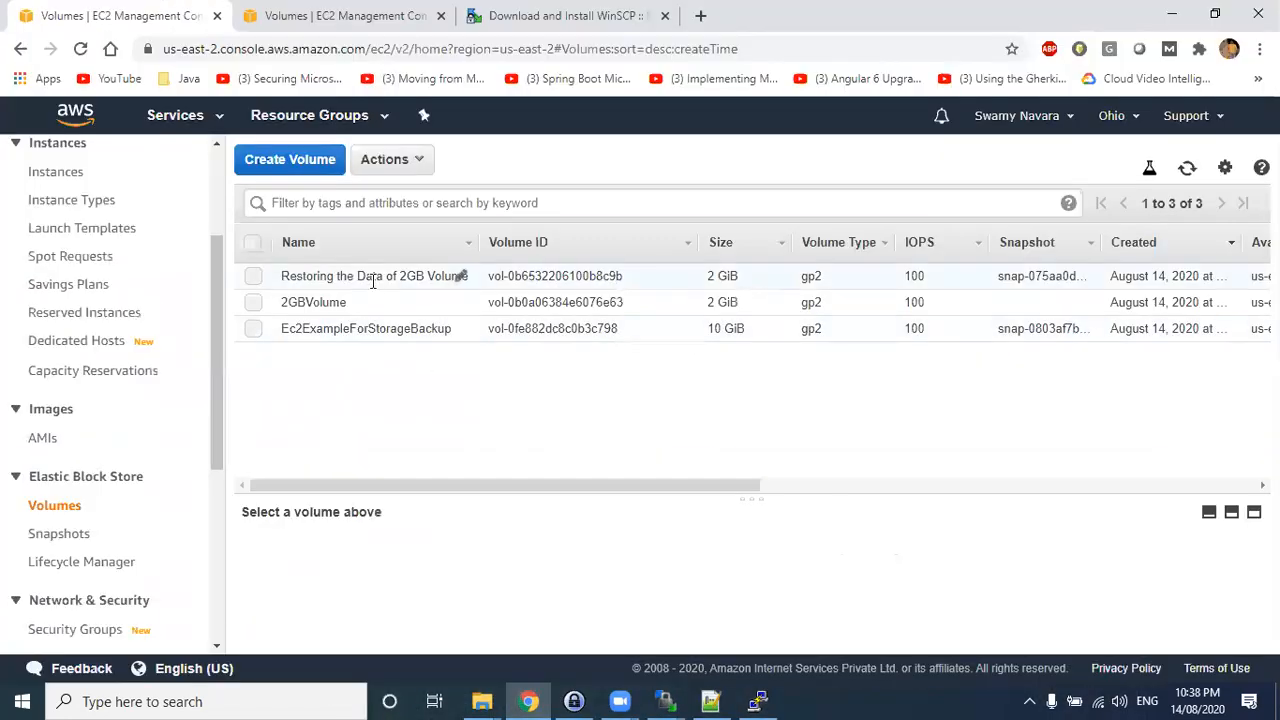
scroll(115, 290, "up", 2)
left_click(58, 362)
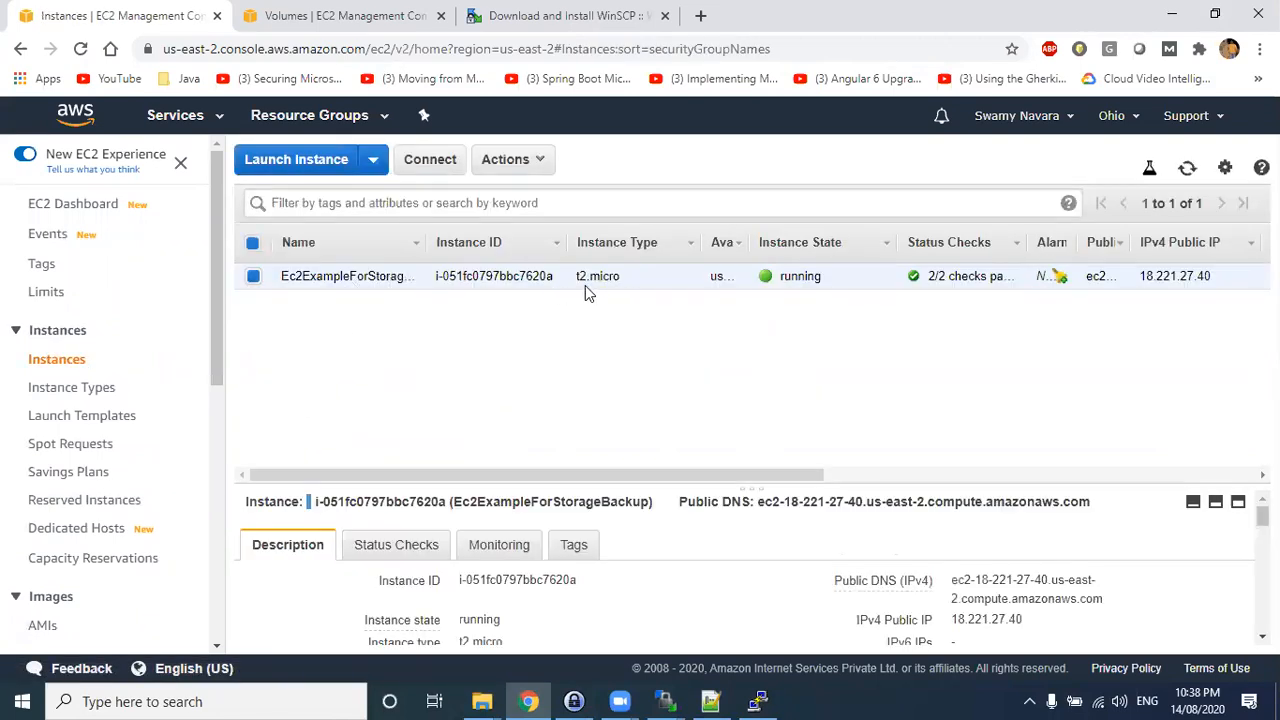
- Enlarge the details pane of the Ec2ExampleForStorageBackup instance and review its description, including network settings and root device
key("ctrl+minus")
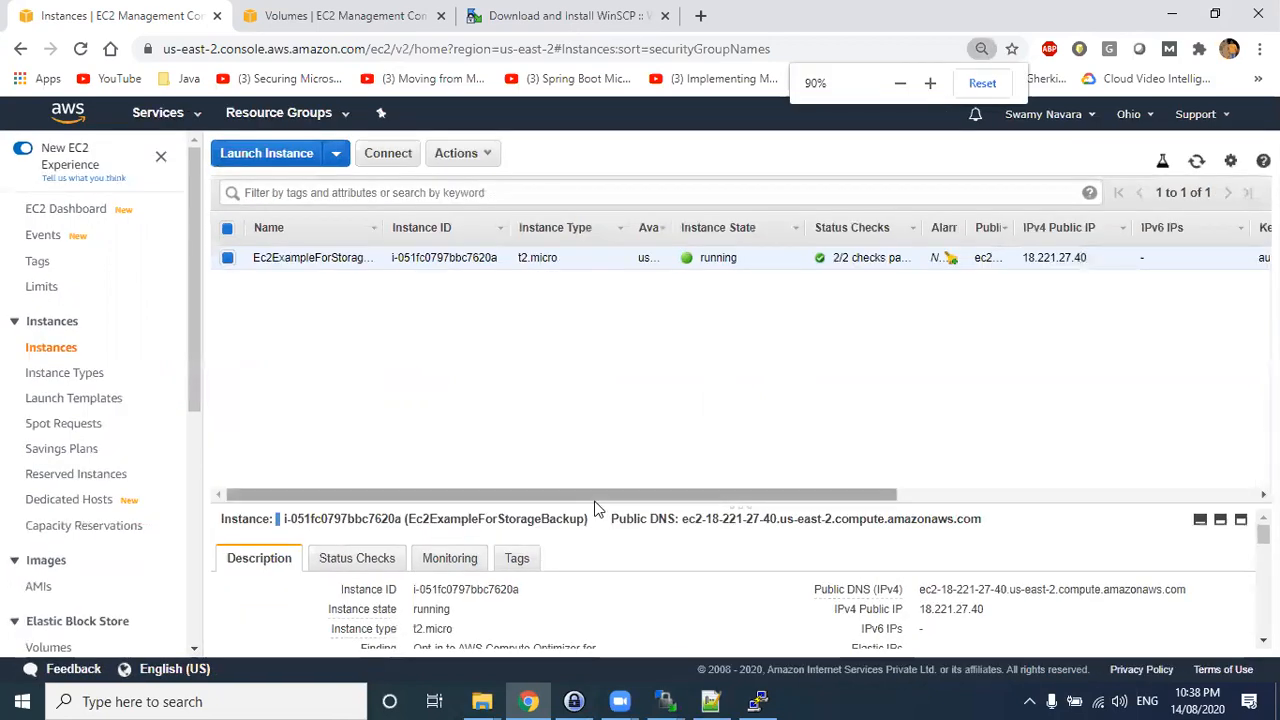
left_click_drag(594, 508, 594, 346)
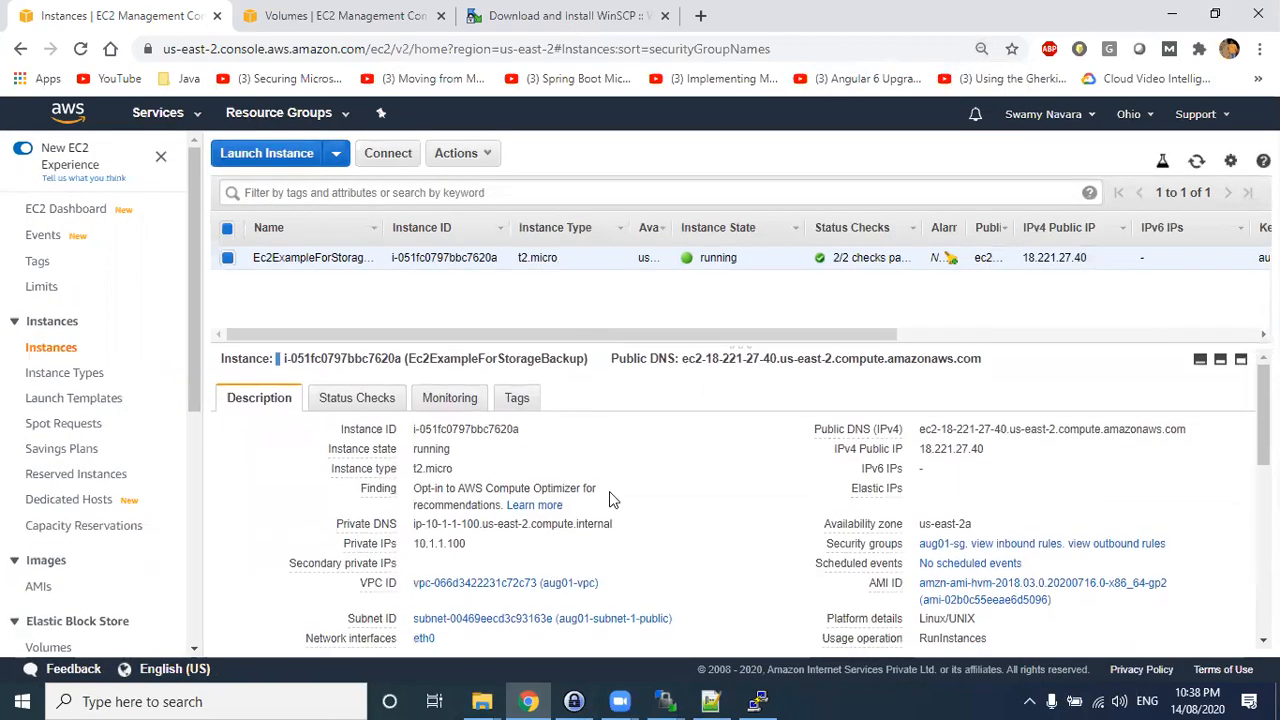
key("ctrl+minus")
key("ctrl+minus")
key("ctrl+plus")
key("ctrl+plus")
key("ctrl+plus")
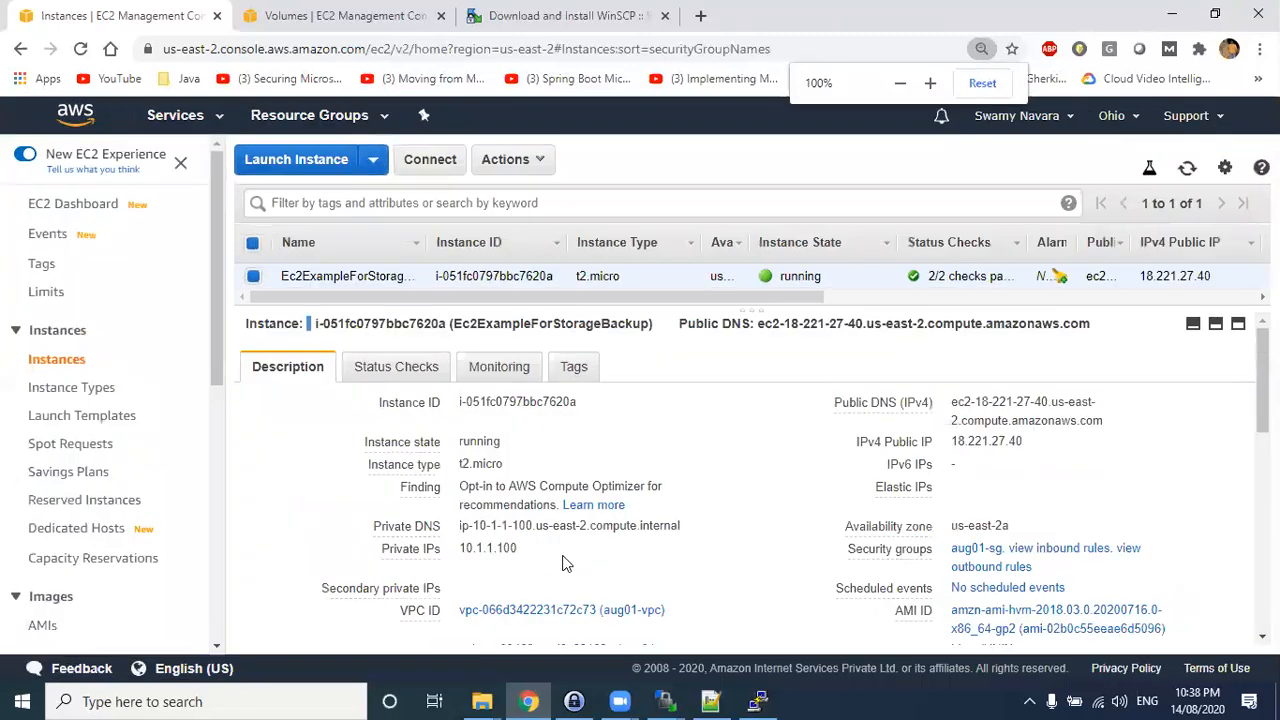
scroll(815, 545, "down", 2)
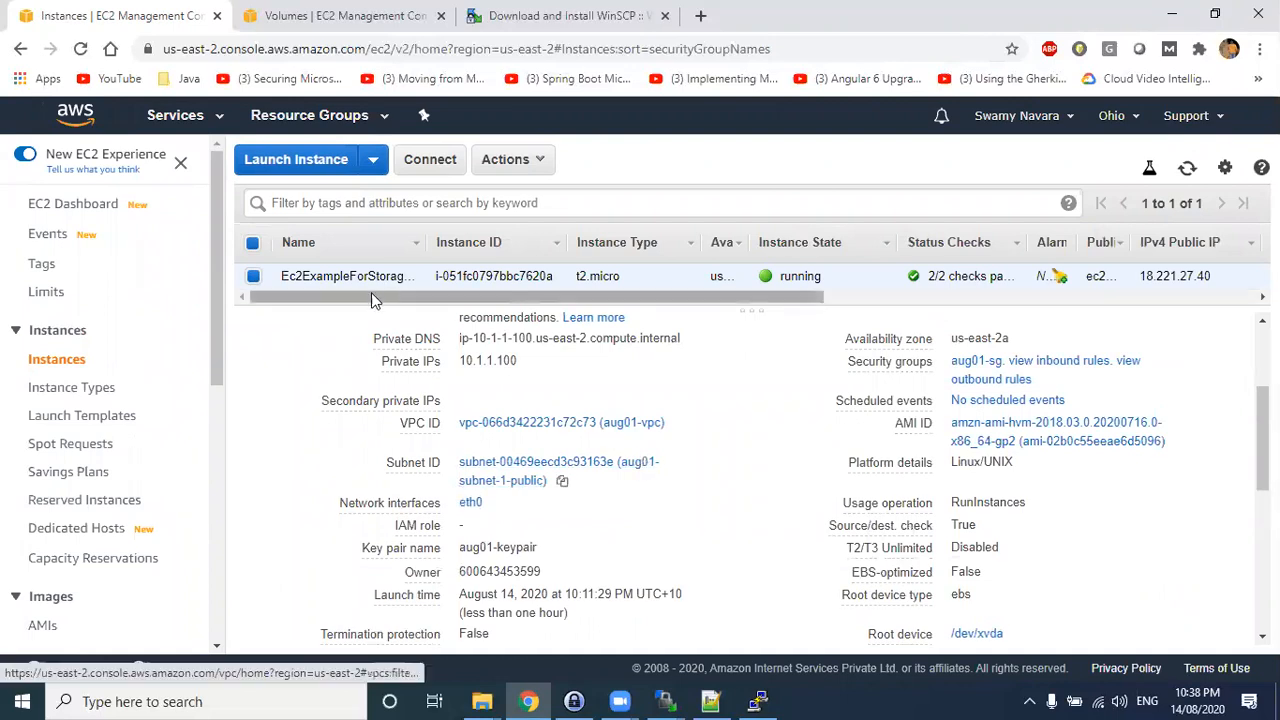
scroll(133, 393, "down", 2)
scroll(133, 393, "down", 2)
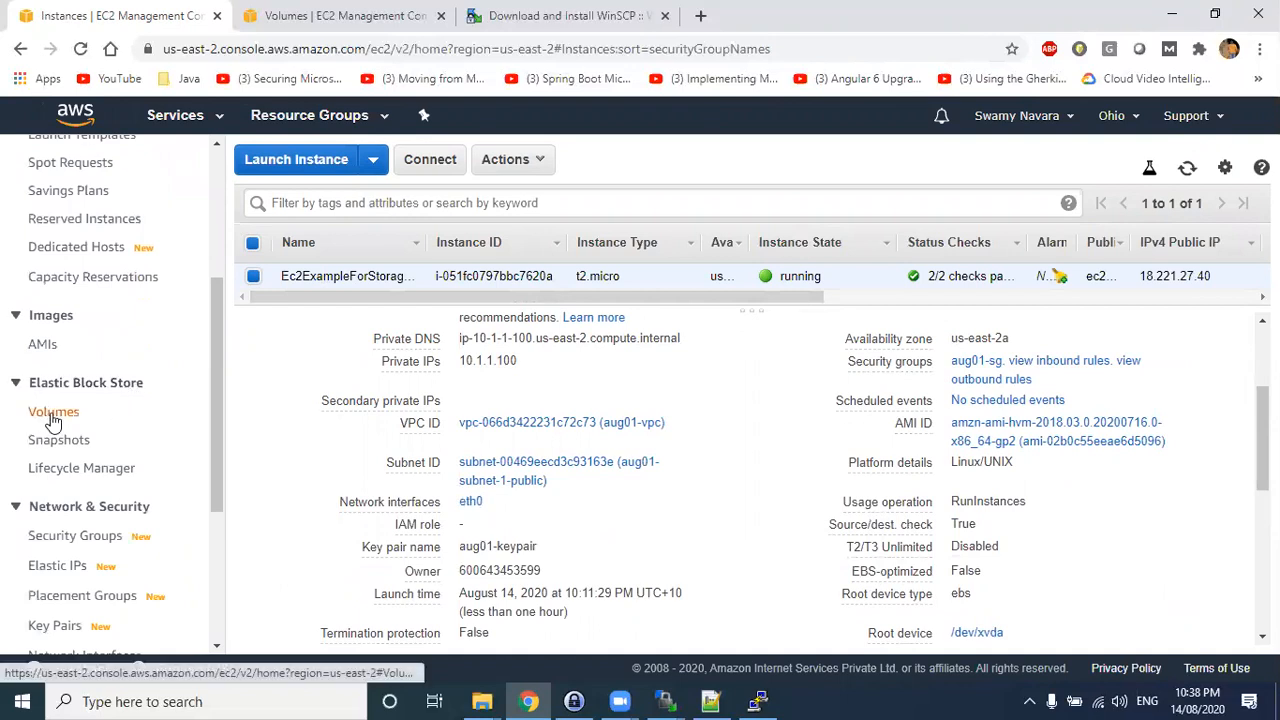
left_click_drag(335, 306, 331, 394)
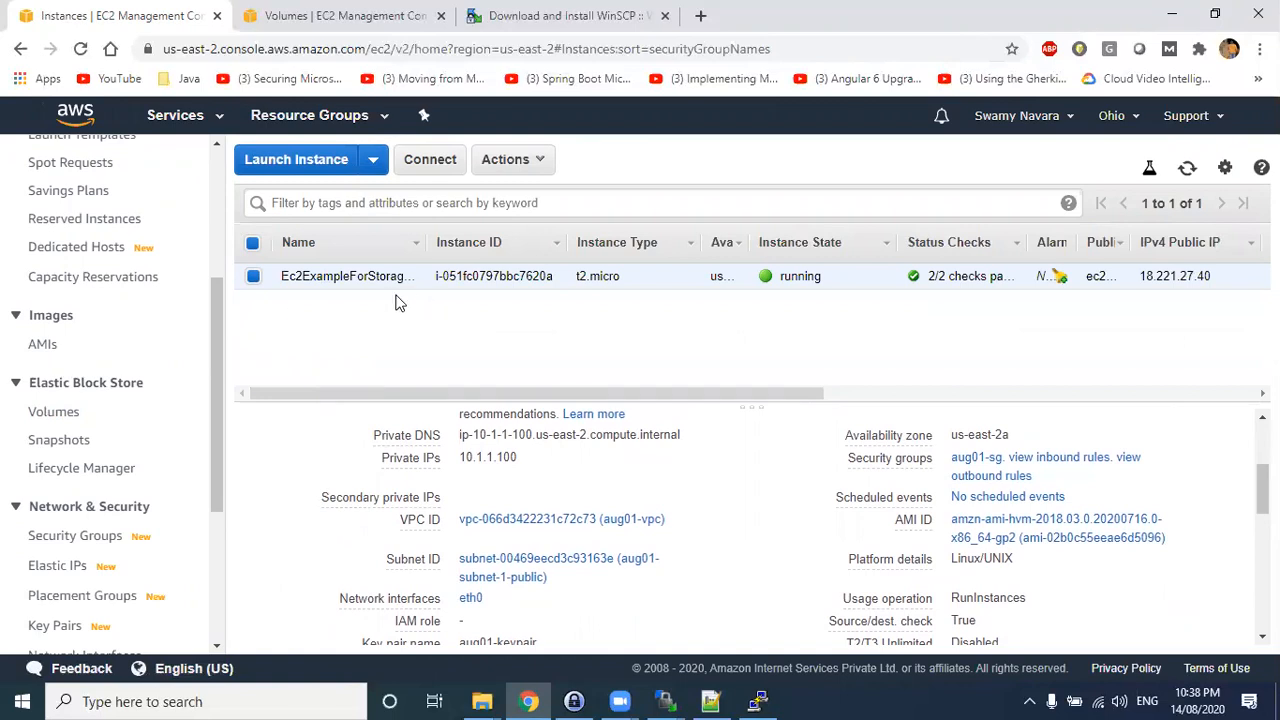
- Return to the terminal, review the latest lsblk and ls output for restoredFiles, and minimize the open windows
left_click(1172, 14)
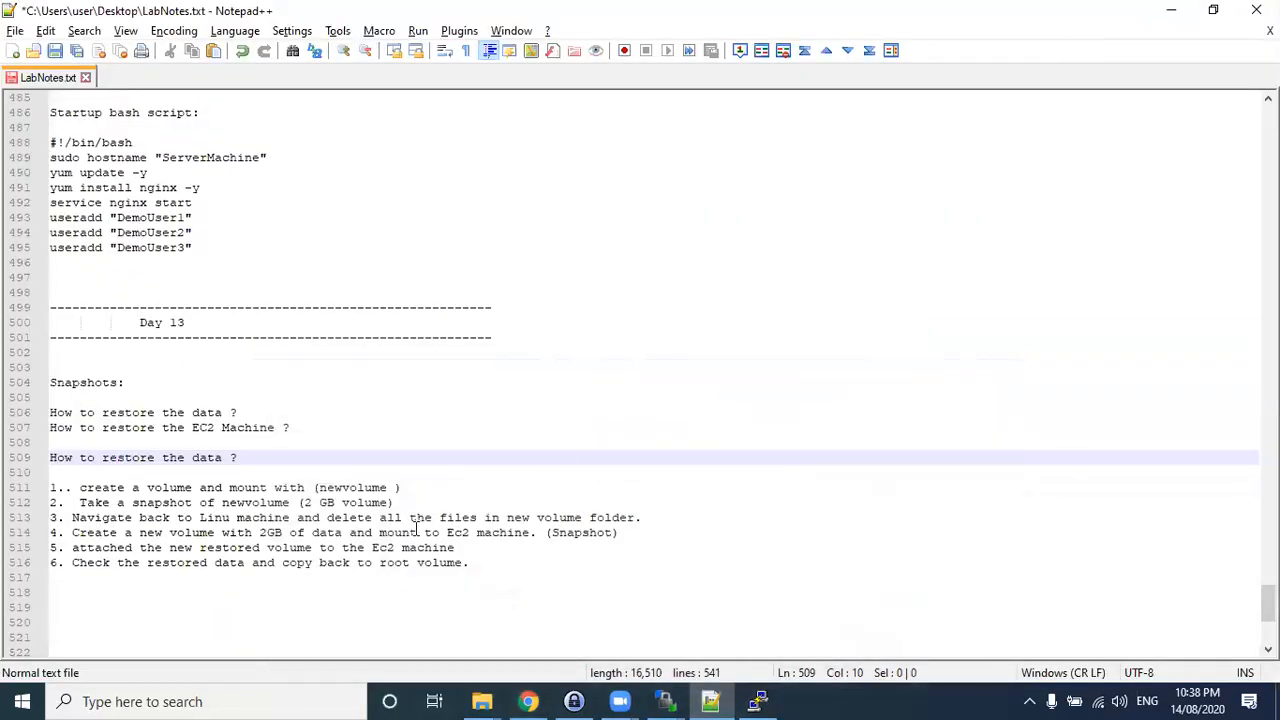
left_click(757, 701)
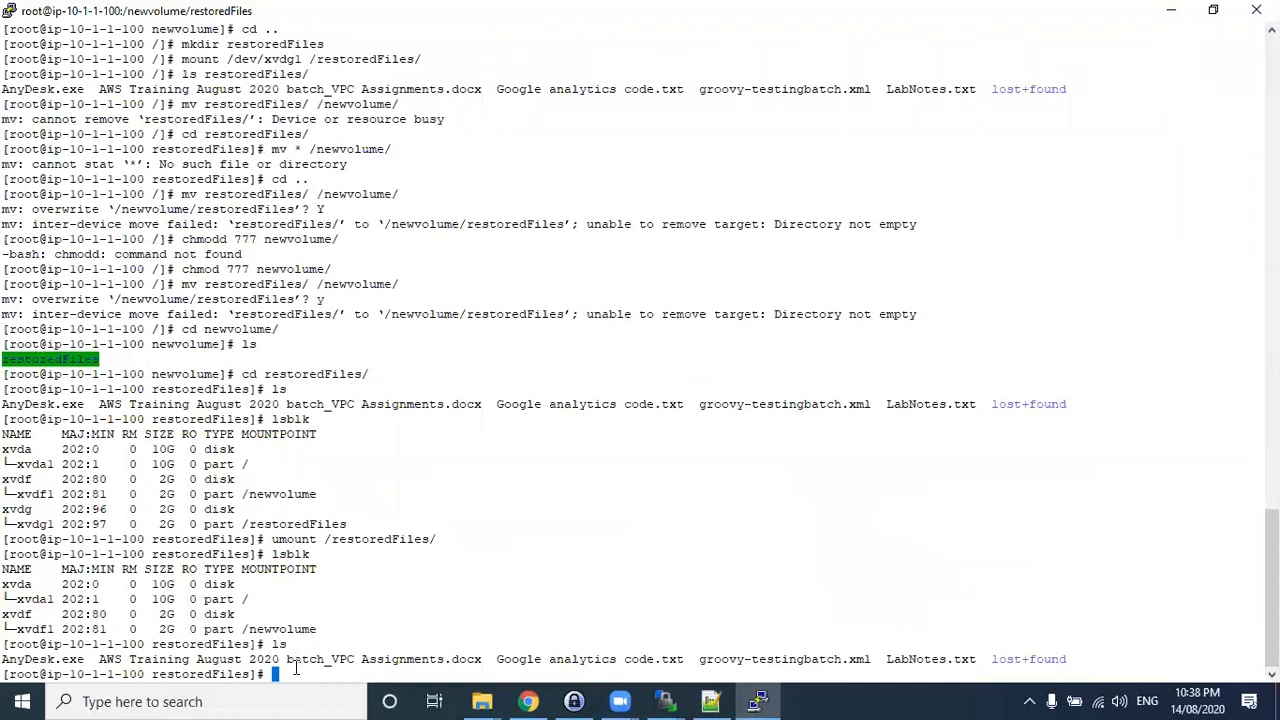
left_click_drag(133, 659, 957, 665)
left_click_drag(549, 655, 316, 628)
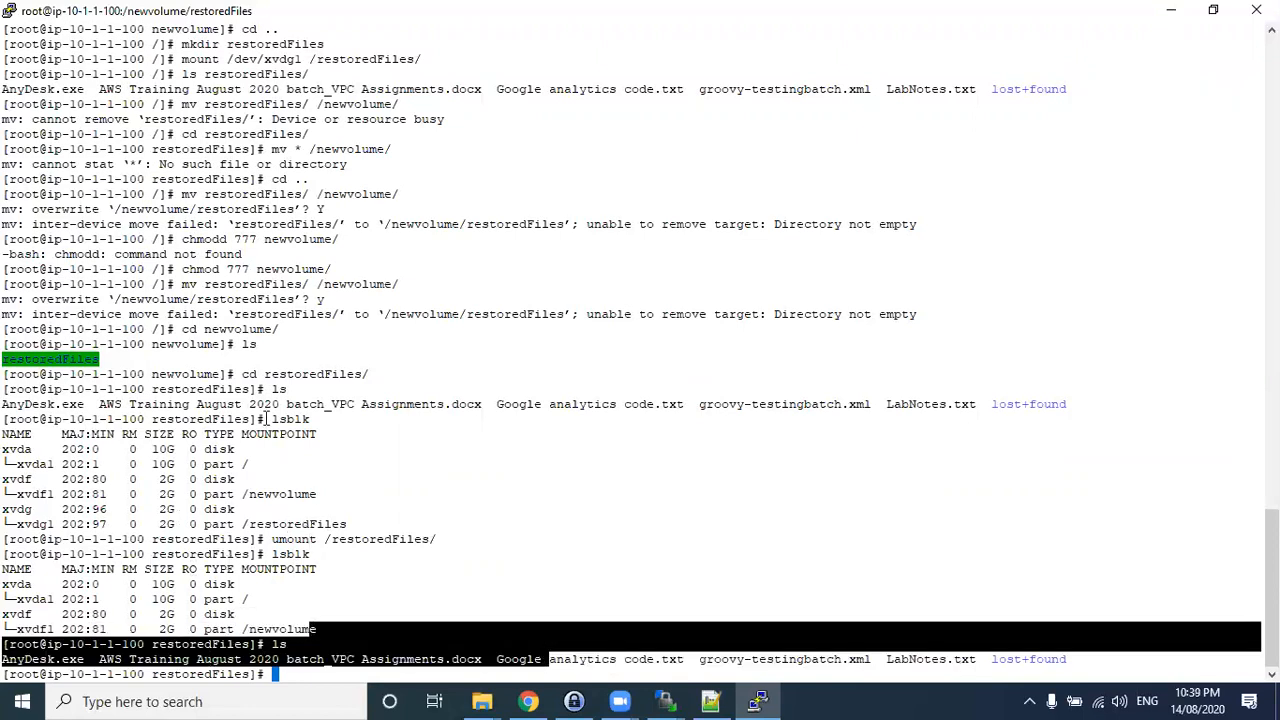
left_click(266, 418)
left_click_drag(322, 256, 362, 681)
left_click(368, 665)
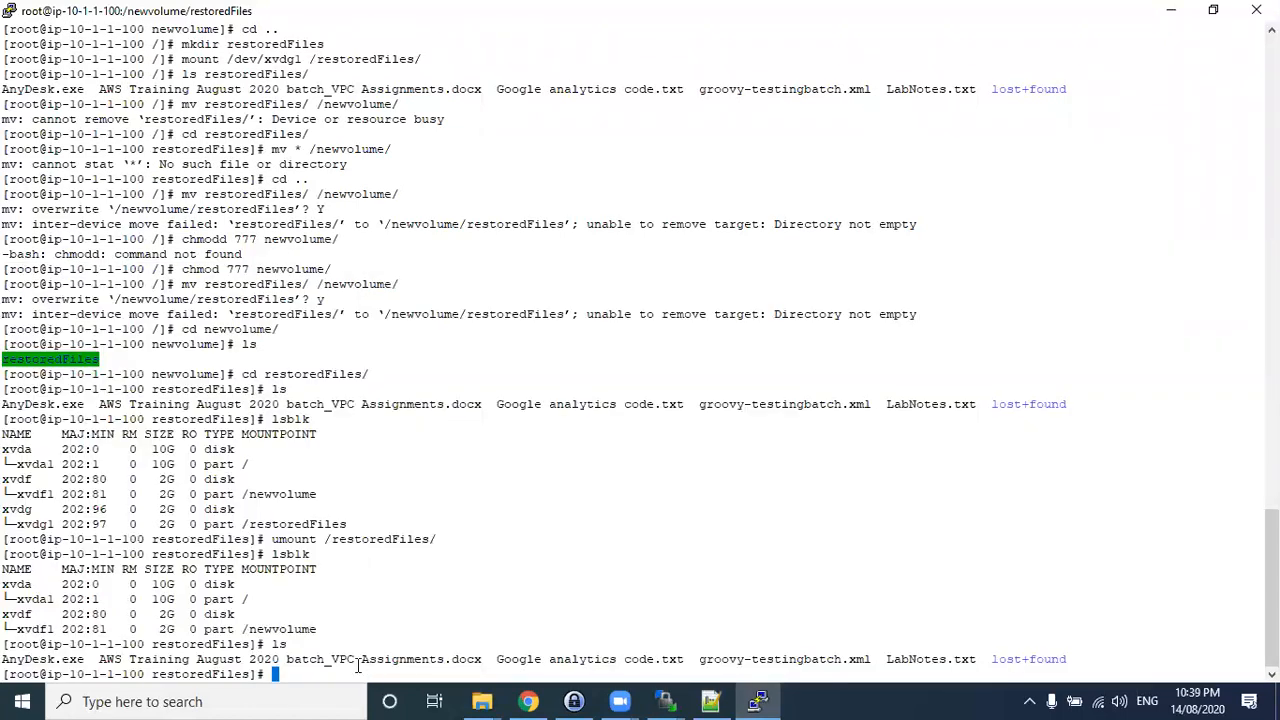
double_click(331, 669)
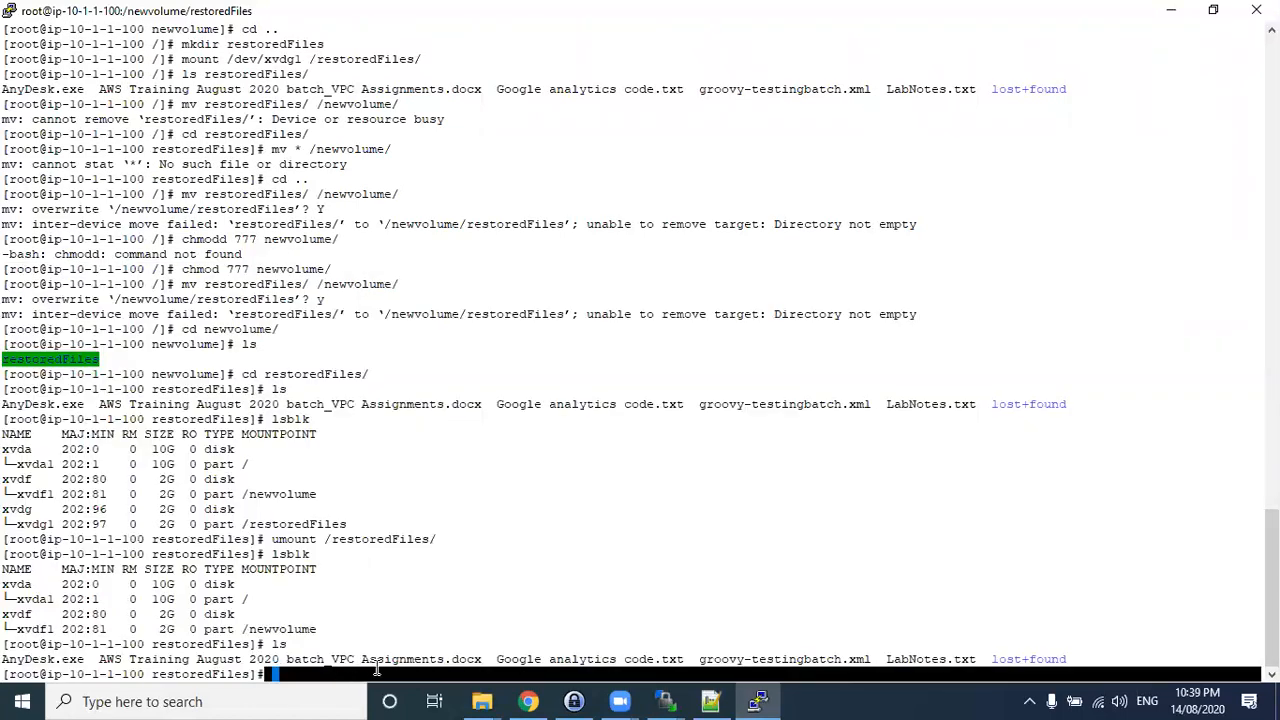
left_click_drag(248, 657, 336, 661)
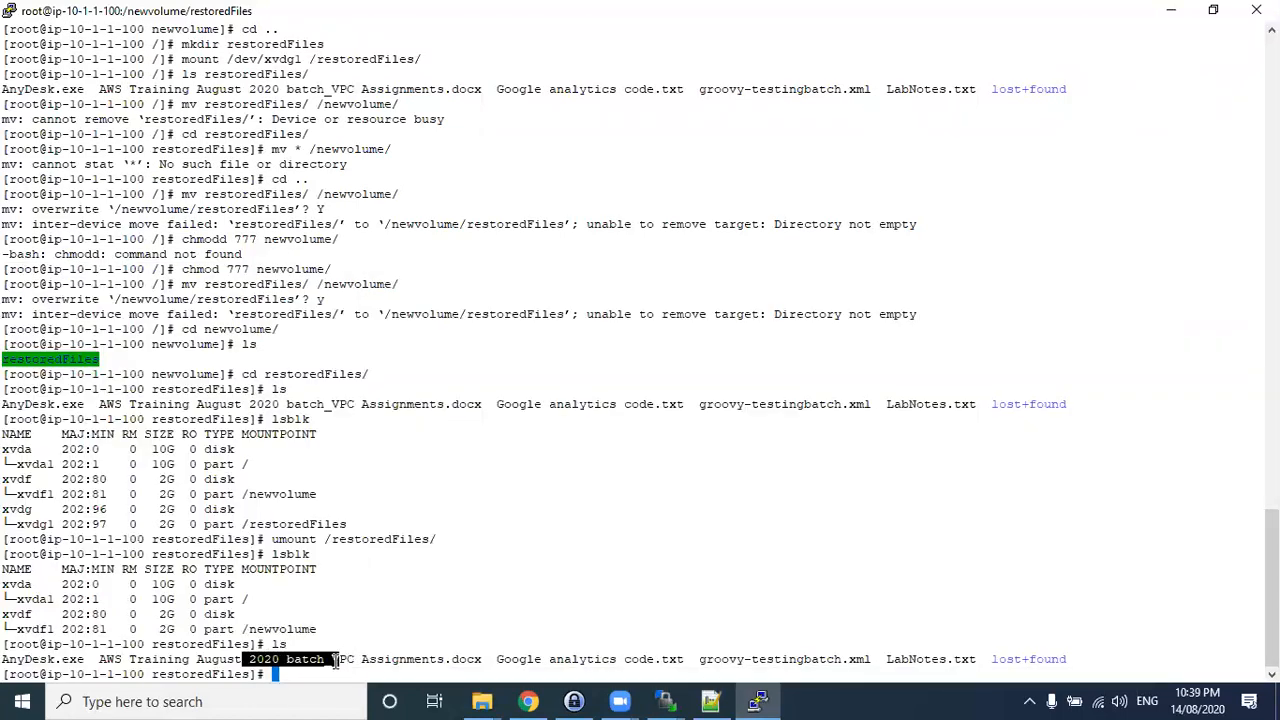
left_click(275, 680)
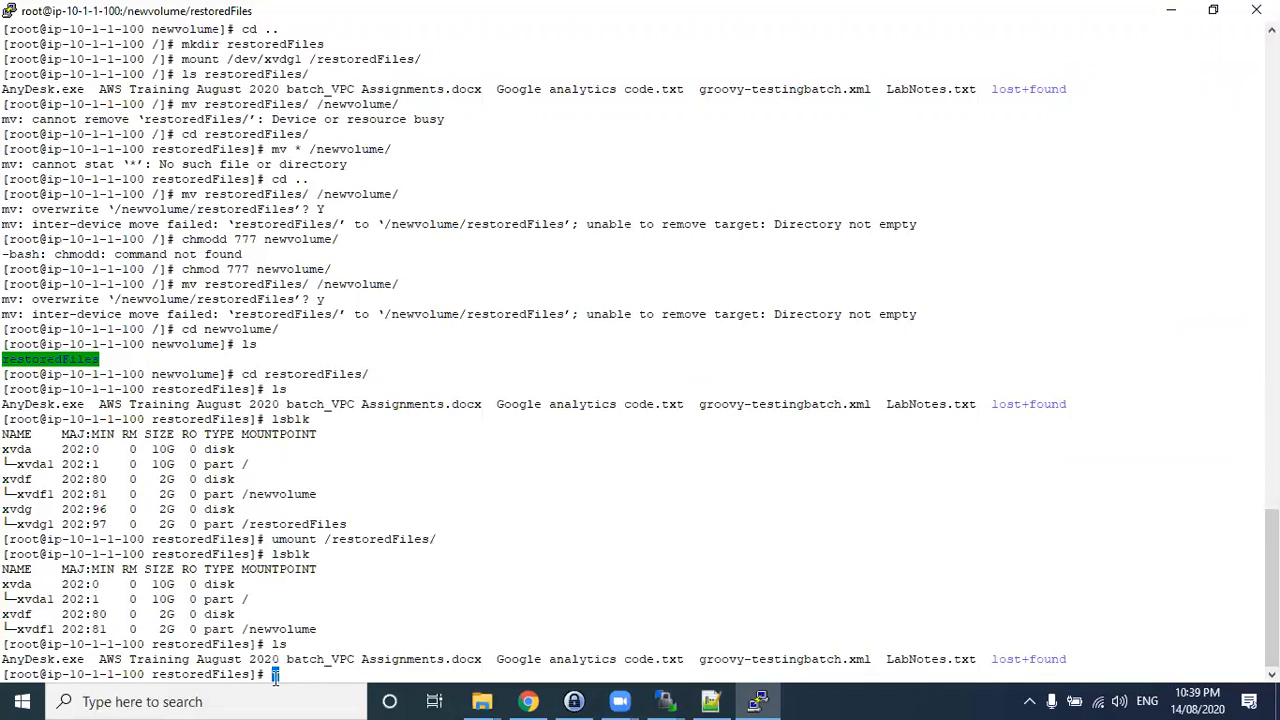
left_click(1171, 10)
left_click(1171, 10)
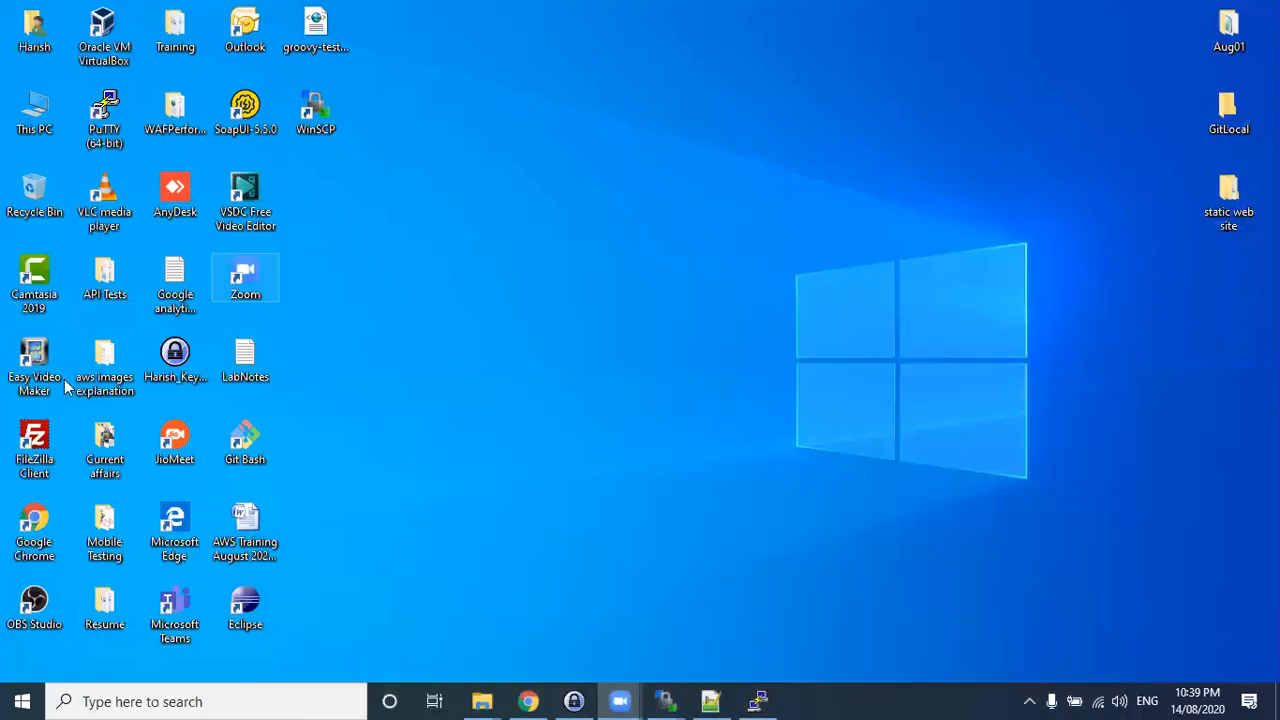
- Open the Create Snapshot form from the EC2 snapshots list, examine the options for the Instance resource type, and cancel the form
left_click(528, 701)
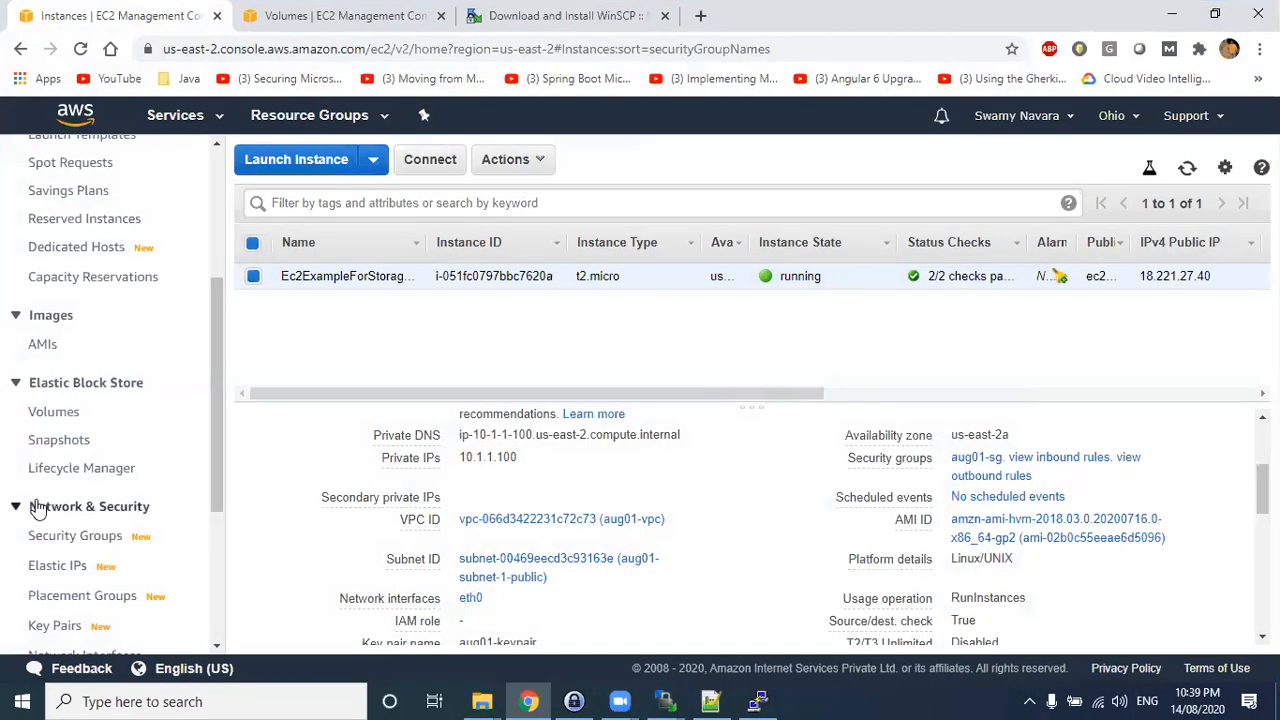
left_click_drag(177, 472, 30, 468)
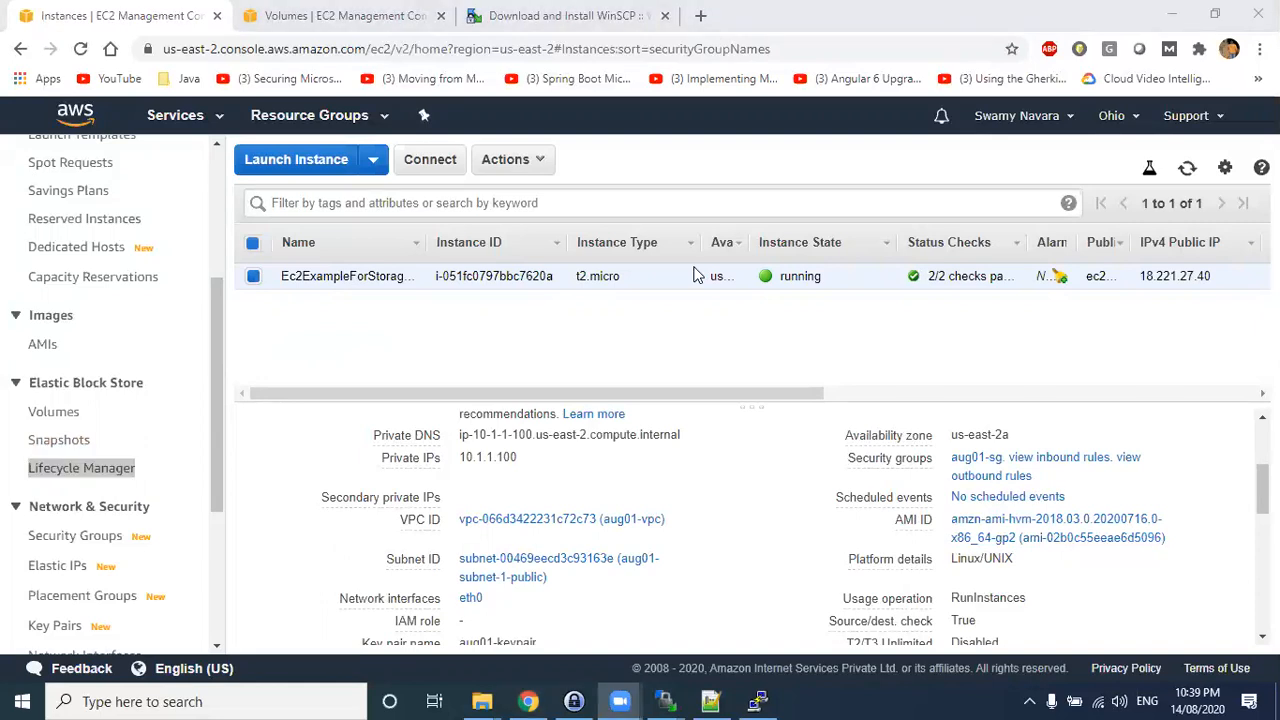
left_click(72, 440)
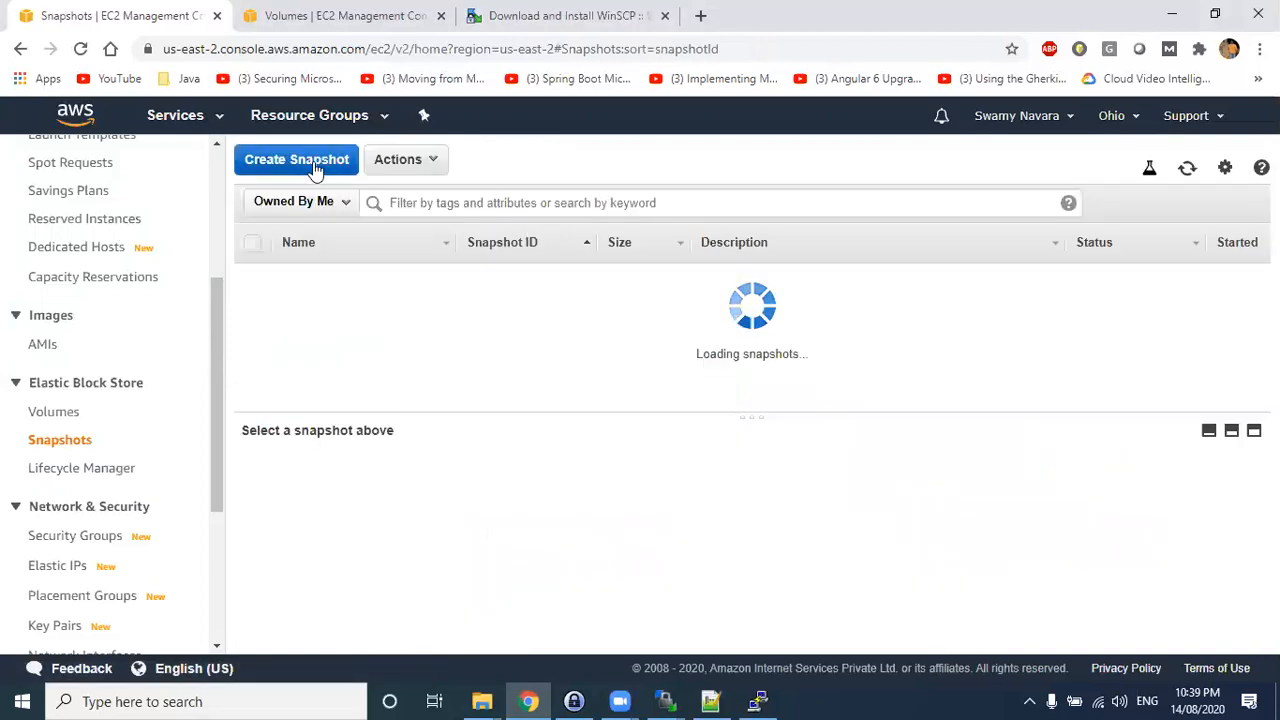
left_click(314, 163)
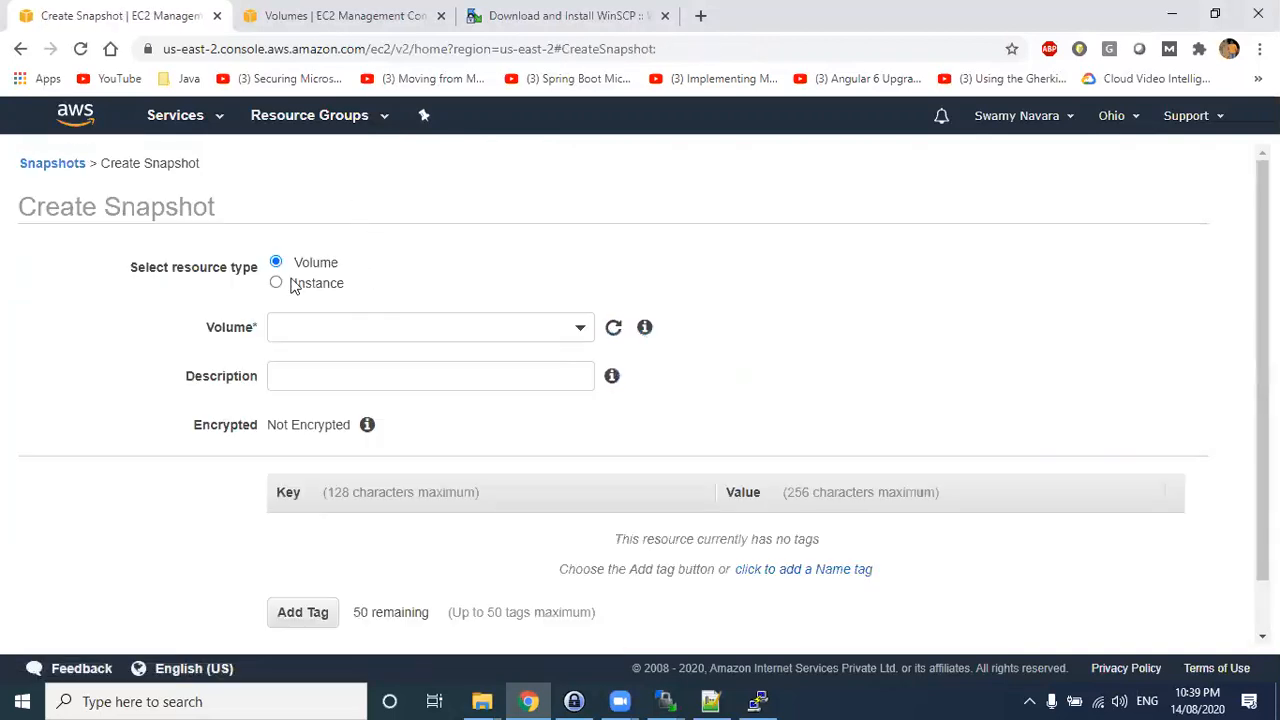
left_click(277, 285)
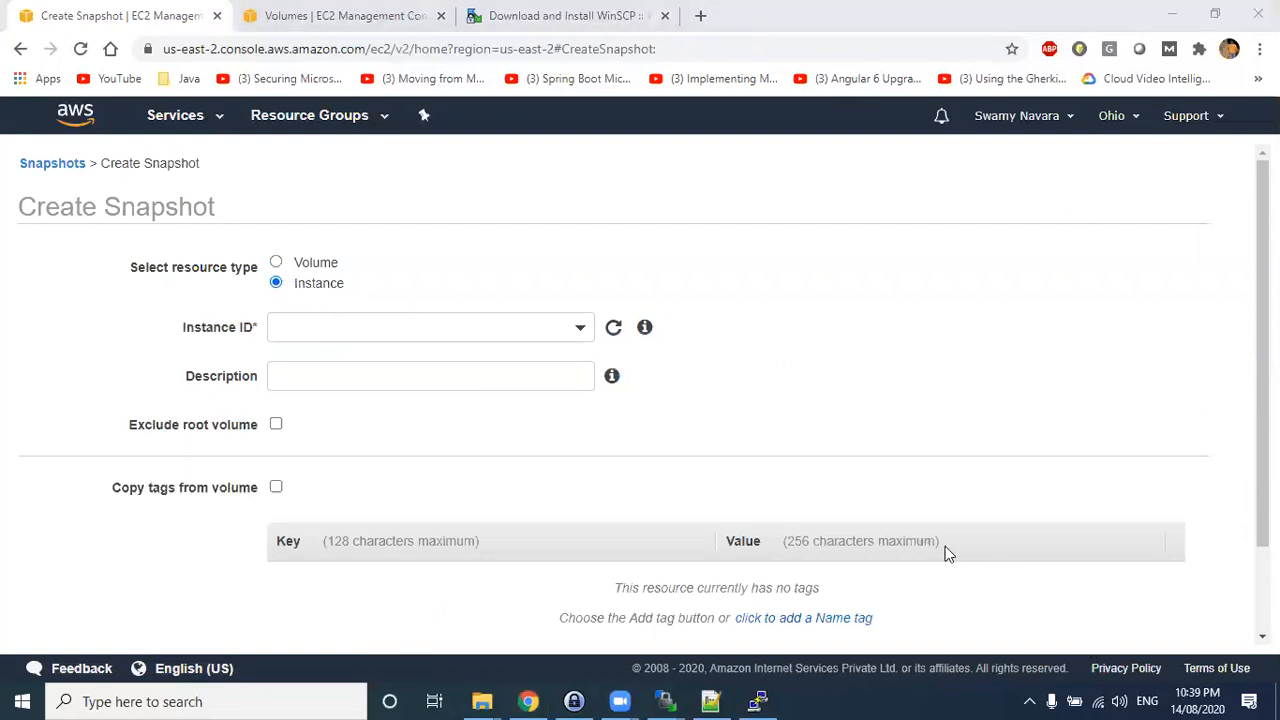
scroll(307, 353, "down", 2)
scroll(307, 353, "up", 2)
left_click_drag(296, 283, 356, 289)
double_click(320, 284)
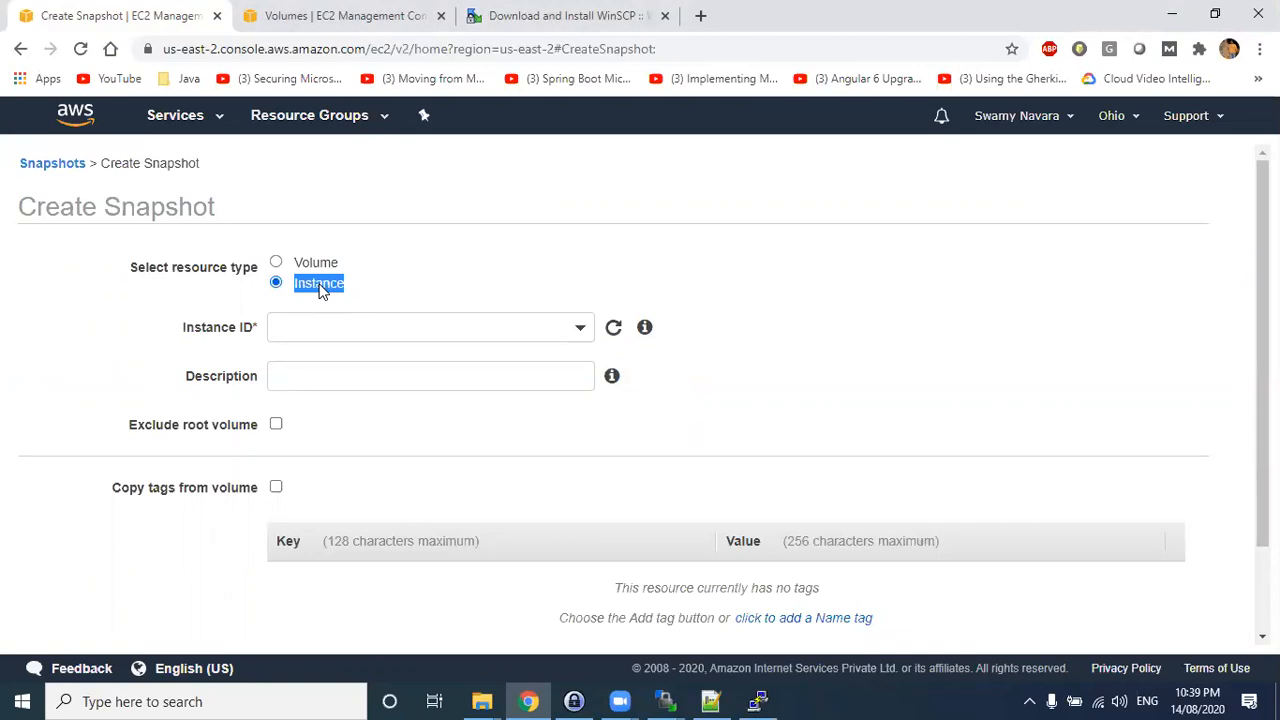
scroll(663, 351, "down", 2)
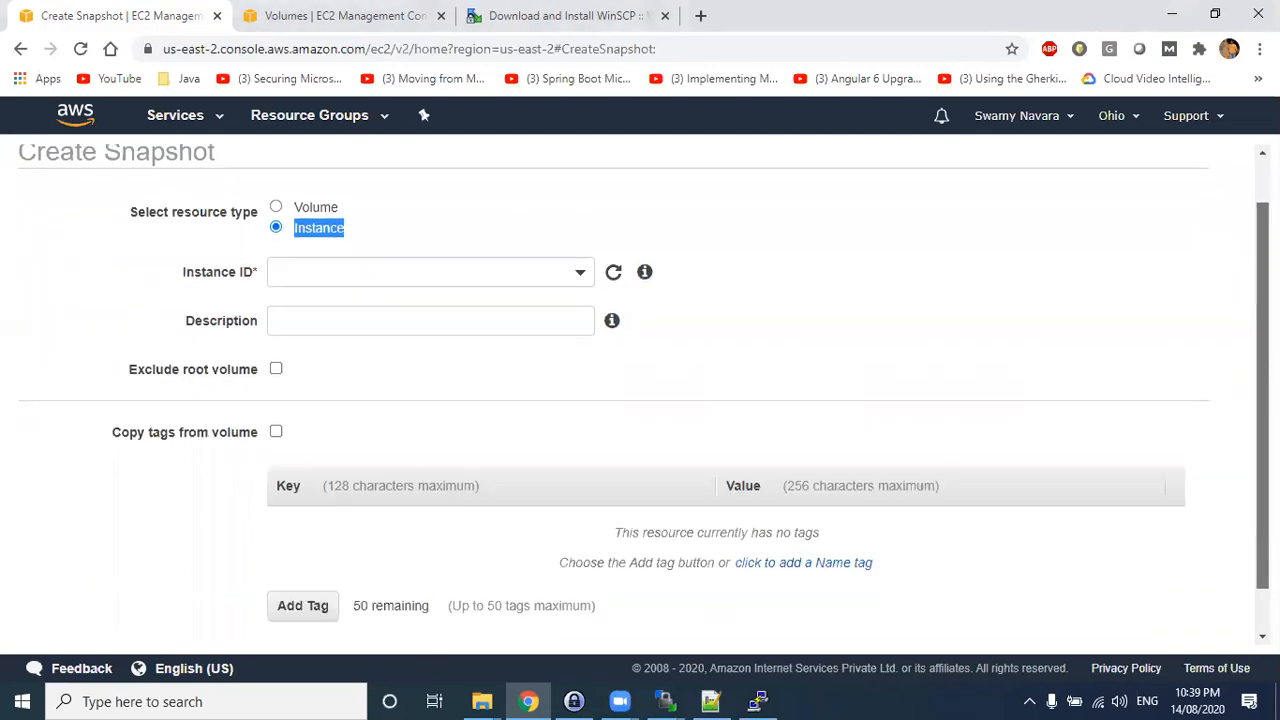
left_click(1040, 620)
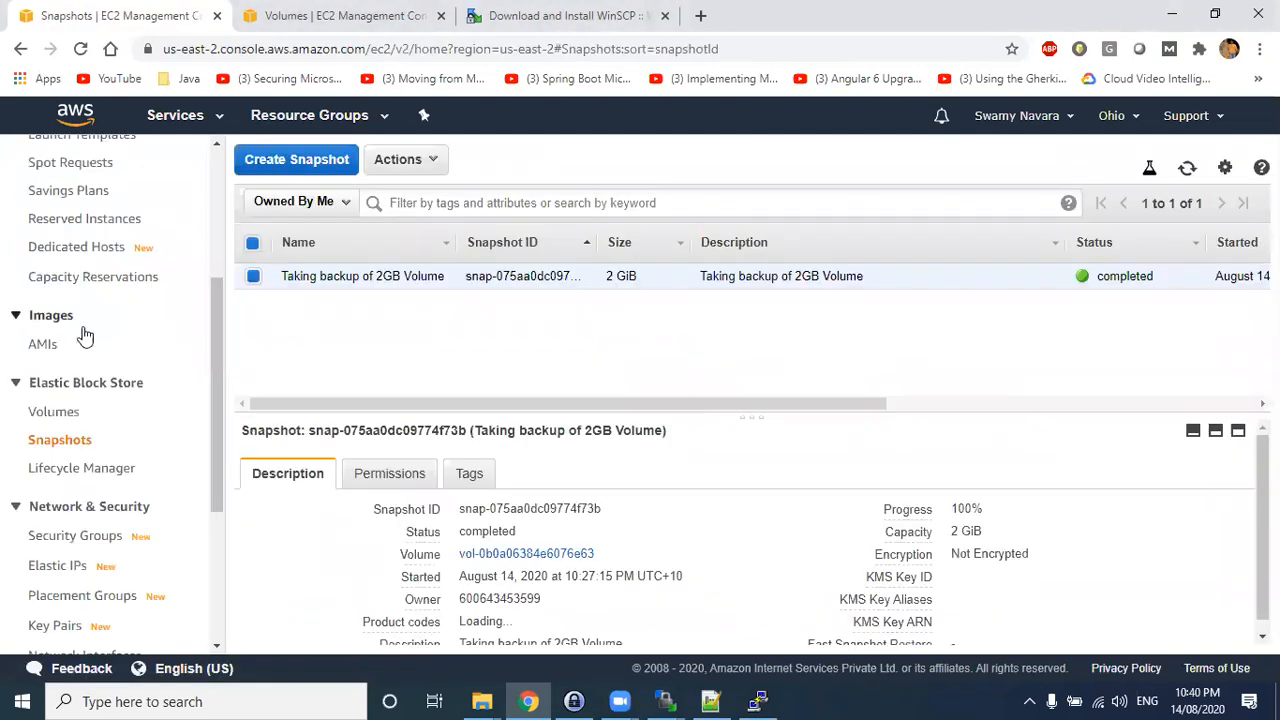
- Open the list of Elastic Block Store volumes from the snapshots page
scroll(66, 186, "up", 2)
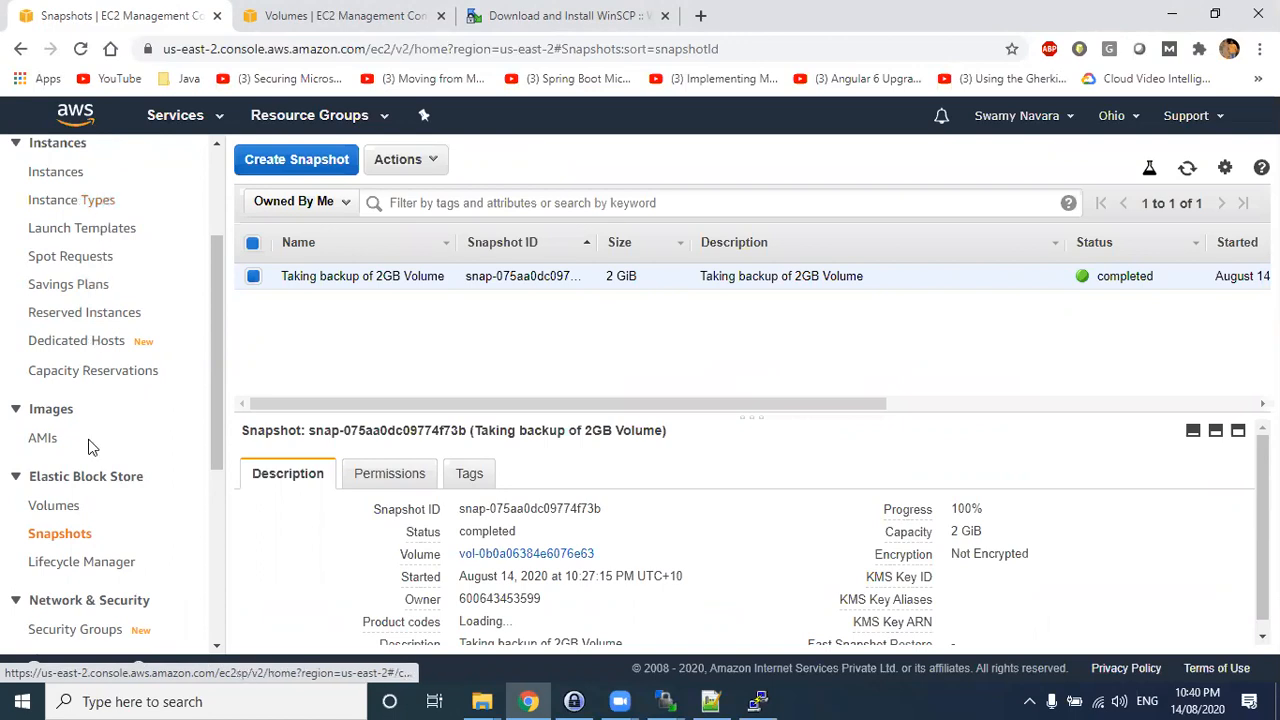
left_click(58, 512)
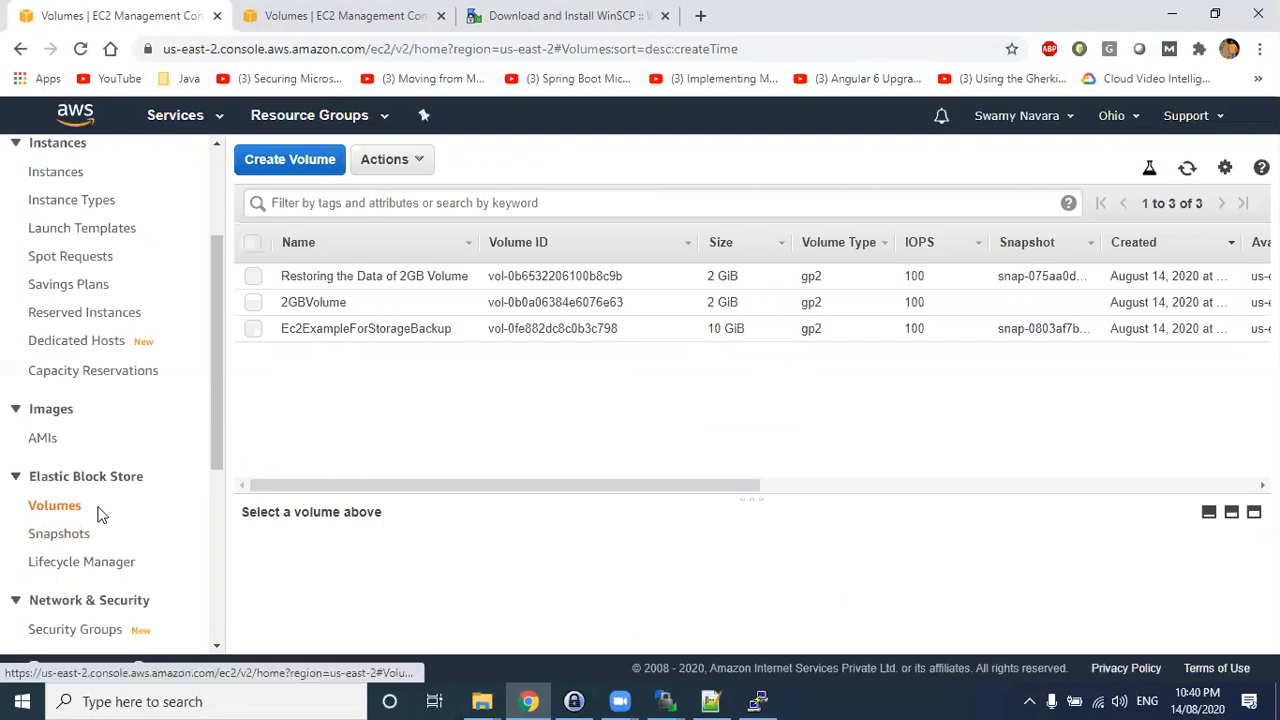
left_click_drag(82, 507, 14, 506)
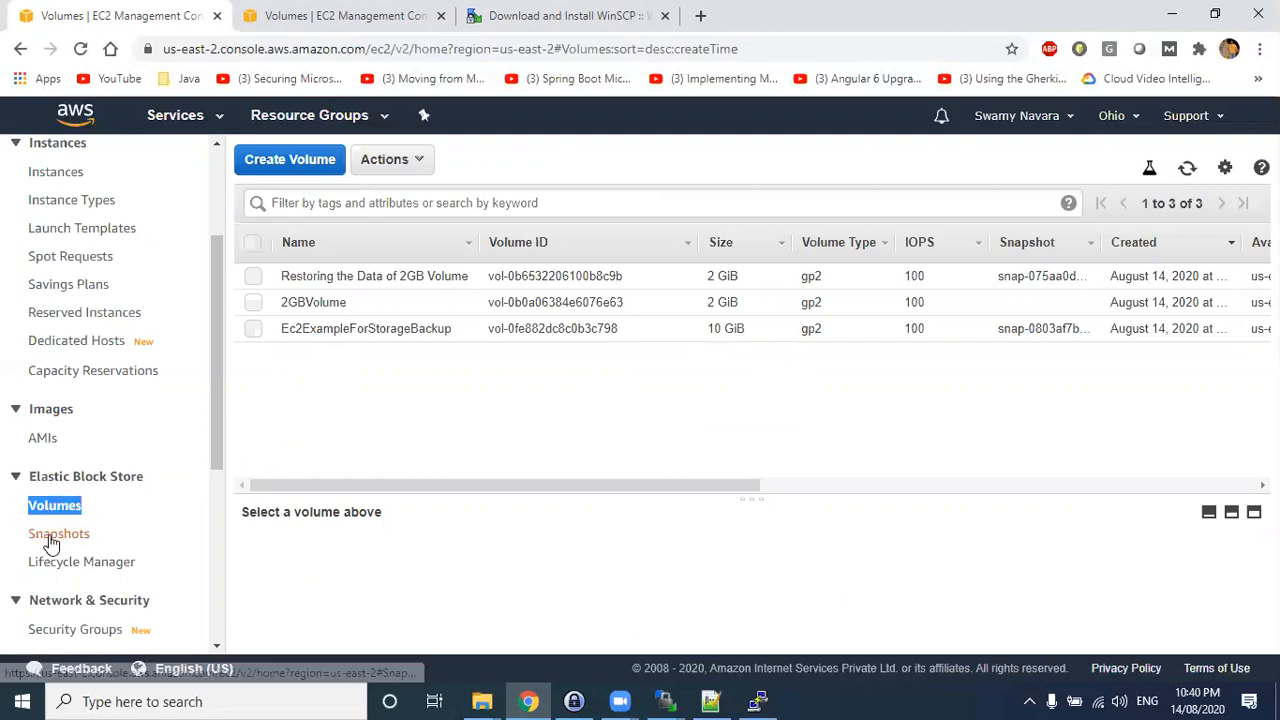
- Reopen the Create Snapshot form, review the options for the Volume resource type, and cancel without creating a snapshot
left_click(42, 535)
left_click(295, 162)
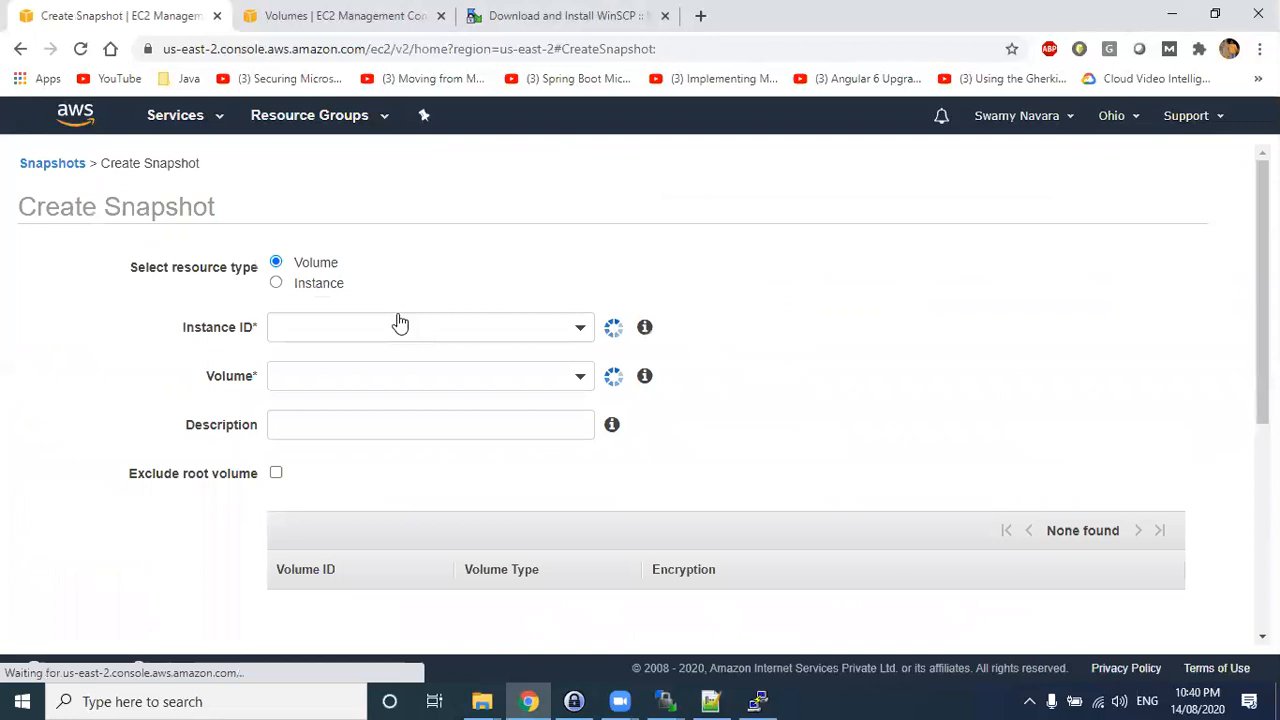
double_click(305, 266)
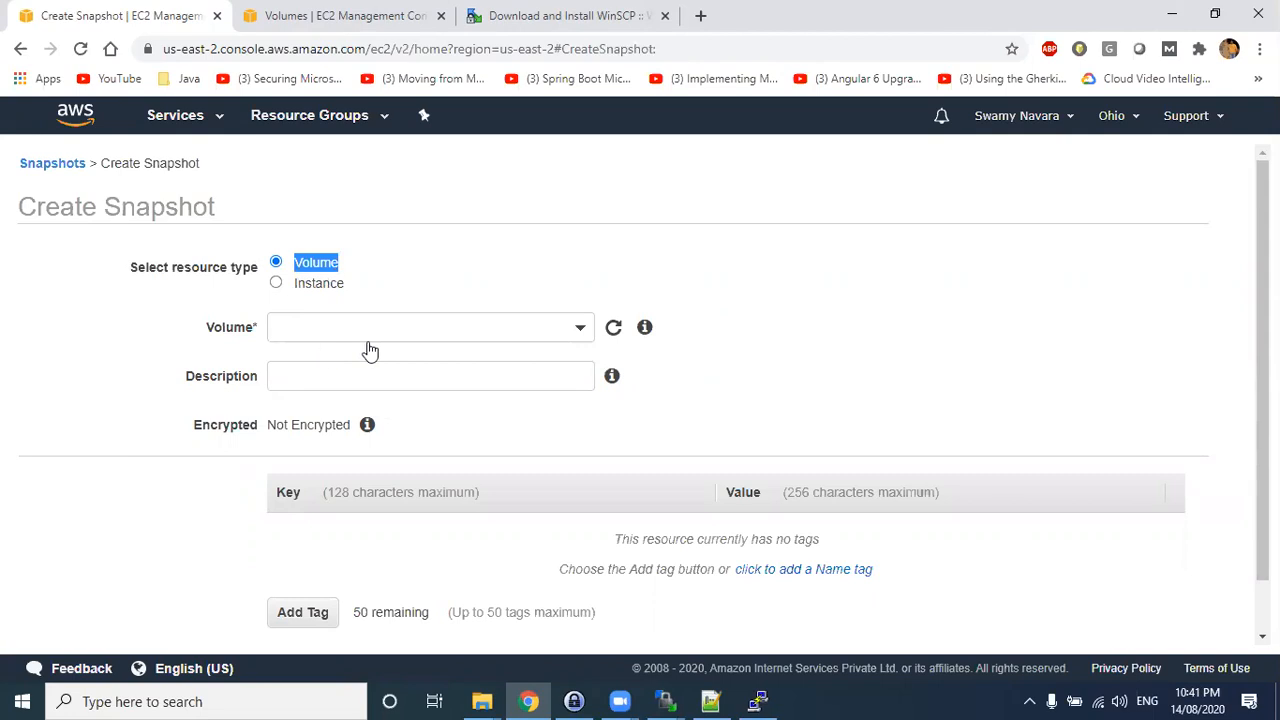
scroll(494, 331, "down", 1)
scroll(1094, 634, "up", 1)
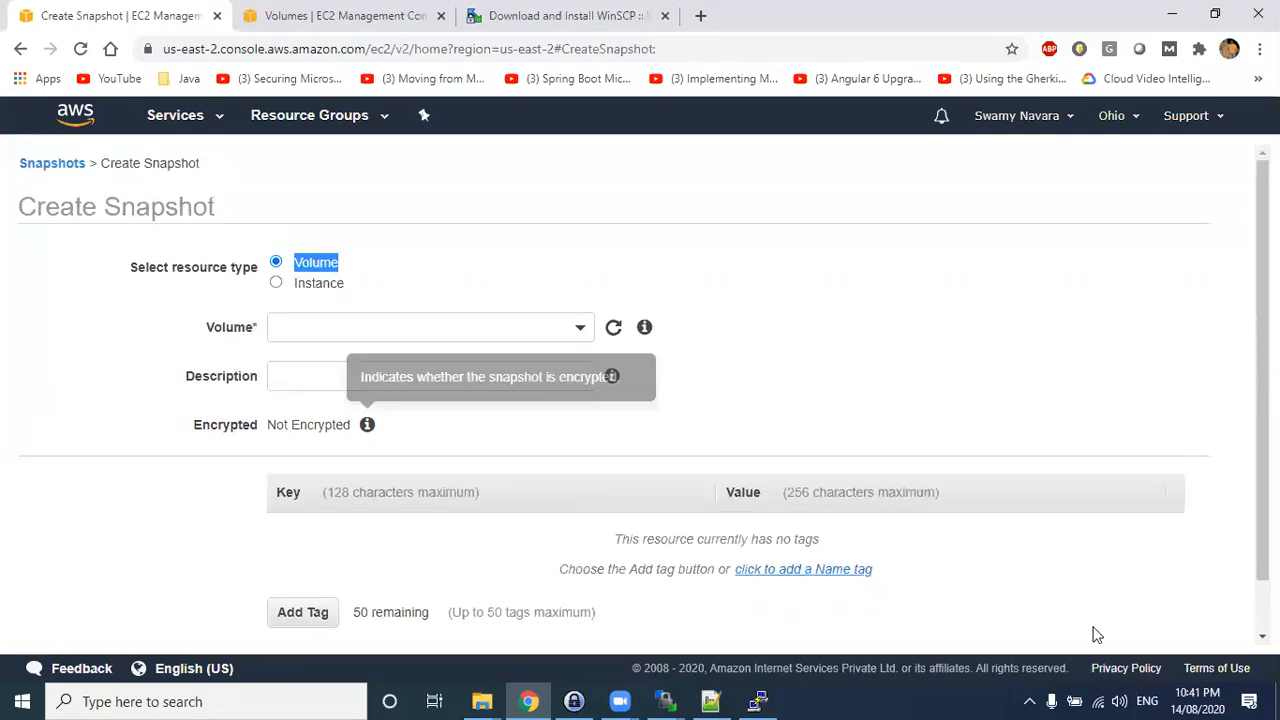
scroll(1080, 620, "down", 1)
left_click(1137, 620)
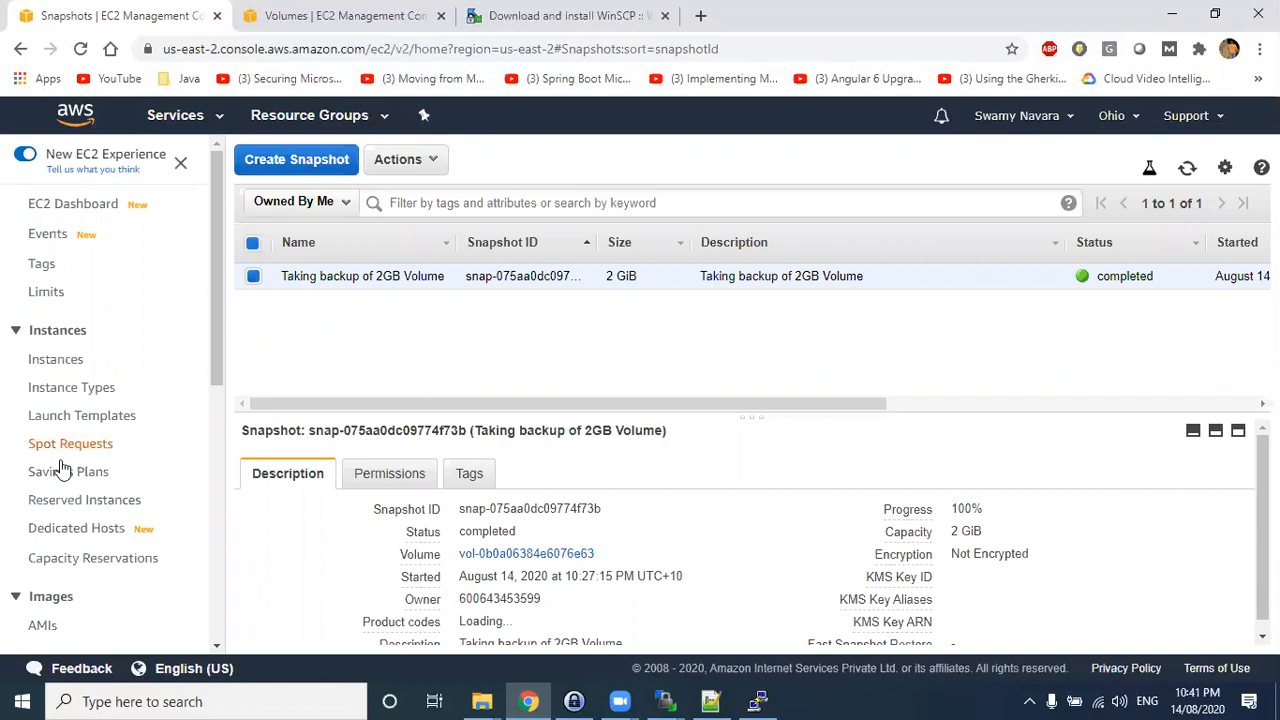
- Open the Elastic Block Store volumes list and review the actions available for the volume named Restoring the Data of 2GB Volume
scroll(97, 431, "down", 2)
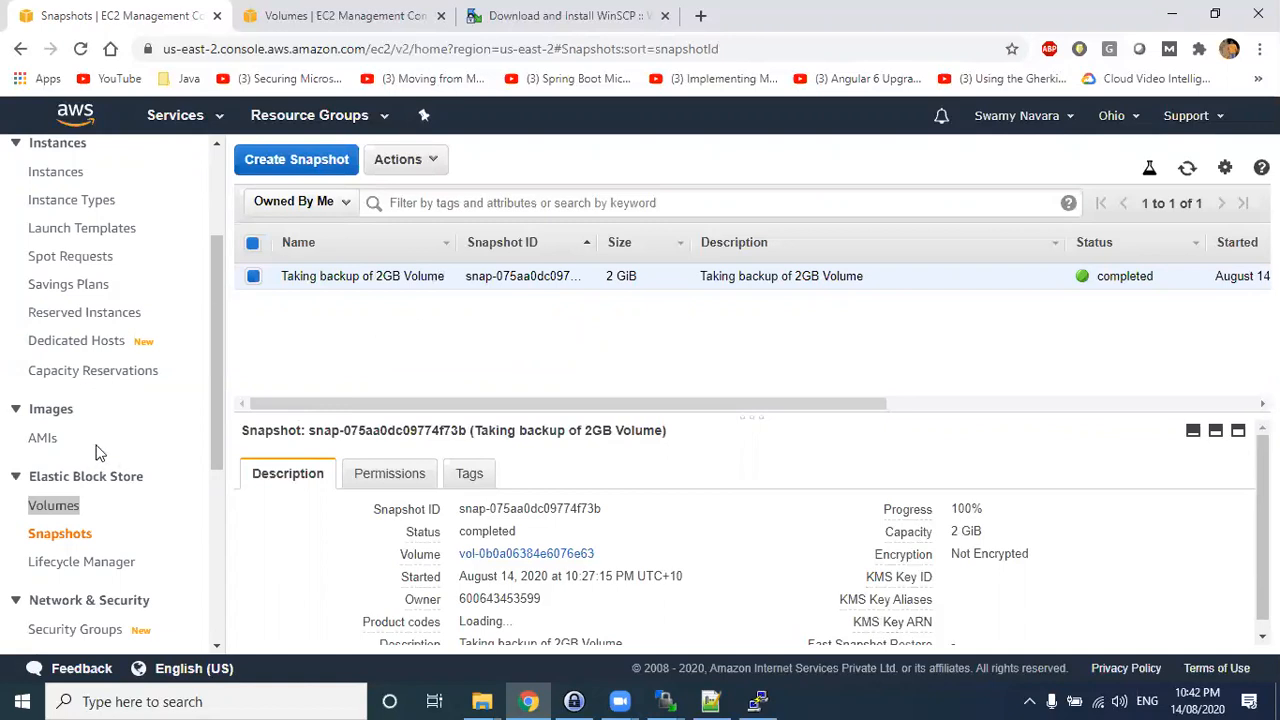
left_click_drag(77, 441, 30, 441)
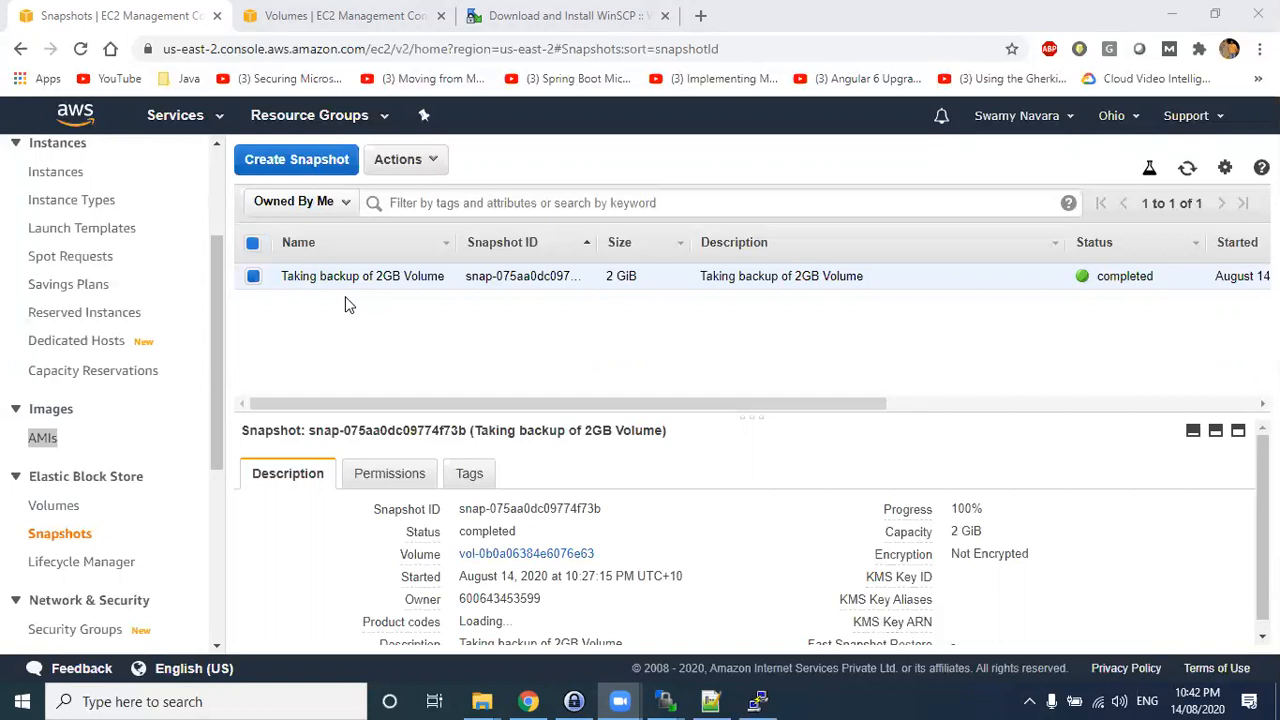
left_click(54, 505)
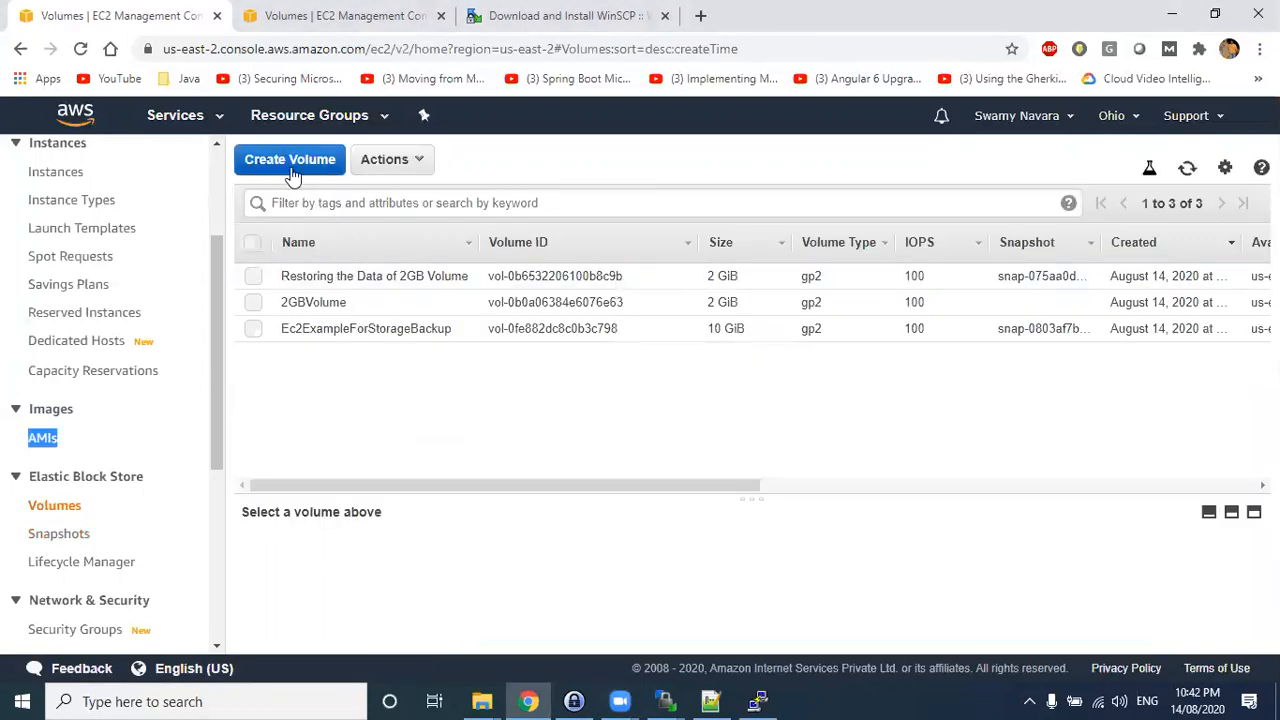
right_click(356, 268)
key("Escape")
right_click(350, 272)
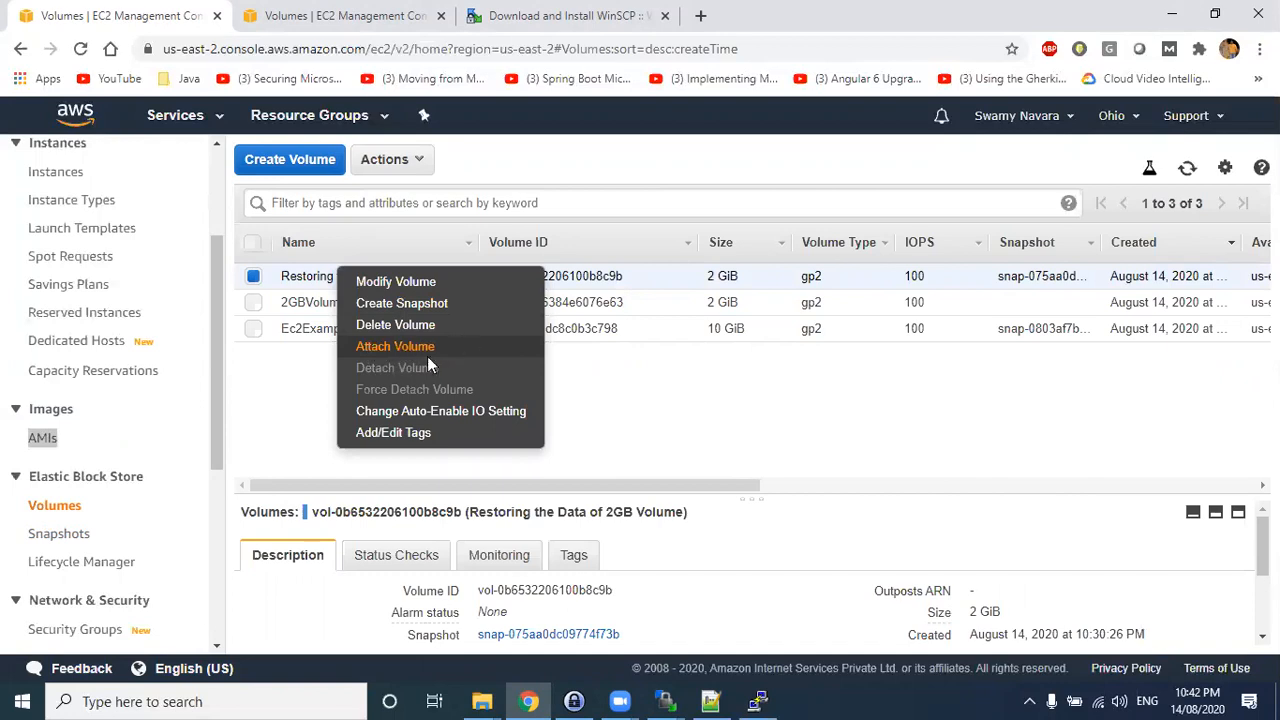
left_click(680, 422)
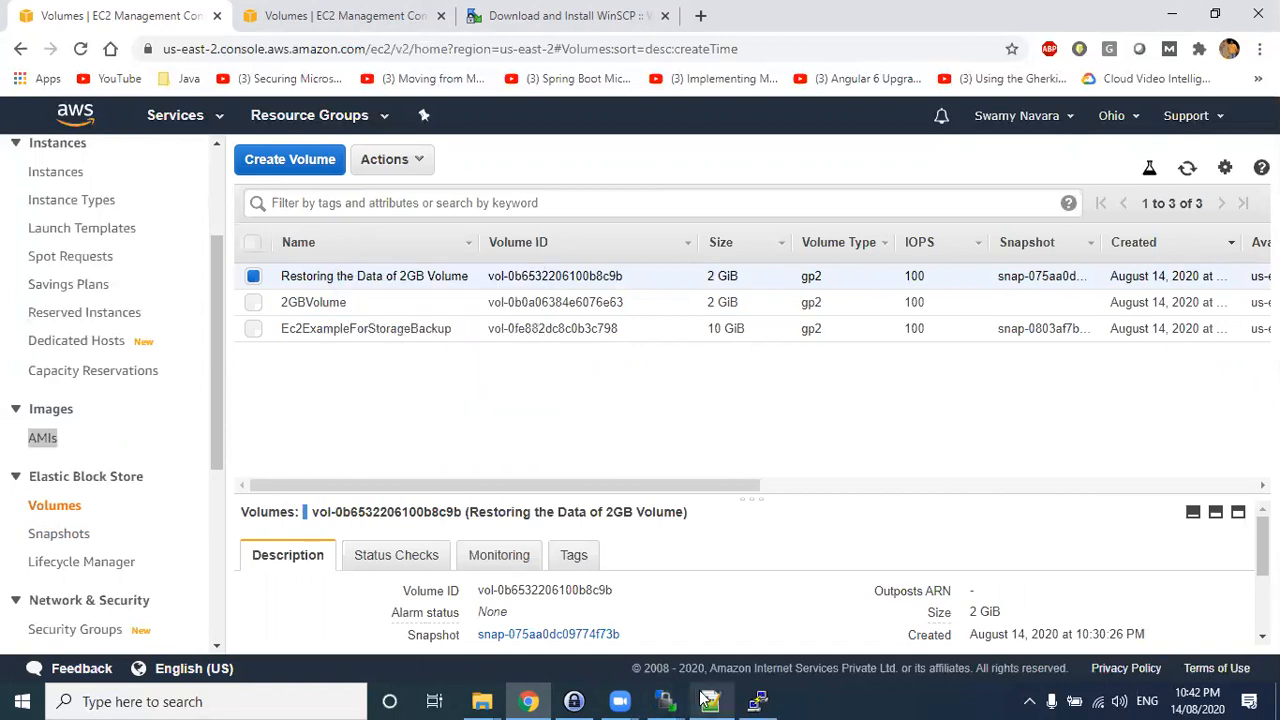
- Switch to the terminal, examine the xvdg disk and its /restoredFiles mount point in the earlier lsblk output, and minimize the terminal
left_click(757, 701)
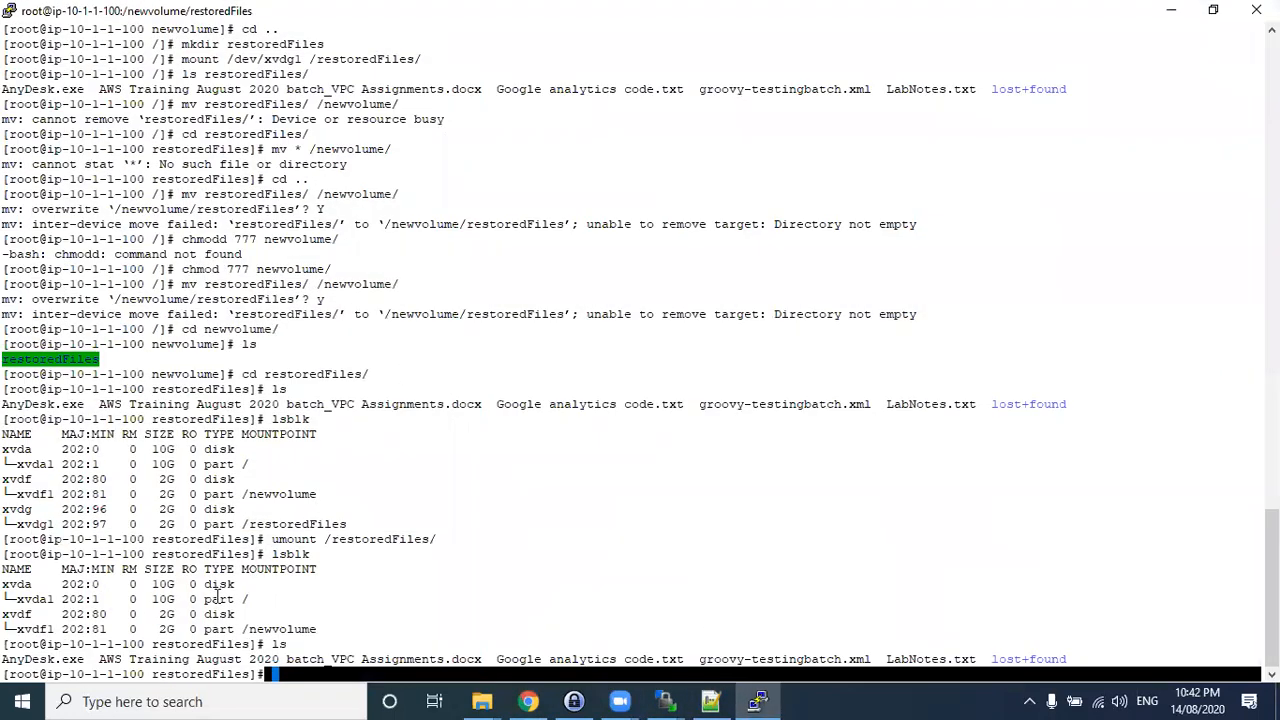
left_click_drag(236, 509, 4, 510)
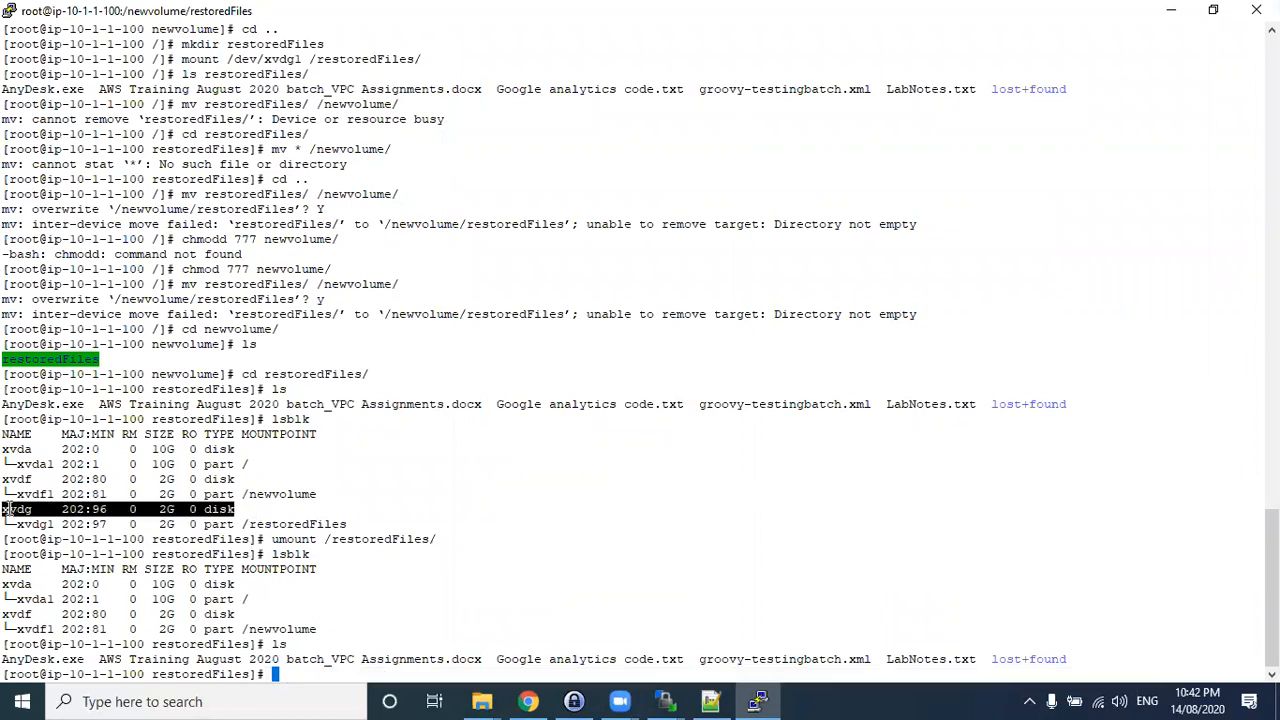
double_click(212, 525)
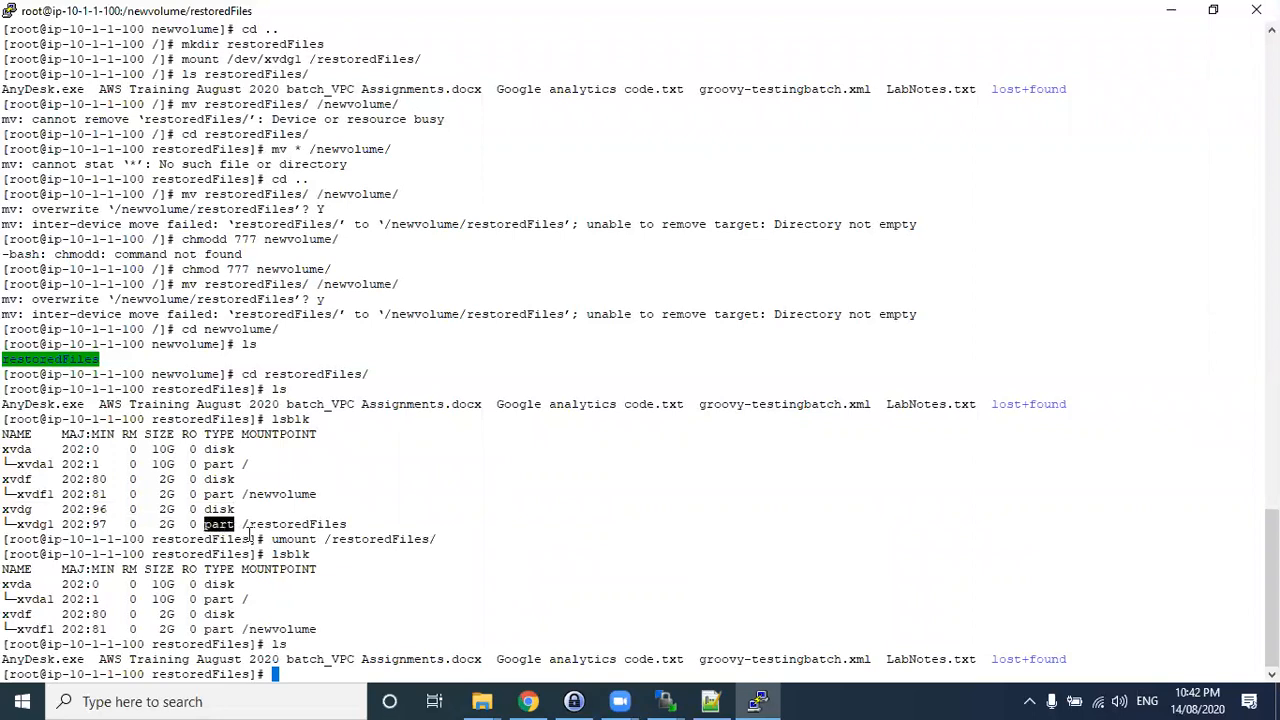
left_click_drag(250, 525, 354, 540)
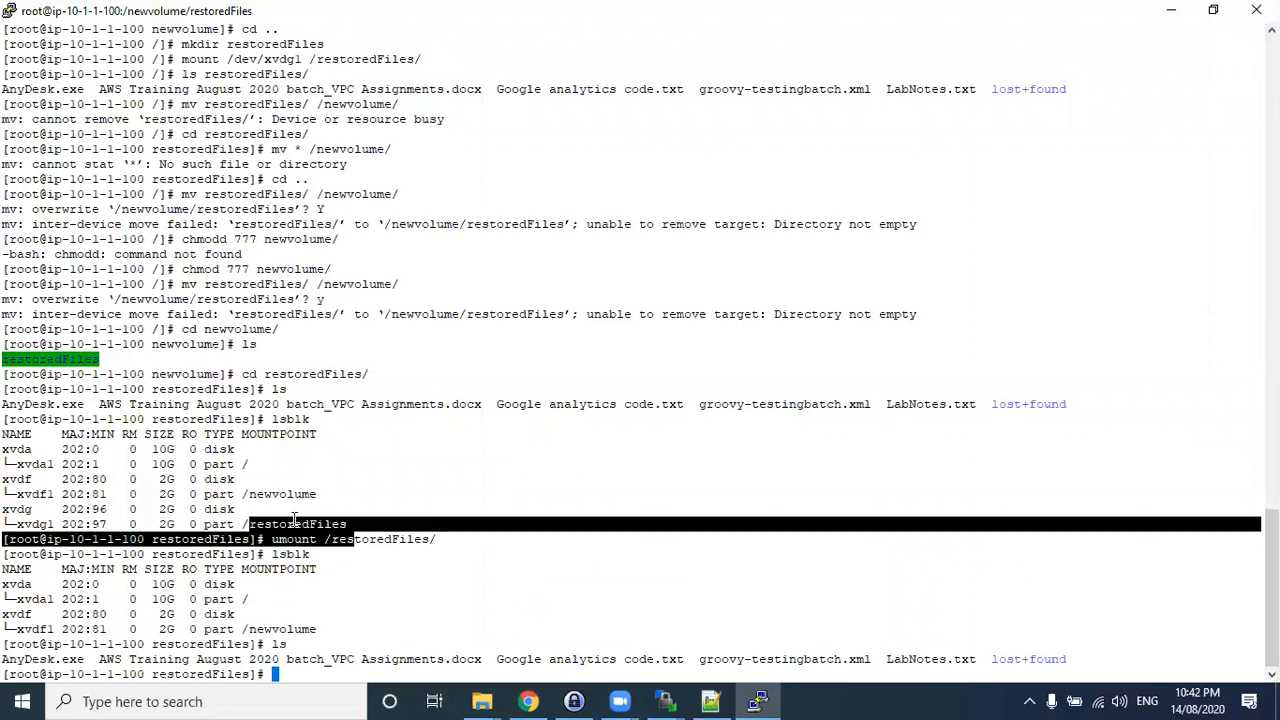
left_click(295, 522)
double_click(298, 524)
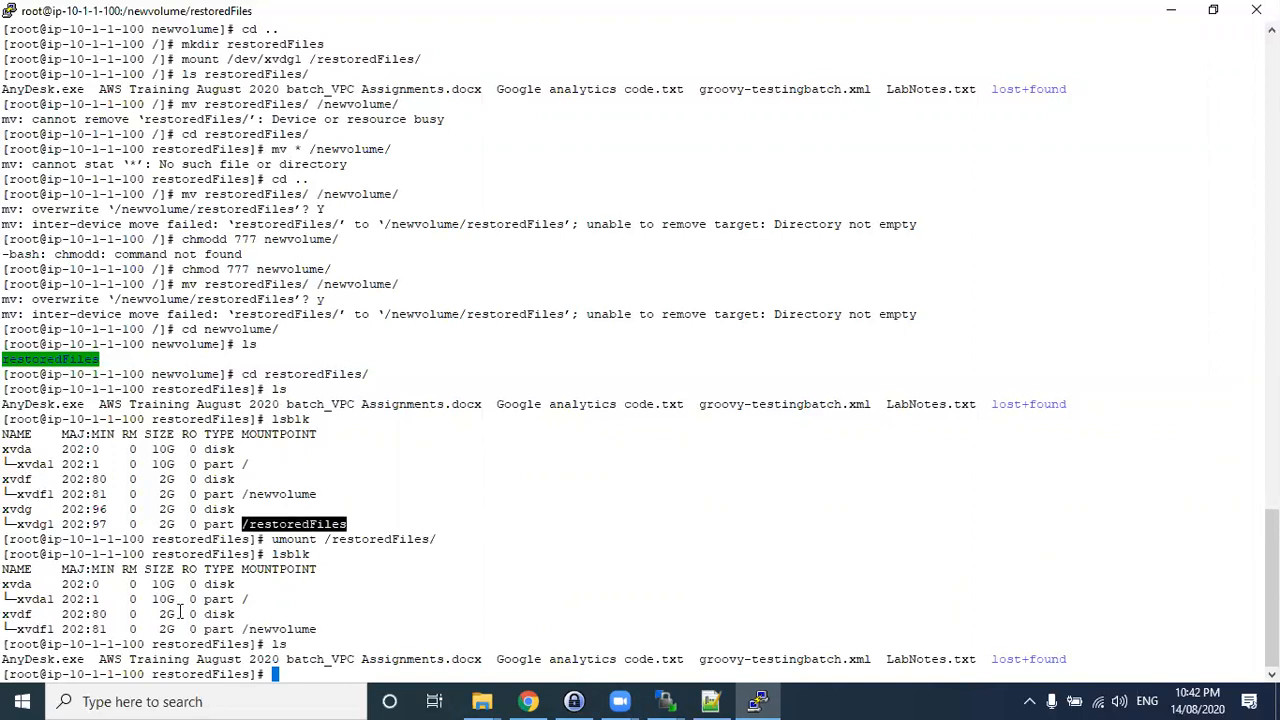
left_click(1171, 10)
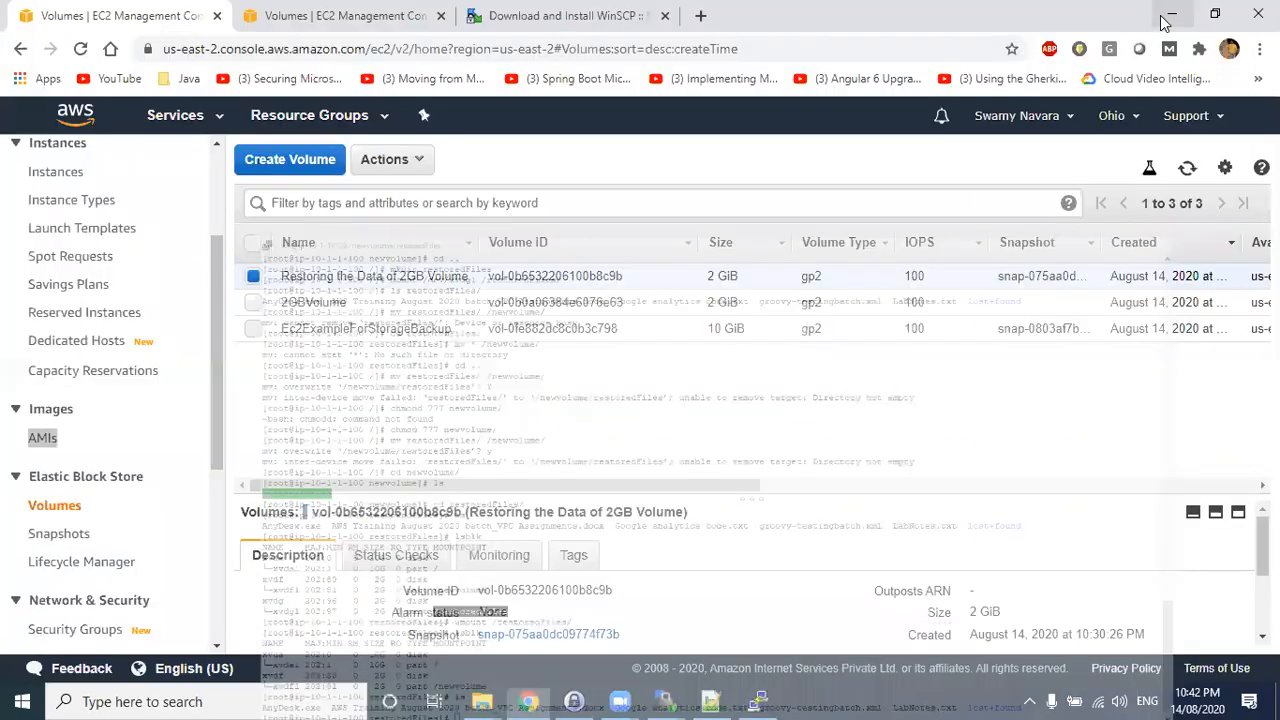
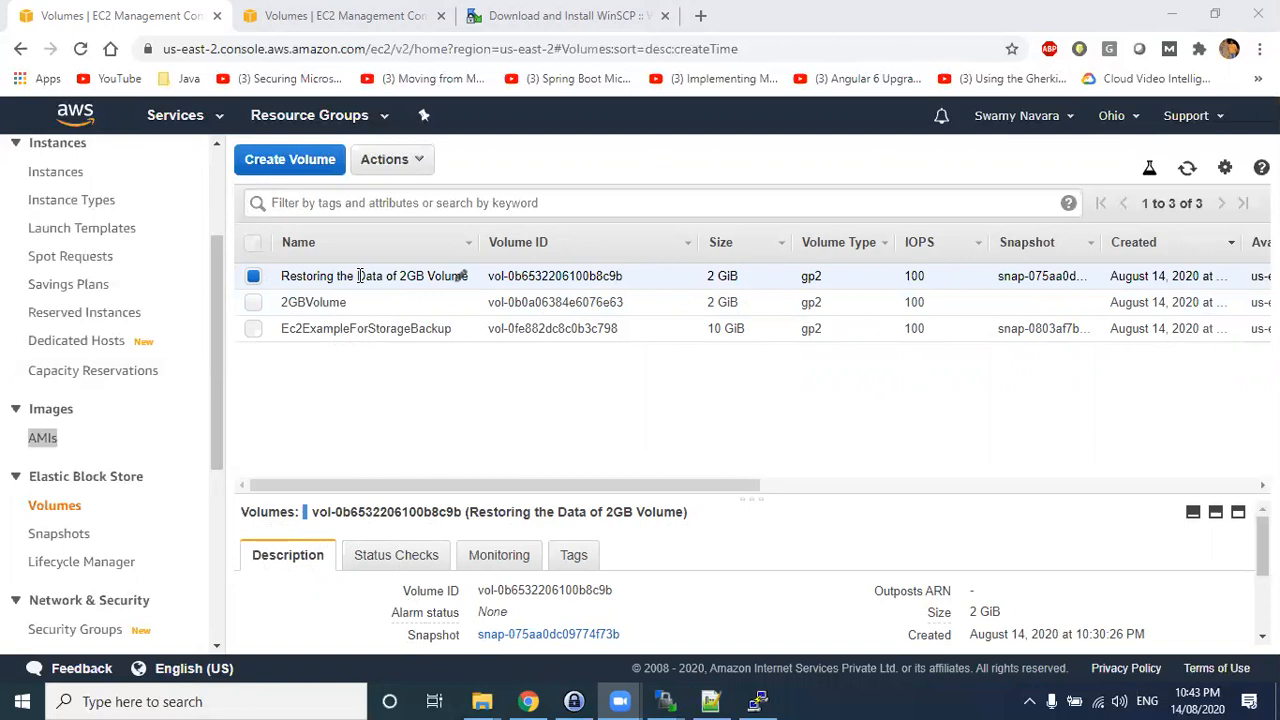
- Detach the volume named 2GBVolume from its instance and confirm the detachment
left_click_drag(281, 277, 420, 290)
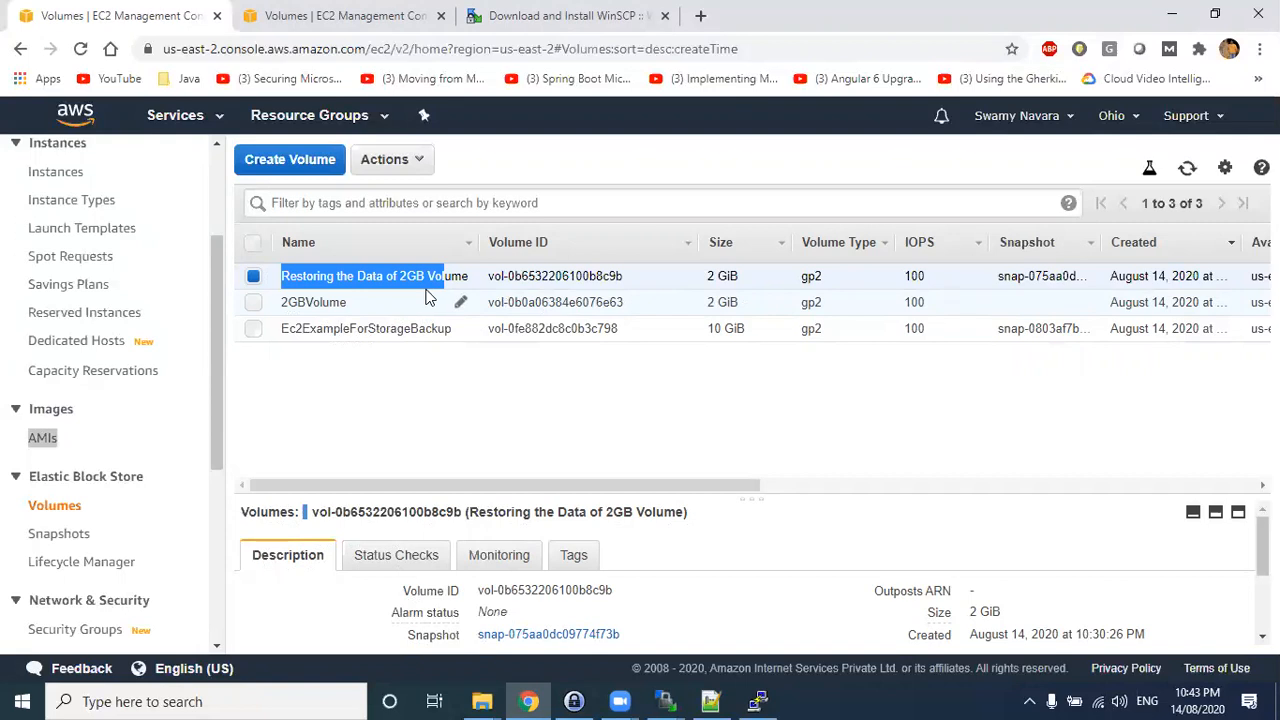
left_click(365, 404)
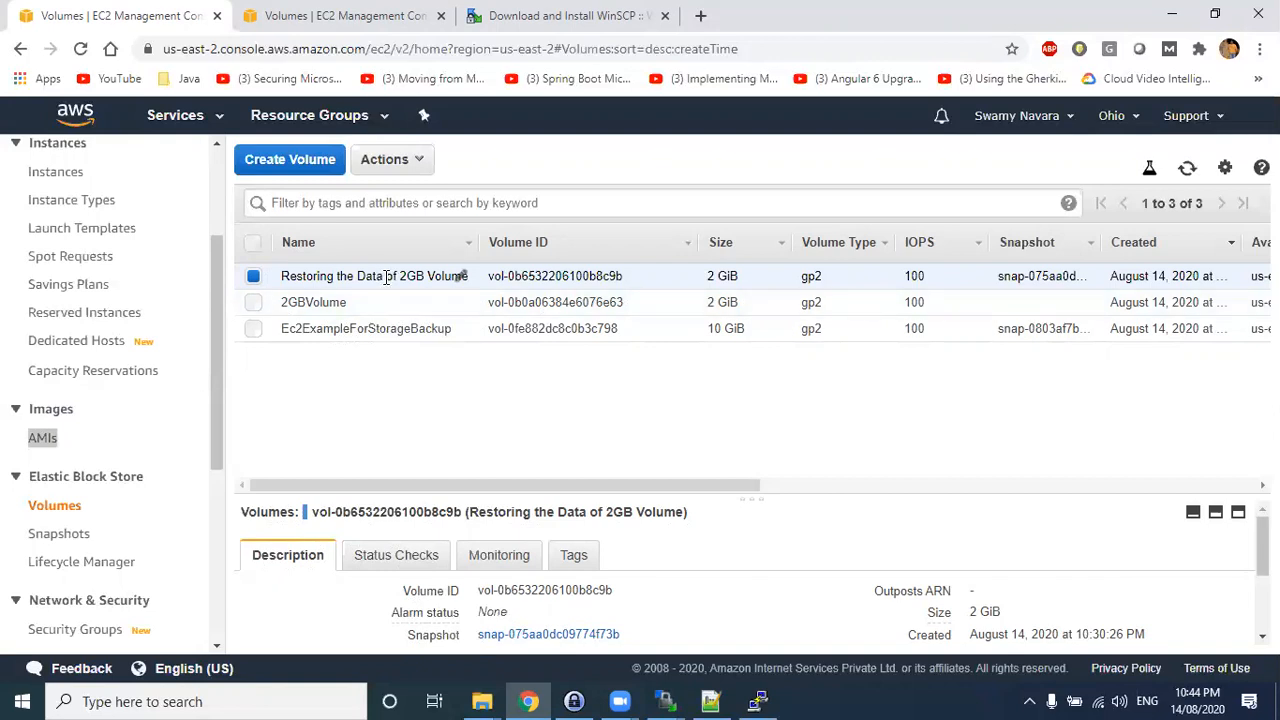
left_click(318, 304)
right_click(318, 302)
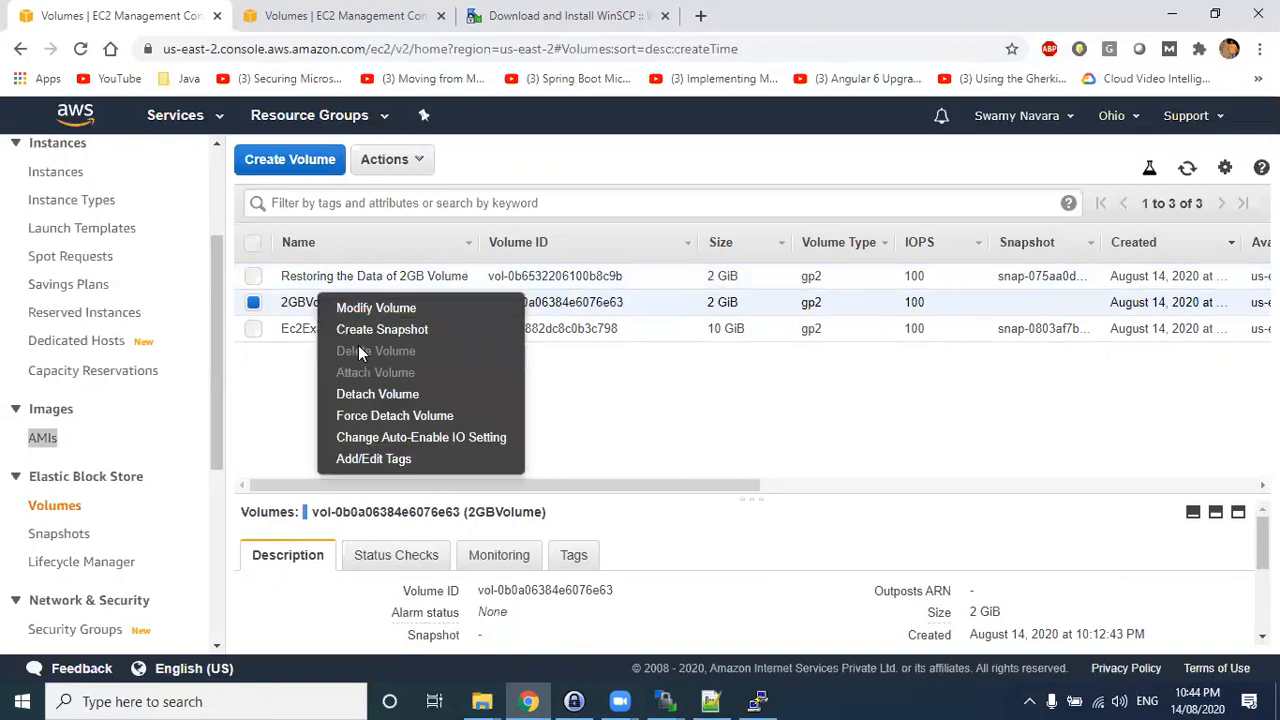
left_click(372, 394)
left_click(862, 455)
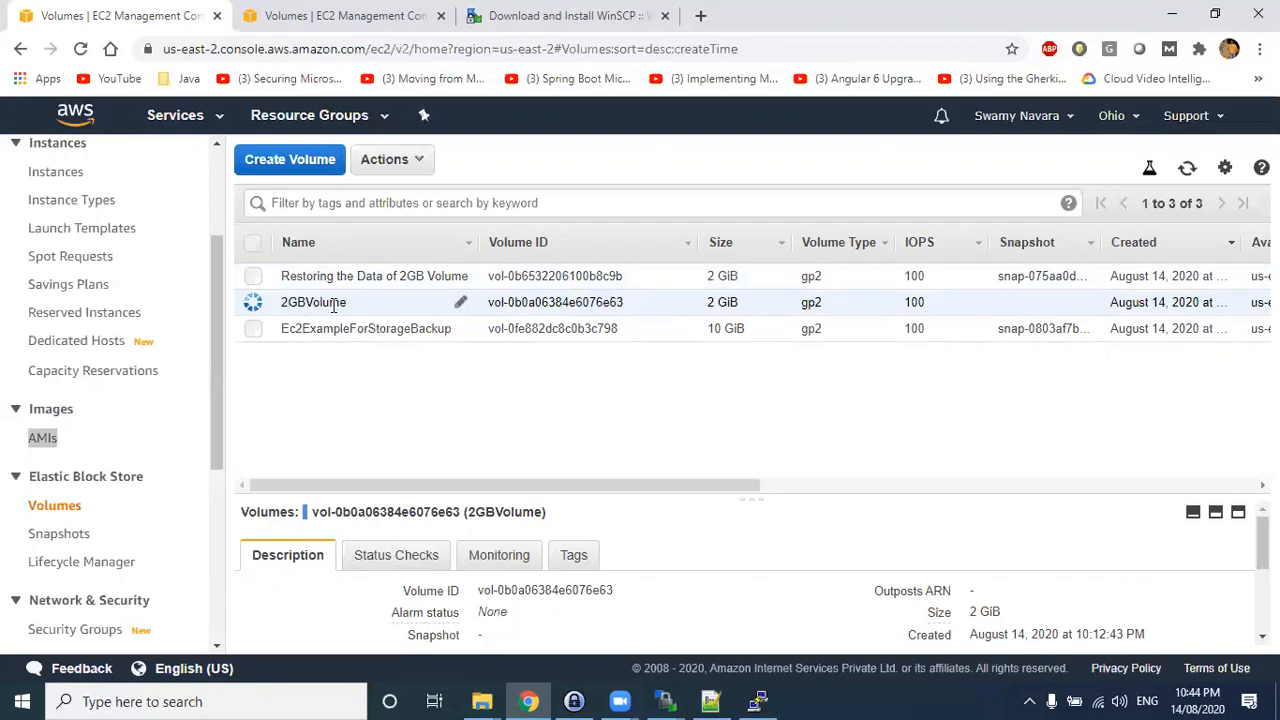
- Check which actions are available for 2GBVolume during detachment and refresh the volumes list
right_click(332, 305)
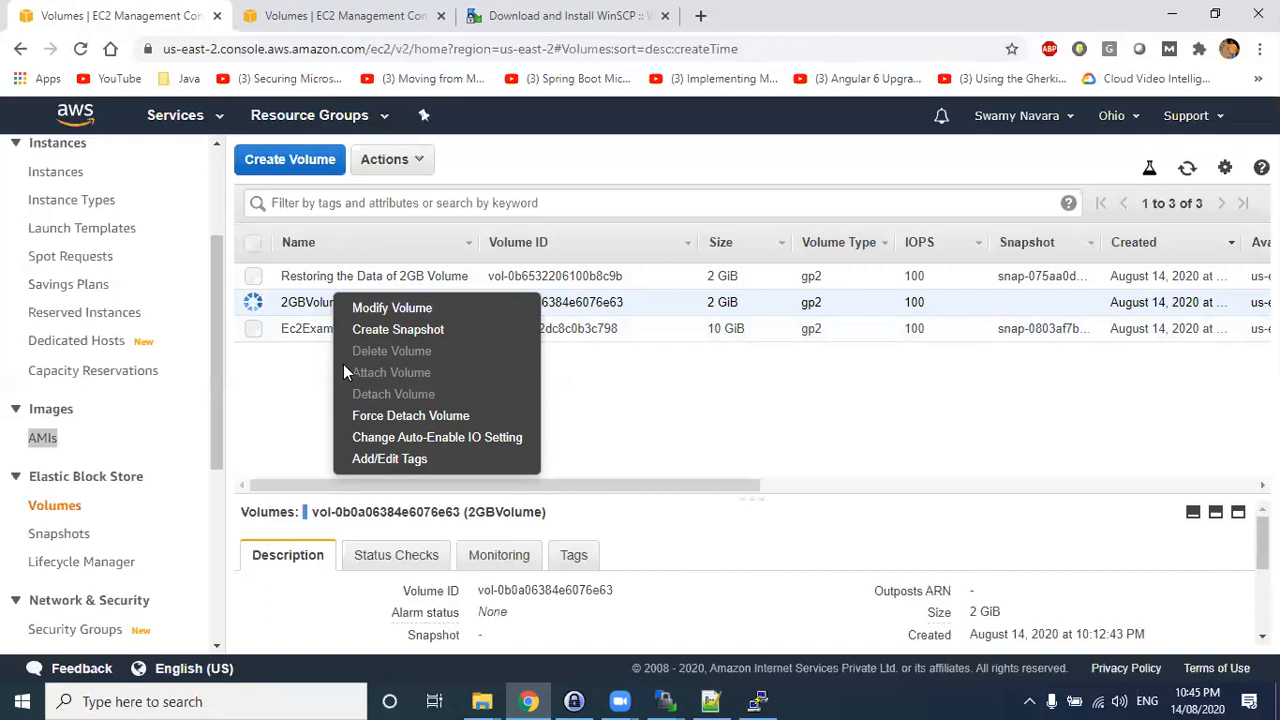
left_click(300, 380)
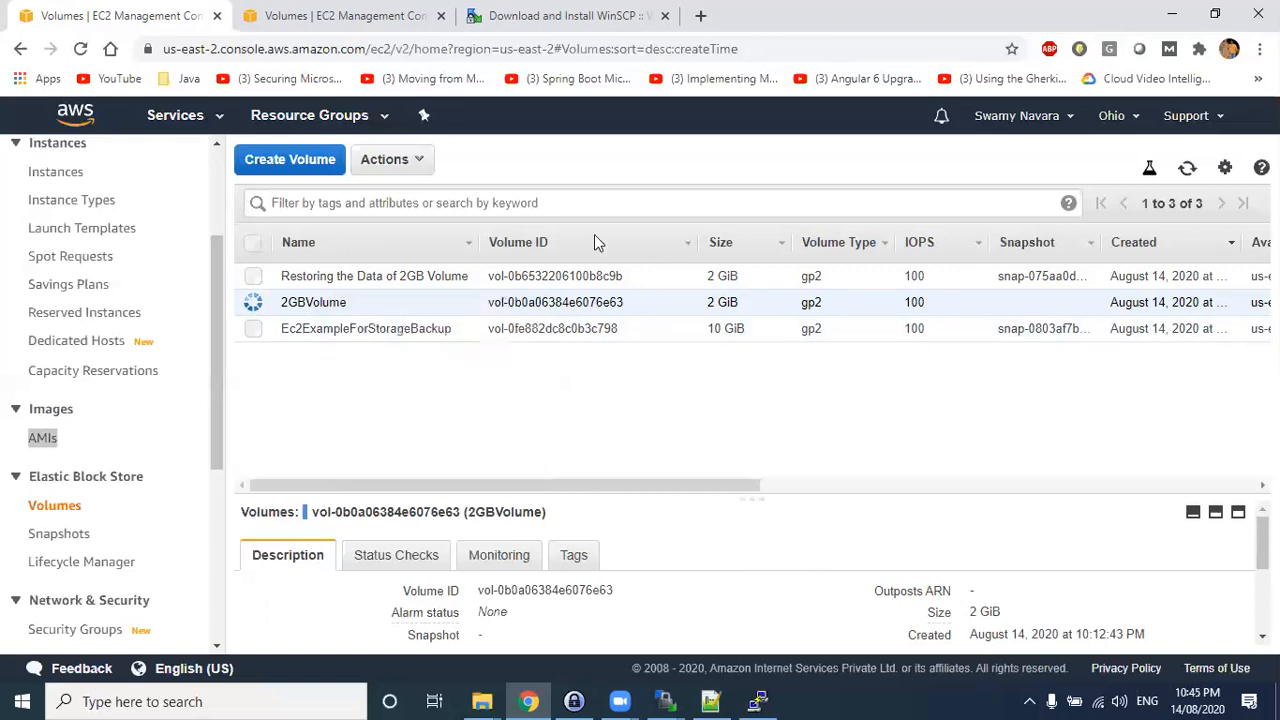
left_click(1187, 167)
- Open the EC2 instances list and widen the Name column to show the full instance name
scroll(80, 262, "up", 3)
left_click(62, 359)
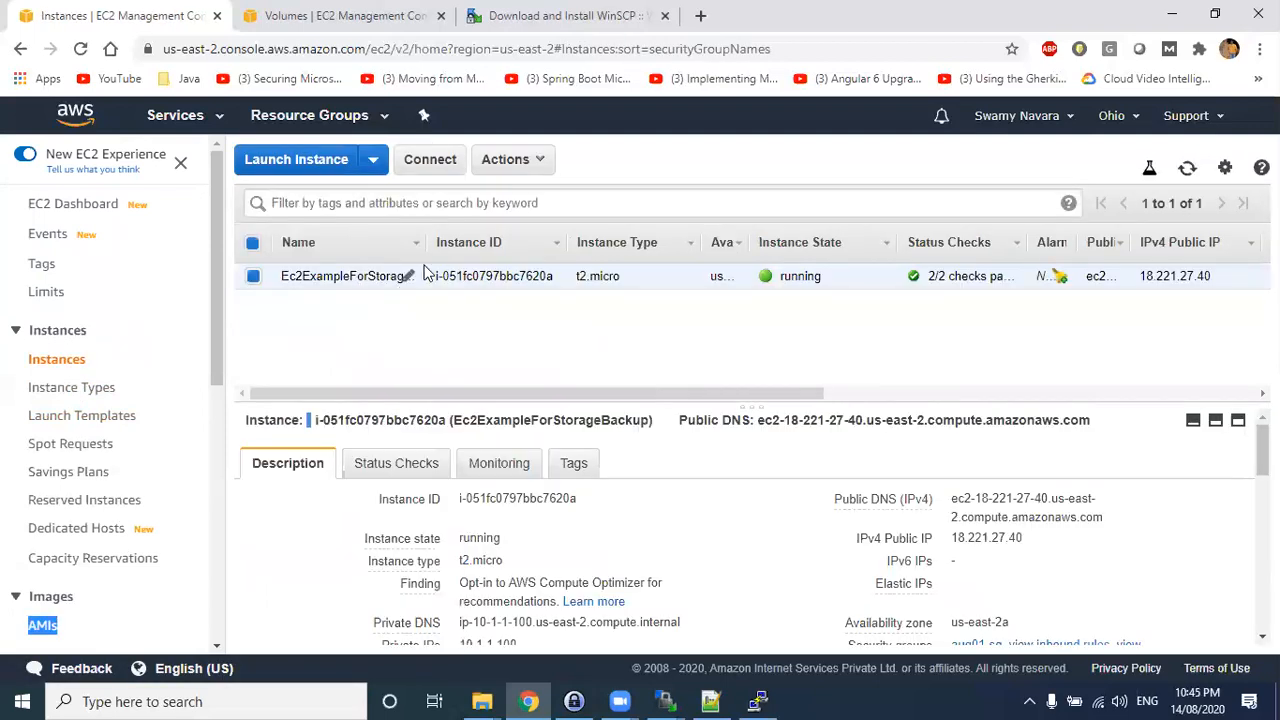
left_click_drag(426, 243, 514, 251)
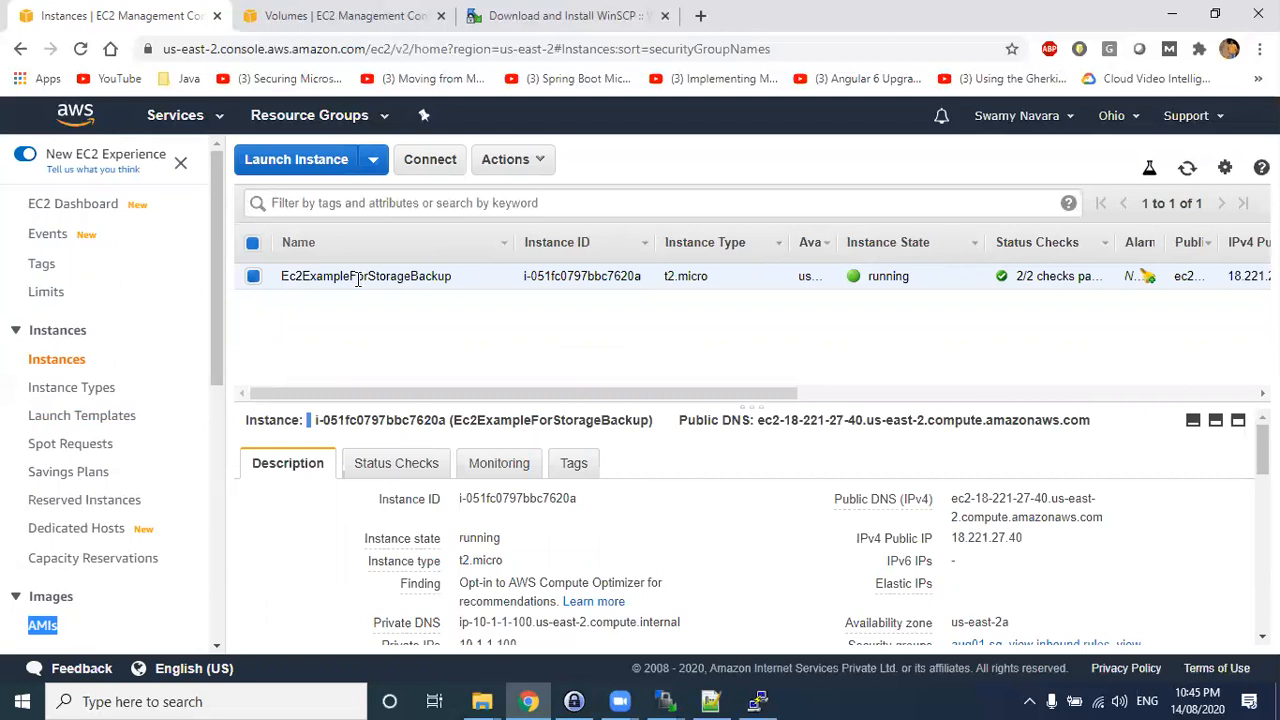
left_click_drag(452, 279, 297, 274)
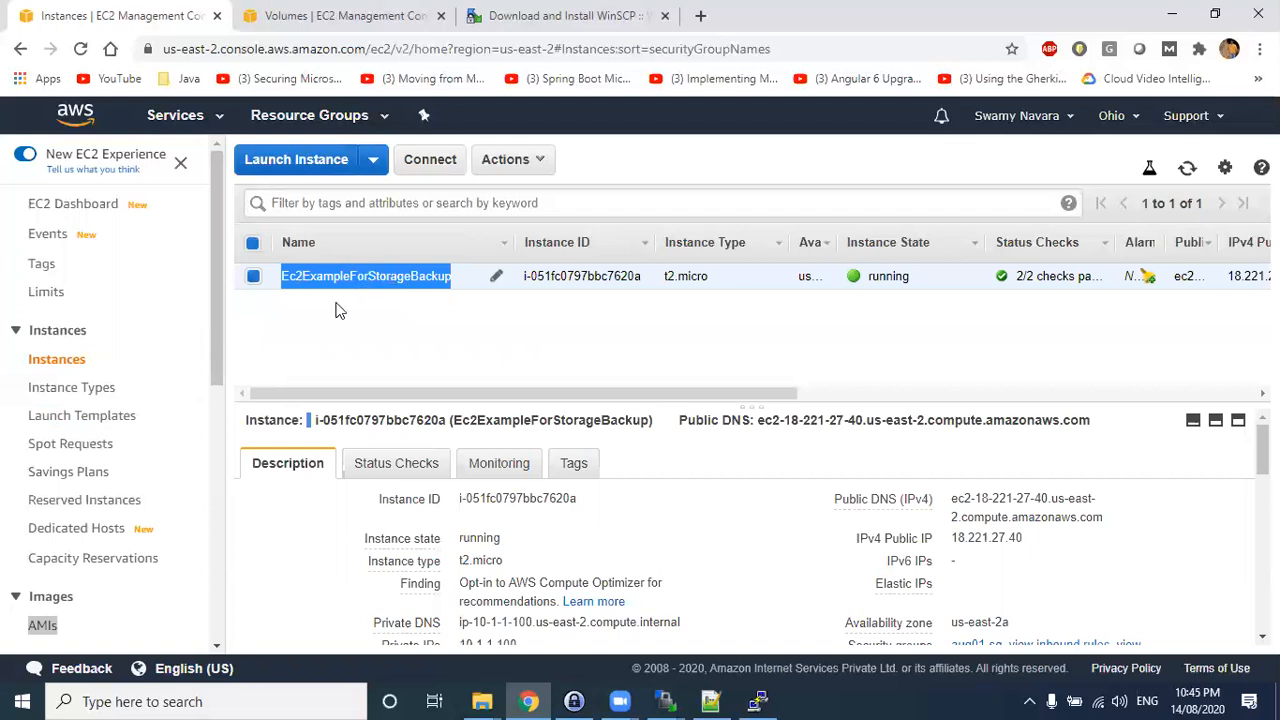
- Open the Elastic Block Store snapshots list and refresh it
scroll(75, 455, "down", 3)
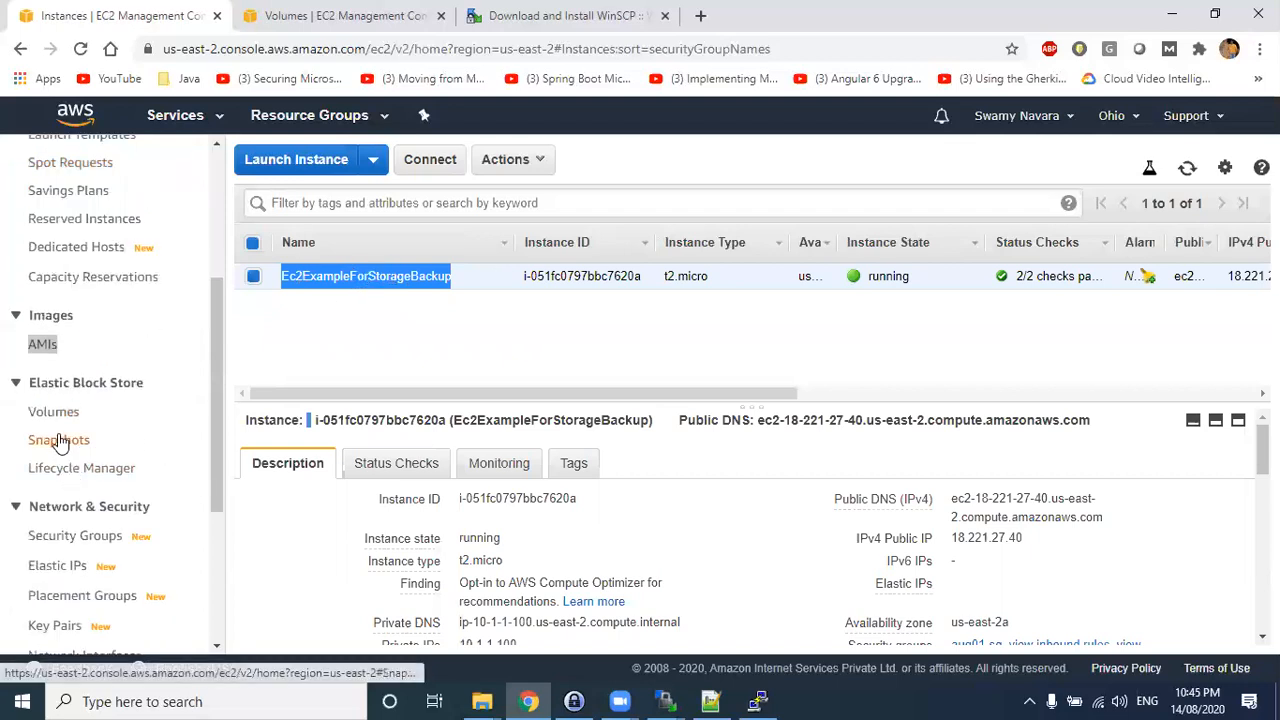
left_click(60, 442)
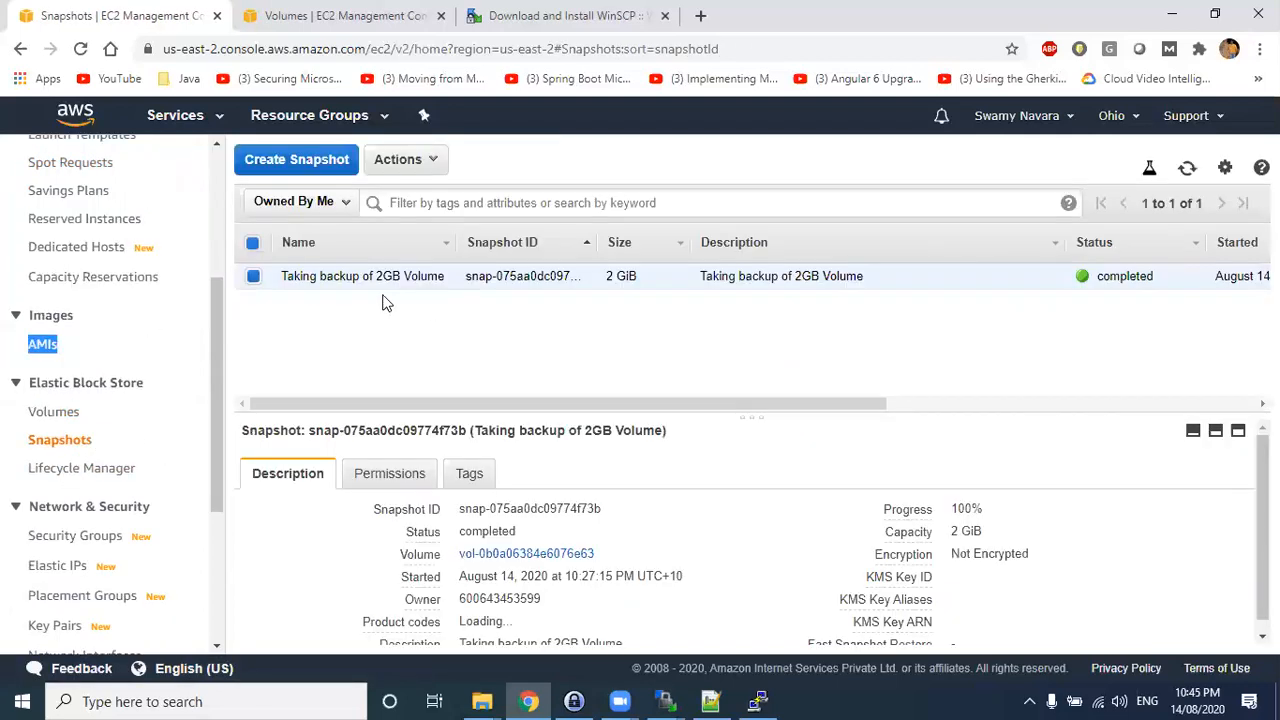
left_click(1187, 170)
- Open the volumes list and examine the size, ID and available actions of the Ec2ExampleForStorageBackup volume
left_click(54, 412)
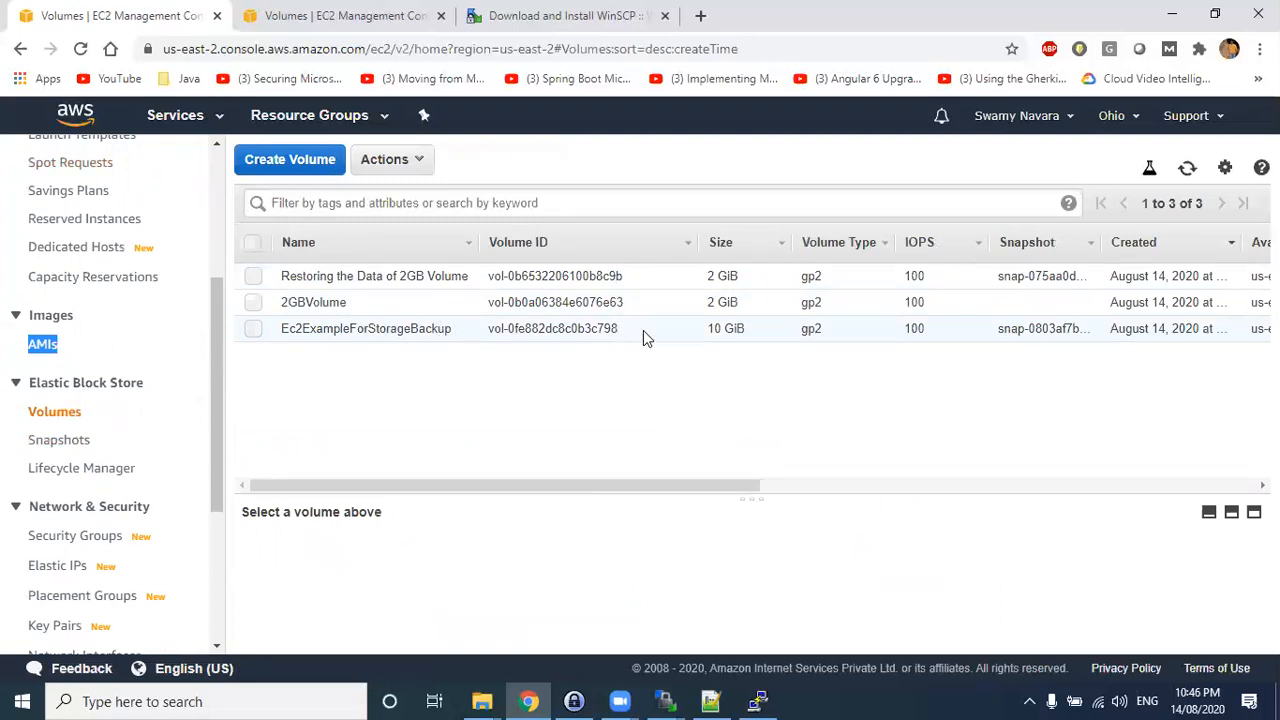
left_click_drag(749, 330, 717, 326)
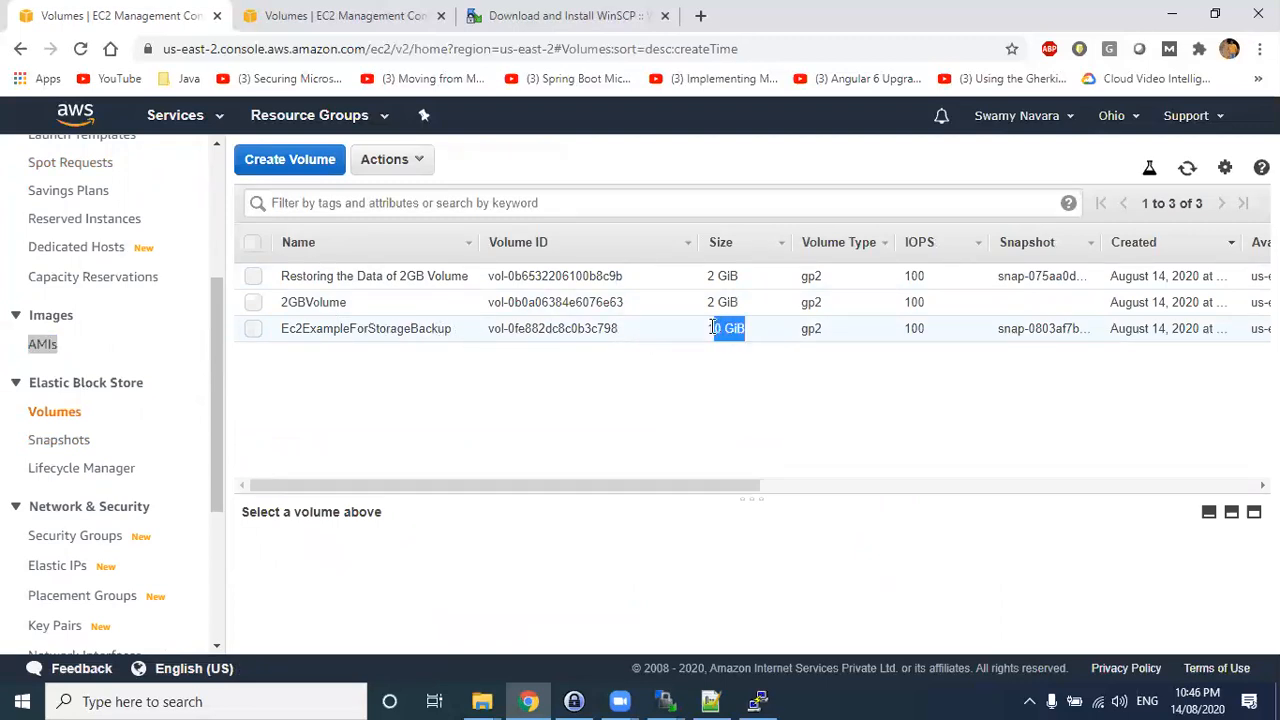
left_click(712, 329)
right_click(356, 330)
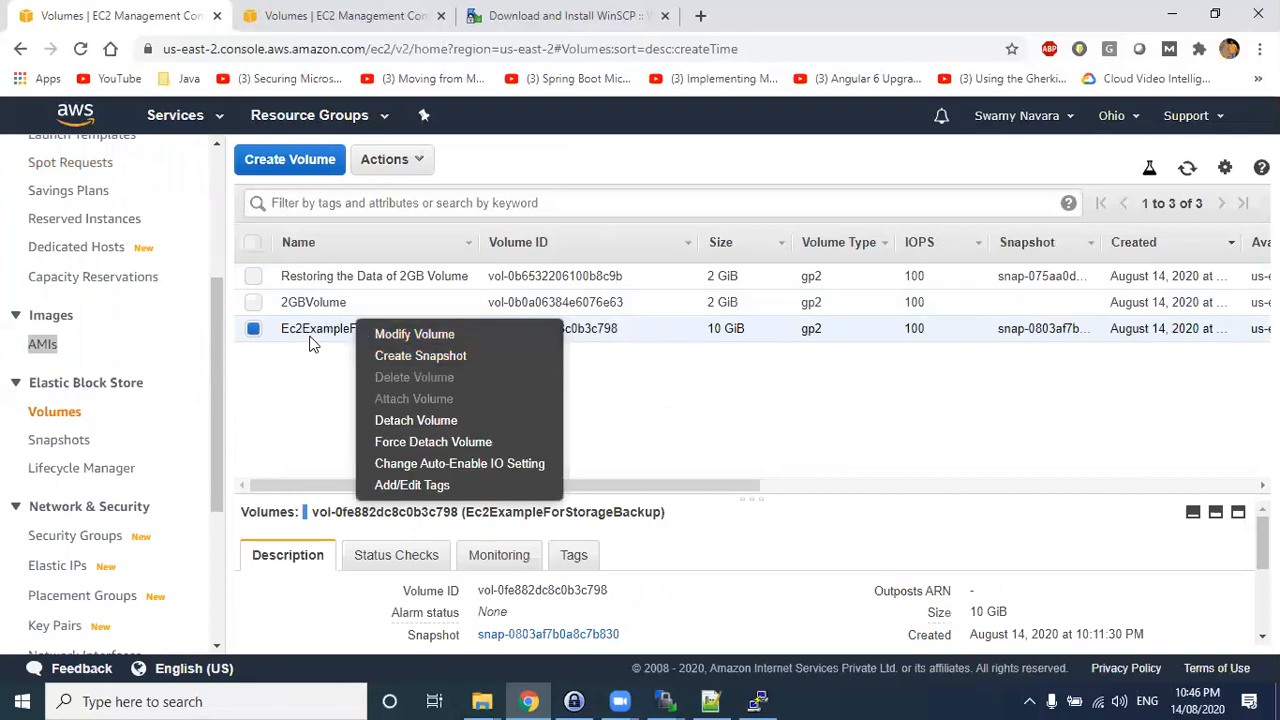
left_click(334, 372)
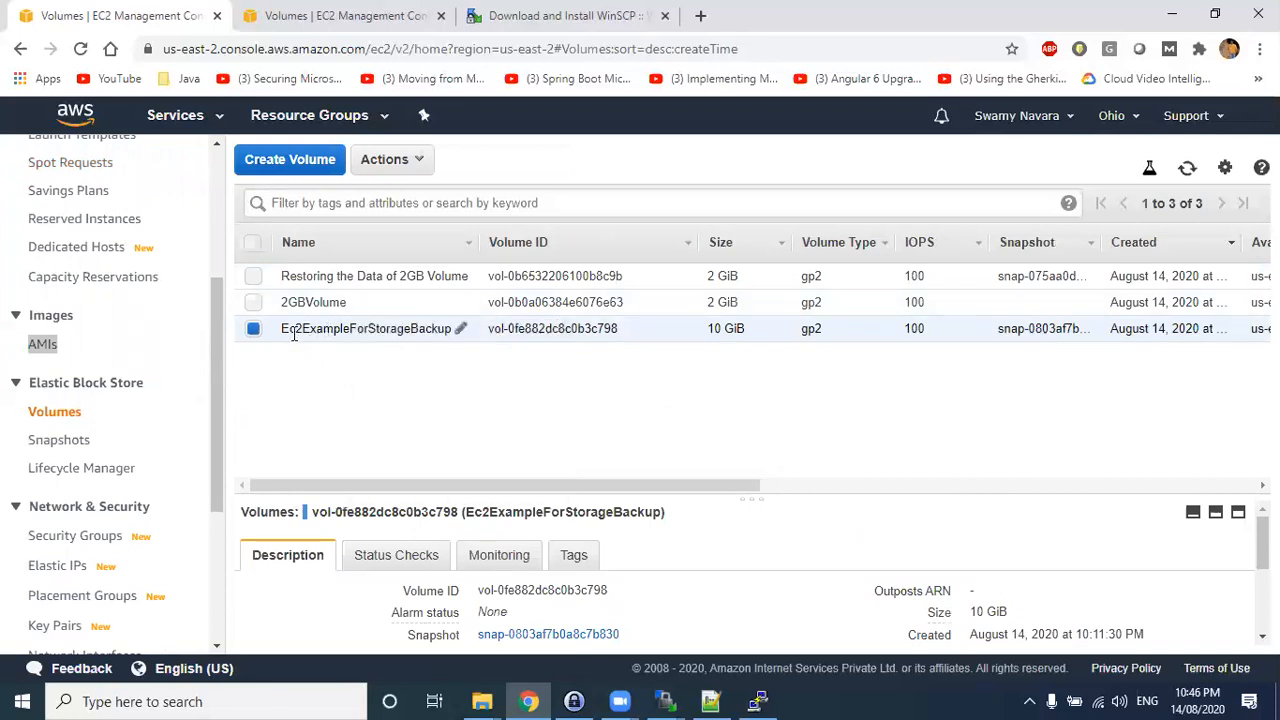
left_click_drag(284, 329, 665, 337)
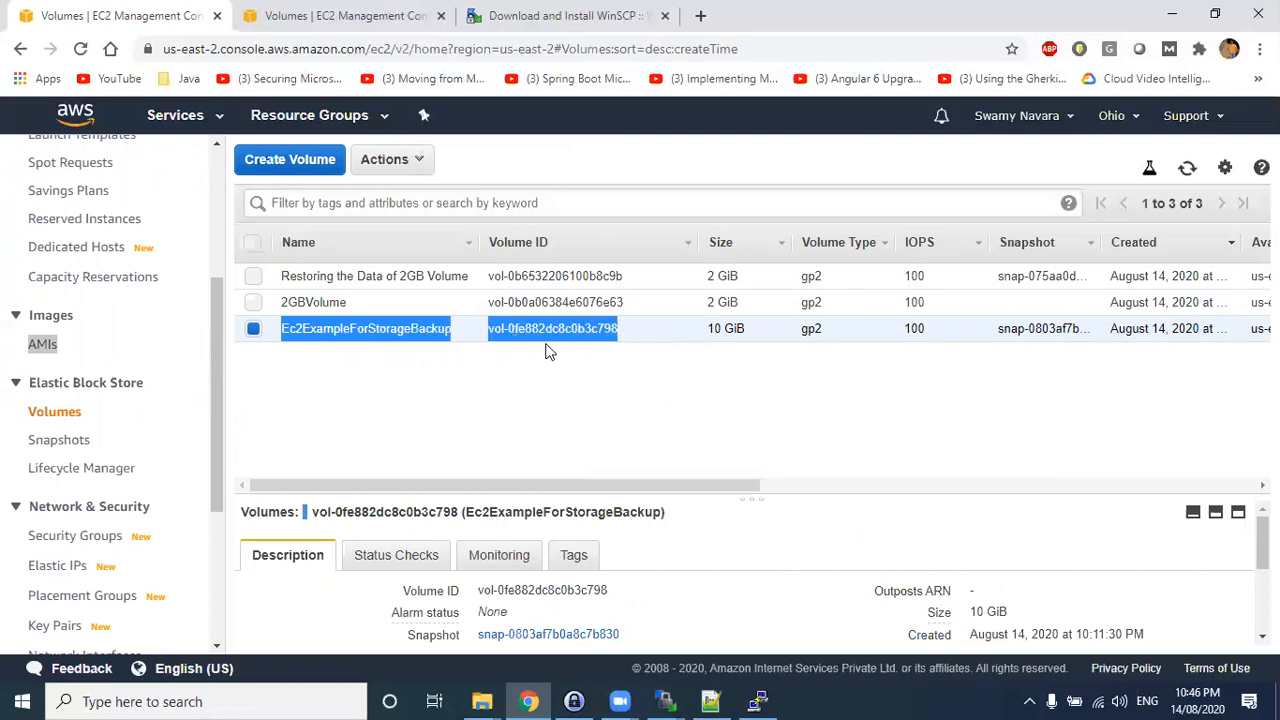
left_click(521, 379)
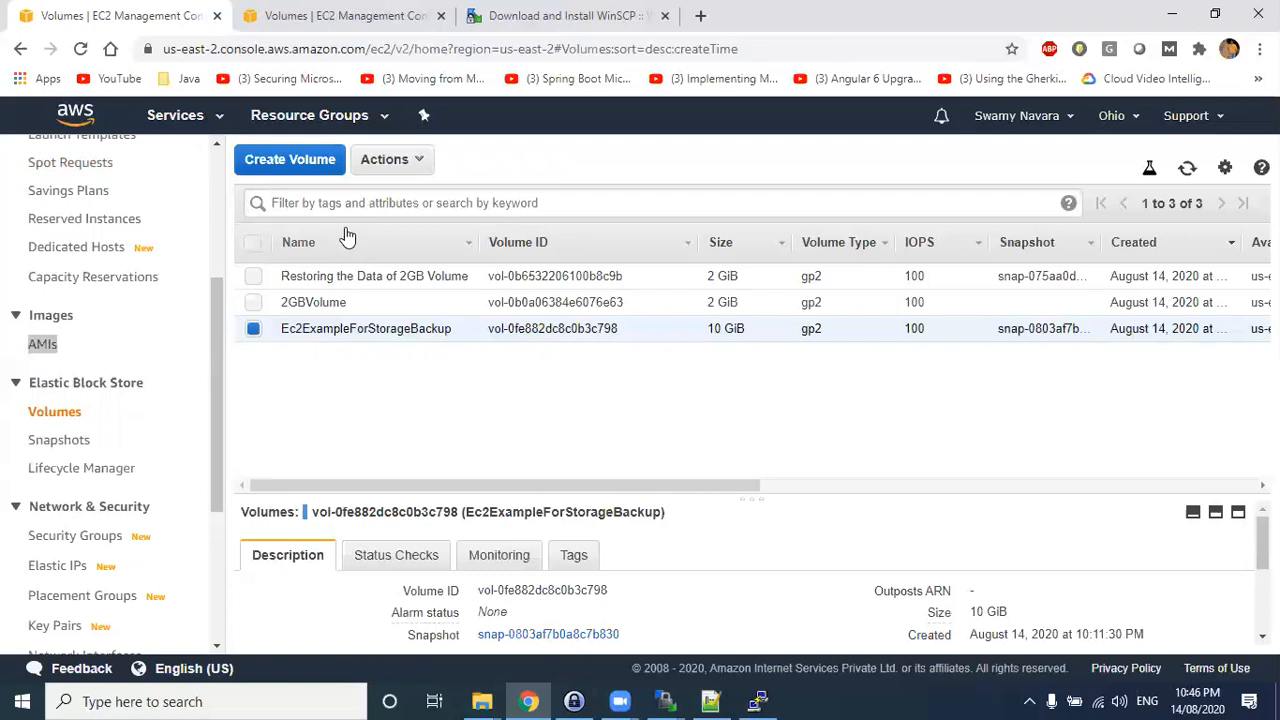
mouse_move(458, 344)
left_click_drag(283, 328, 462, 332)
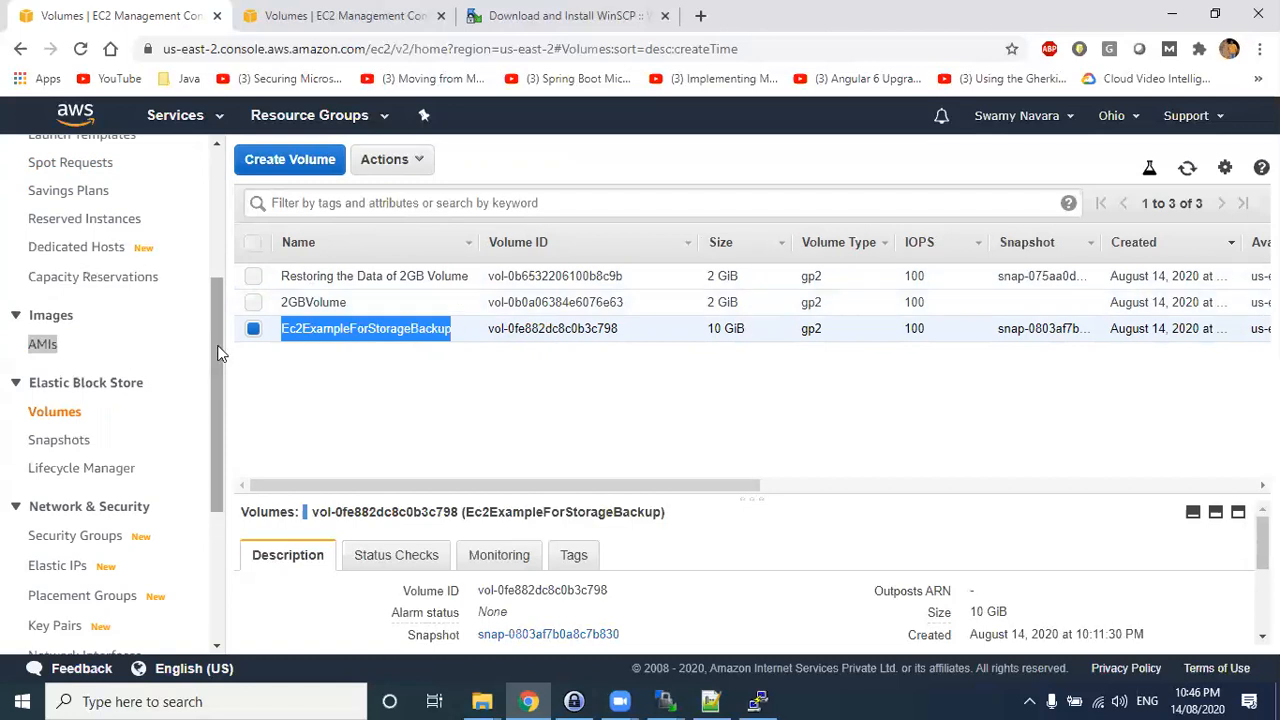
- Open the EC2 instances list
left_click_drag(217, 354, 218, 305)
scroll(220, 295, "up", 4)
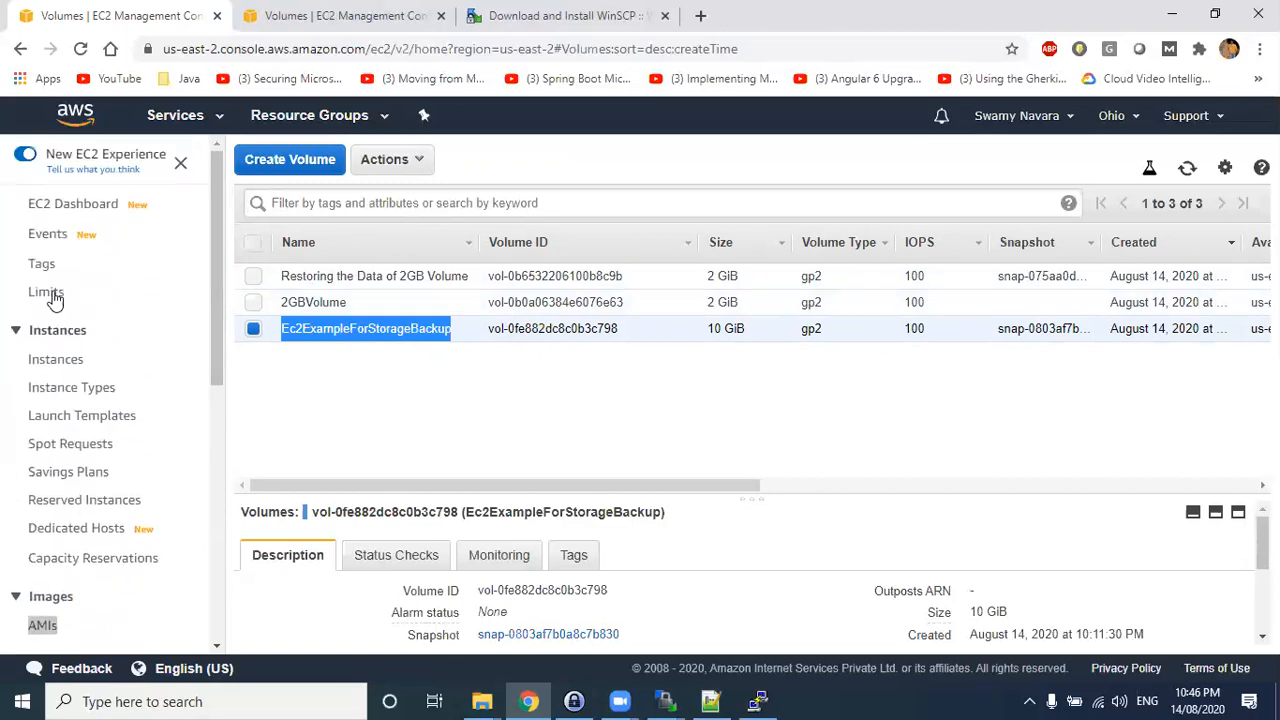
left_click(62, 362)
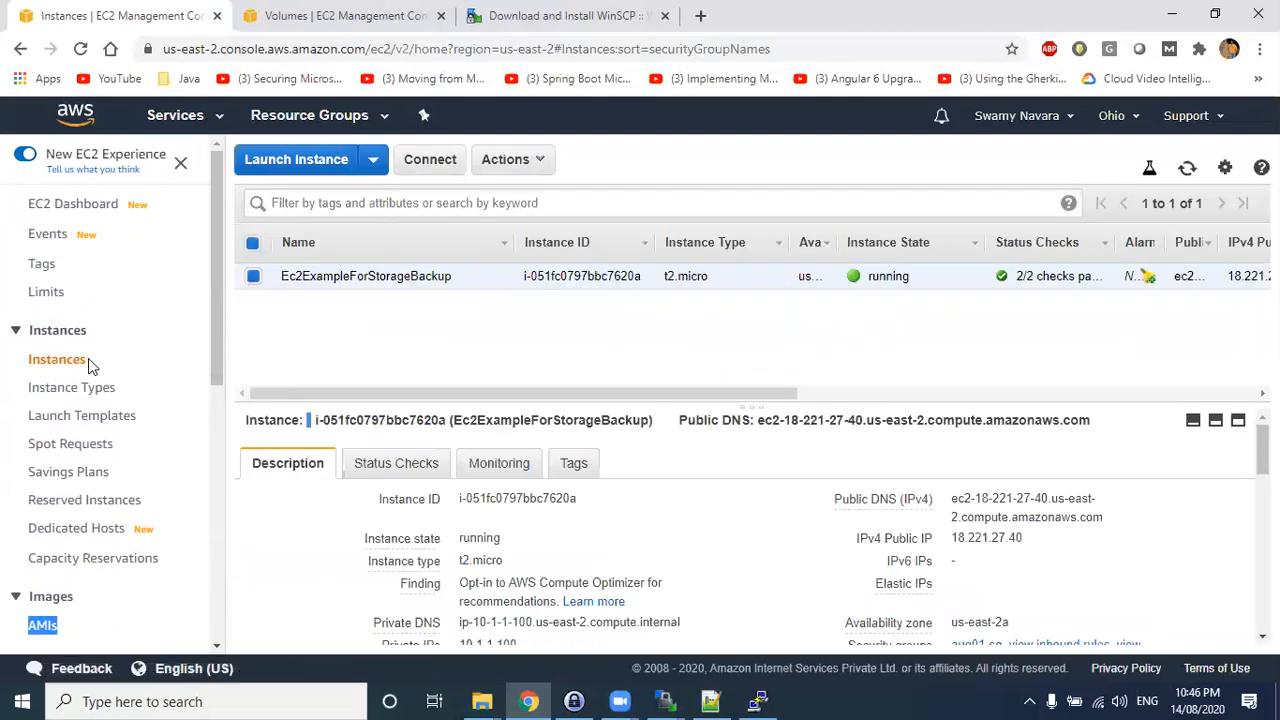
right_click(332, 280)
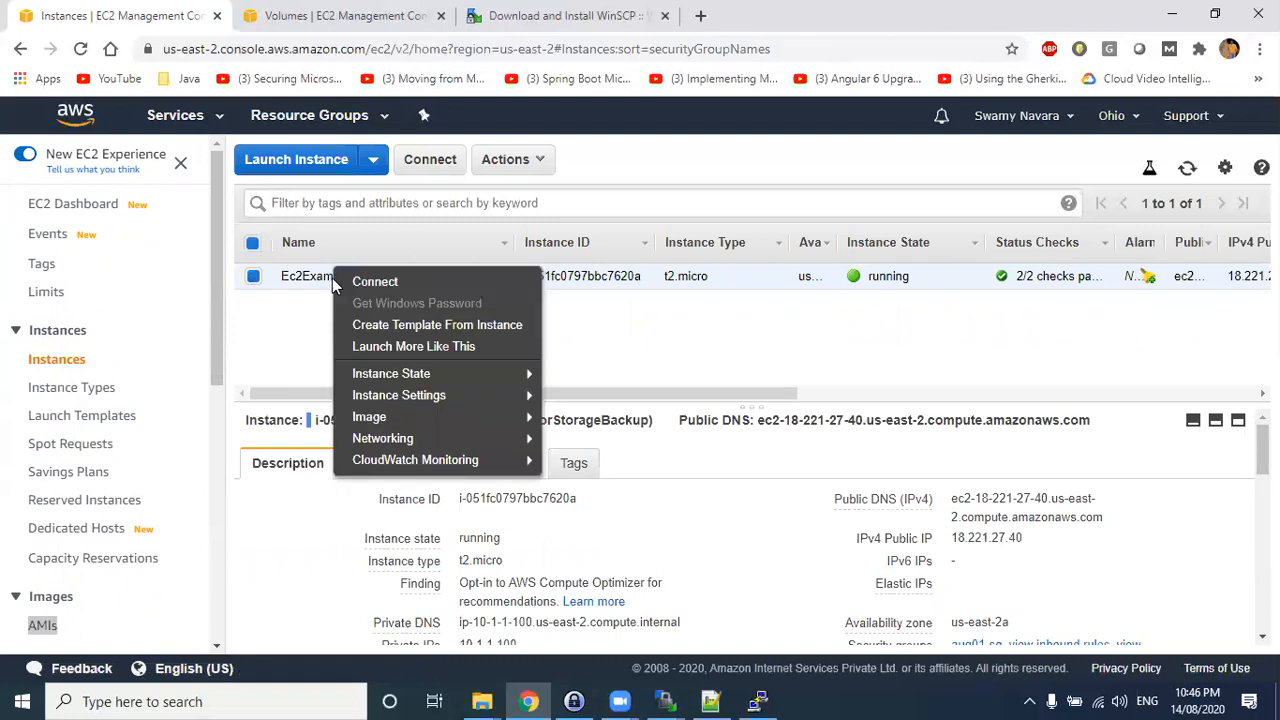
mouse_move(369, 424)
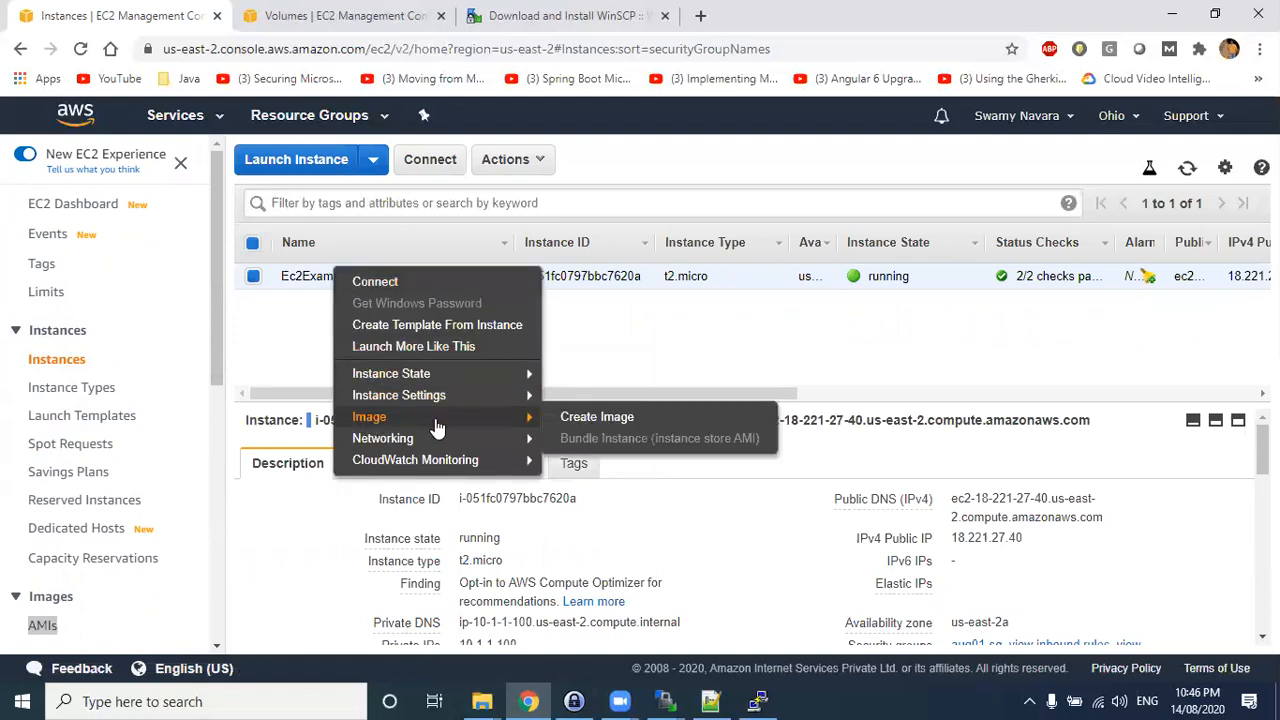
left_click(614, 424)
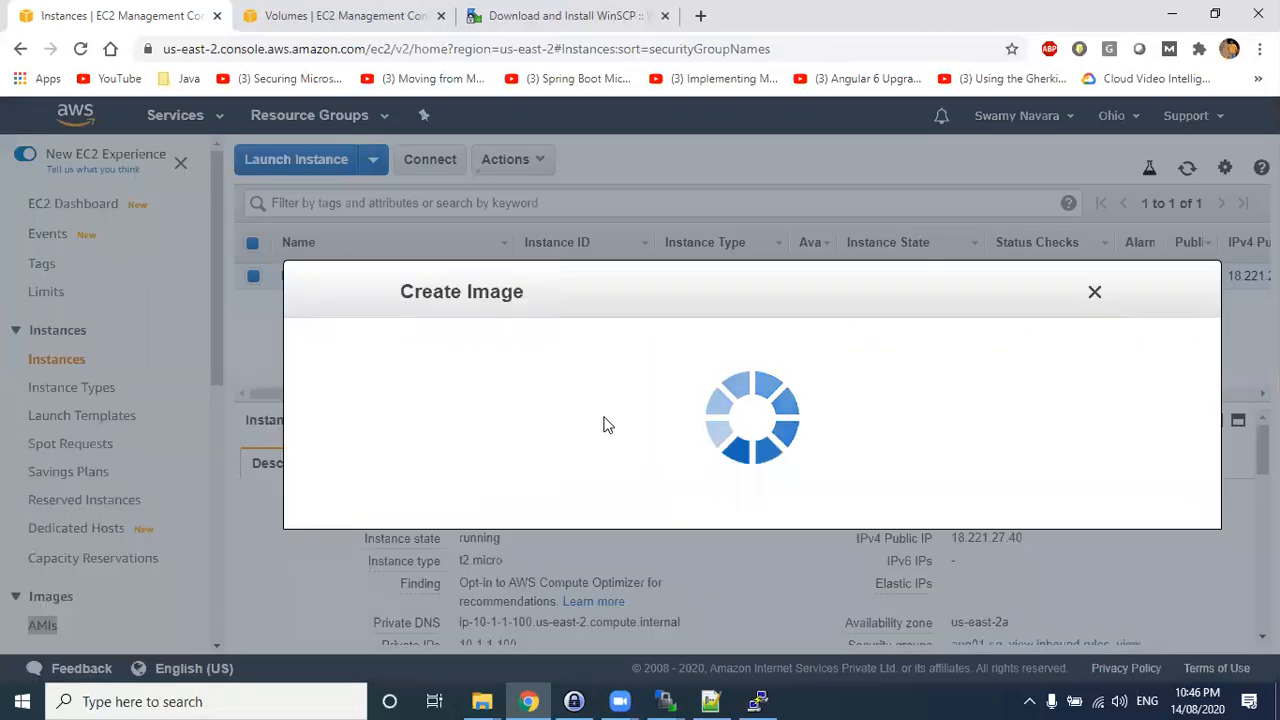
left_click(474, 241)
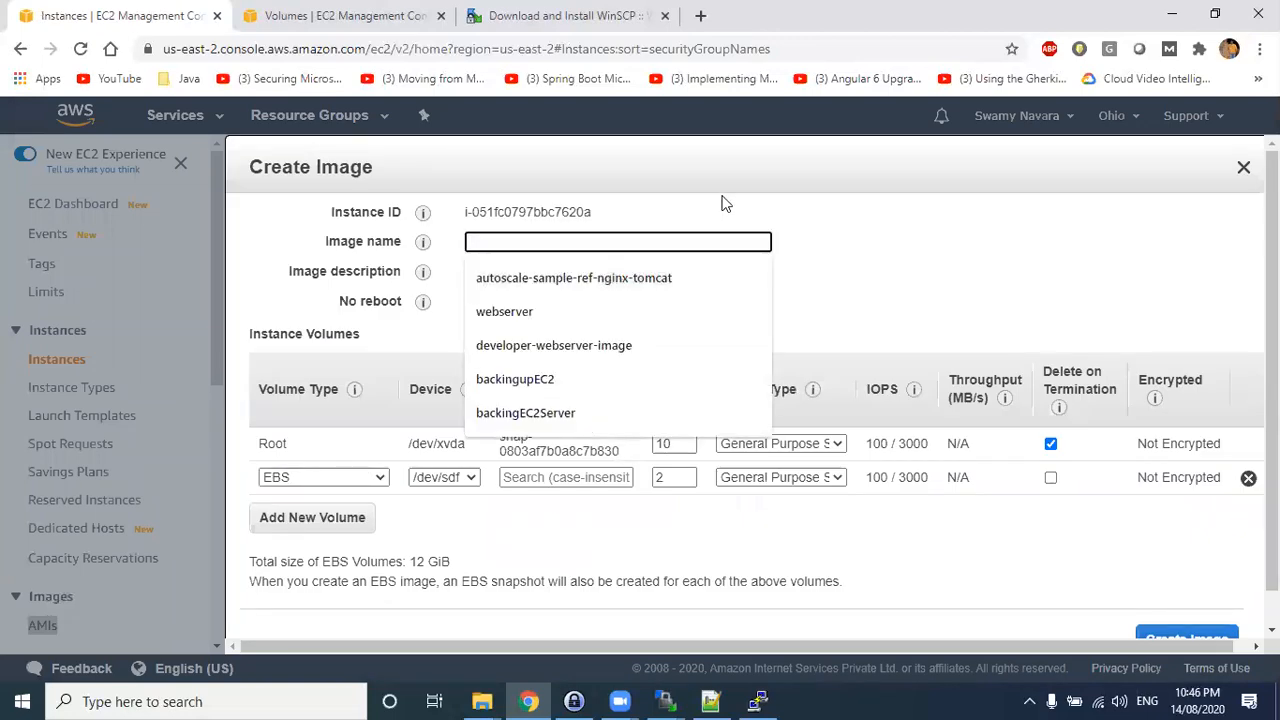
type("ta")
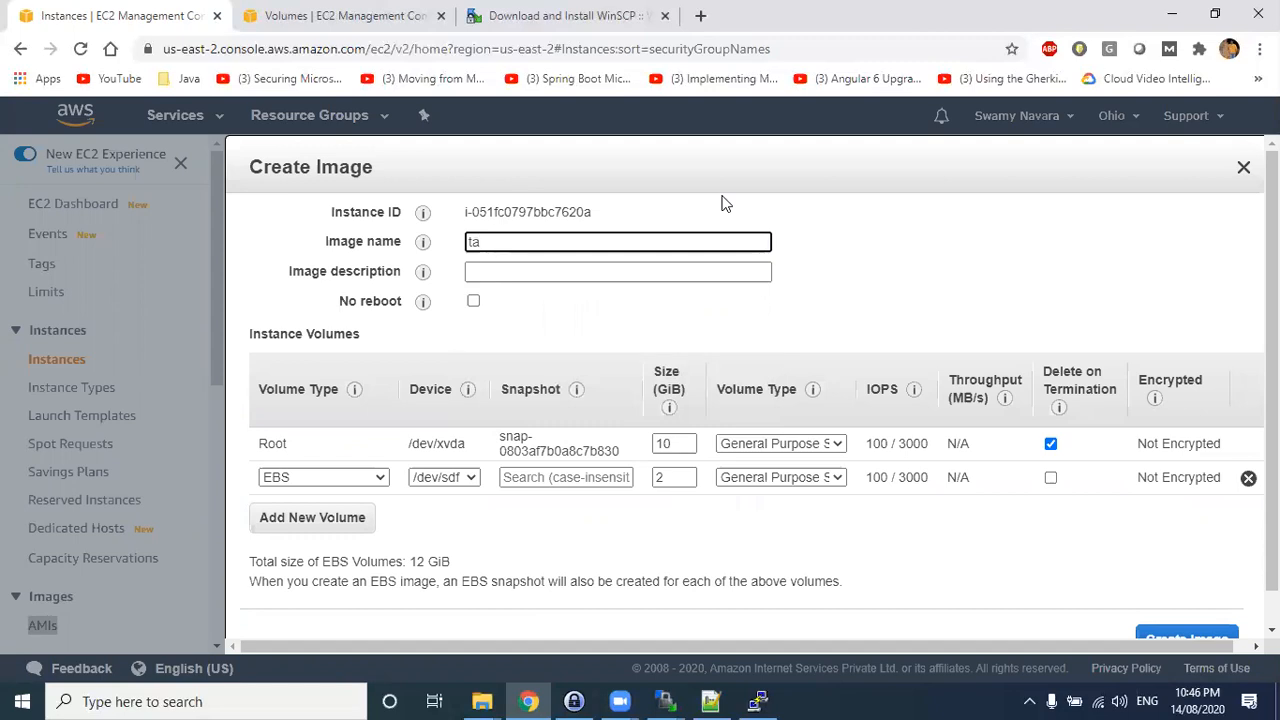
left_click(1243, 167)
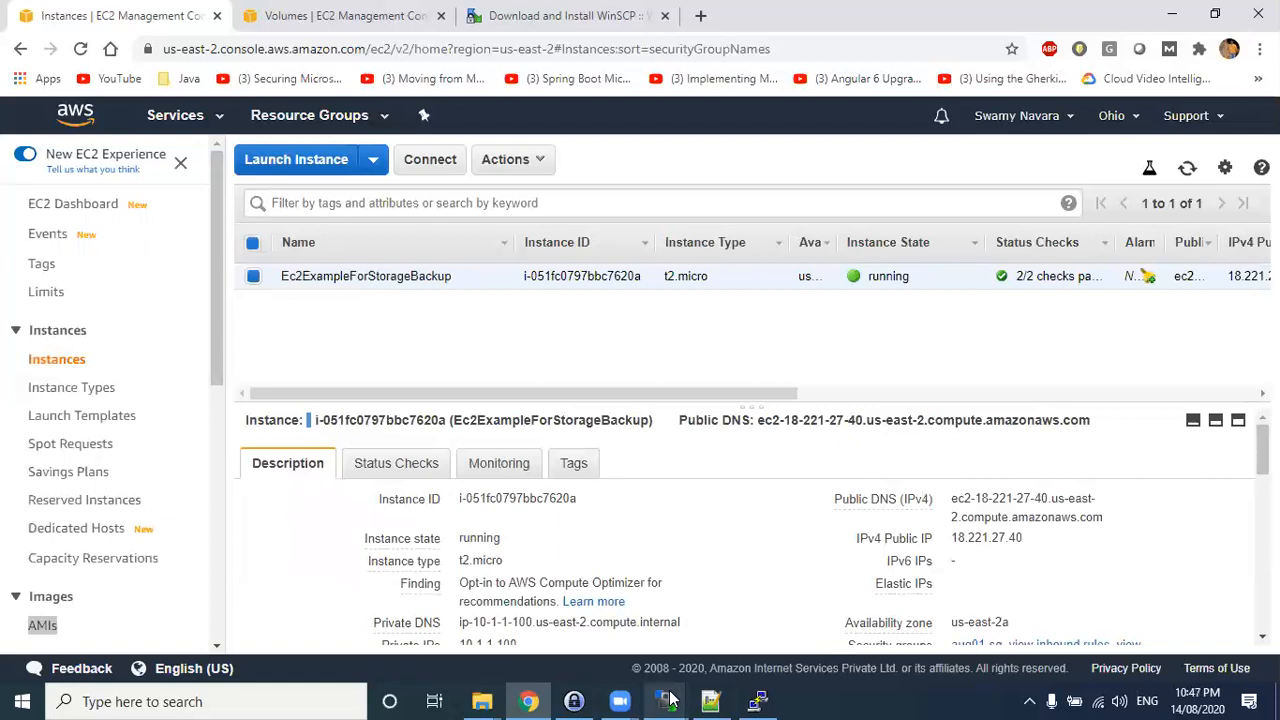
- Switch to the PuTTY session of the instance and clear the terminal
left_click(765, 700)
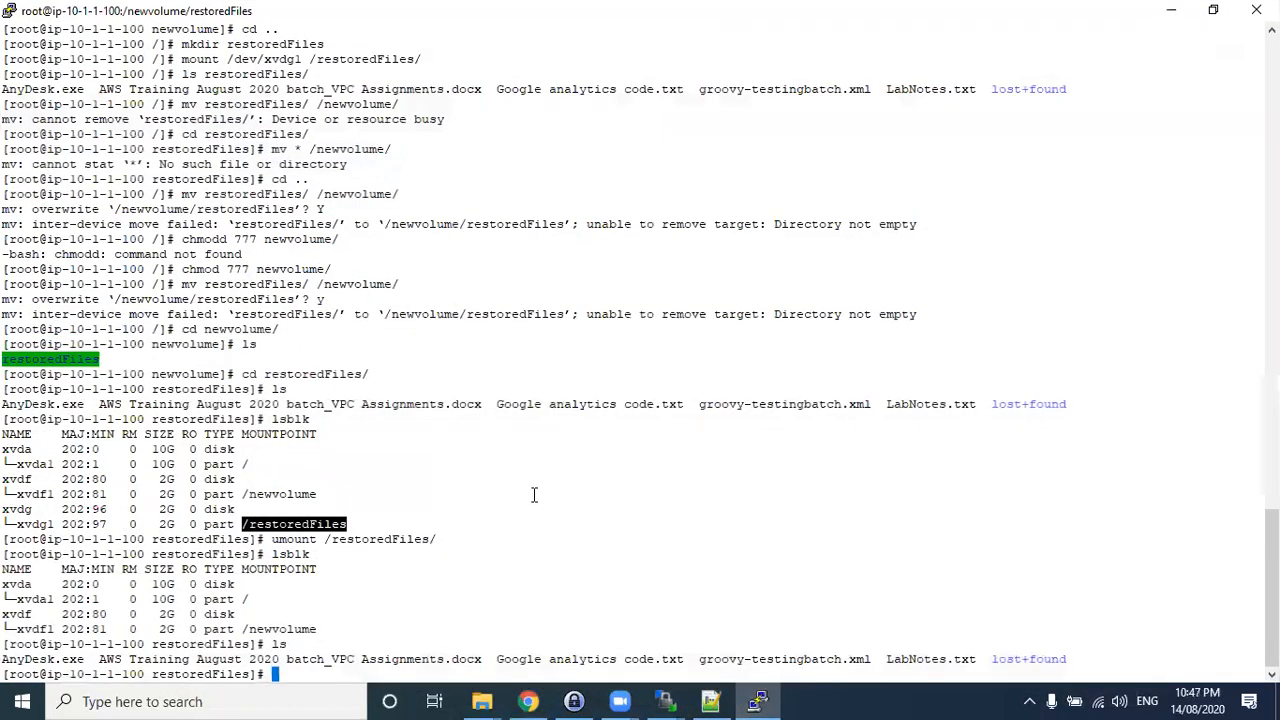
type("clear")
key("Return")
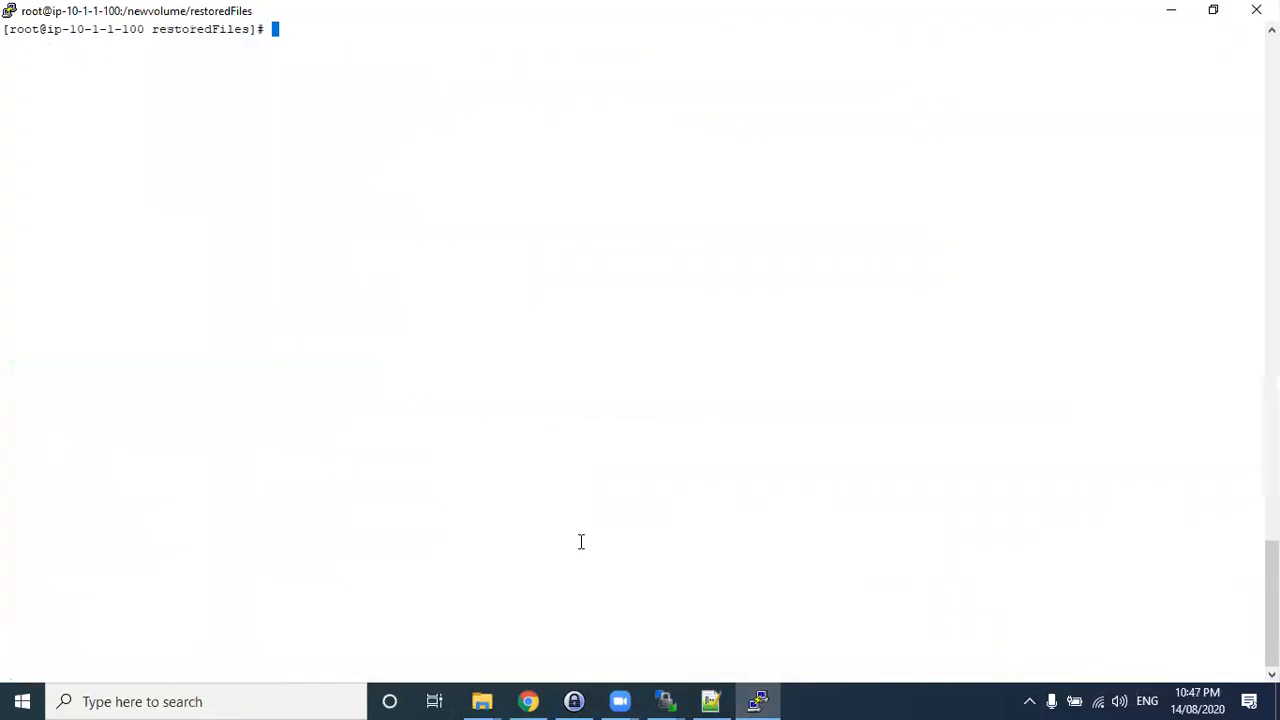
- Update all installed packages on the instance with "yum update -y"
type("yum install")
key("BackSpace")
key("BackSpace")
key("BackSpace")
key("BackSpace")
key("BackSpace")
key("BackSpace")
key("BackSpace")
key("BackSpace")
key("BackSpace")
type("update -y")
key("Return")
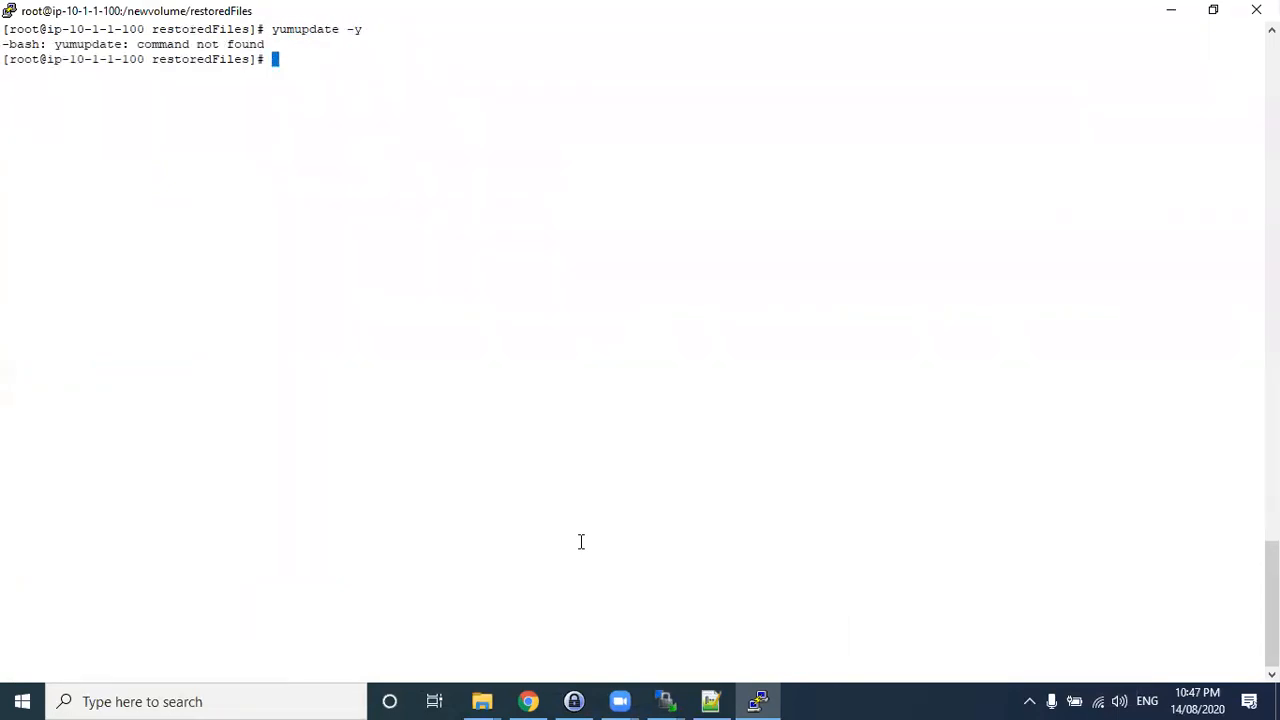
key("Up")
key("Left")
key("Left")
key("Left")
key("Left")
key("Left")
key("Left")
key("Left")
key("Left")
key("Left")
key("Return")
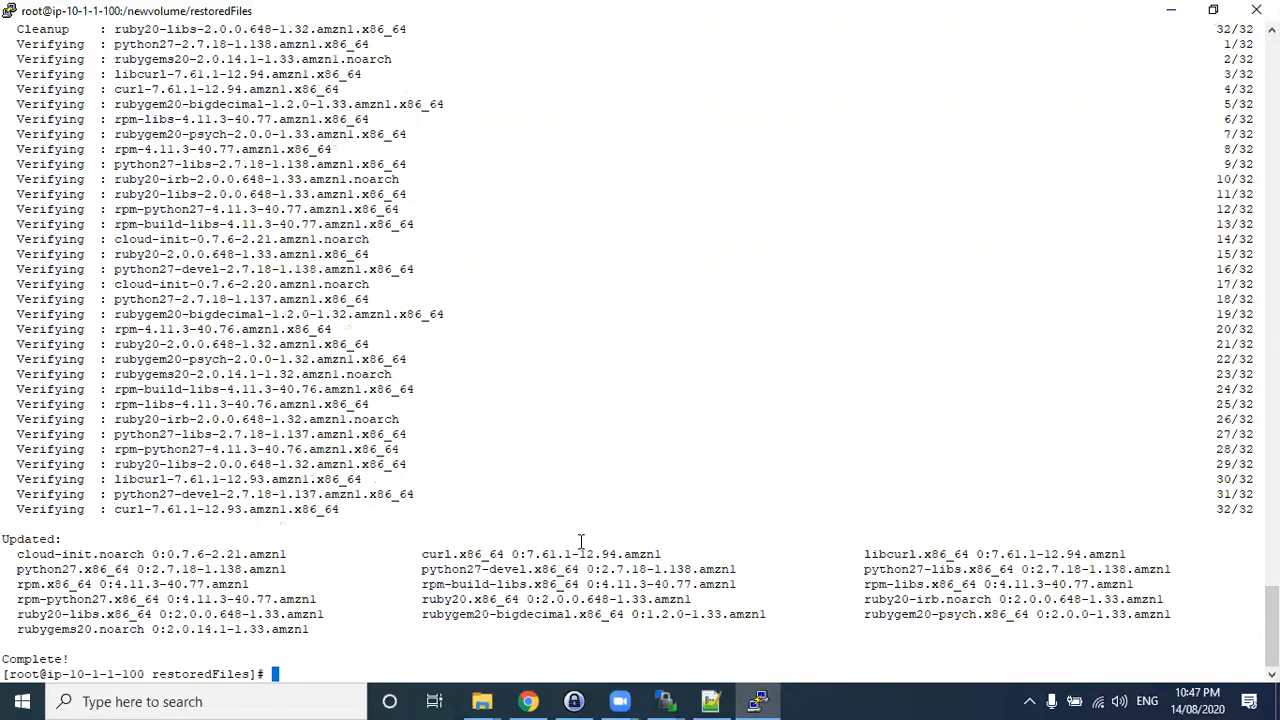
- Install nginx with "yum install nginx -y" and start it with "service nginx start"
type("yum install nginx -y")
key("Return")
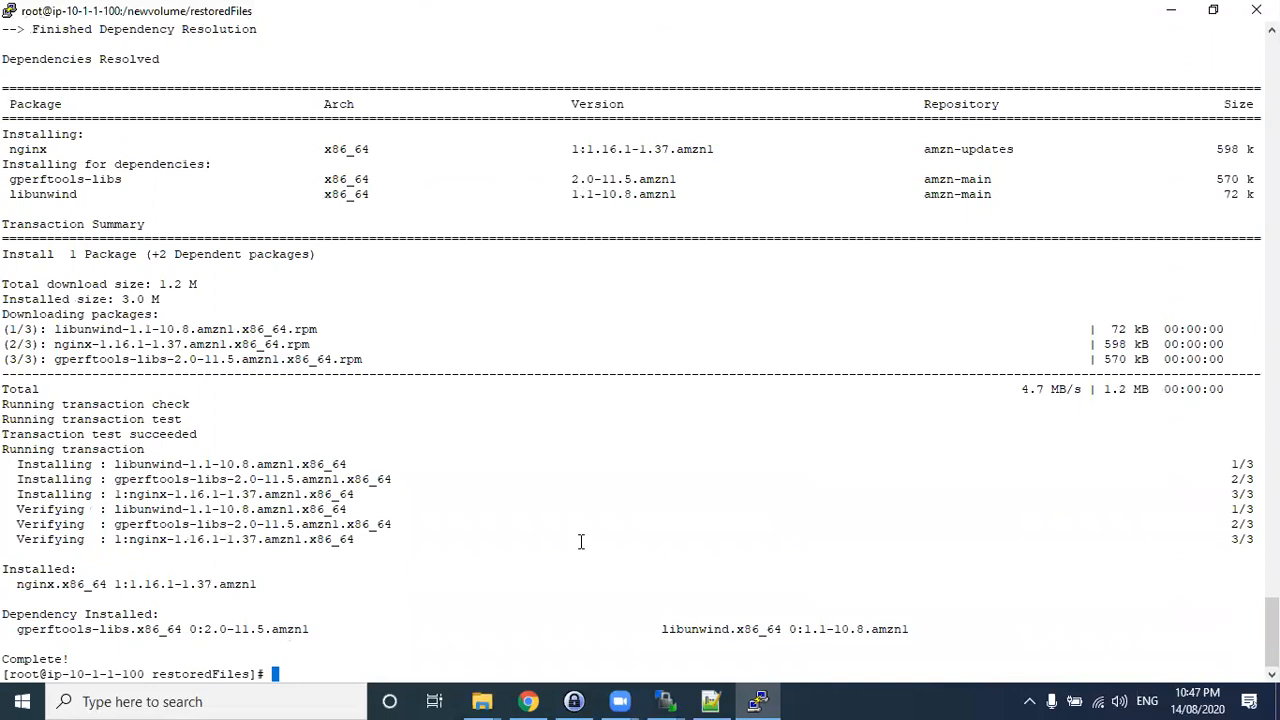
type("service nginx start")
key("Return")
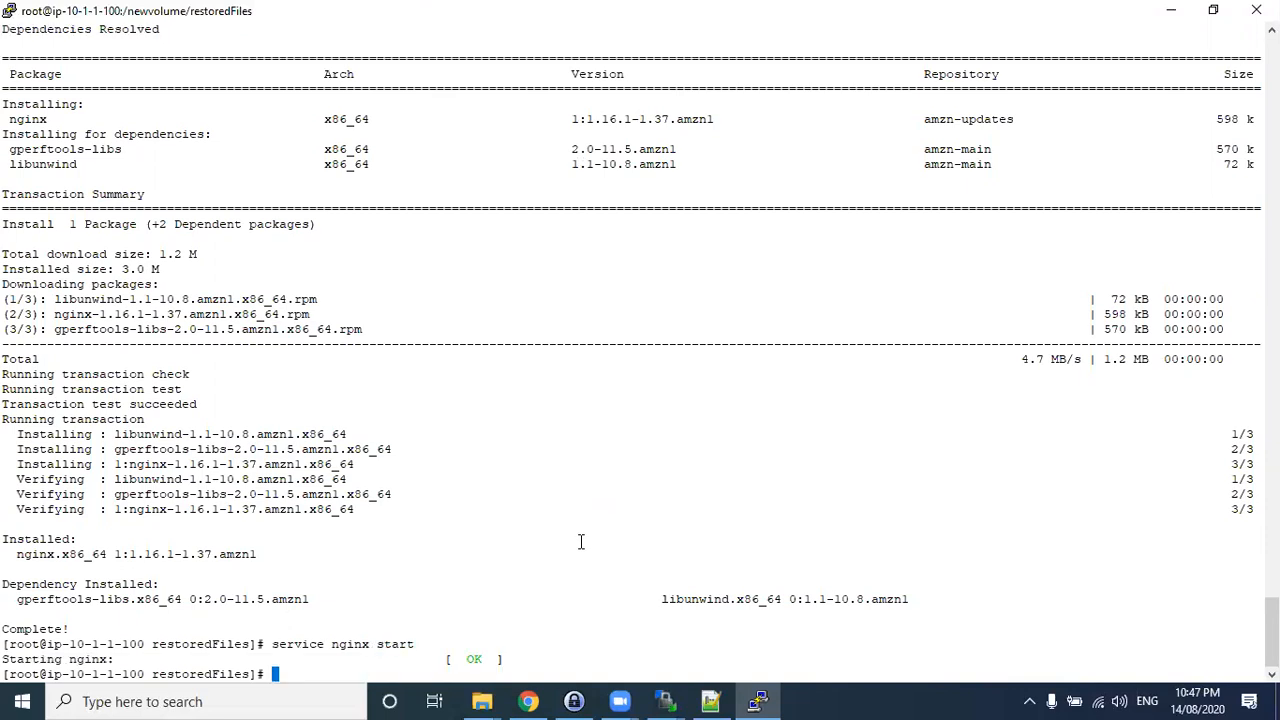
left_click_drag(274, 644, 406, 644)
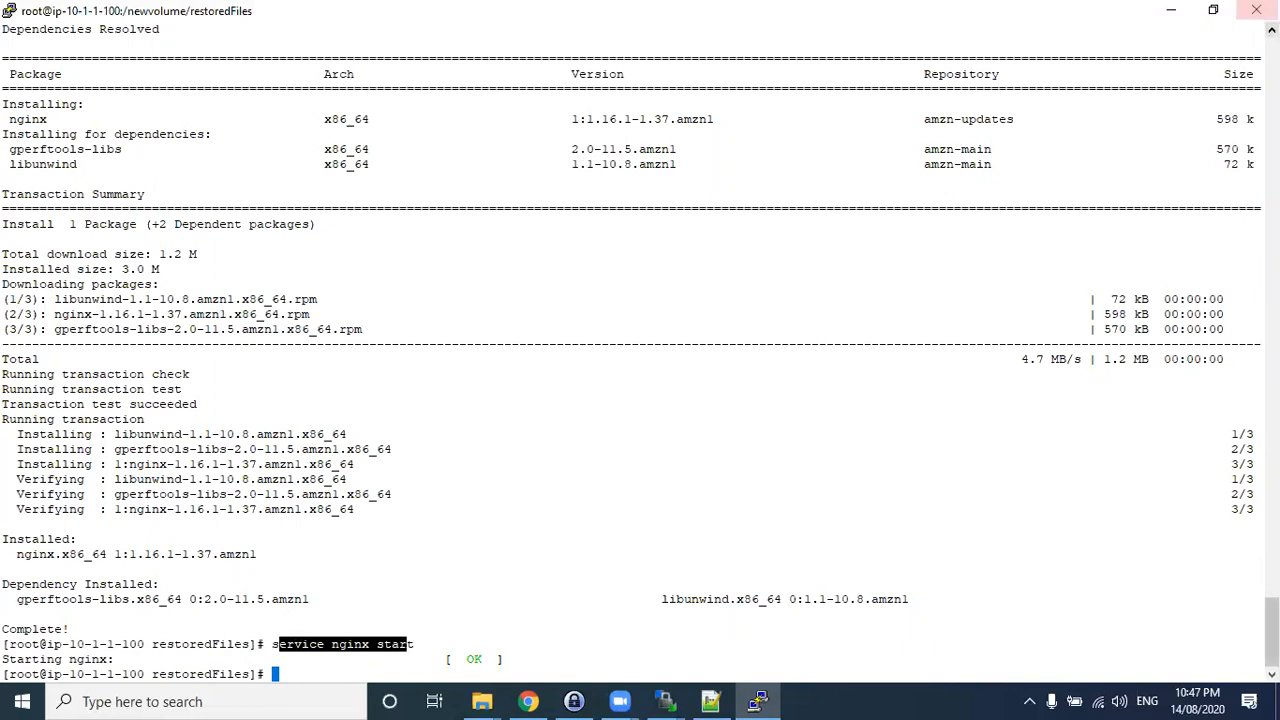
- Switch to Chrome, copy the instance's public DNS and load that address in a new browser tab
left_click(1171, 13)
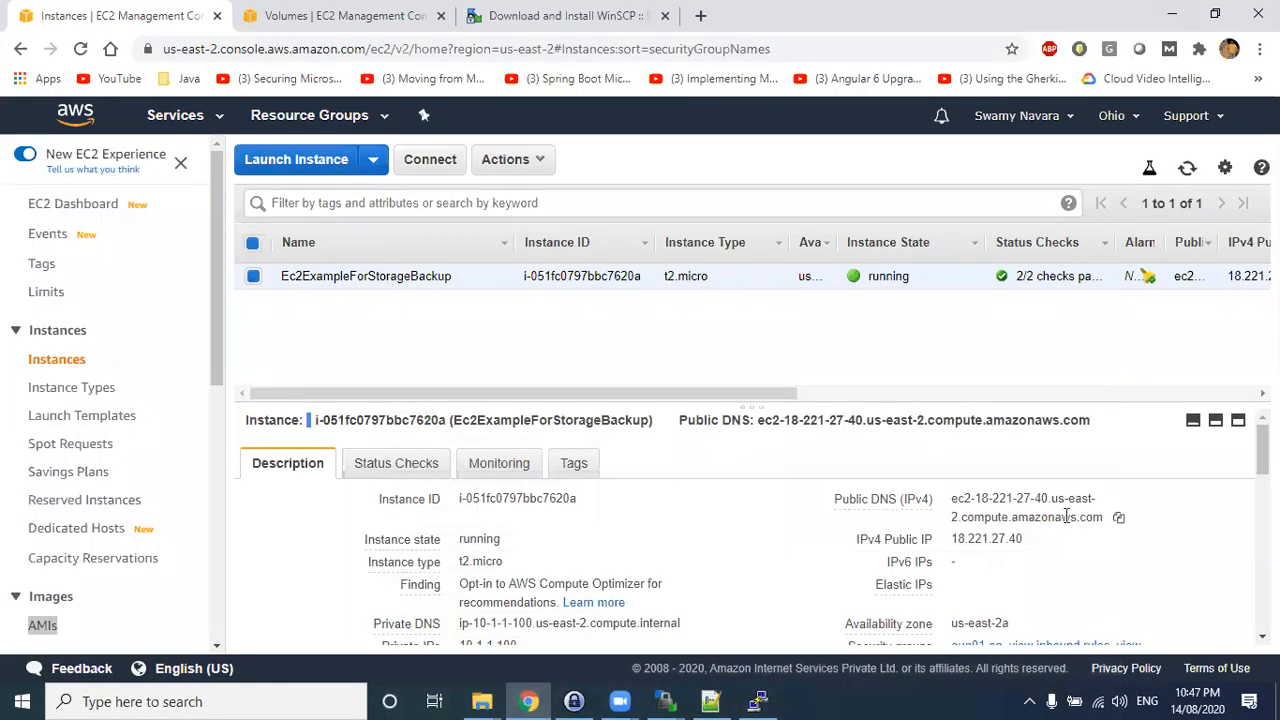
left_click(1119, 517)
left_click_drag(766, 14, 988, 279)
left_click(987, 288)
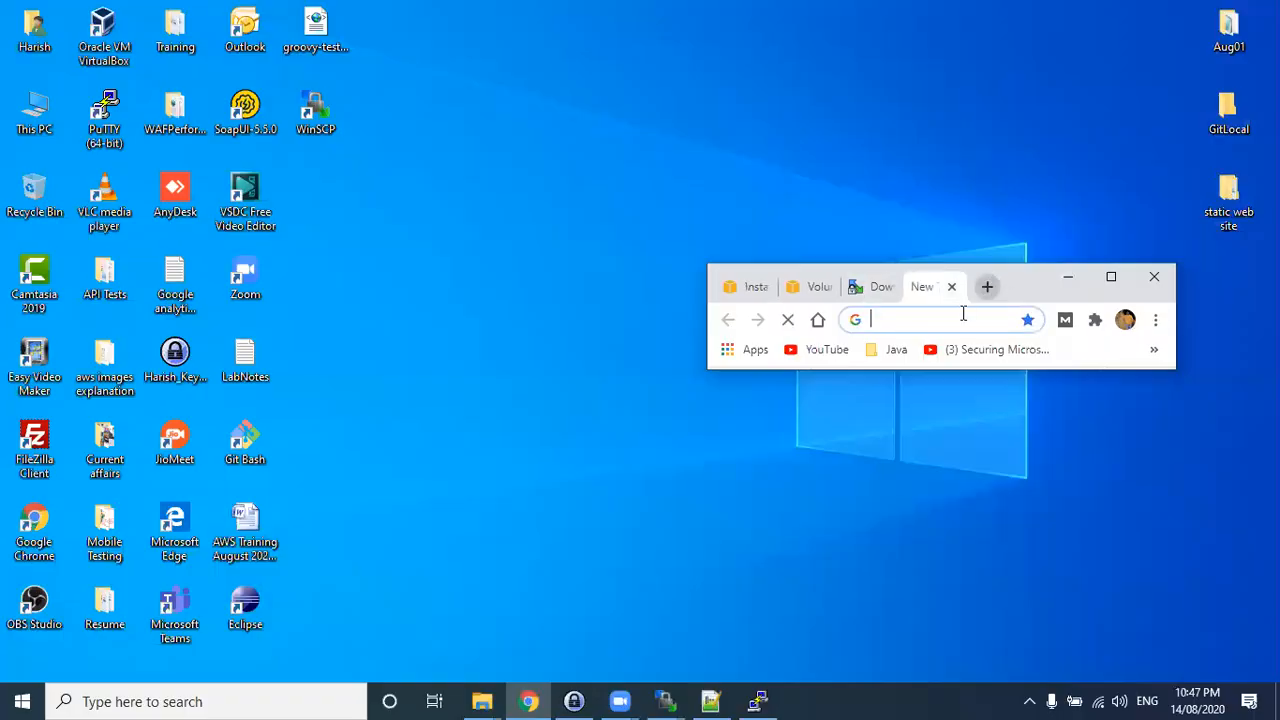
key("ctrl+v")
left_click(1111, 277)
key("Return")
left_click_drag(387, 134, 840, 479)
left_click(570, 559)
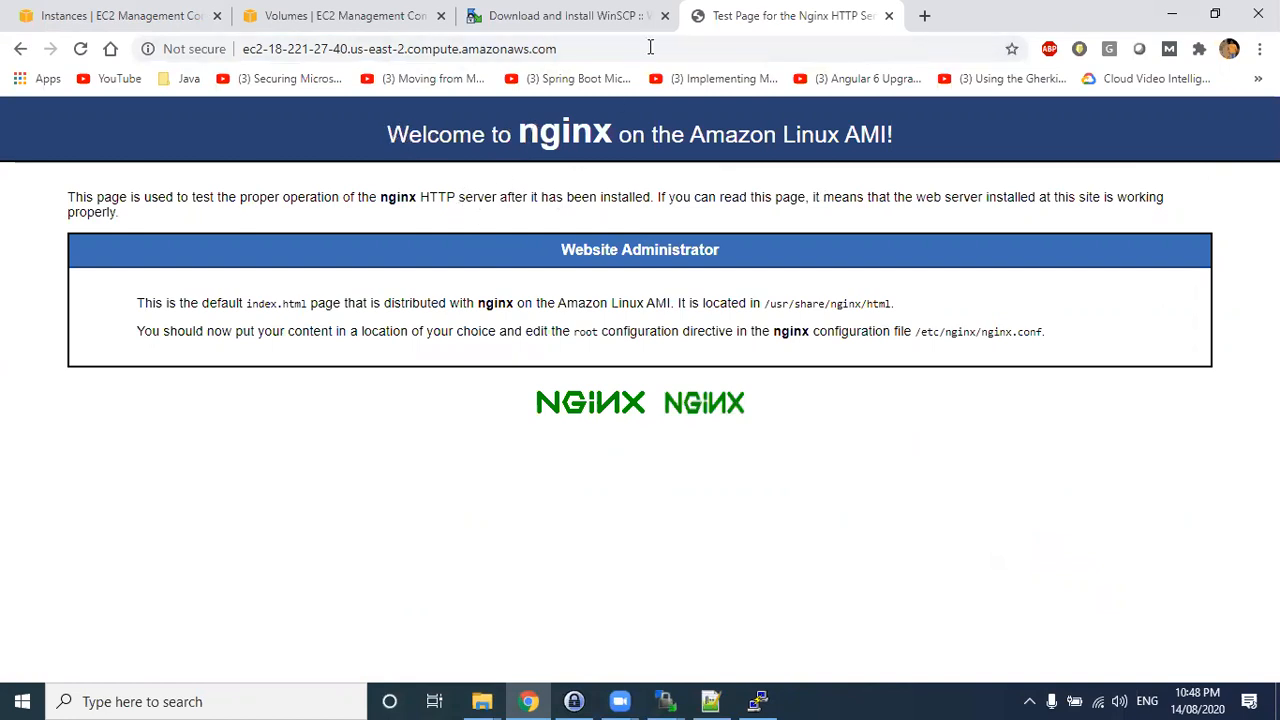
- Enable nginx at boot in the PuTTY session with "chkconfig nginx on"
left_click(758, 701)
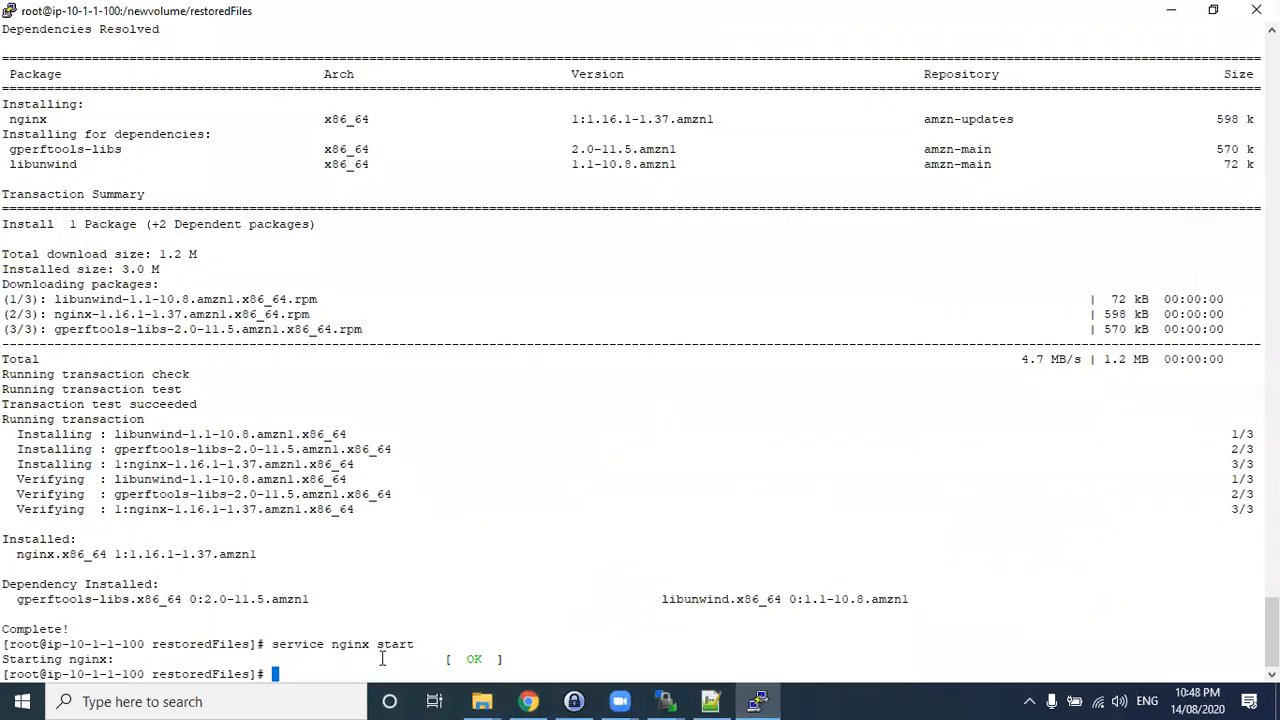
type("chkconfig nginx on")
left_click_drag(269, 675, 410, 675)
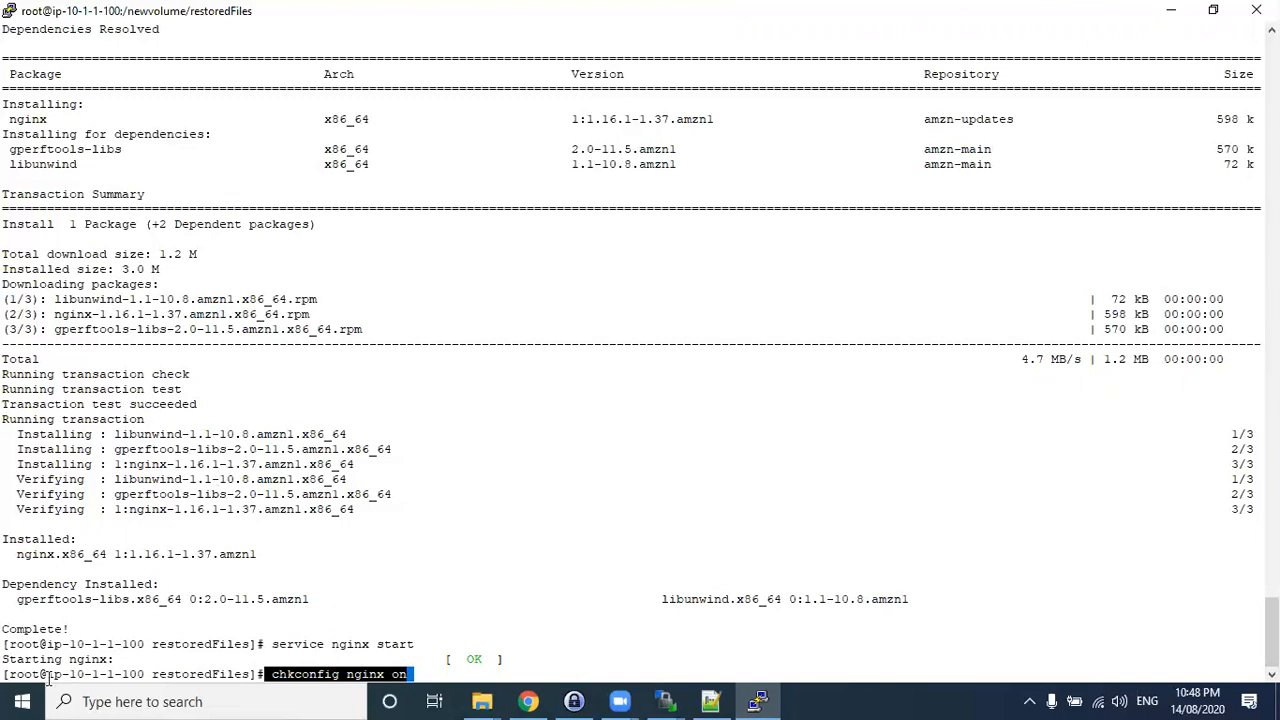
key("Return")
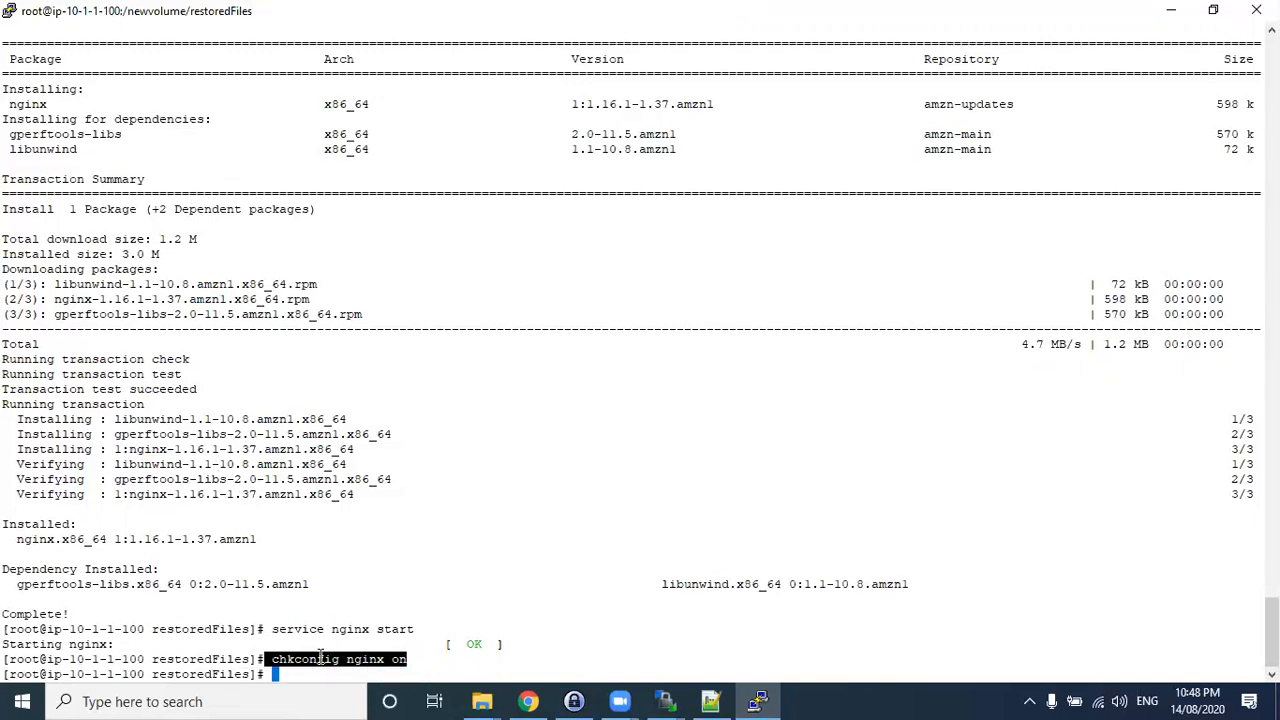
left_click_drag(536, 646, 536, 631)
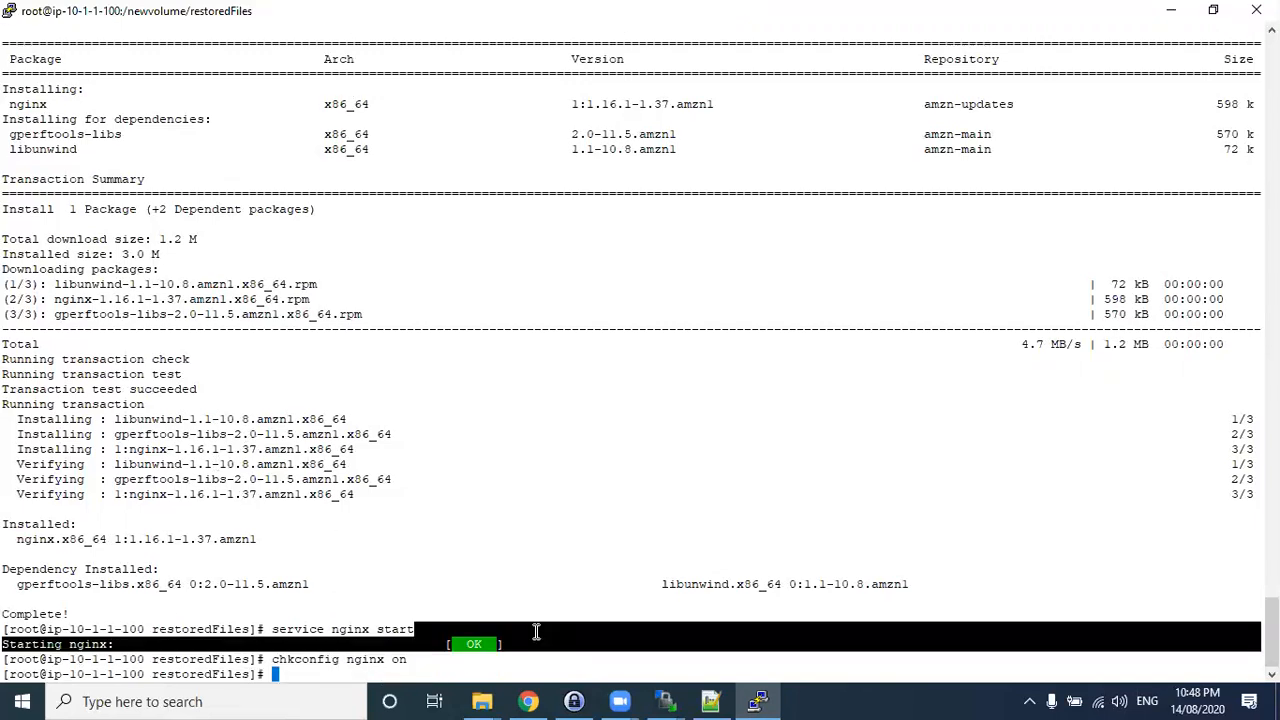
- Return to the EC2 instances list in Chrome and open the Create Image form for Ec2ExampleForStorageBackup
left_click(1173, 14)
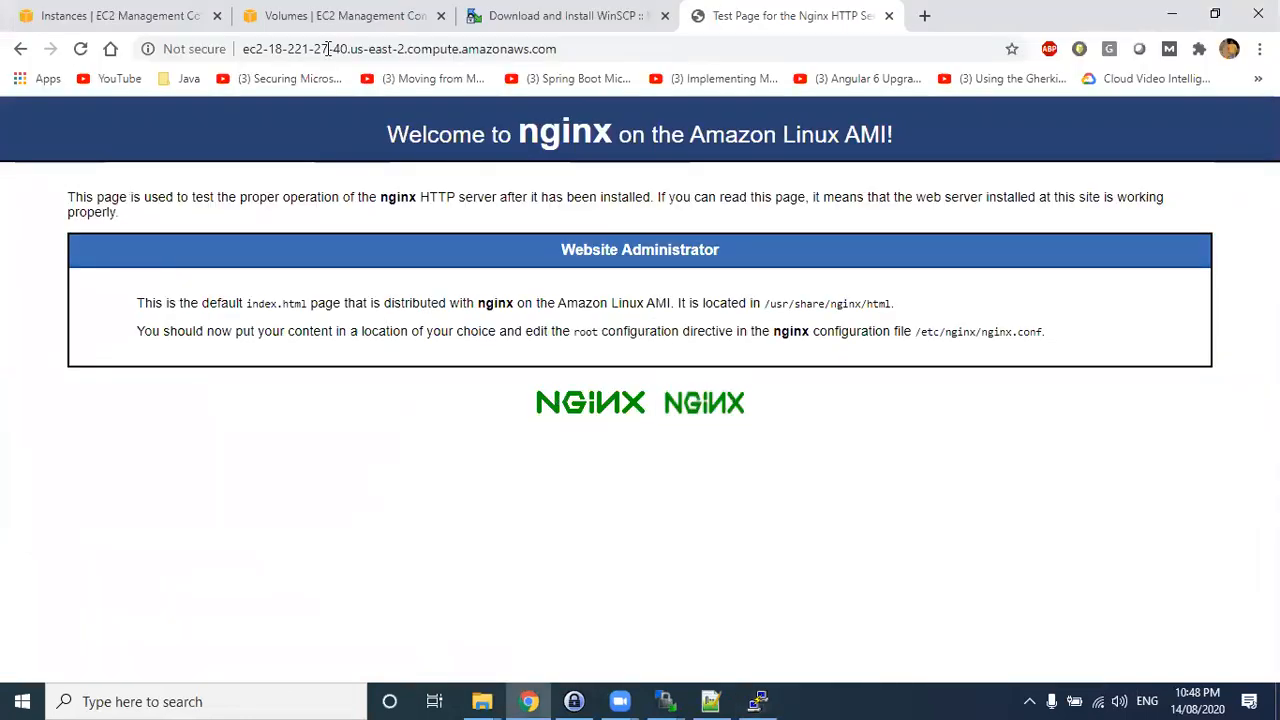
left_click(114, 15)
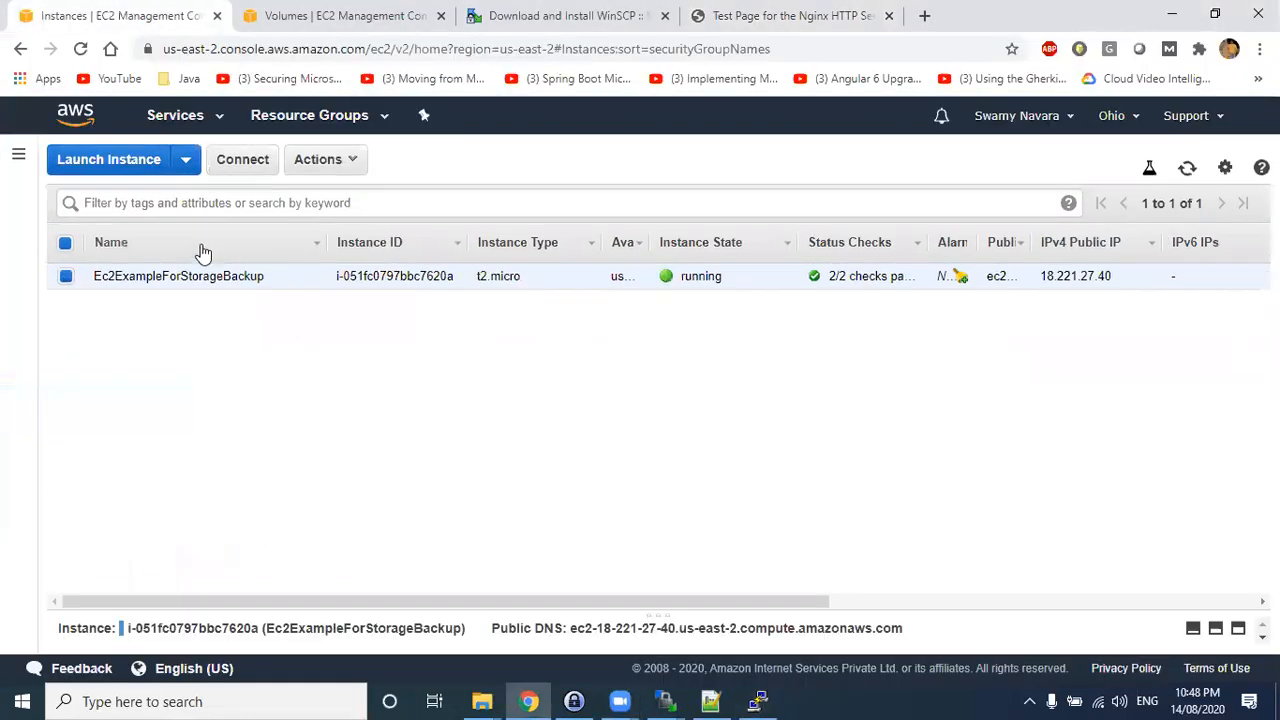
left_click(17, 155)
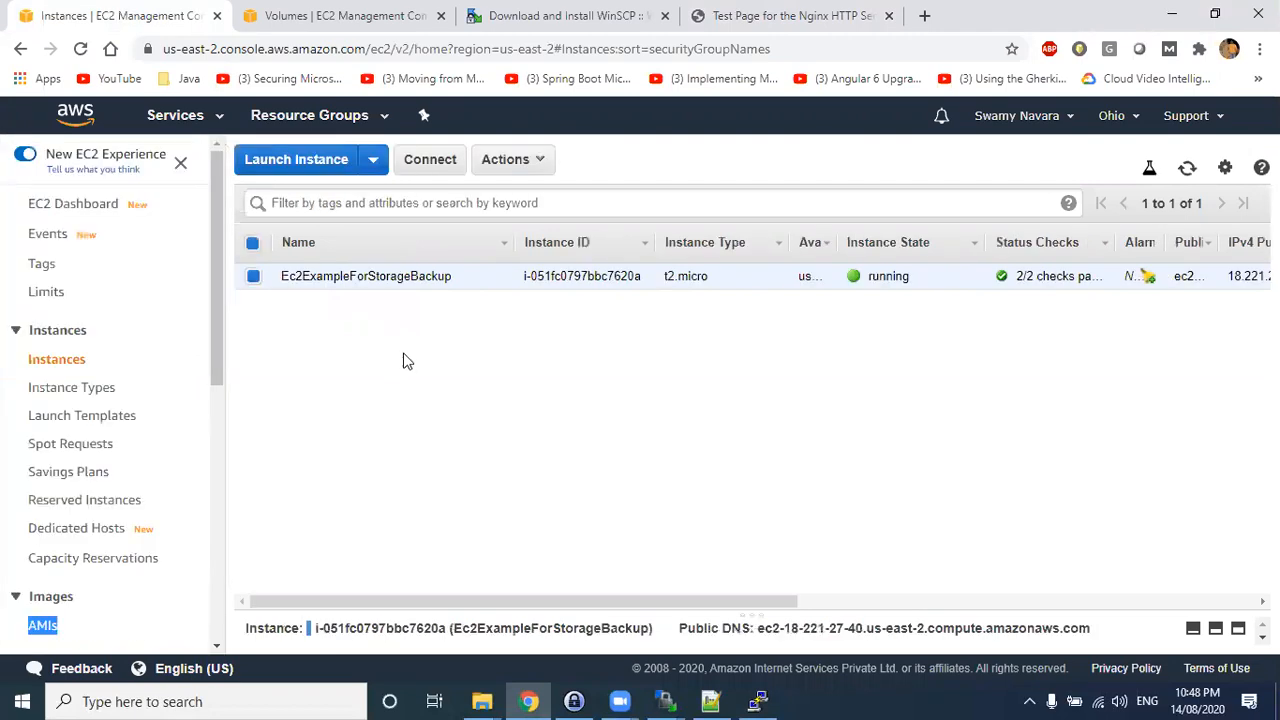
right_click(409, 277)
mouse_move(448, 381)
mouse_move(443, 414)
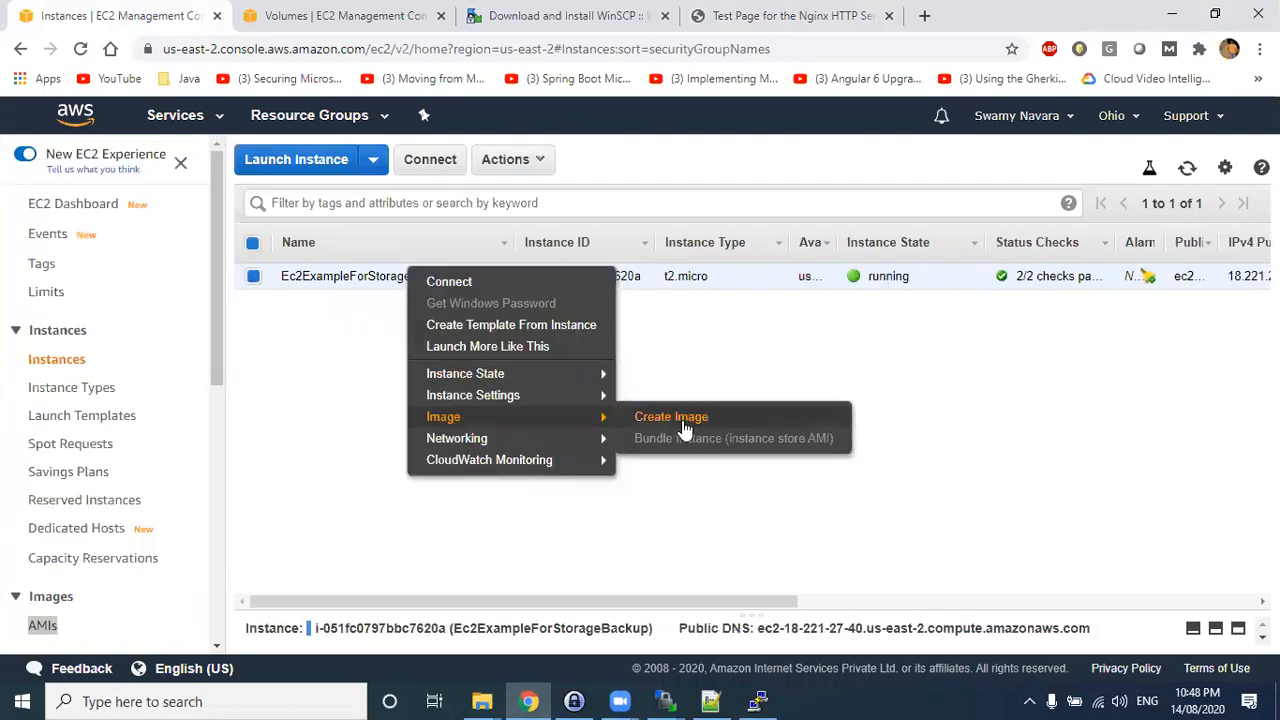
left_click(684, 423)
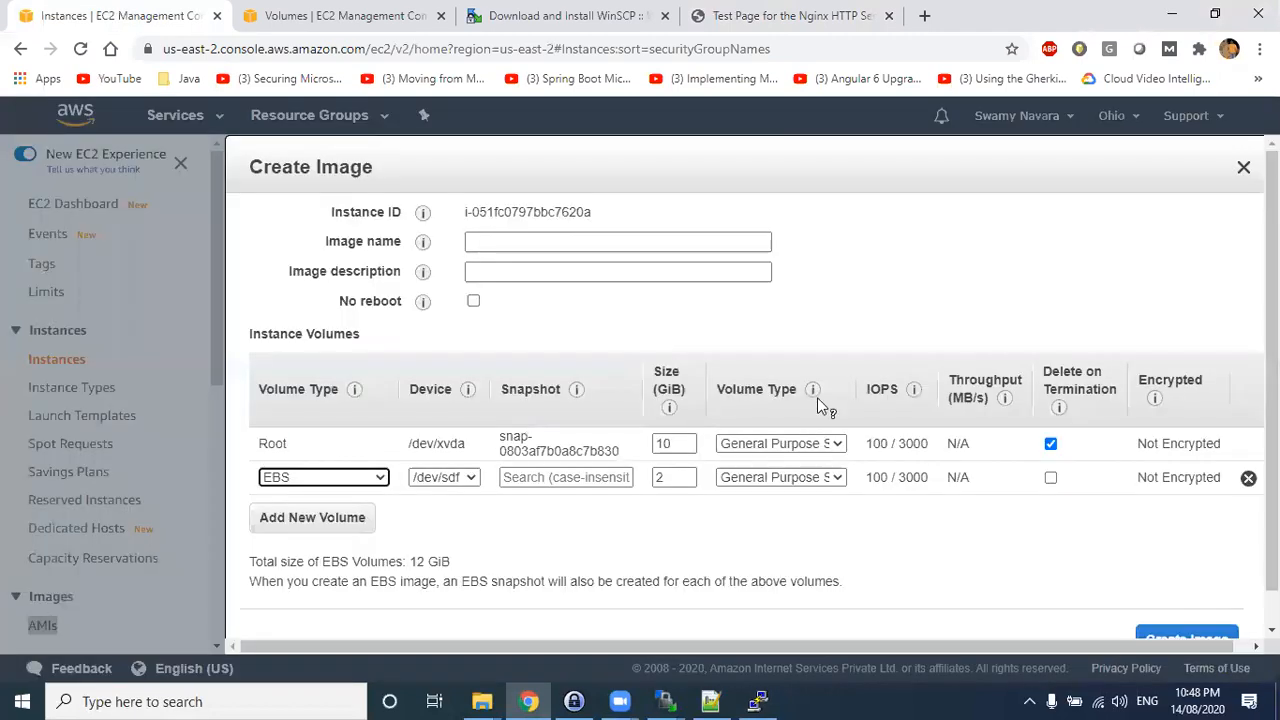
- Enter "backing webserver instance" as both the image name and the image description
left_click(511, 247)
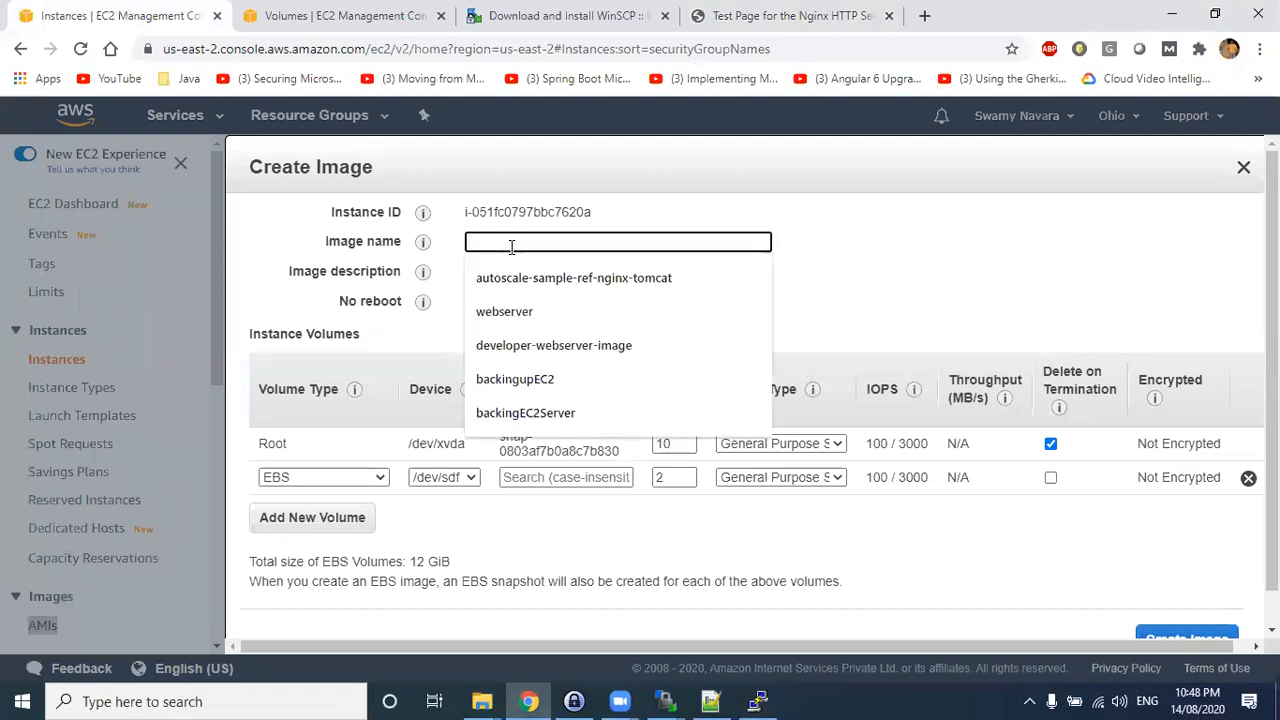
left_click(879, 272)
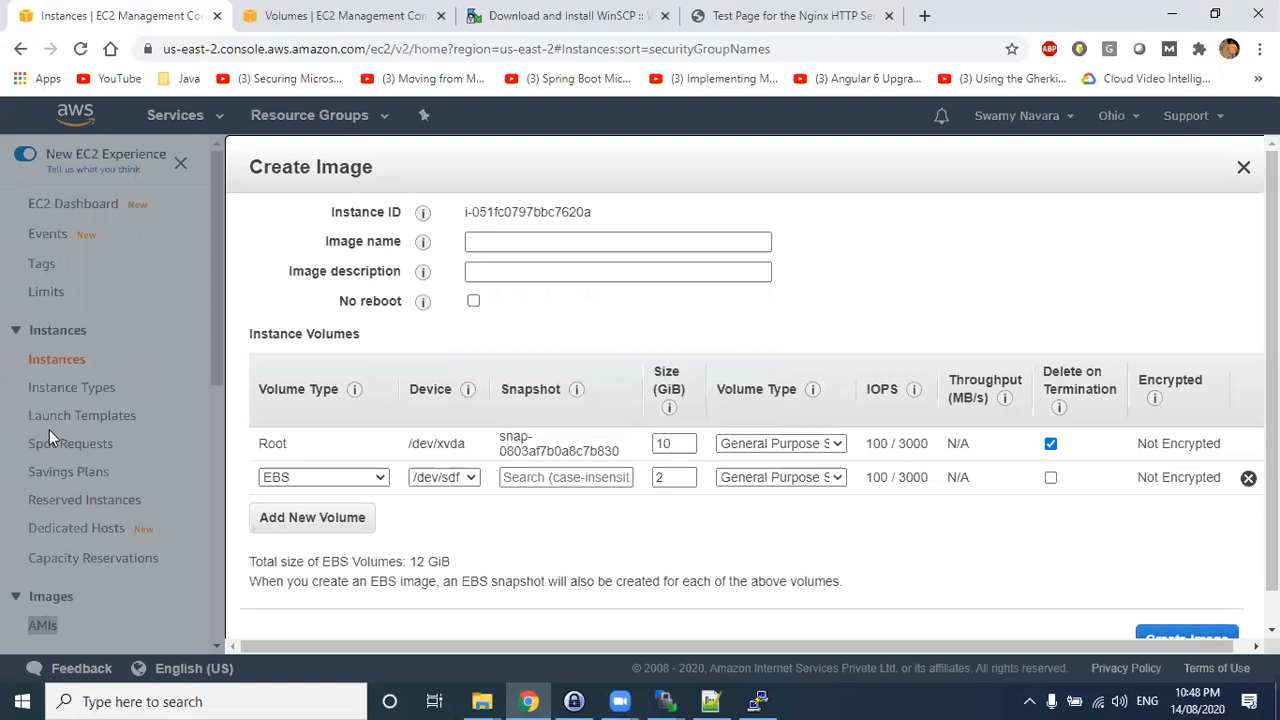
left_click(517, 243)
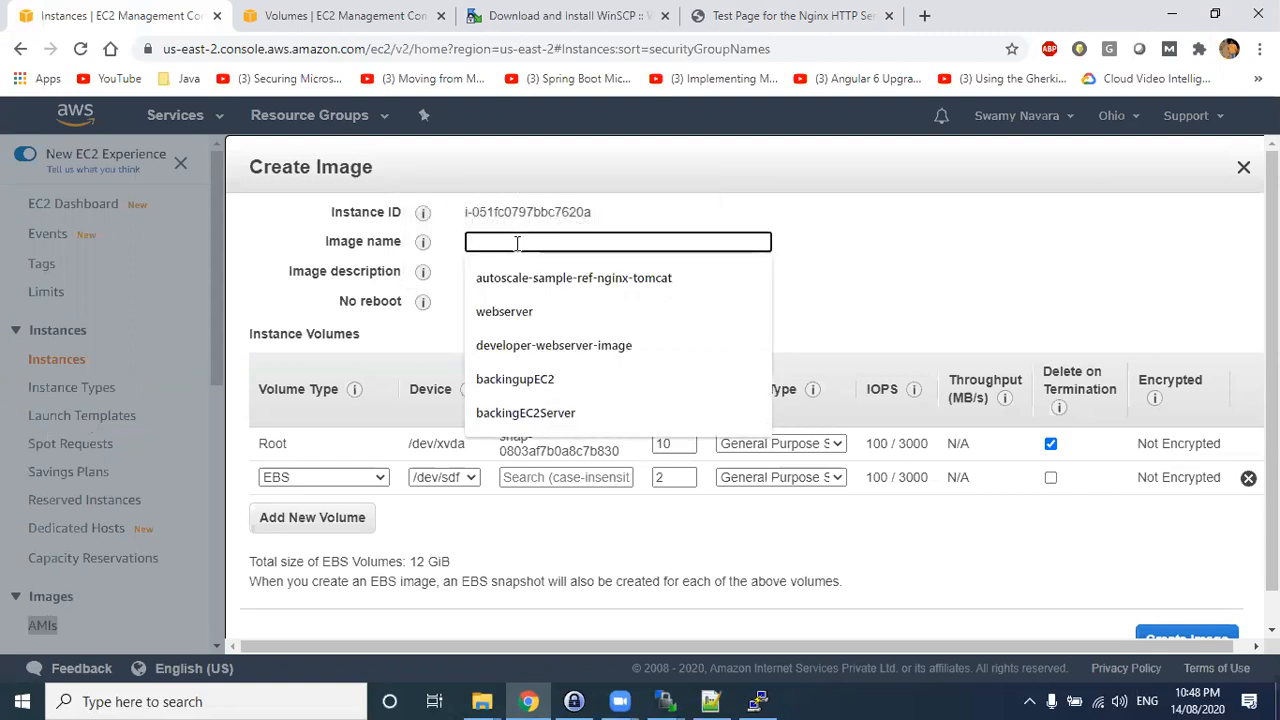
type("backing webserver instance")
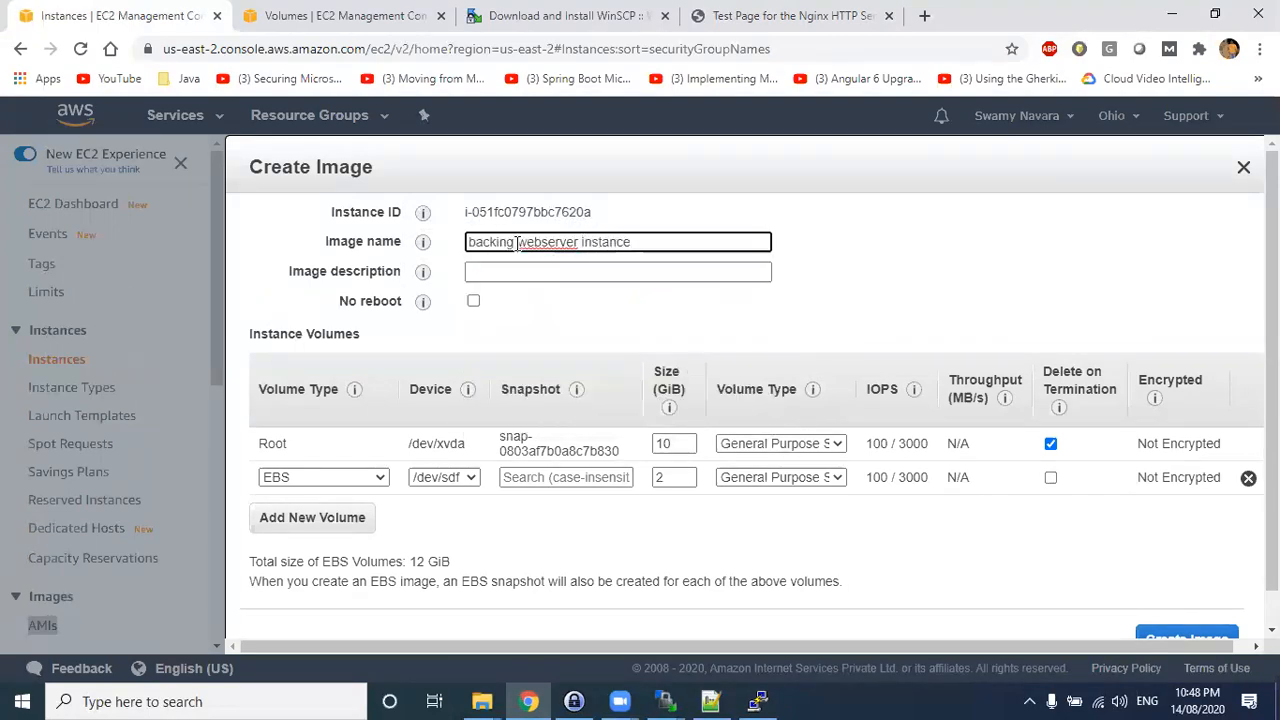
key("ctrl+a")
key("ctrl+c")
key("Tab")
key("ctrl+v")
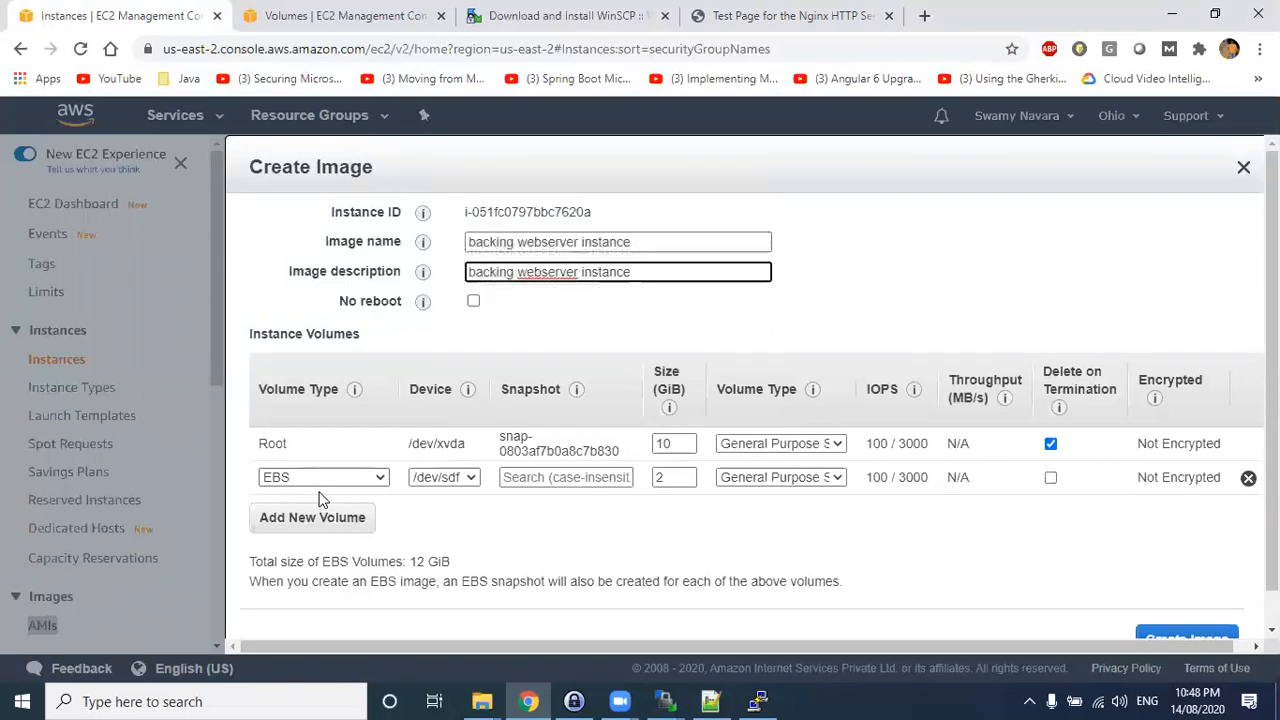
- Check the root volume's snapshot and size, and remove the 2 GiB EBS volume from the image
left_click_drag(262, 443, 290, 444)
double_click(670, 443)
left_click_drag(619, 451, 489, 435)
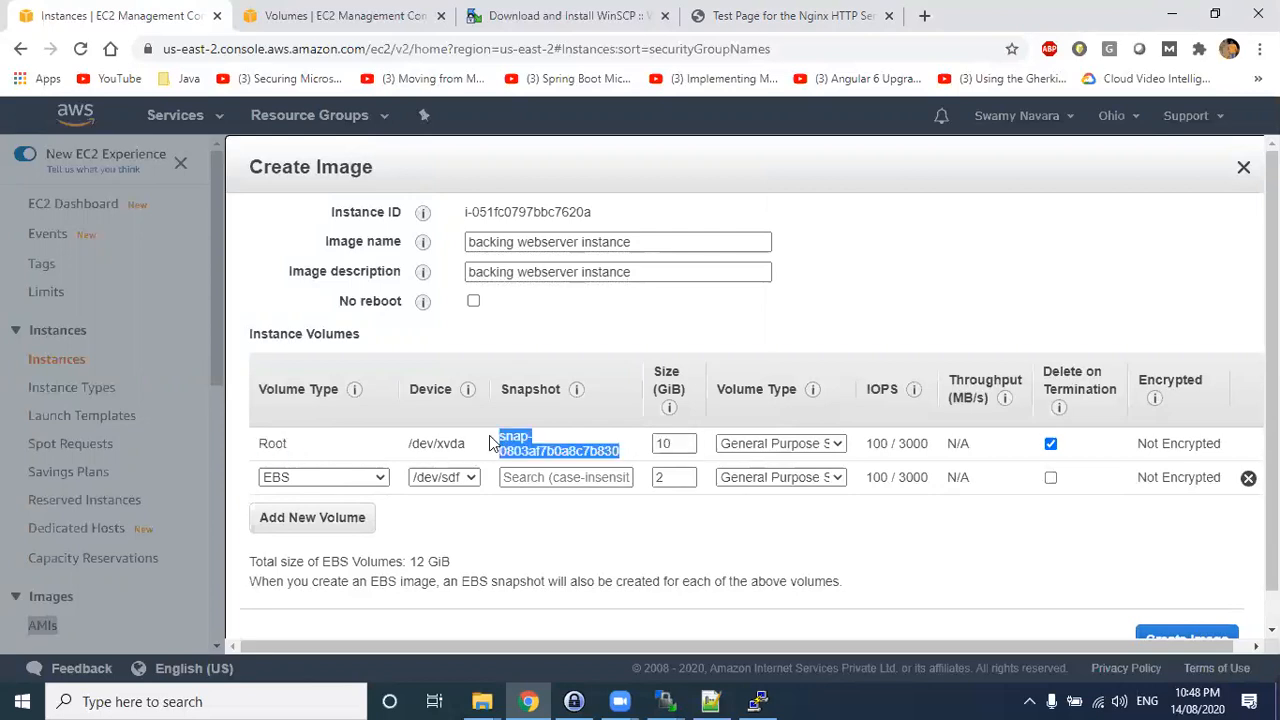
double_click(674, 476)
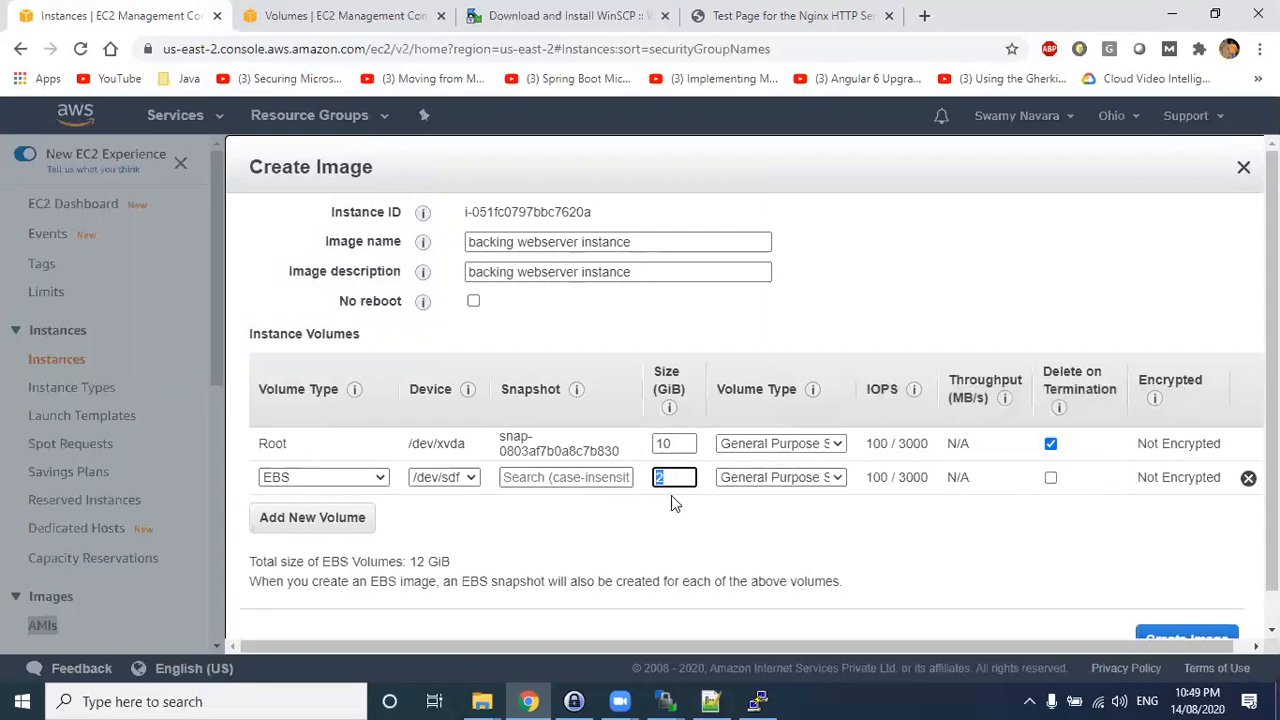
left_click(1248, 480)
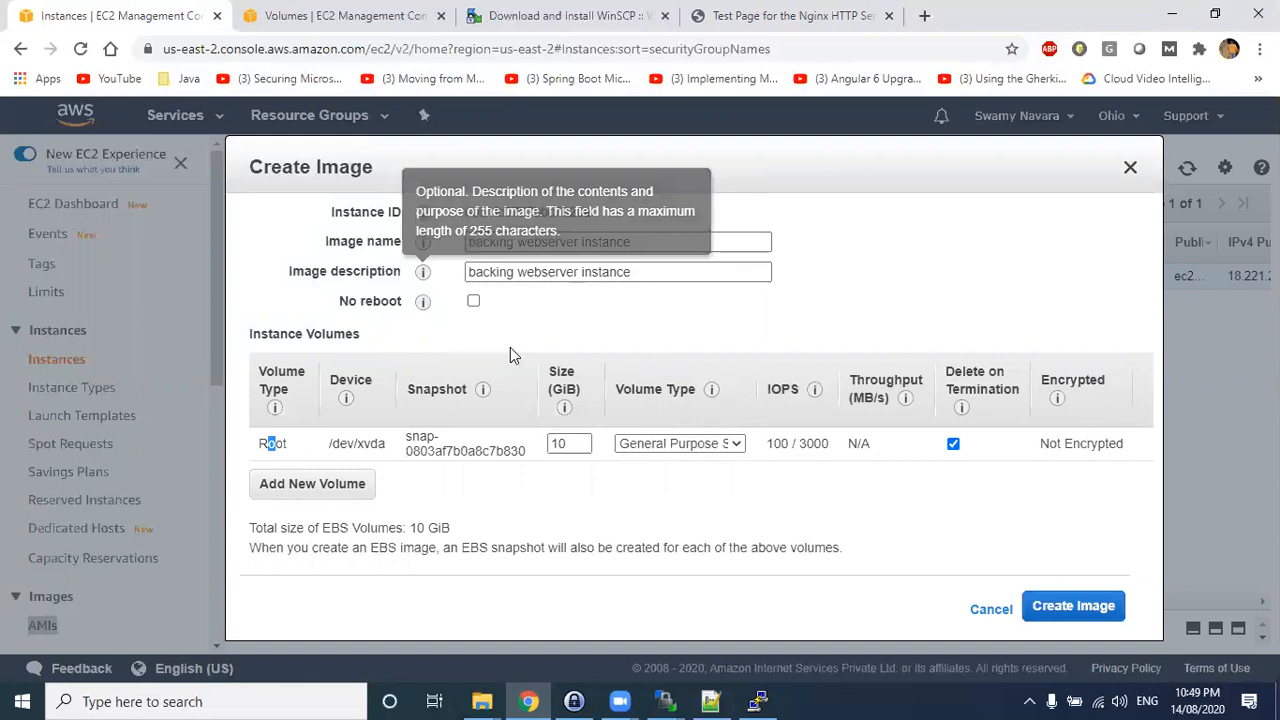
- Submit the image creation request and check for the new image and its snapshot in the AMIs and Snapshots lists
left_click(1050, 606)
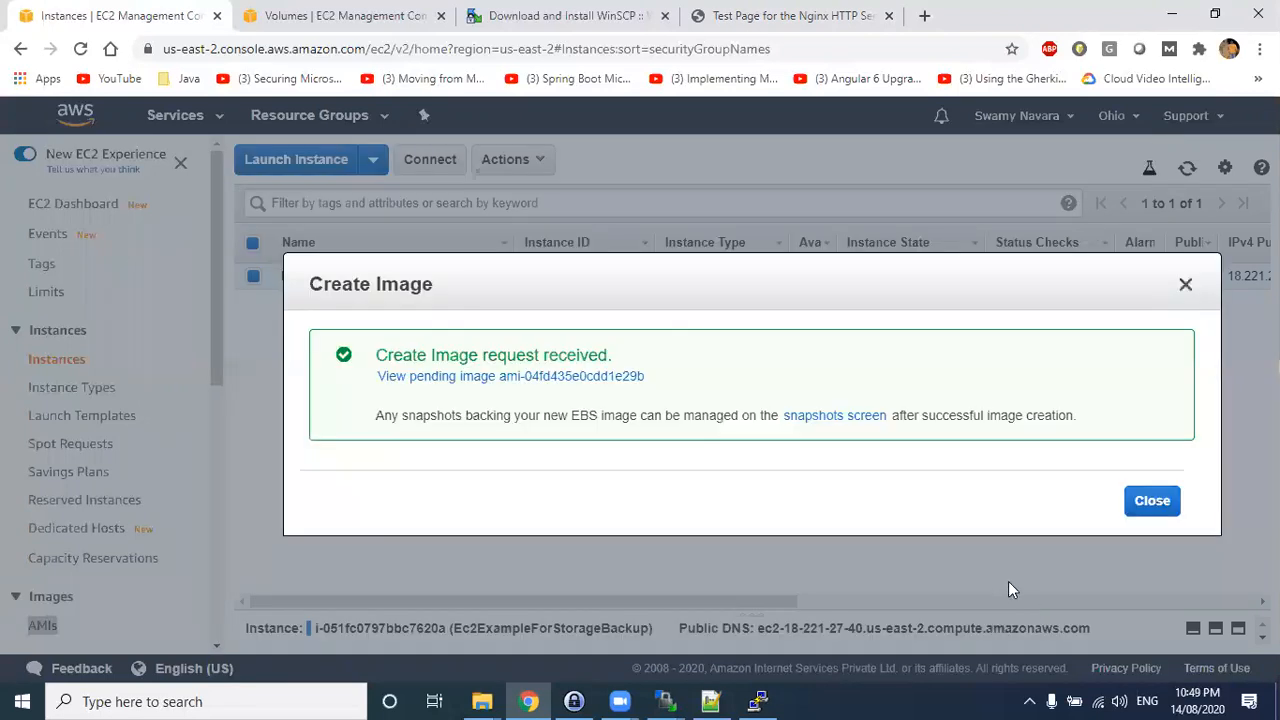
left_click(1152, 500)
scroll(86, 443, "down", 3)
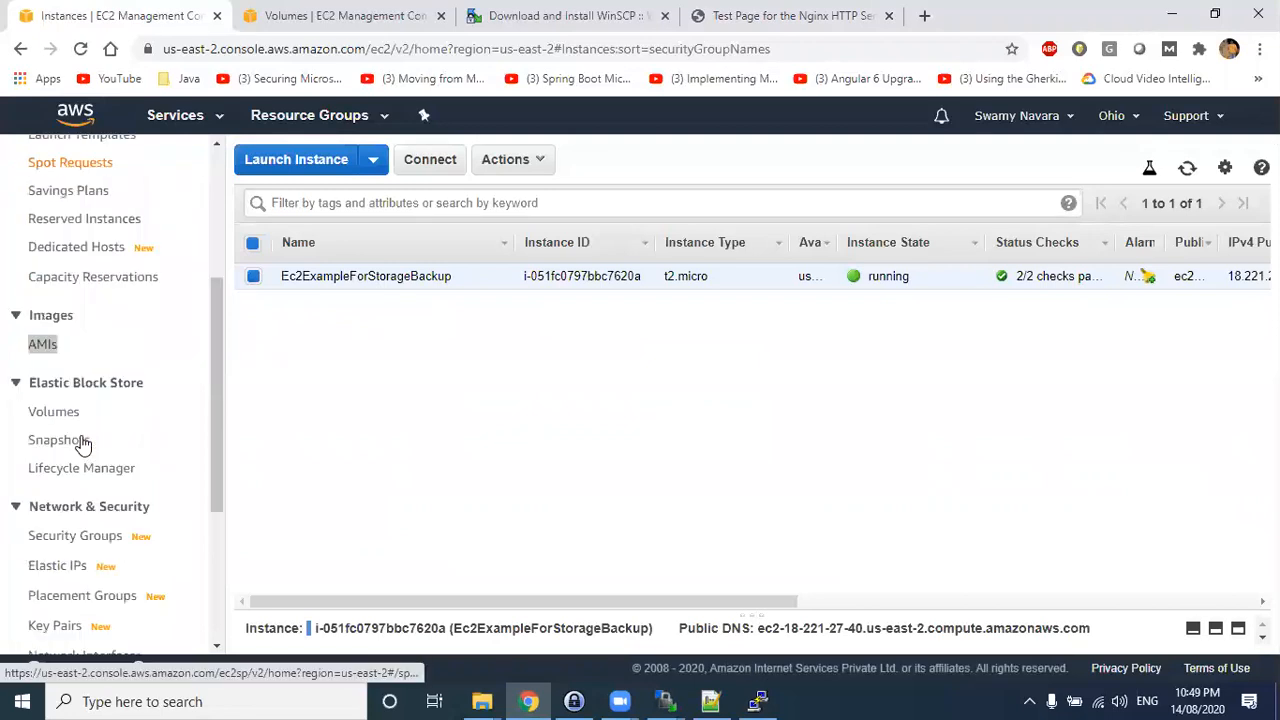
left_click(42, 345)
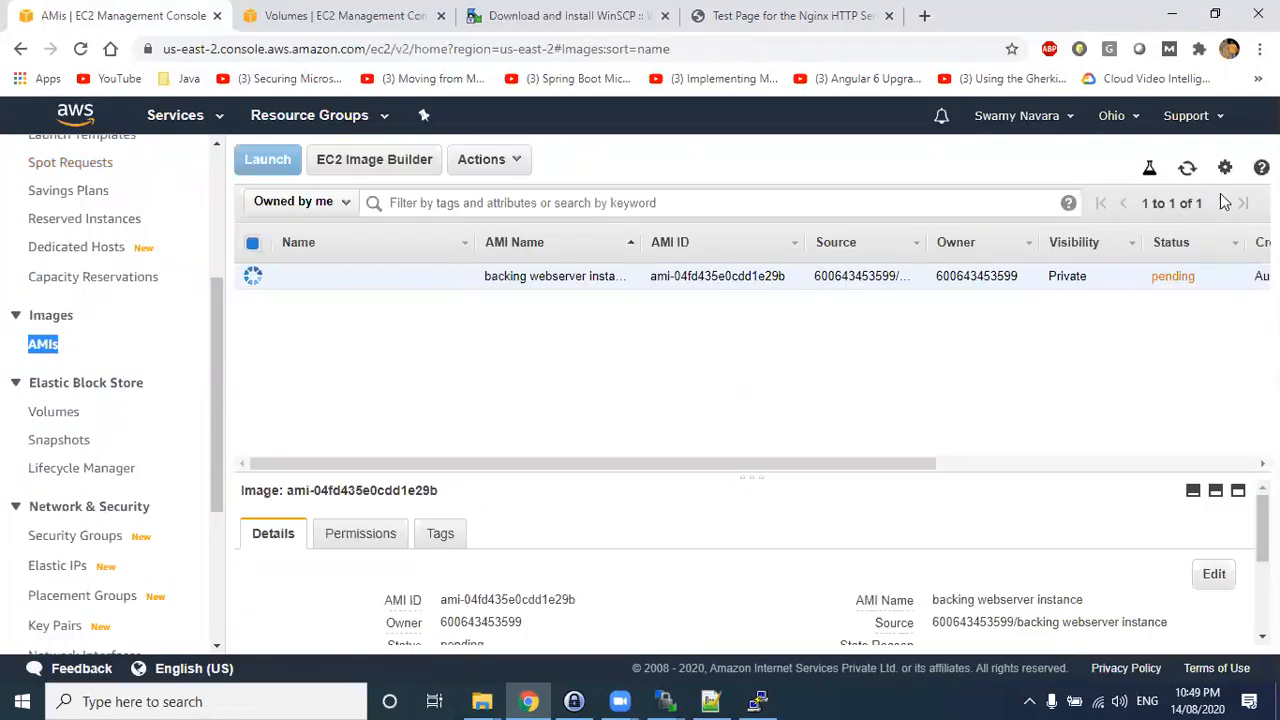
left_click_drag(490, 276, 600, 283)
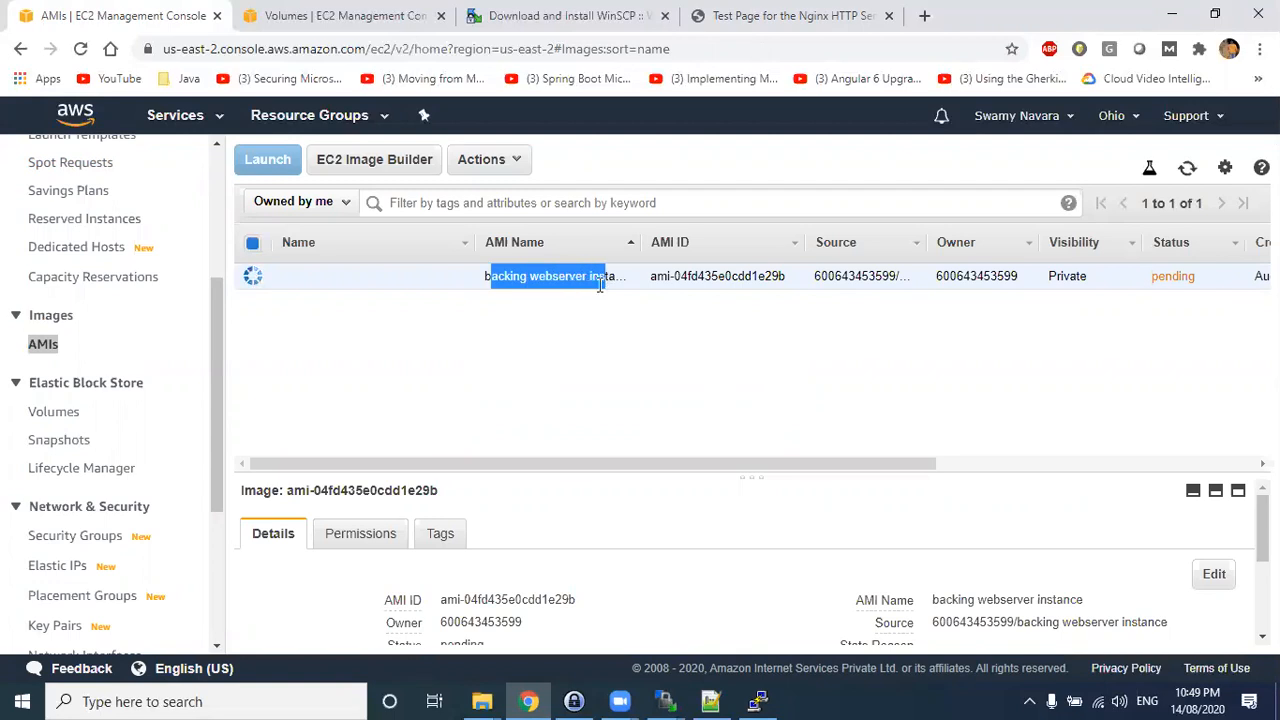
left_click(57, 441)
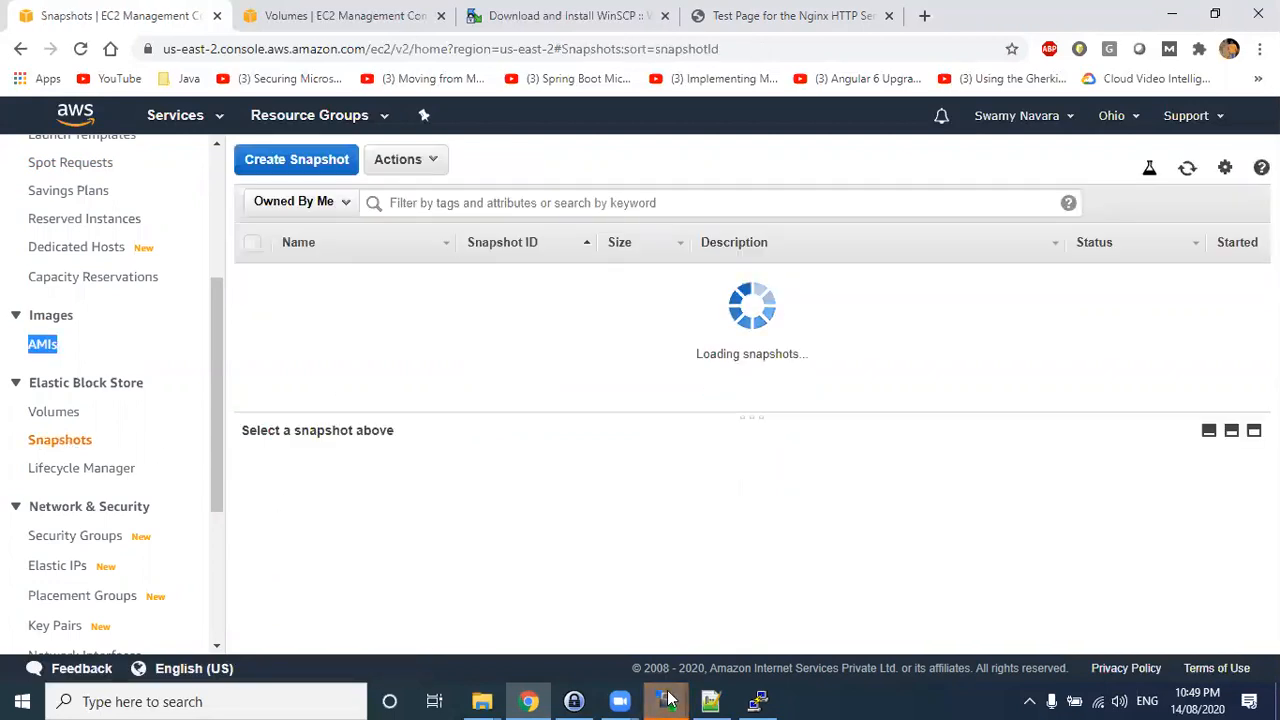
- Close all open WinSCP windows and return to the Snapshots list in Chrome
mouse_move(665, 701)
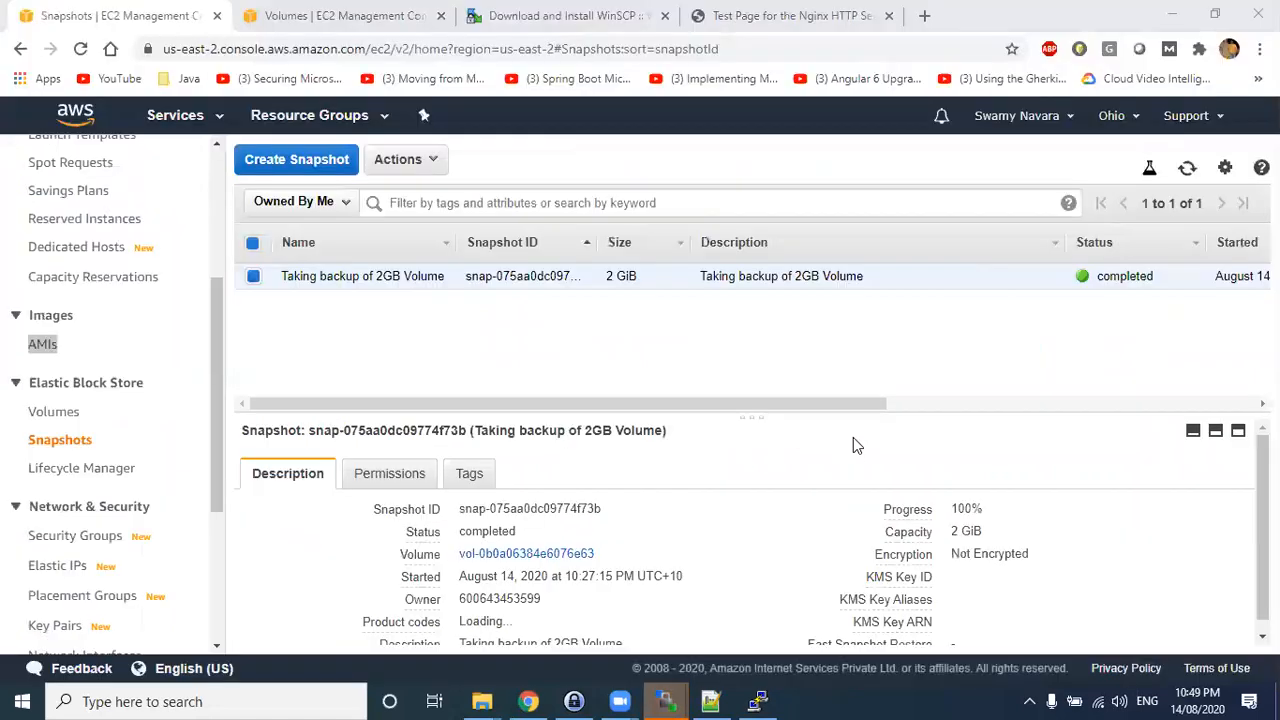
mouse_move(708, 700)
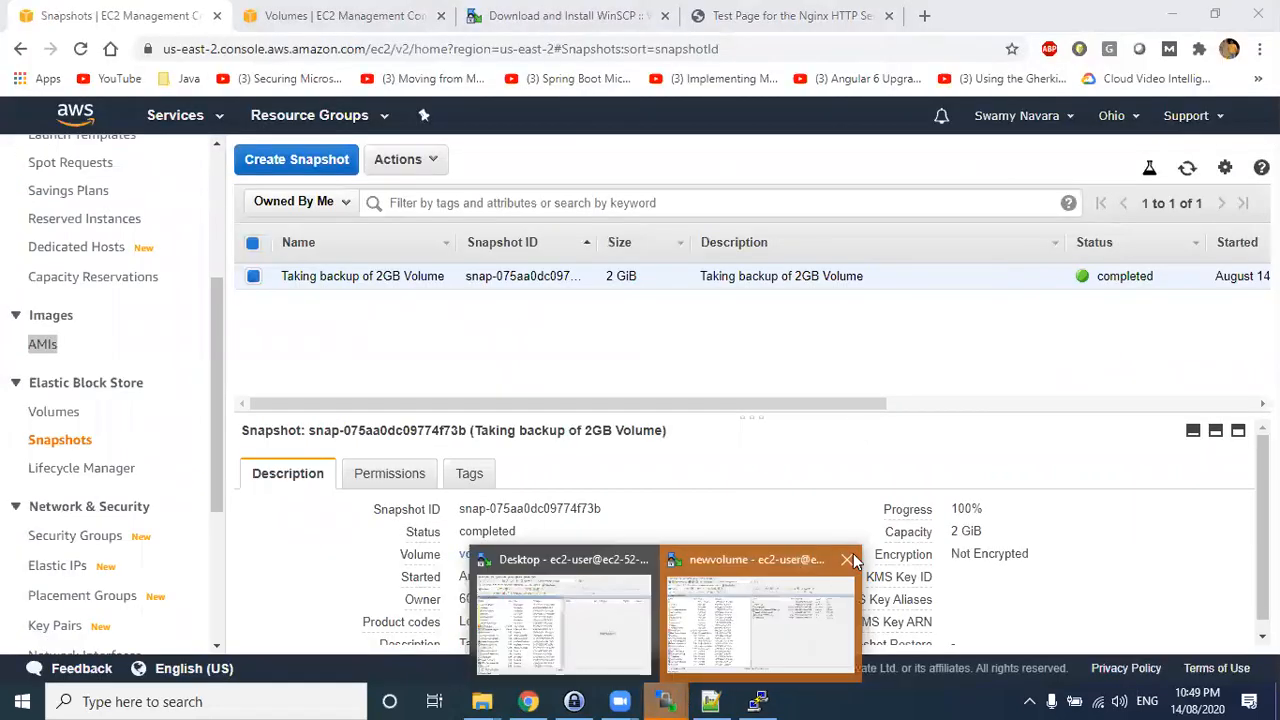
left_click(845, 565)
left_click(845, 411)
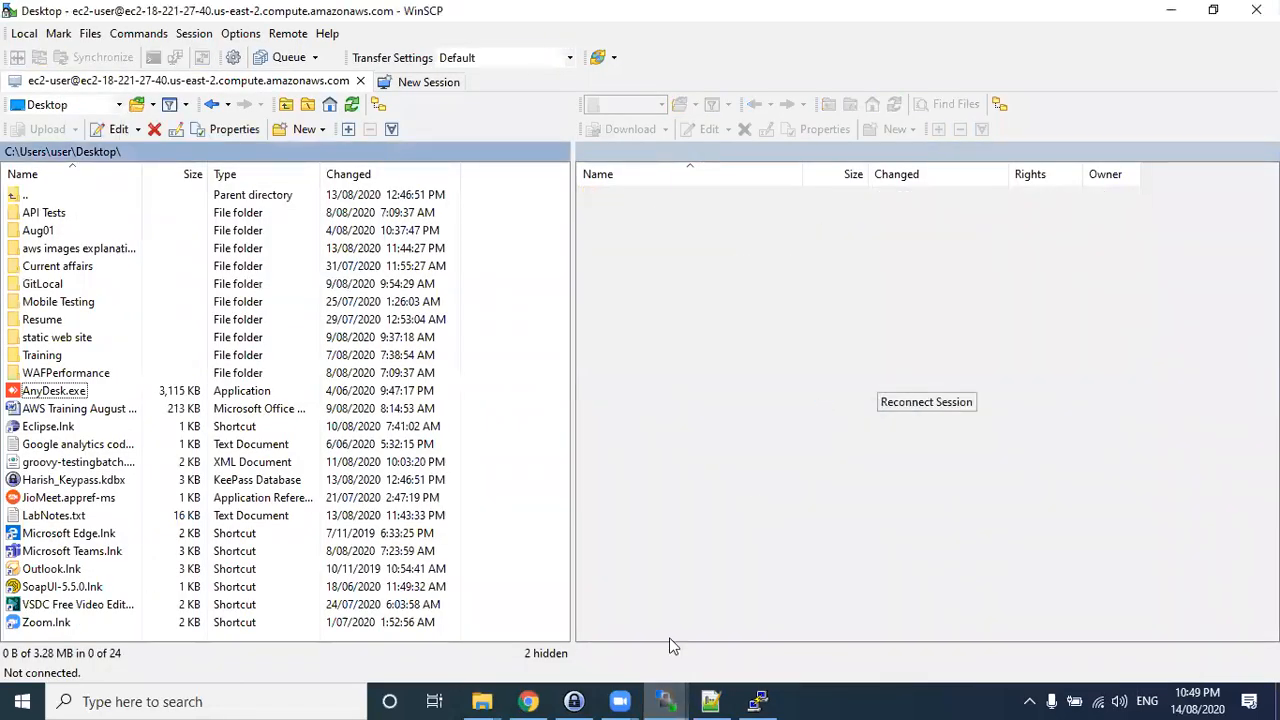
right_click(662, 690)
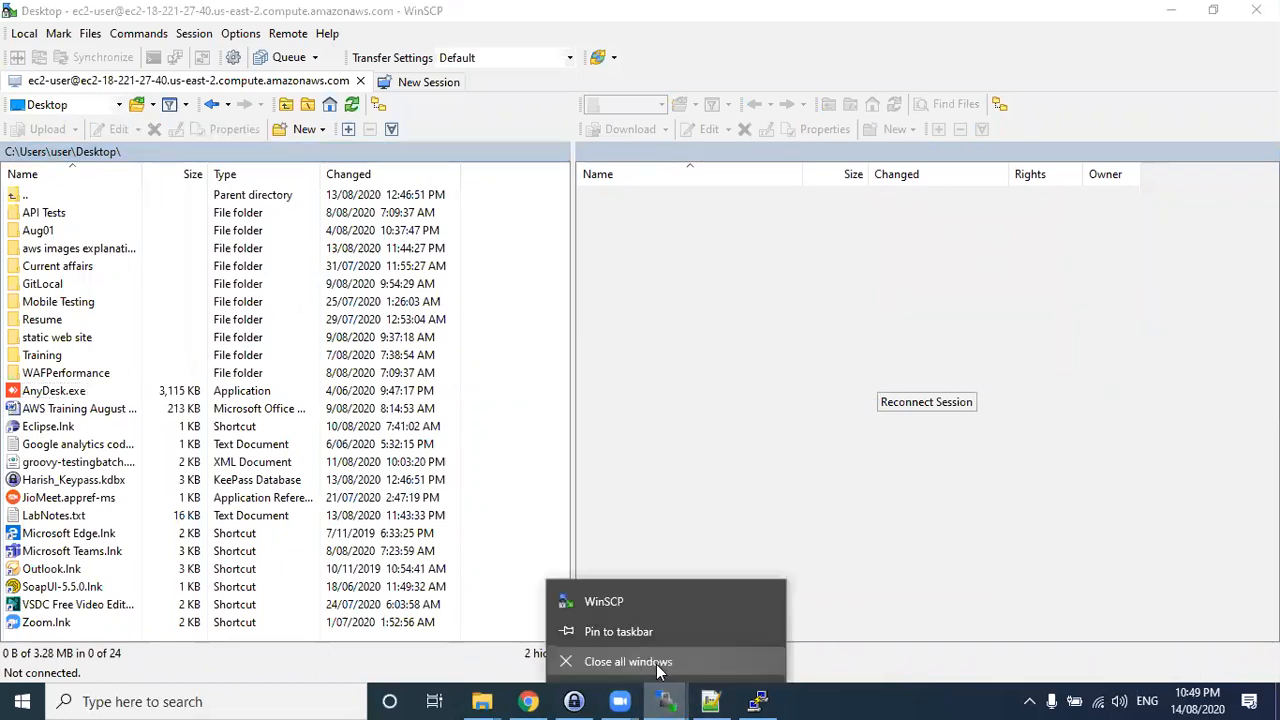
left_click(720, 660)
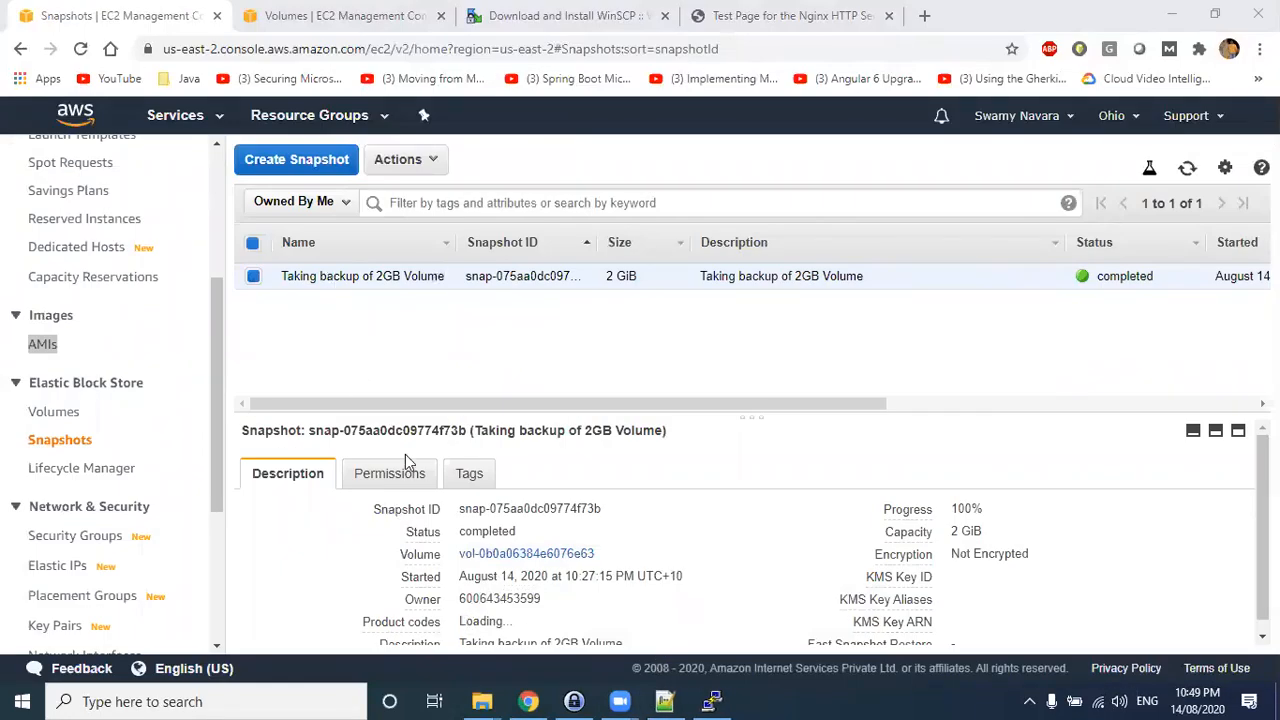
- Recheck the AMIs list and refresh the Snapshots list to look for the image's snapshot
left_click(40, 344)
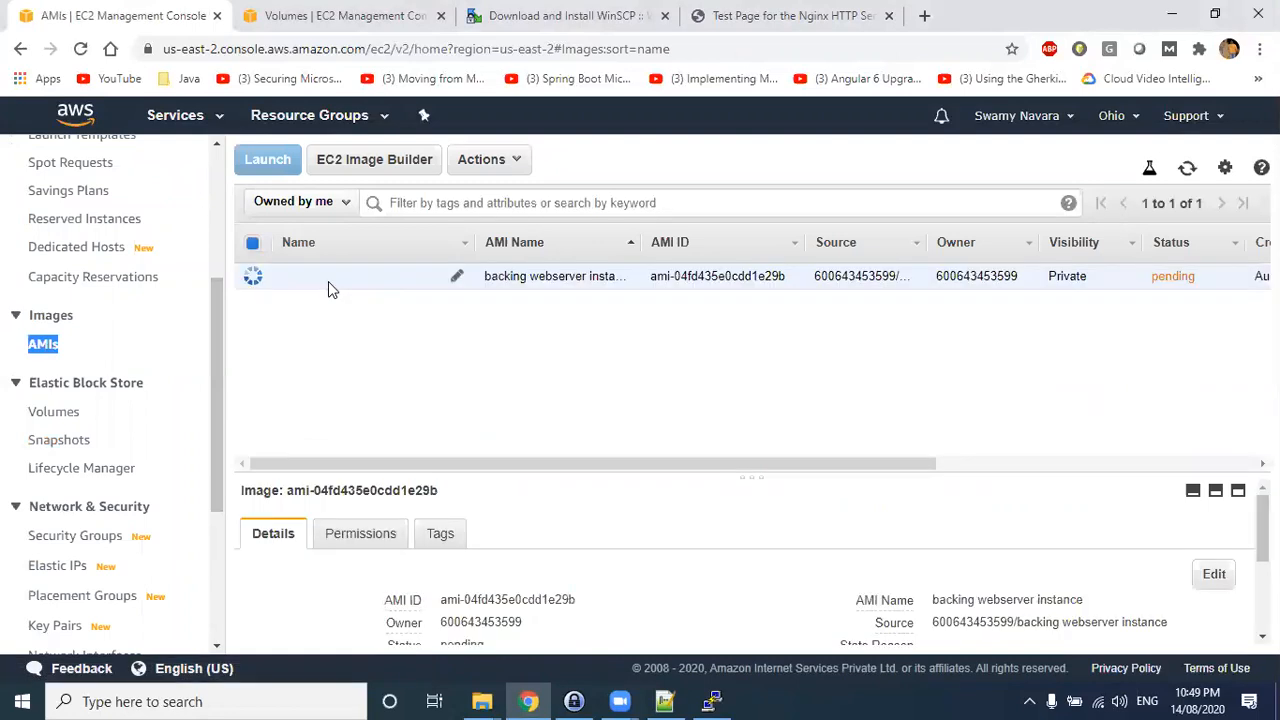
left_click(63, 440)
left_click(1187, 167)
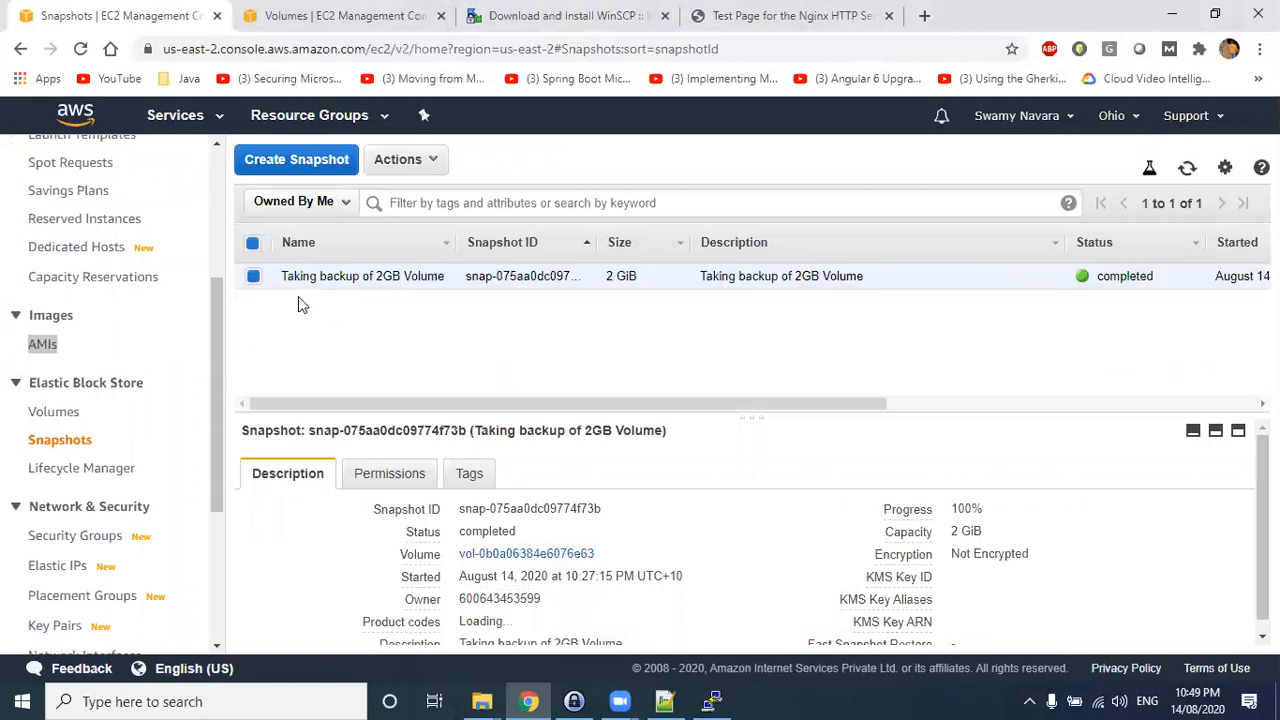
- In the AMIs list, set the new image's Name to "backing webserver instance"
double_click(38, 345)
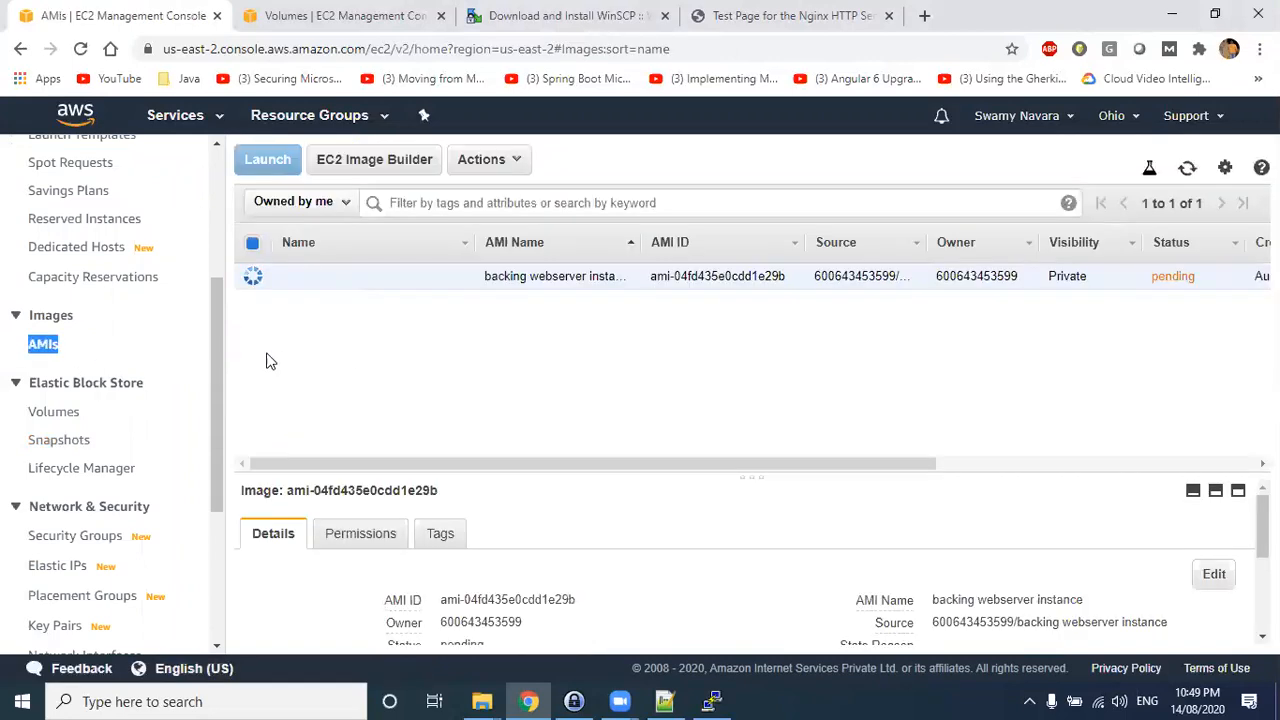
triple_click(543, 276)
left_click(457, 278)
key("ctrl+v")
left_click(481, 299)
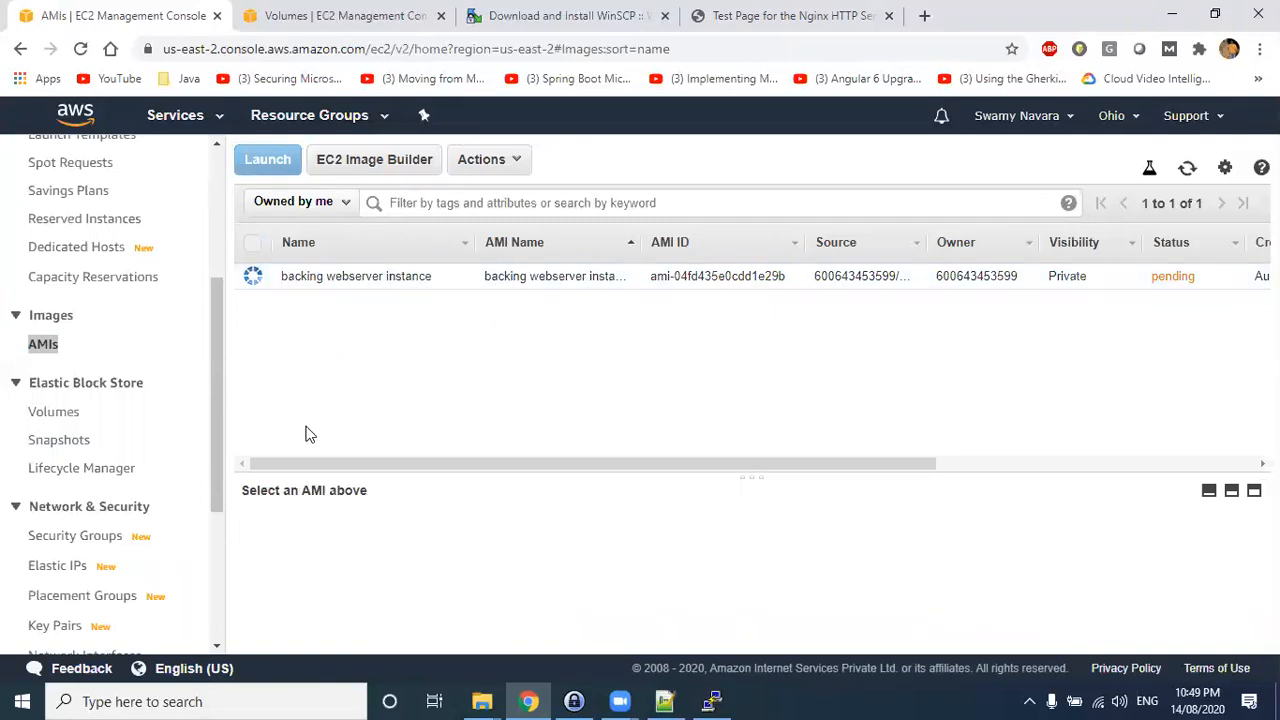
- Refresh the AMIs list repeatedly to check the status of the "backing webserver instance" image
left_click_drag(917, 463, 948, 463)
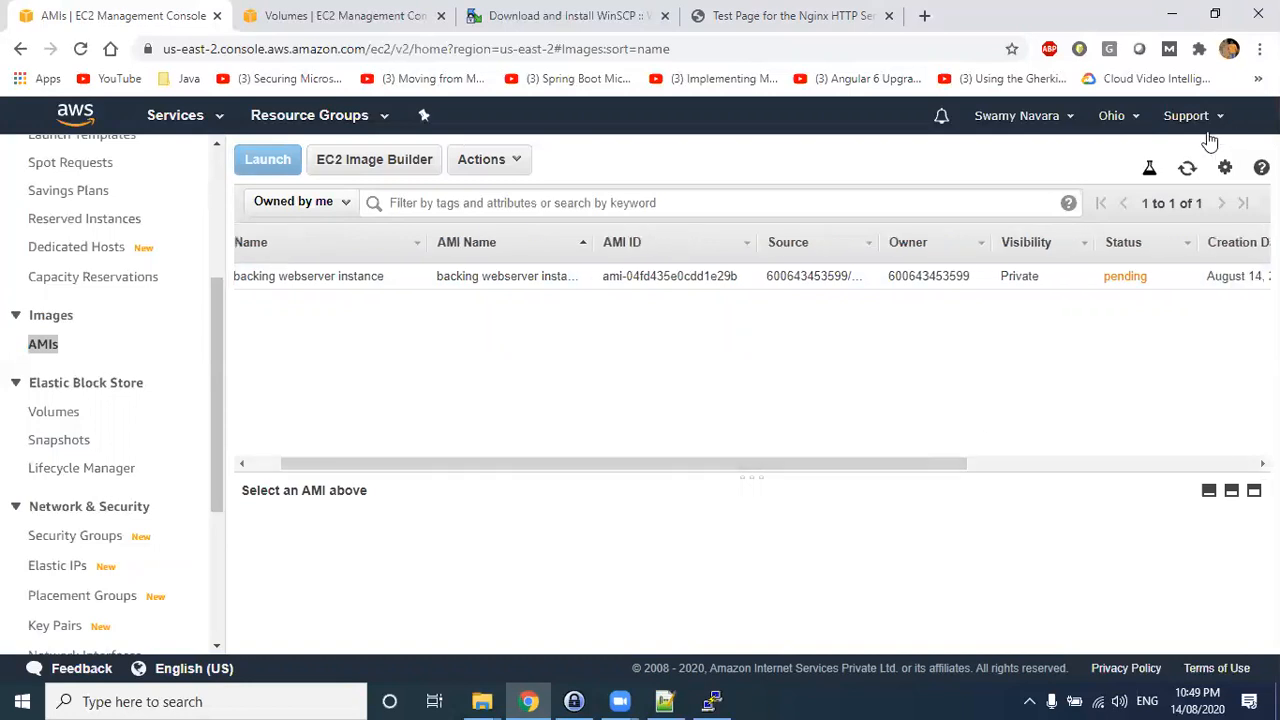
left_click(1190, 170)
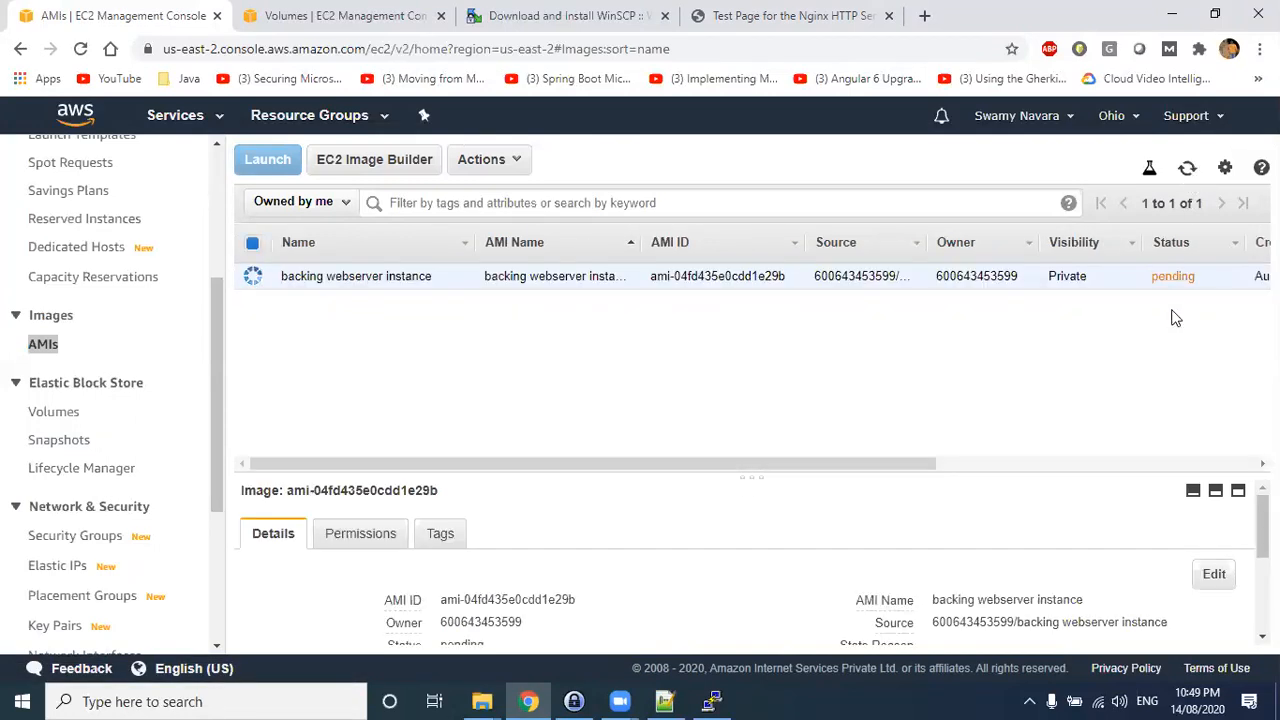
left_click_drag(1204, 281, 1159, 280)
left_click(1174, 278)
double_click(1174, 278)
left_click(1188, 168)
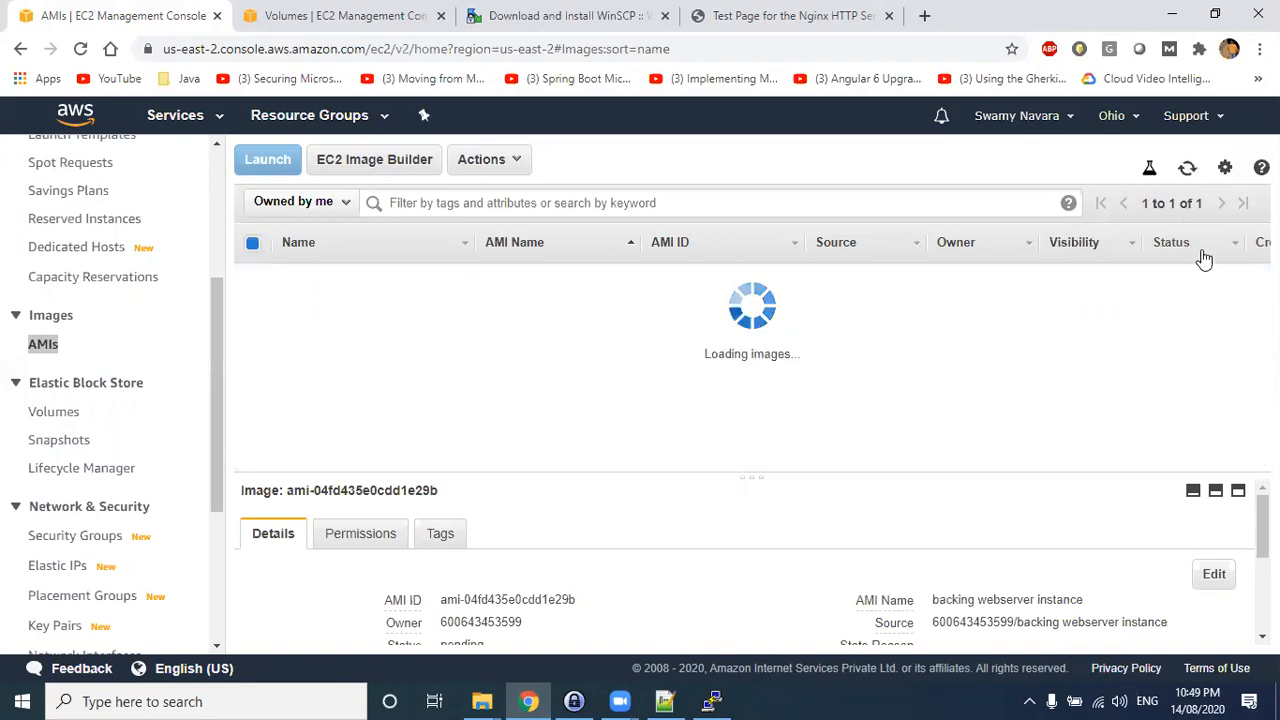
left_click(1188, 169)
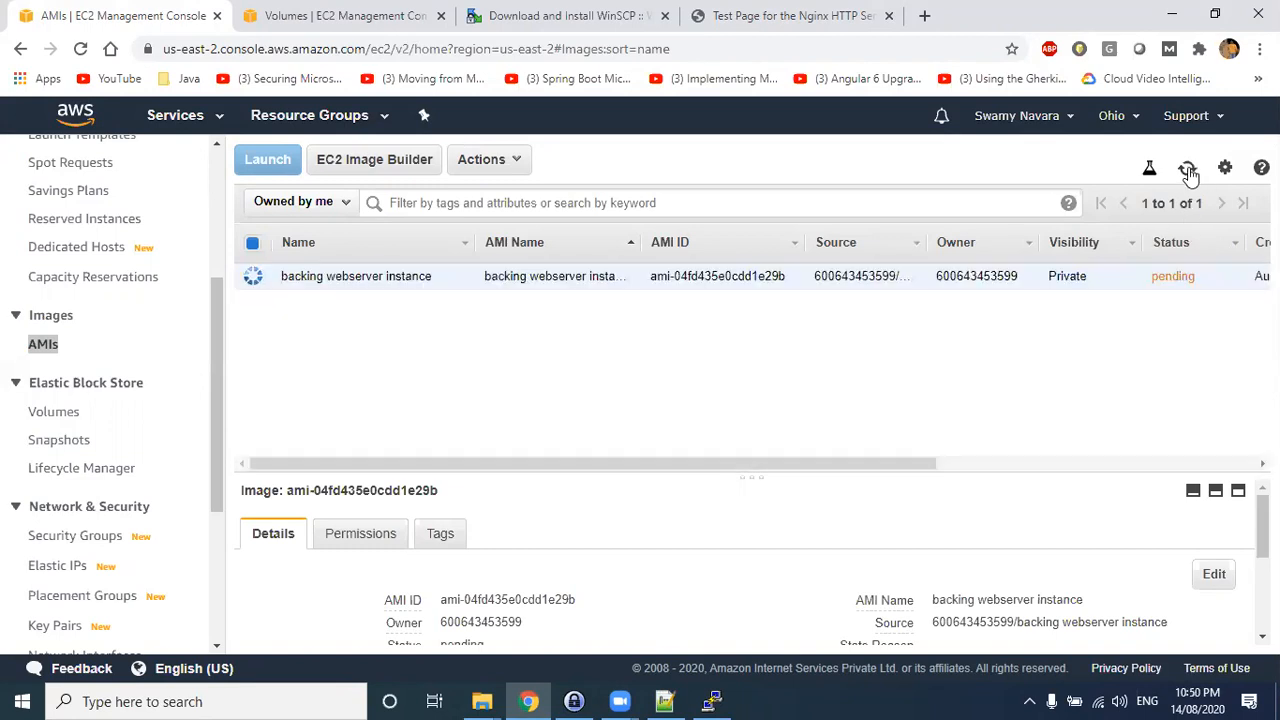
left_click(1188, 170)
- Refresh the Snapshots list to look for the image's snapshot, and reopen and refresh the AMIs list
scroll(155, 368, "up", 2)
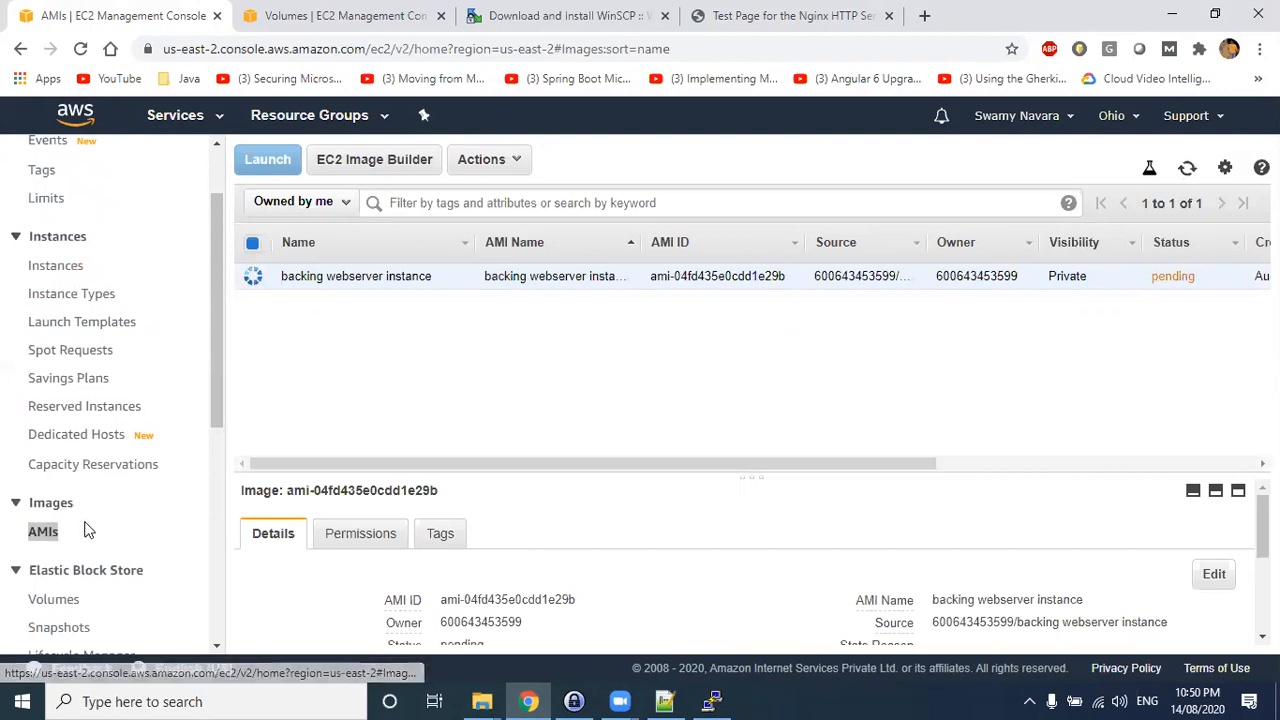
scroll(86, 531, "down", 1)
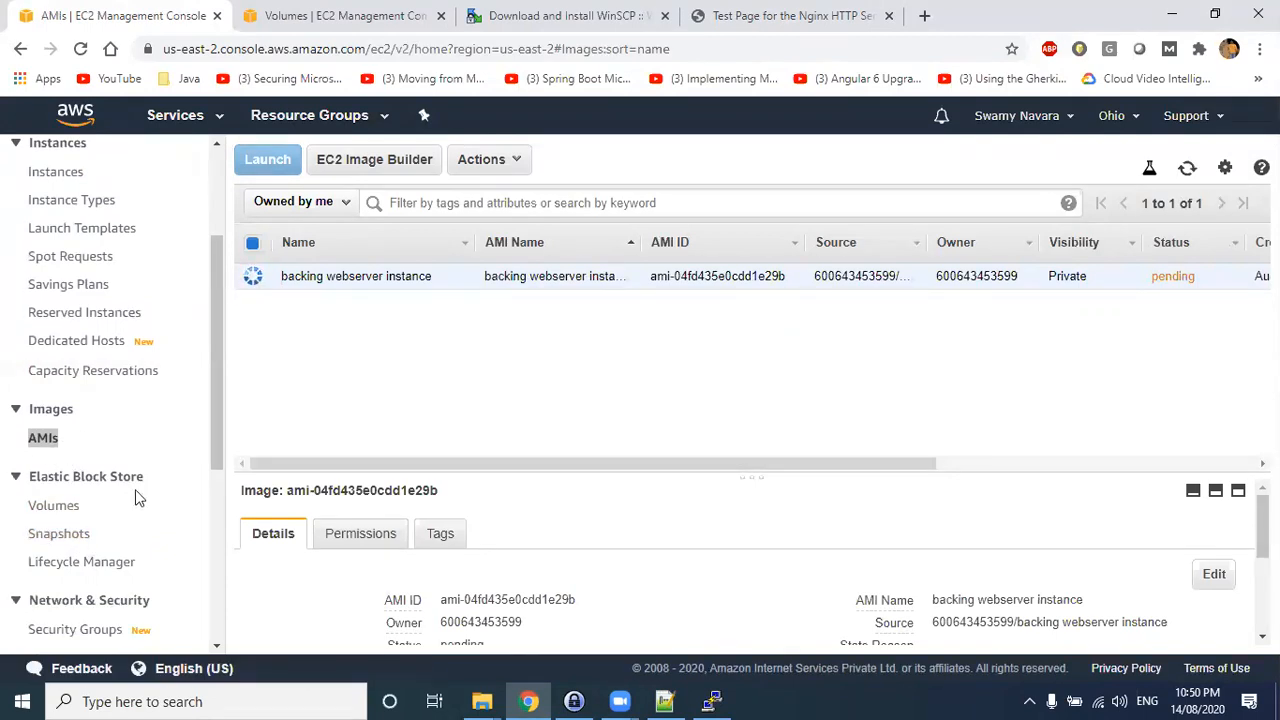
left_click(62, 536)
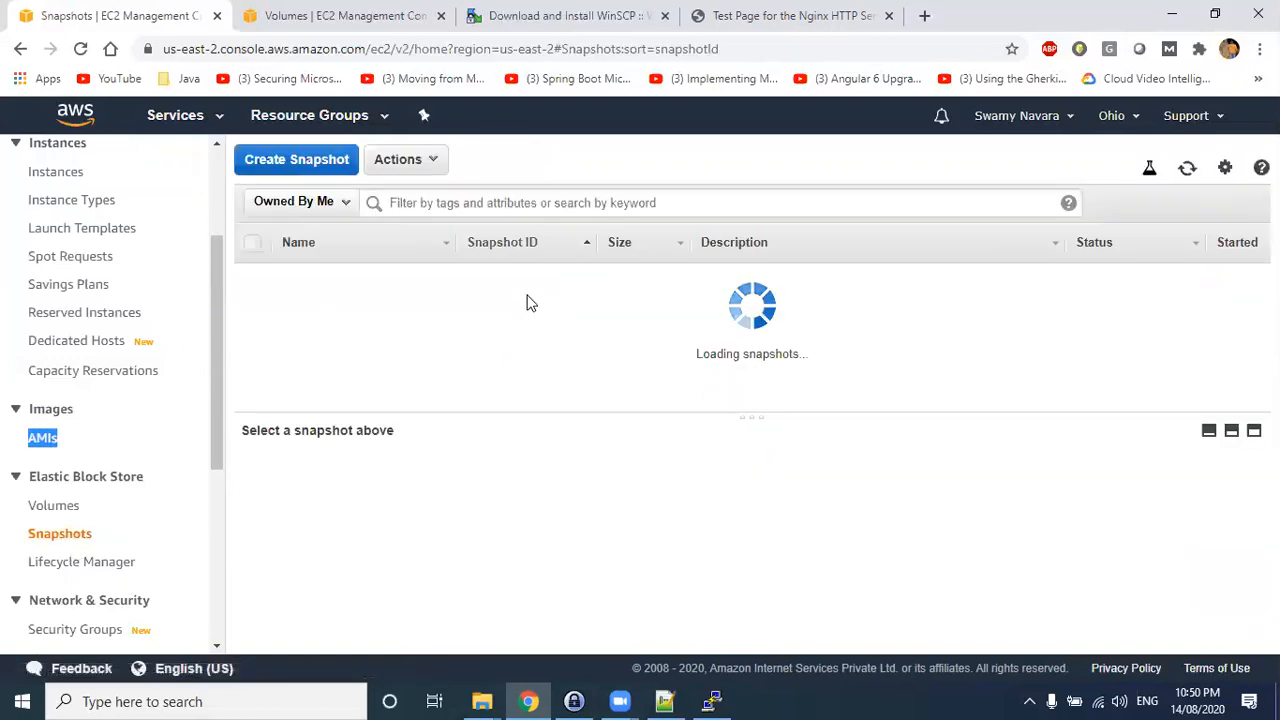
left_click(1186, 169)
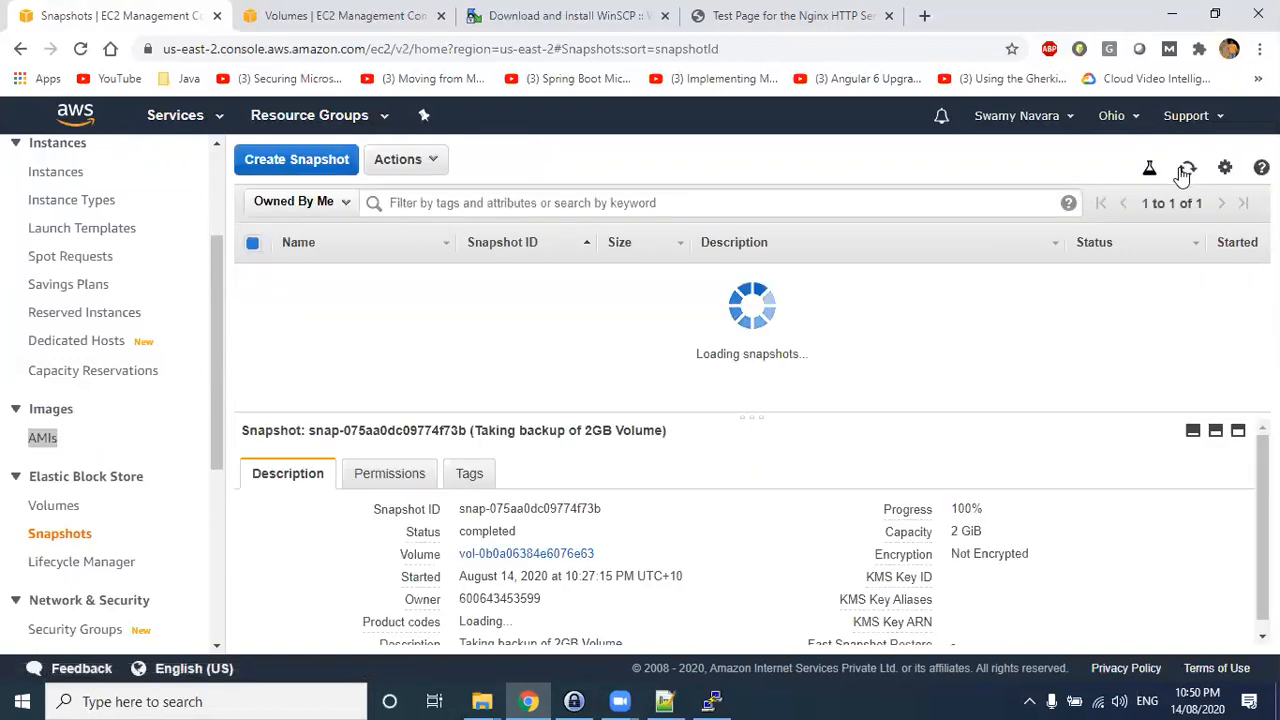
left_click(42, 438)
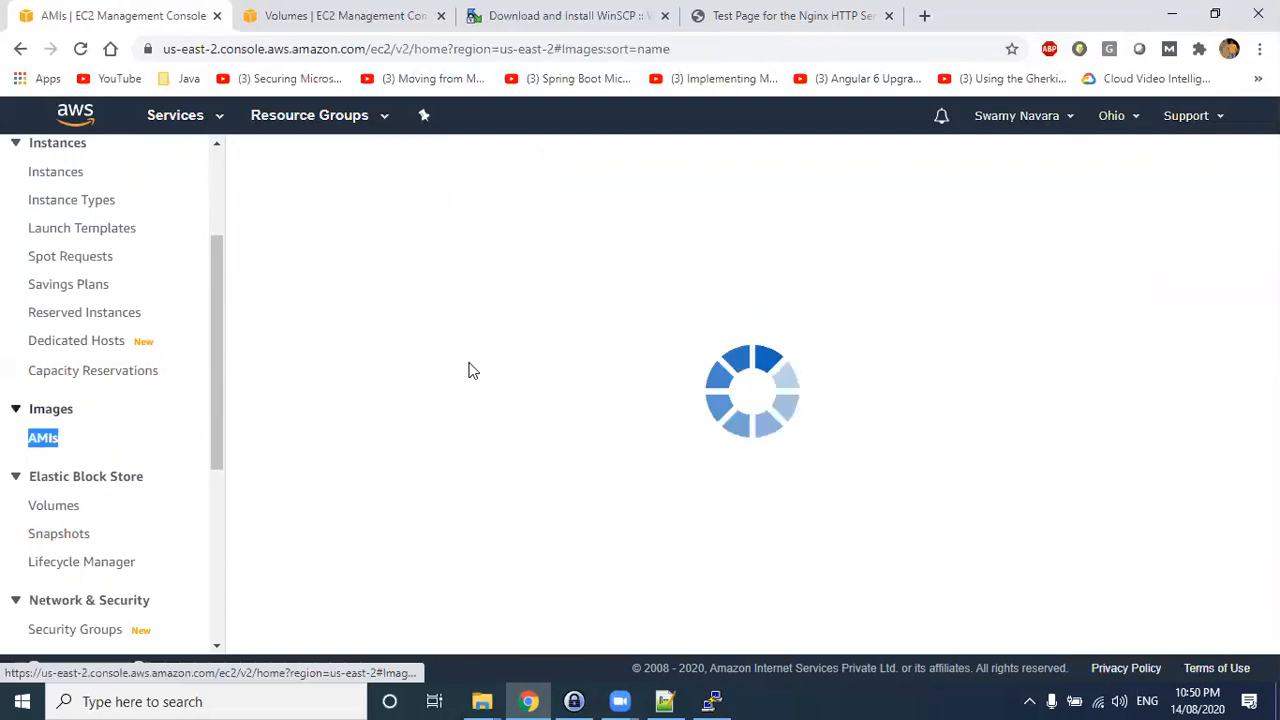
left_click(1187, 168)
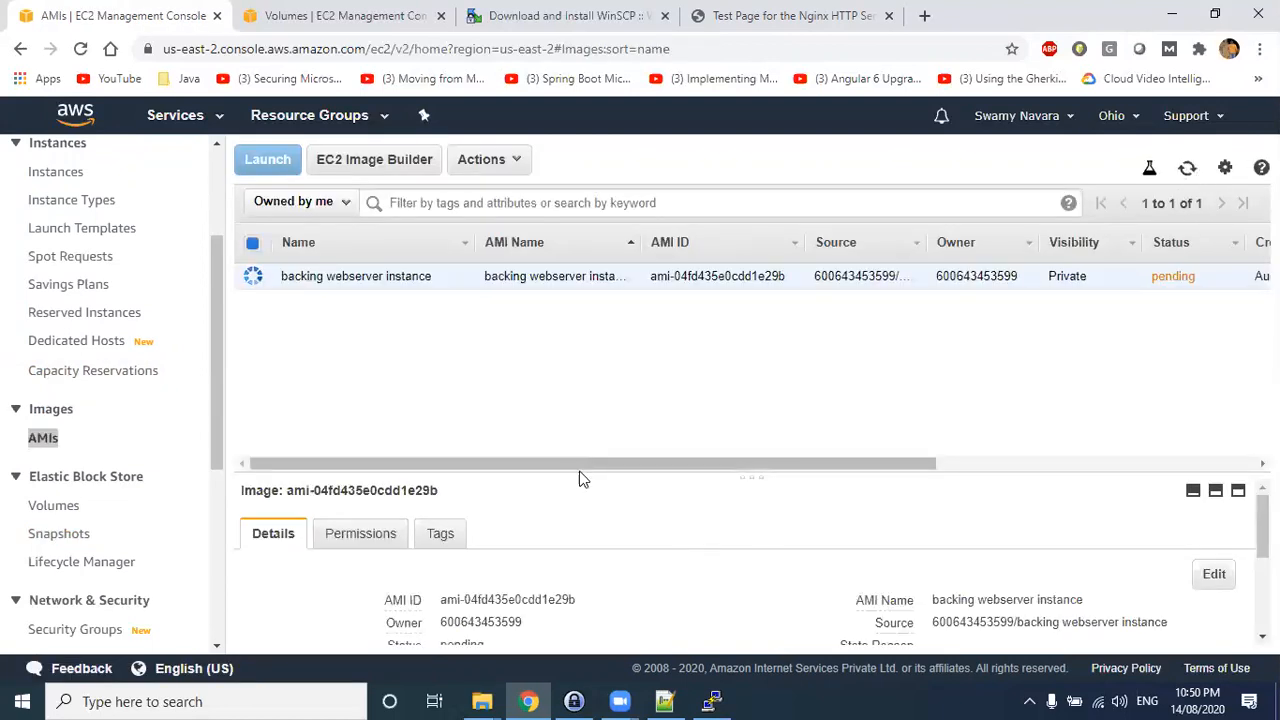
- Enlarge the image's details area and review its details, available actions and status
left_click_drag(579, 477, 586, 354)
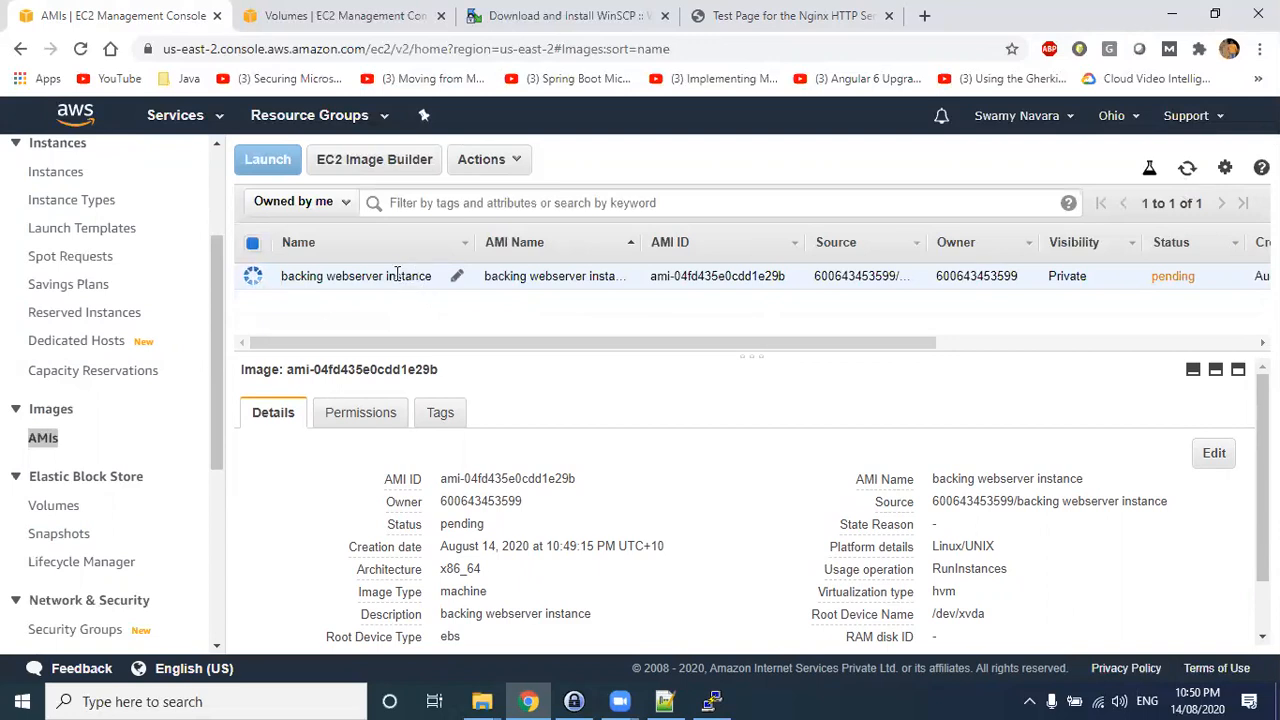
right_click(320, 276)
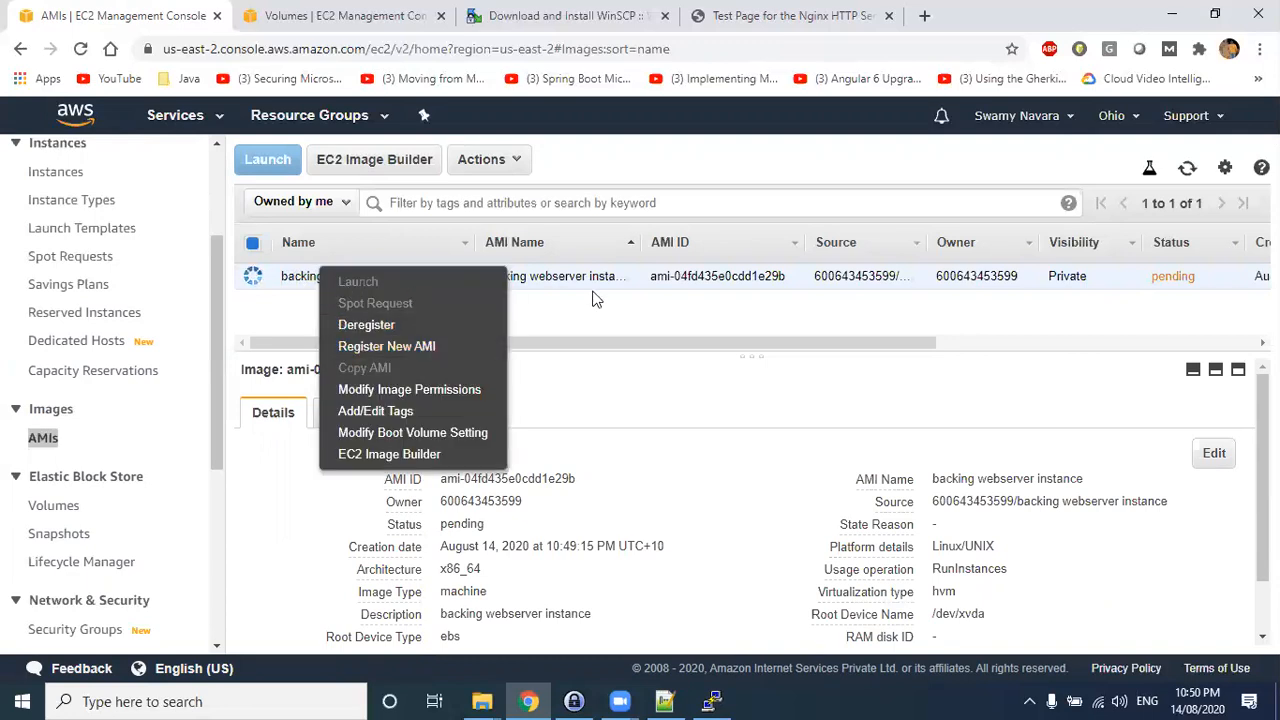
left_click(645, 330)
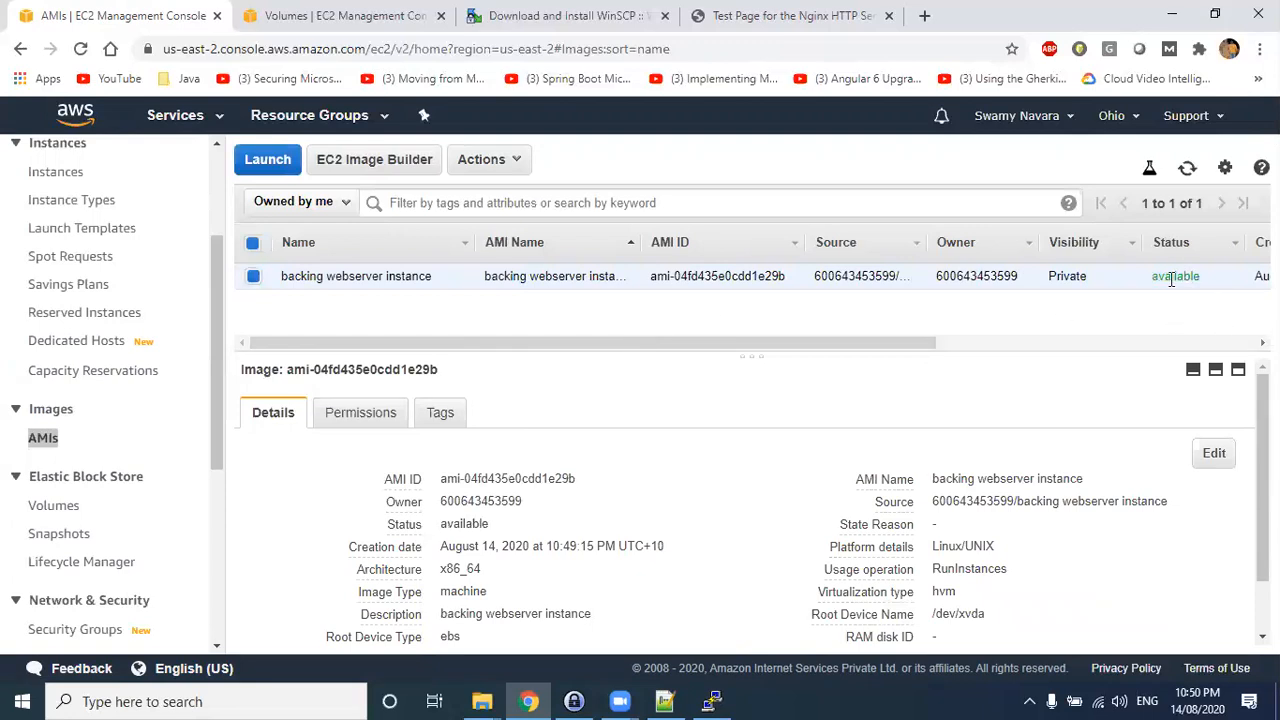
double_click(1172, 278)
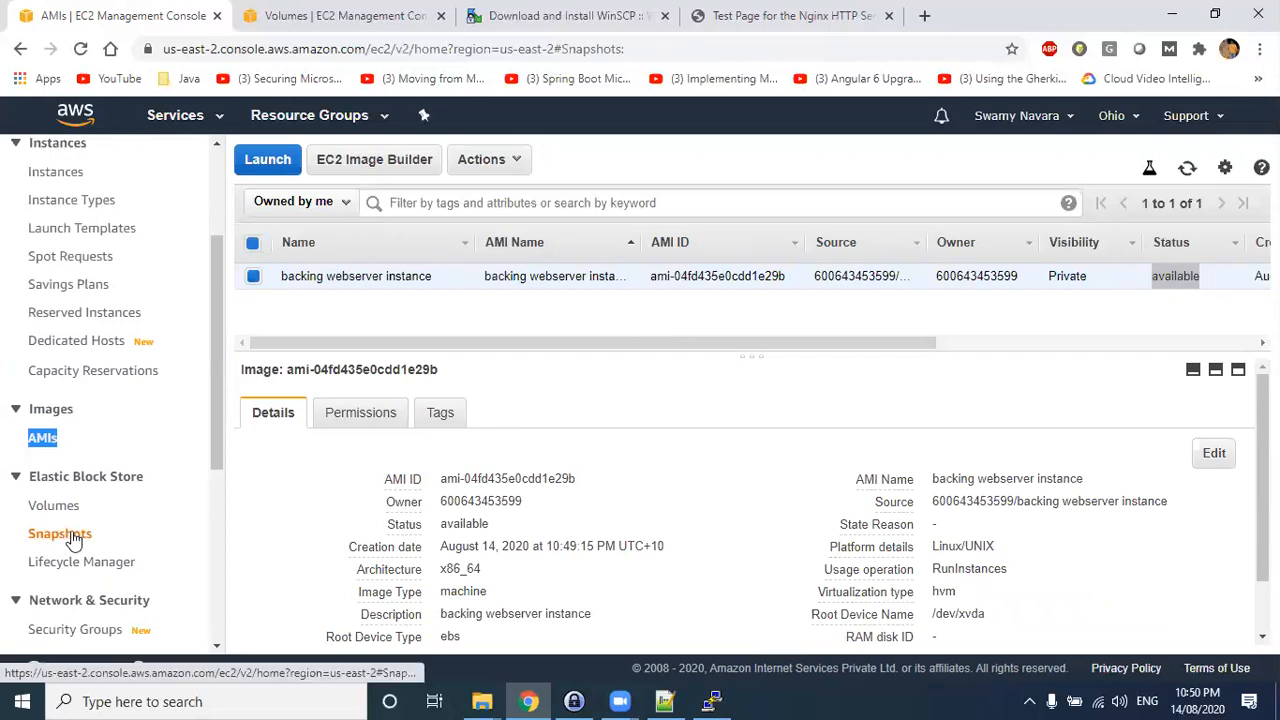
- Refresh the Snapshots list and name the 10 GiB snapshot created by the image "EC2 Server Snapshot"
left_click(57, 533)
left_click(1189, 172)
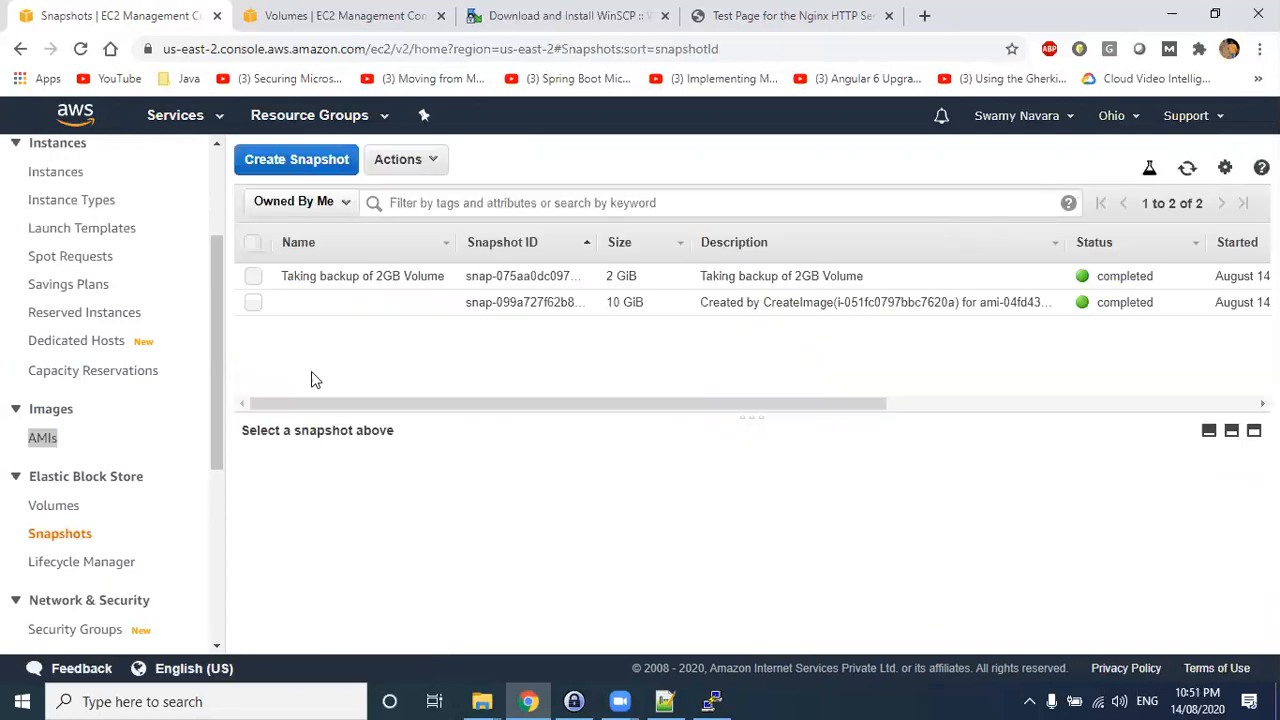
left_click_drag(703, 302, 1038, 303)
left_click(436, 303)
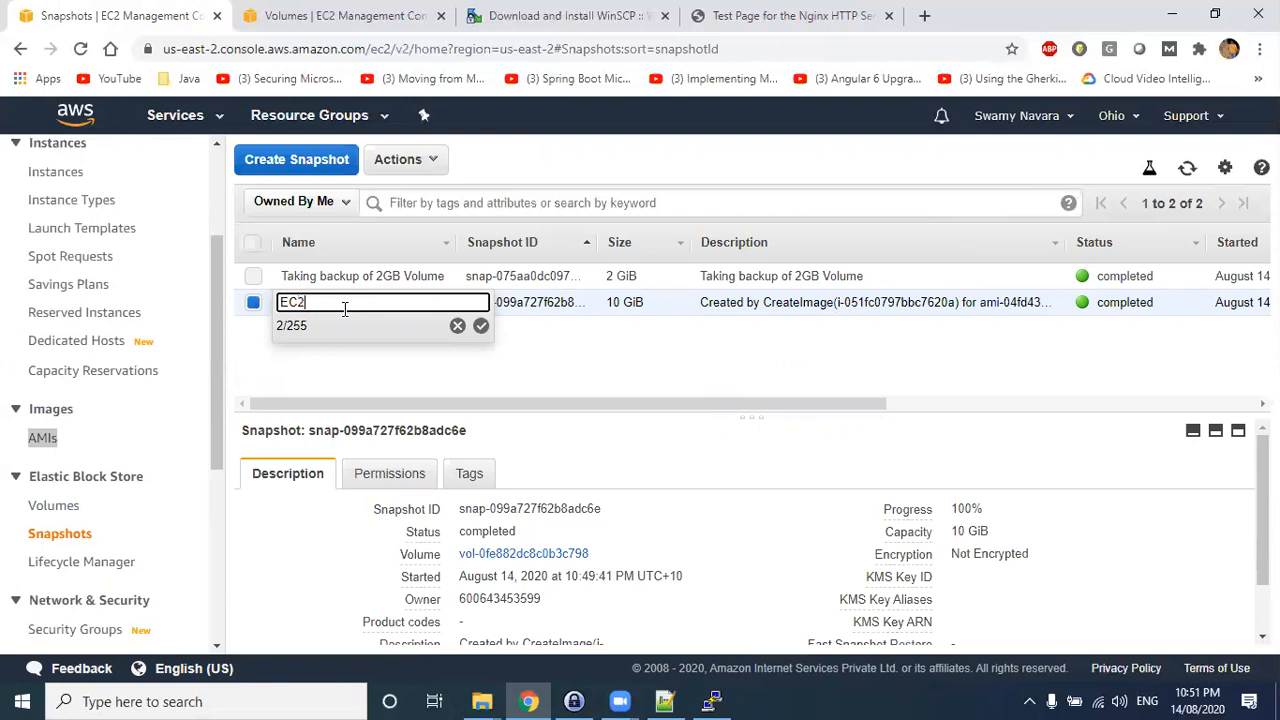
key("BackSpace")
key("BackSpace")
type("Server Snapshot")
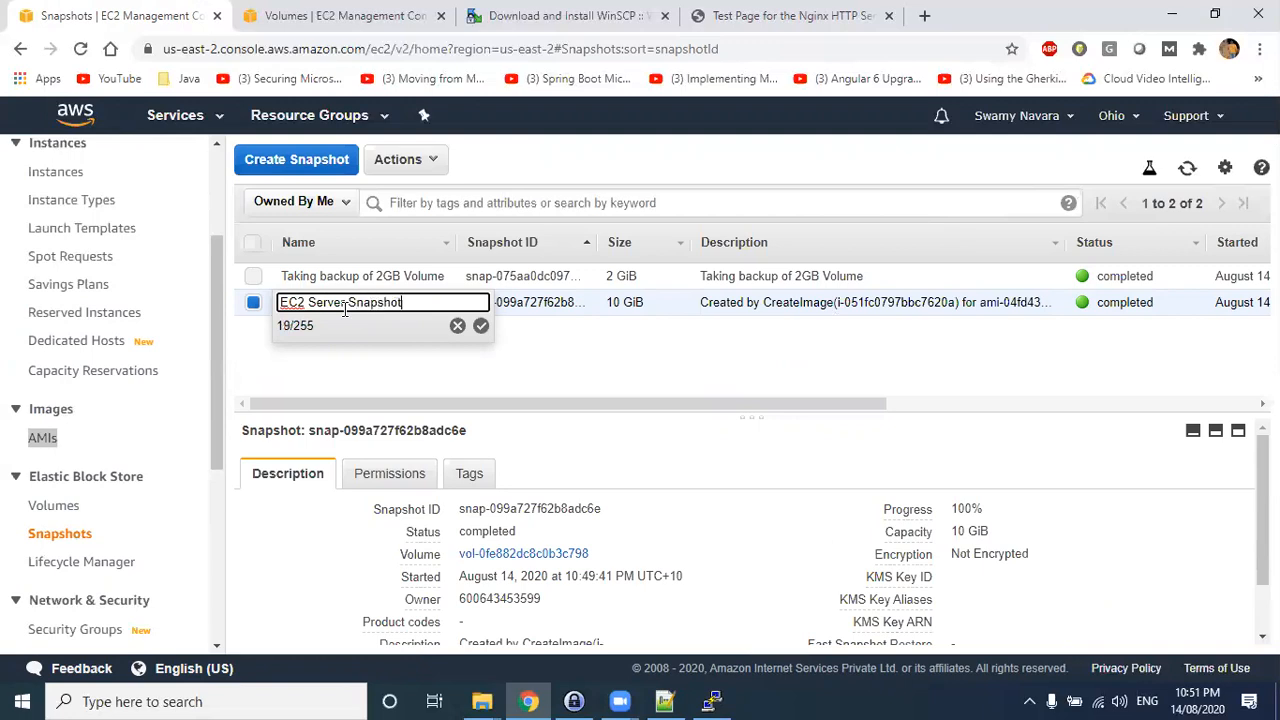
key("Return")
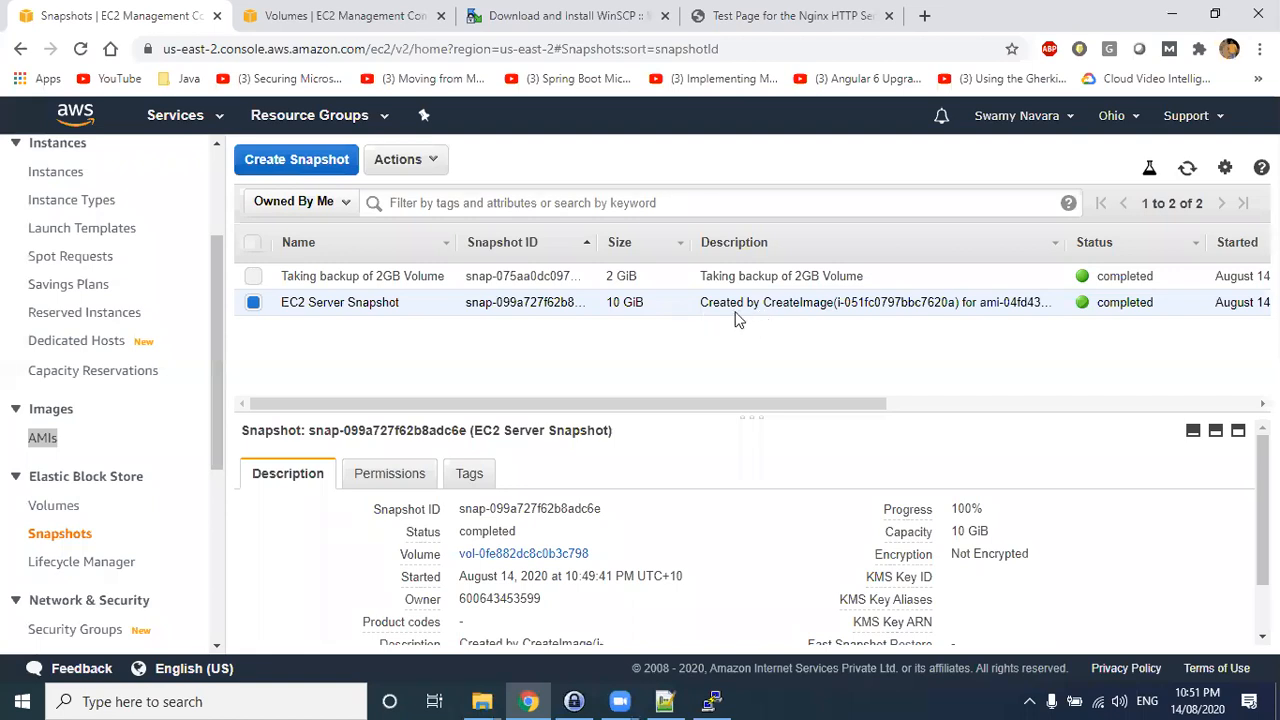
- Review the actions available for EC2 Server Snapshot and switch to the PuTTY session
right_click(659, 304)
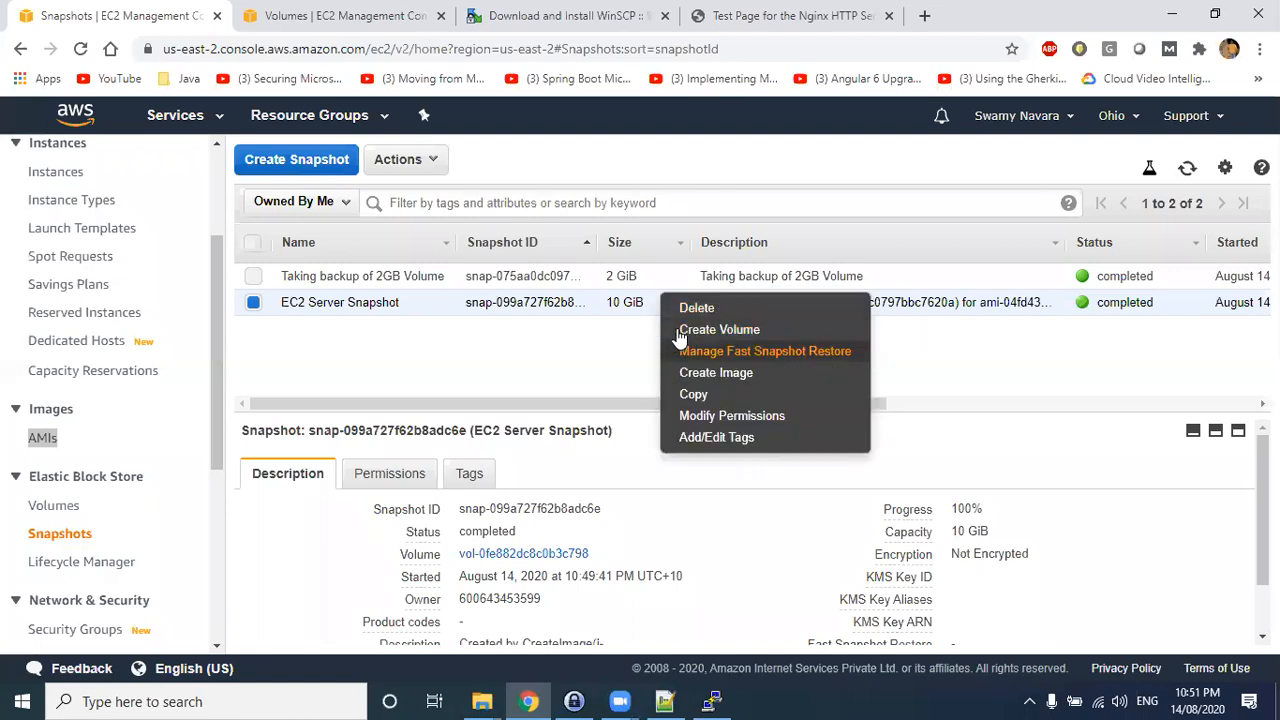
left_click(425, 319)
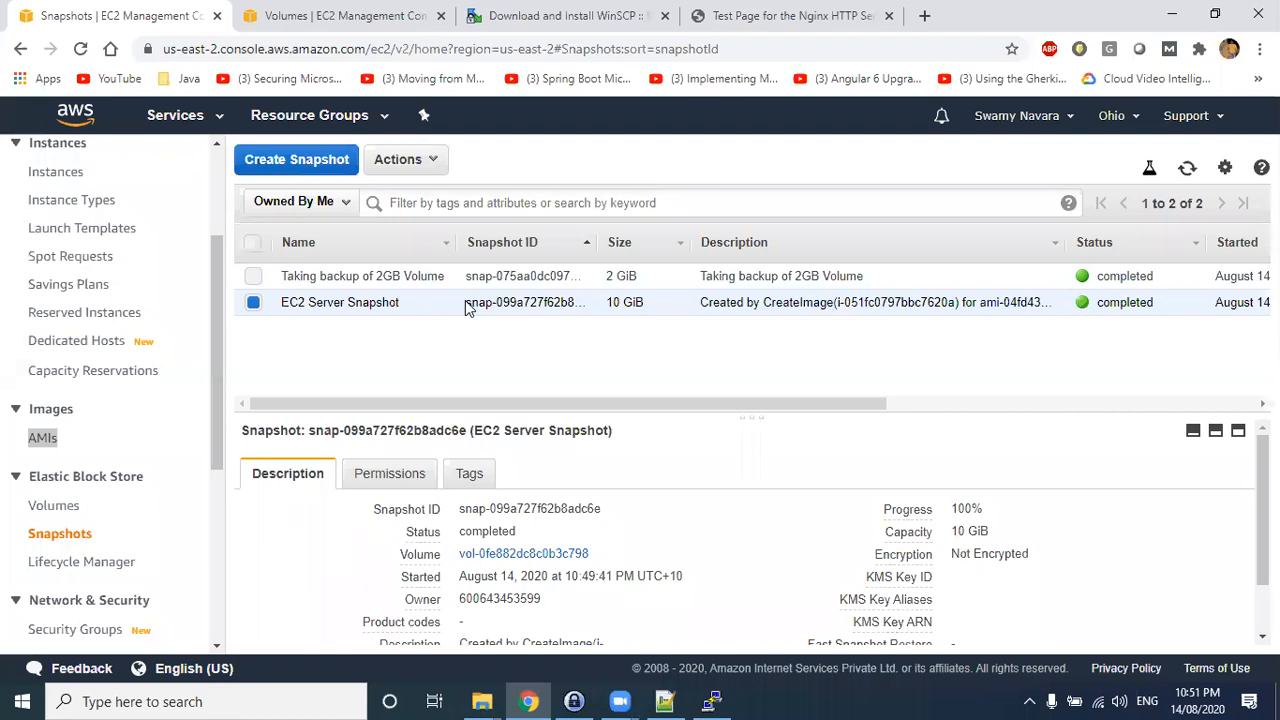
left_click(711, 701)
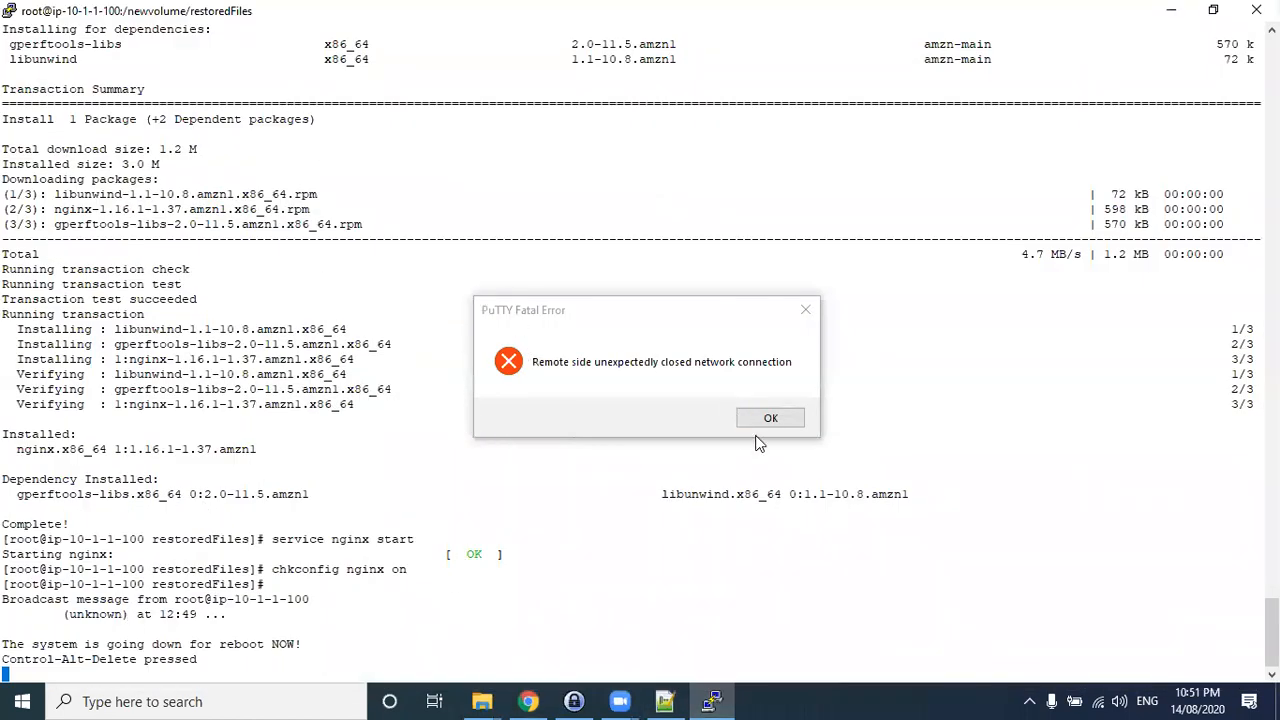
- Dismiss the PuTTY connection error, minimize the session, and reopen the AMIs list in the EC2 console
left_click(766, 420)
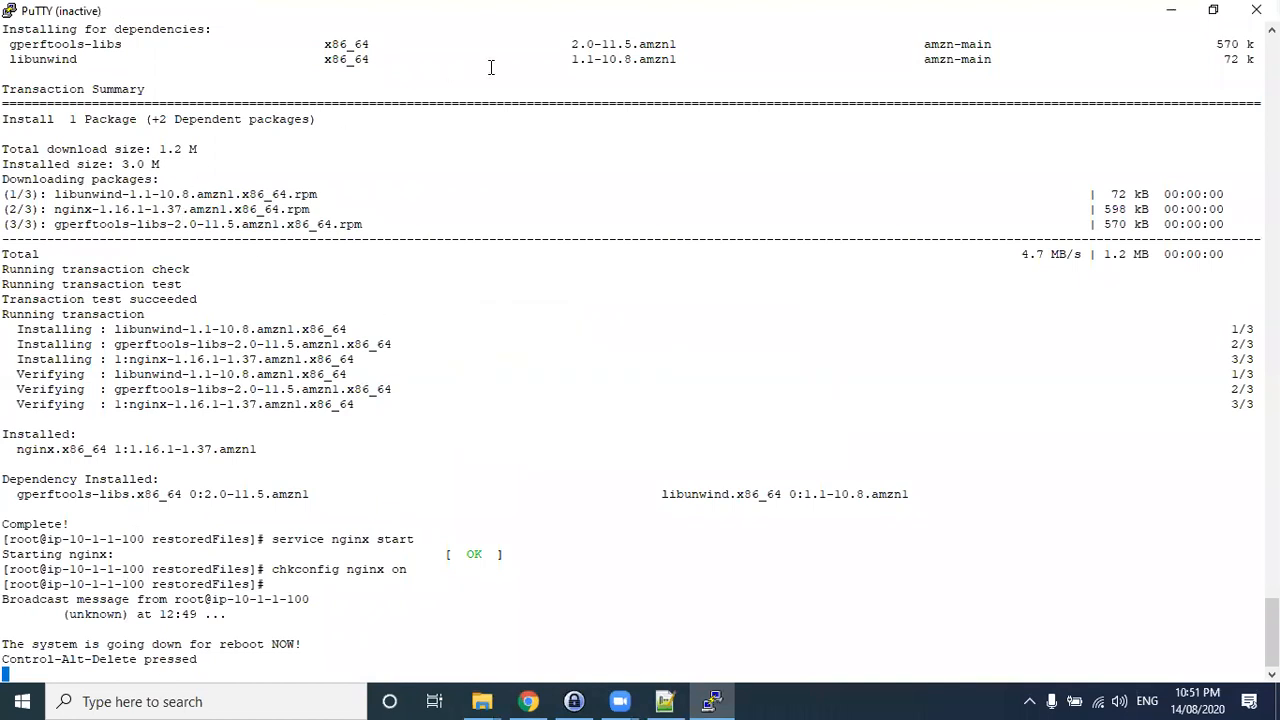
left_click(1171, 10)
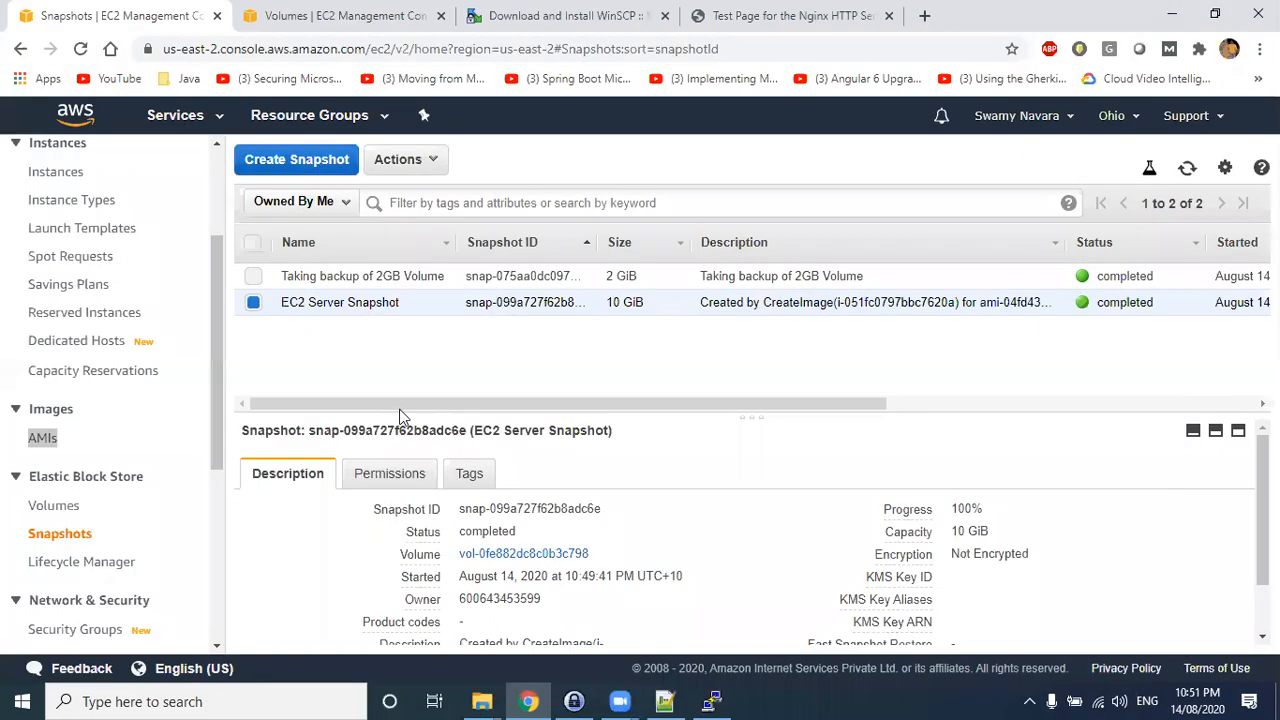
left_click(45, 440)
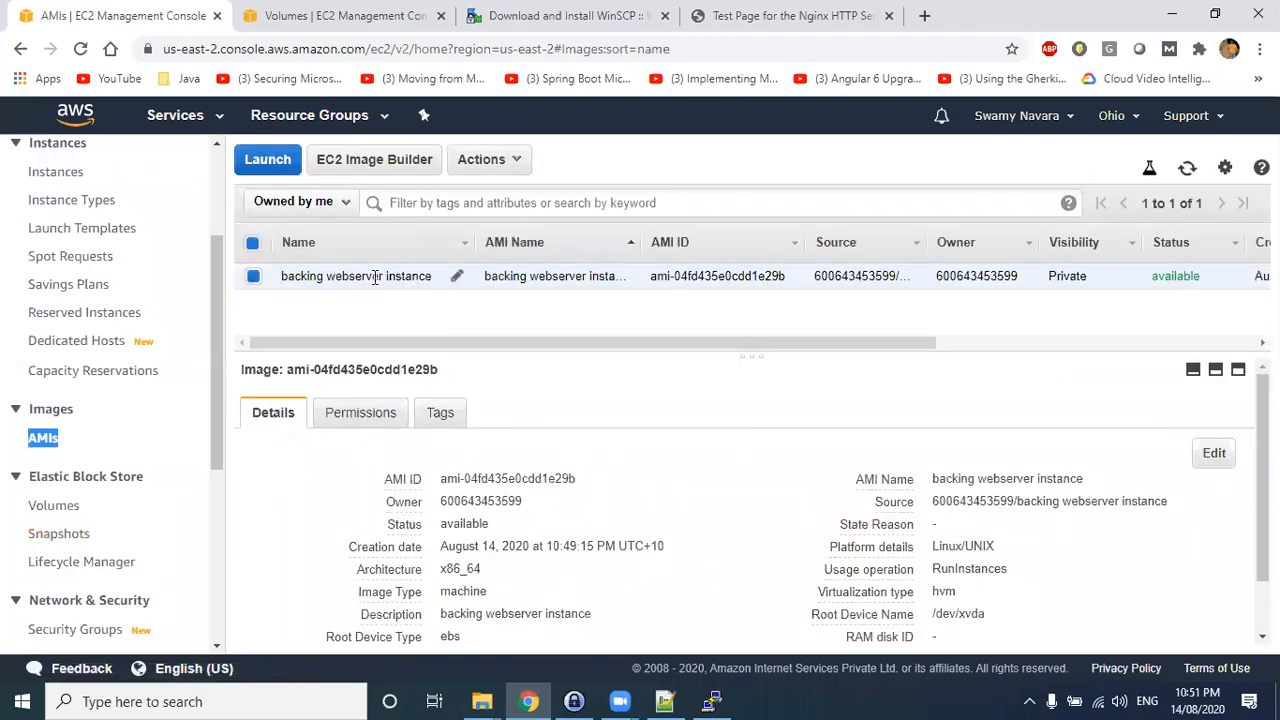
left_click(214, 193)
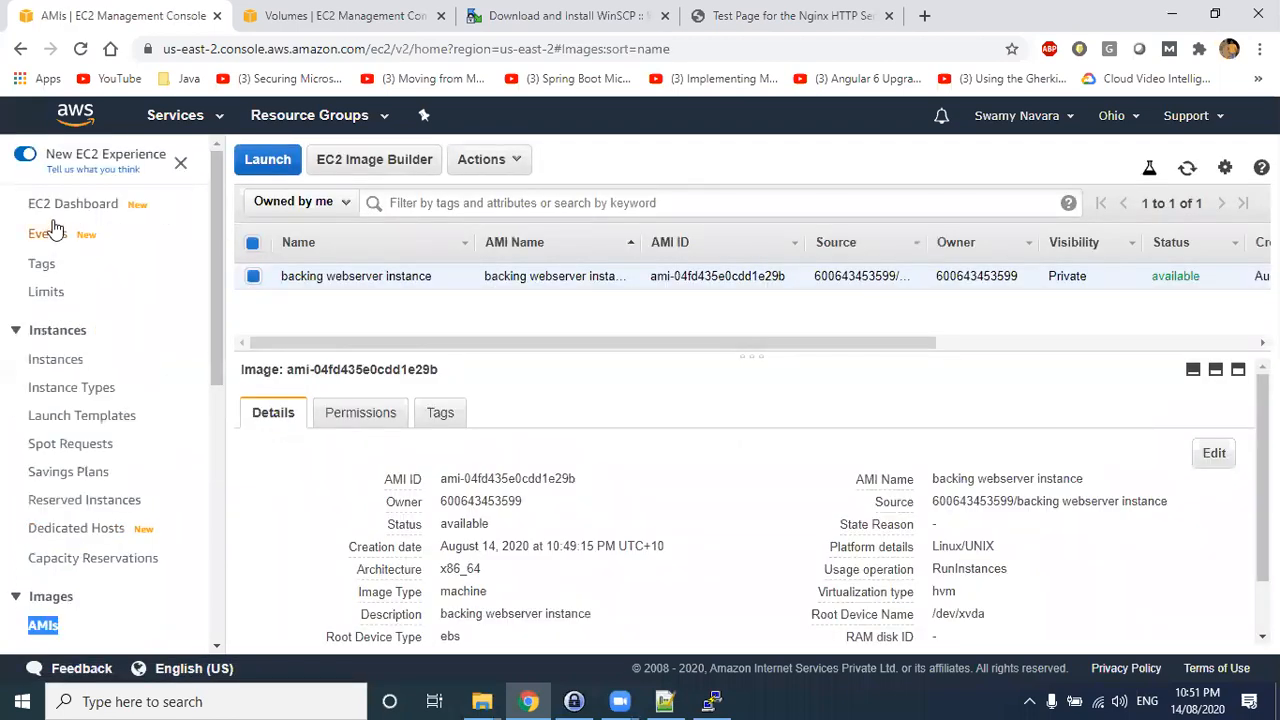
- Terminate the Ec2ExampleForStorageBackup instance from the Instances list
left_click(50, 360)
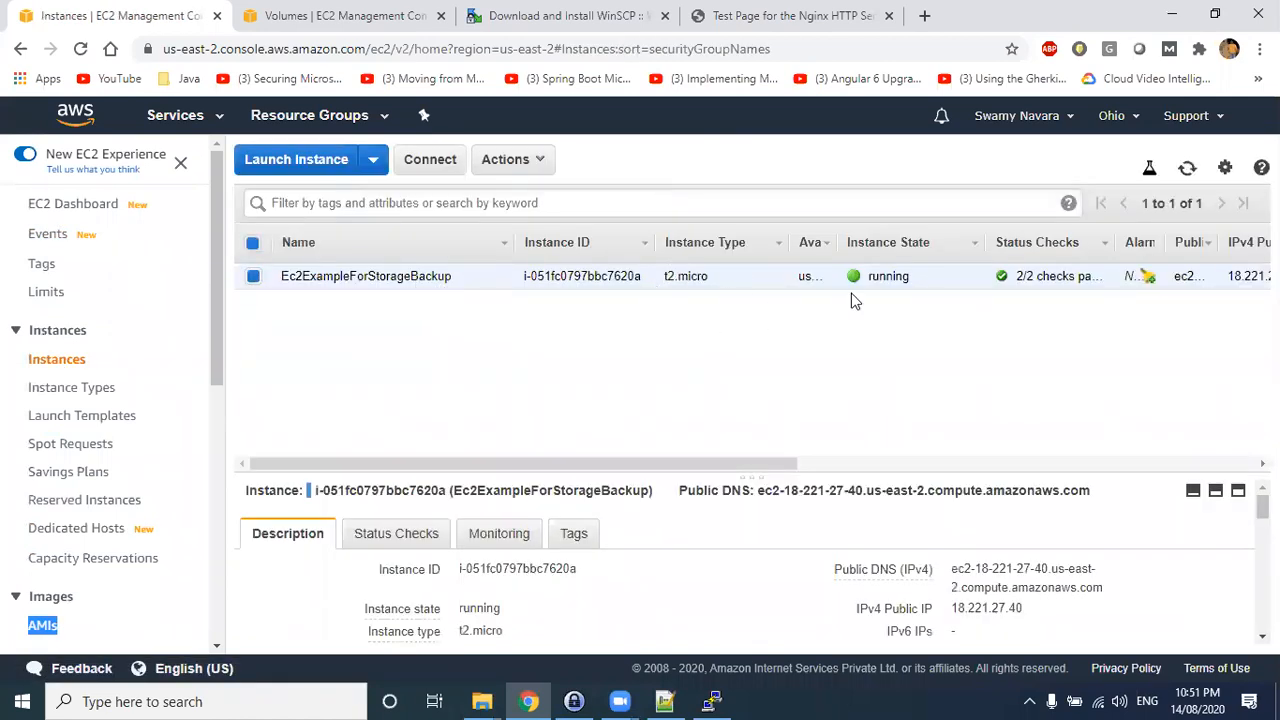
right_click(452, 276)
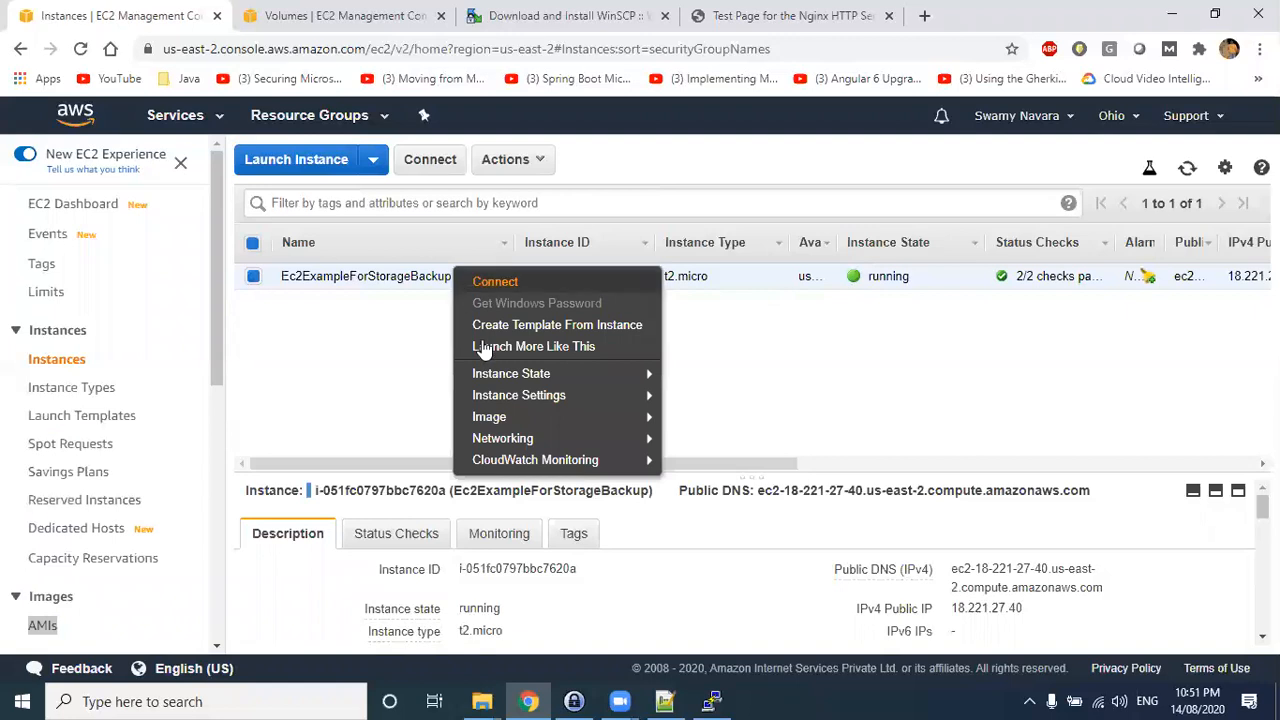
mouse_move(491, 374)
left_click(708, 462)
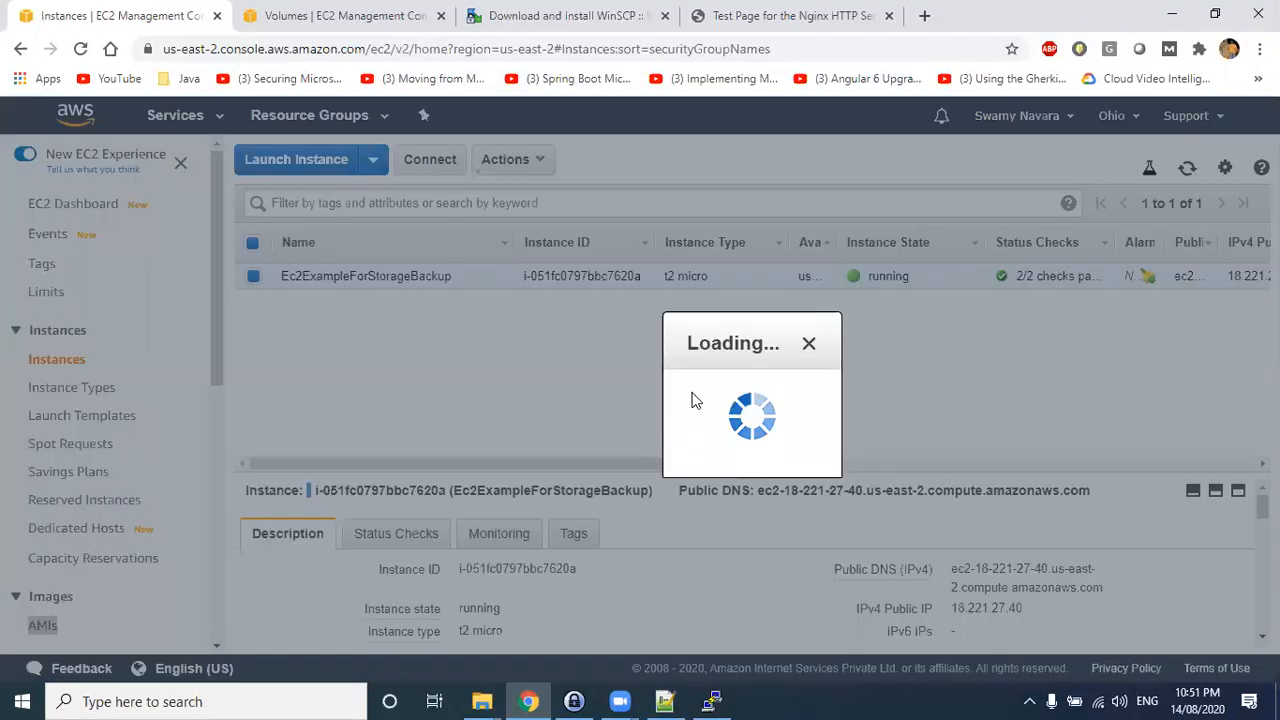
left_click(1002, 524)
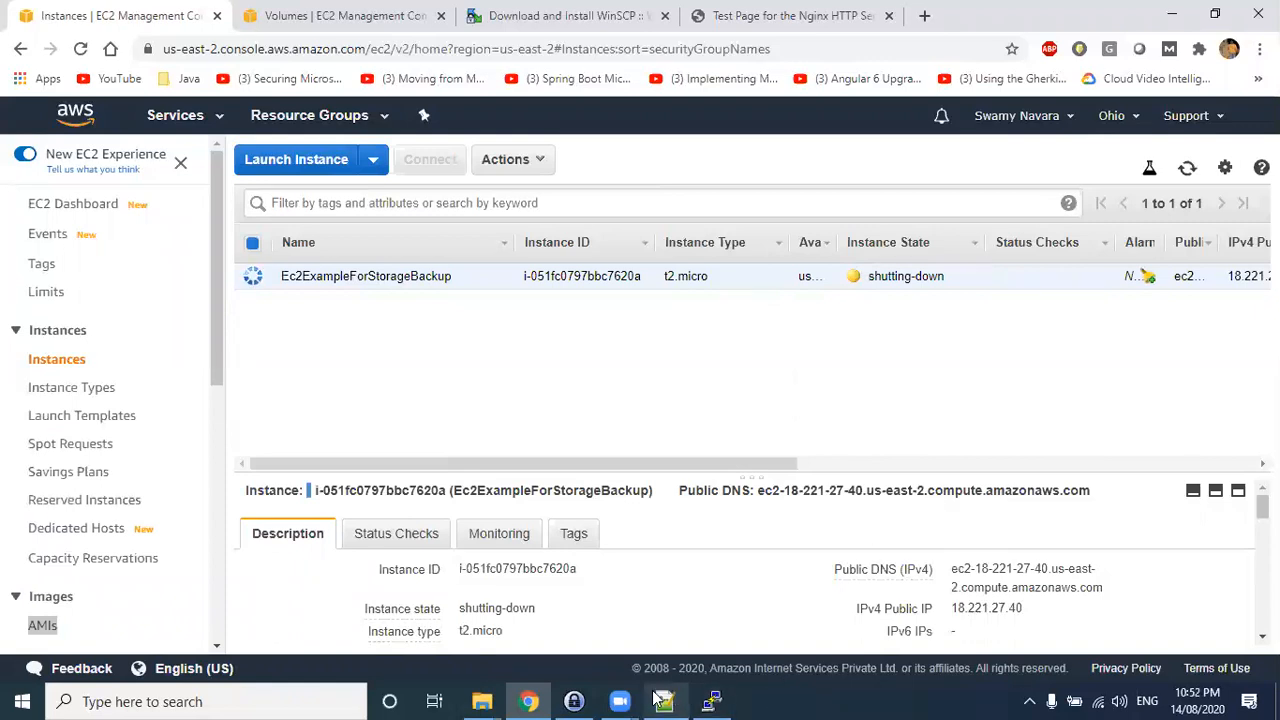
- Close the inactive PuTTY session and refresh the Instances list
left_click(711, 701)
left_click_drag(115, 149, 315, 611)
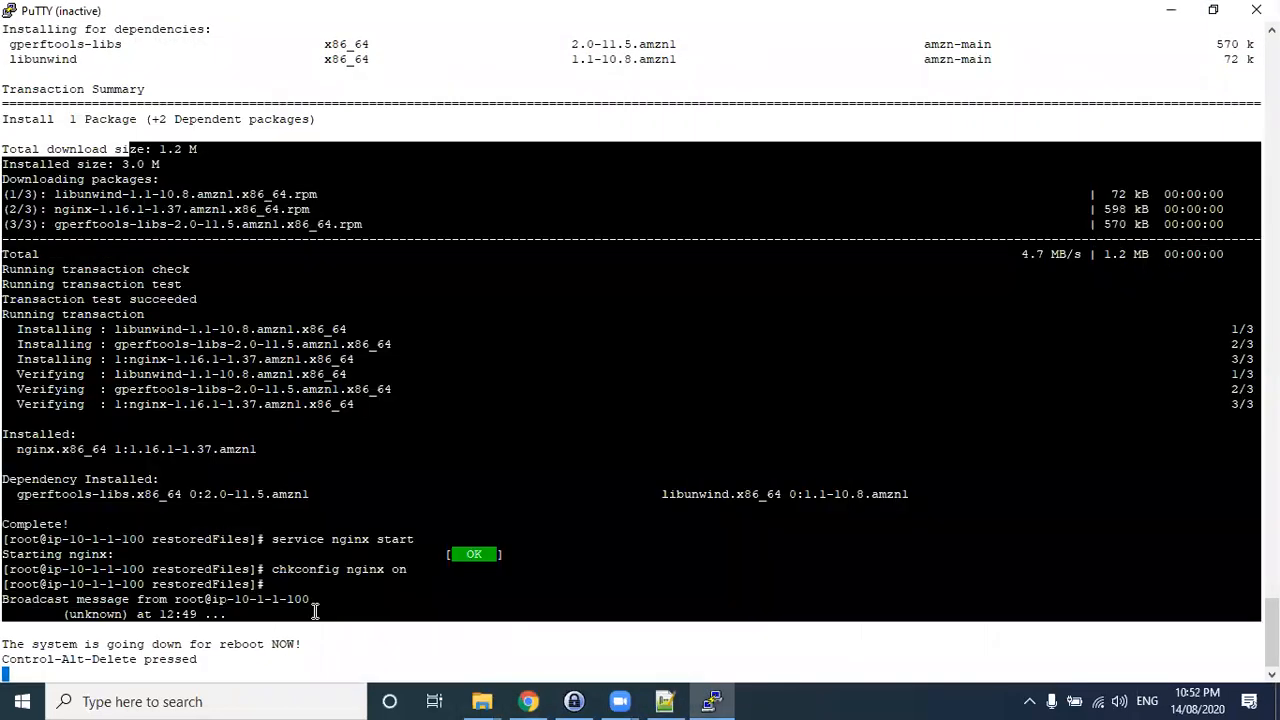
left_click(234, 603)
left_click_drag(228, 521, 258, 672)
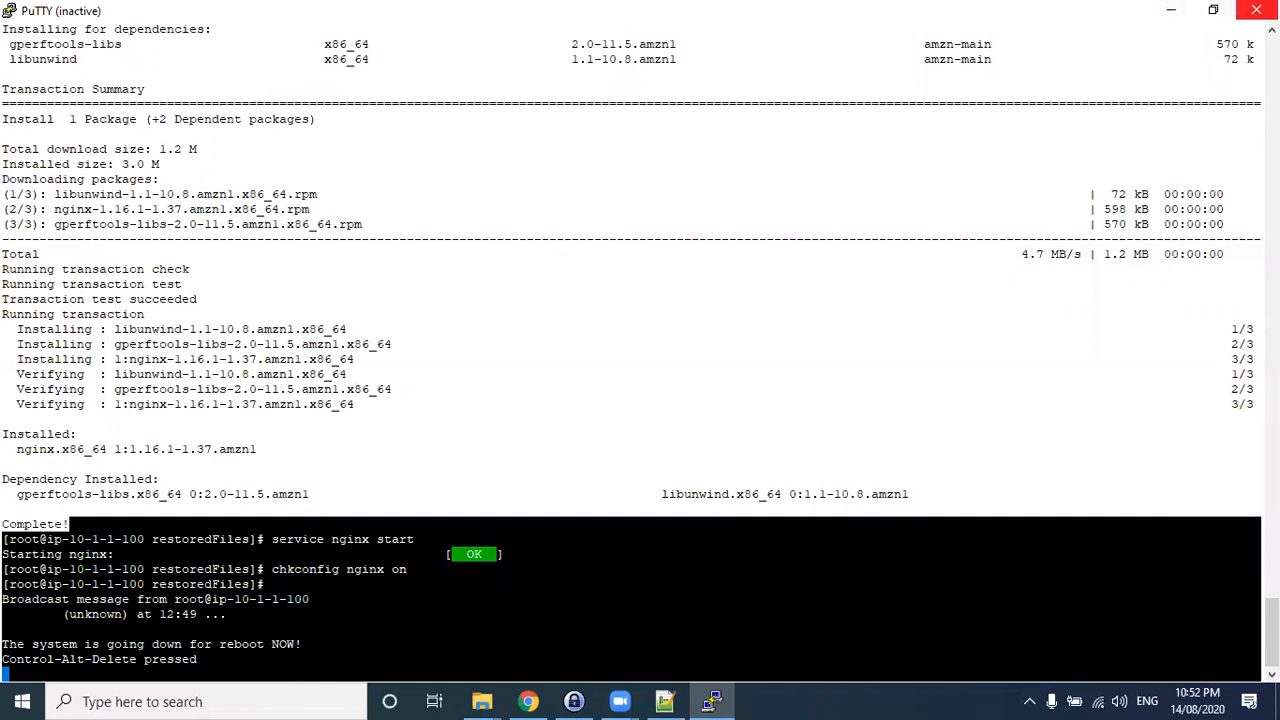
left_click(1256, 10)
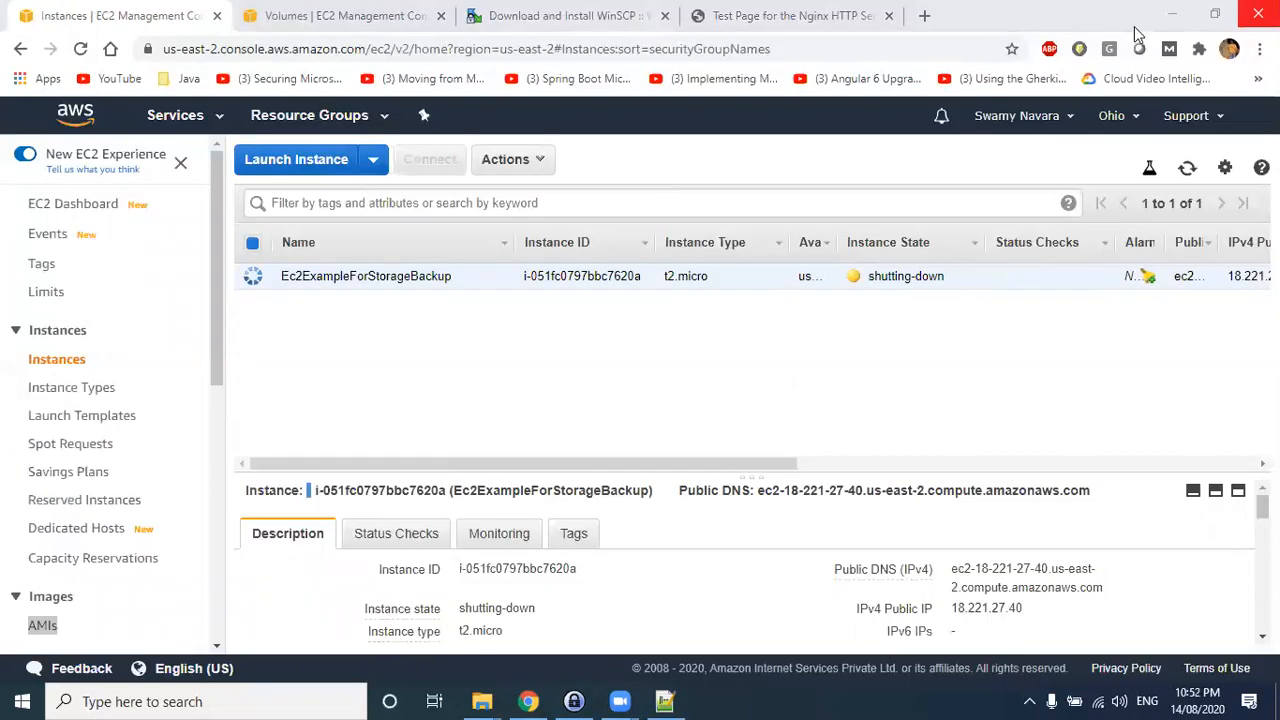
left_click(1187, 167)
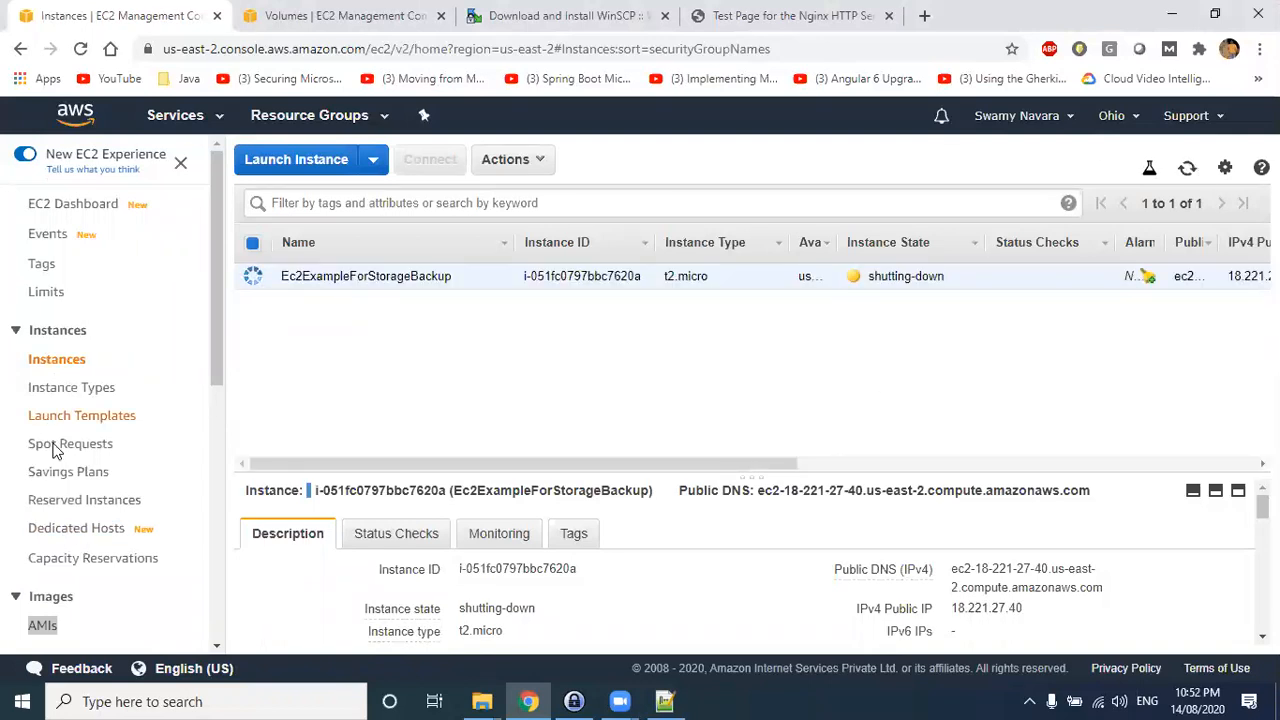
- Open the instance launch wizard, examine the owned images under My AMIs, and exit the wizard
scroll(57, 560, "down", 3)
scroll(50, 416, "up", 1)
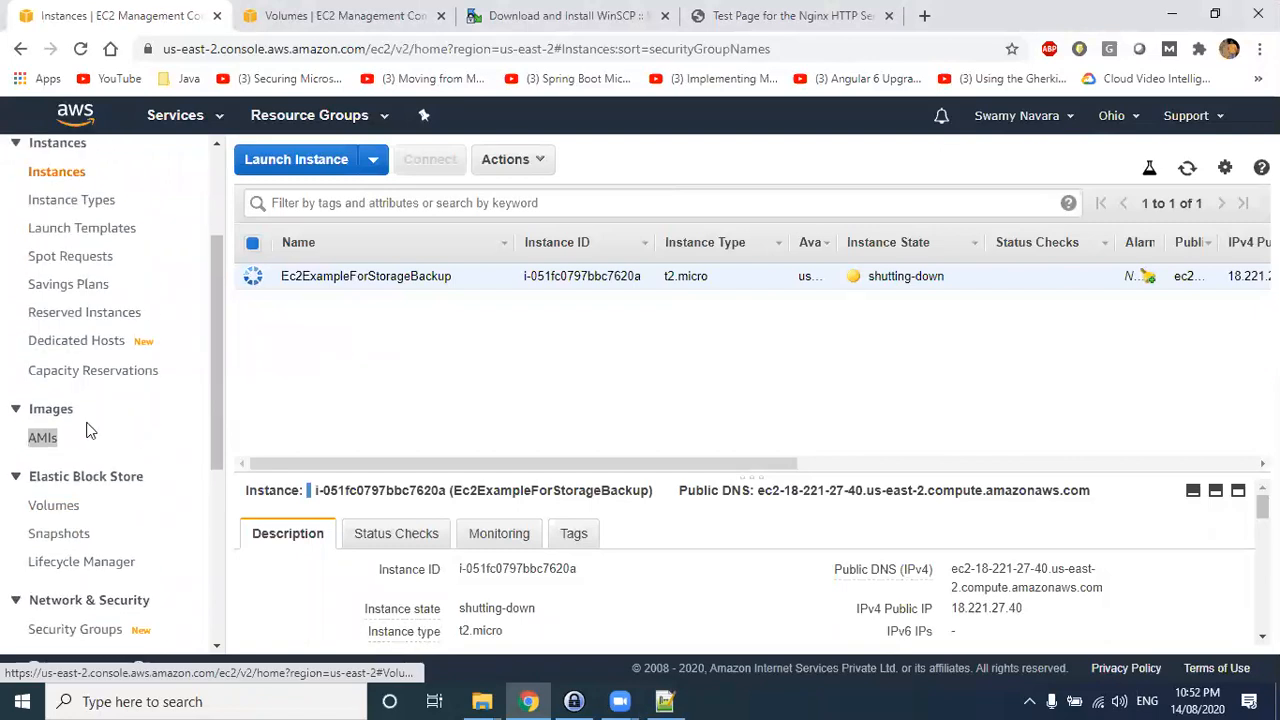
left_click(292, 168)
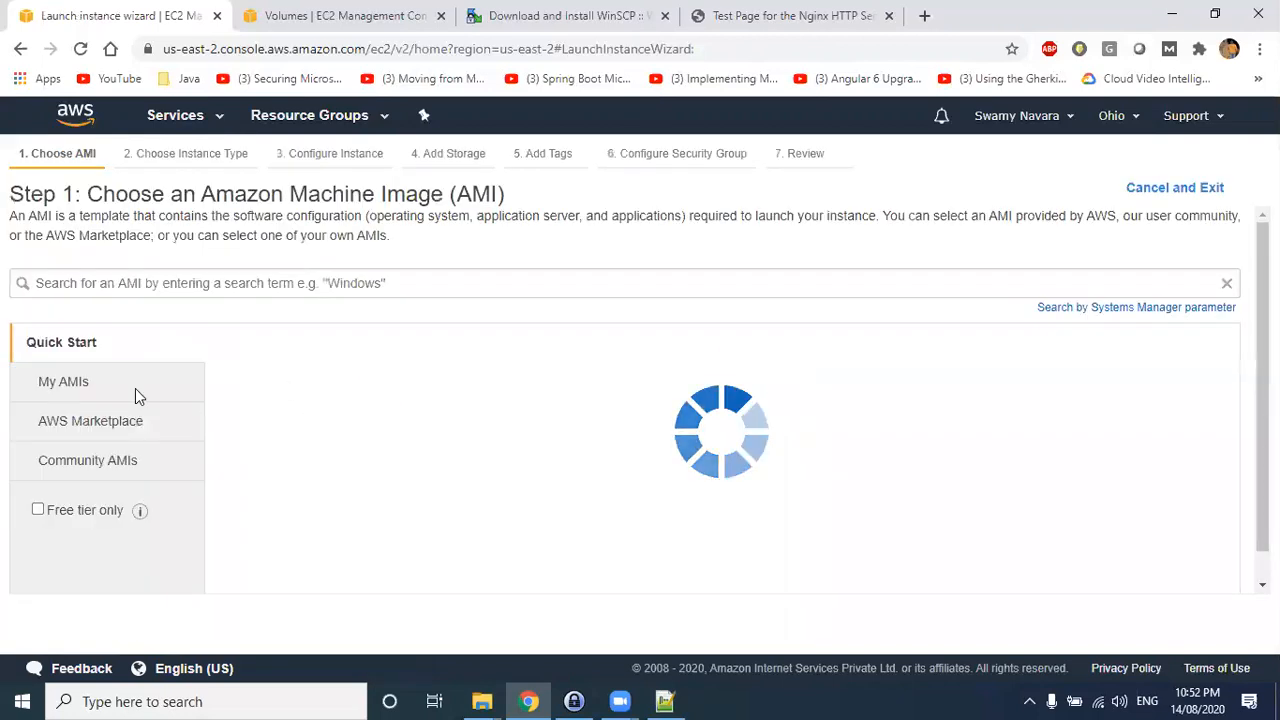
left_click(55, 381)
left_click_drag(326, 383, 529, 381)
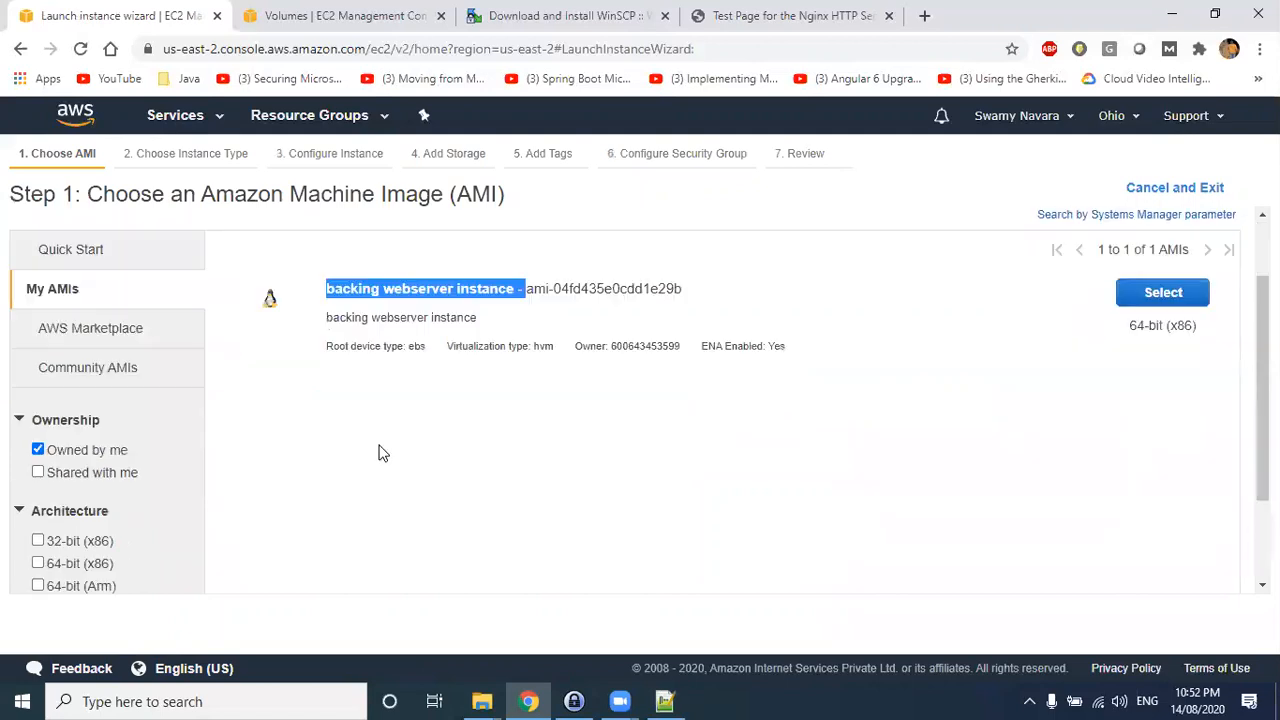
scroll(380, 451, "down", 2)
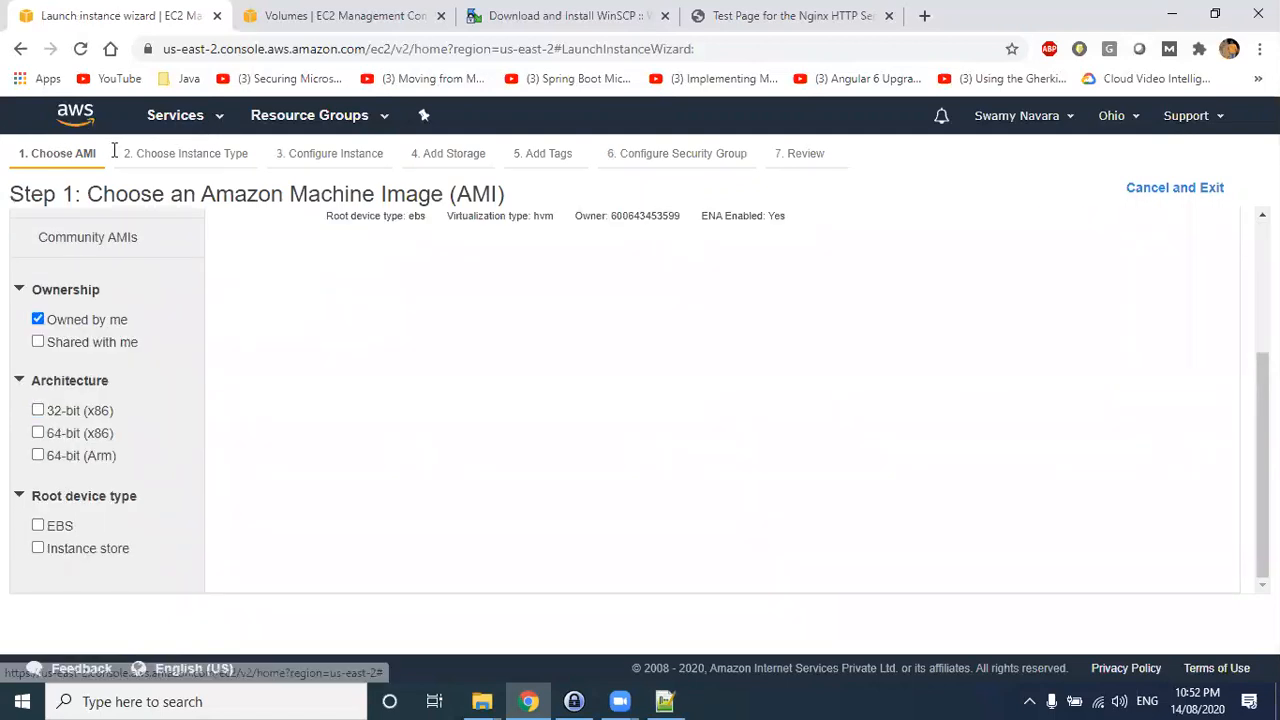
left_click(1140, 197)
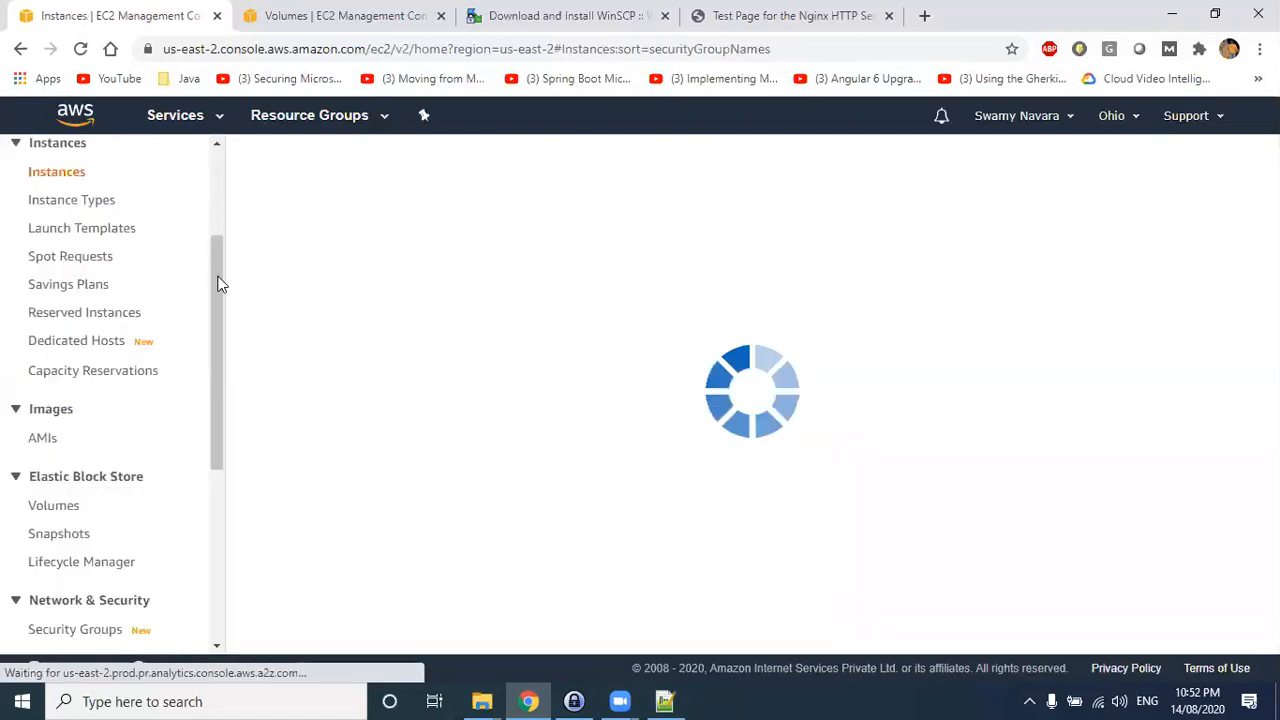
- Start launching a t2.micro instance from the backing webserver instance AMI and set its subnet to aug01-subnet-1-public
left_click(42, 439)
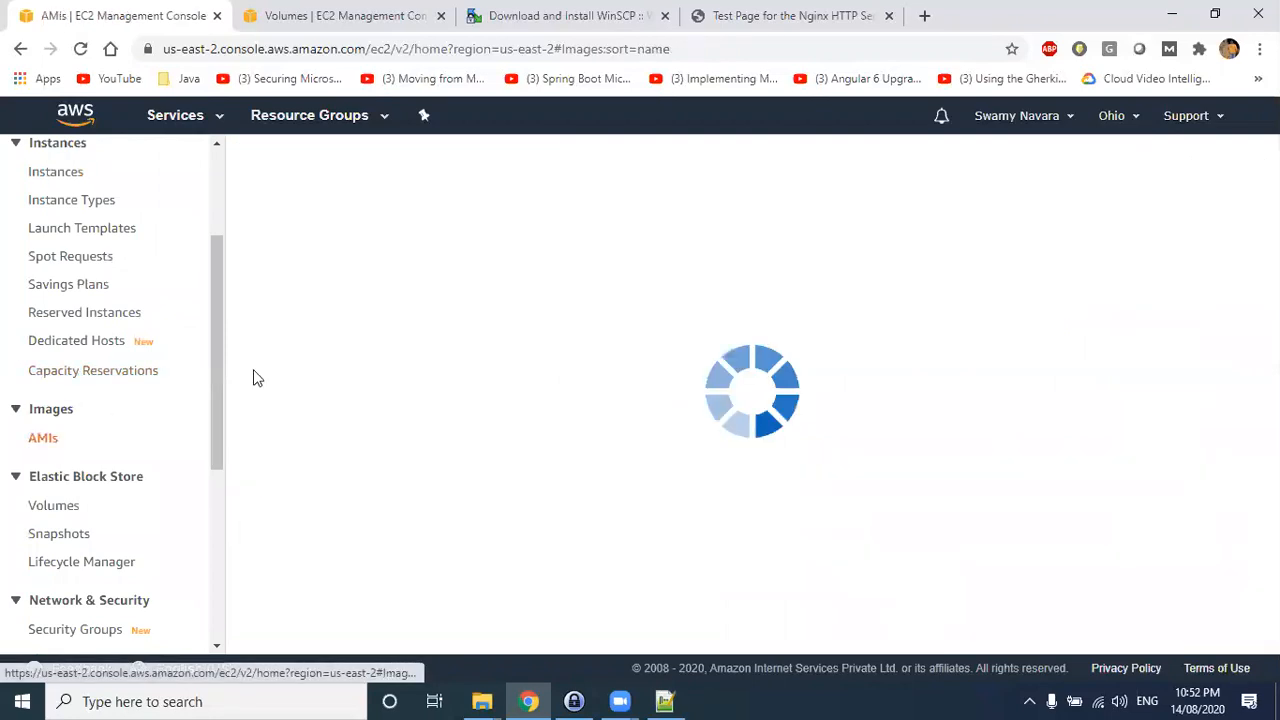
right_click(410, 281)
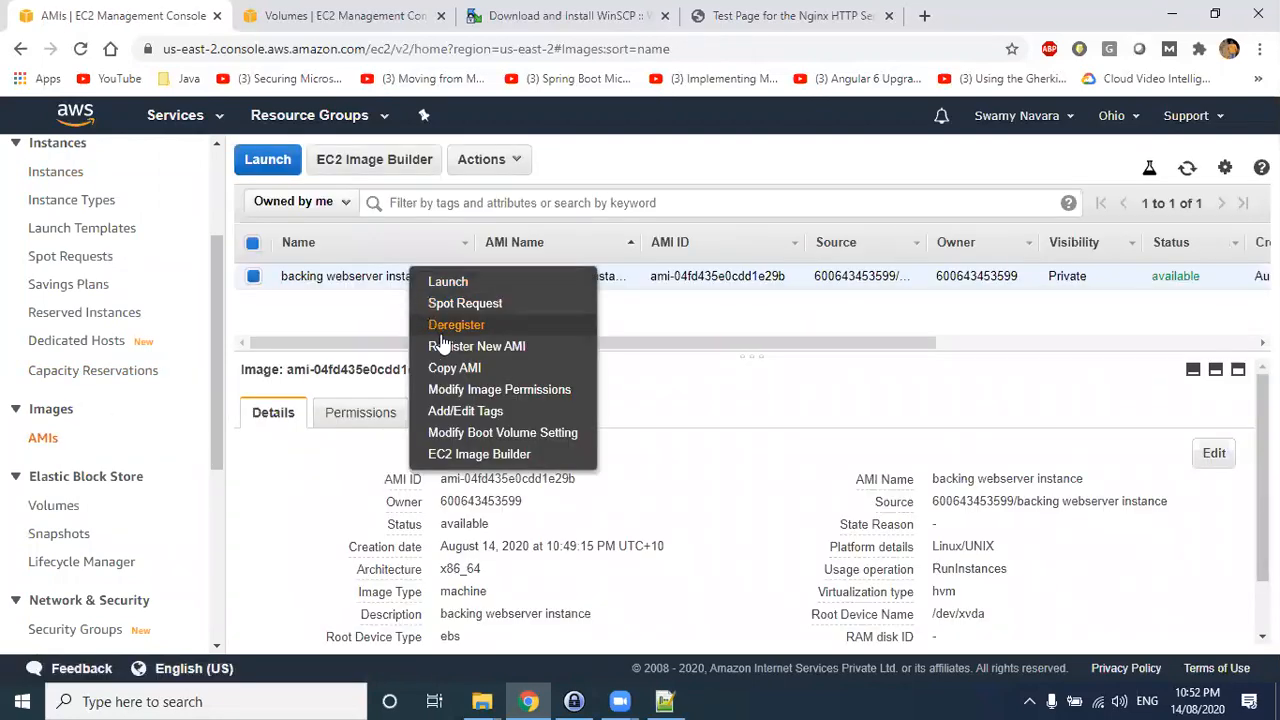
left_click(448, 283)
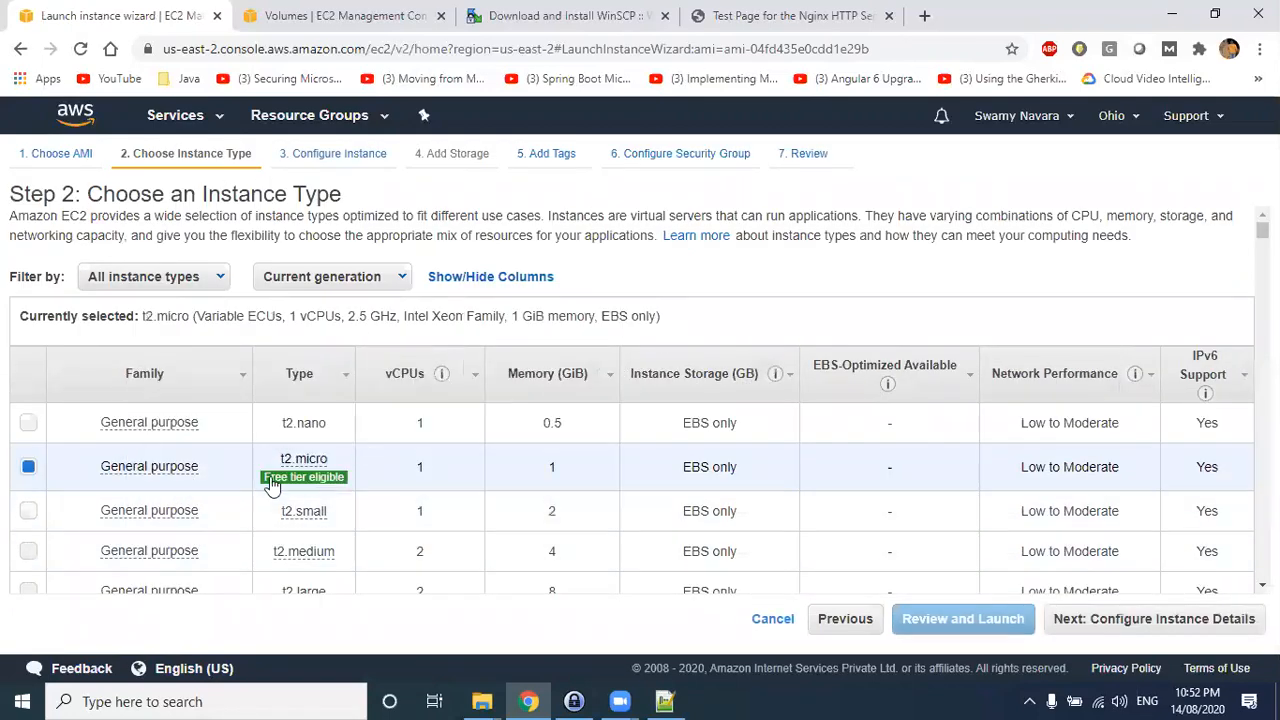
left_click(1141, 618)
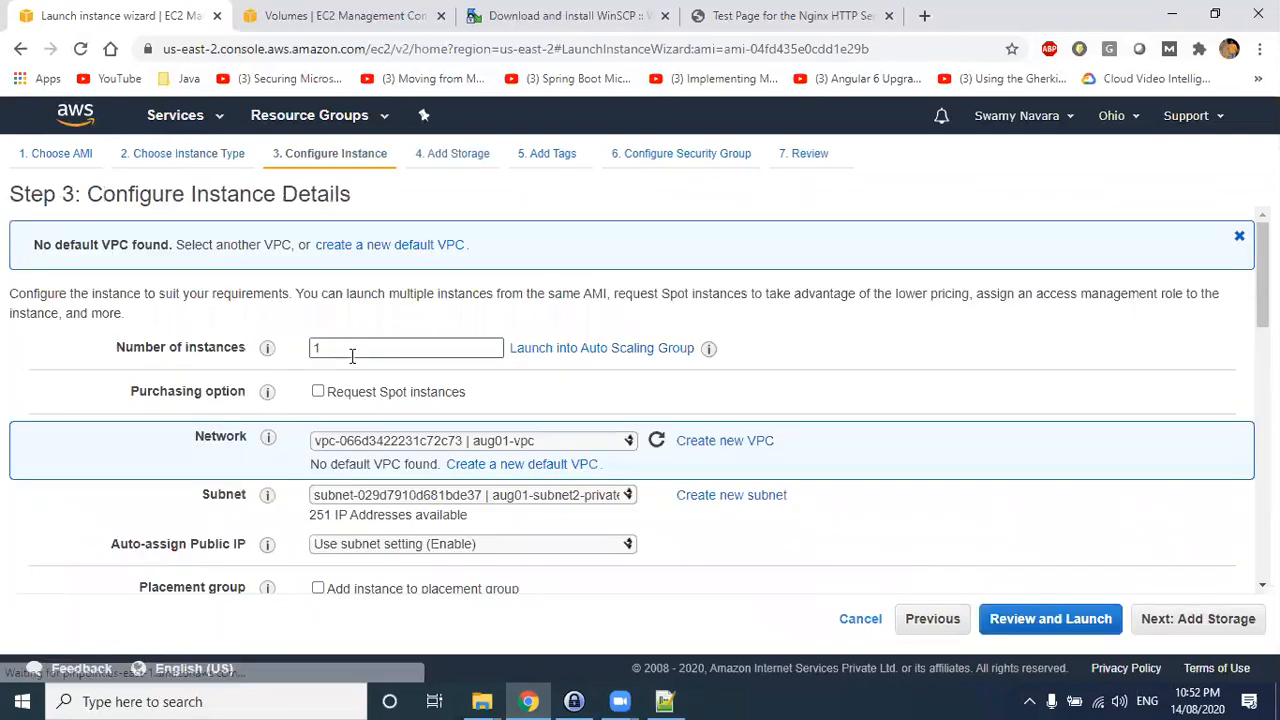
left_click(480, 495)
left_click(486, 528)
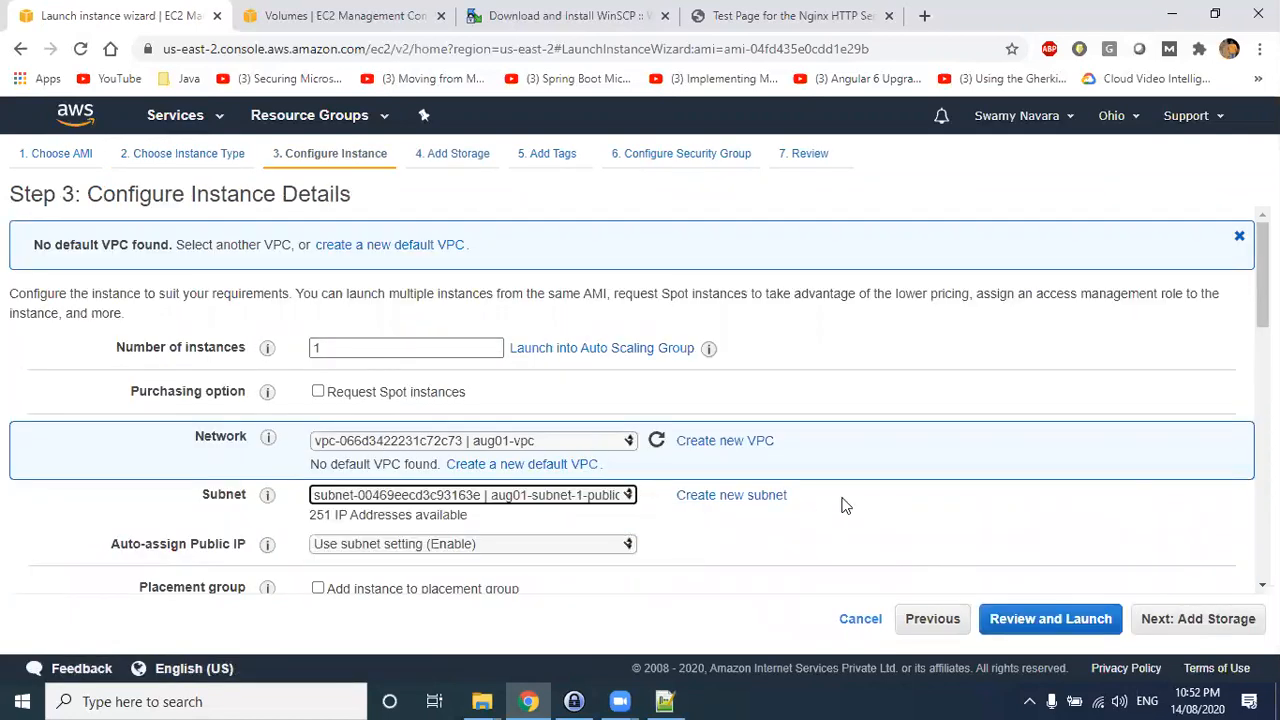
- Enable auto-assigned public IP, set eth0's primary IP to 10.1.1.100, and continue to the storage settings
scroll(640, 520, "down", 1)
left_click(420, 450)
left_click(416, 490)
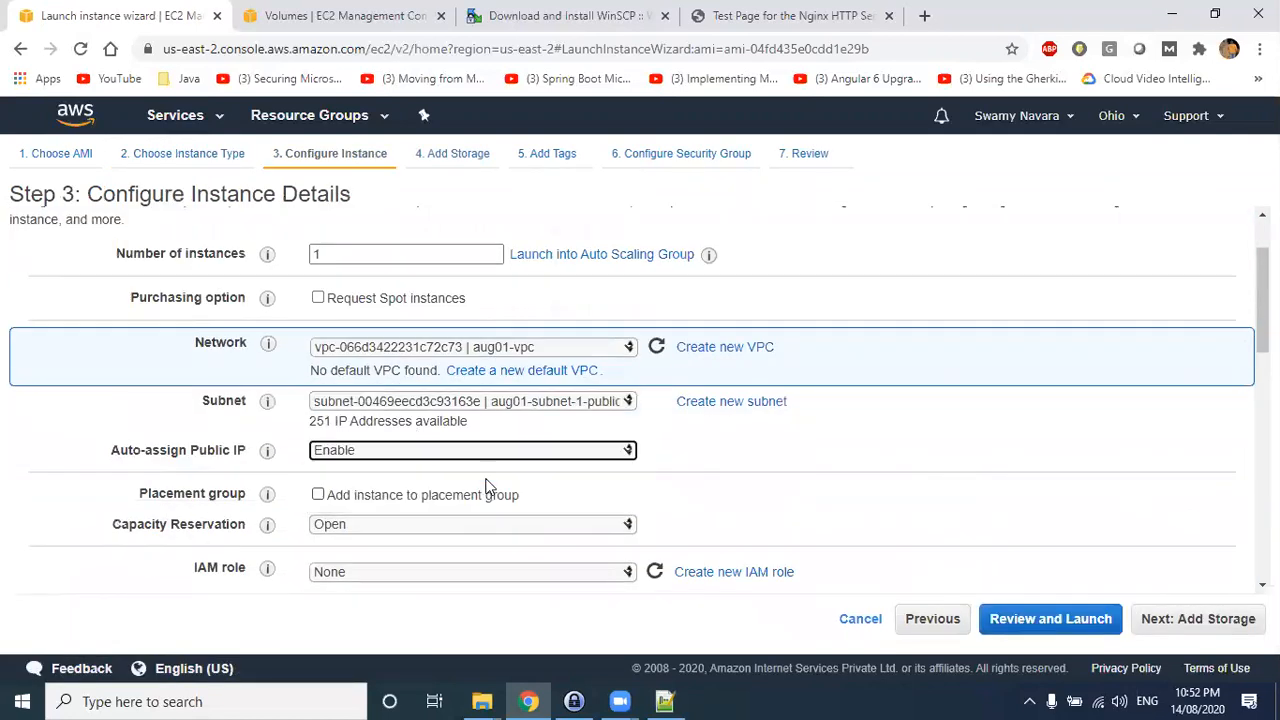
scroll(840, 470, "down", 10)
left_click(440, 246)
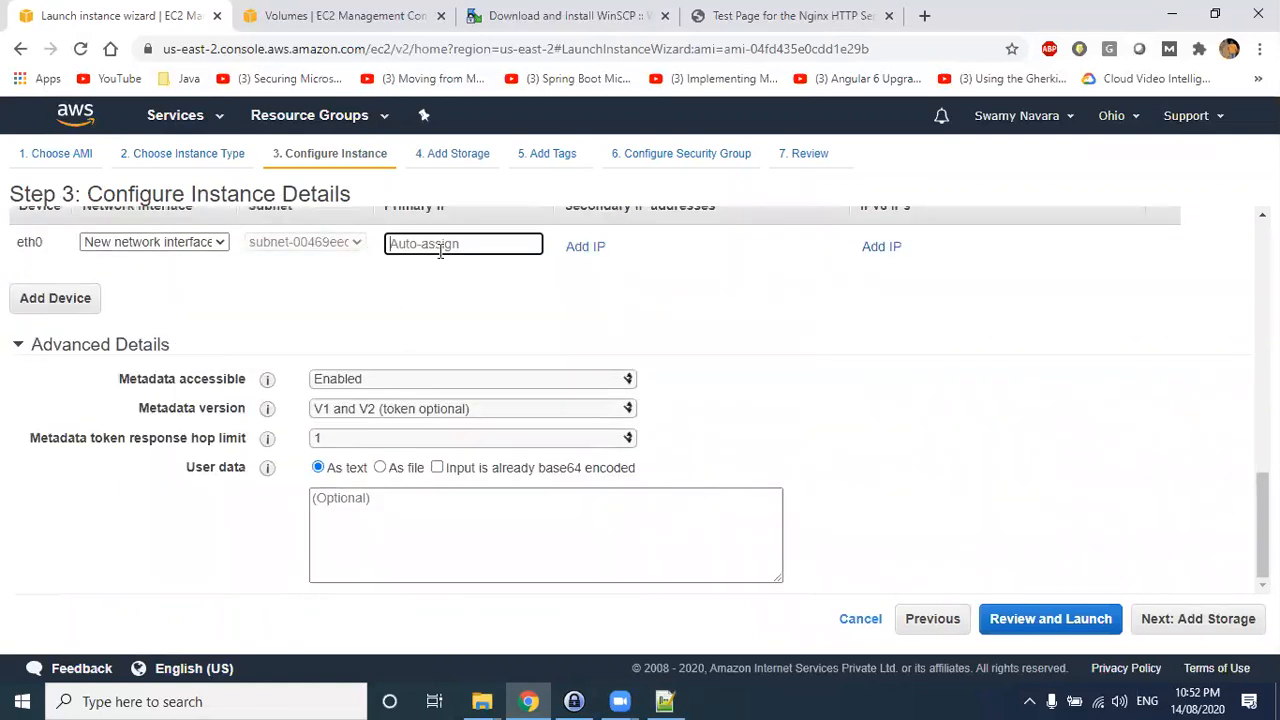
type("10.1.1.100")
left_click(1229, 617)
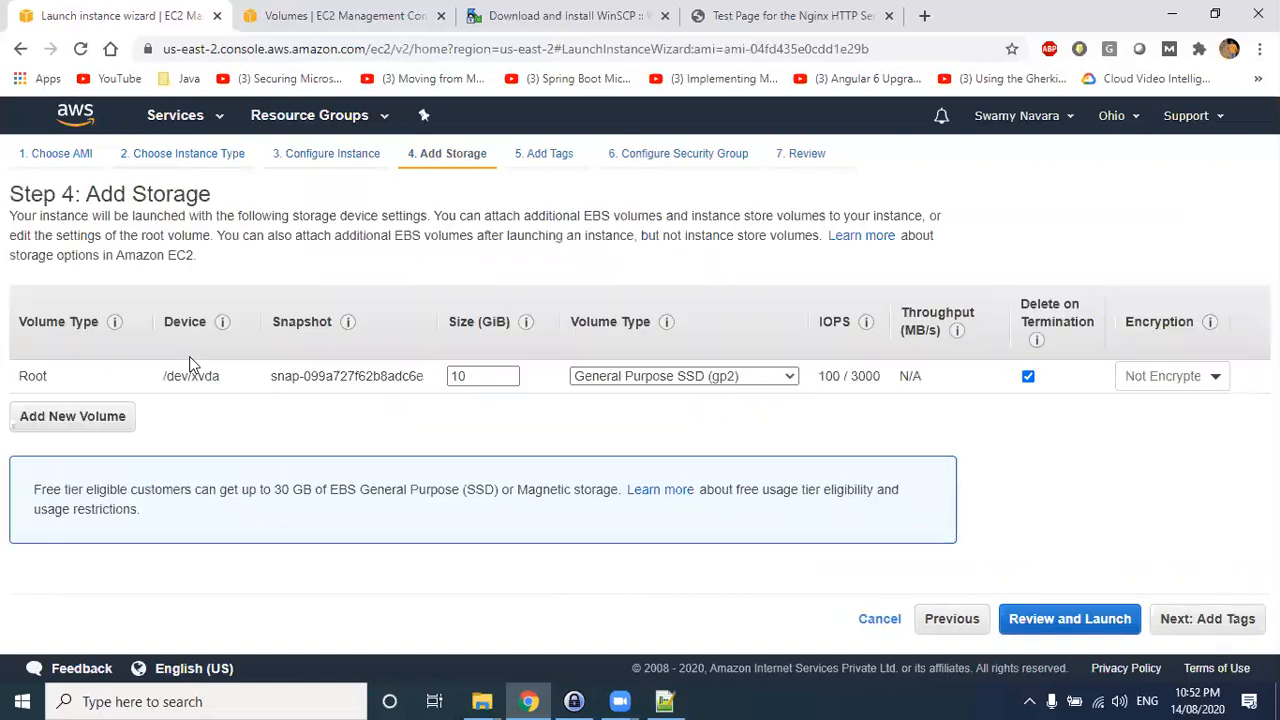
- Keep the default storage and add a Name tag with the value RestoredEC2ServerMachine
left_click(1245, 622)
left_click(45, 450)
type("Name")
key("Tab")
type("Restore")
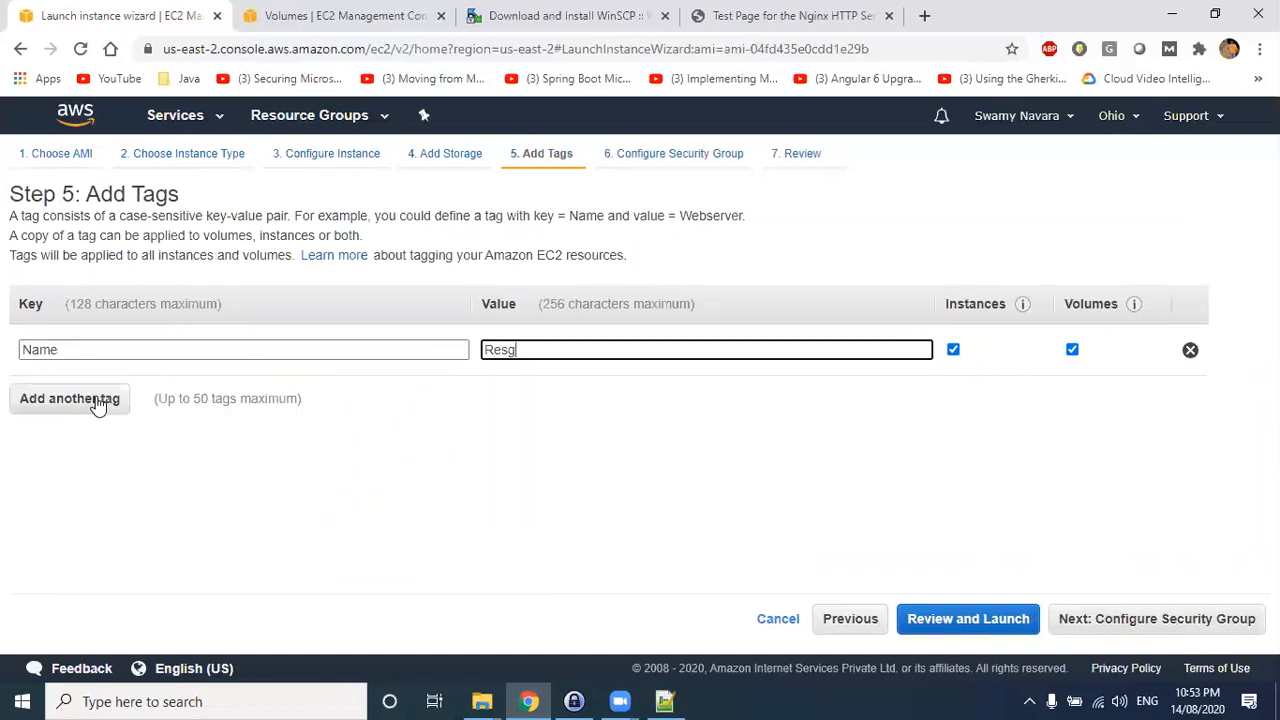
type("dE")
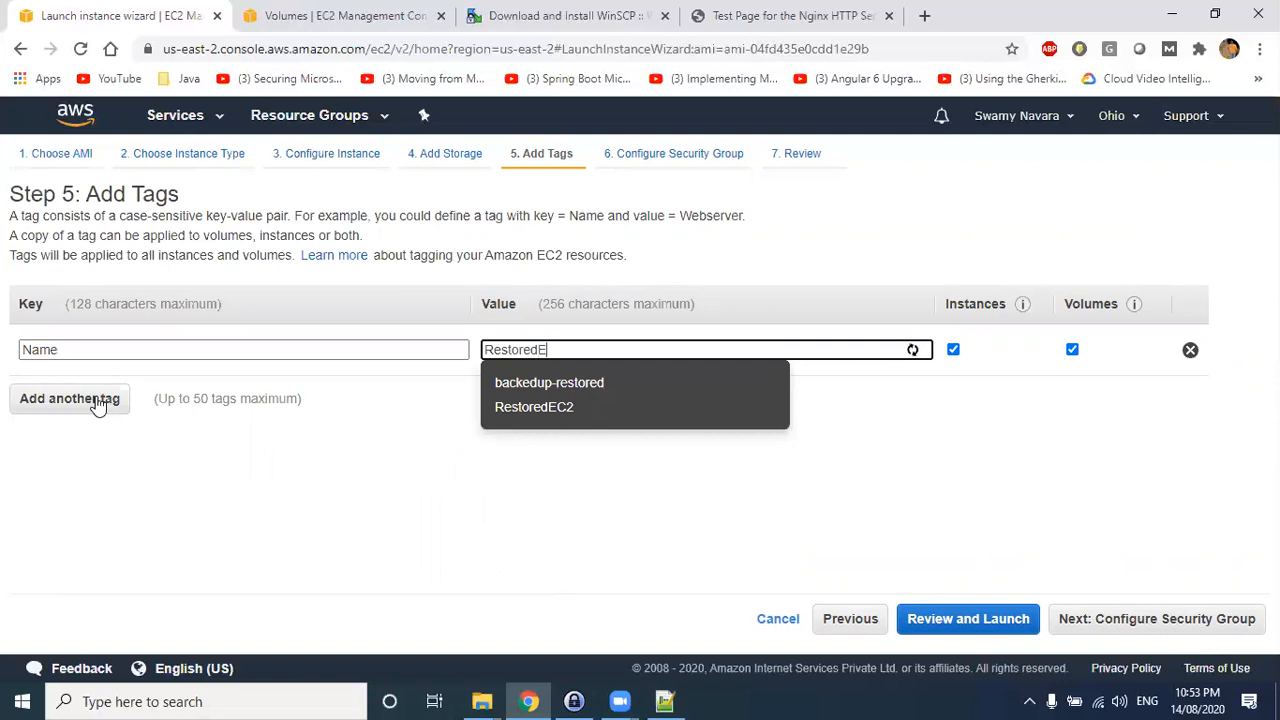
type("C2ServerMachine")
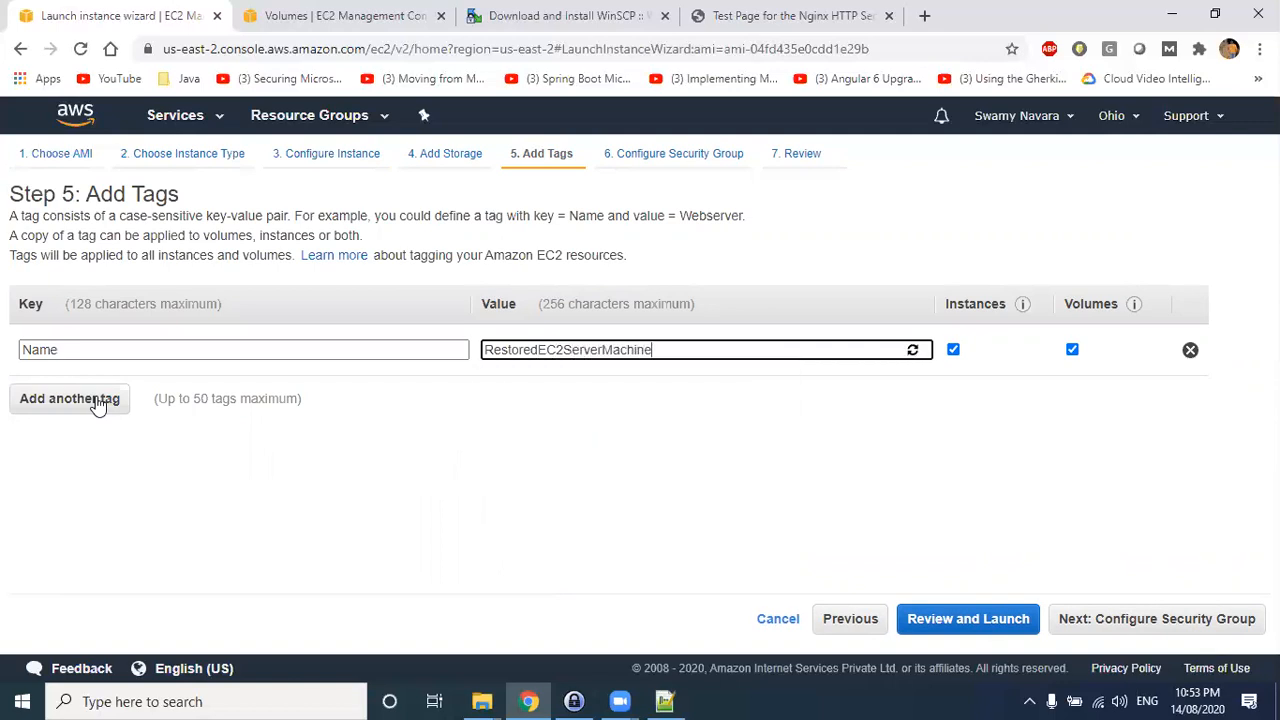
key("ctrl+a")
- Assign the existing security group aug01-sg to the instance
left_click(1066, 625)
key("ctrl+a")
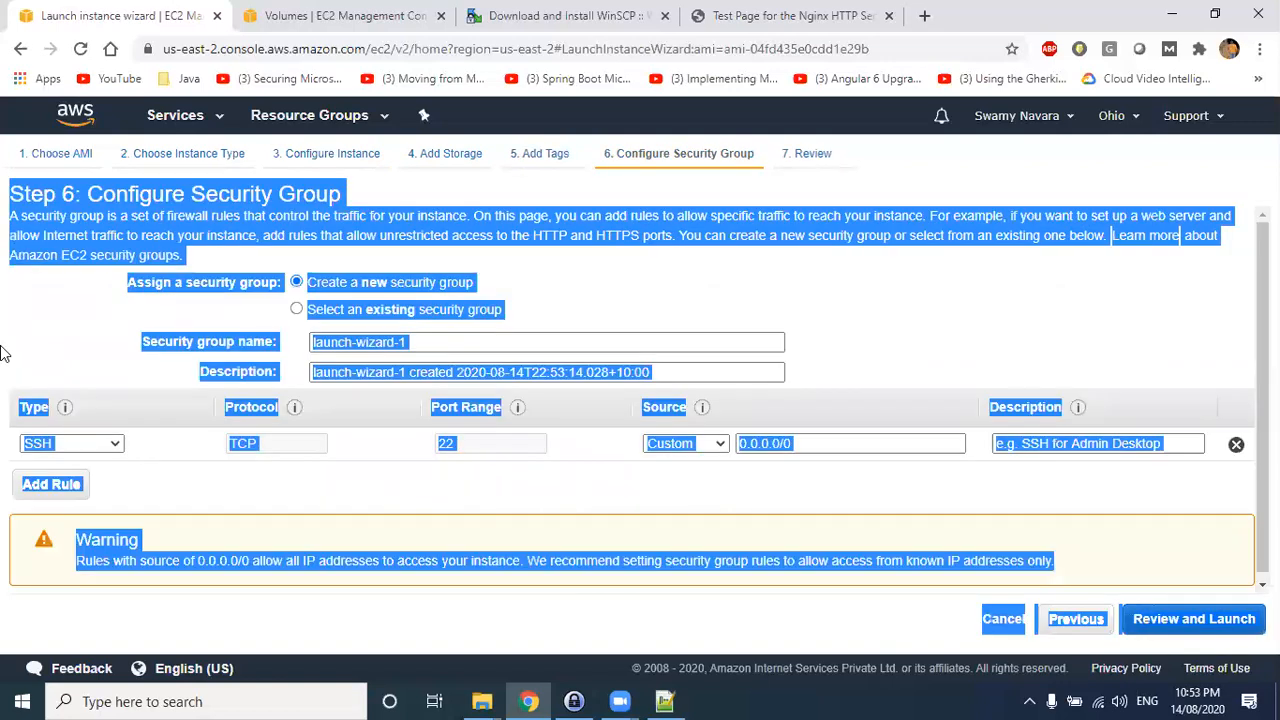
left_click(1116, 291)
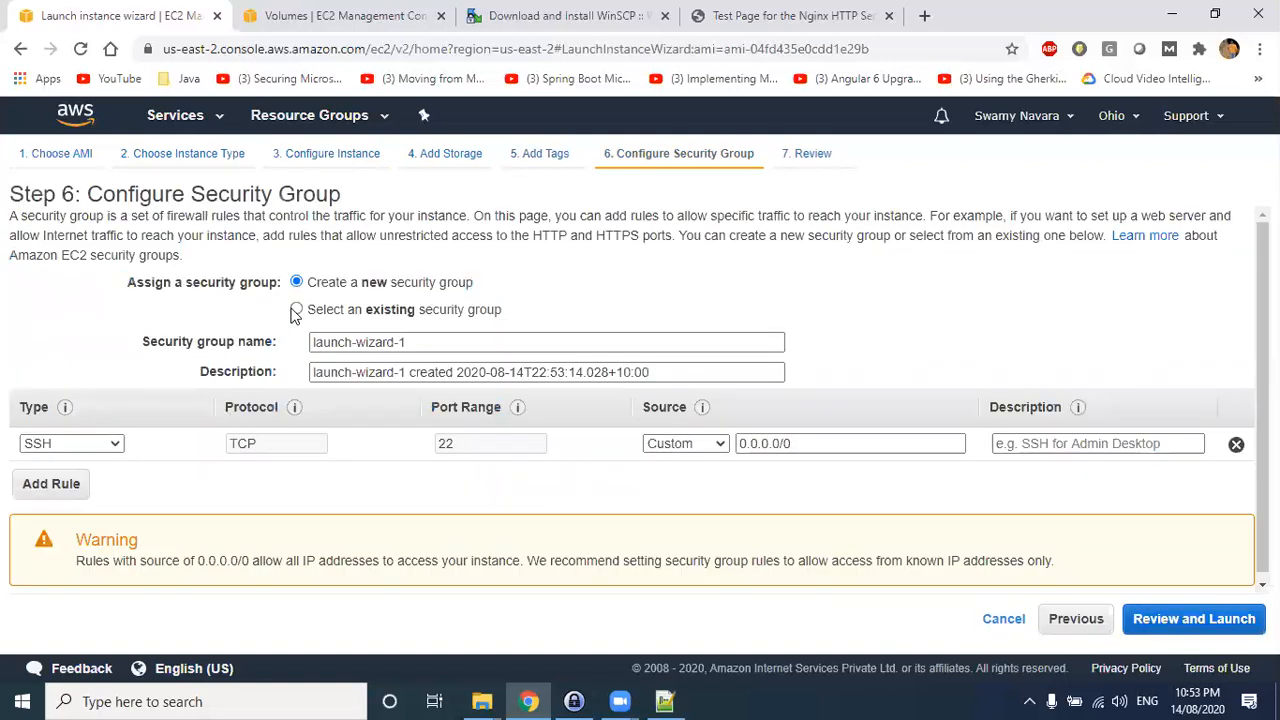
left_click(296, 310)
left_click(28, 388)
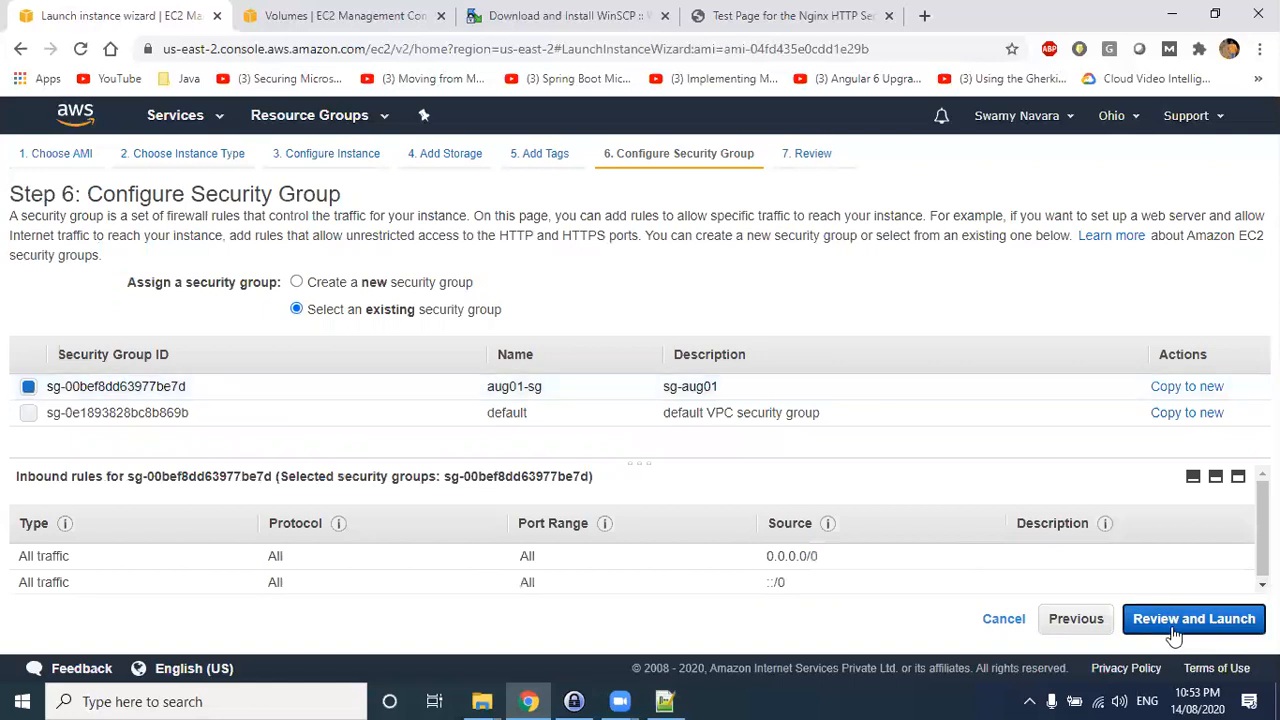
- Launch the reviewed instance with an existing key pair, acknowledging access to its private key file, and open the instances list
left_click(1190, 619)
left_click(1230, 620)
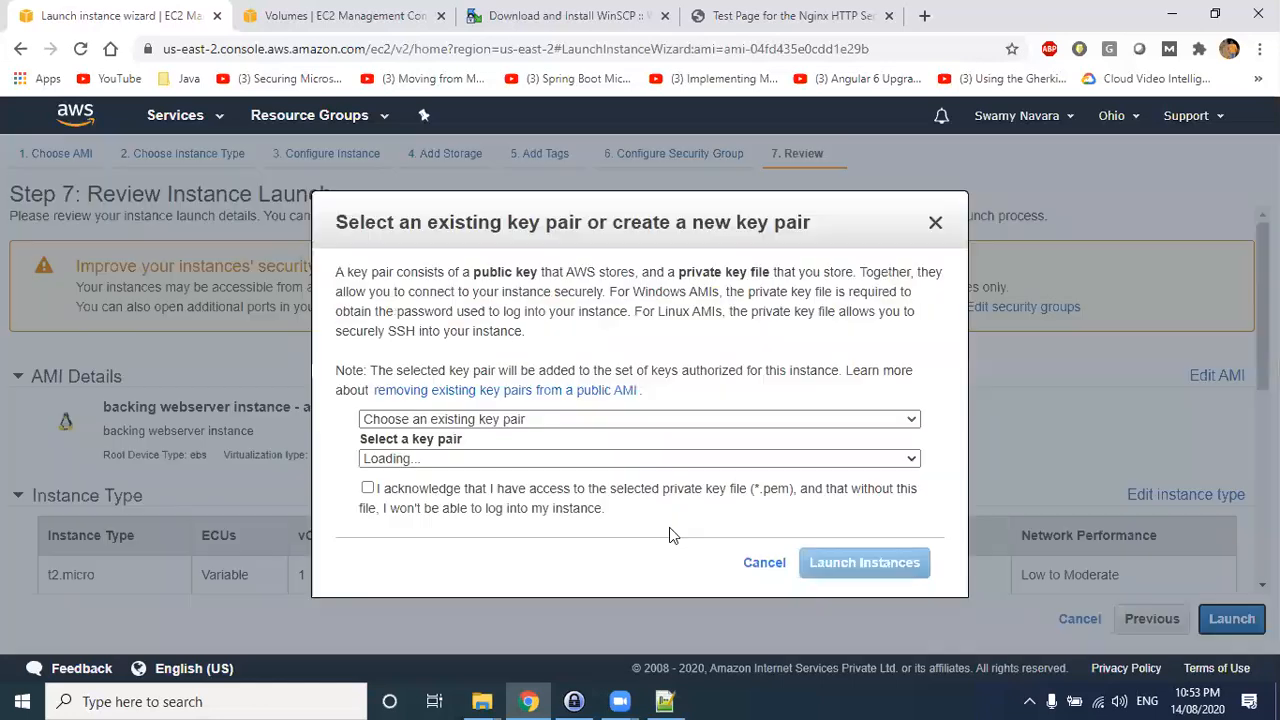
left_click(367, 488)
left_click(855, 563)
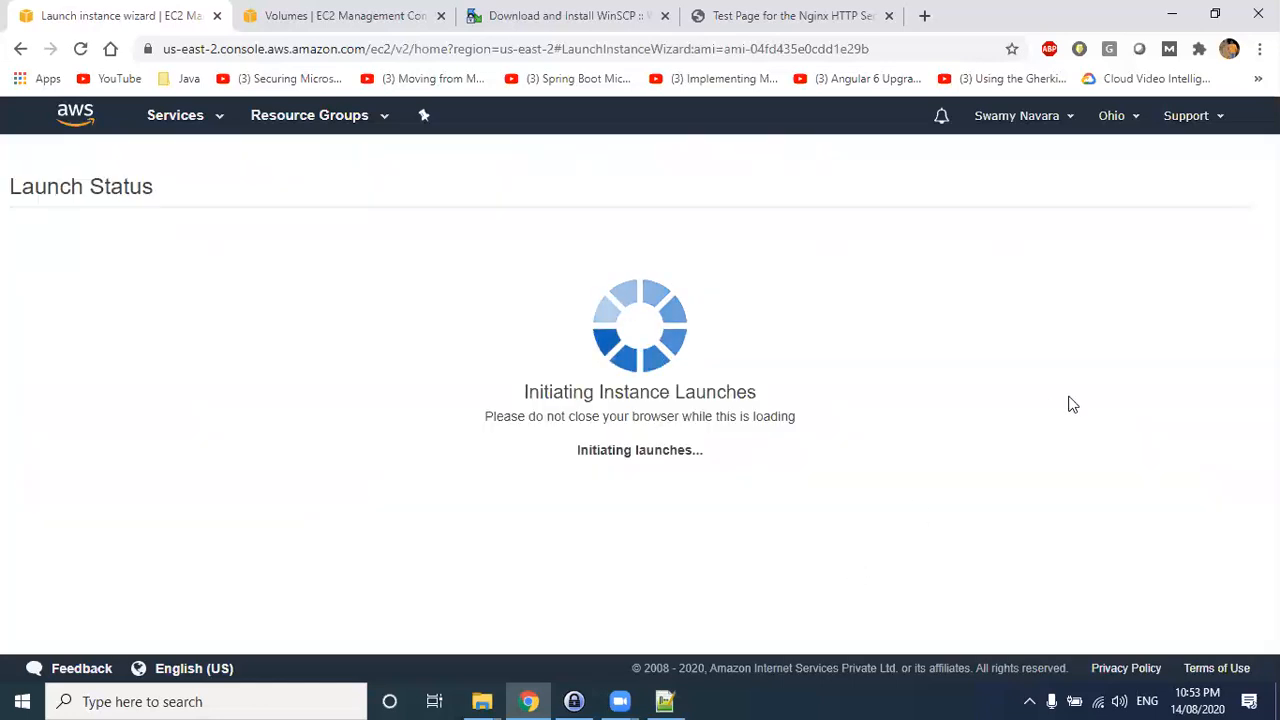
scroll(716, 432, "down", 3)
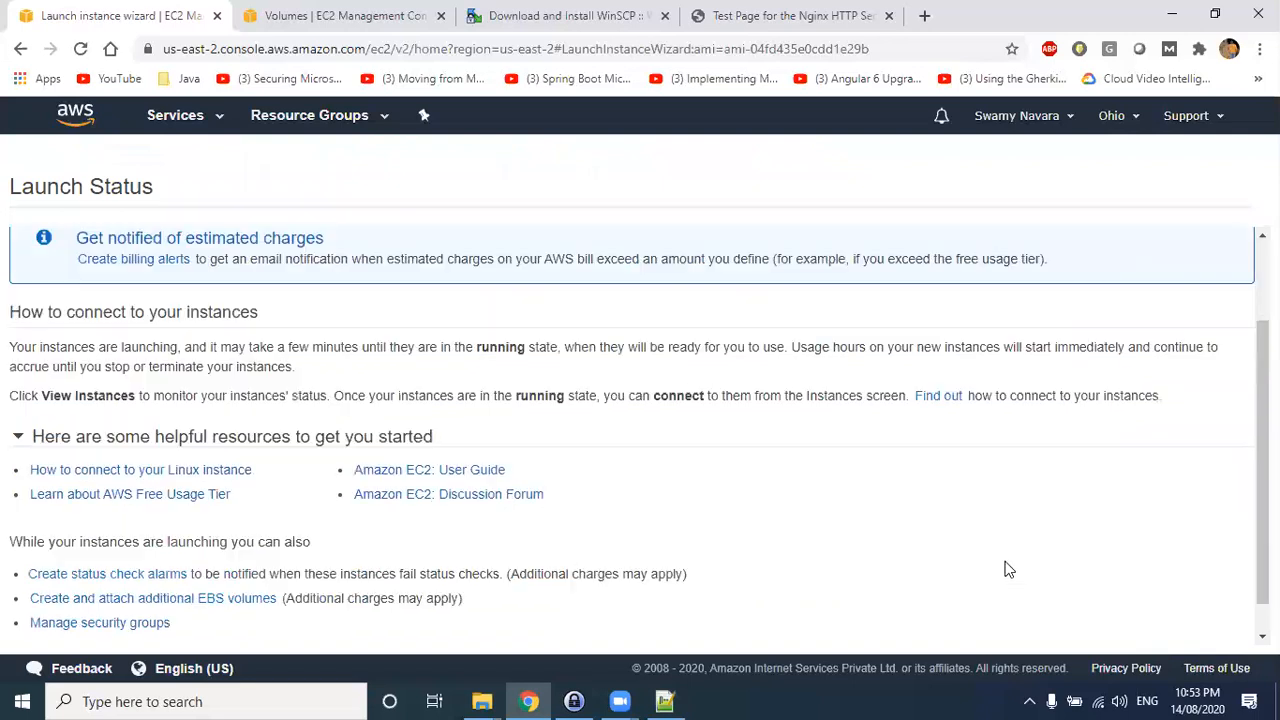
left_click(1192, 626)
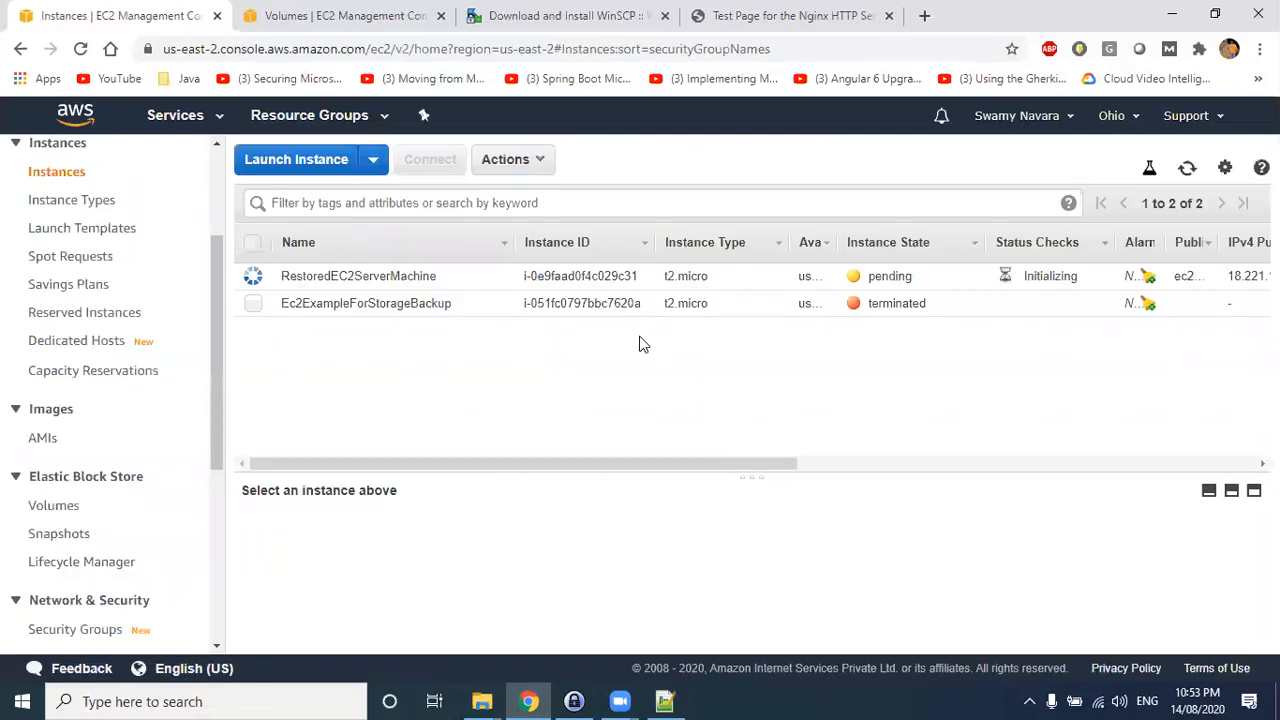
left_click_drag(905, 303, 280, 302)
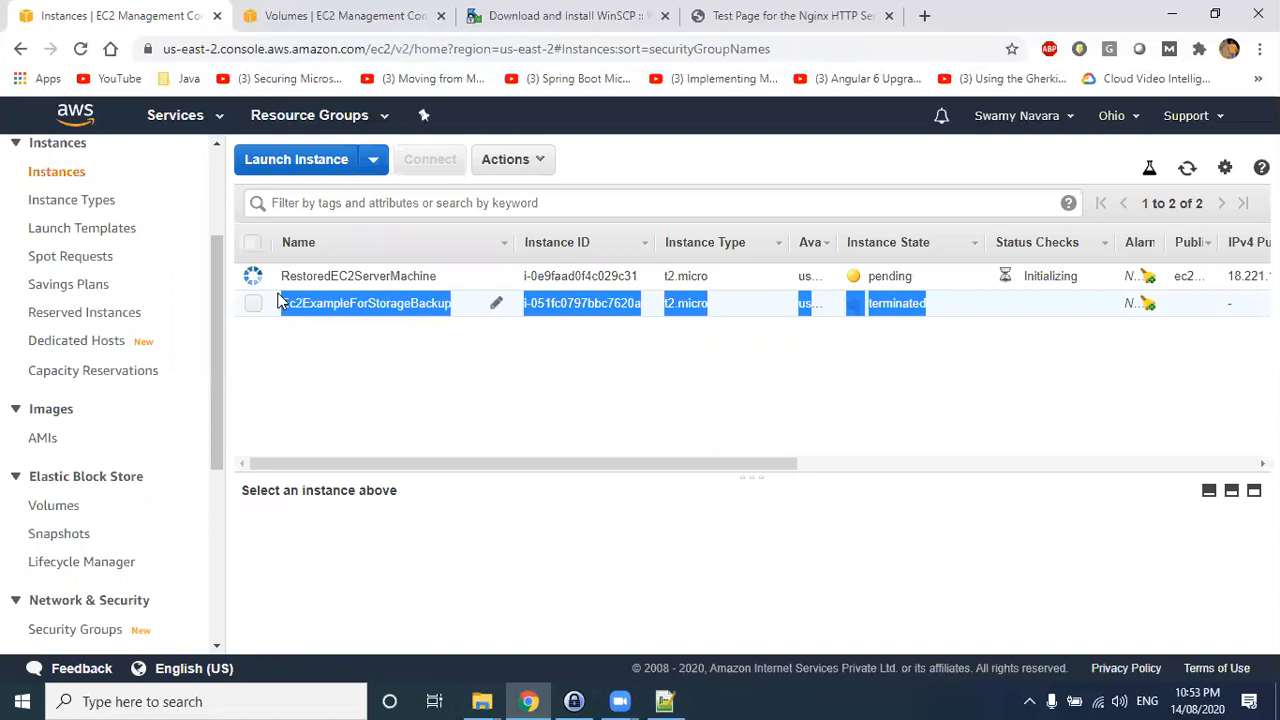
left_click(600, 332)
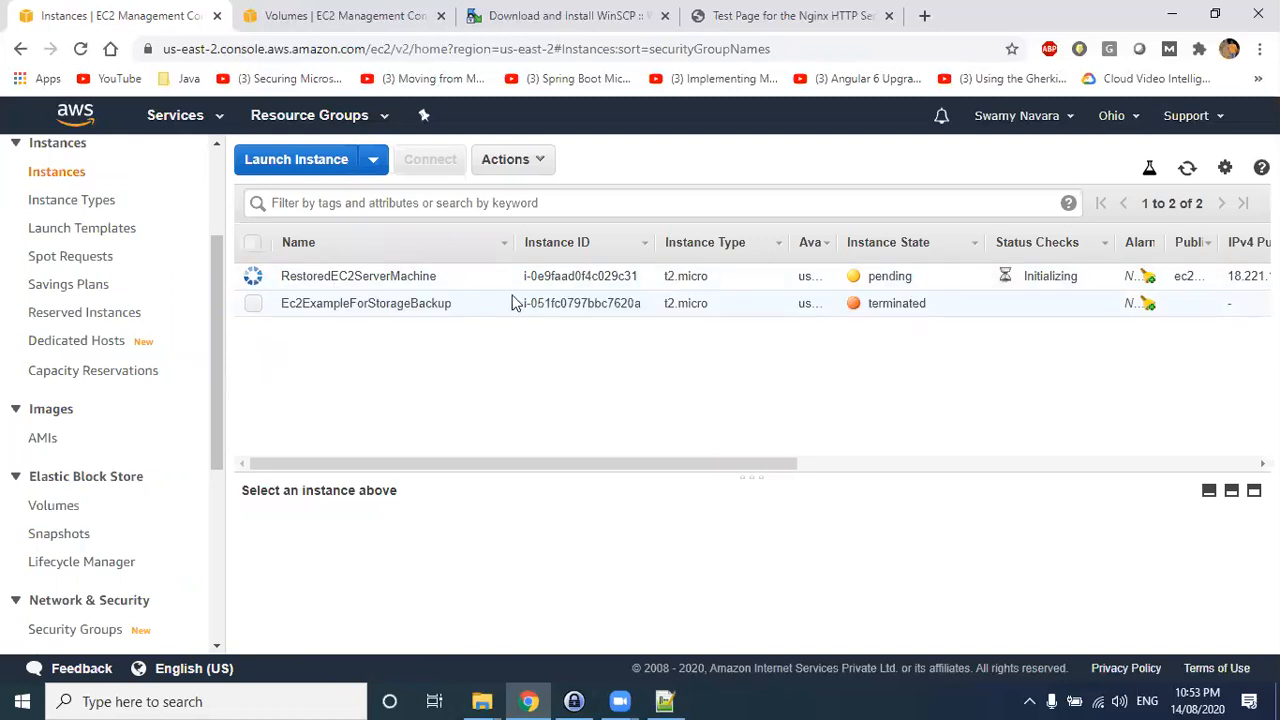
left_click_drag(455, 308, 268, 303)
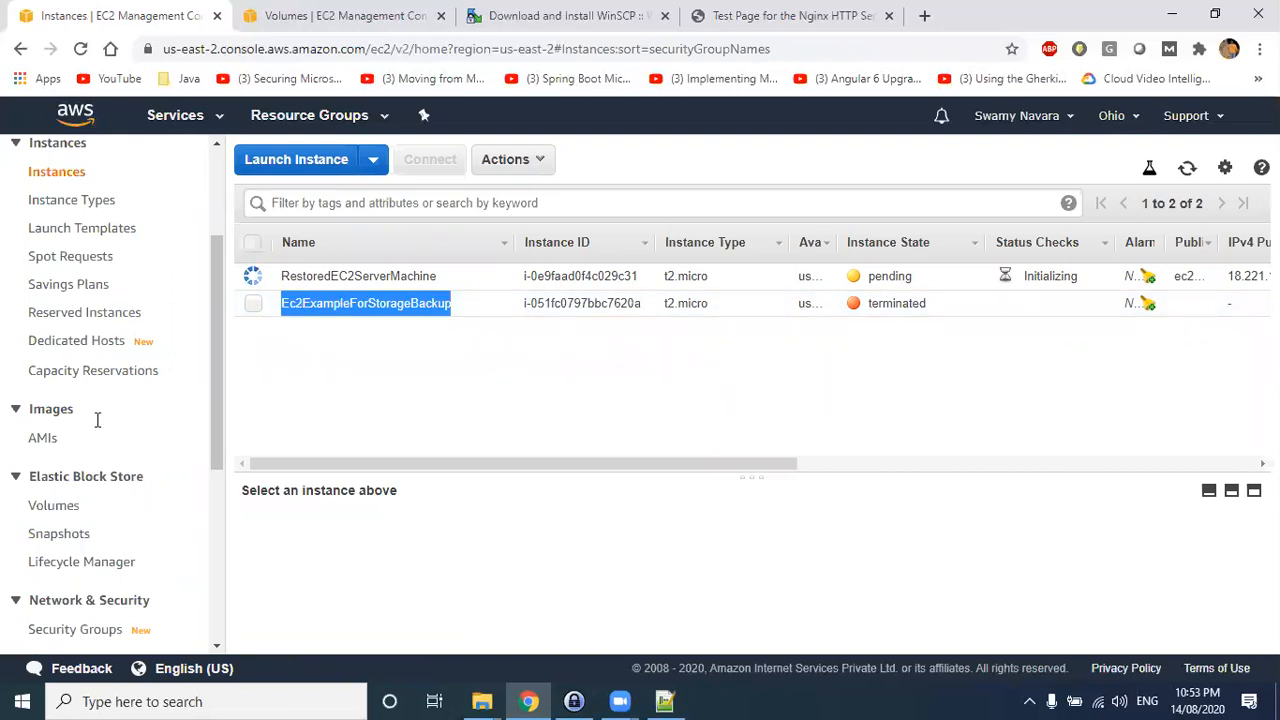
key("ctrl+2")
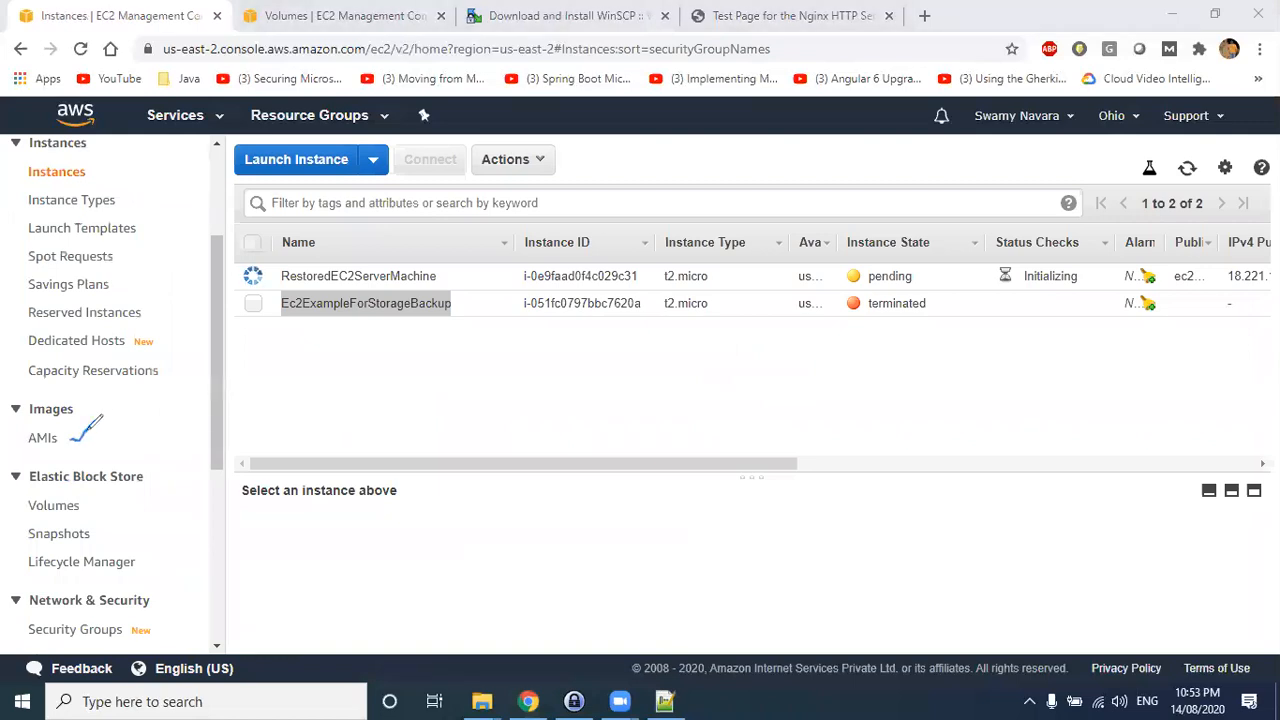
mouse_move(70, 430)
left_mouse_down()
mouse_move(95, 421)
mouse_move(149, 442)
mouse_move(204, 410)
mouse_move(208, 427)
mouse_move(362, 372)
mouse_move(346, 392)
mouse_move(367, 389)
mouse_move(386, 364)
left_mouse_up()
mouse_move(406, 364)
left_mouse_down()
mouse_move(391, 383)
mouse_move(466, 370)
mouse_move(474, 350)
mouse_move(488, 371)
mouse_move(496, 352)
mouse_move(505, 375)
left_mouse_up()
left_click_drag(502, 357, 524, 370)
mouse_move(548, 350)
left_mouse_down()
mouse_move(258, 345)
mouse_move(310, 462)
mouse_move(518, 352)
left_mouse_up()
mouse_move(314, 432)
left_mouse_down()
mouse_move(276, 503)
mouse_move(111, 526)
mouse_move(128, 519)
left_mouse_up()
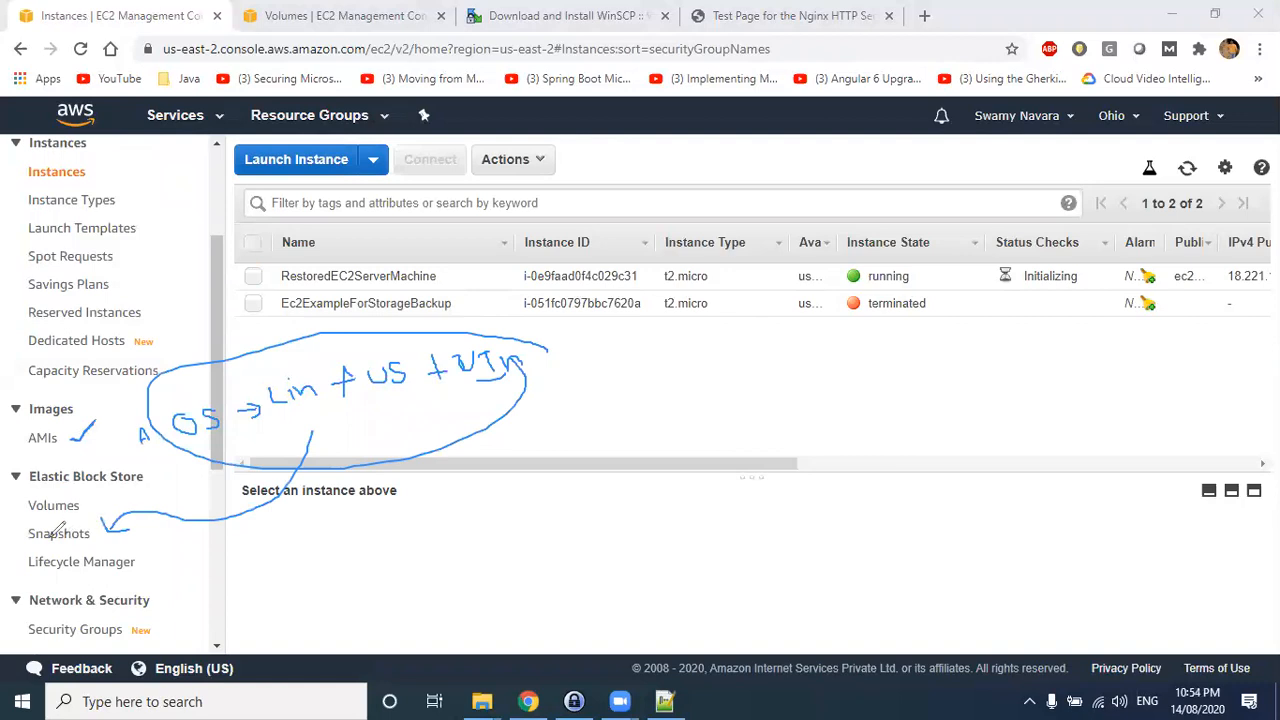
left_click_drag(28, 546, 90, 545)
- Review the EC2 Server Snapshot's description in the snapshots list and the backing webserver instance image in the AMIs list
left_click(76, 536)
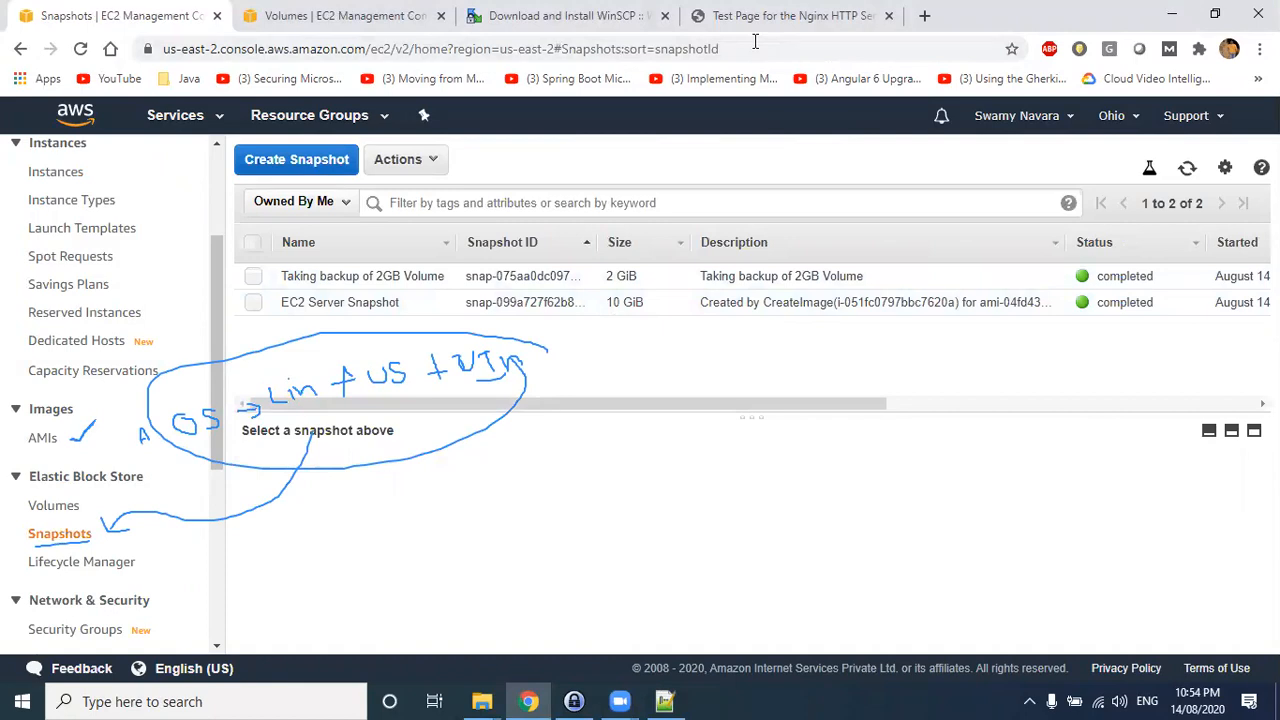
left_click_drag(714, 313, 1048, 314)
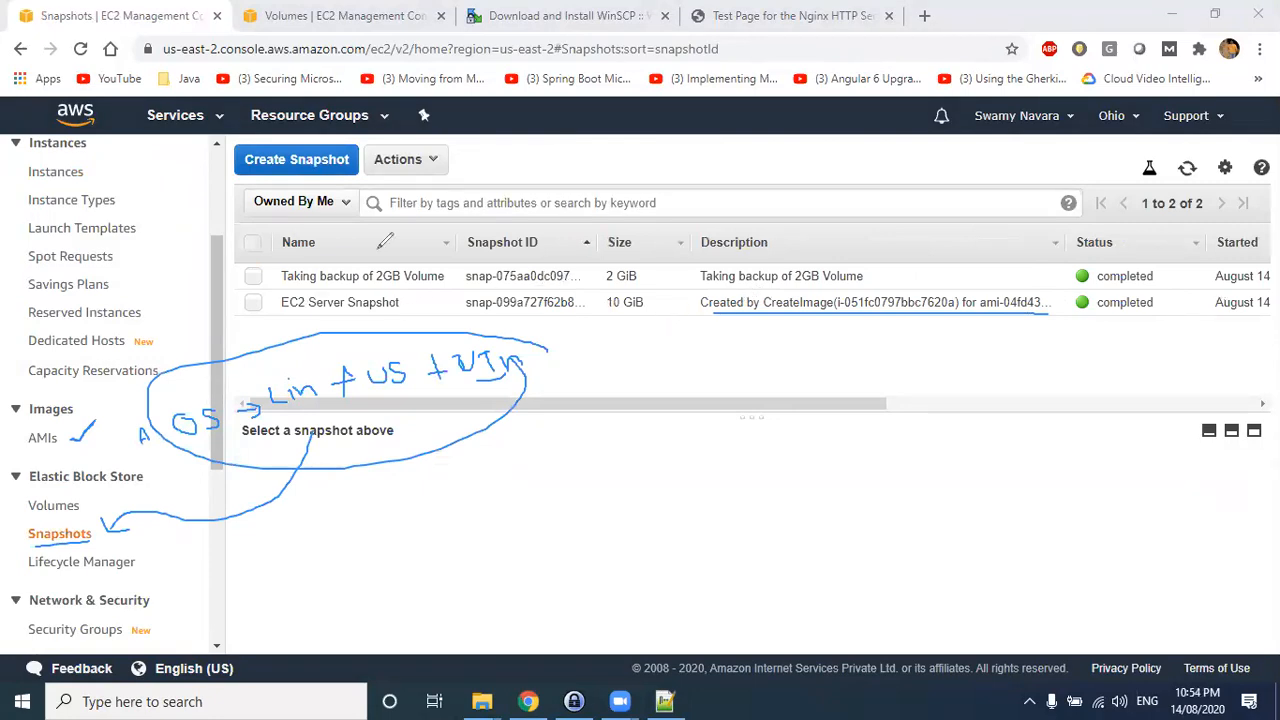
left_click(42, 437)
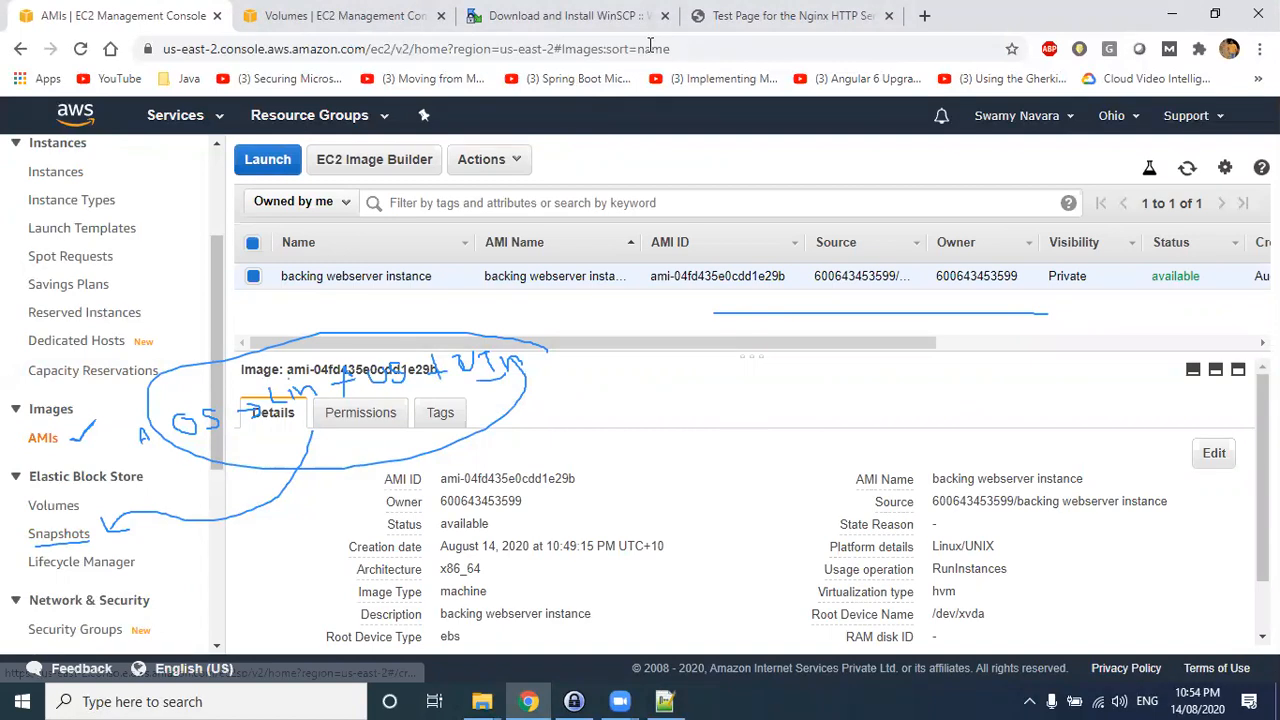
left_click(650, 45)
mouse_move(97, 418)
left_mouse_down()
mouse_move(78, 443)
mouse_move(96, 424)
left_mouse_up()
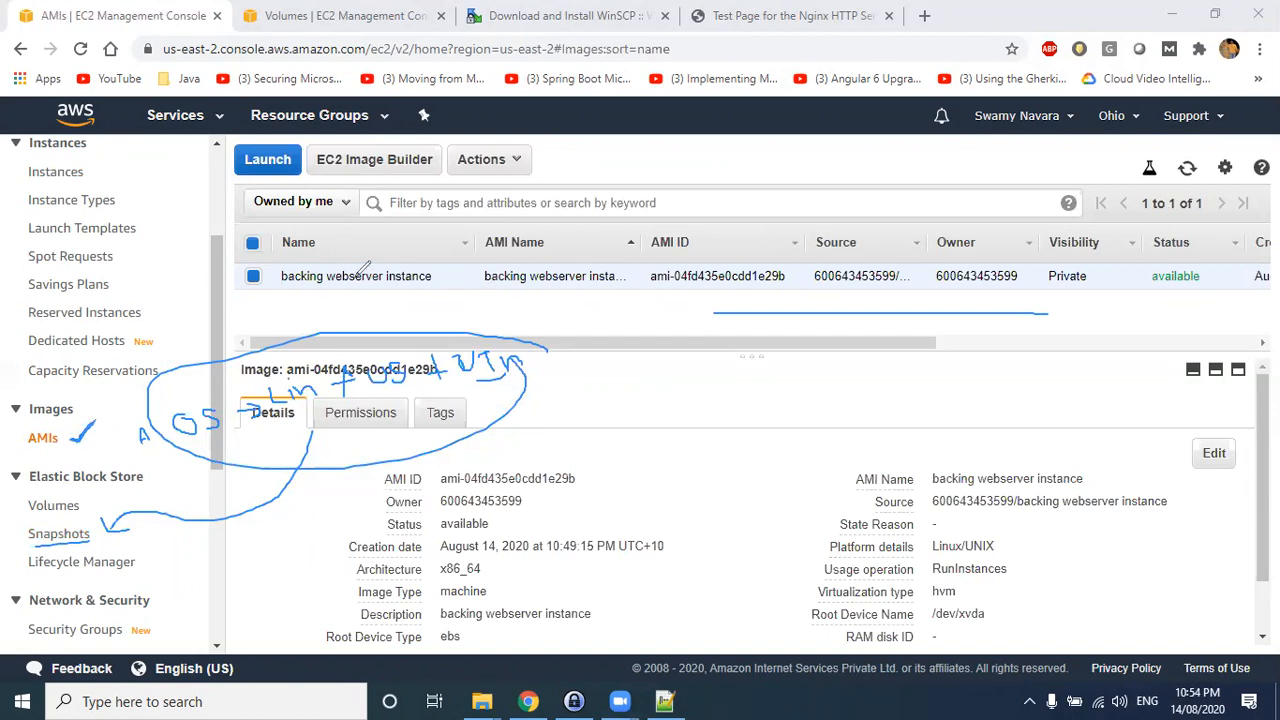
mouse_move(372, 279)
left_mouse_down()
mouse_move(374, 305)
mouse_move(397, 305)
left_mouse_up()
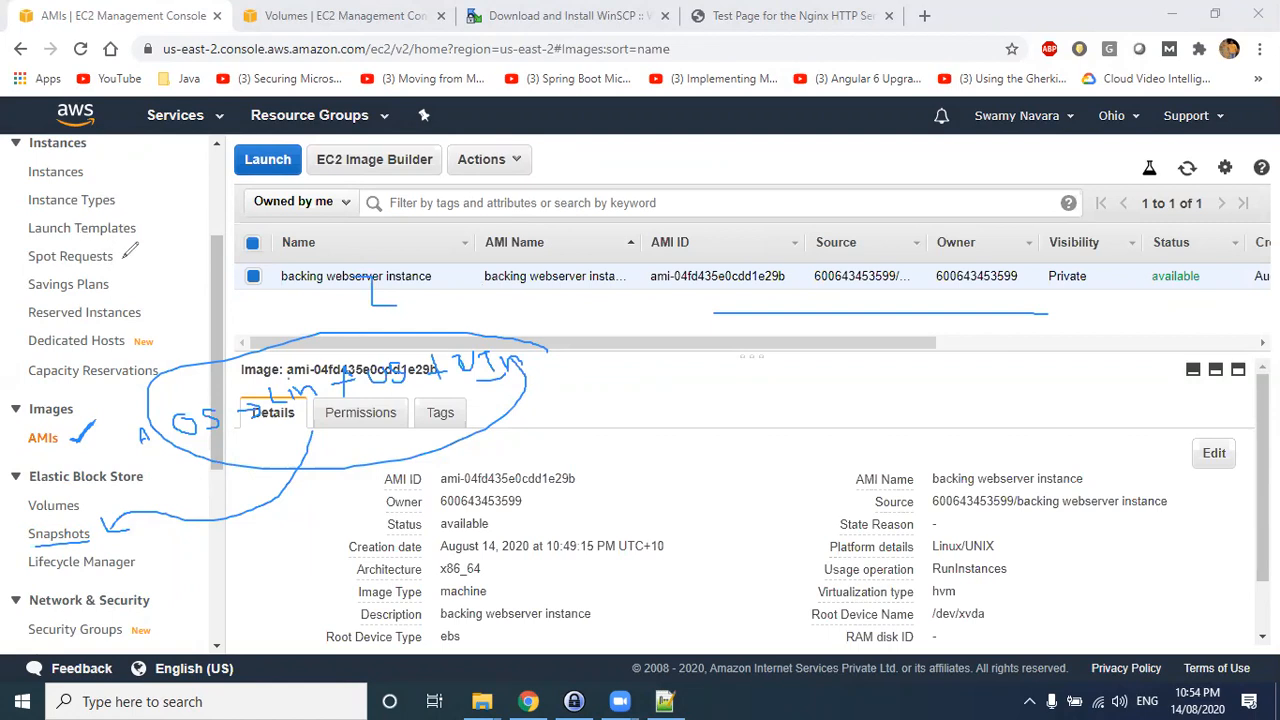
left_click(539, 114)
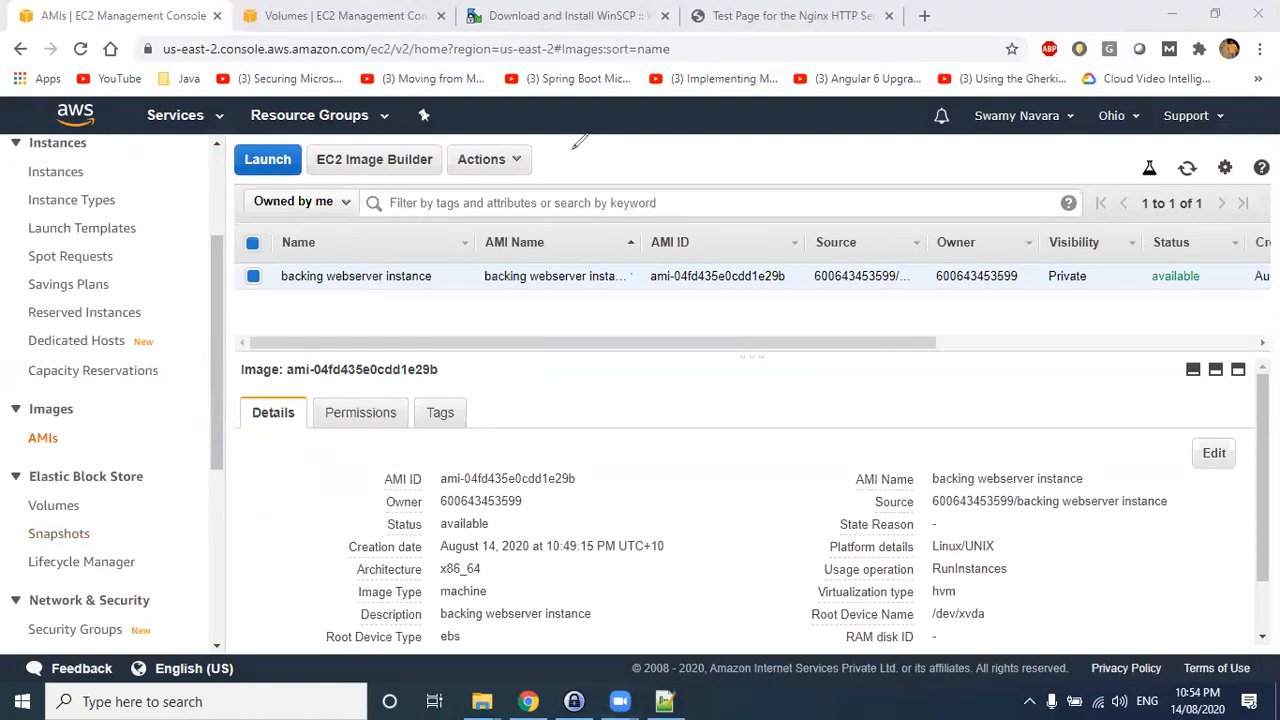
- Return to the instances list and copy the public DNS of RestoredEC2ServerMachine
scroll(54, 248, "up", 3)
left_click(66, 210)
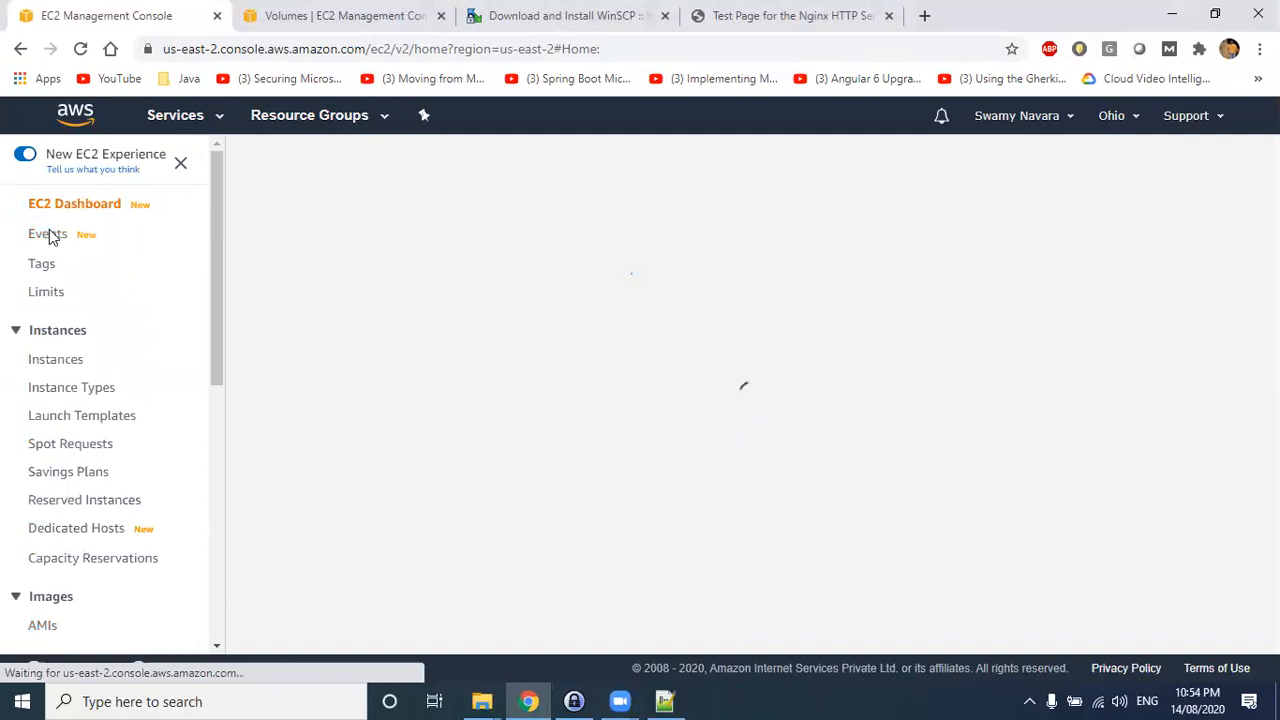
left_click(330, 284)
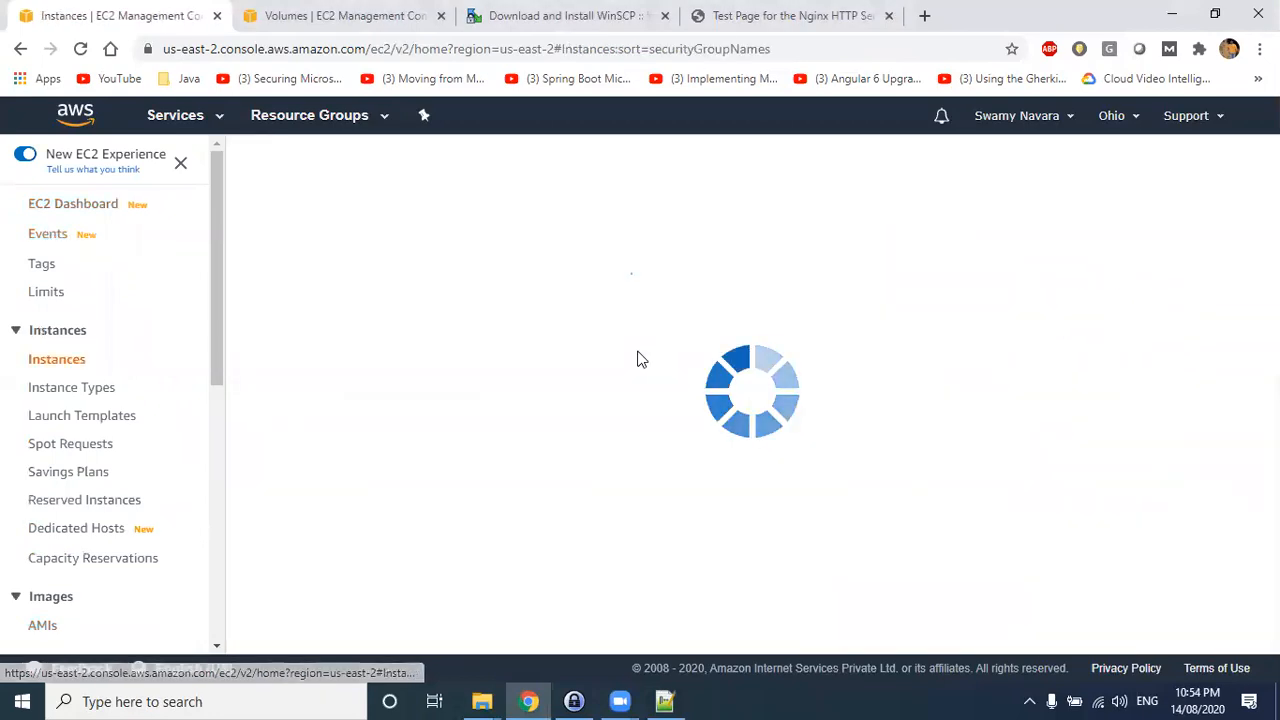
left_click_drag(305, 280, 450, 280)
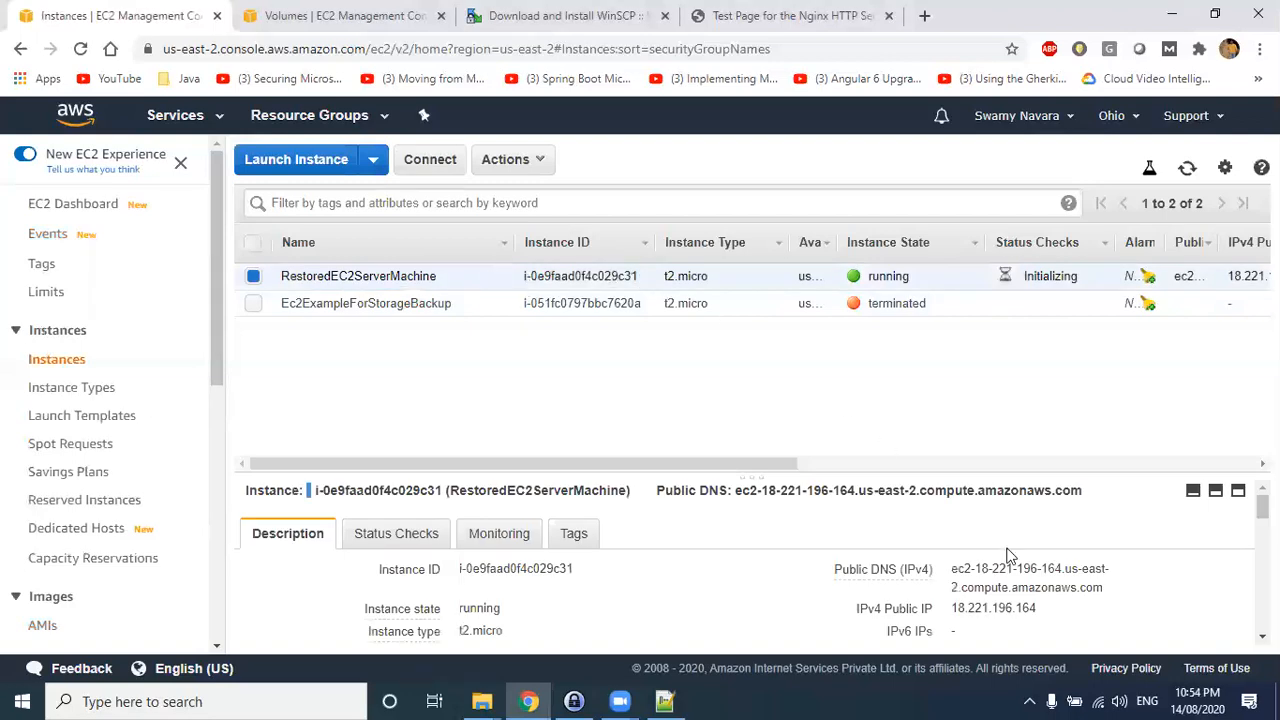
left_click(1118, 590)
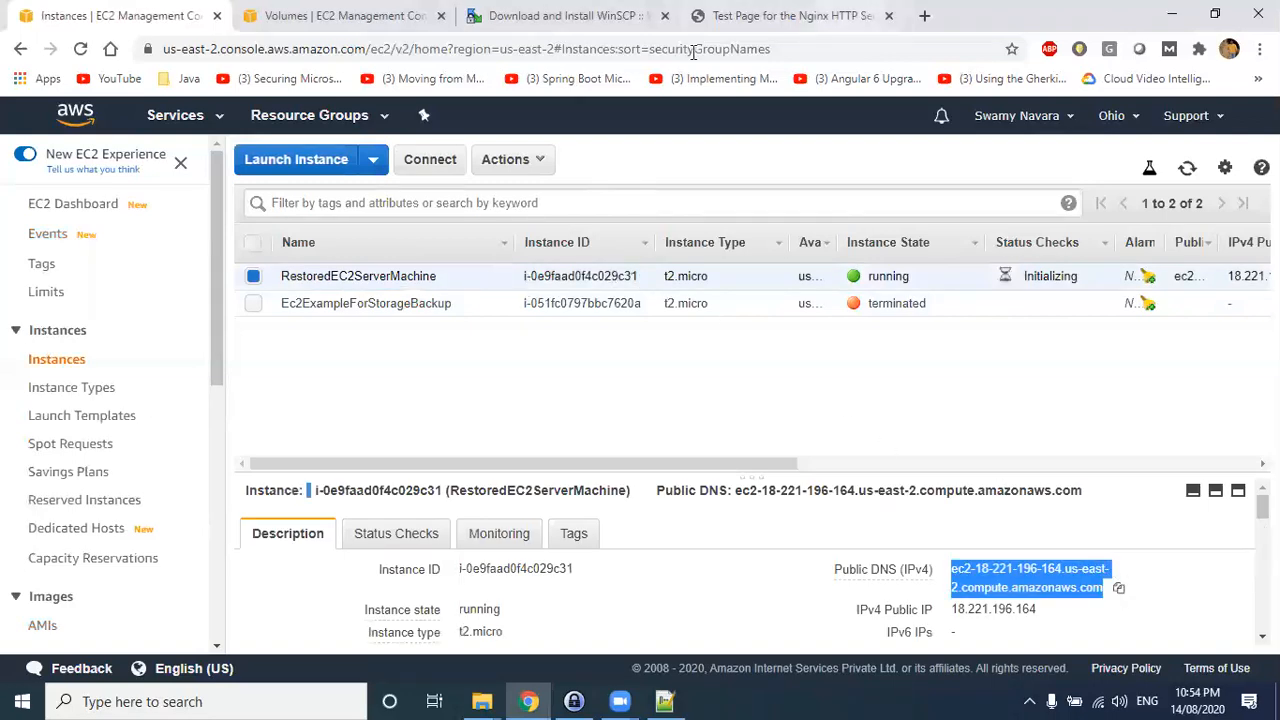
- Load the restored instance's public DNS address in the browser tab holding the Nginx test page
left_click(815, 17)
left_click(810, 52)
key("ctrl+v")
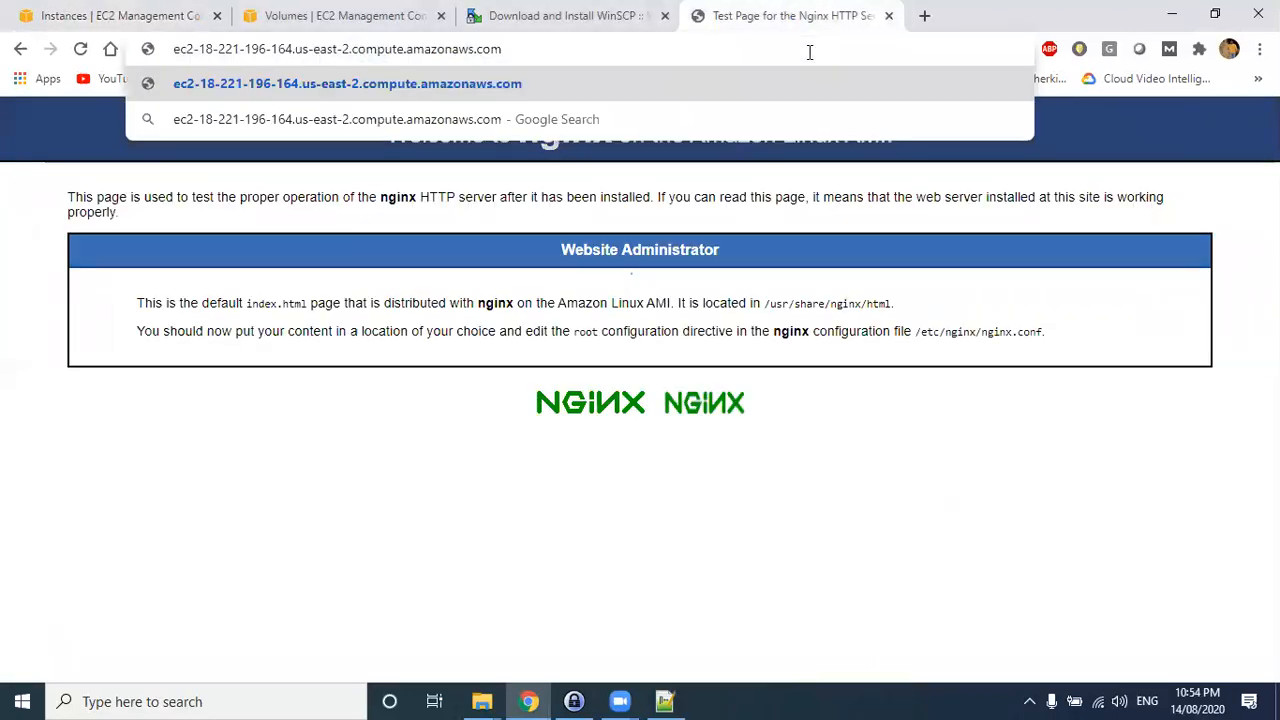
key("Return")
- Examine the Nginx welcome page served by the restored instance
left_click_drag(403, 121, 868, 492)
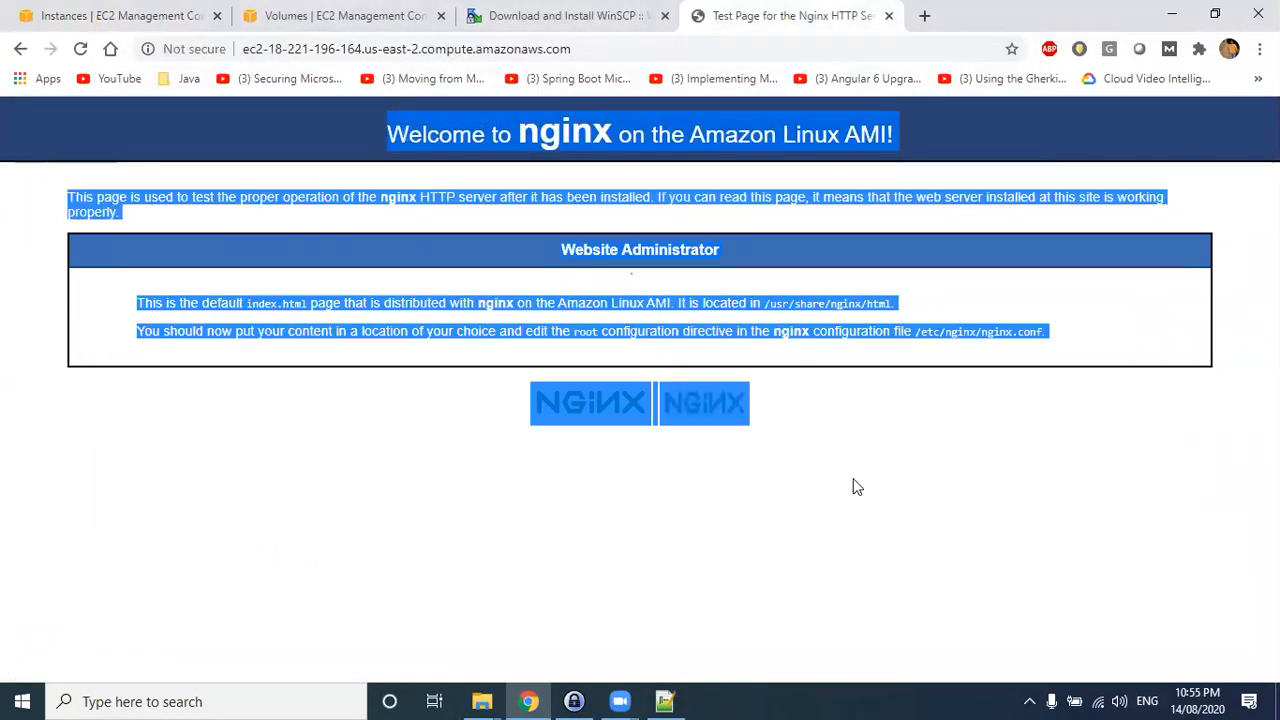
left_click(853, 487)
left_click_drag(390, 124, 777, 391)
left_click(868, 398)
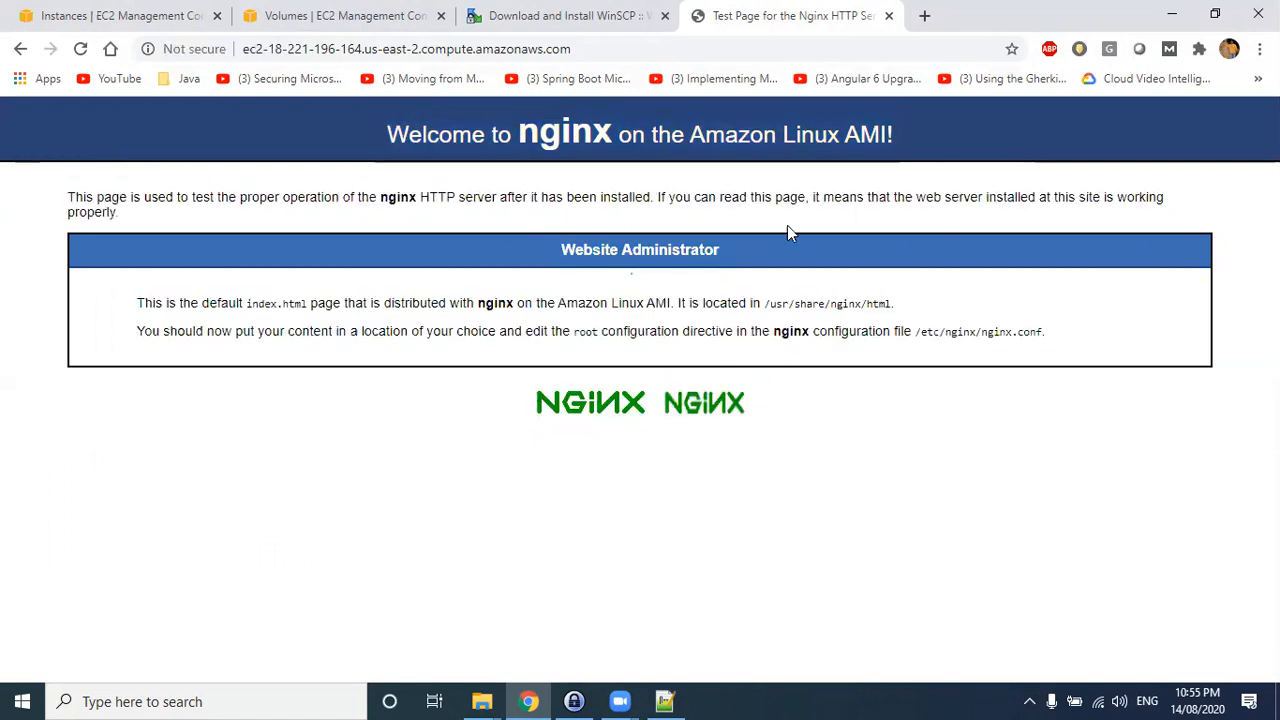
left_click_drag(713, 168, 798, 172)
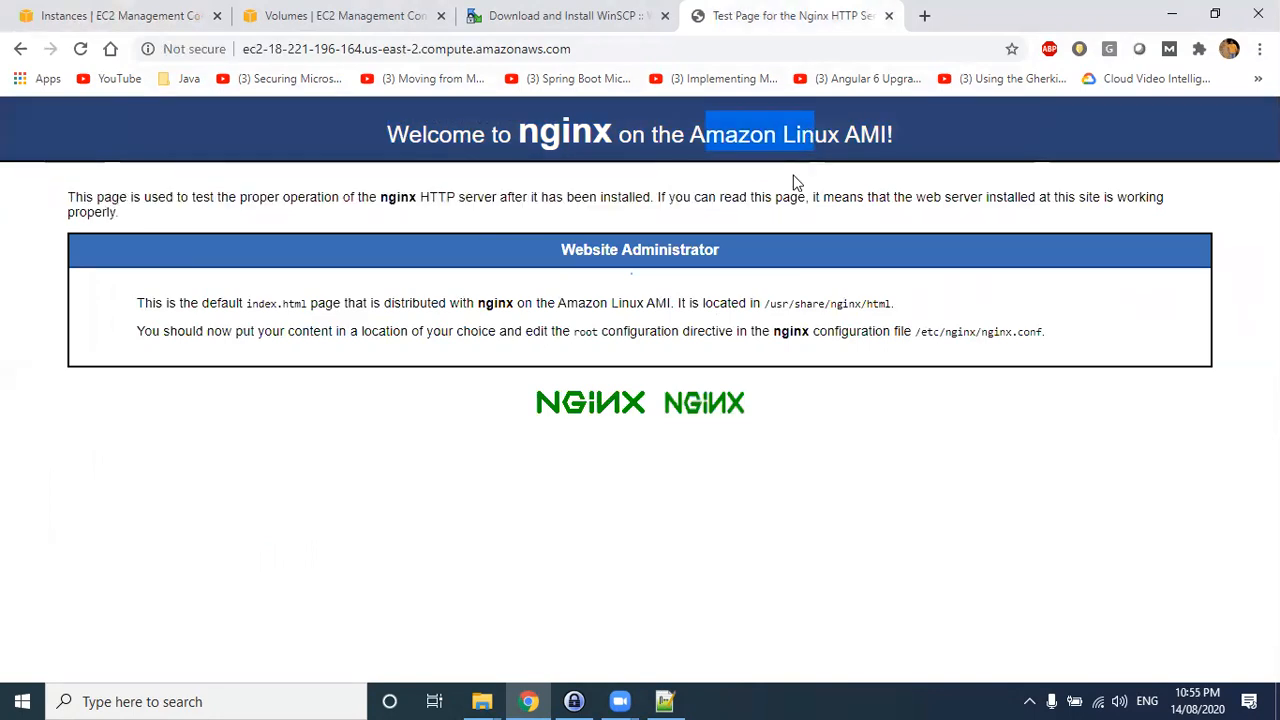
left_click_drag(399, 142, 740, 414)
left_click(846, 413)
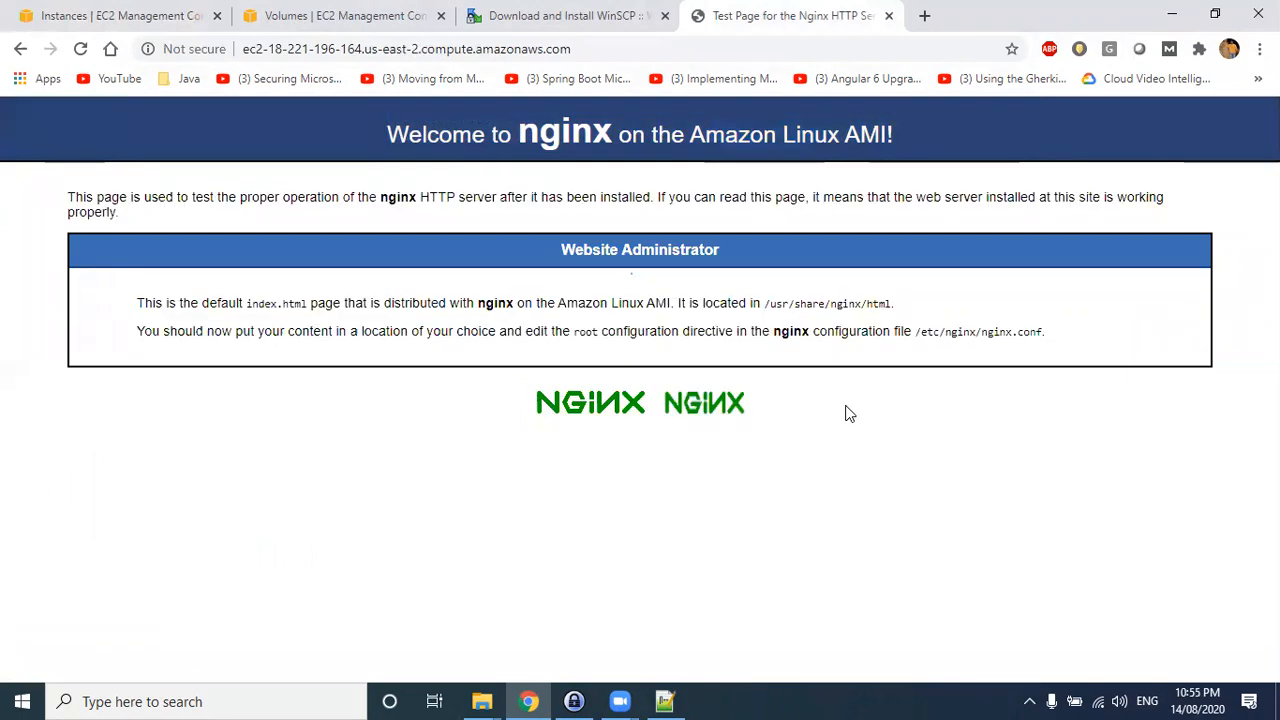
left_click_drag(398, 130, 829, 400)
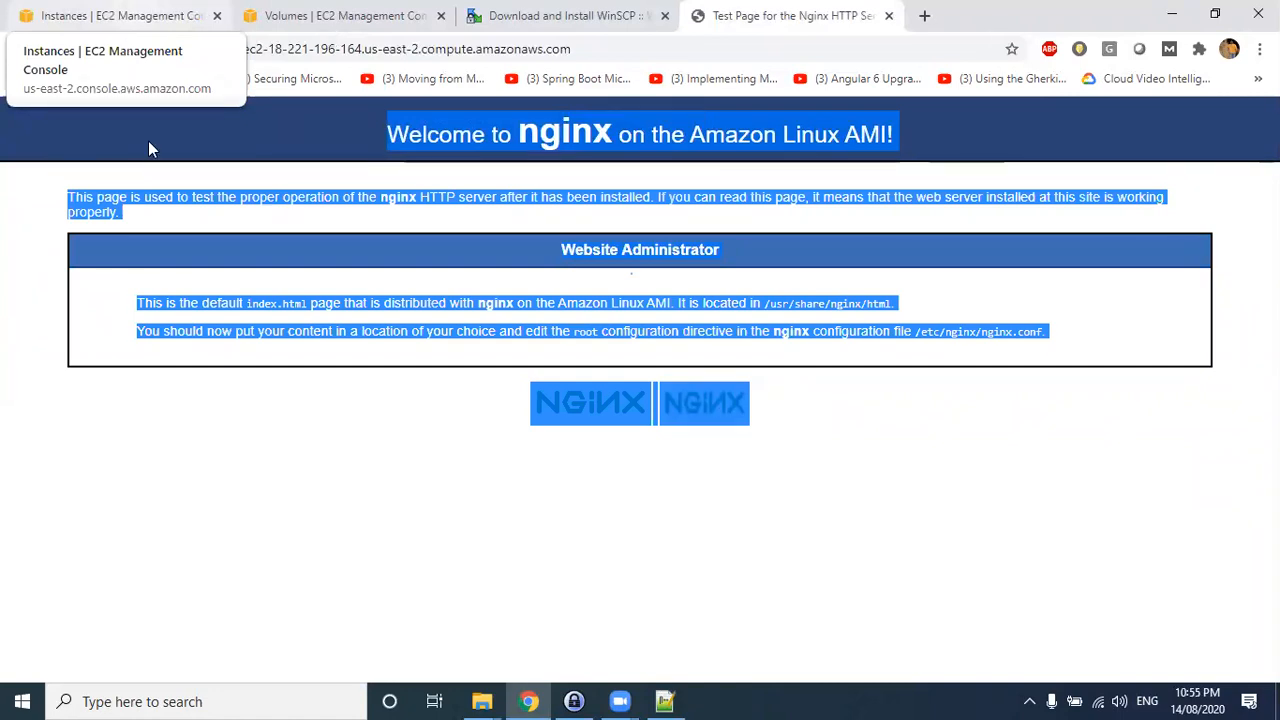
left_click(236, 303)
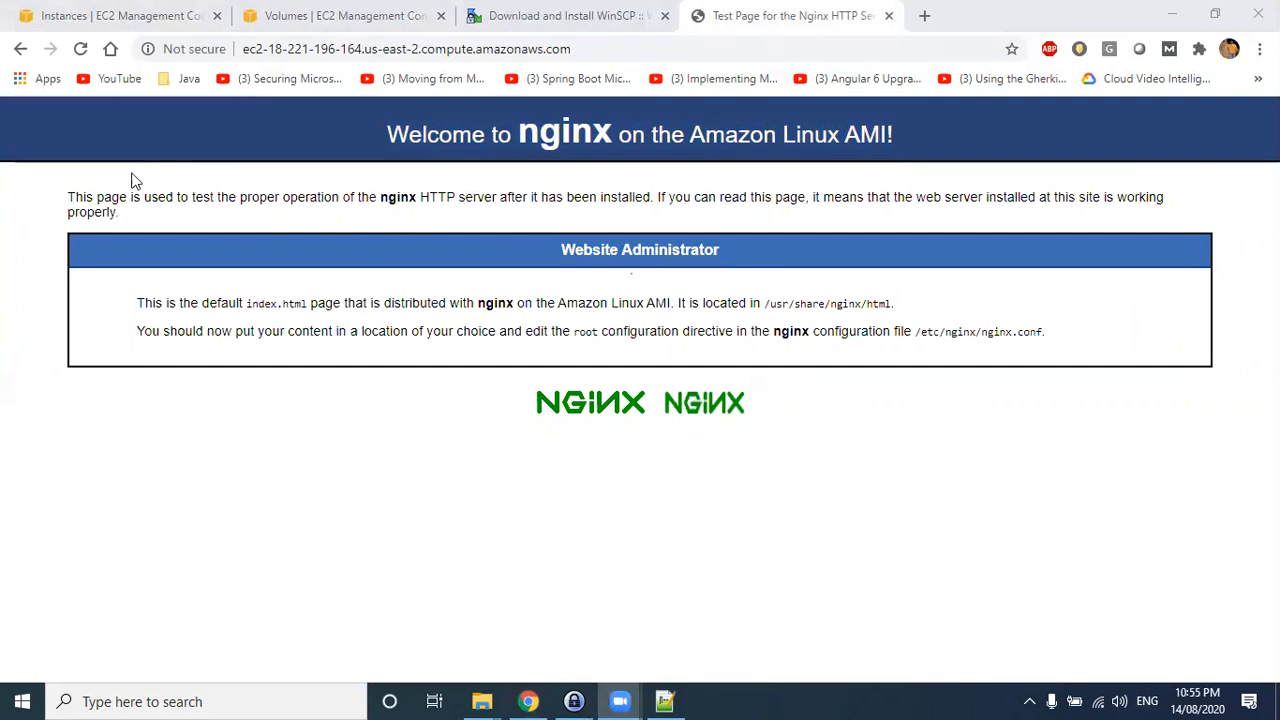
- Return from the Nginx test page to the volumes list, review 2GBVolume, and open the snapshots list
left_click(379, 247)
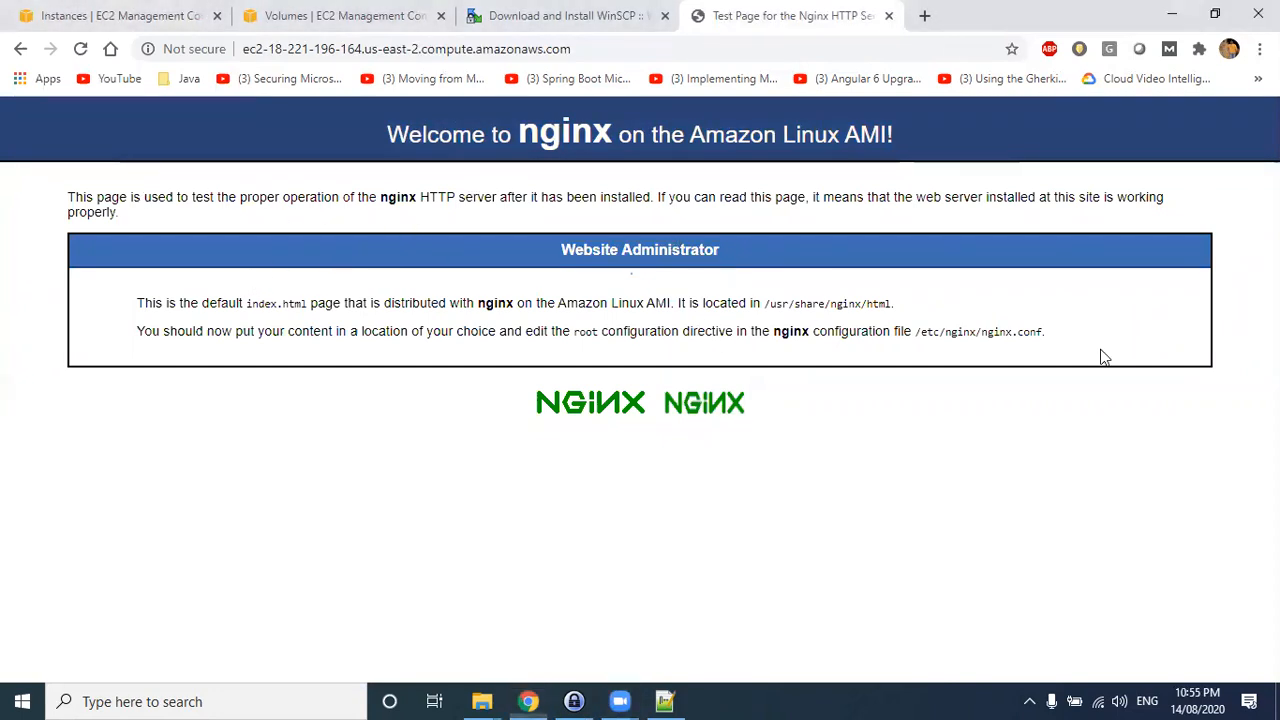
left_click(314, 30)
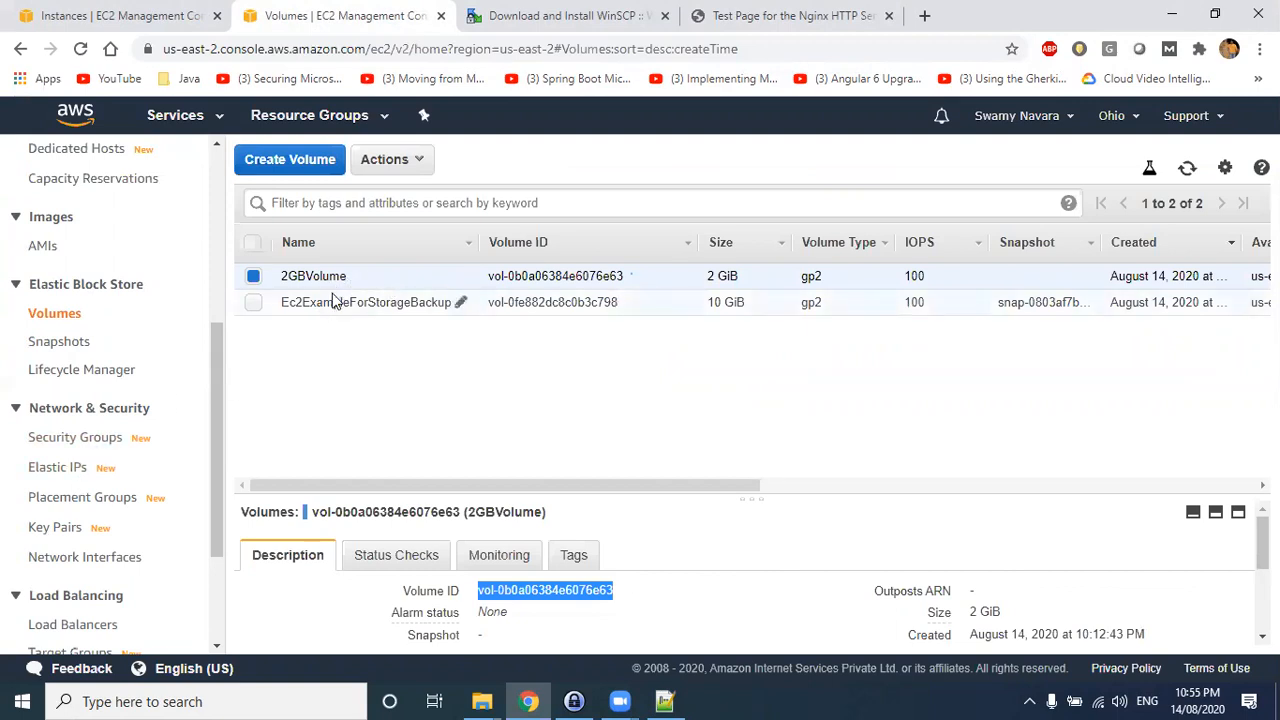
left_click_drag(345, 277, 283, 282)
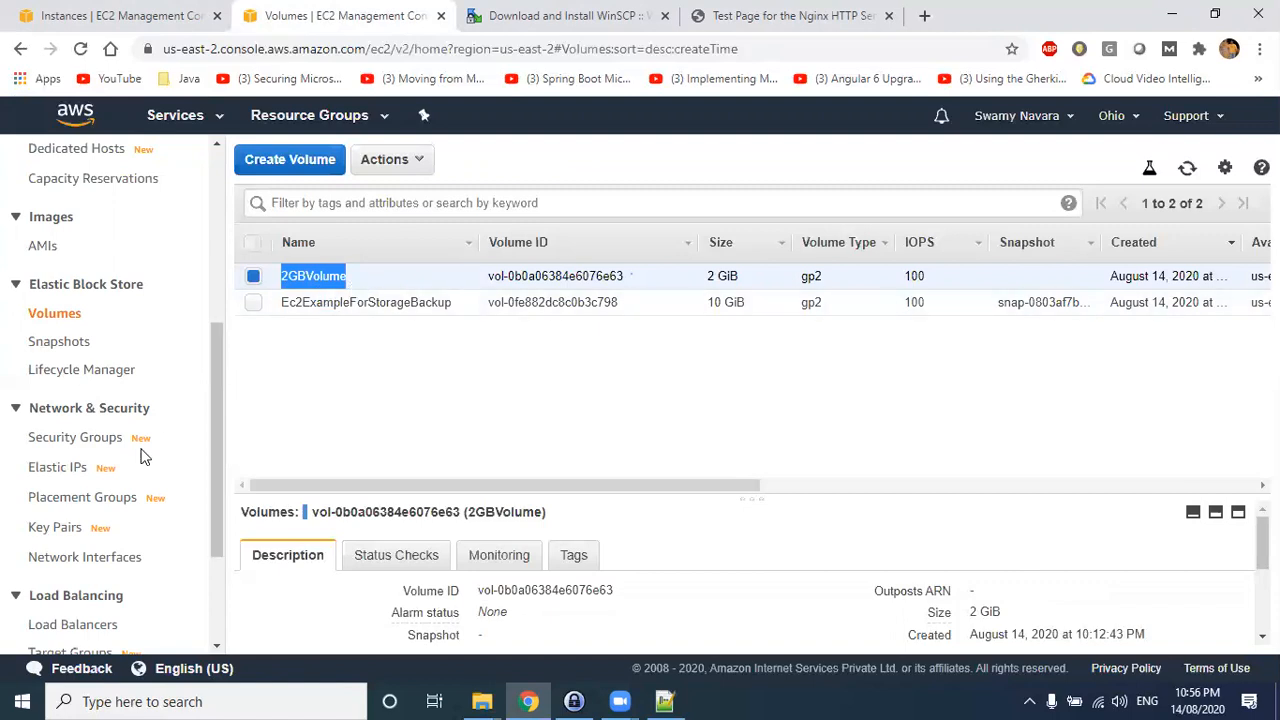
scroll(80, 495, "down", 2)
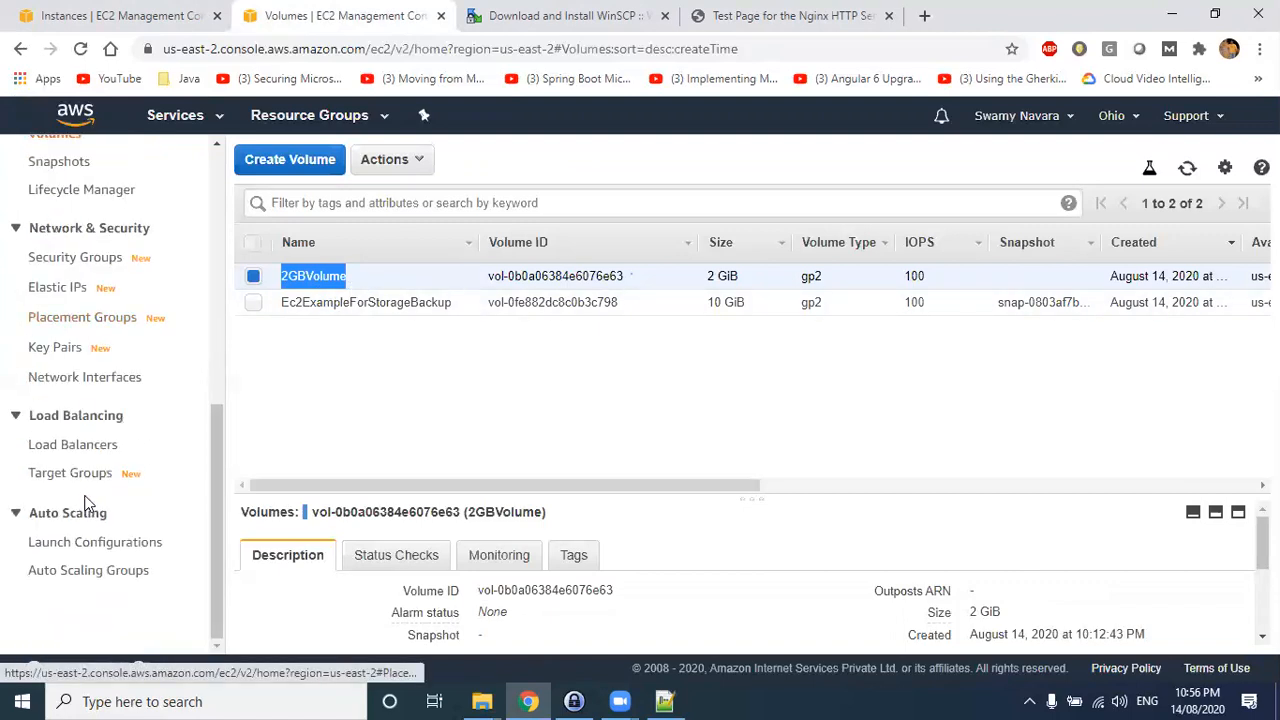
scroll(78, 325, "up", 1)
left_click(59, 255)
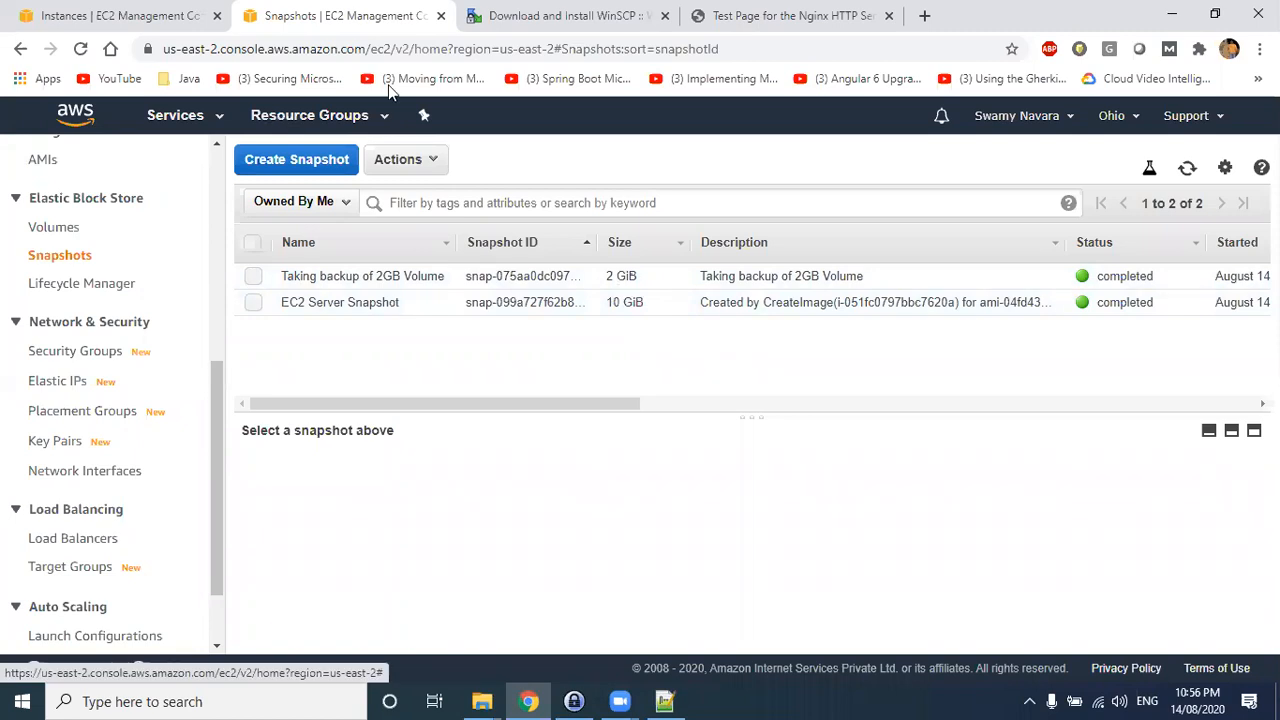
- Examine the names, sizes and descriptions of the 2GB volume backup and the EC2 Server Snapshot
left_click_drag(648, 266, 680, 240)
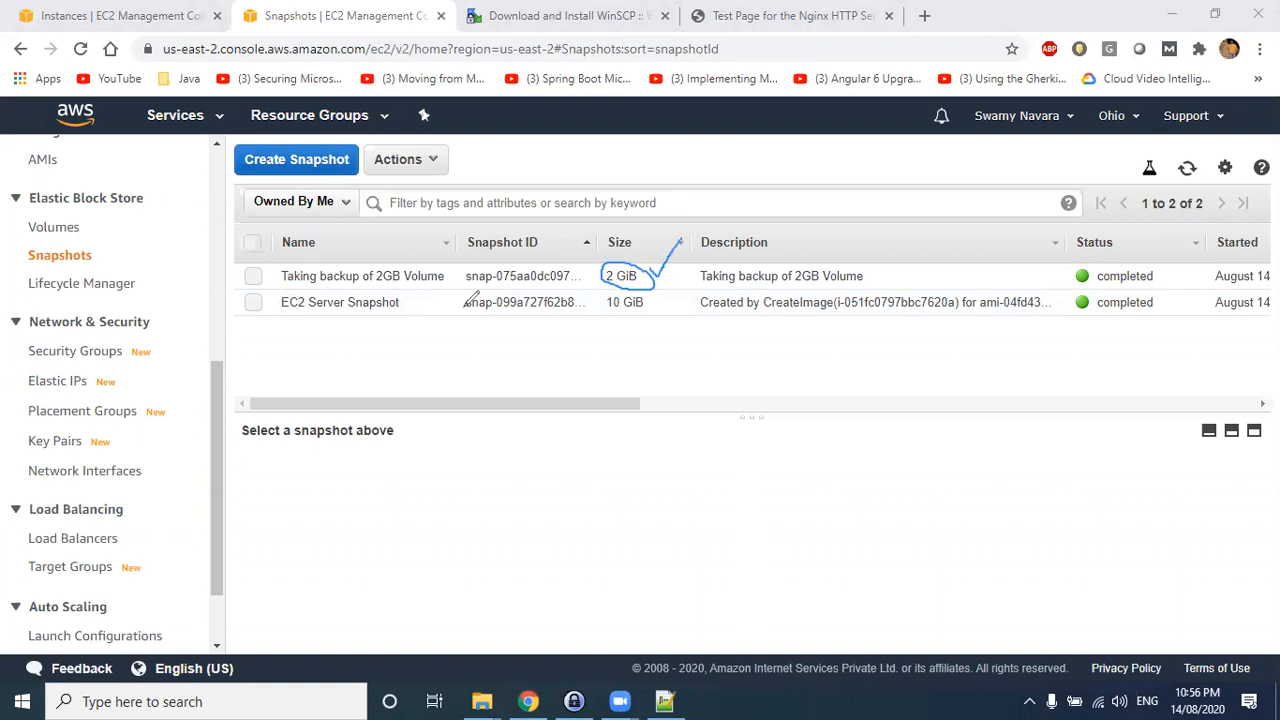
left_click_drag(284, 289, 455, 288)
mouse_move(889, 353)
left_mouse_down()
mouse_move(892, 371)
mouse_move(904, 356)
mouse_move(982, 349)
mouse_move(983, 360)
mouse_move(1036, 340)
left_mouse_up()
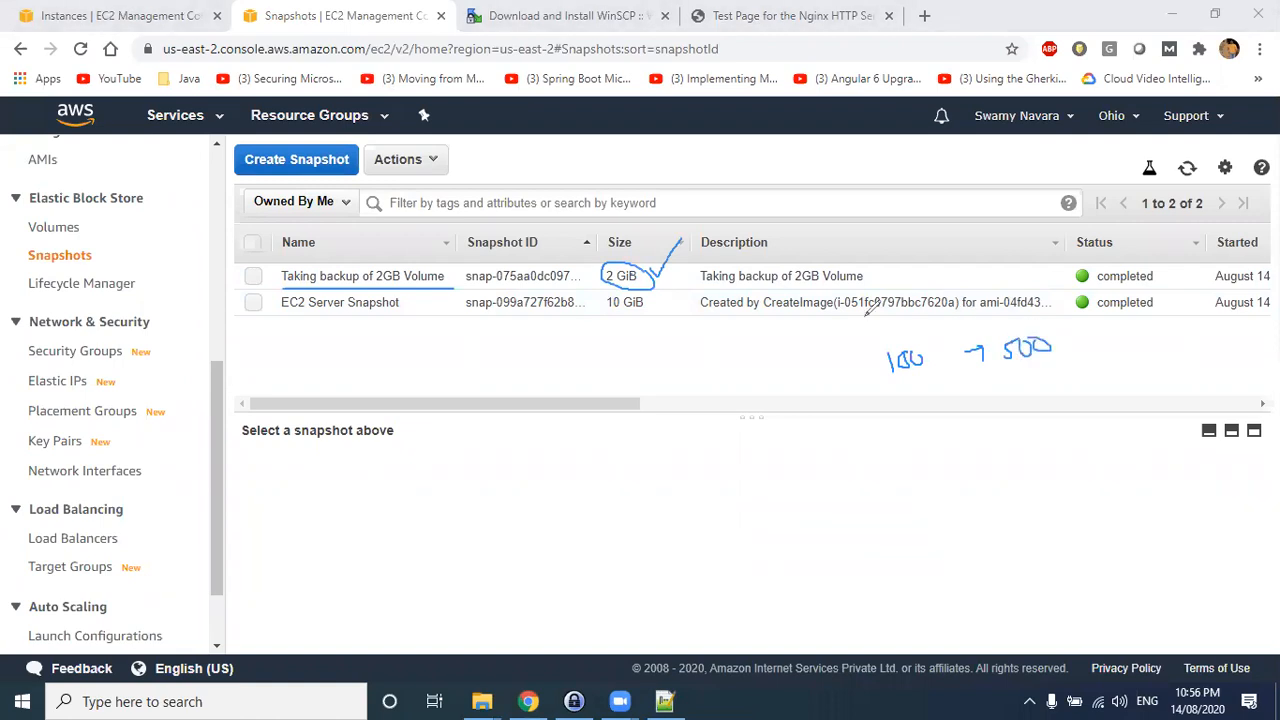
left_click_drag(733, 306, 781, 299)
mouse_move(1060, 330)
left_mouse_down()
mouse_move(892, 326)
mouse_move(1066, 335)
mouse_move(1060, 322)
left_mouse_up()
left_click_drag(628, 294, 669, 304)
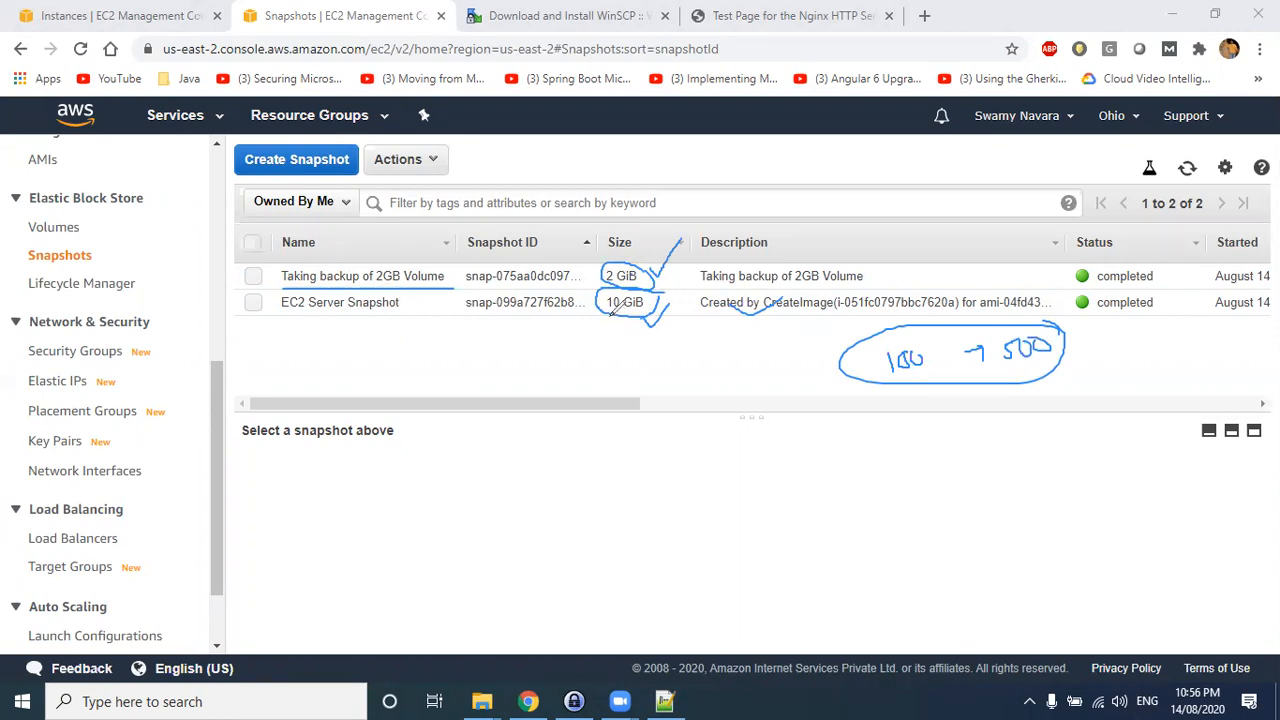
left_click(709, 136)
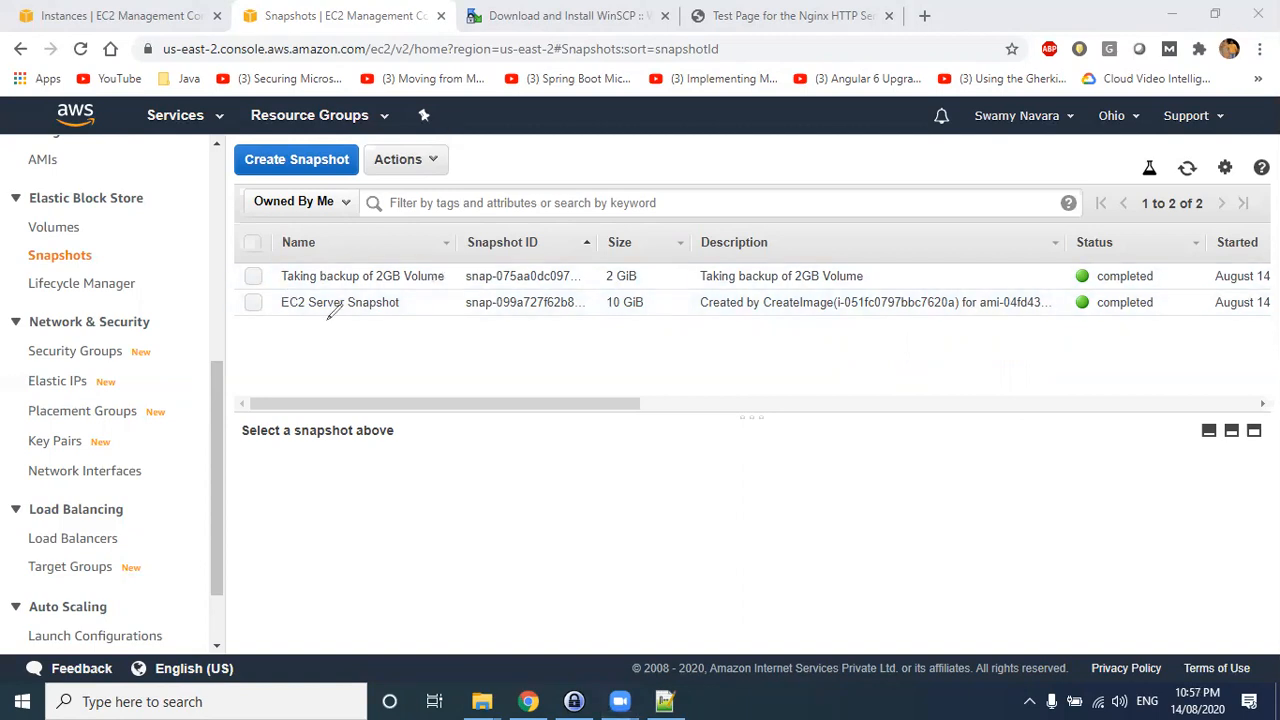
left_click_drag(325, 331, 433, 348)
mouse_move(236, 324)
left_mouse_down()
mouse_move(262, 309)
mouse_move(292, 257)
left_mouse_up()
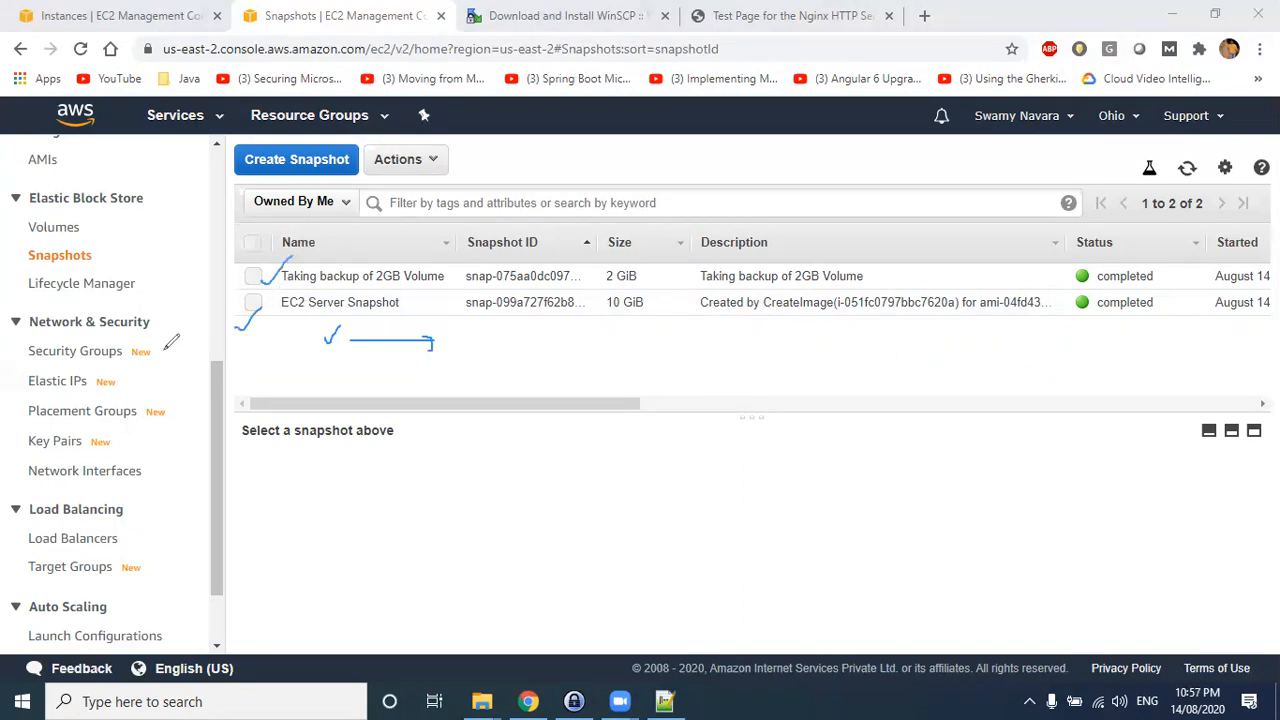
mouse_move(90, 229)
left_mouse_down()
mouse_move(125, 212)
mouse_move(158, 228)
mouse_move(167, 210)
mouse_move(180, 229)
mouse_move(196, 211)
left_mouse_up()
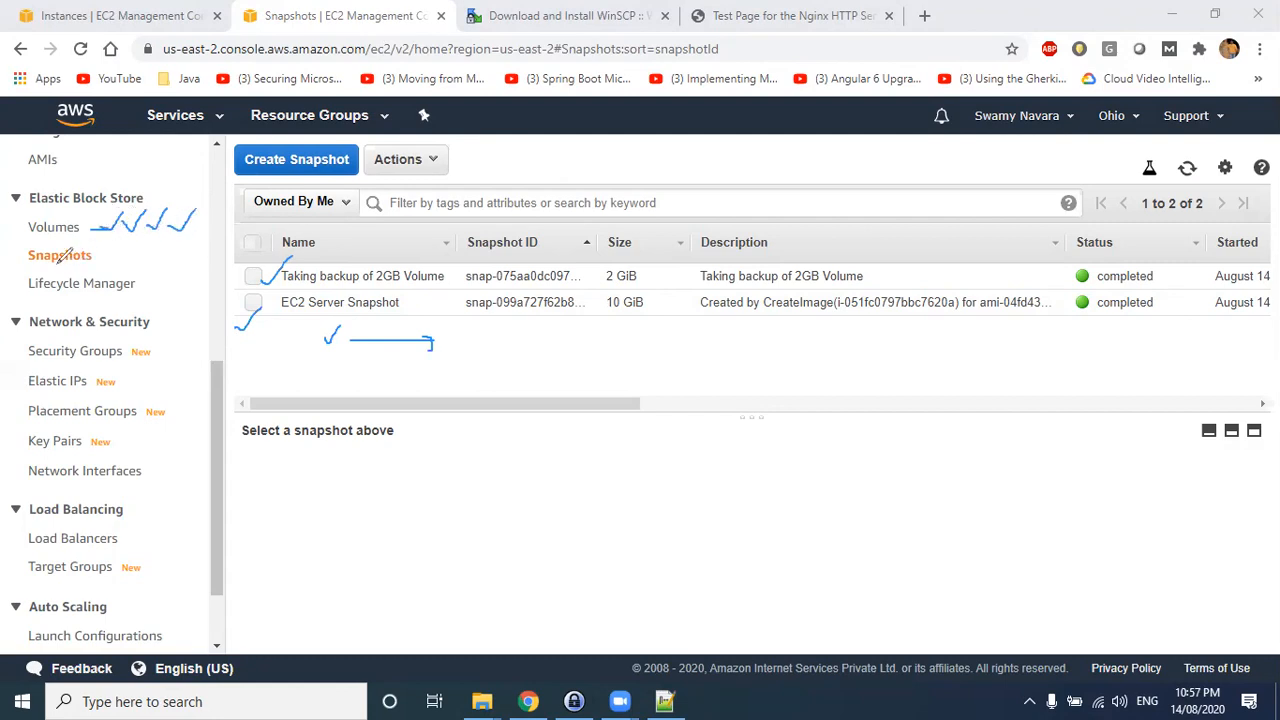
mouse_move(53, 263)
left_mouse_down()
mouse_move(104, 236)
mouse_move(20, 254)
mouse_move(143, 253)
mouse_move(136, 270)
mouse_move(150, 270)
left_mouse_up()
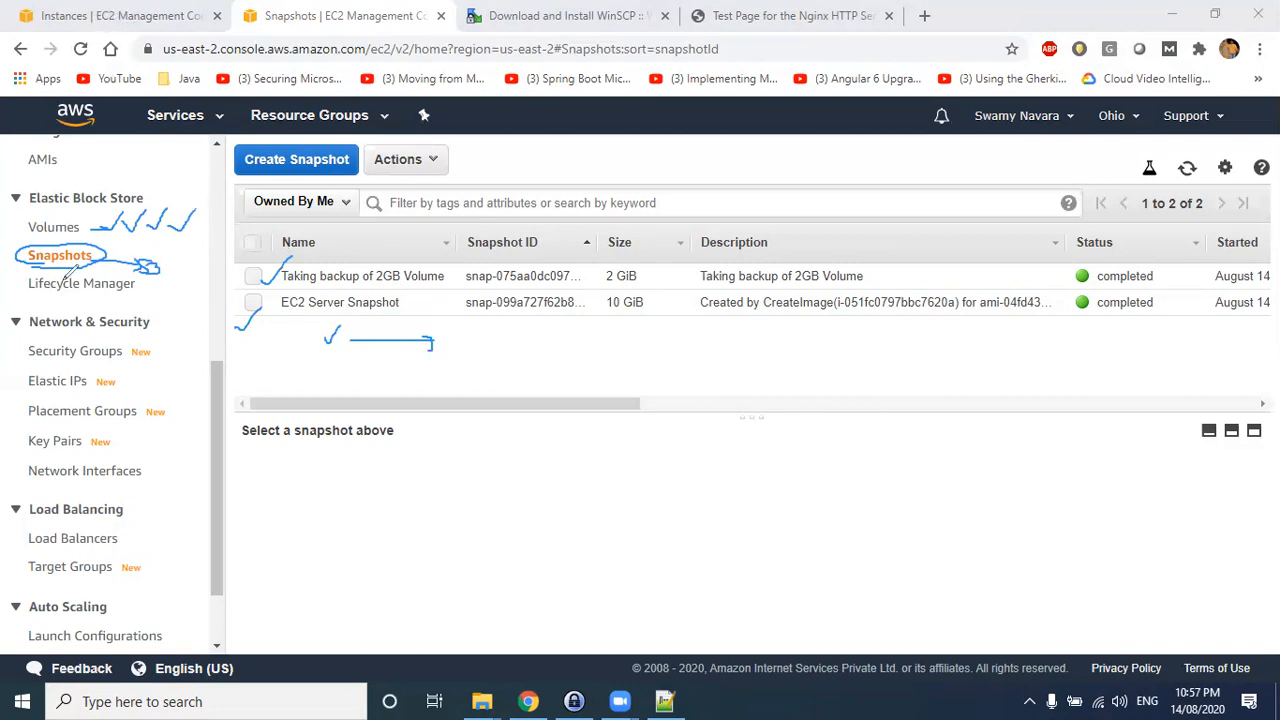
left_click_drag(30, 291, 135, 290)
left_click_drag(28, 293, 152, 284)
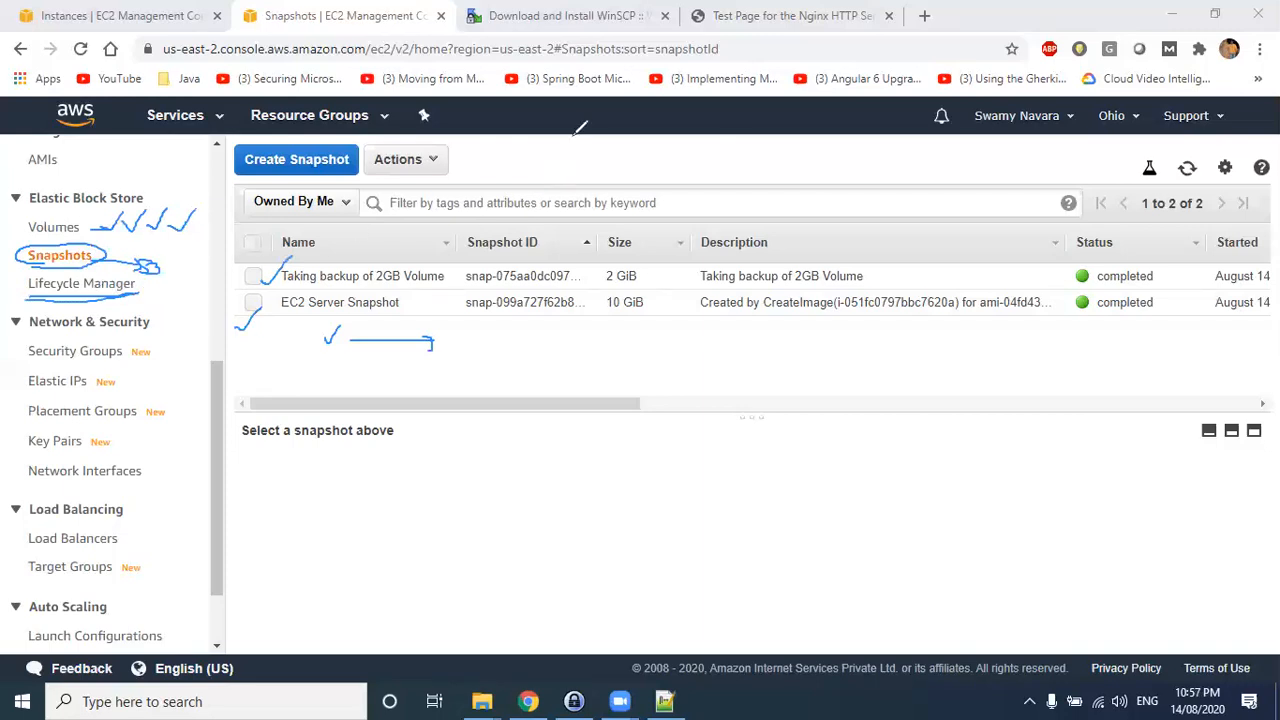
left_click(872, 144)
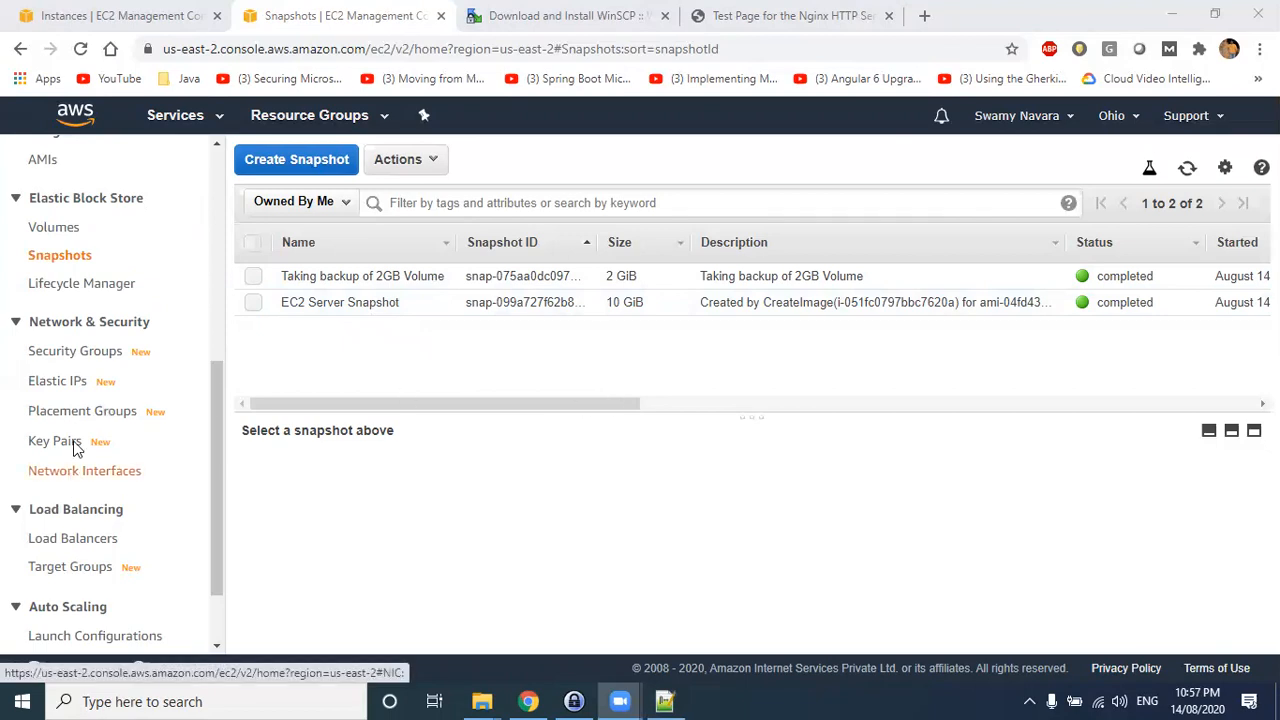
left_click_drag(27, 283, 152, 291)
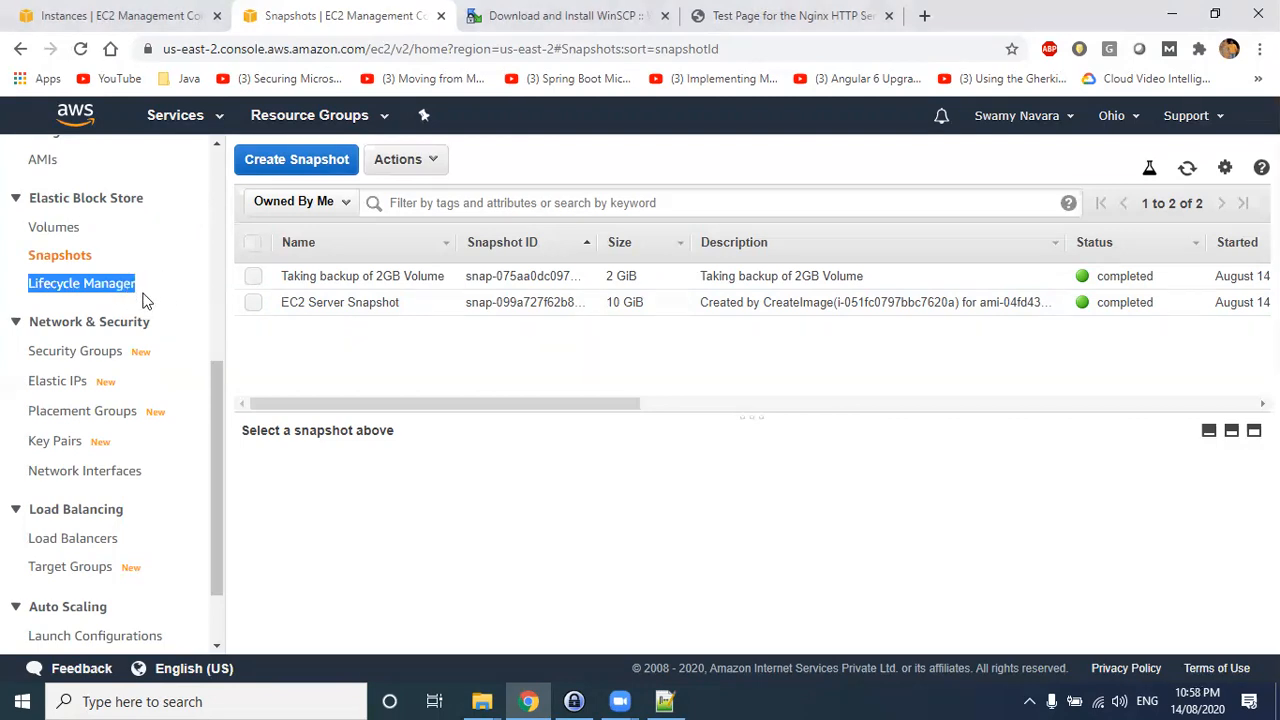
left_click_drag(165, 287, 43, 290)
scroll(90, 287, "up", 1)
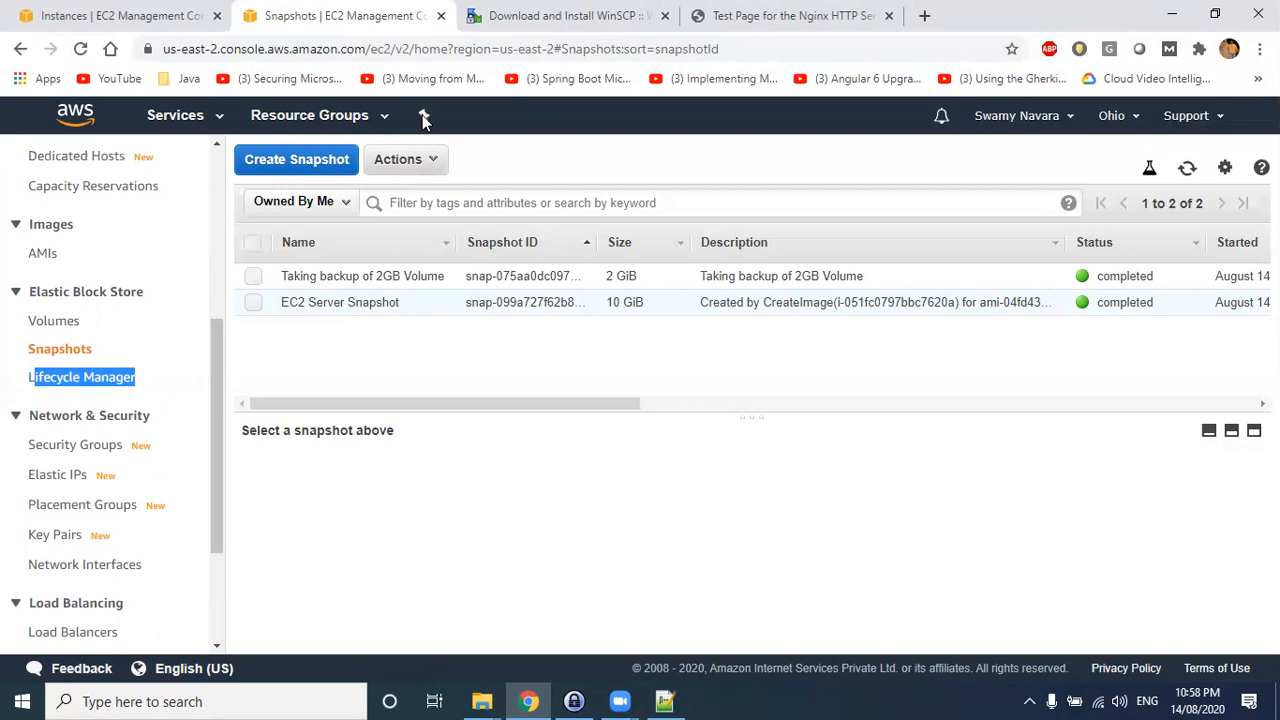
left_click(780, 42)
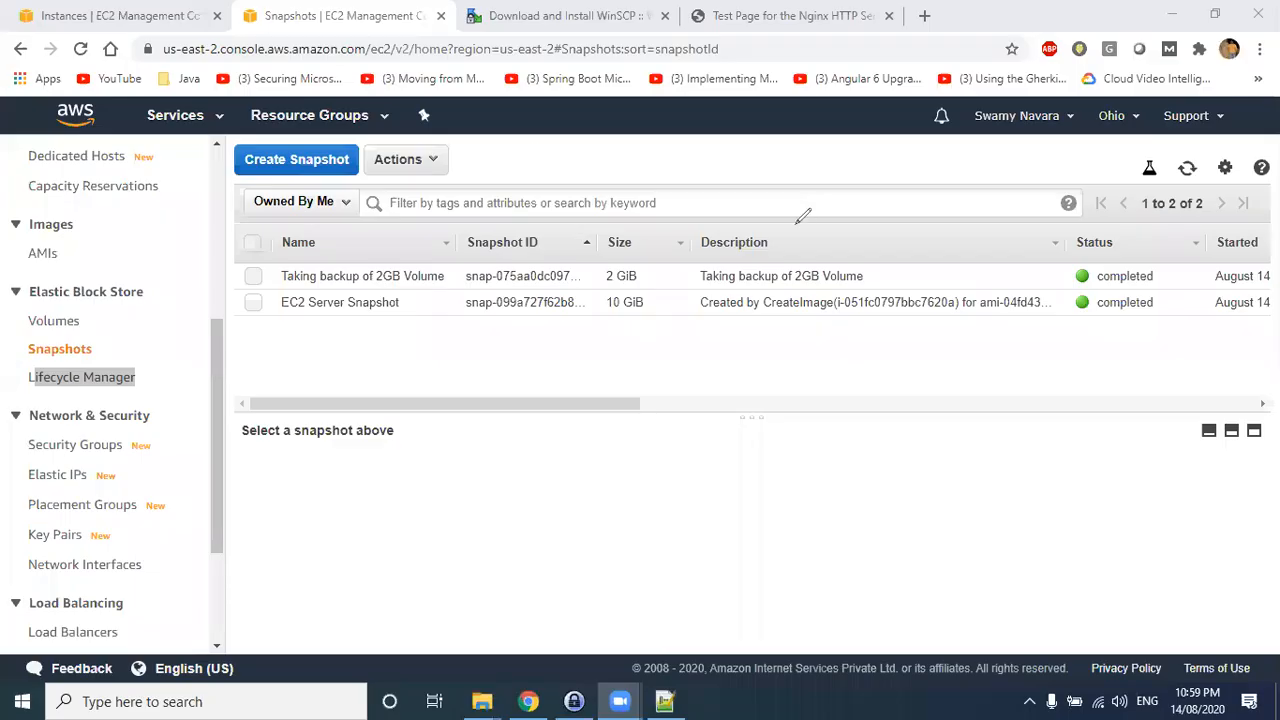
mouse_move(466, 346)
left_mouse_down()
mouse_move(498, 330)
mouse_move(470, 376)
mouse_move(513, 356)
left_mouse_up()
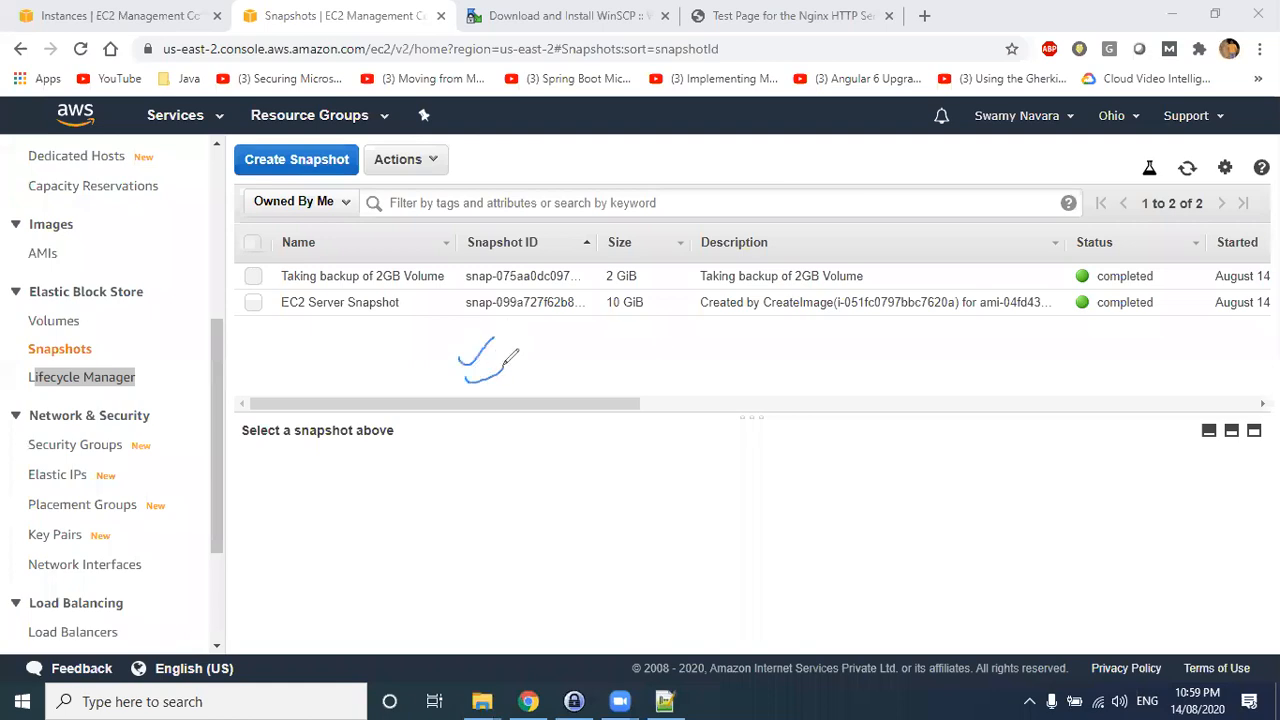
mouse_move(484, 410)
left_mouse_down()
mouse_move(466, 464)
mouse_move(542, 431)
mouse_move(548, 447)
left_mouse_up()
mouse_move(556, 388)
left_mouse_down()
mouse_move(556, 476)
mouse_move(746, 428)
mouse_move(724, 456)
left_mouse_up()
left_click_drag(577, 428, 590, 452)
left_click_drag(717, 344, 771, 470)
left_click_drag(441, 501, 578, 501)
left_click_drag(322, 530, 346, 514)
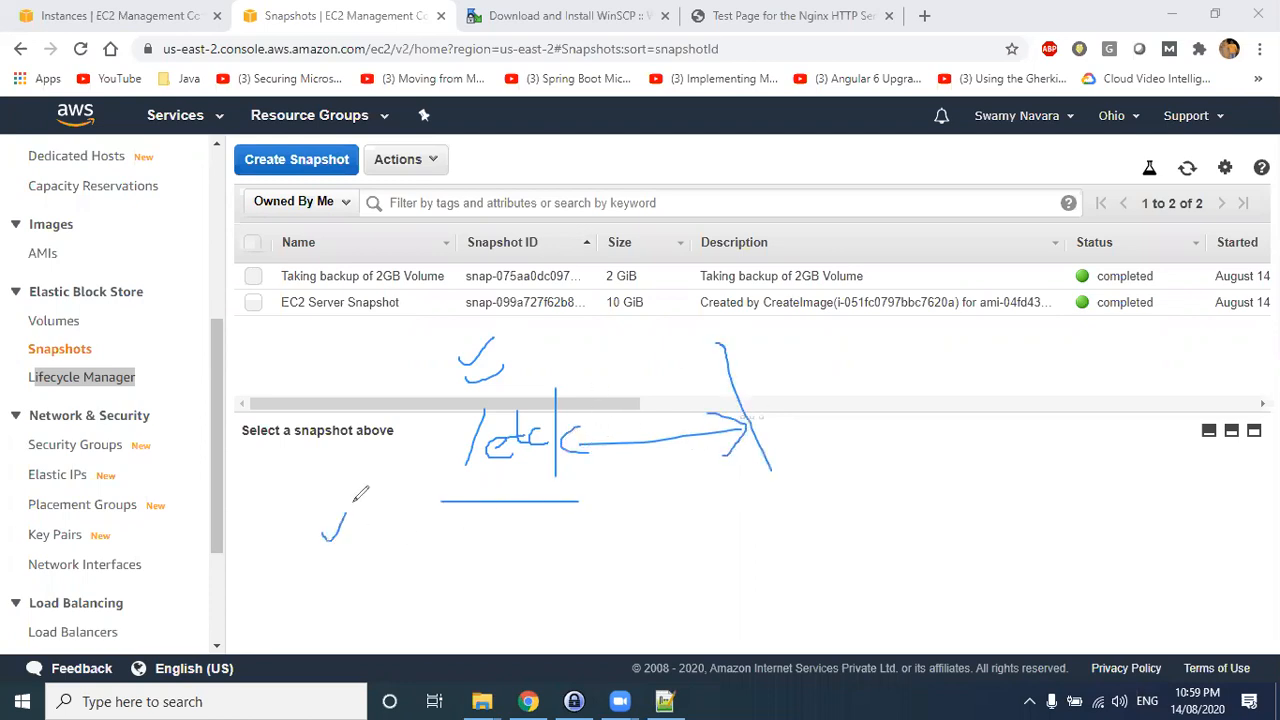
mouse_move(734, 479)
left_mouse_down()
mouse_move(727, 517)
mouse_move(404, 588)
mouse_move(422, 574)
mouse_move(415, 520)
mouse_move(430, 504)
mouse_move(428, 527)
left_mouse_up()
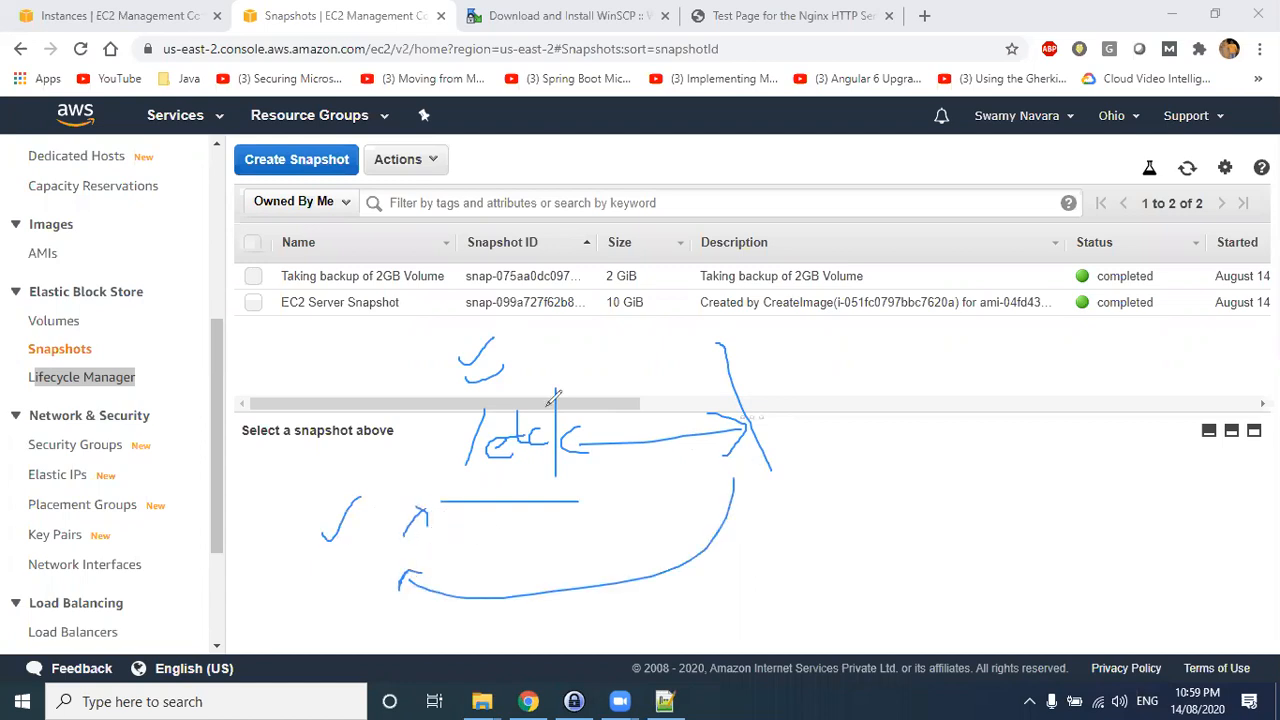
key("e")
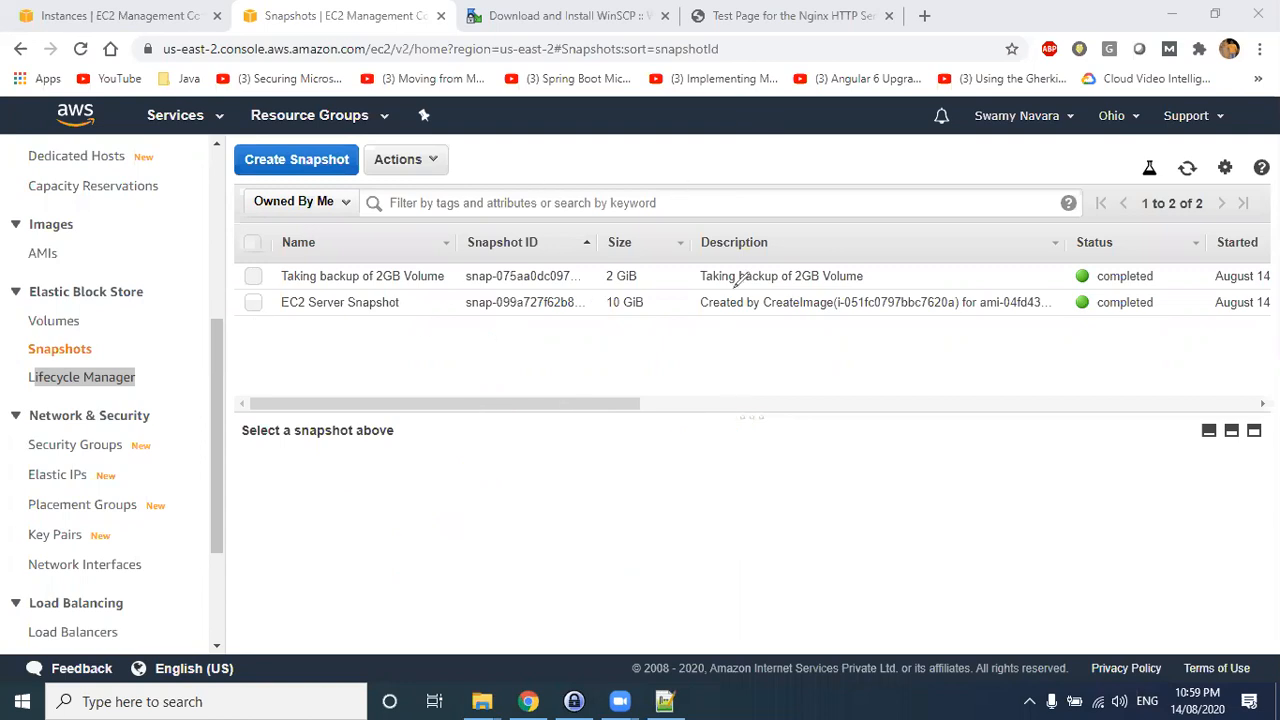
- Open Lifecycle Manager under Elastic Block Store and review its page for scheduling EBS snapshots
mouse_move(33, 377)
left_mouse_down()
mouse_move(20, 377)
mouse_move(162, 360)
mouse_move(55, 352)
mouse_move(14, 372)
mouse_move(38, 382)
left_mouse_up()
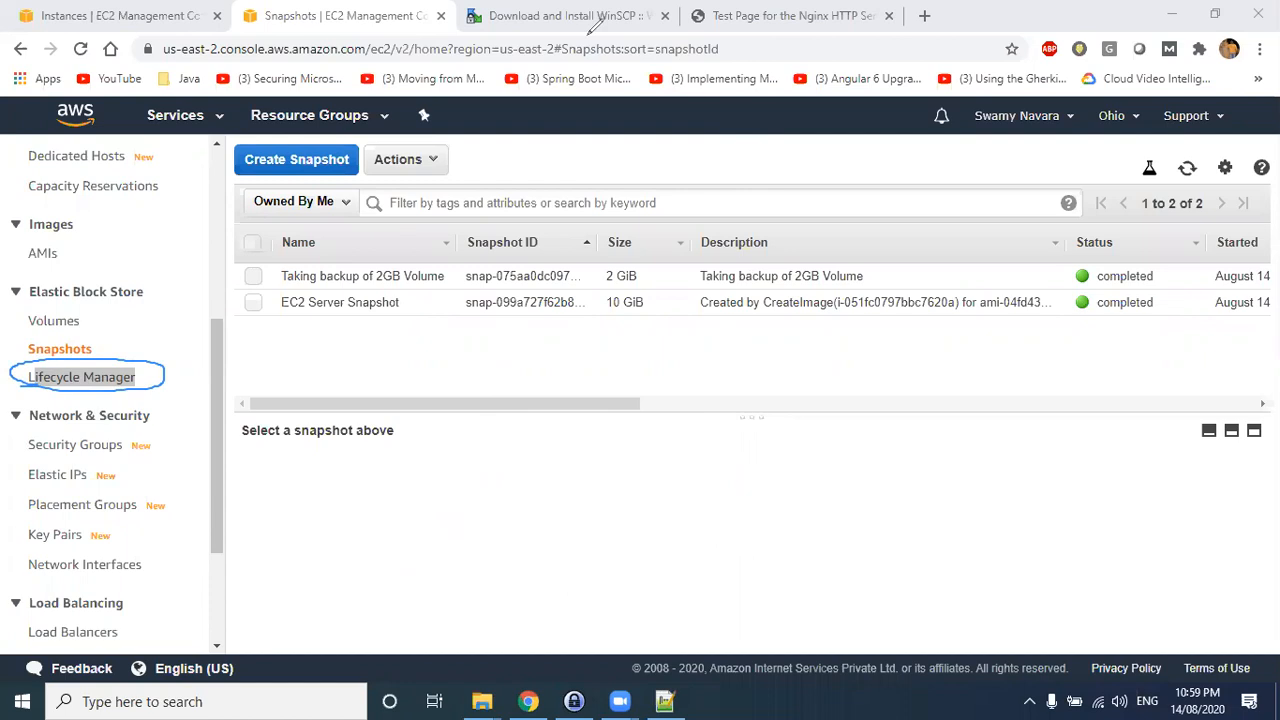
left_click_drag(35, 378, 114, 381)
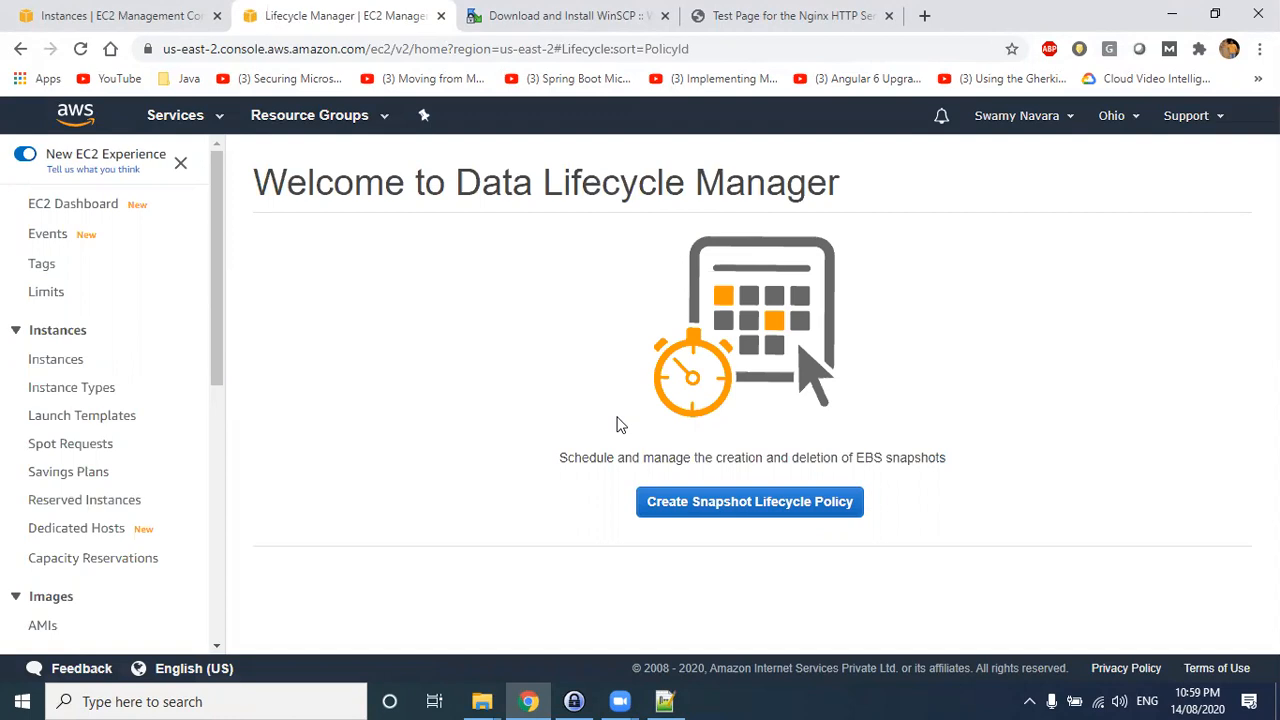
left_click_drag(216, 263, 212, 323)
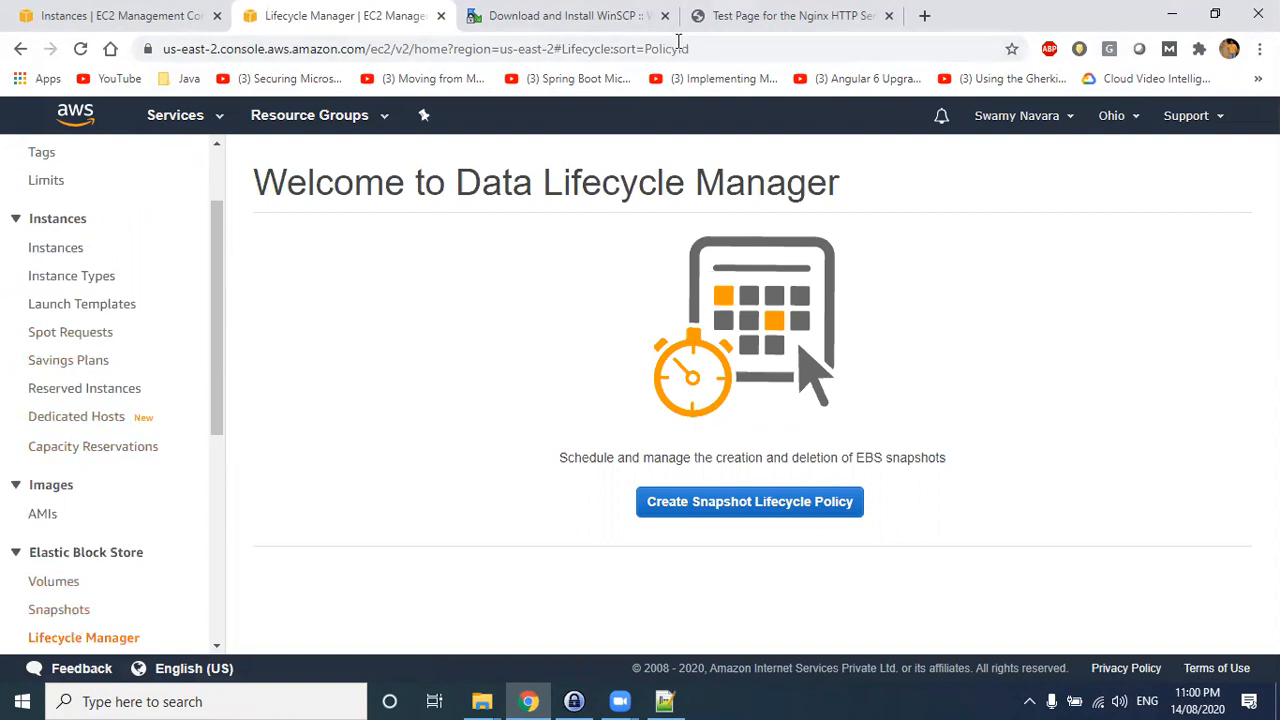
- Review the backing webserver instance image in the AMIs list and the EC2 Server Snapshot's description in the snapshots list
left_click(42, 515)
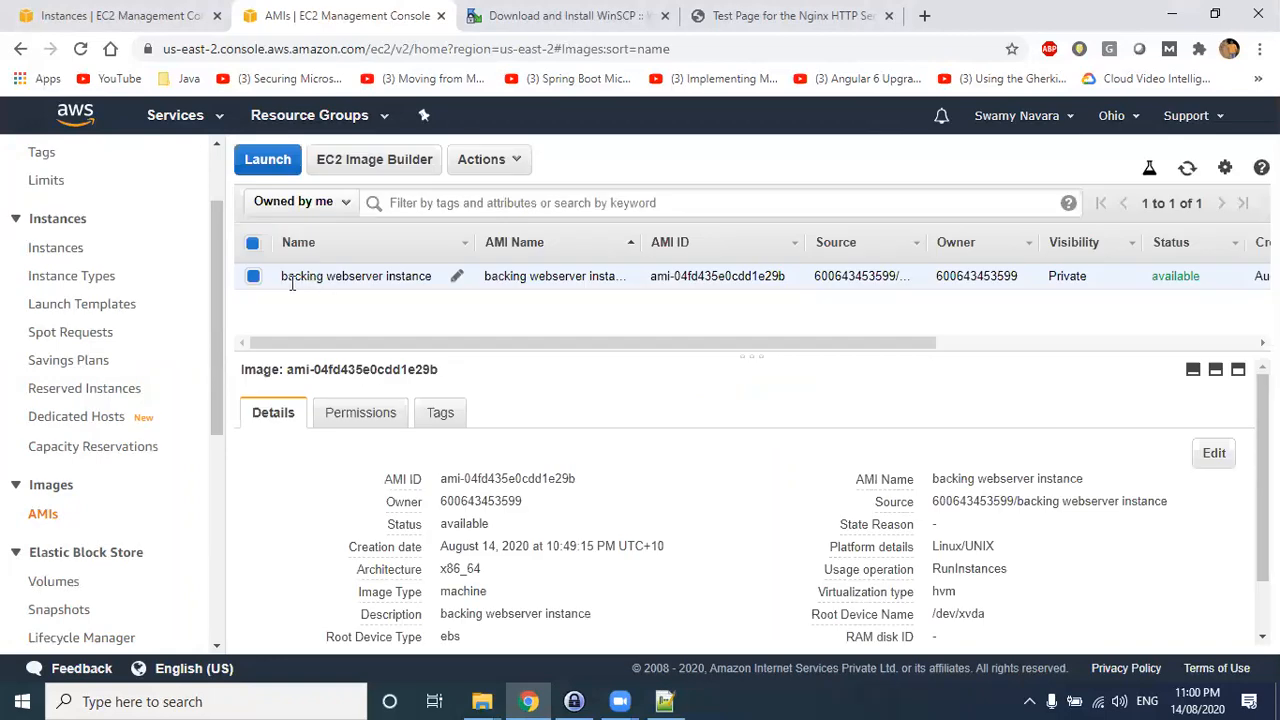
left_click_drag(286, 280, 424, 283)
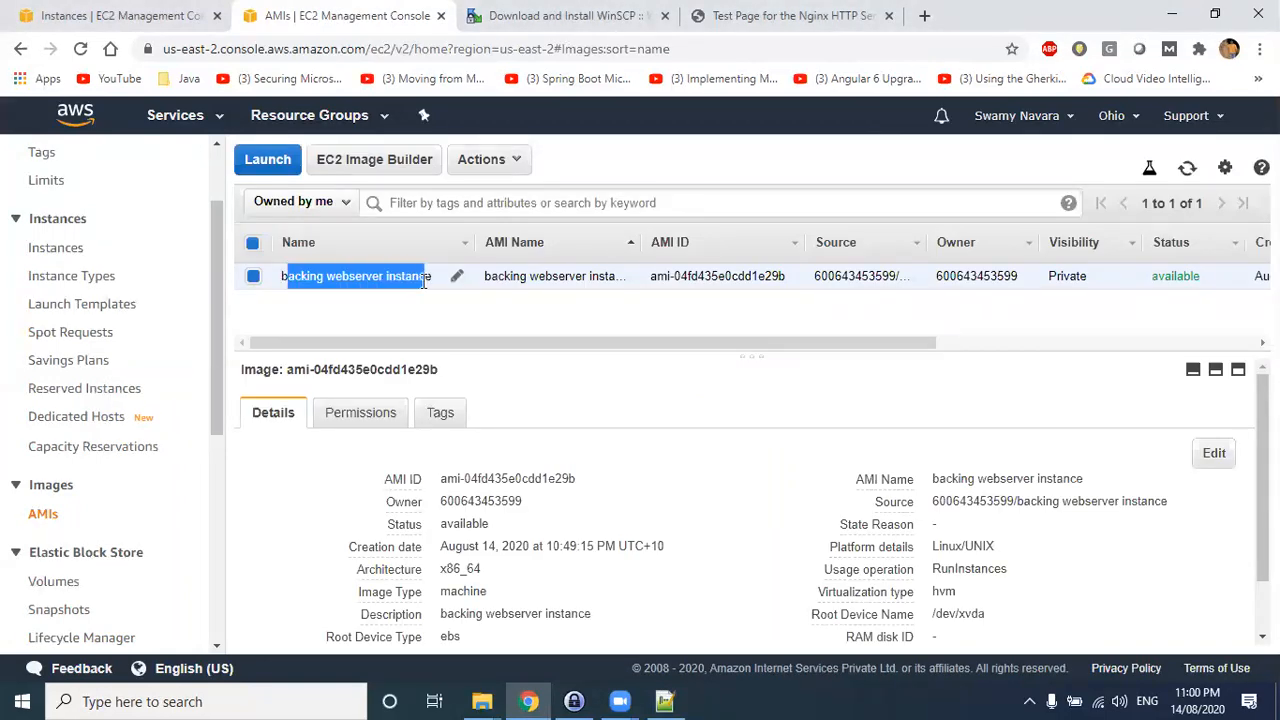
left_click(60, 609)
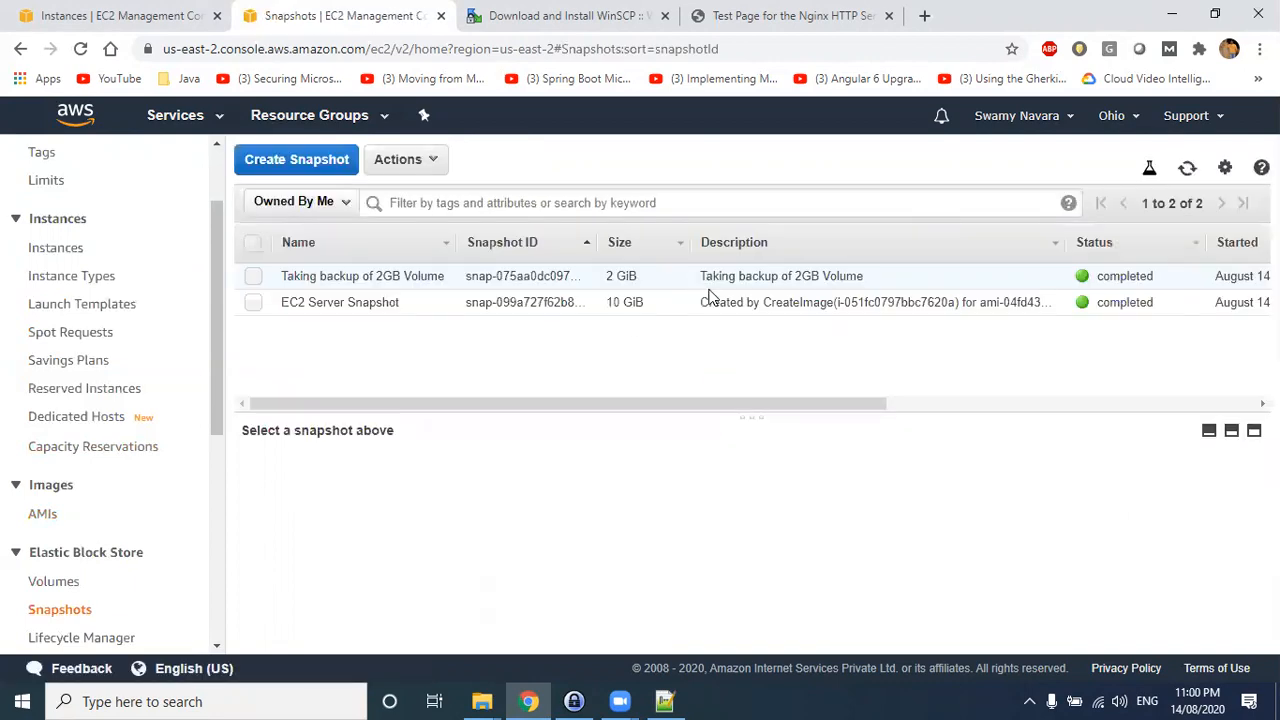
left_click_drag(700, 304, 1054, 303)
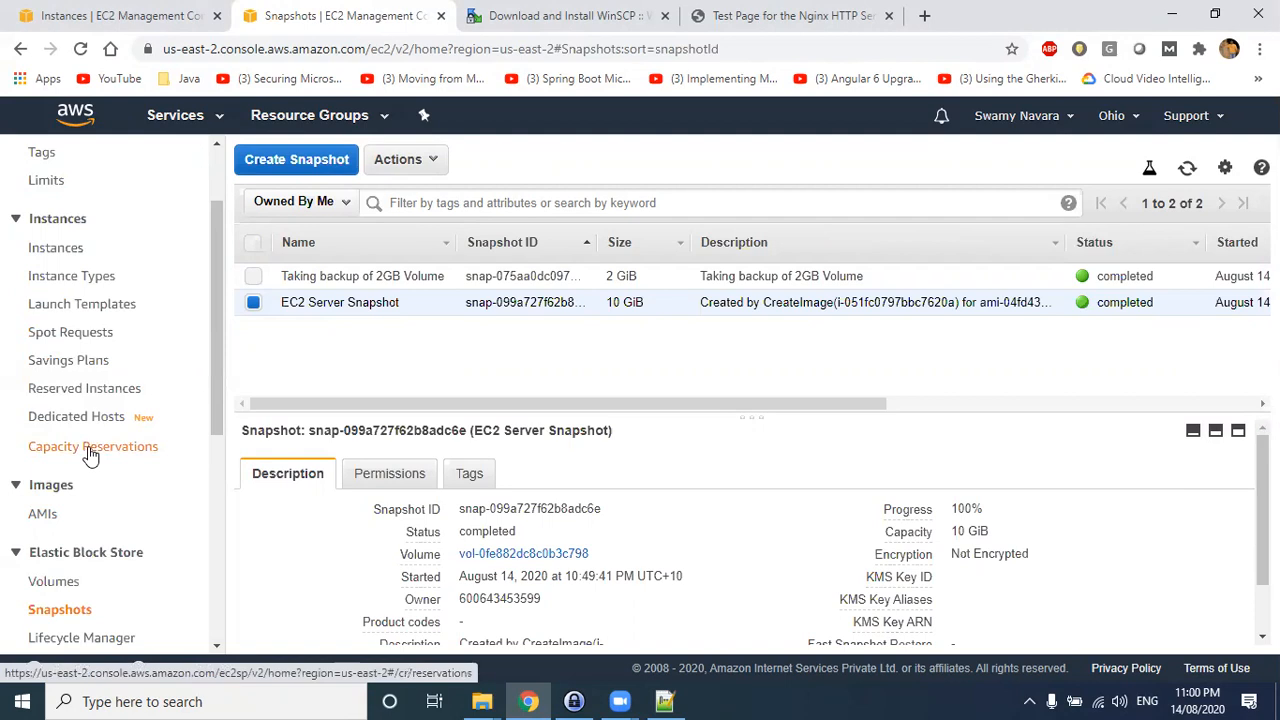
- Inspect the root volume settings in the Create Image dialog for RestoredEC2ServerMachine, and close it without creating an image
left_click(58, 250)
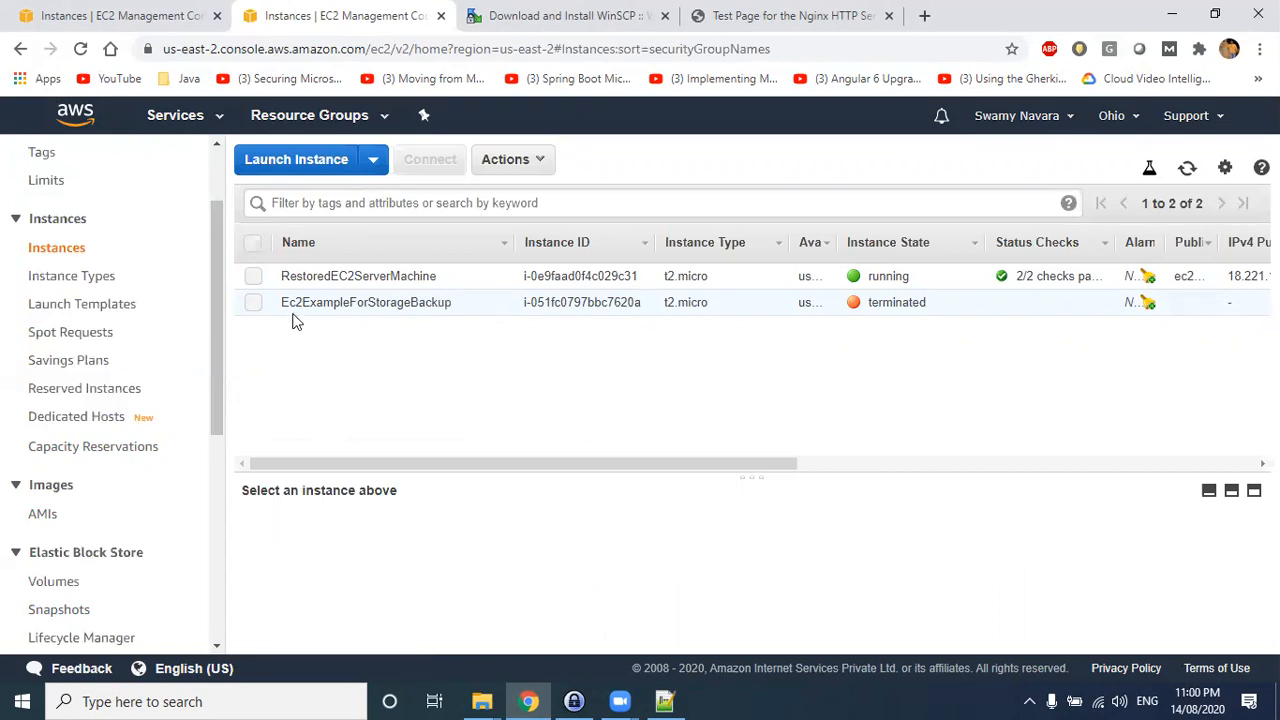
right_click(363, 272)
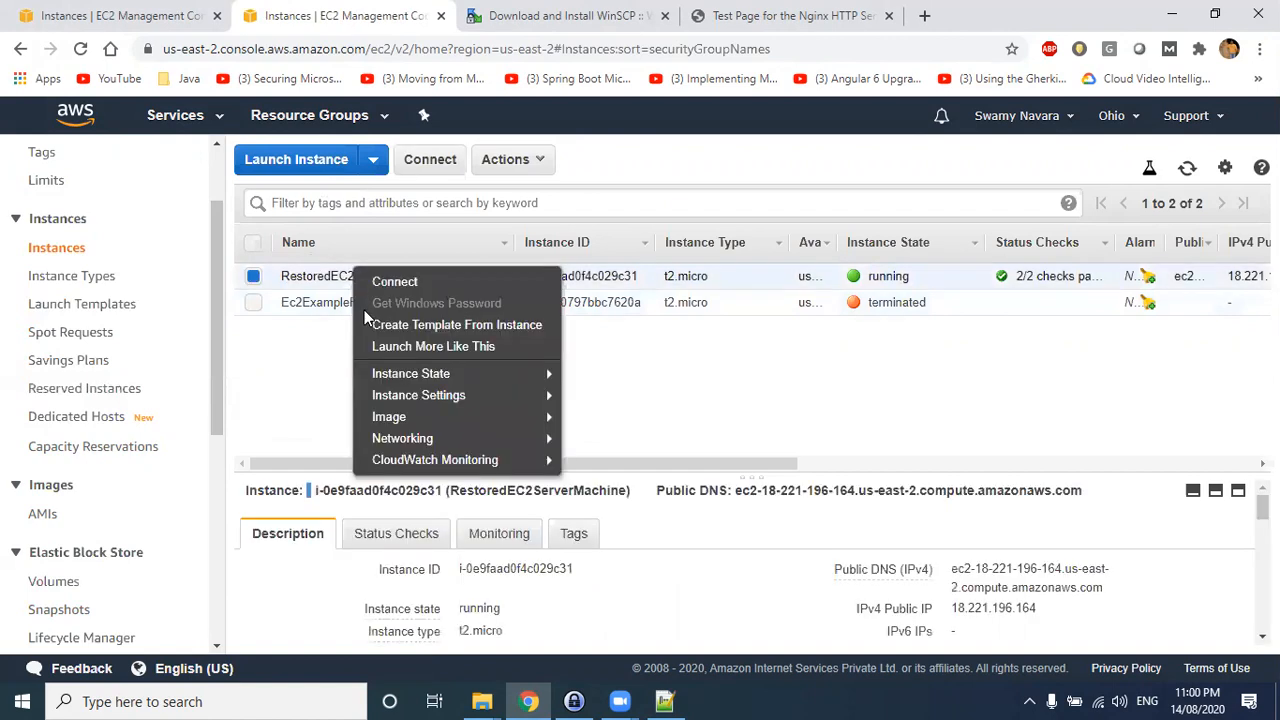
mouse_move(390, 417)
left_click(628, 420)
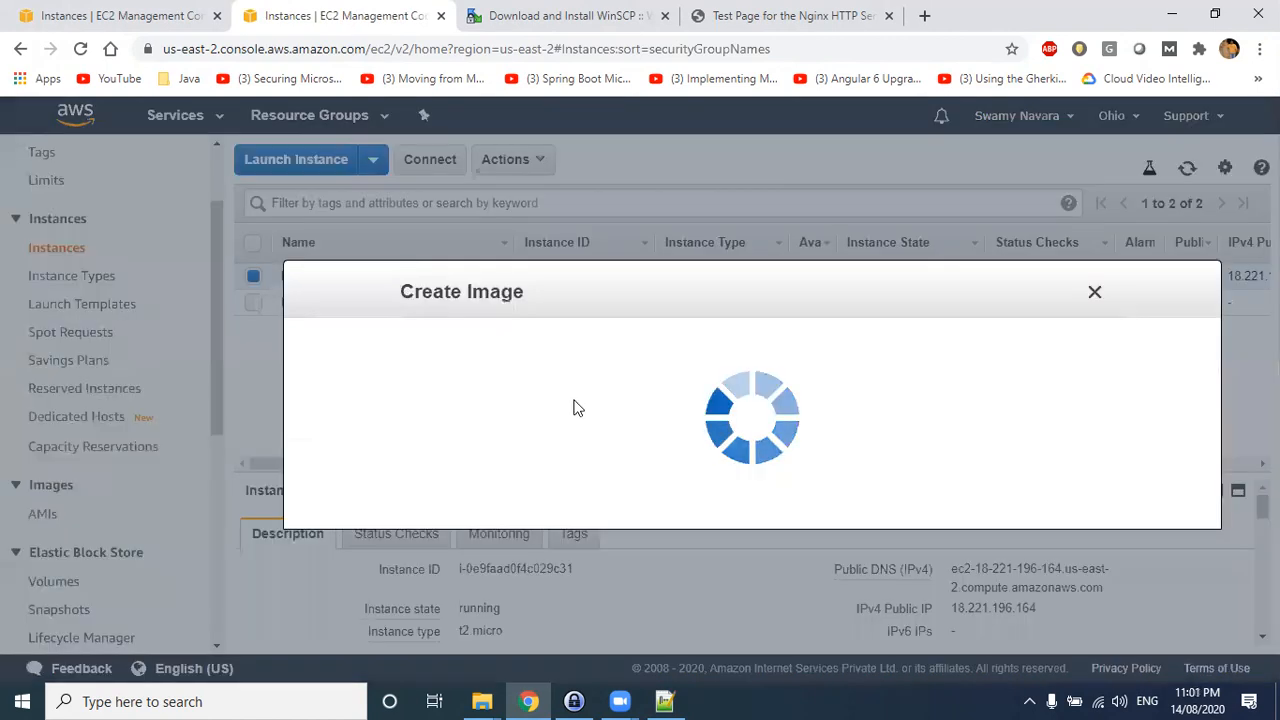
double_click(330, 450)
left_click_drag(382, 451, 452, 452)
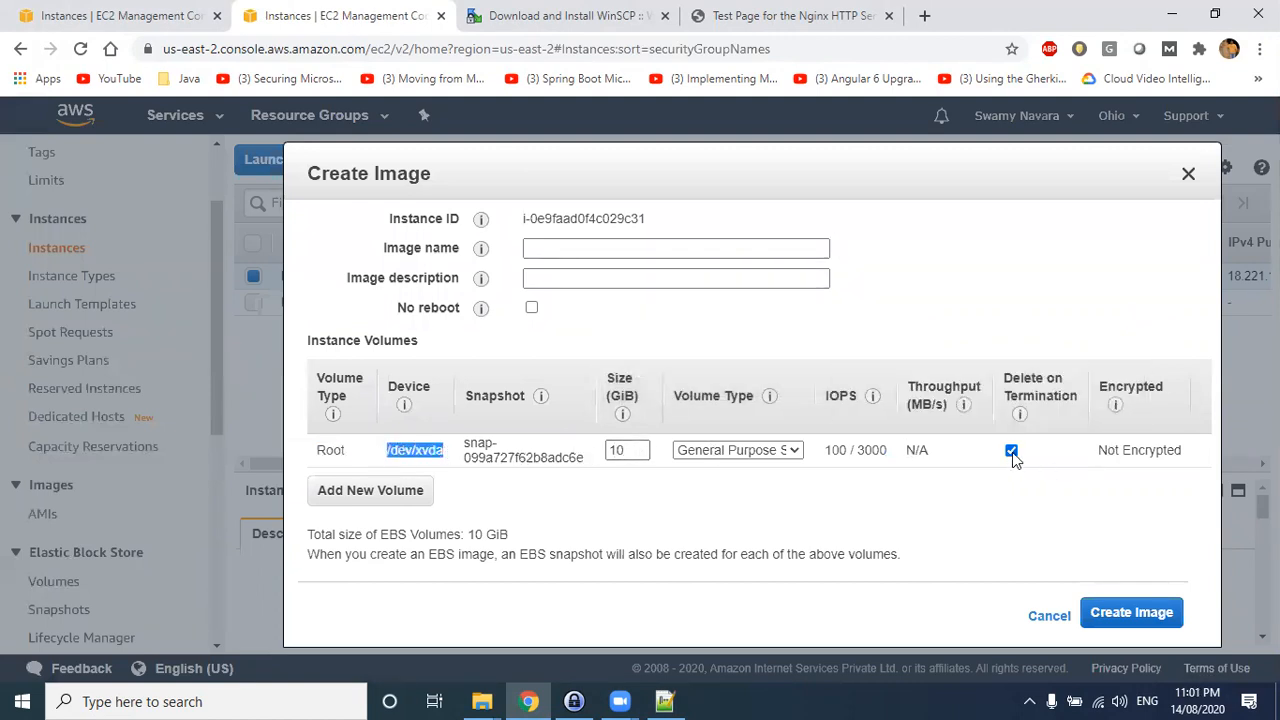
left_click_drag(318, 452, 1181, 456)
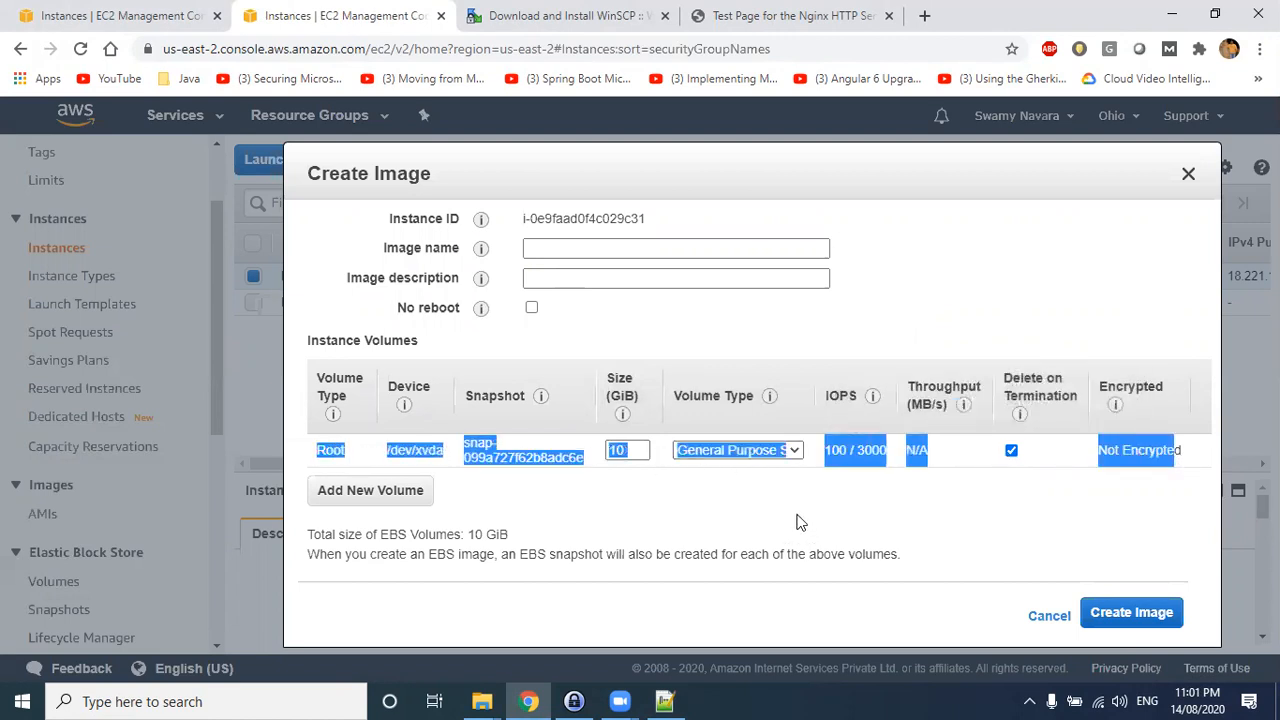
left_click(1049, 615)
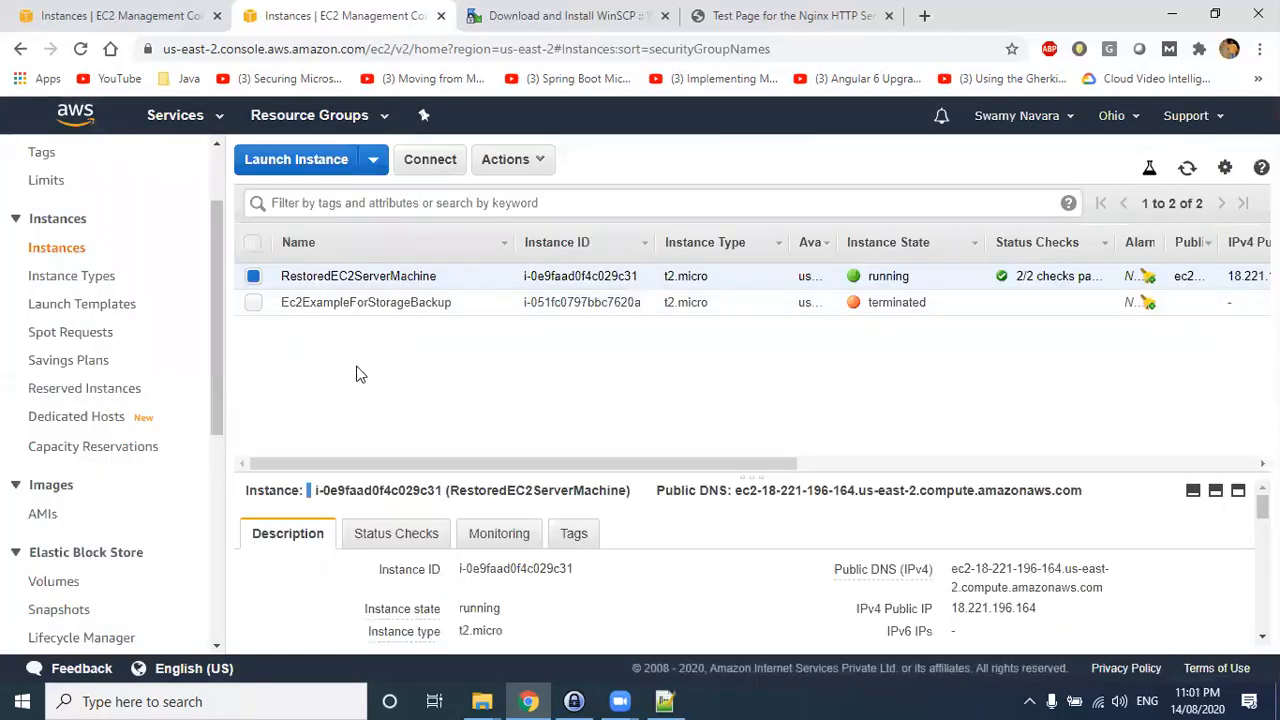
scroll(105, 515, "down", 3)
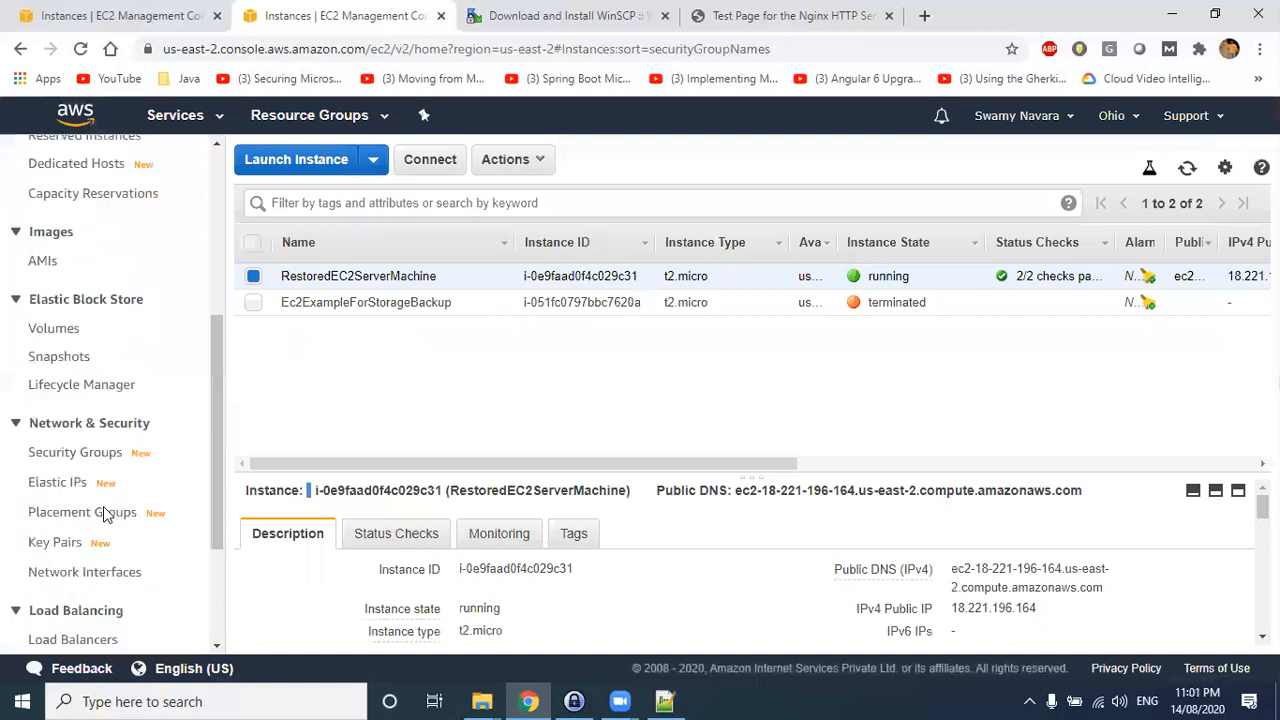
- Start a new snapshot lifecycle policy in Lifecycle Manager and enter the description "Everyday backup of 2Gb volume"
left_click(80, 358)
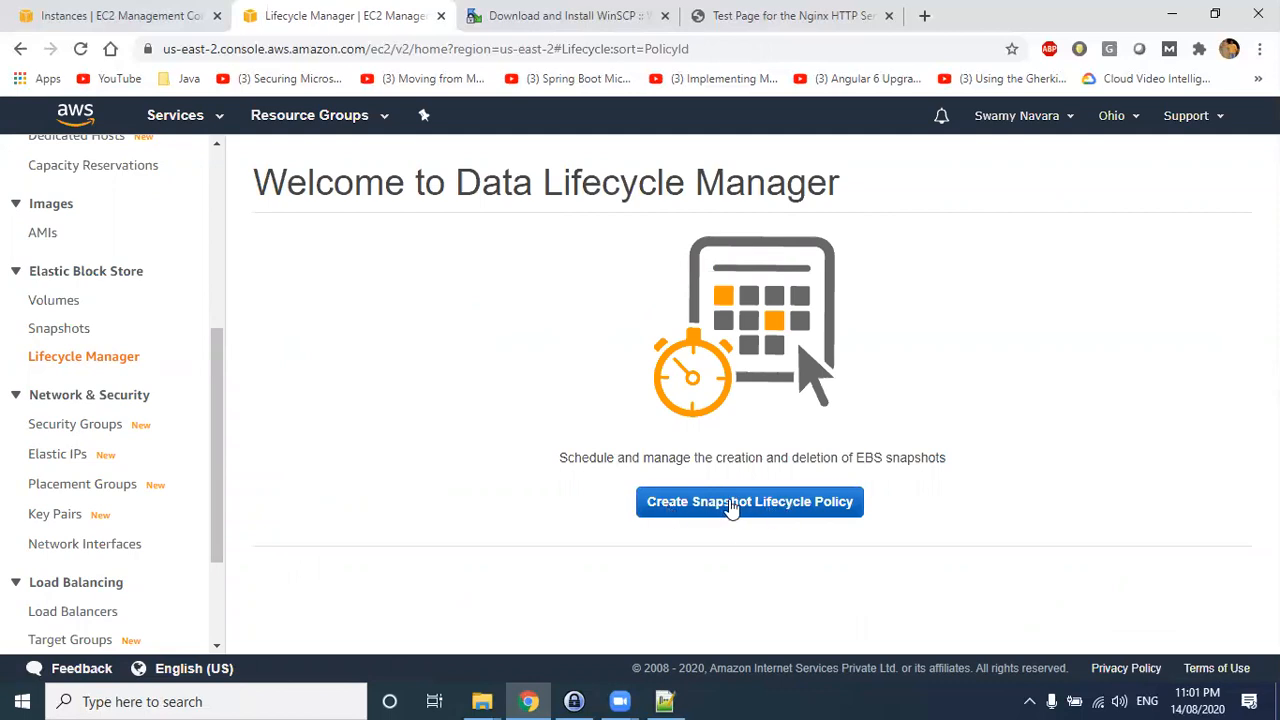
left_click(786, 507)
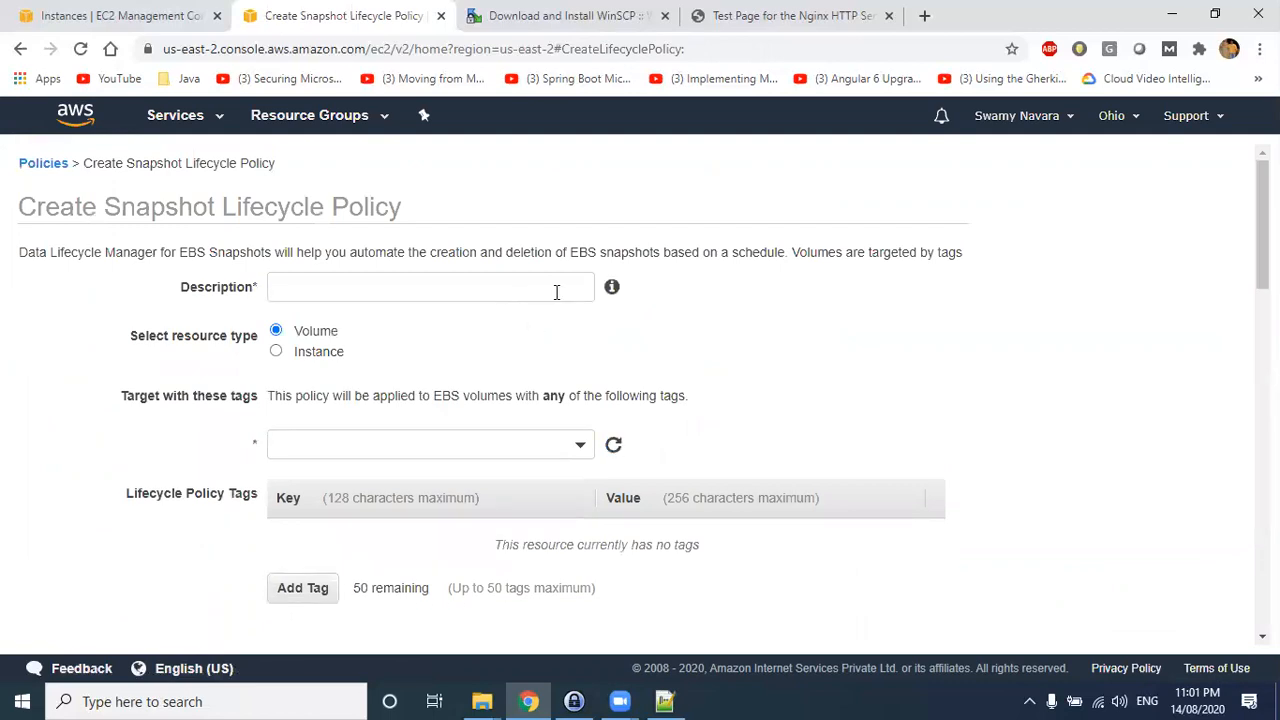
left_click(324, 283)
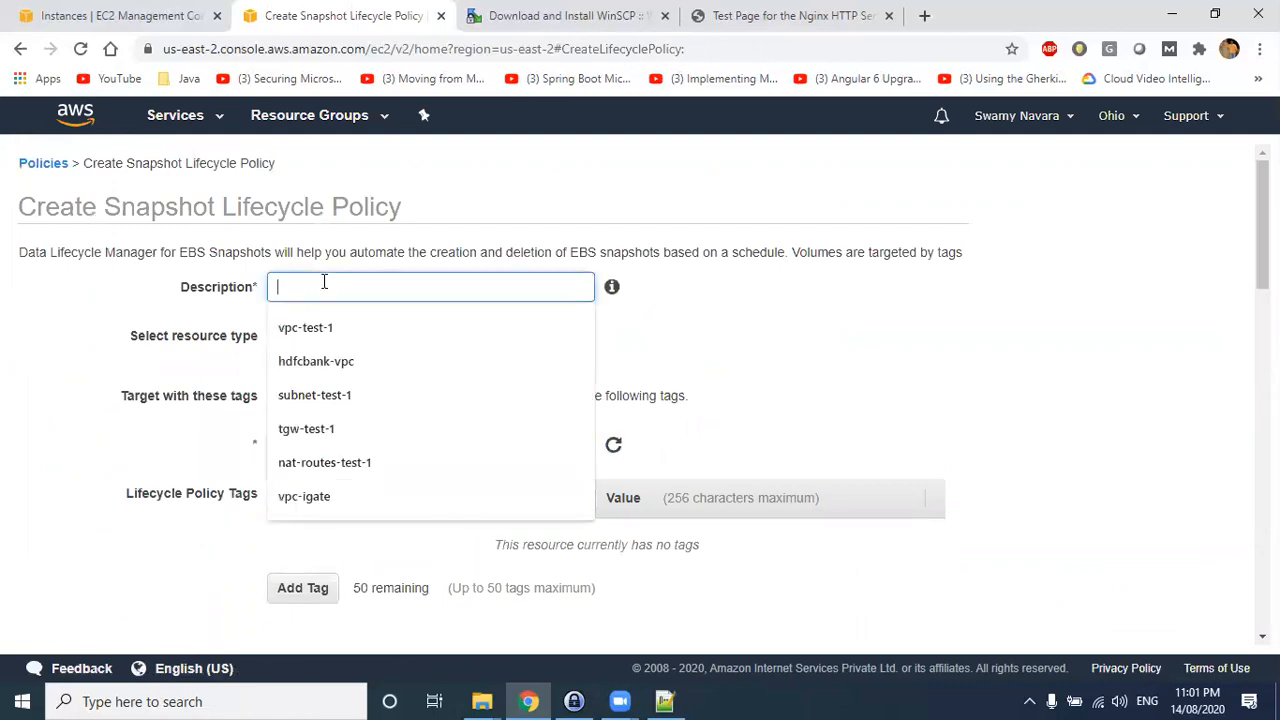
type("Everyday backup of 2Gb volume")
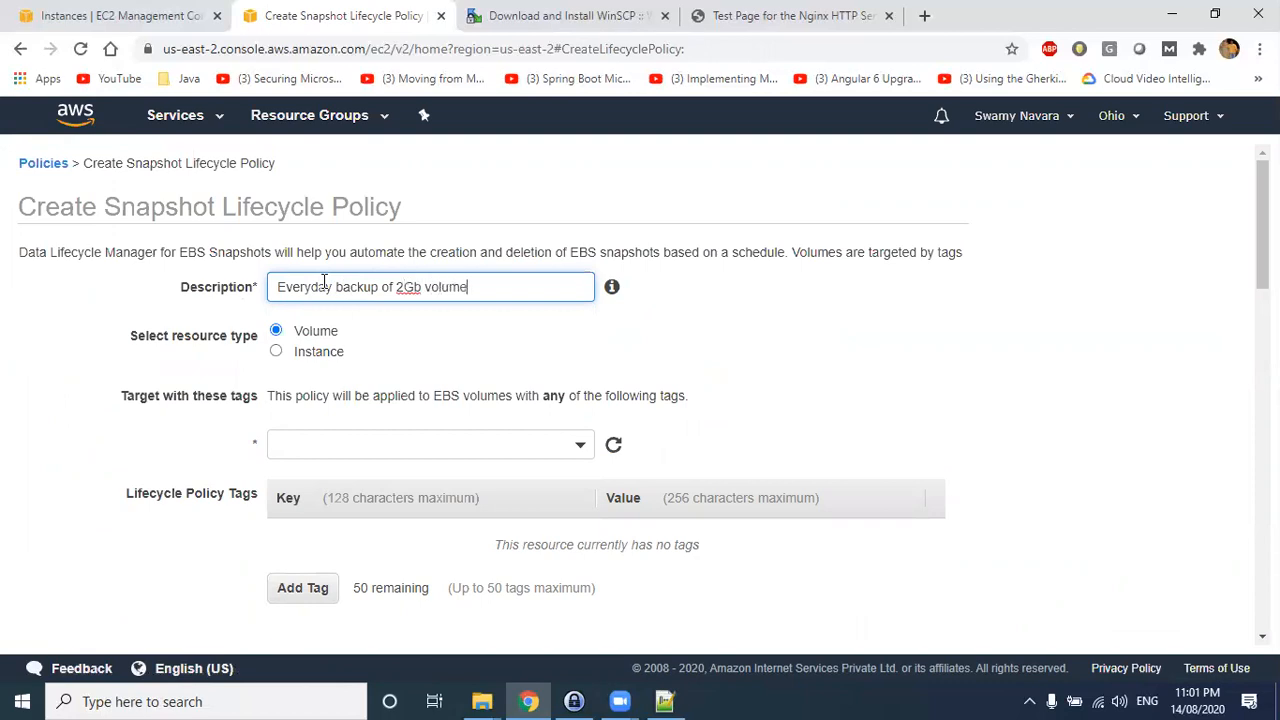
left_click_drag(395, 287, 486, 287)
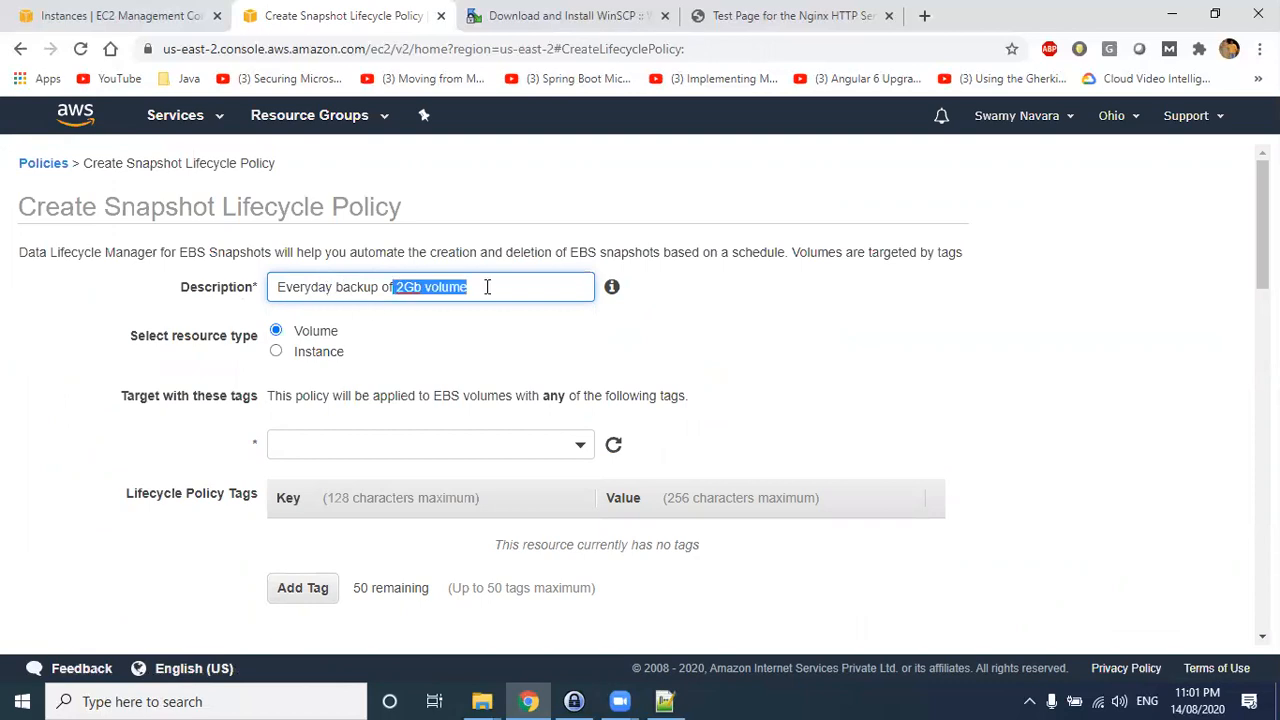
left_click(402, 288)
left_click_drag(399, 287, 454, 287)
left_click_drag(280, 288, 334, 309)
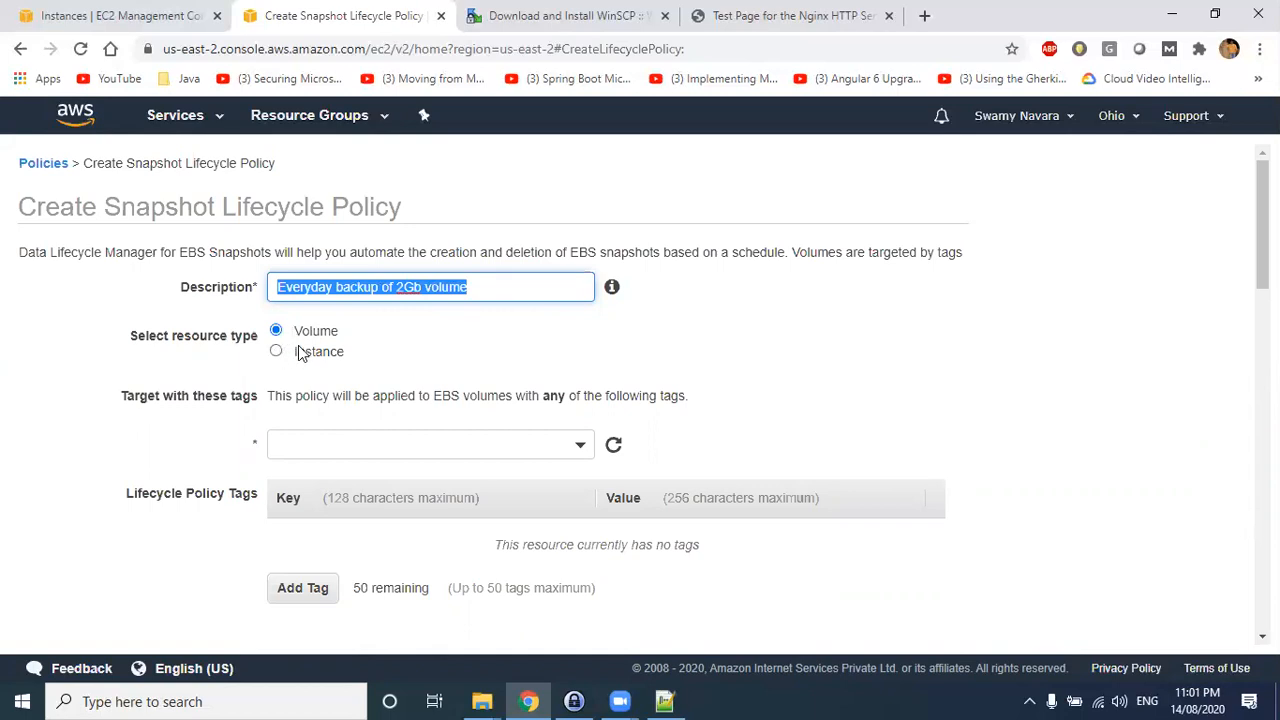
- Set the policy's resource type to Instance and change its description to "Everyday backup of Ec2 Server Machine"
left_click(322, 338)
left_click(288, 358)
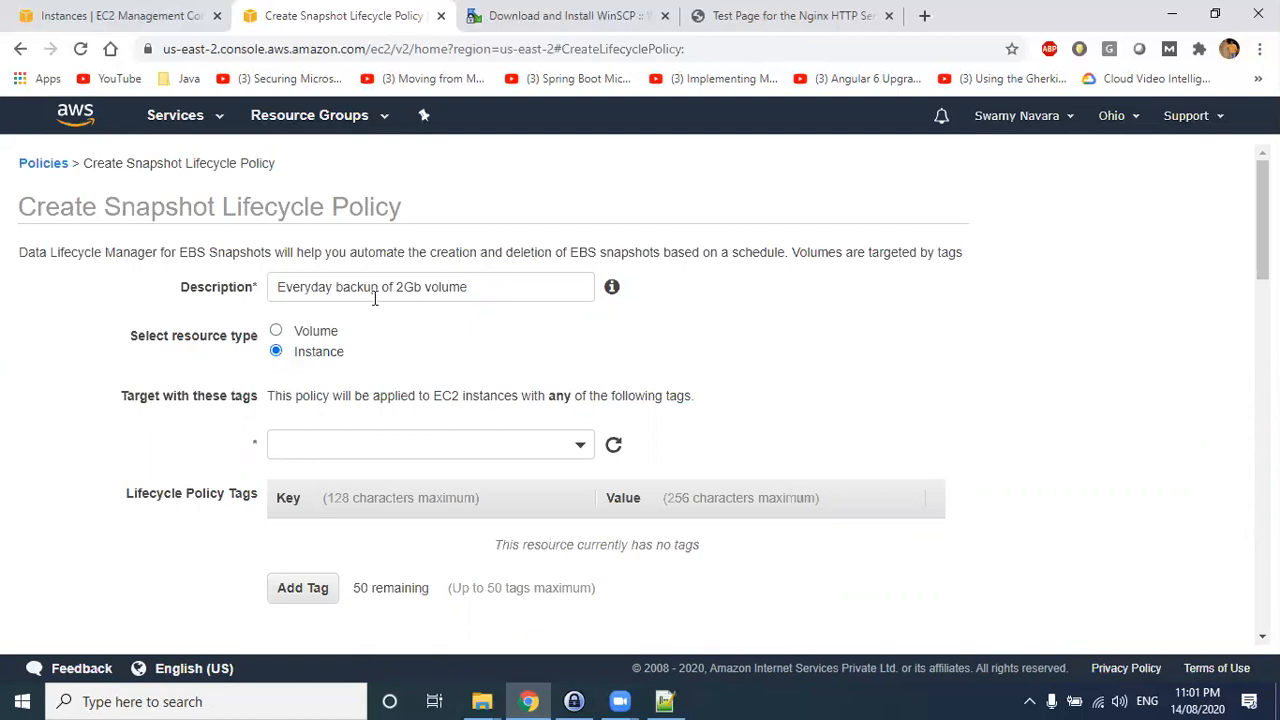
left_click_drag(396, 287, 513, 282)
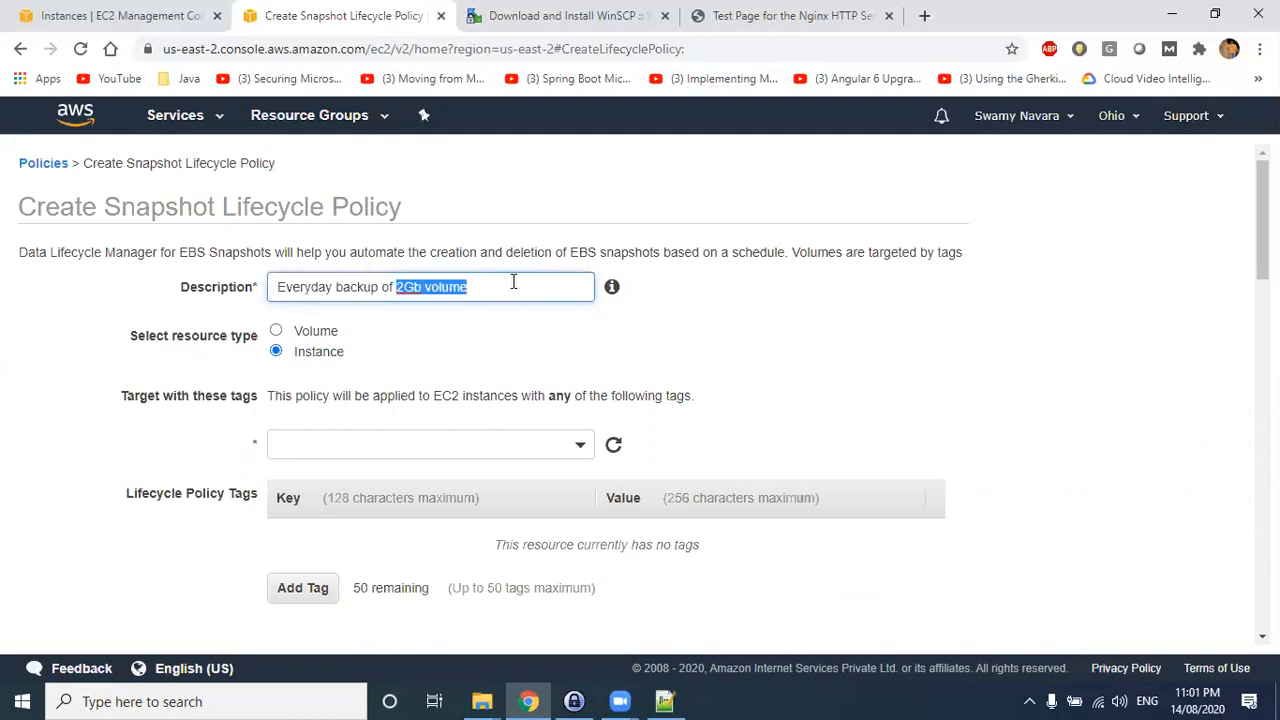
type("Ec")
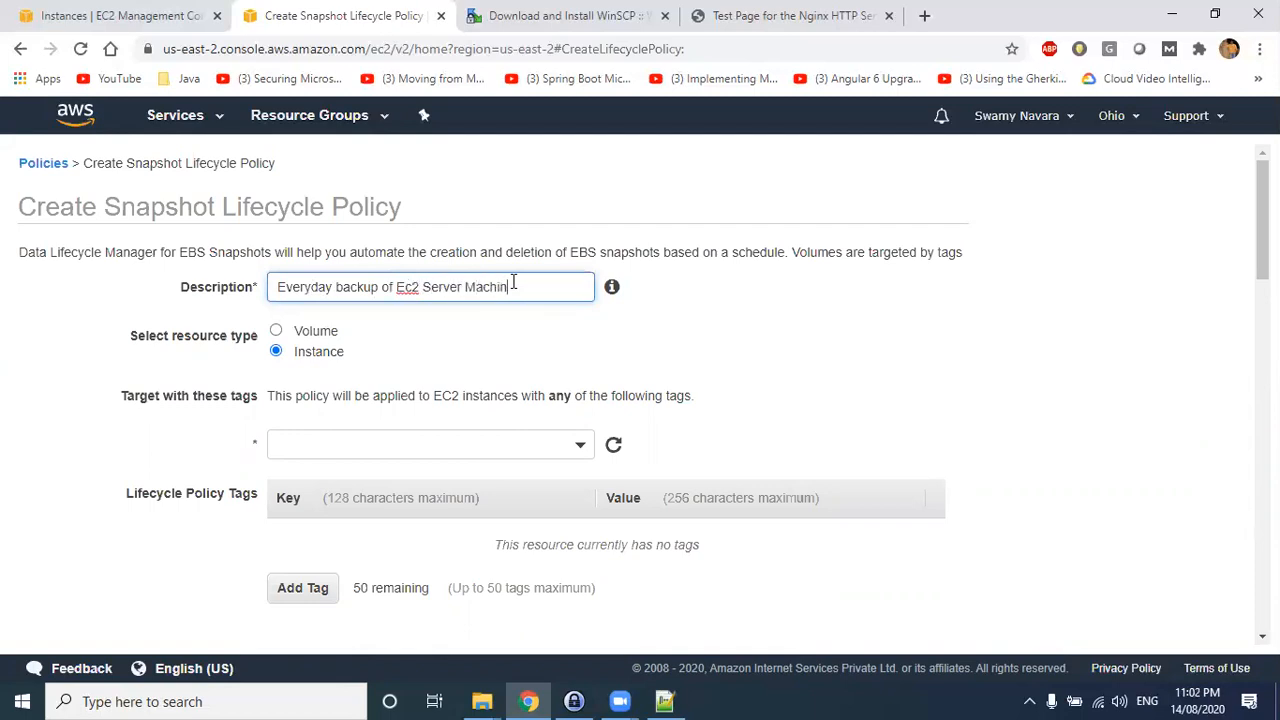
left_click(273, 366)
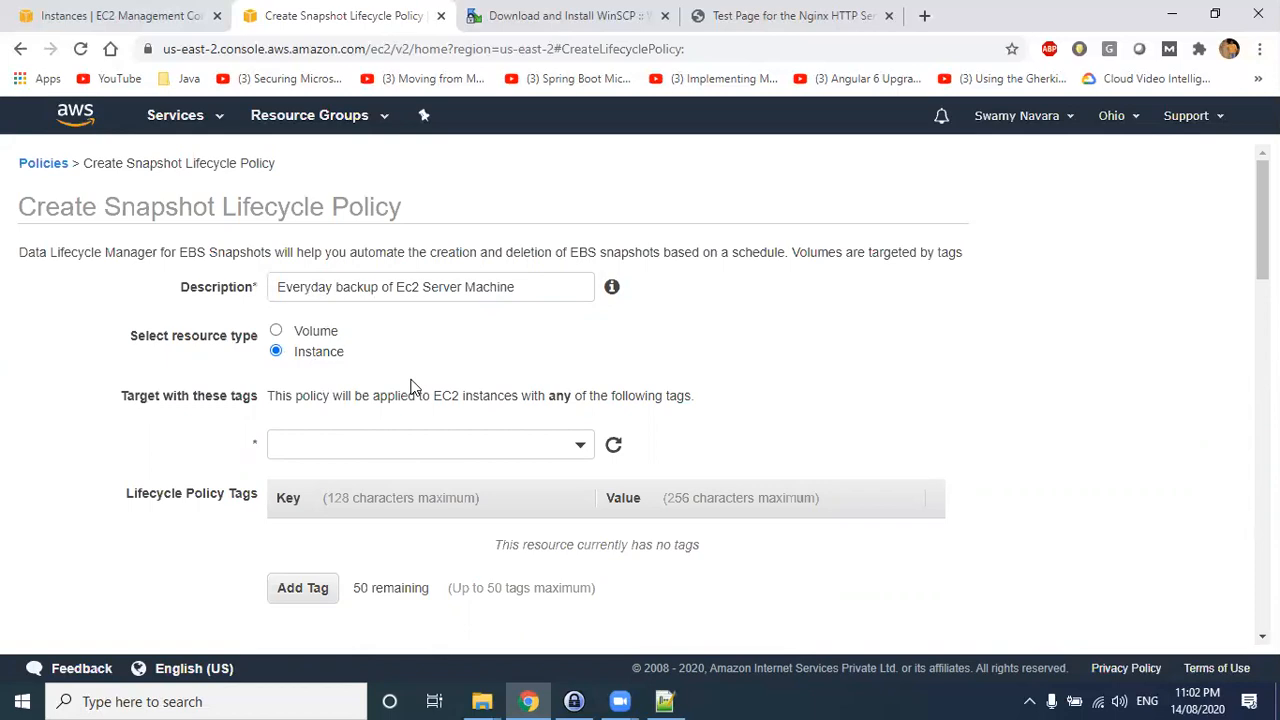
- Check which tag keys are available for targeting instances with the policy, without selecting one
scroll(385, 415, "down", 1)
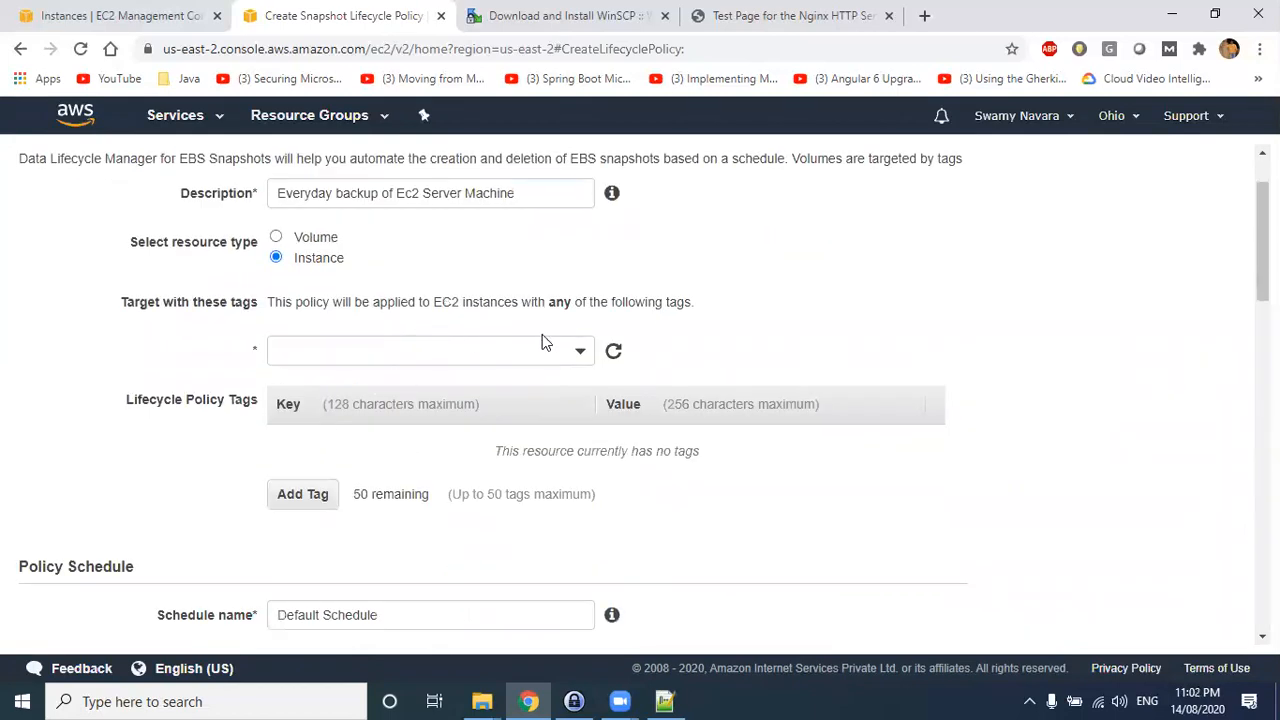
left_click(578, 351)
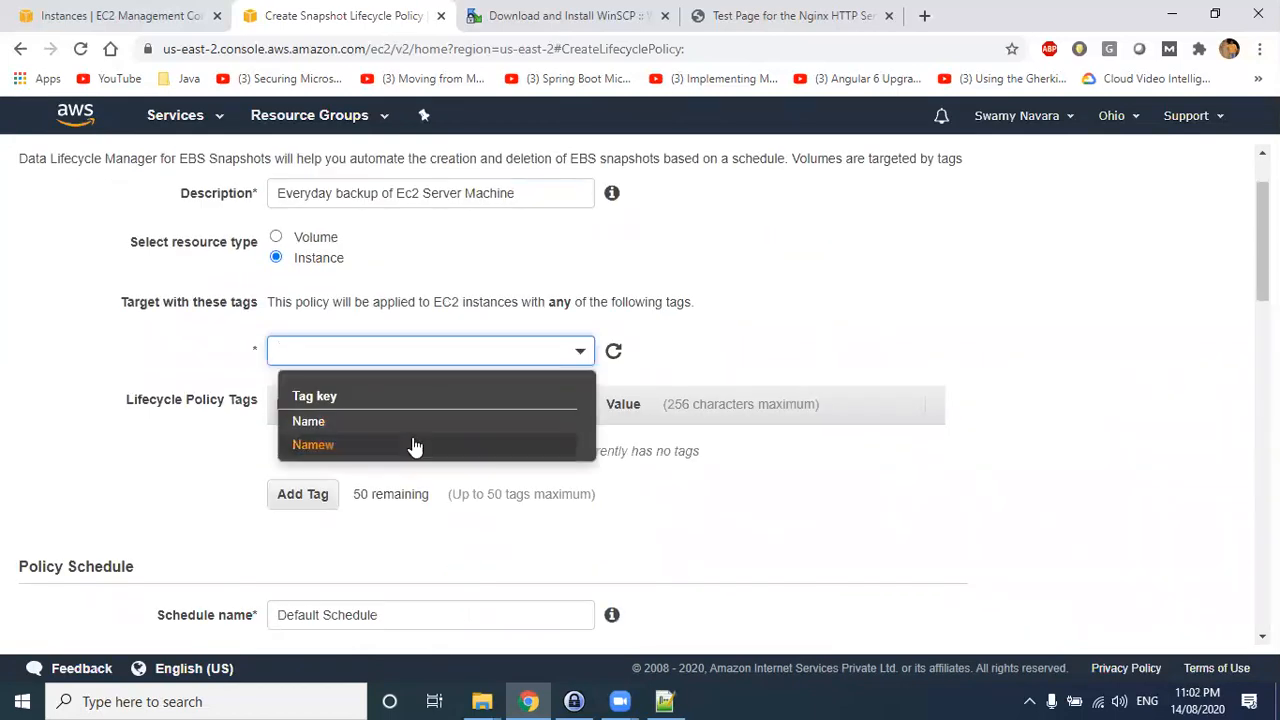
left_click(607, 297)
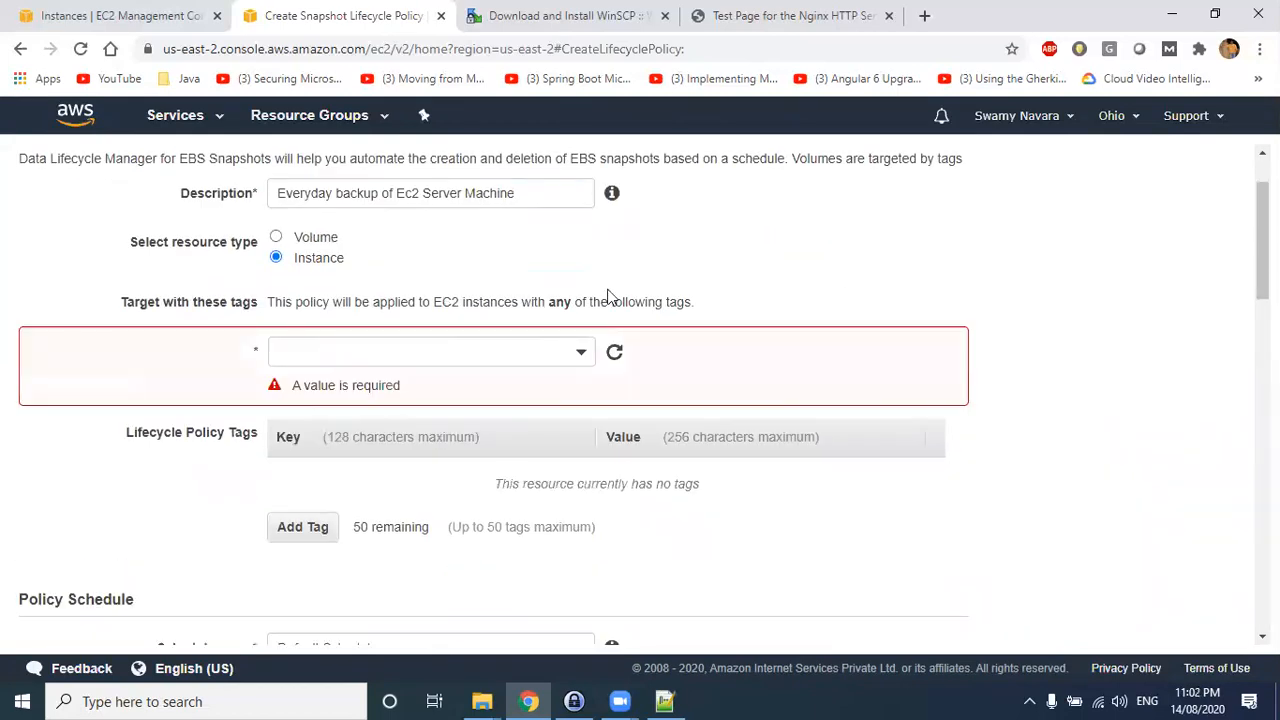
- Add a tag with key Backup and value Yes to the RestoredEC2ServerMachine instance and save it
left_click(163, 28)
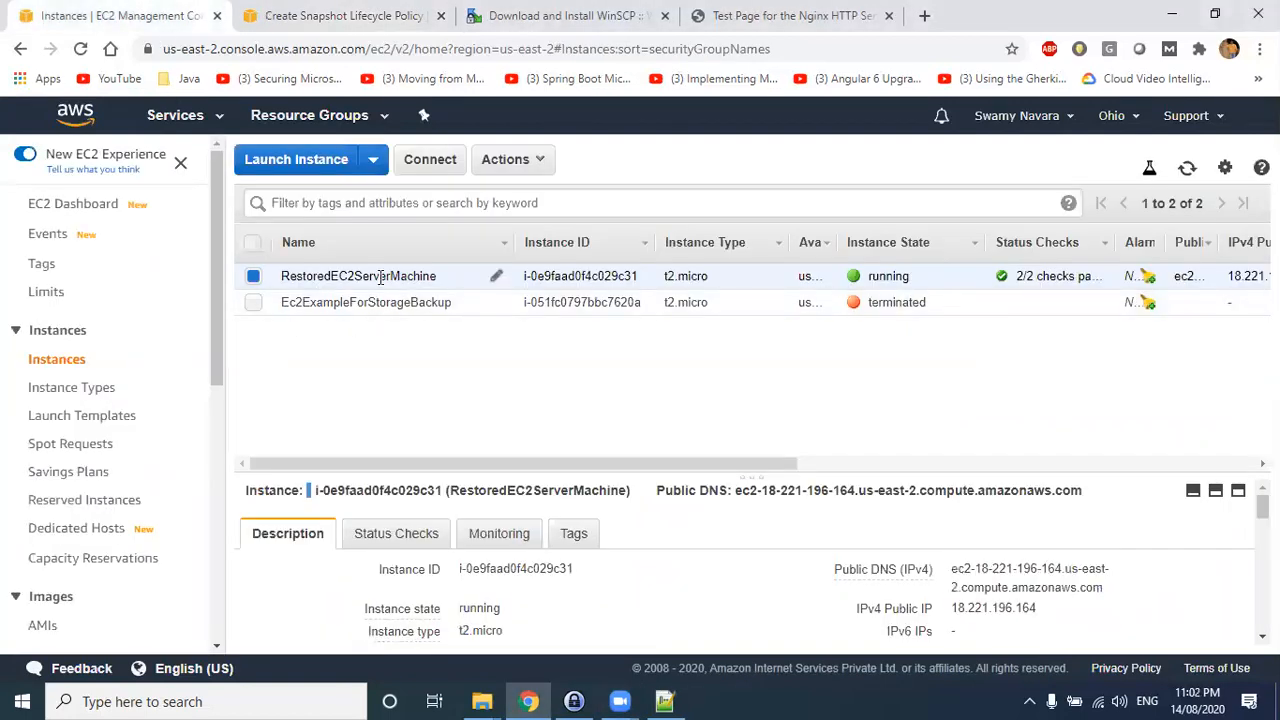
left_click(584, 538)
left_click_drag(591, 477, 588, 283)
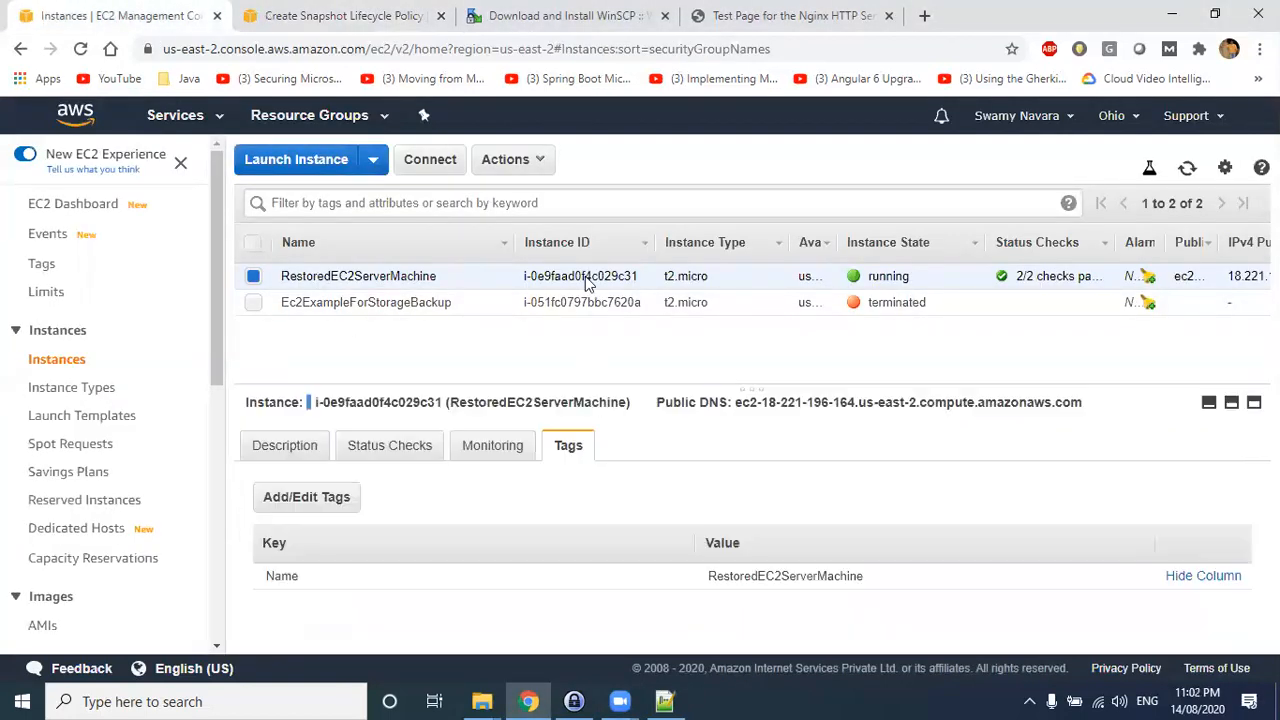
left_click(305, 412)
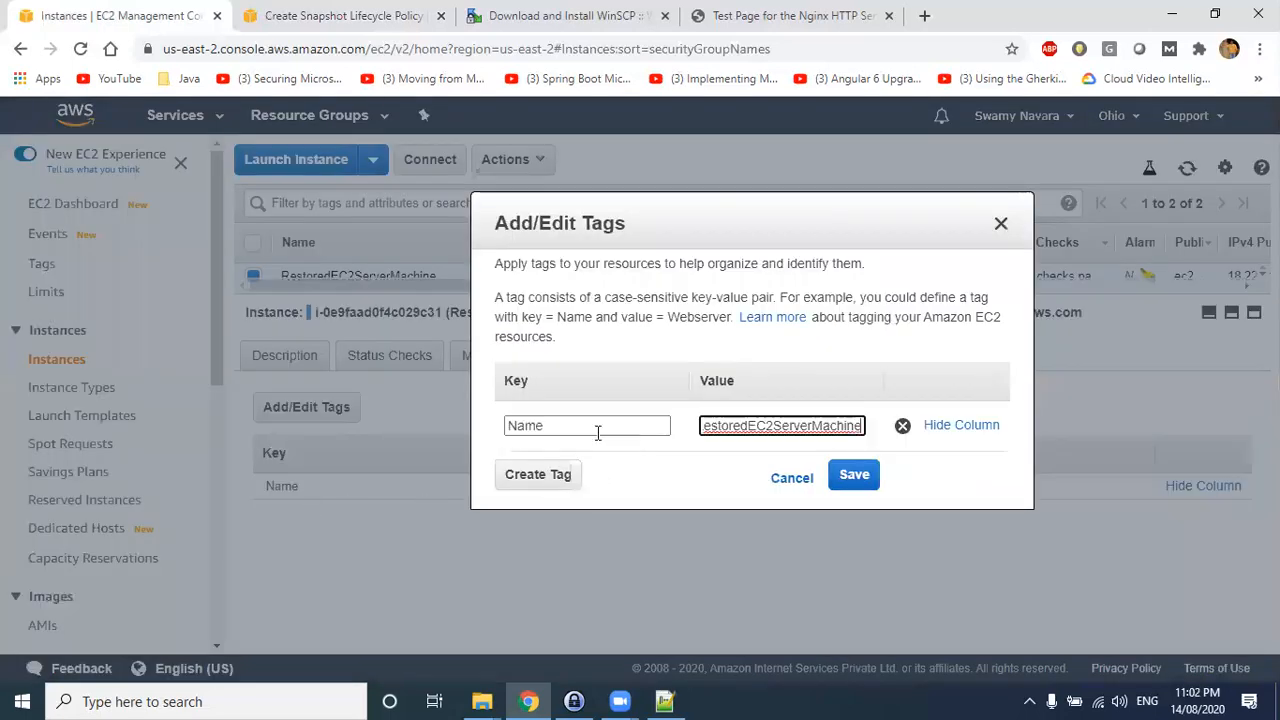
left_click(530, 475)
left_click(549, 471)
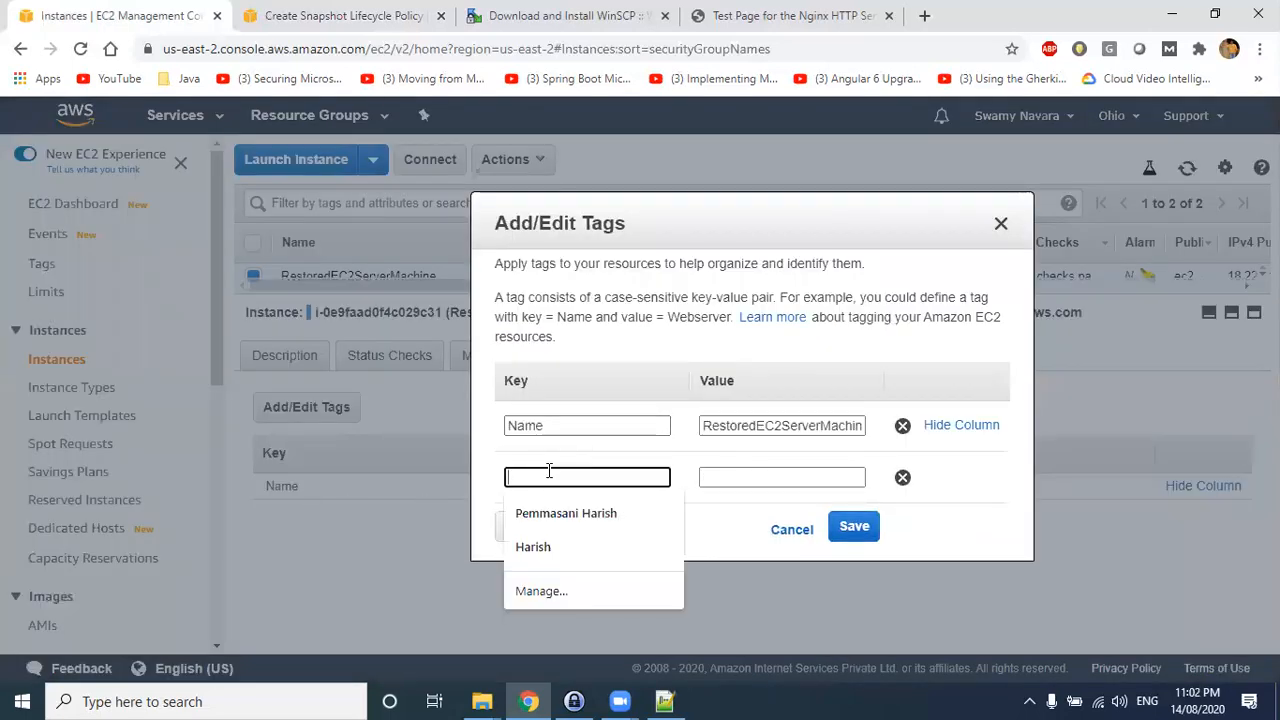
type("Backu")
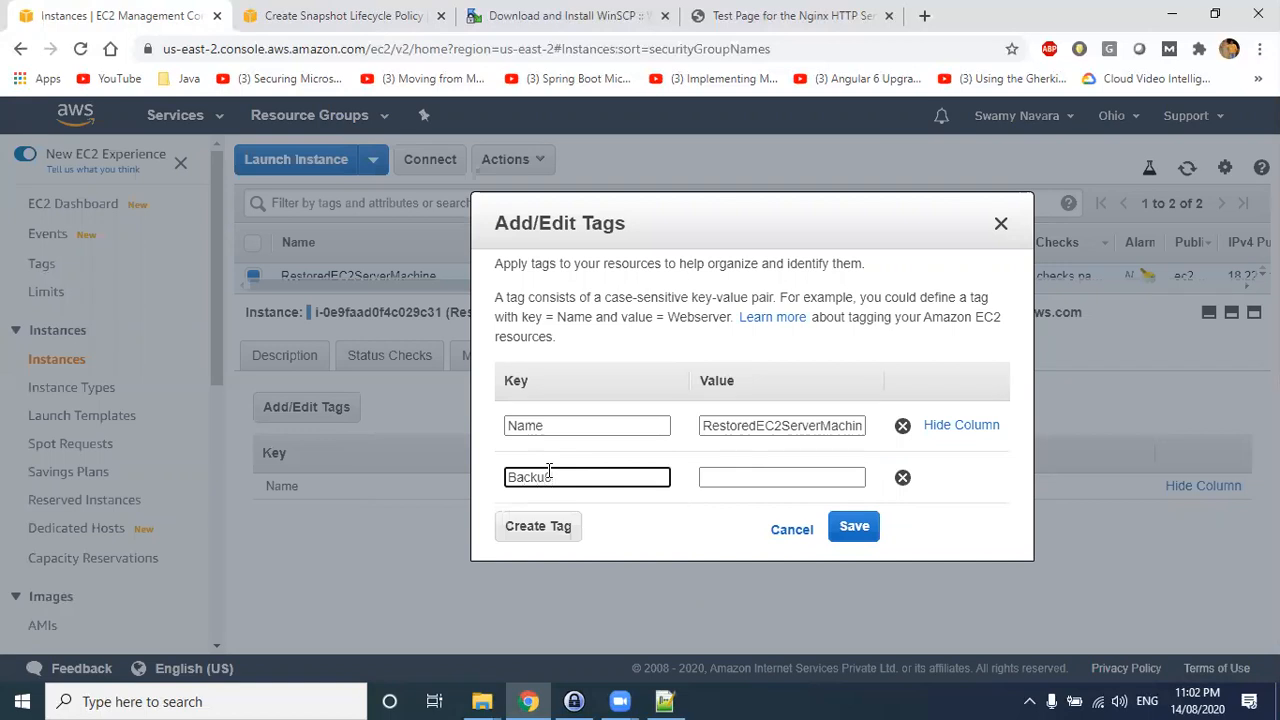
type("p")
key("Tab")
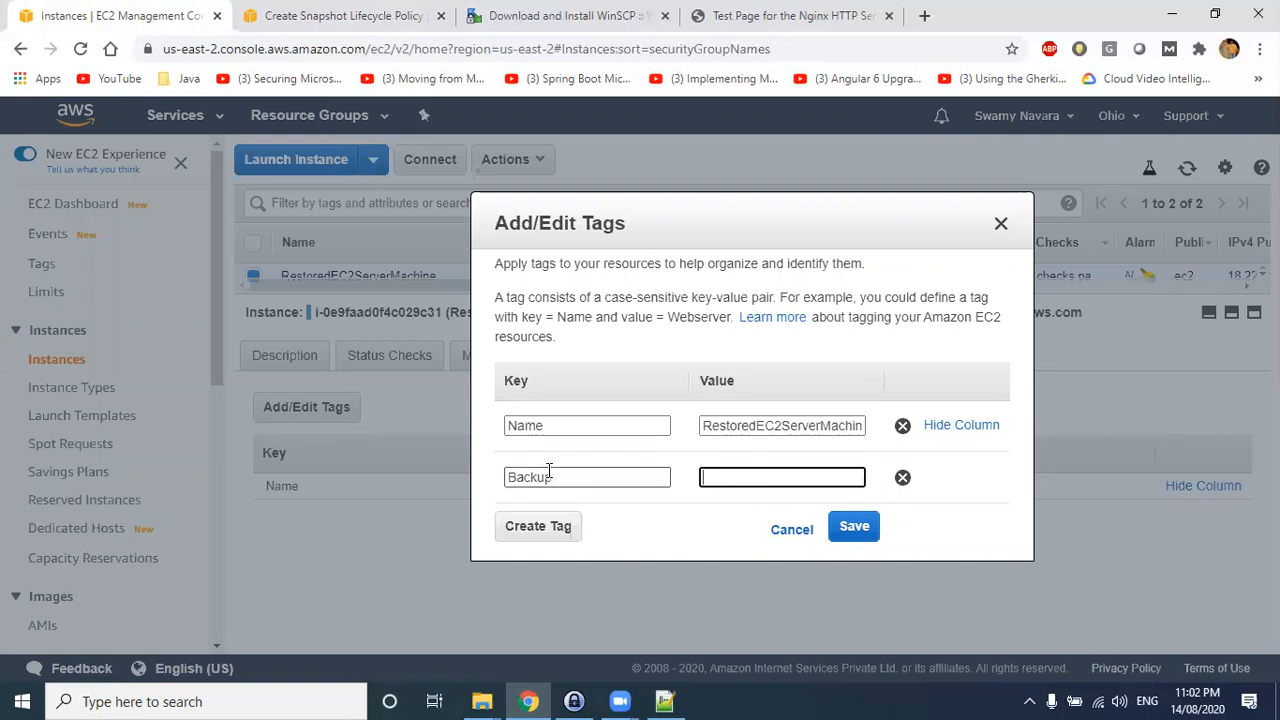
type("Yes")
double_click(545, 483)
key("Tab")
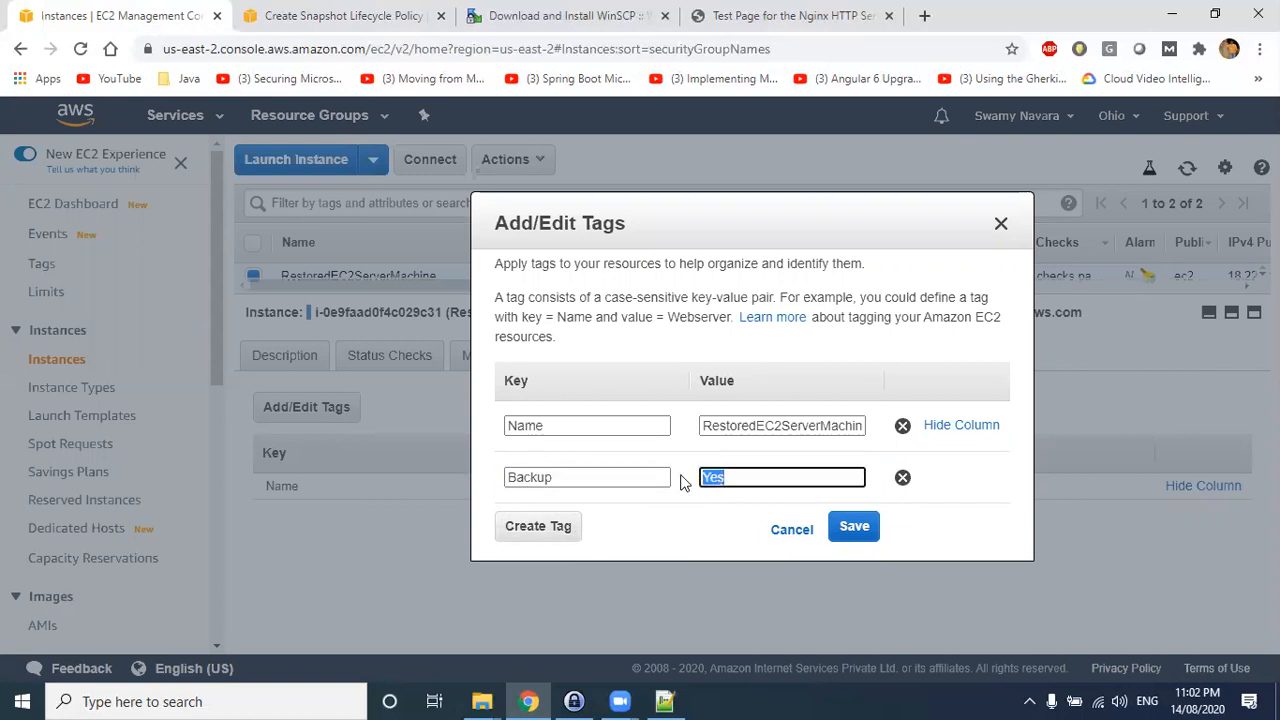
left_click(872, 527)
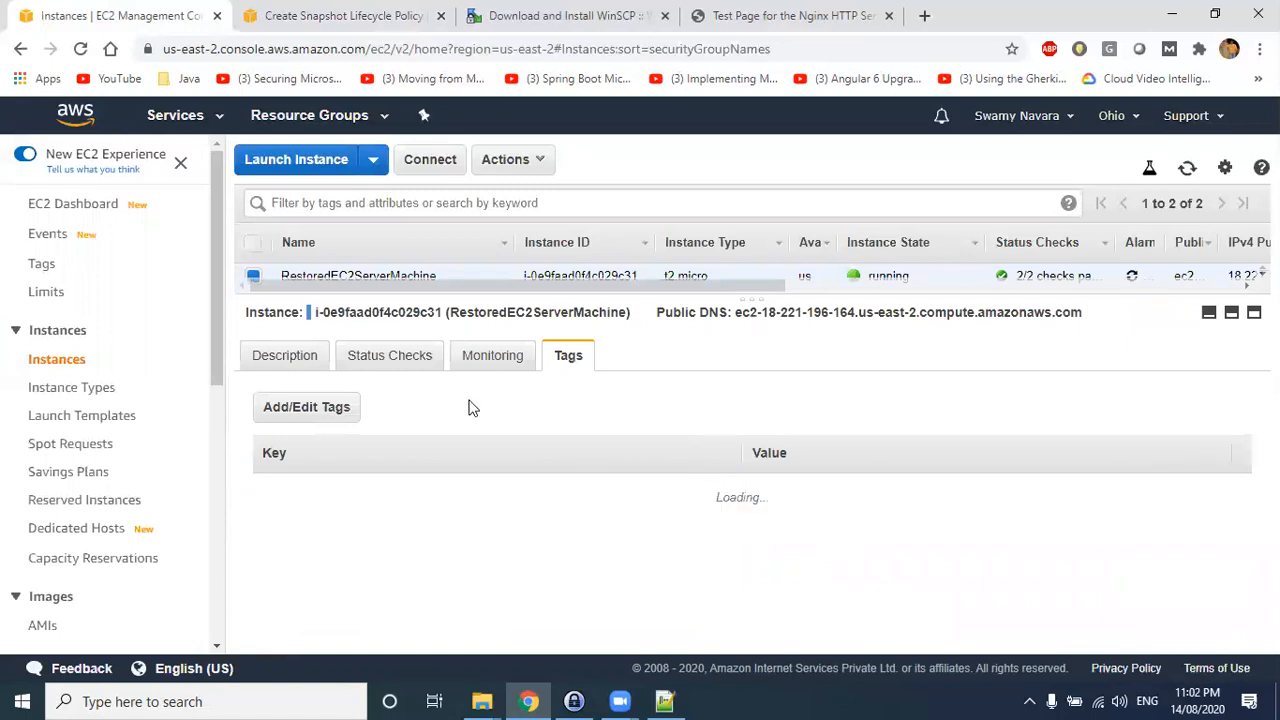
left_click_drag(437, 297, 434, 414)
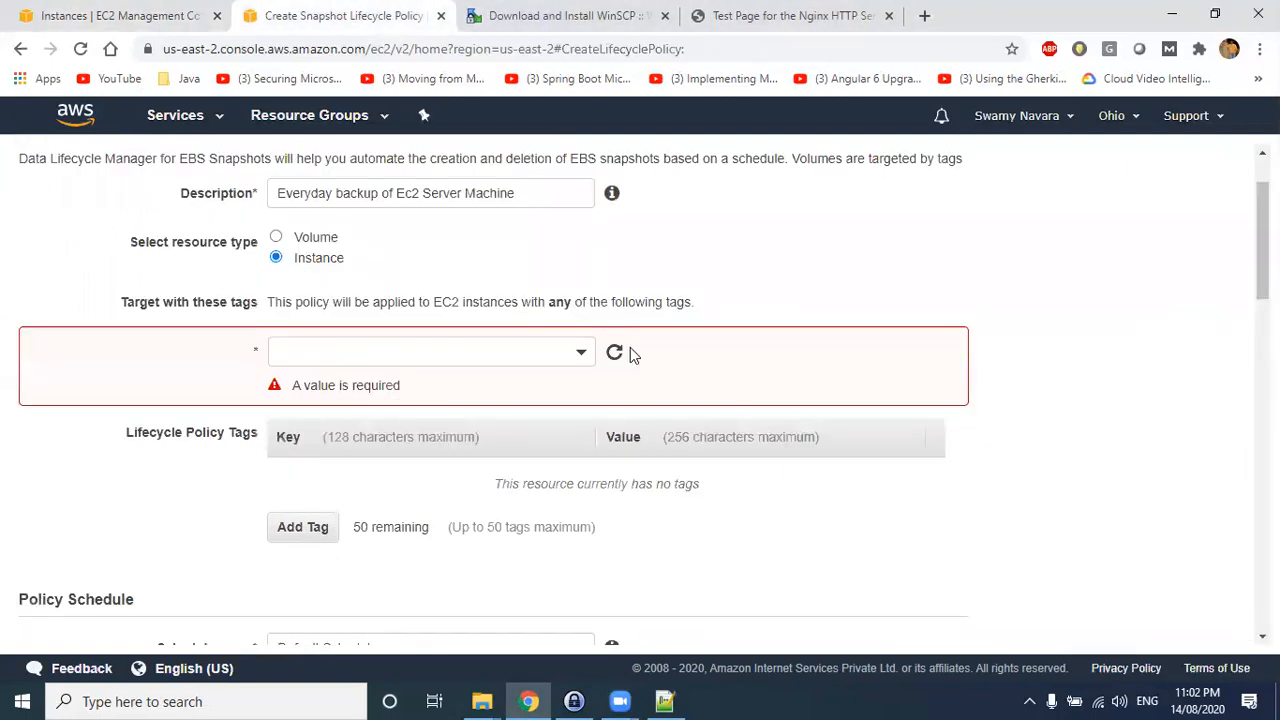
- Refresh the lifecycle policy's target tags and target instances tagged Backup : Yes
left_click(615, 351)
left_click(574, 354)
left_click(345, 434)
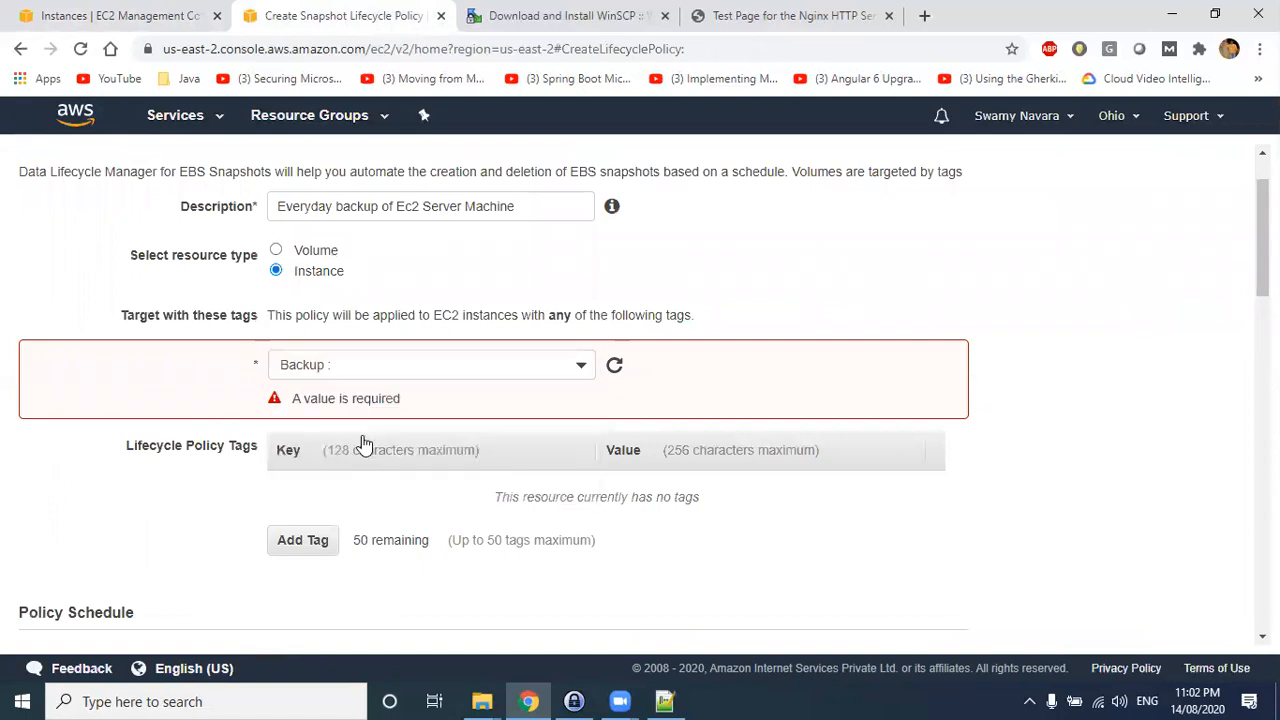
left_click(362, 437)
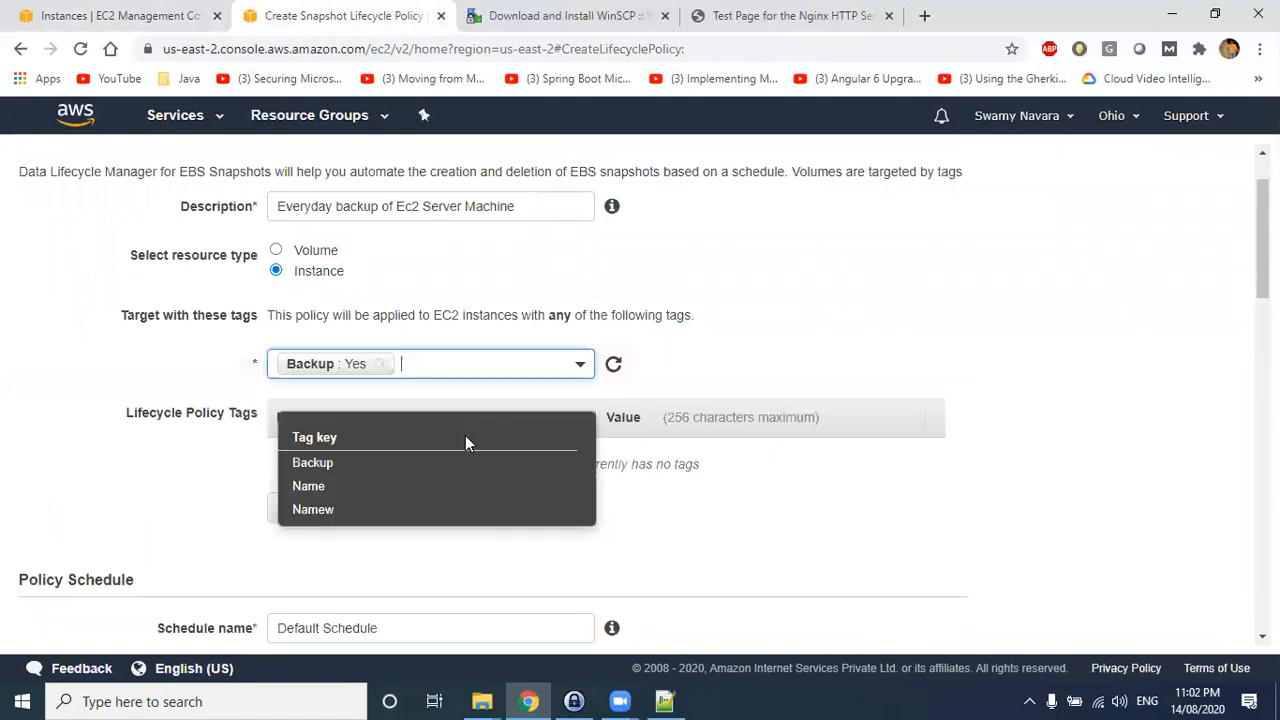
left_click(966, 334)
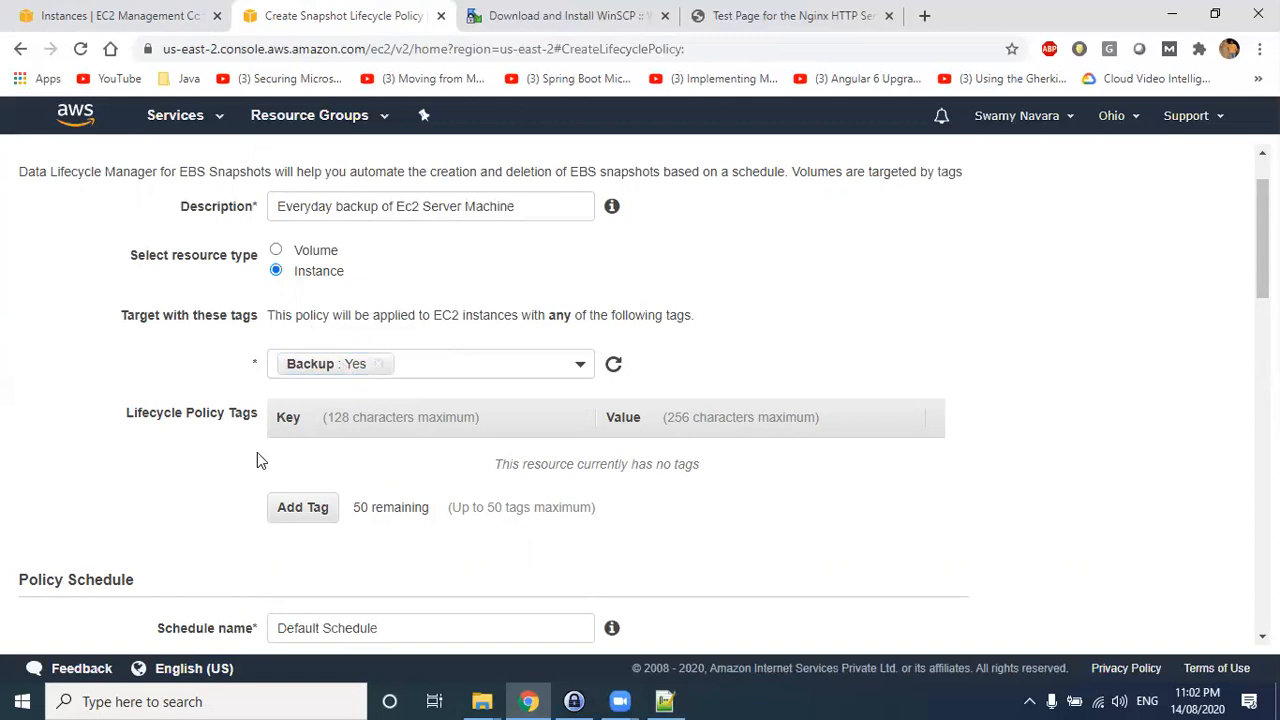
- Add a lifecycle policy tag with key Name and the policy description "Everyday backup of Ec2 Server Machine" as its value
left_click(300, 510)
type("Name")
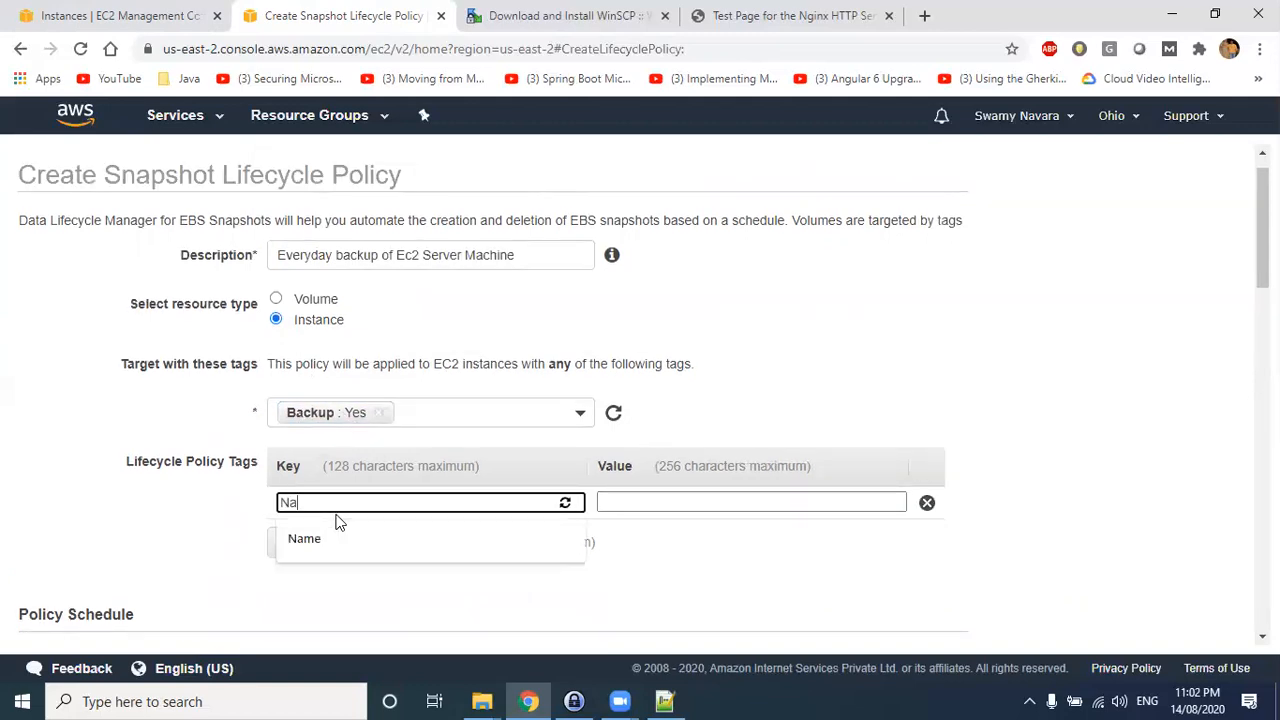
left_click_drag(517, 253, 111, 263)
key("ctrl+c")
left_click(708, 505)
key("ctrl+v")
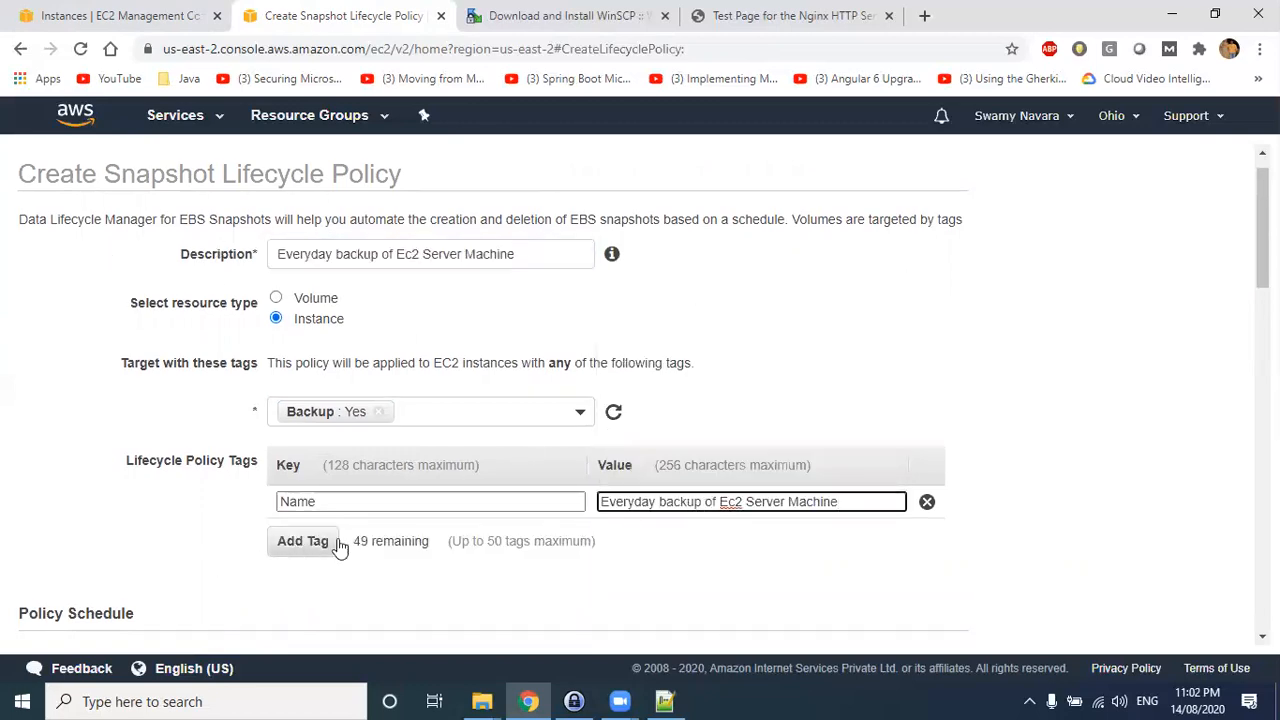
- Review the frequency and hourly interval options in the policy schedule without changing them
scroll(528, 500, "down", 3)
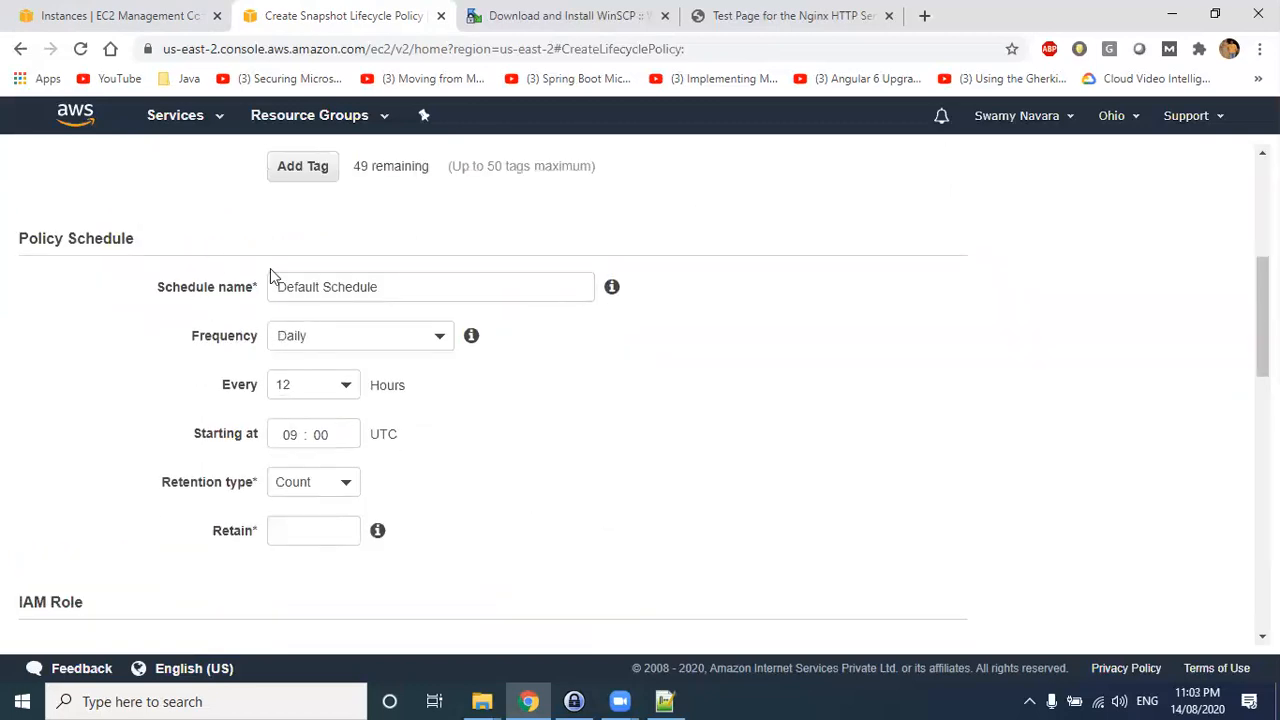
left_click(405, 291)
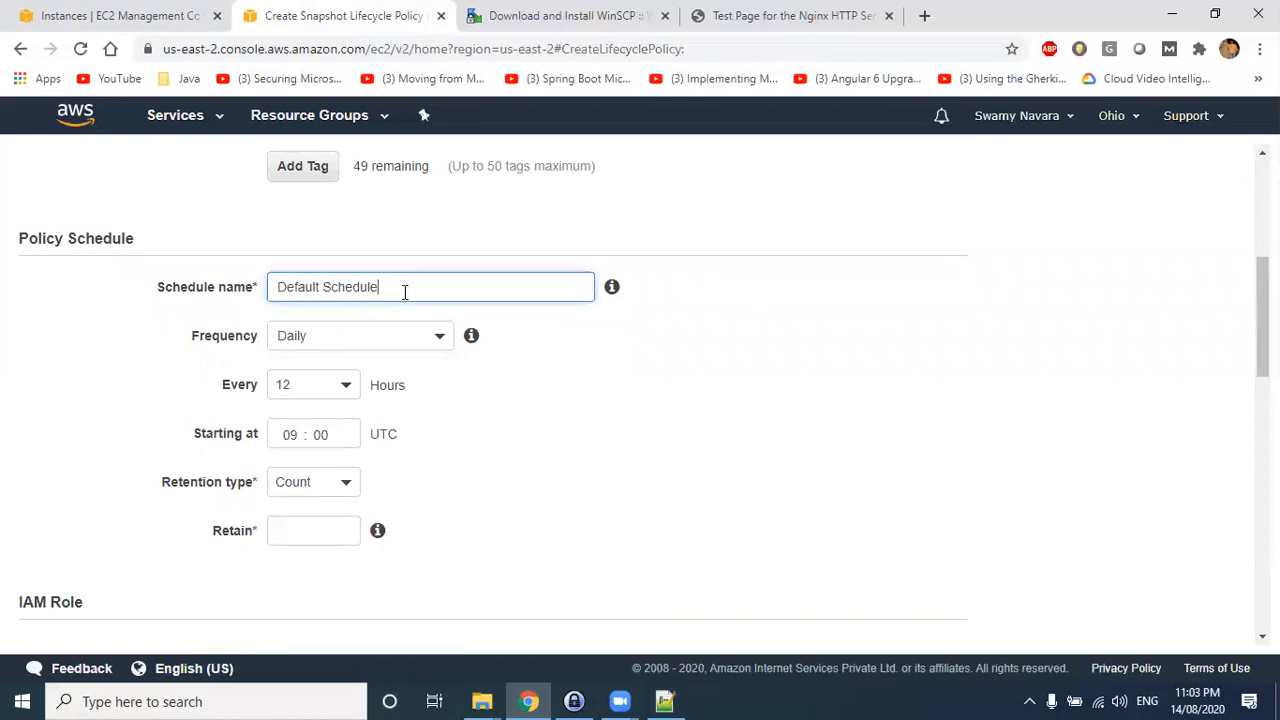
left_click(326, 335)
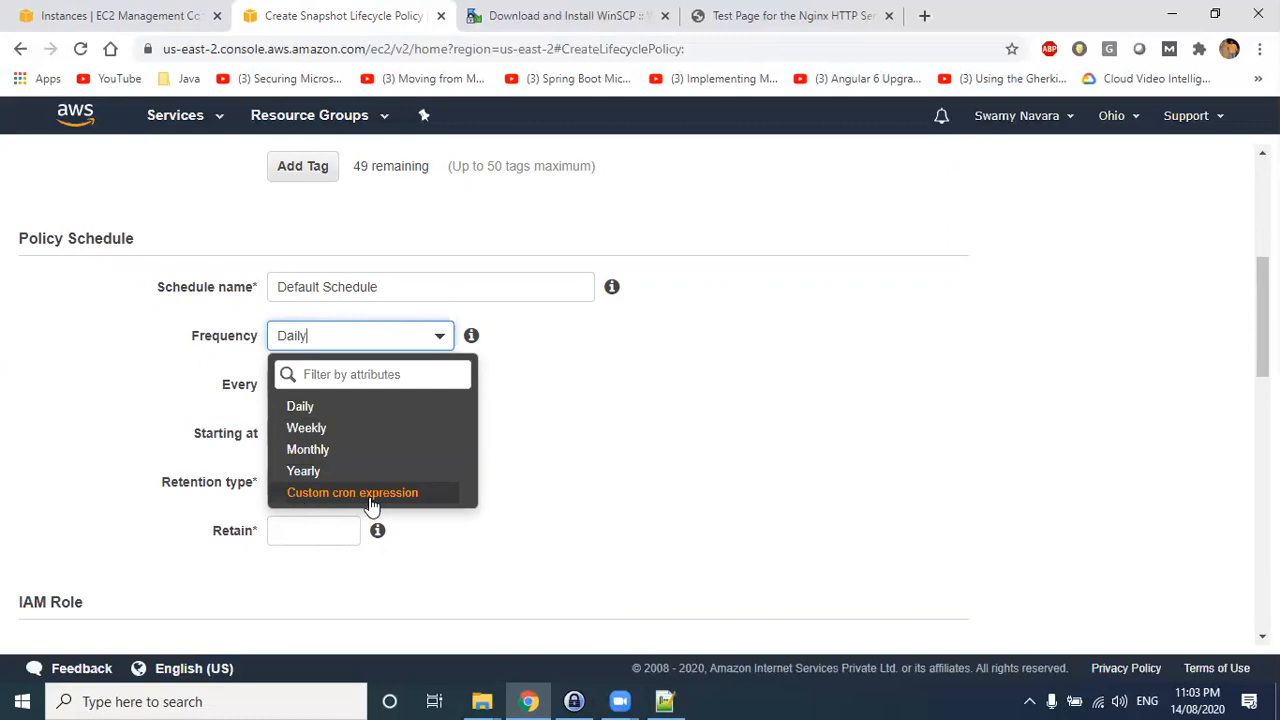
left_click(628, 436)
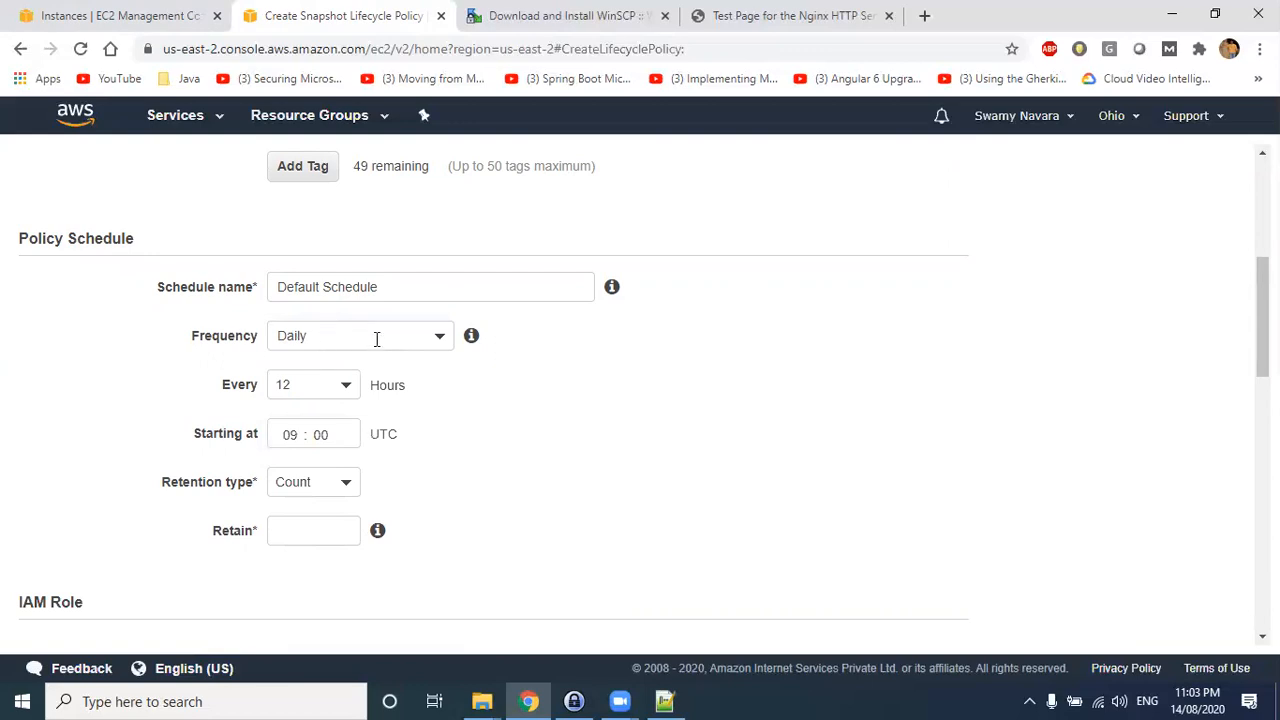
left_click(327, 386)
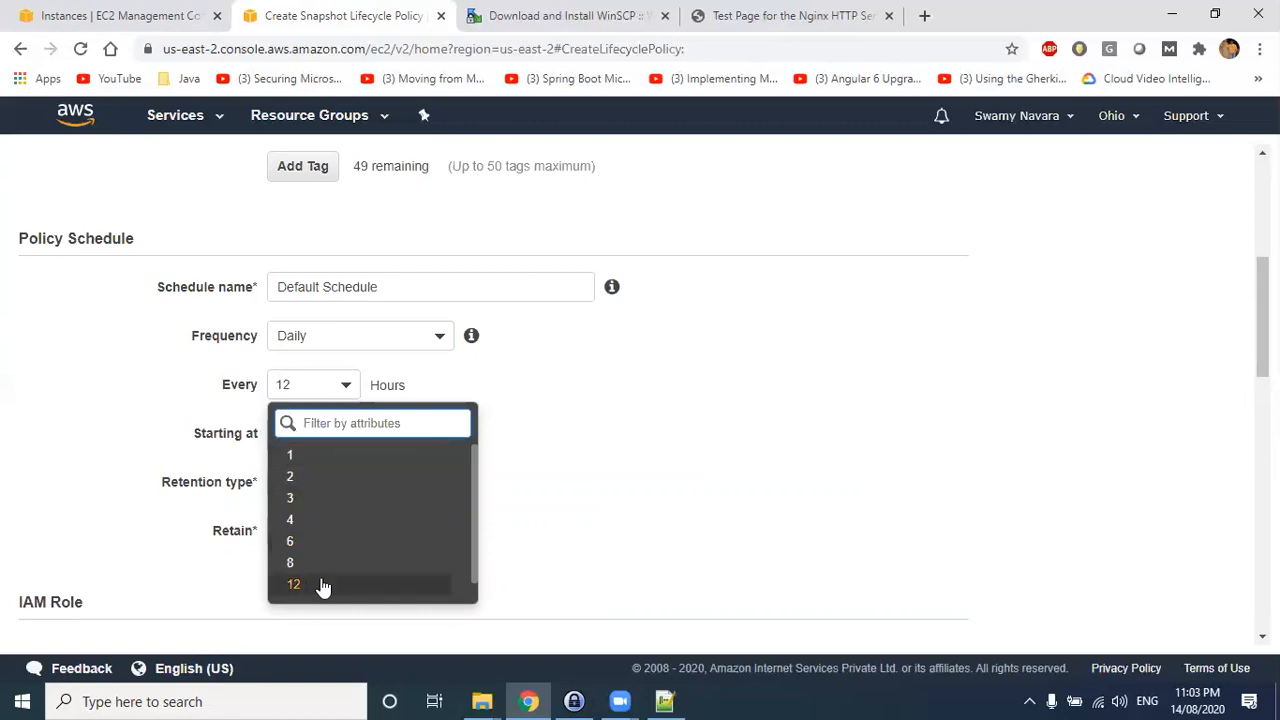
left_click(665, 492)
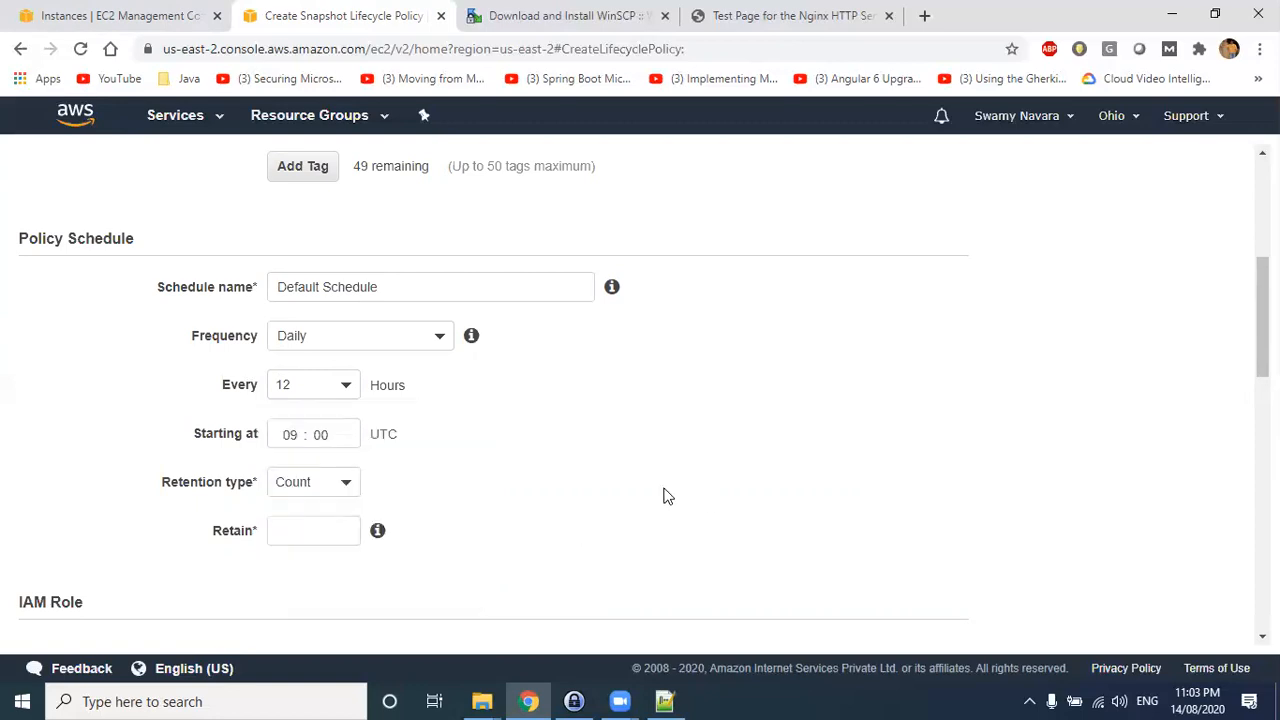
- Set the policy schedule to a Daily frequency that runs every 24 hours
left_click(309, 384)
left_click(311, 336)
left_click(308, 428)
left_click(325, 342)
left_click(304, 412)
left_click(313, 384)
scroll(299, 505, "down", 1)
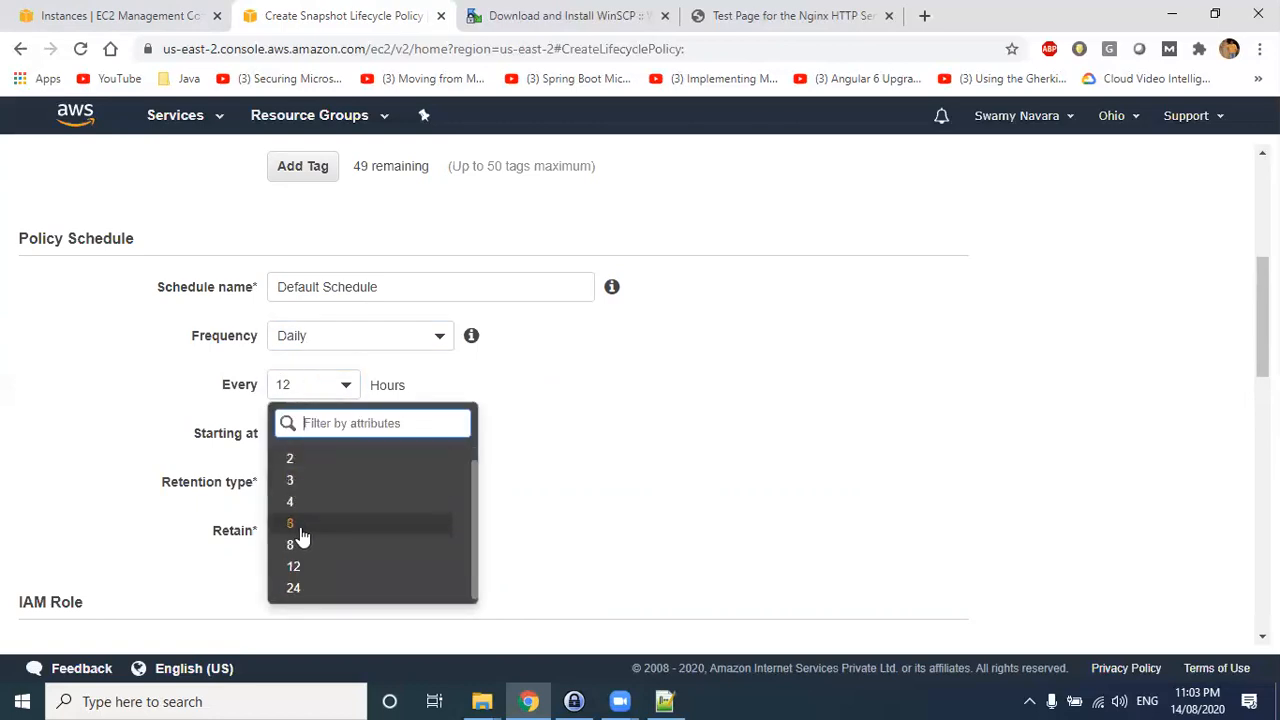
left_click(294, 589)
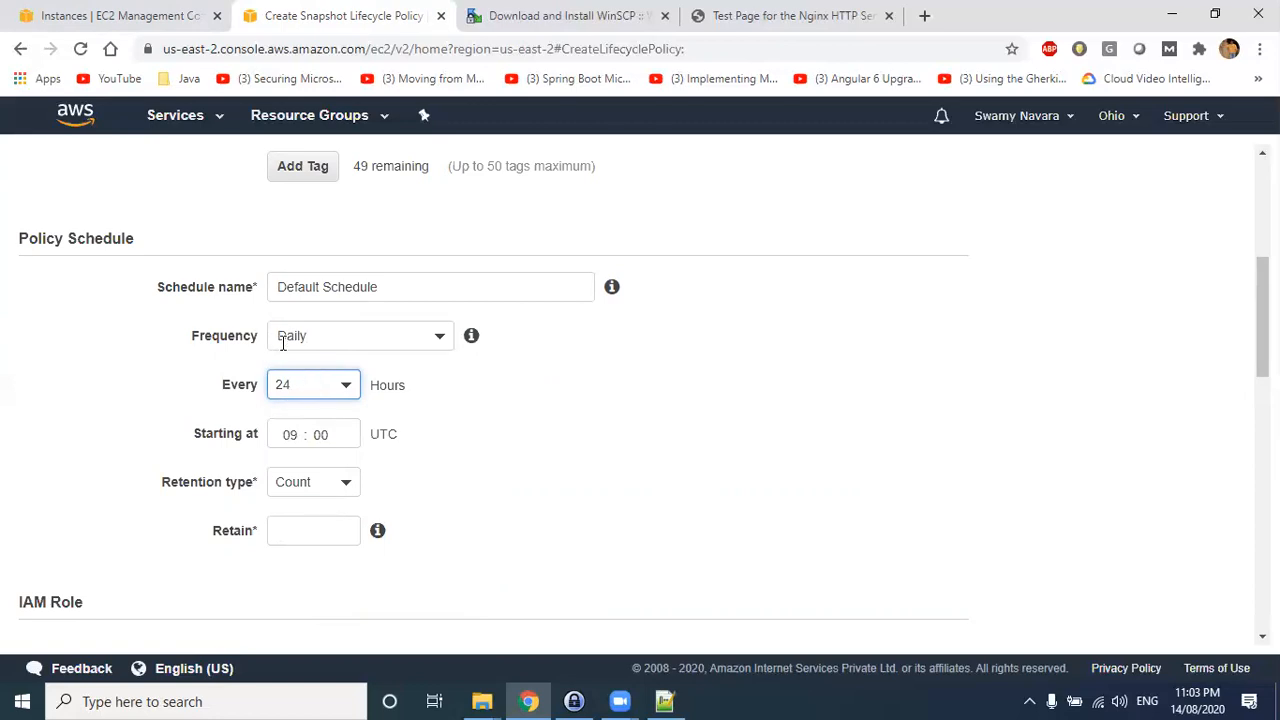
- Set the policy schedule to start at 21:00 UTC and retain a count of 90 snapshots
left_click(289, 433)
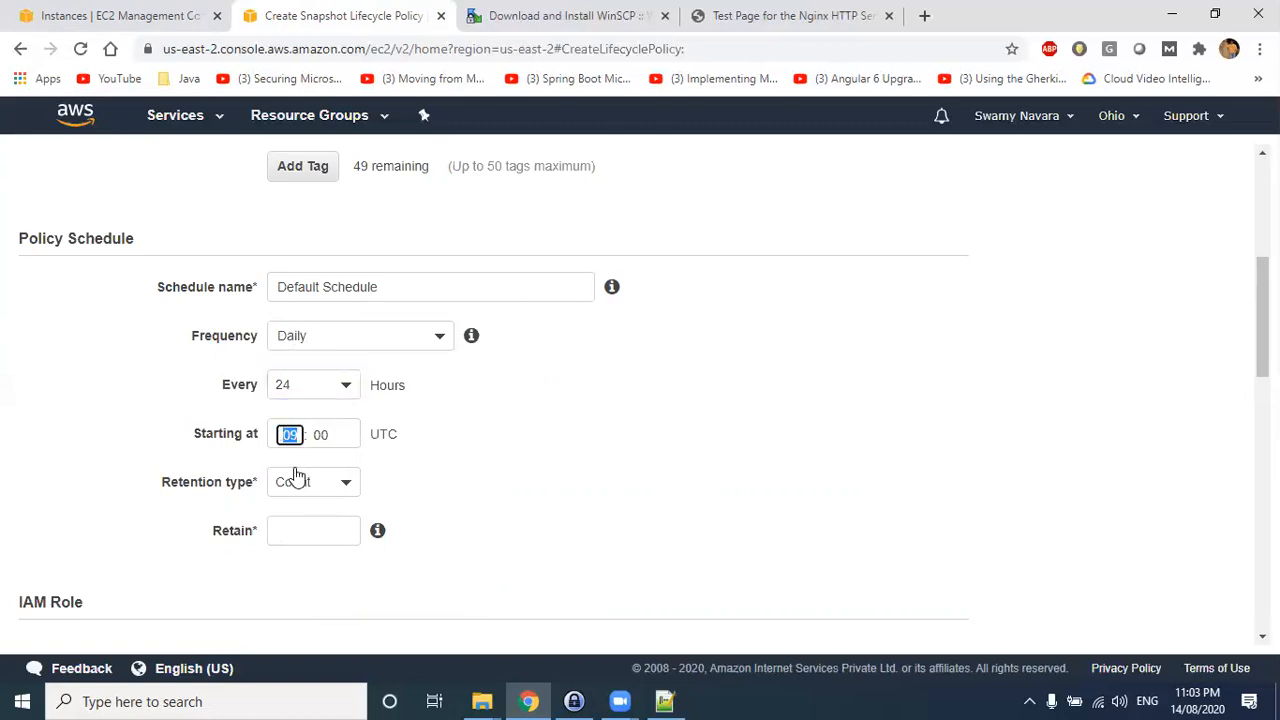
type("21")
left_click(401, 450)
left_click(294, 532)
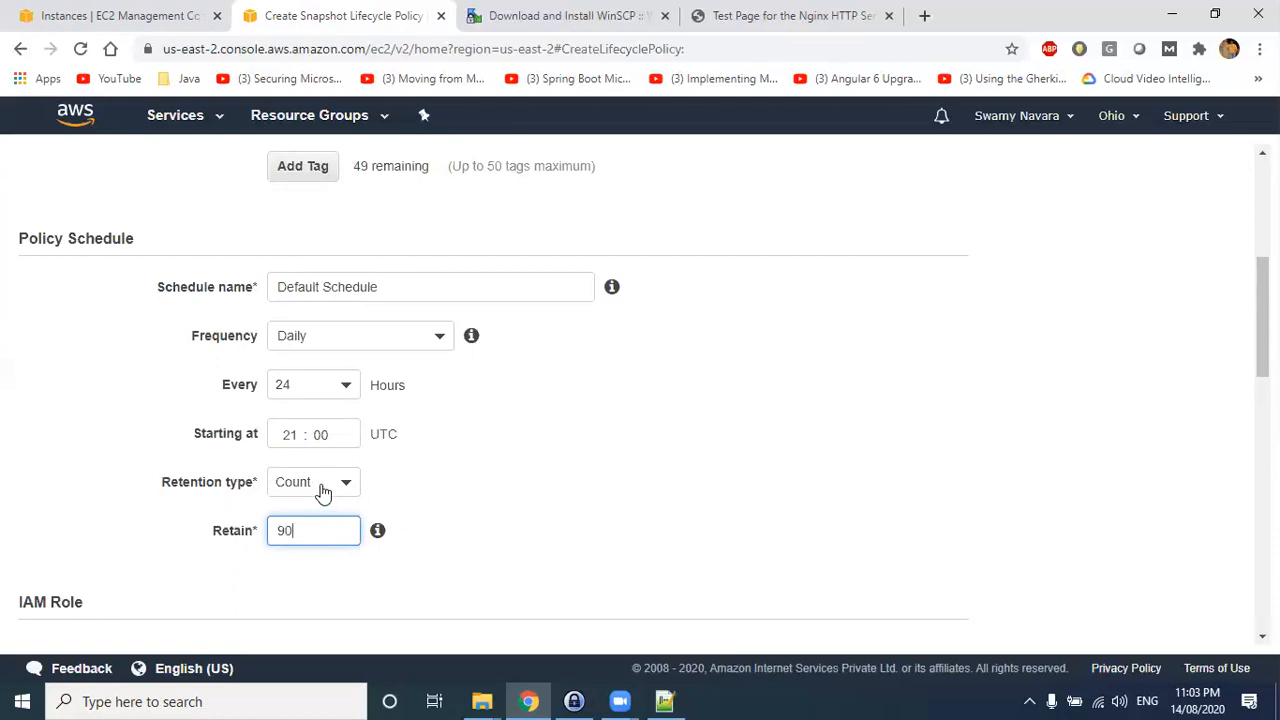
- Change the schedule's retention type to Age with an interval of 90 days
left_click(322, 490)
left_click(304, 579)
left_click(309, 535)
mouse_move(380, 538)
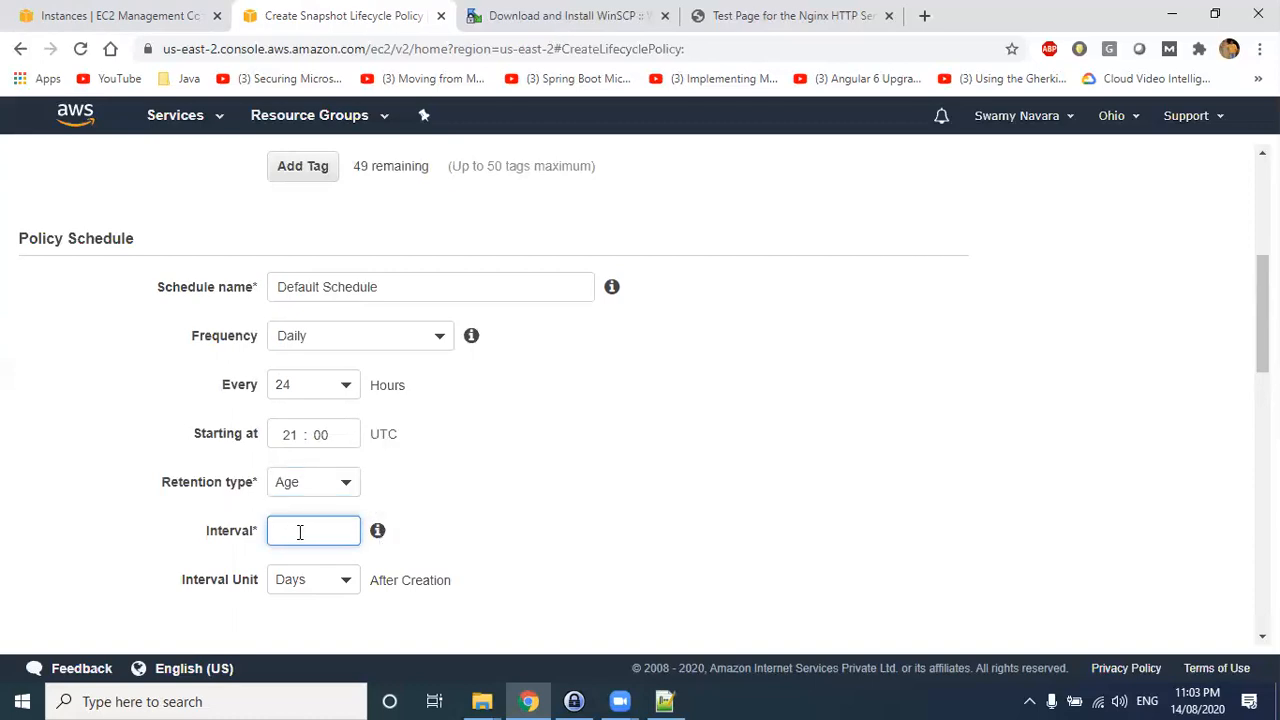
left_click(313, 576)
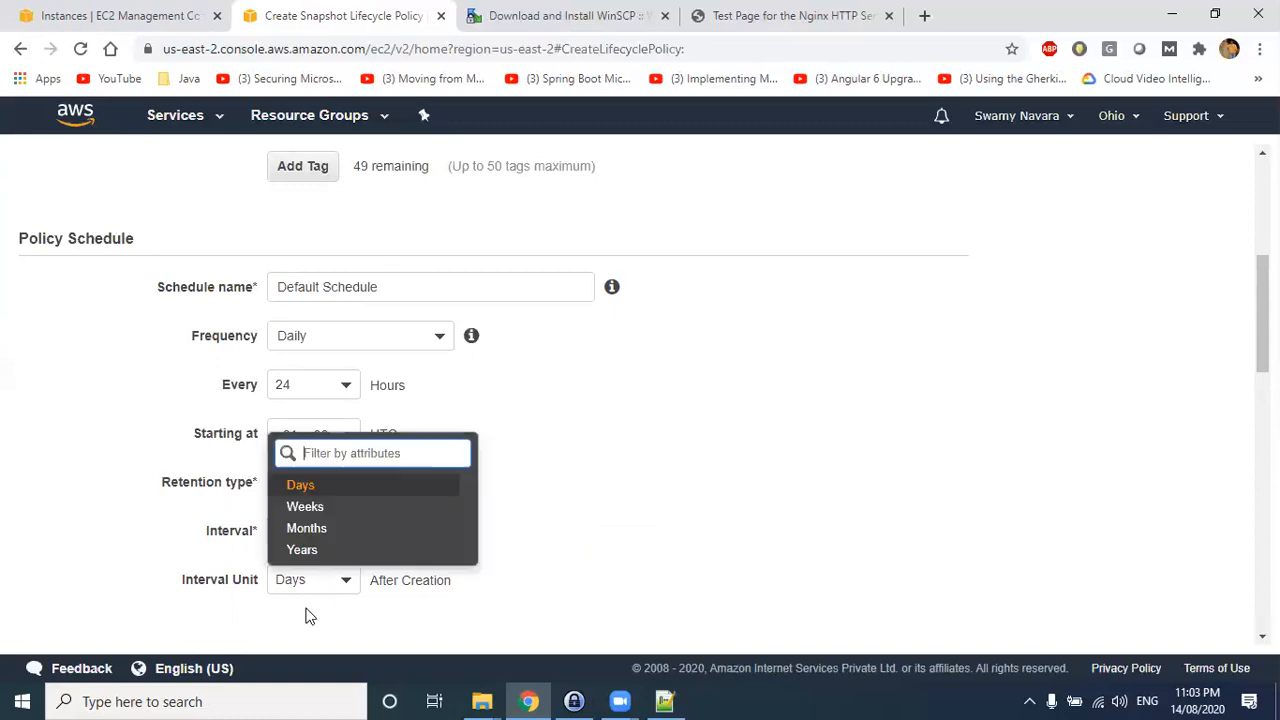
left_click(342, 488)
- Set the snapshot retention interval to 4 weeks after creation
left_click_drag(302, 527, 263, 522)
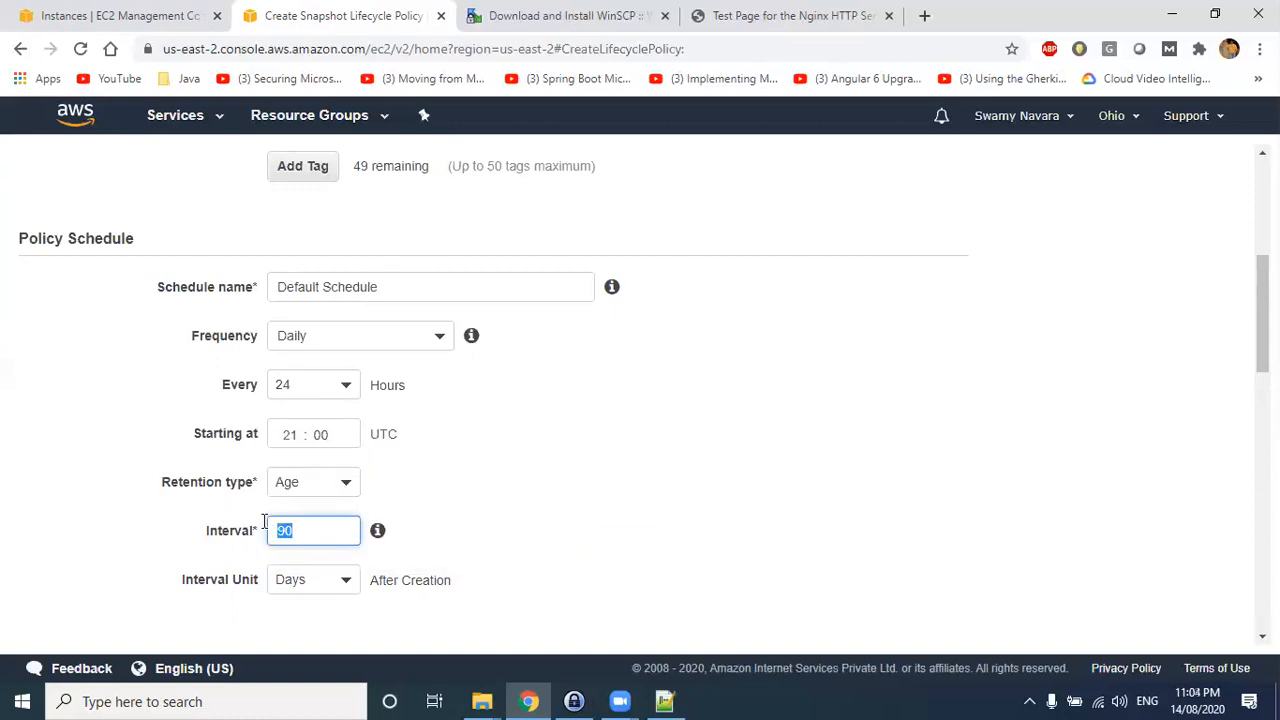
type("4")
left_click(313, 588)
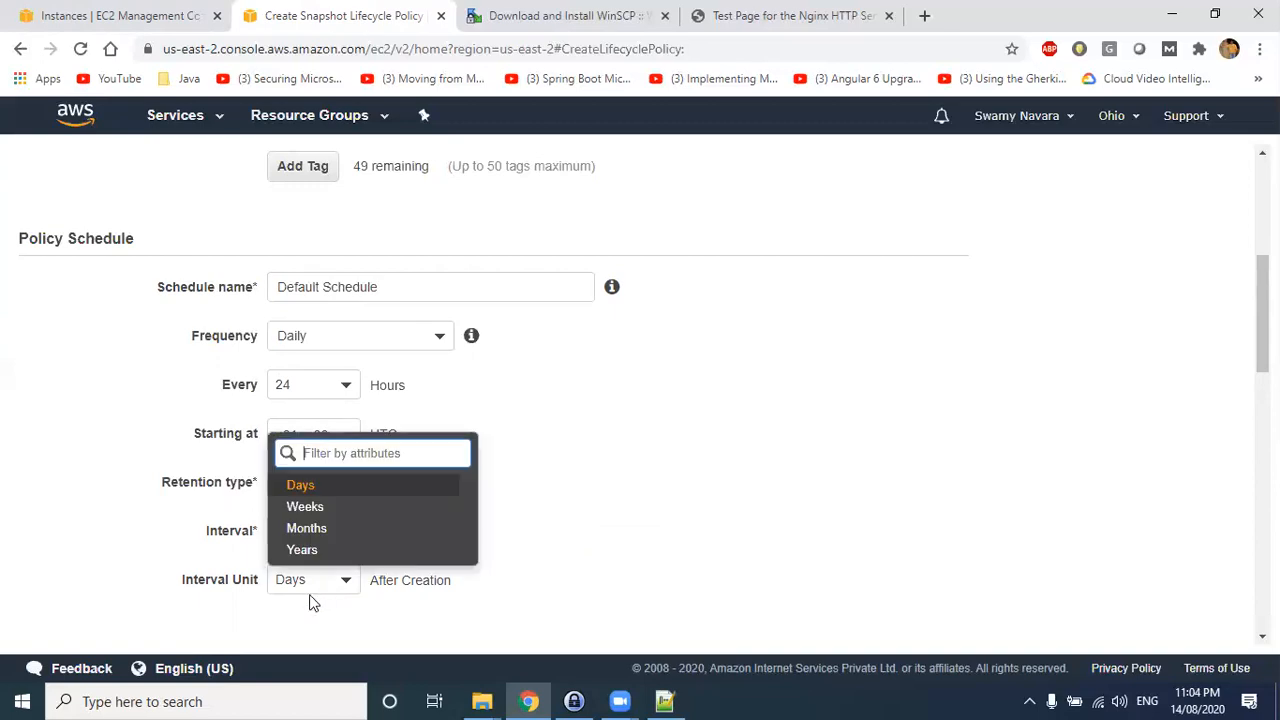
left_click(315, 508)
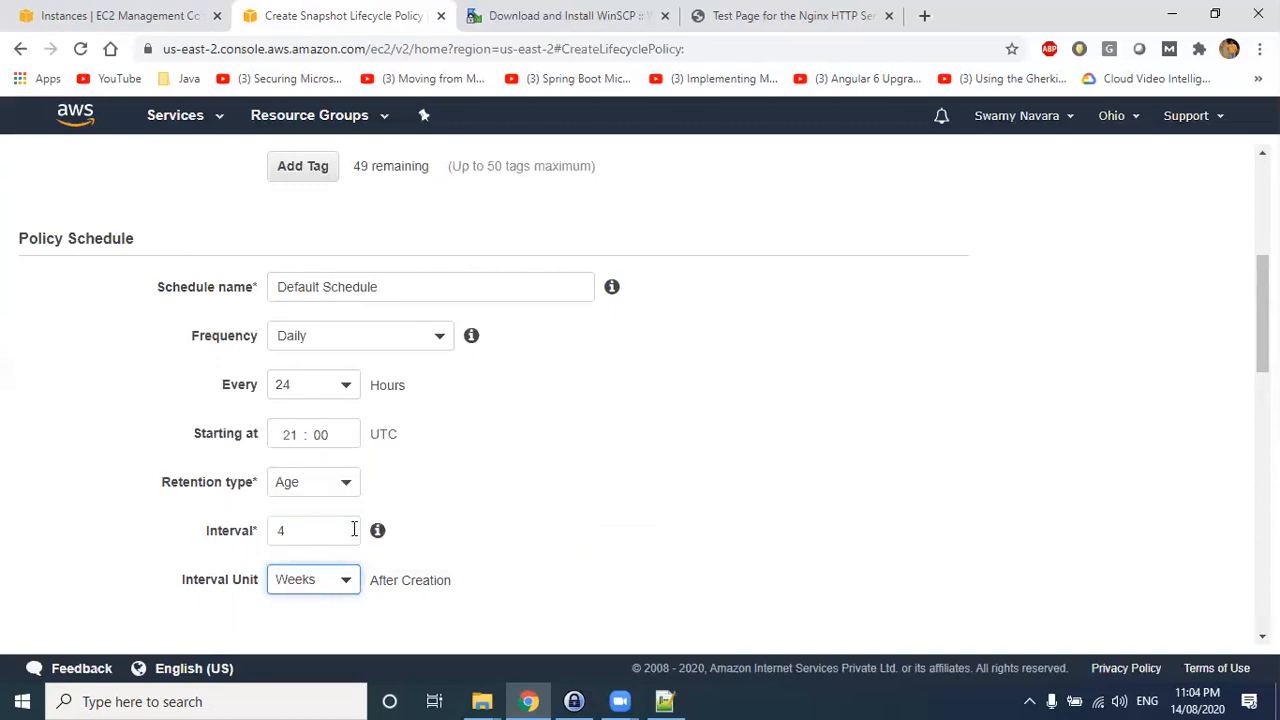
left_click(663, 514)
- Review the policy's IAM role, tagging, fast snapshot restore, cross region copy and root volume options without changing them
scroll(523, 497, "down", 3)
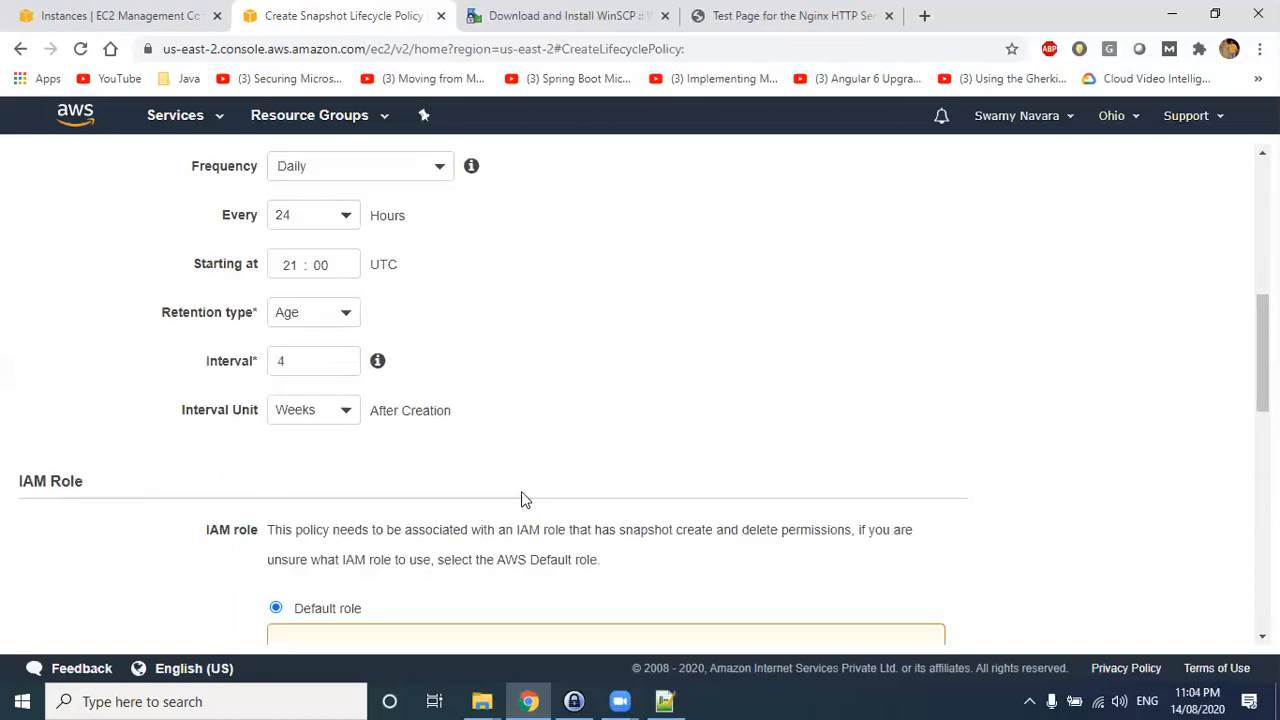
scroll(283, 378, "down", 3)
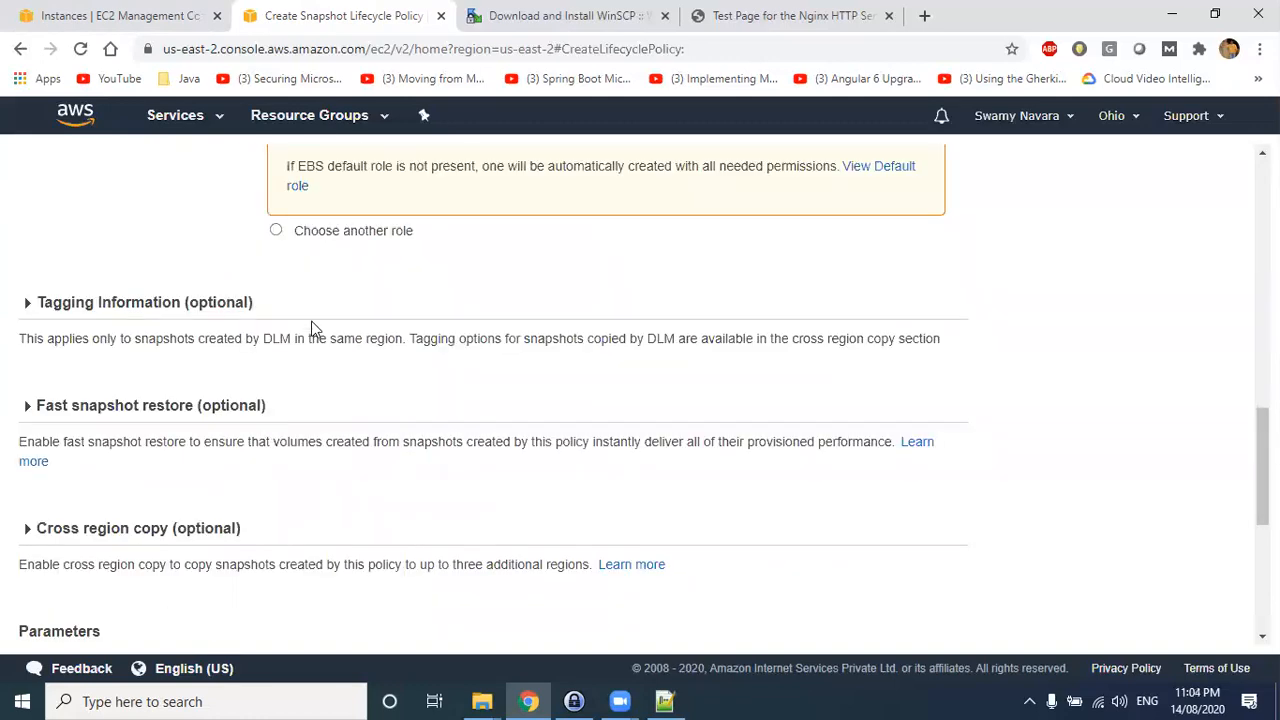
scroll(311, 329, "up", 2)
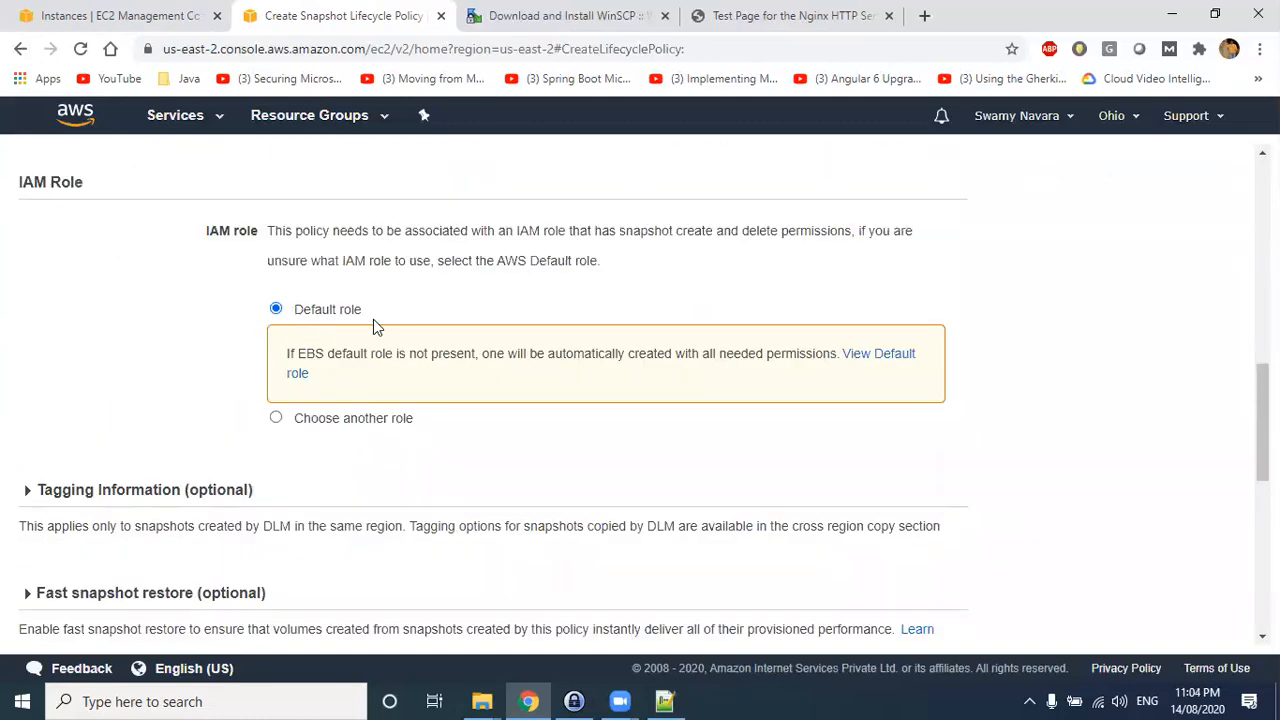
scroll(223, 486, "down", 2)
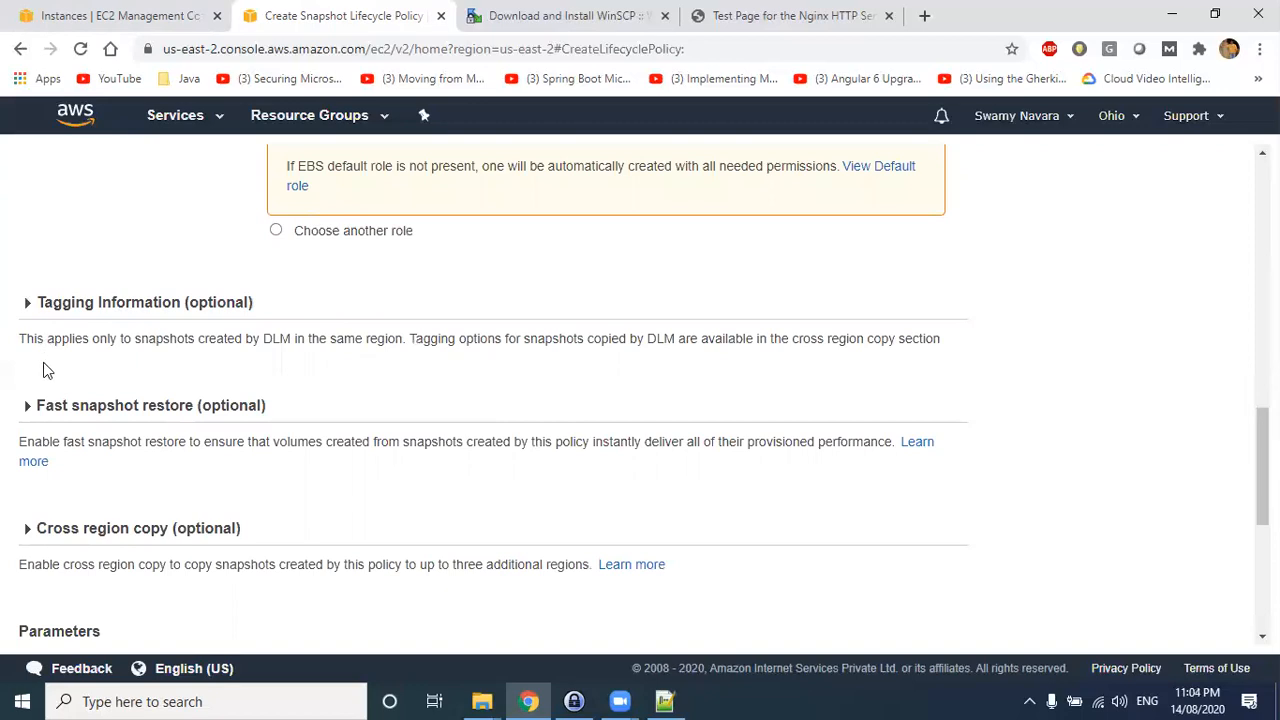
scroll(75, 480, "down", 3)
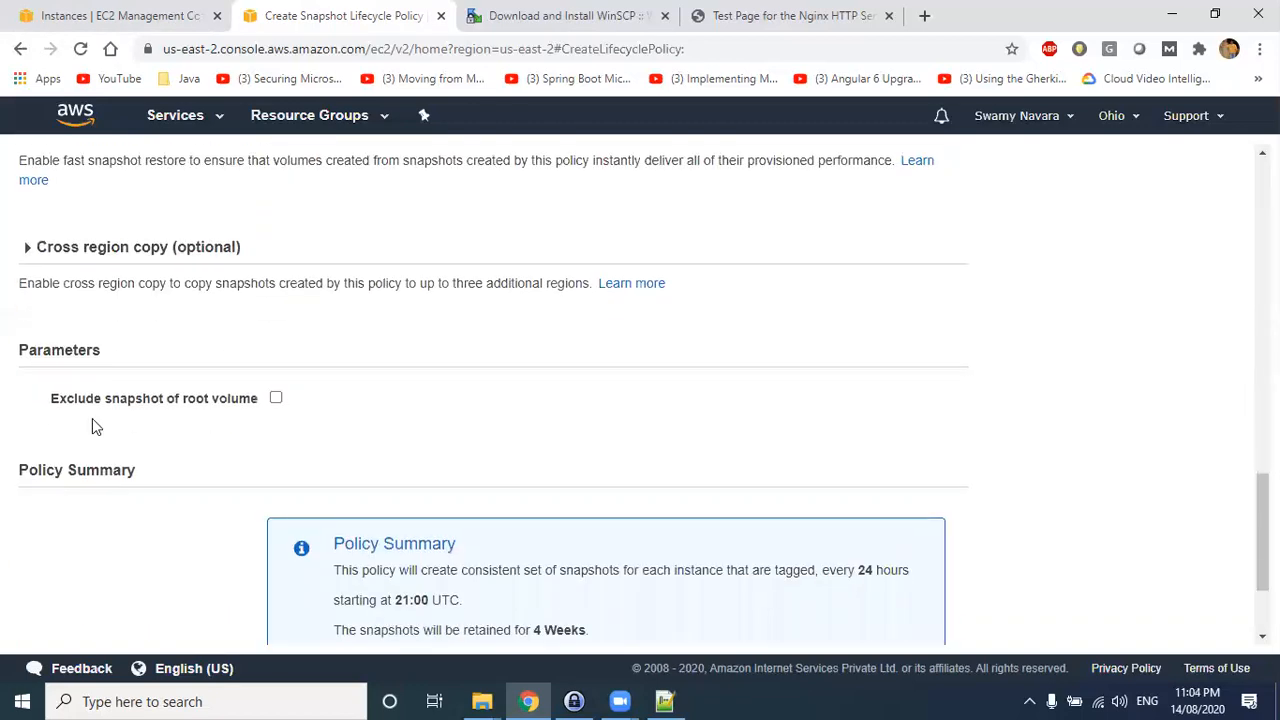
scroll(92, 420, "up", 3)
scroll(169, 505, "down", 1)
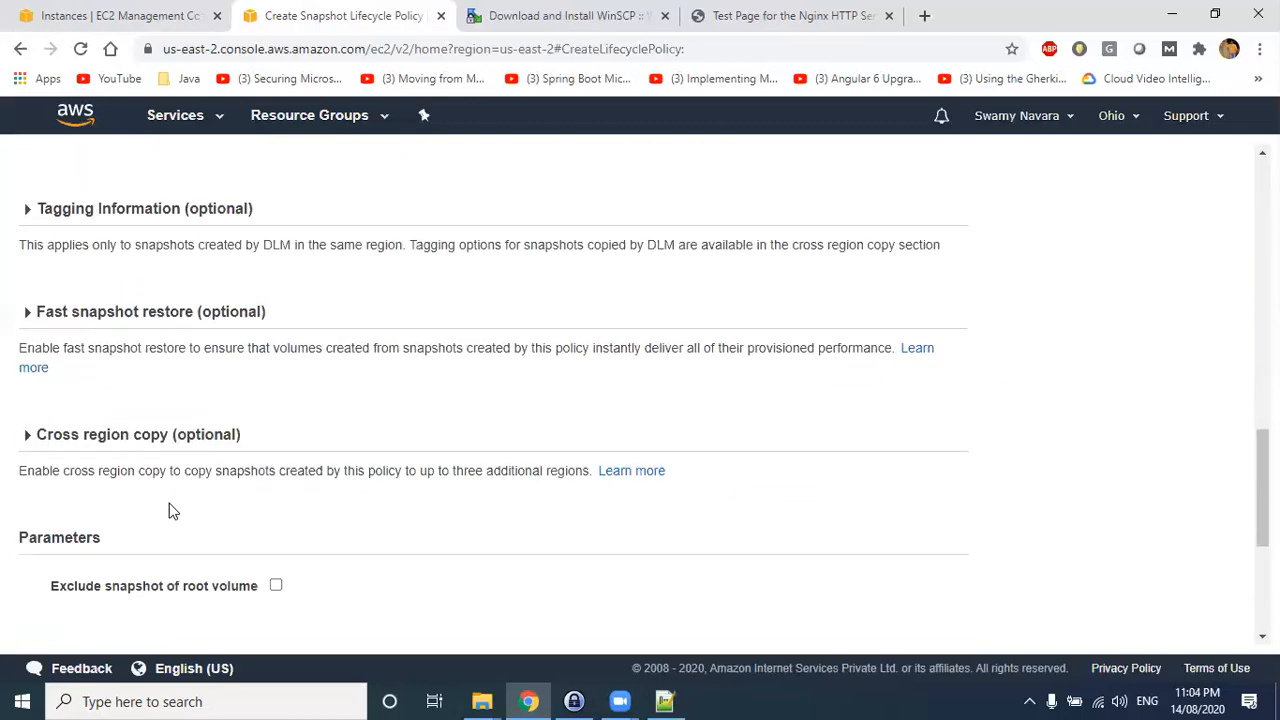
scroll(169, 511, "down", 2)
scroll(257, 440, "down", 2)
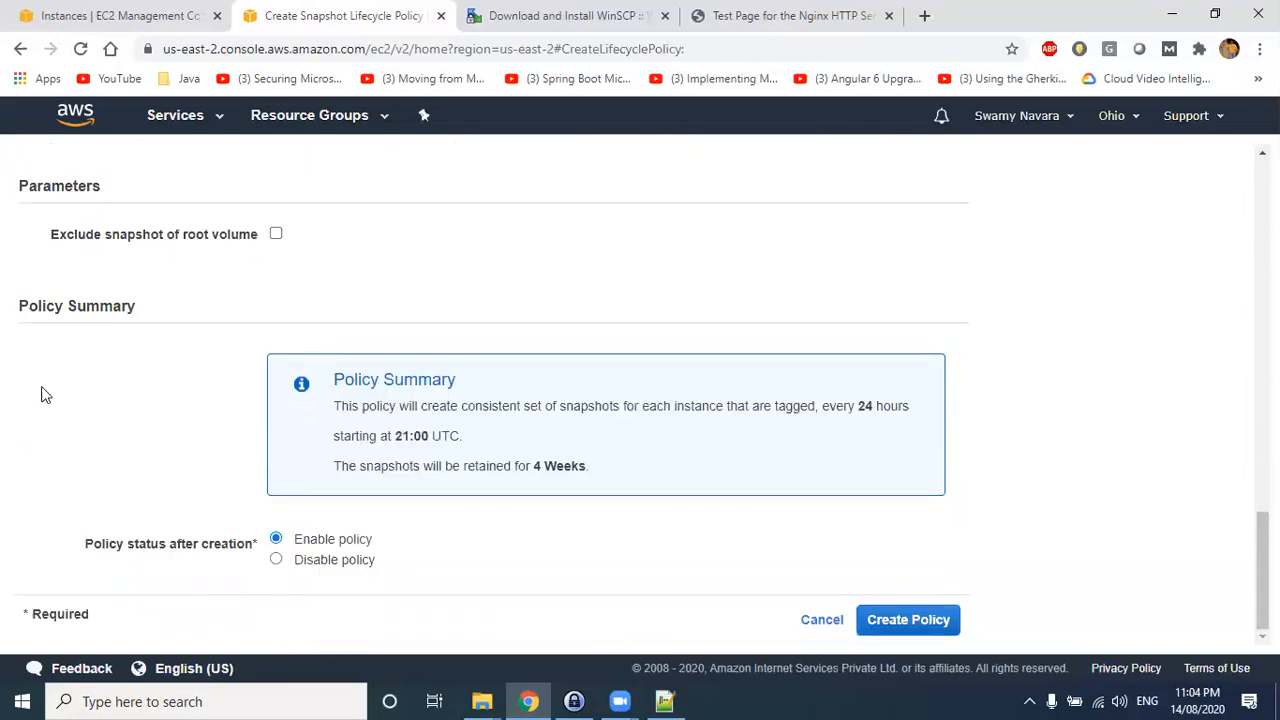
- Check the policy summary and the status after creation, and create the snapshot lifecycle policy as enabled
left_click_drag(335, 380, 573, 473)
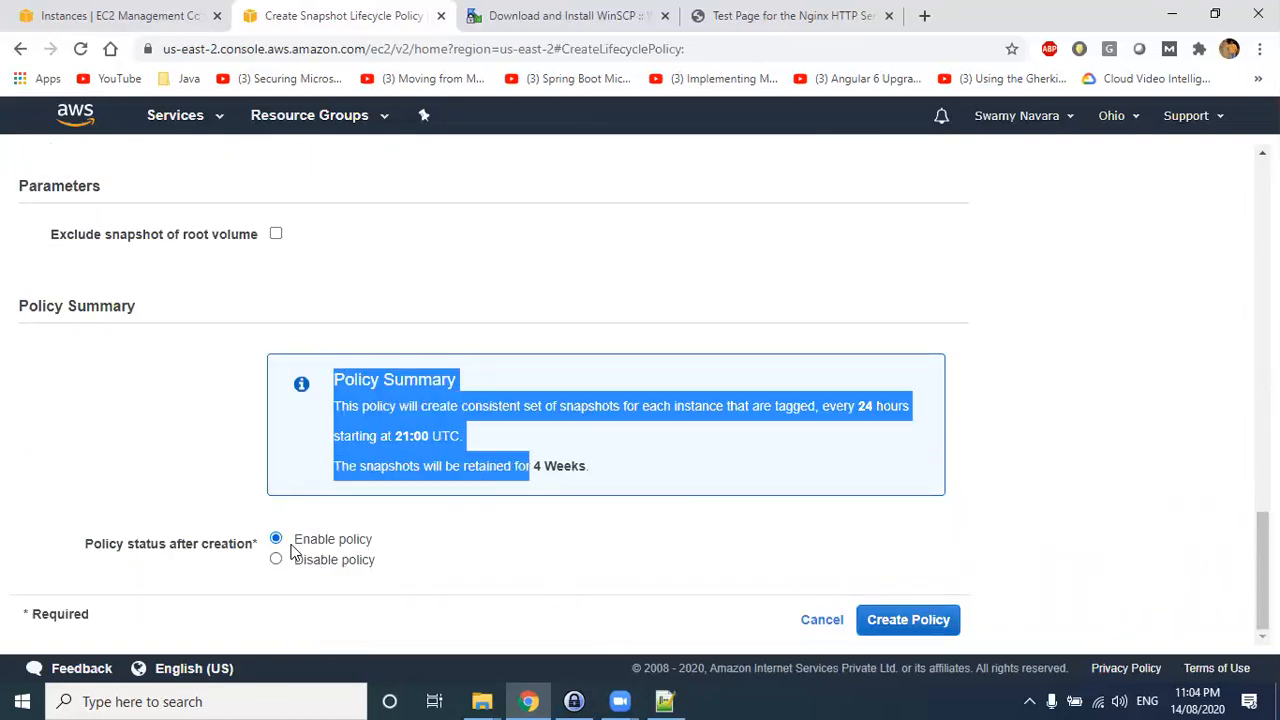
left_click(504, 555)
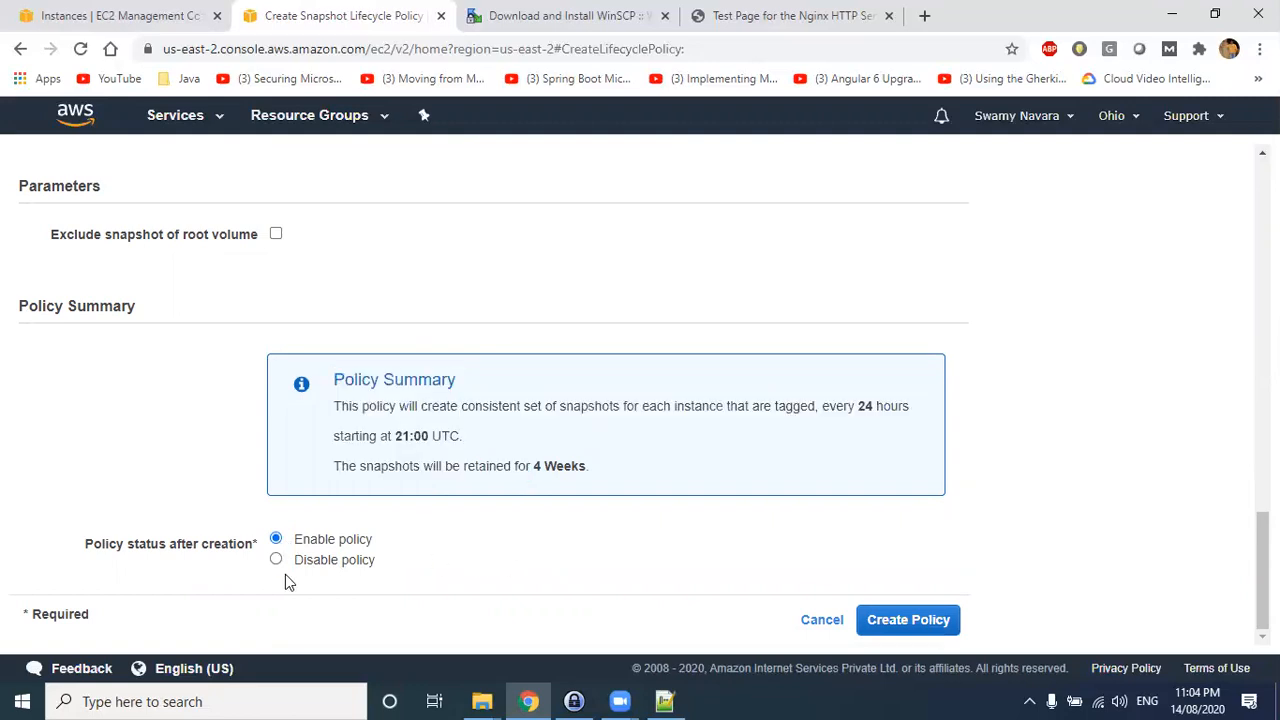
left_click_drag(82, 548, 237, 548)
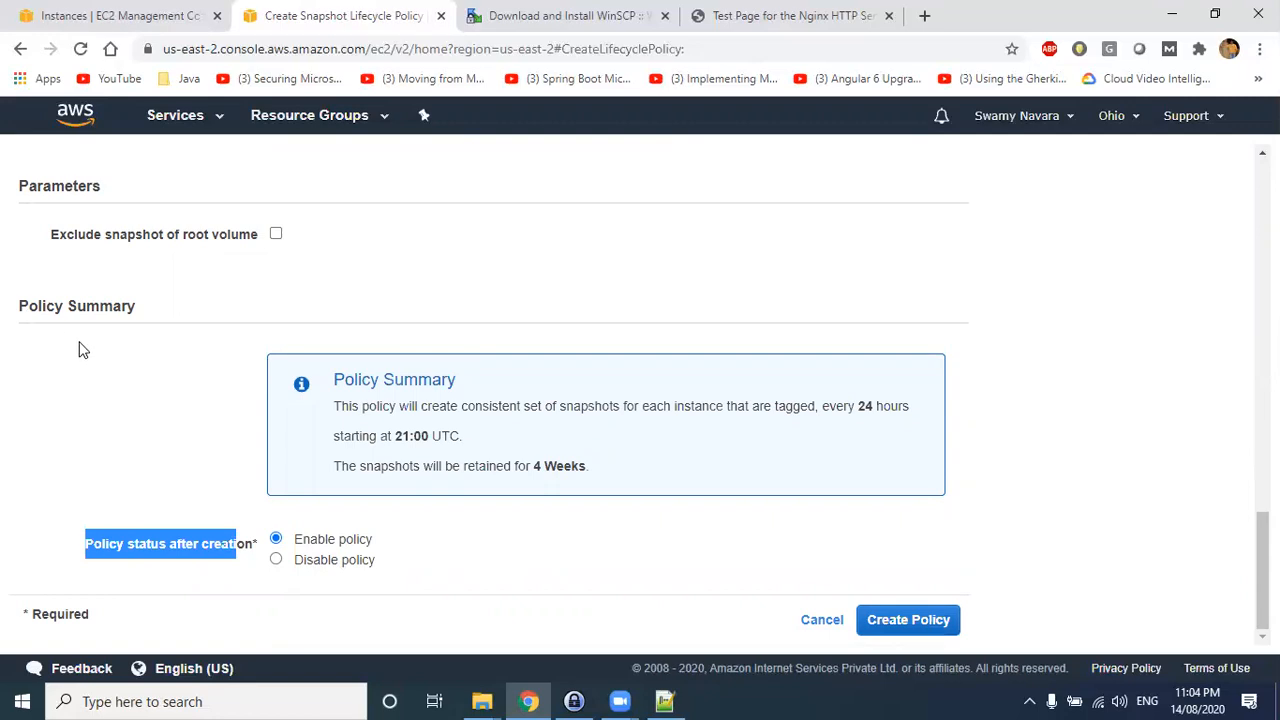
left_click(905, 620)
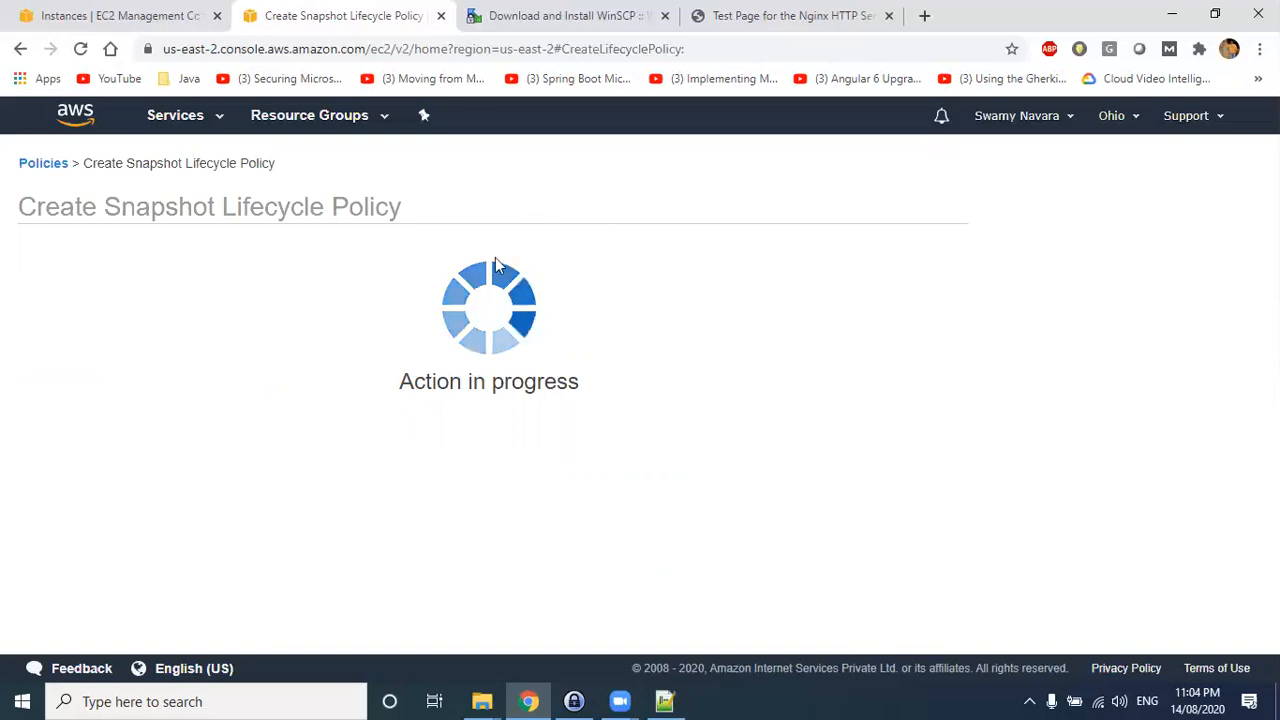
left_click(851, 374)
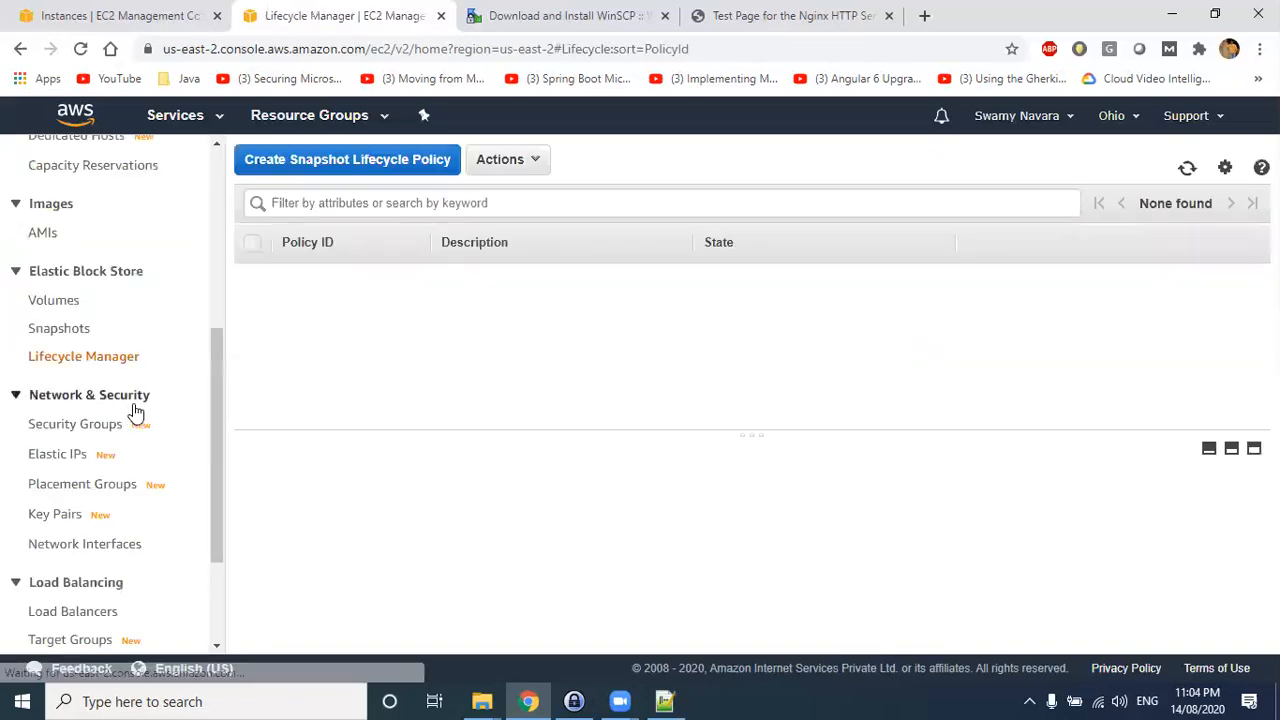
- Check the list of existing snapshots, and view the new policy's details in the Lifecycle Manager
left_click(58, 330)
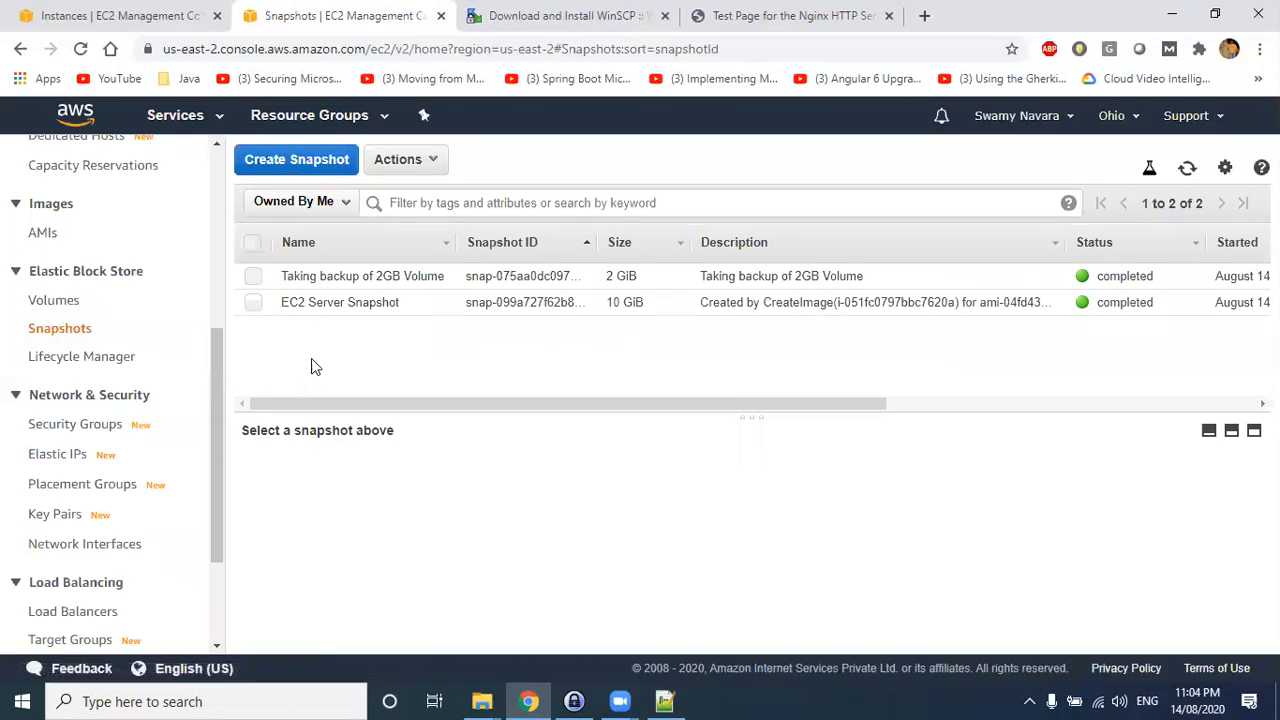
left_click_drag(320, 429, 314, 618)
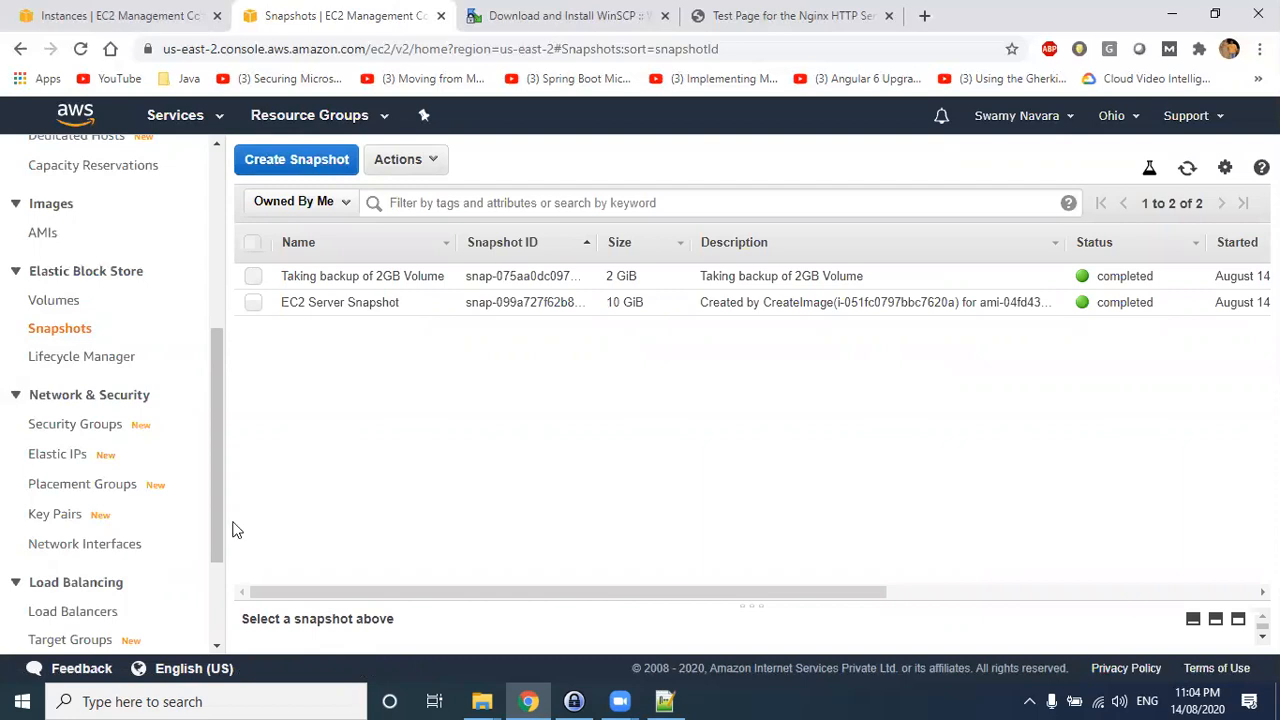
scroll(86, 506, "down", 2)
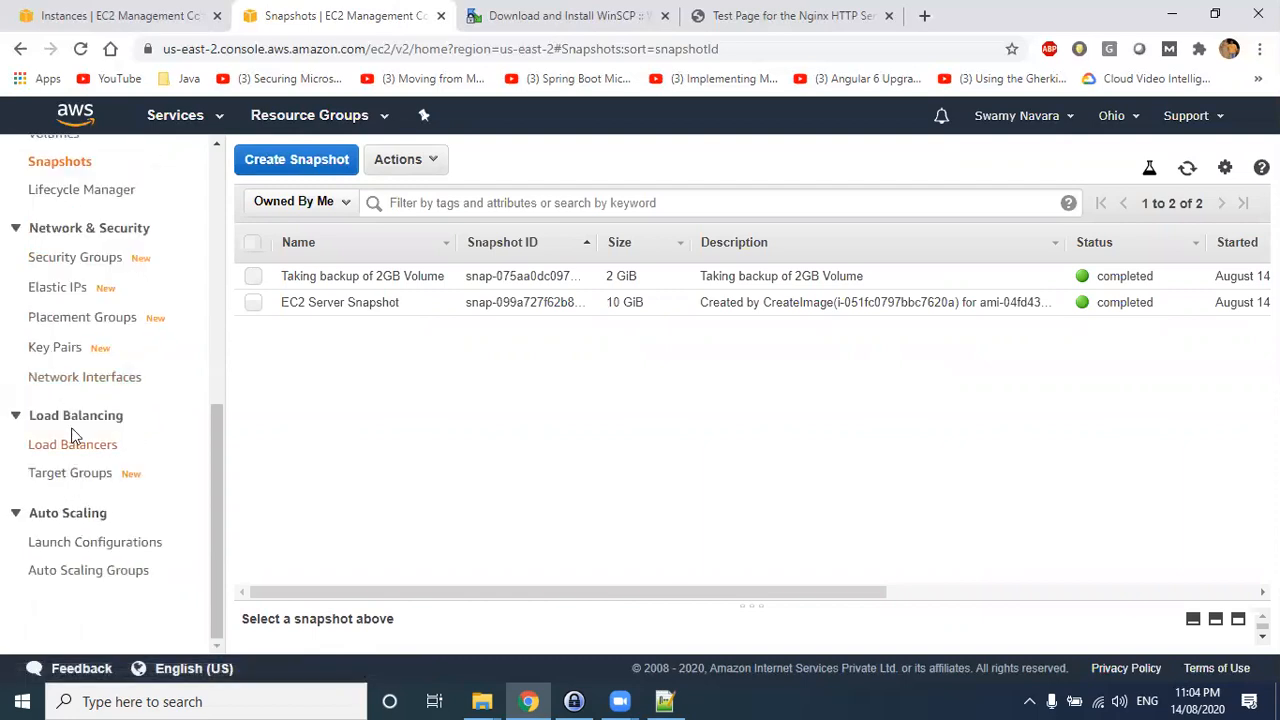
scroll(72, 433, "up", 2)
left_click(74, 377)
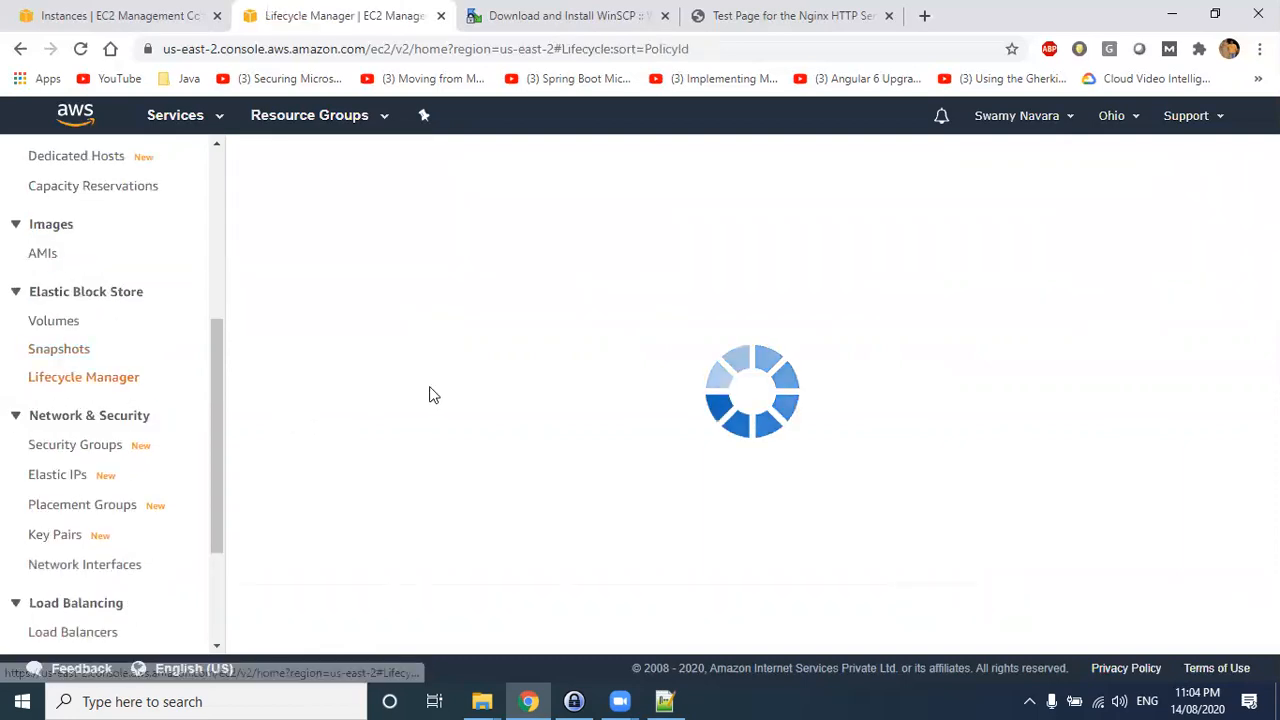
left_click_drag(433, 434, 457, 343)
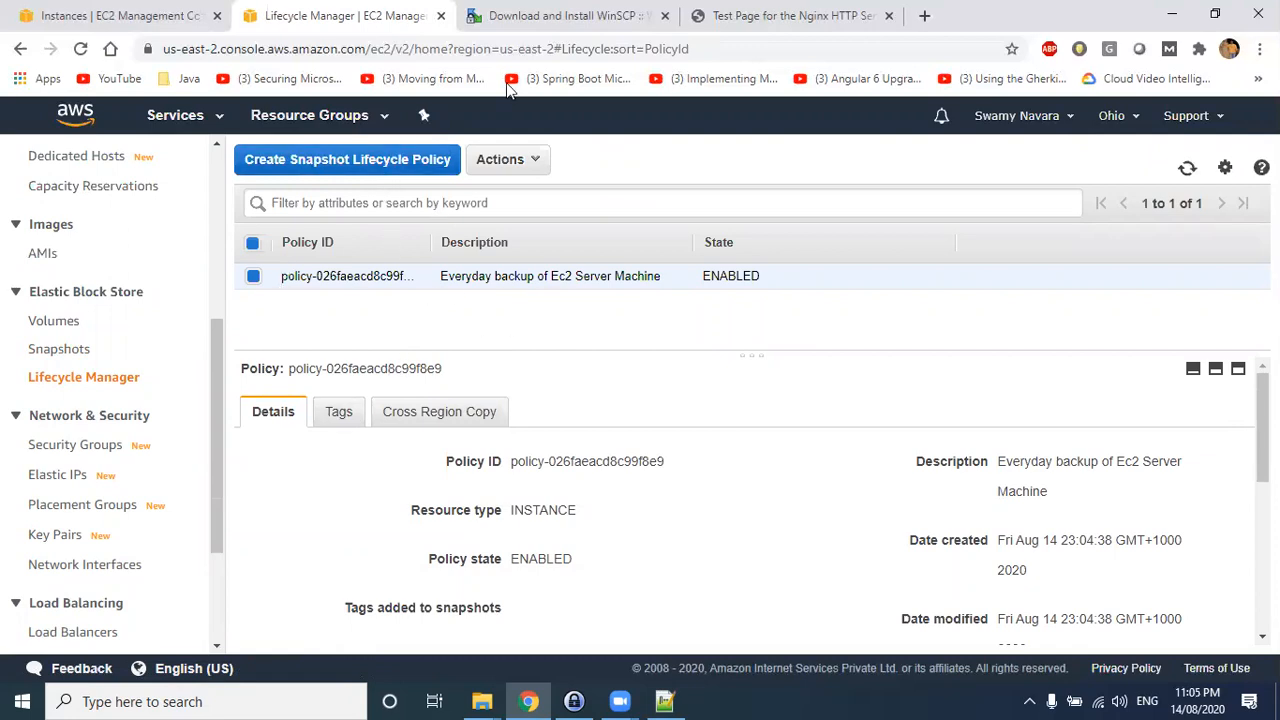
left_click_drag(581, 154, 615, 133)
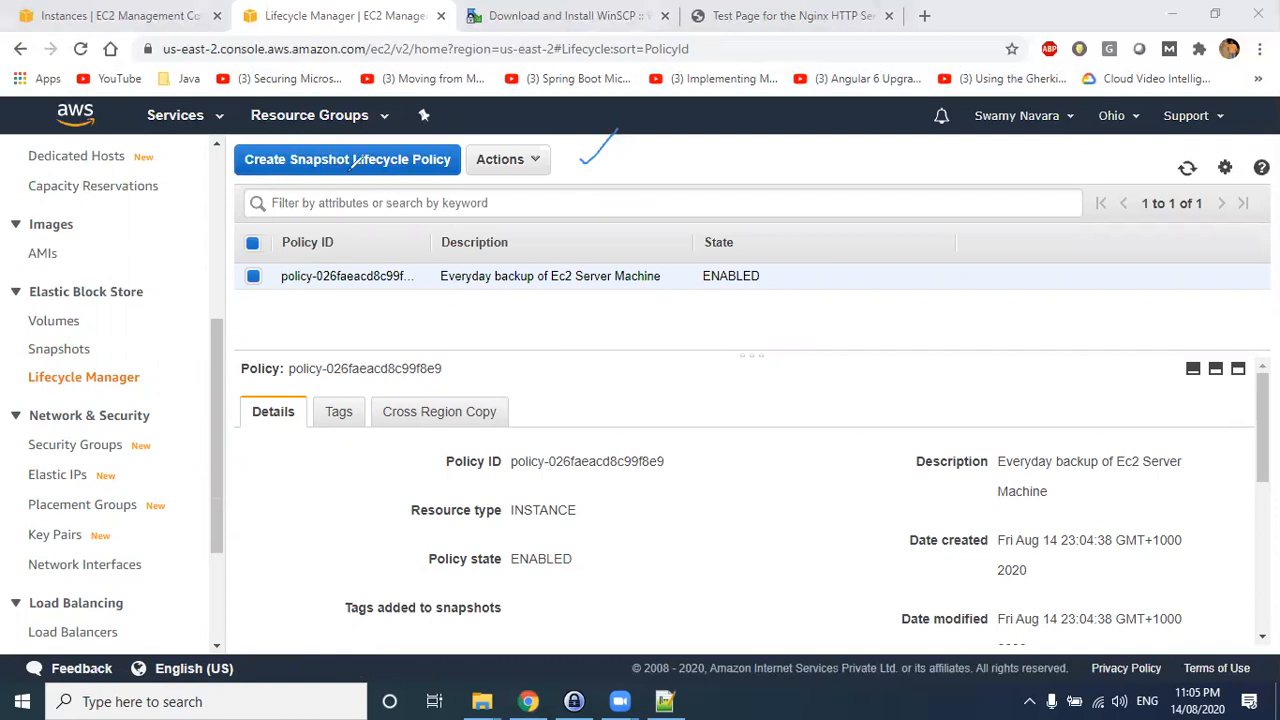
left_click_drag(376, 195, 411, 180)
mouse_move(328, 292)
left_mouse_down()
mouse_move(376, 307)
mouse_move(368, 338)
mouse_move(395, 350)
mouse_move(365, 365)
left_mouse_up()
left_click_drag(405, 328, 597, 340)
mouse_move(618, 320)
left_mouse_down()
mouse_move(630, 326)
mouse_move(618, 345)
left_mouse_up()
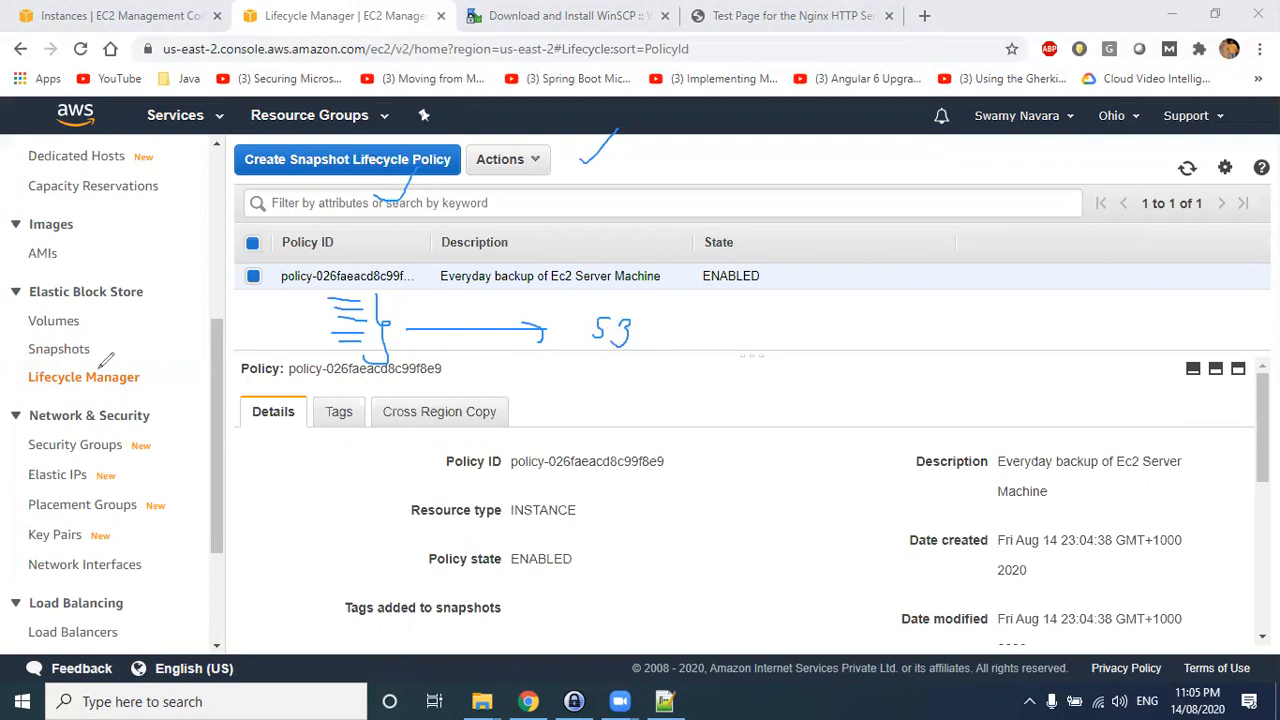
mouse_move(170, 350)
left_mouse_down()
mouse_move(32, 350)
mouse_move(215, 352)
mouse_move(147, 354)
left_mouse_up()
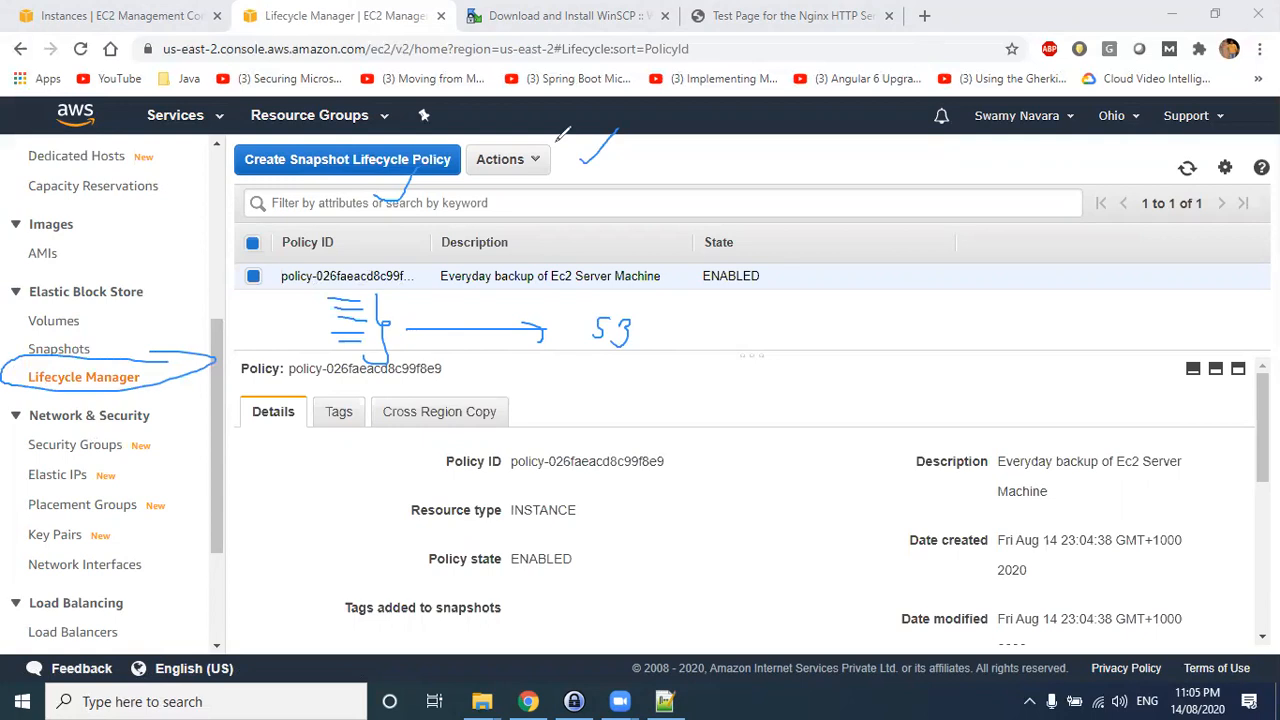
key("e")
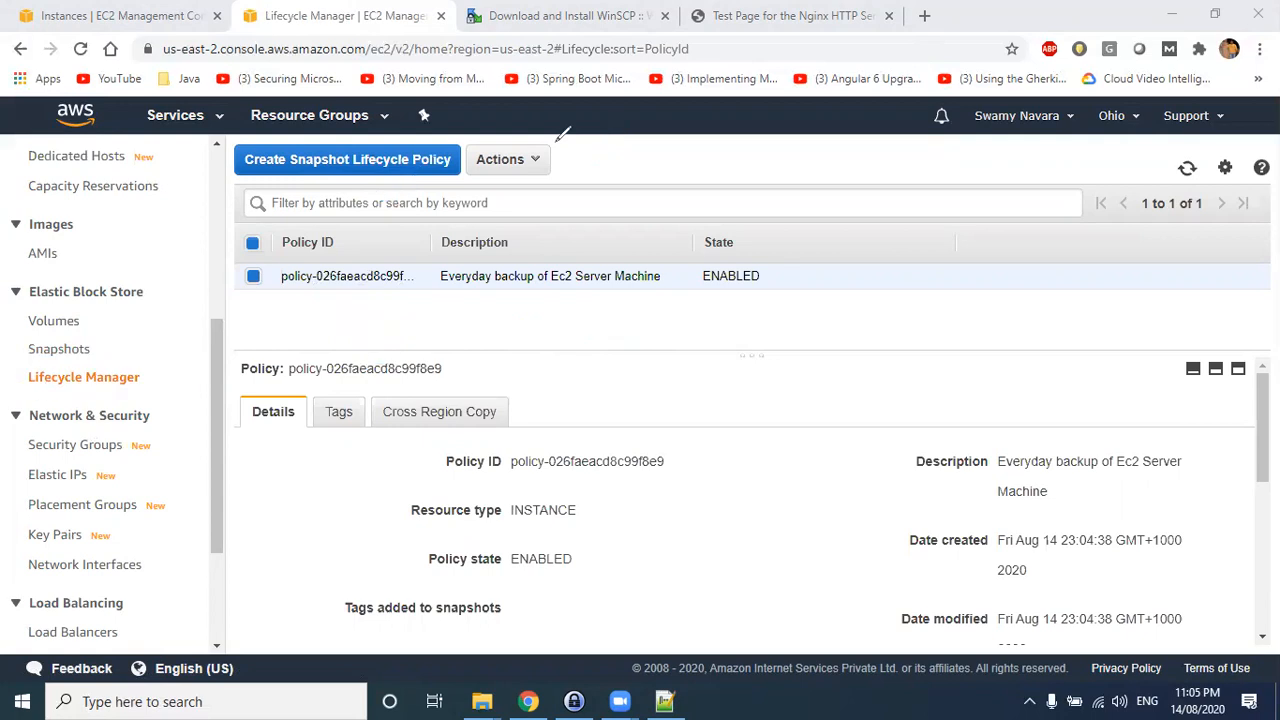
- Open the EC2 Dashboard, and open the S3 console in a new browser tab
scroll(20, 250, "up", 4)
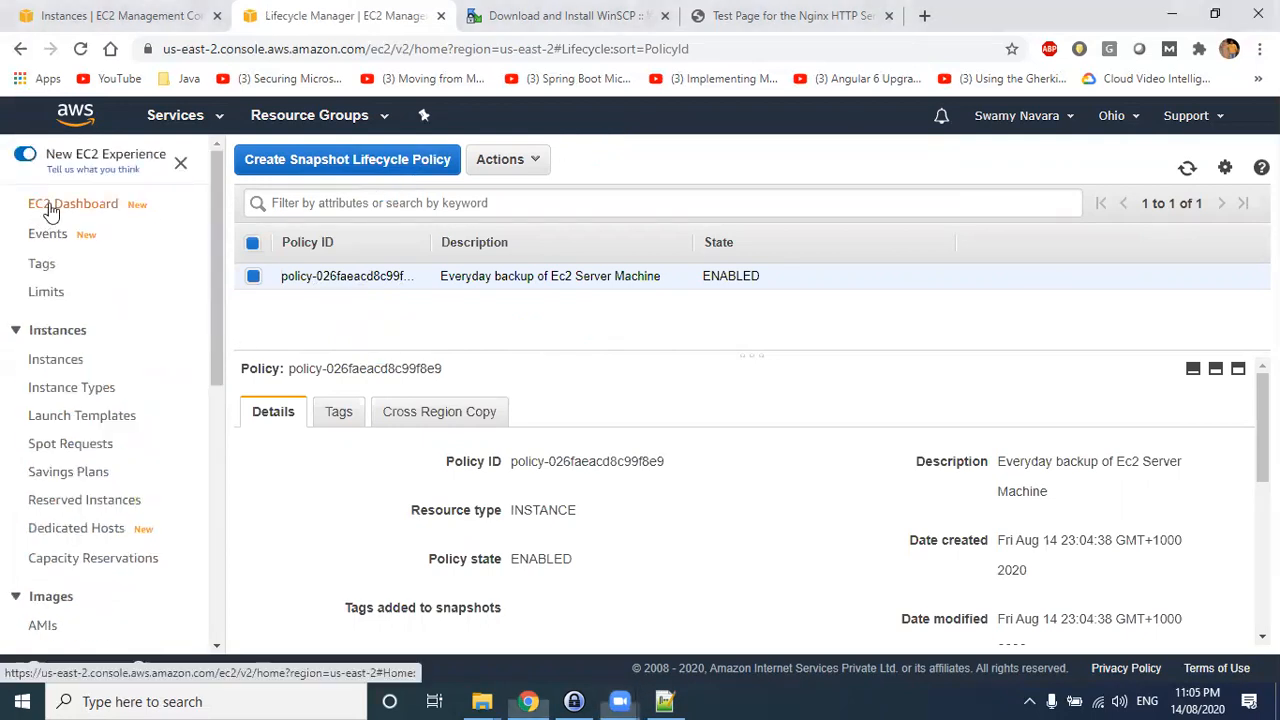
left_click(50, 206)
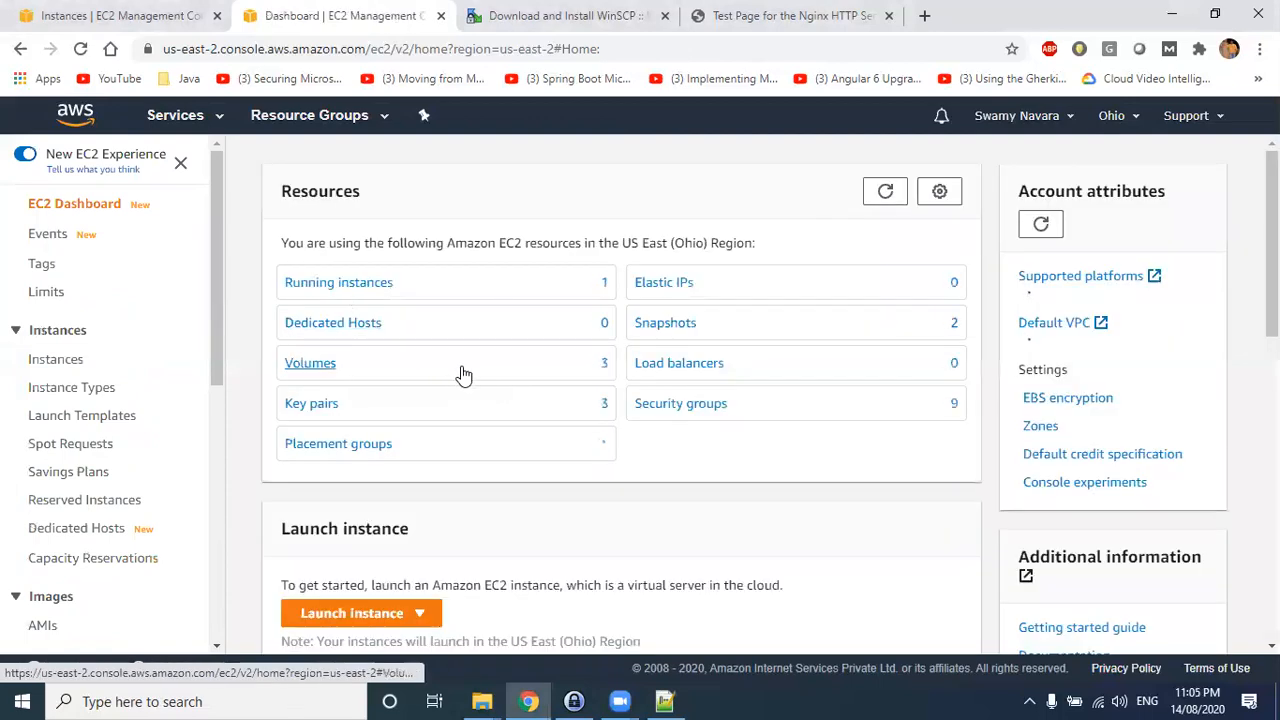
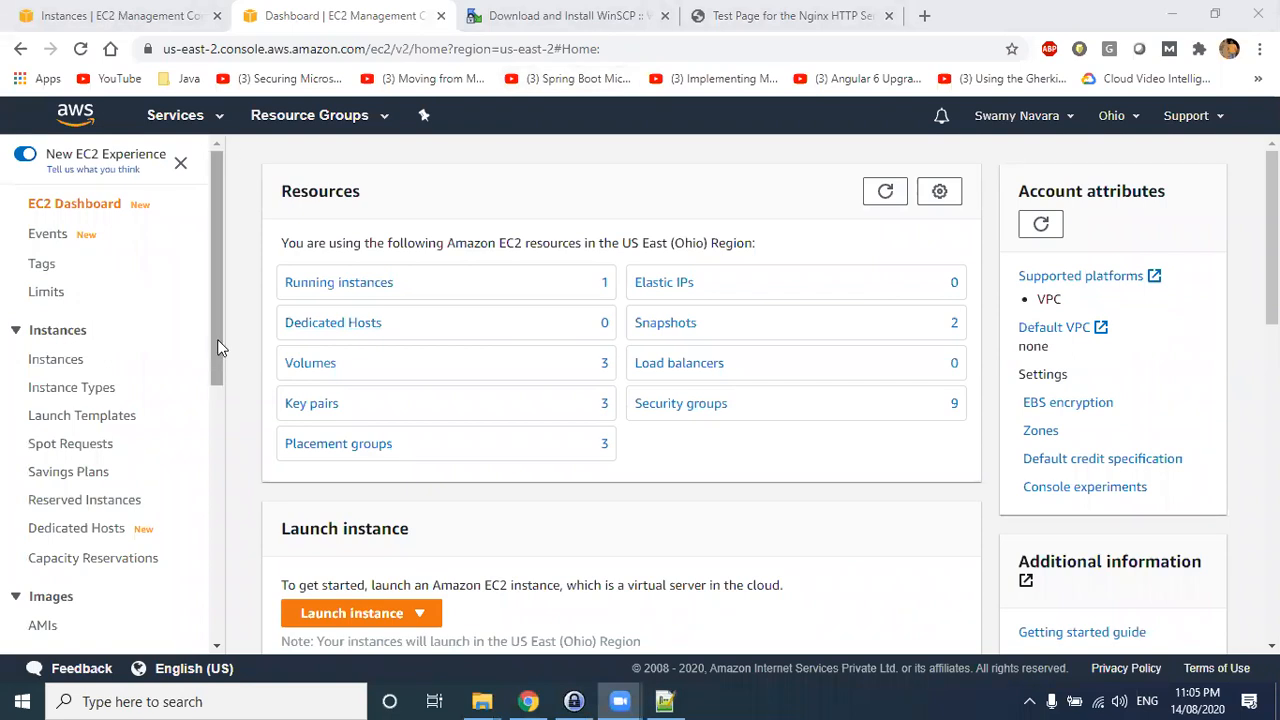
left_click(175, 115)
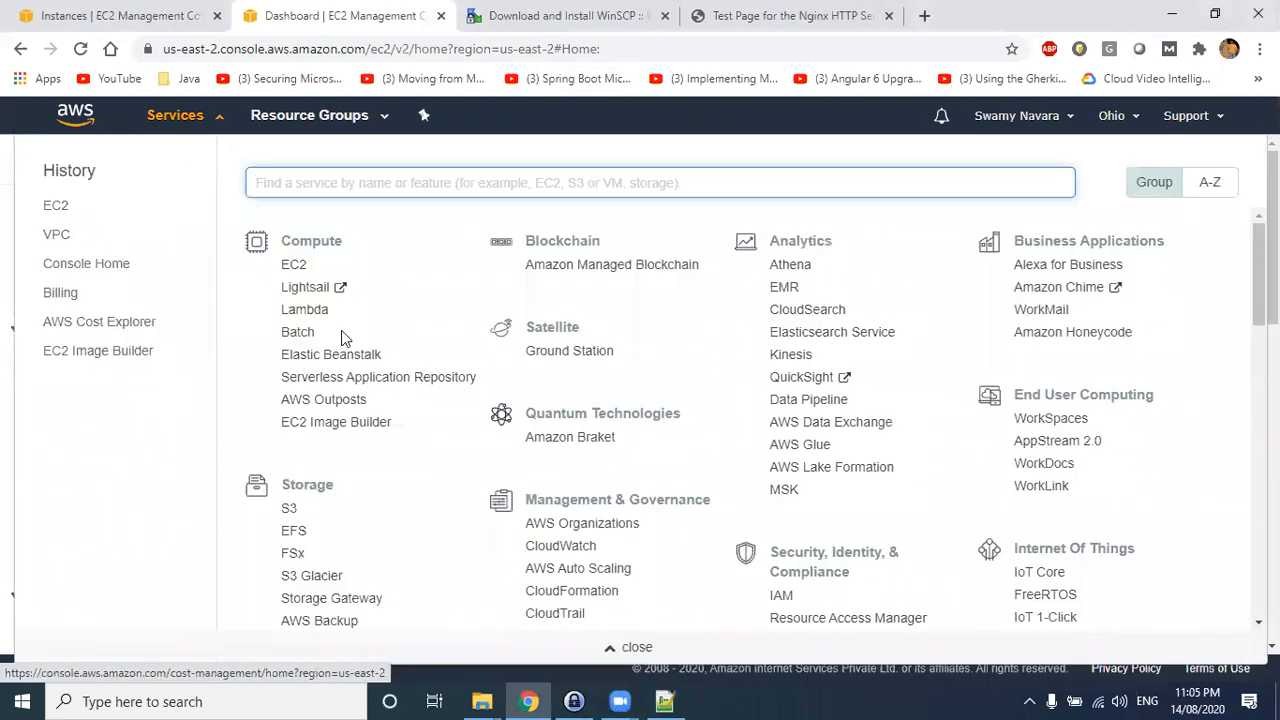
left_click(286, 512)
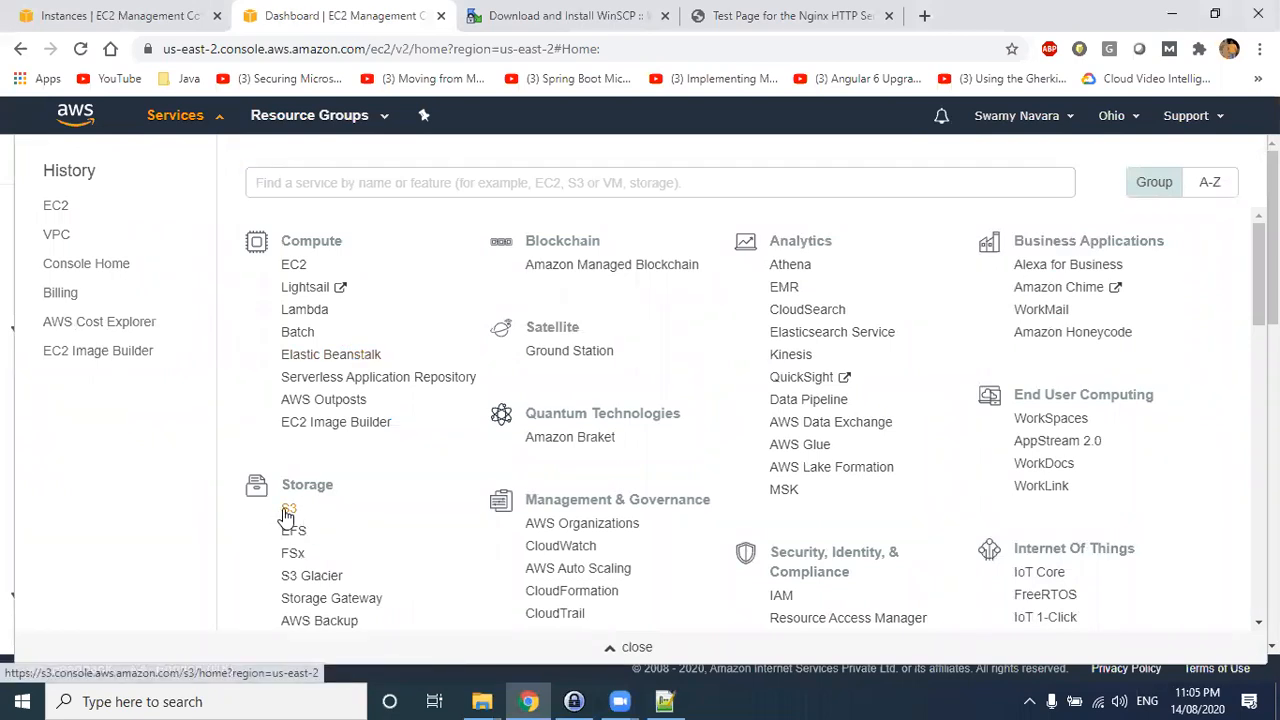
left_click(286, 512, "ctrl")
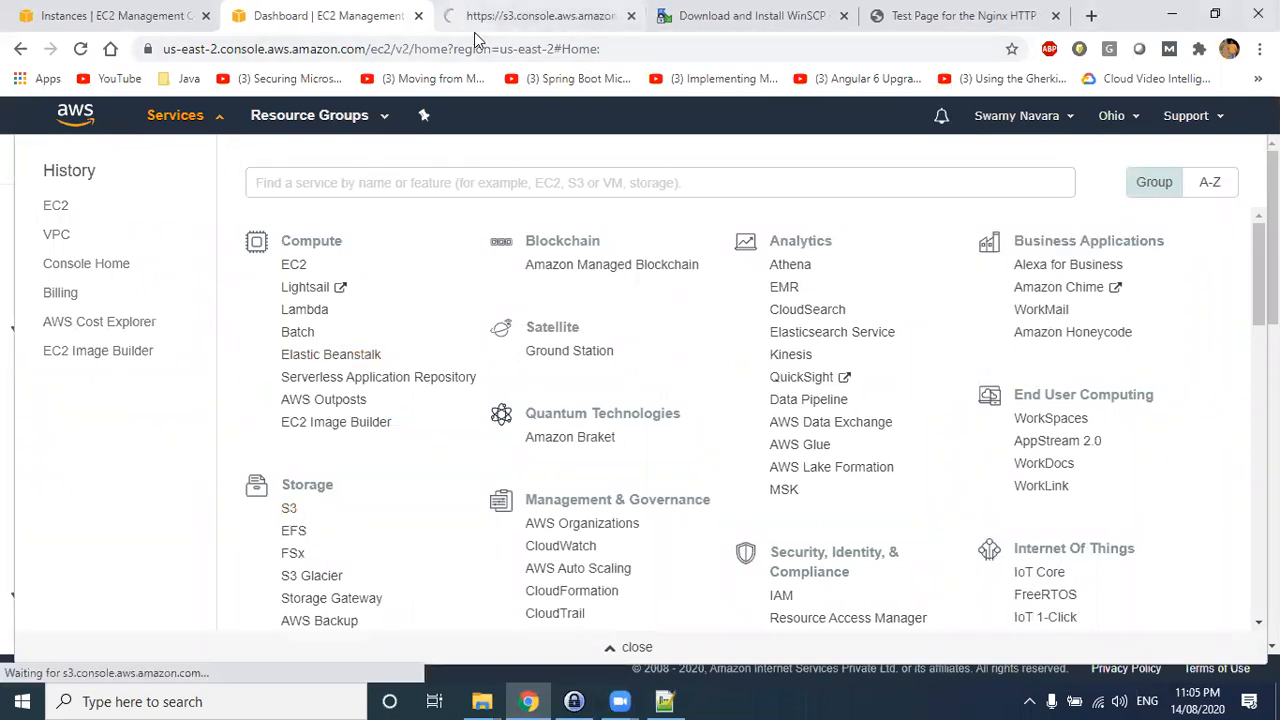
left_click(478, 18)
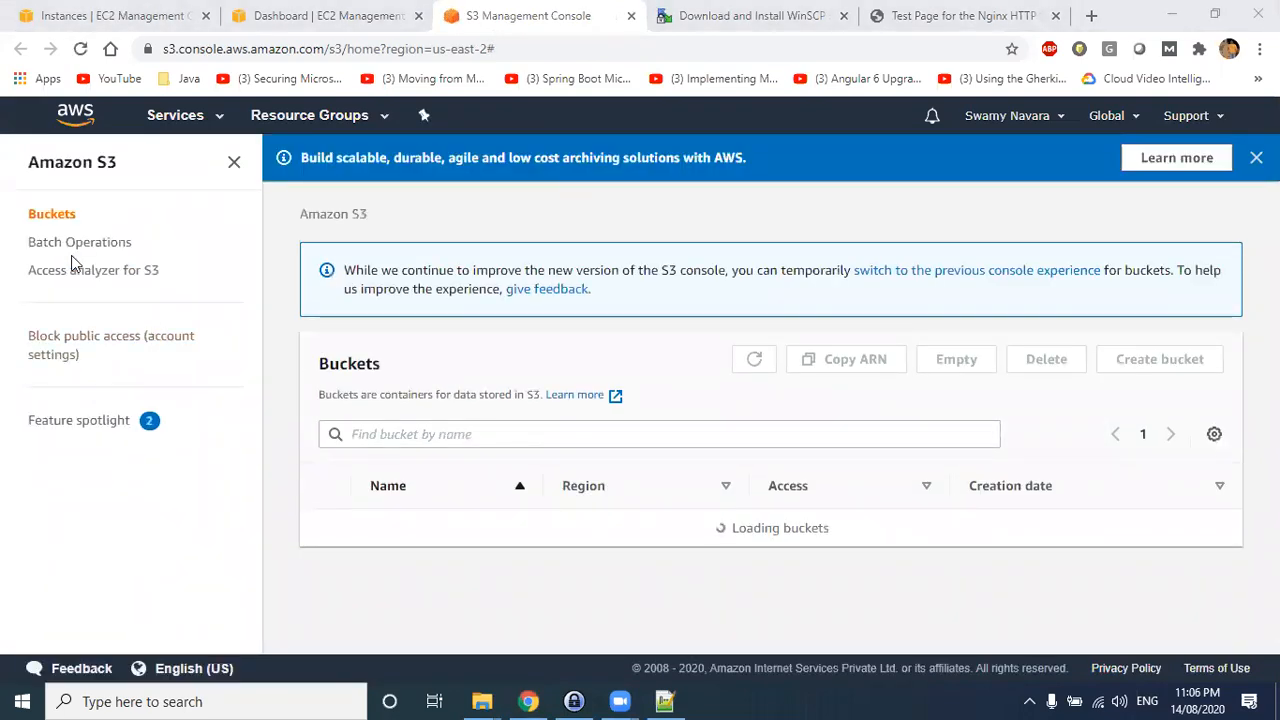
- Dismiss the archiving banner, and switch the S3 bucket list to the previous console experience
scroll(578, 440, "down", 1)
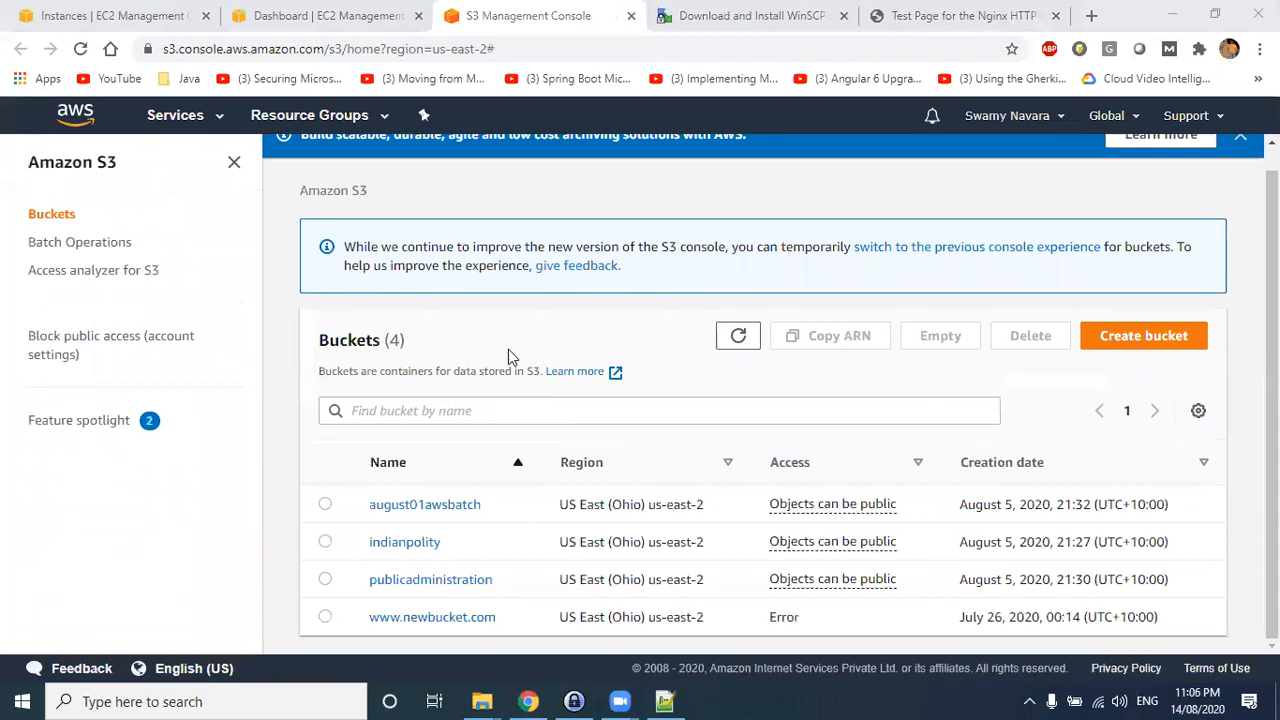
scroll(700, 290, "up", 1)
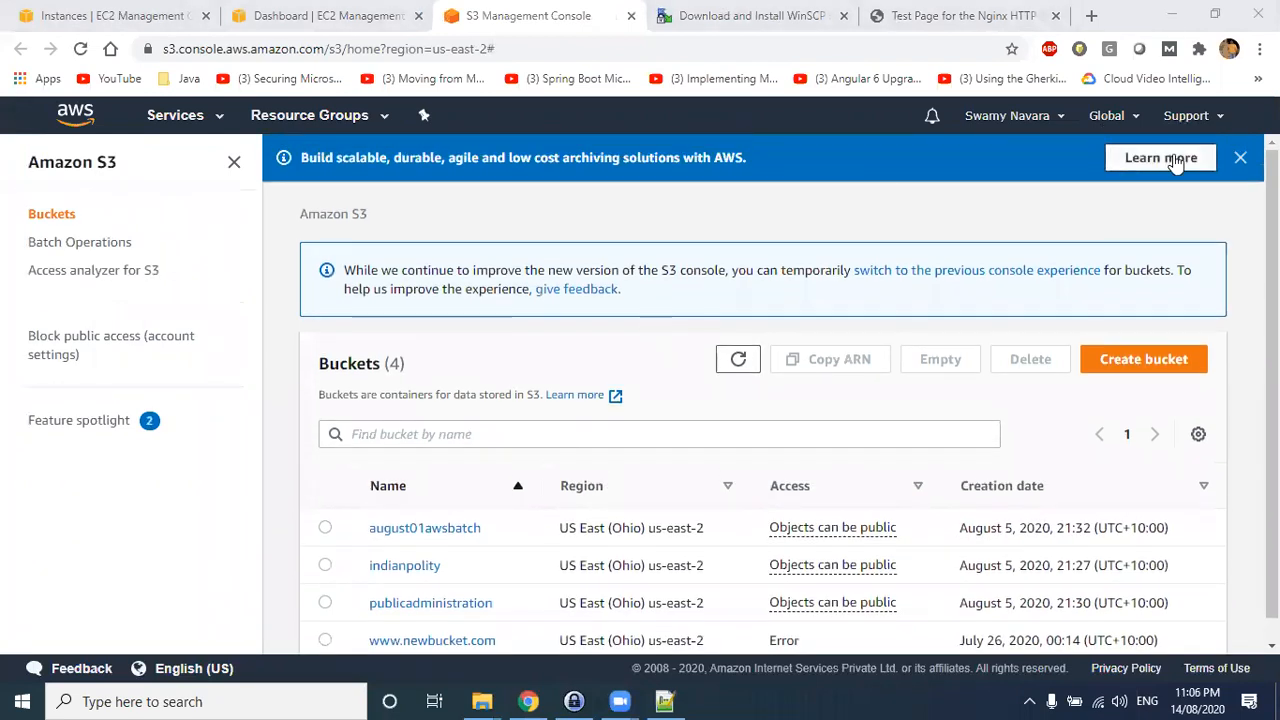
left_click(1240, 156)
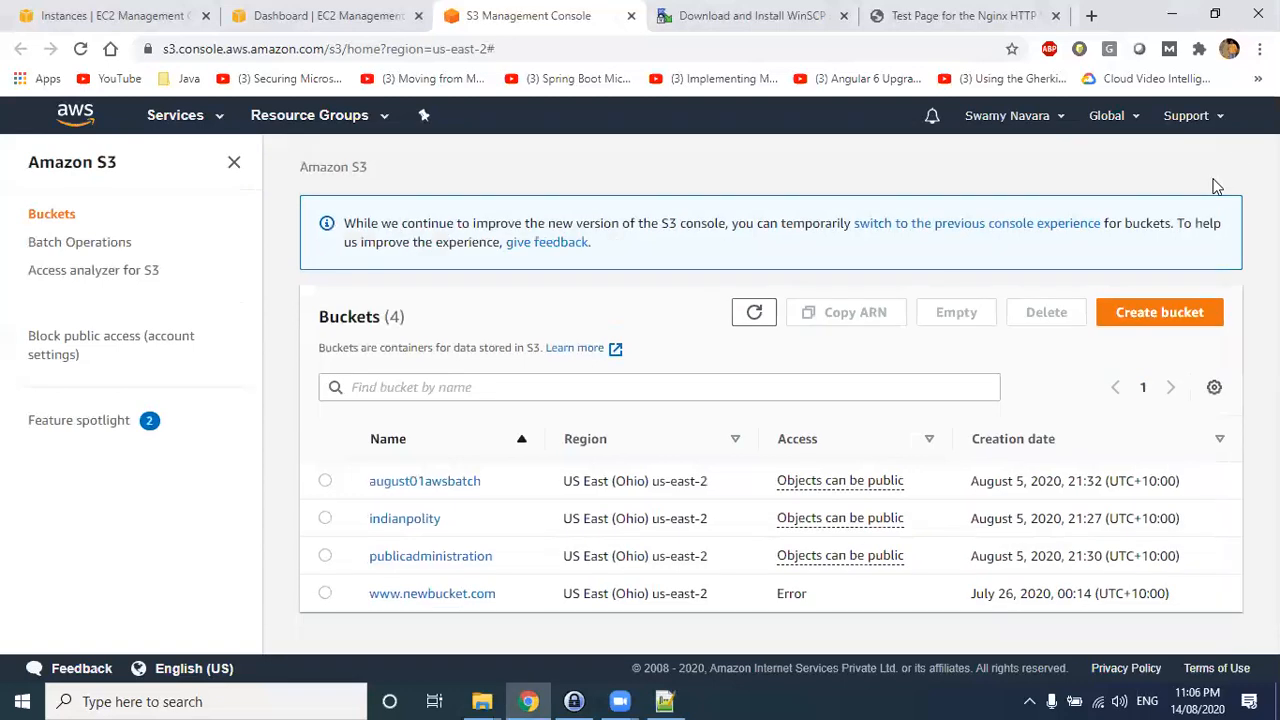
left_click(954, 229)
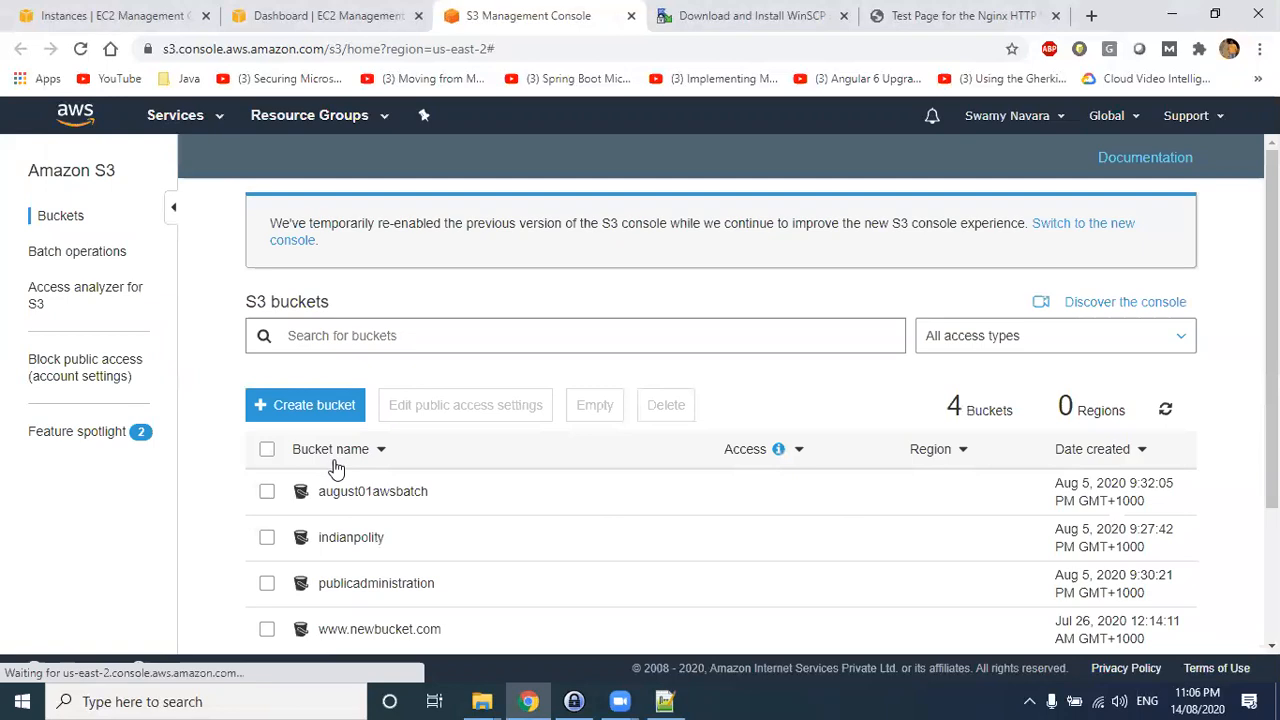
scroll(605, 540, "down", 2)
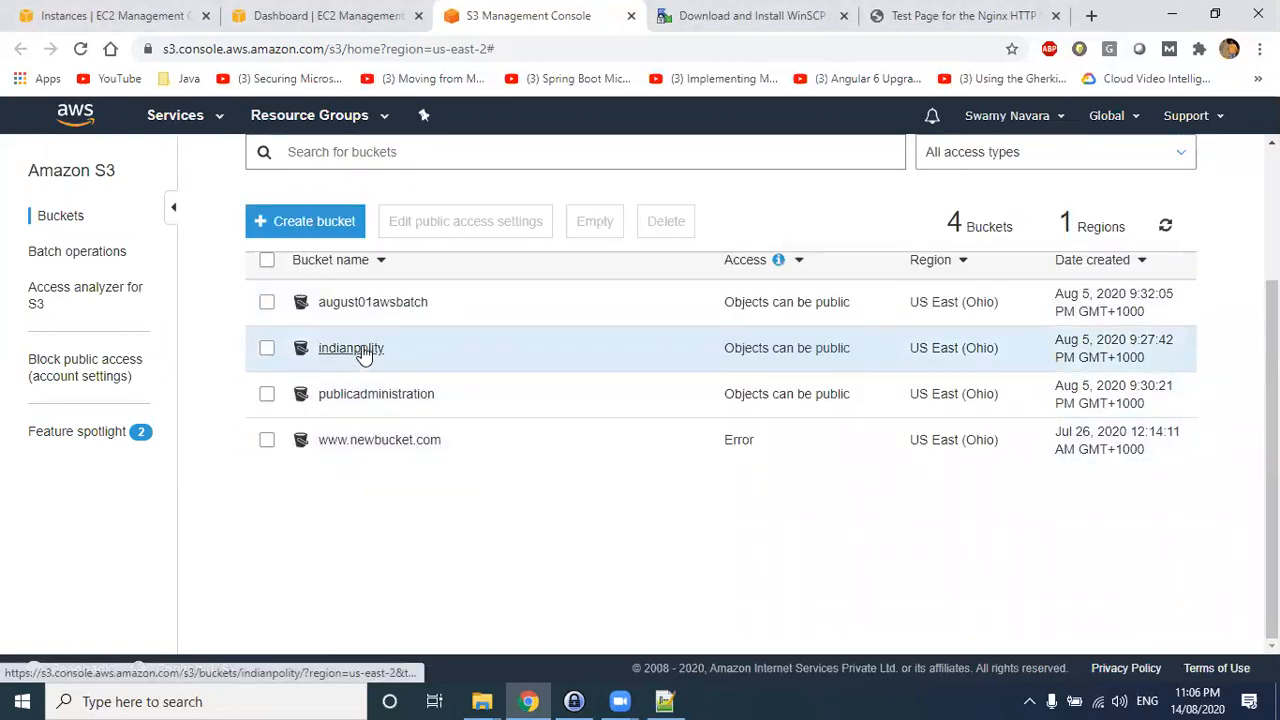
scroll(383, 400, "up", 1)
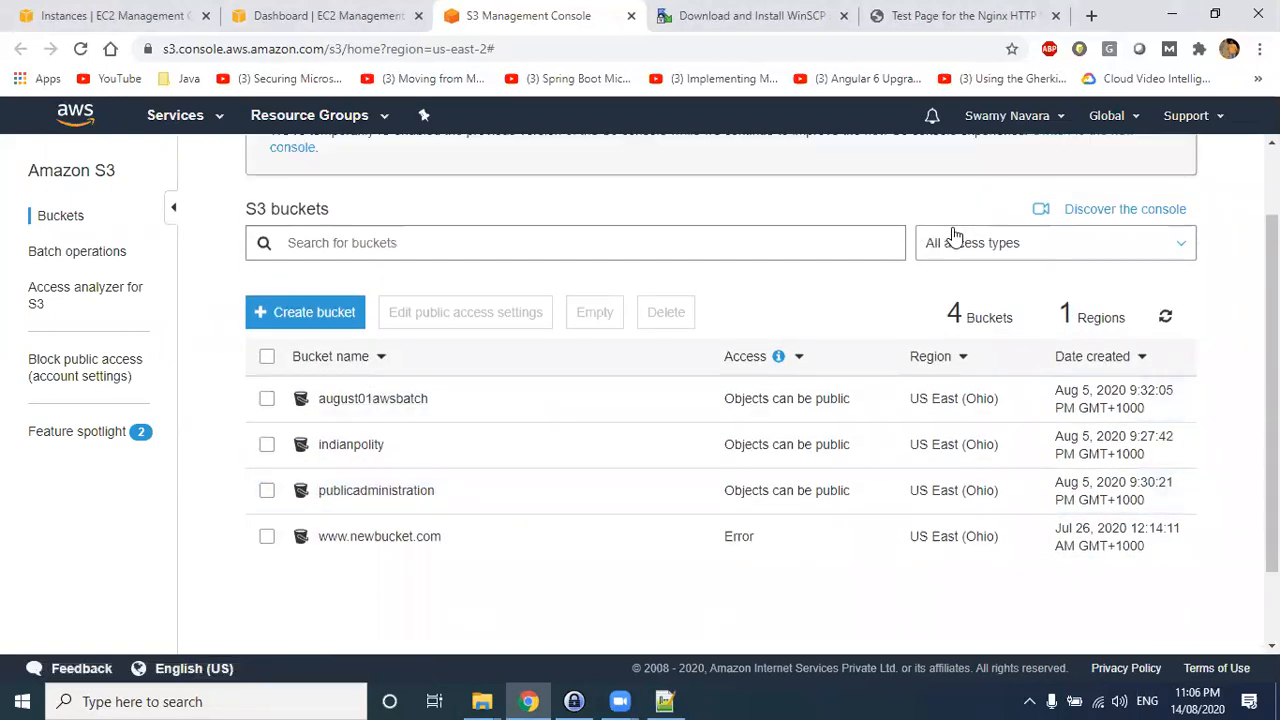
- Look over the S3 Batch Operations and Feature spotlight pages, and return to the bucket list
left_click(68, 253)
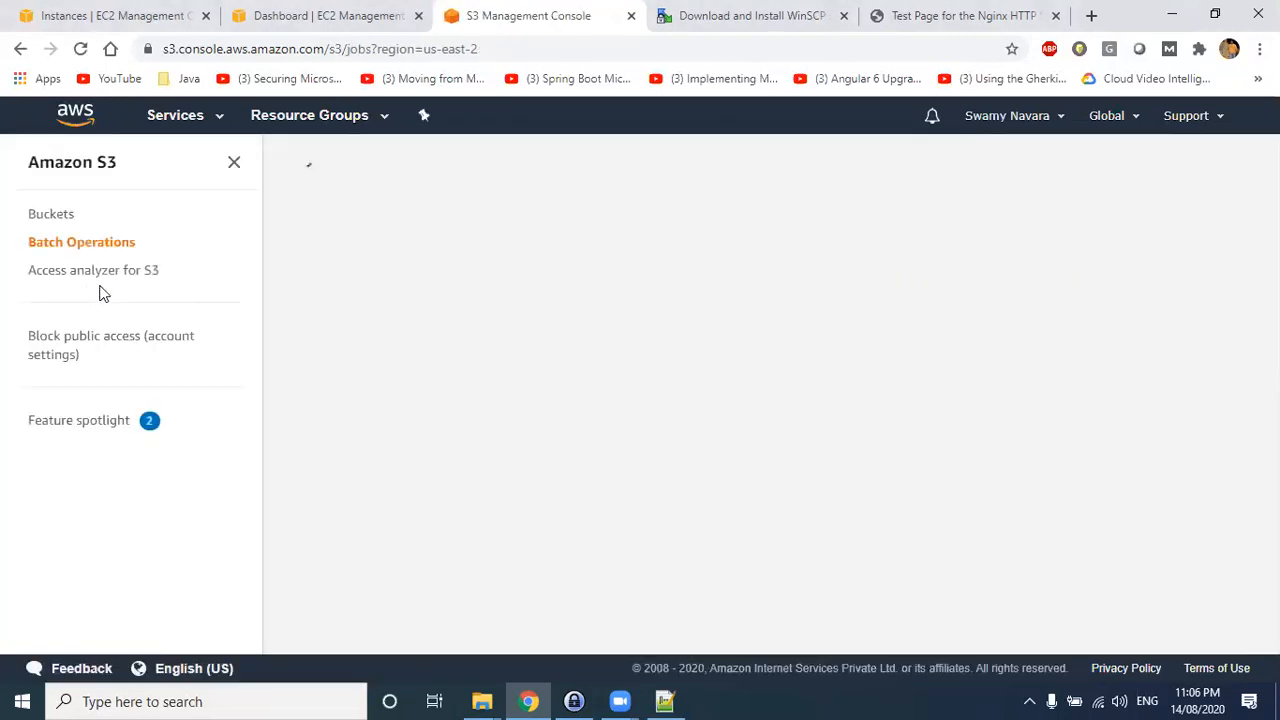
scroll(533, 535, "down", 1)
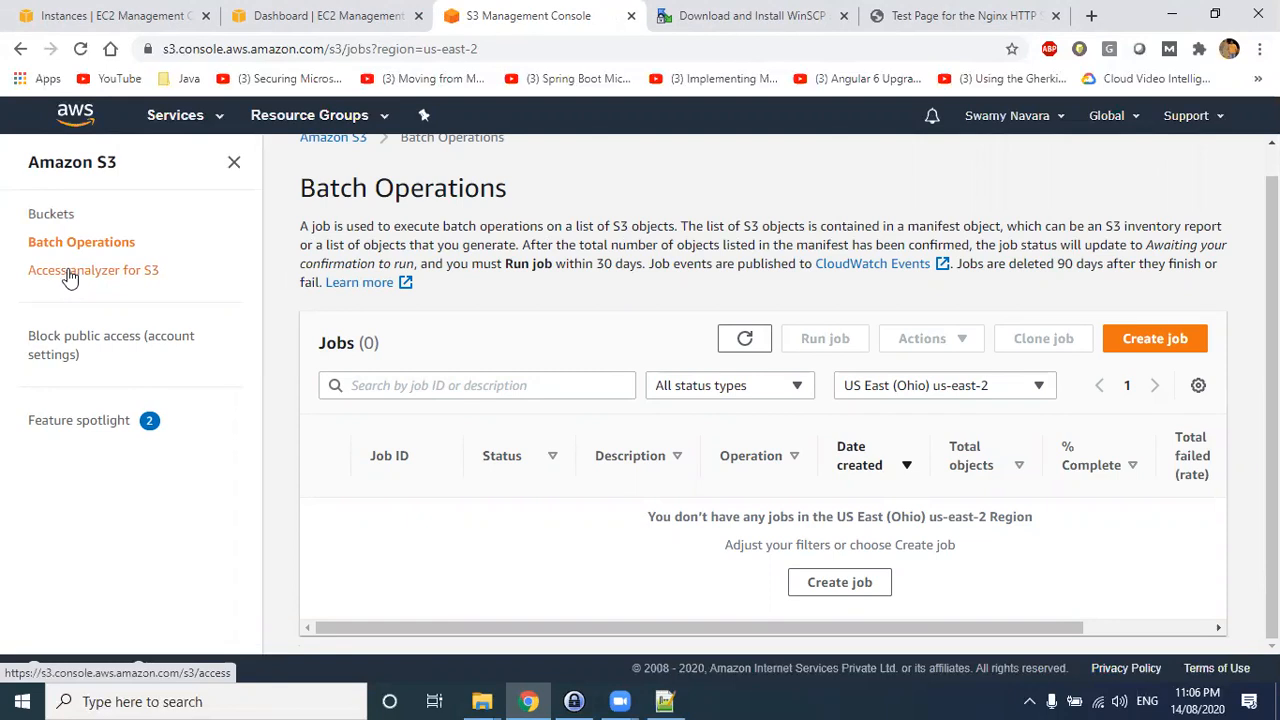
left_click(75, 420)
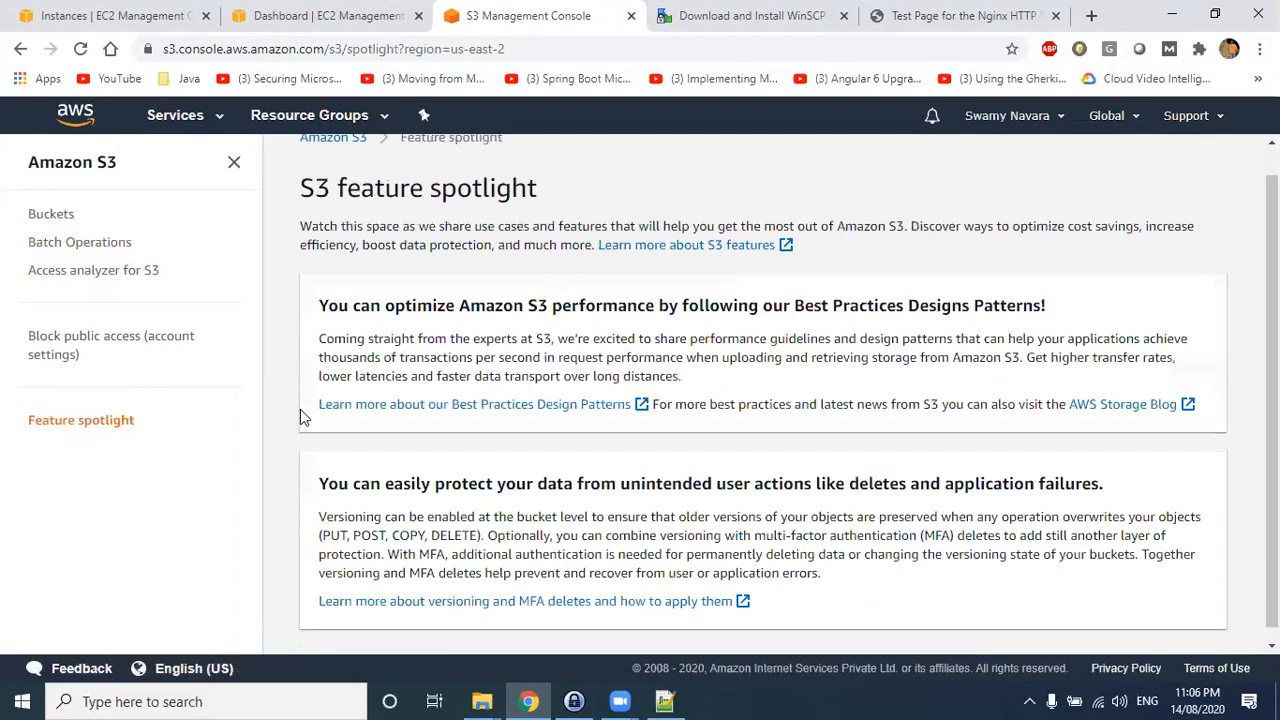
left_click(40, 219)
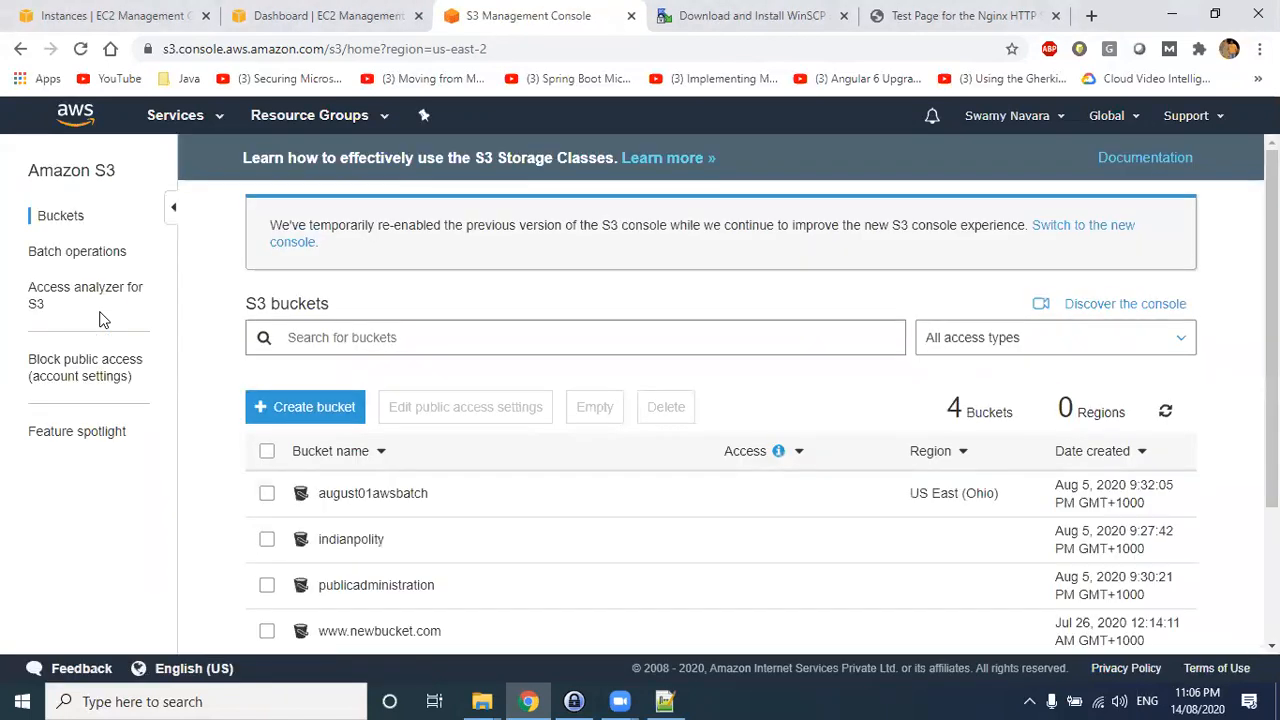
scroll(364, 560, "down", 3)
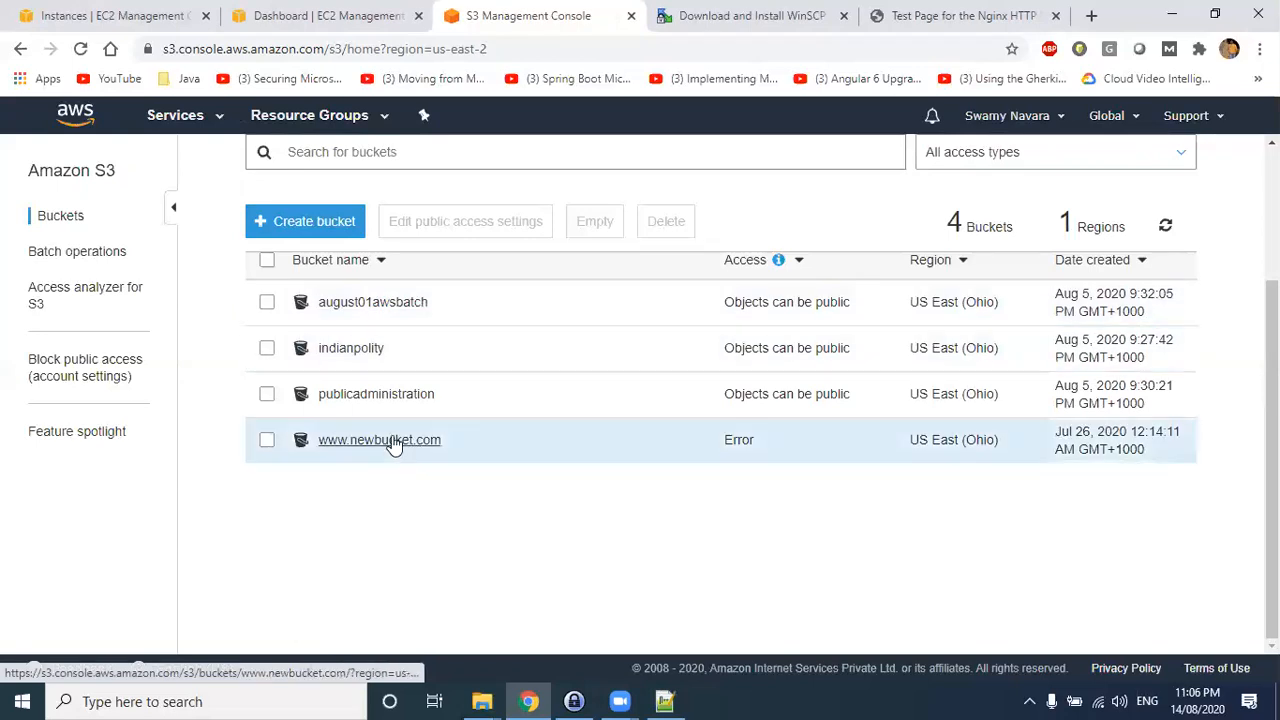
left_click(408, 442)
scroll(362, 450, "down", 3)
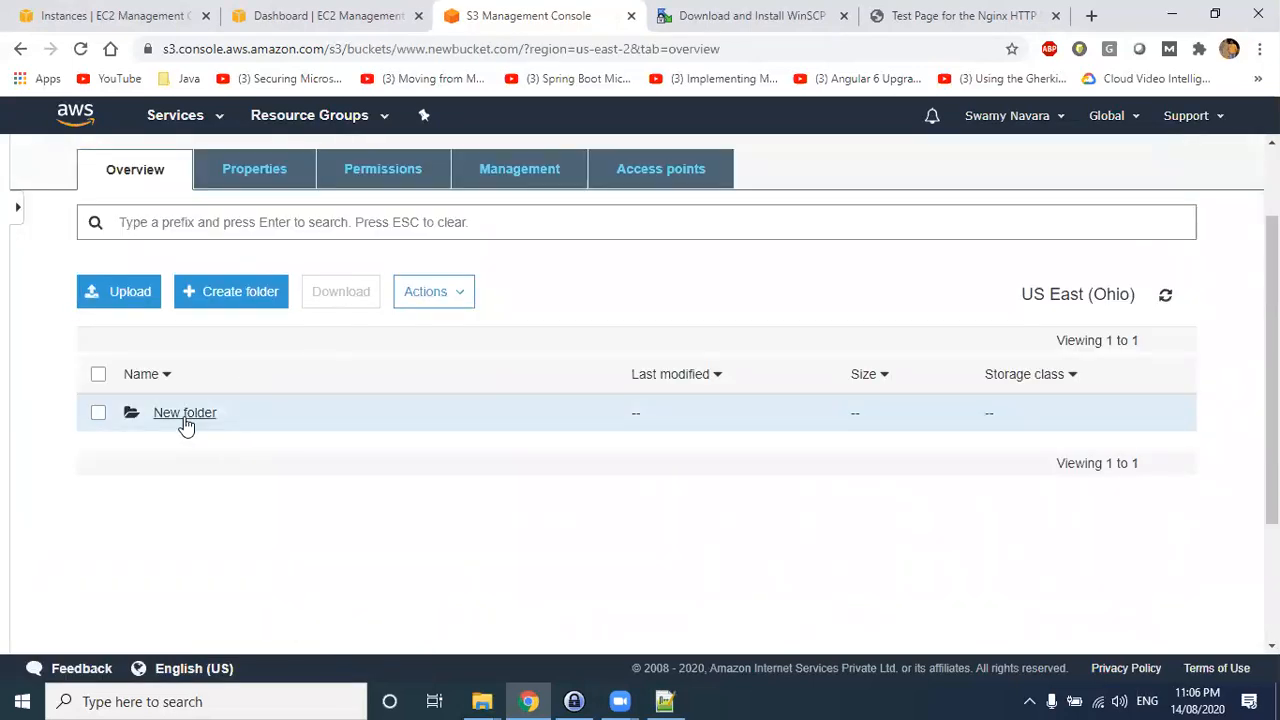
left_click(185, 414)
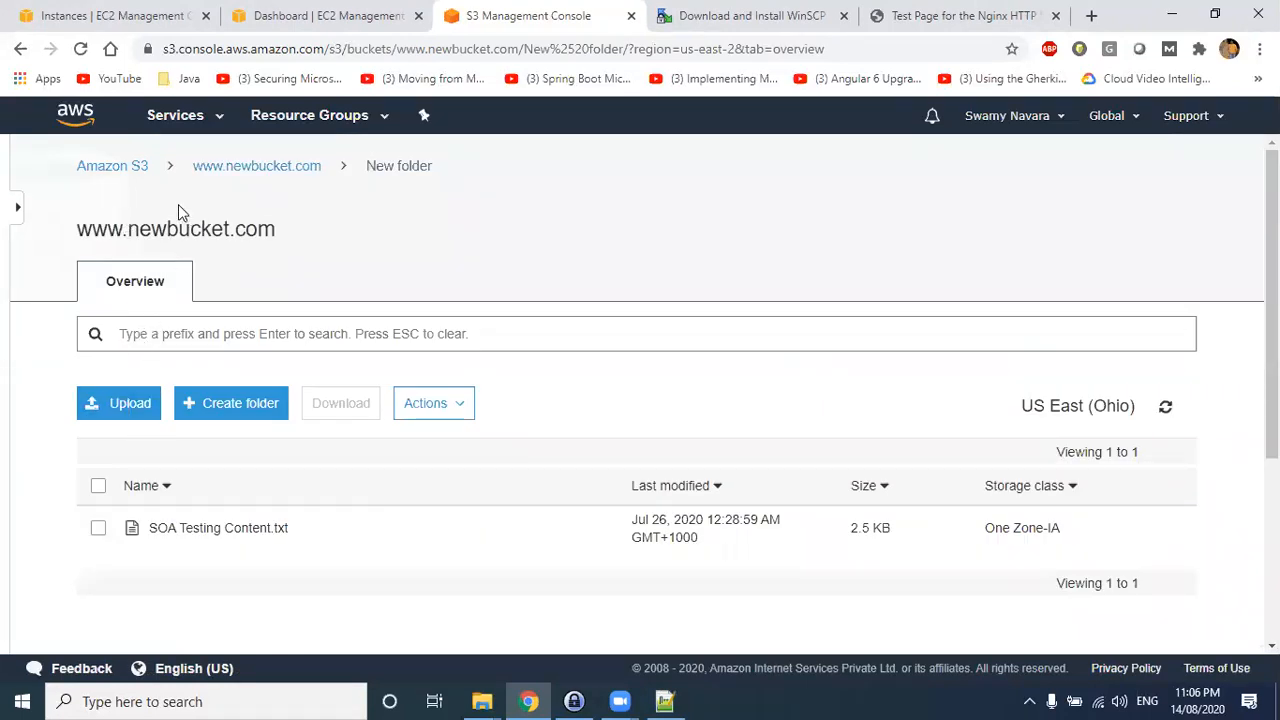
left_click(118, 167)
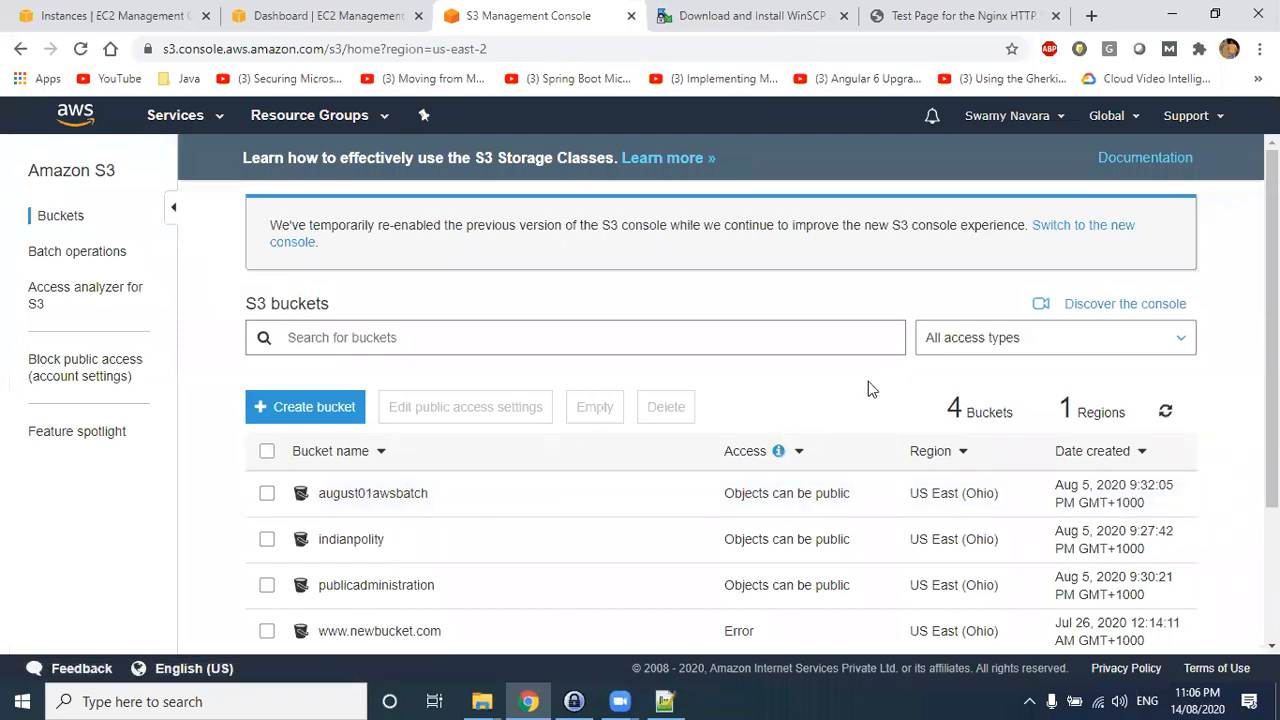
- Go back to the EC2 Dashboard and locate the Snapshots entry under Elastic Block Store
left_click(300, 16)
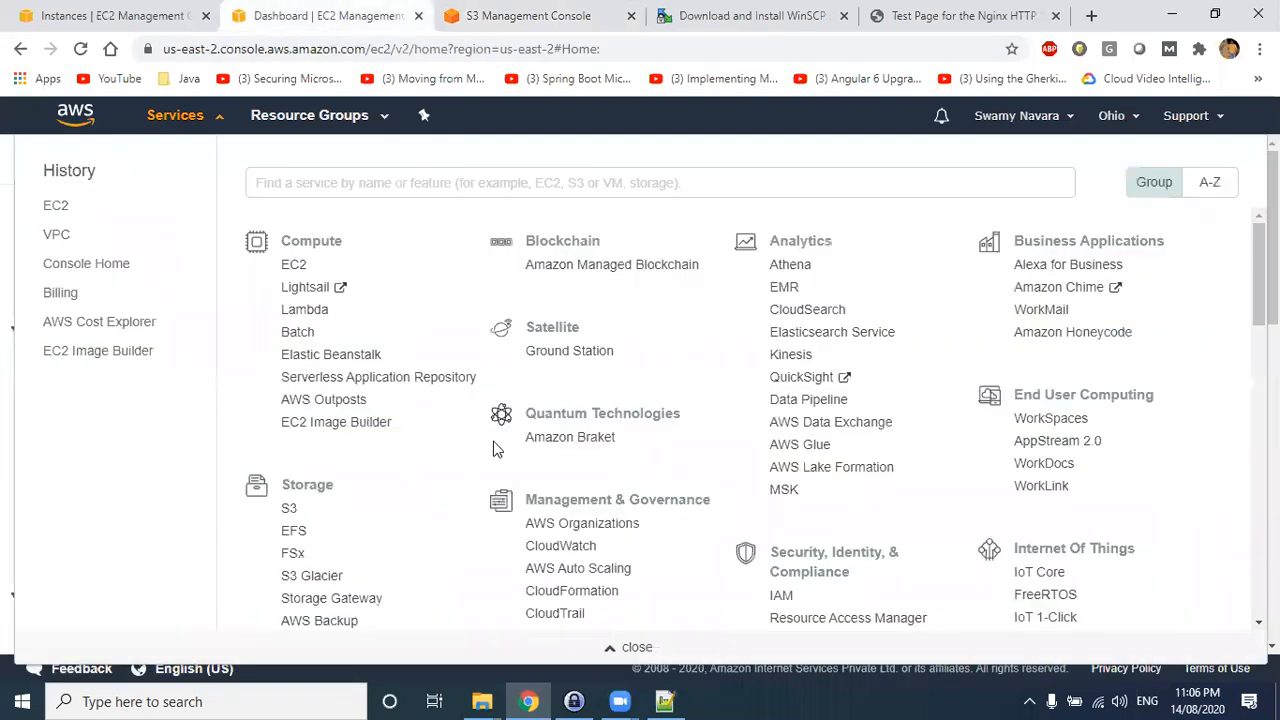
left_click(2, 226)
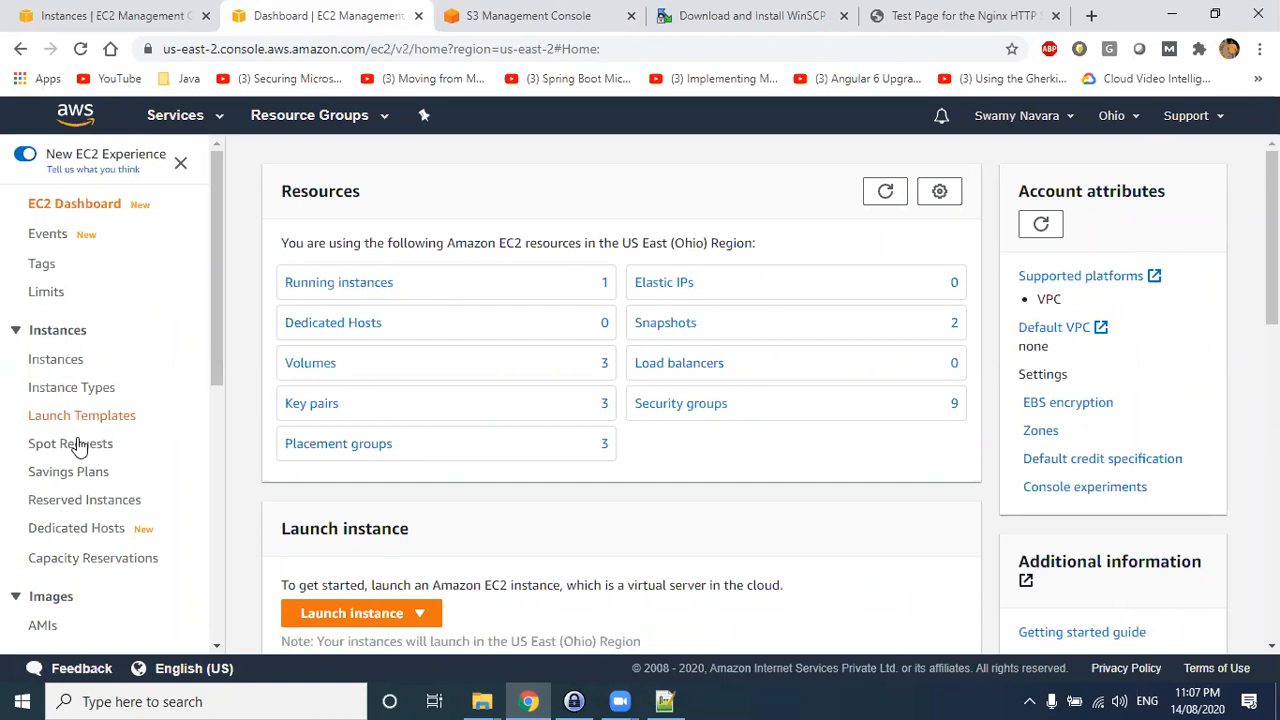
scroll(78, 445, "down", 2)
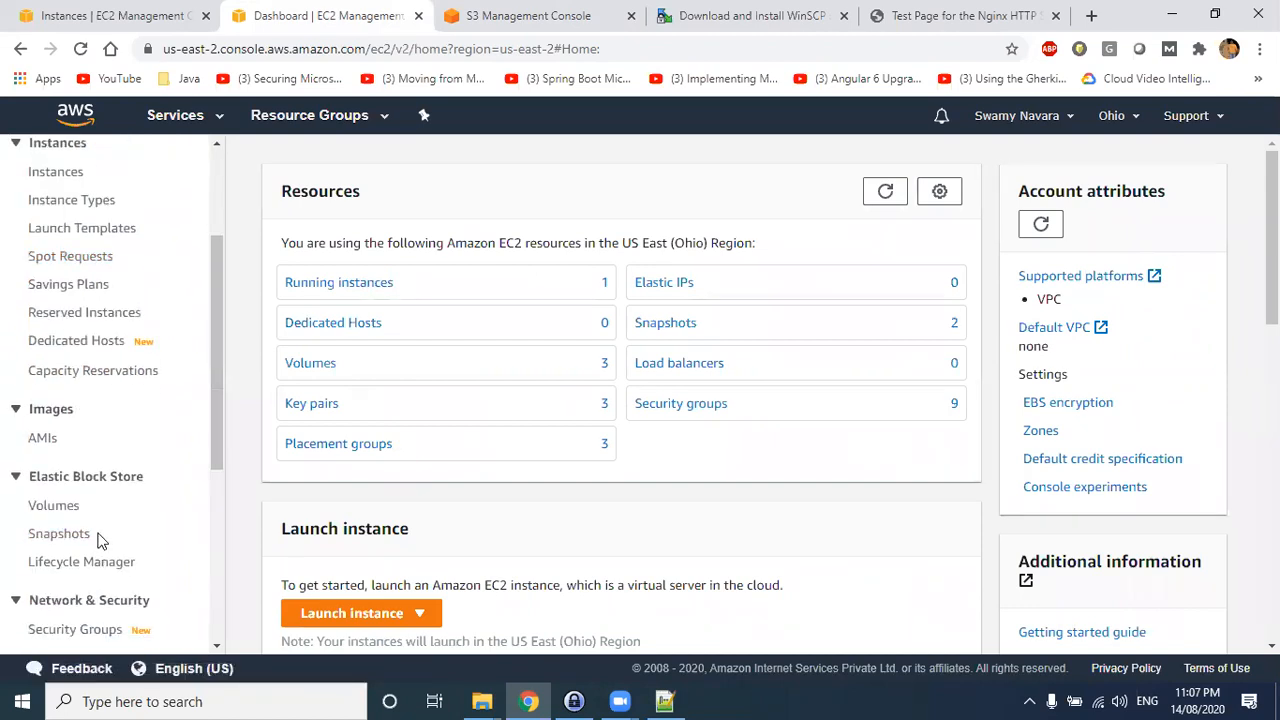
left_click_drag(98, 540, 28, 536)
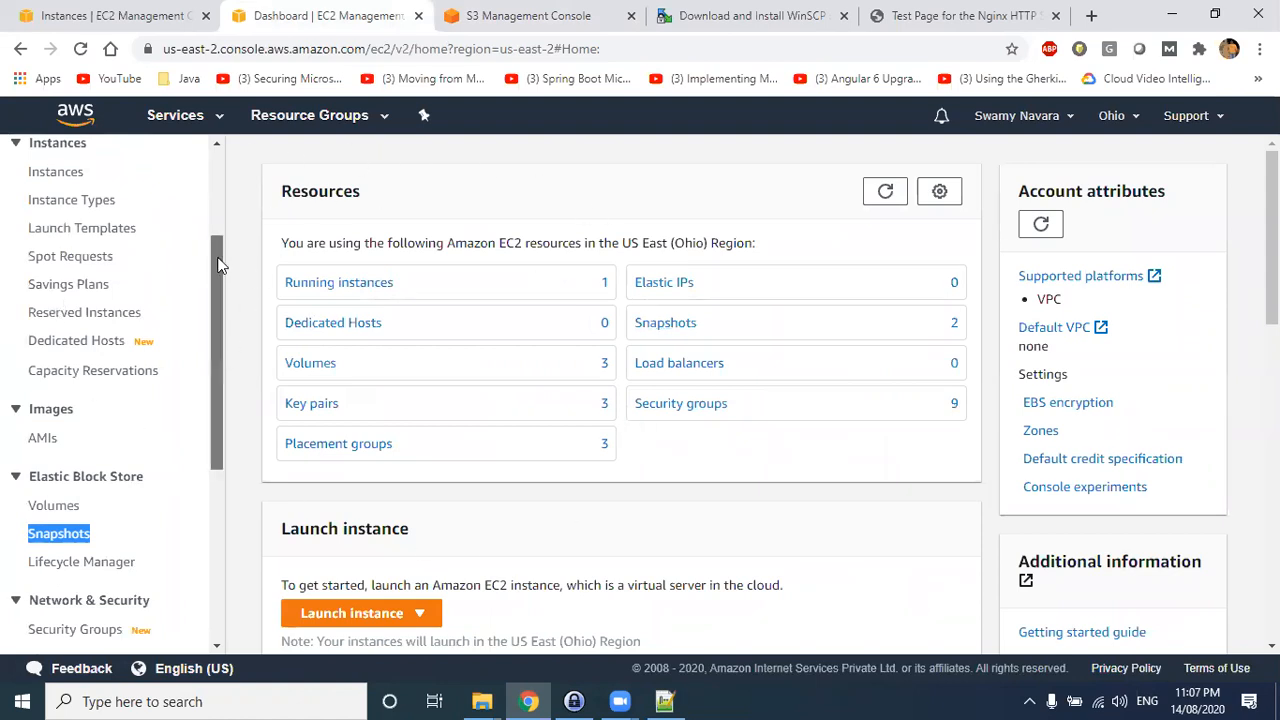
scroll(124, 270, "up", 2)
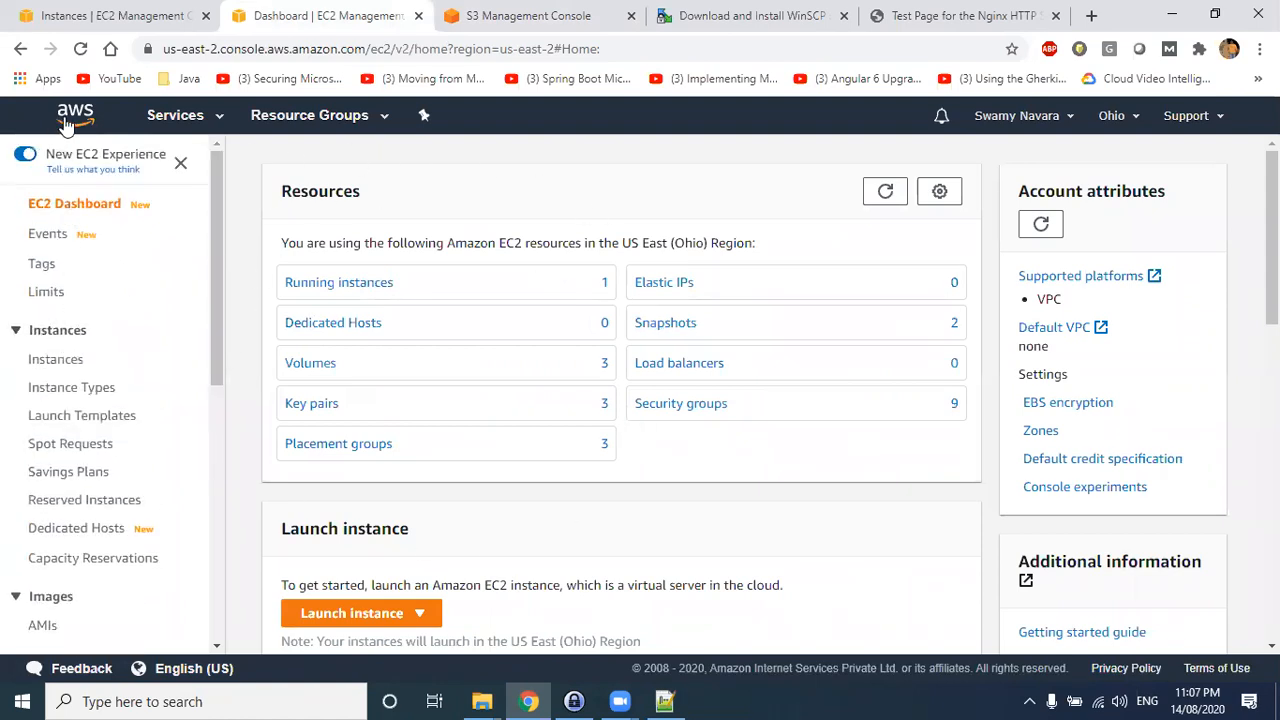
- Open the list of VPCs in the VPC console, and view the flow logs of aug01-vpc
left_click(175, 116)
left_click(62, 240)
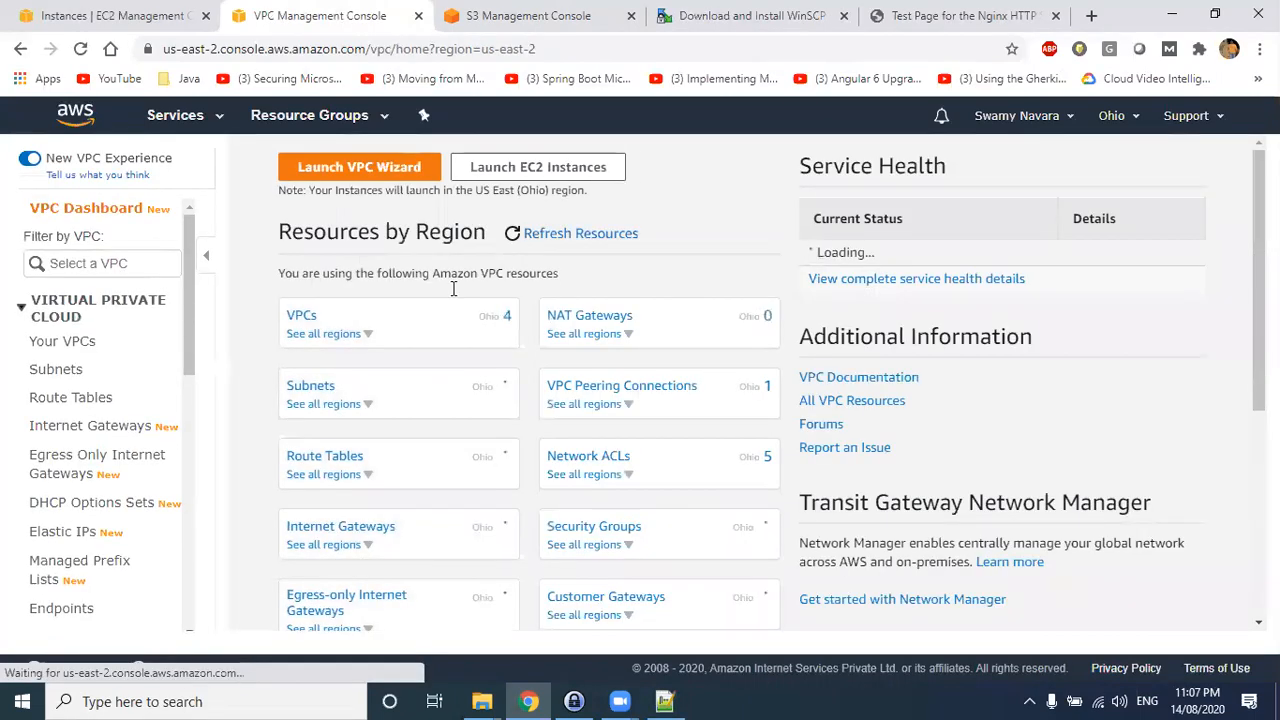
left_click(300, 318)
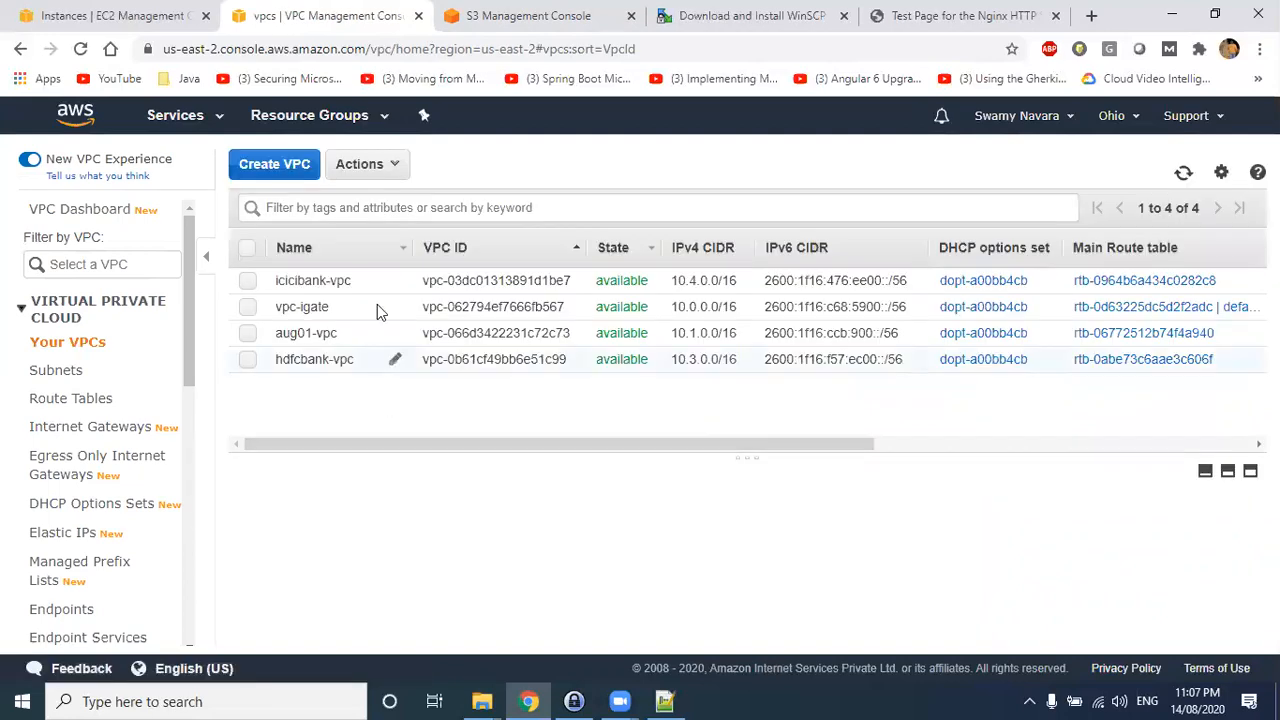
left_click(372, 337)
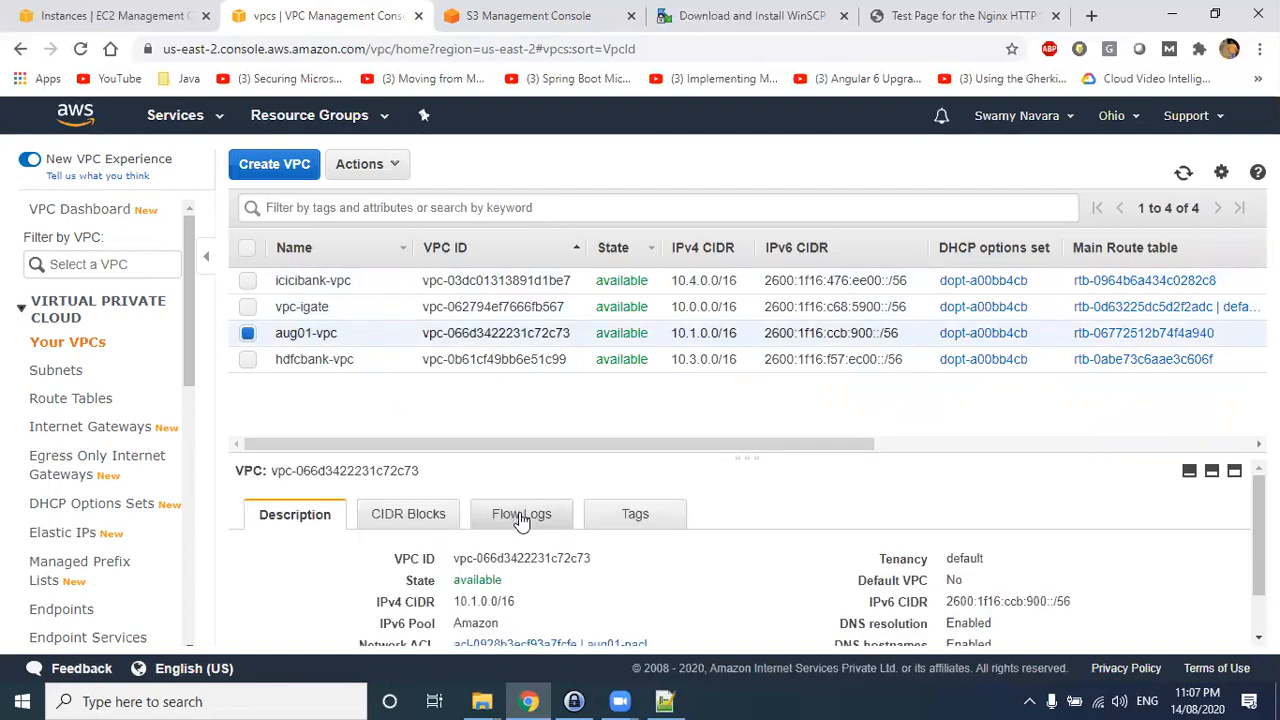
left_click(521, 516)
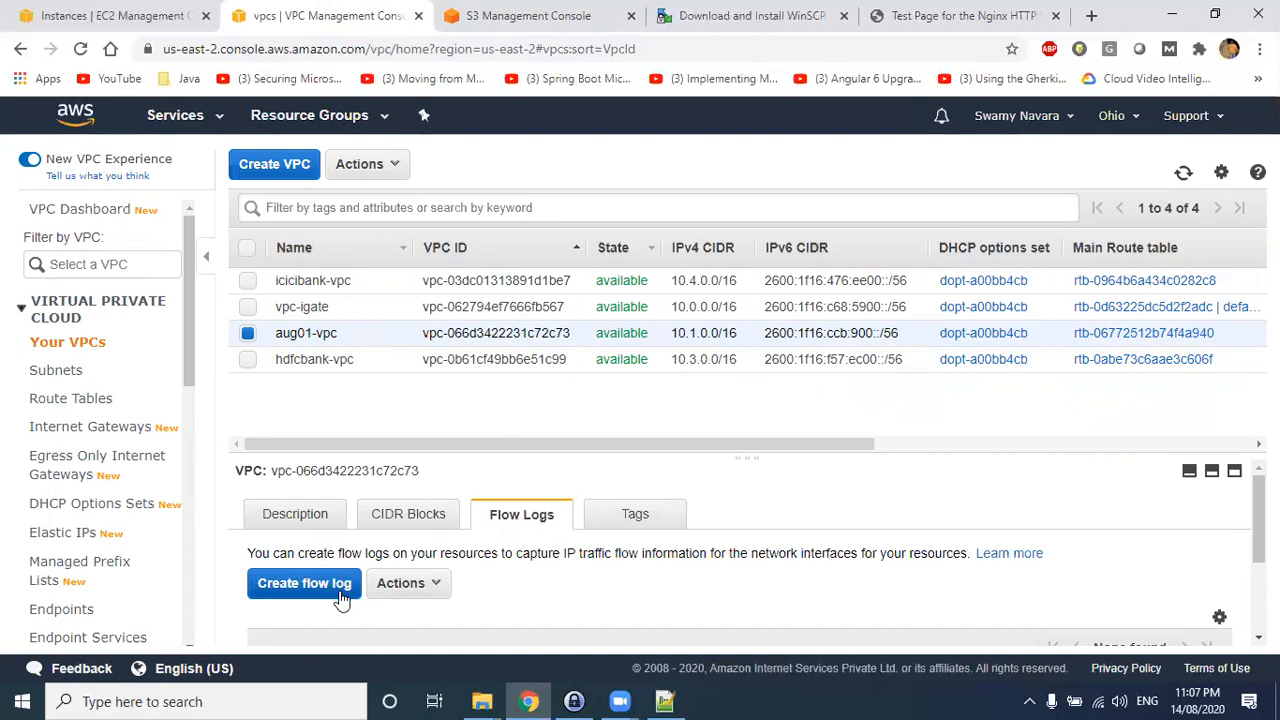
left_click_drag(490, 517, 557, 522)
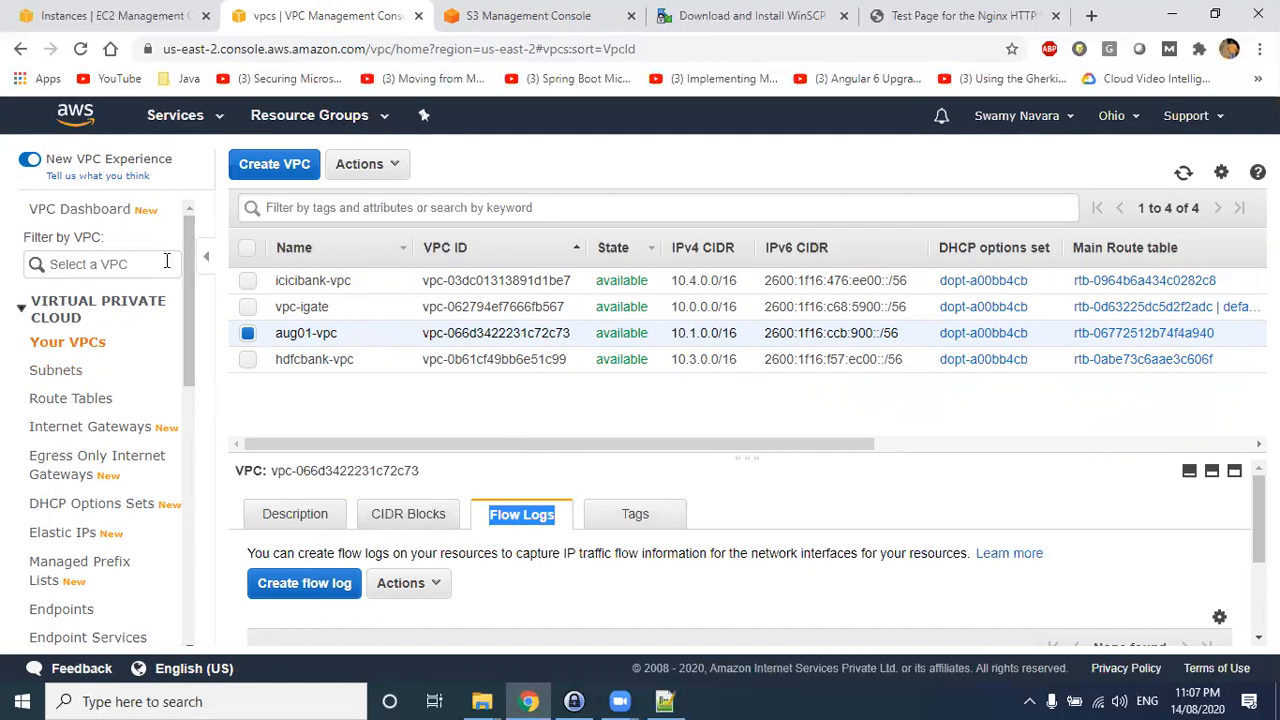
- Review the S3 bucket list once more, and look through the VPC console's available resource categories
left_click(476, 34)
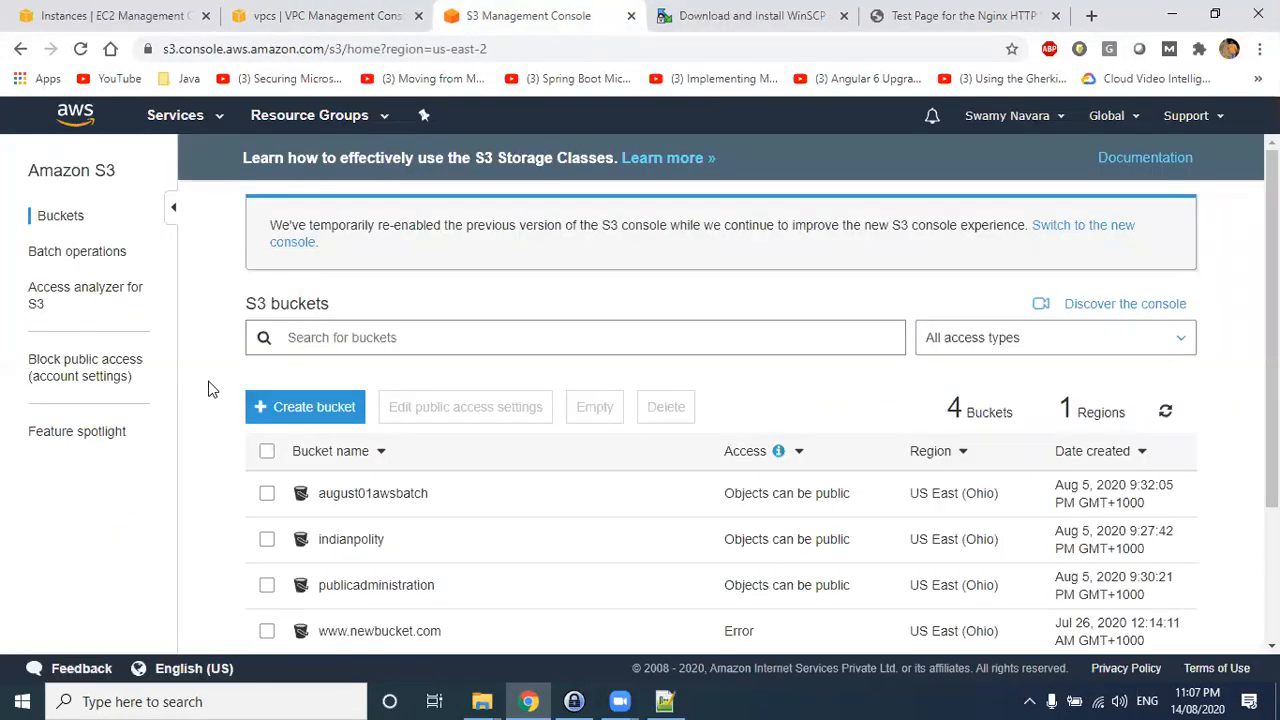
scroll(409, 529, "down", 2)
scroll(314, 523, "up", 2)
left_click(330, 20)
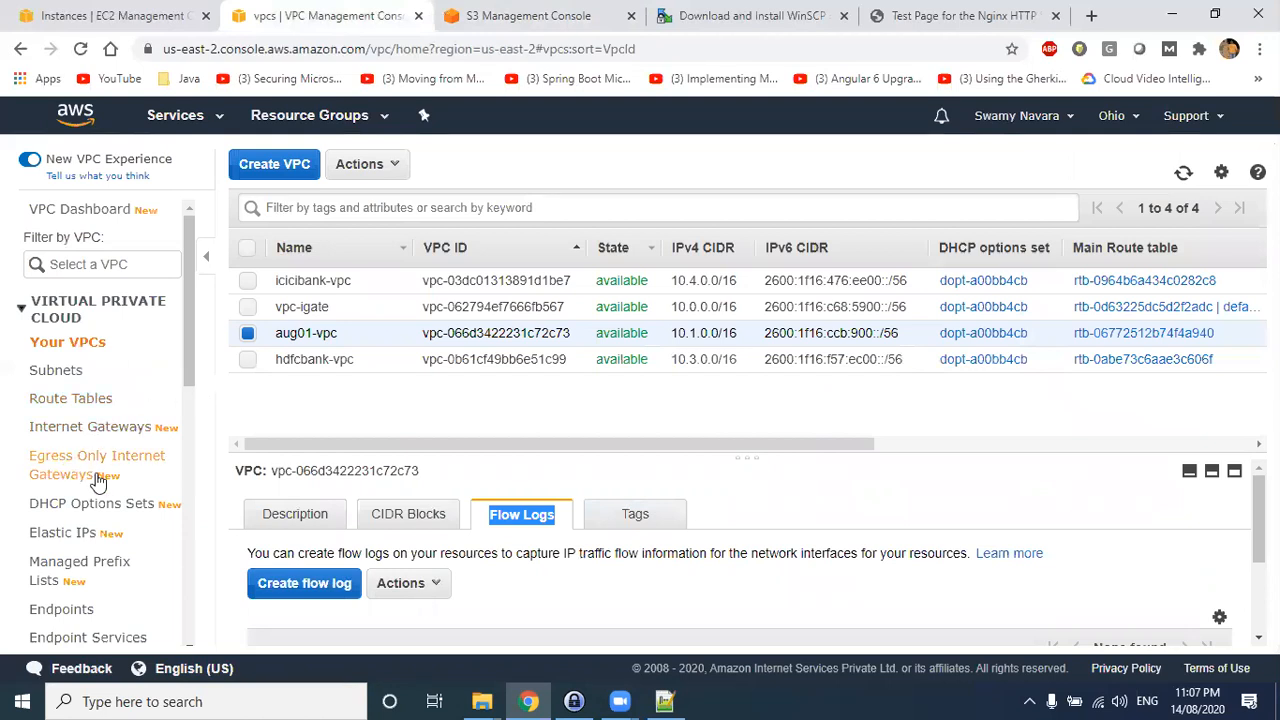
scroll(88, 480, "down", 1)
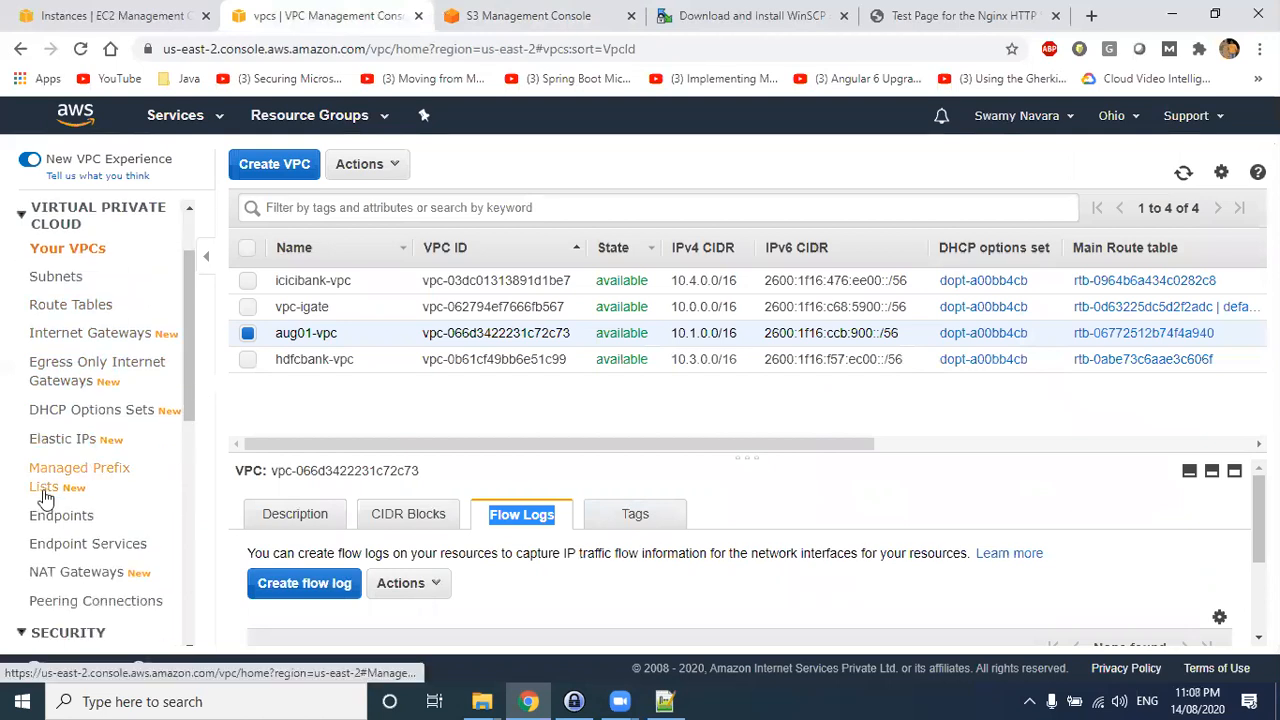
scroll(80, 450, "down", 2)
- Open the EC2 snapshots list, and examine the description and permissions of EC2 Server Snapshot
left_click(170, 22)
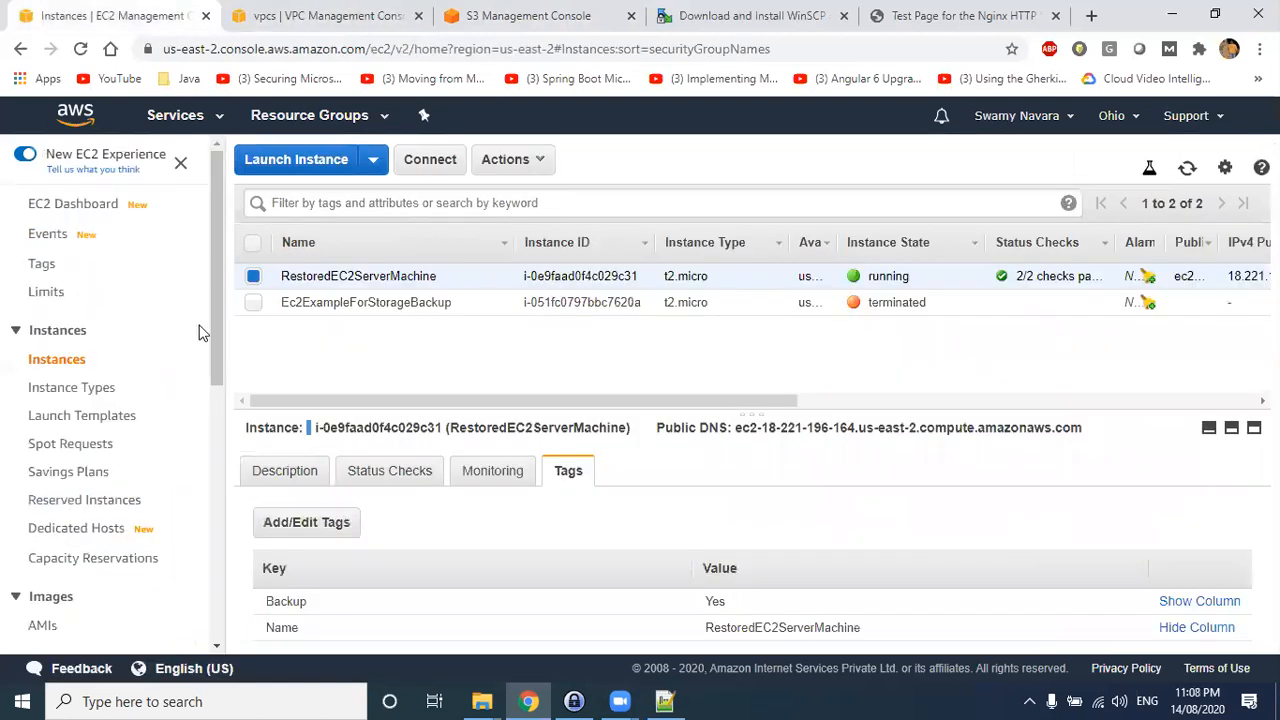
scroll(150, 414, "down", 2)
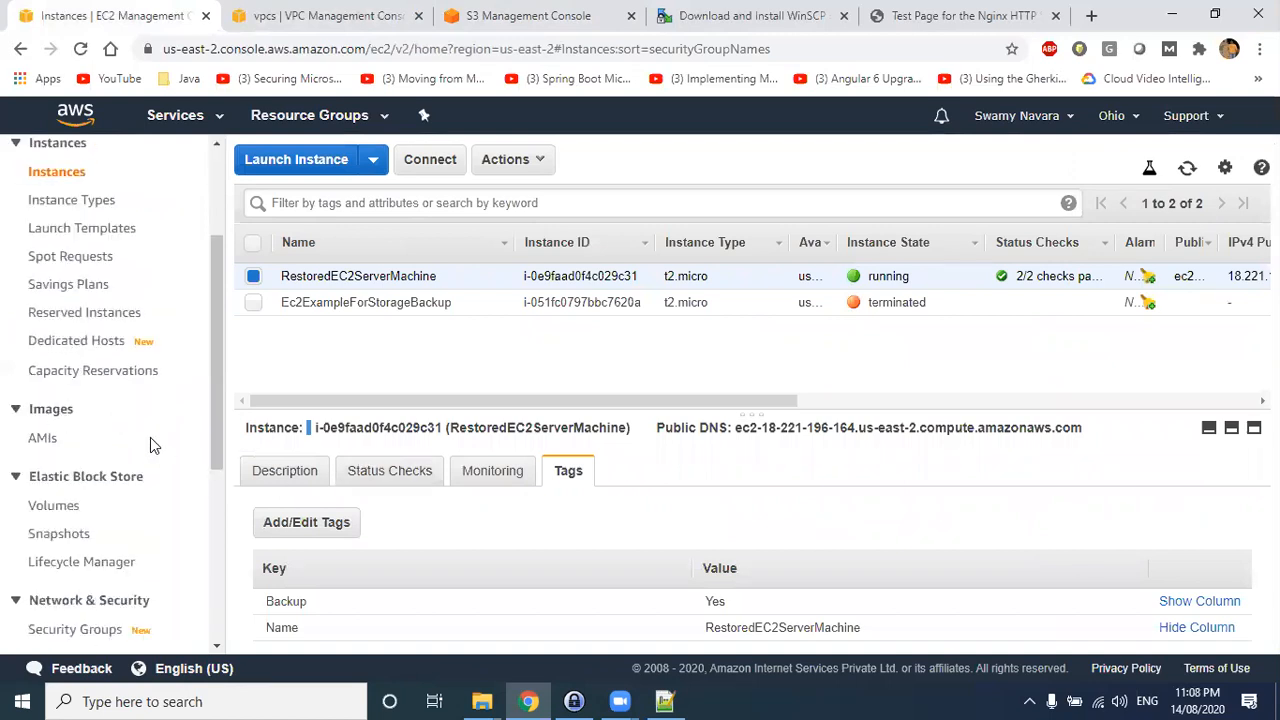
left_click(62, 537)
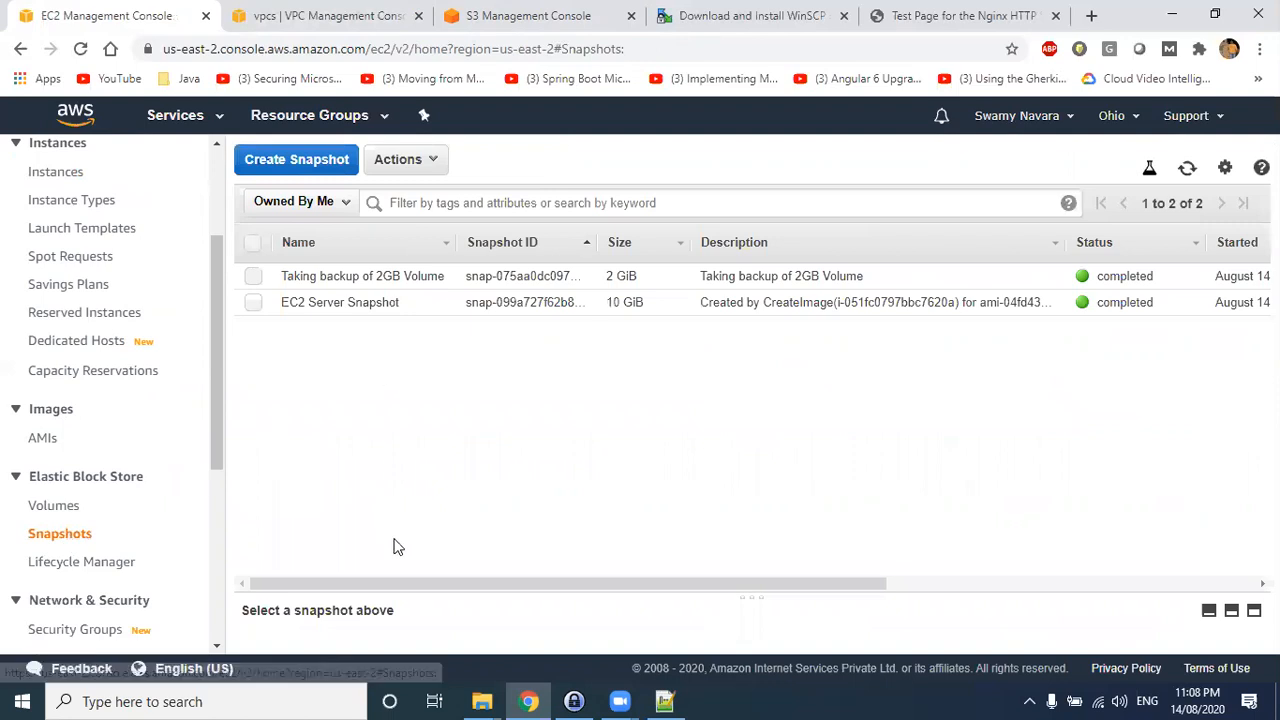
left_click_drag(371, 597, 405, 368)
left_click(438, 302)
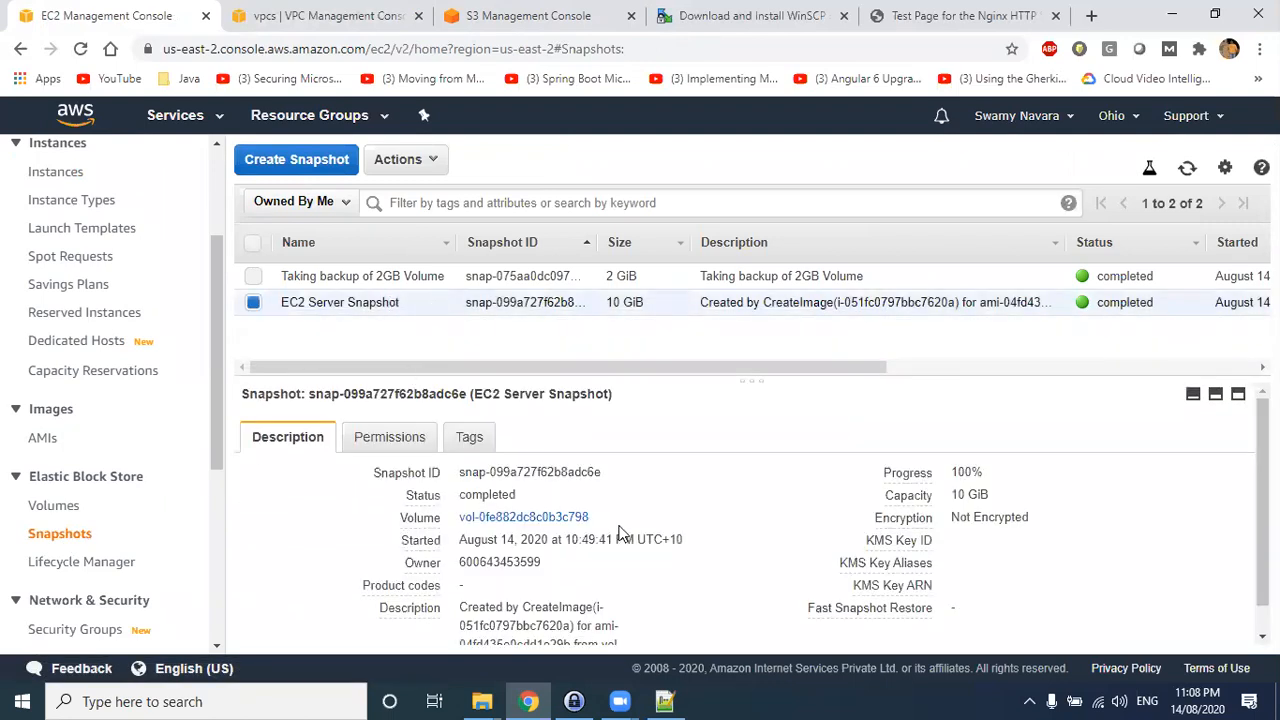
scroll(620, 535, "down", 1)
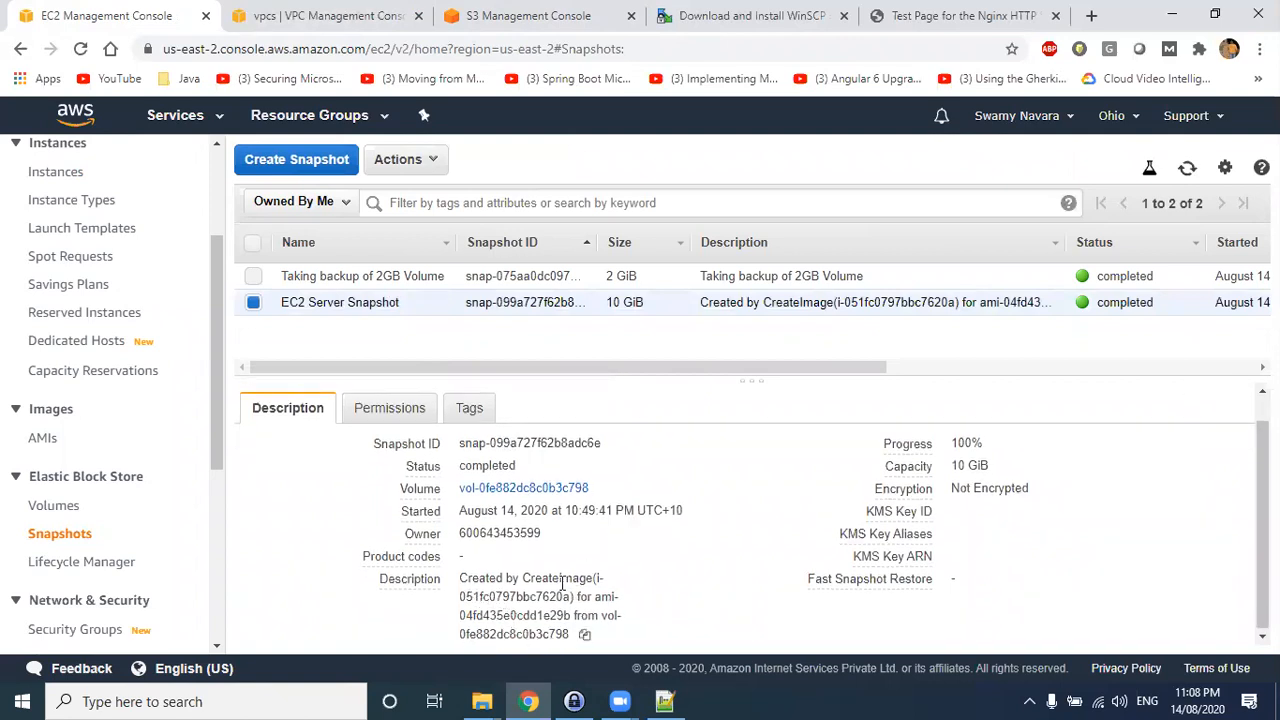
mouse_move(903, 568)
left_click(400, 407)
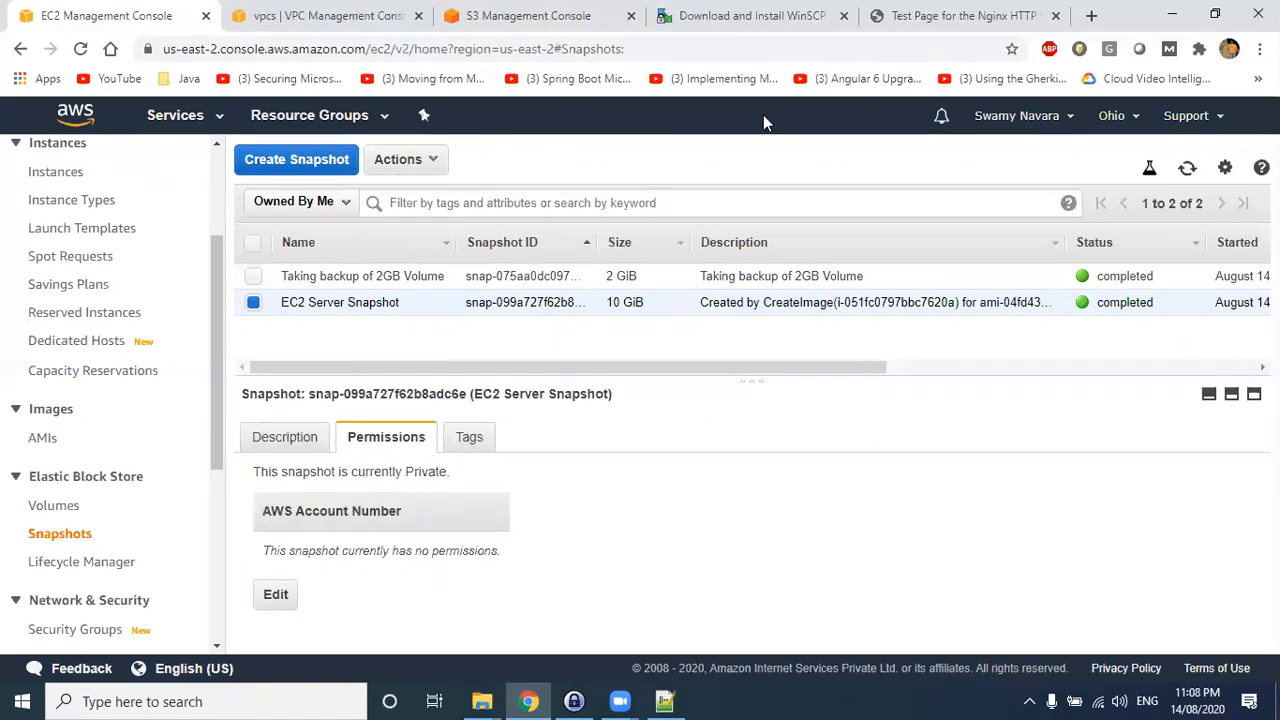
- Search the web for "aws snapshot explained" in a new browser tab
left_click(1090, 15)
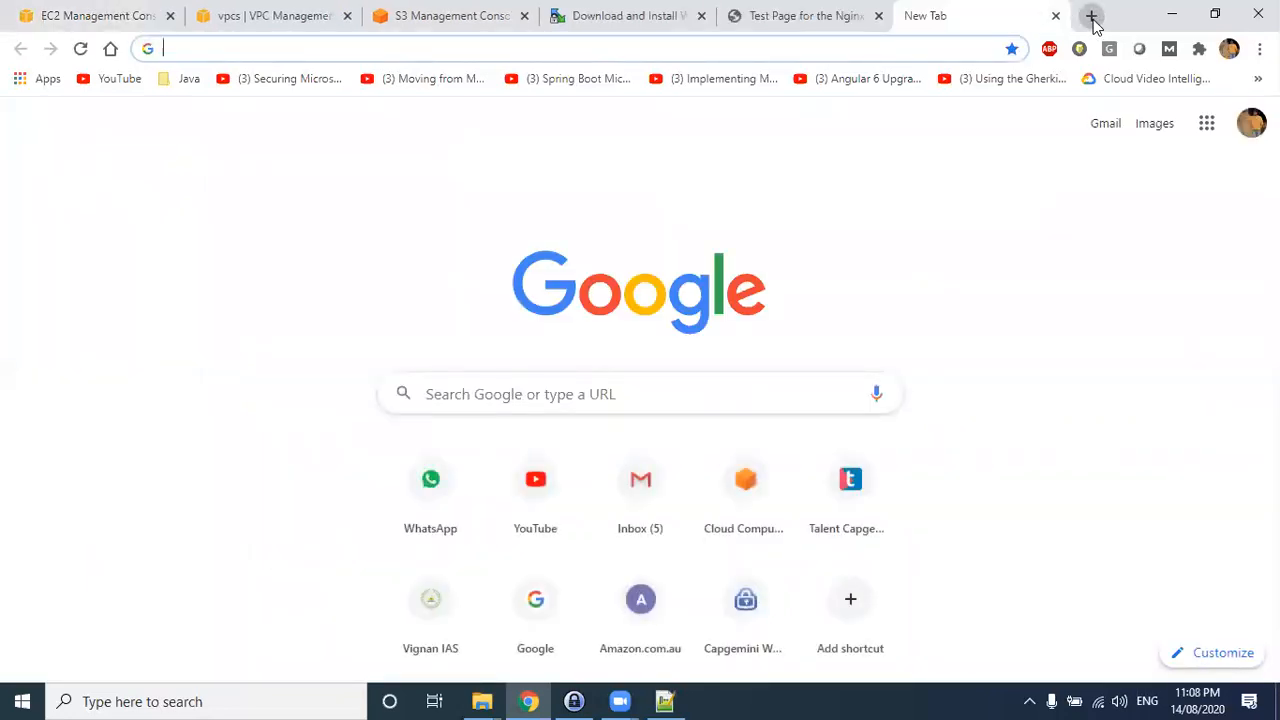
left_click(462, 400)
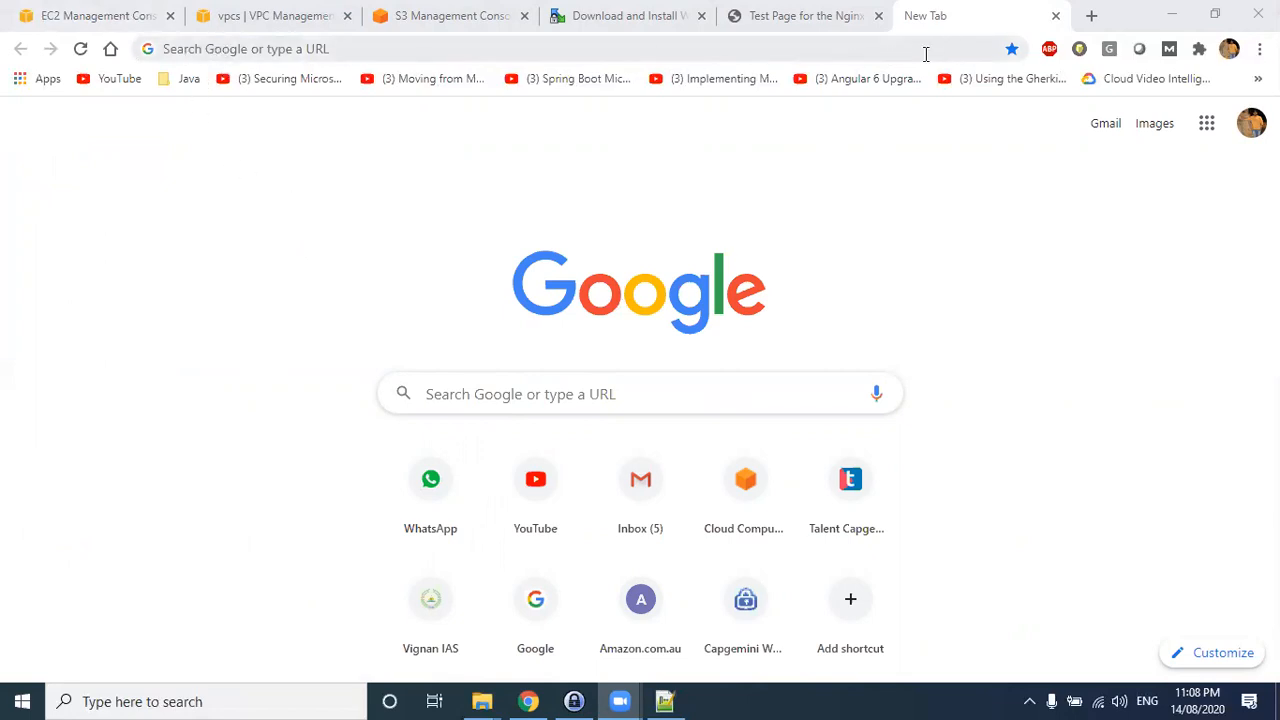
left_click(905, 50)
type("a")
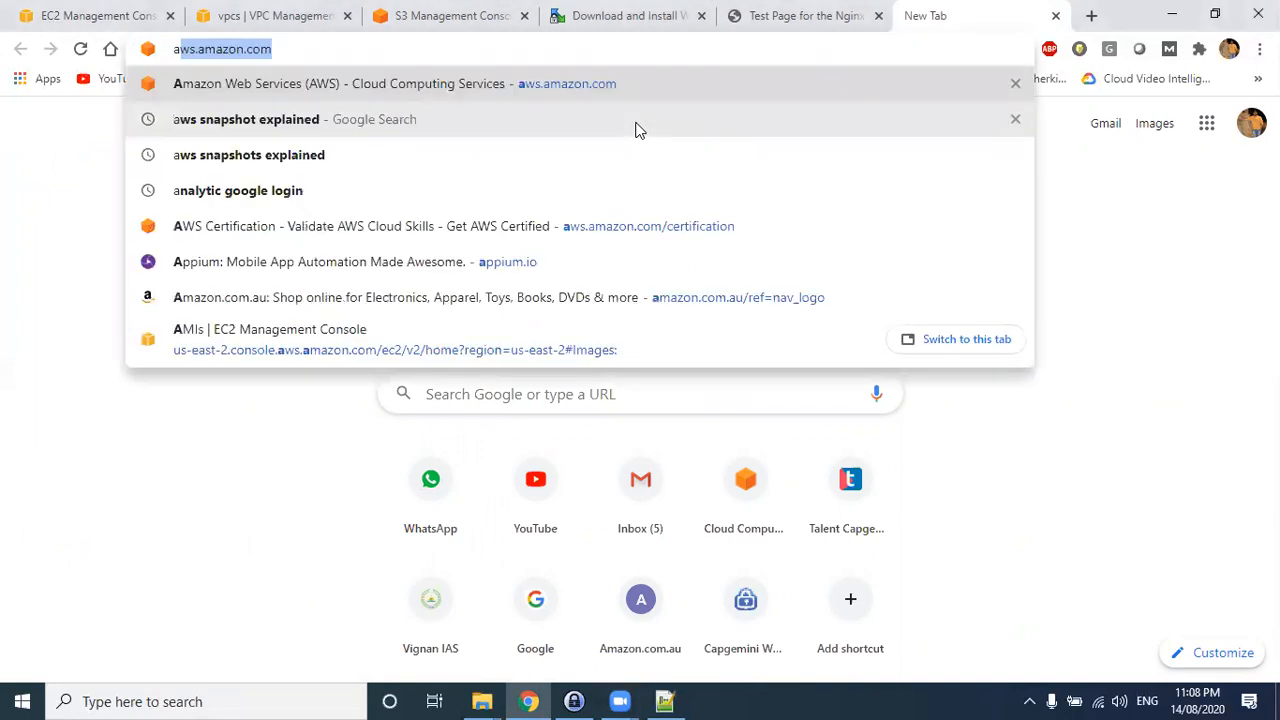
type("ws e")
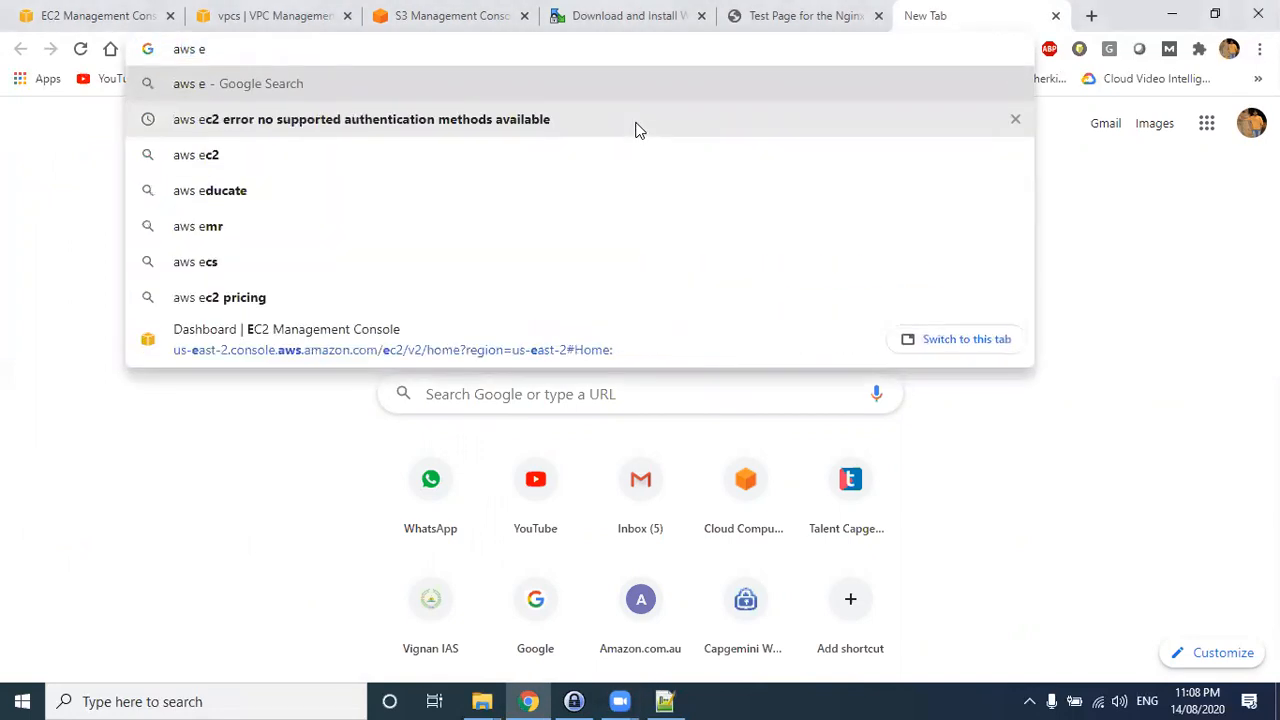
key("BackSpace")
type("sna")
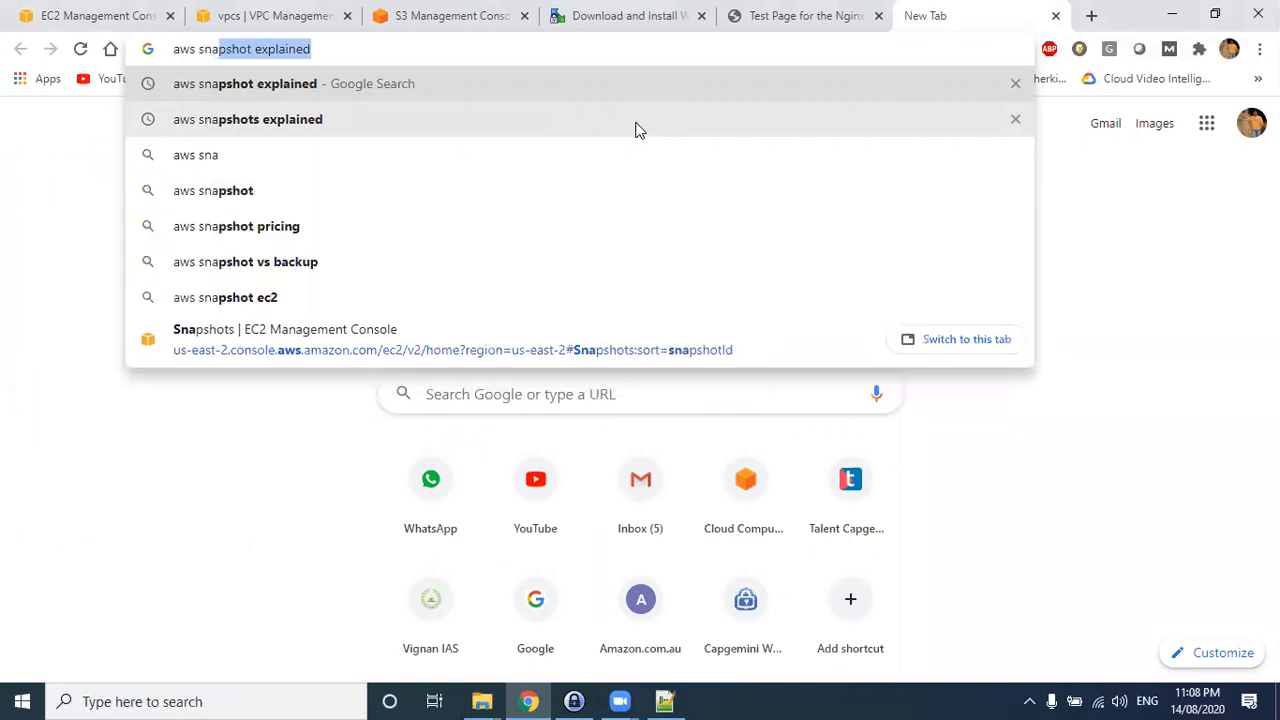
key("Return")
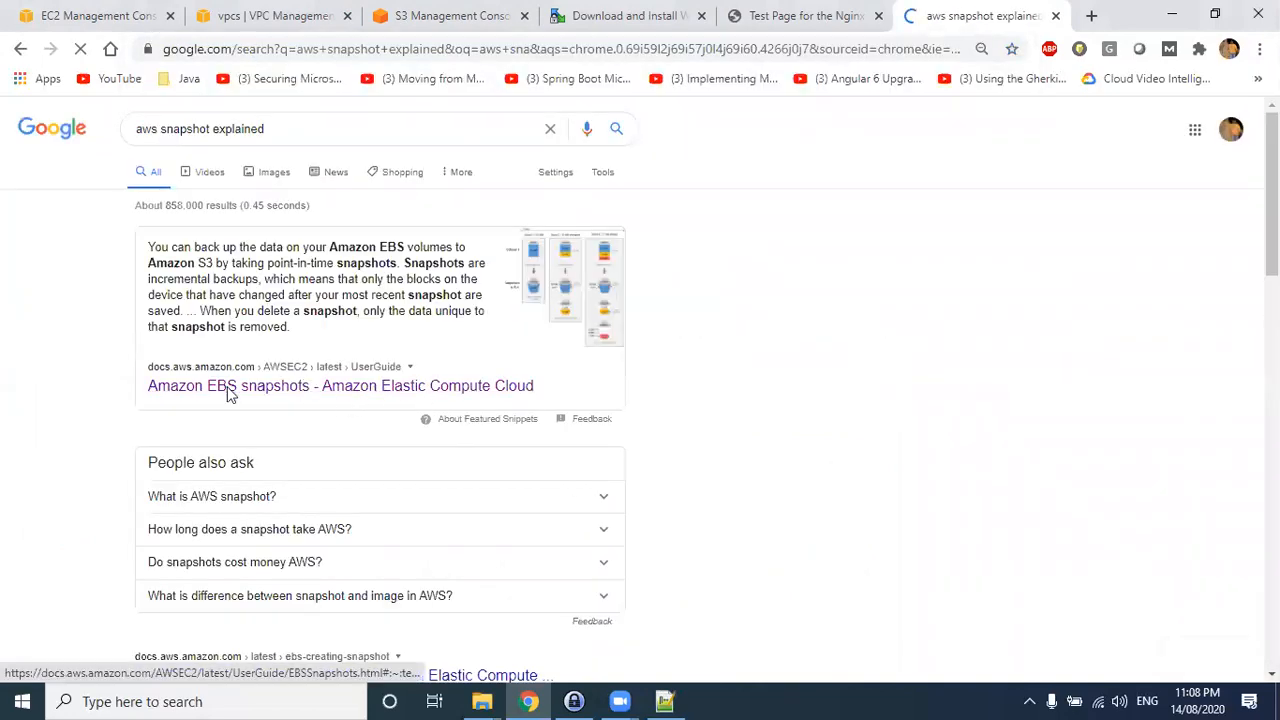
- Open the Amazon EBS snapshots documentation page and find the diagram showing snapshots A, B and C over time
left_click(357, 384)
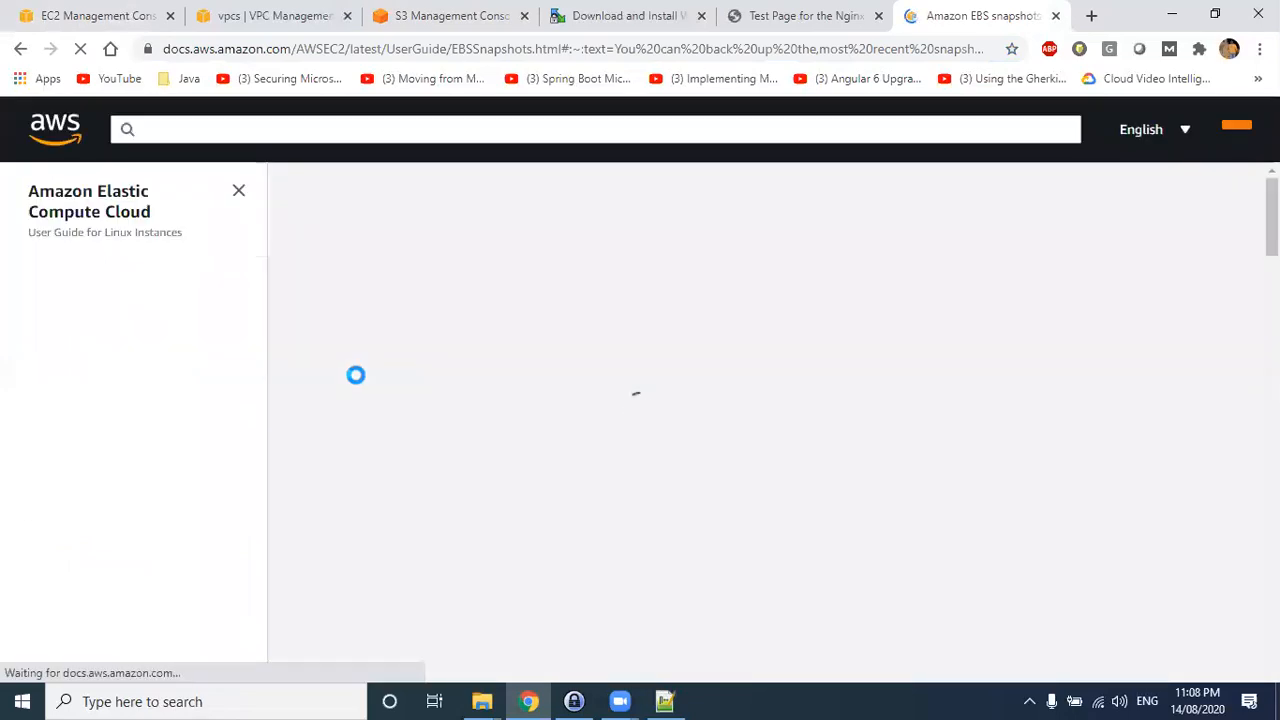
scroll(678, 393, "down", 12)
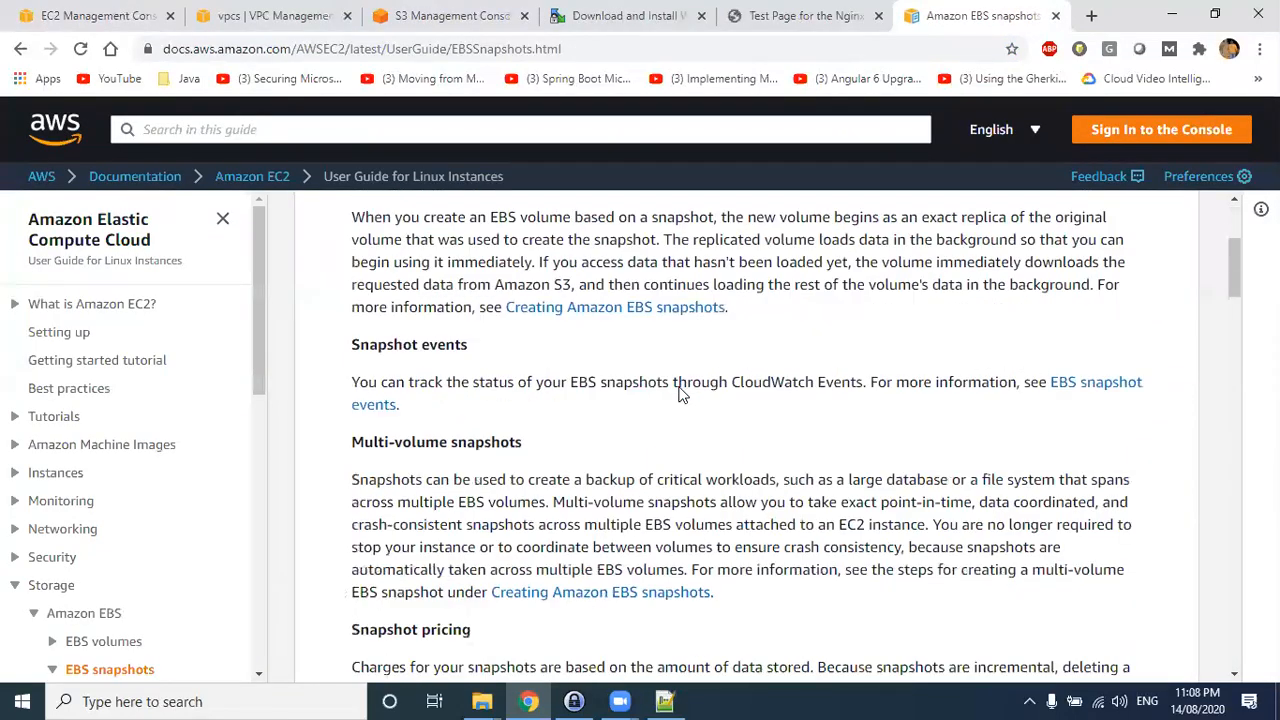
scroll(678, 393, "down", 4)
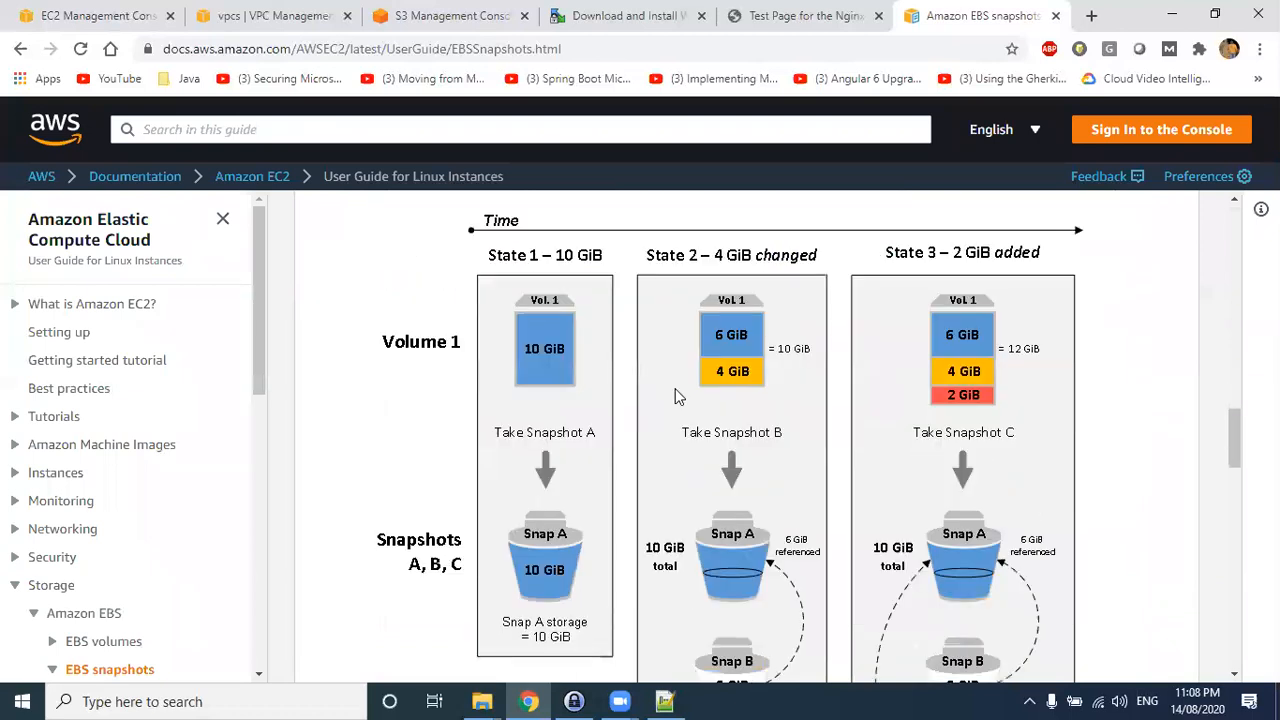
- Annotate the State 1 column by circling the 10 GiB volume, drawing an arrow down to Snap A, and adding a check mark beside it
left_click(685, 103)
mouse_move(528, 332)
left_mouse_down()
mouse_move(512, 318)
mouse_move(604, 300)
mouse_move(530, 392)
mouse_move(514, 313)
left_mouse_up()
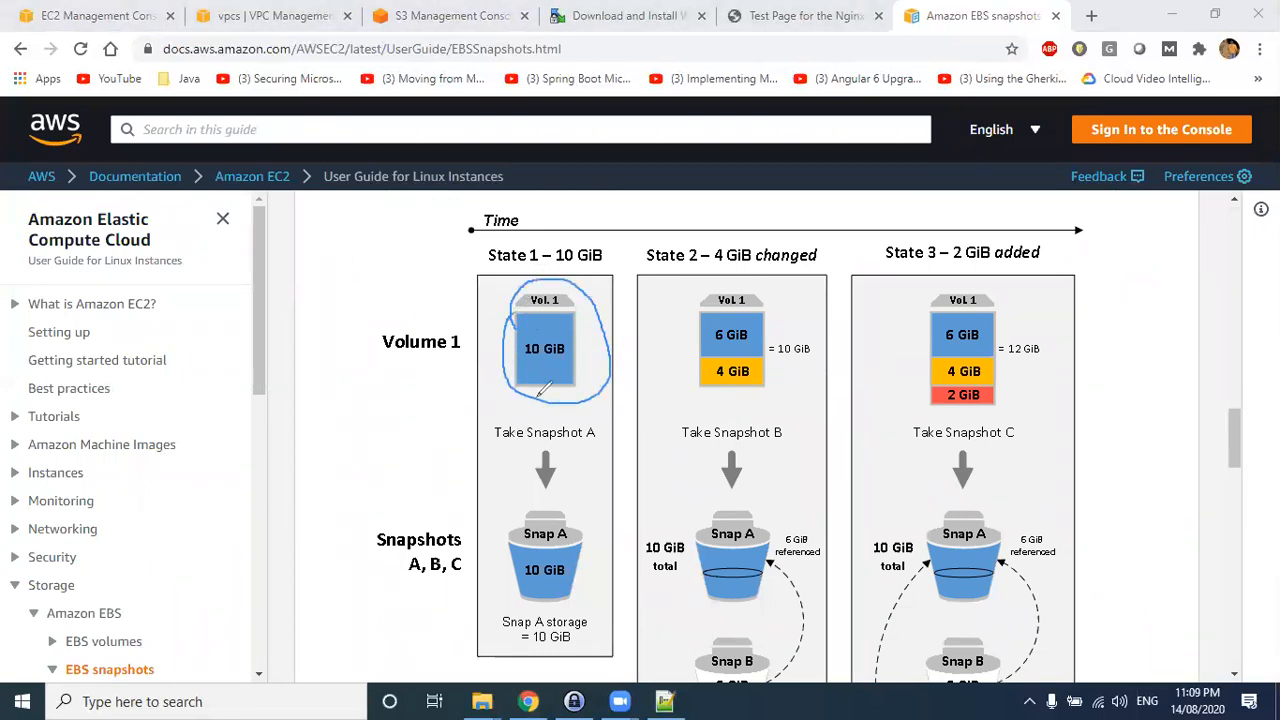
left_click_drag(537, 396, 523, 492)
mouse_move(405, 466)
left_mouse_down()
mouse_move(423, 477)
mouse_move(446, 451)
left_mouse_up()
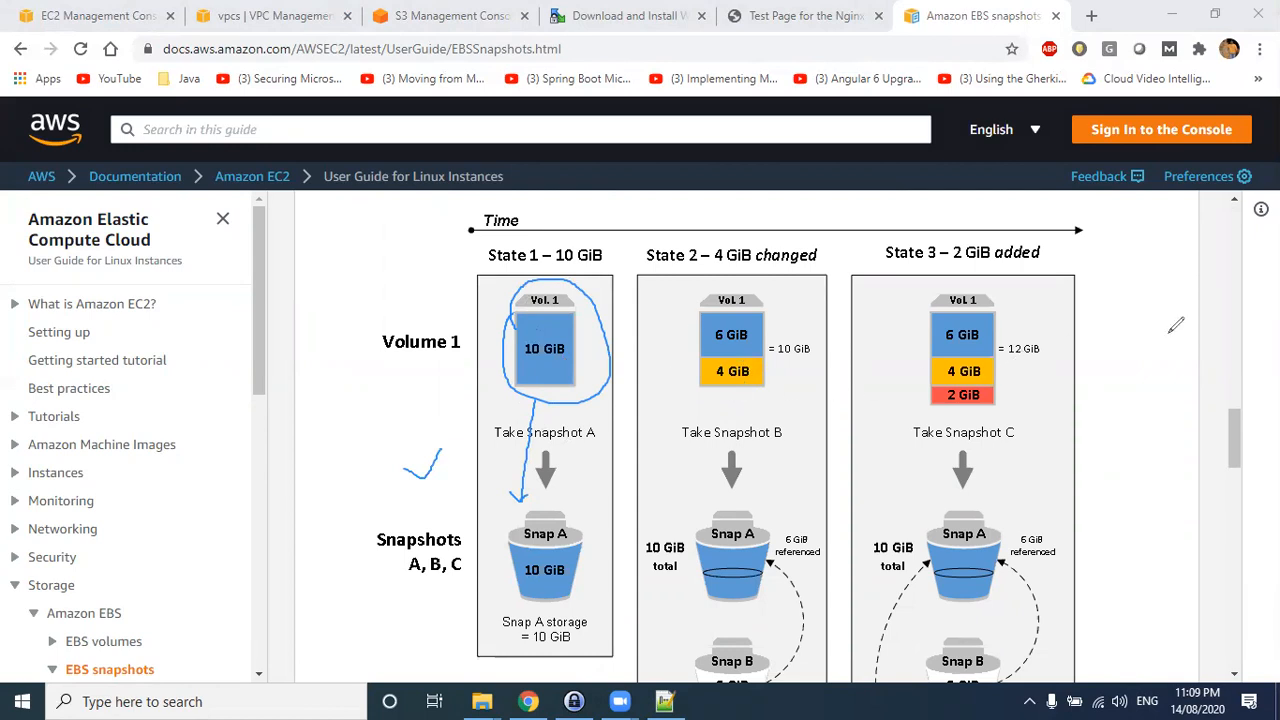
- Annotate the State 2 column by marking the changed 4 GiB, circling Snap B's 4 GiB block, and drawing an arrow to Snap A
left_click_drag(1231, 431, 1237, 445)
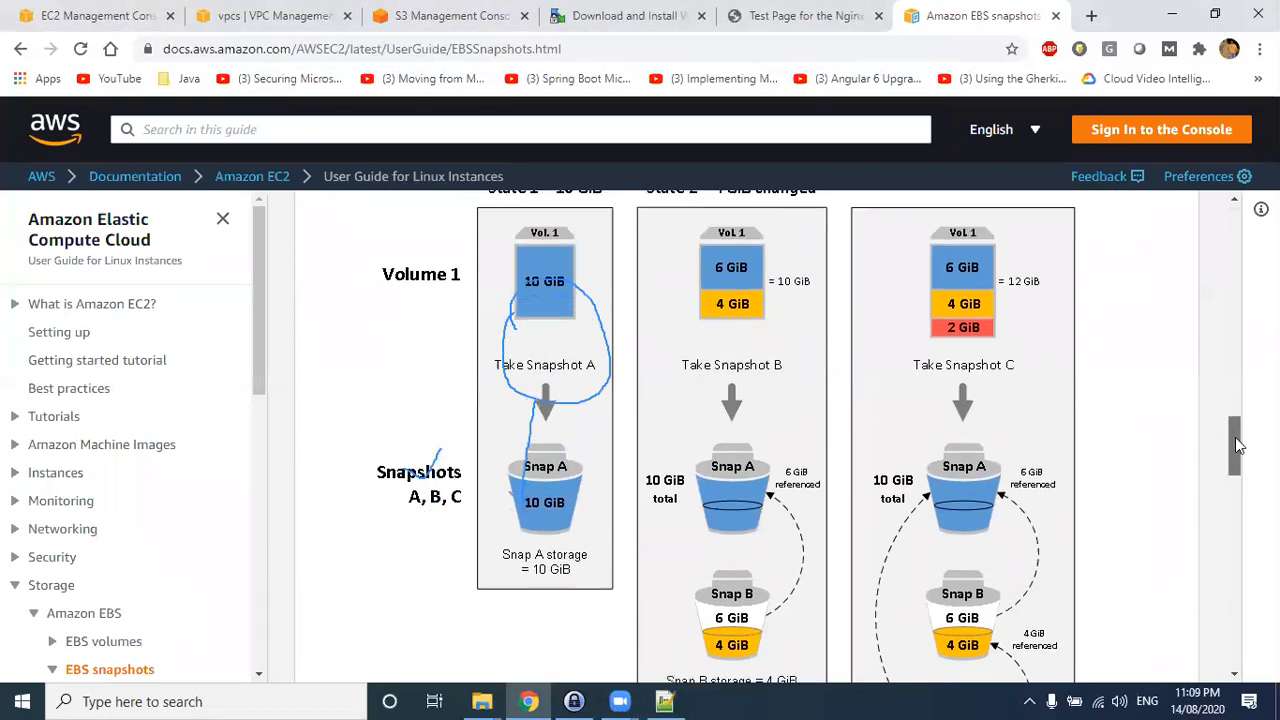
left_click(725, 56)
left_click_drag(767, 310, 786, 306)
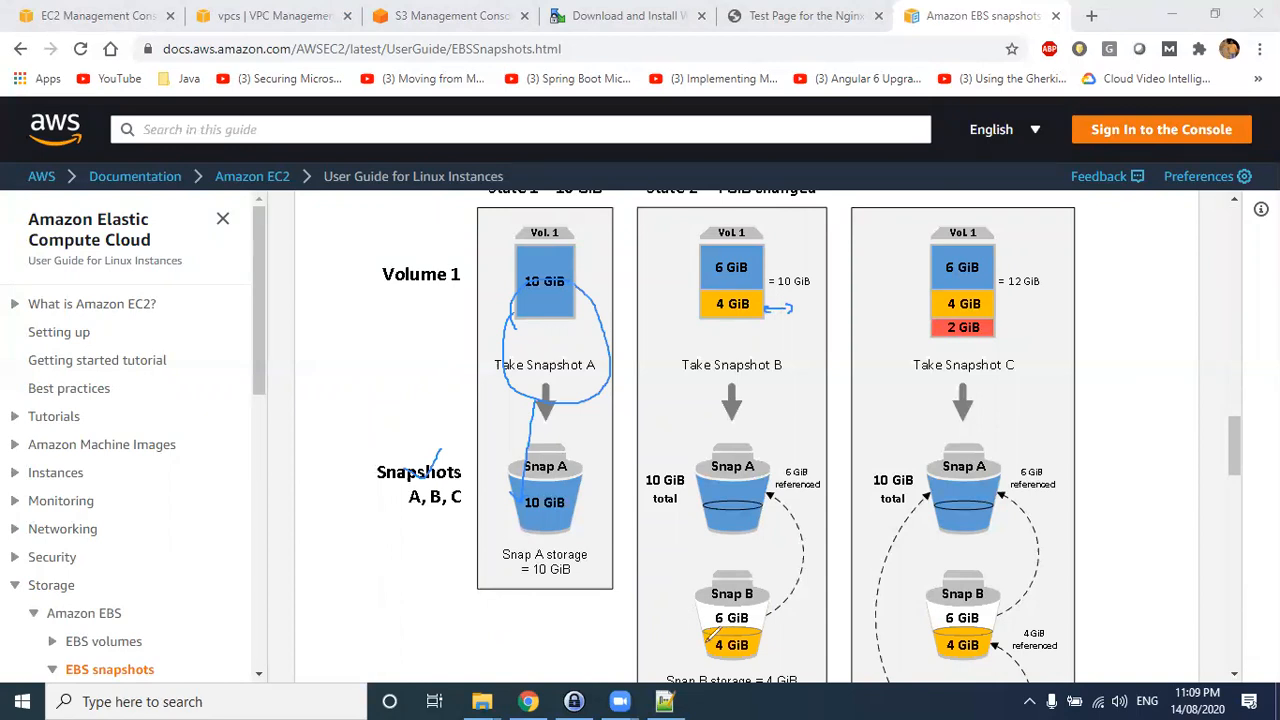
mouse_move(698, 632)
left_mouse_down()
mouse_move(790, 628)
mouse_move(705, 658)
mouse_move(706, 626)
left_mouse_up()
mouse_move(774, 613)
left_mouse_down()
mouse_move(802, 572)
mouse_move(790, 505)
mouse_move(768, 488)
mouse_move(782, 484)
left_mouse_up()
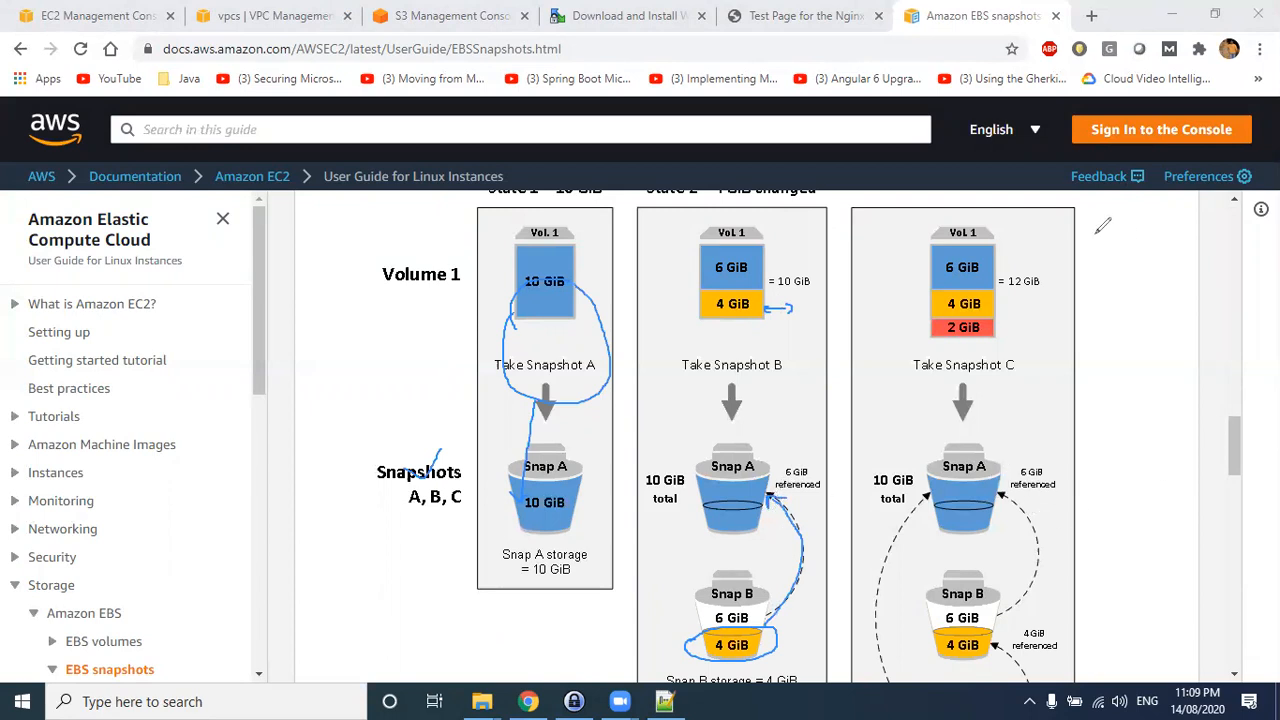
- Circle Snap C's 2 GiB block with arrows to Snap B and Snap A, and circle the system clock
left_click_drag(1236, 445, 1238, 465)
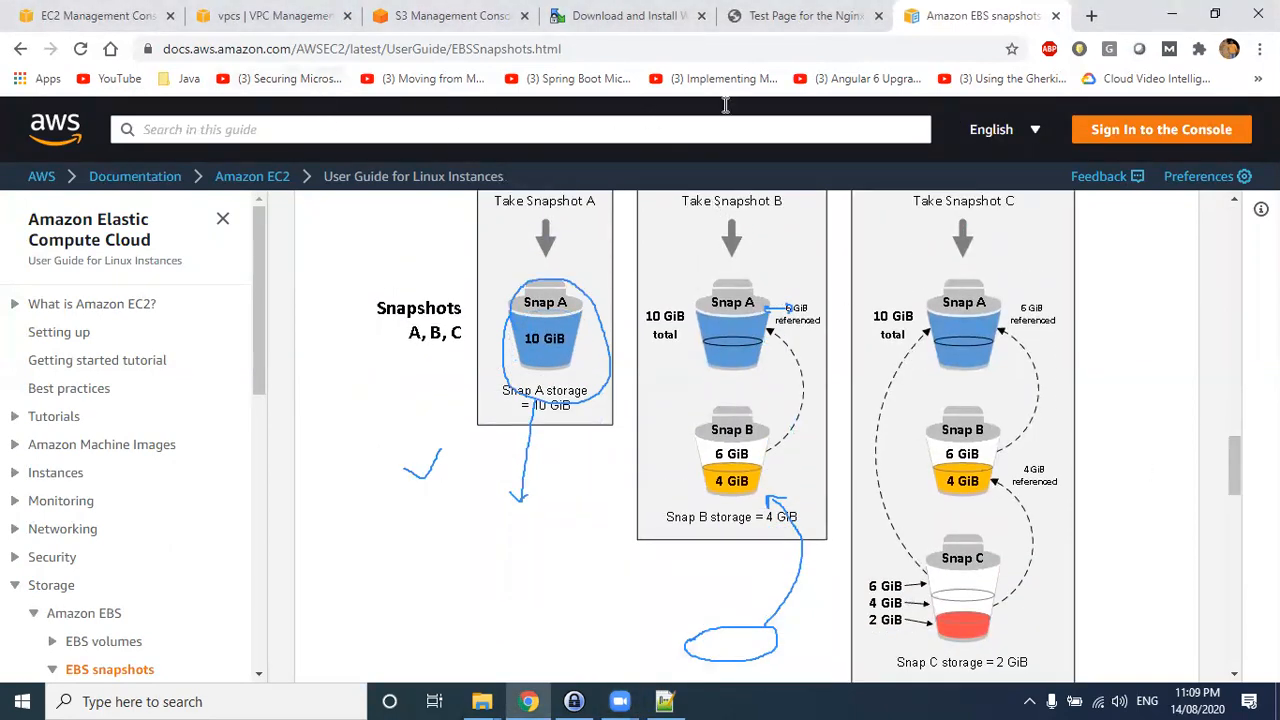
left_click(810, 56)
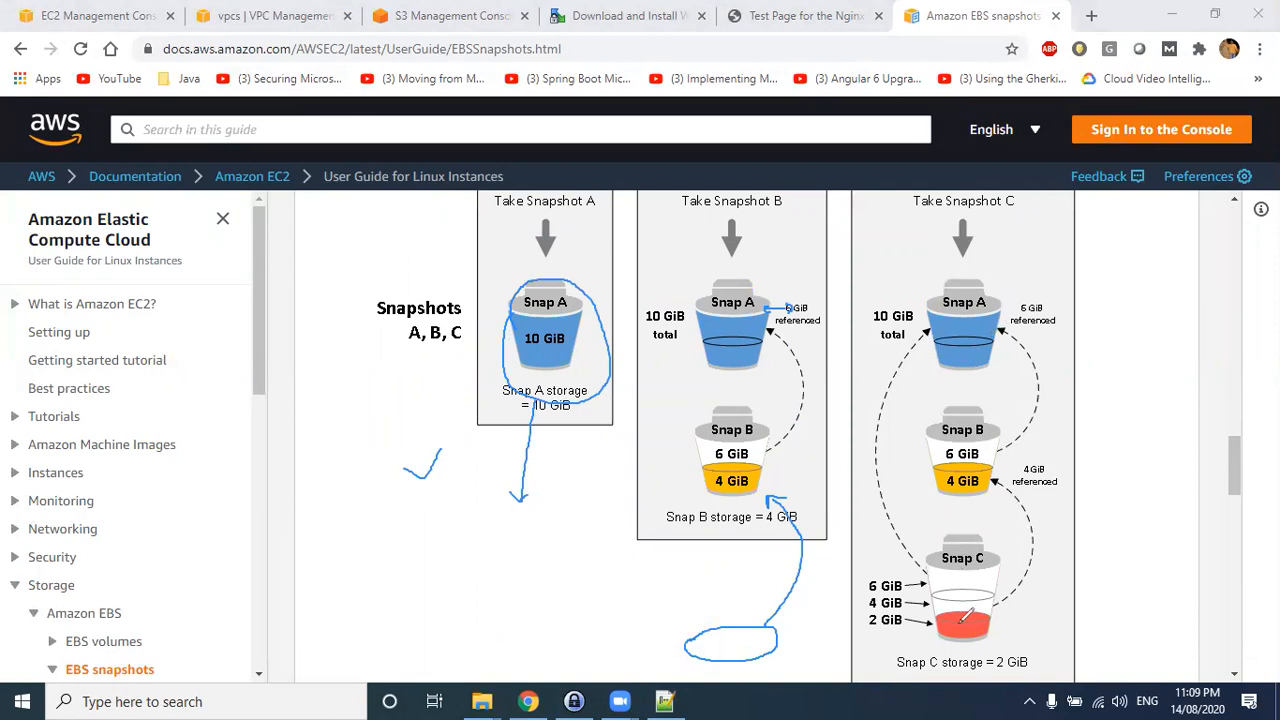
mouse_move(998, 606)
left_mouse_down()
mouse_move(1008, 628)
mouse_move(936, 636)
mouse_move(948, 613)
left_mouse_up()
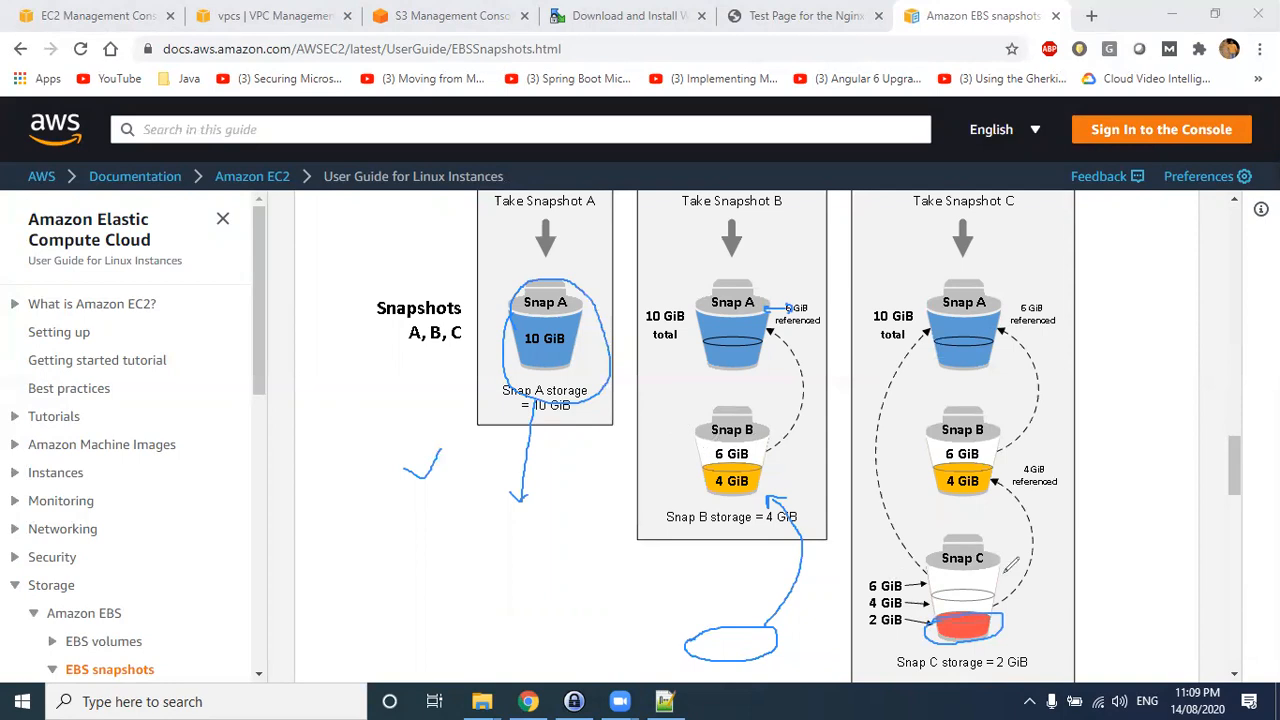
left_click_drag(1000, 593, 1014, 456)
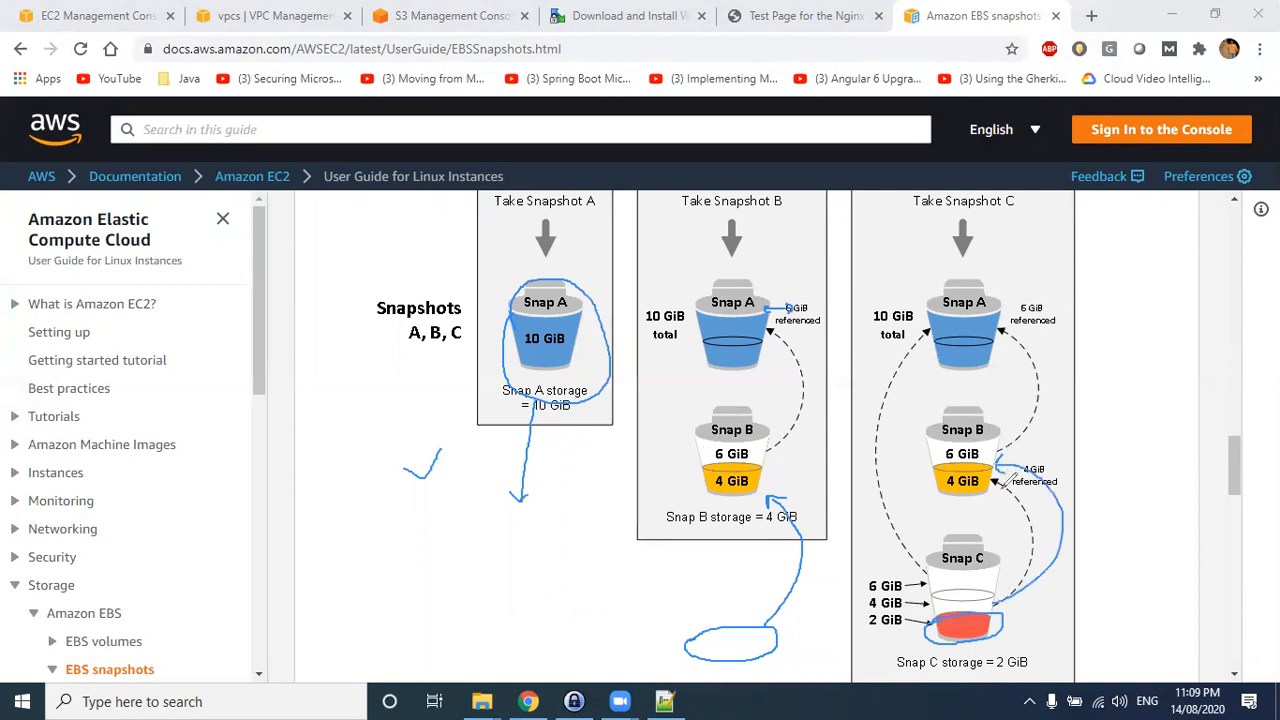
left_click_drag(928, 606, 914, 338)
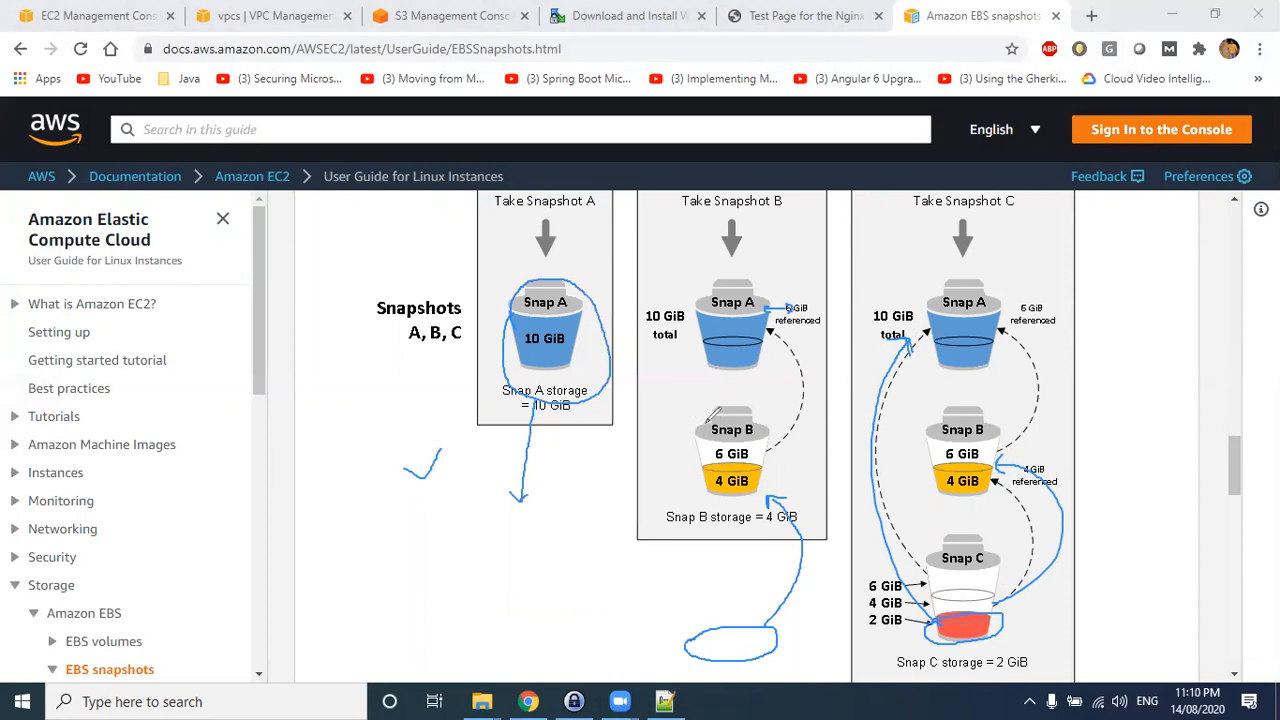
left_click_drag(1166, 682, 1170, 679)
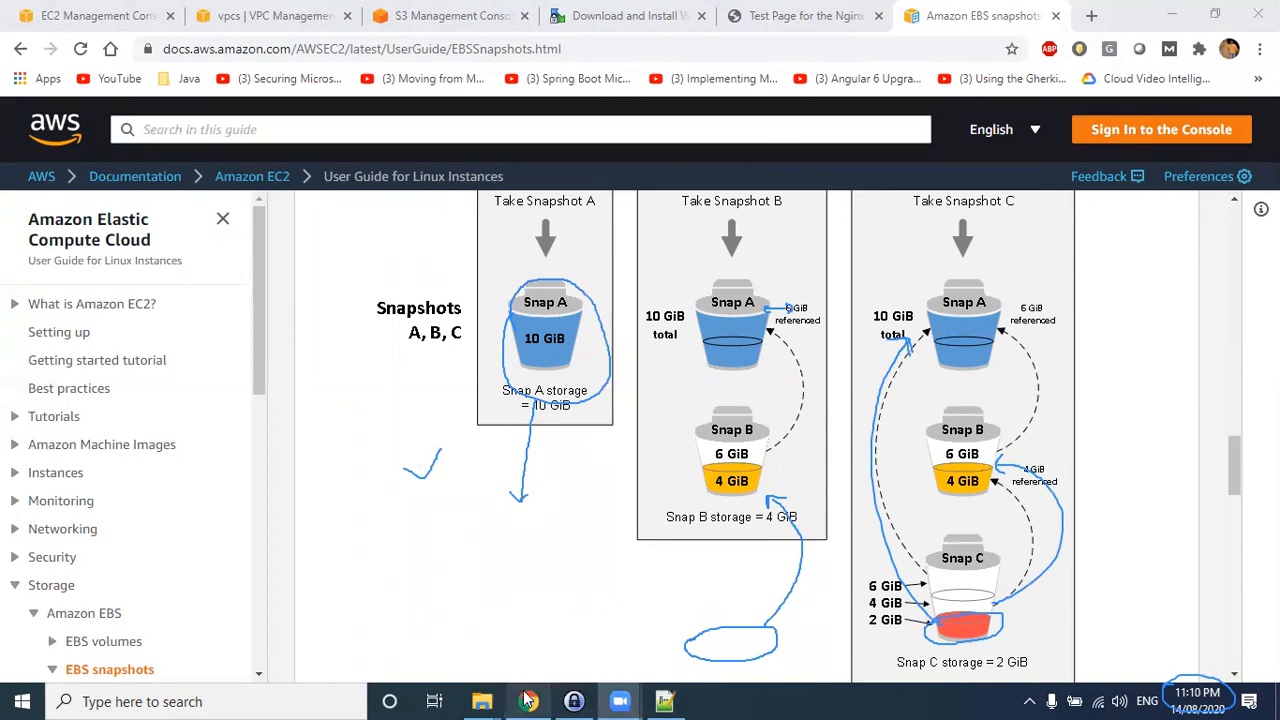
- Start PuTTY from the desktop and clear all drawn annotations from the screen
left_click(1277, 702)
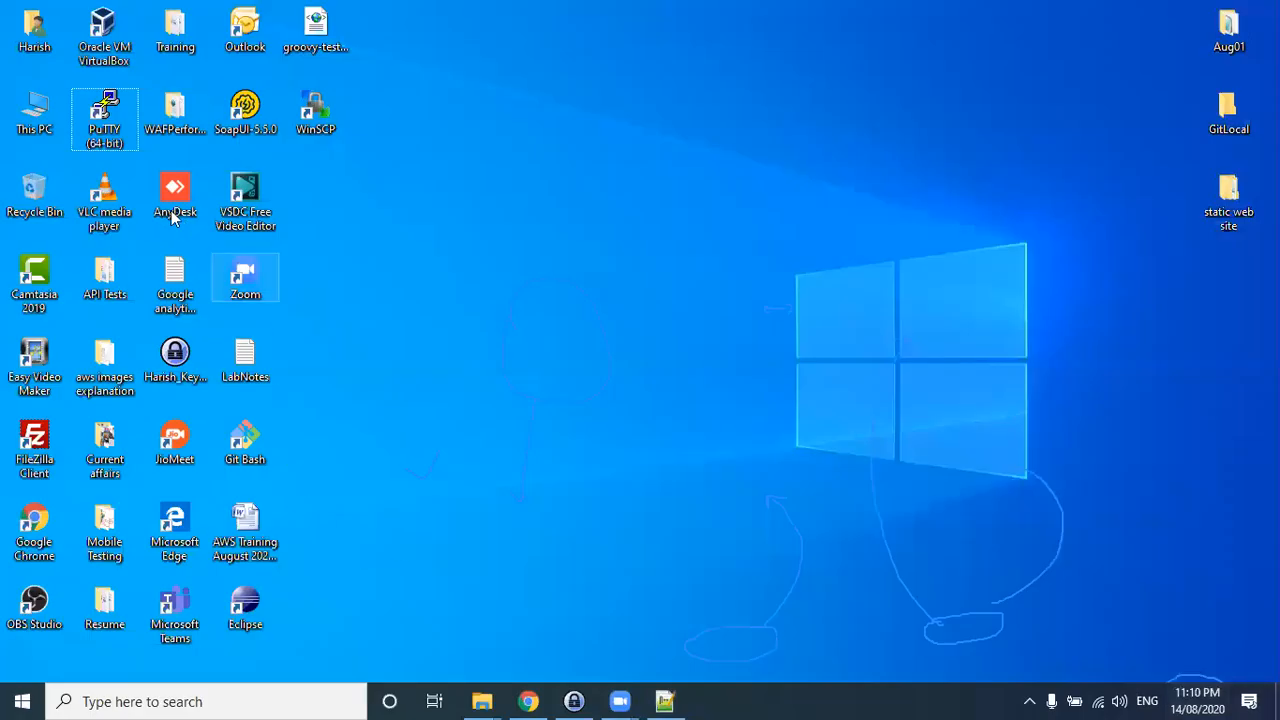
double_click(105, 118)
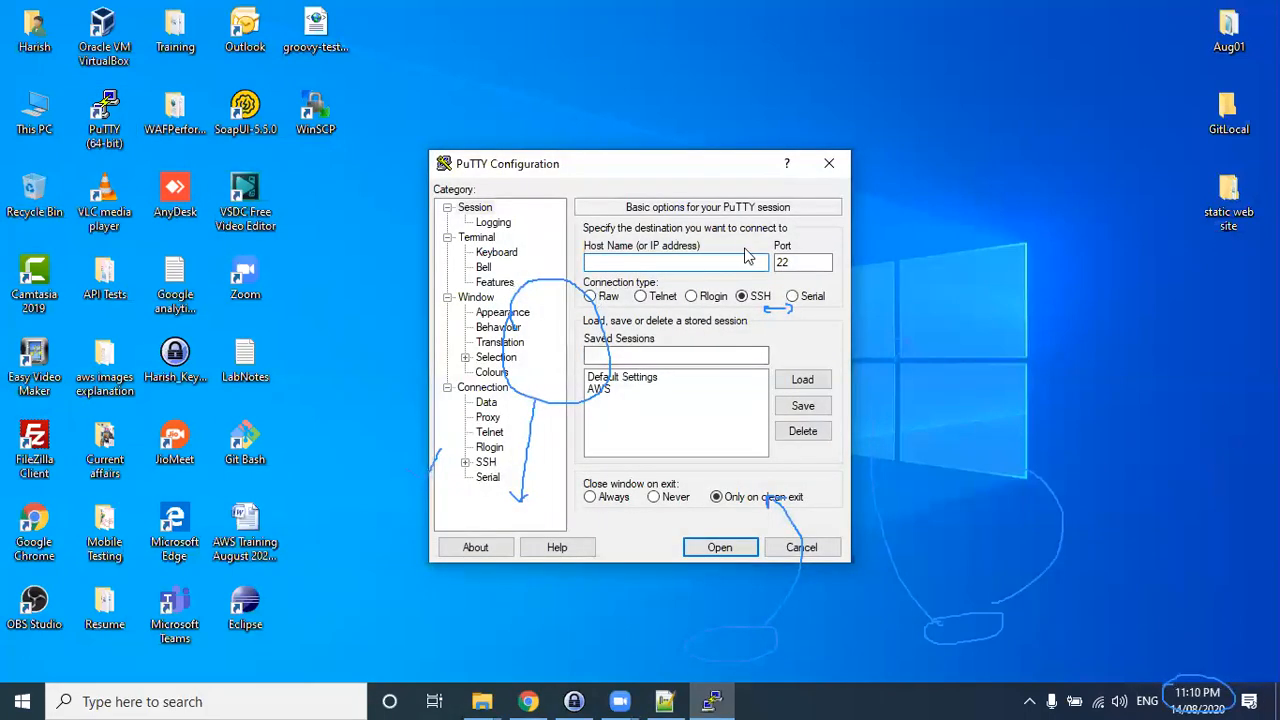
left_click(670, 60)
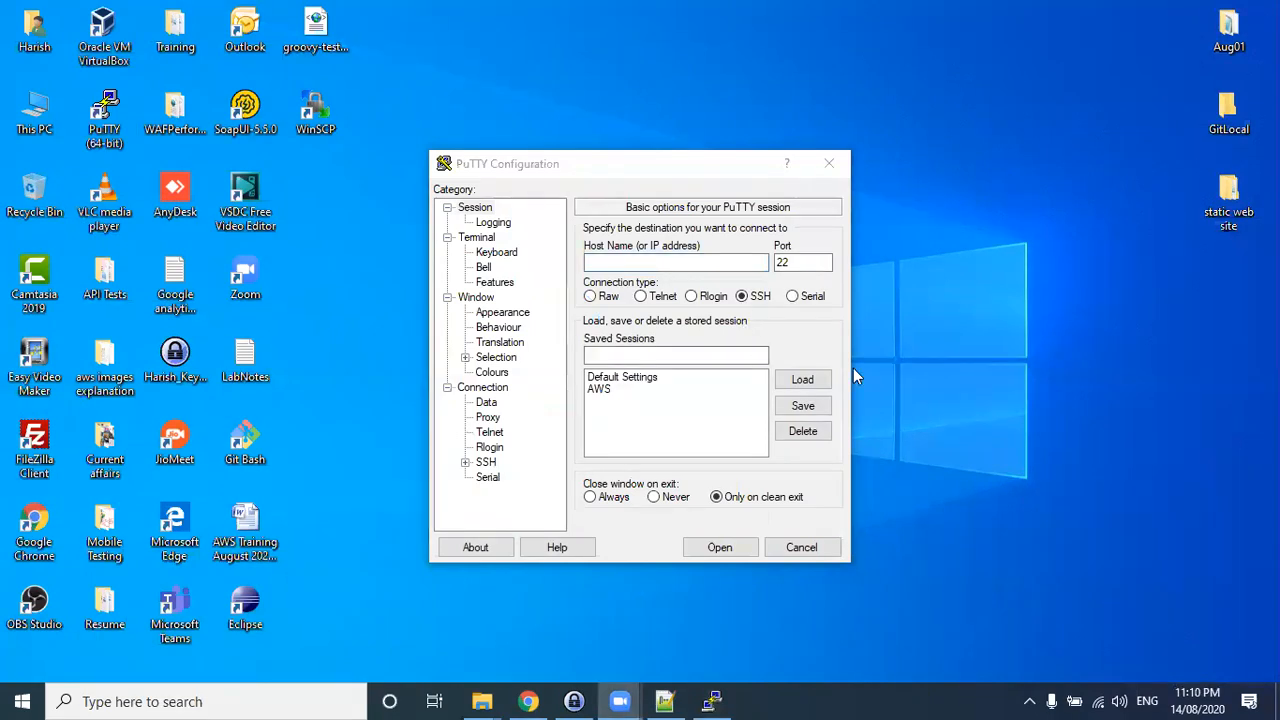
- Switch to Chrome, show the description of RestoredEC2ServerMachine in the EC2 instances list, and copy its public DNS name
left_click(528, 700)
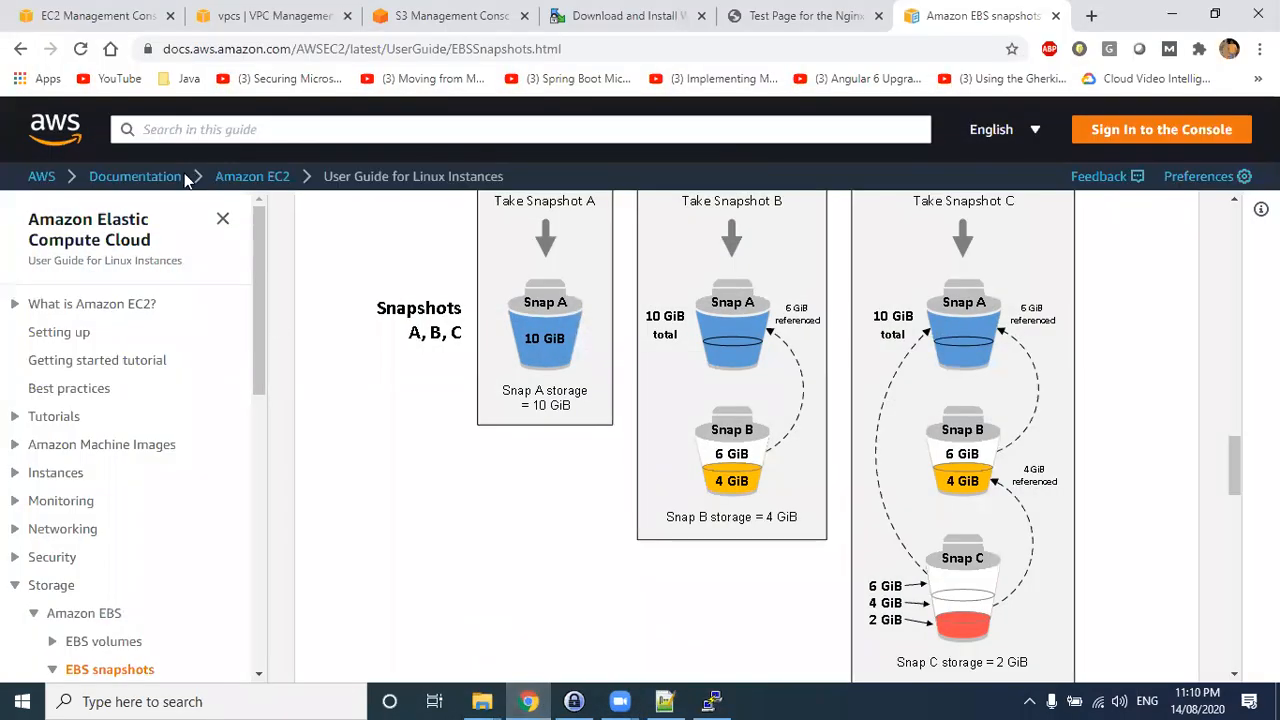
left_click(110, 16)
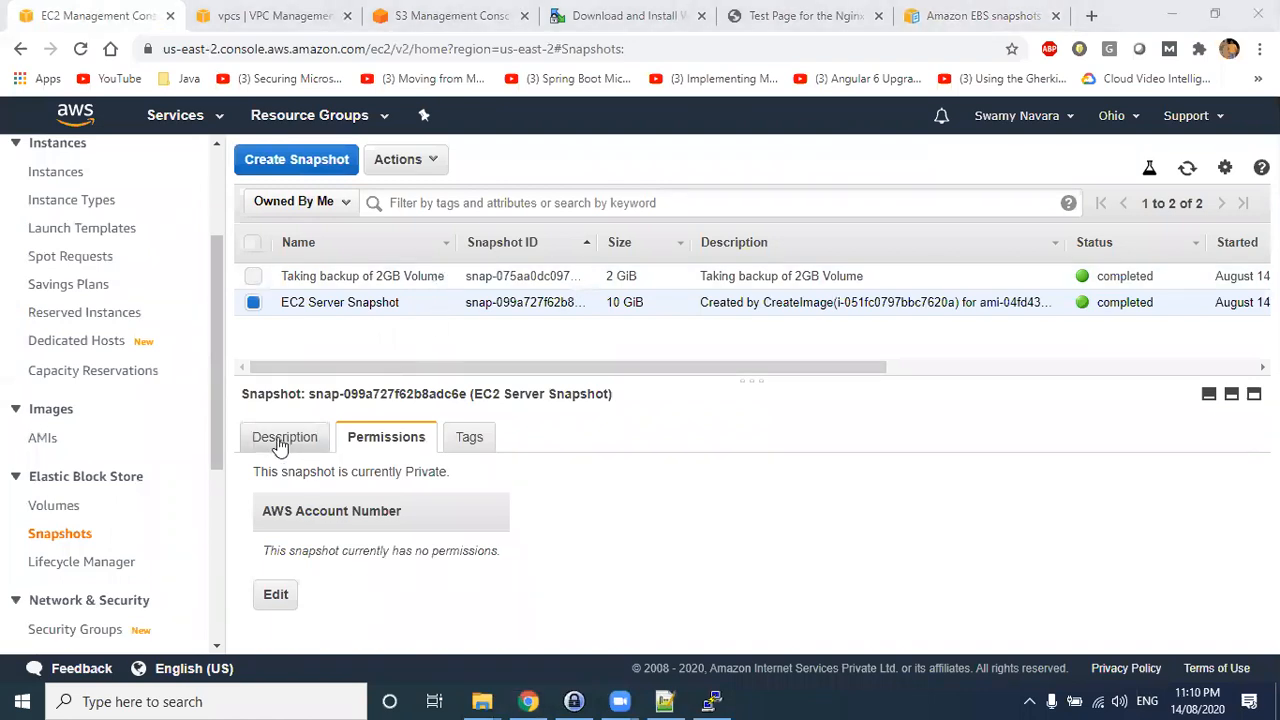
scroll(86, 290, "up", 3)
left_click(65, 210)
left_click(336, 285)
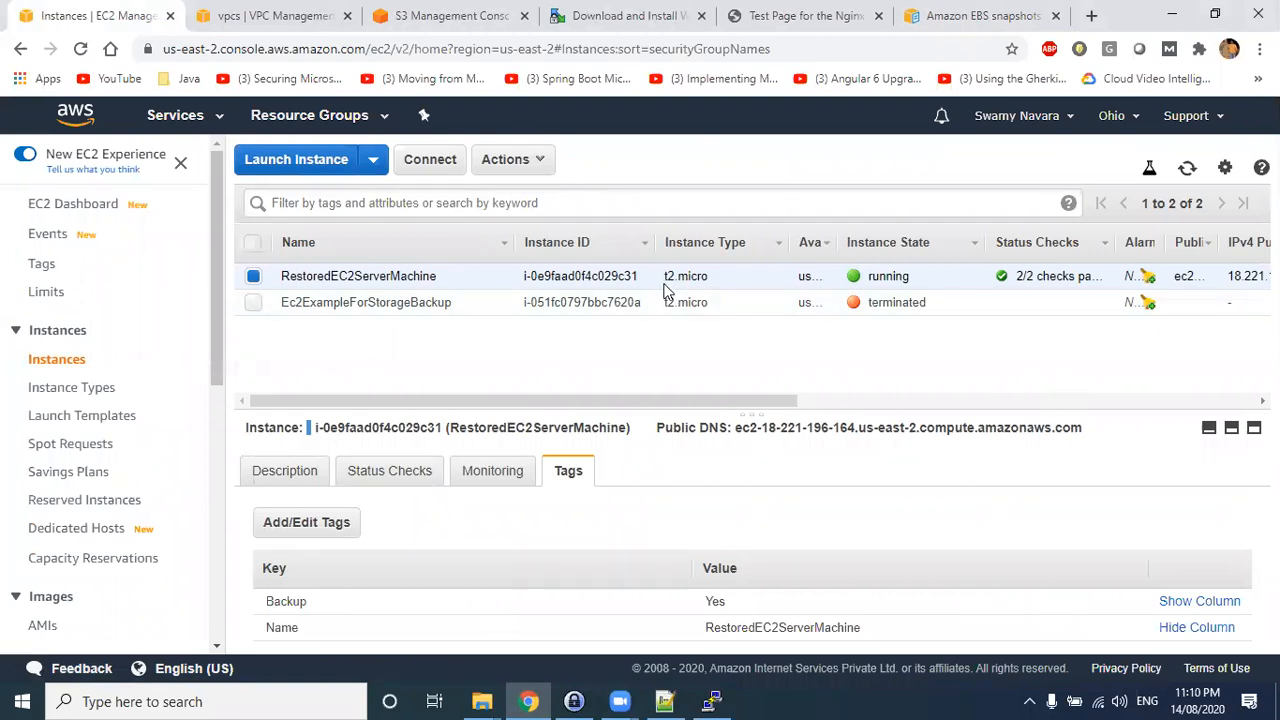
left_click(322, 470)
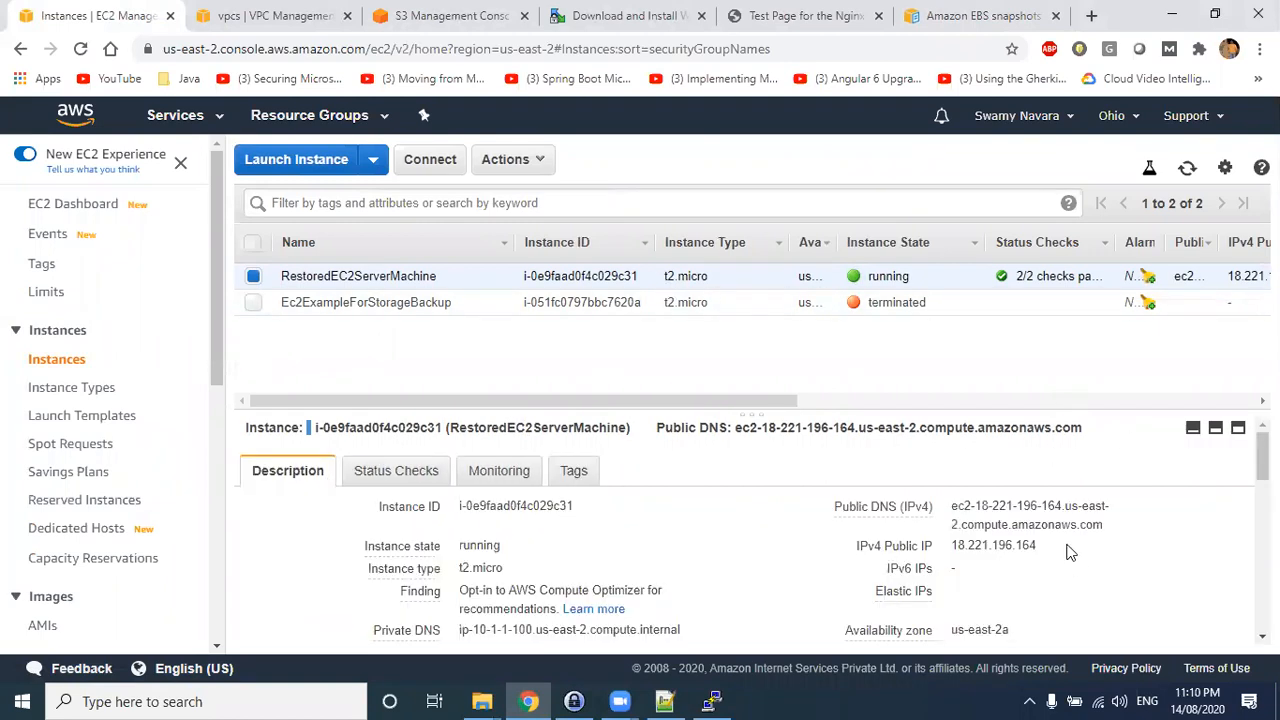
left_click(1118, 525)
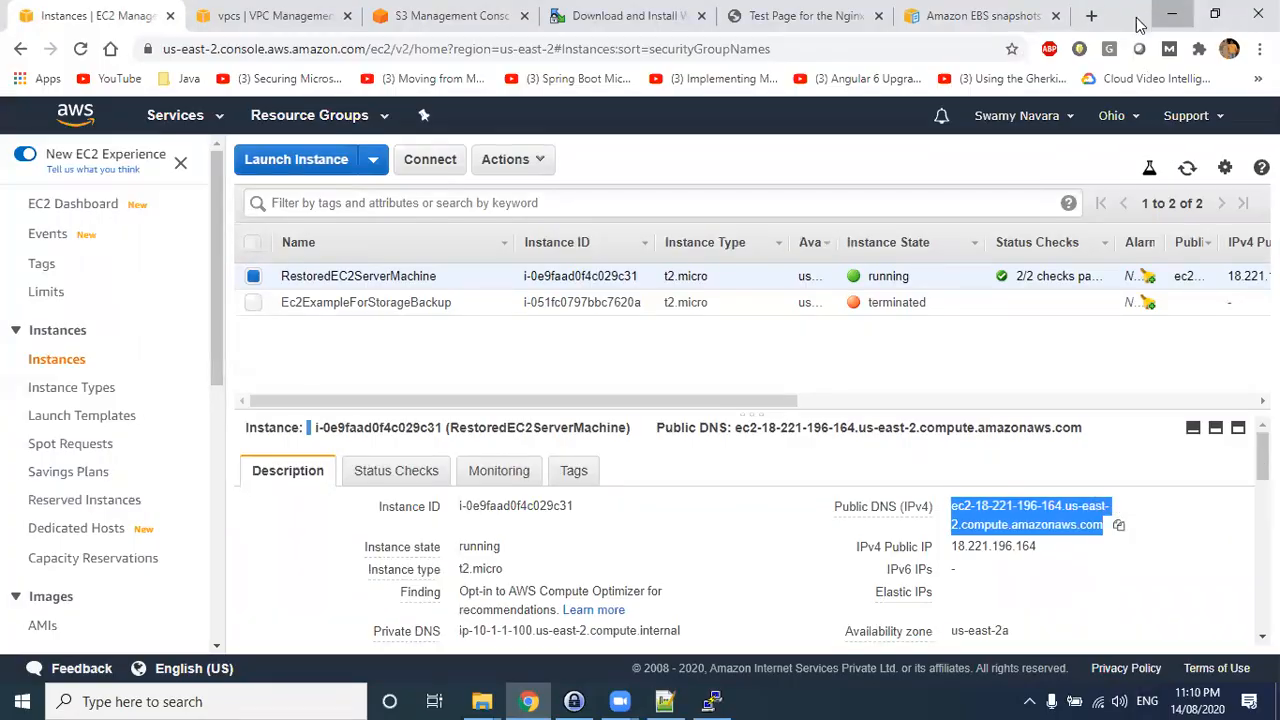
- Switch to PuTTY and set the host name to ec2-user@ followed by the copied public DNS of the restored instance
left_click(1172, 14)
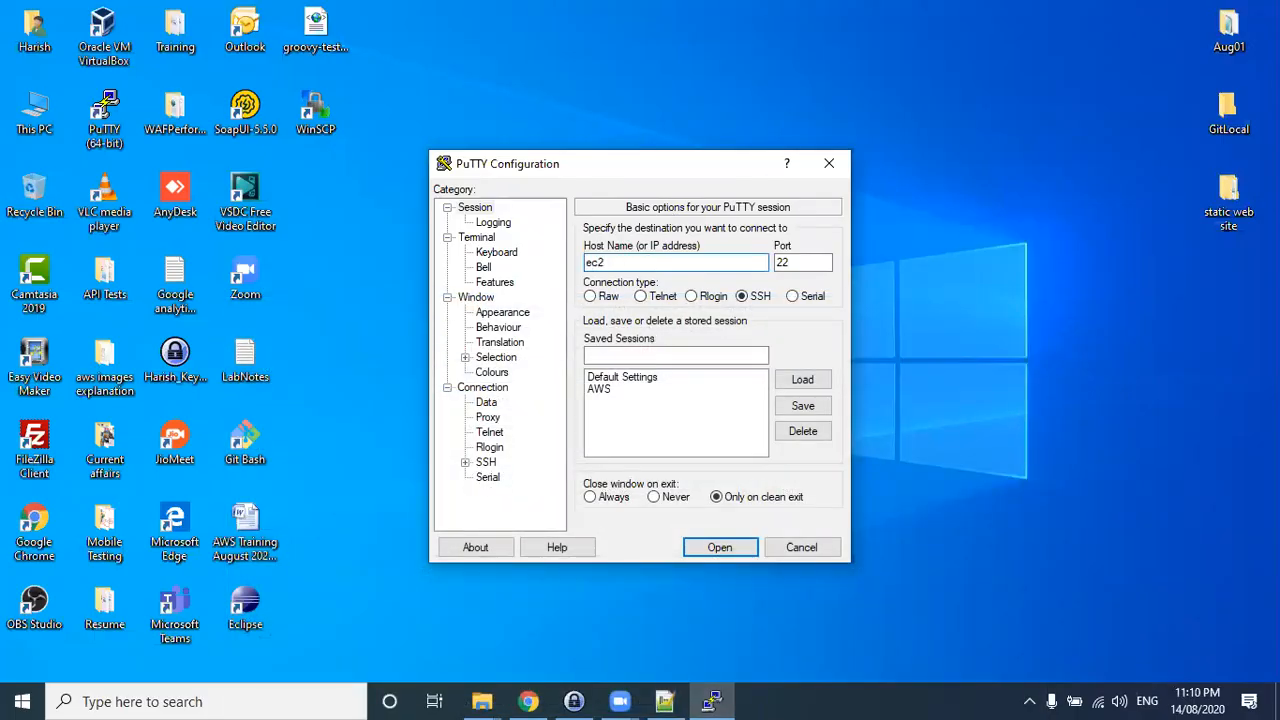
type("ec2-user@")
key("ctrl+v")
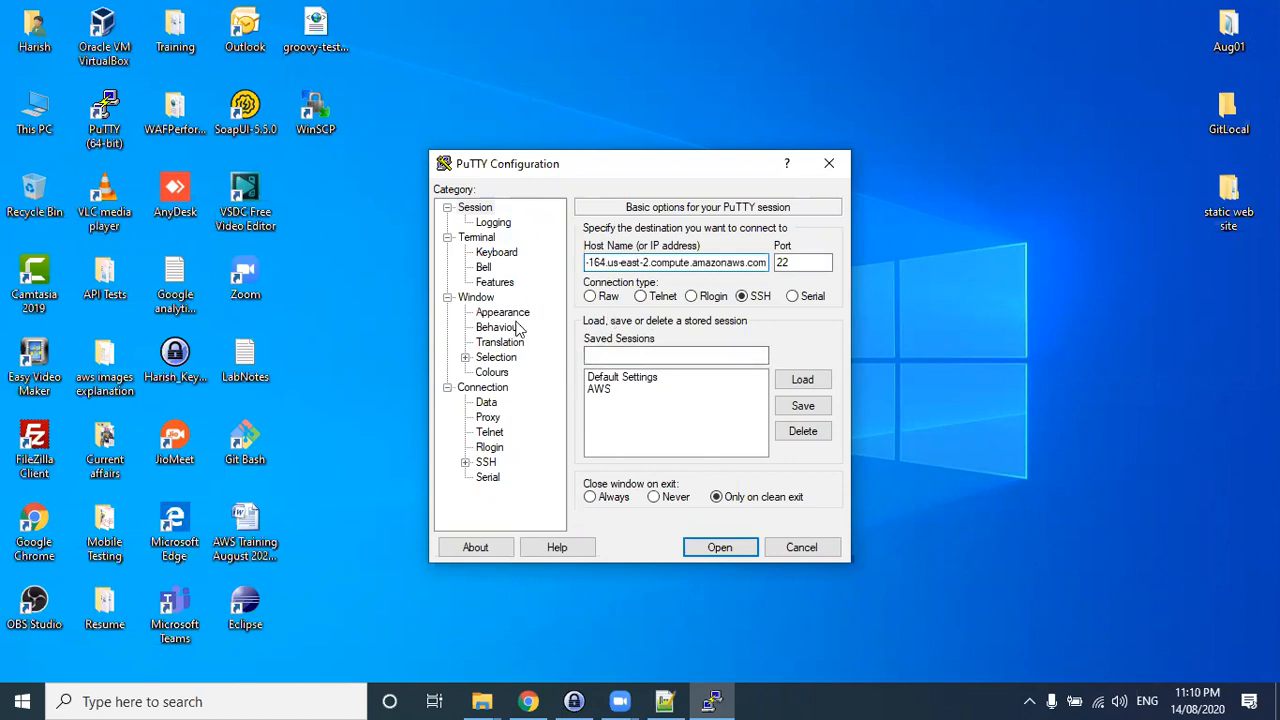
- Select the aug01-key file from the Aug01 folder as the private key for SSH authentication
left_click(465, 462)
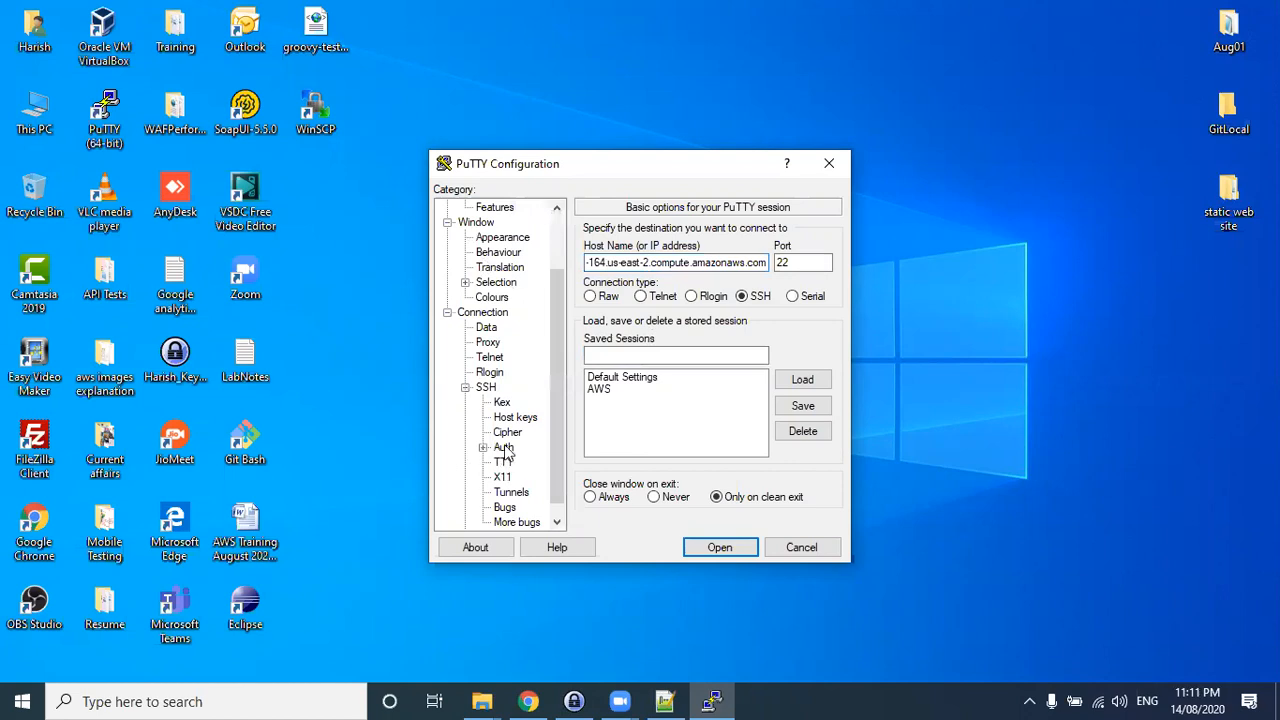
left_click(504, 448)
left_click(795, 421)
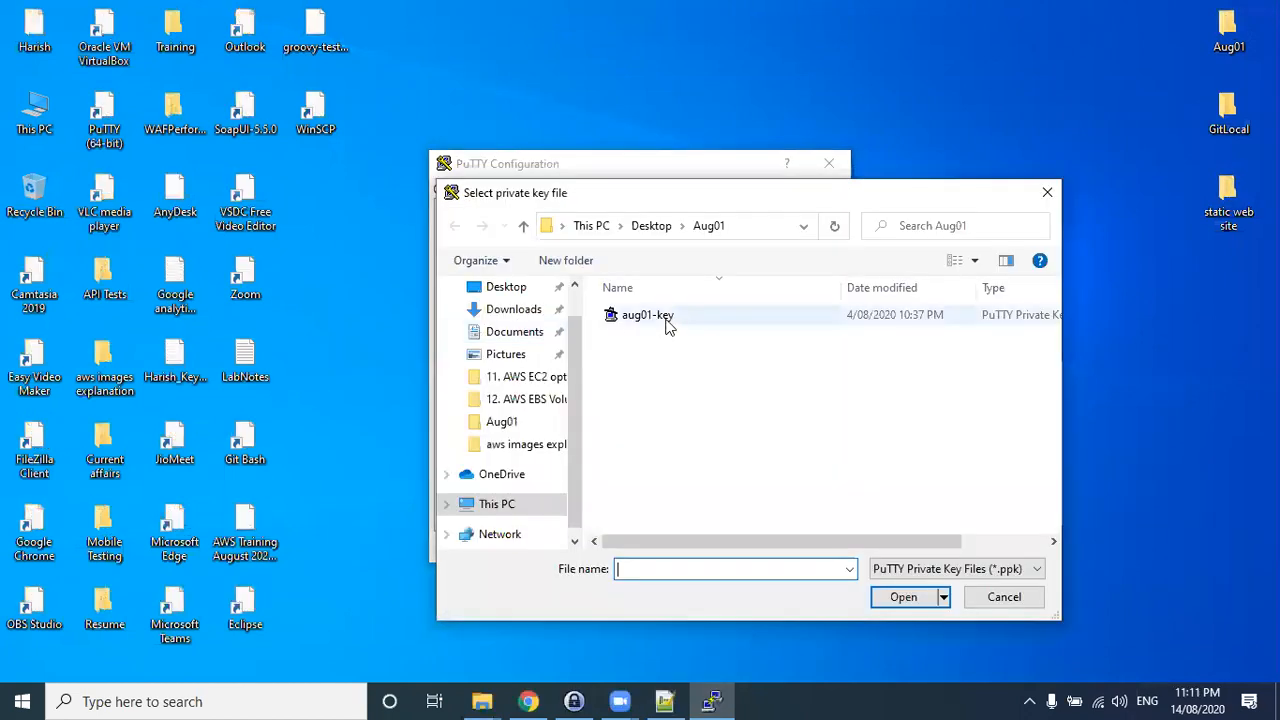
left_click(668, 328)
left_click(943, 597)
left_click(922, 613)
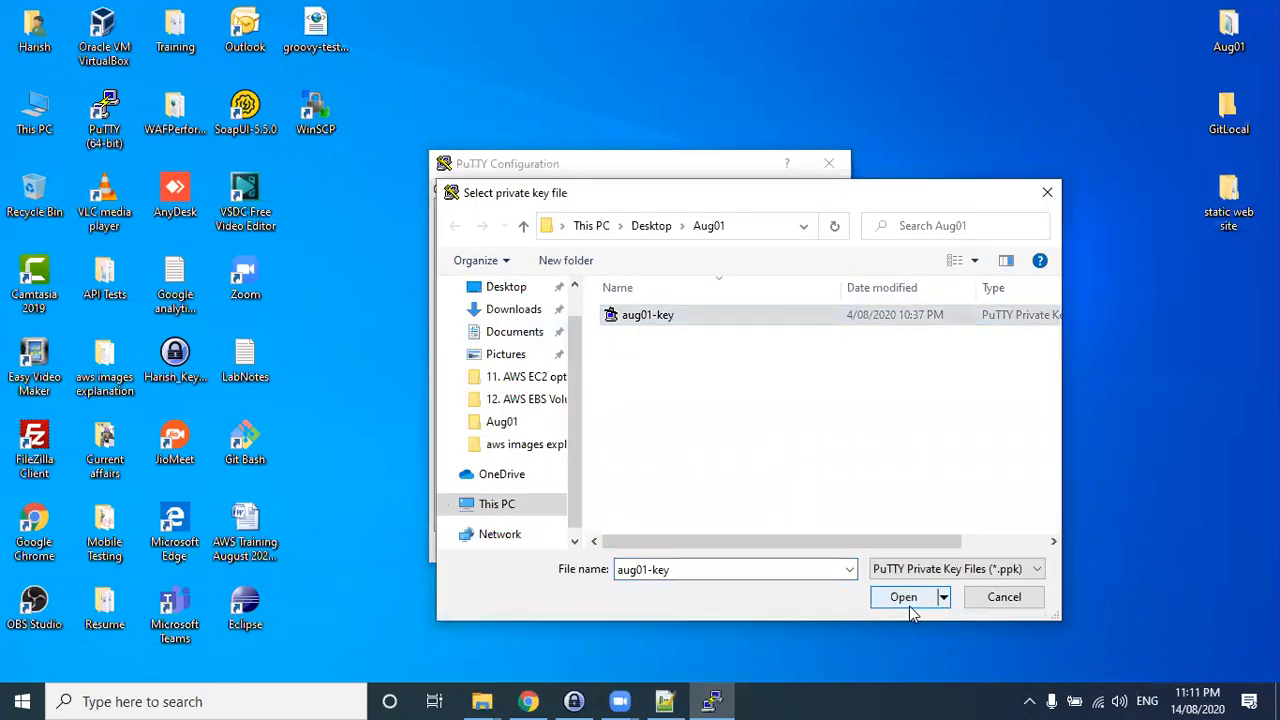
left_click(905, 600)
- Open the SSH session to the restored instance, trusting its host key, and switch to root with sudo su -
scroll(560, 343, "up", 5)
left_click(475, 207)
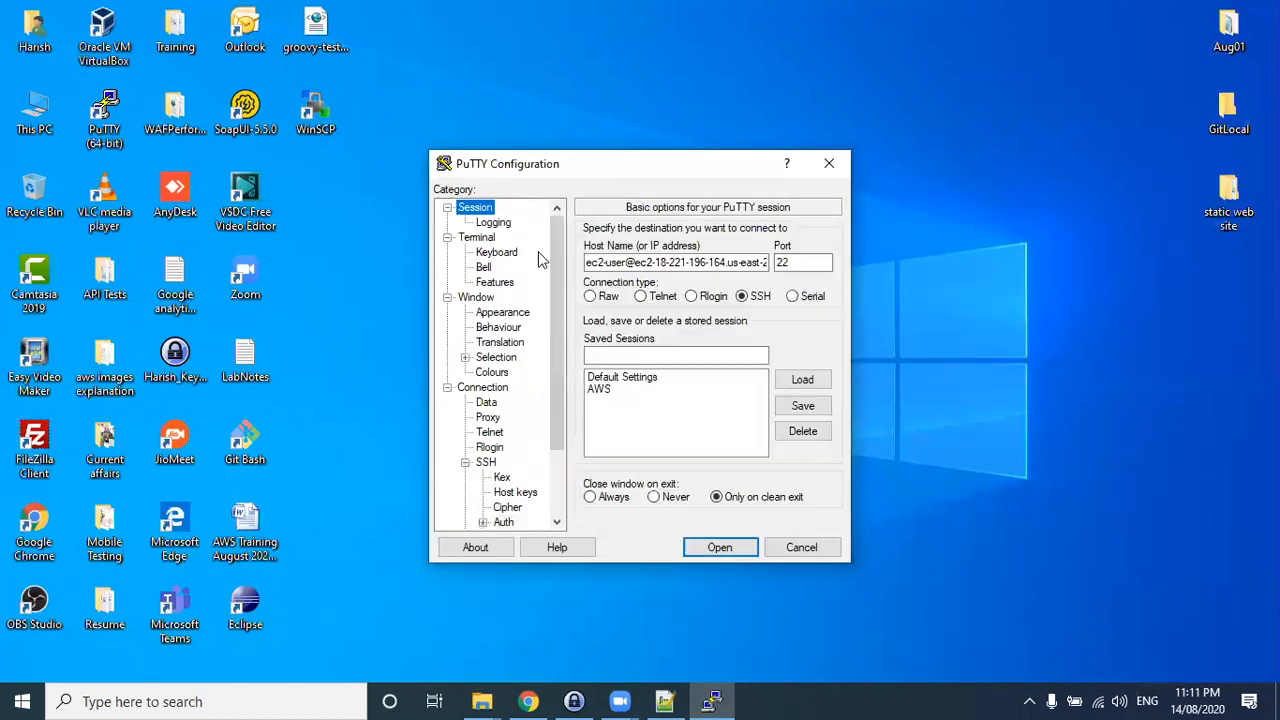
left_click(719, 544)
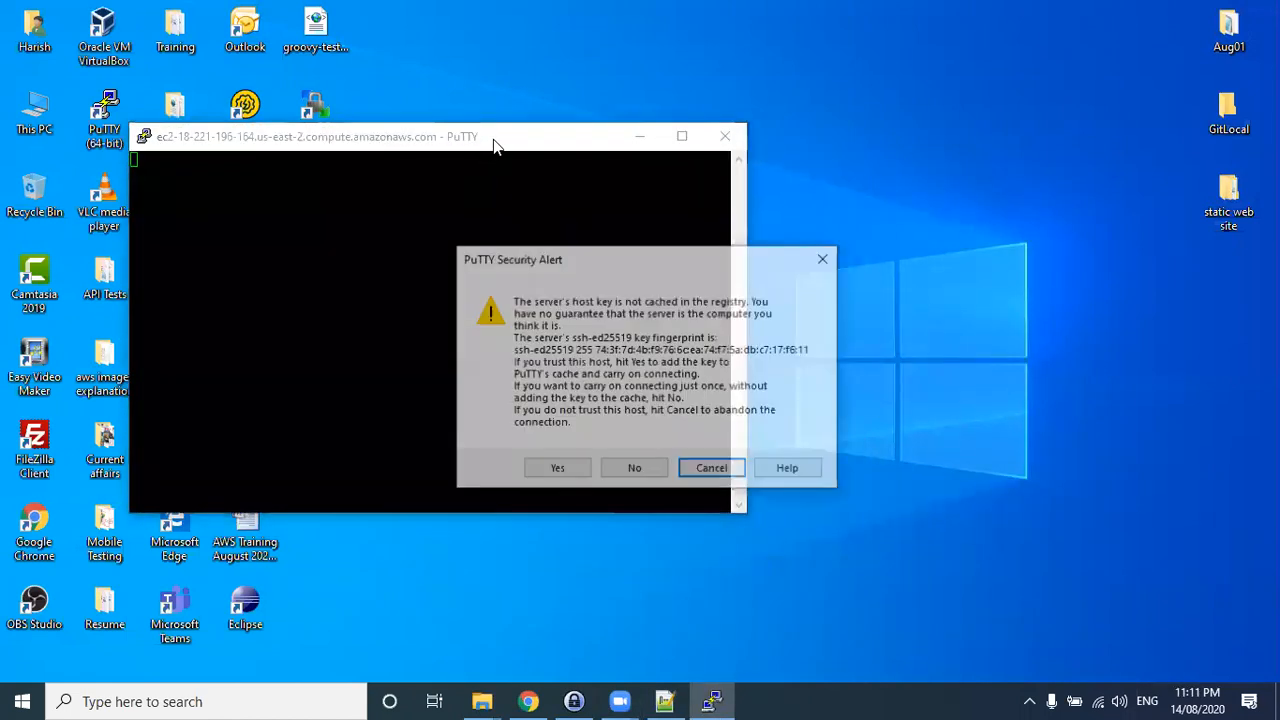
left_click(551, 469)
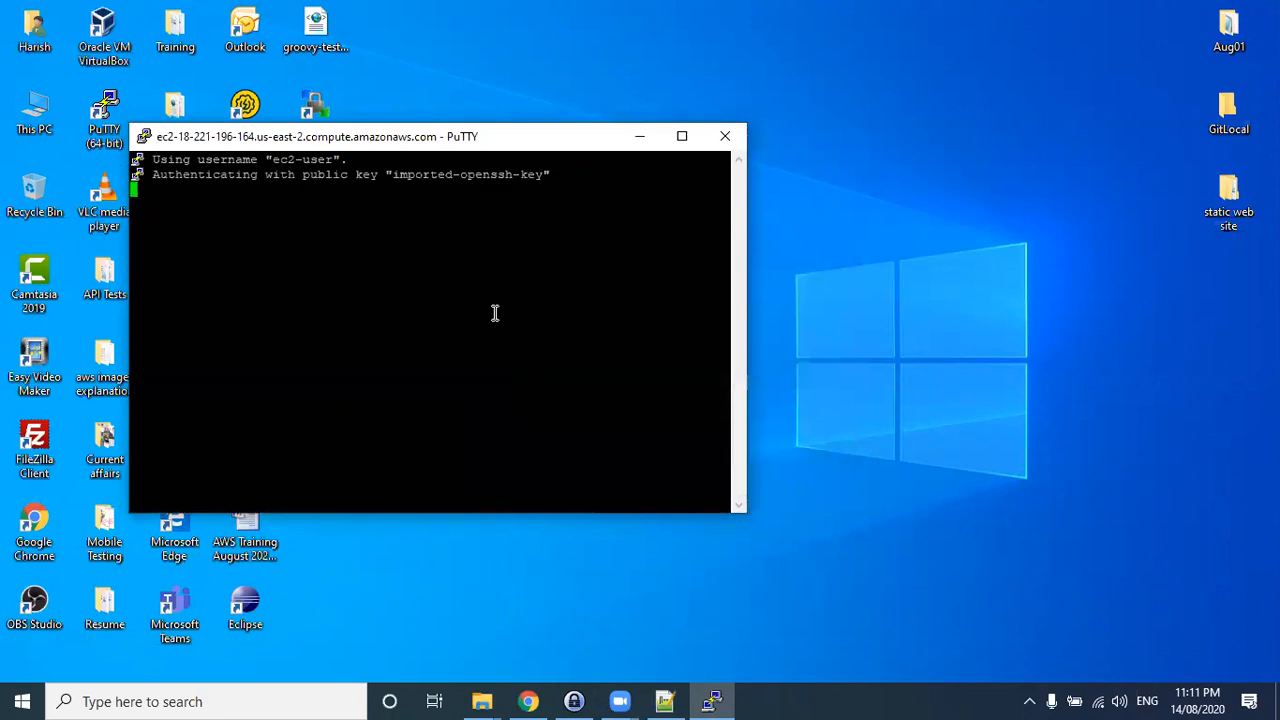
type("sudo su -")
key("Return")
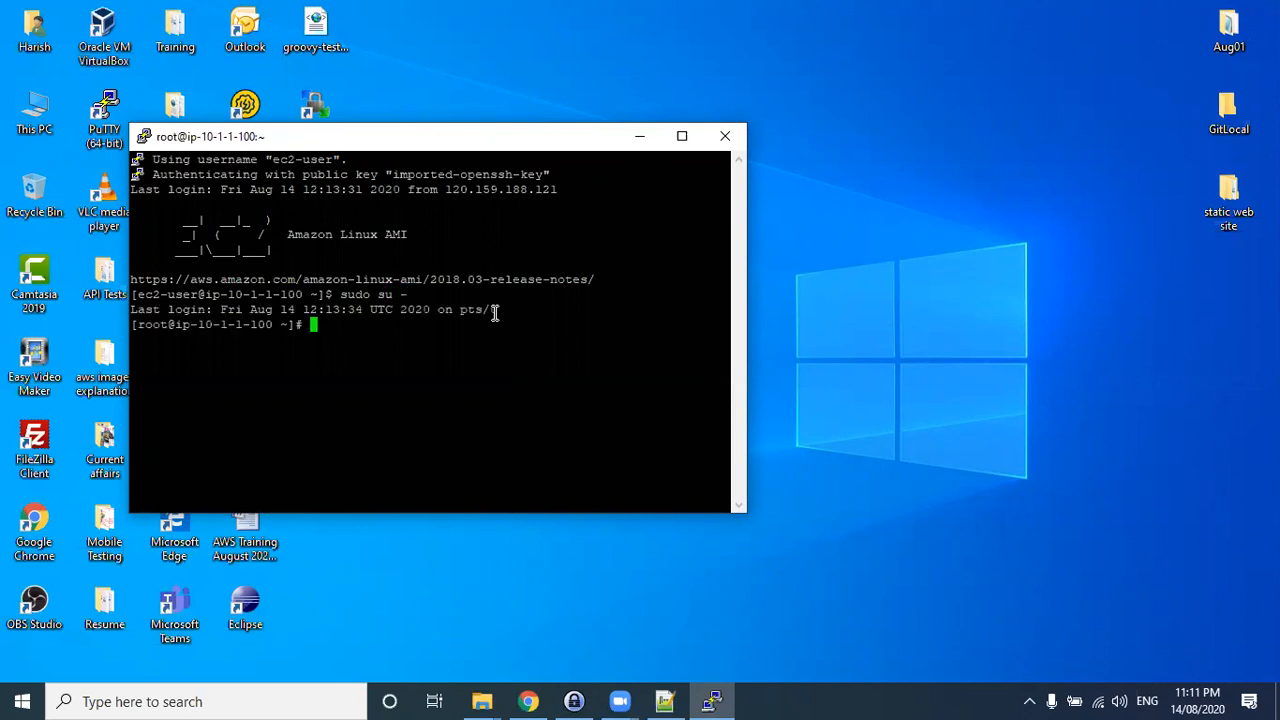
- List the server's block devices with lsblk and highlight the xvda disk and its partition in the output
type("c")
key("BackSpace")
type("lsblk")
key("Return")
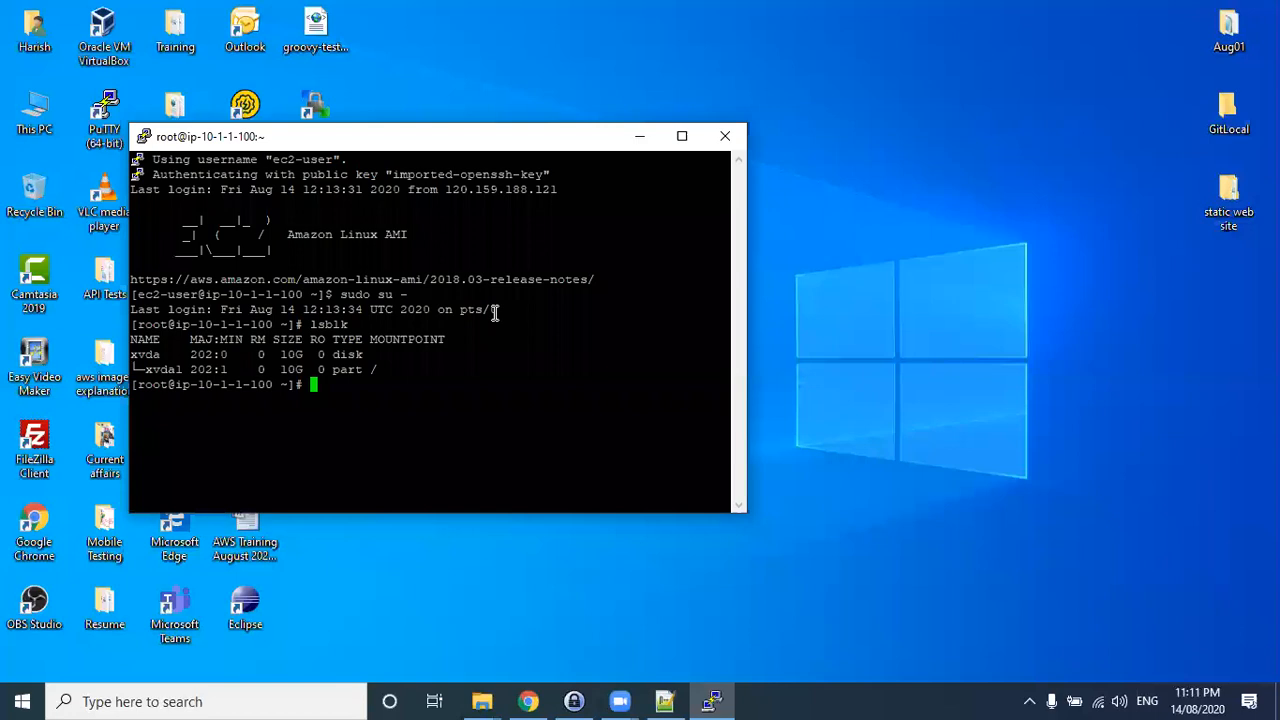
left_click_drag(395, 360, 161, 350)
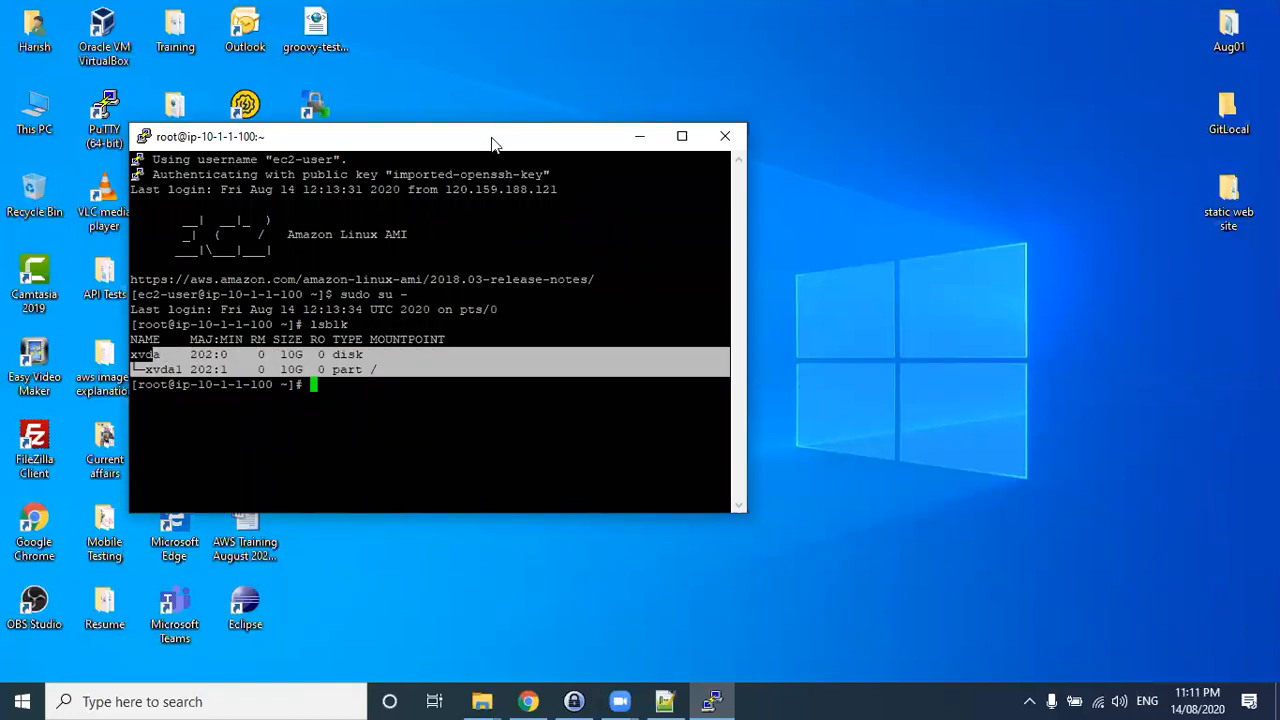
left_click_drag(491, 148, 866, 133)
- Switch to the EC2 console in Chrome and attach the 2GBVolume volume to instance i-0e9faad0f4c029c31 as device /dev/sdf
left_click(528, 701)
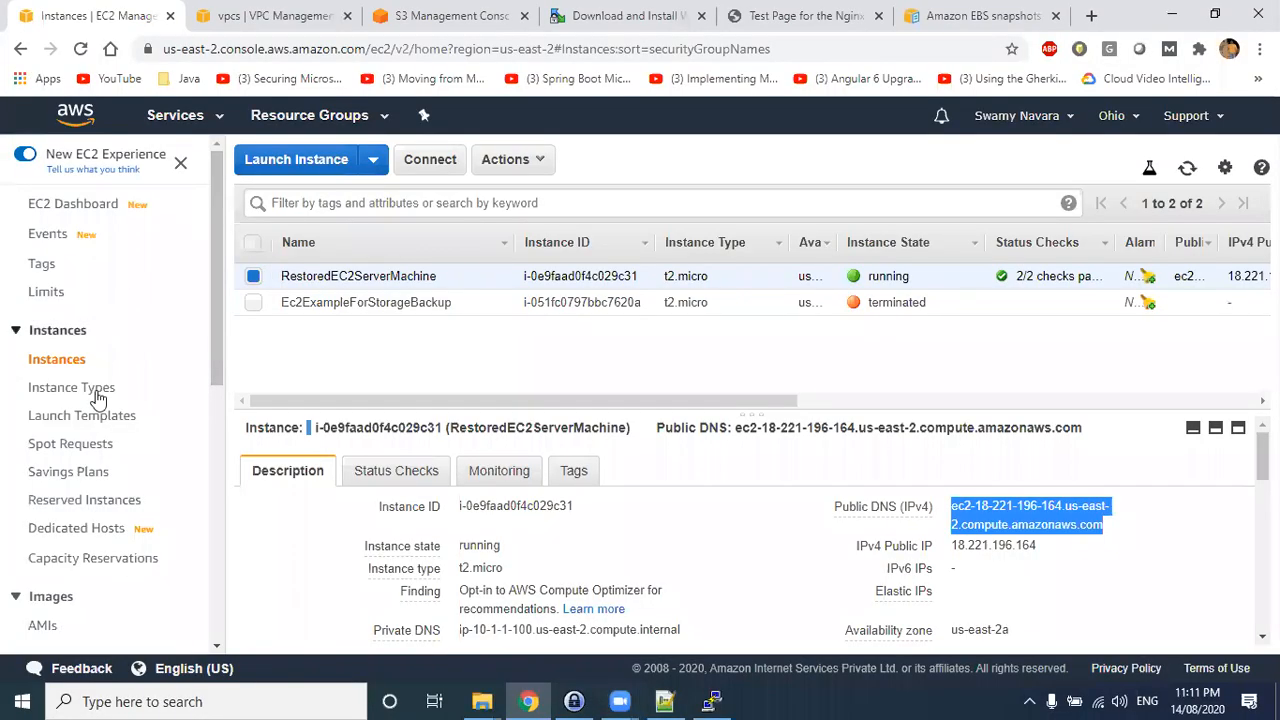
scroll(65, 540, "down", 3)
left_click(58, 412)
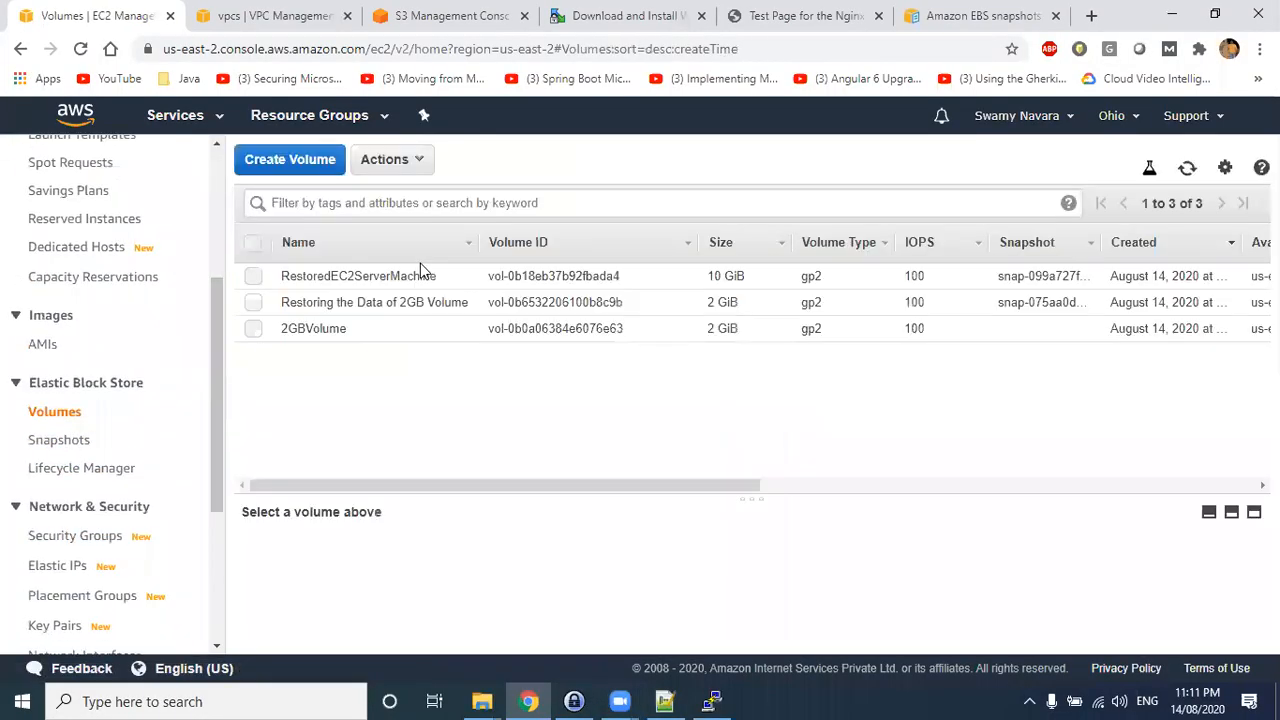
left_click(346, 329)
right_click(343, 328)
left_click(386, 397)
left_click(712, 388)
left_click(719, 428)
left_click(719, 428)
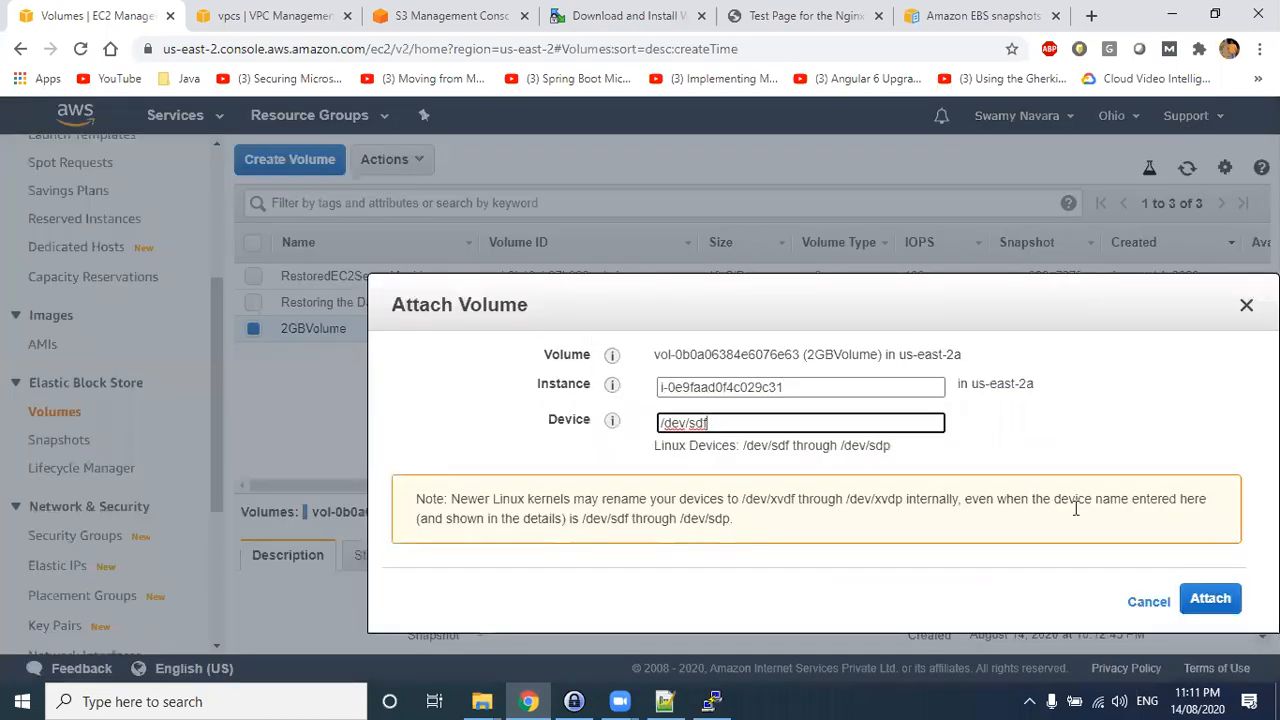
left_click(1208, 599)
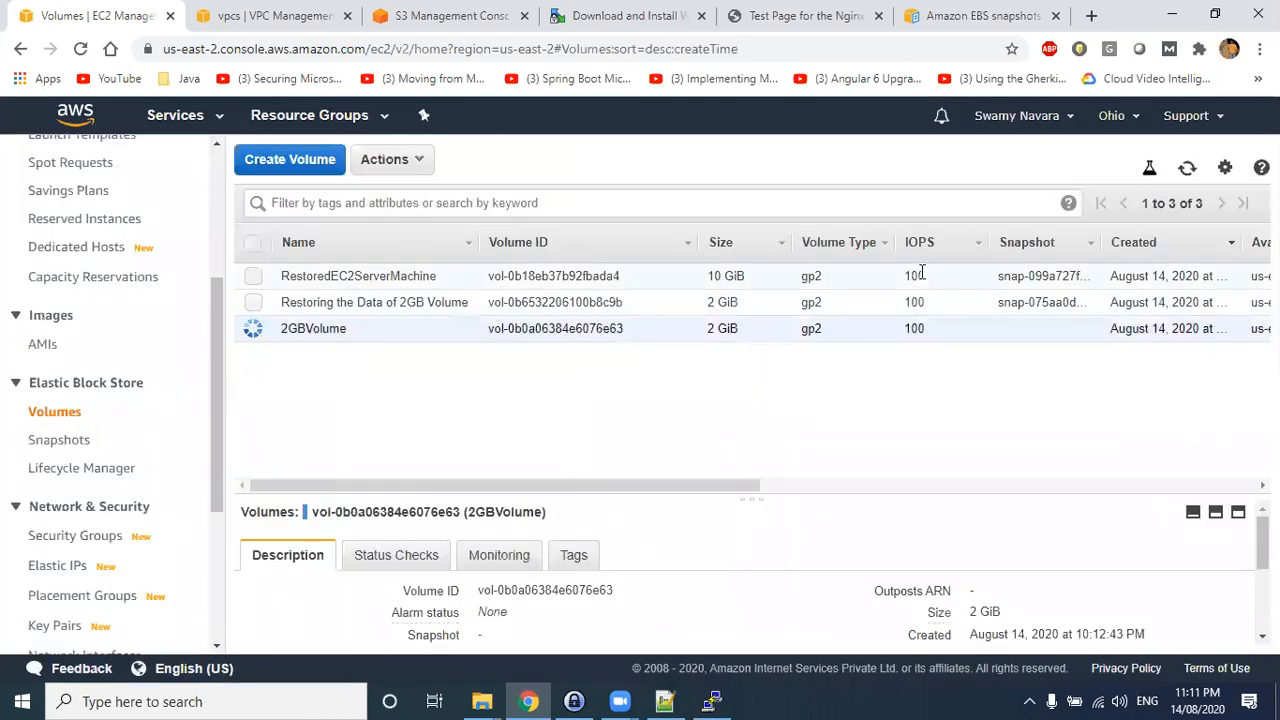
- Return to the PuTTY session, list the block devices again with lsblk, and highlight the xvdf1 partition
left_click(1176, 14)
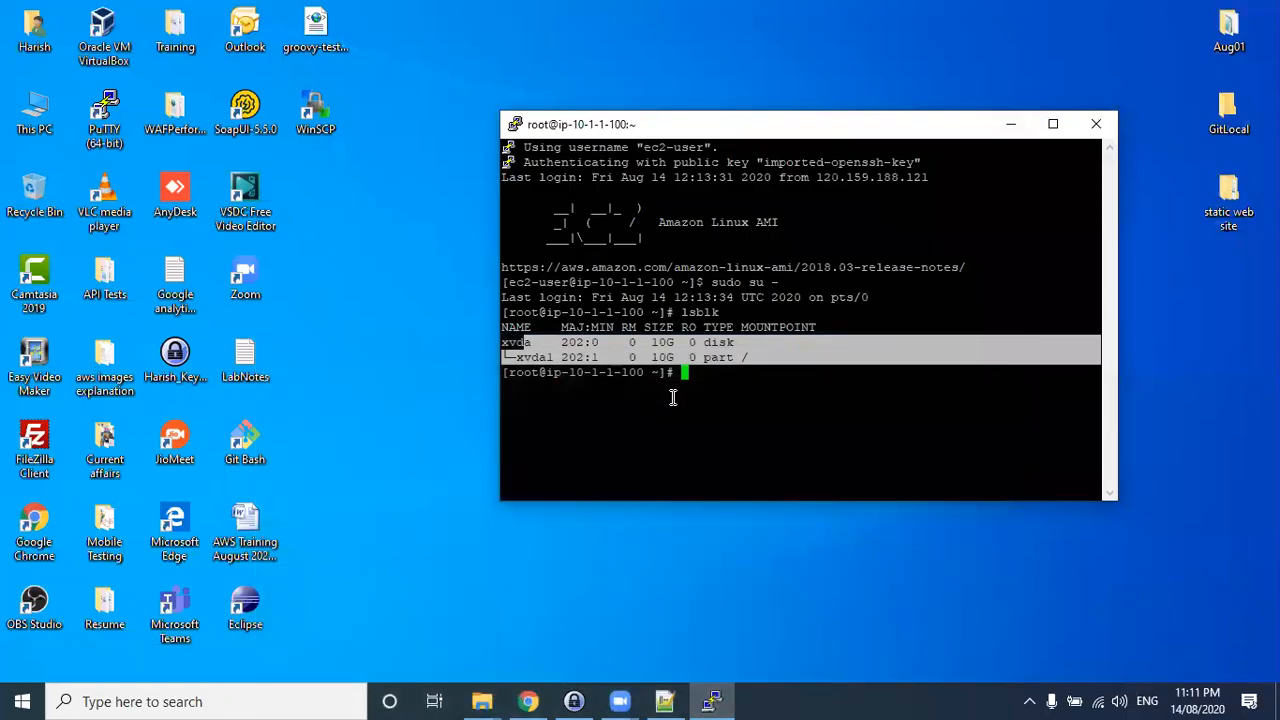
left_click(673, 397)
type("lsblk")
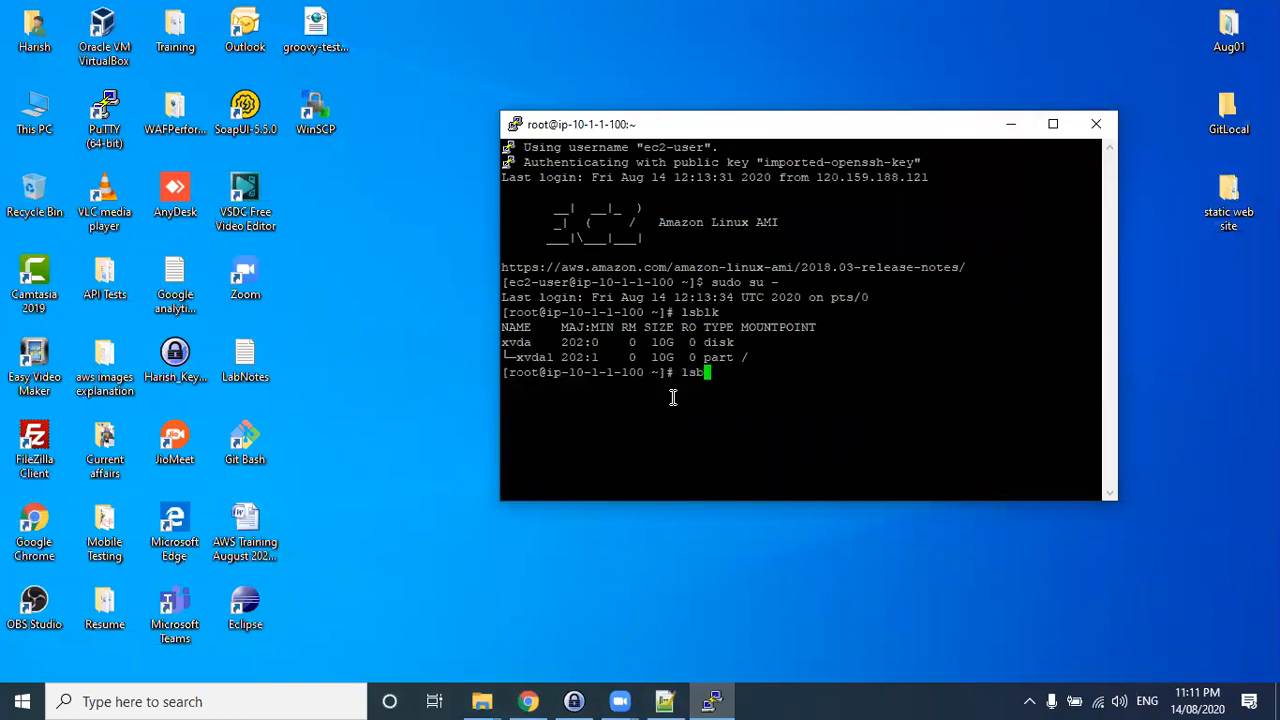
key("Return")
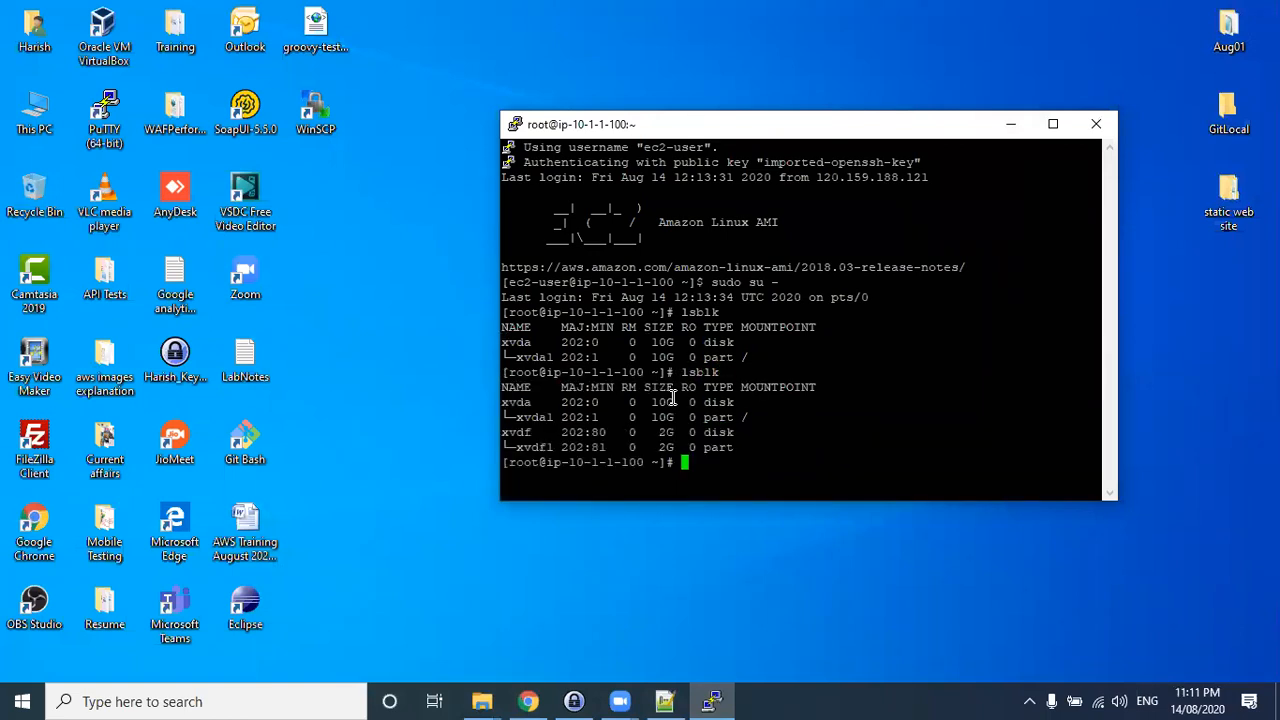
left_click_drag(731, 447, 508, 447)
left_click(688, 462)
left_click_drag(688, 462, 766, 456)
left_click(729, 462)
type("mount /dev")
type(".")
key("BackSpace")
type("/")
key("BackSpace")
key("BackSpace")
key("BackSpace")
key("BackSpace")
key("BackSpace")
type("/dev/xvdf1")
key("BackSpace")
key("BackSpace")
key("BackSpace")
key("BackSpace")
key("BackSpace")
key("BackSpace")
key("BackSpace")
key("BackSpace")
key("BackSpace")
key("BackSpace")
key("BackSpace")
key("BackSpace")
key("BackSpace")
key("BackSpace")
key("BackSpace")
key("BackSpace")
key("BackSpace")
- Create a directory named newvolume and run mount /dev/xvdf1 /newvolume/ to mount the attached partition
type("mkdir newvolume")
key("Return")
type("mount /dev/")
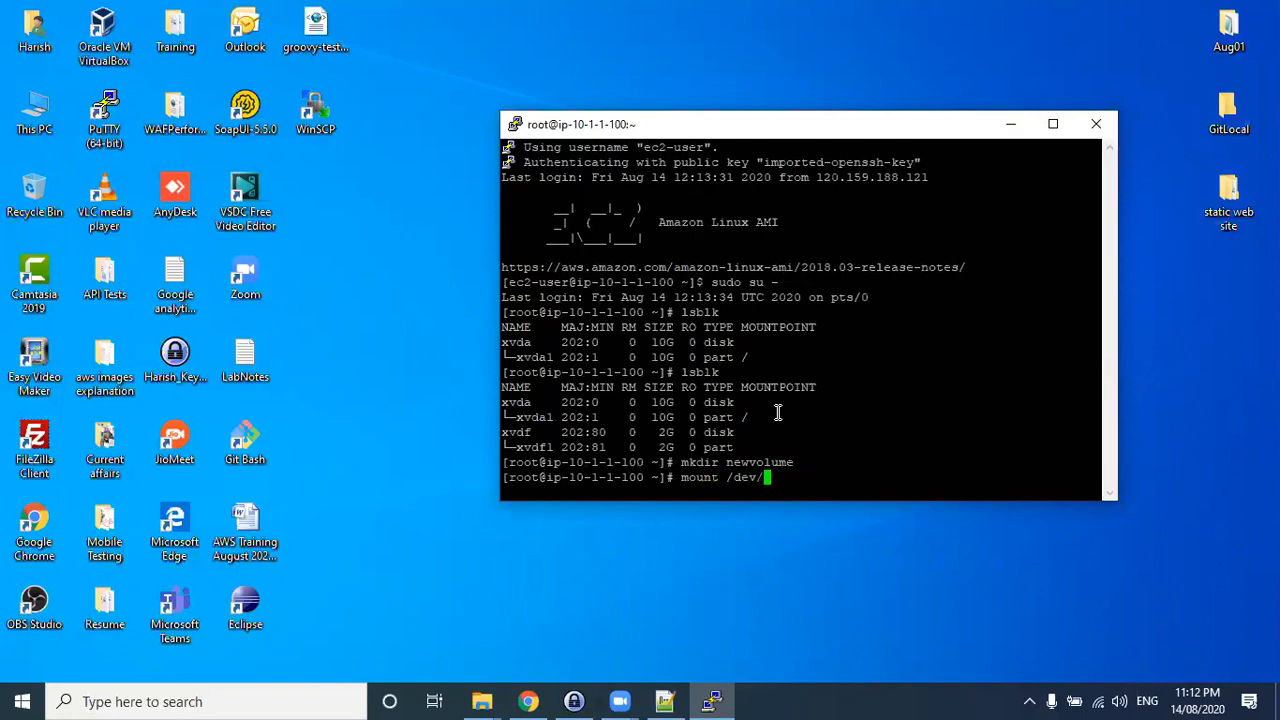
type("xvdf1 /newvolume/")
key("Return")
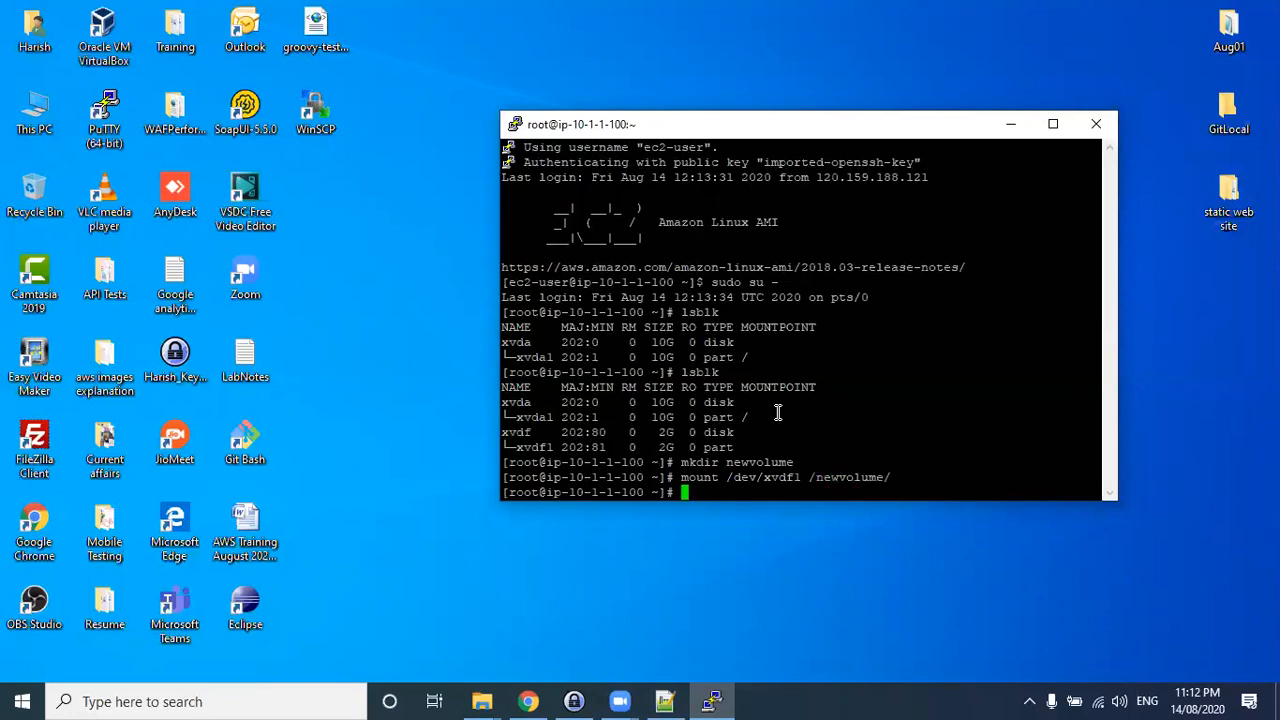
- Change the working directory to newvolume/ in the root shell
type("cd new")
key("Tab")
key("Return")
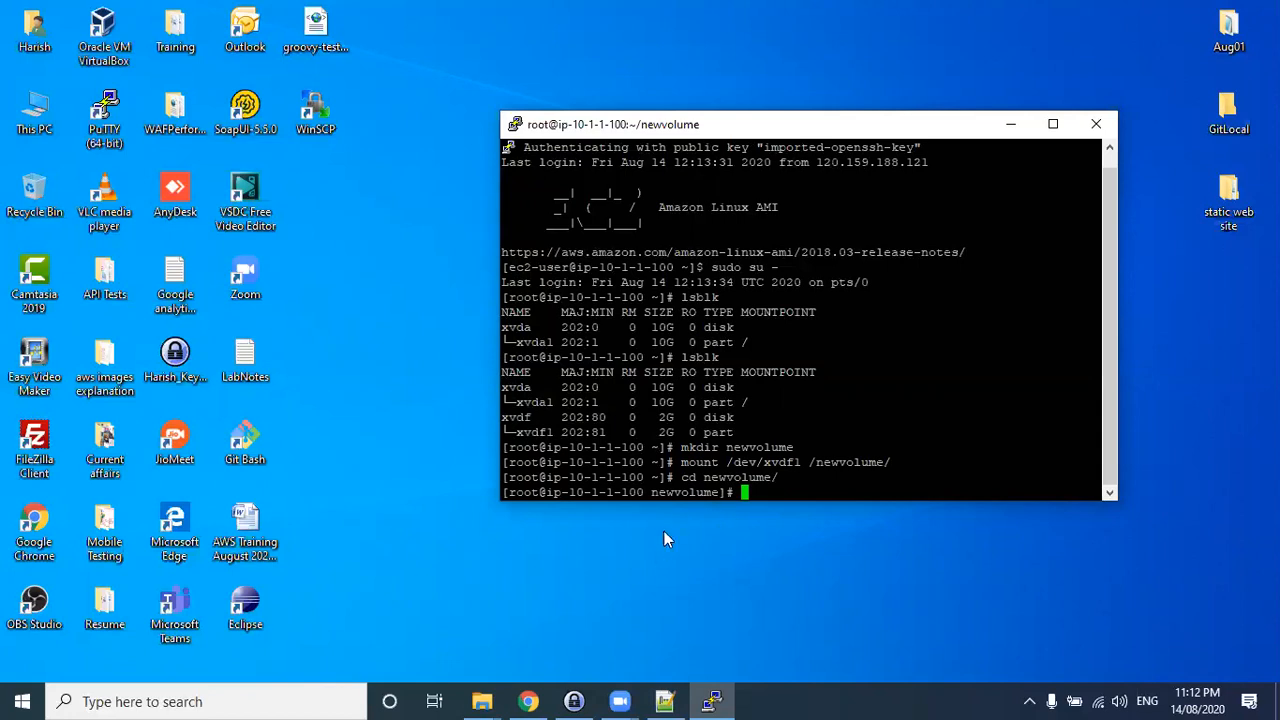
- Sketch a freehand column of snapshot boxes on the desktop beside the terminal, with arrows, check marks and one box crossed out
left_click(618, 90)
mouse_move(318, 291)
left_mouse_down()
mouse_move(349, 297)
mouse_move(325, 338)
left_mouse_up()
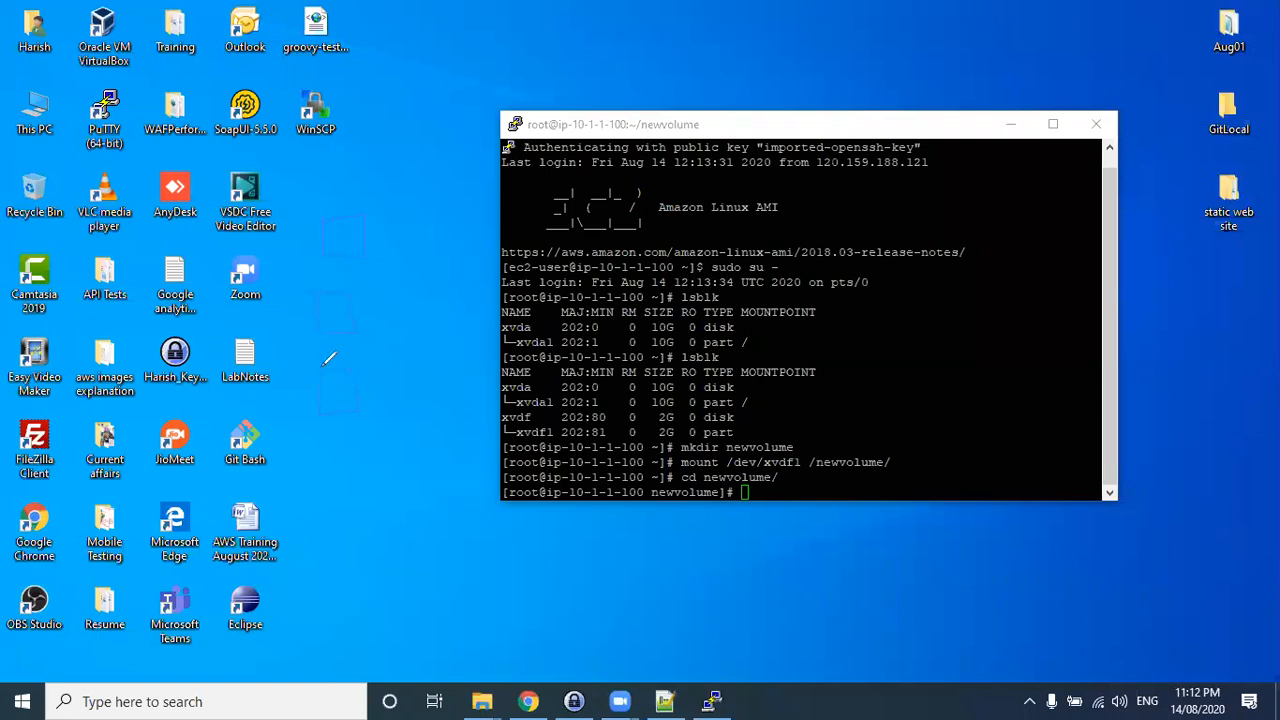
mouse_move(330, 477)
left_mouse_down()
mouse_move(363, 446)
mouse_move(327, 445)
left_mouse_up()
left_click_drag(308, 409, 407, 598)
- Switch to Chrome and show the diagram of snapshots A, B and C on the Amazon EBS snapshots documentation page
key("alt+Tab")
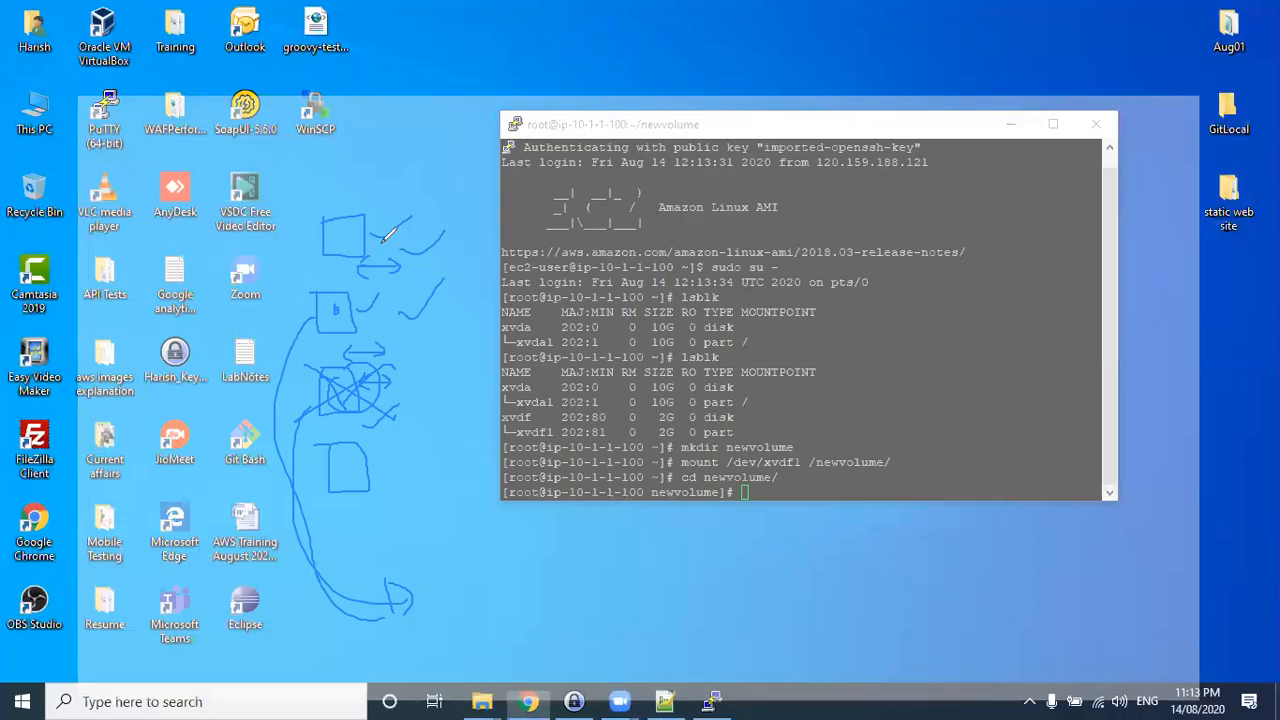
key("alt+Tab")
left_click(1029, 22)
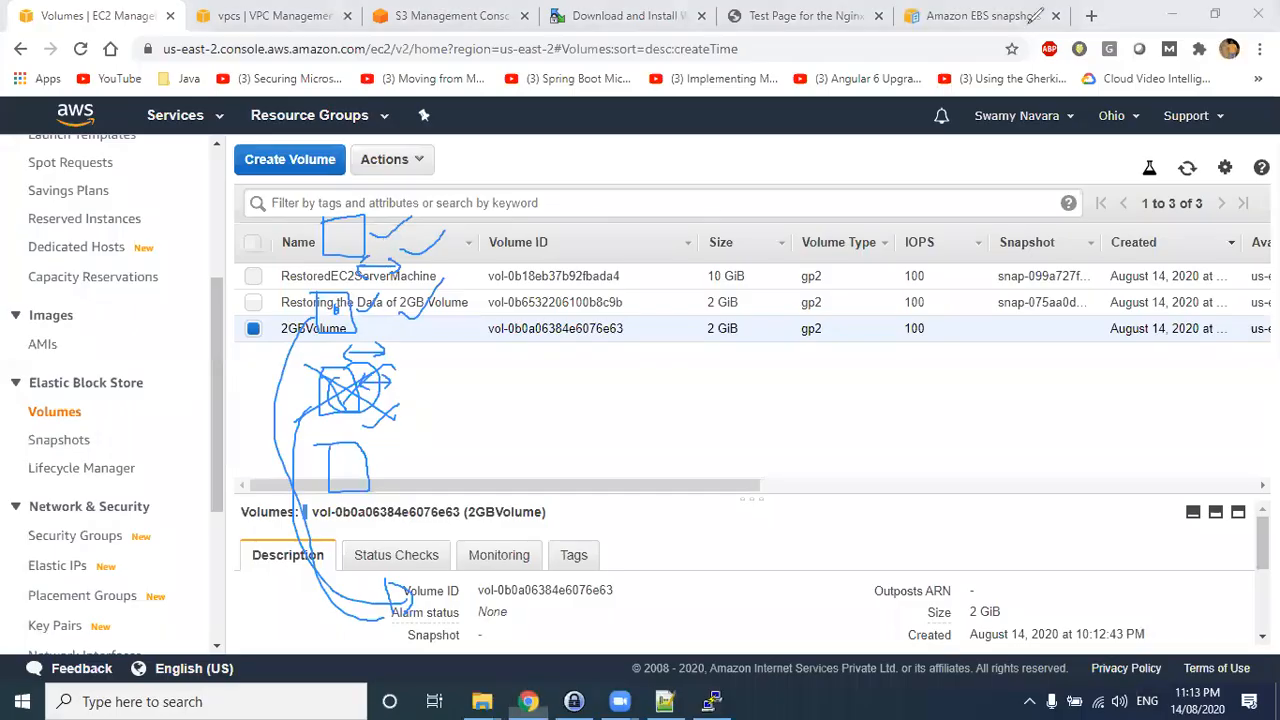
left_click(1030, 16)
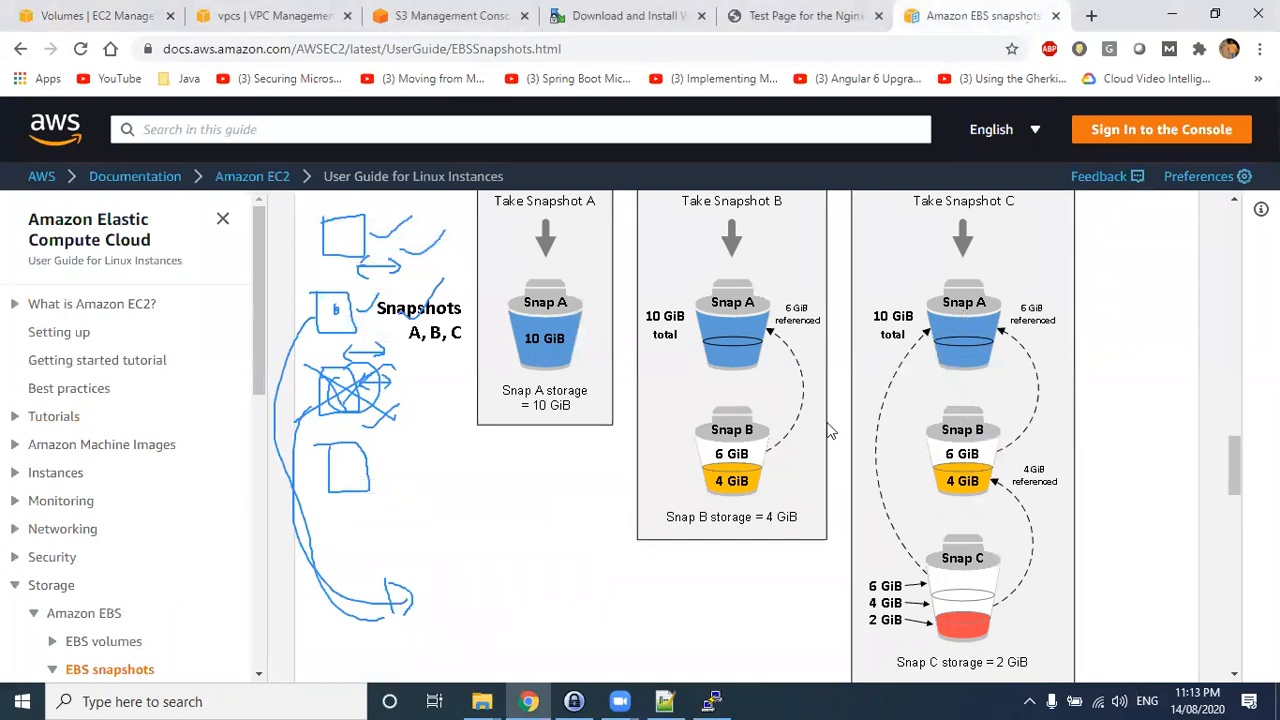
- Return to the PuTTY session, make its window taller, then create a directory named snap1 inside newvolume and enter it
left_click(1172, 14)
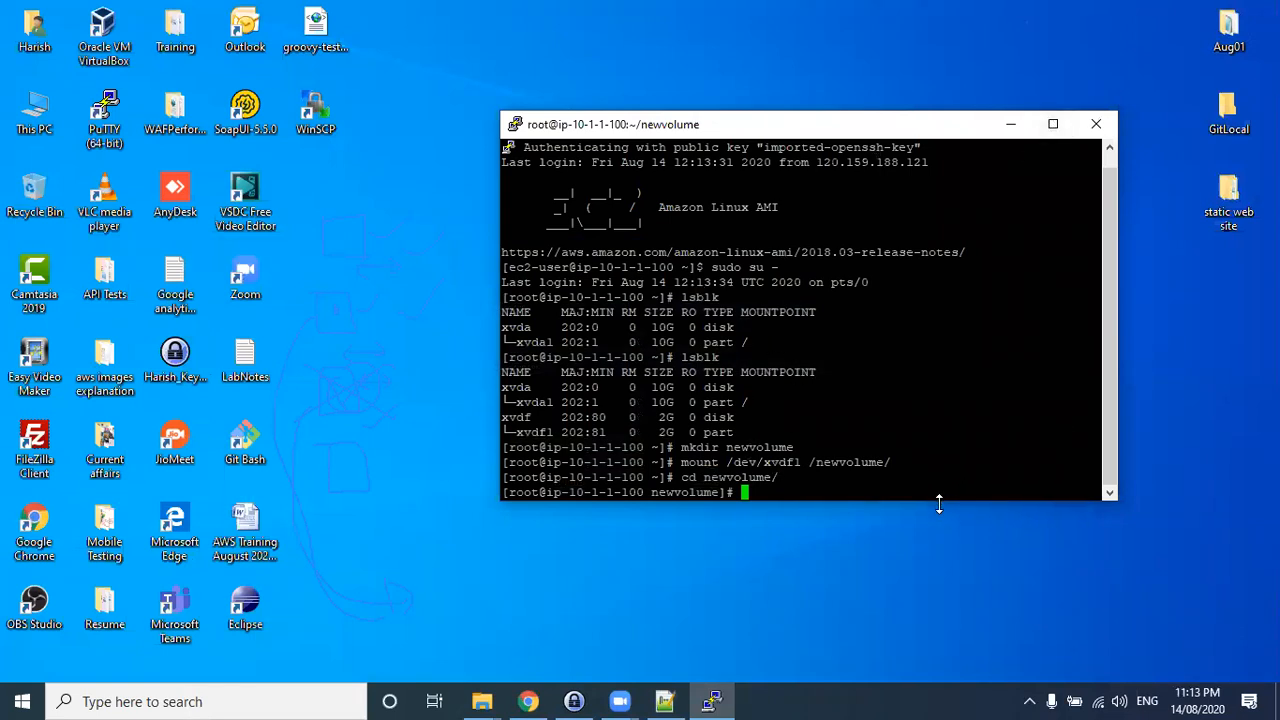
left_click_drag(939, 504, 925, 578)
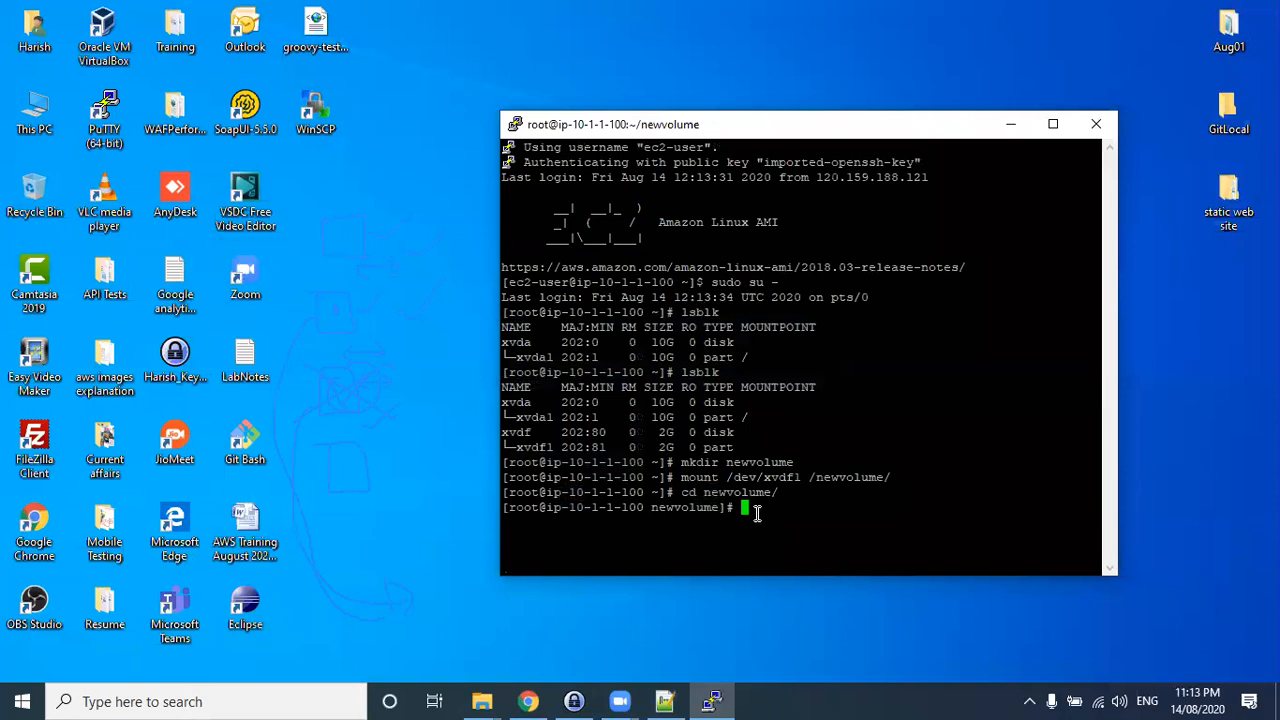
type("mkdir snap1")
key("Return")
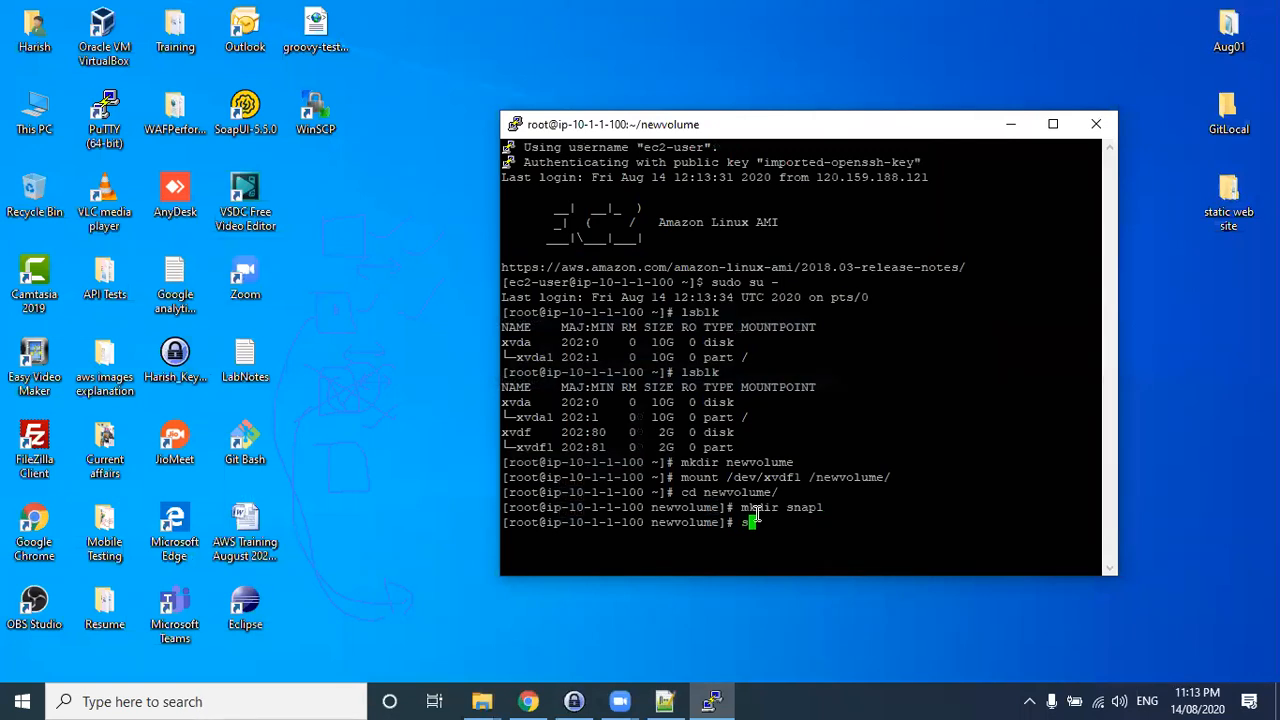
type("cd snap1/")
key("Return")
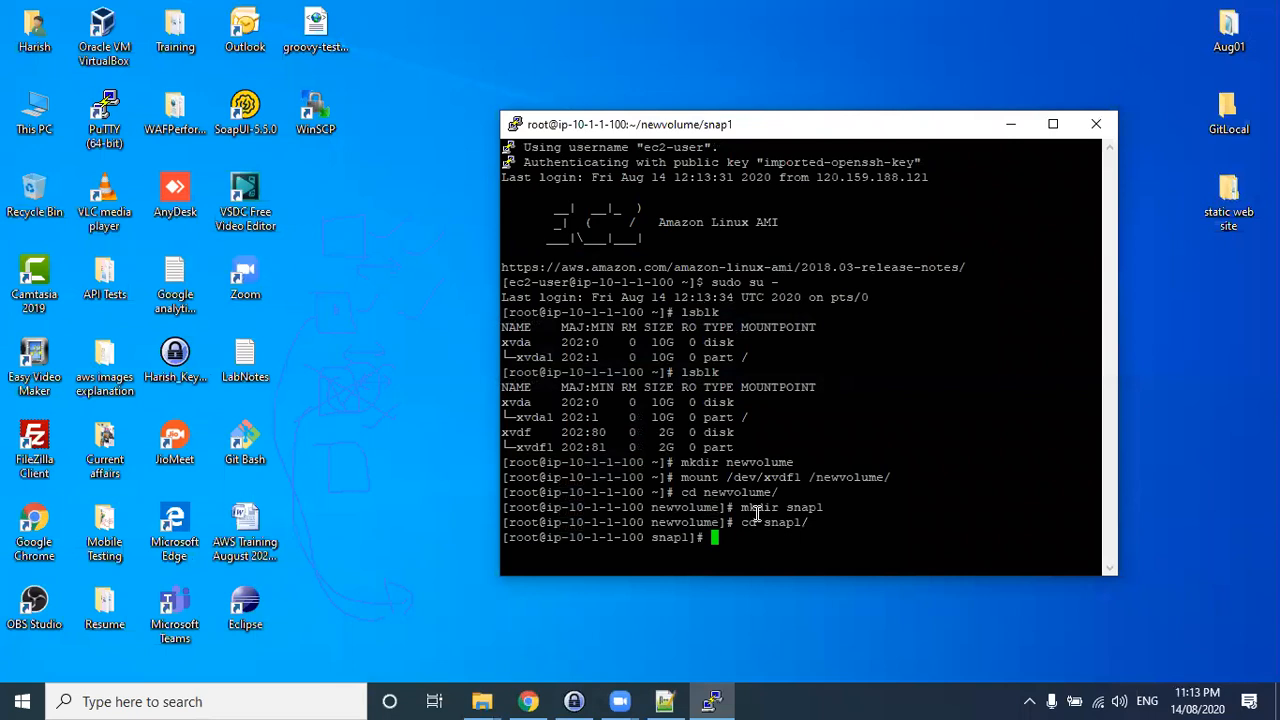
- Create and save a file named testfile with nano in snap1, containing "there is no snapshot this is inital file"
type("nano testfile")
key("Return")
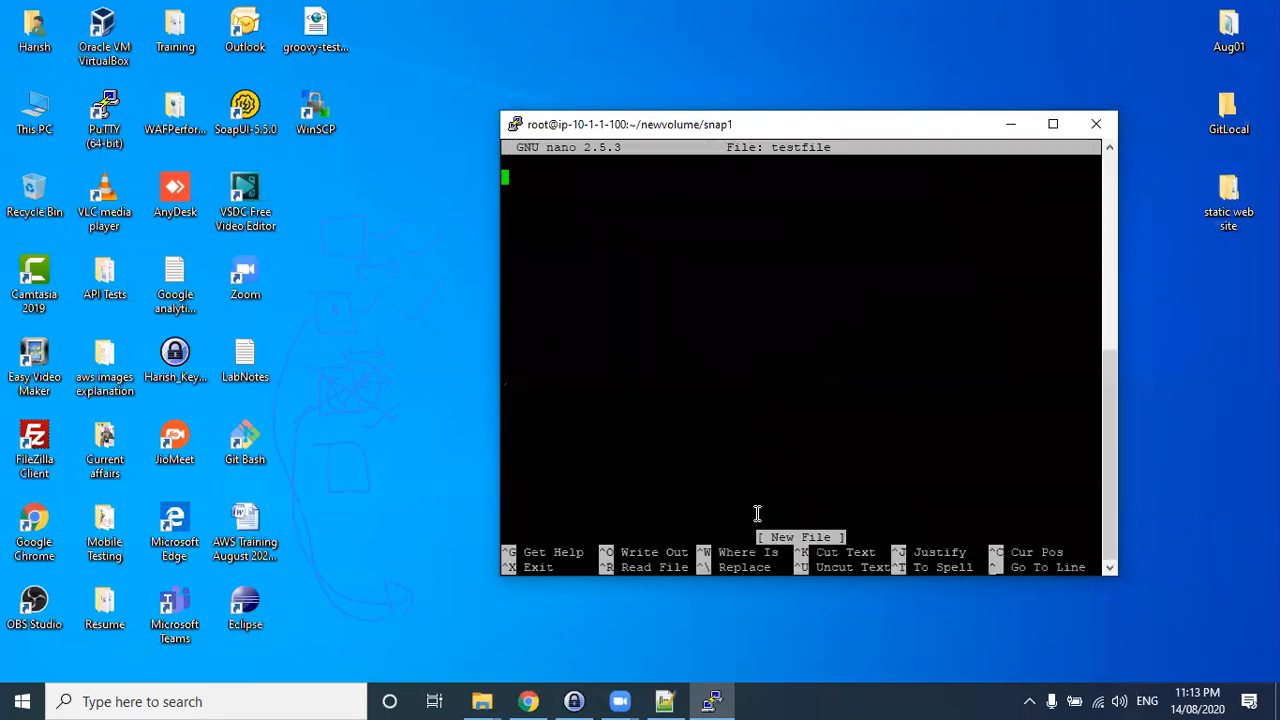
type("there is ")
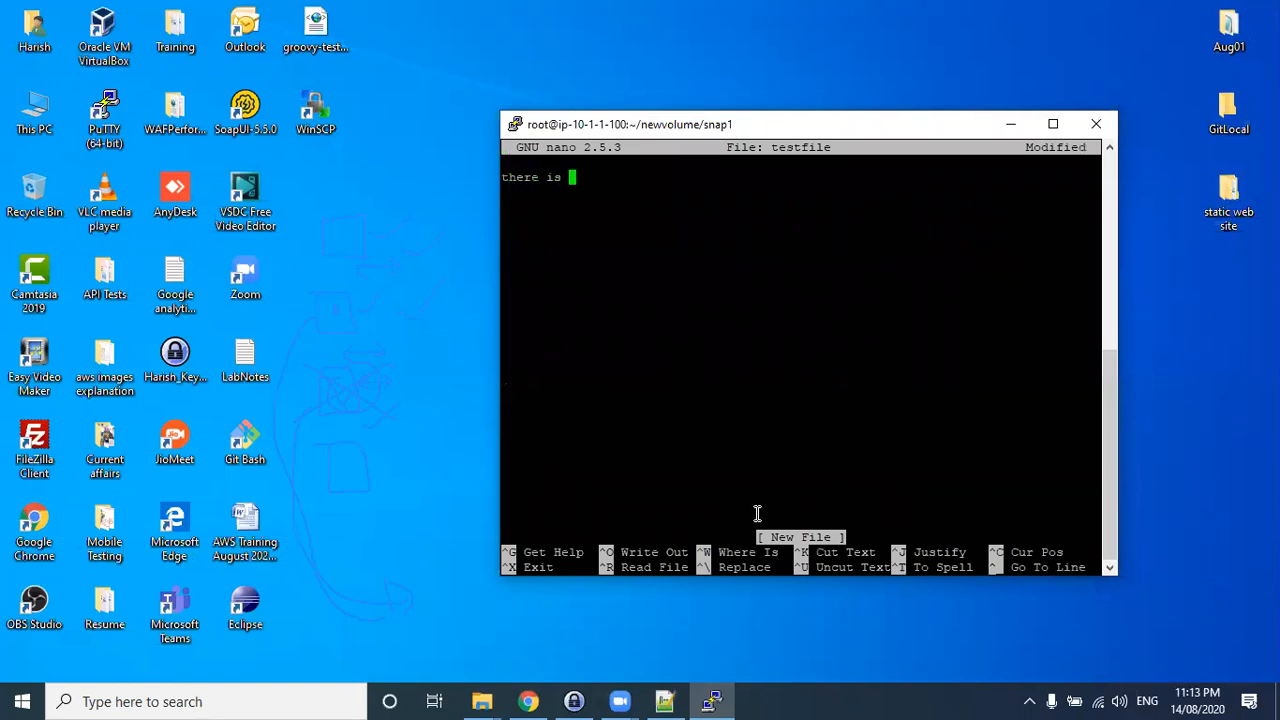
type("no snapshot this is i")
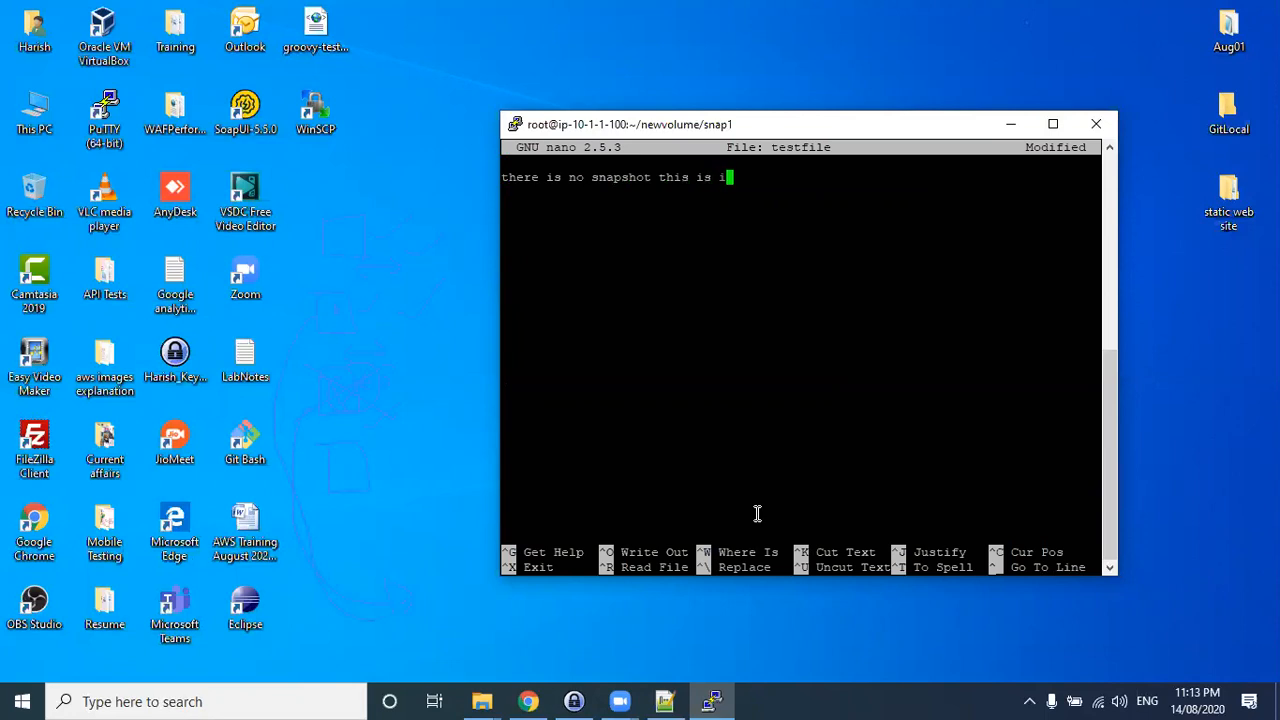
type("nital file")
key("ctrl+x")
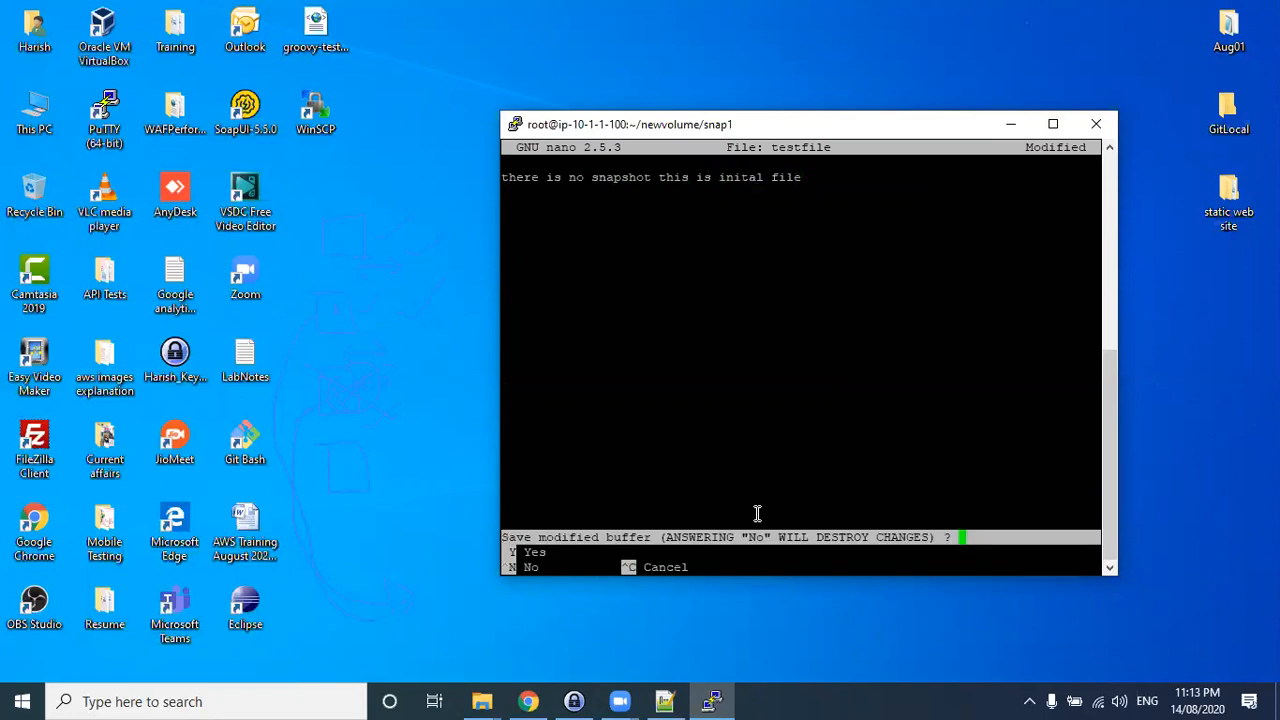
key("y")
key("Return")
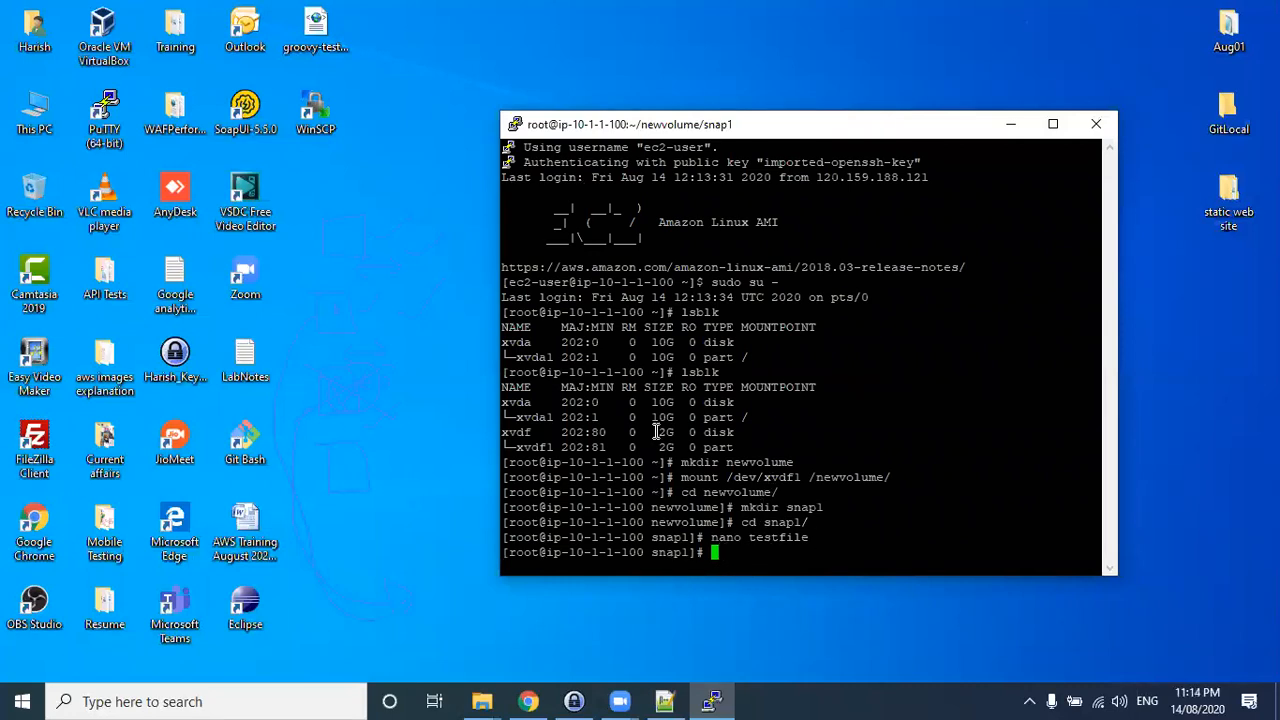
left_click_drag(742, 522, 808, 522)
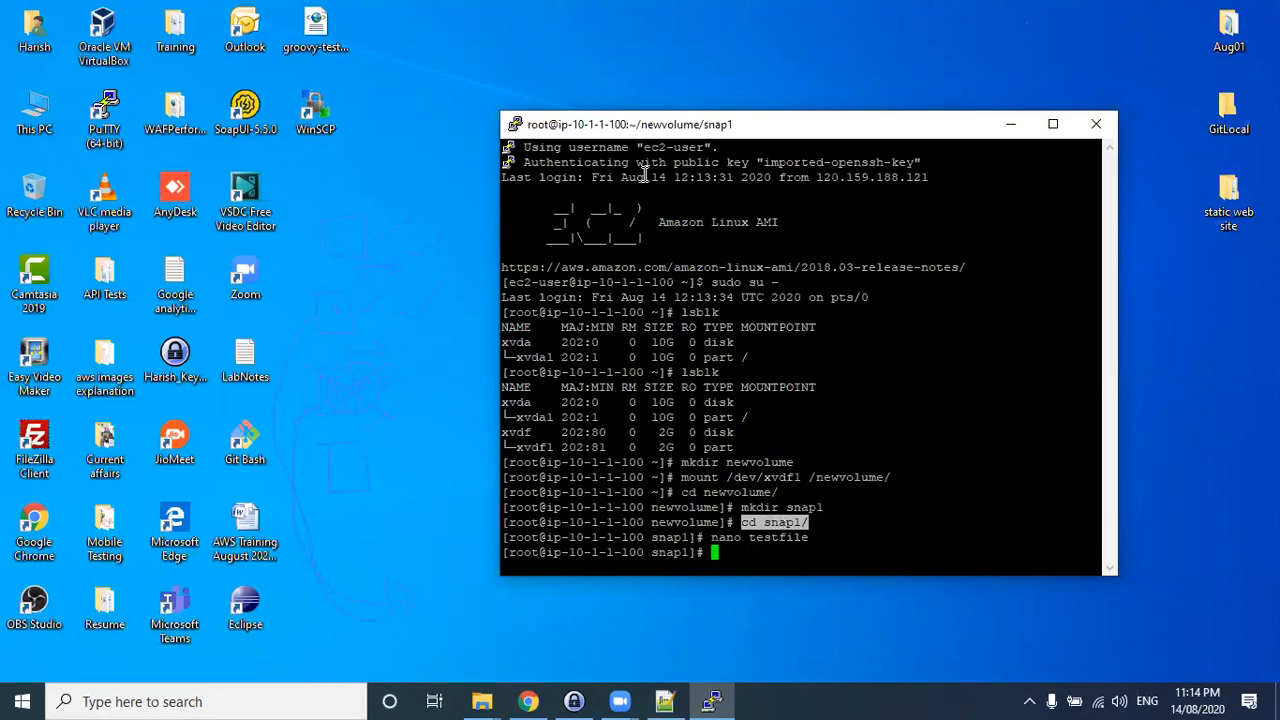
- Switch to the EC2 console in Chrome and start a snapshot of 2GBVolume with the description snap1-of-2GB
left_click(528, 701)
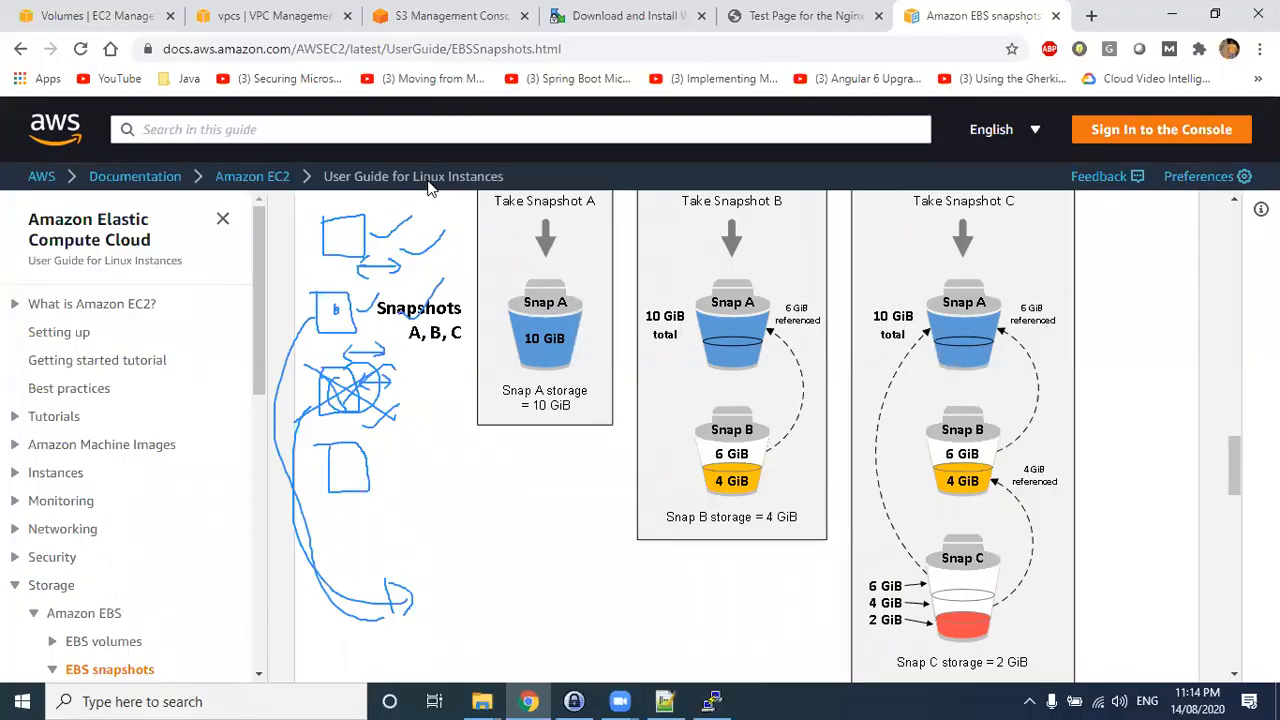
left_click(108, 15)
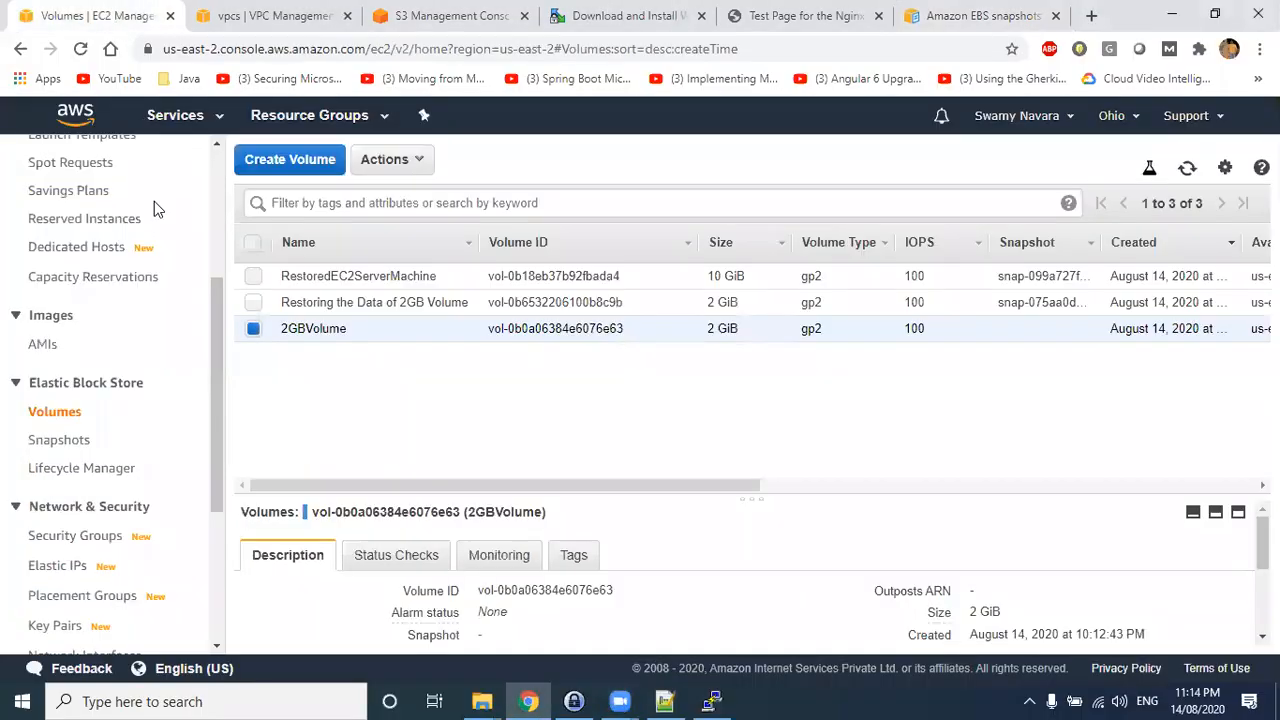
left_click(62, 448)
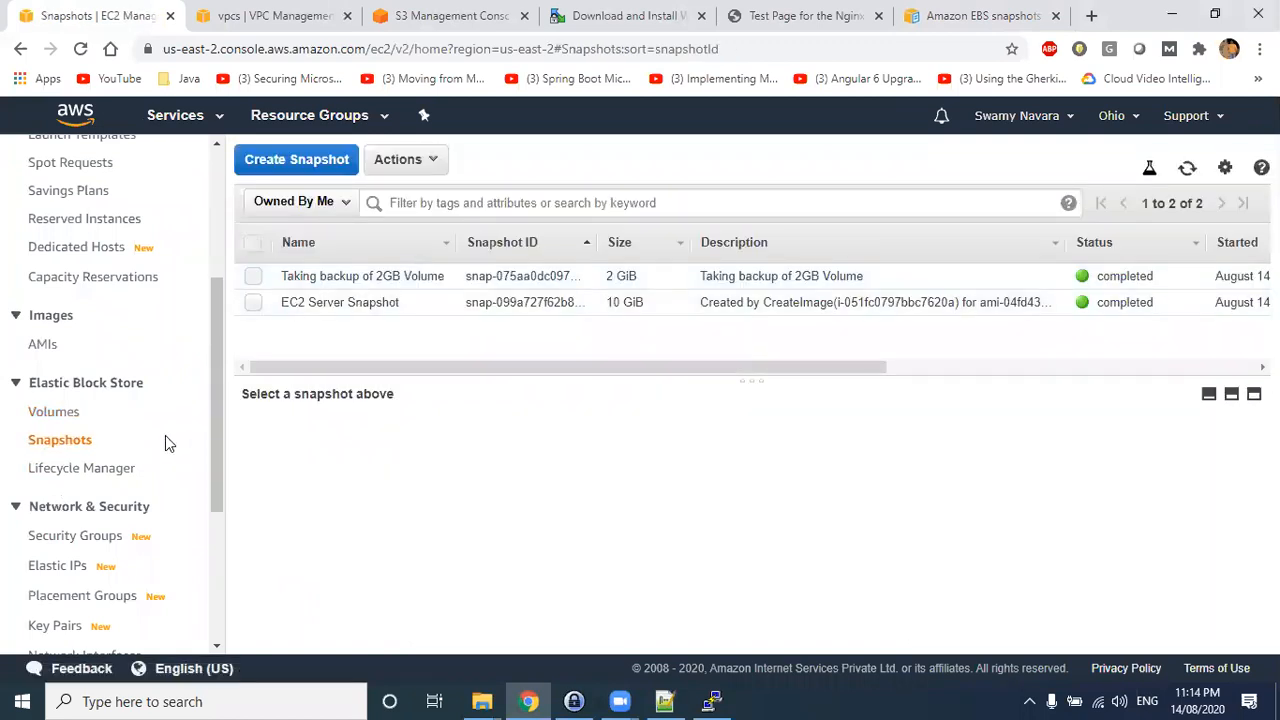
left_click(54, 412)
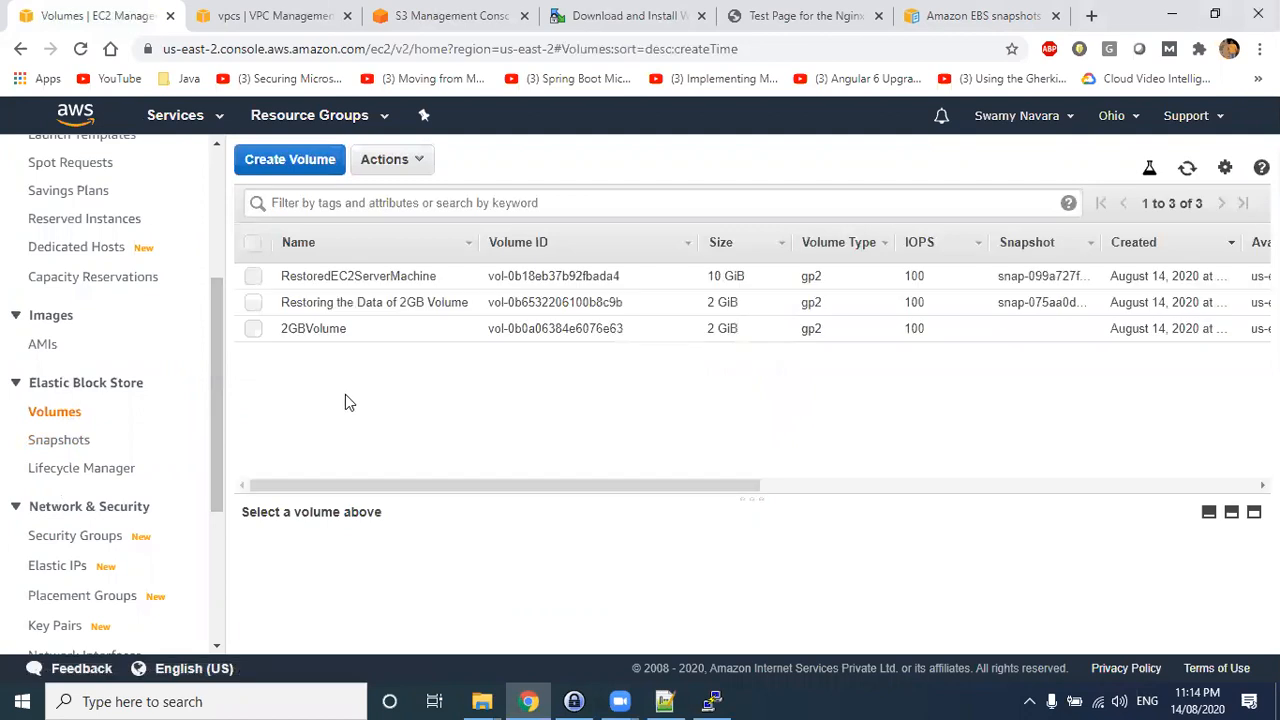
right_click(358, 330)
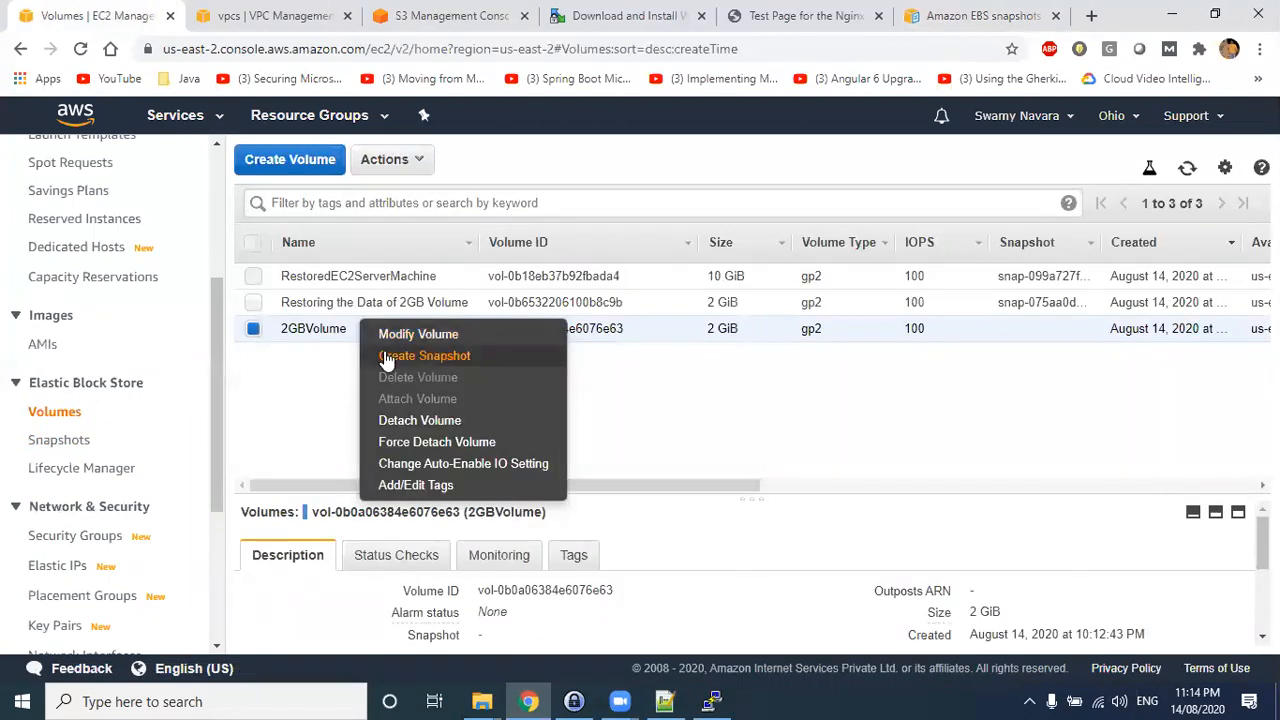
left_click(387, 357)
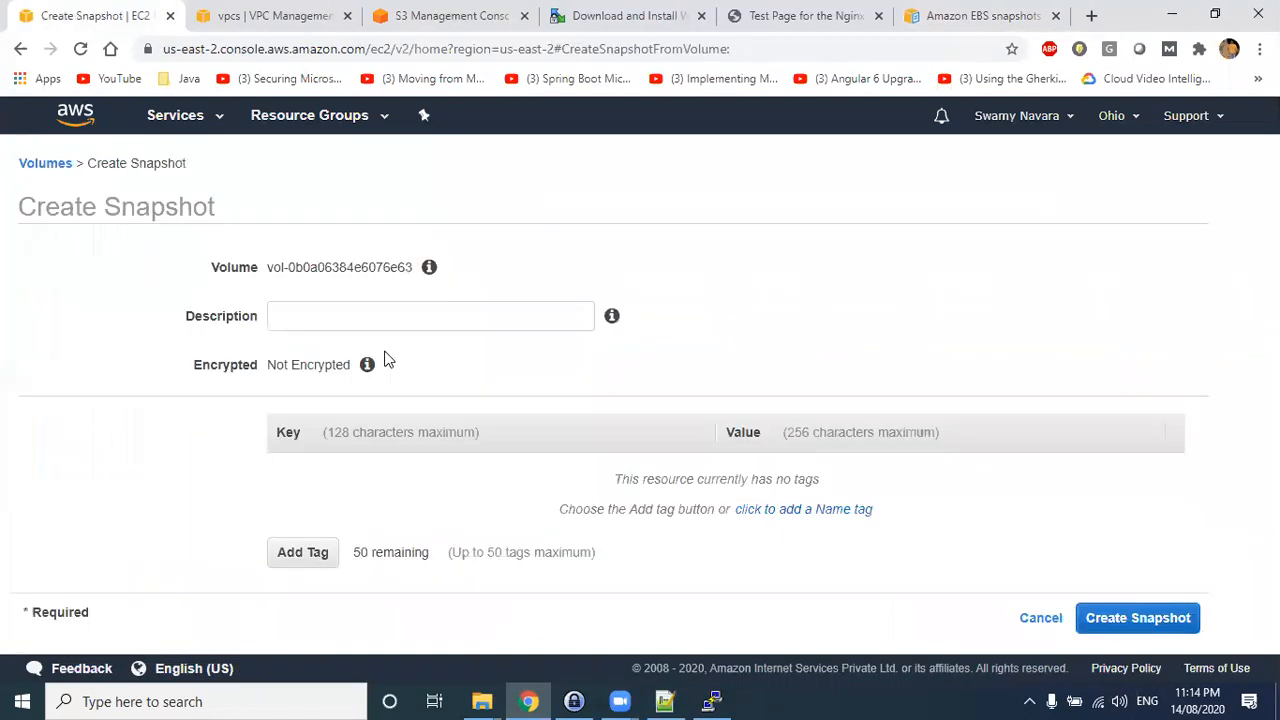
left_click(324, 317)
type("snap1")
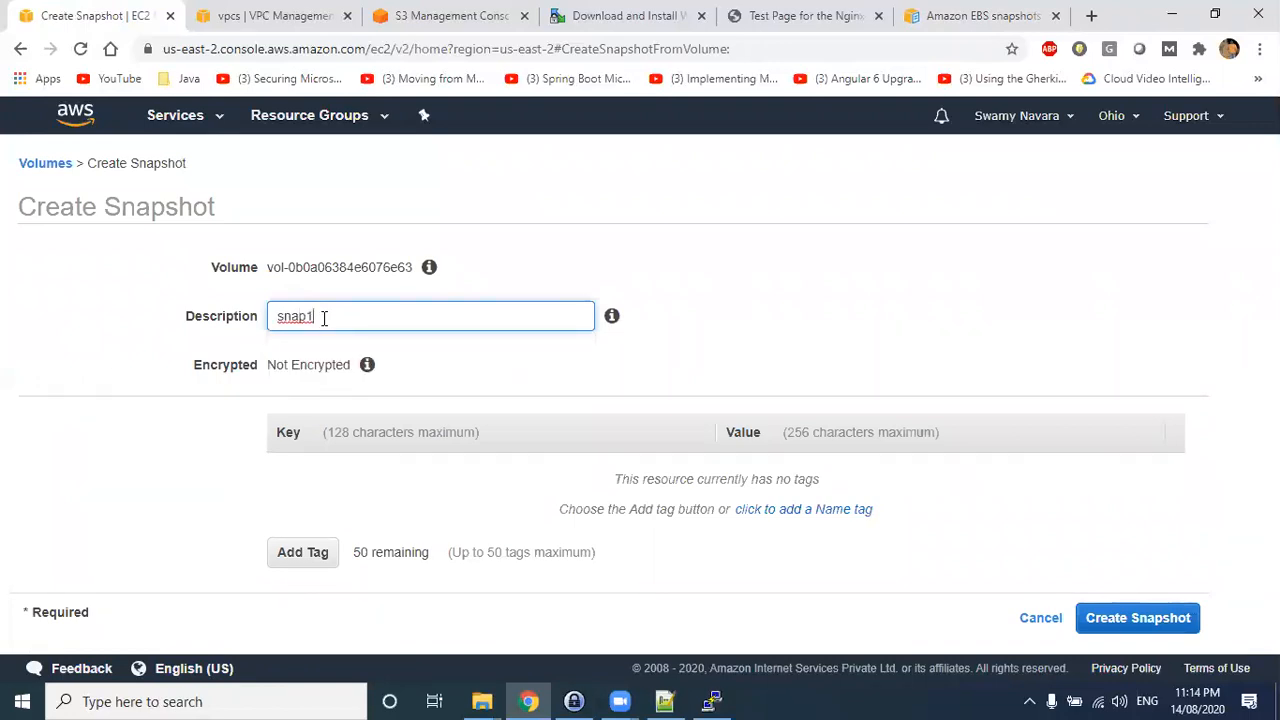
type("-of-2GB")
- Copy the description into a Name tag with the value snap1-of-2GB, create the snapshot and close the confirmation
key("ctrl+a")
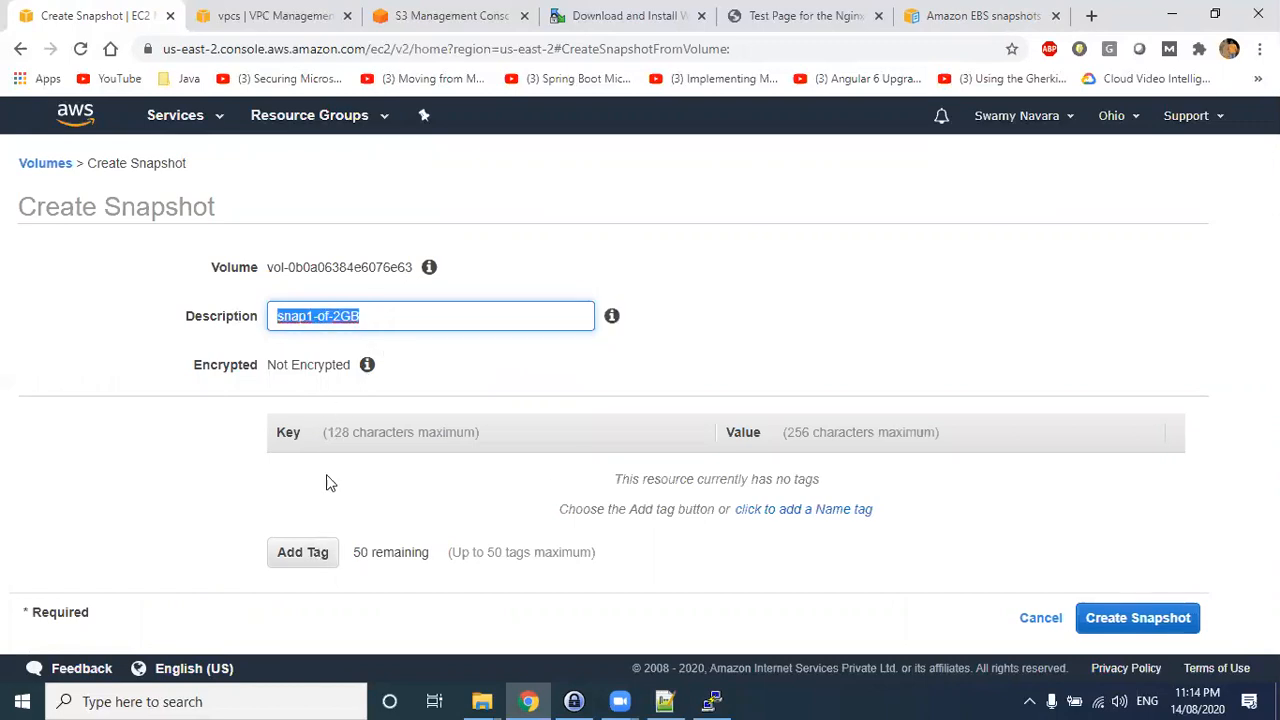
left_click(303, 552)
left_click(903, 462)
key("ctrl+v")
left_click(513, 466)
type("Name")
left_click(1136, 570)
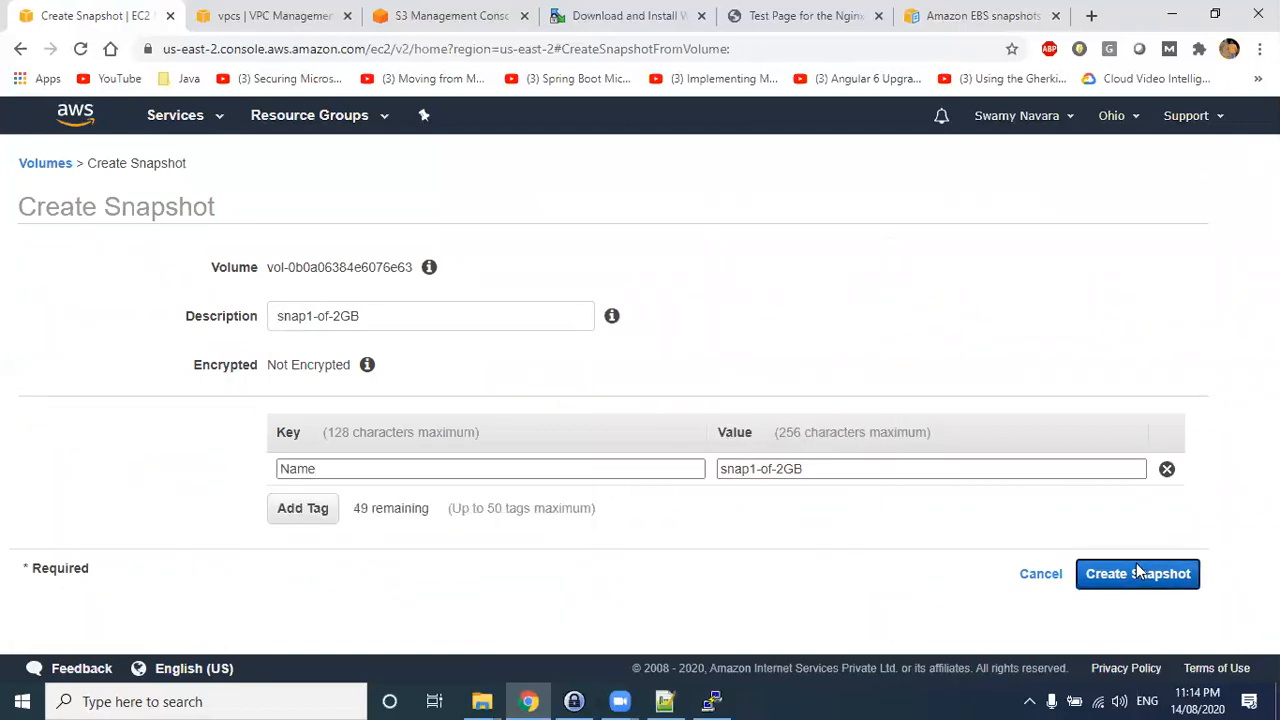
left_click(874, 378)
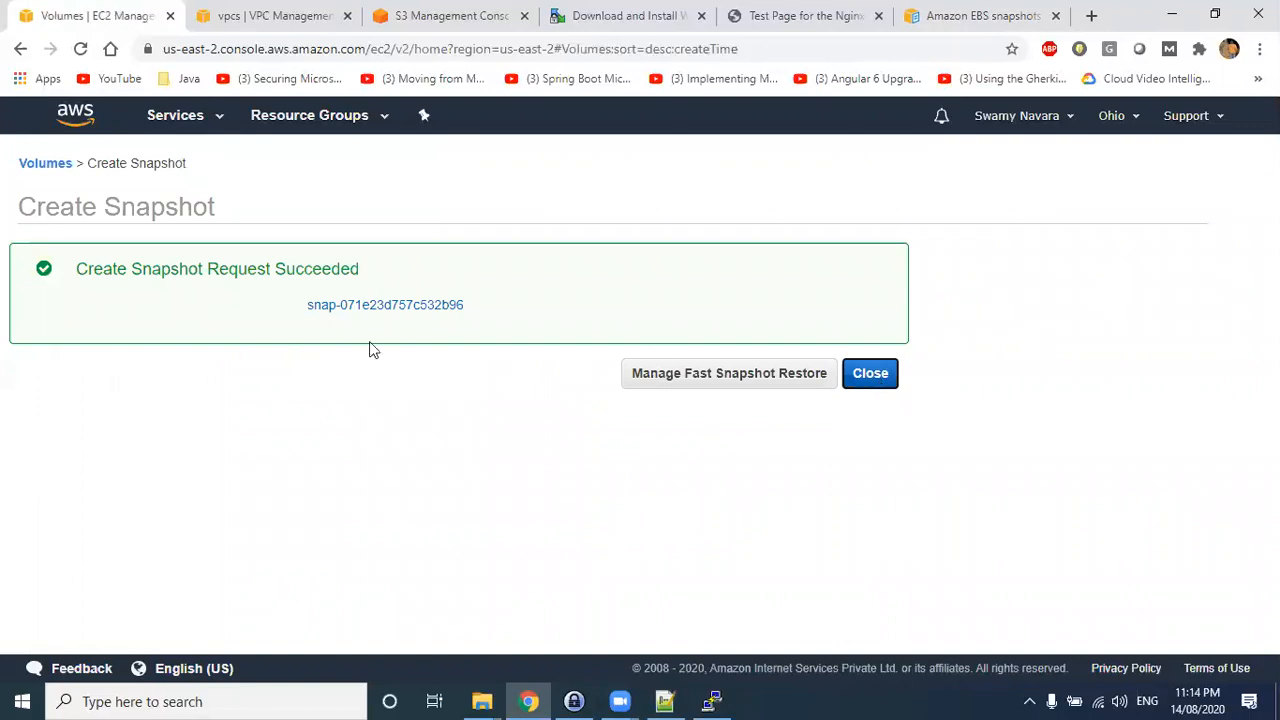
- Return to the PuTTY session, go up to newvolume and create a directory named snap2 there
key("alt+Tab")
left_click(903, 255)
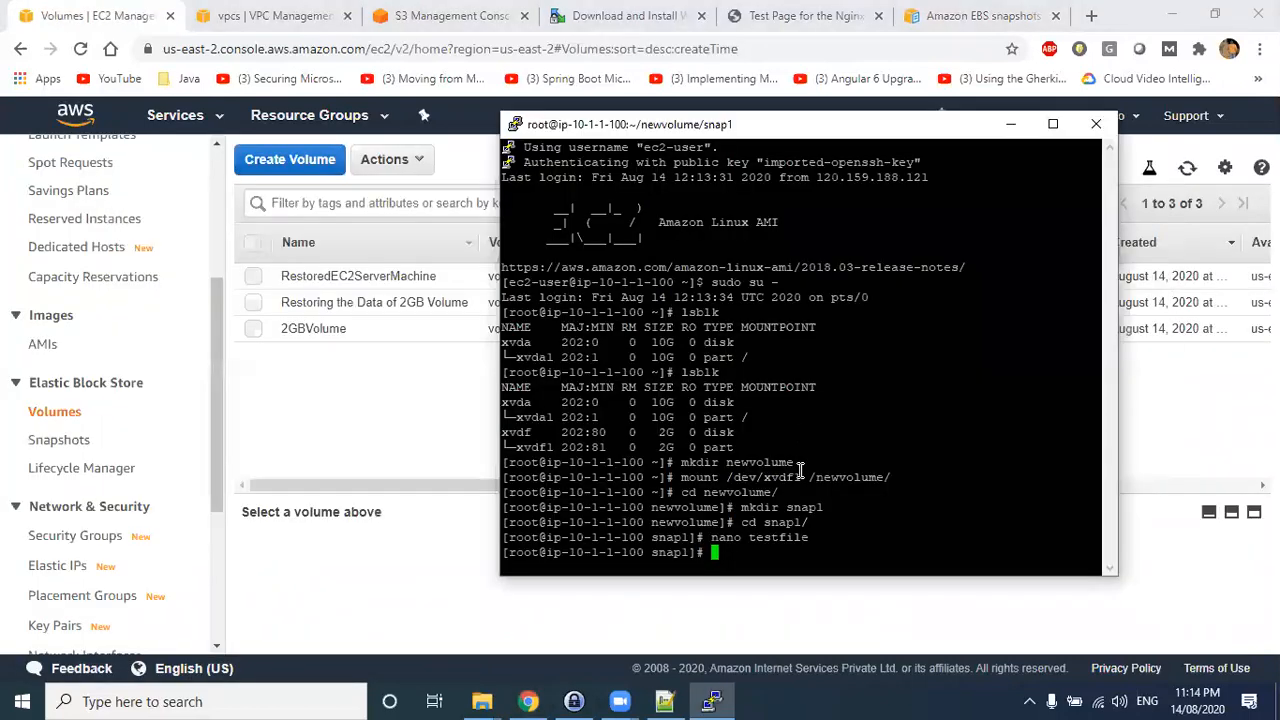
type("m")
key("BackSpace")
type("cd ..")
key("Return")
key("BackSpace")
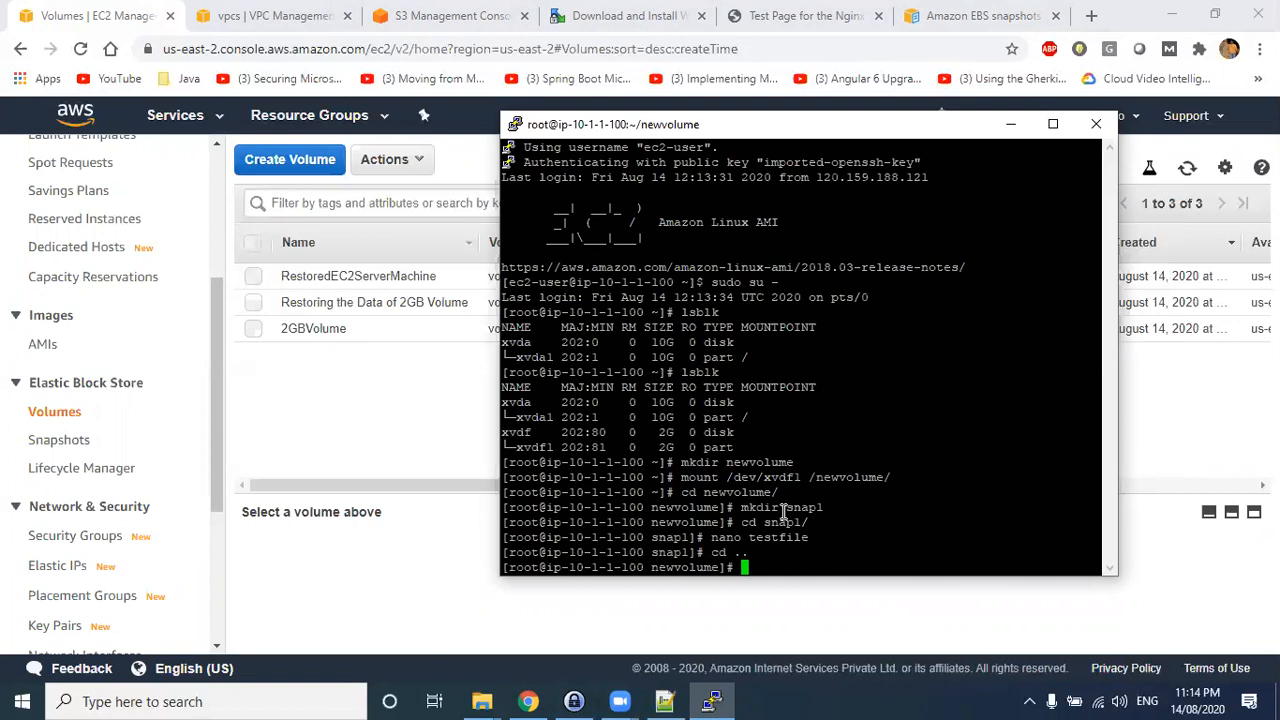
type("mkdir snap2")
key("Return")
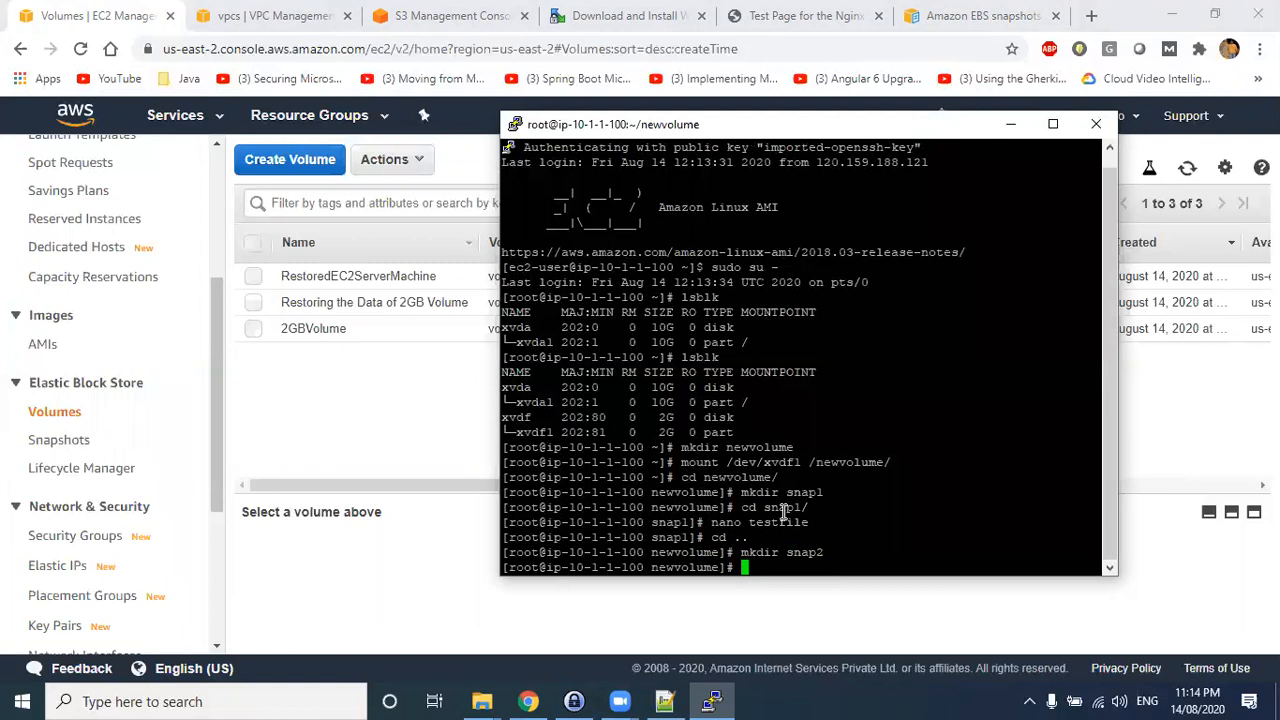
- Create and save a file named testfil2 with nano in newvolume, containing "This is file which is created before taking snap2"
type("nano testfile")
key("BackSpace")
type("2")
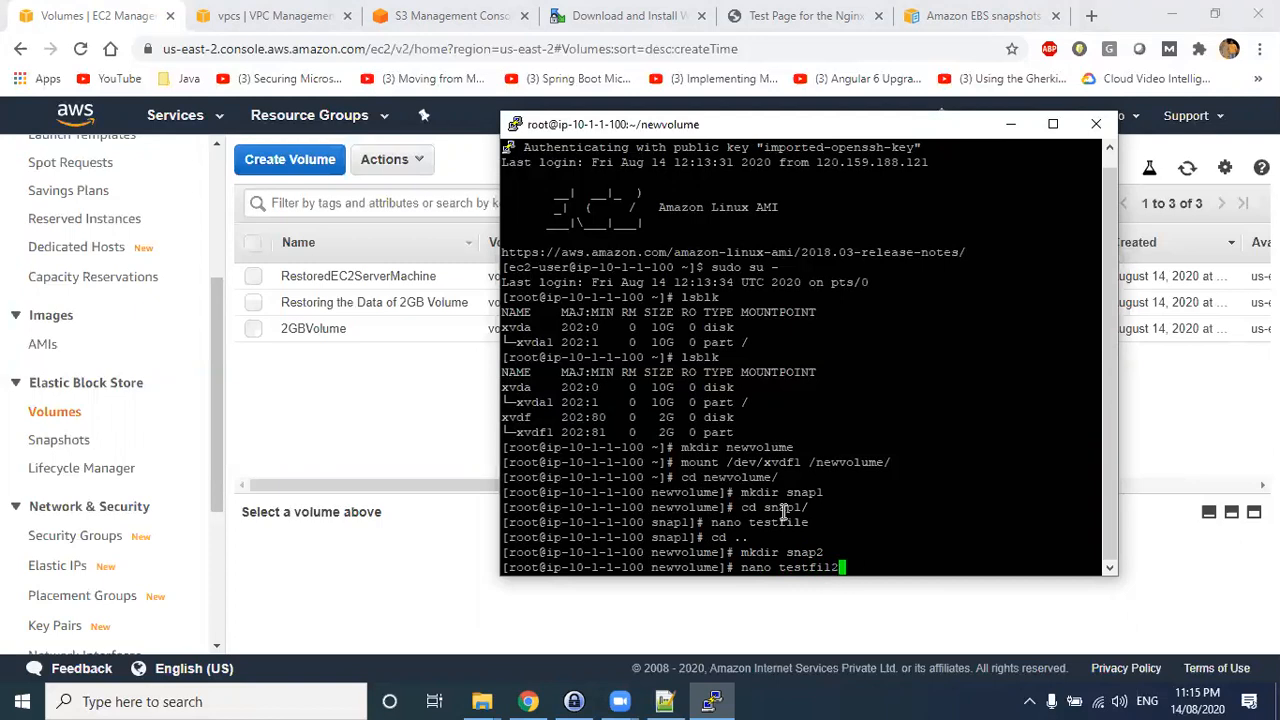
key("Return")
type("This is fil")
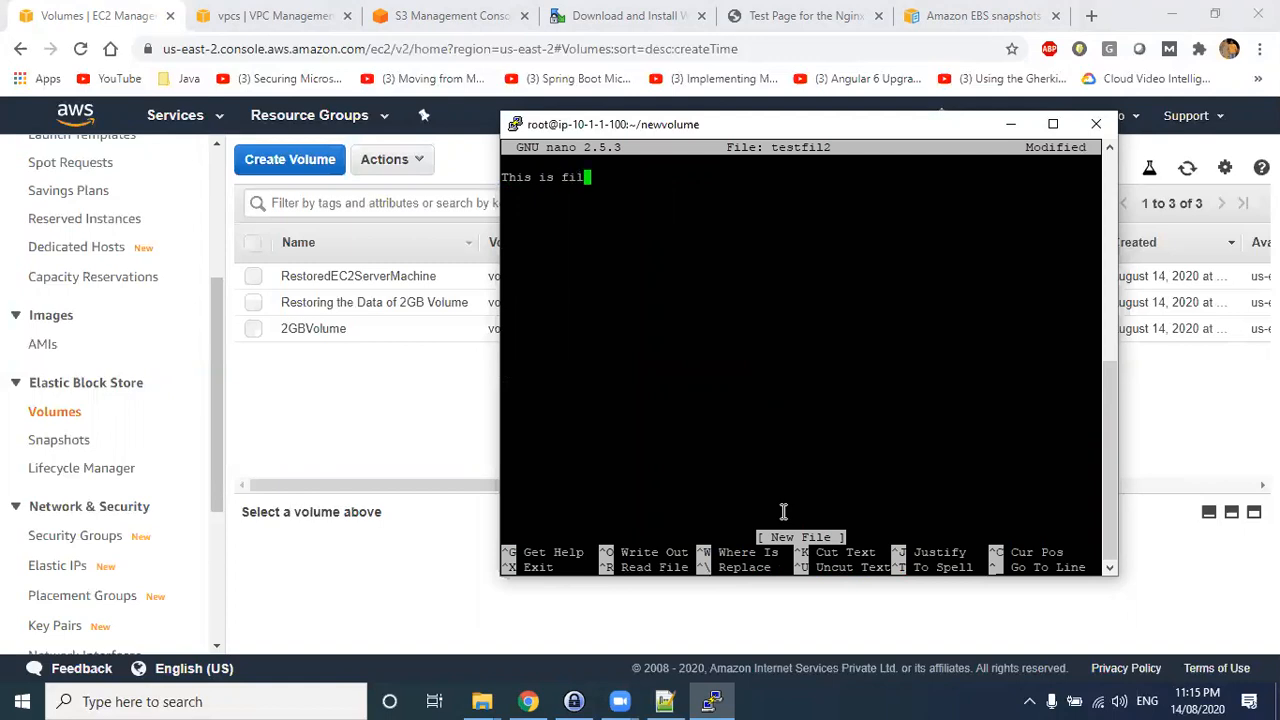
type("e which os c")
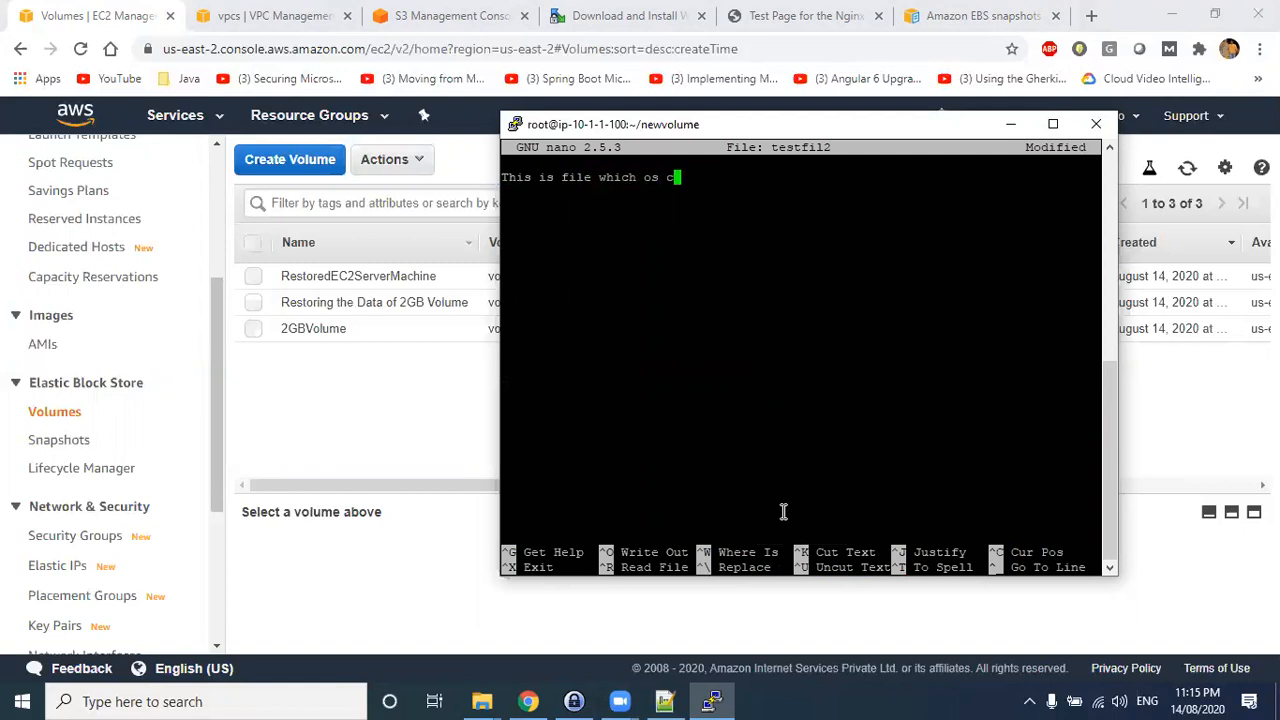
key("BackSpace")
key("BackSpace")
key("BackSpace")
key("BackSpace")
type("is created before taking snap2")
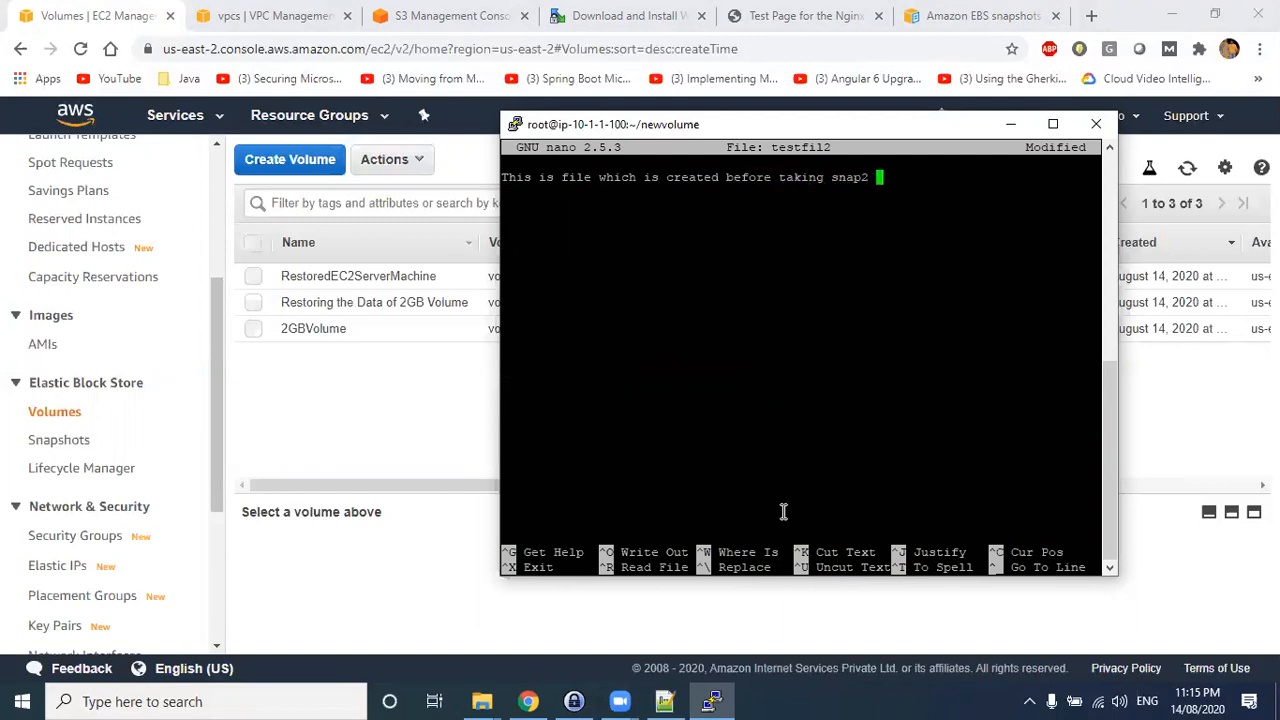
key("ctrl+x")
key("y")
key("Return")
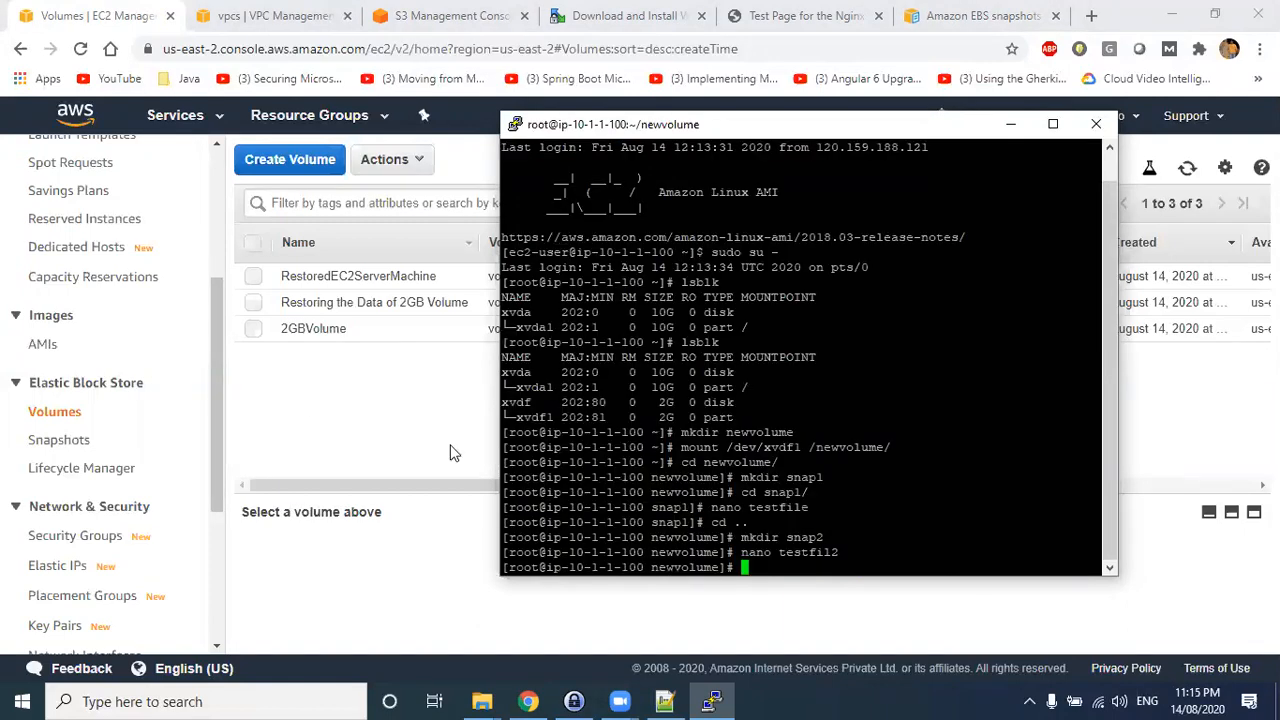
- Switch back to the volumes list in Chrome and start a snapshot of 2GBVolume described as snap-2-of-2GB
left_click(325, 398)
right_click(343, 330)
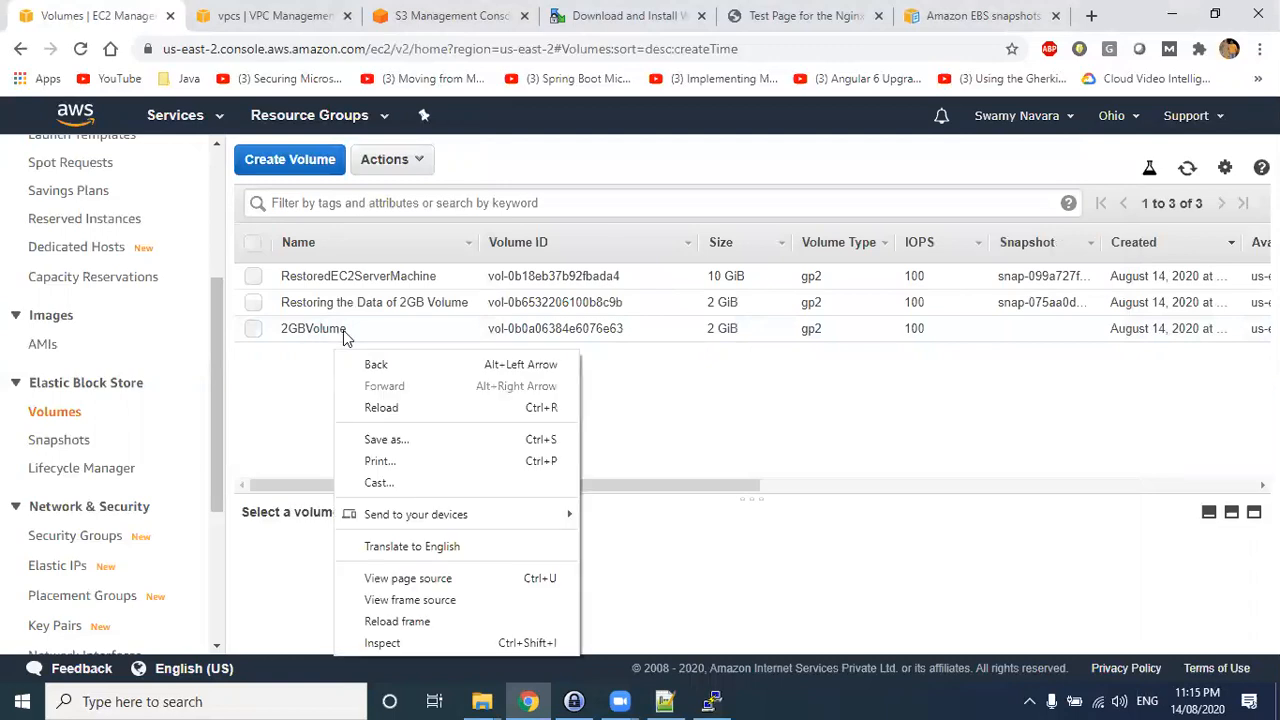
right_click(343, 330)
left_click(400, 354)
left_click(387, 329)
type("snap-2-of")
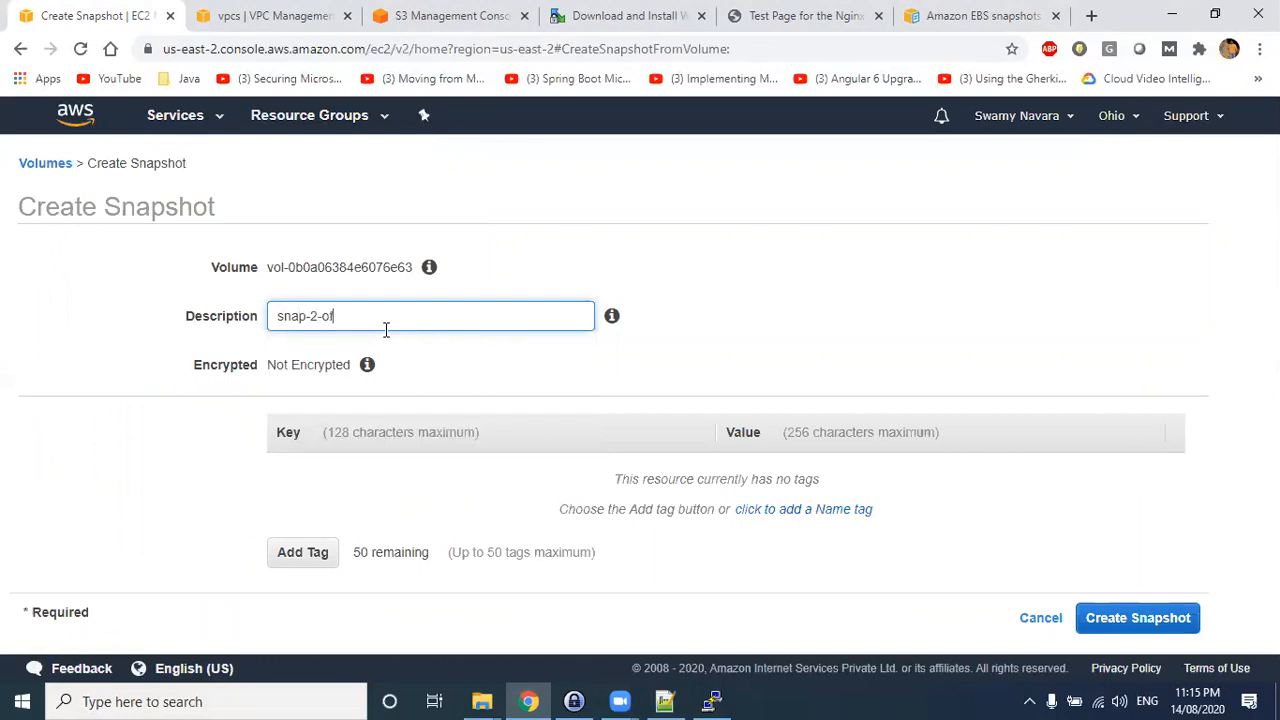
type("-2GB")
- Add a Name tag with the value snap-2-of-2GB, create the snapshot and return to the volumes list
triple_click(385, 328)
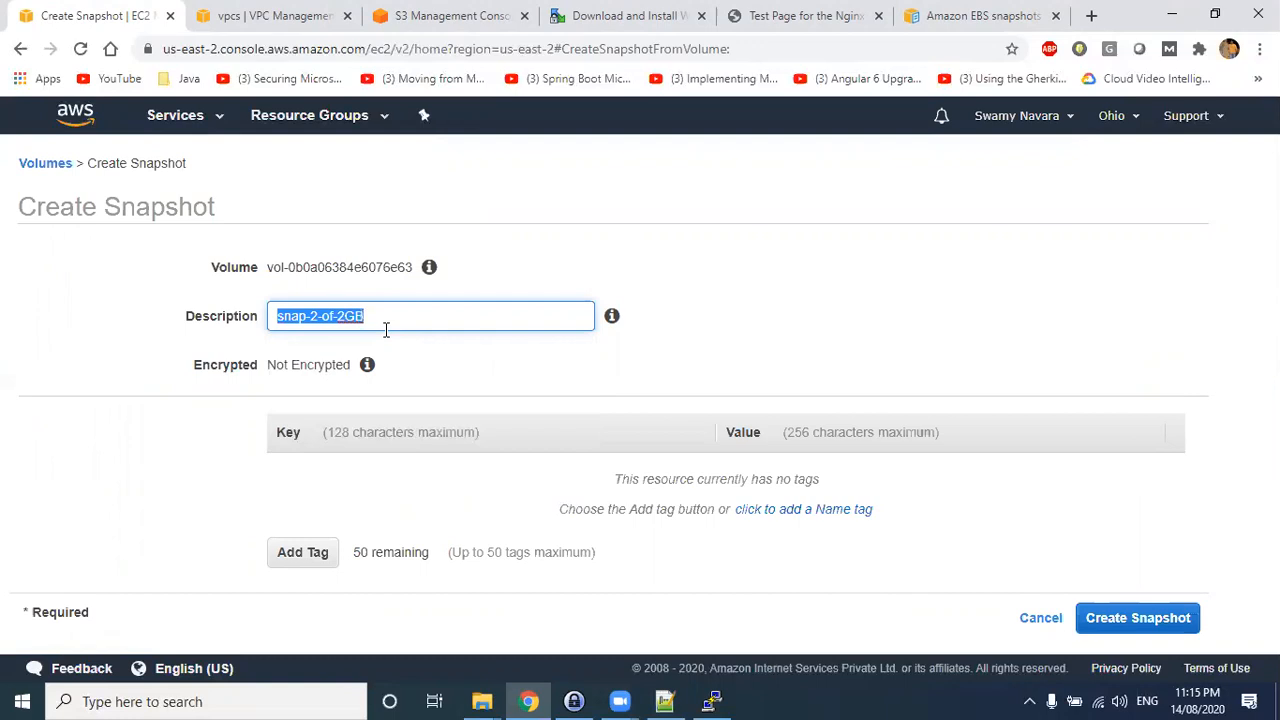
left_click(305, 552)
type("Name")
key("Tab")
key("ctrl+v")
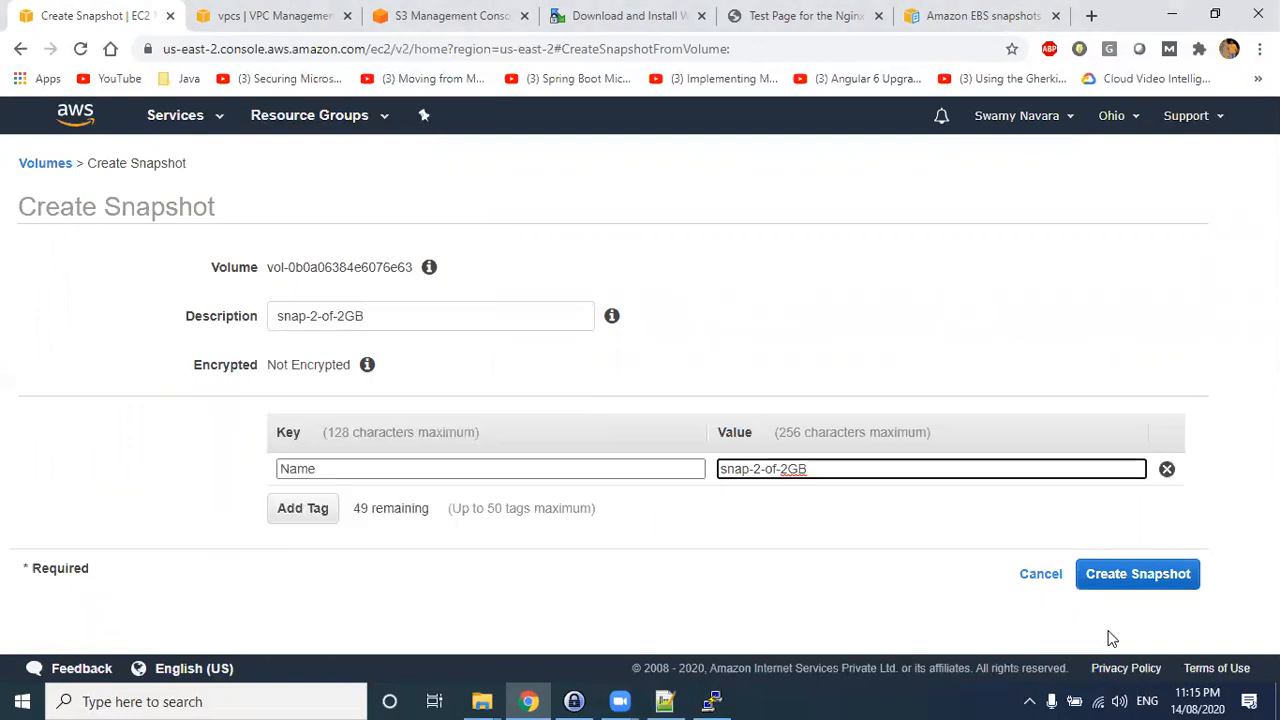
left_click(1141, 572)
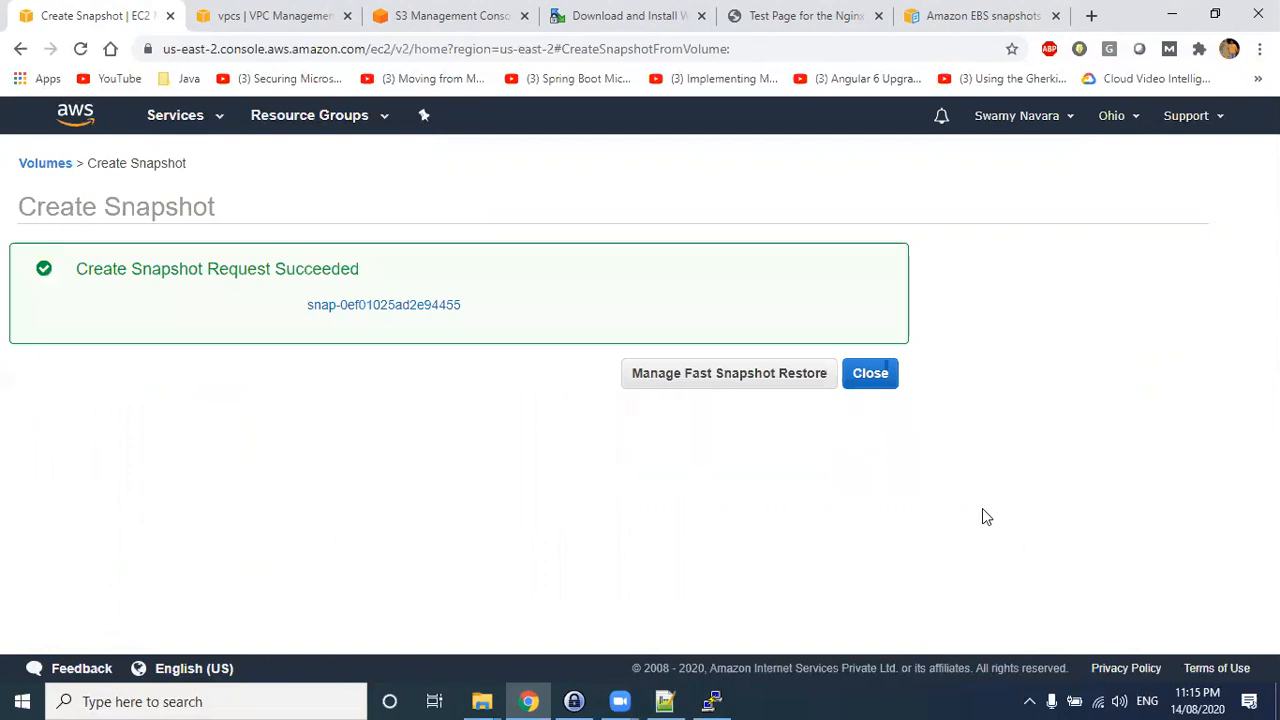
left_click(862, 378)
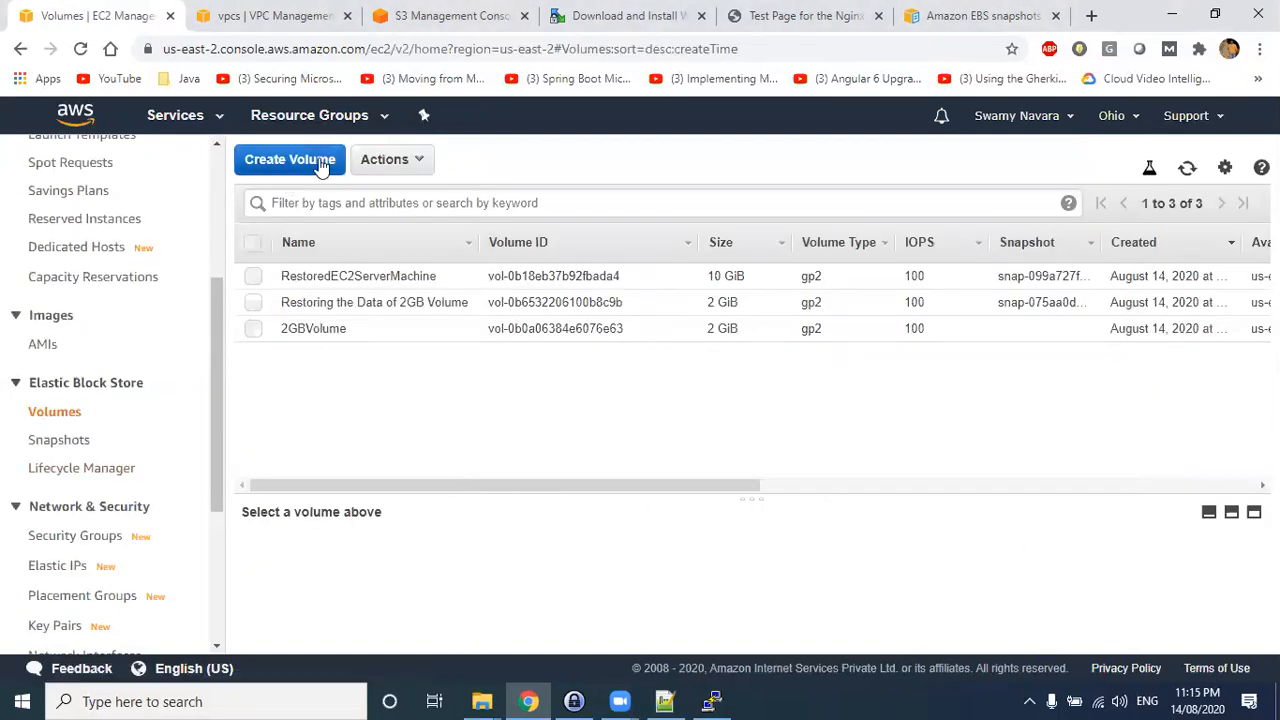
- Return to the PuTTY session, create a directory named snap3 inside newvolume and enter it
key("alt+Tab")
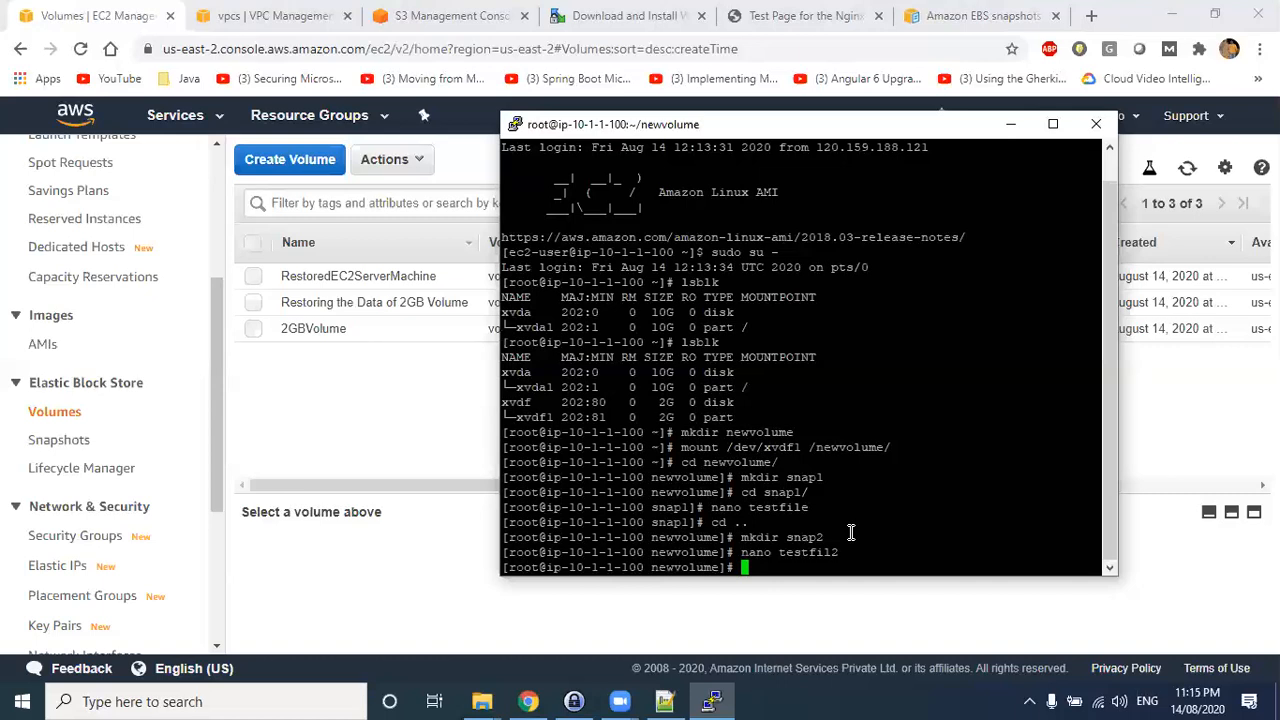
type("cd")
key("BackSpace")
key("BackSpace")
key("BackSpace")
type("mkdir snap3")
key("Return")
type("cd ")
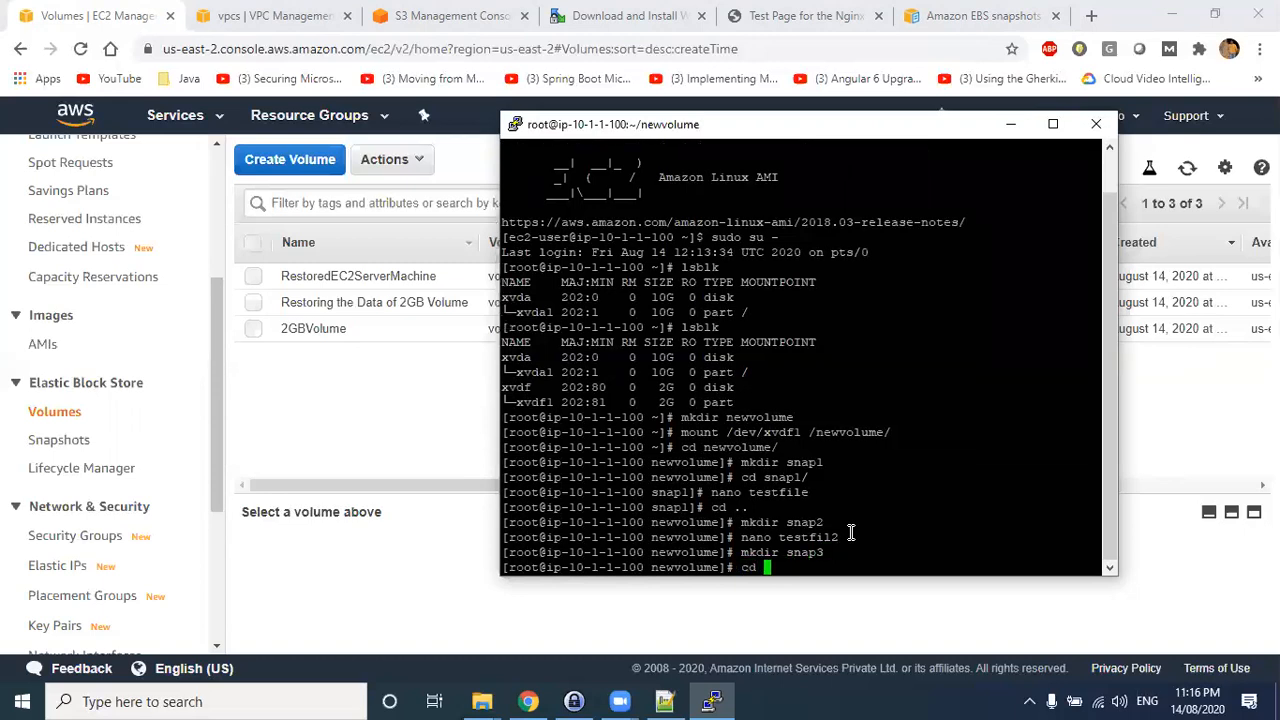
type("snap")
key("Return")
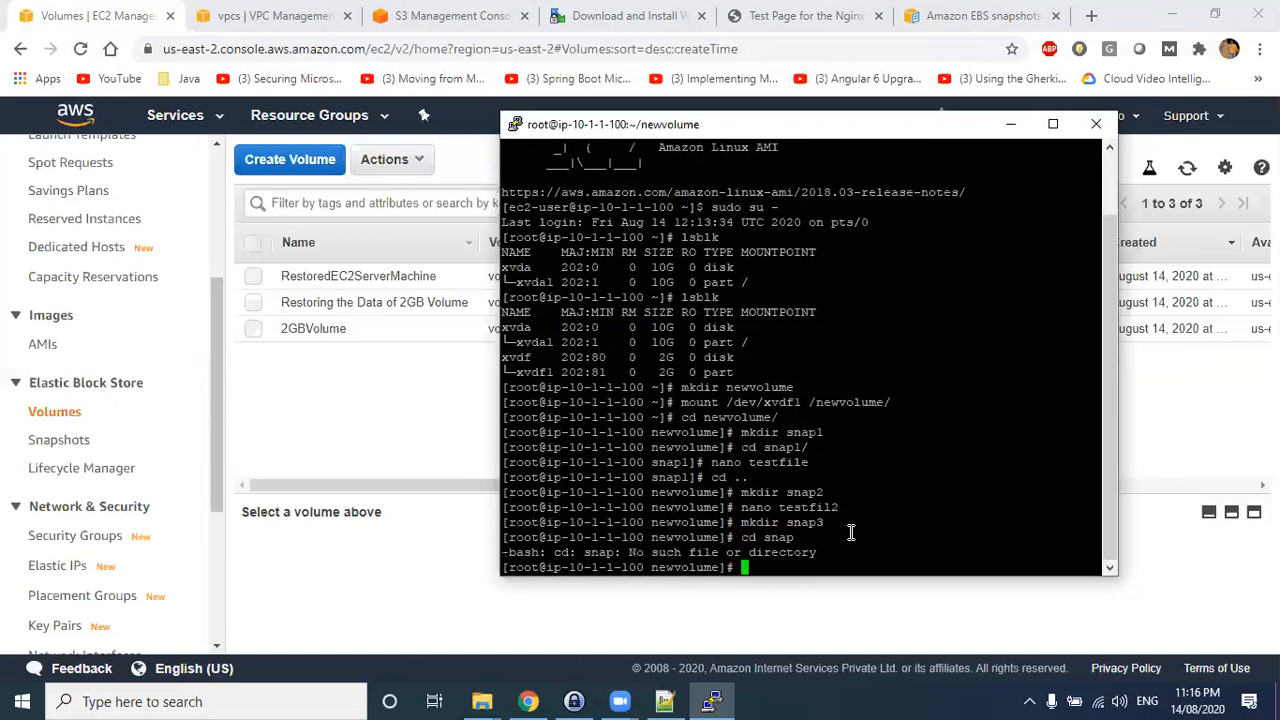
type("cd snap3")
key("Return")
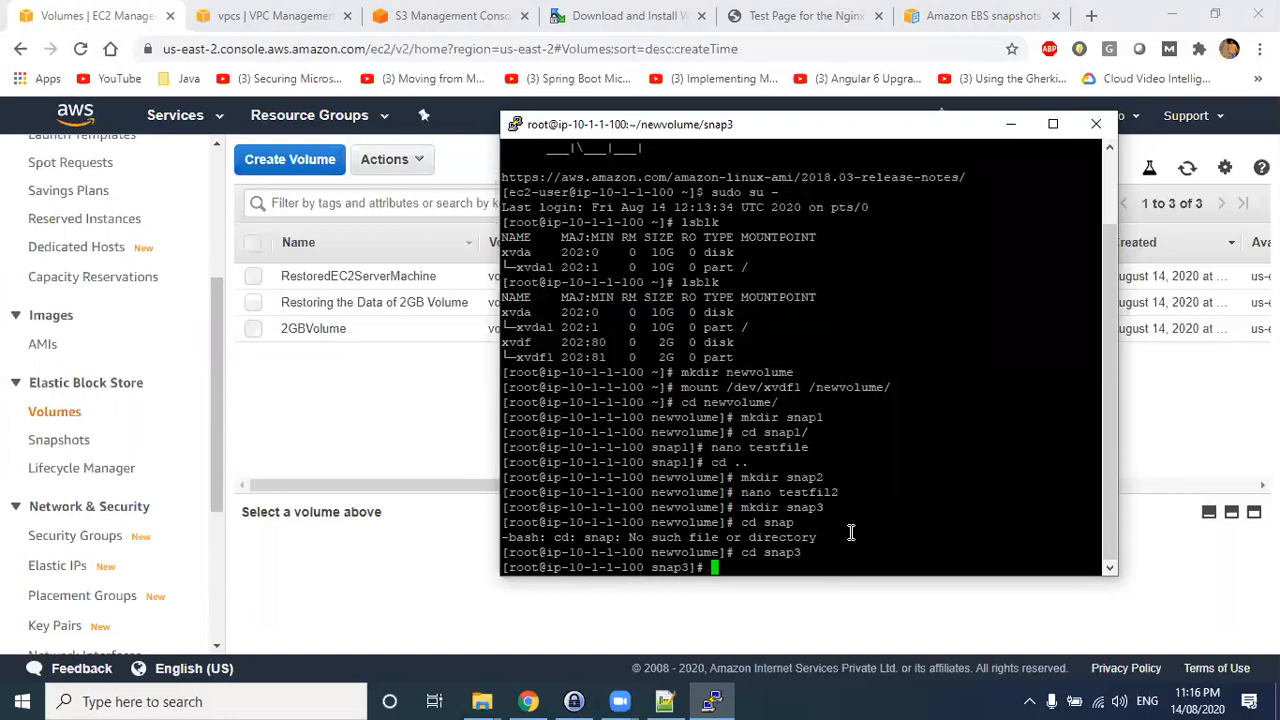
- Create and save a file named testfile3 with nano in snap3, containing "this is a test file before snap3 backup"
type("nano testfile3")
key("Return")
type("this sis")
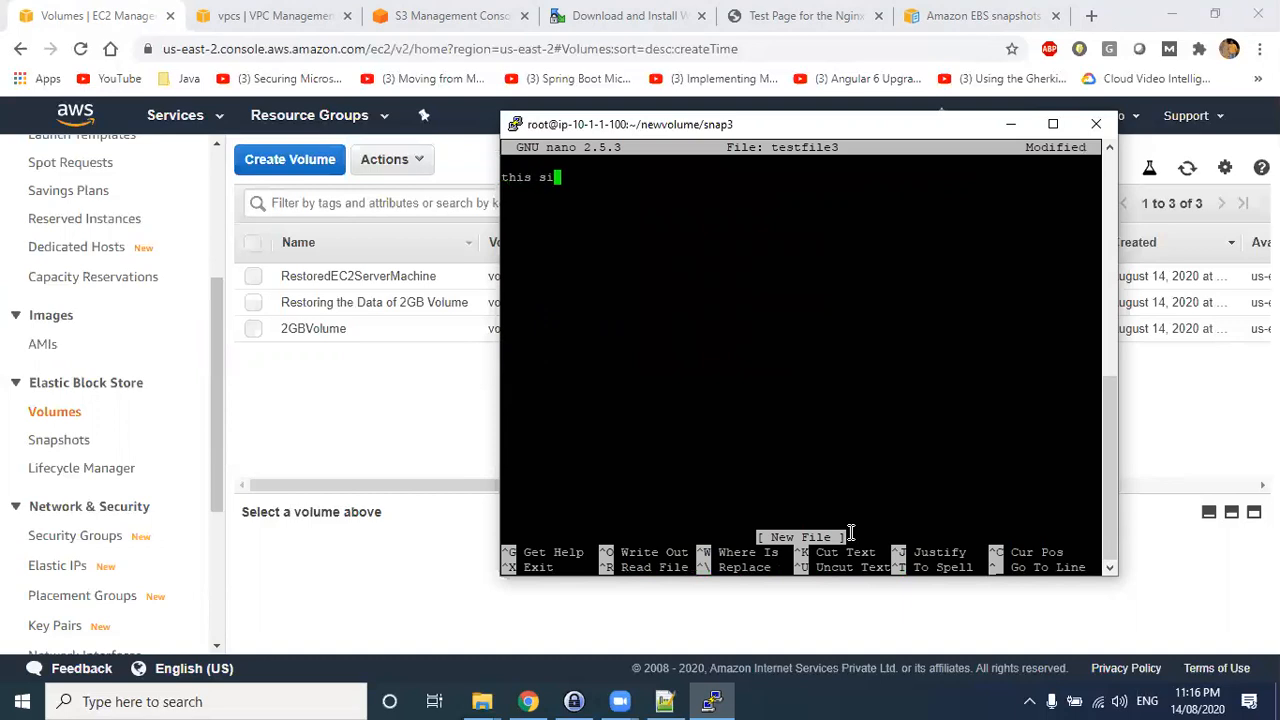
key("BackSpace")
key("BackSpace")
key("BackSpace")
key("BackSpace")
type("is a test file ")
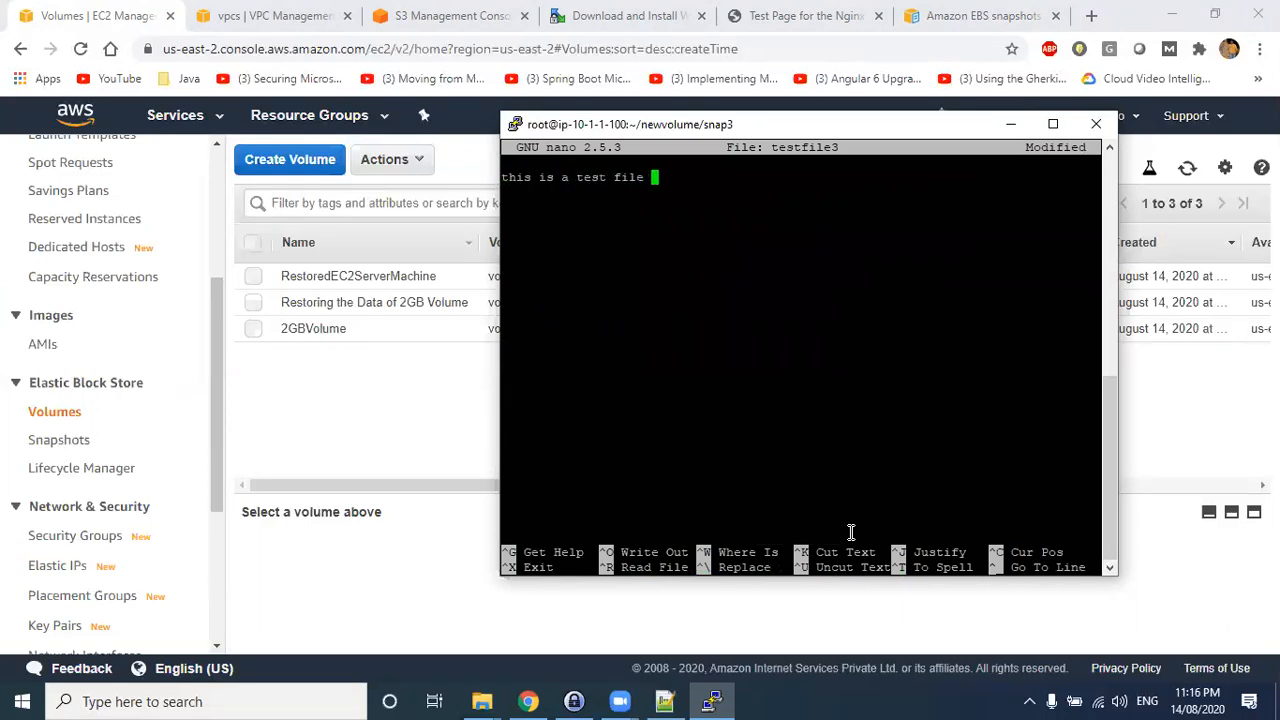
type("before snap3 backup")
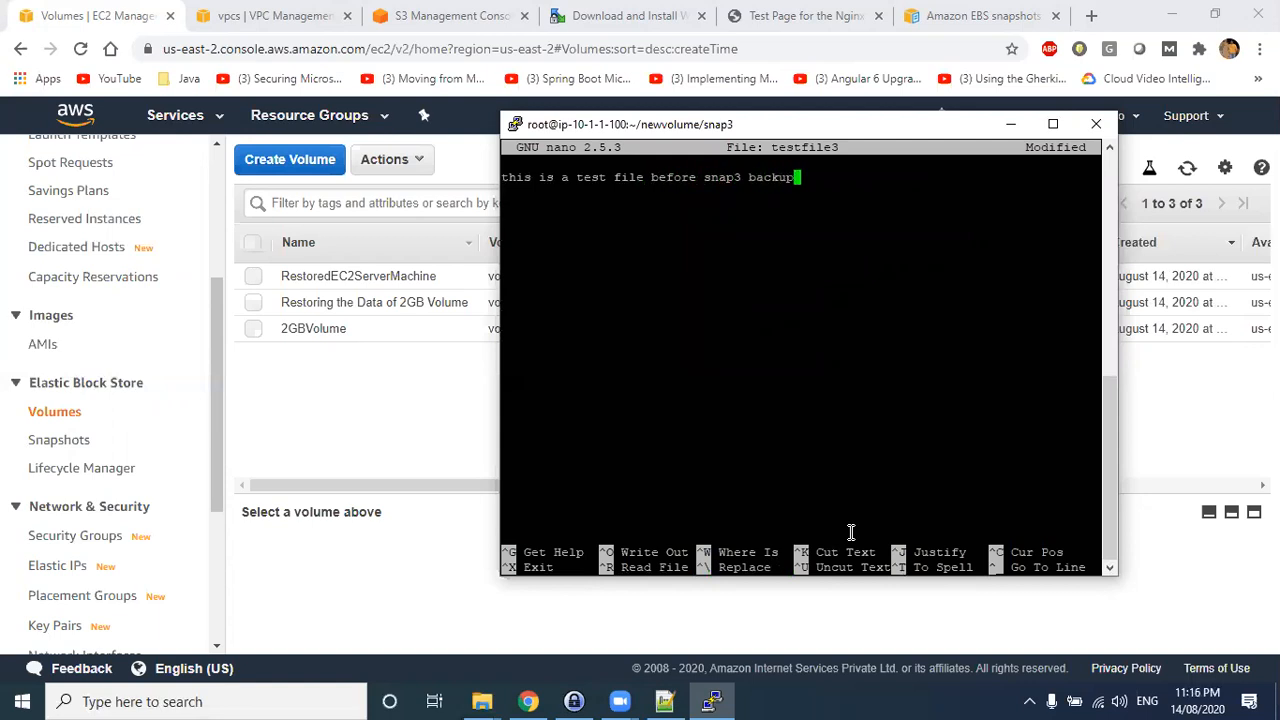
key("ctrl+x")
key("y")
key("Return")
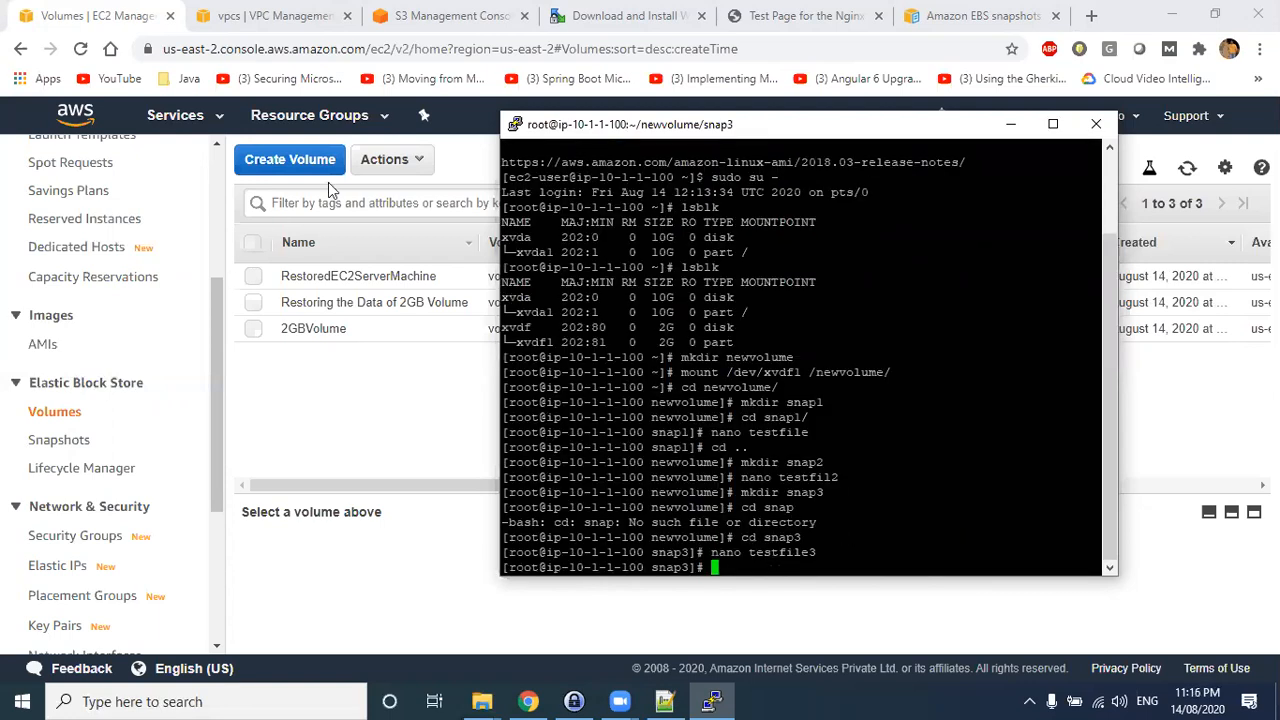
- Switch back to the volumes list in Chrome and start a snapshot of 2GBVolume described as snap3-of-2GB
left_click(334, 326)
right_click(334, 326)
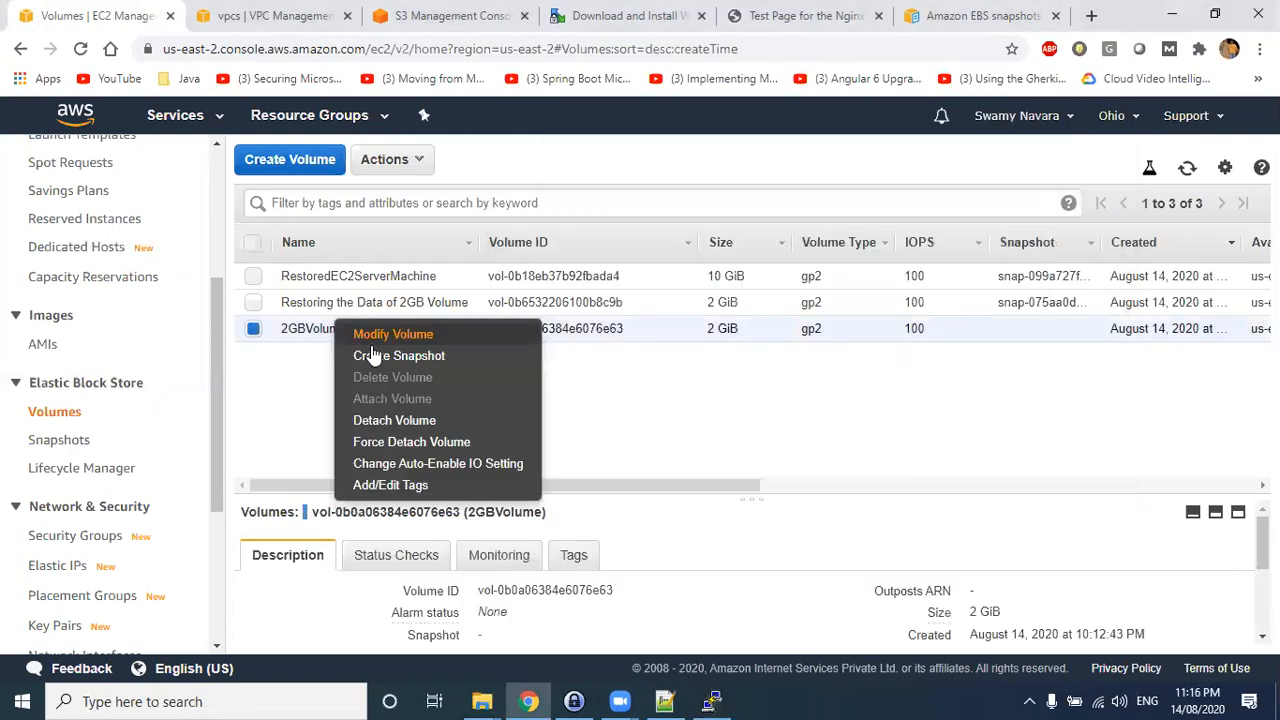
left_click(400, 353)
left_click(481, 314)
type("snap3")
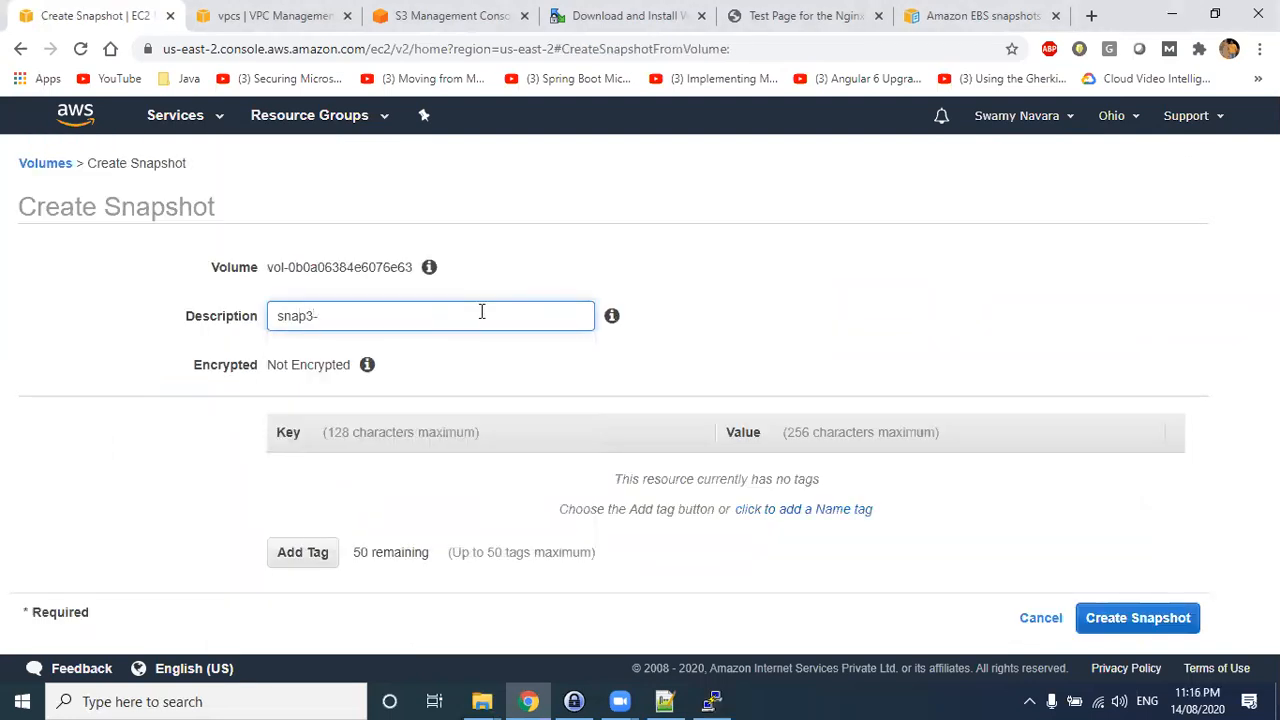
type("-of-2GB")
- Copy the description into a new Name tag with the value snap3-of-2GB, create the snapshot and close the confirmation
key("ctrl+a")
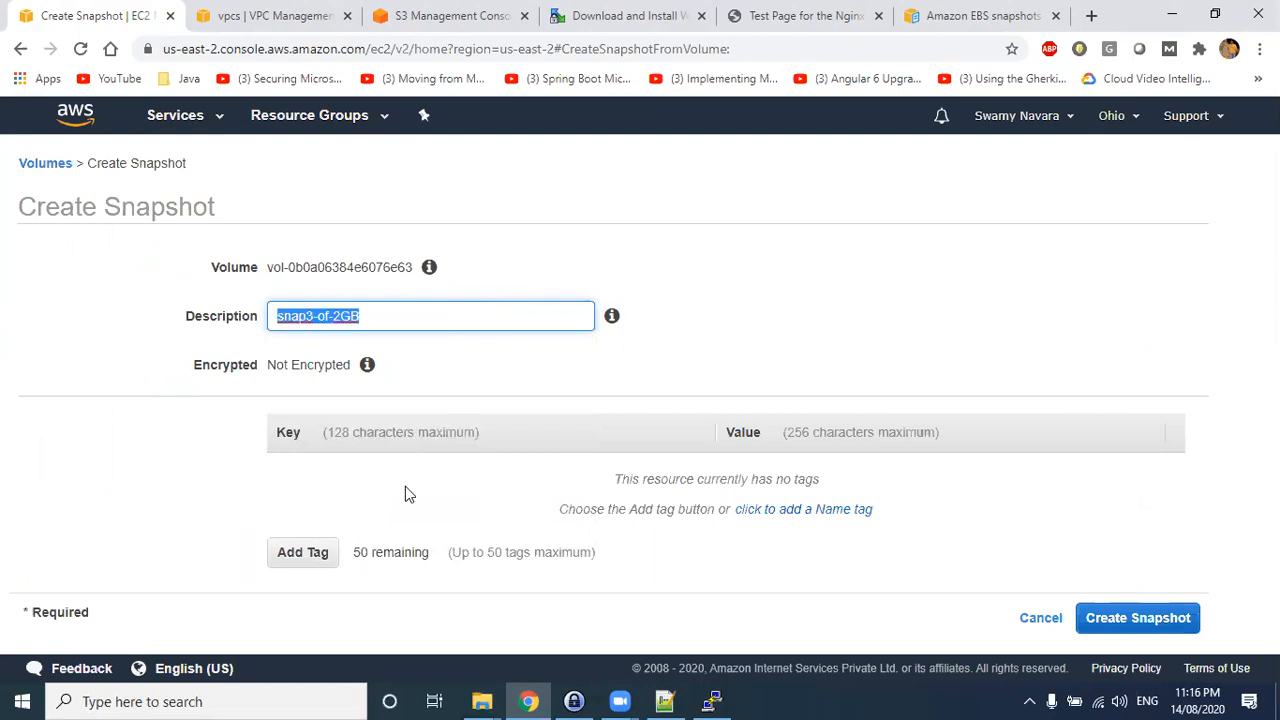
left_click(302, 562)
type("Name")
key("Tab")
key("ctrl+v")
left_click(1180, 573)
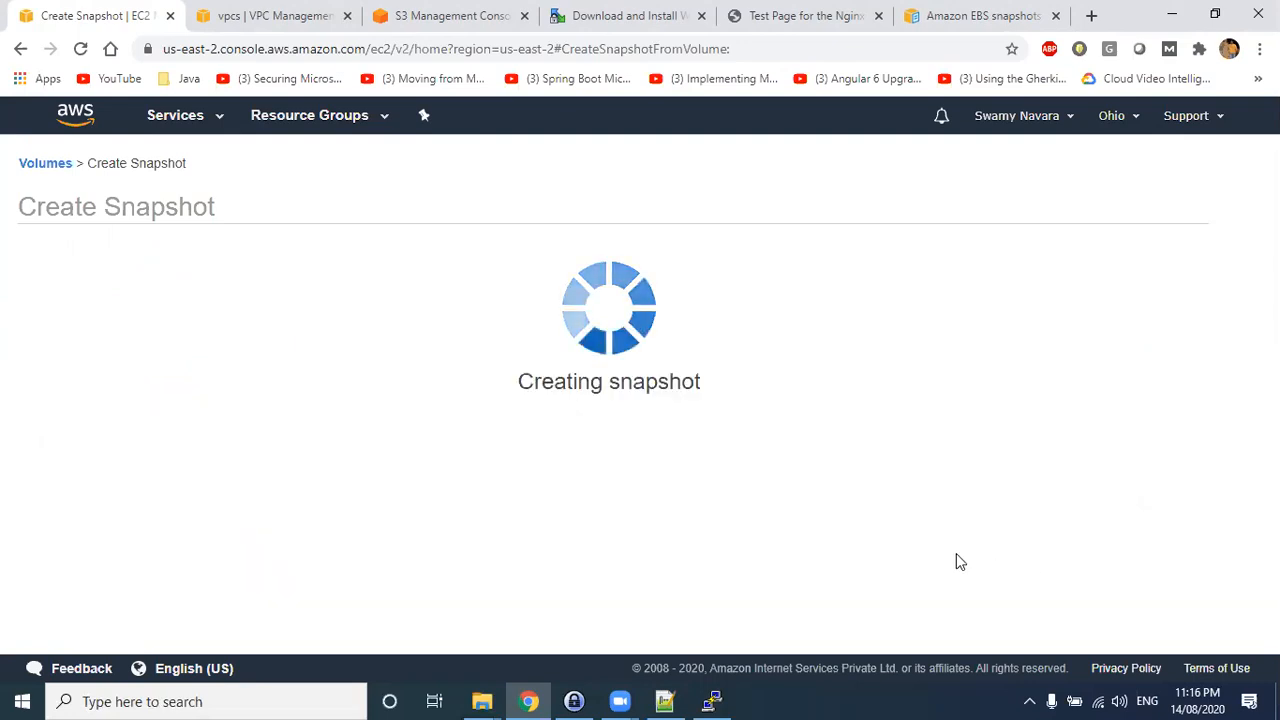
left_click(880, 373)
- Open the snapshots list, enlarge the list area and refresh it
left_click(48, 442)
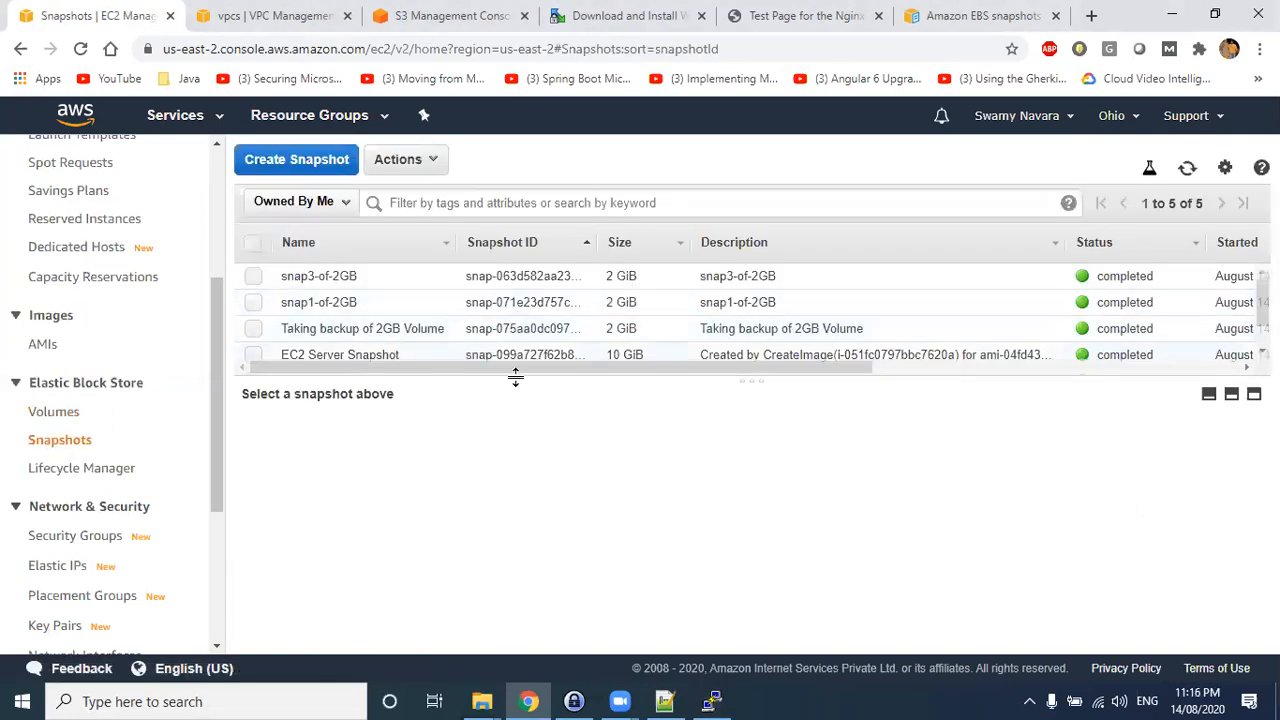
left_click_drag(517, 375, 517, 466)
left_click(1189, 169)
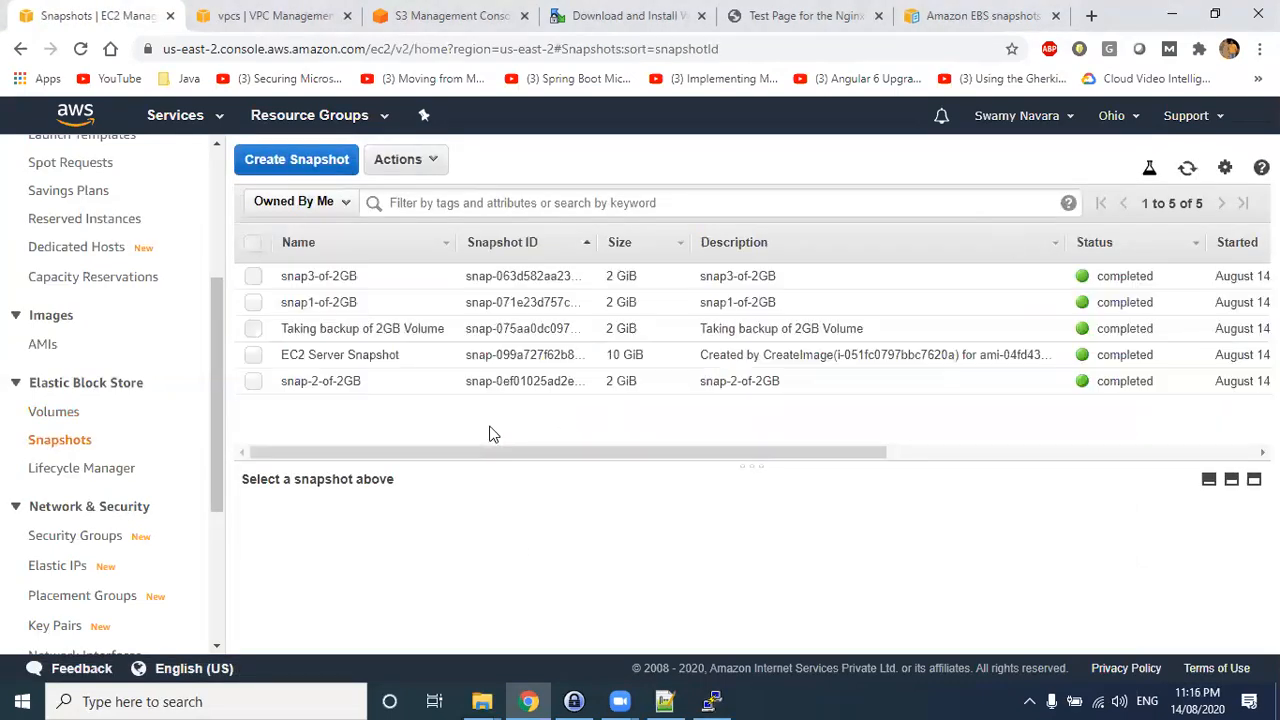
- Return to the PuTTY session and move up from snap3 to the newvolume directory
key("alt+Tab")
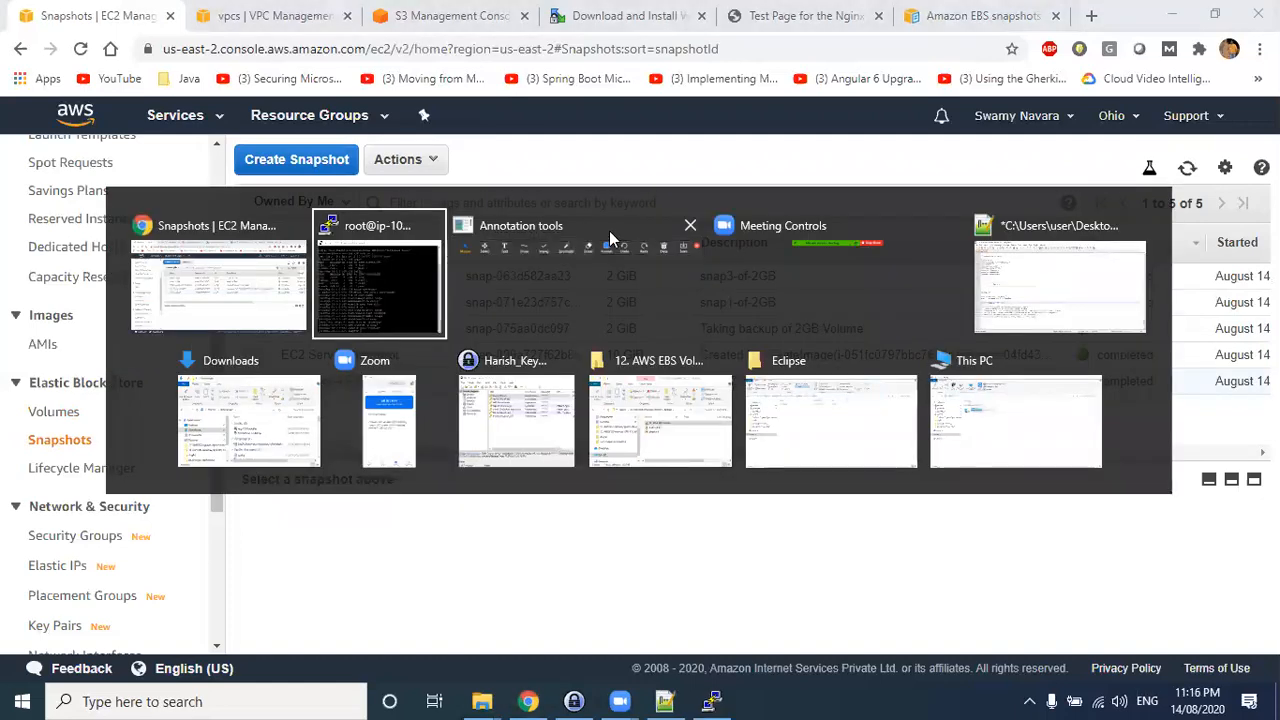
left_click(401, 287)
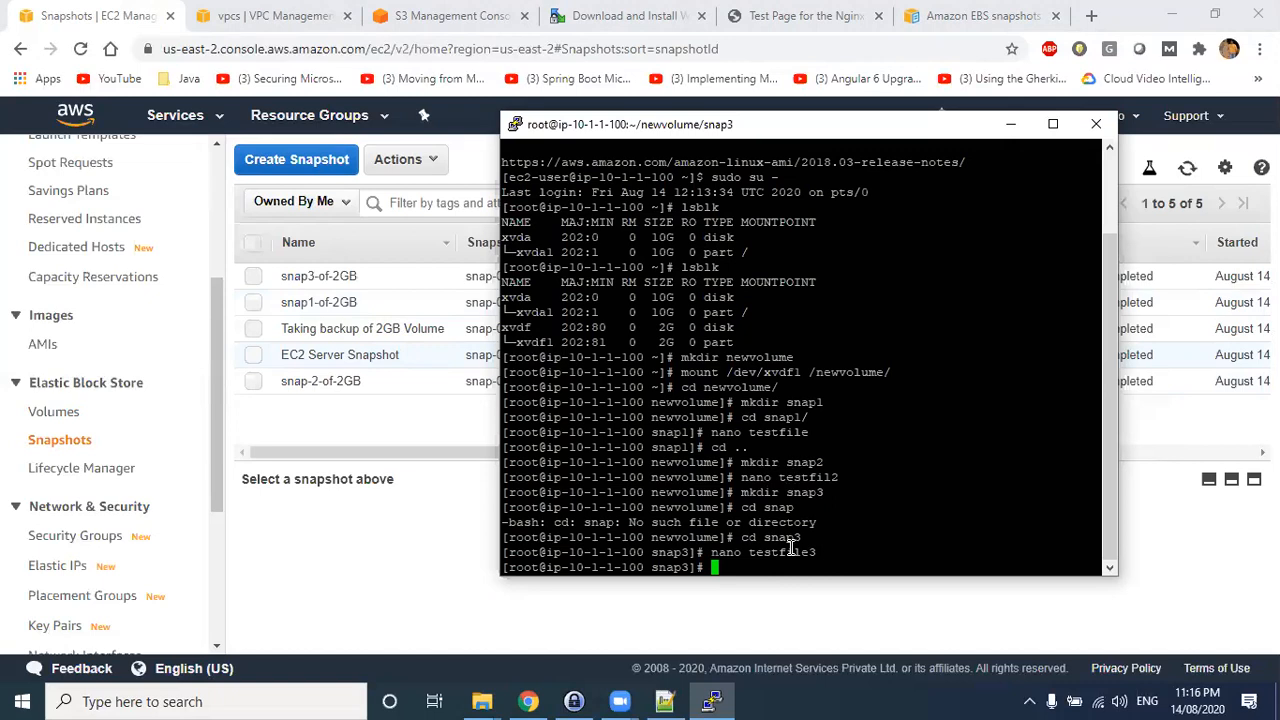
type("c")
type("..")
key("Return")
- Move up to the home directory and change back into newvolume
type("cd ..")
key("BackSpace")
key("BackSpace")
key("BackSpace")
key("BackSpace")
key("BackSpace")
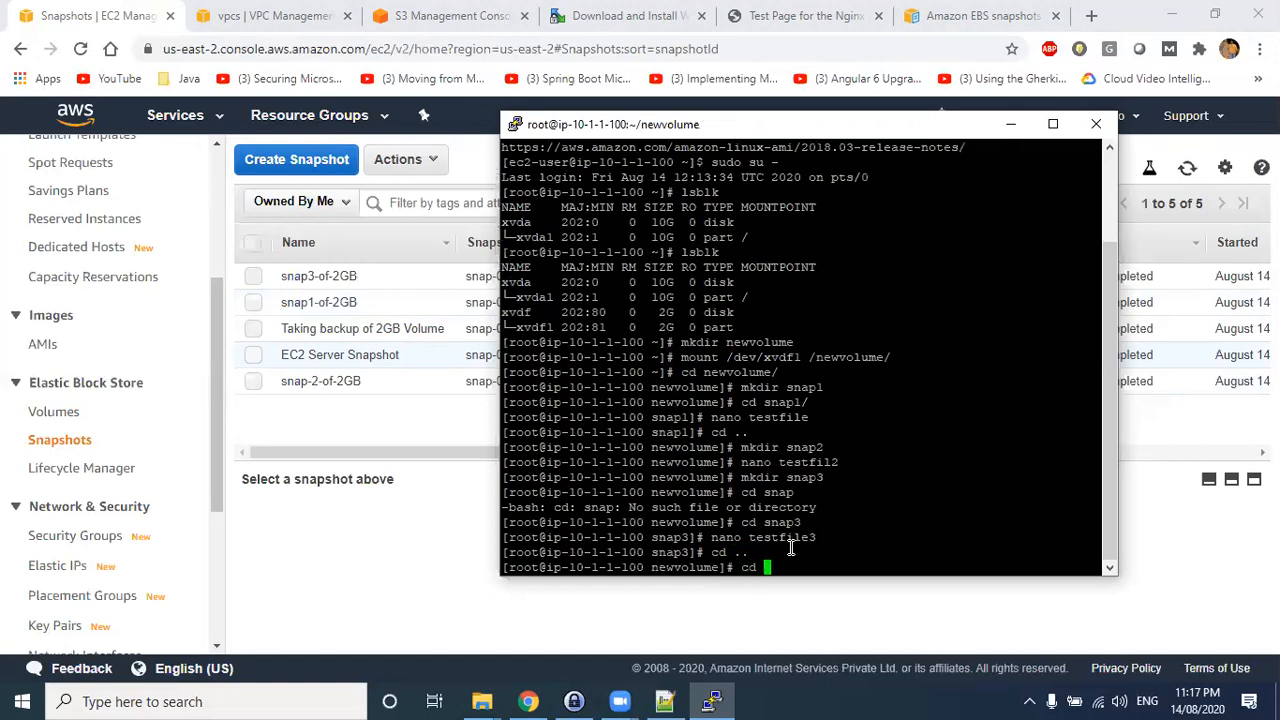
type("cd ..")
key("Return")
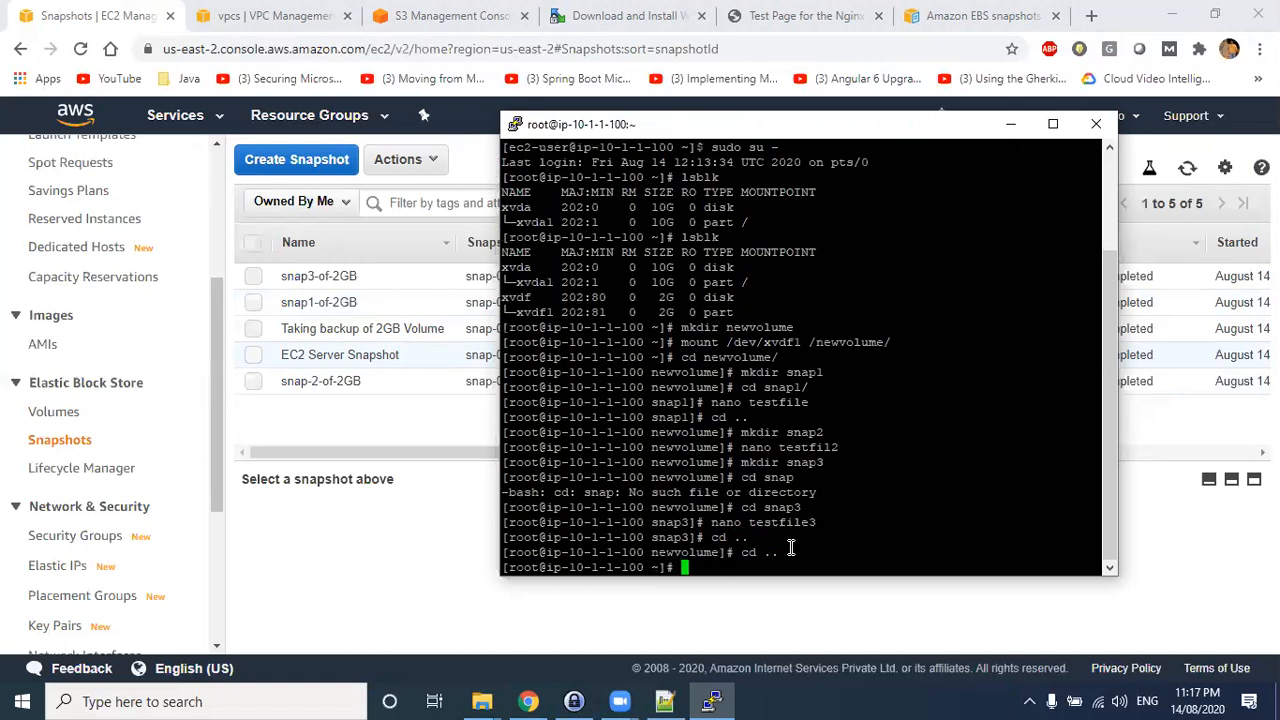
type("new")
key("BackSpace")
key("BackSpace")
key("BackSpace")
type("c")
key("BackSpace")
type("cd new")
key("Tab")
key("Return")
- List the contents of newvolume and highlight the listed entries
type("ks")
key("BackSpace")
key("BackSpace")
type("ls")
key("Return")
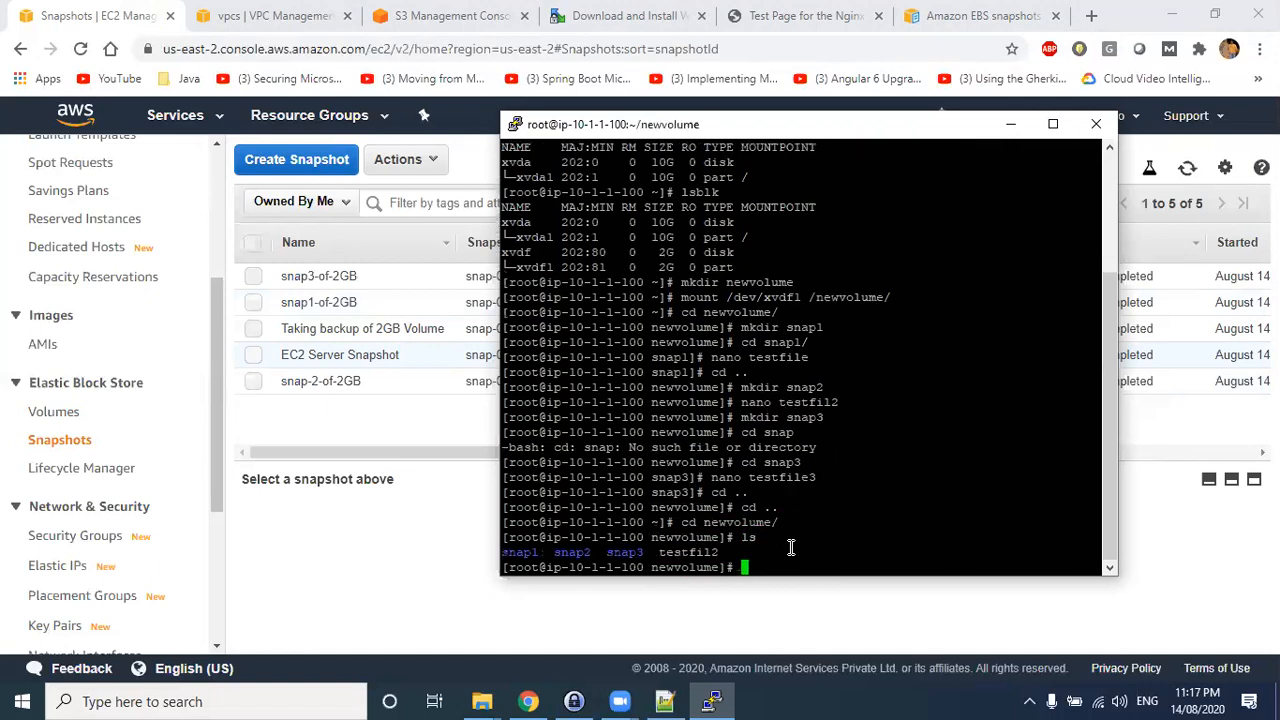
left_click_drag(651, 566, 508, 550)
double_click(780, 571)
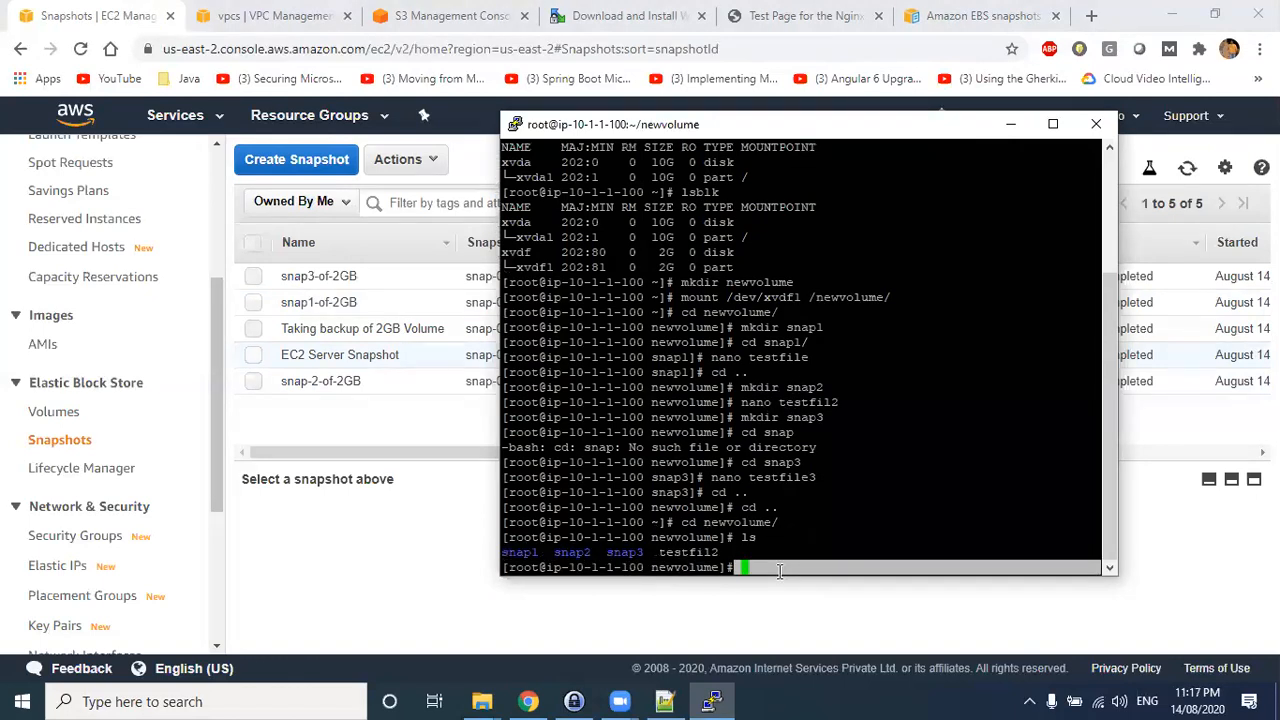
- Delete everything inside newvolume with rm -rf * and list the directory to check it
type("re")
key("BackSpace")
type("m -rf *")
key("Return")
type("ls")
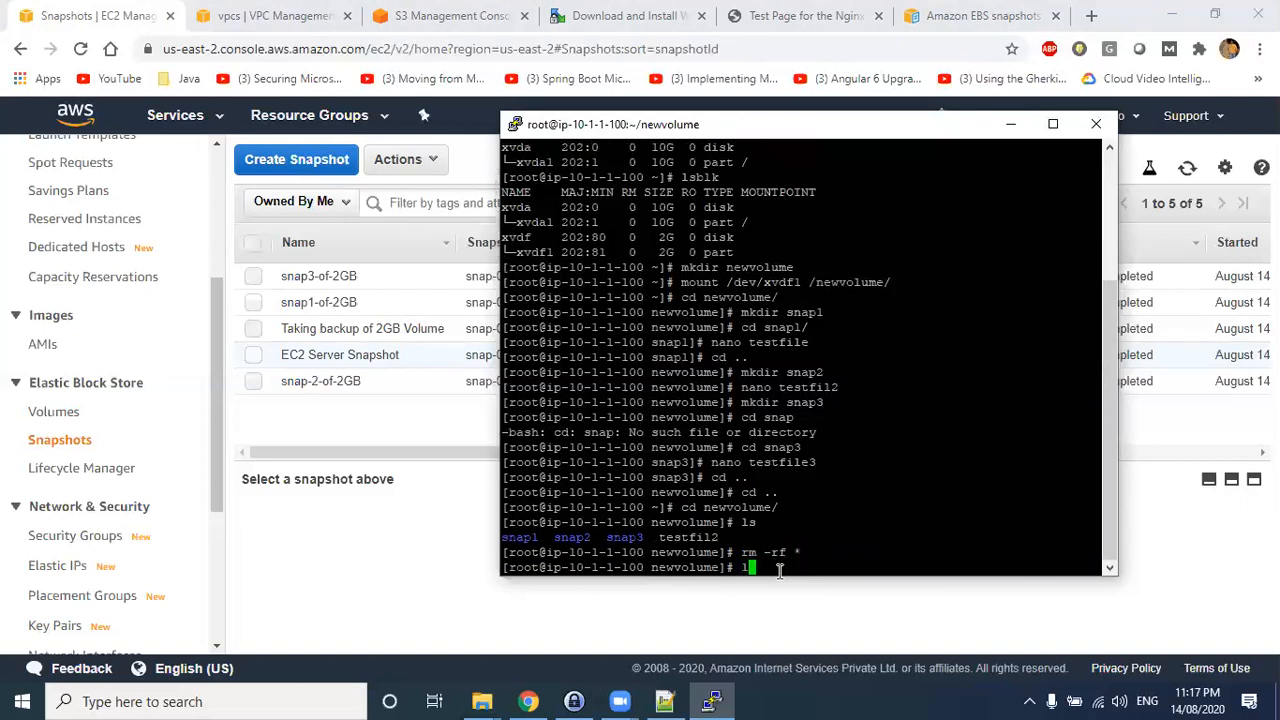
key("Return")
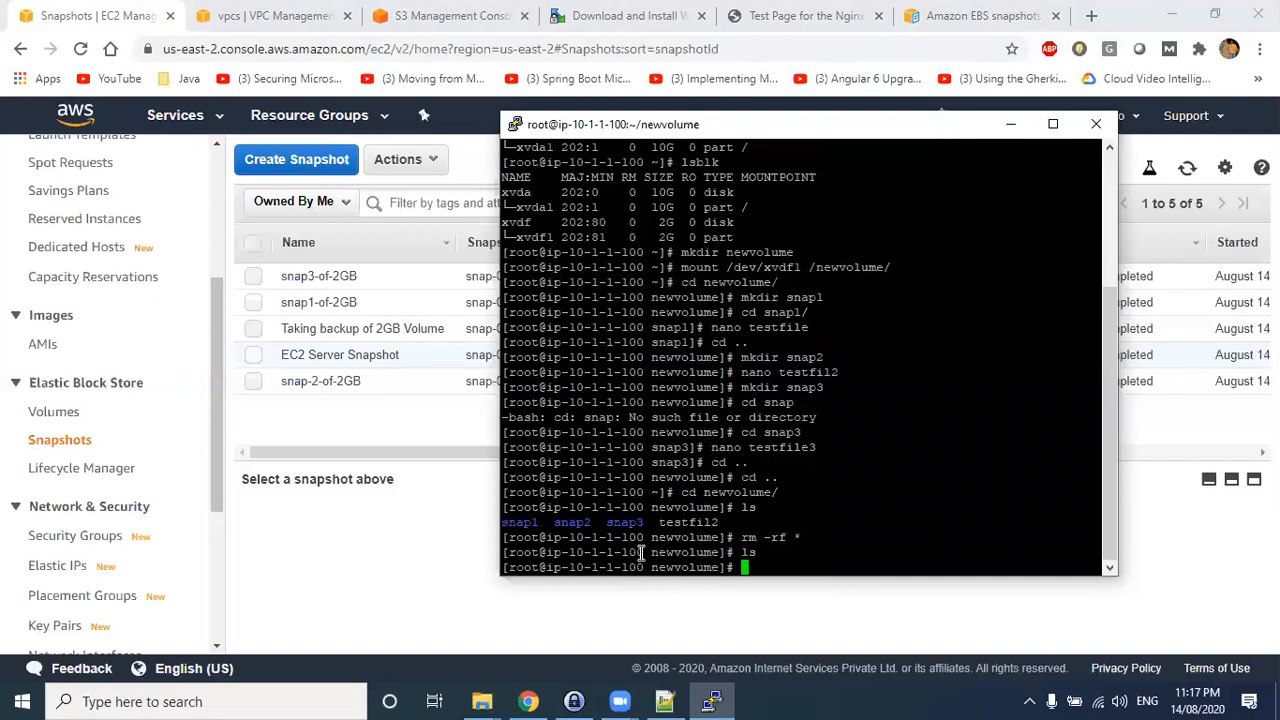
left_click_drag(757, 552, 632, 552)
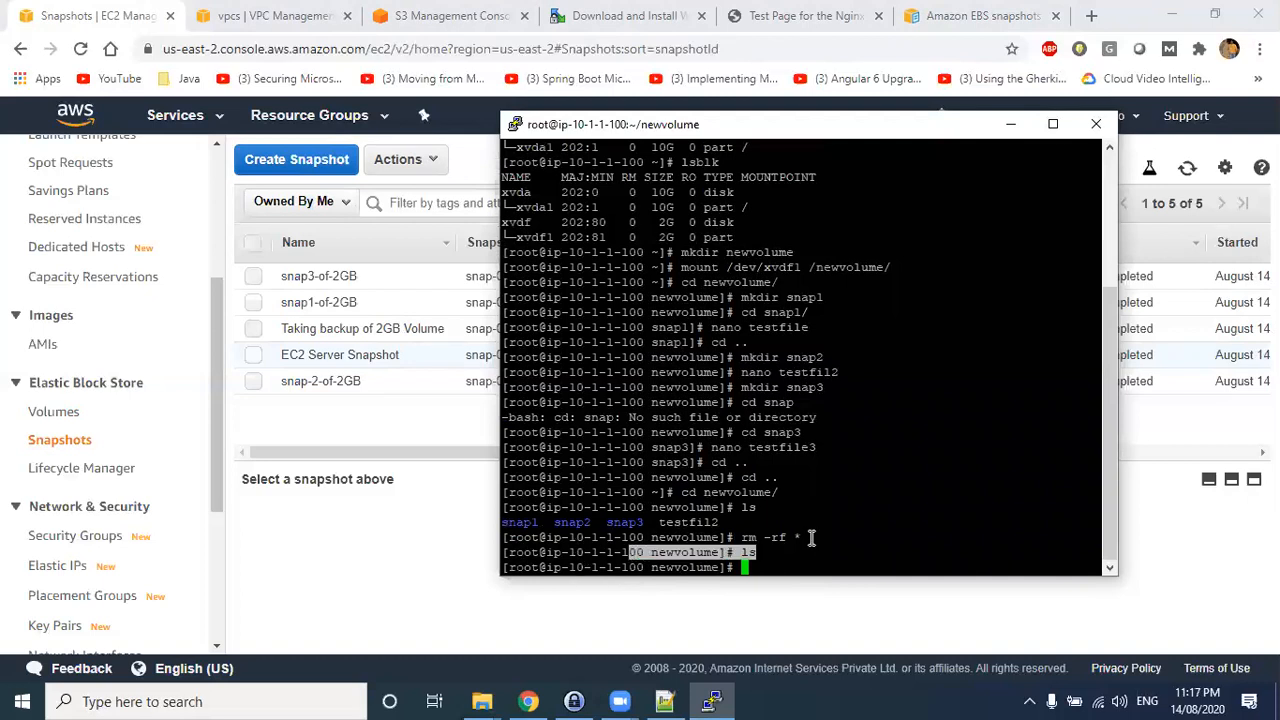
left_click(811, 537)
- Switch back to the snapshots list in Chrome and select the snap3-of-2GB snapshot
key("alt+Tab")
left_click(340, 295)
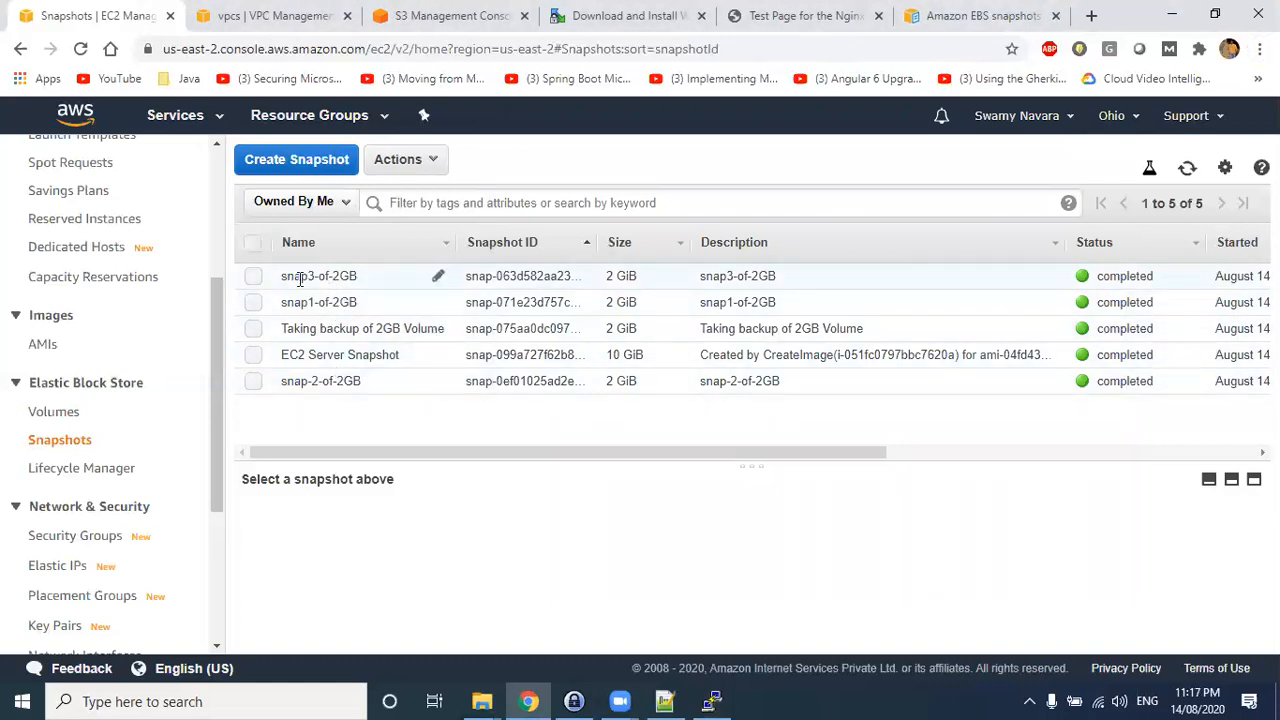
left_click(302, 279)
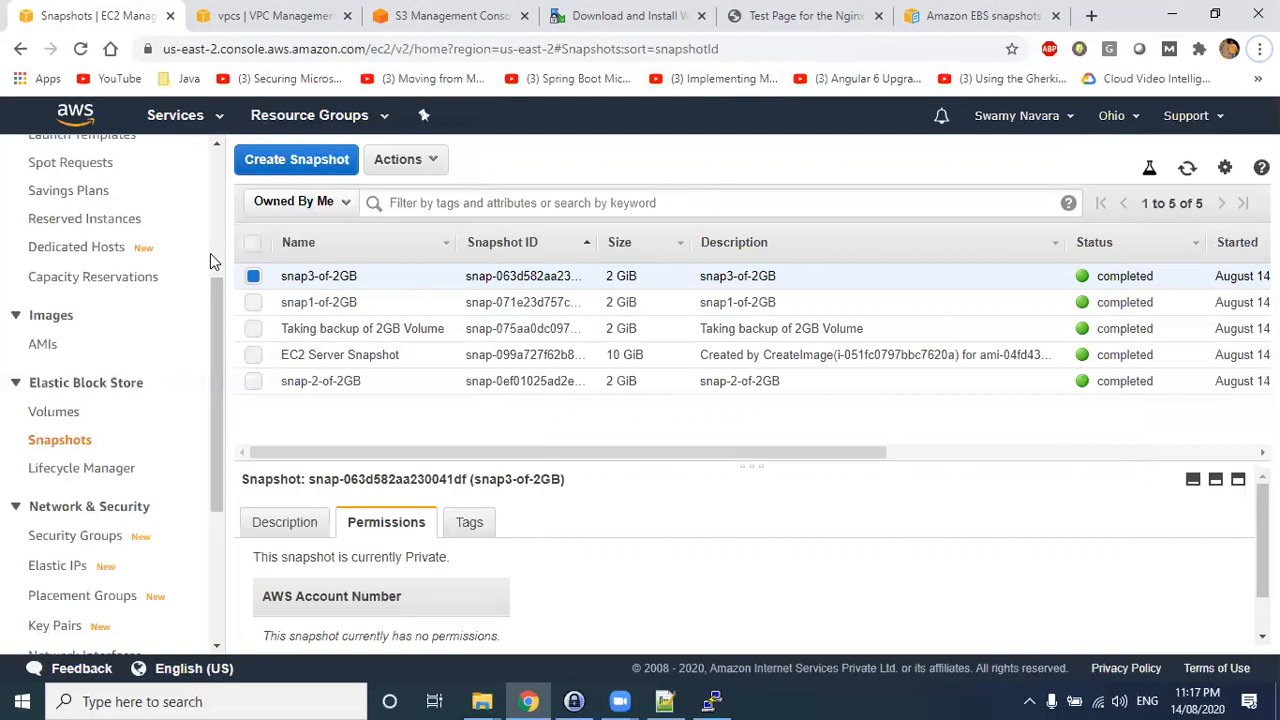
- With the annotation pen, draw three stacked boxes beside the snapshots list, add a mark next to each, and draw an arrow from the first
left_click_drag(186, 210, 186, 262)
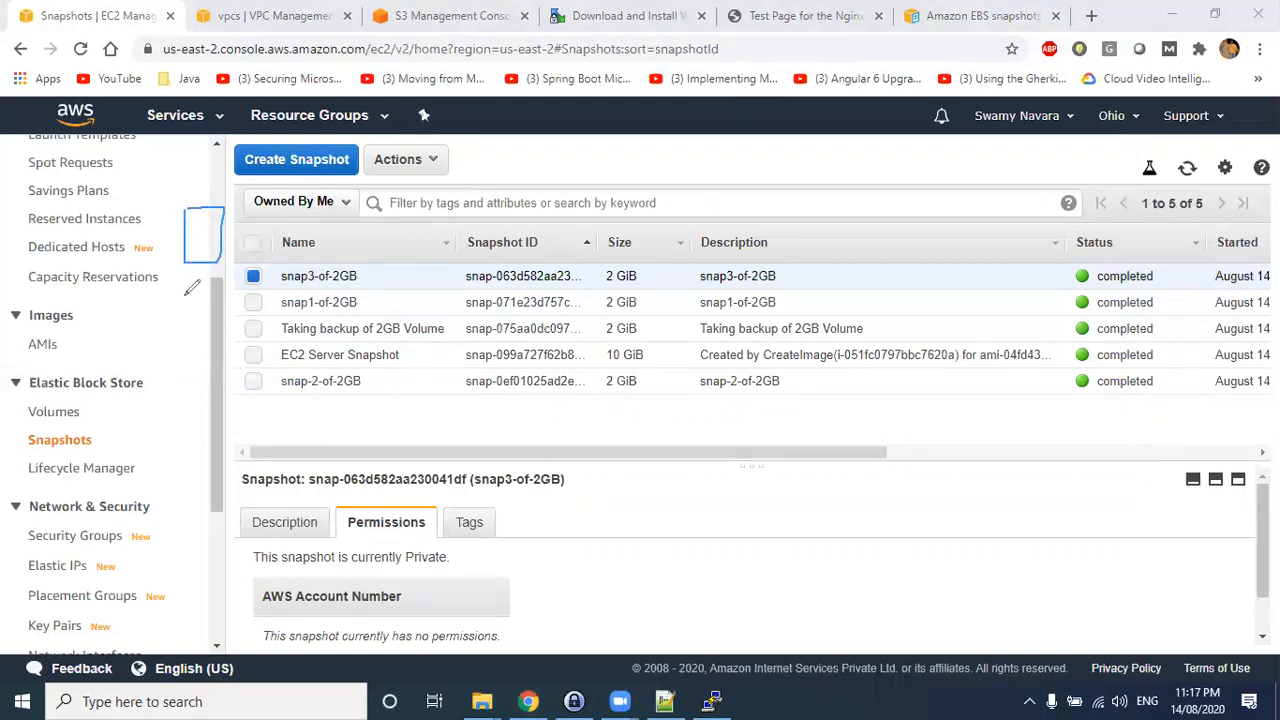
mouse_move(185, 307)
left_mouse_down()
mouse_move(222, 355)
mouse_move(190, 300)
left_mouse_up()
mouse_move(208, 405)
left_mouse_down()
mouse_move(192, 412)
mouse_move(229, 393)
mouse_move(192, 408)
left_mouse_up()
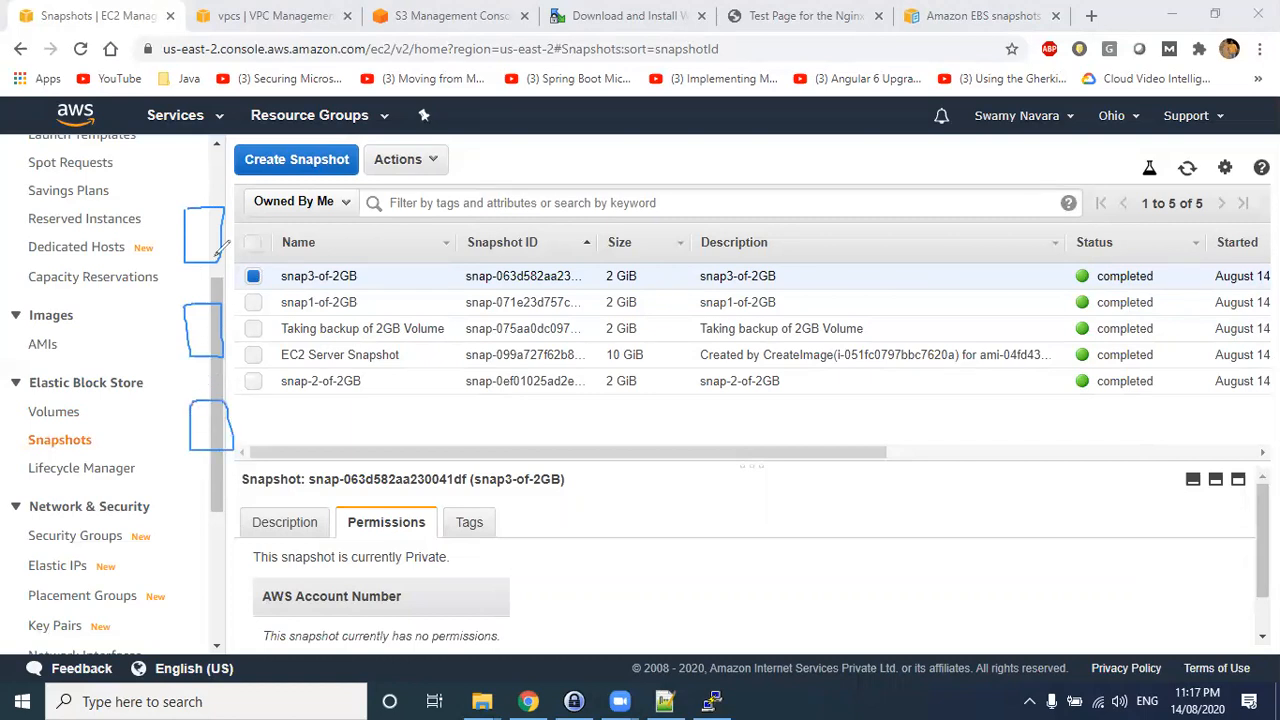
left_click_drag(63, 250, 94, 251)
mouse_move(104, 318)
left_mouse_down()
mouse_move(114, 345)
mouse_move(119, 305)
left_mouse_up()
left_click_drag(96, 412, 128, 429)
mouse_move(133, 404)
left_mouse_down()
mouse_move(147, 402)
mouse_move(135, 418)
mouse_move(127, 384)
left_mouse_up()
mouse_move(190, 238)
left_mouse_down()
mouse_move(100, 238)
mouse_move(116, 248)
mouse_move(78, 282)
left_mouse_up()
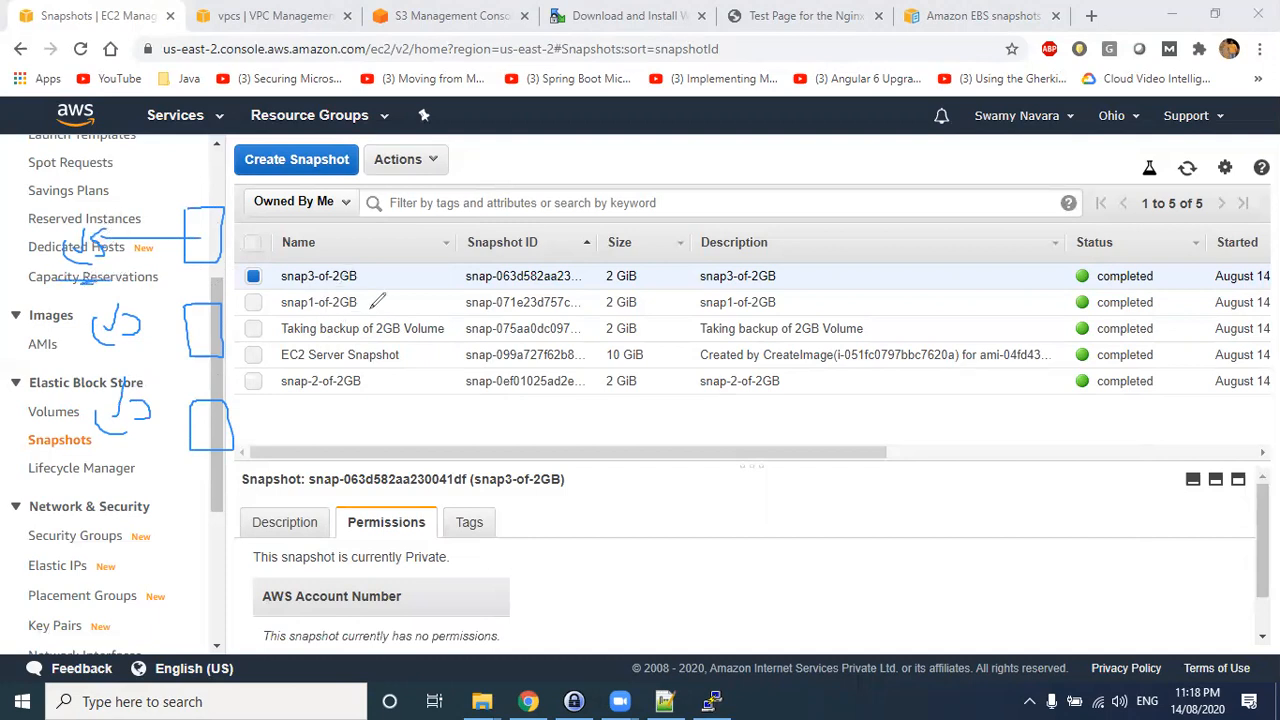
- Circle snap1-of-2GB, snap-2-of-2GB and snap3-of-2GB with the annotation pen and connect each to its drawn box
mouse_move(368, 296)
left_mouse_down()
mouse_move(276, 302)
mouse_move(382, 306)
left_mouse_up()
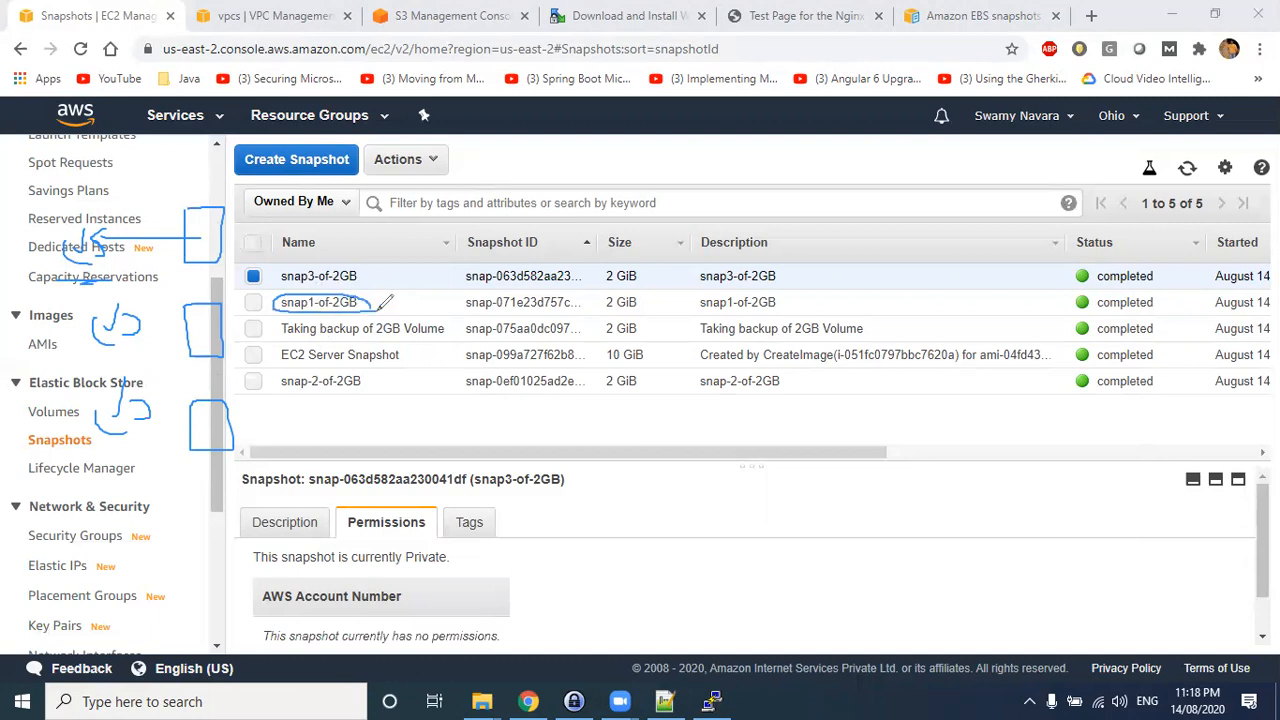
left_click_drag(212, 241, 273, 301)
left_click_drag(114, 357, 150, 356)
mouse_move(388, 368)
left_mouse_down()
mouse_move(300, 366)
mouse_move(360, 398)
mouse_move(212, 346)
left_mouse_up()
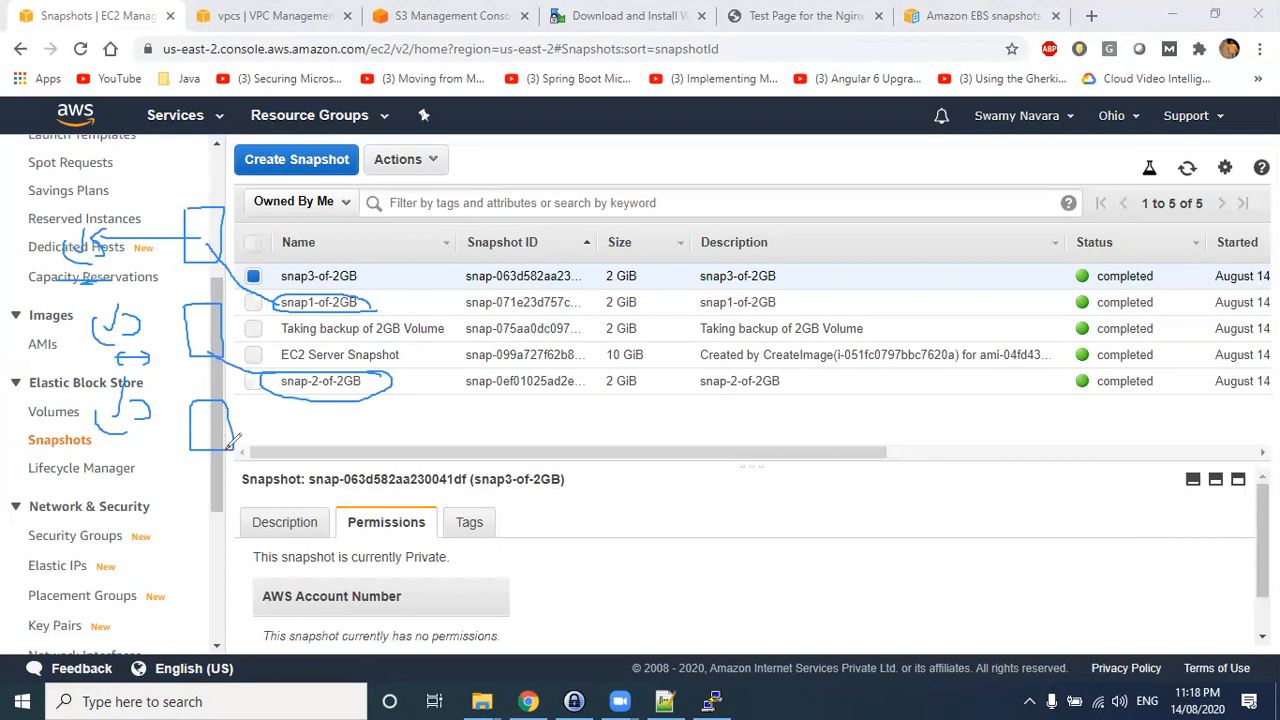
mouse_move(238, 440)
left_mouse_down()
mouse_move(462, 305)
mouse_move(368, 262)
left_mouse_up()
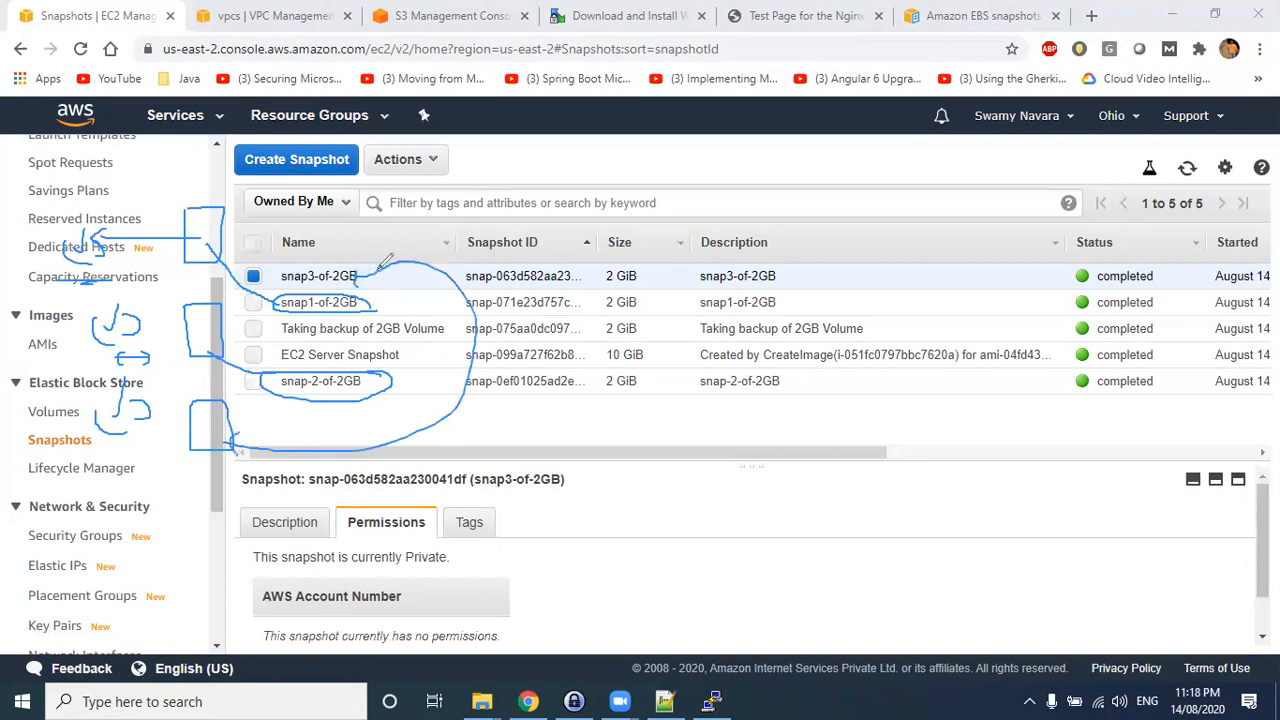
mouse_move(296, 262)
left_mouse_down()
mouse_move(280, 282)
mouse_move(385, 274)
mouse_move(322, 256)
mouse_move(283, 278)
mouse_move(368, 284)
mouse_move(384, 262)
mouse_move(326, 252)
mouse_move(290, 257)
mouse_move(282, 282)
mouse_move(382, 277)
left_mouse_up()
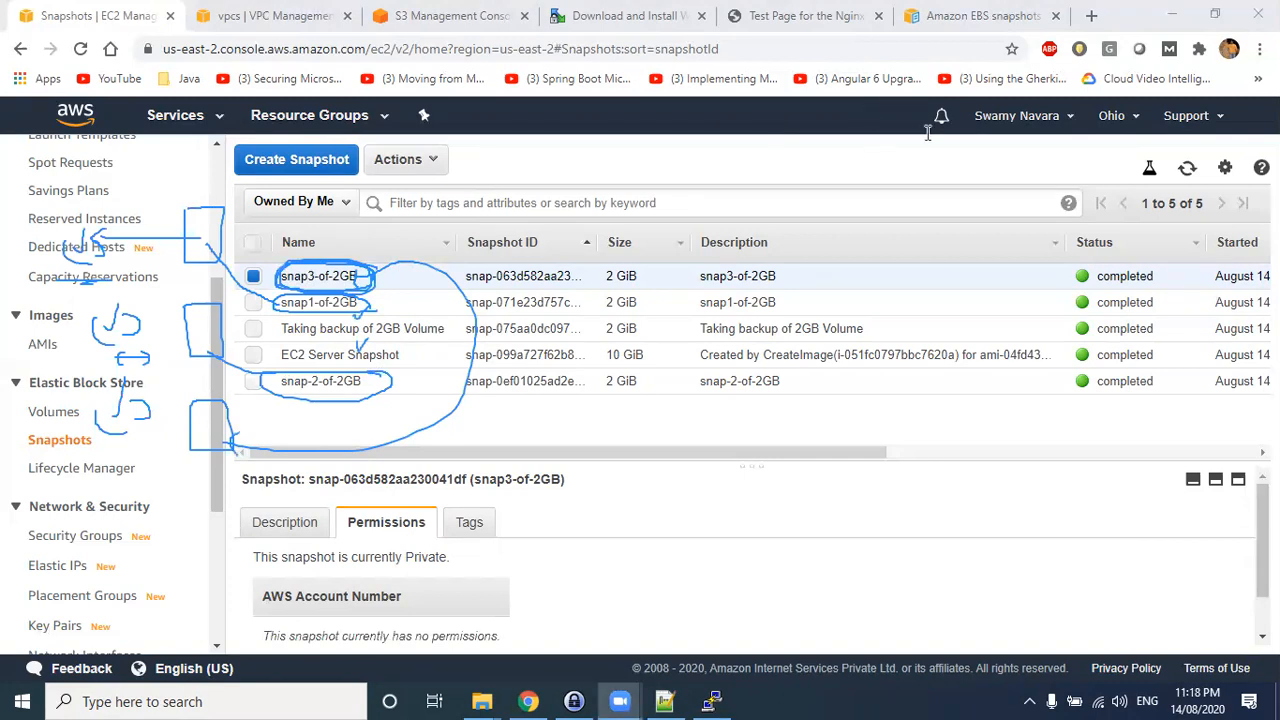
- Switch to the Amazon EBS snapshots documentation page showing the Snapshots A, B, C diagram
left_click(978, 16)
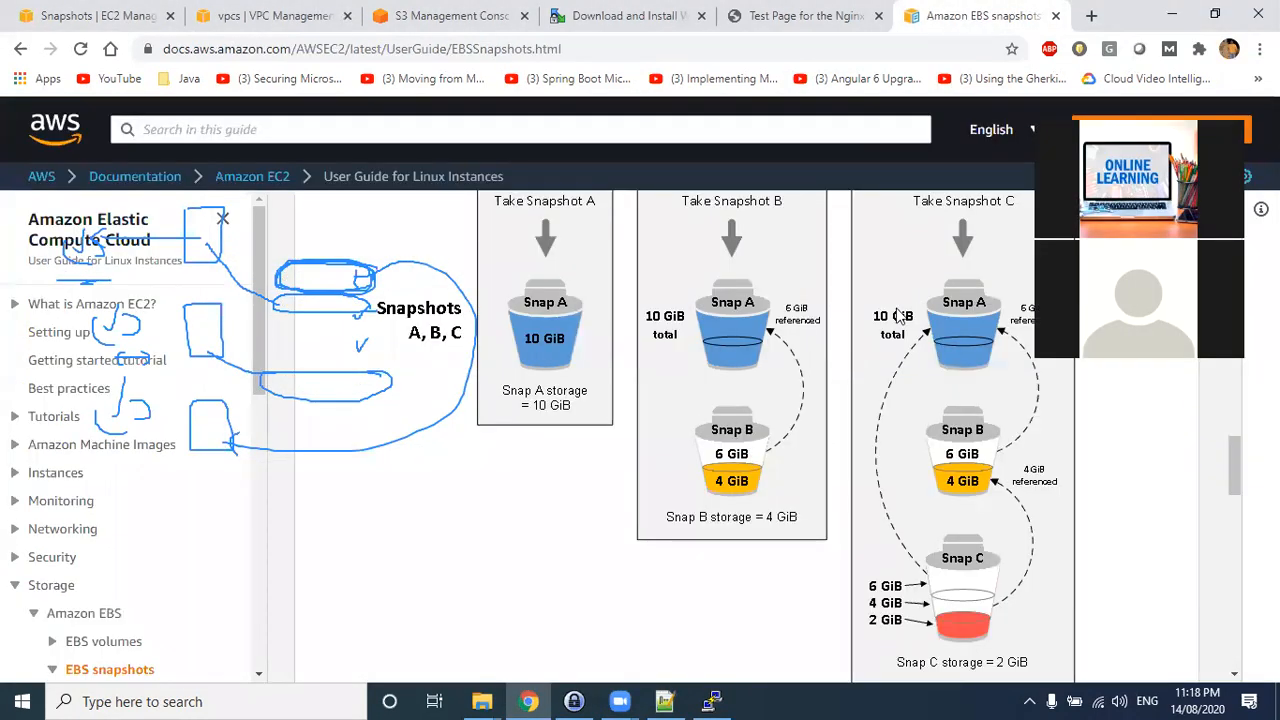